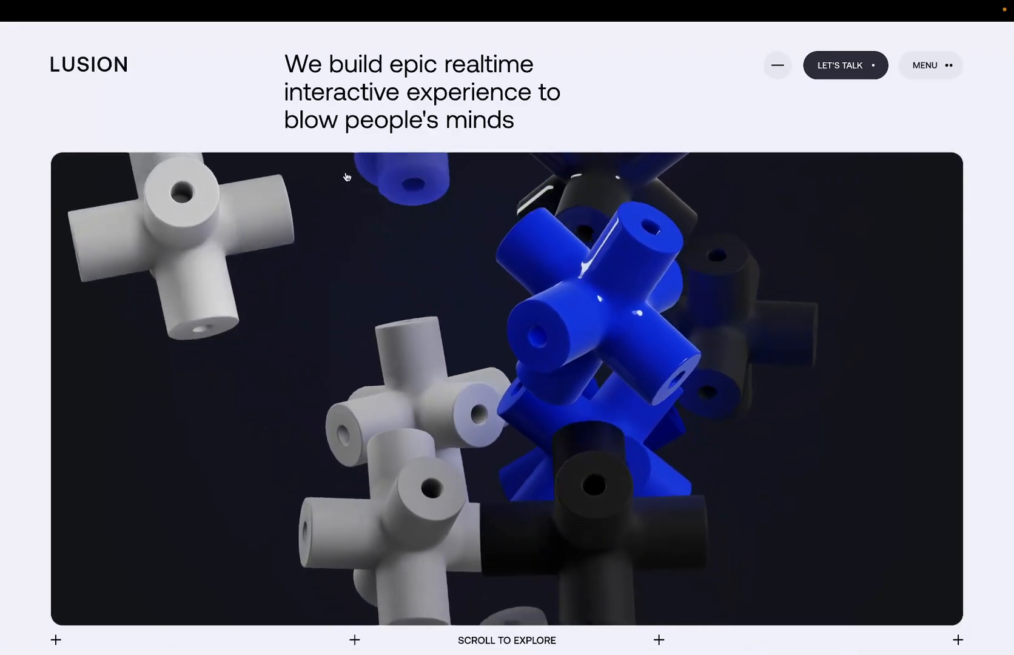
Switch to Figma, bring up the Lusion design file and locate the loader bar in the first viewport frame.
key("ctrl+Right")
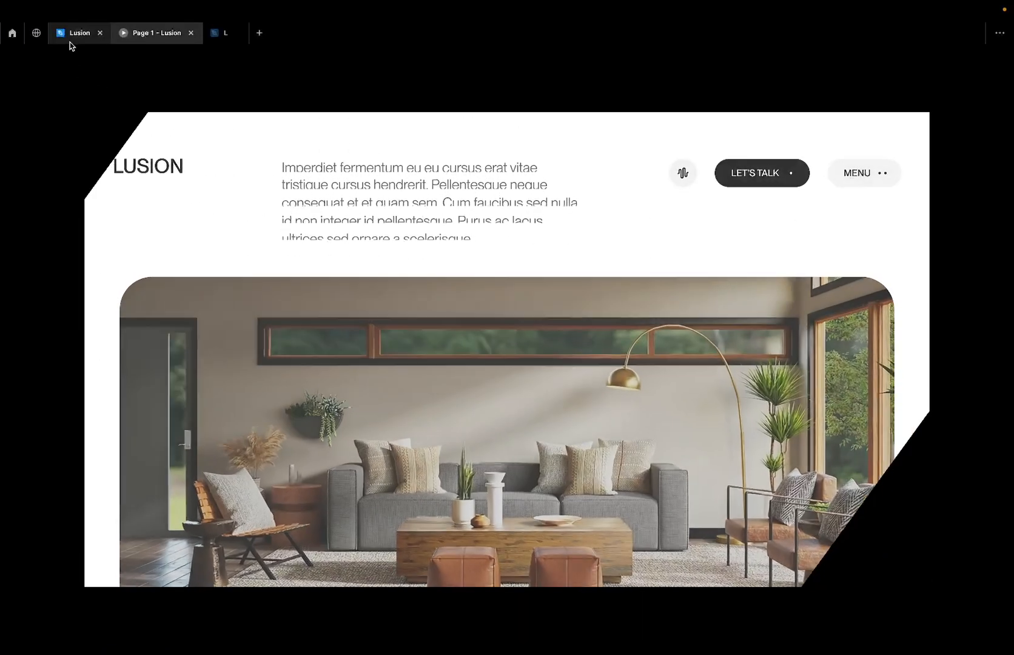
left_click(70, 40)
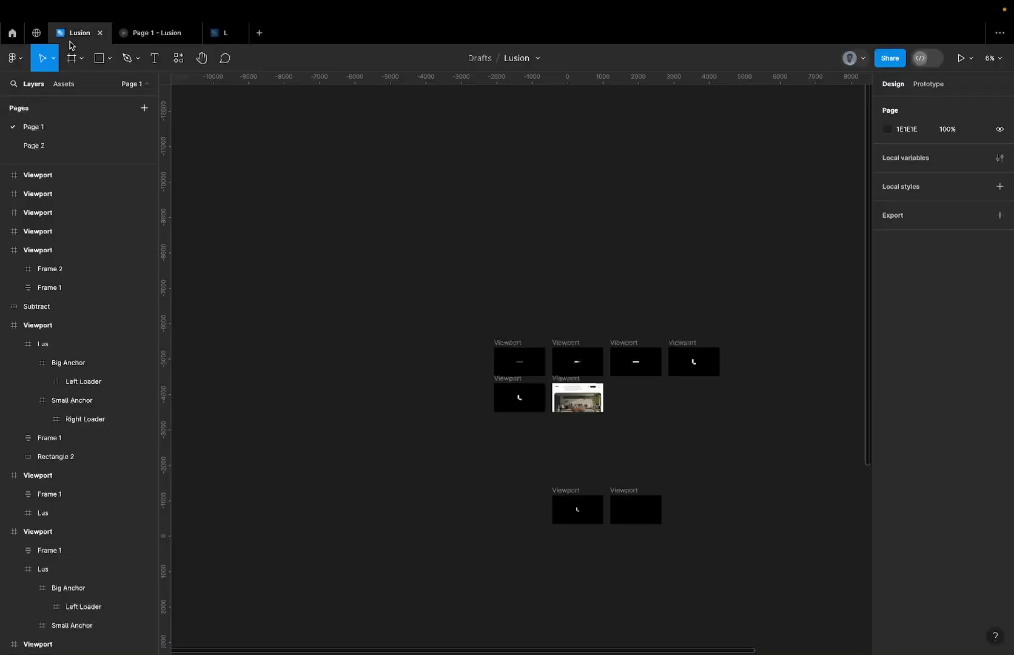
scroll(481, 254, "down", 1)
scroll(481, 254, "right", 1)
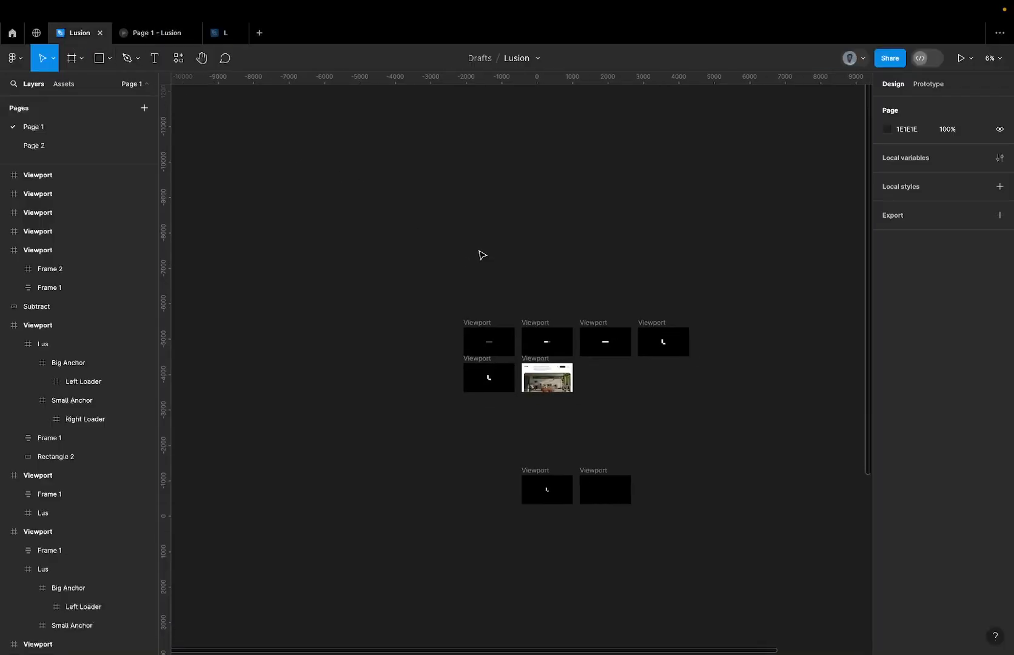
scroll(574, 320, "up", 2)
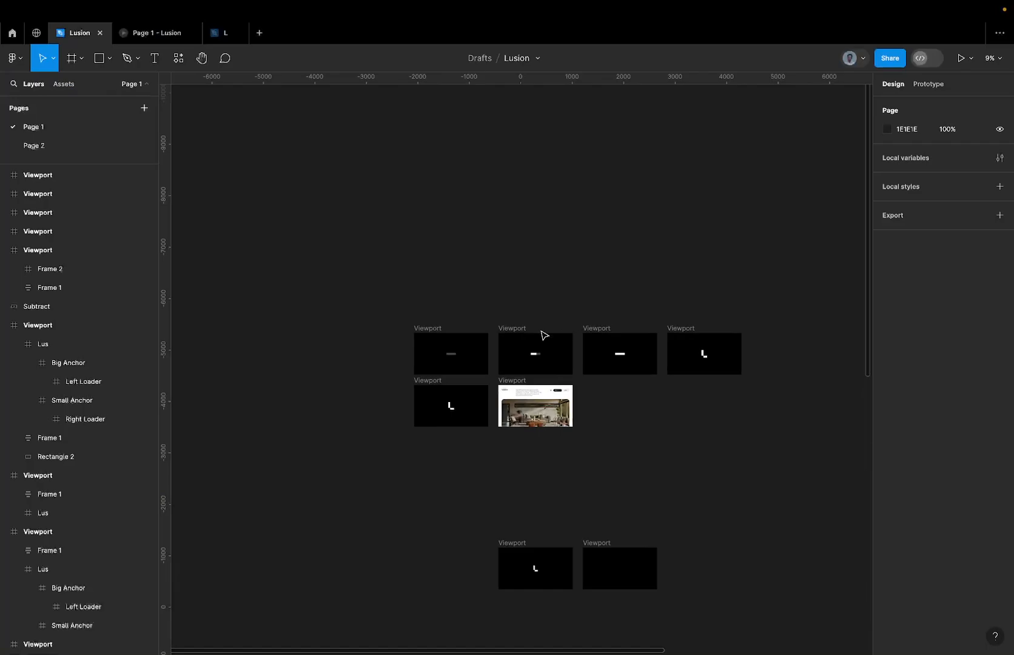
scroll(544, 335, "up", 1)
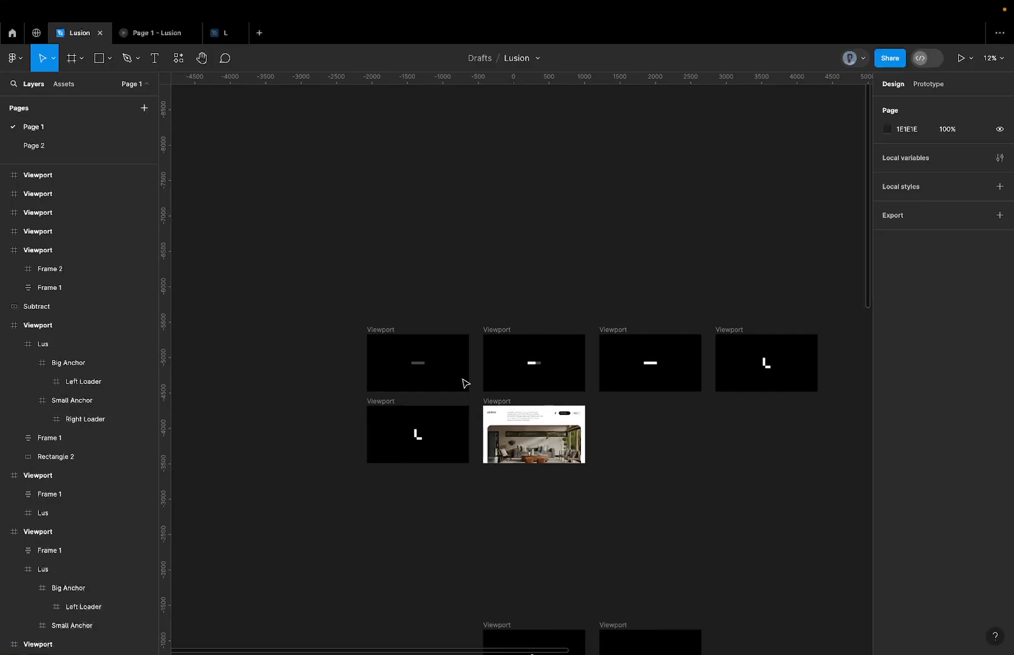
scroll(464, 383, "up", 2)
left_click(389, 358)
scroll(388, 357, "up", 3)
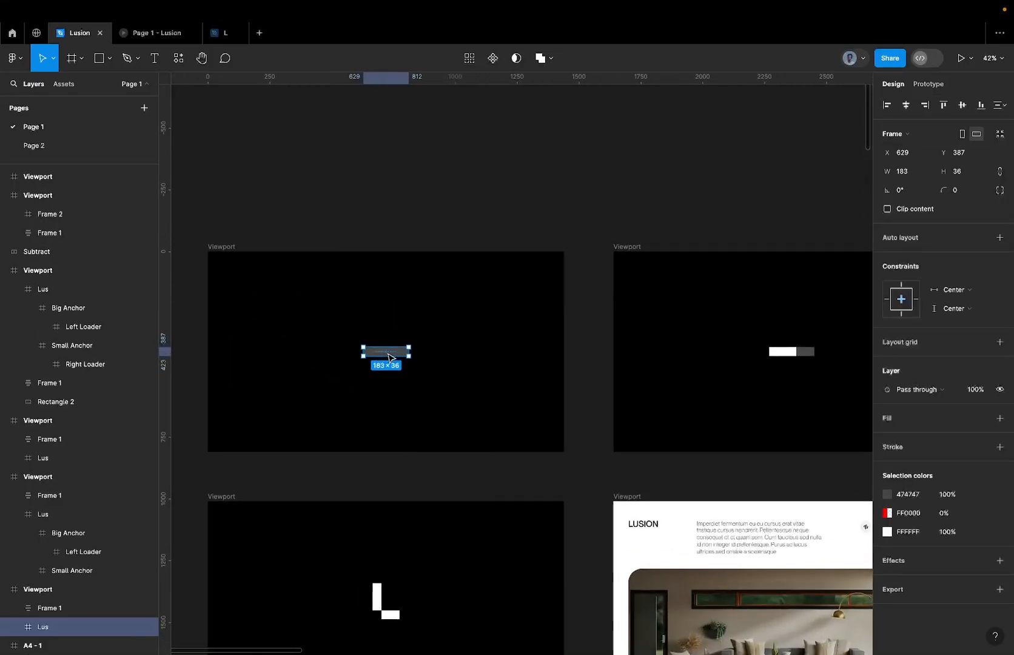
Set the percentage text frame at the bottom of the first viewport to 100% opacity, then back to 0%.
left_click(386, 448)
key("0")
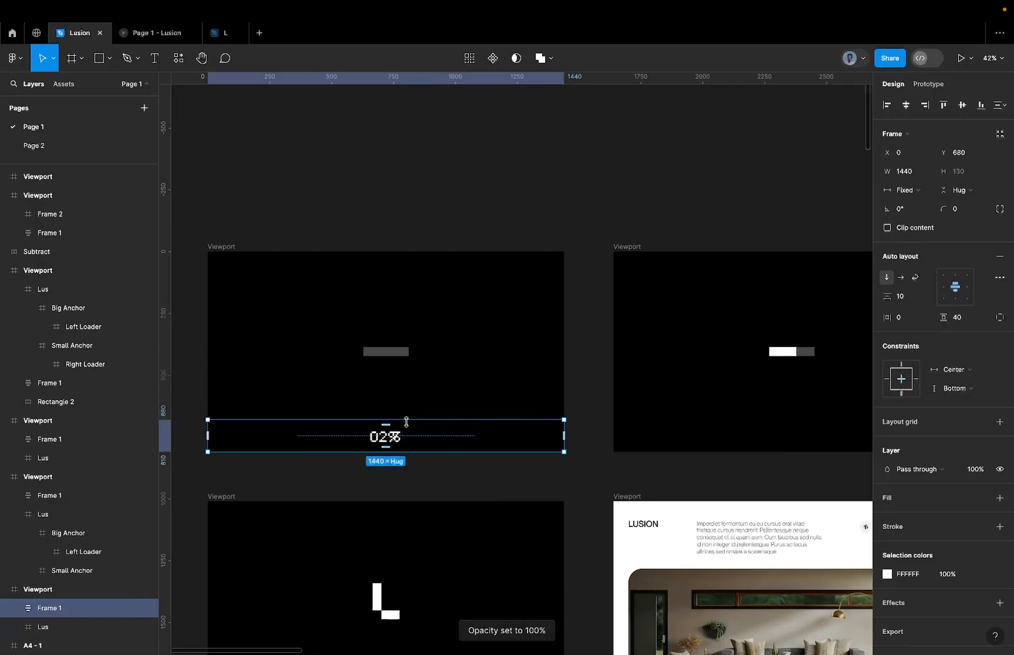
key("0")
key("0")
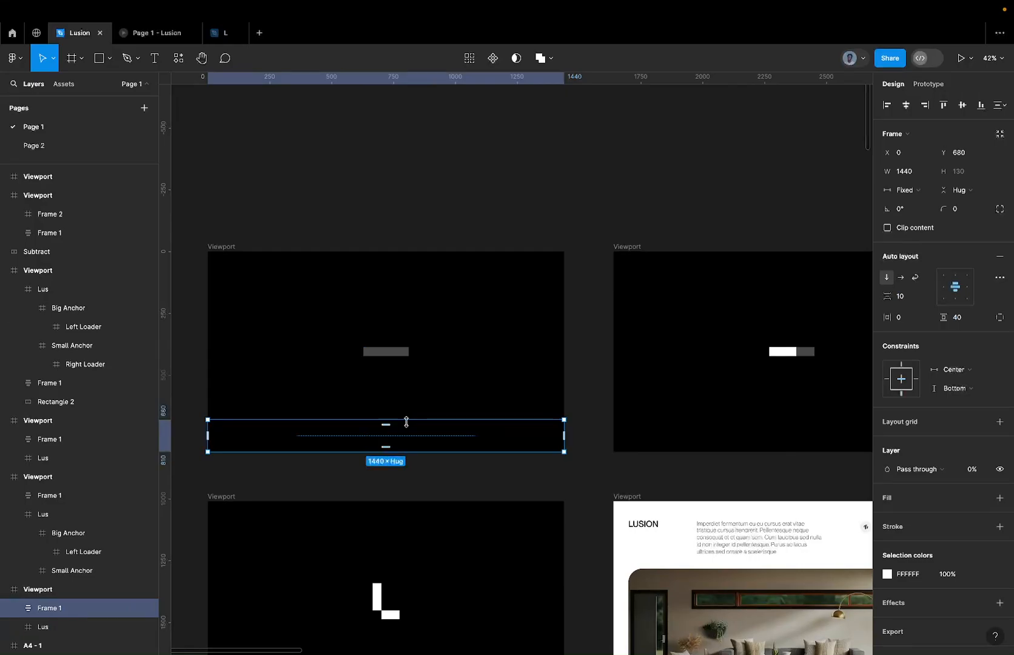
Examine how the loader shape changes from the bar in the first viewport to the L in the fourth.
left_click(395, 353)
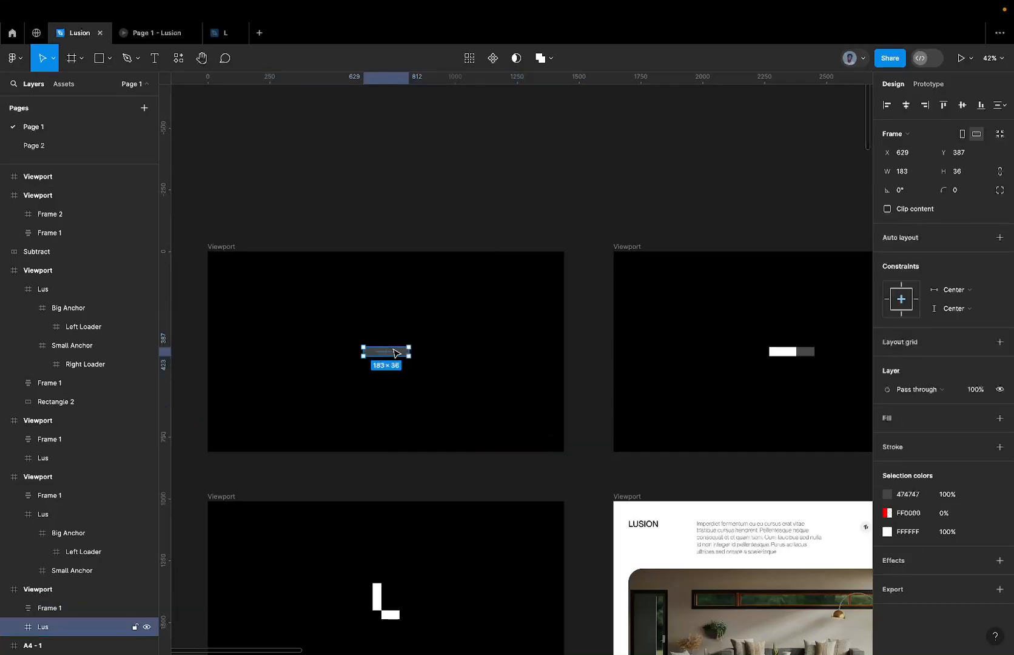
scroll(395, 353, "up", 3)
scroll(394, 353, "down", 5)
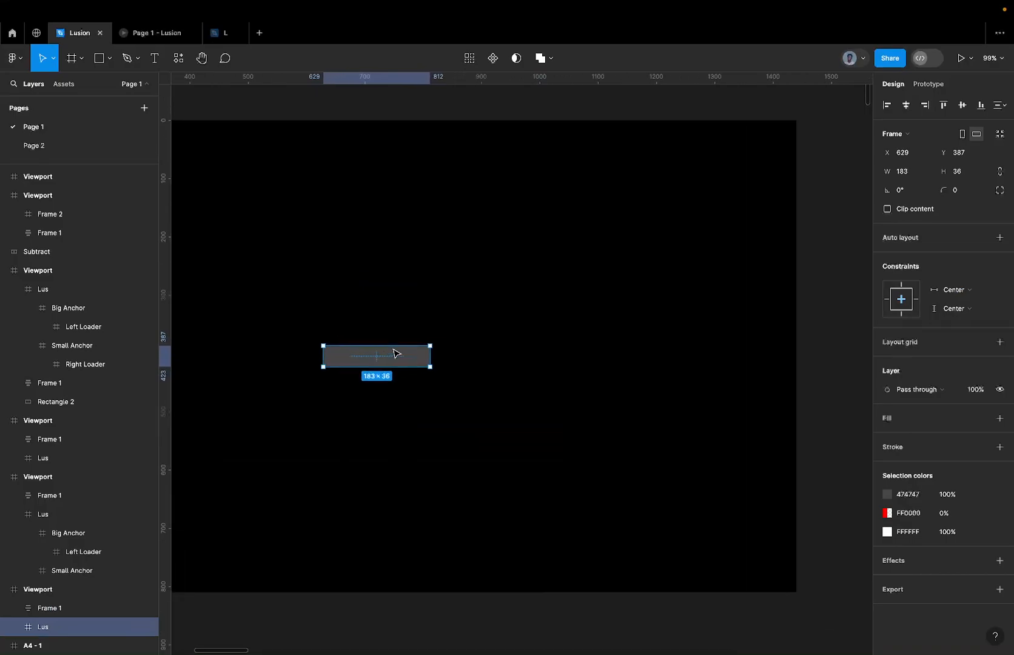
scroll(396, 353, "left", 3)
scroll(397, 353, "right", 3)
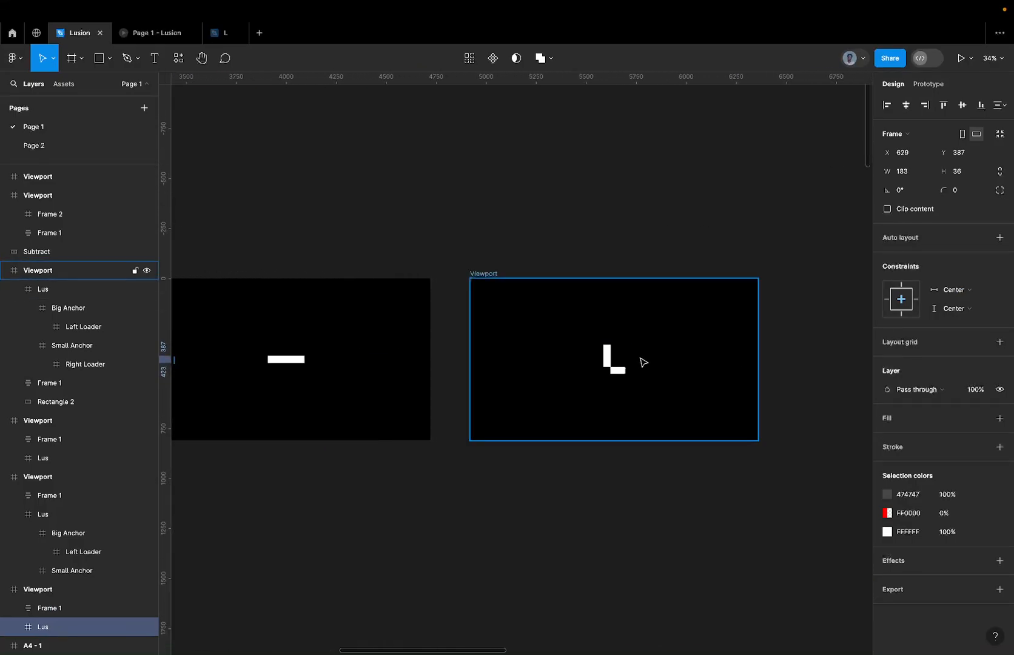
scroll(640, 358, "up", 3)
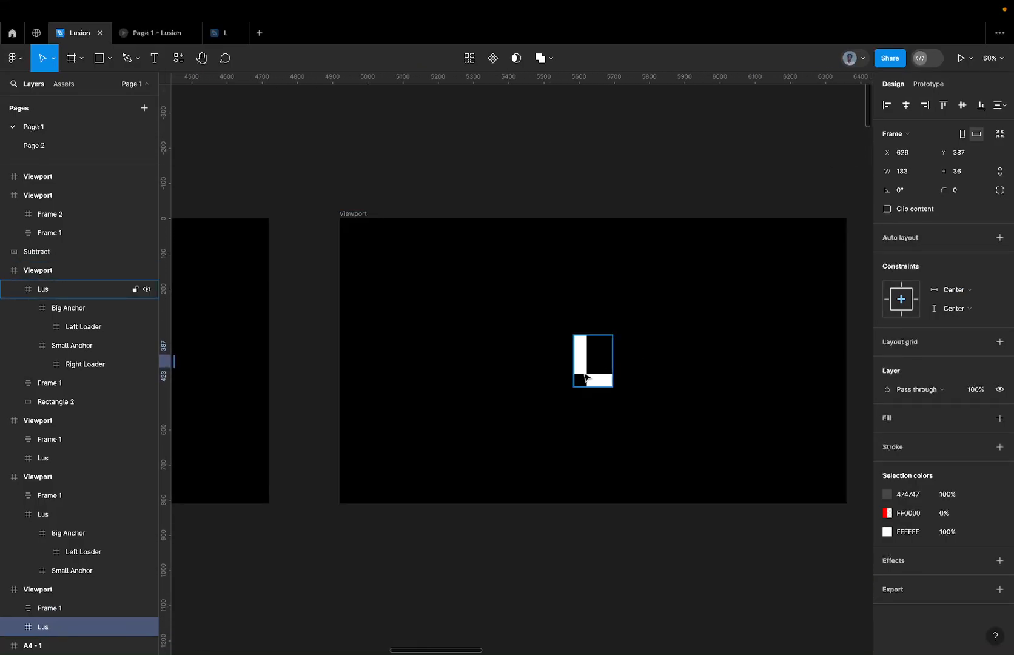
scroll(584, 376, "left", 5)
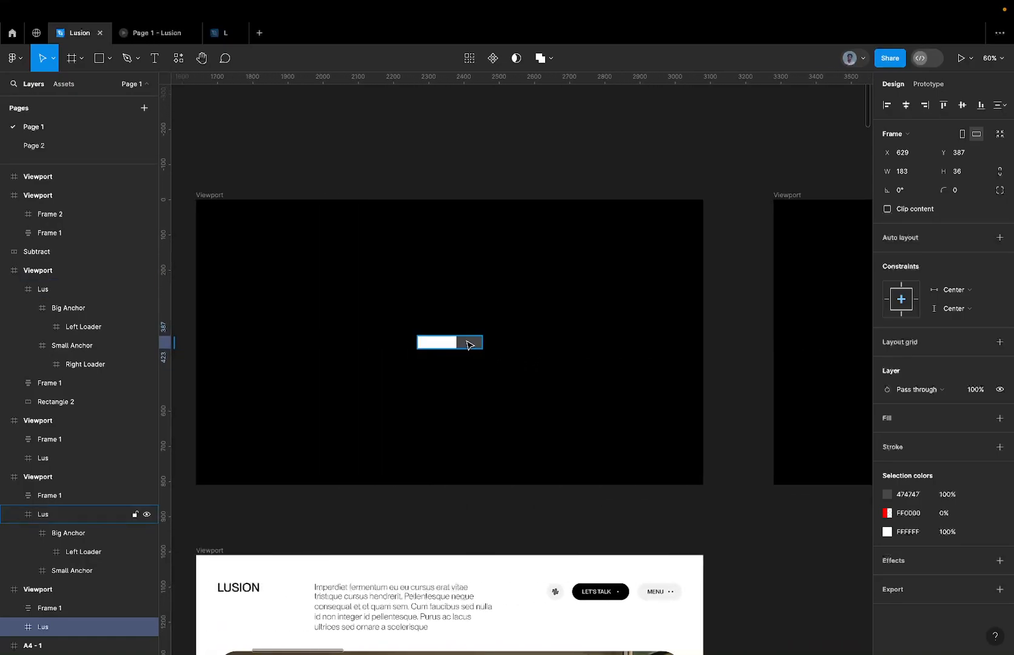
scroll(467, 345, "right", 5)
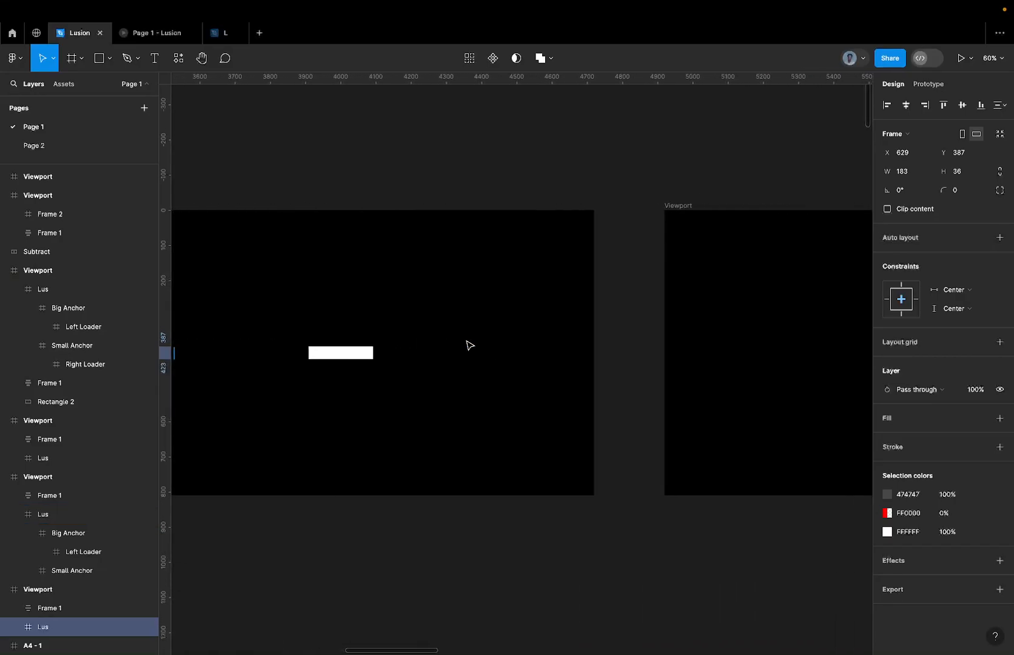
scroll(469, 345, "right", 4)
scroll(591, 354, "up", 5)
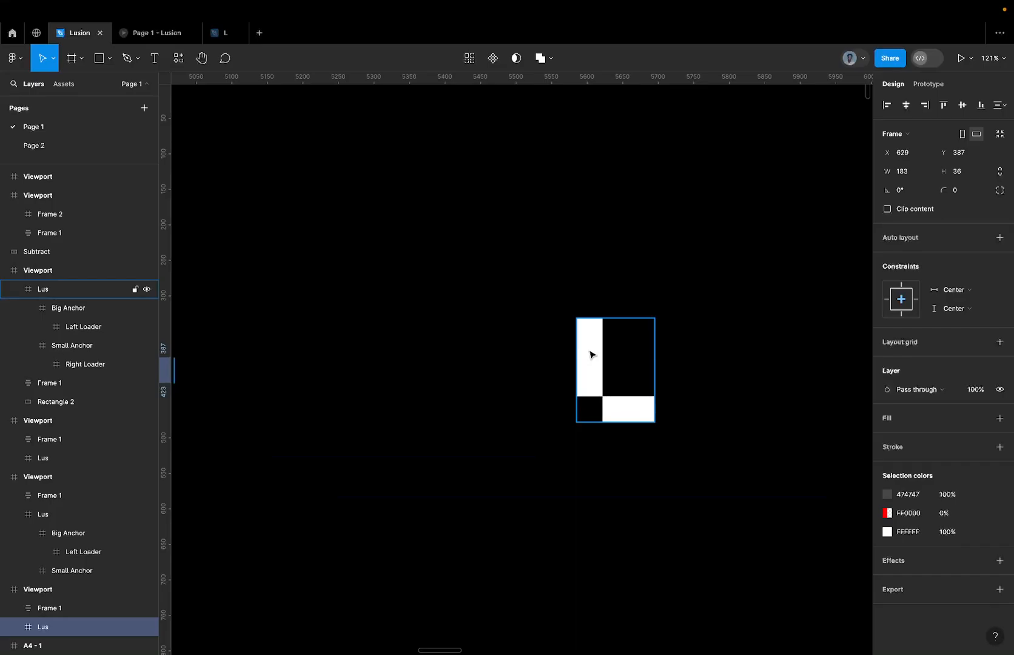
Inspect the Left Loader and Right Loader pieces that form the L shape in the fourth viewport.
left_click(591, 352, "super")
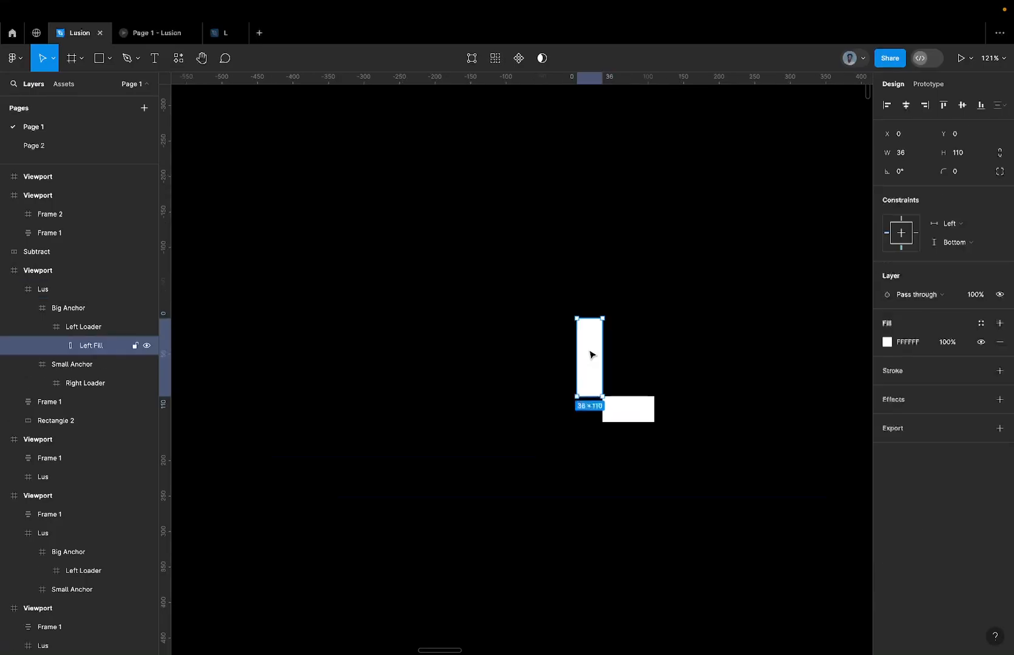
left_click(628, 415)
left_click(589, 371)
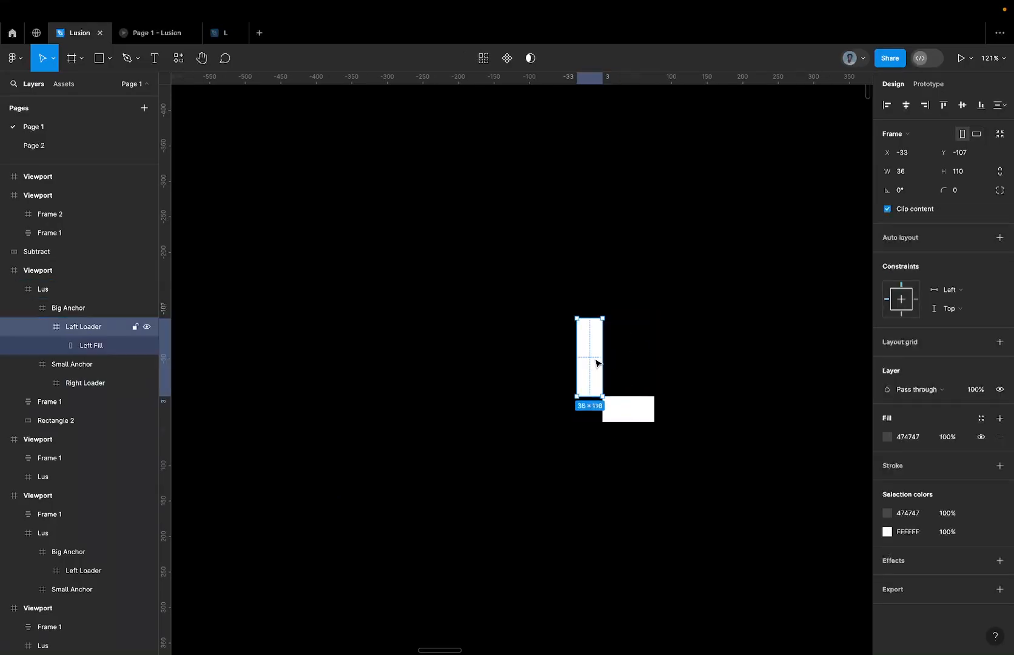
left_click(639, 405)
scroll(640, 404, "down", 5)
scroll(639, 403, "left", 6)
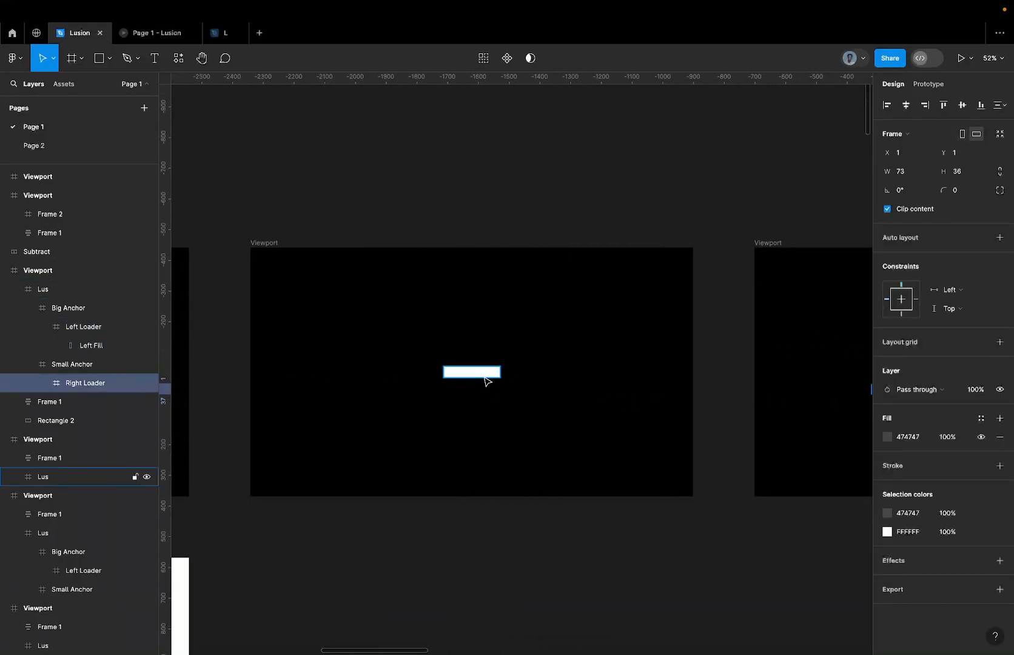
Try moving the Right Loader out of the white bar in the third viewport, then undo the move.
scroll(483, 381, "up", 2)
scroll(489, 380, "up", 5)
left_click(489, 371)
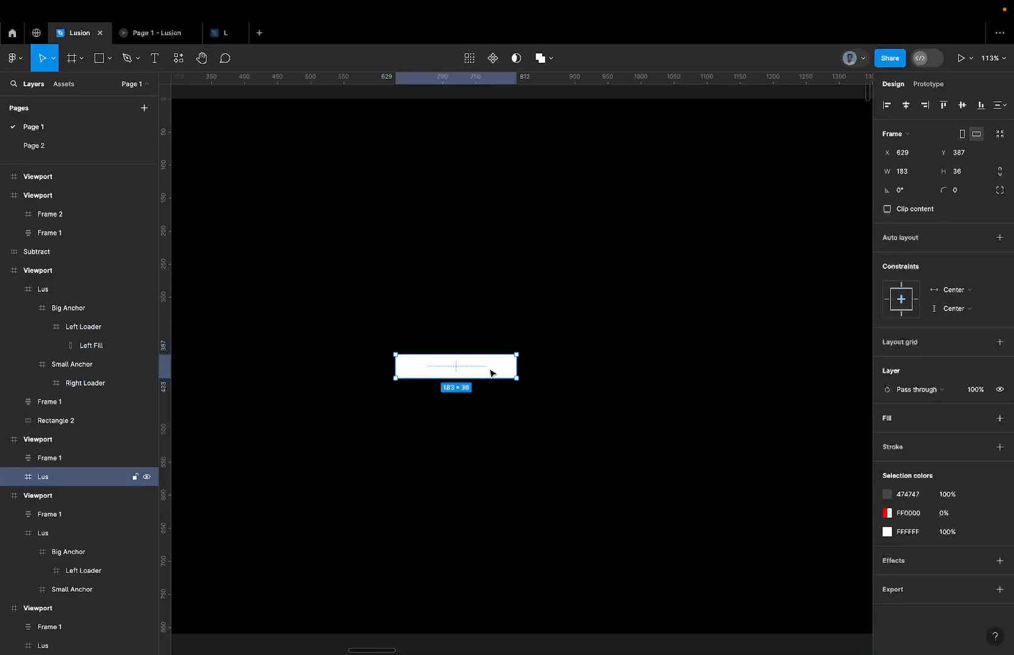
left_click(489, 369)
left_click_drag(490, 371, 646, 231)
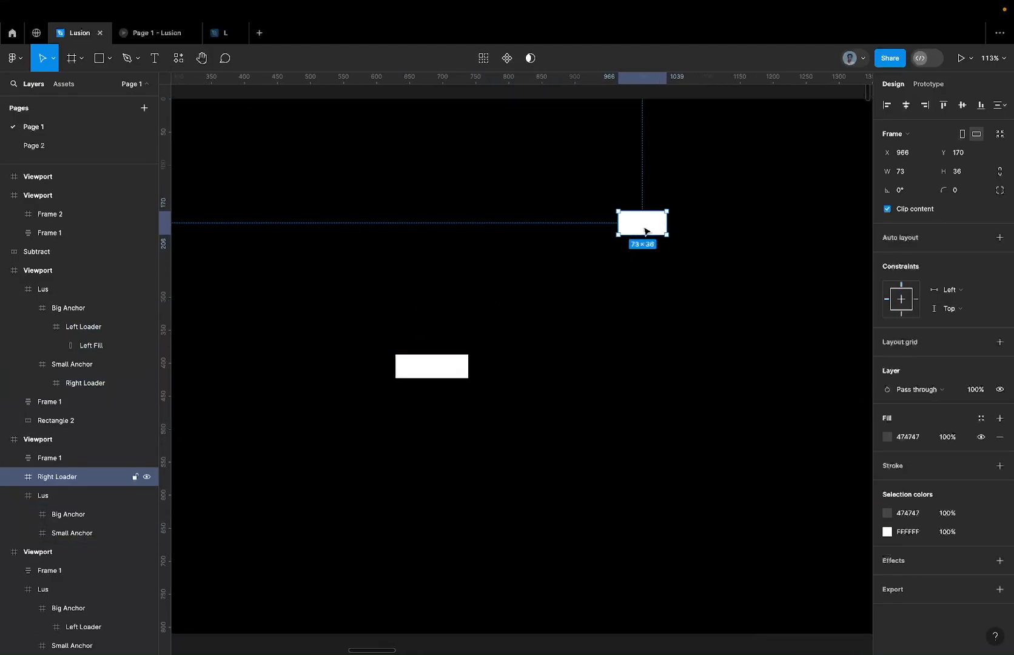
left_click(458, 362)
key("ctrl+z")
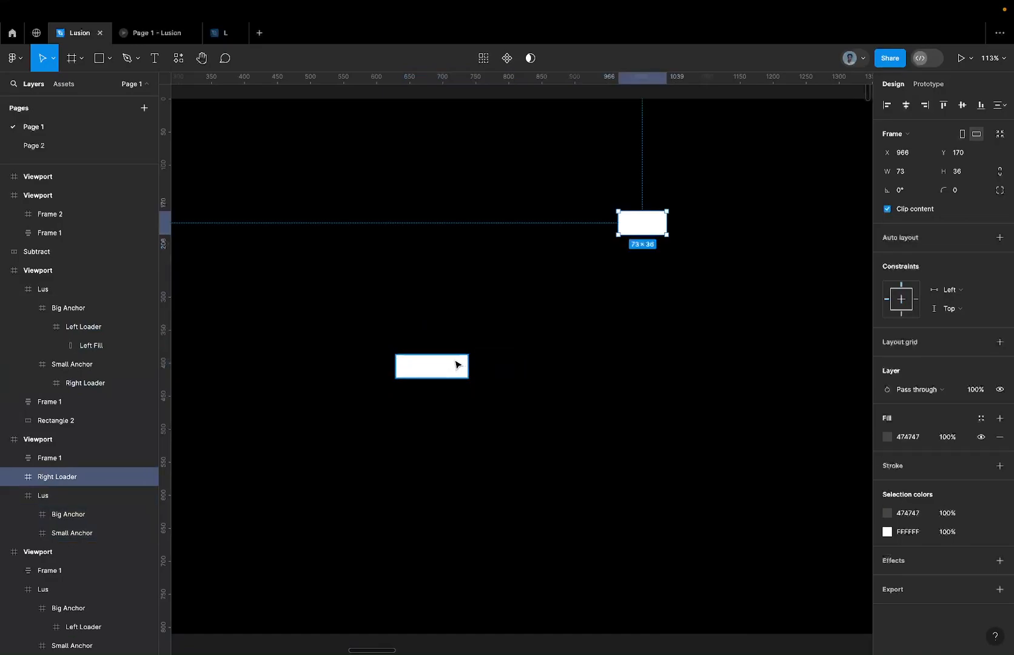
key("ctrl+z")
key("ctrl+z")
Inspect the Big Anchor and Small Anchor frames inside the third viewport's Lus frame.
left_click(427, 331)
left_click(434, 376)
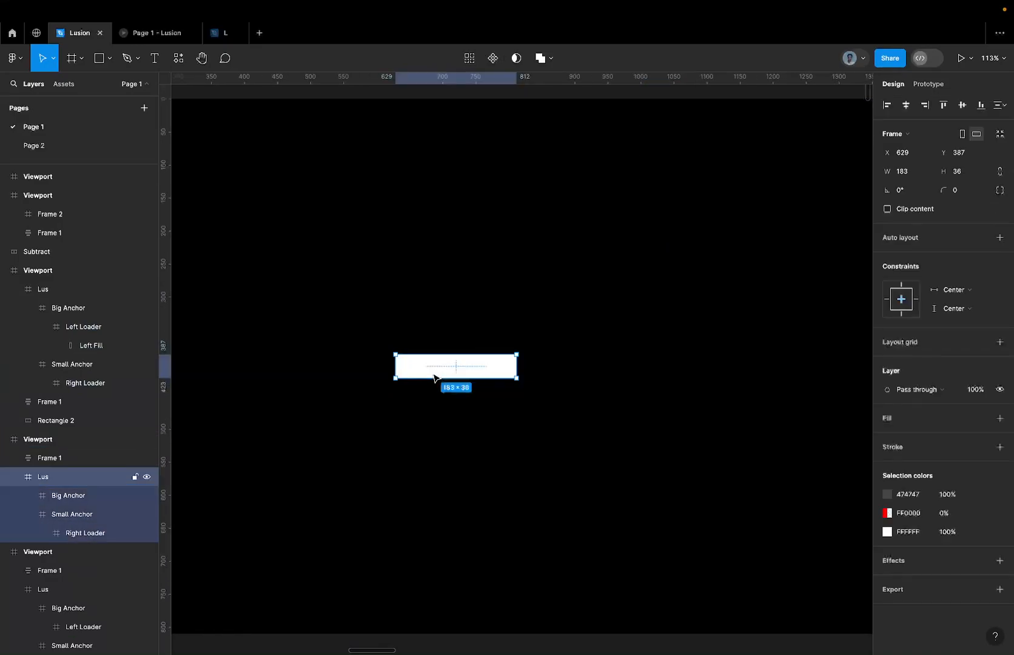
left_click(70, 497)
left_click(91, 516)
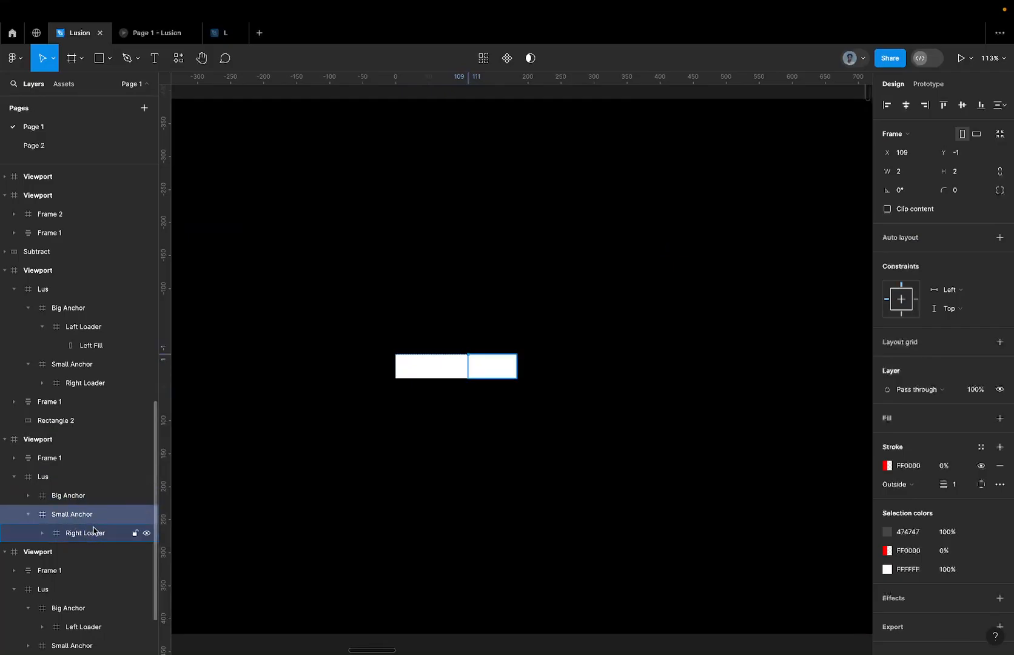
left_click(90, 497)
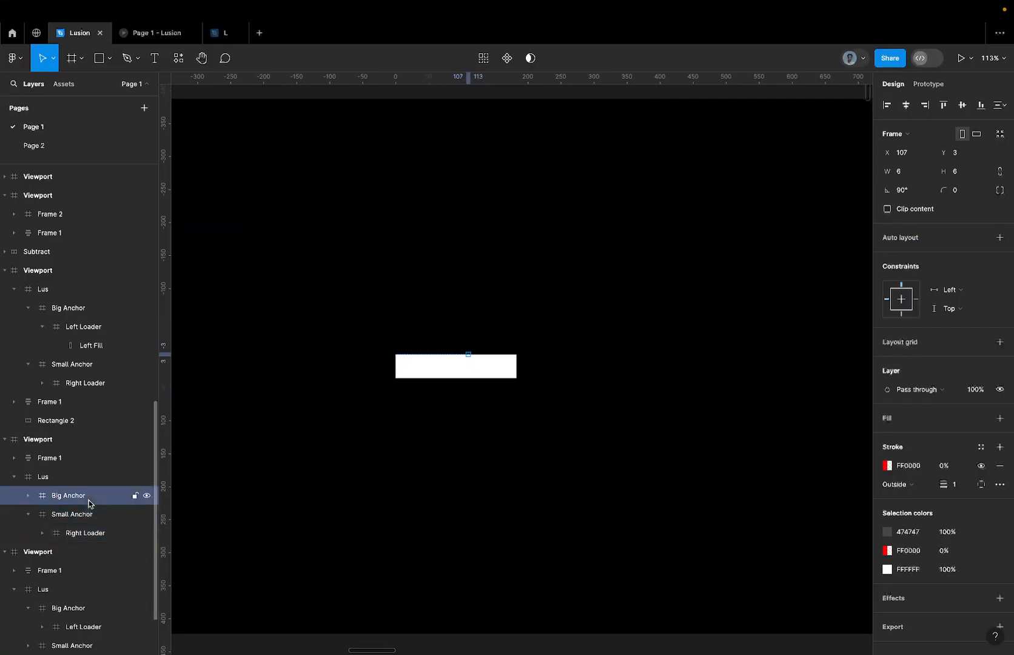
left_click(88, 519)
Select the Lus frame holding the L shape in the fourth viewport and compare it with the other viewports.
scroll(576, 455, "down", 5)
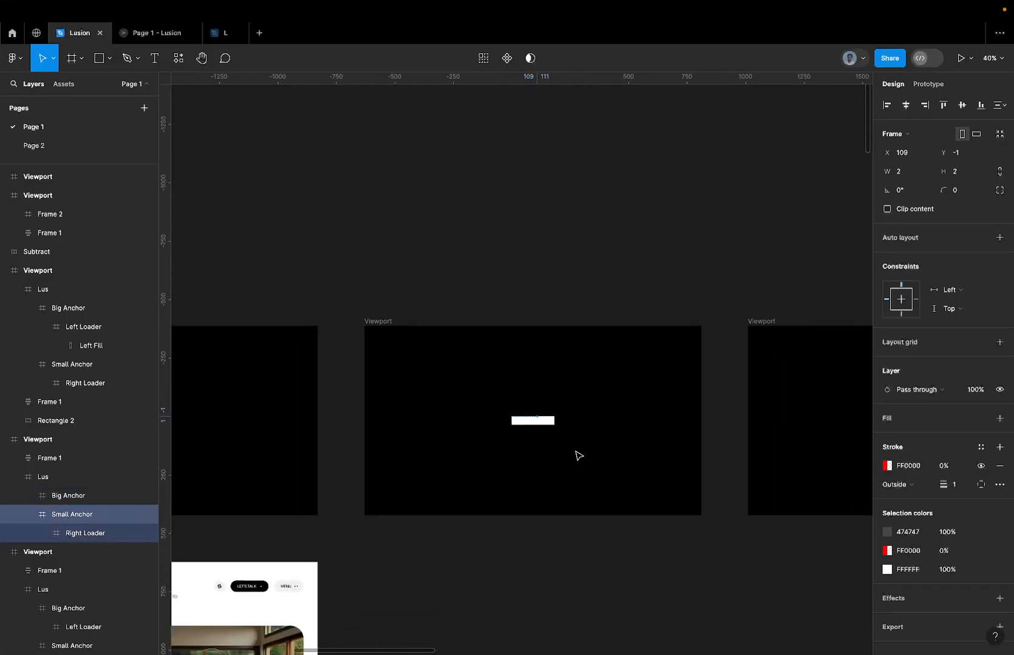
scroll(643, 424, "right", 3)
left_click(709, 398)
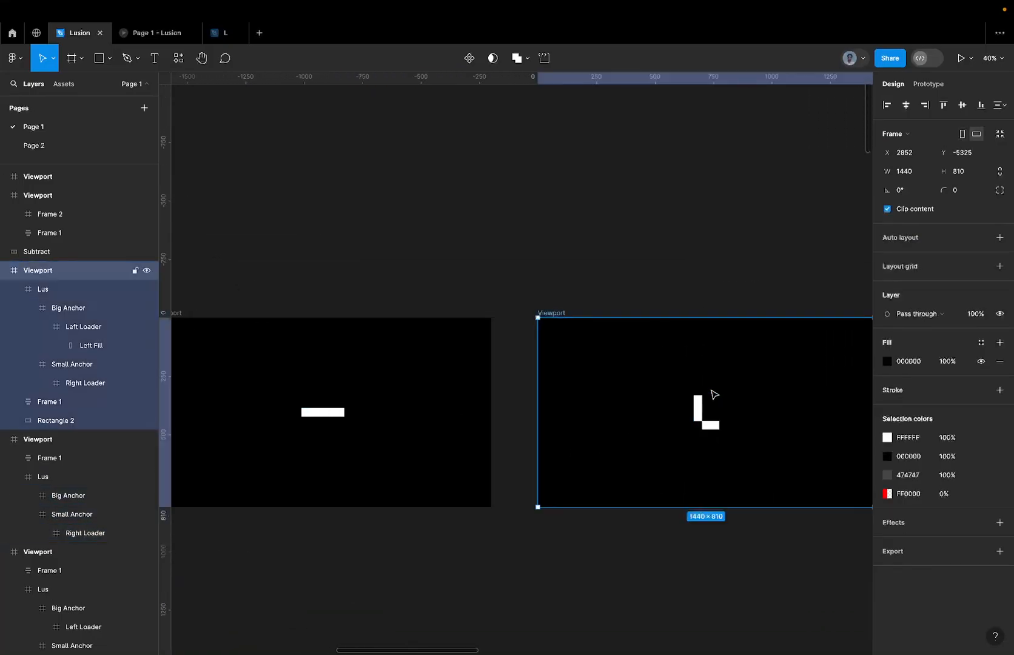
left_click(706, 411)
scroll(663, 413, "down", 5)
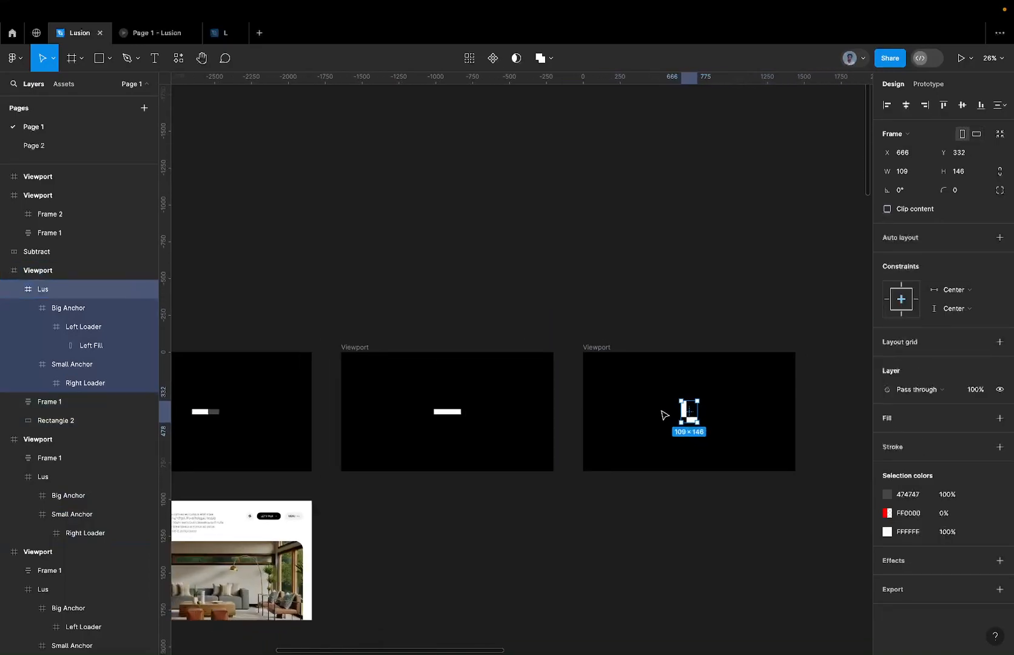
scroll(663, 414, "right", 2)
scroll(663, 414, "down", 2)
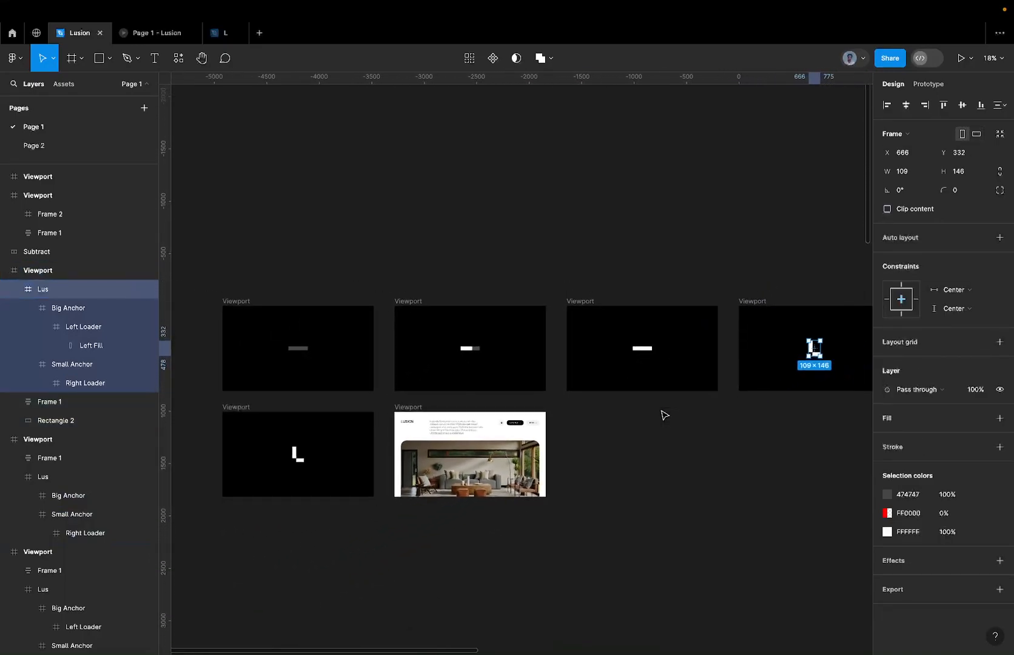
scroll(834, 345, "up", 4)
scroll(835, 345, "down", 5)
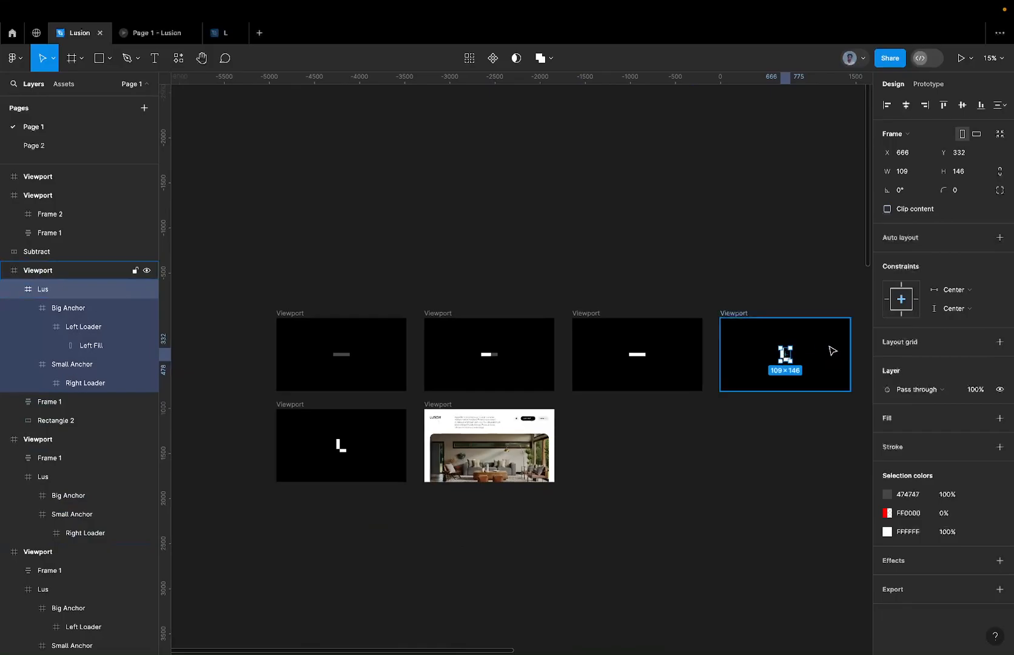
Scale the fourth viewport's Lus frame to about 1151 × 1542, rotate it to -45° and reposition it at about X 969, Y -345.
scroll(825, 353, "up", 2)
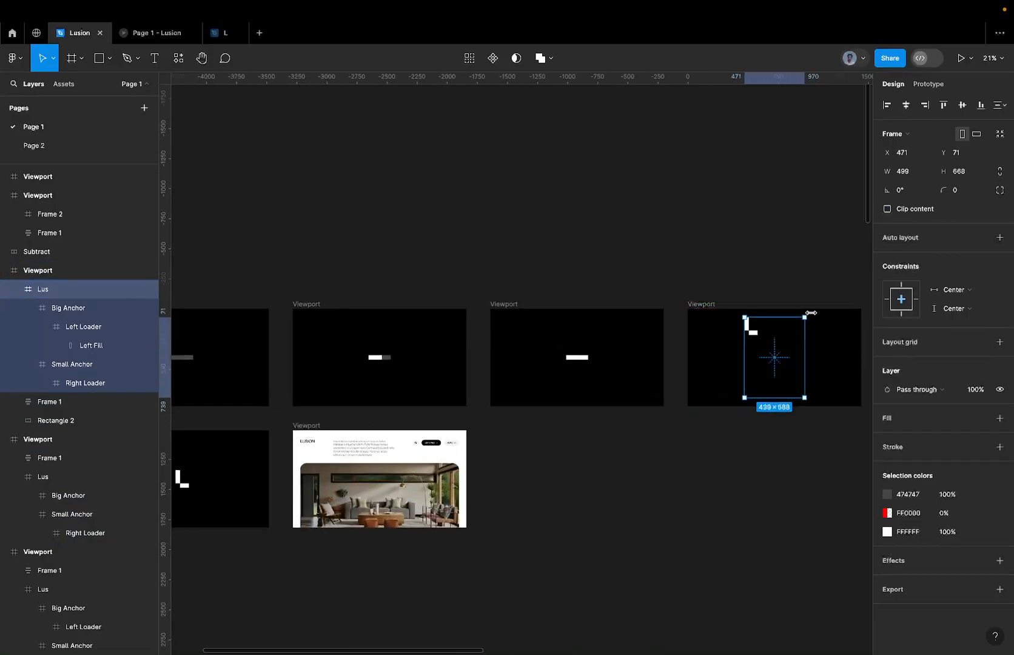
key("k")
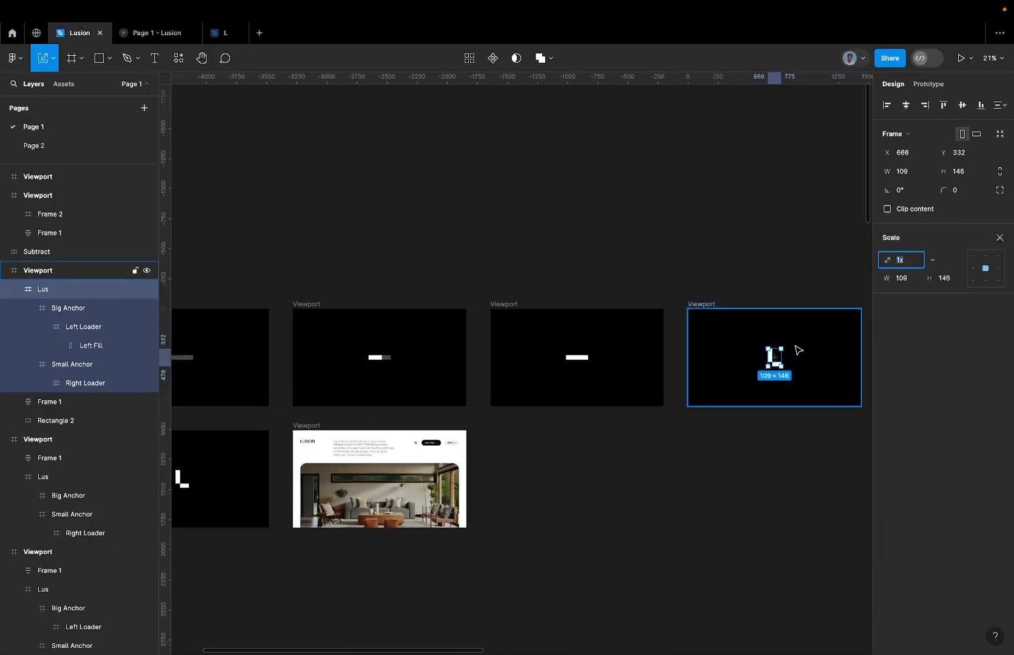
left_click_drag(783, 348, 894, 308)
scroll(842, 269, "down", 2)
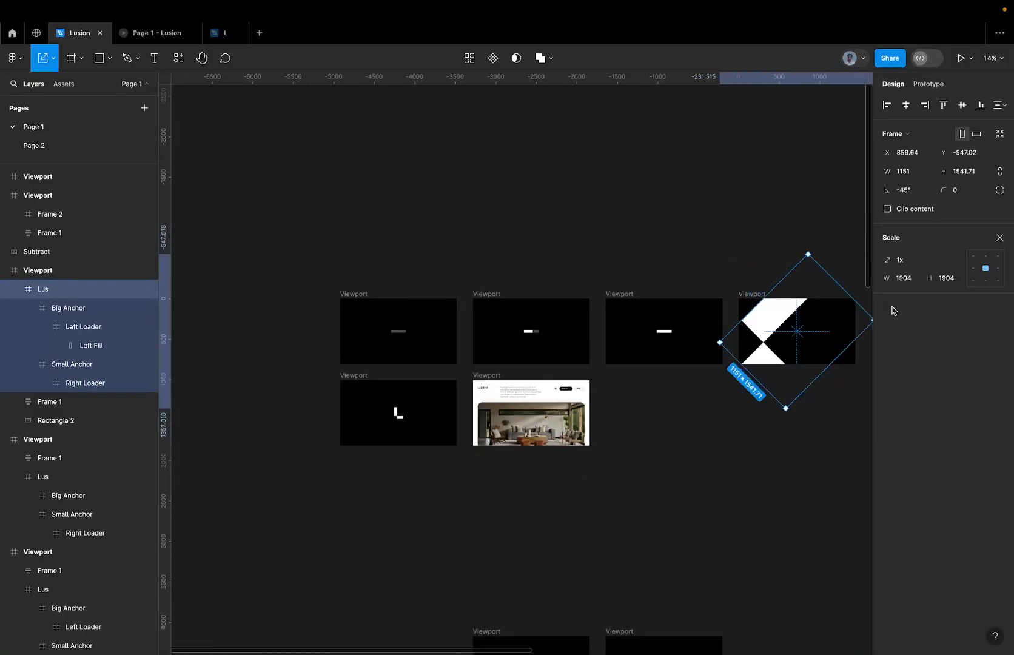
left_click_drag(789, 330, 786, 341)
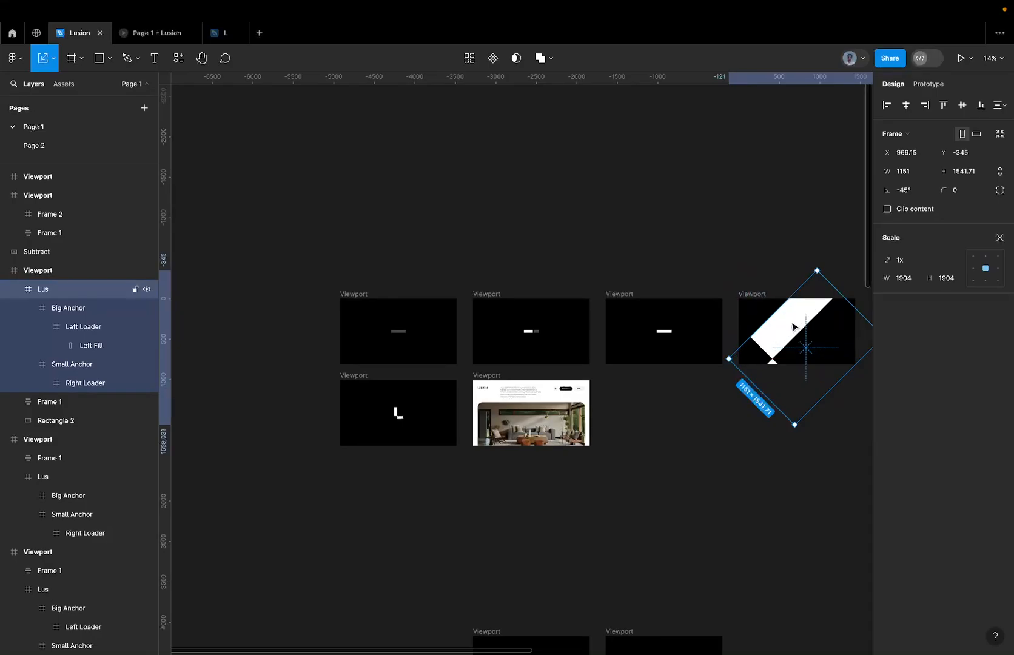
left_click(716, 10)
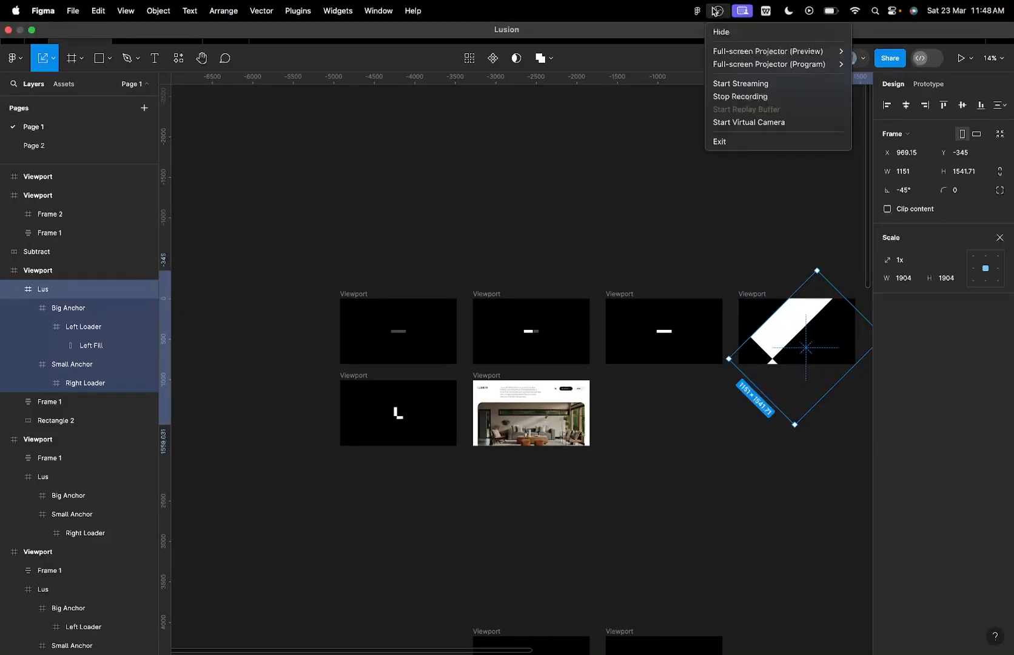
left_click(783, 160)
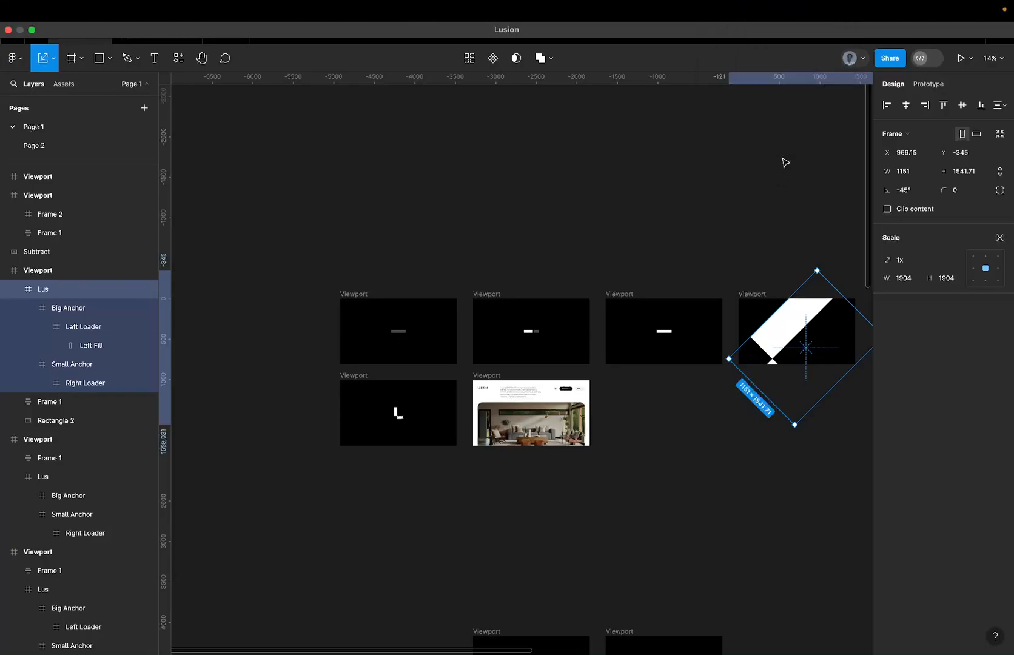
scroll(809, 310, "up", 3)
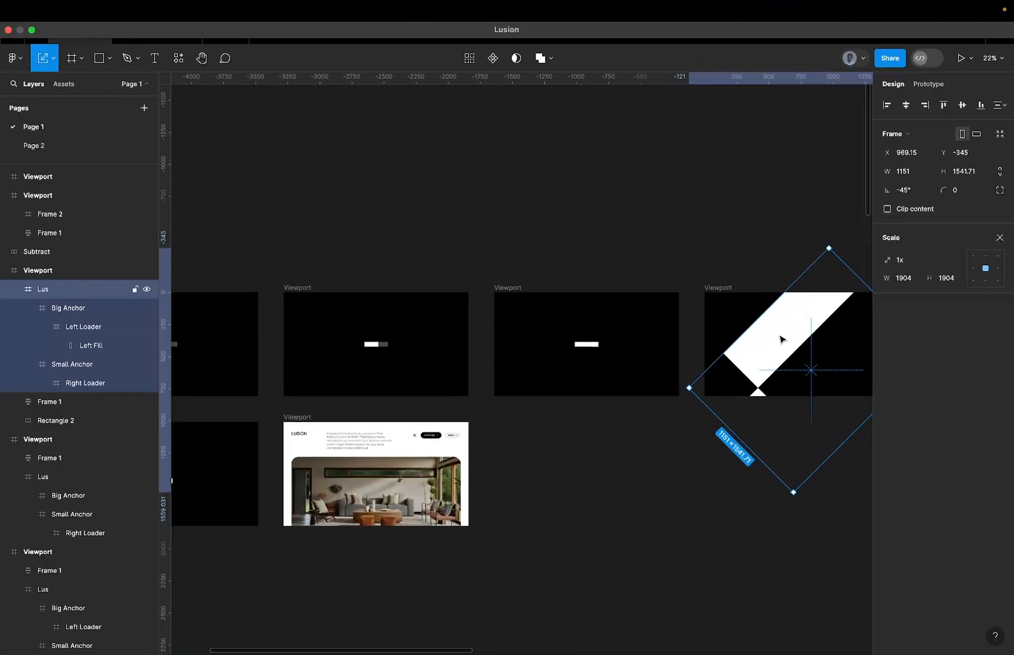
Enlarge the fourth viewport's Lus frame to about 3520 × 4715 and reposition it so the white shape covers most of the viewport.
scroll(785, 339, "right", 5)
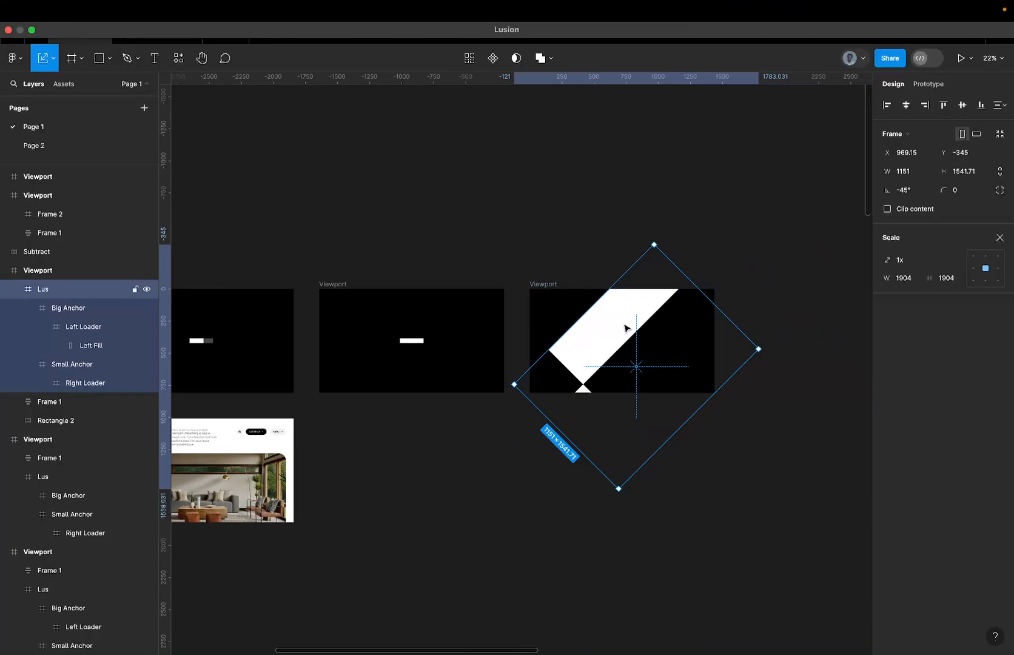
left_click_drag(699, 408, 797, 524)
left_click_drag(578, 324, 652, 368)
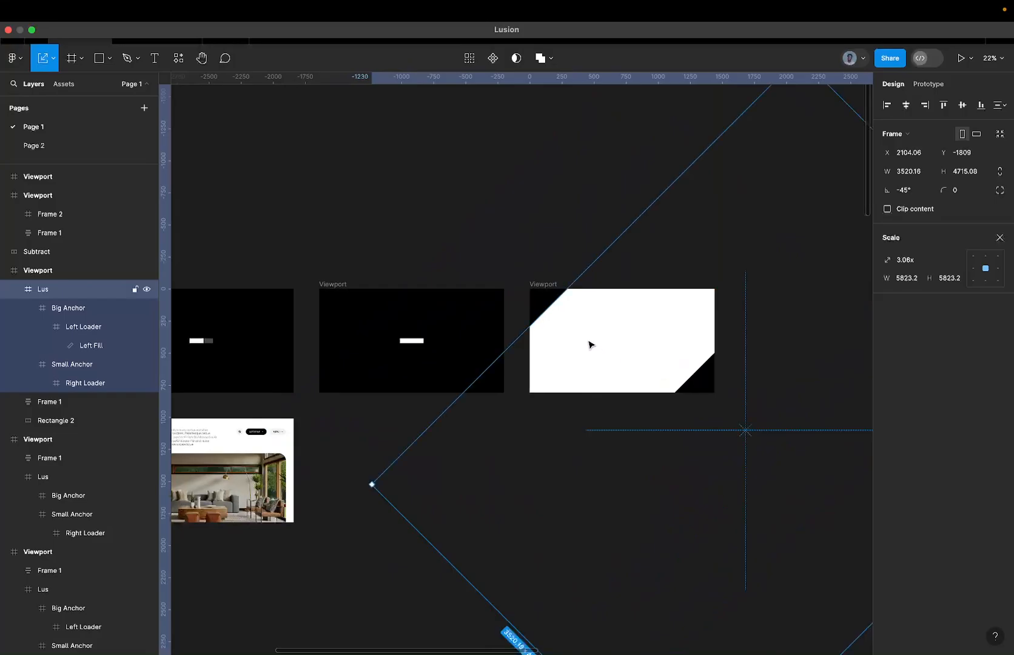
scroll(589, 344, "down", 5)
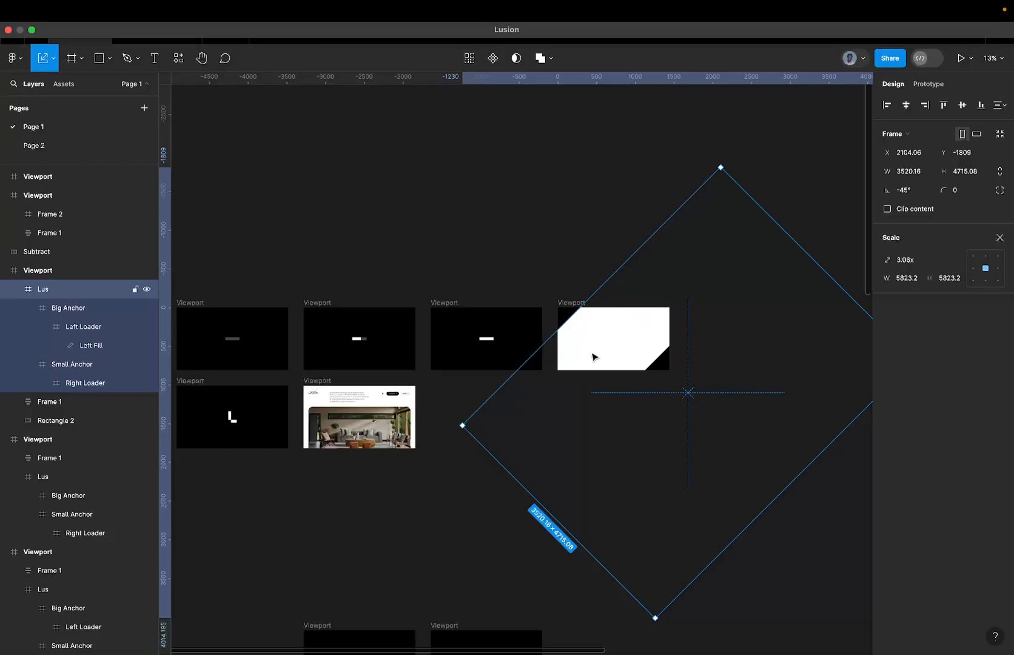
Undo all the scaling, rotation and moves made to the fourth viewport's Lus frame.
key("ctrl+z")
key("ctrl+z")
key("super+z")
key("super+z")
key("super+z")
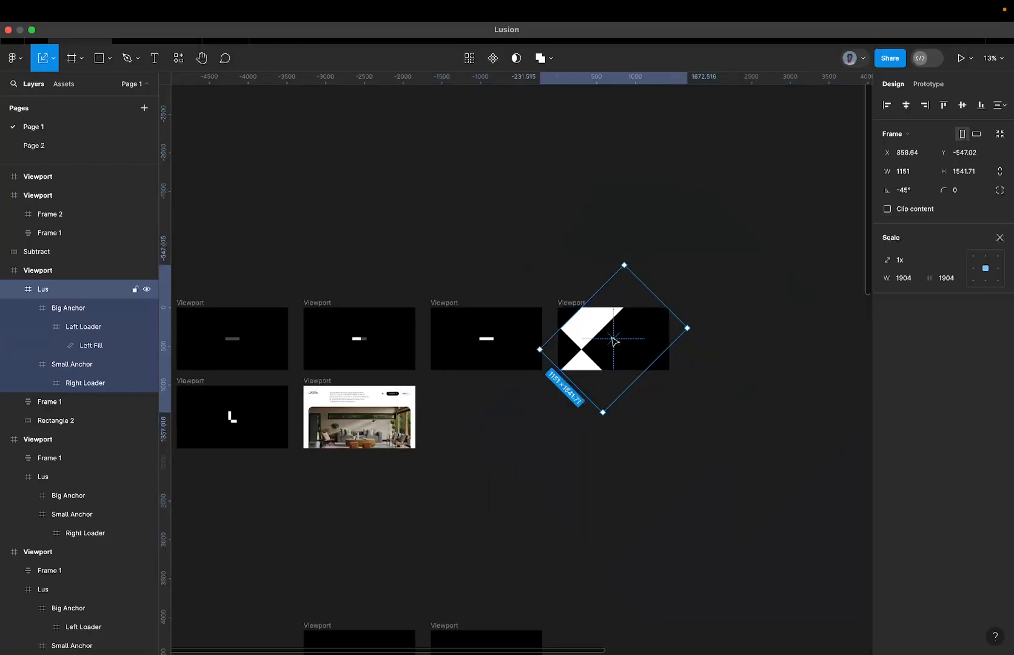
Select the Subtract shape in the fifth viewport and compare it with the L shape in the fourth viewport.
scroll(603, 338, "left", 5)
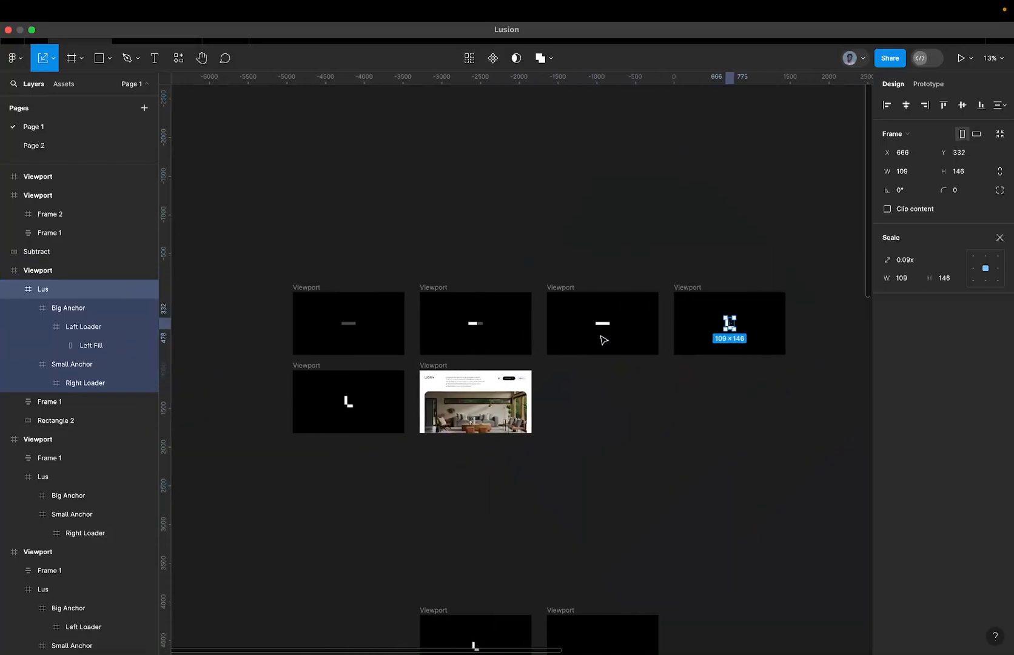
left_click(371, 402)
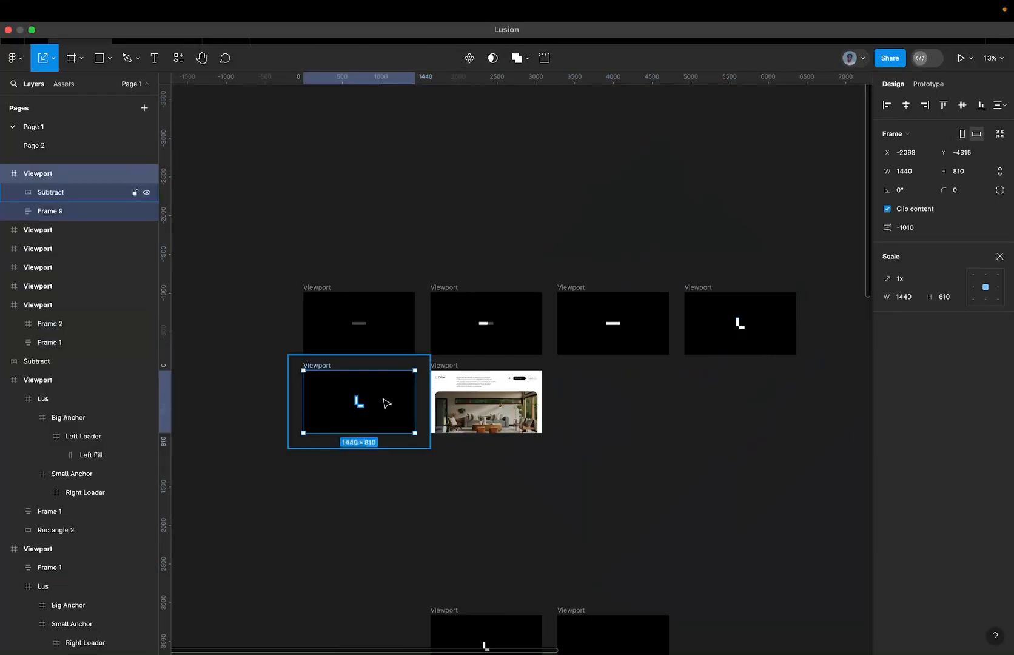
left_click(387, 405)
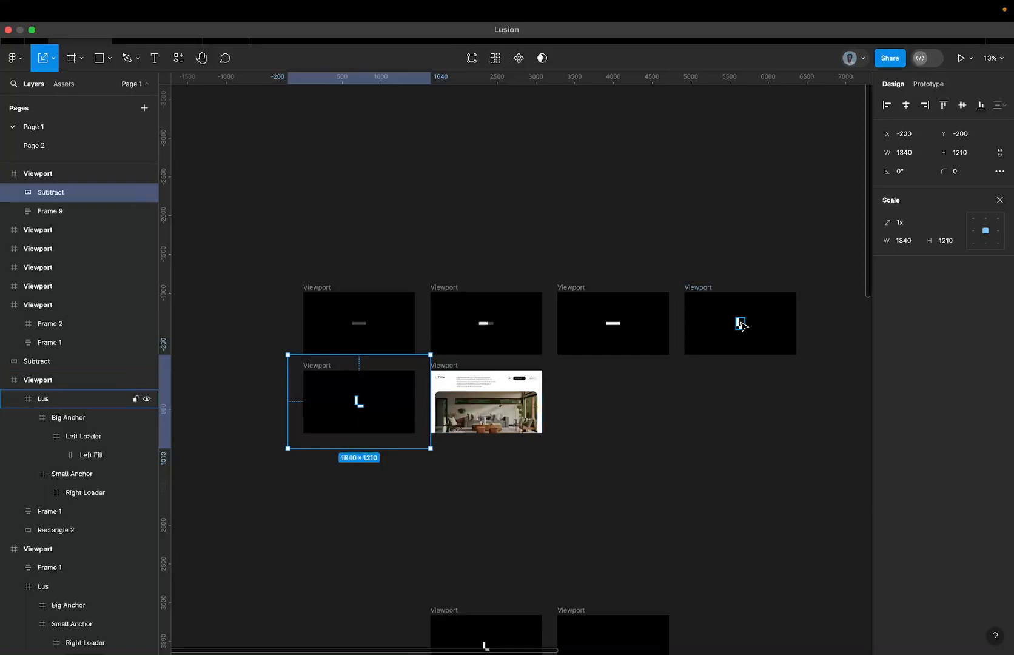
scroll(740, 324, "up", 5)
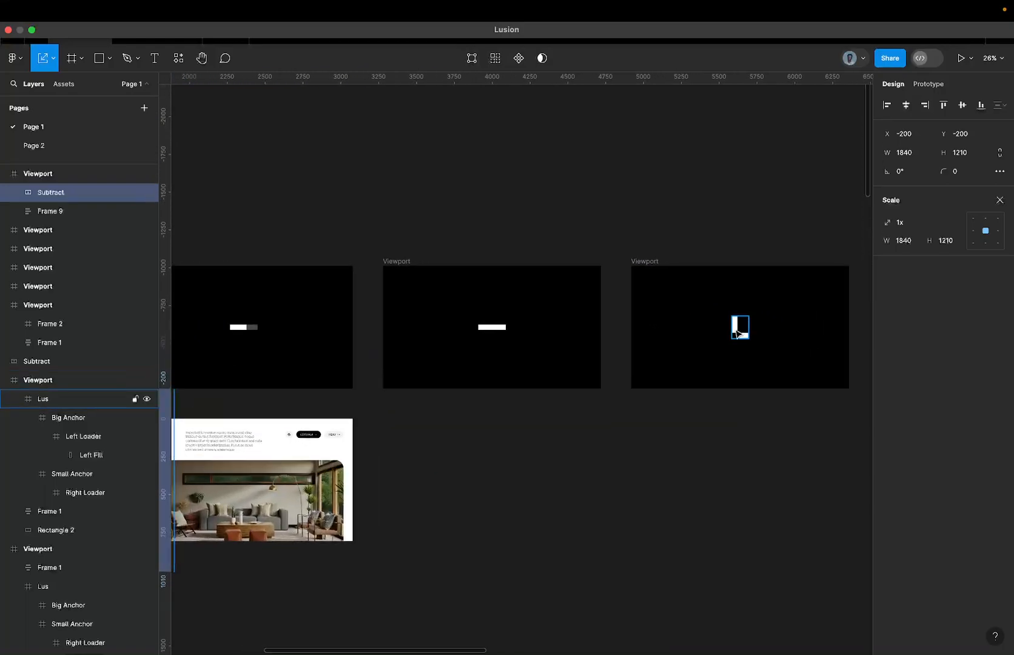
scroll(297, 488, "left", 6)
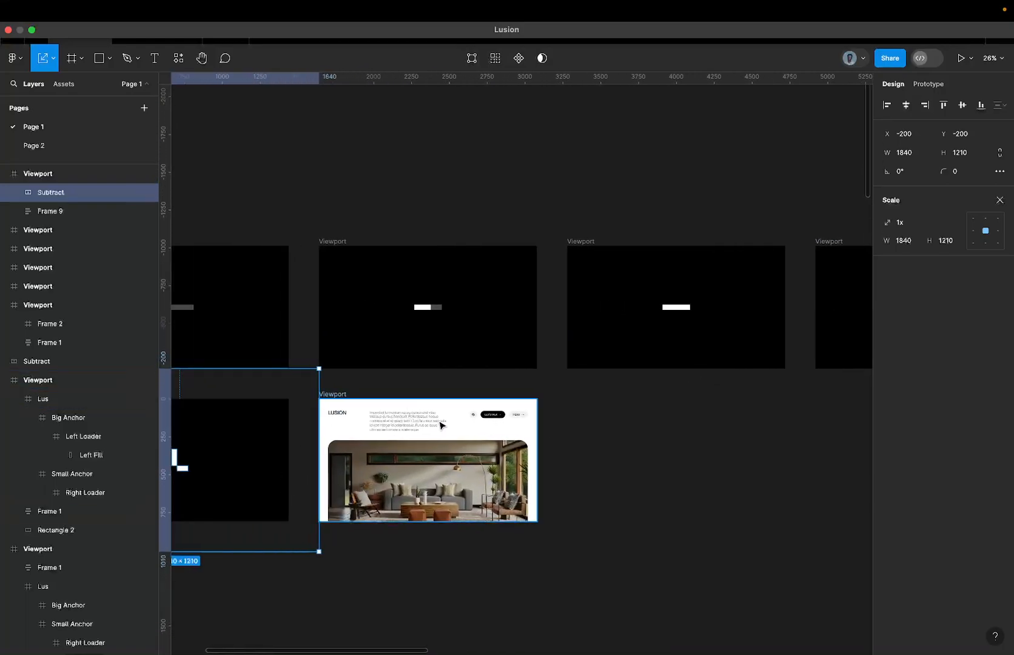
Examine the Lusion homepage viewport alongside the Lus frame in the fourth viewport.
left_click(385, 435)
scroll(423, 429, "right", 4)
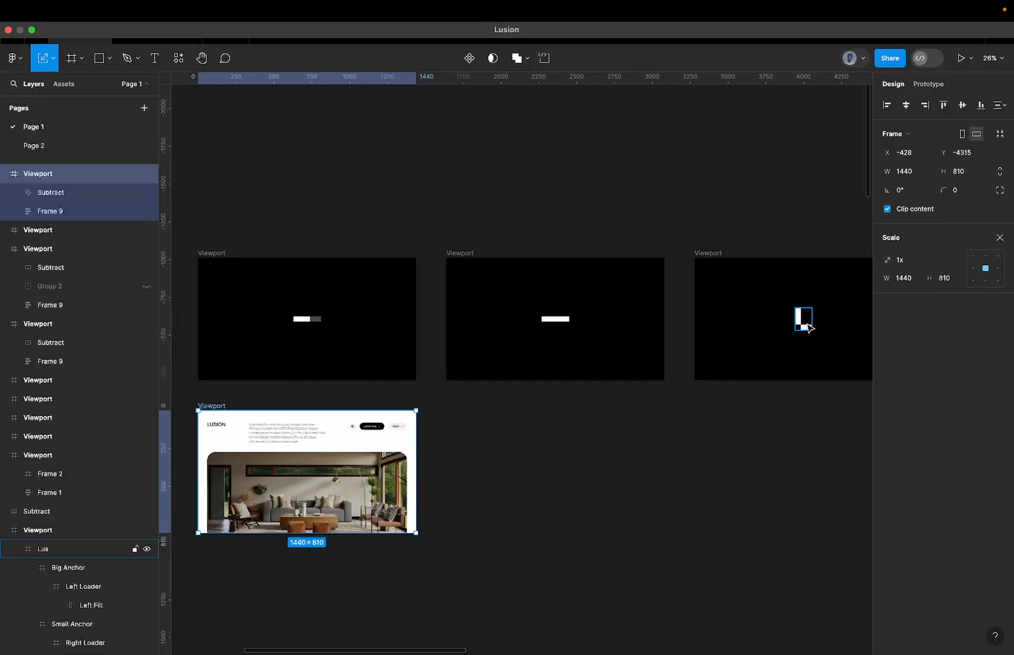
scroll(807, 328, "down", 5)
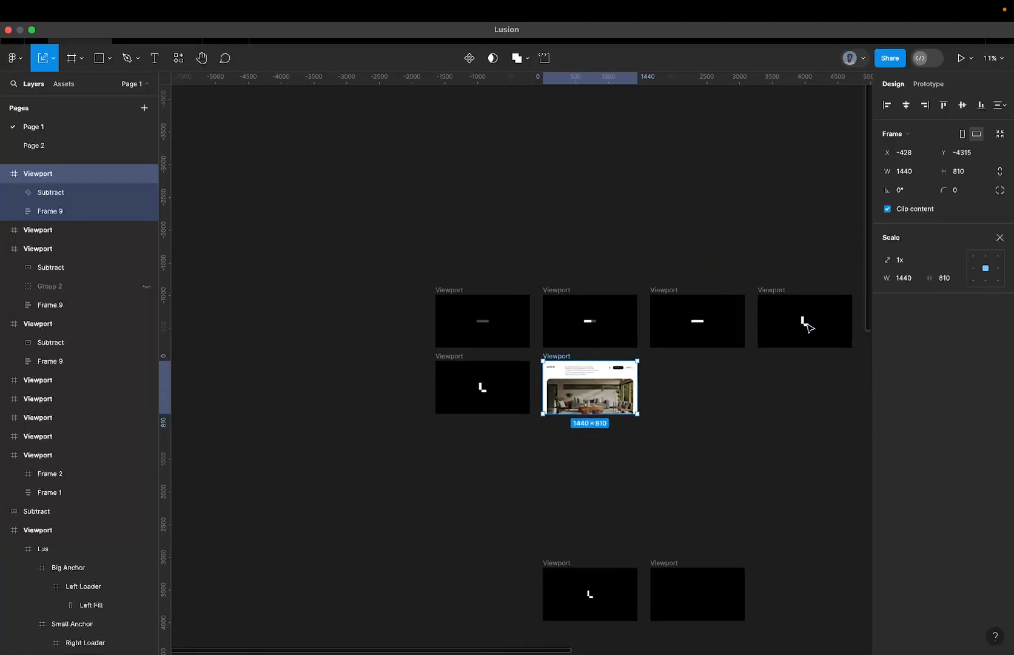
scroll(807, 327, "up", 2)
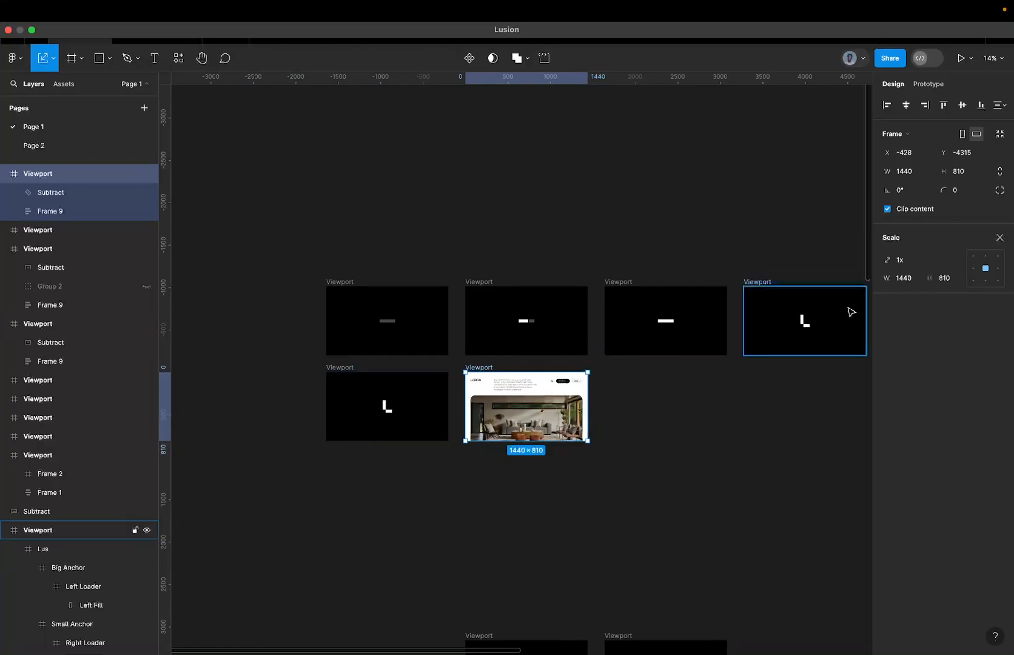
scroll(807, 327, "up", 3)
left_click(806, 334)
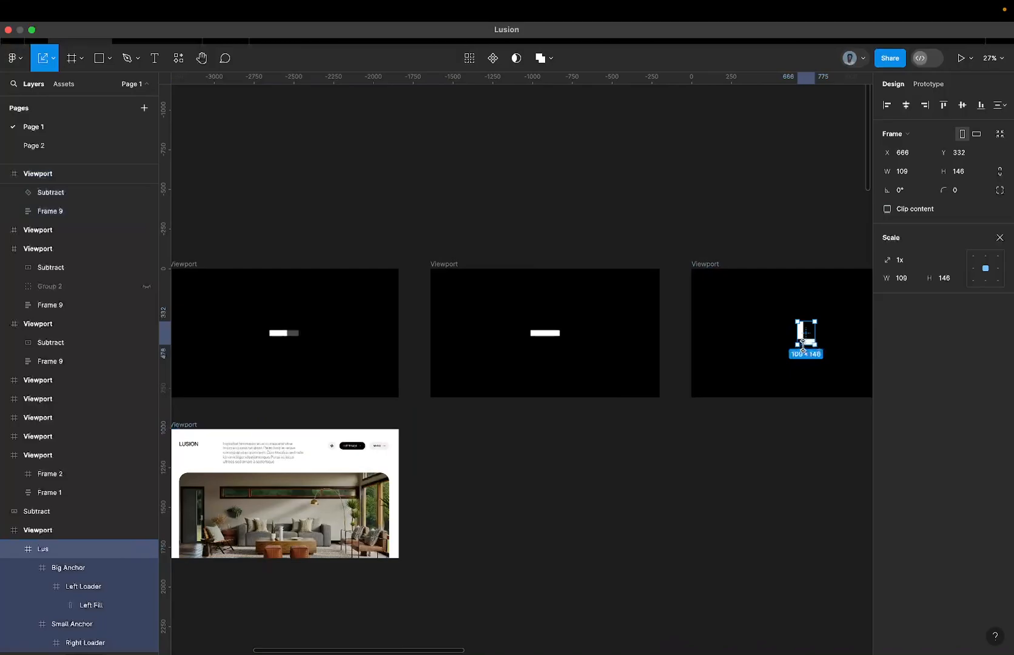
scroll(803, 348, "left", 10)
scroll(803, 348, "down", 3)
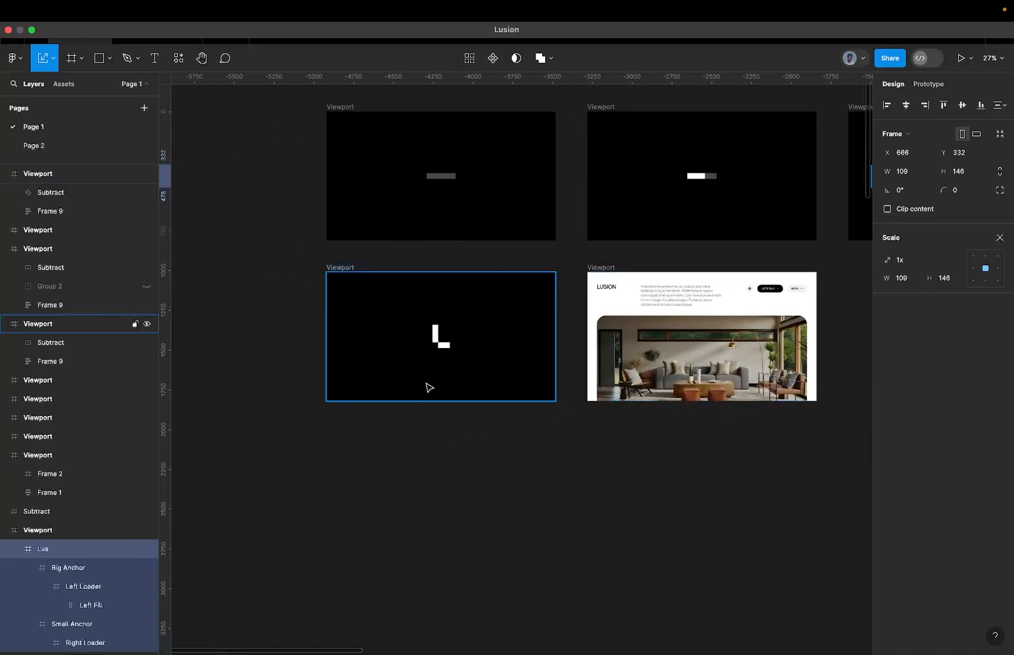
Duplicate the fifth viewport's Subtract shape onto the empty canvas above the viewports at X -3411, Y -6735 and inspect its L-shaped cutout.
left_click(433, 346)
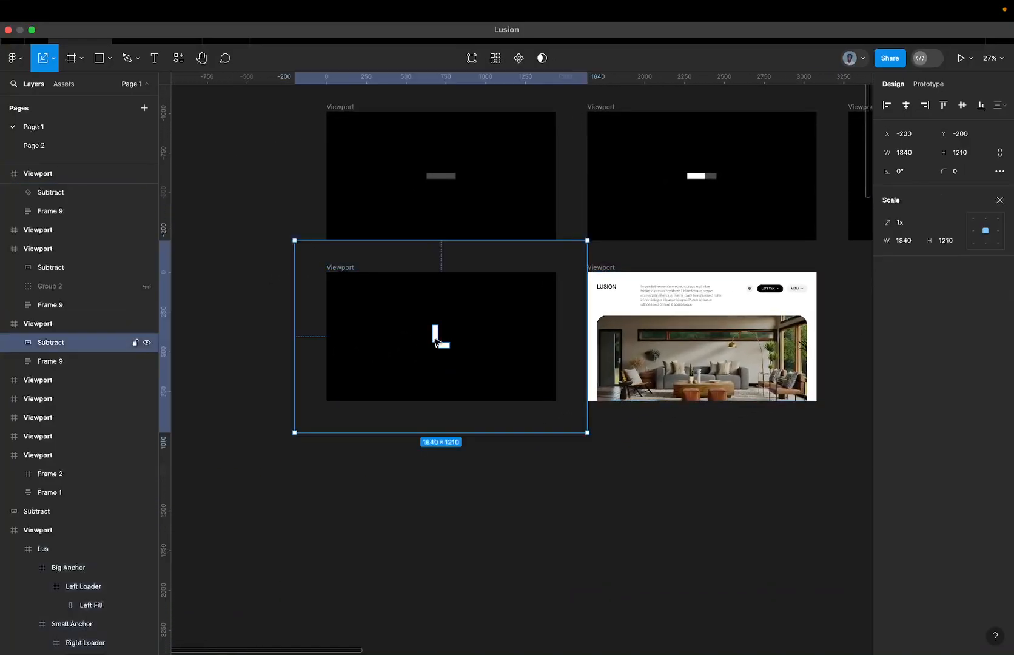
scroll(403, 327, "down", 5)
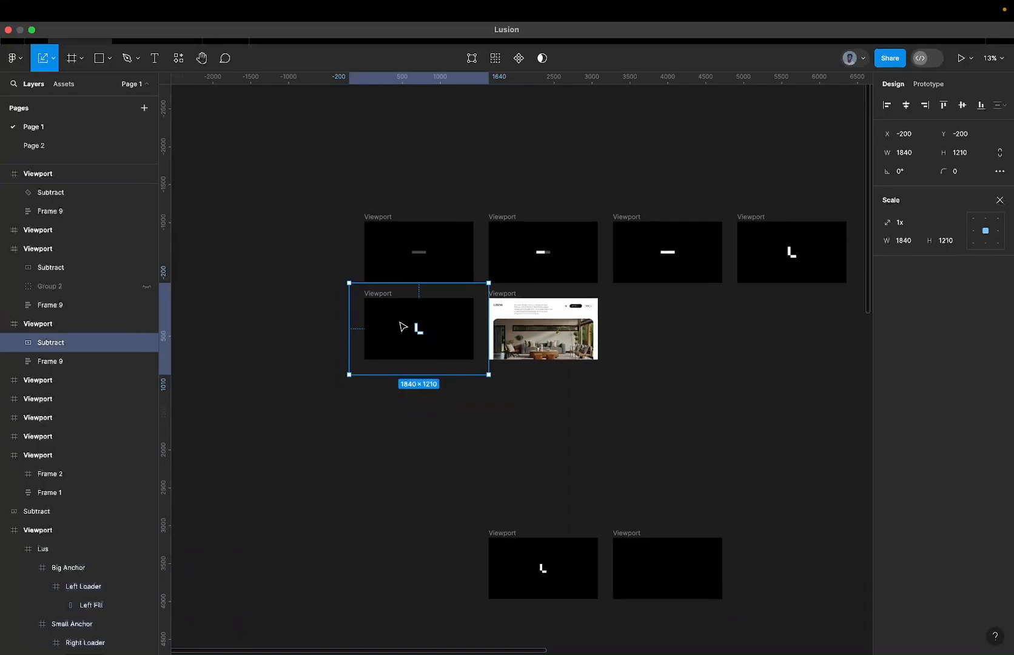
left_click_drag(403, 327, 317, 161)
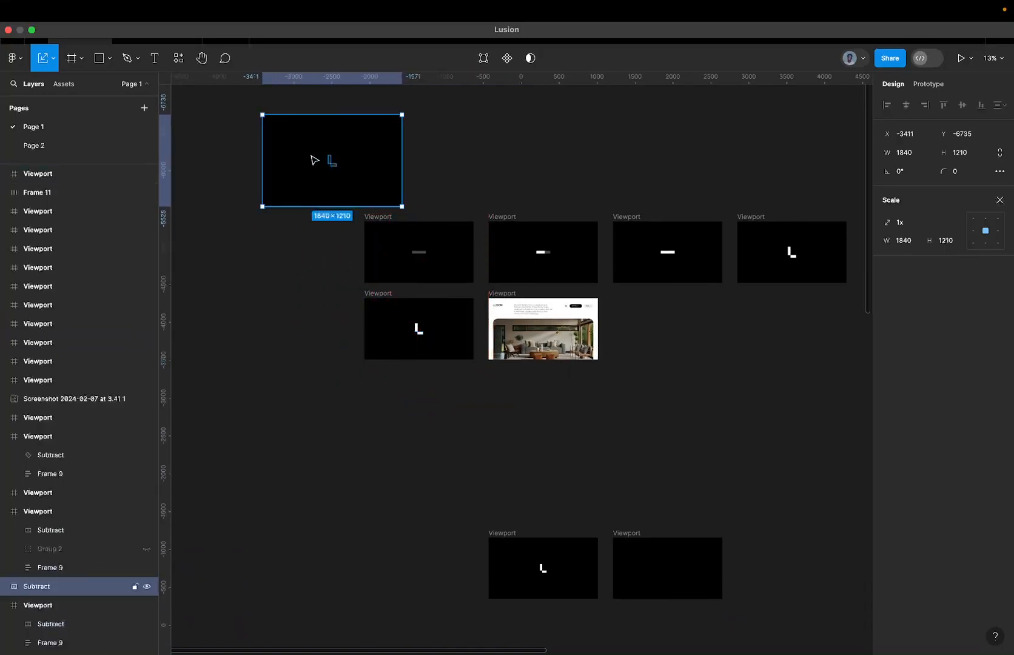
scroll(313, 155, "up", 5)
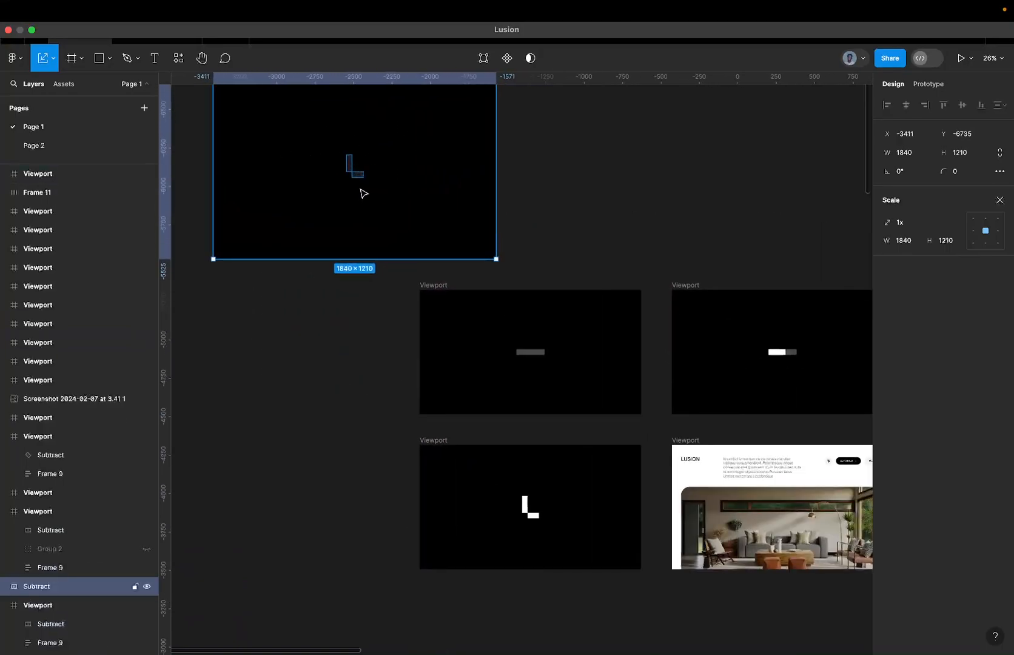
scroll(352, 170, "up", 5)
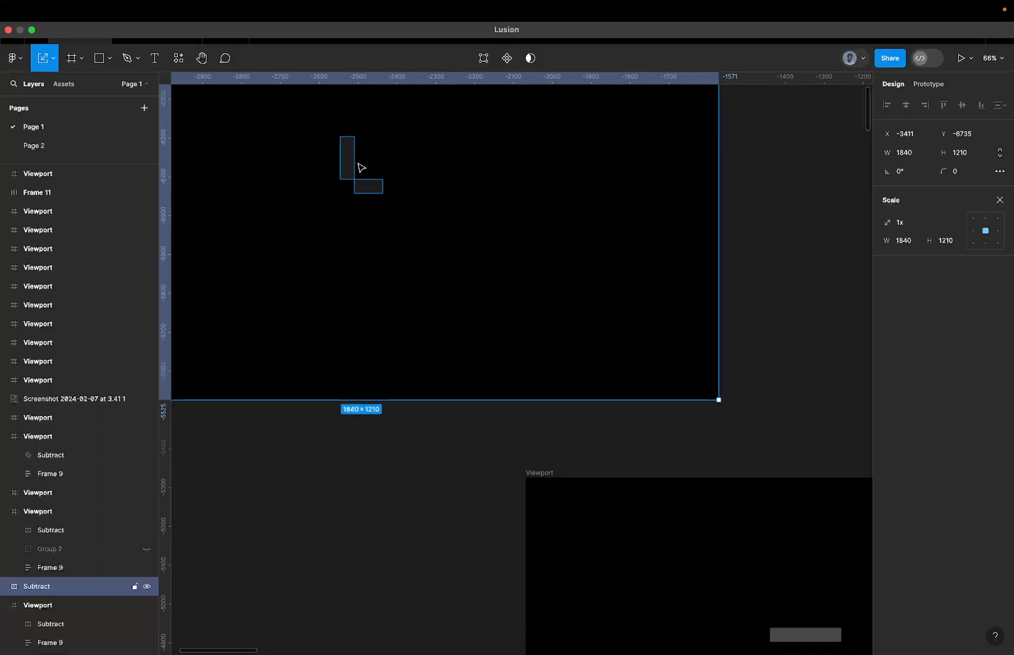
scroll(347, 145, "up", 3)
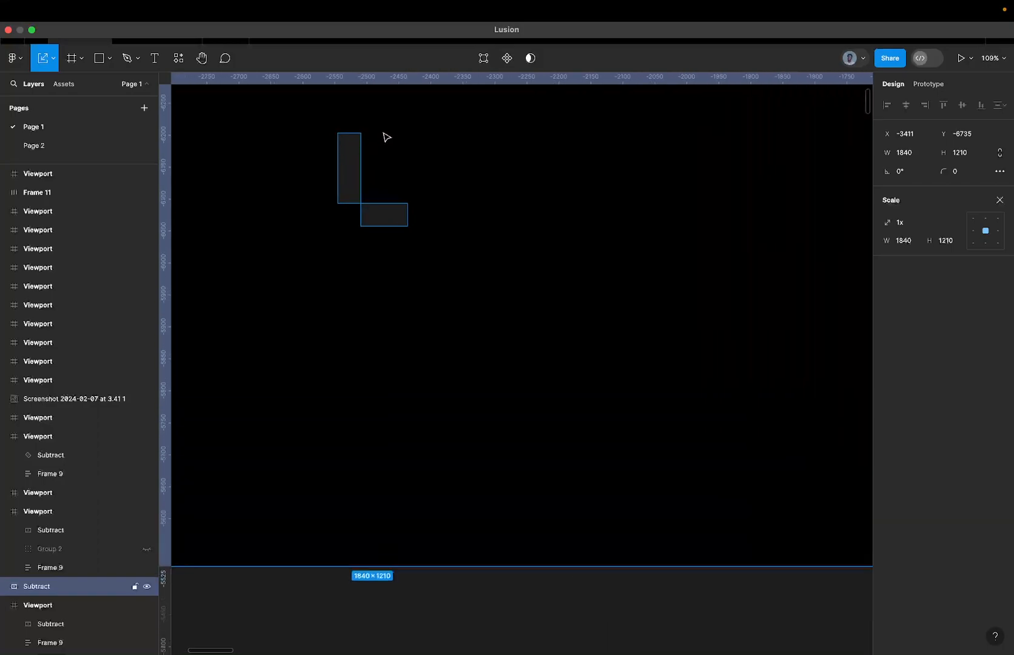
scroll(364, 156, "down", 5)
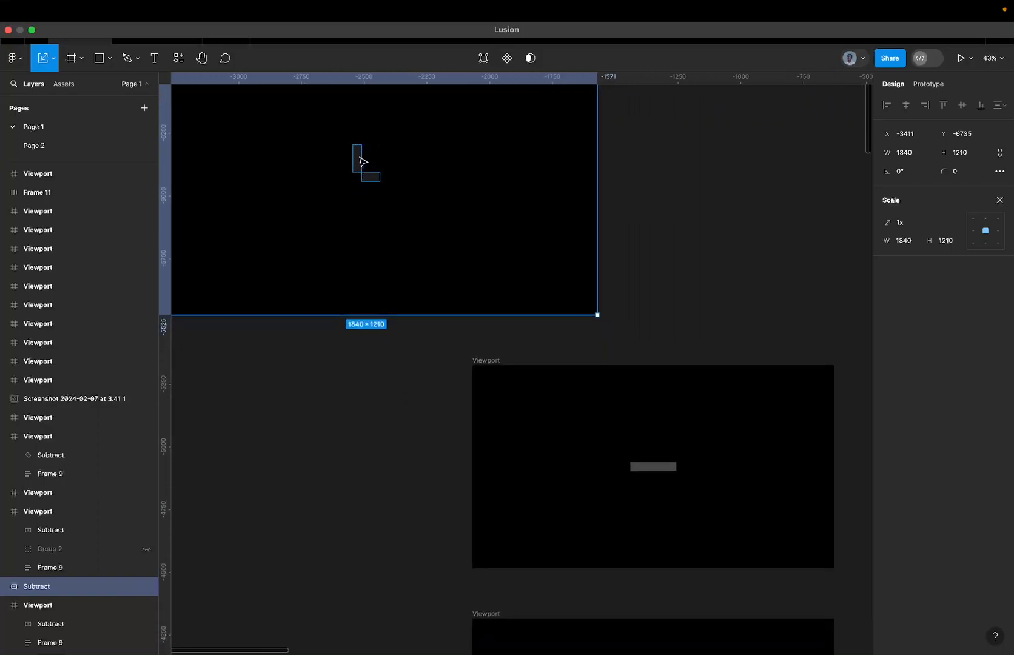
scroll(362, 158, "down", 5)
Move the original Subtract shape out of the fifth viewport and place the duplicate inside it at X -349, Y -162.
left_click_drag(415, 352, 306, 347)
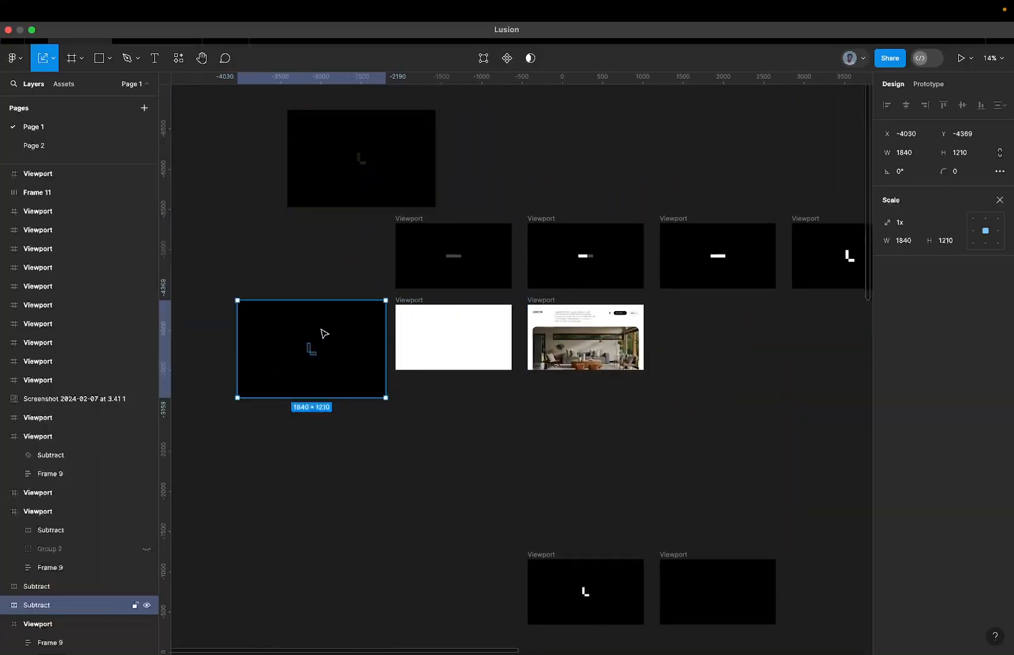
left_click(464, 305)
left_click_drag(394, 163, 475, 349)
scroll(441, 344, "up", 5)
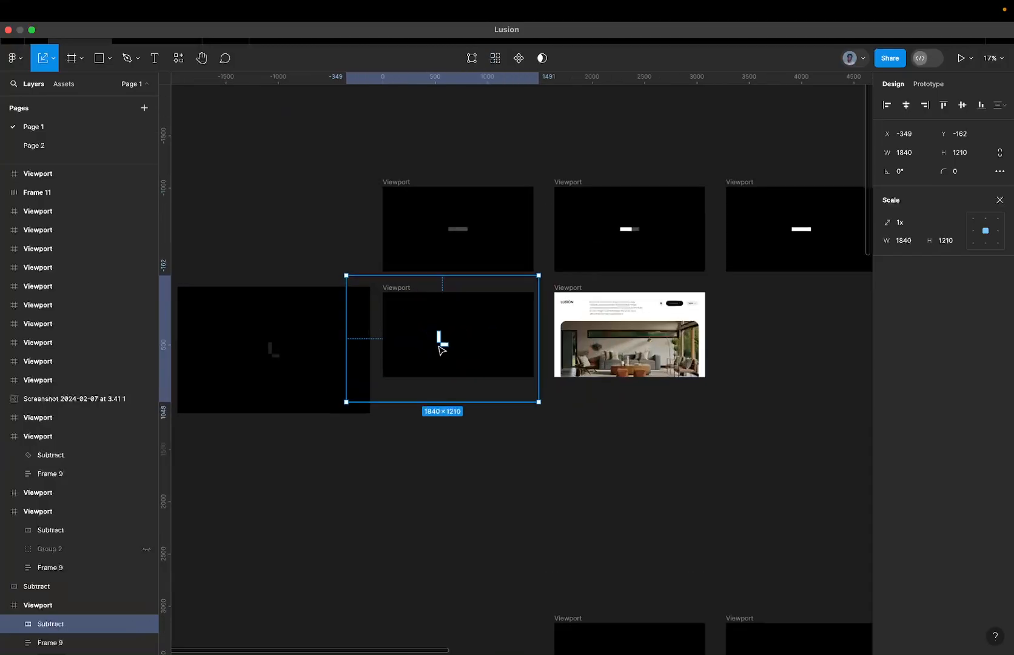
Scale the Subtract shape in the fifth viewport up to about 8642 × 5683 and rotate it to -15°.
scroll(456, 320, "down", 5)
right_click(521, 312)
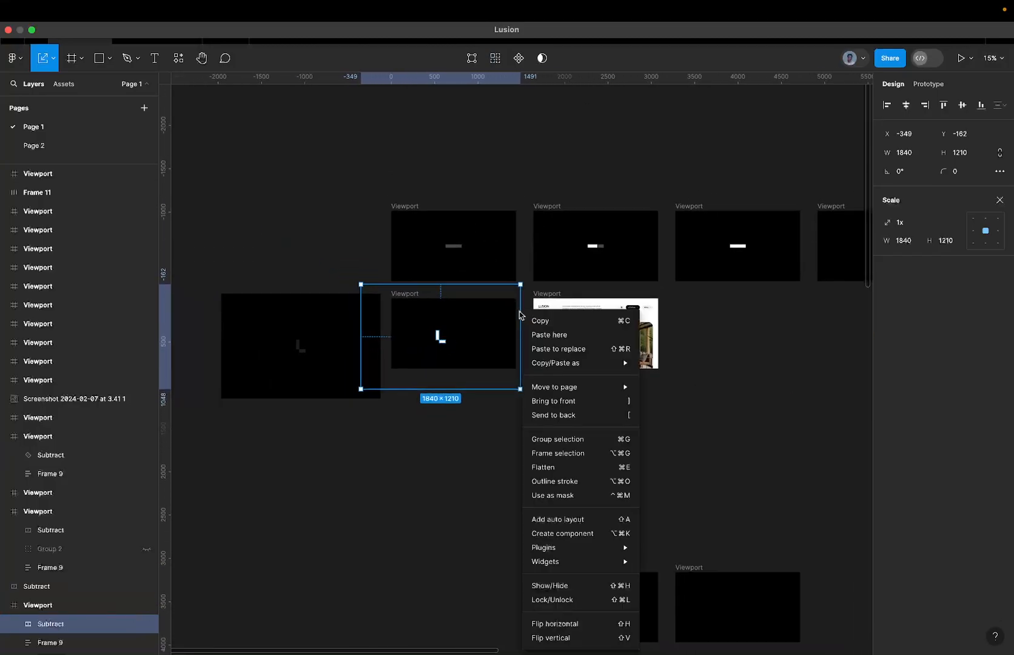
left_click(526, 319)
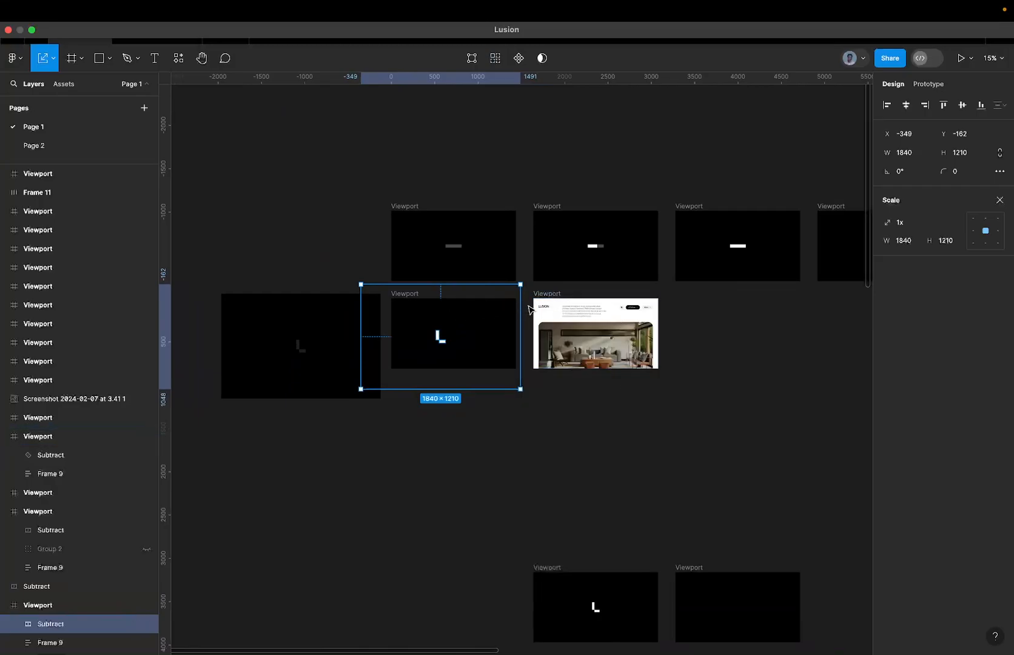
left_click_drag(520, 307, 814, 309)
scroll(815, 308, "down", 5)
left_click_drag(820, 192, 842, 240)
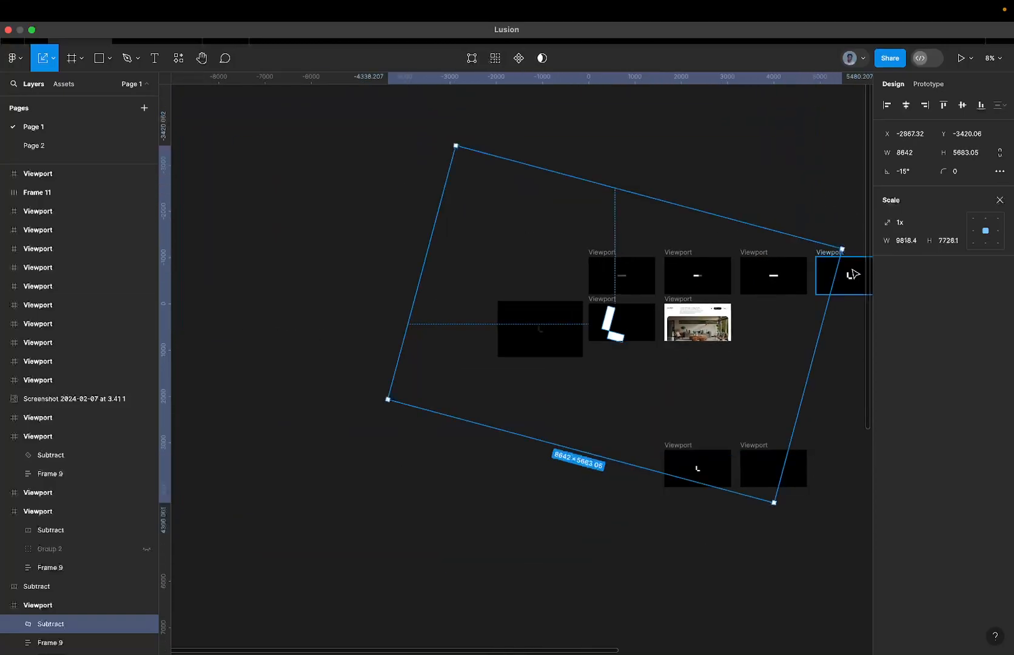
Undo the rotation, scaling and swap of the Subtract shapes in the fifth viewport.
key("super+z")
key("super+z")
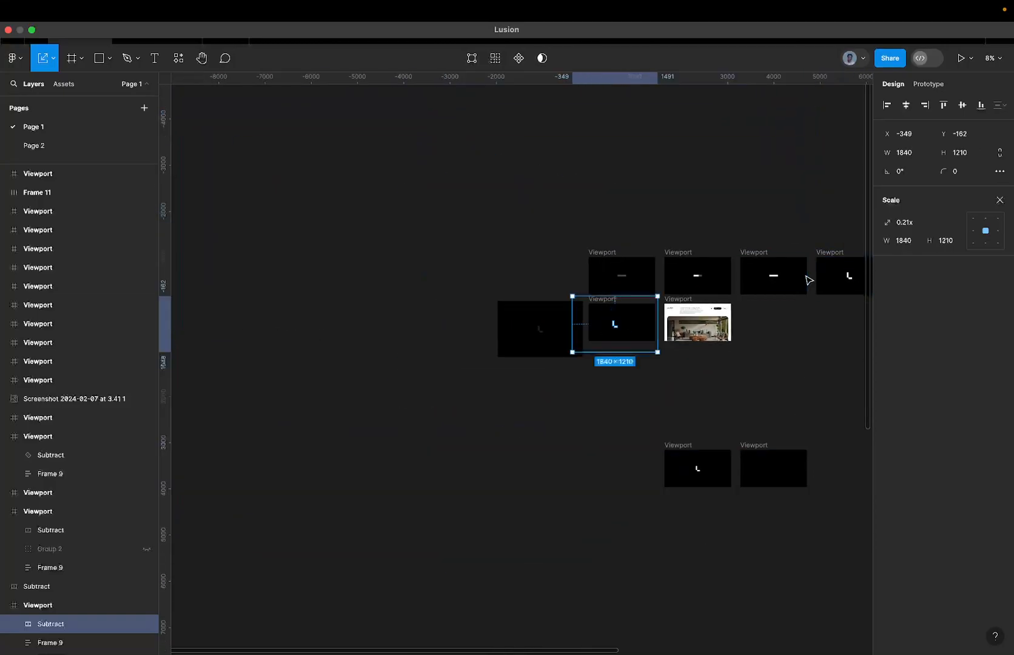
key("super+z")
key("super+z")
key("super+z")
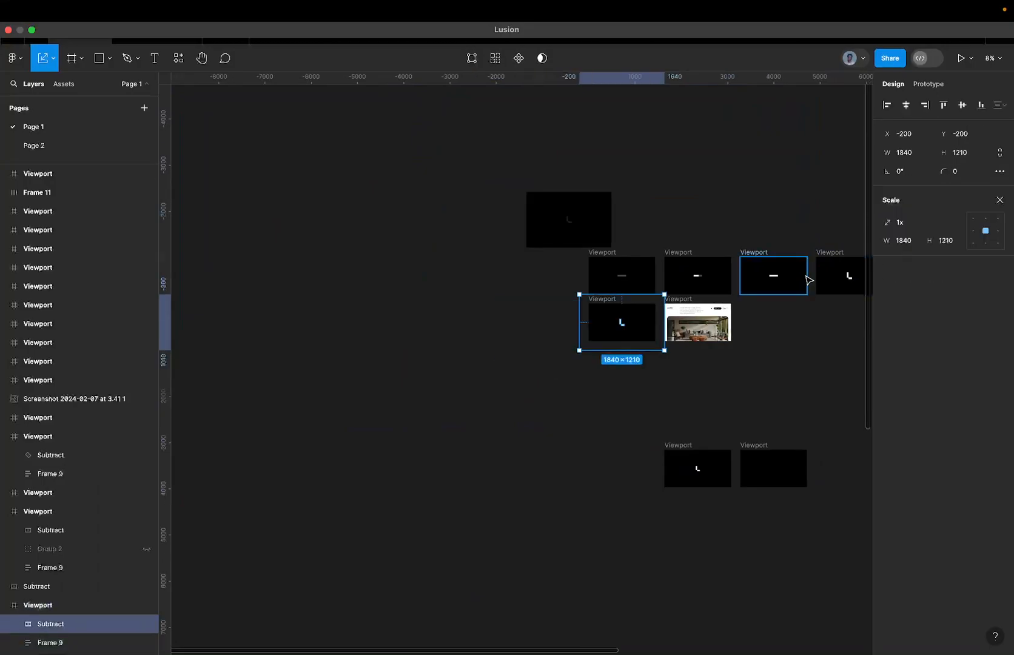
Scale the rotated Subtract shape inside the Lusion homepage viewport down to about 15971 × 10502.
scroll(716, 302, "up", 5)
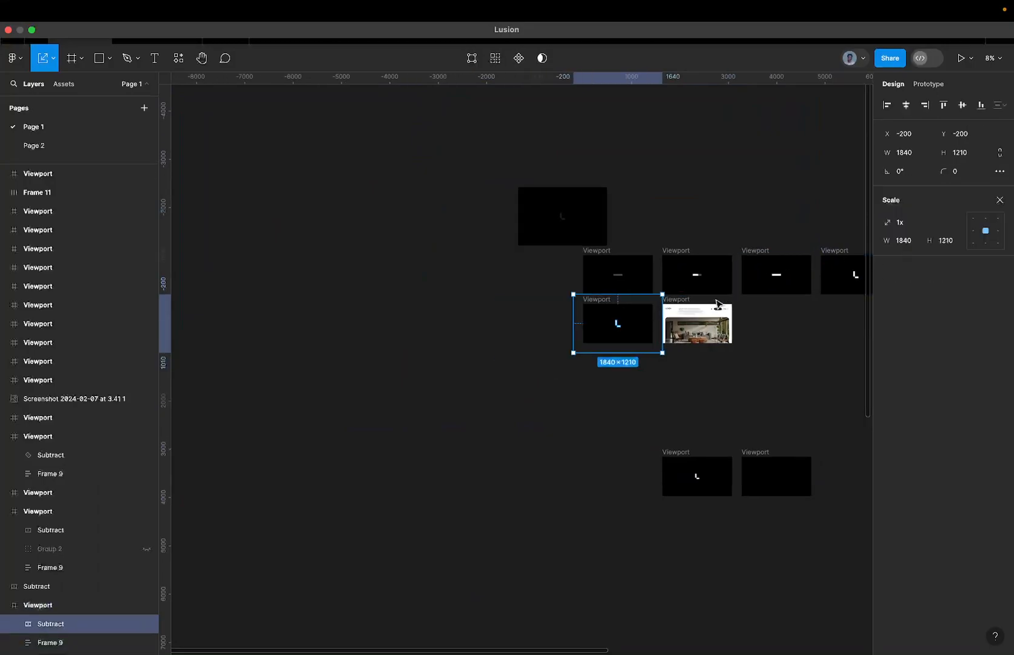
scroll(665, 313, "up", 3)
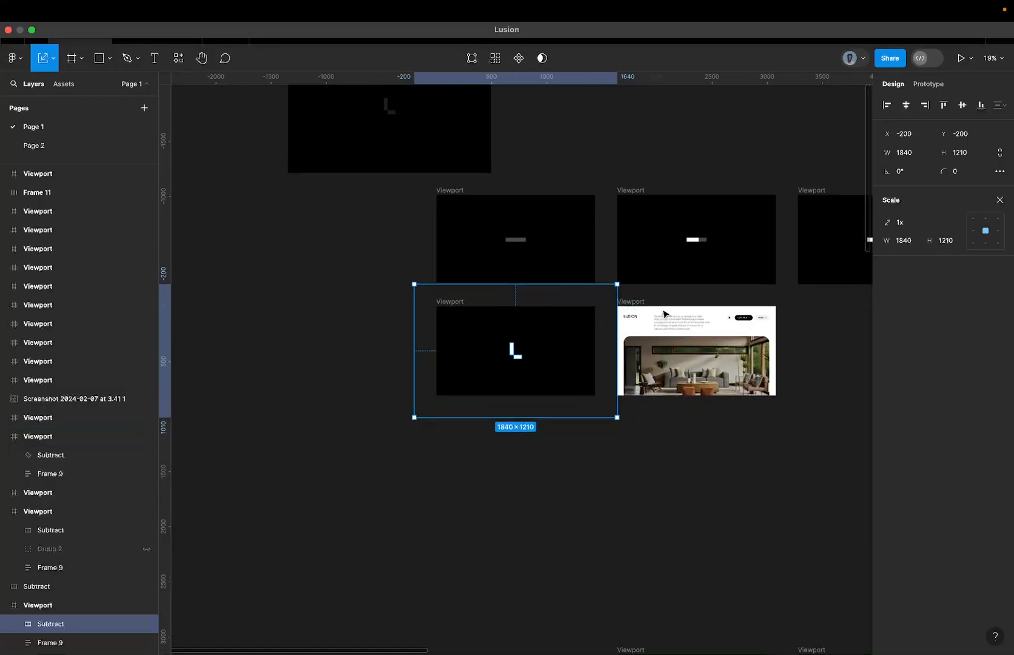
left_click(665, 314)
scroll(665, 314, "down", 10)
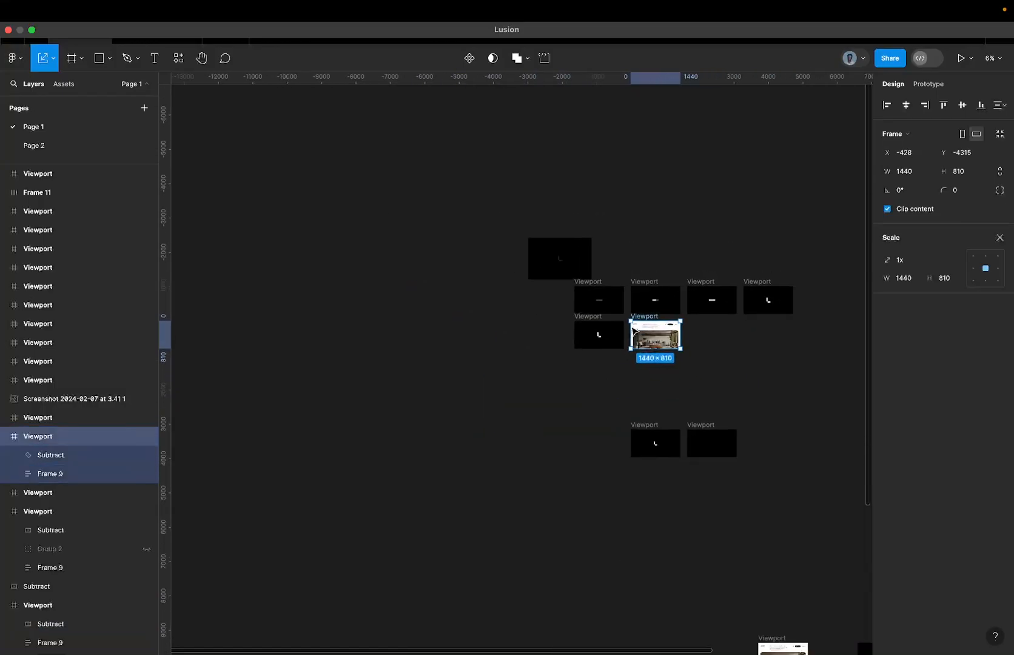
left_click(70, 455)
scroll(446, 378, "down", 5)
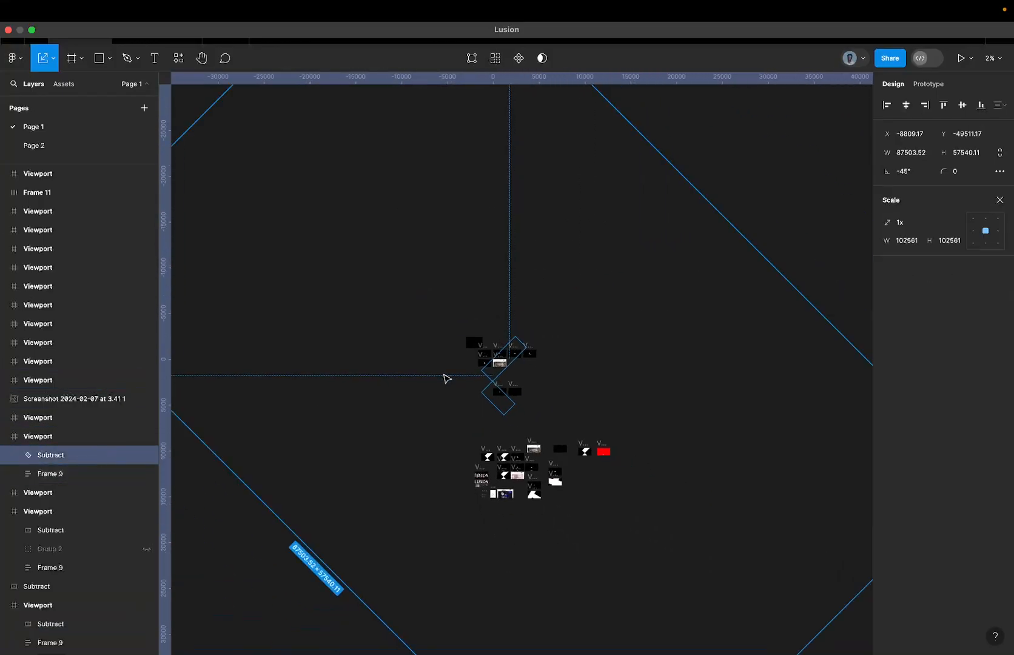
left_click_drag(732, 220, 557, 355)
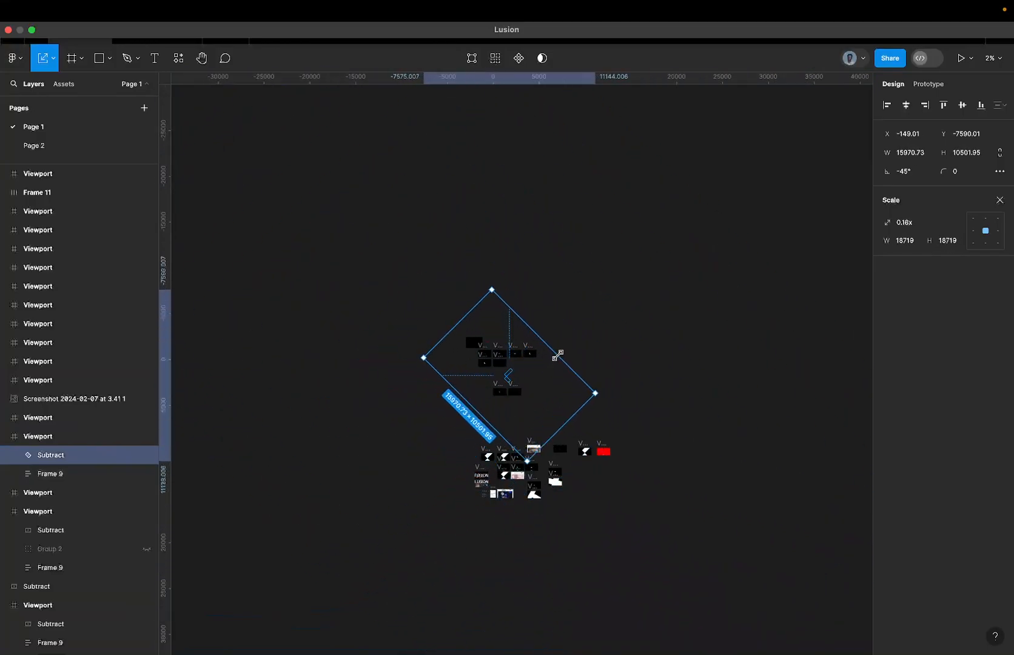
Centre the homepage viewport's Subtract shape horizontally and vertically within its frame.
left_click(906, 105)
left_click(965, 105)
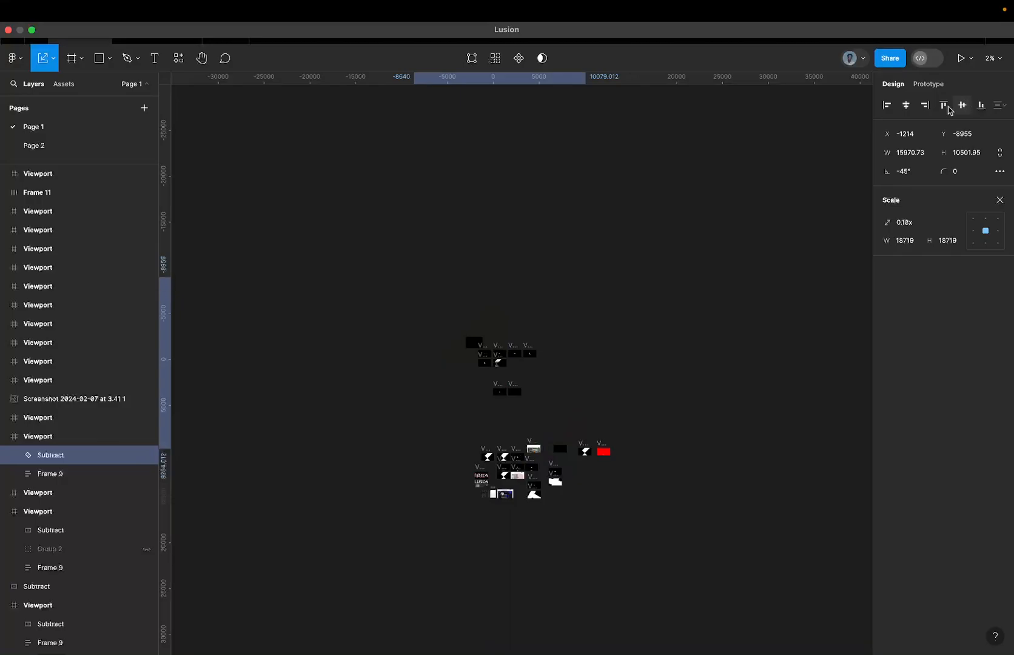
scroll(462, 377, "up", 5)
scroll(690, 301, "down", 3)
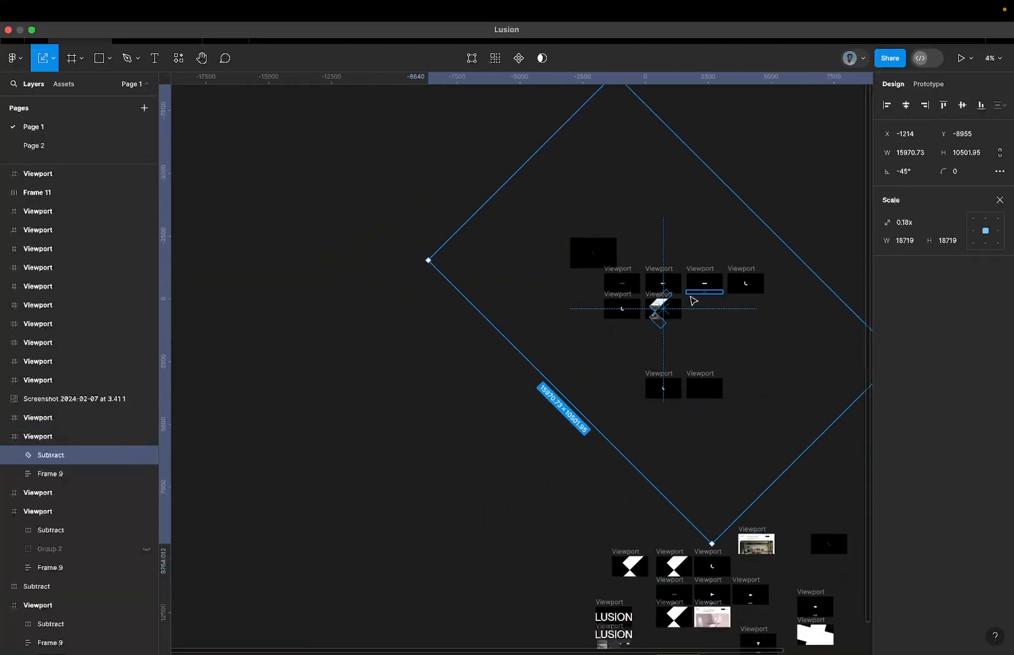
Undo the horizontal and vertical centring of the Subtract shape in the homepage viewport.
scroll(700, 298, "up", 5)
left_click(709, 301)
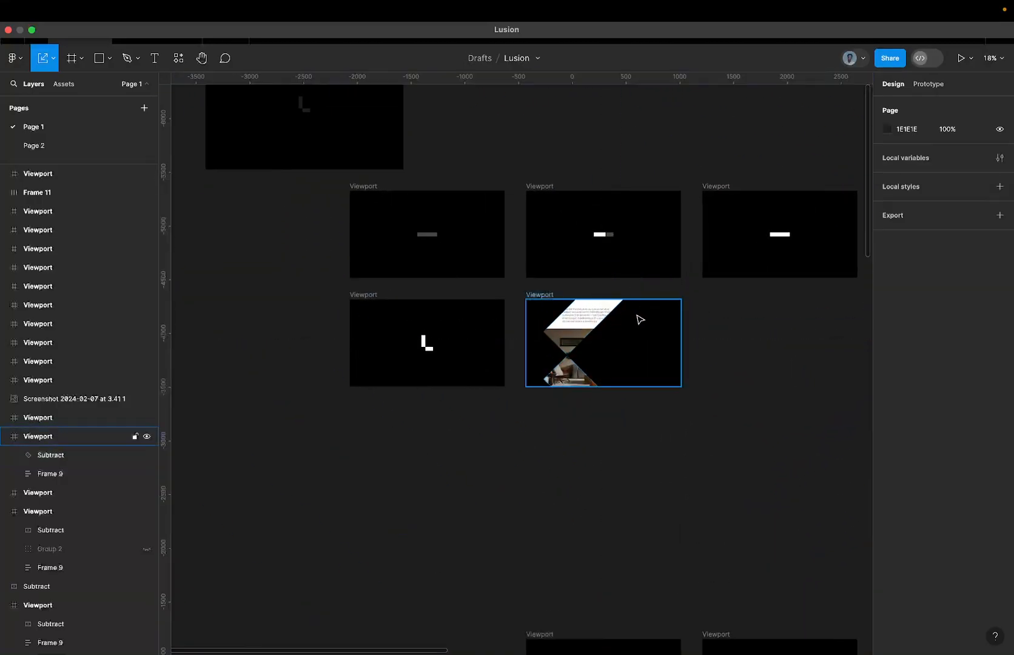
scroll(594, 317, "up", 3)
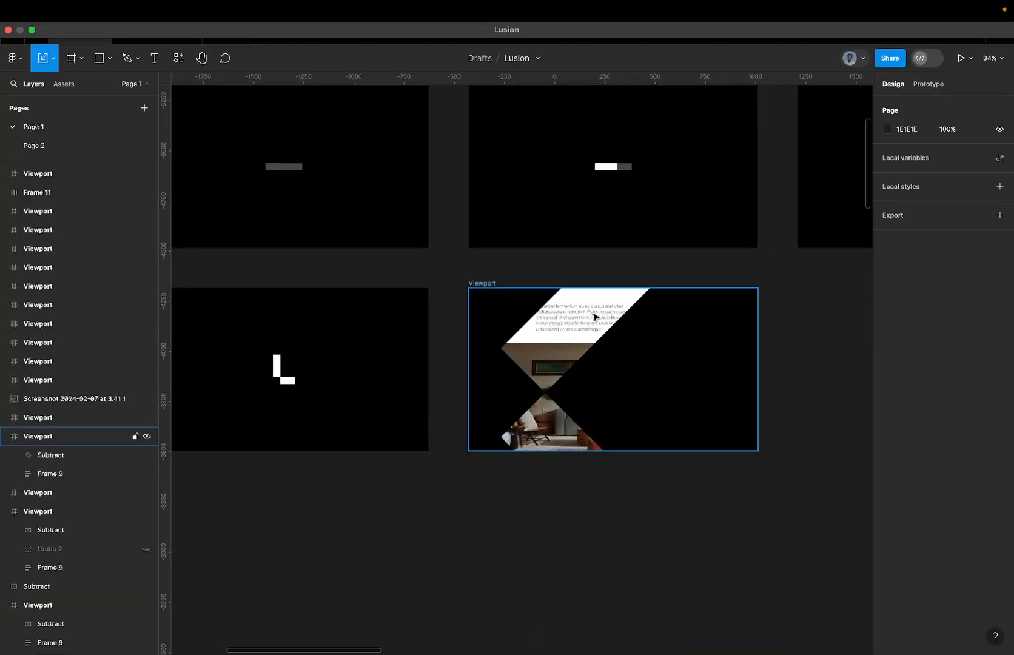
key("super+z")
key("super+z")
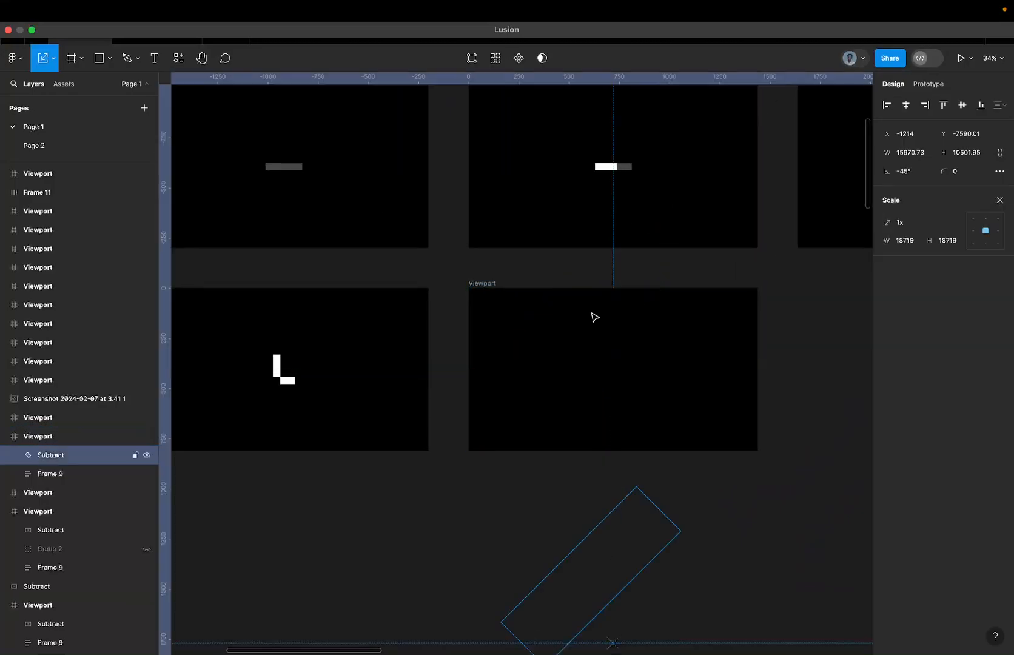
scroll(592, 313, "down", 4)
key("super+z")
scroll(592, 314, "right", 5)
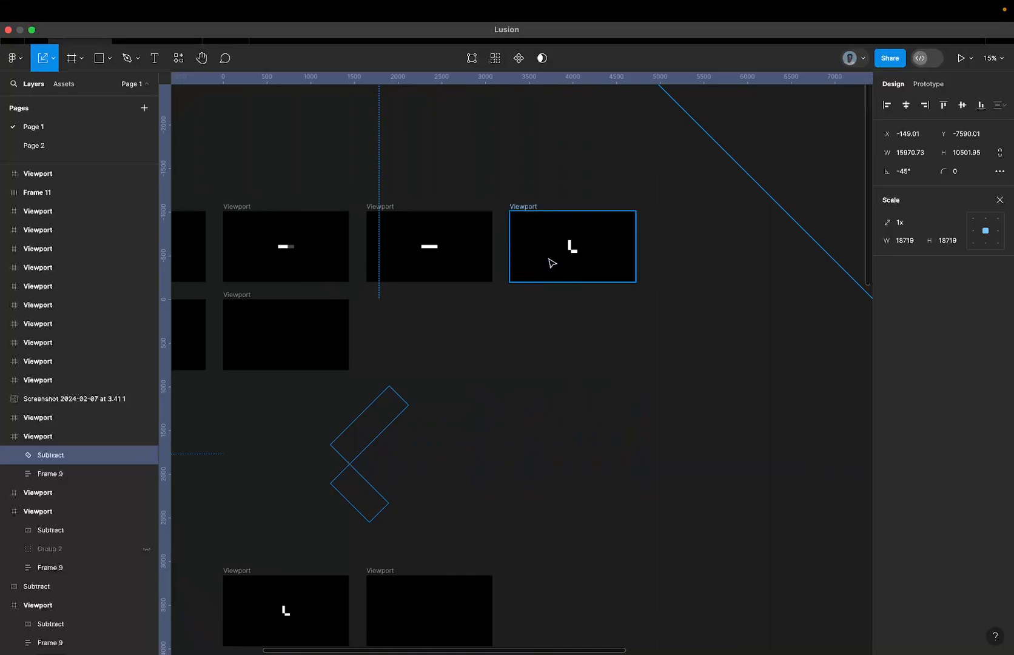
Examine the loader viewport sequence, ending with the viewport that holds the Lusion homepage.
scroll(546, 265, "left", 5)
scroll(382, 218, "left", 1)
scroll(382, 218, "up", 1)
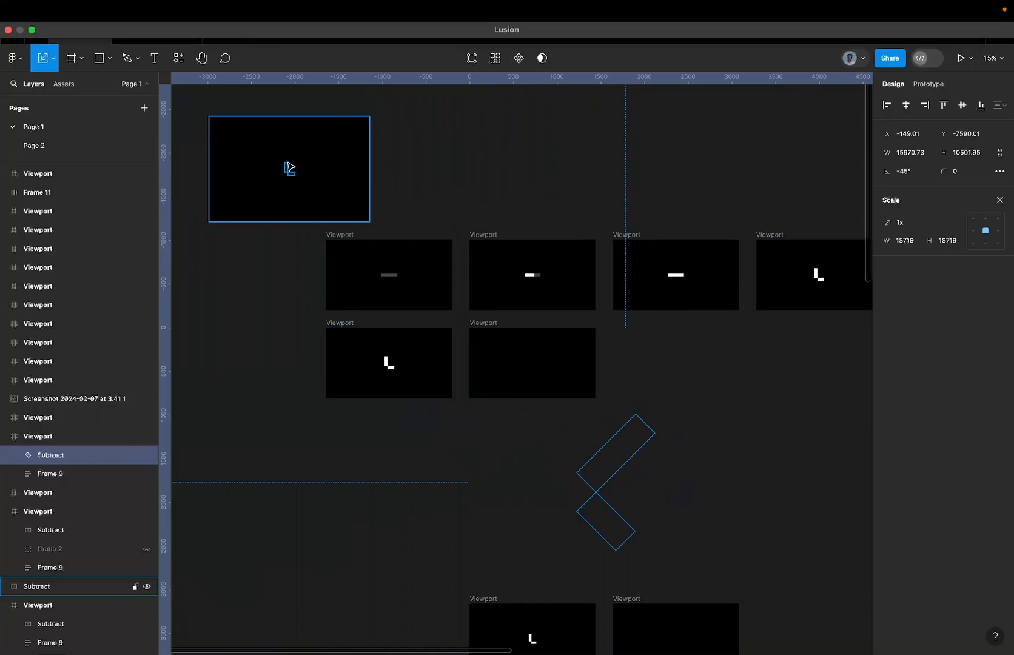
left_click(537, 368)
scroll(536, 367, "down", 3)
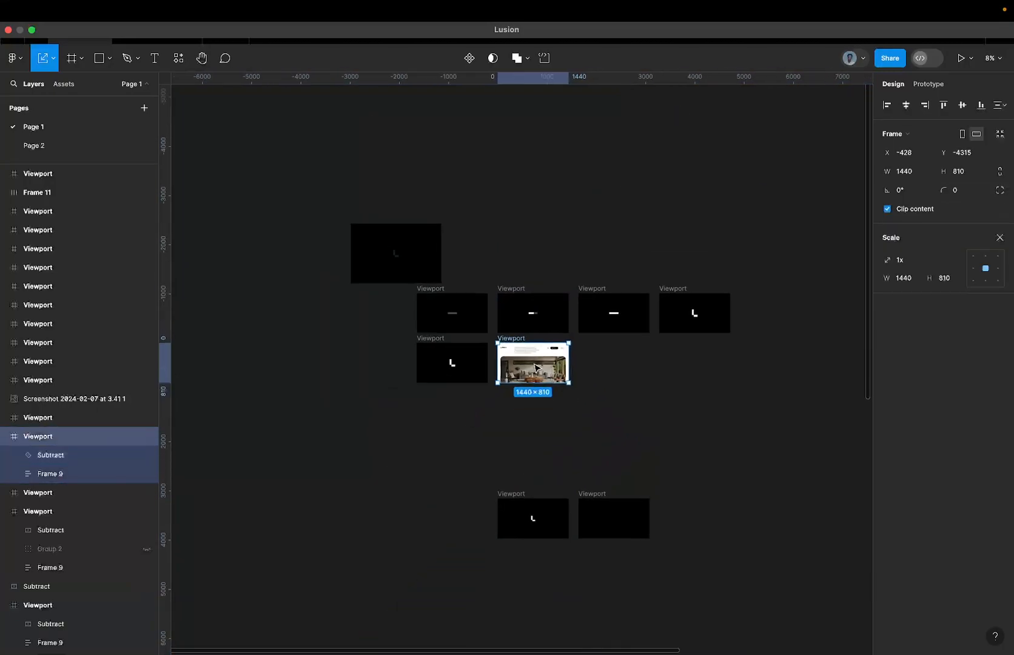
scroll(534, 361, "up", 5)
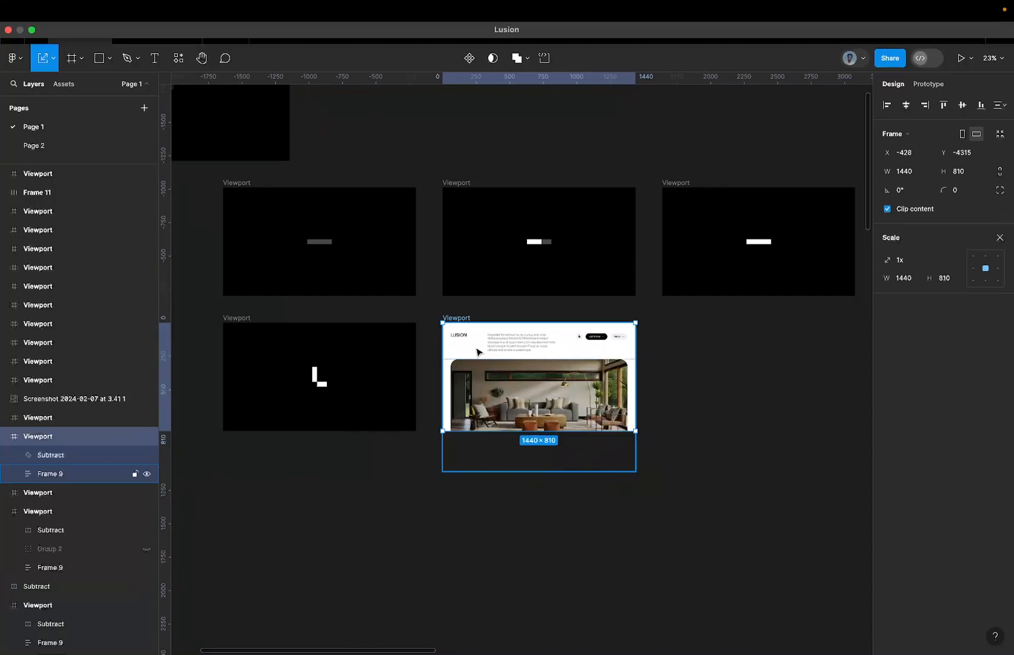
scroll(478, 352, "down", 3)
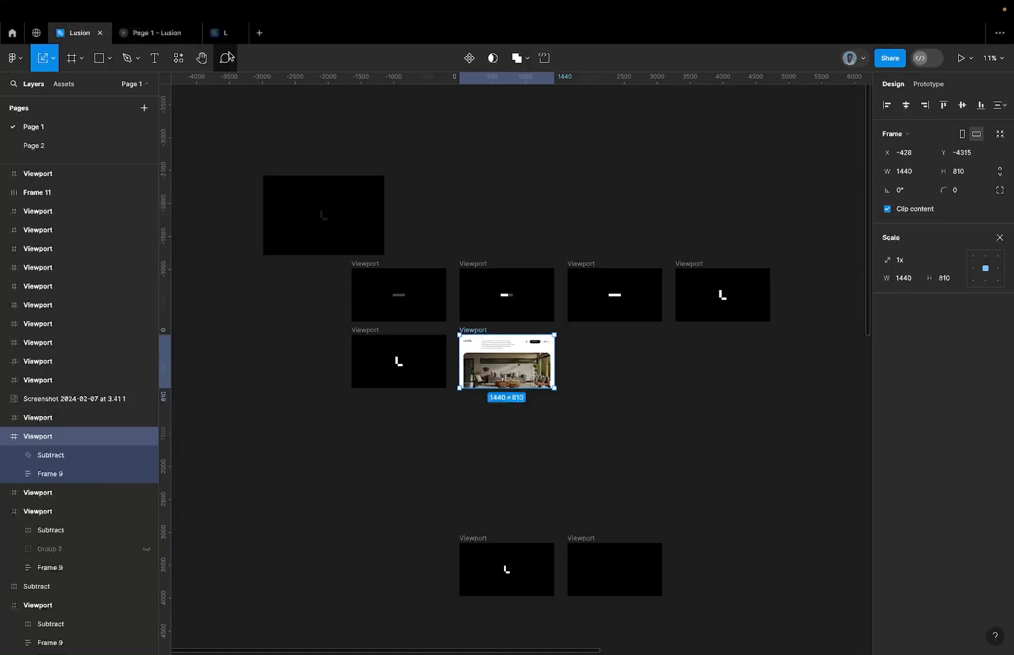
Switch to the empty draft file L and rename it as Lusion Design Seession.
left_click(222, 34)
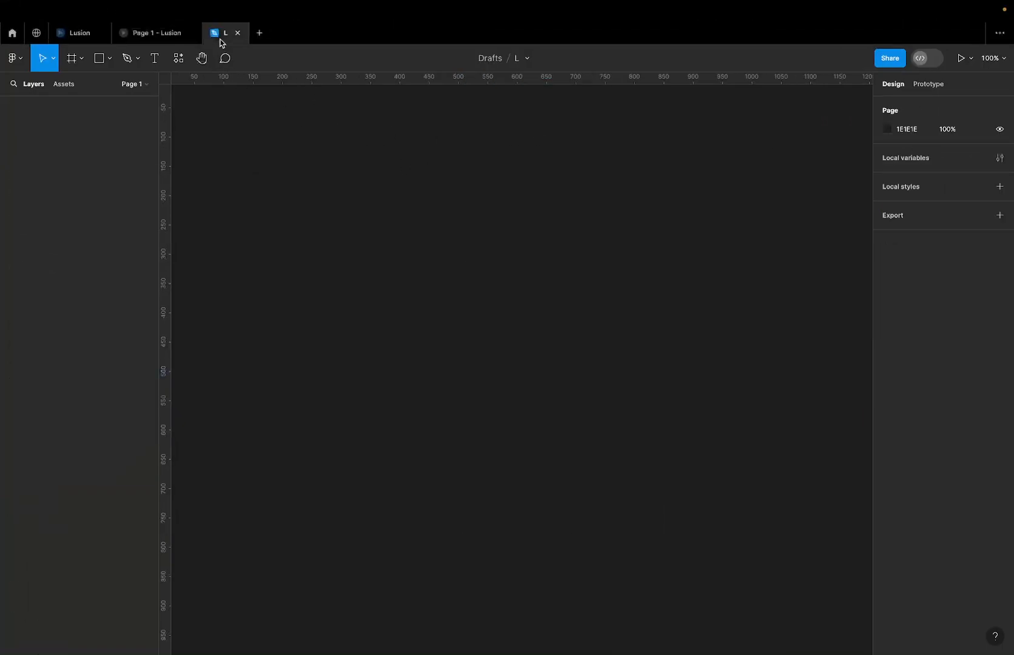
left_click(516, 60)
type("usion De")
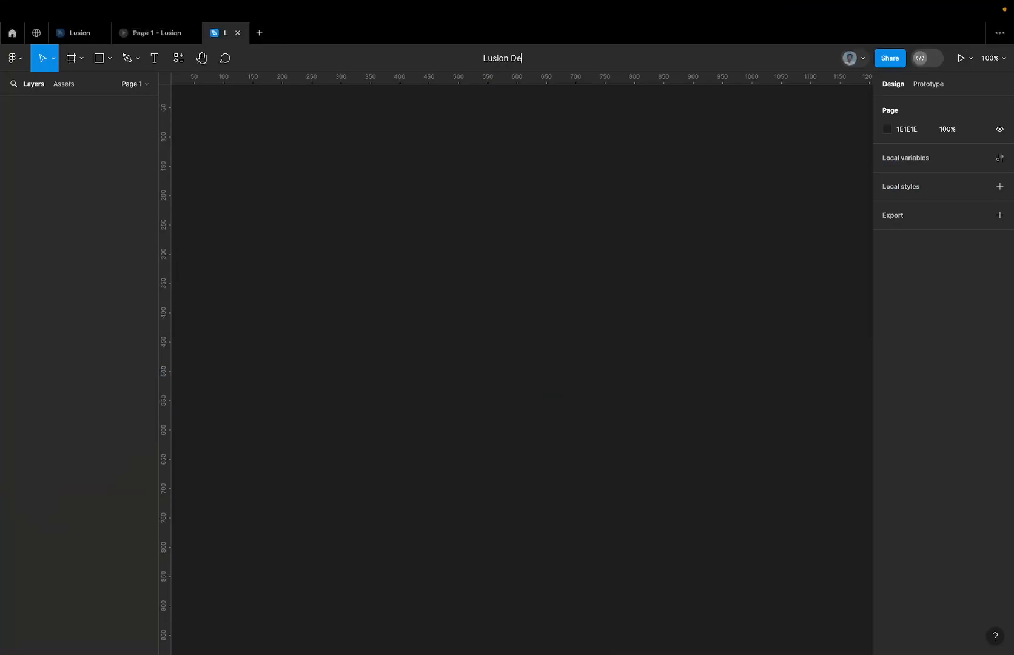
type("sign Seession")
key("Return")
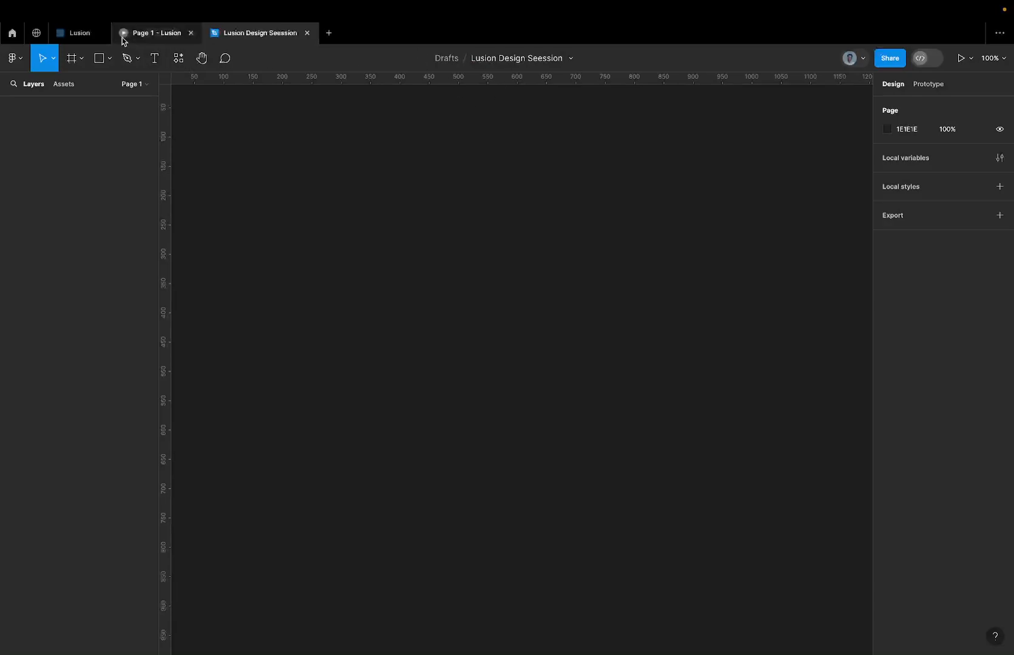
Draw a frame on the empty canvas and set its size to 1440 × 810.
mouse_move(123, 41)
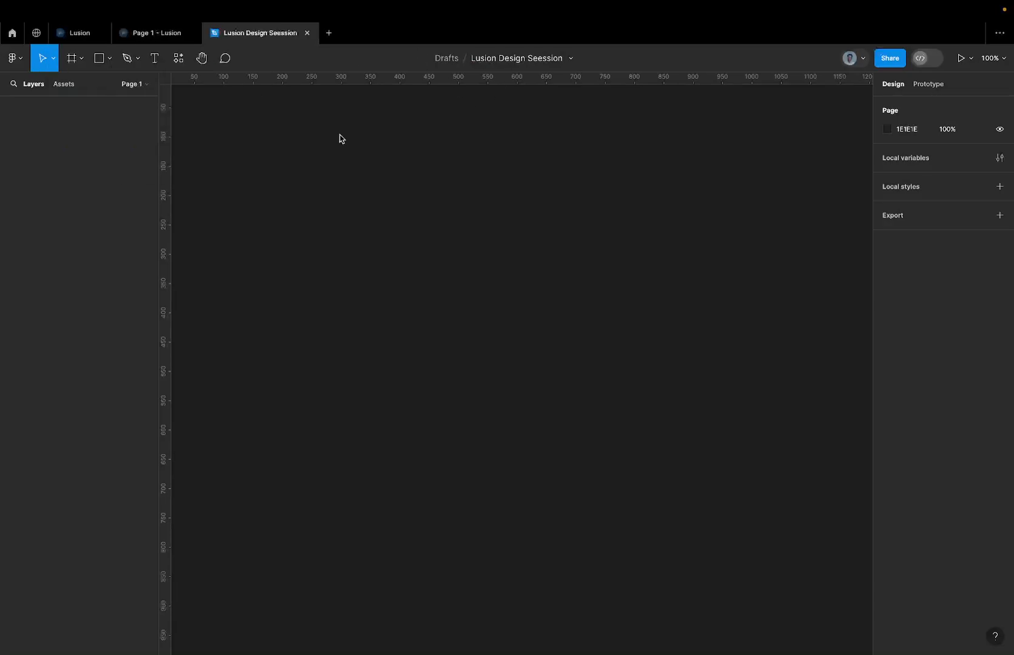
key("f")
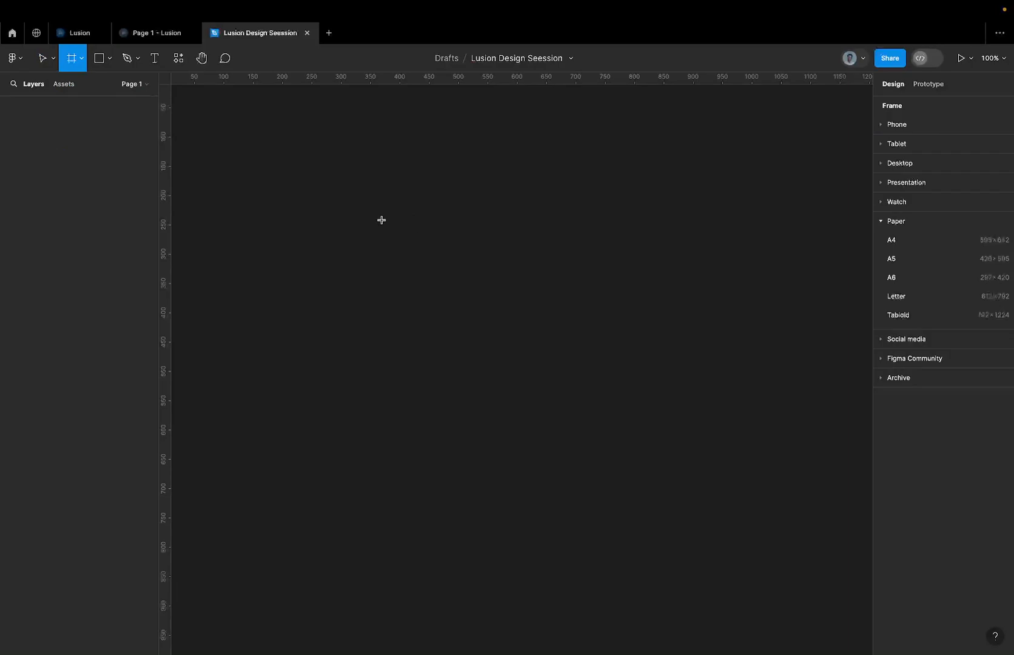
mouse_move(382, 220)
left_mouse_down()
mouse_move(772, 329)
mouse_move(743, 398)
left_mouse_up()
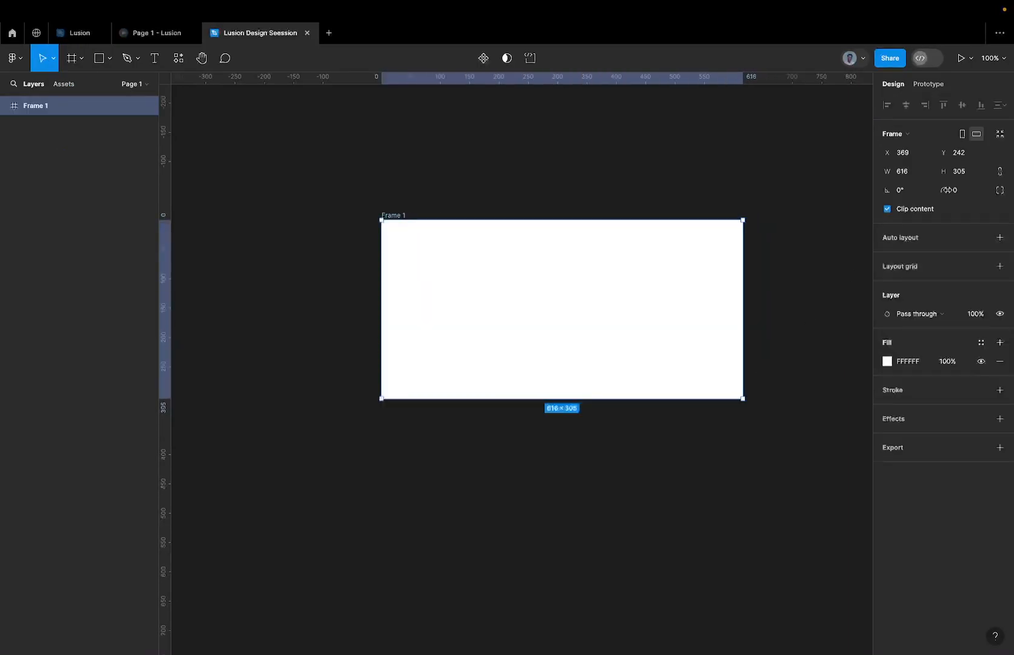
left_click(973, 174)
left_click(900, 176)
type("1440")
left_click(961, 173)
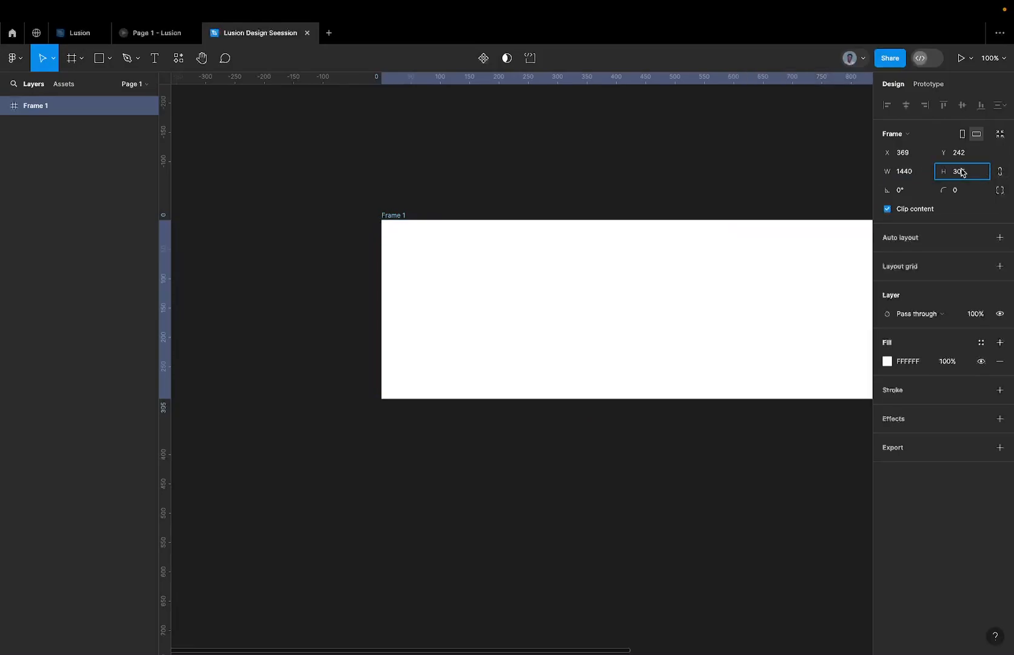
type("810")
key("Return")
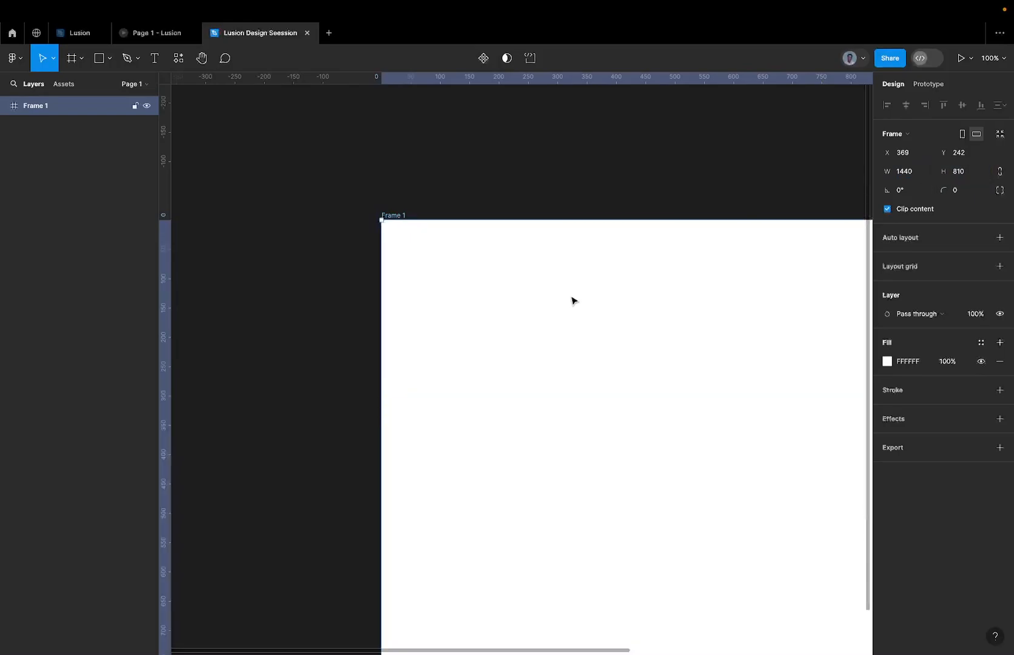
scroll(449, 296, "down", 5)
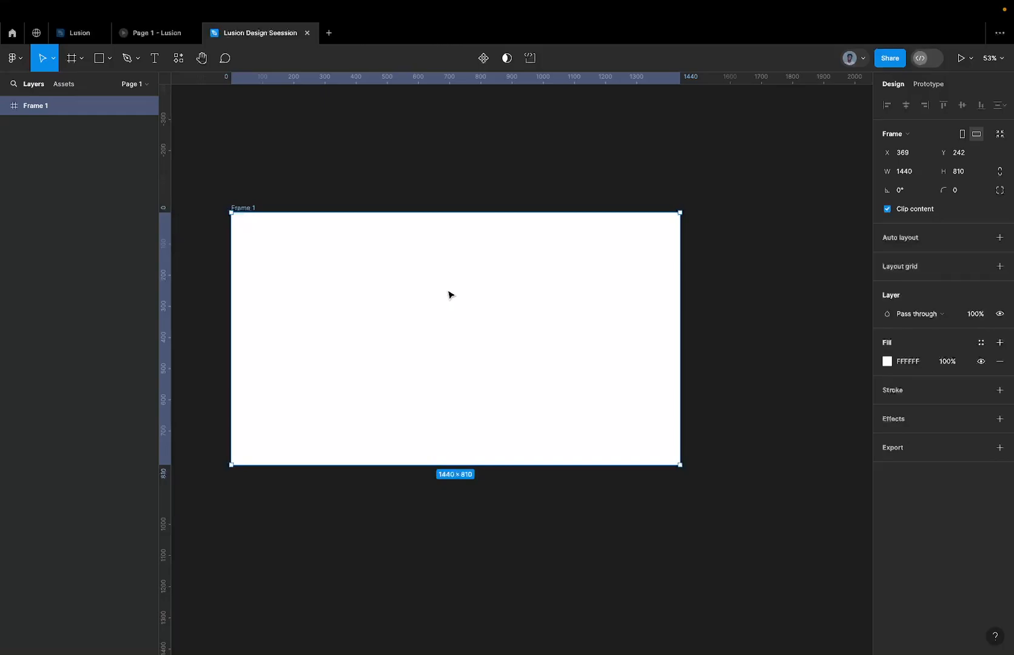
scroll(449, 295, "left", 2)
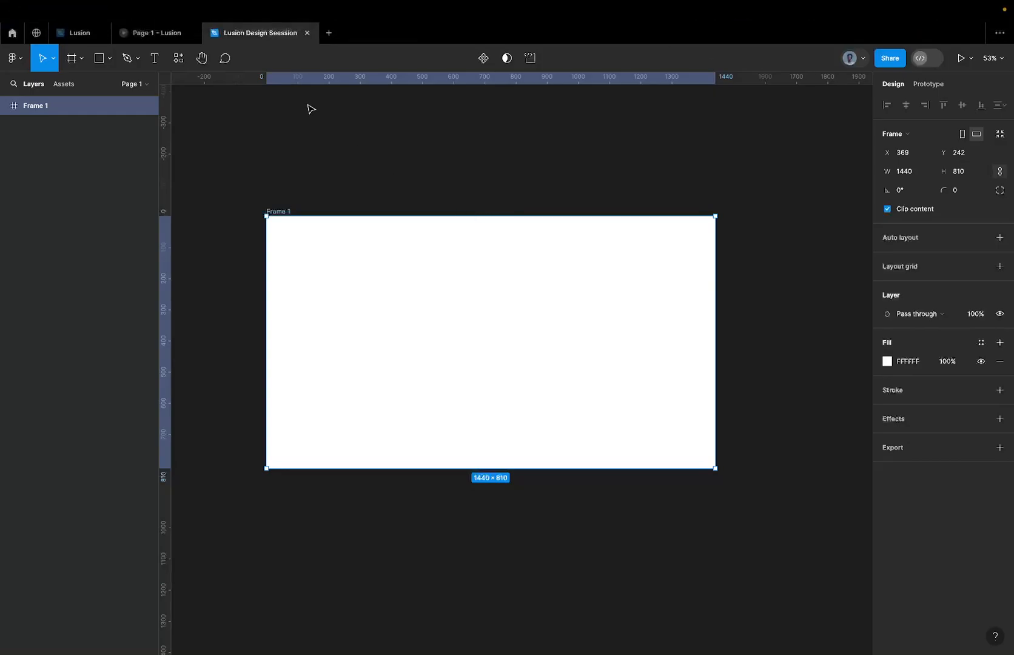
Copy Frame 9 from the homepage viewport of the Lusion file into Frame 1 of the Lusion Design Seession file.
left_click(163, 41)
left_click(88, 35)
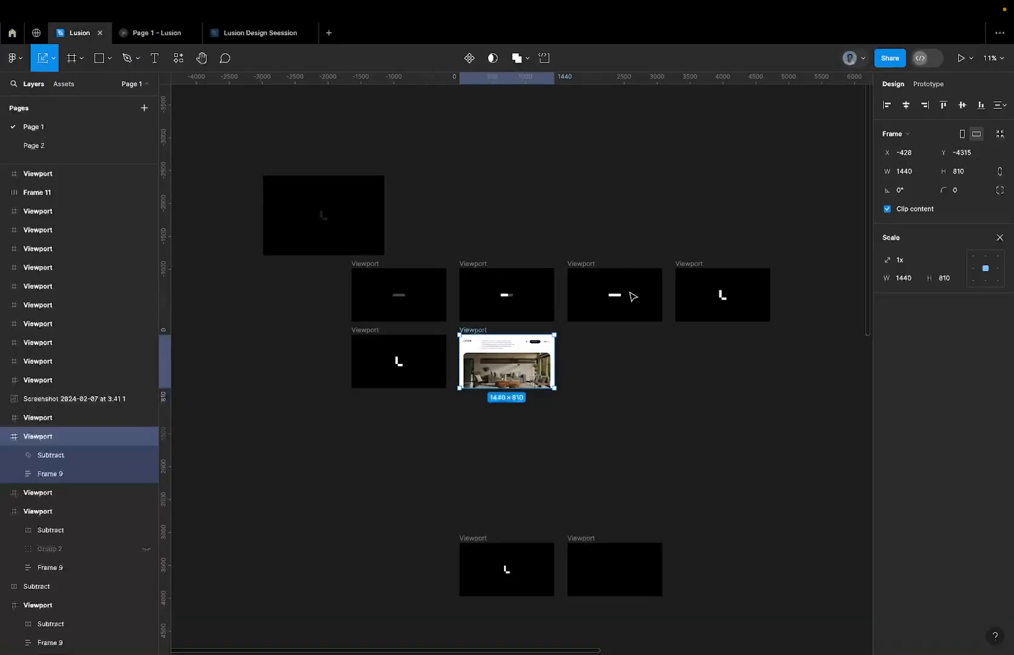
scroll(537, 324, "up", 4)
left_click(517, 350)
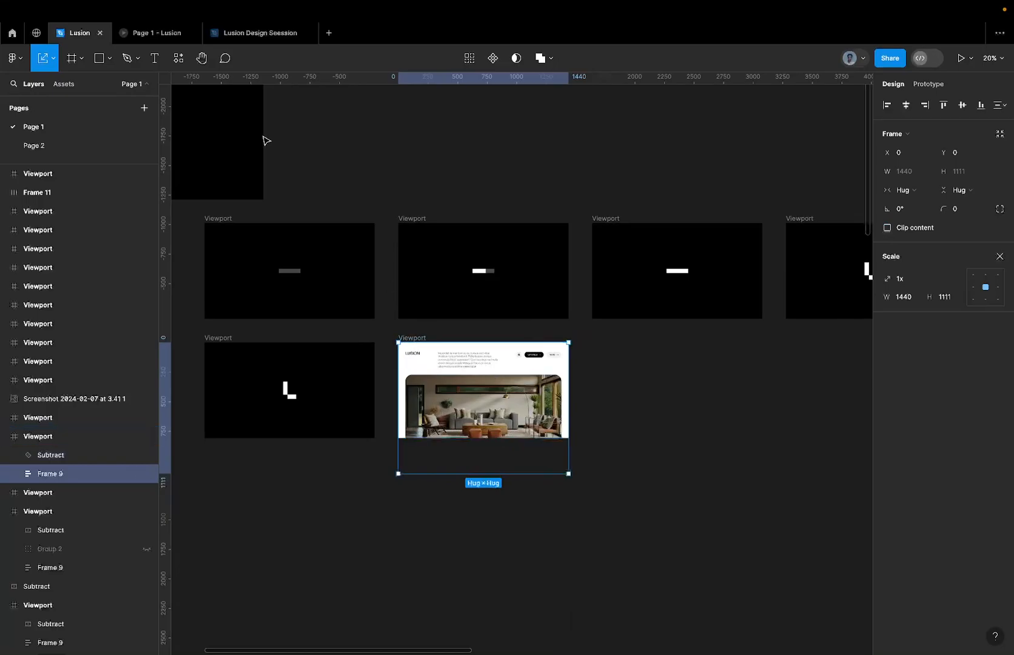
left_click(240, 34)
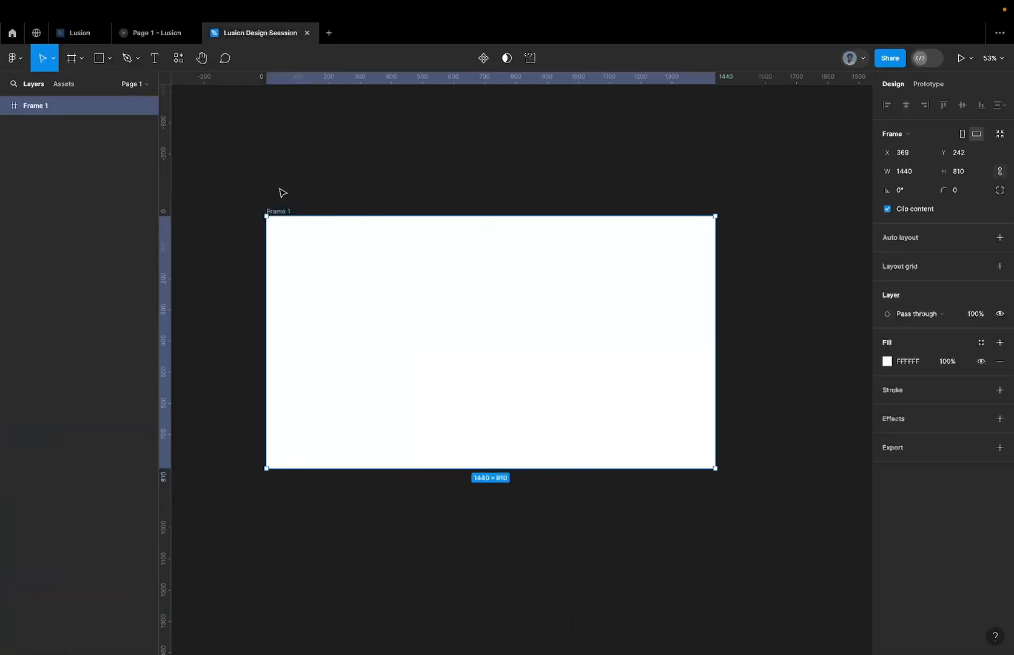
key("ctrl+v")
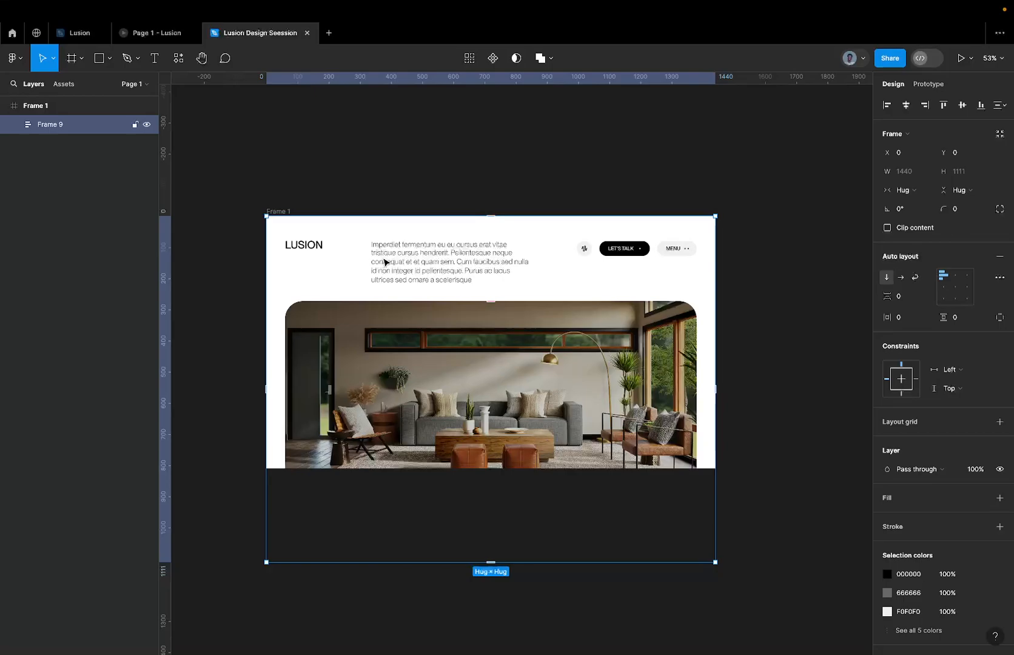
Rename the outer 1440 × 810 frame as Viewport.
double_click(385, 262)
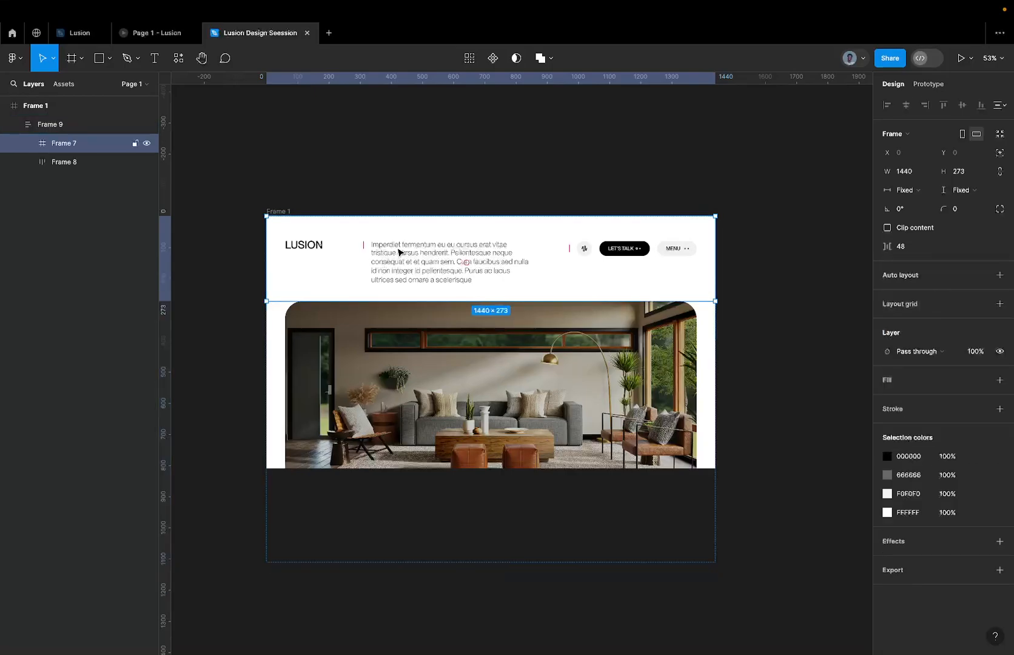
scroll(331, 250, "up", 2)
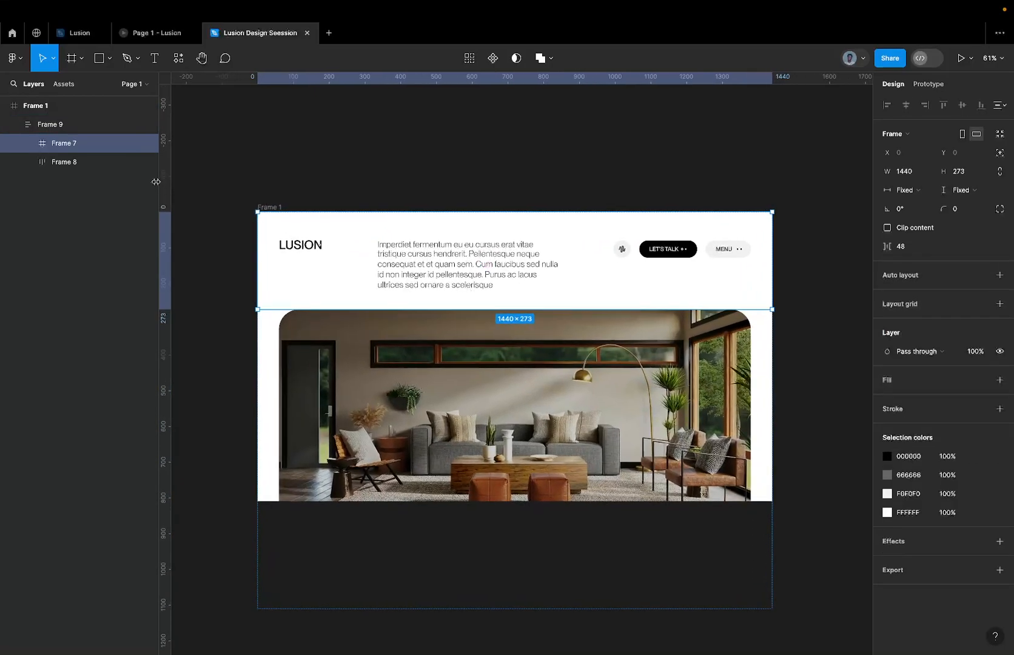
left_click(285, 196)
double_click(271, 207)
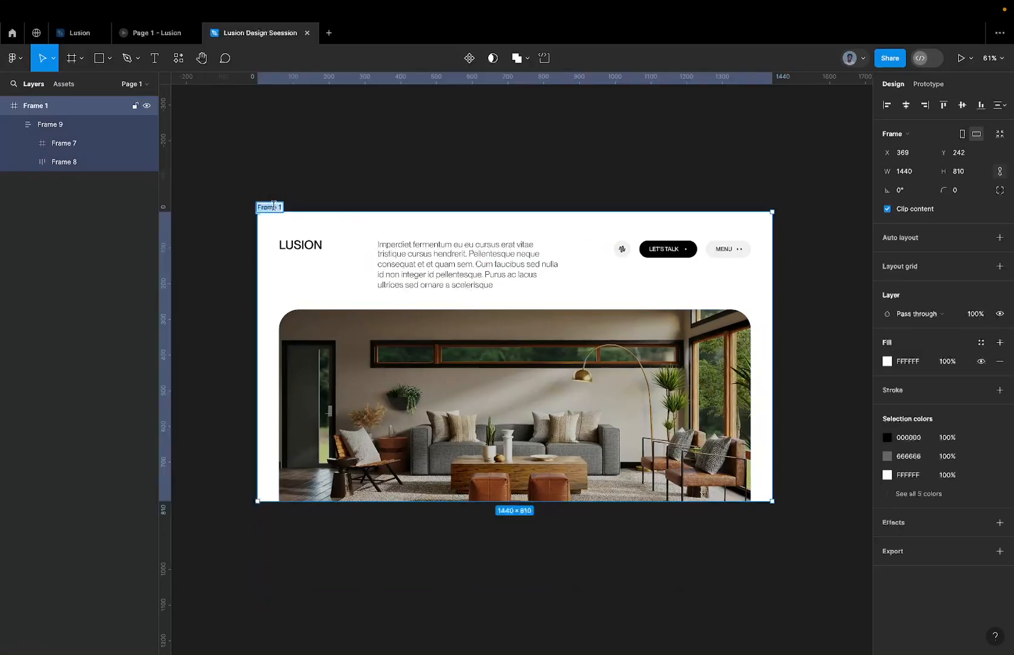
type("Viewport")
key("Return")
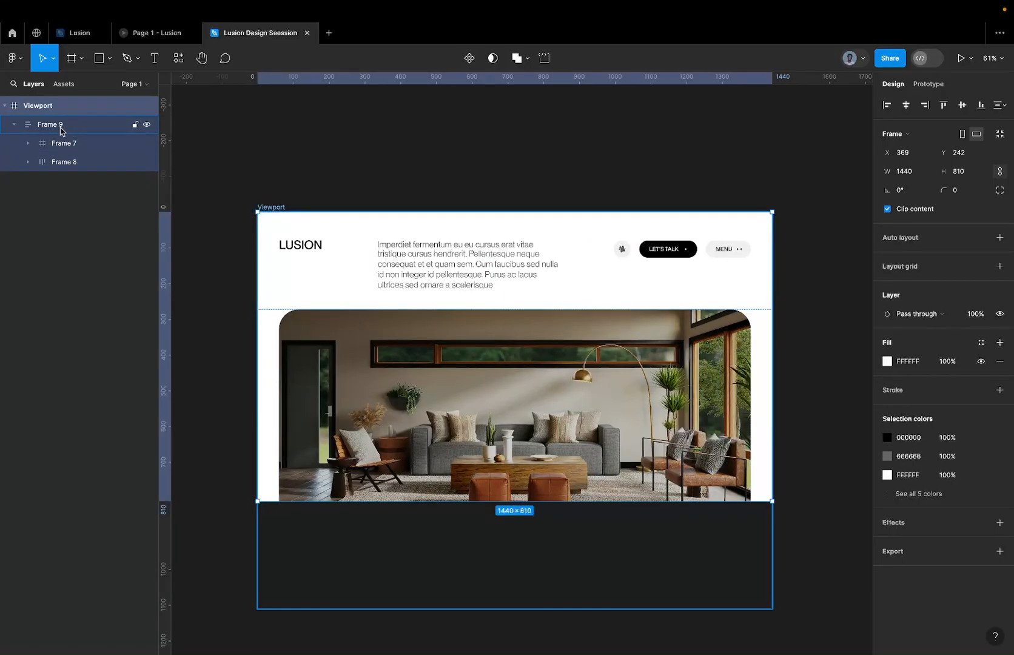
Rename Frame 9 inside the viewport as Website Content.
double_click(61, 126)
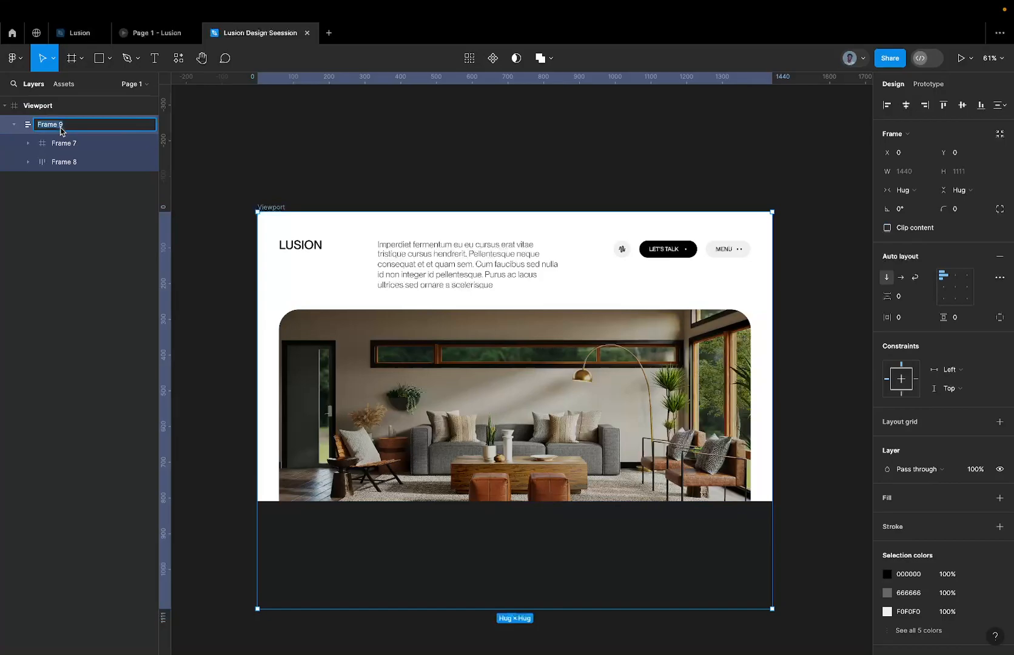
type("Website Content")
key("Return")
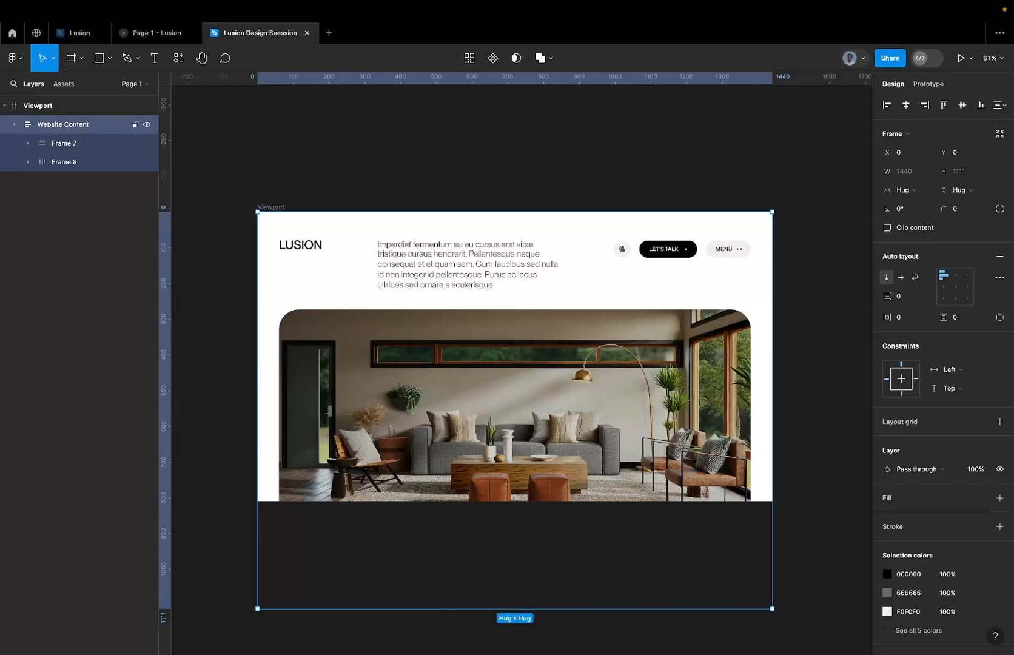
Rename Frame 8, which holds the living room picture, as Image Frame.
double_click(64, 162)
type("Ia")
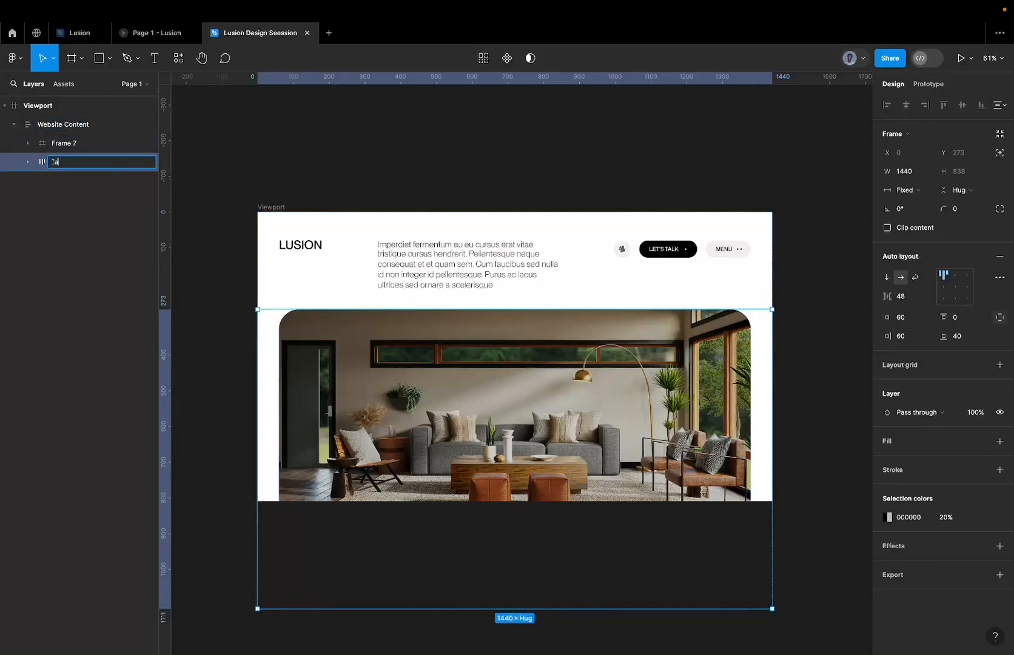
key("BackSpace")
type("mage Frame")
key("Return")
Rename Frame 10 inside the Image Frame as Imag.
left_click(301, 328)
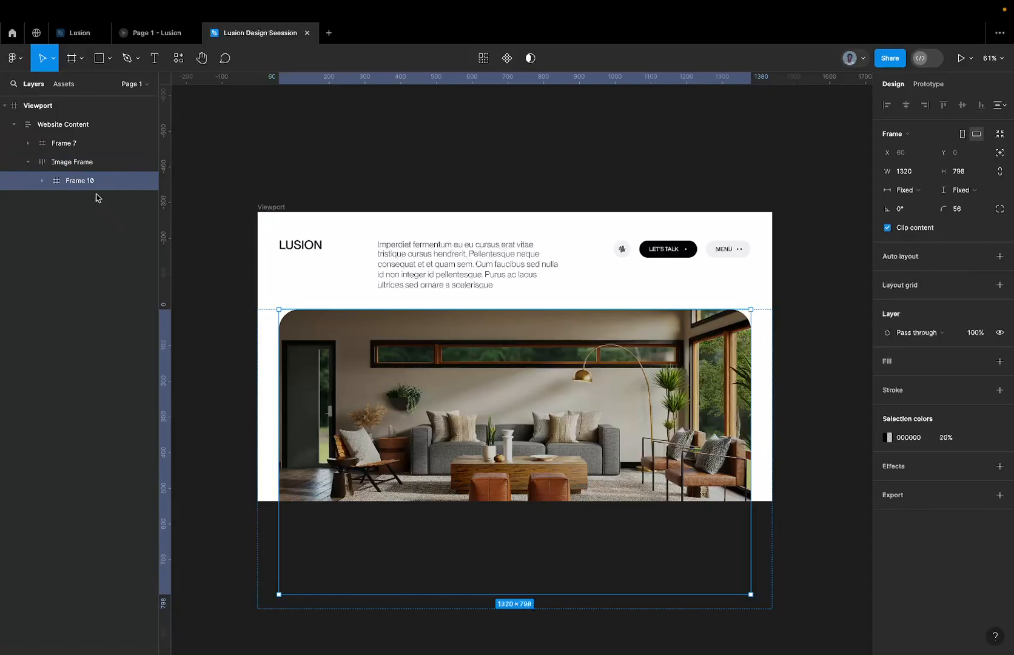
left_click(327, 369)
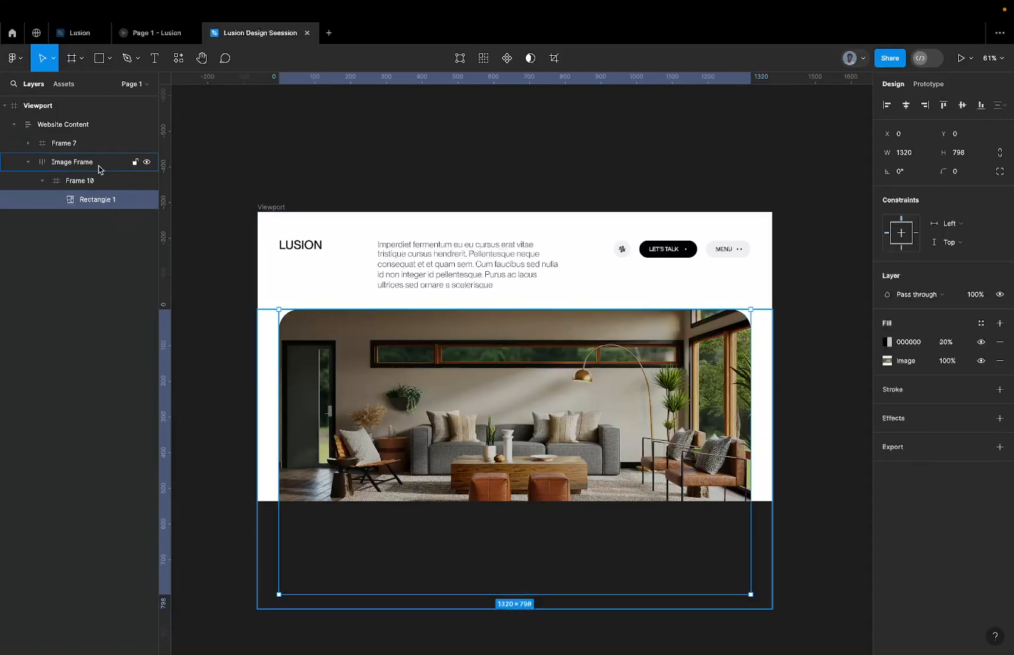
double_click(79, 180)
type("Imaghe")
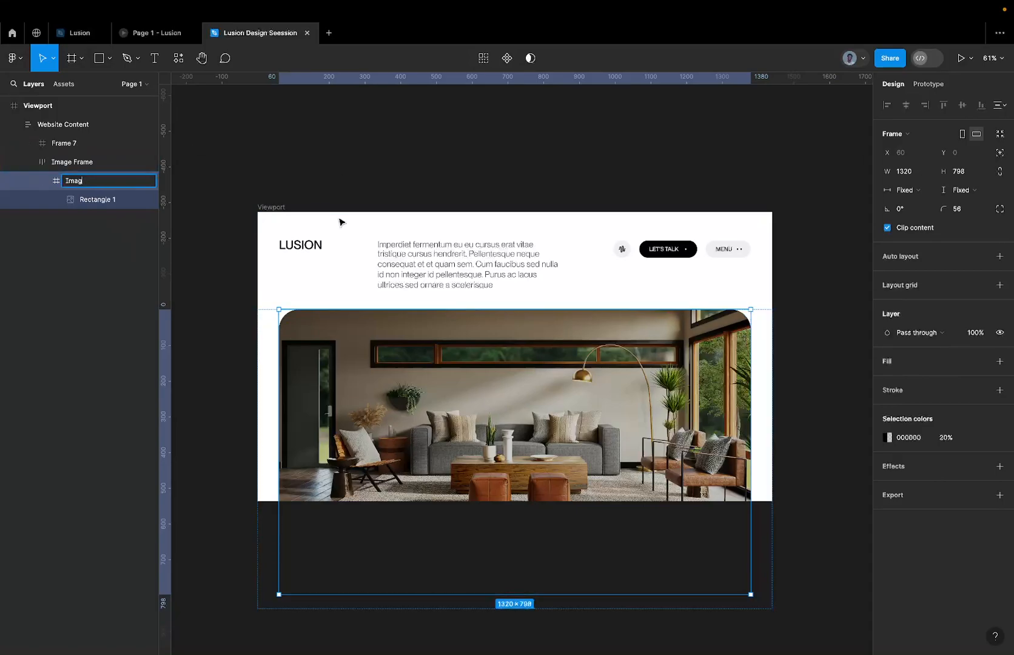
left_click(341, 219)
Delete the Image Frame with its living room picture from Website Content.
left_click(322, 341)
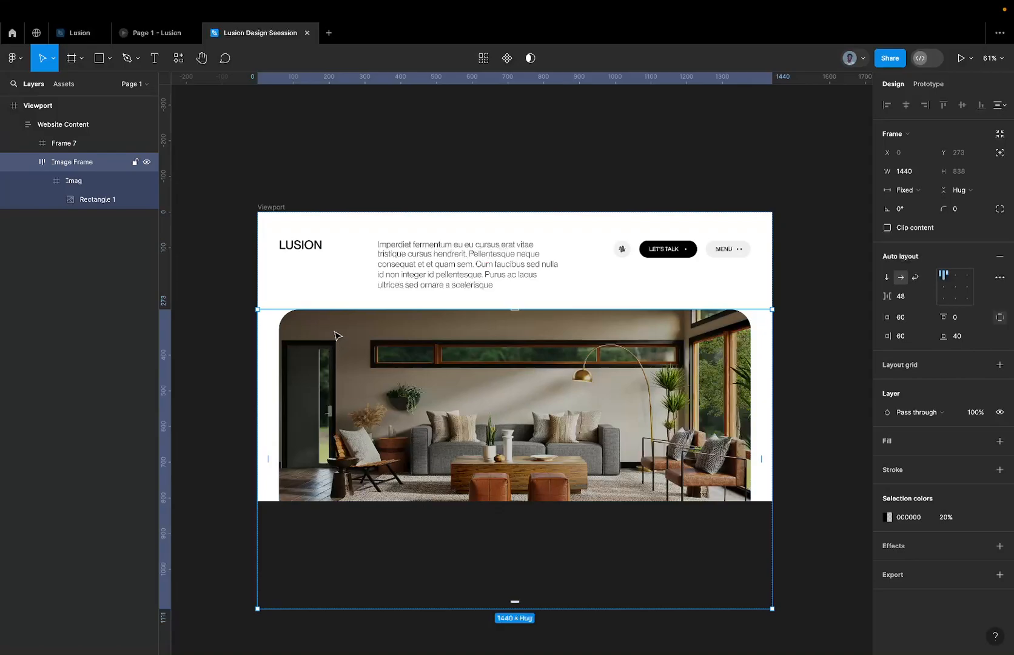
right_click(388, 355)
left_click(321, 380)
key("Delete")
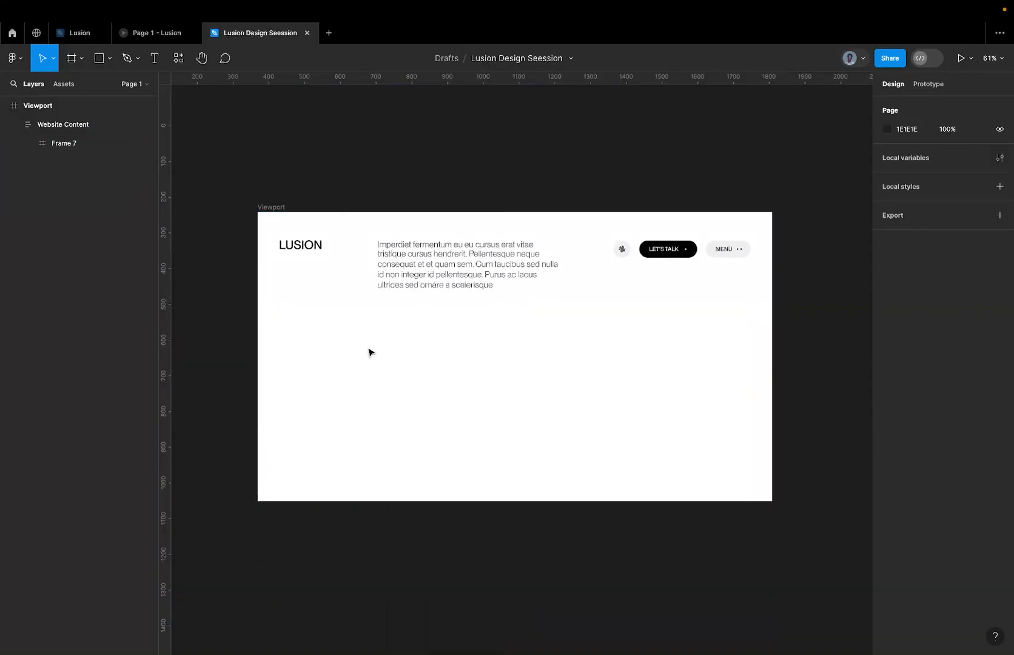
left_click(448, 244)
scroll(448, 245, "up", 5)
scroll(449, 245, "down", 5)
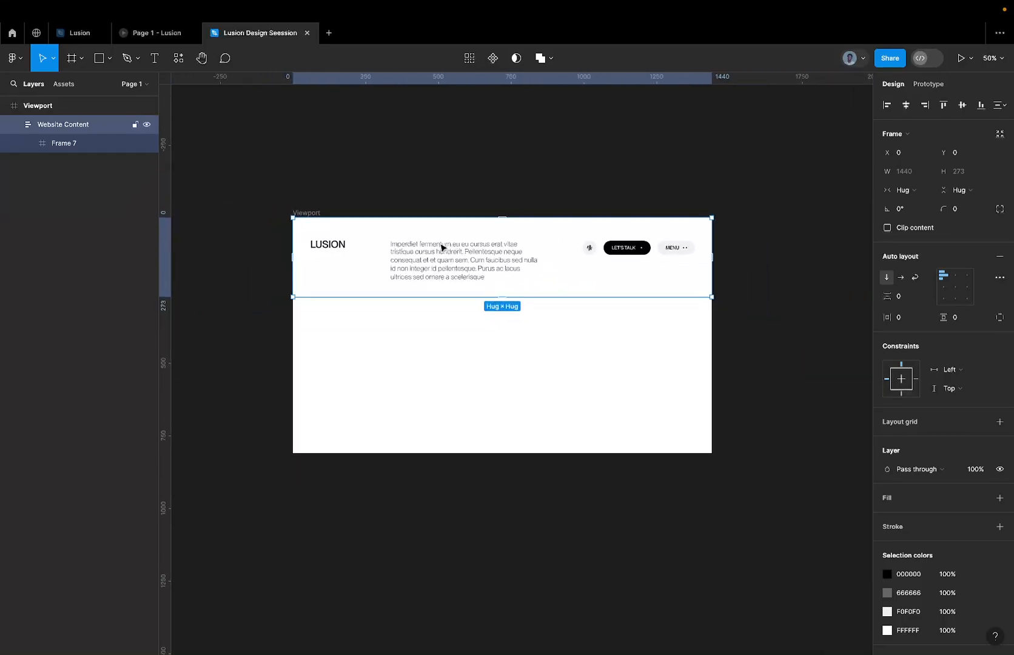
left_click(424, 255)
left_click(396, 350)
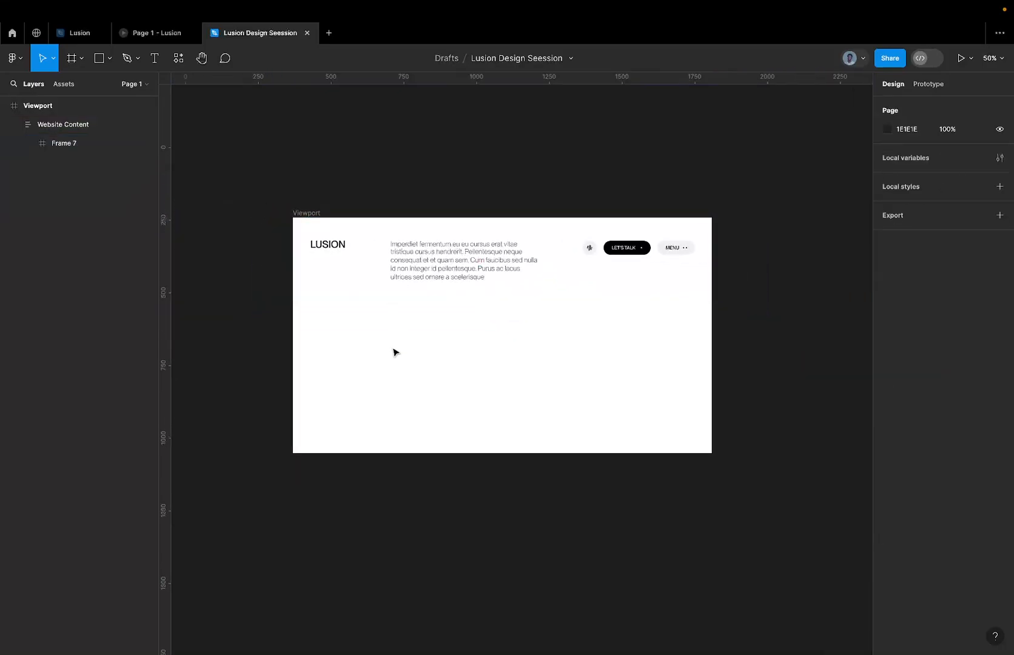
left_click(379, 268)
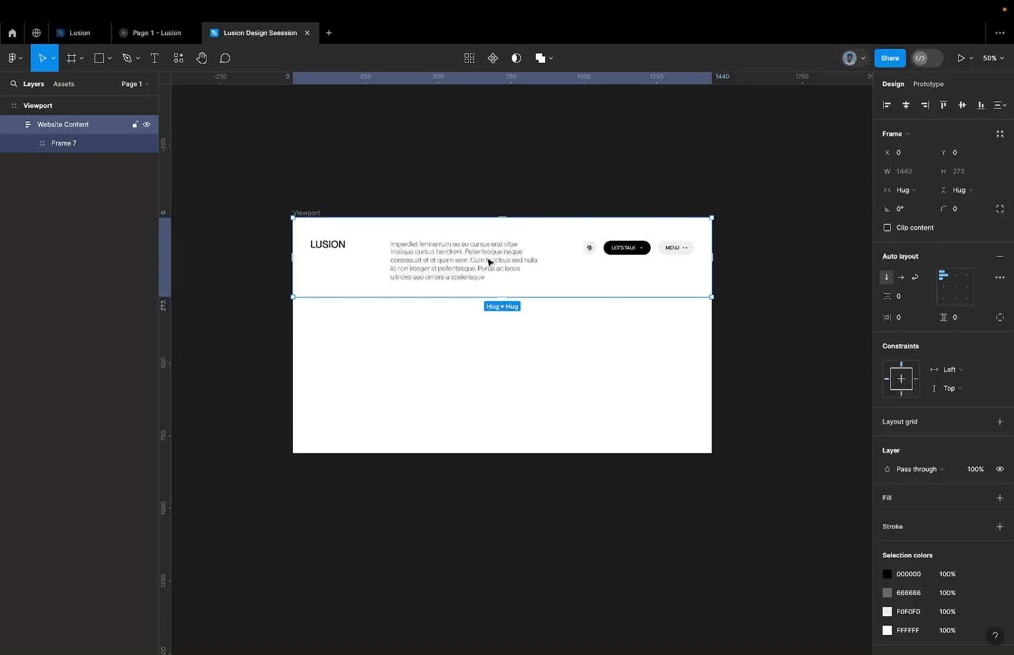
scroll(487, 263, "up", 3)
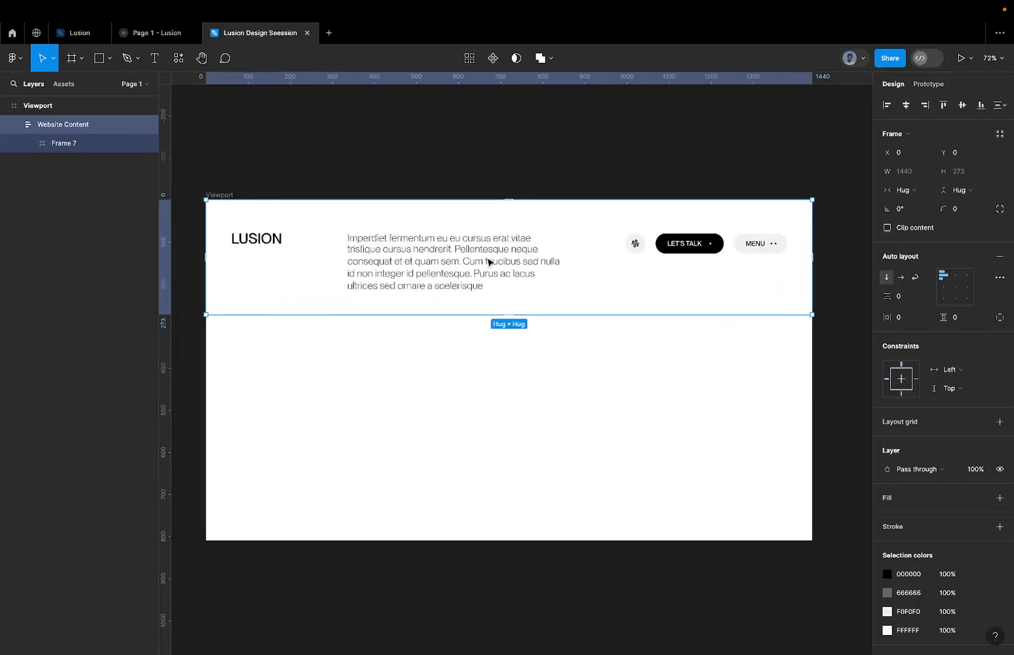
left_click(449, 263)
left_click(451, 264)
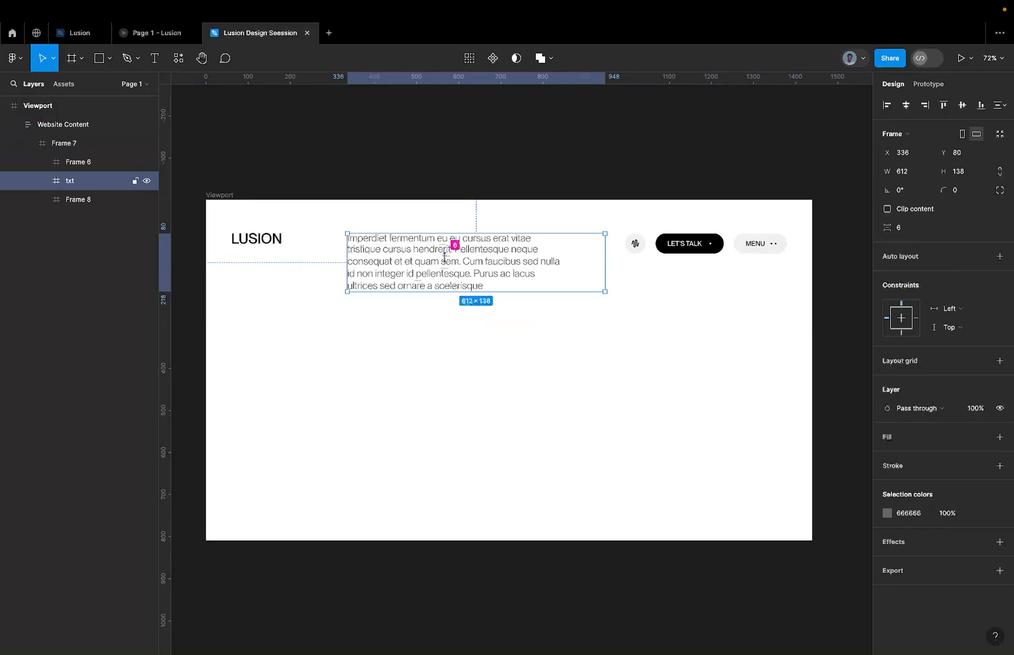
scroll(444, 258, "down", 4)
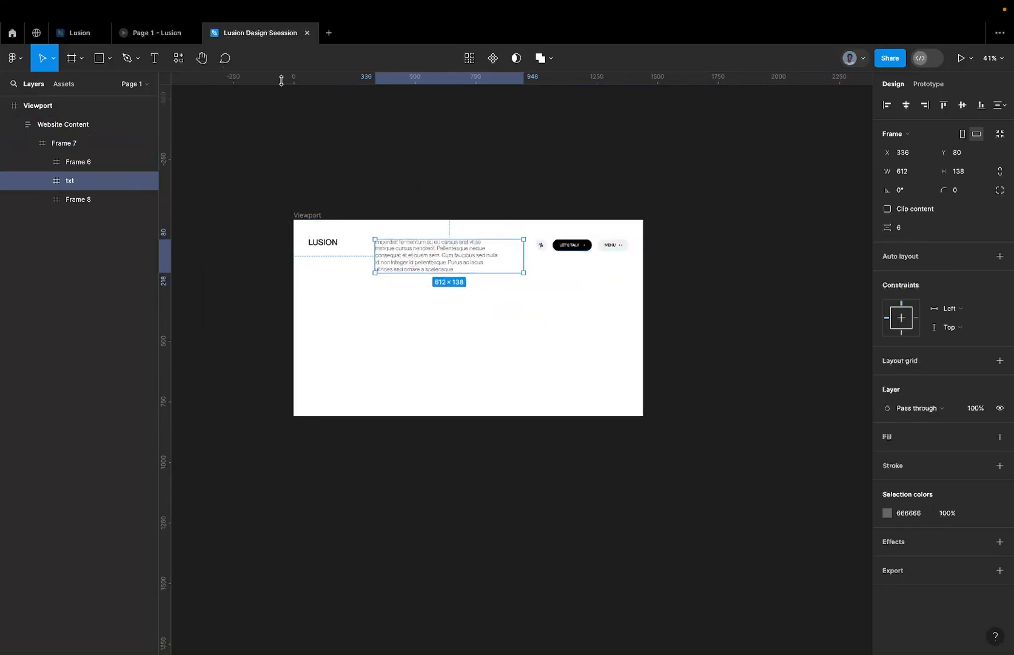
Add a short dummy text layer on the empty canvas above the viewport.
left_click(155, 57)
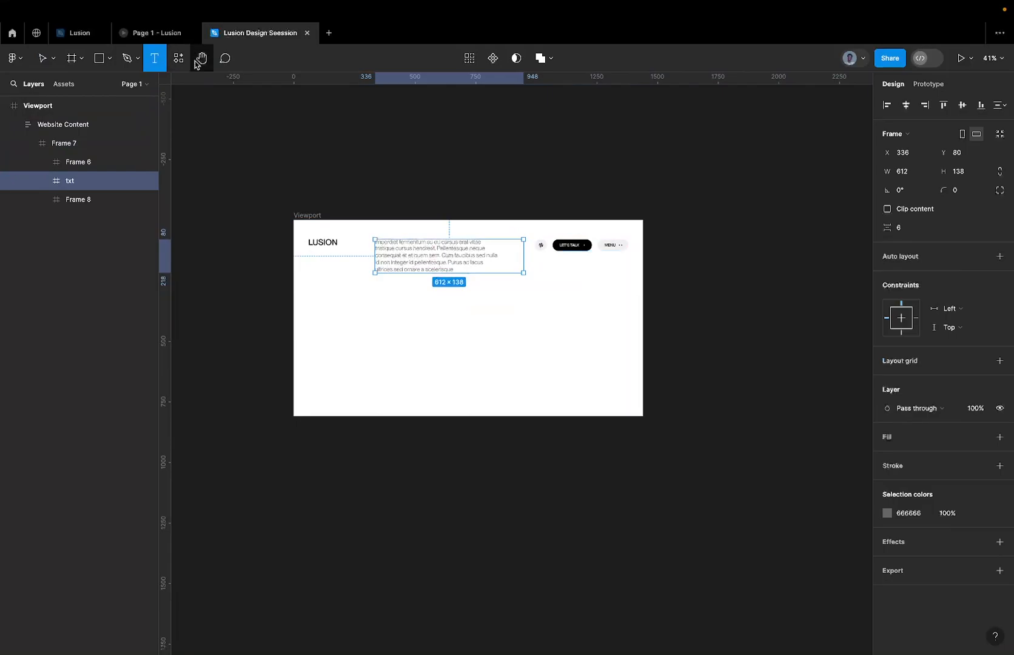
left_click(358, 148)
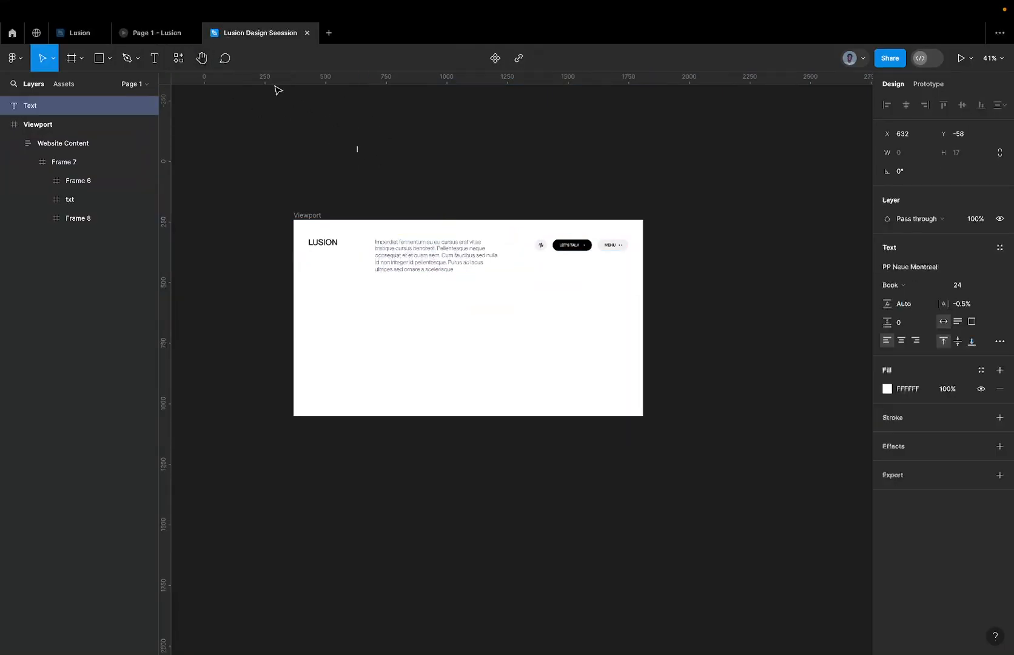
type("bnusoihndus")
key("Escape")
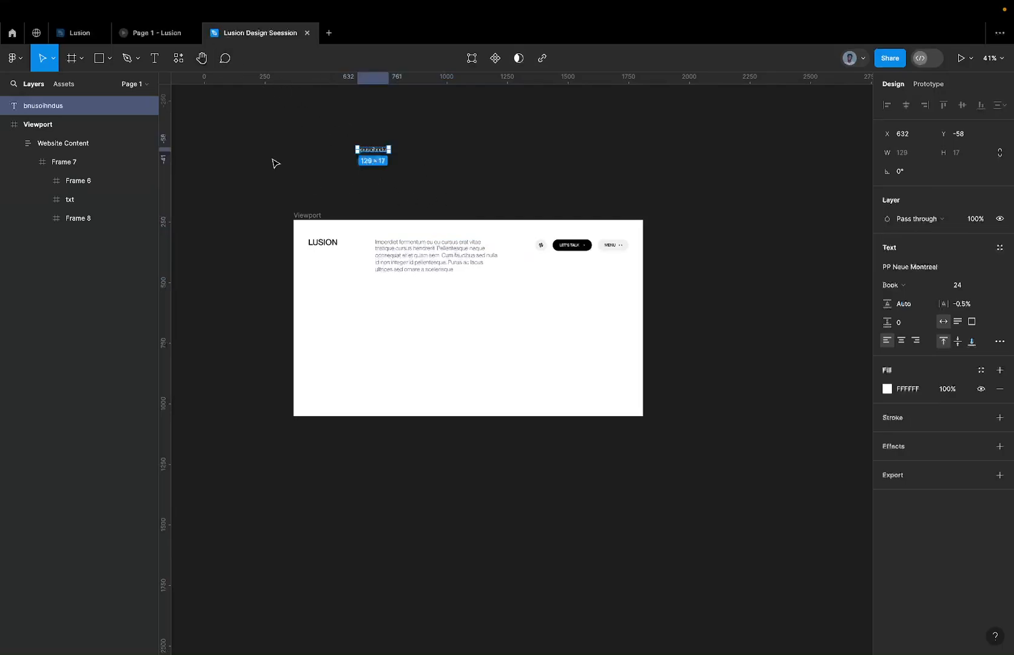
Fill the new text layer with 1 generated paragraph using the Lorem Ipsum plugin.
left_click(178, 58)
left_click(236, 84)
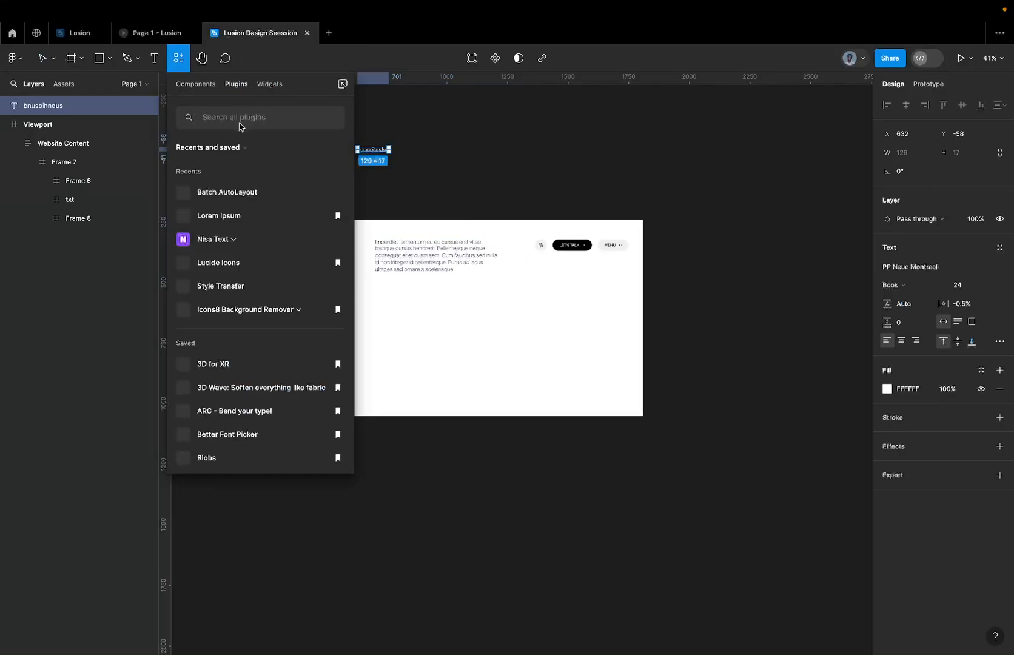
key("Escape")
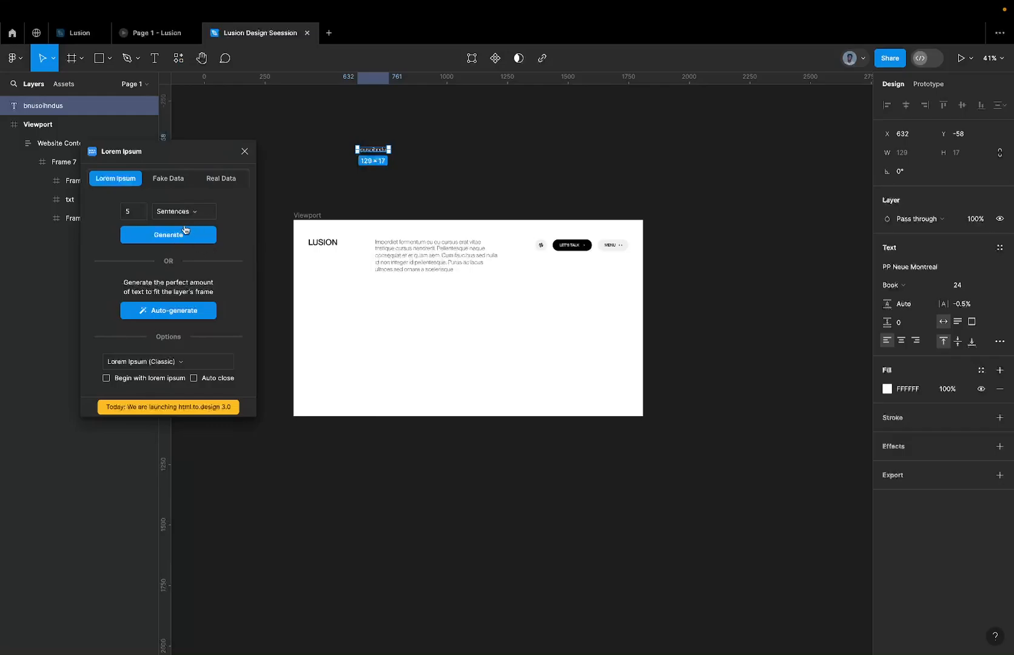
left_click(184, 214)
left_click(182, 228)
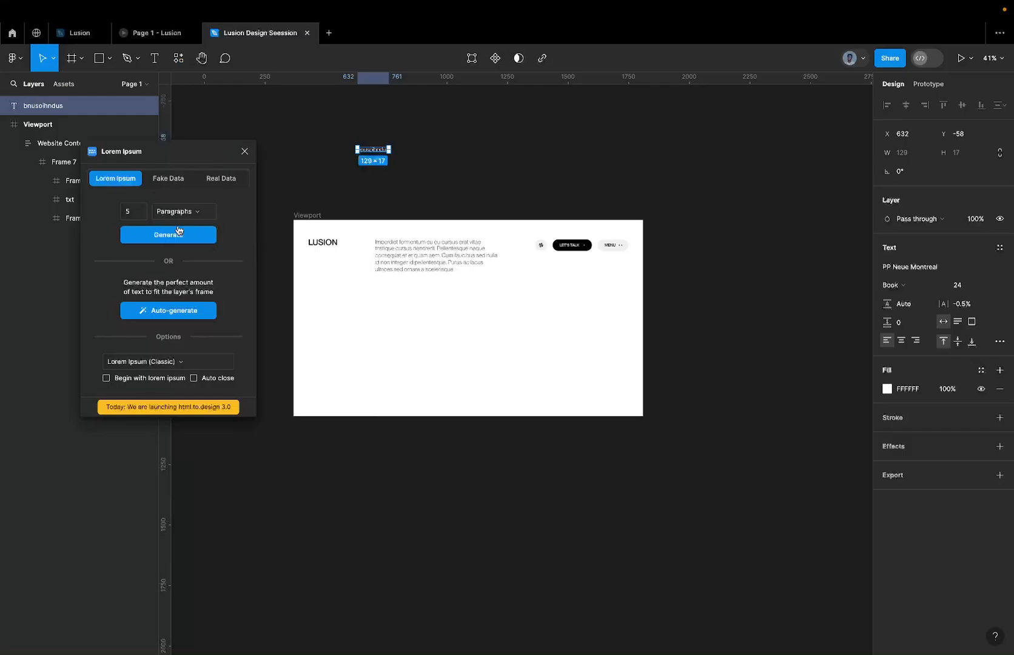
double_click(140, 217)
type("1")
left_click(155, 236)
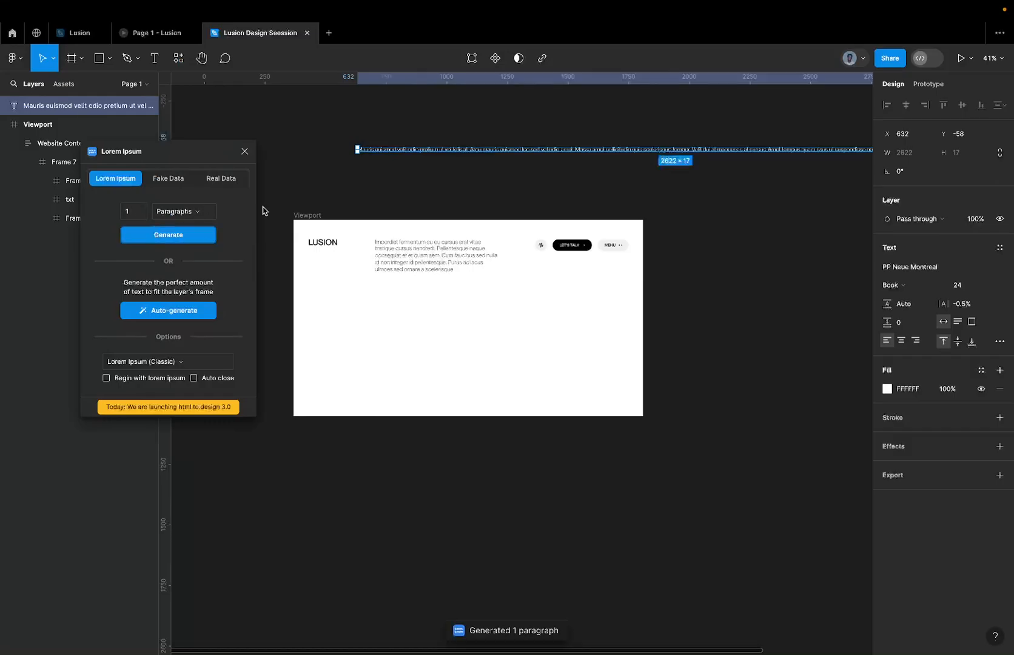
Narrow the generated paragraph's text box to about 635 px wide and close the Lorem Ipsum plugin.
scroll(447, 193, "down", 3)
scroll(447, 193, "down", 5)
scroll(491, 186, "up", 3)
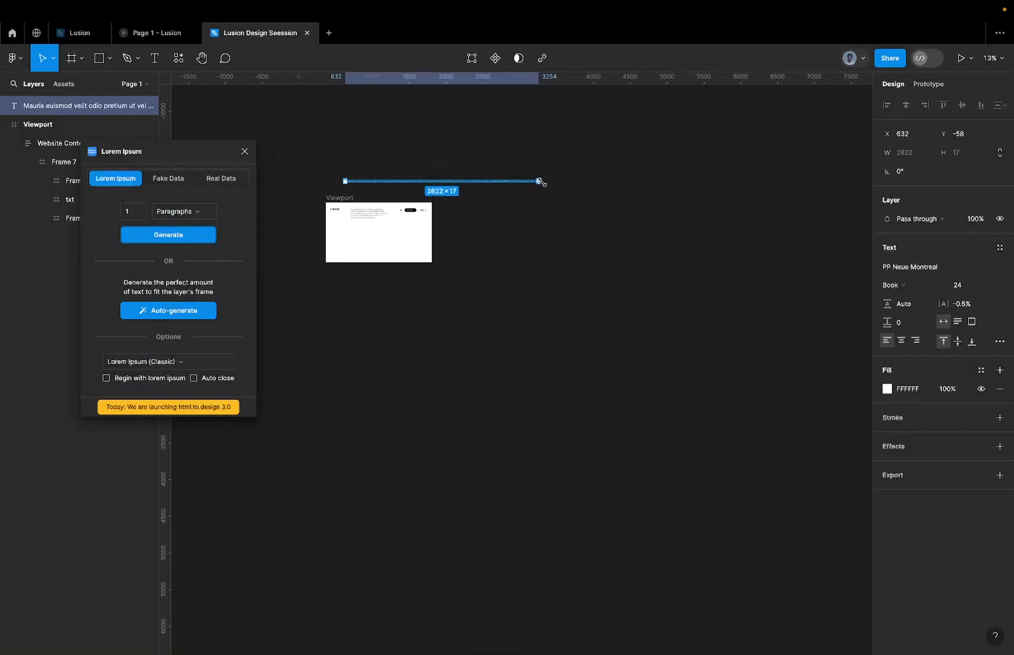
left_click_drag(539, 181, 394, 186)
scroll(393, 185, "up", 5)
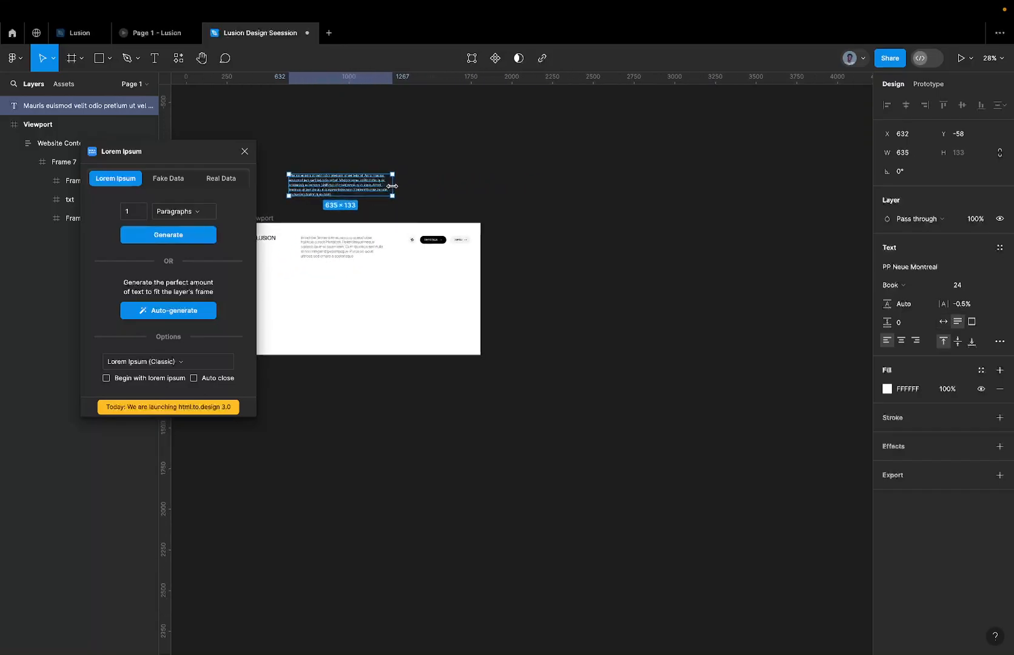
left_click(244, 151)
scroll(317, 172, "up", 5)
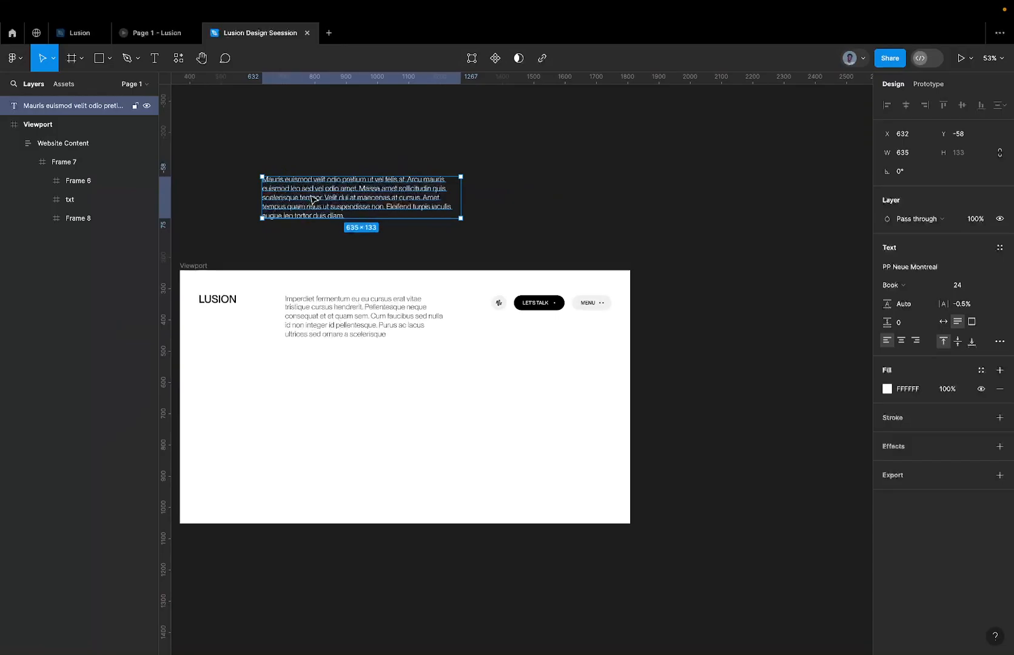
Cut the generated paragraph and use it to replace the txt frame in the viewport's header.
key("Delete")
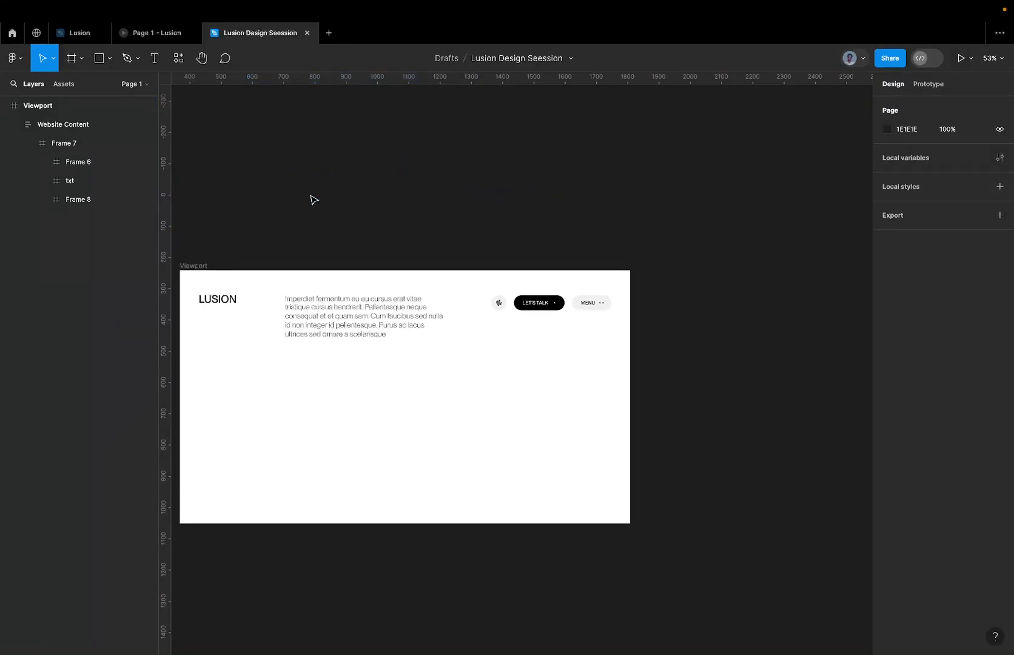
left_click(226, 310)
left_click(232, 299, "super")
left_click(320, 314)
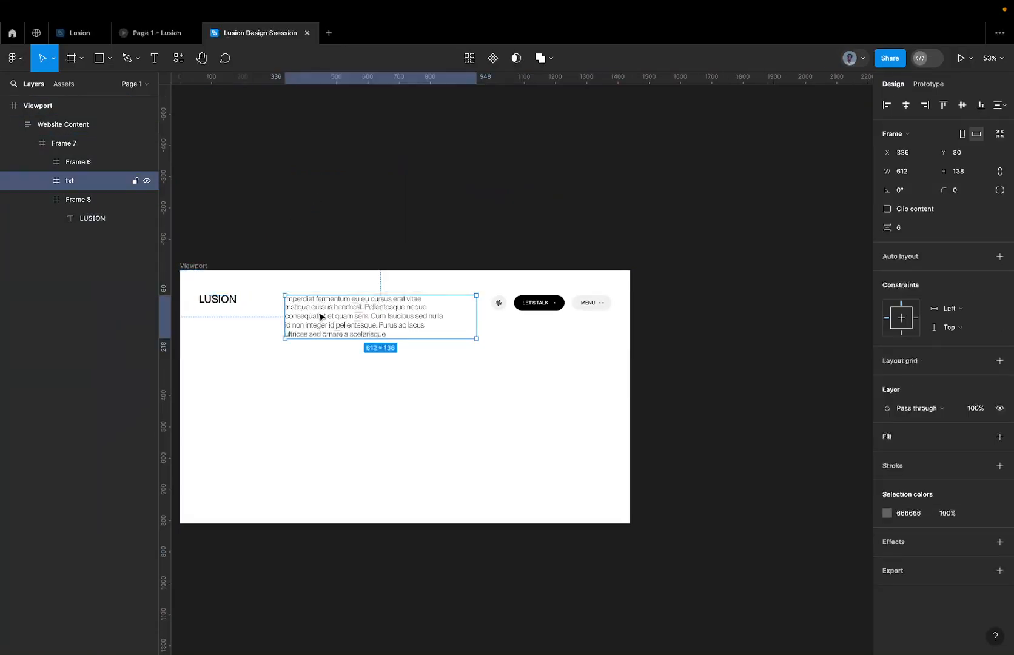
right_click(319, 316)
left_click(359, 326)
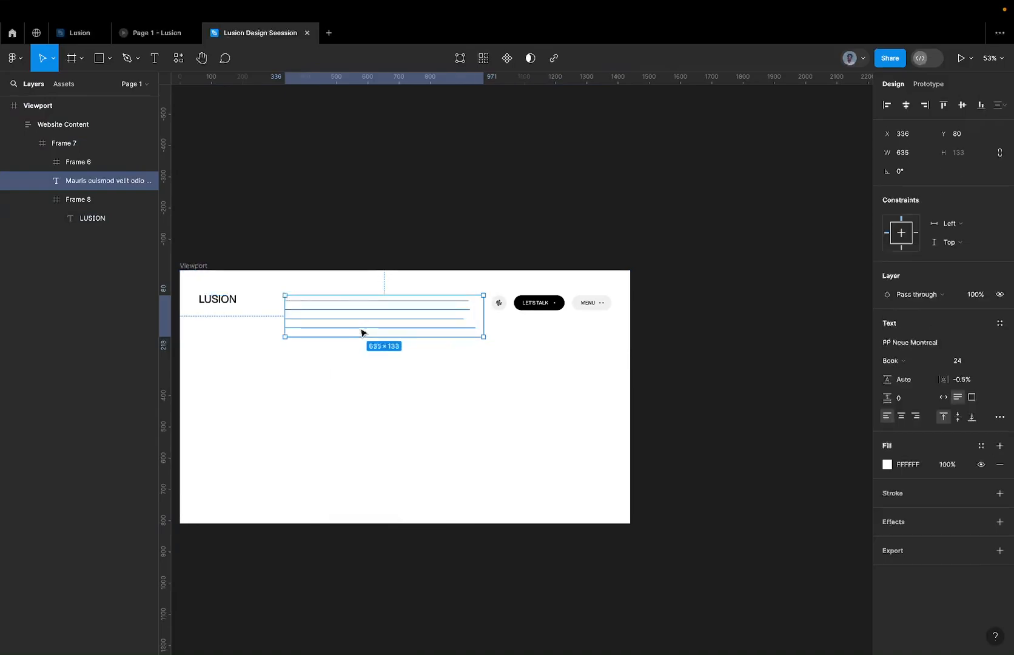
Set the header paragraph's fill color to 000000.
left_click(908, 466)
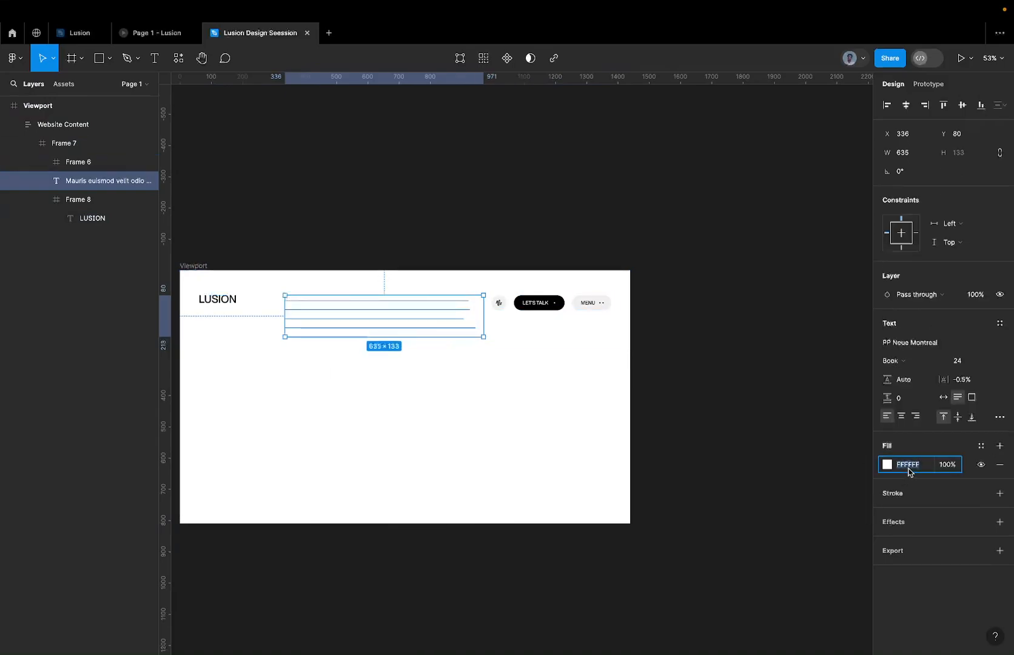
type("000000")
key("Return")
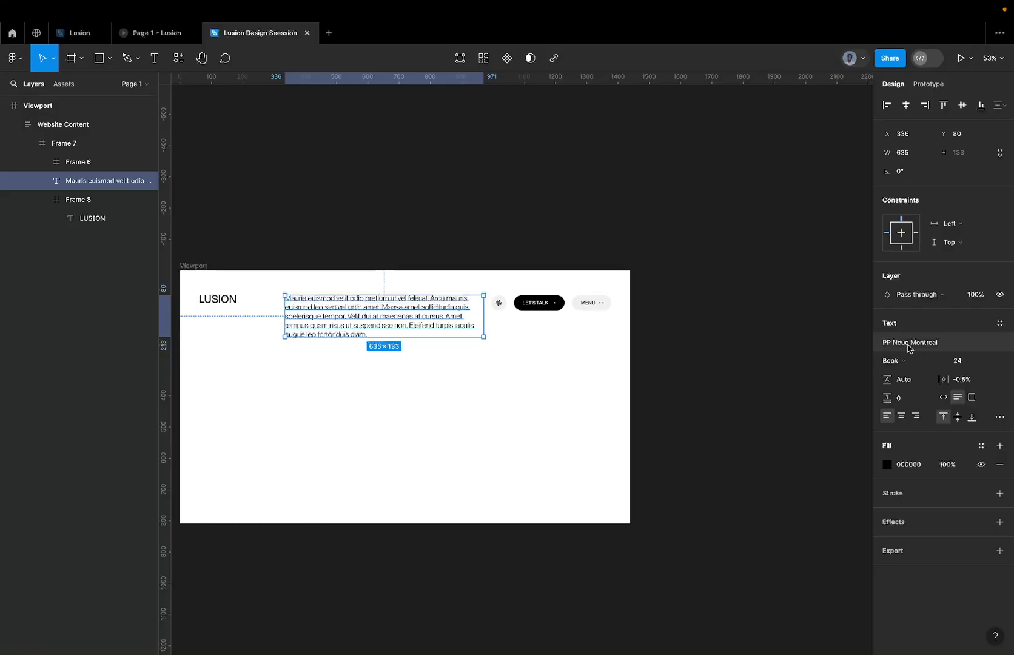
Examine the header's logo frame, paragraph and button group.
scroll(706, 306, "left", 3)
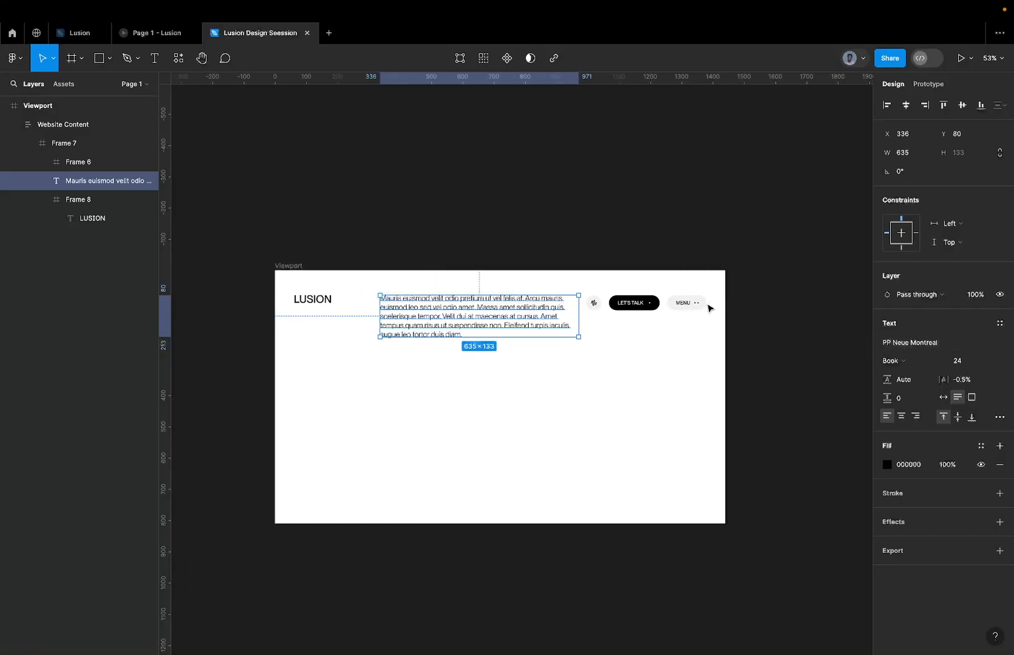
scroll(607, 305, "up", 3)
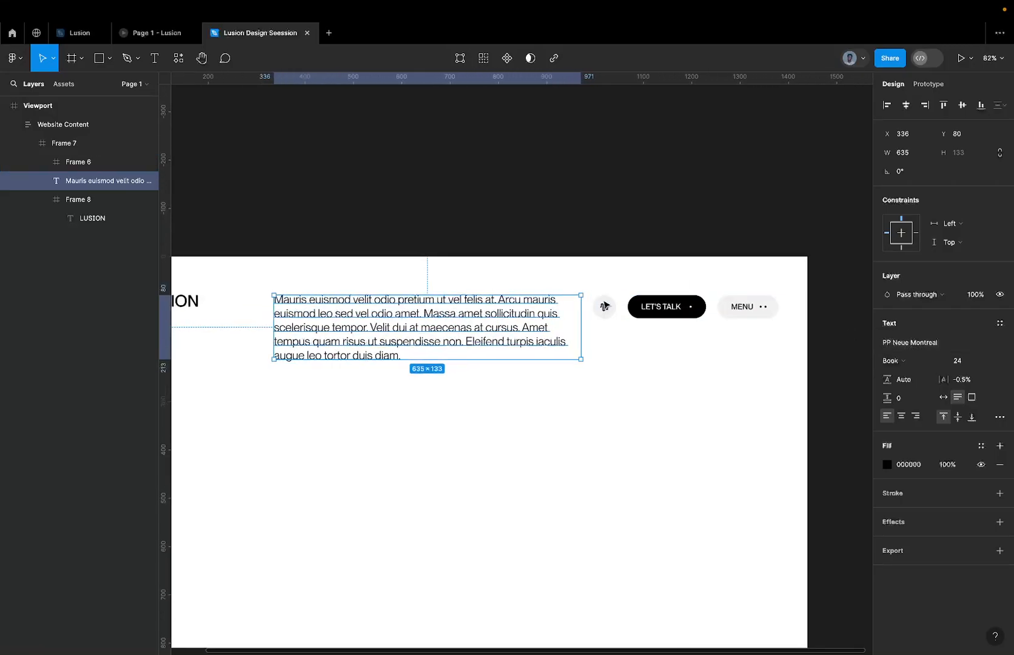
scroll(604, 307, "left", 3)
left_click(277, 280)
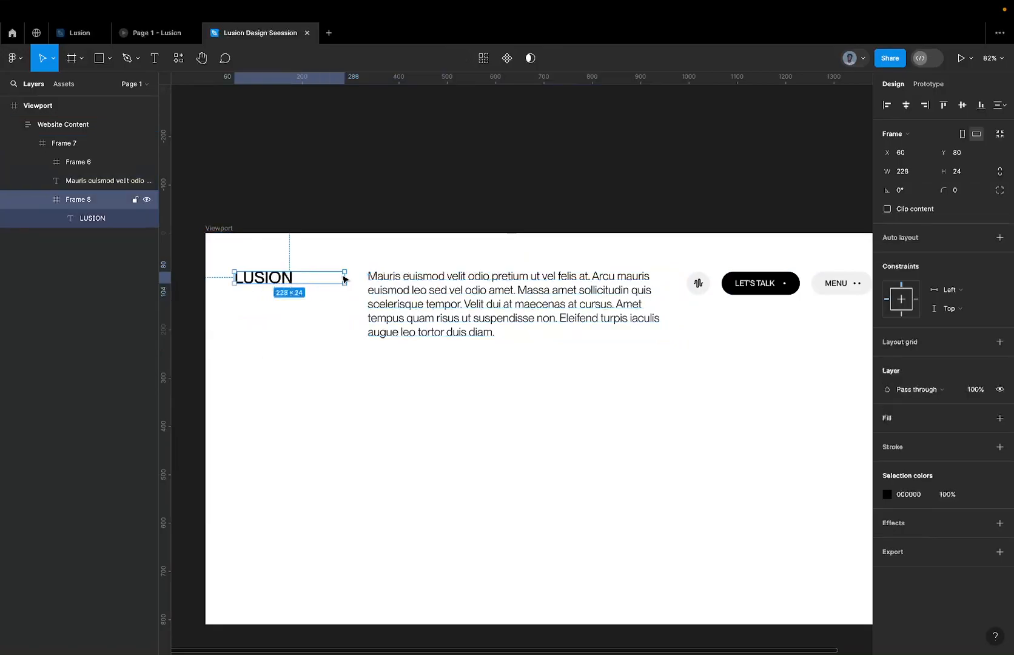
scroll(362, 281, "down", 4)
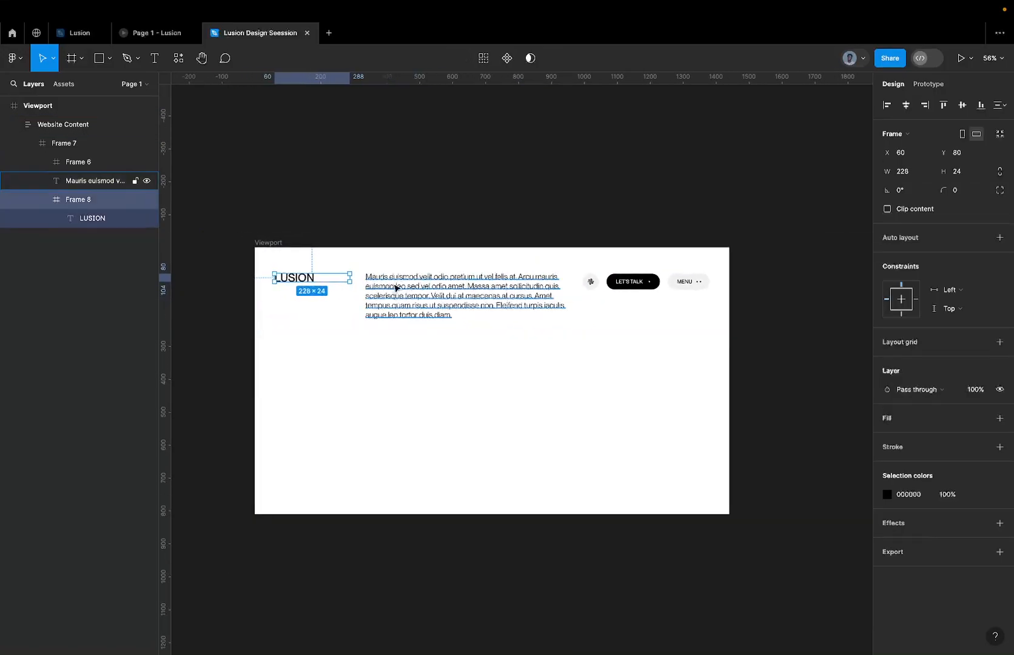
left_click(395, 287)
left_click(307, 279, "shift")
left_click(600, 282, "shift")
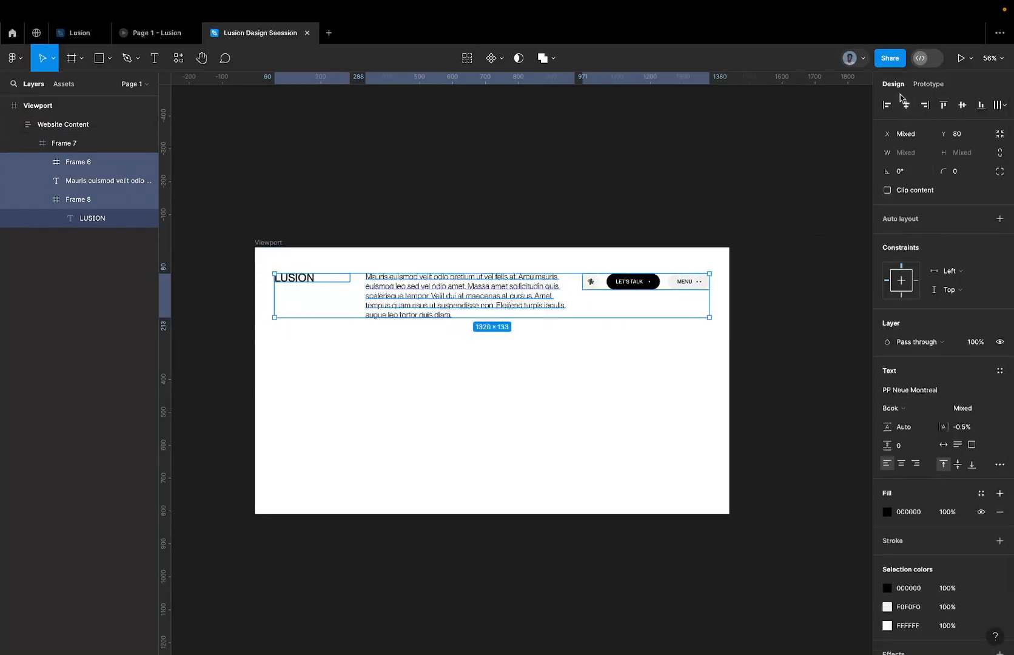
Rename Frame 7, which holds the logo, paragraph and buttons, as Top Content.
left_click(702, 264)
left_click(593, 304)
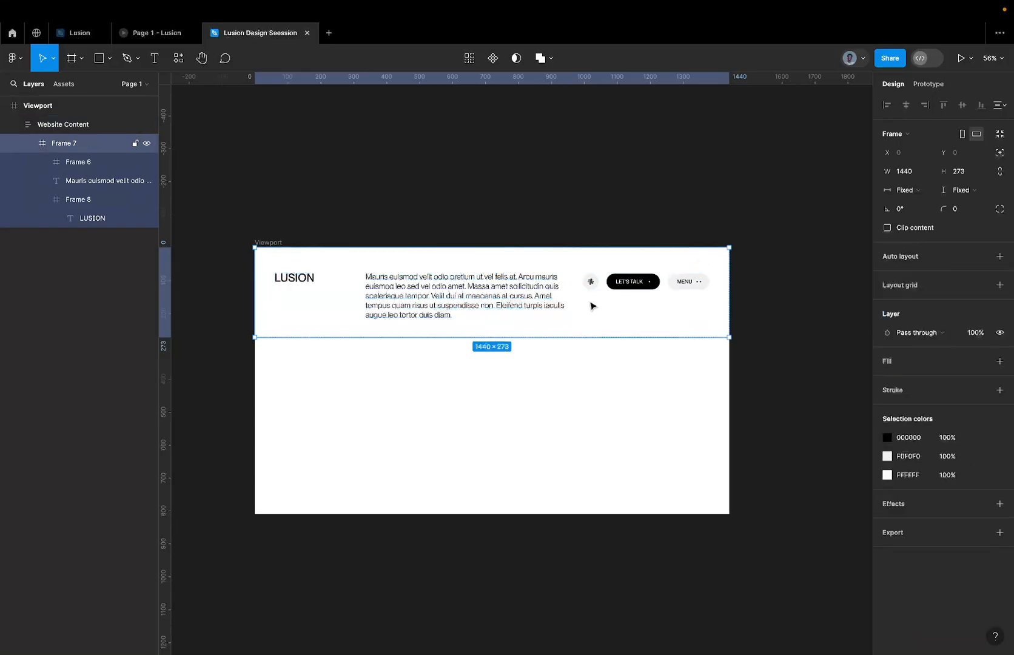
double_click(75, 144)
type("Top Contewnt")
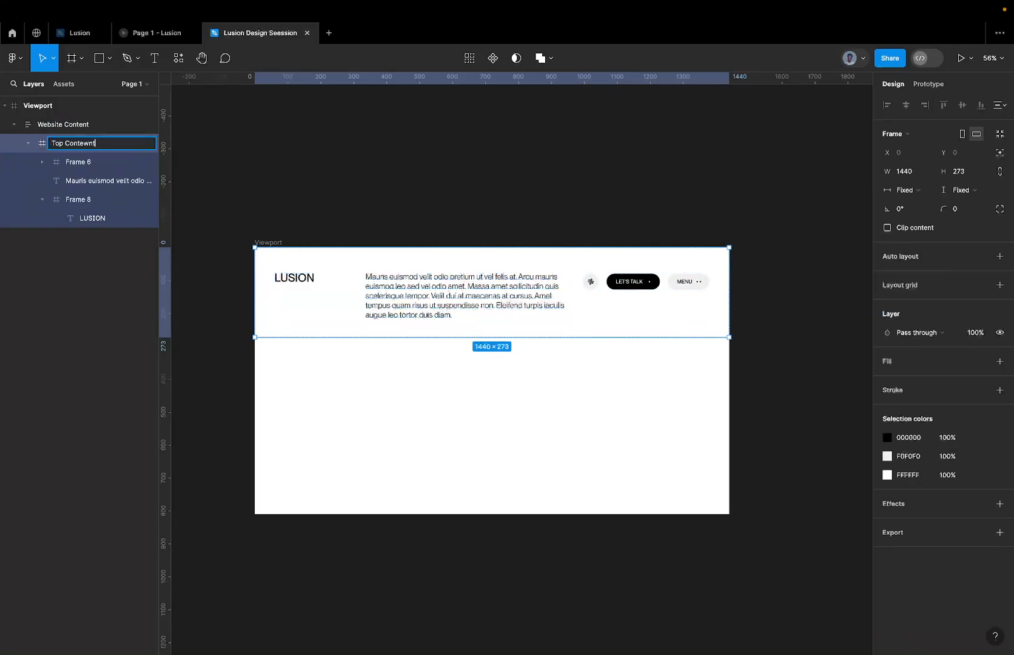
key("Return")
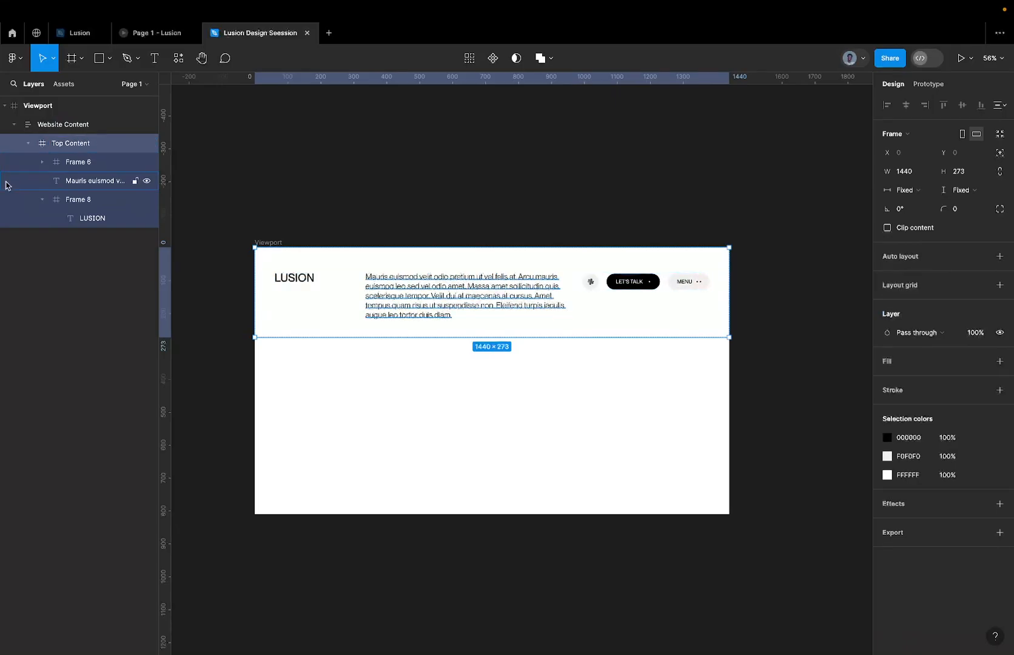
Rename Frame 6 with the header's button group as Buttons.
left_click(76, 163)
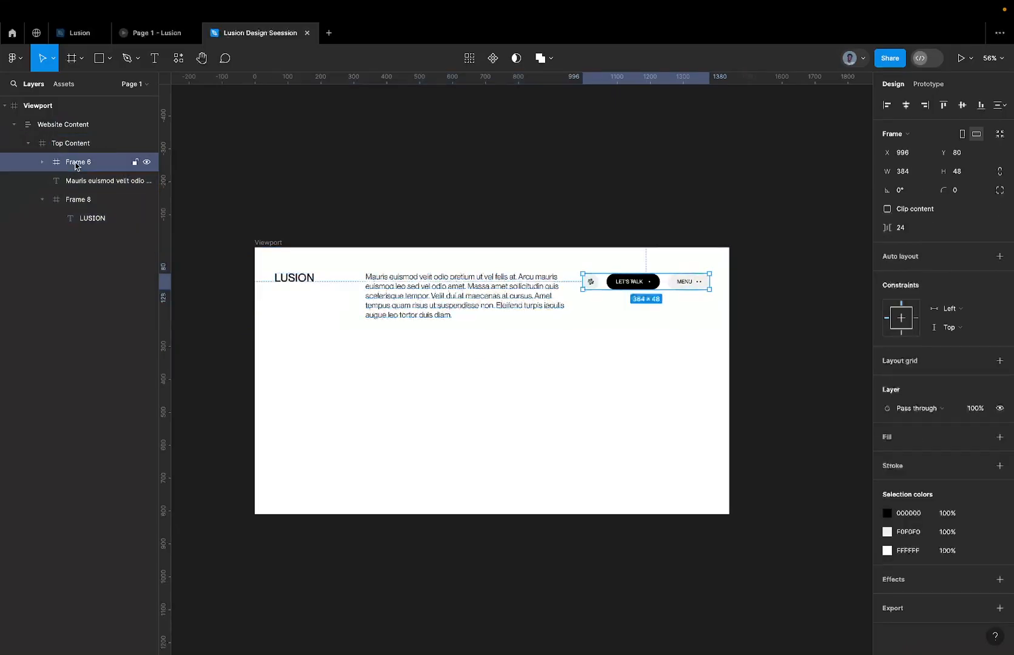
double_click(76, 164)
type("Bu")
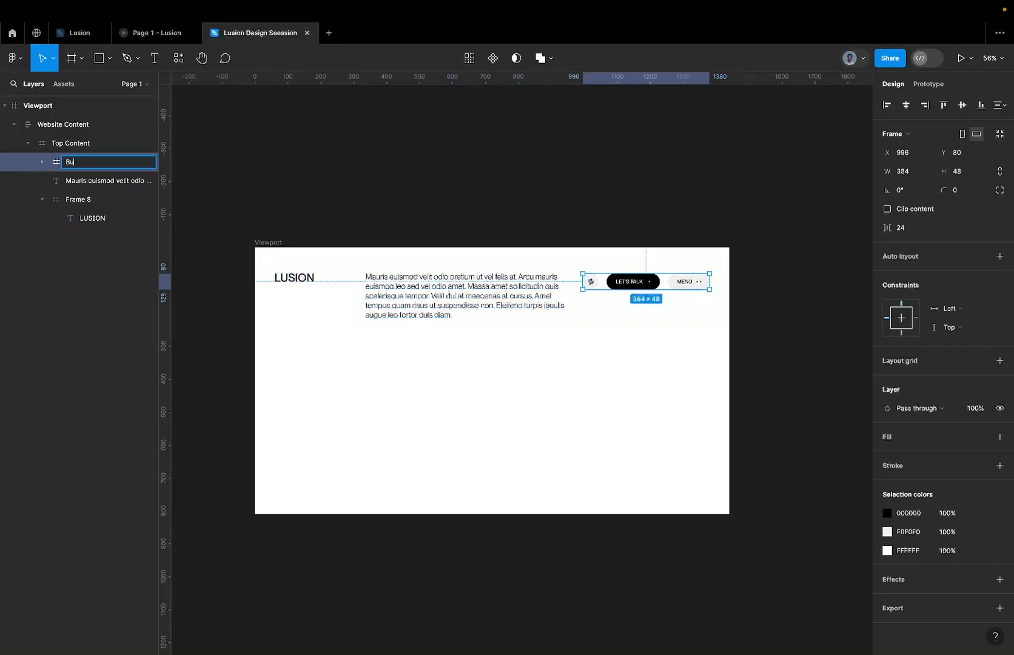
key("Return")
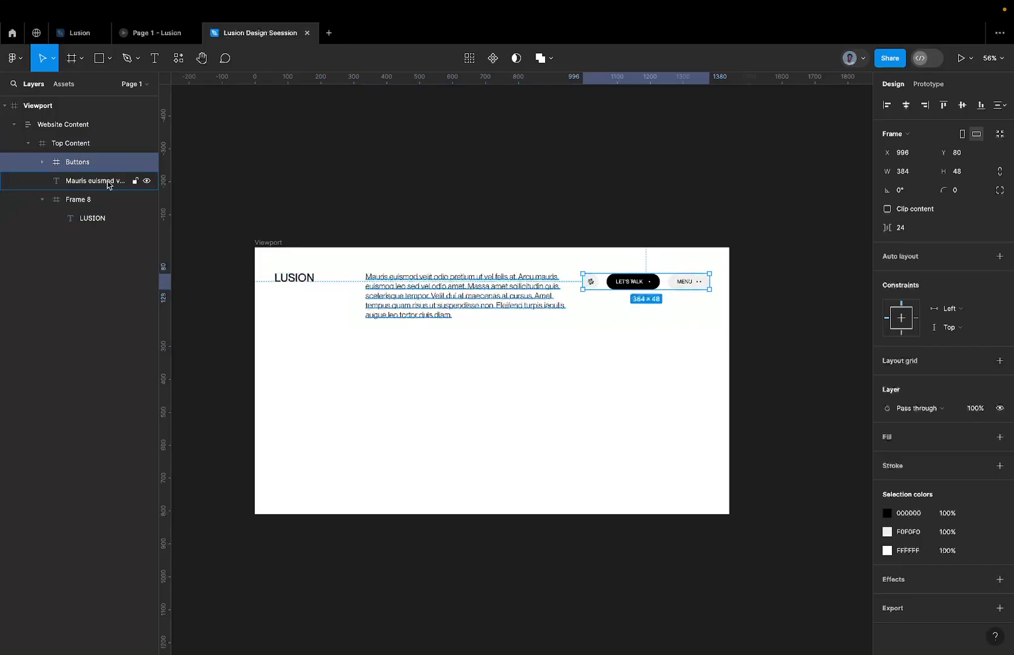
Rename Frame 8, which contains the LUSION text, as Logo.
double_click(76, 199)
type("Logo")
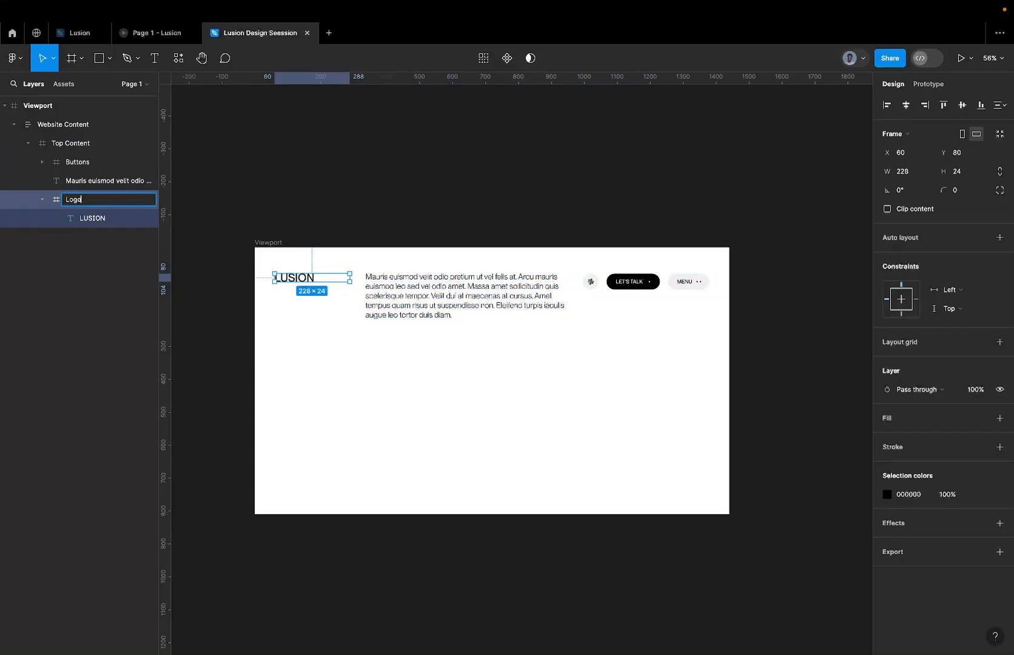
key("Return")
Wrap the header paragraph in an auto layout frame with item spacing, horizontal padding and vertical padding all set to 0.
left_click(69, 185)
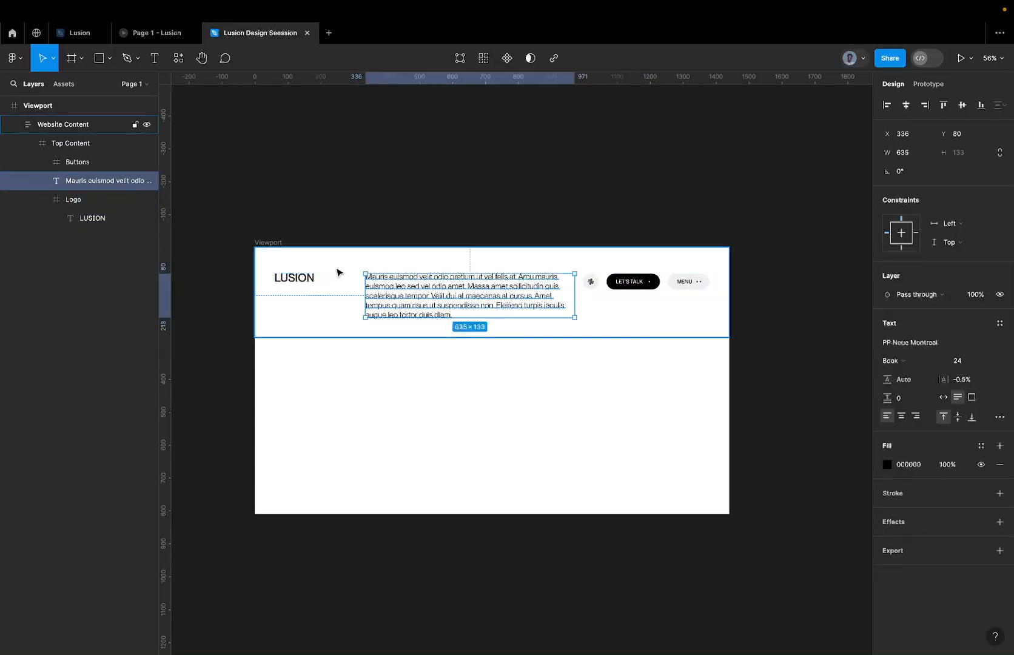
key("shift+a")
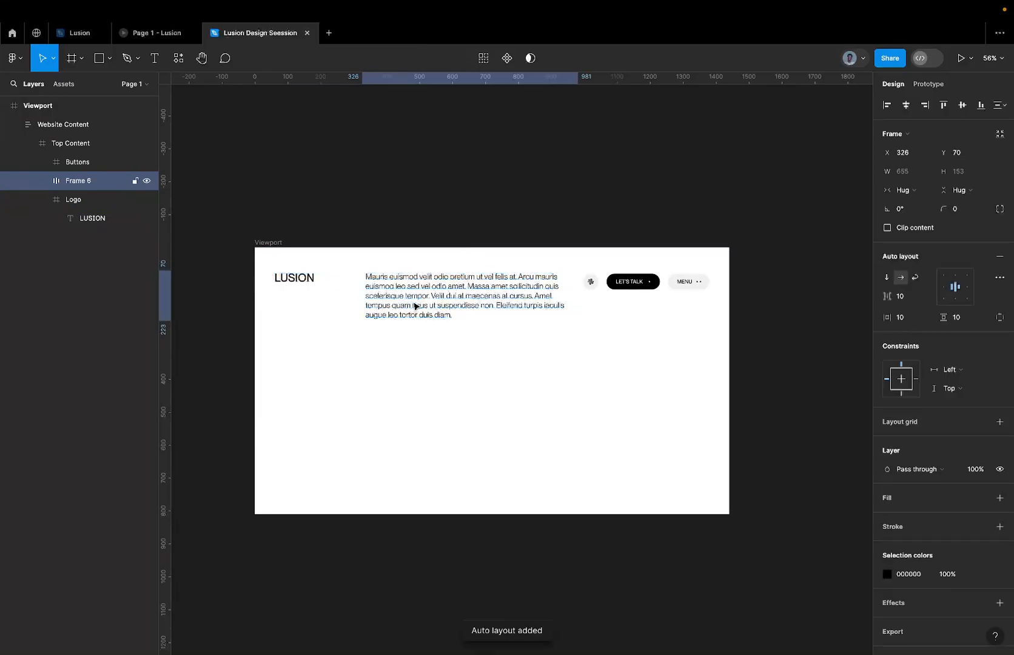
scroll(456, 287, "up", 3)
left_click(910, 296)
type("0")
left_click(908, 319)
type("0")
left_click(966, 321)
type("0")
key("Return")
scroll(668, 339, "down", 5)
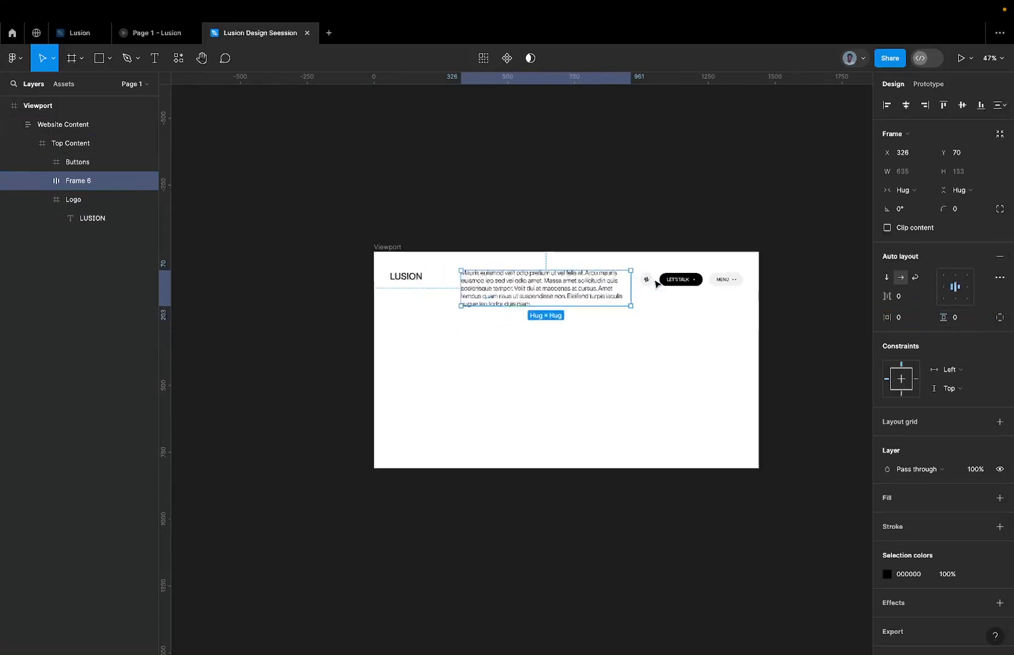
Apply auto layout to the Top Content frame and set its item spacing to 24.
left_click(652, 325)
left_click(106, 143)
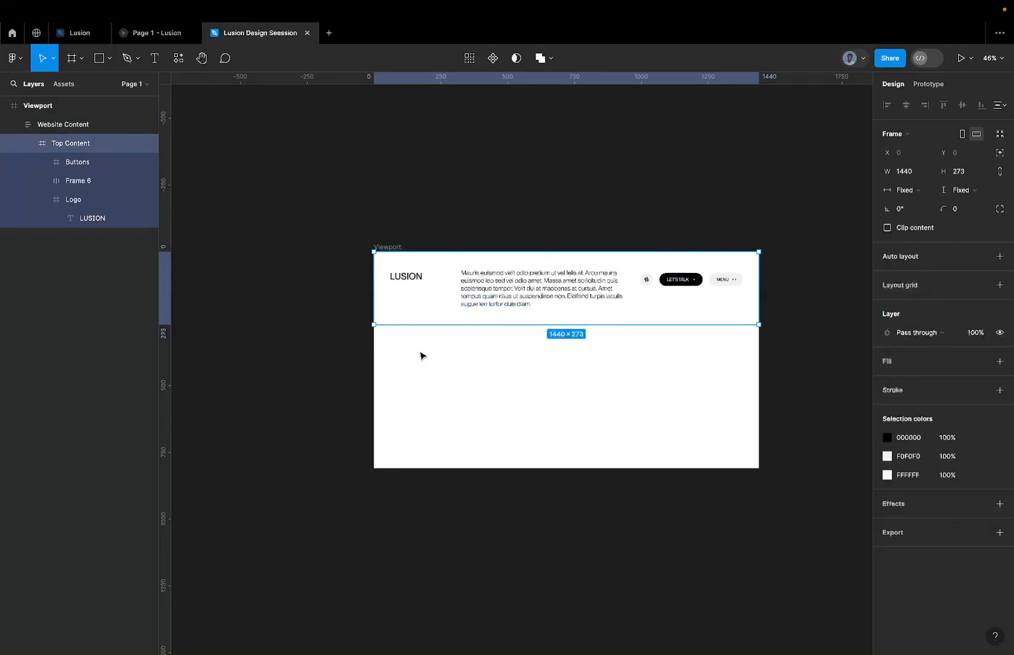
key("shift+a")
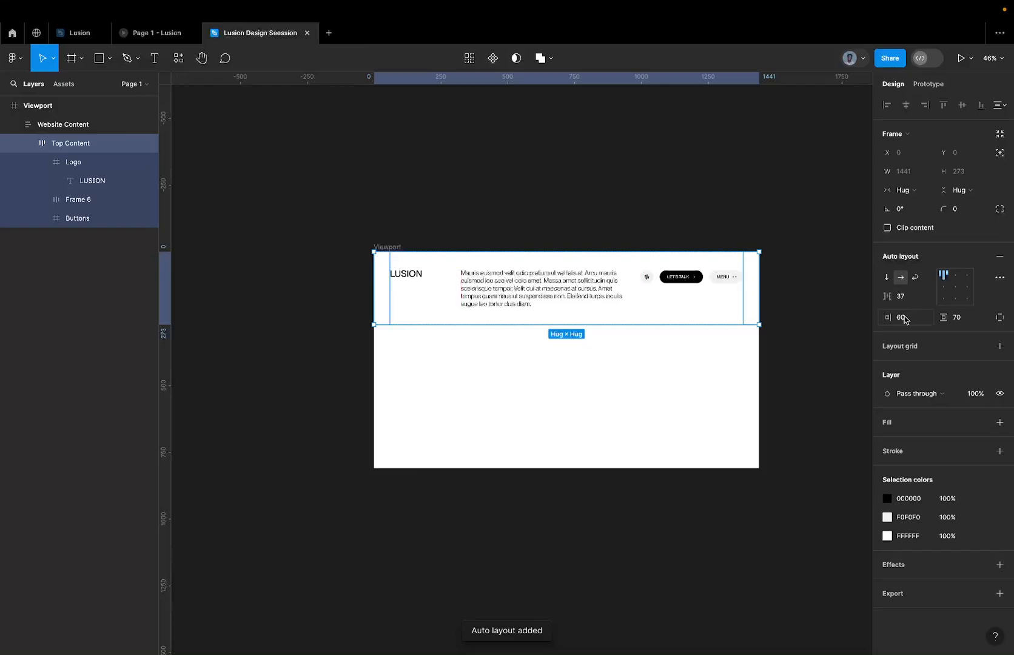
left_click(910, 296)
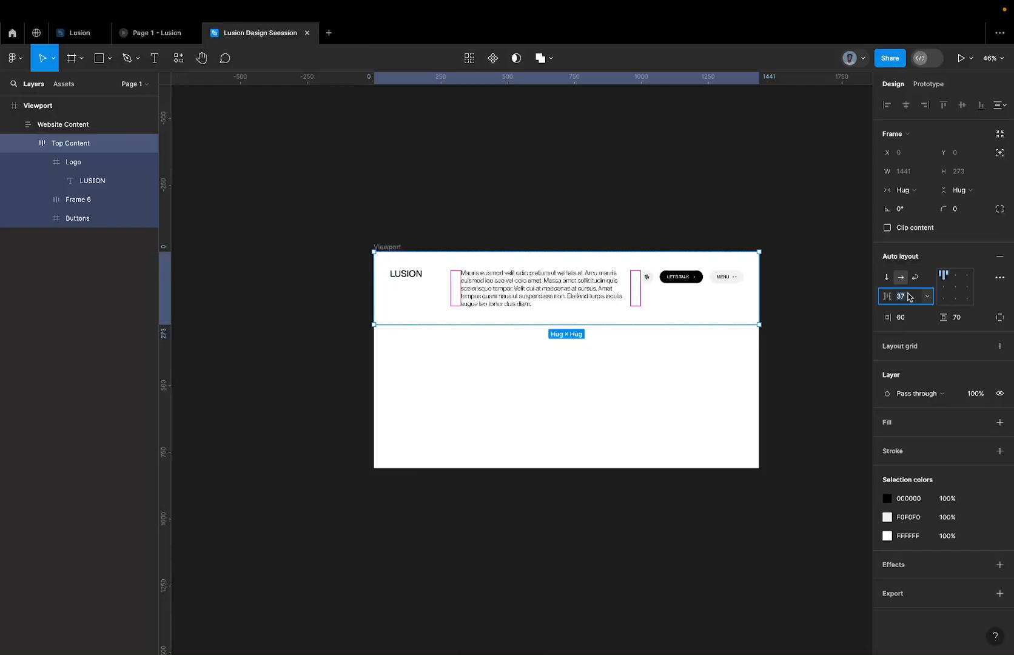
type("24")
key("Return")
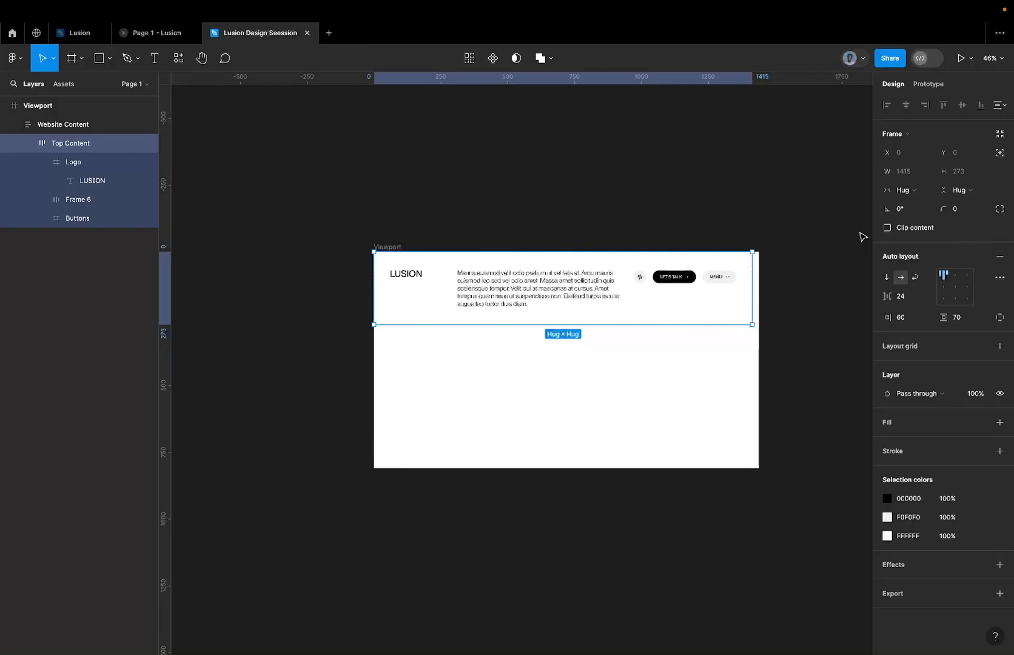
Set the Top Content frame's horizontal resizing to Fill container.
left_click(907, 191)
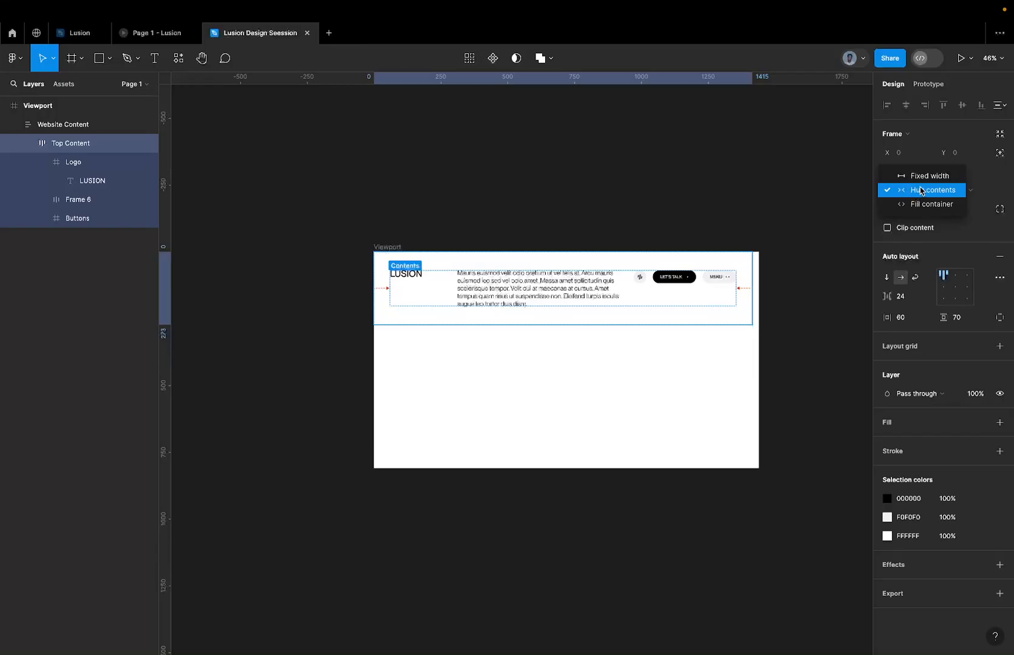
left_click(923, 176)
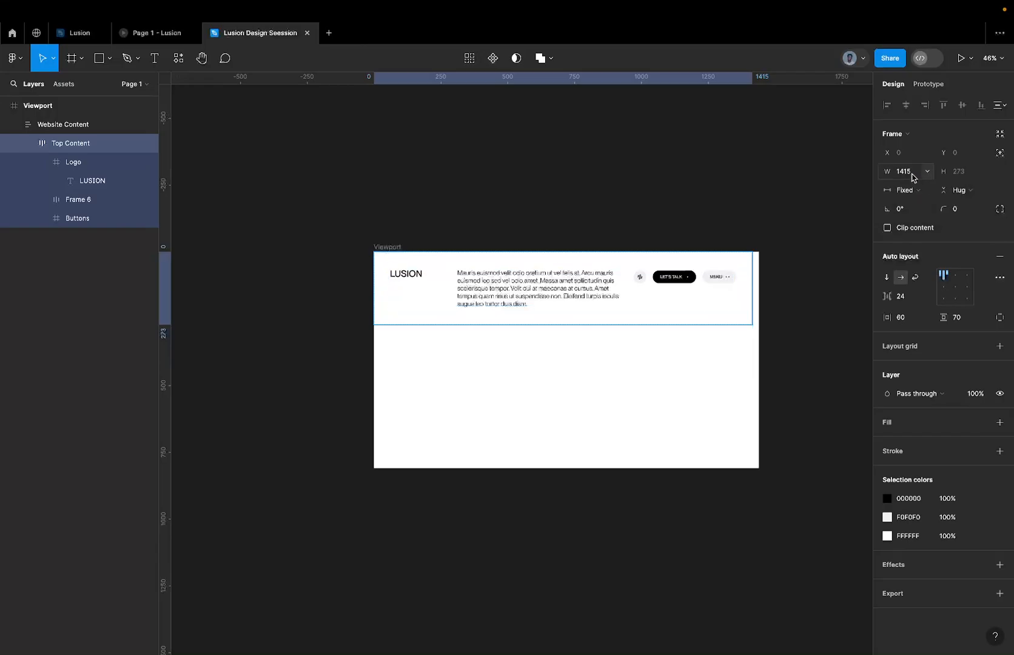
left_click(913, 193)
left_click(916, 220)
Set the Website Content frame's width to 1440.
left_click(110, 131)
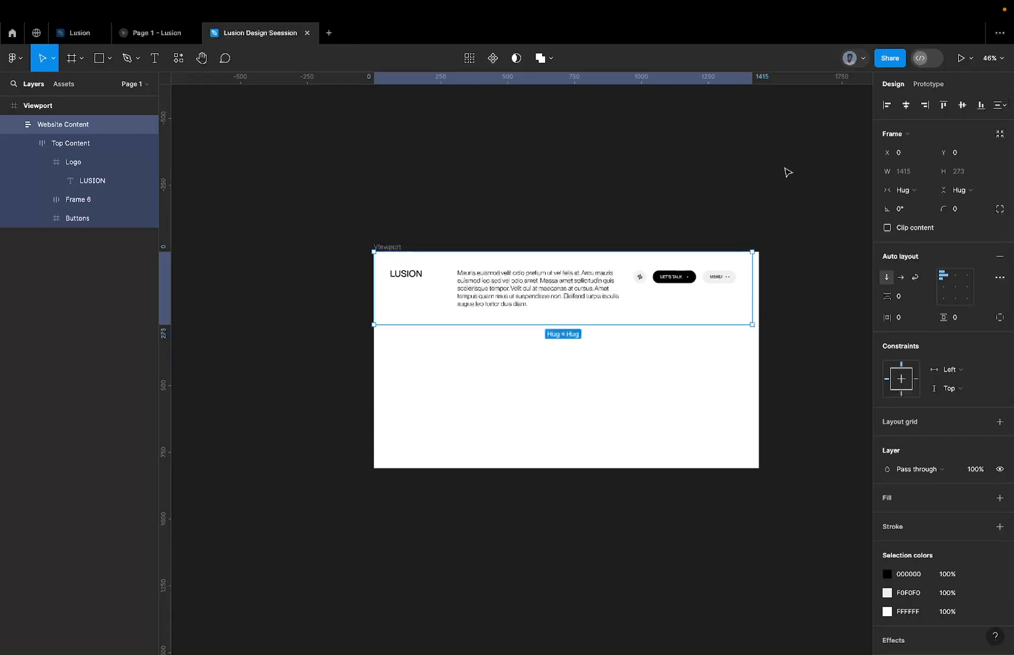
left_click(911, 175)
type("1")
key("Return")
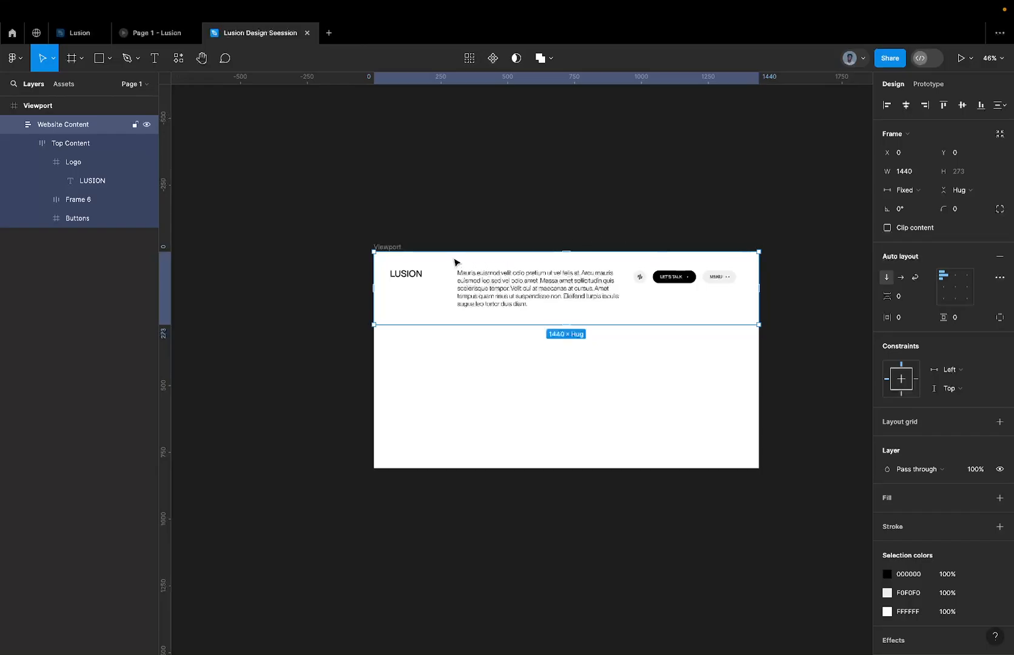
Duplicate the Top Content frame inside Website Content.
left_click(394, 248)
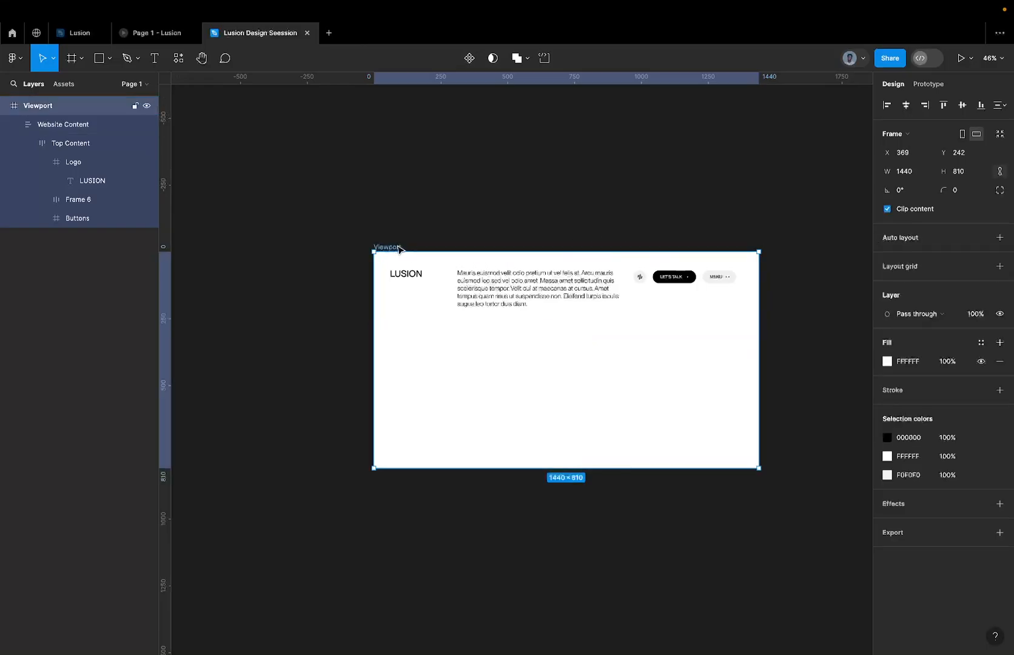
left_click(458, 298)
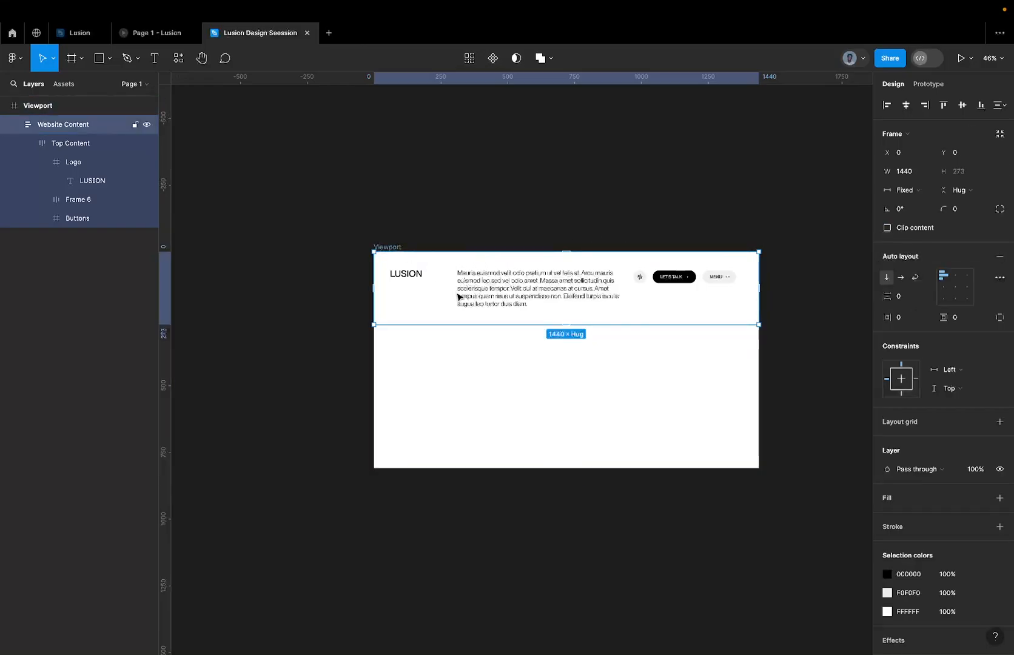
double_click(499, 300)
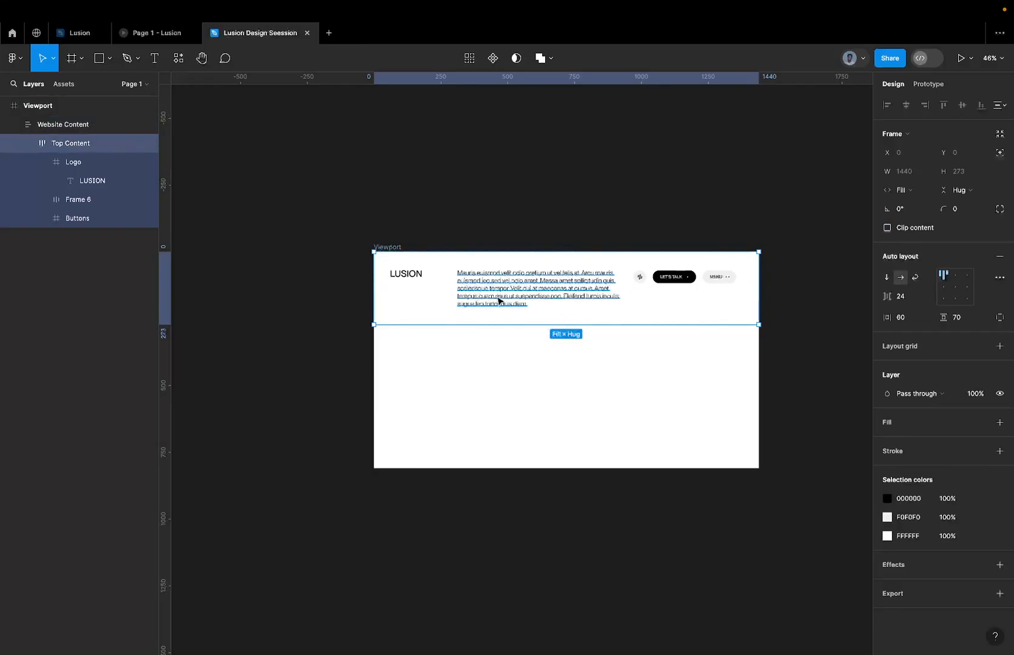
key("ctrl+d")
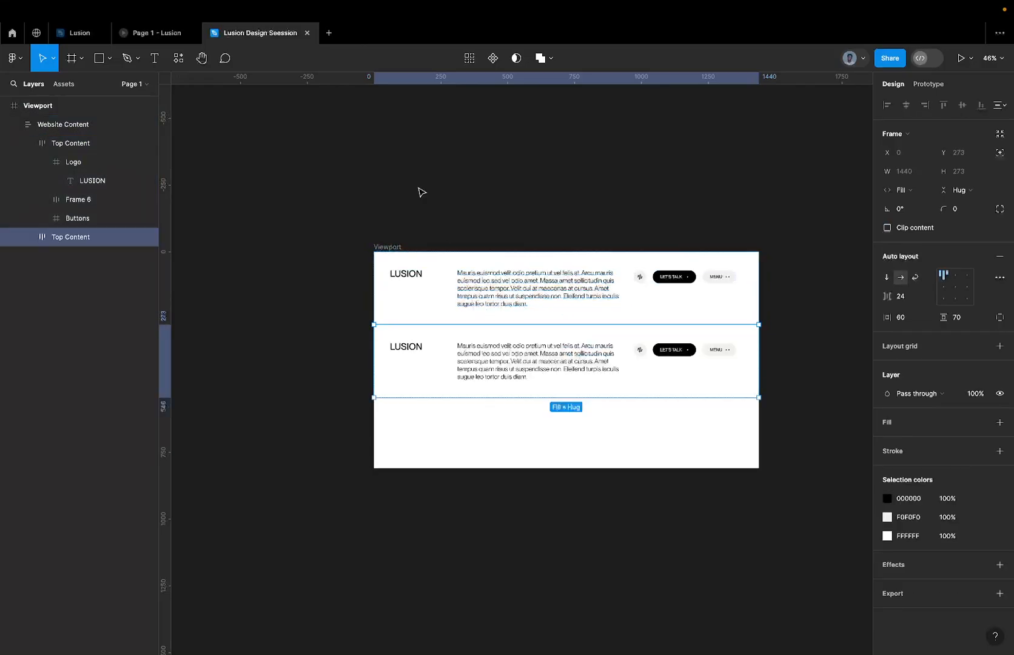
Copy the living-room image section from the Lusion file and replace the duplicated Top Content with it in Lusion Design Seession.
left_click(80, 34)
left_click(447, 390)
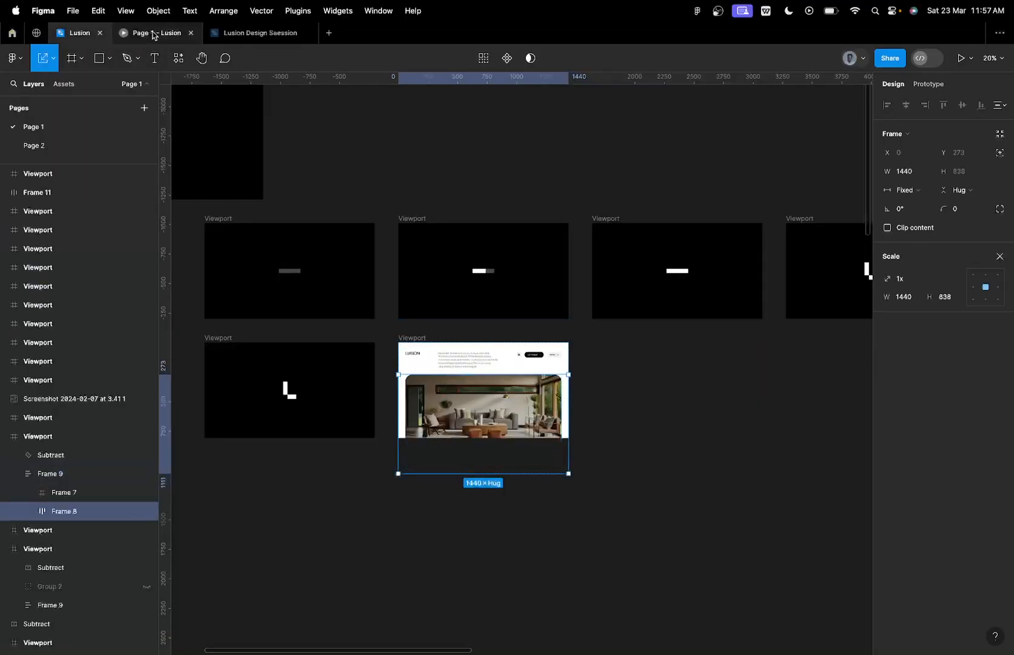
left_click(238, 40)
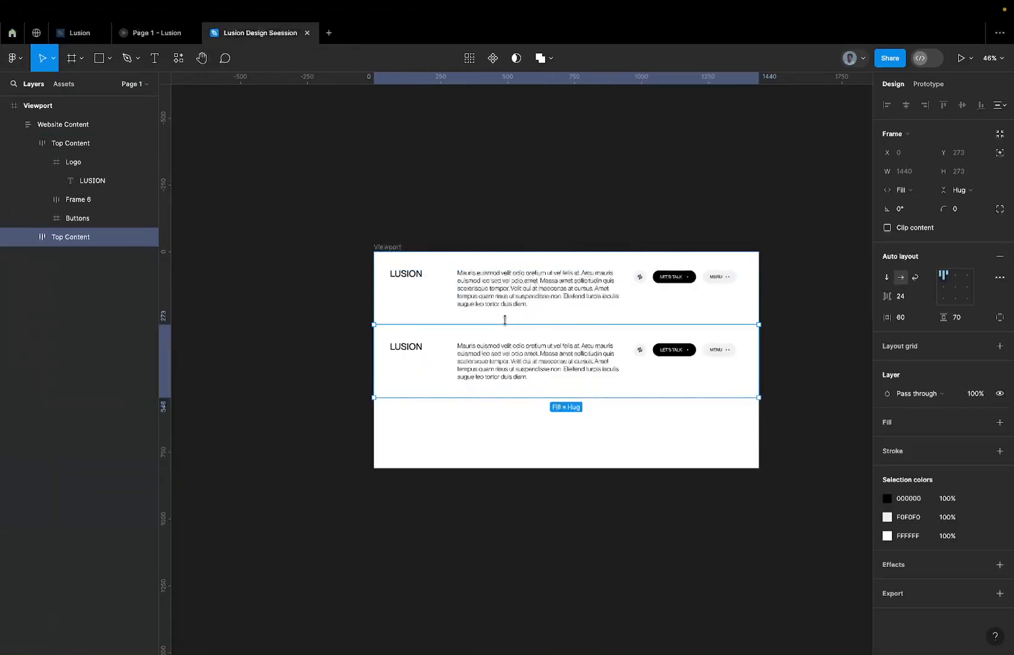
right_click(492, 352)
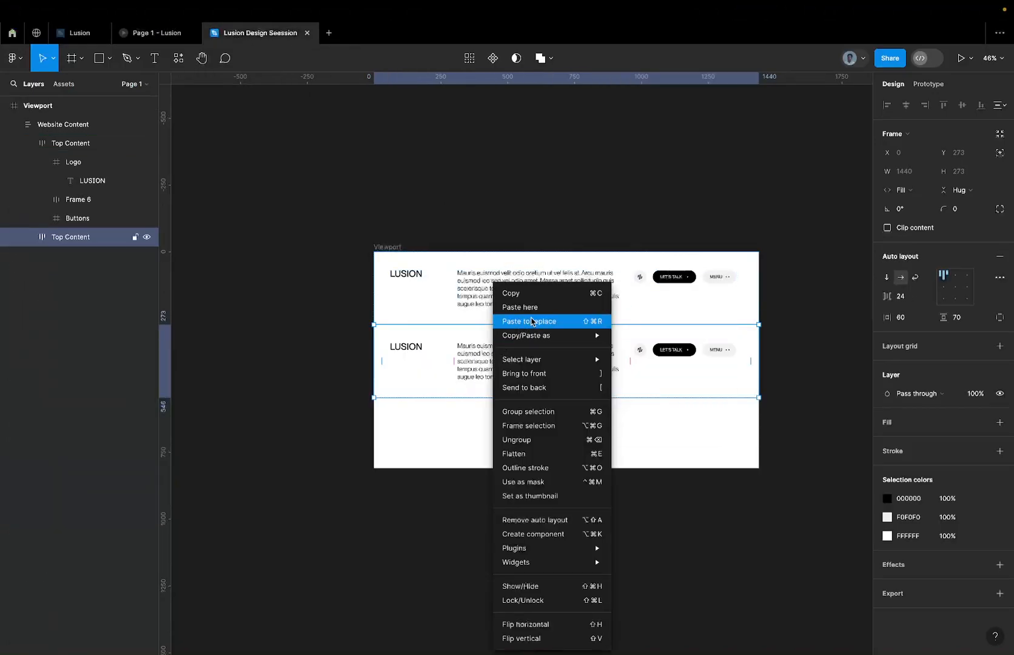
left_click(531, 321)
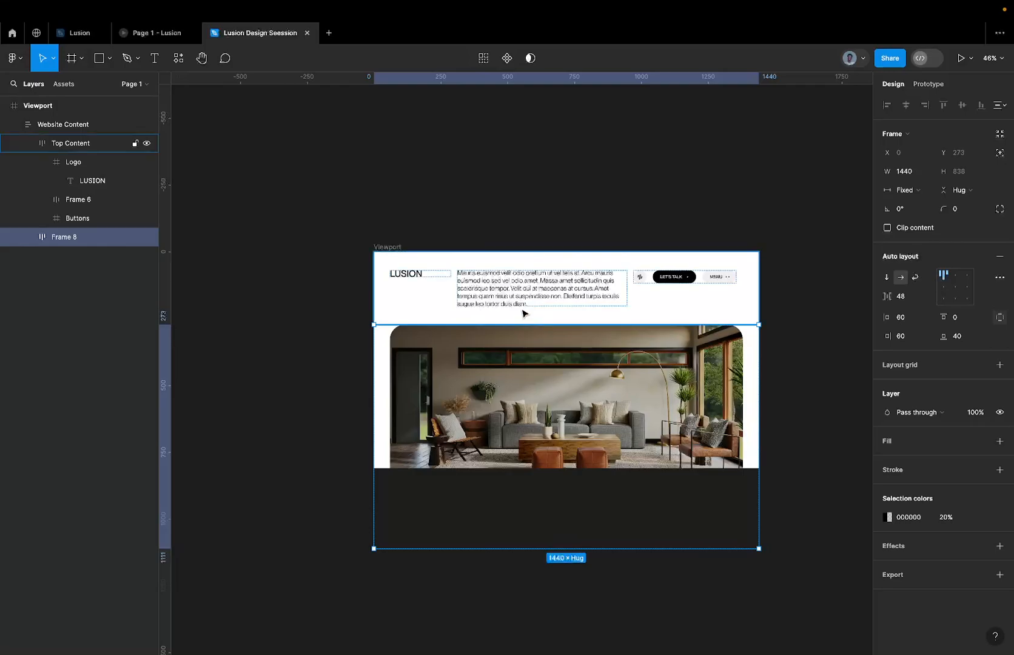
Rename Frame 8, the image section below Top Content, as Bottom Content.
left_click(524, 313)
key("shift+Return")
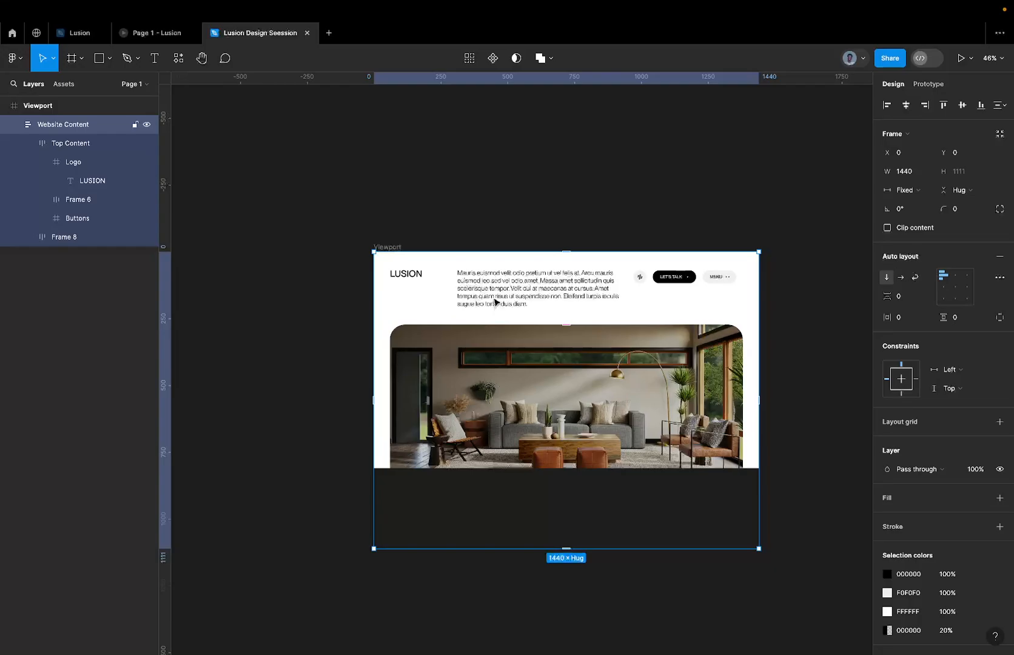
left_click(497, 302)
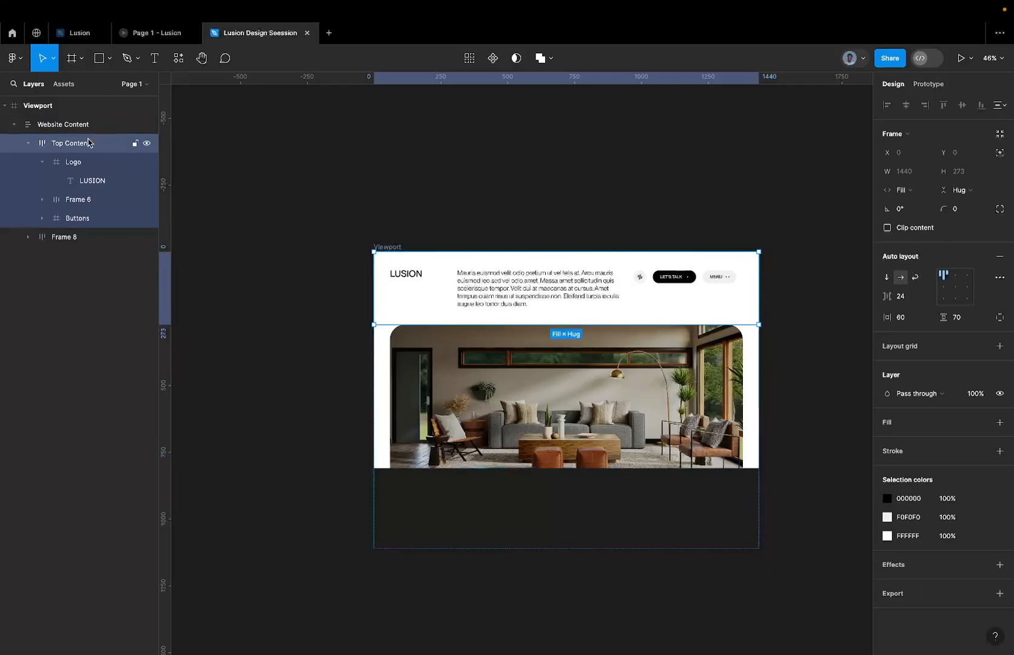
double_click(75, 143)
left_click(56, 146)
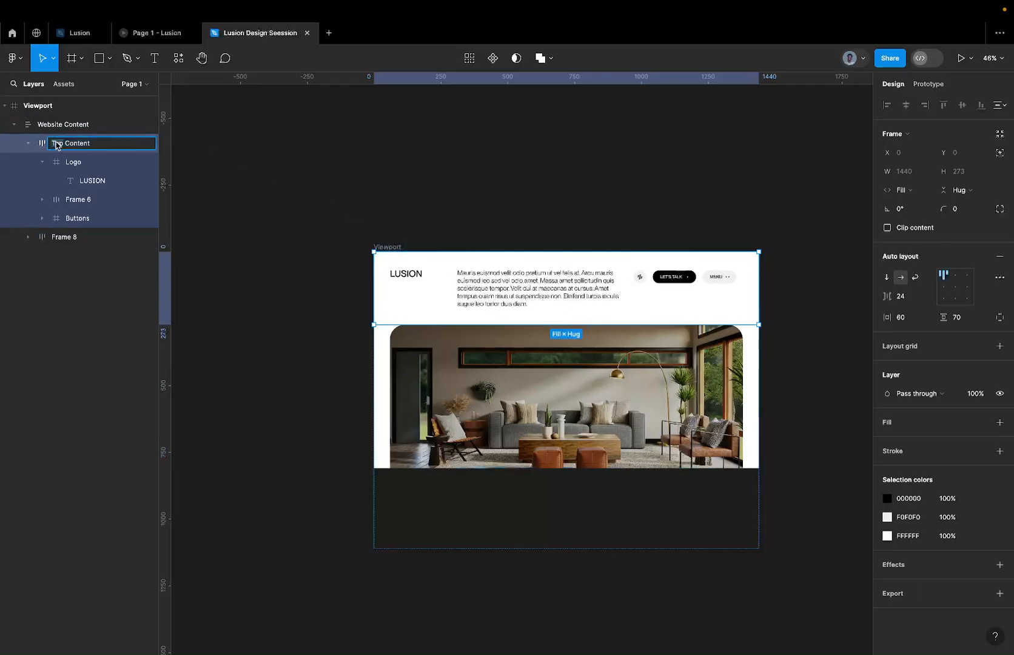
double_click(82, 243)
type("Bottom Con")
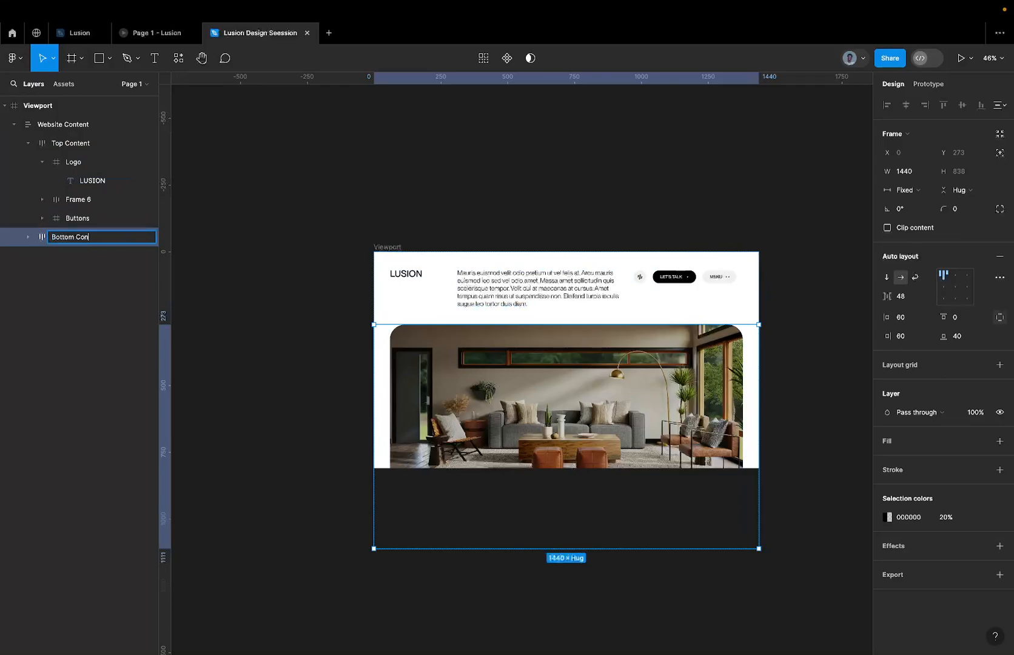
key("Return")
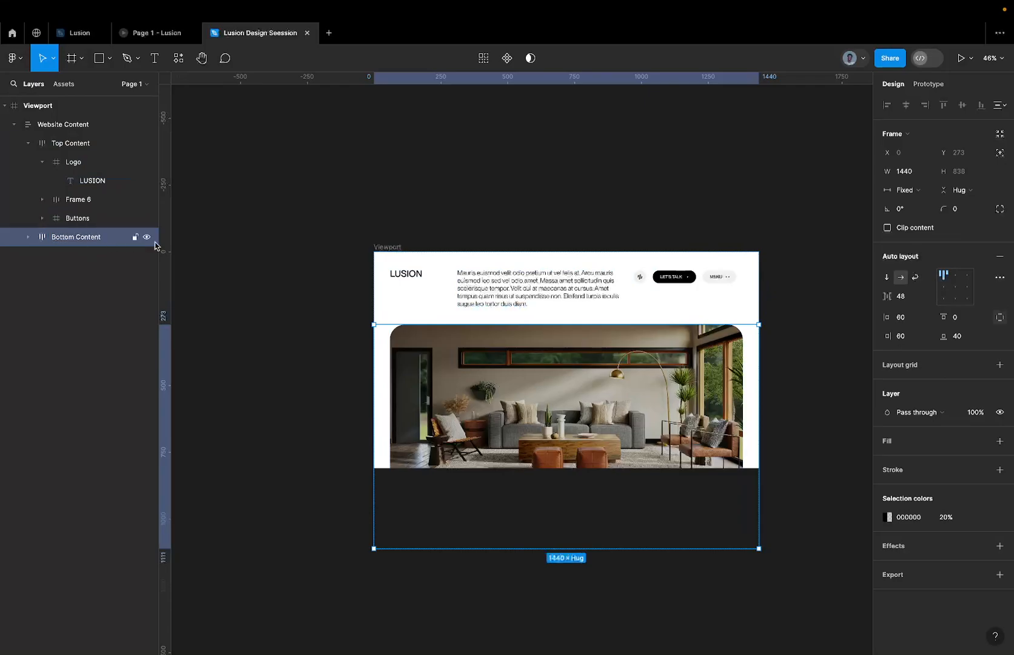
Rename the frame nested inside Bottom Content as Image Frame.
key("Return")
double_click(73, 256)
type("Image frame")
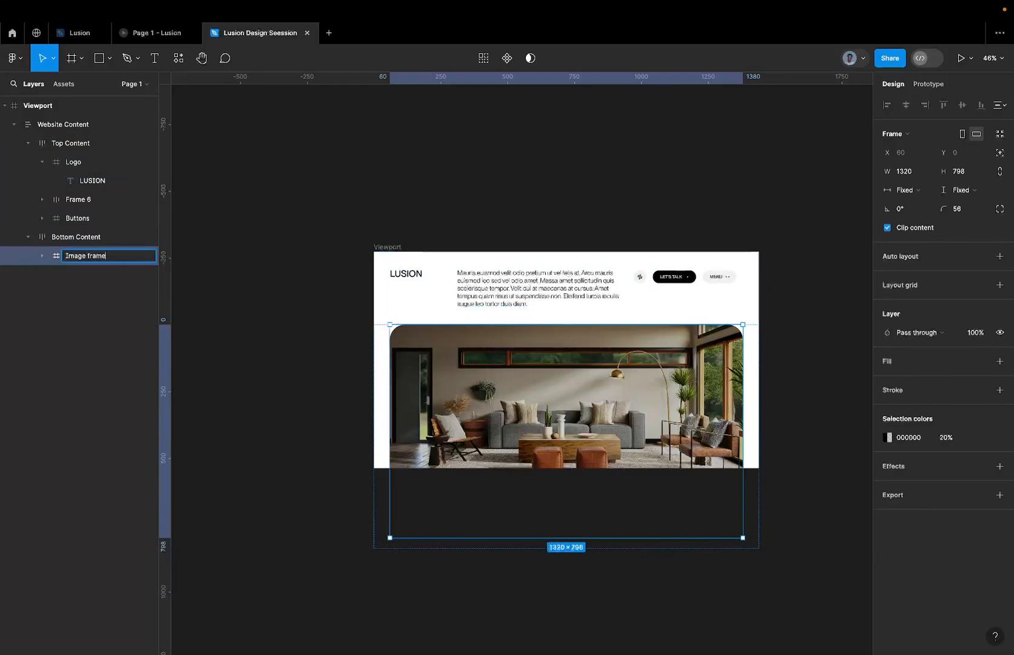
key("BackSpace")
key("Return")
key("Return")
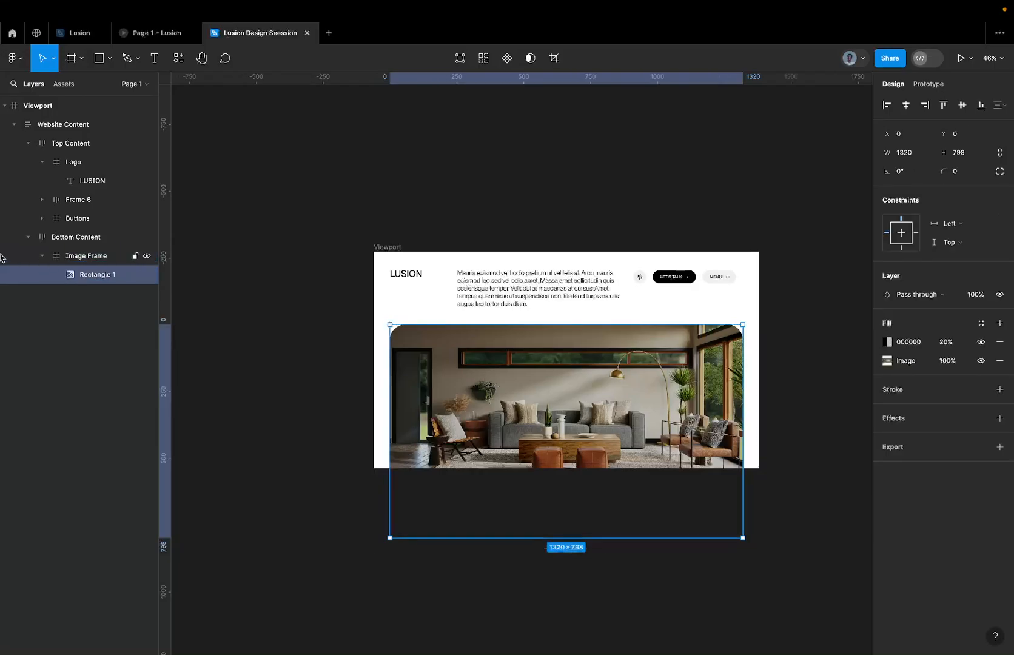
Rename Rectangle 1 inside Image Frame as Real Image.
double_click(93, 278)
type("Image")
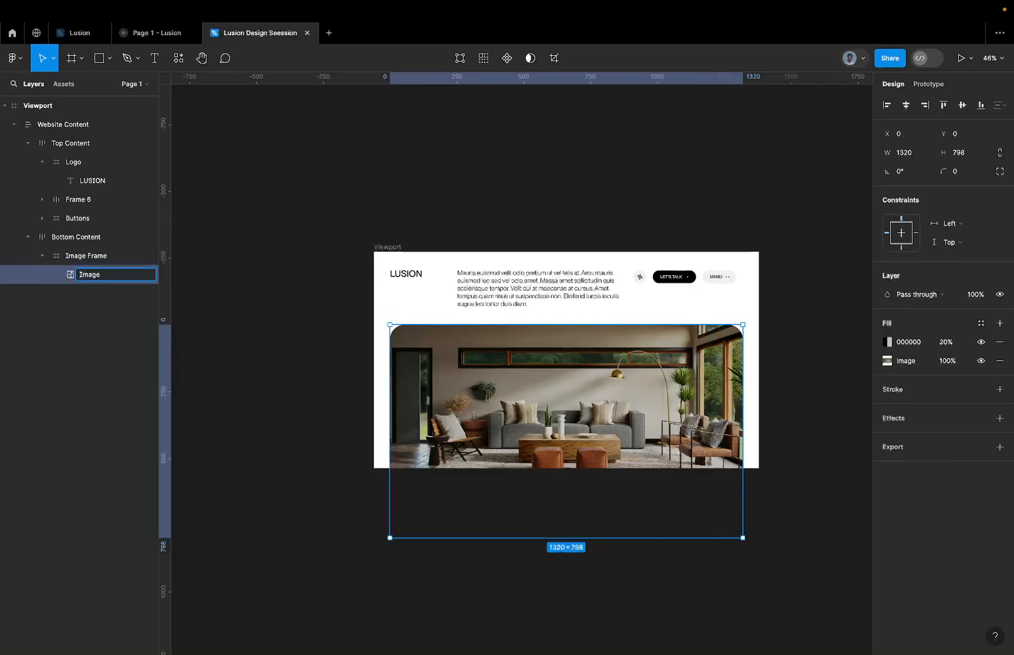
type("Hero")
key("BackSpace")
key("BackSpace")
key("BackSpace")
key("BackSpace")
type("Real")
key("Return")
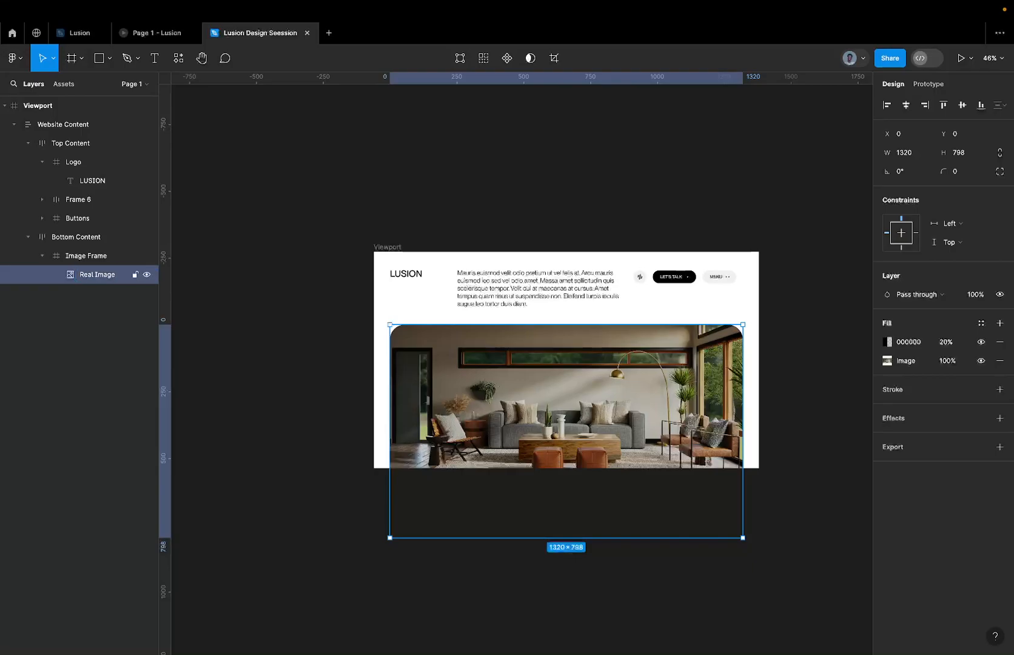
left_click(107, 256)
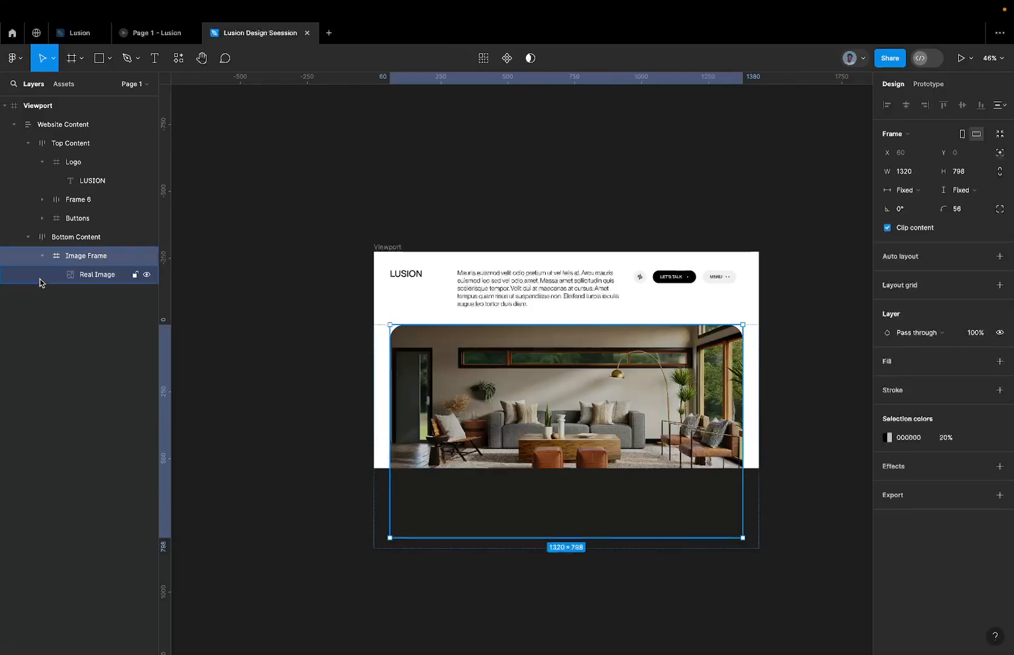
left_click(67, 280)
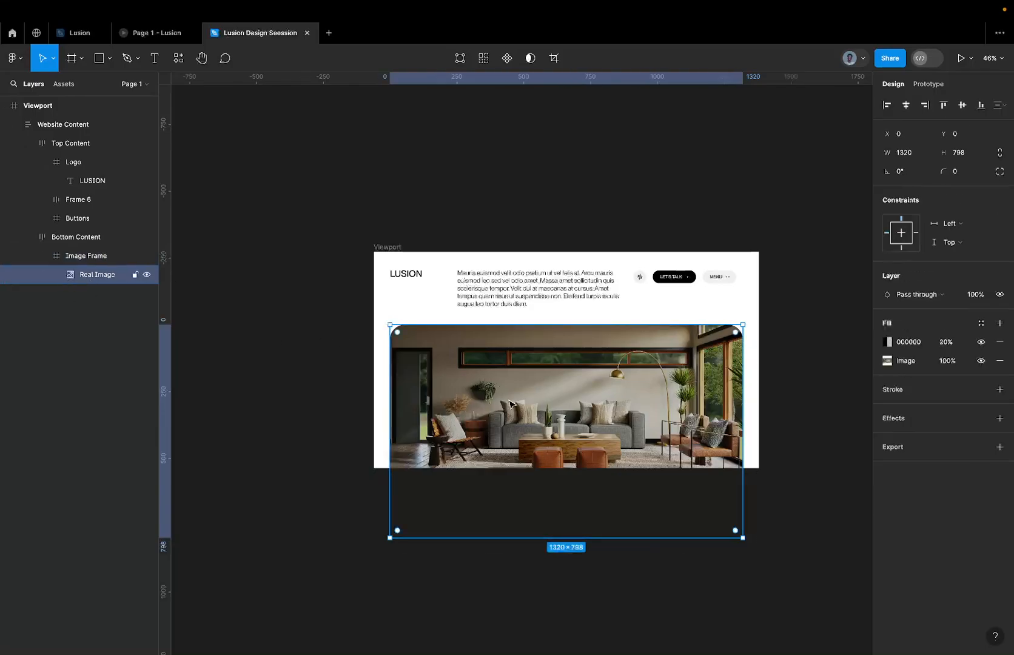
left_click(94, 256)
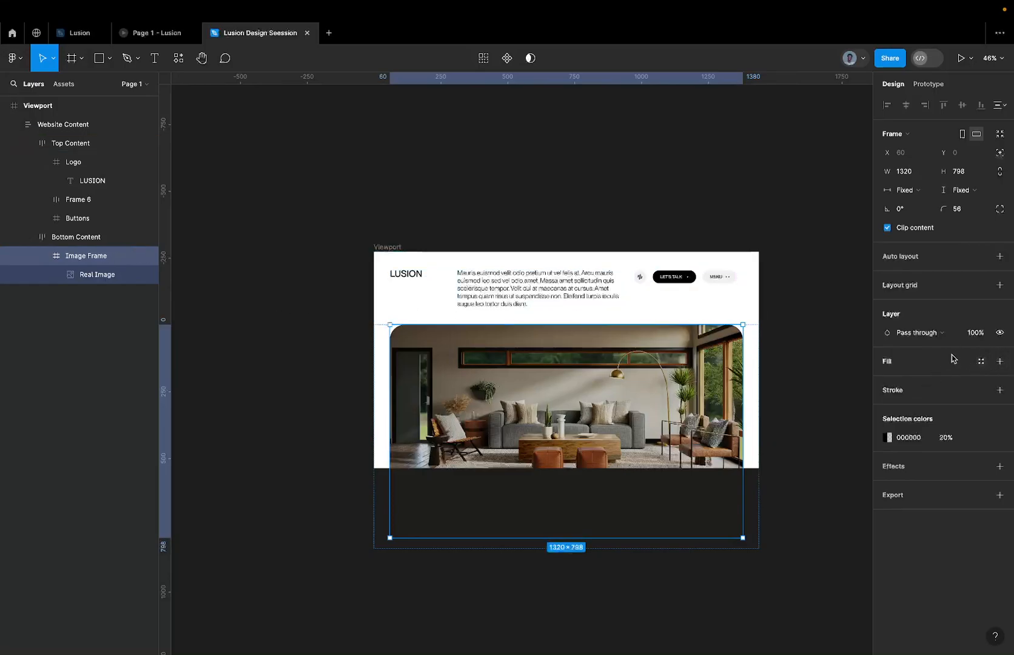
left_click(97, 274)
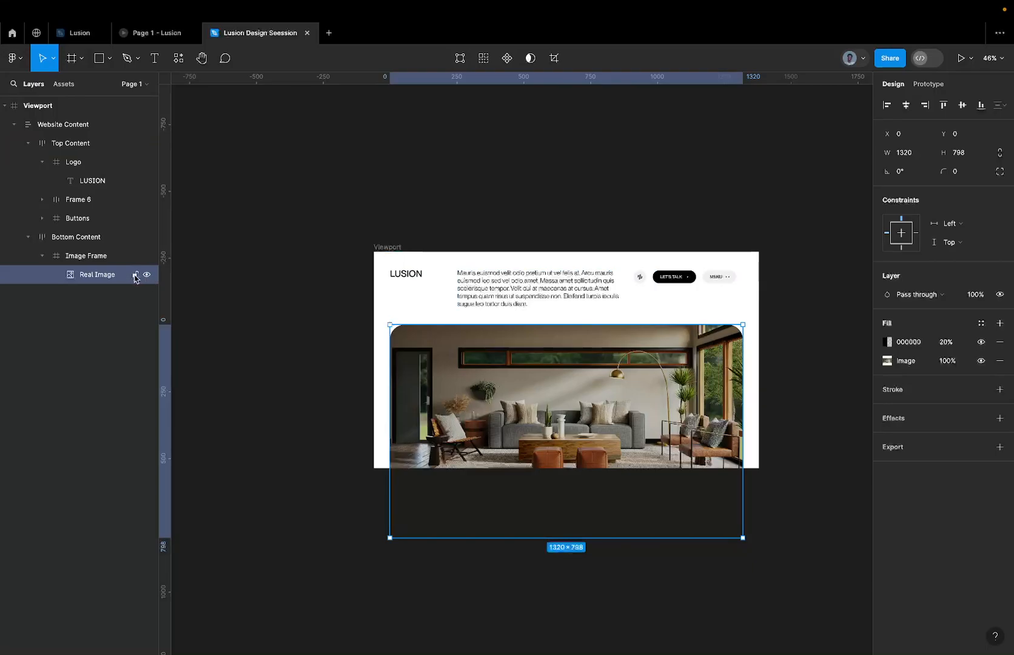
left_click(115, 257)
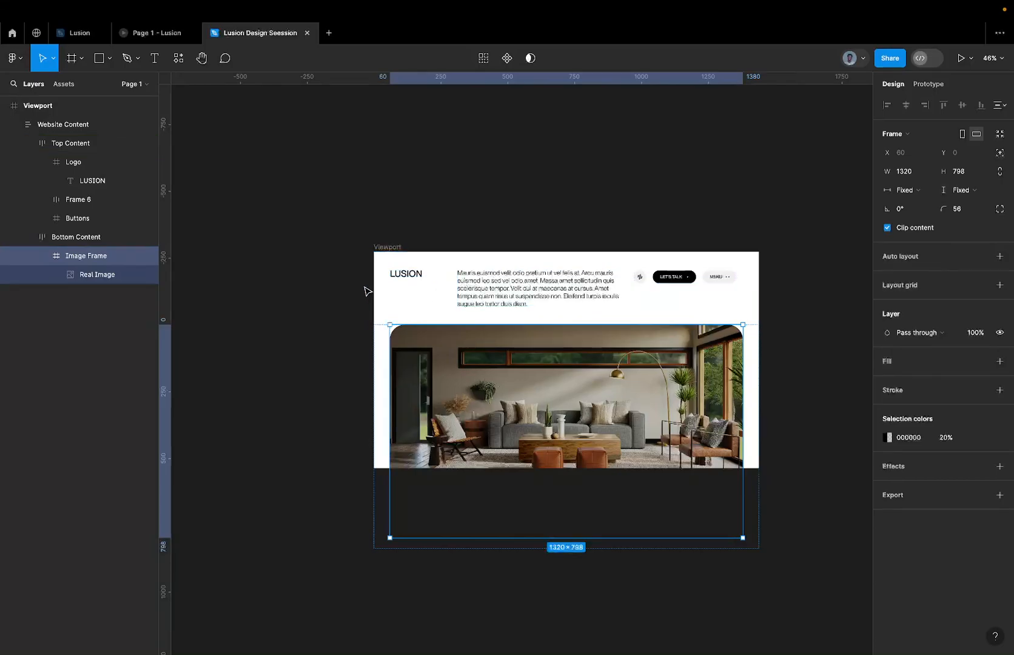
left_click(460, 298)
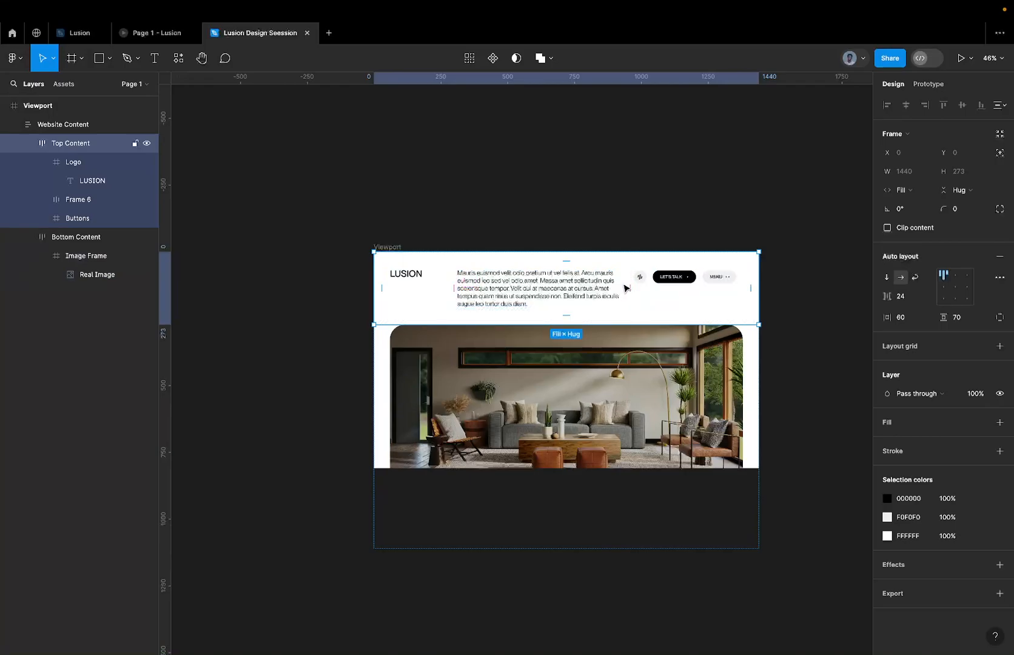
left_click(646, 285)
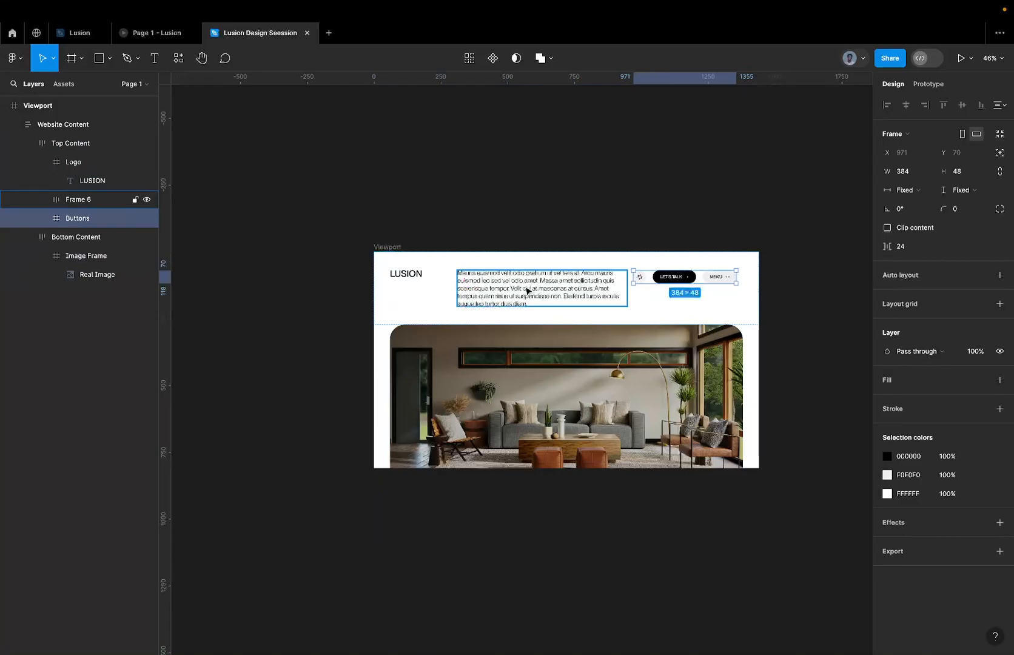
left_click(417, 269)
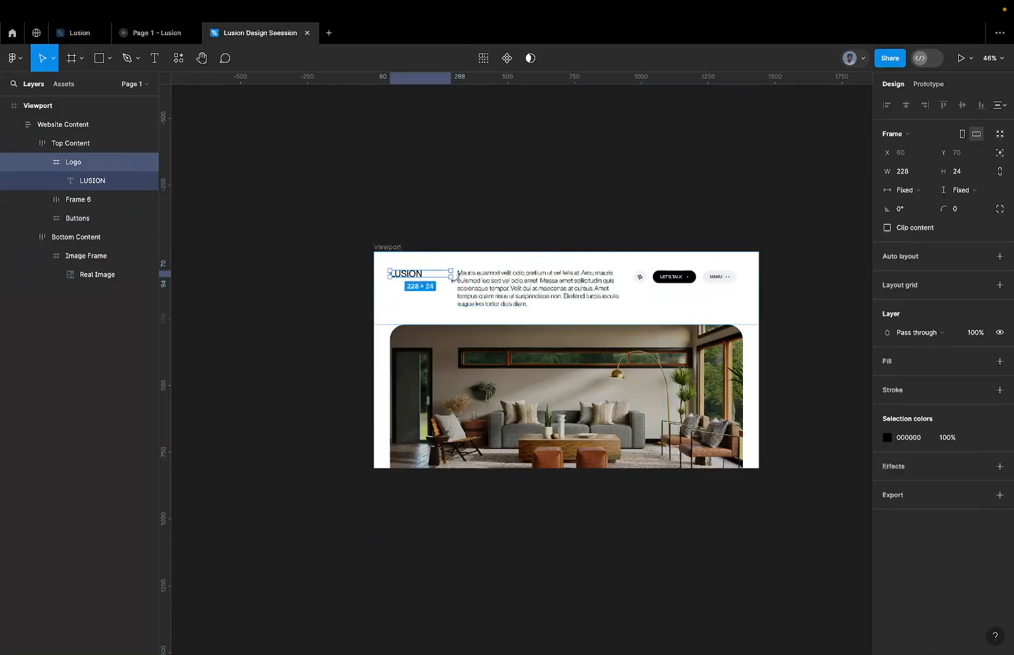
key("ctrl+a")
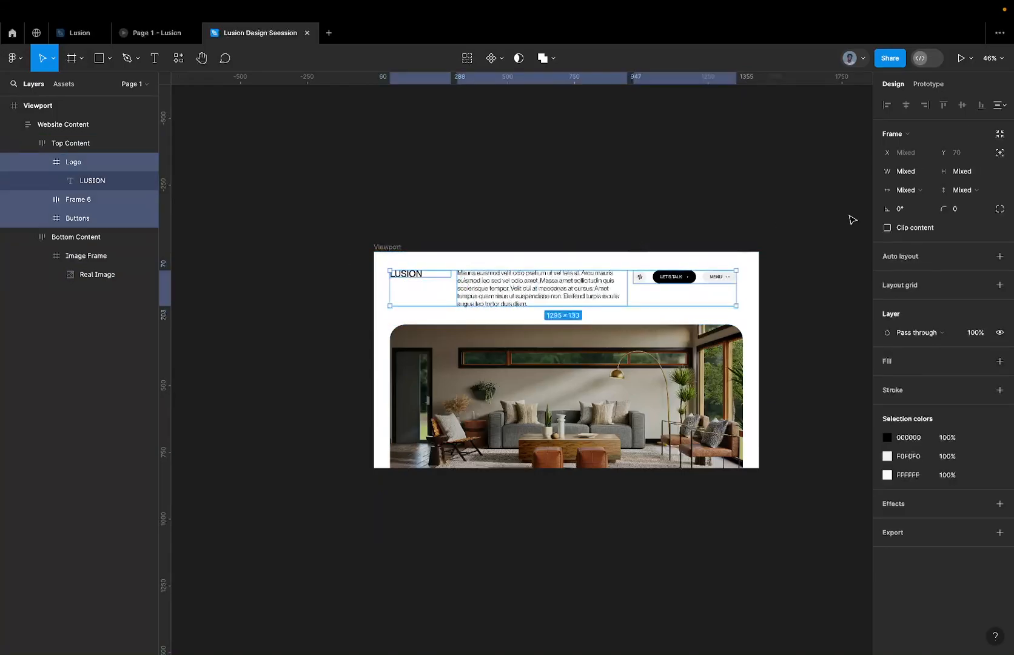
left_click(897, 192)
left_click(928, 242)
Set the horizontal resizing of Frame 6, the paragraph frame in Top Content, to Fill container.
left_click(600, 291)
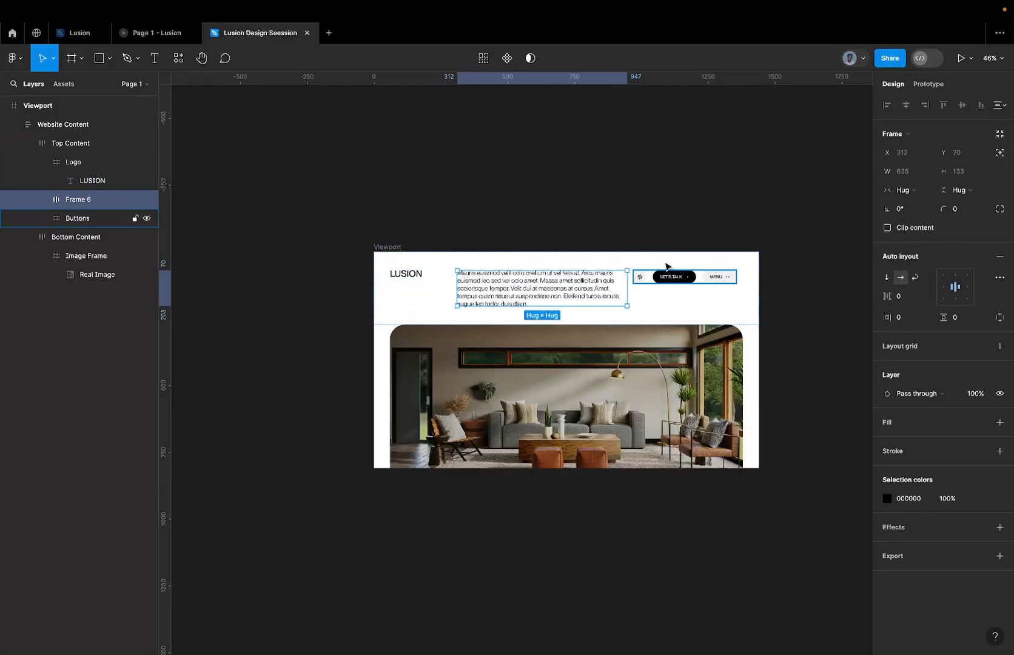
left_click(914, 190)
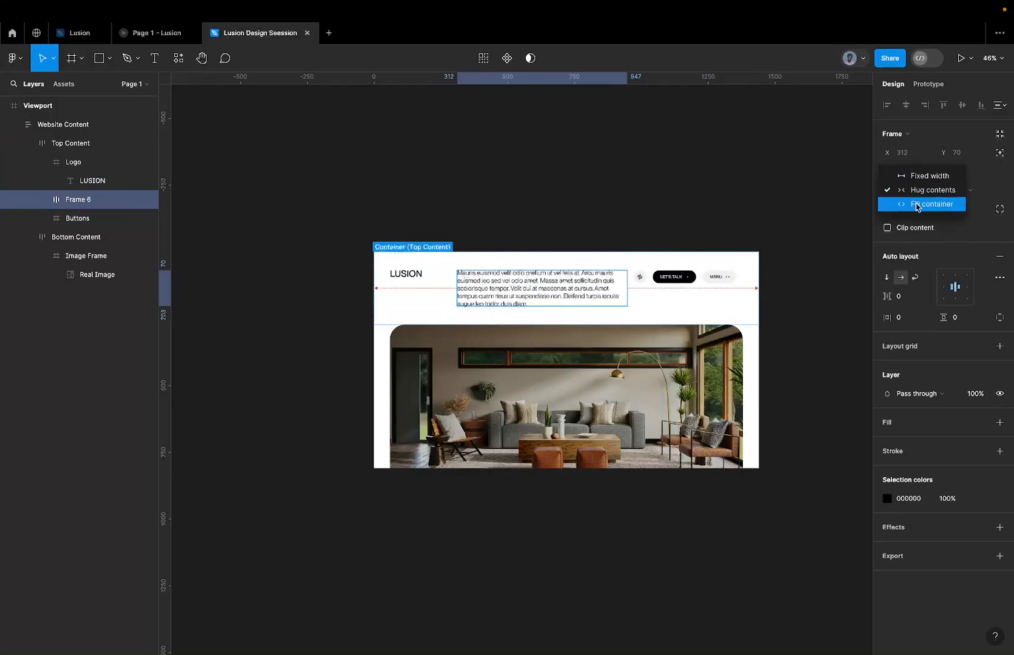
left_click(917, 205)
left_click(115, 218)
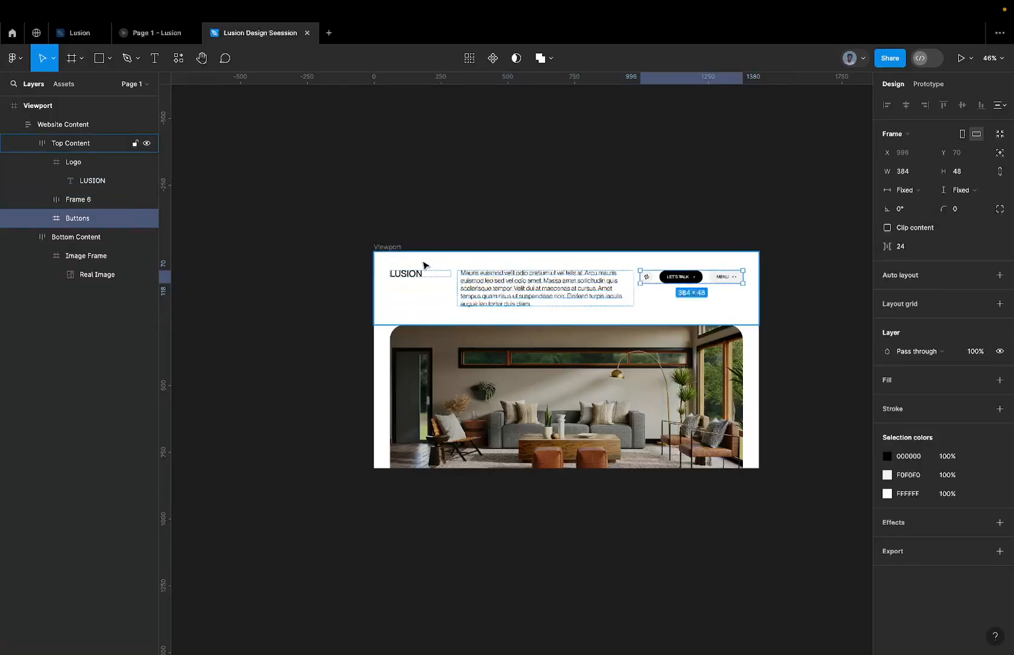
Try setting the Logo frame's width to Fill container, and undo that change.
double_click(416, 273)
left_click(446, 278)
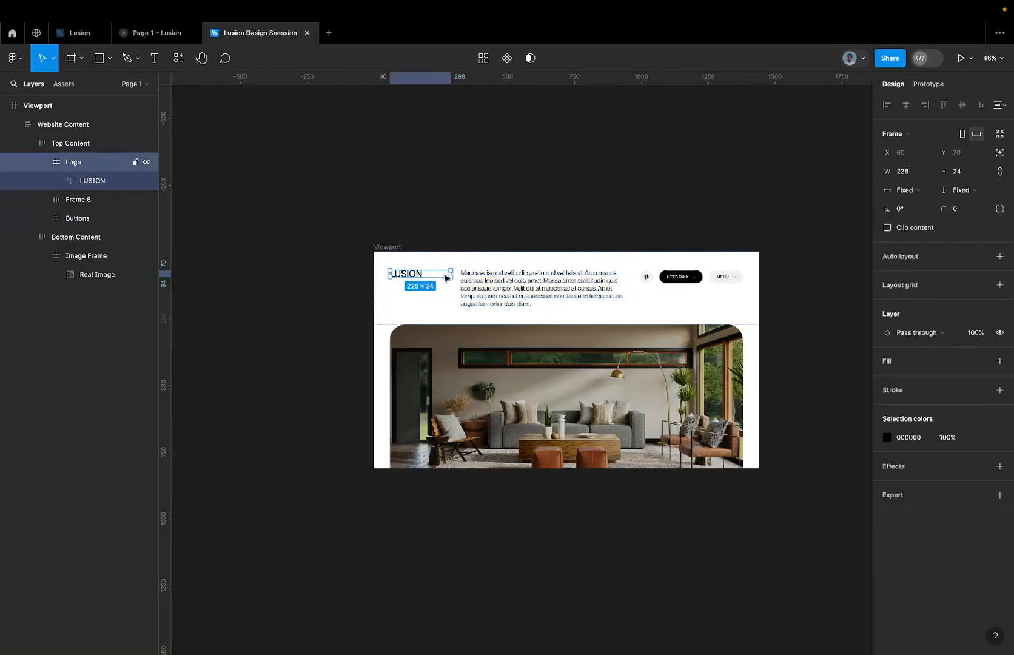
left_click(905, 190)
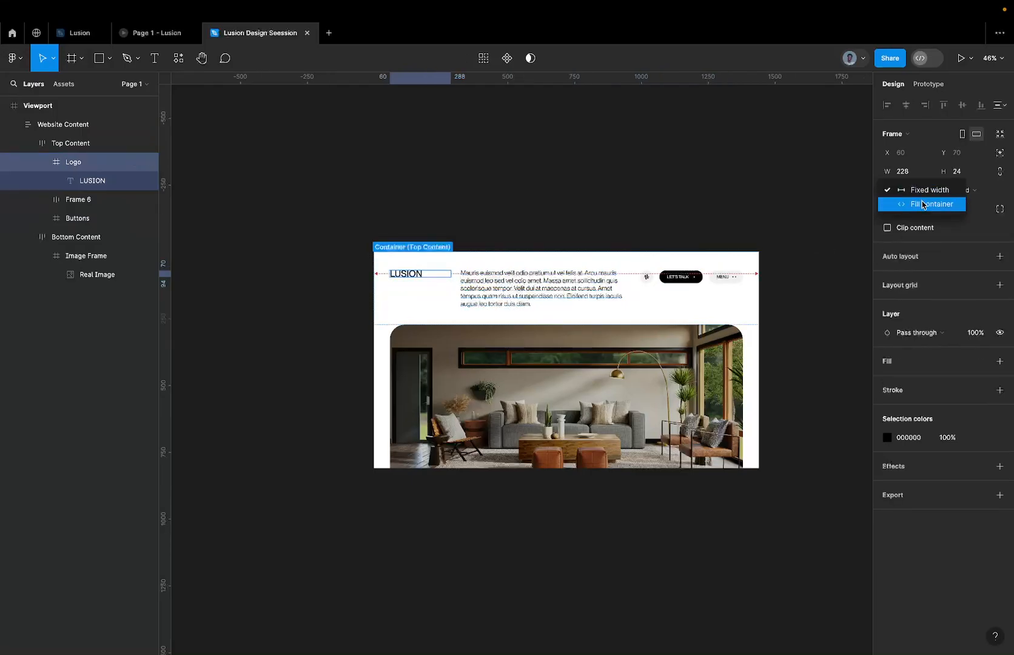
left_click(923, 205)
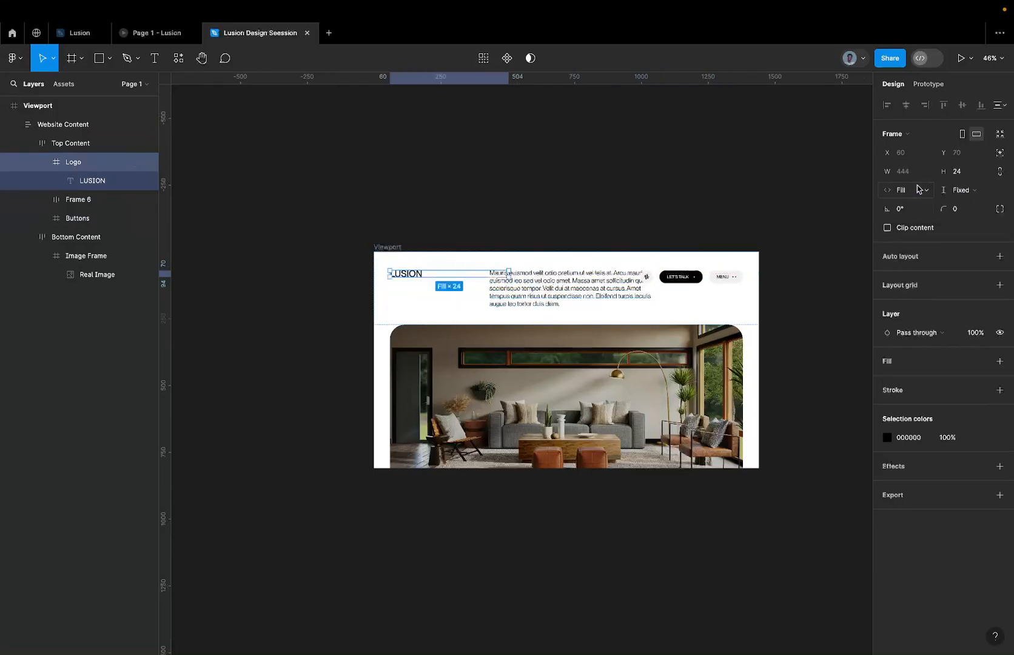
key("ctrl+z")
left_click(905, 190)
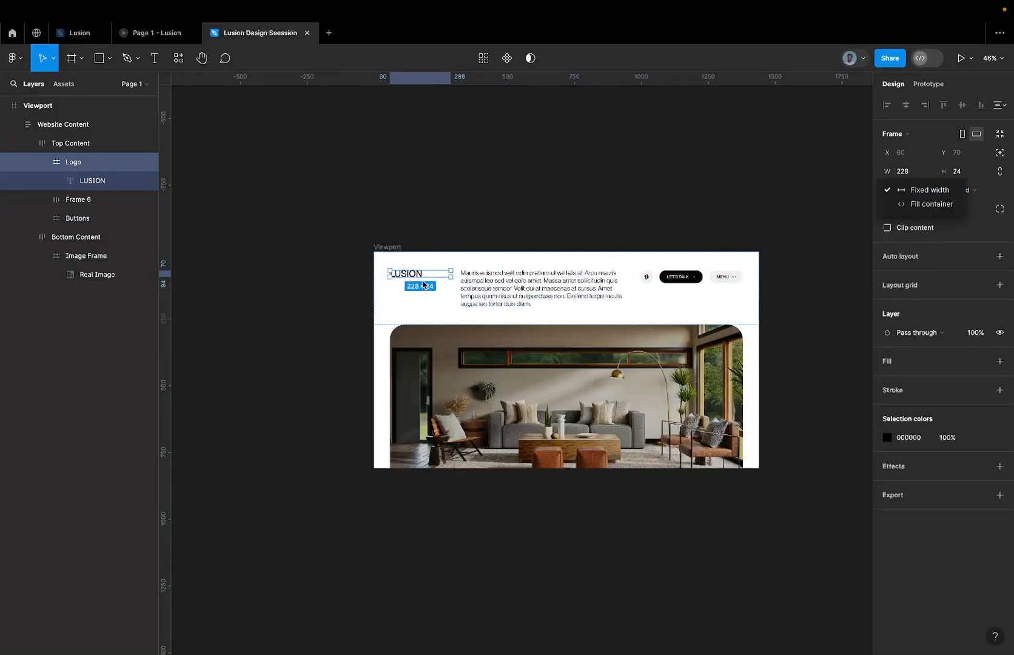
left_click(478, 282)
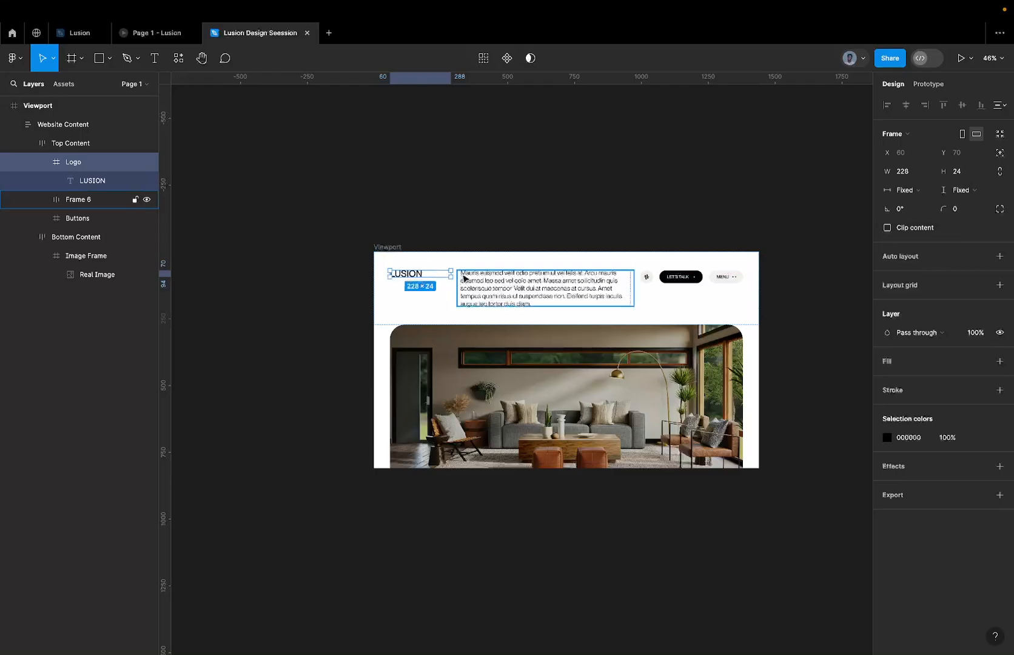
Narrow the Logo frame to 122 px wide so that it fits closely around the LUSION text.
scroll(416, 265, "up", 5)
left_click_drag(483, 285, 432, 287)
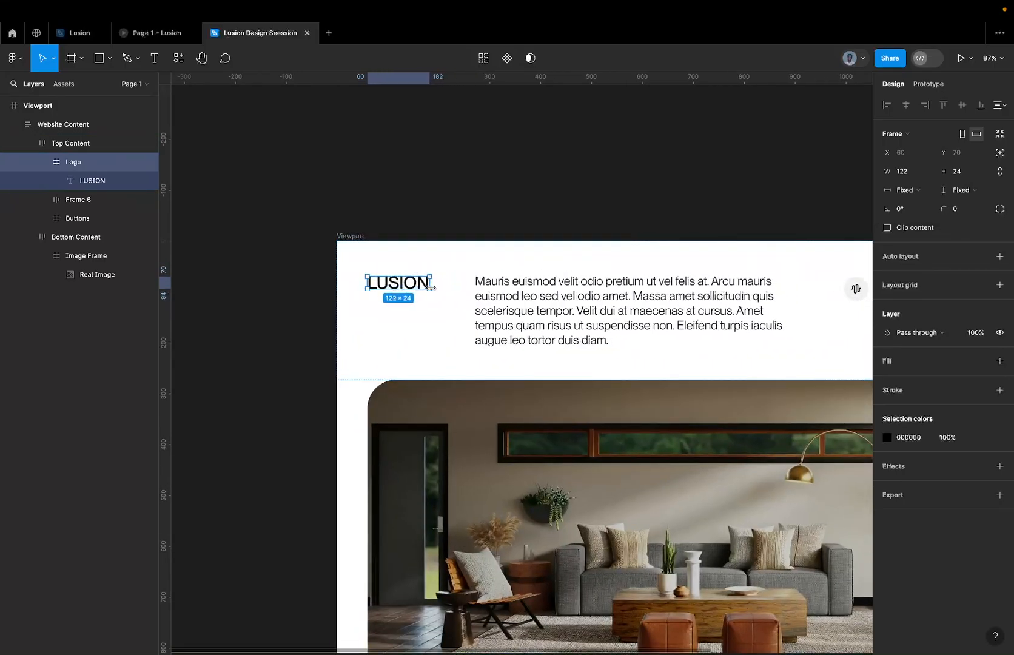
scroll(429, 284, "down", 5)
Set the width of the Mauris euismod paragraph text inside Frame 6 to Fill container.
left_click(476, 288)
scroll(476, 285, "up", 2)
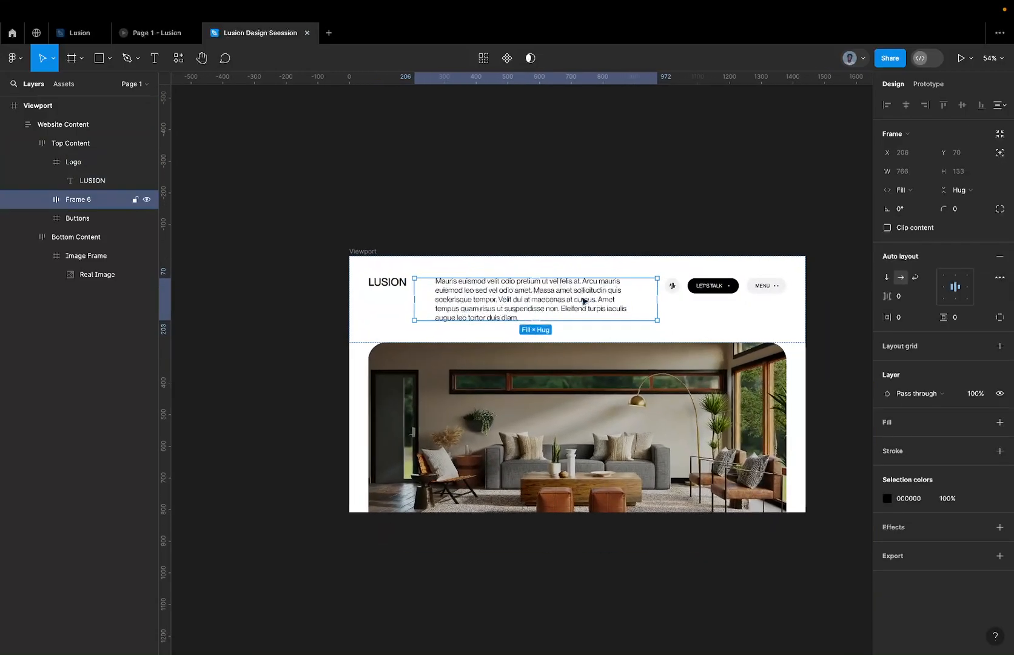
left_click(671, 286)
left_click(611, 294)
double_click(612, 295)
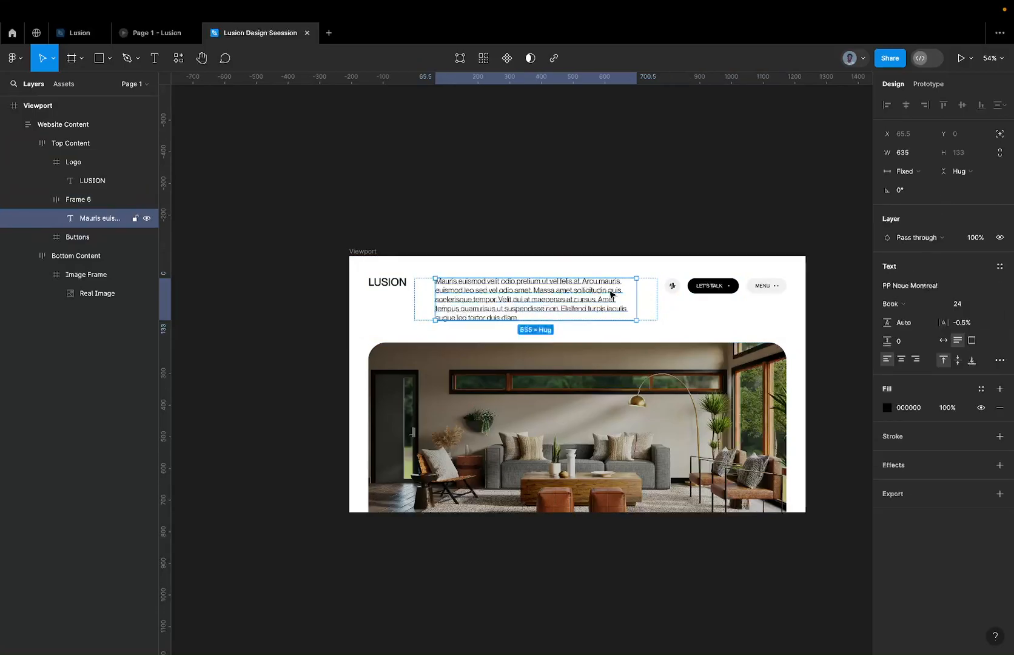
left_click(653, 296)
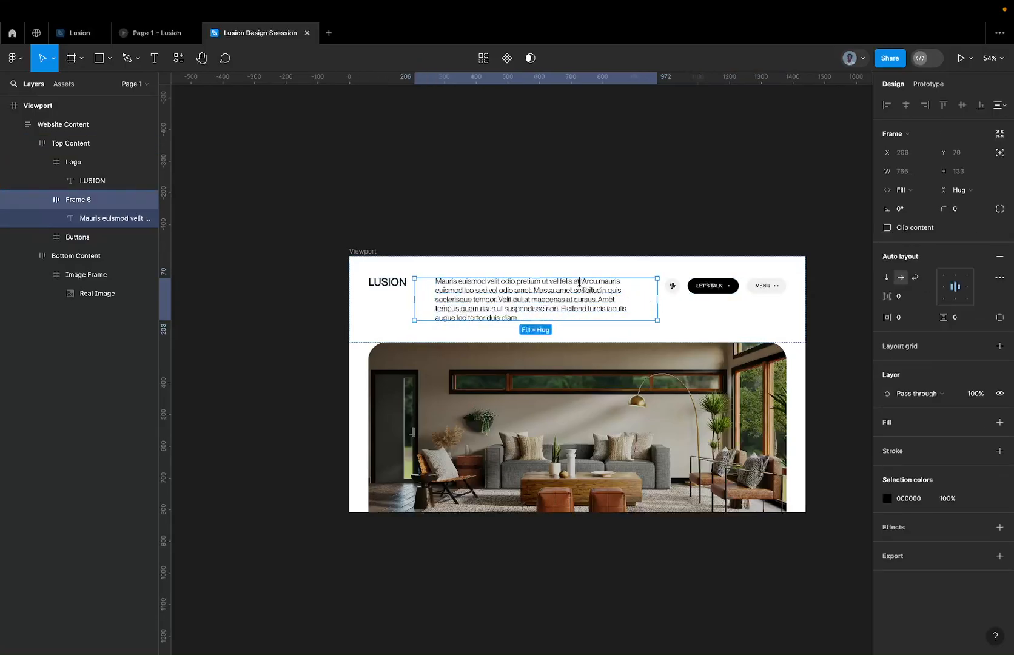
left_click(580, 282)
left_click(910, 171)
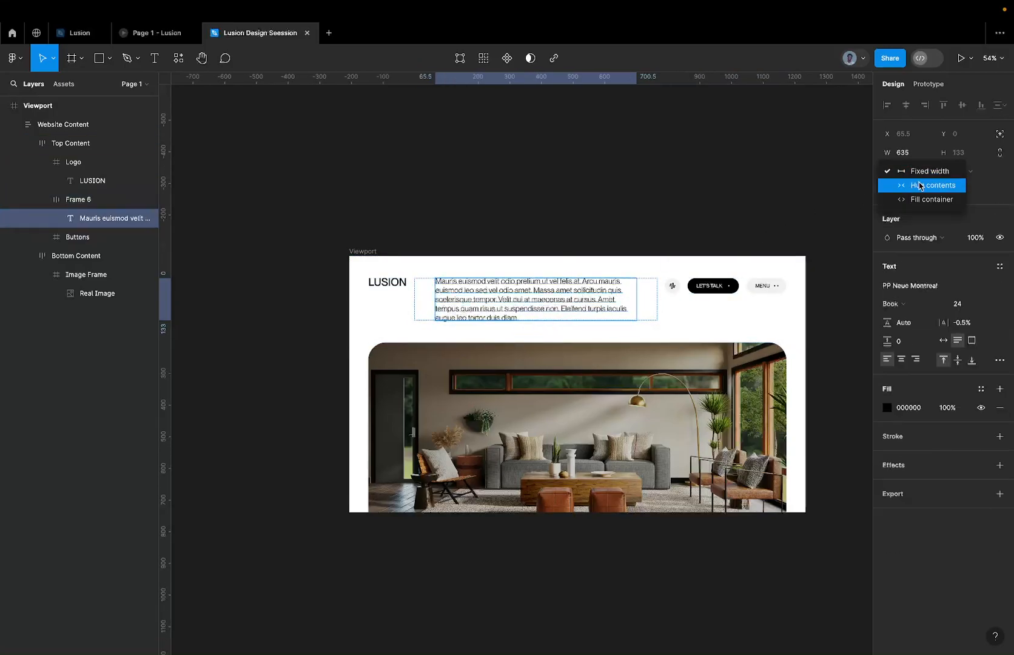
left_click(932, 200)
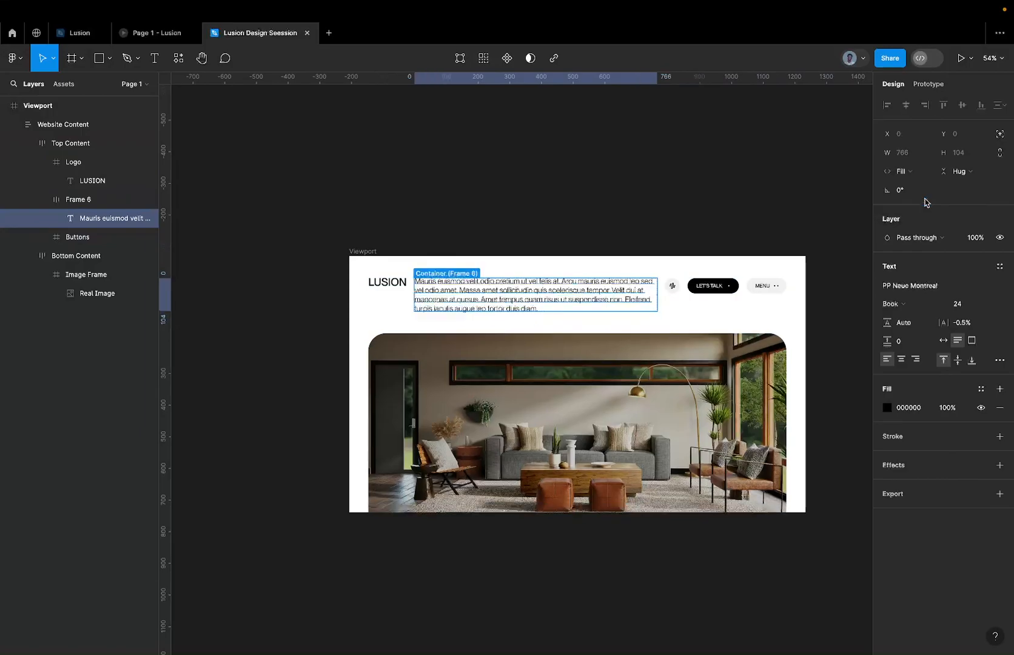
Try horizontal gaps of 40 and 80 between the items of the Top Content frame.
left_click(672, 301)
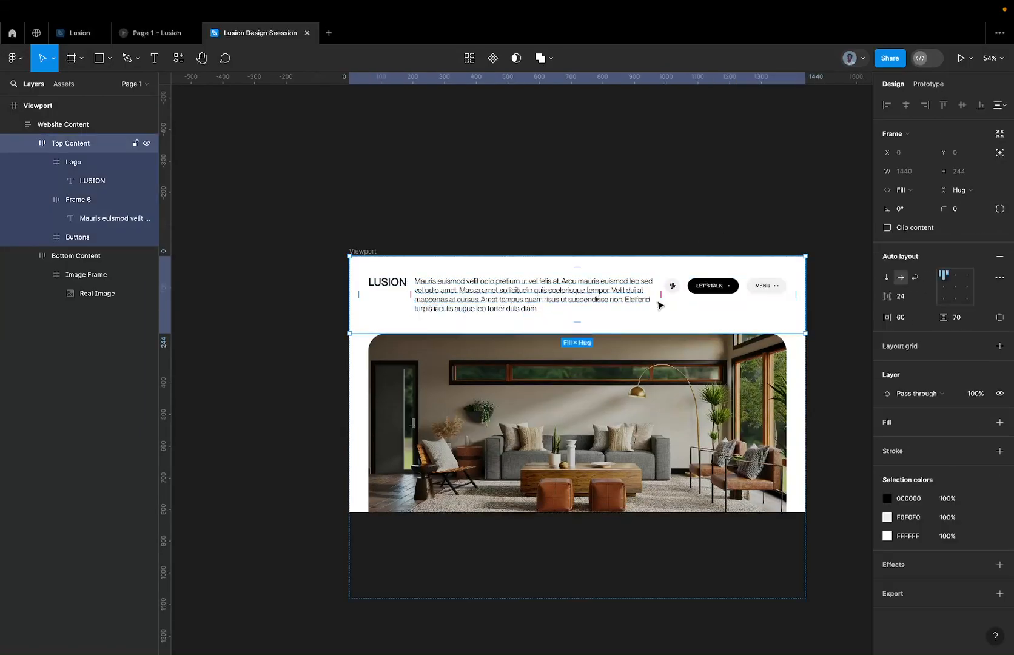
left_click(661, 298)
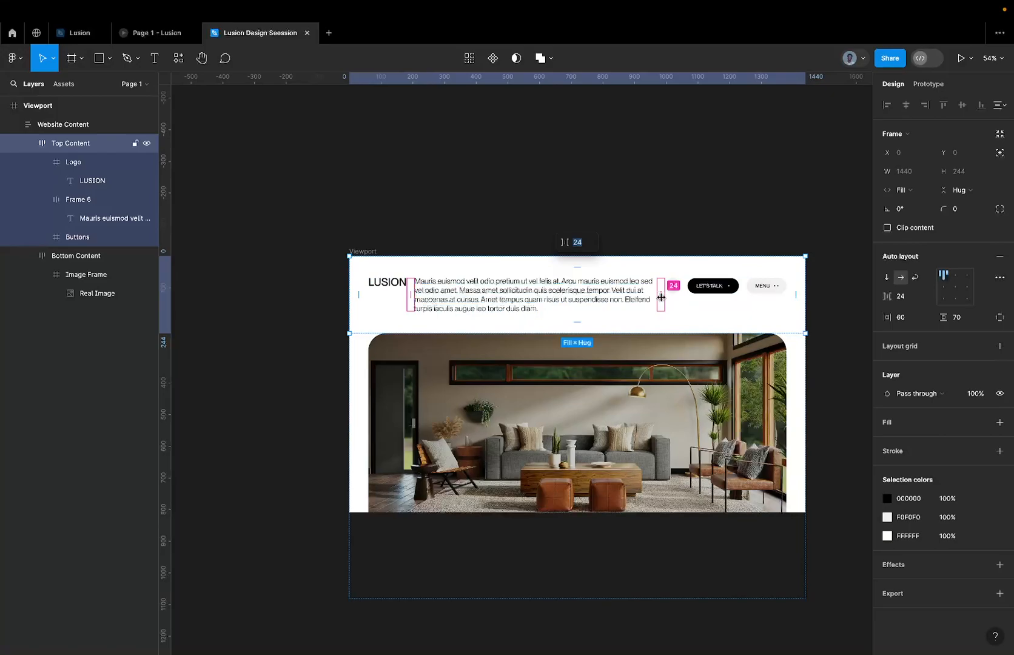
type("40")
key("Return")
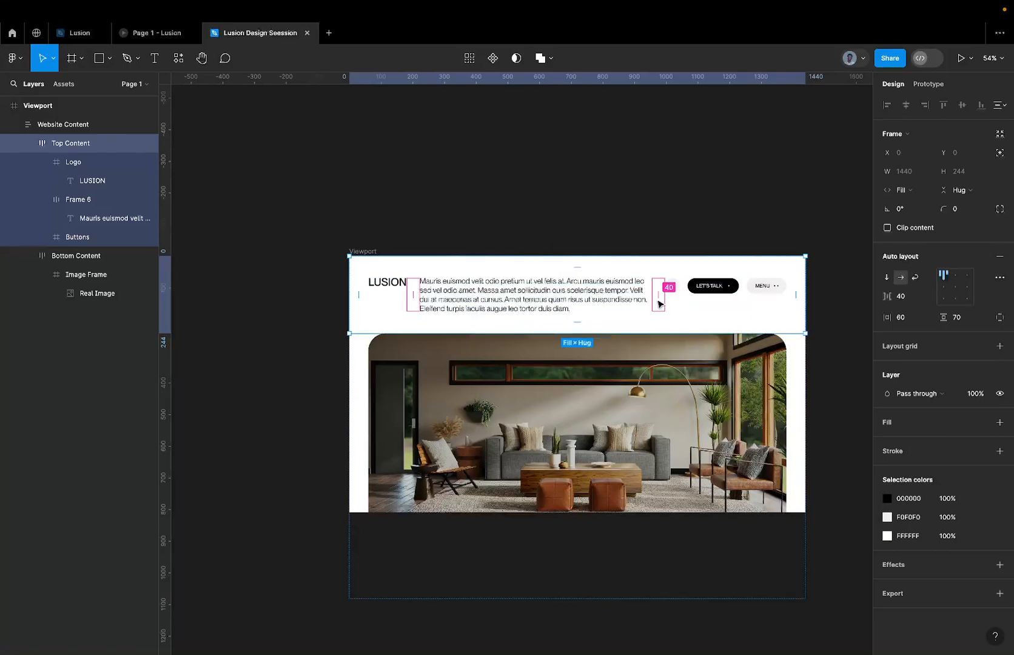
left_click(661, 301)
type("80")
key("Return")
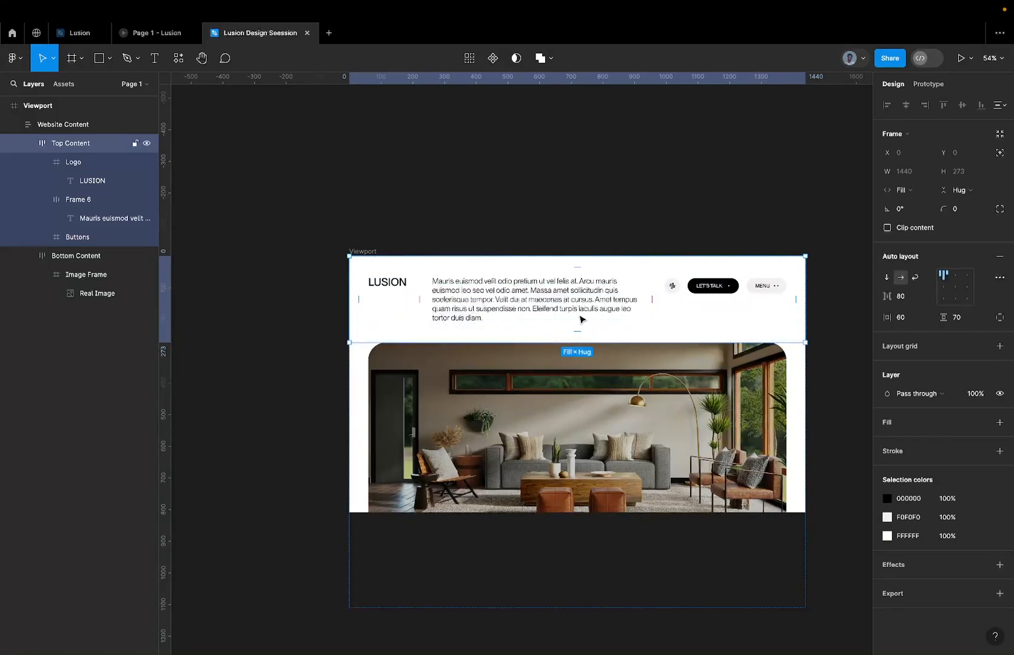
left_click(568, 232)
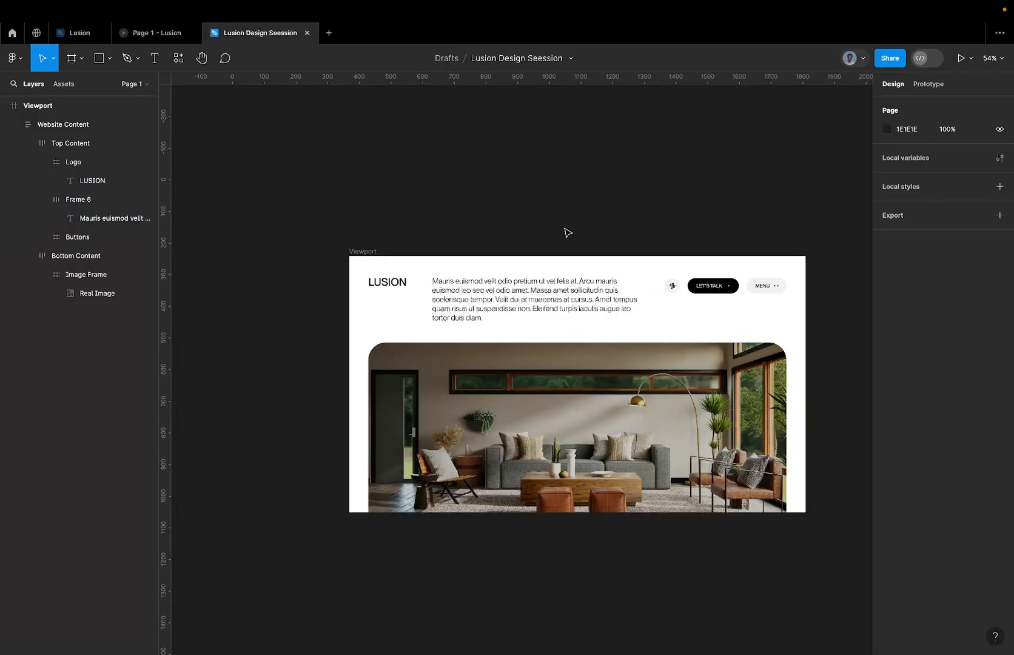
Compare the header with the Lusion reference website and set the gap between Top Content's items to 120.
left_click(459, 282)
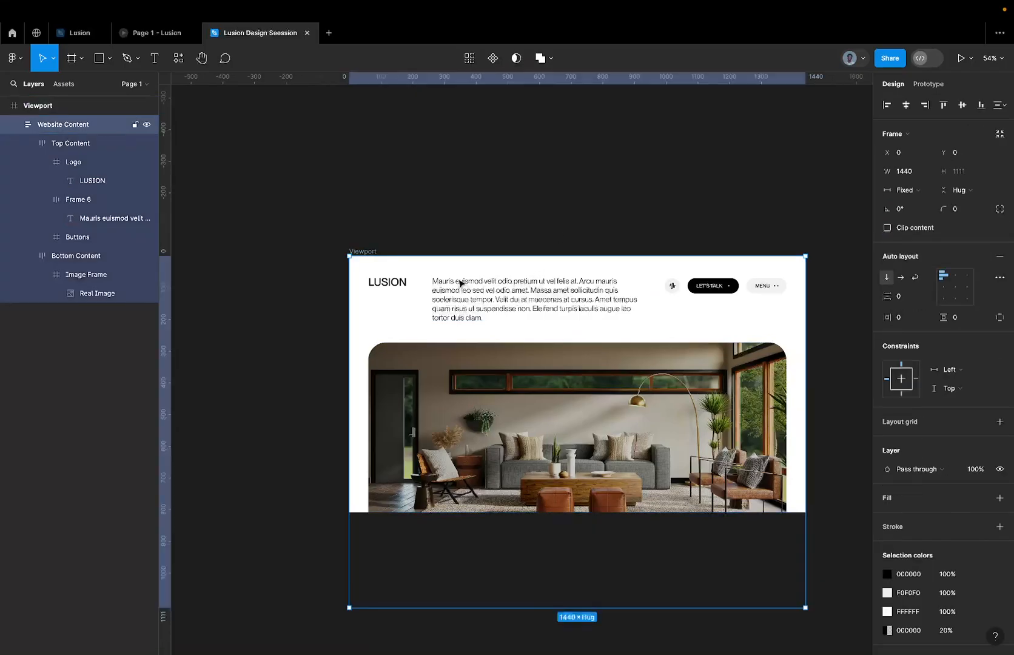
left_click(460, 282)
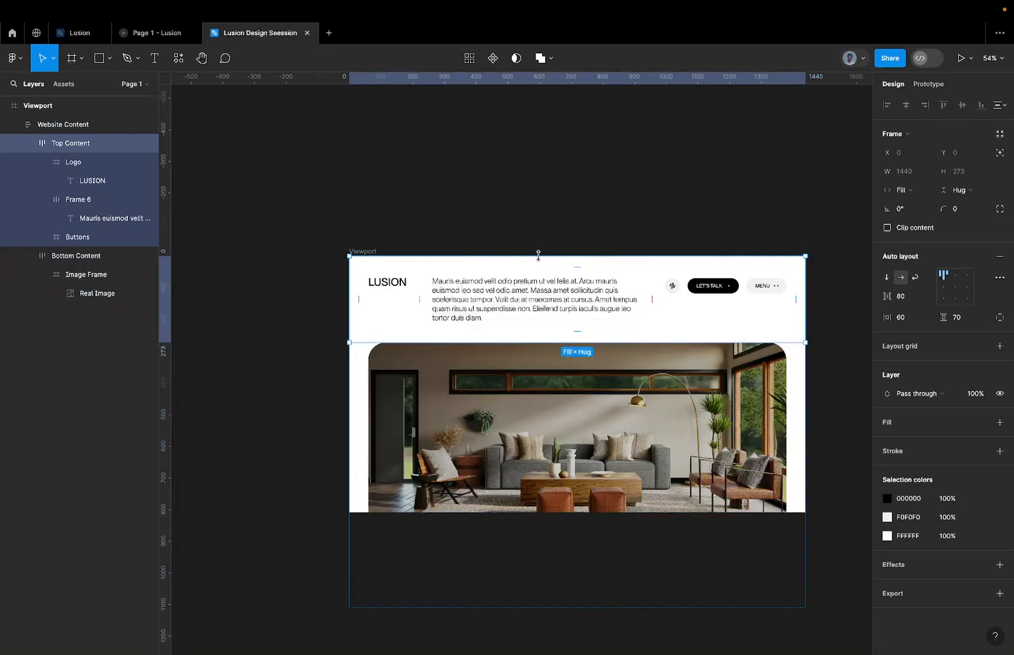
key("ctrl+Right")
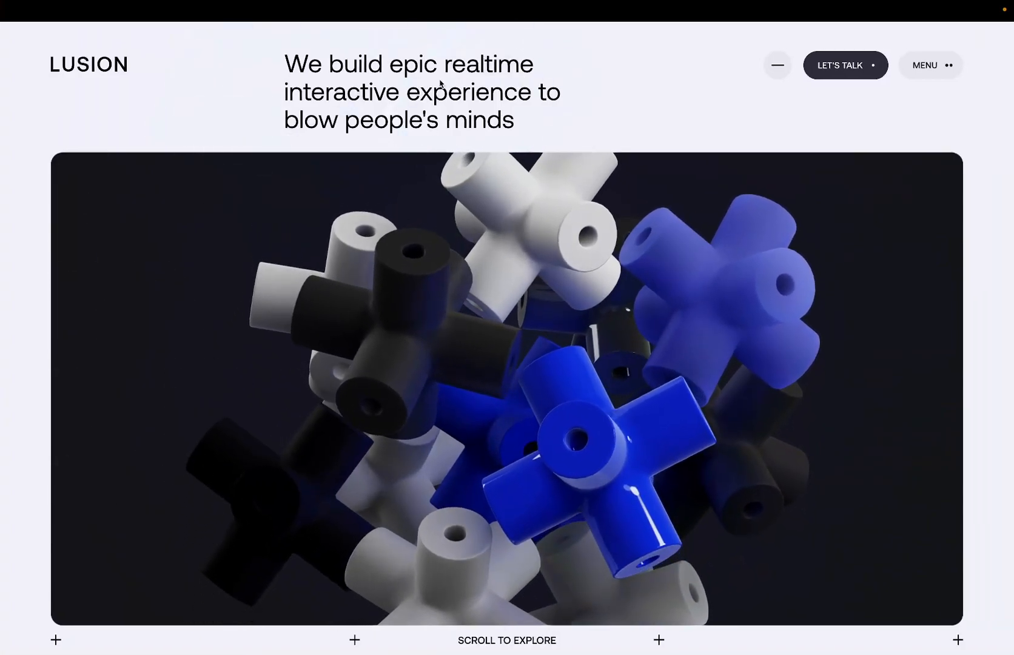
key("ctrl+Left")
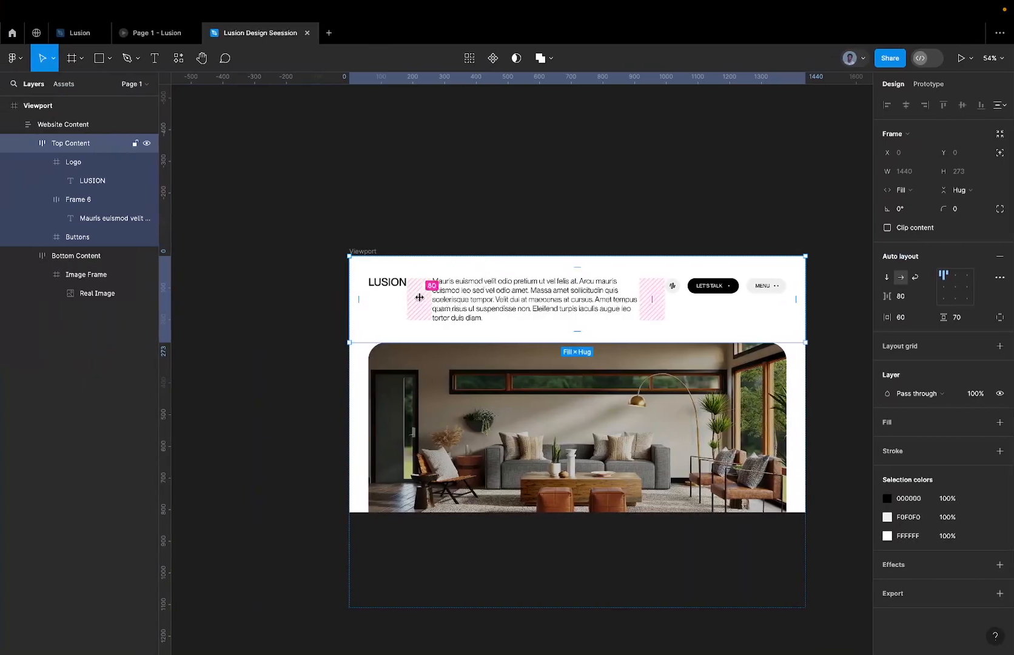
left_click(420, 297)
type("120")
key("Return")
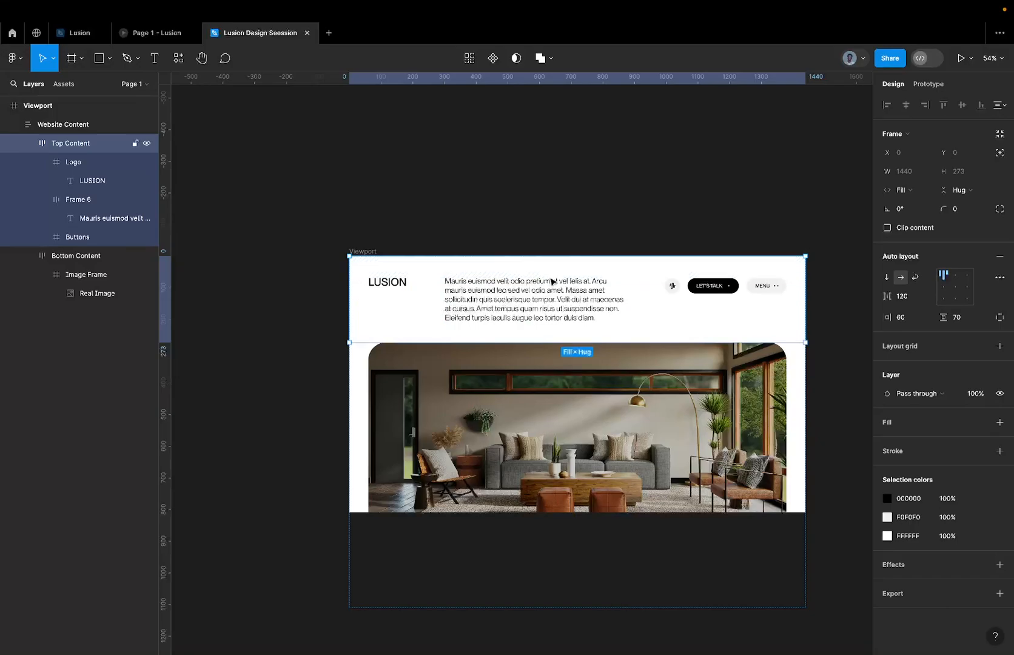
Add auto layout to the Buttons frame in Top Content.
scroll(552, 283, "up", 5)
double_click(550, 314)
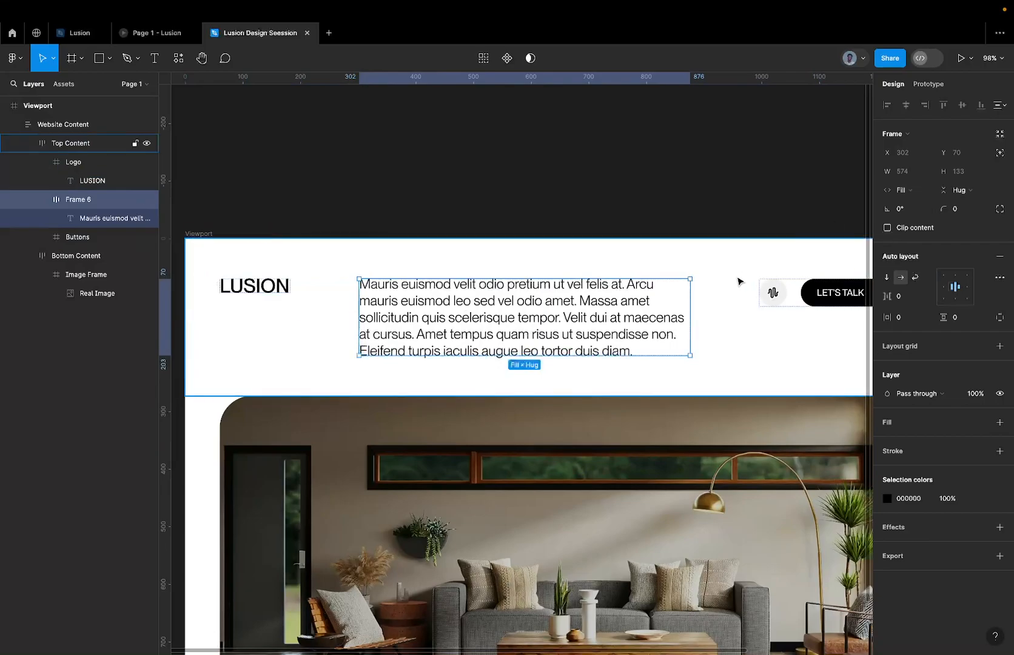
left_click(708, 312)
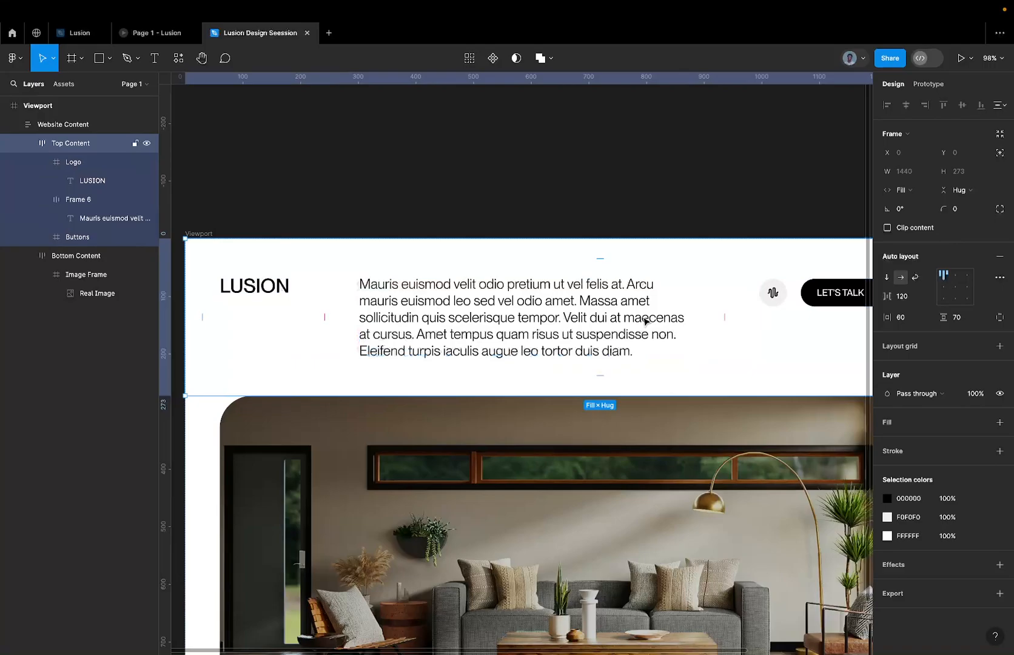
scroll(645, 320, "right", 3)
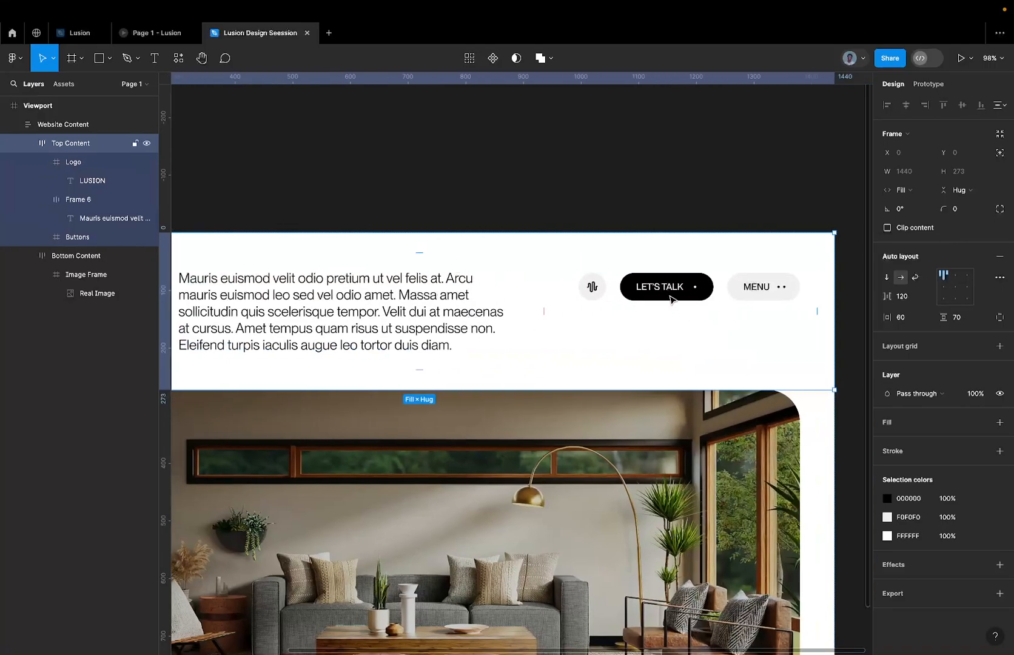
left_click(672, 297)
left_click(915, 191)
left_click(918, 195)
scroll(461, 304, "left", 2)
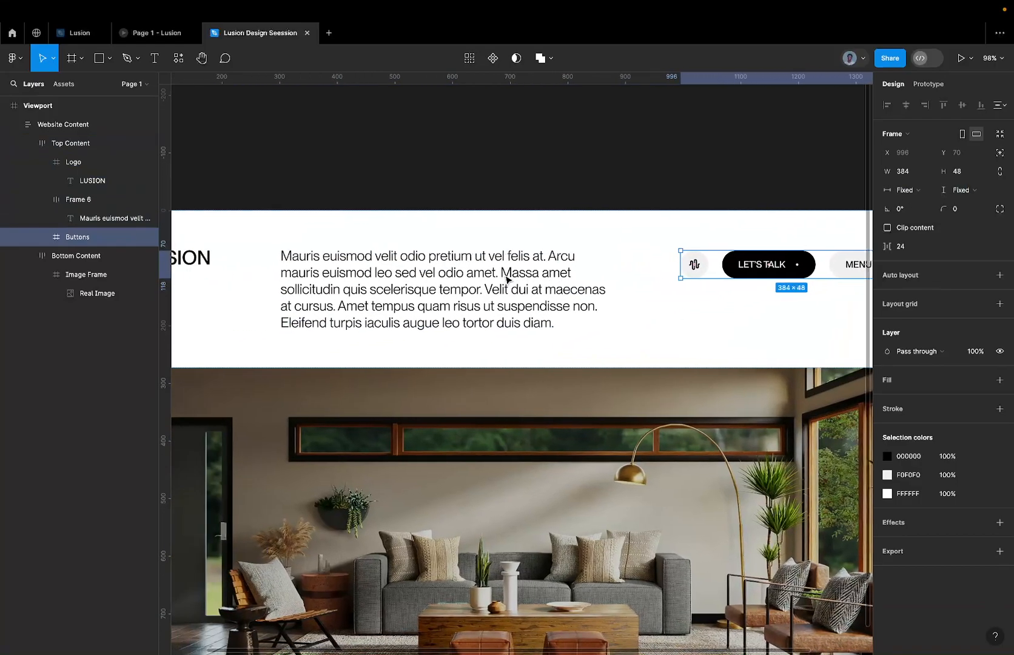
scroll(643, 260, "right", 3)
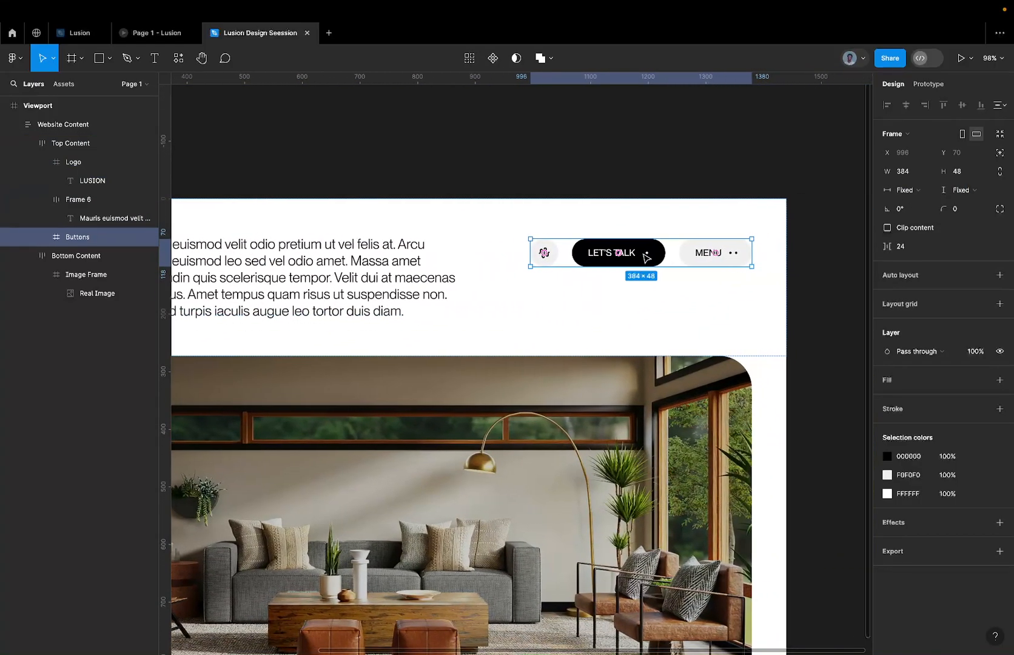
key("shift+a")
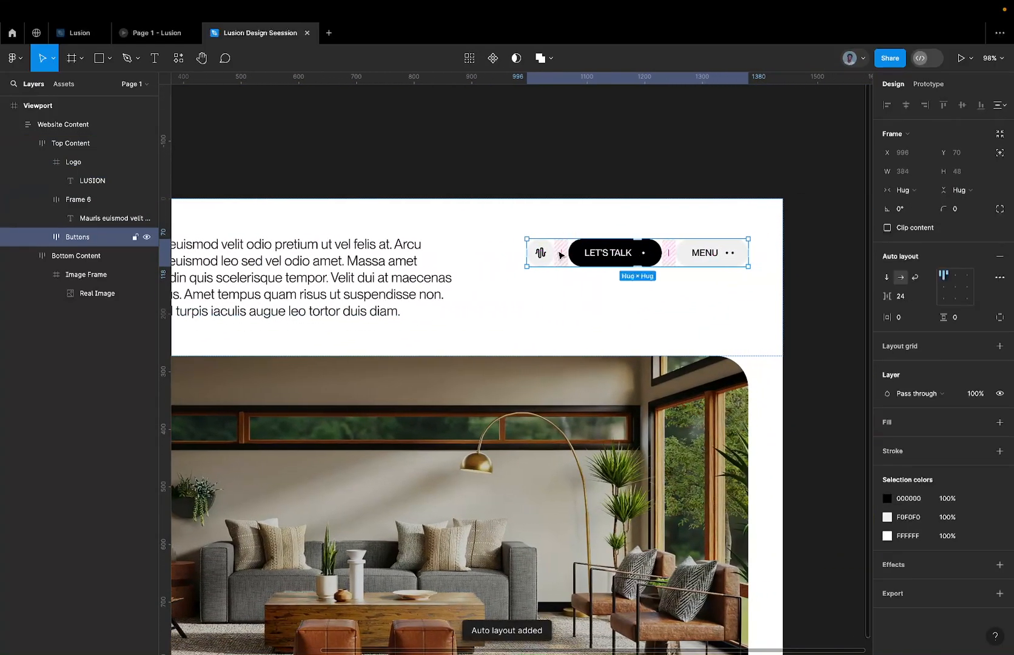
Add auto layout to the Logo frame in Top Content.
scroll(561, 254, "left", 5)
scroll(561, 254, "down", 2)
left_click(267, 174)
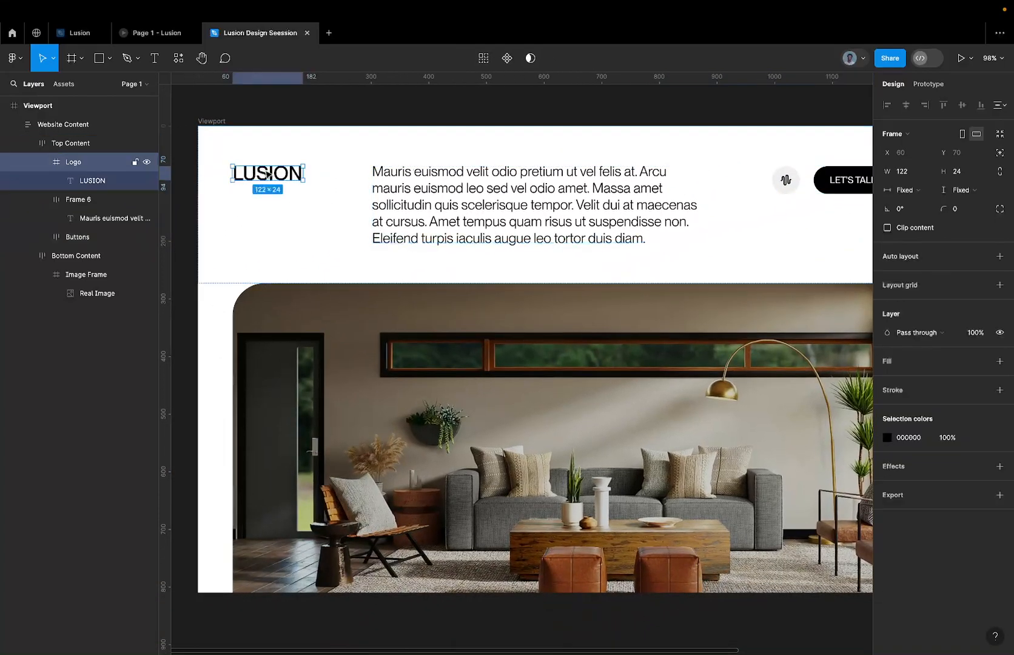
key("shift+a")
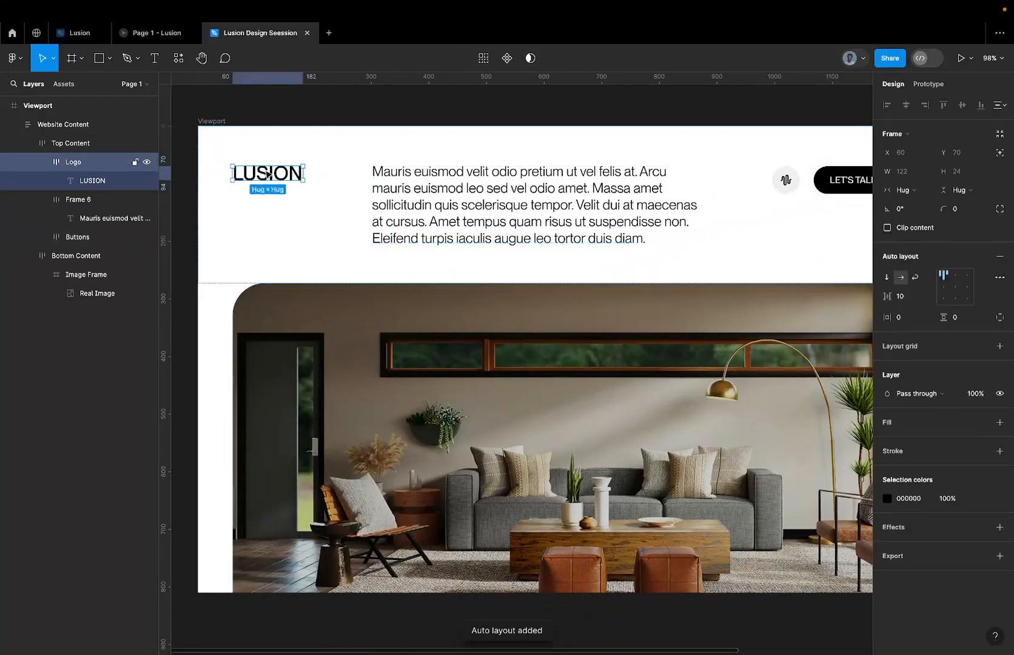
Set the Top Content frame's top padding to 60 and its bottom padding to 40.
left_click(406, 209)
left_click(747, 189)
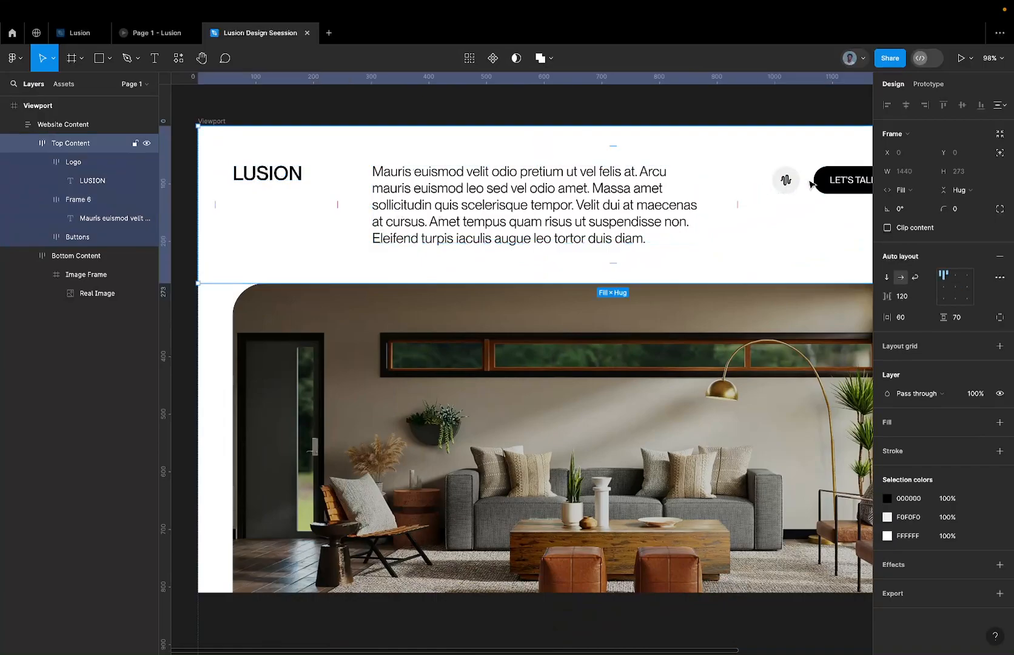
scroll(611, 145, "down", 3)
scroll(611, 145, "down", 1)
left_click(613, 155)
type("60")
key("Return")
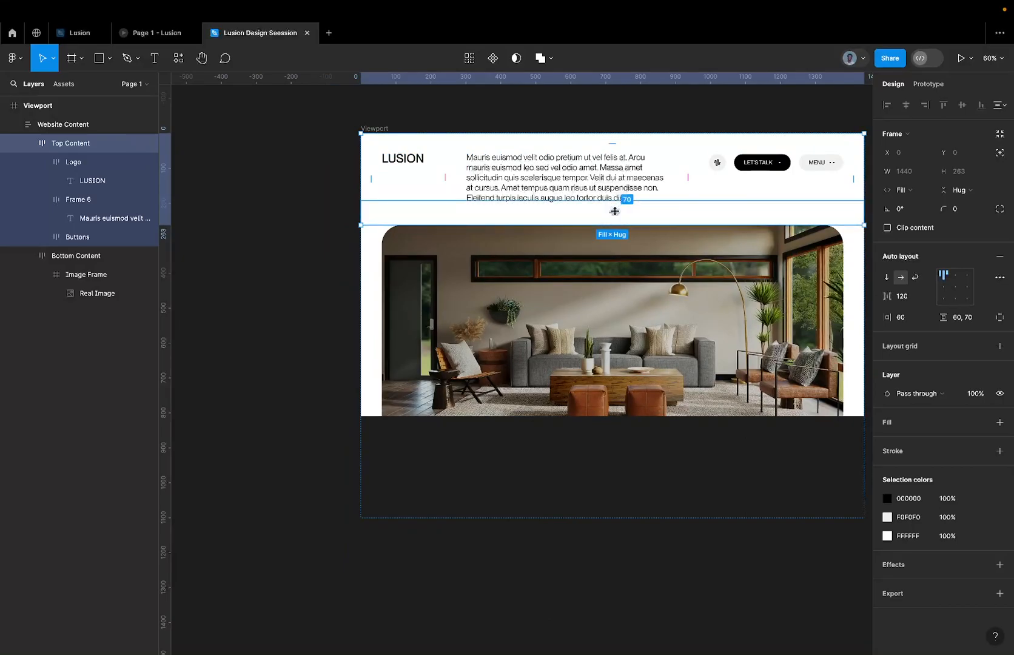
left_click_drag(615, 211, 614, 200)
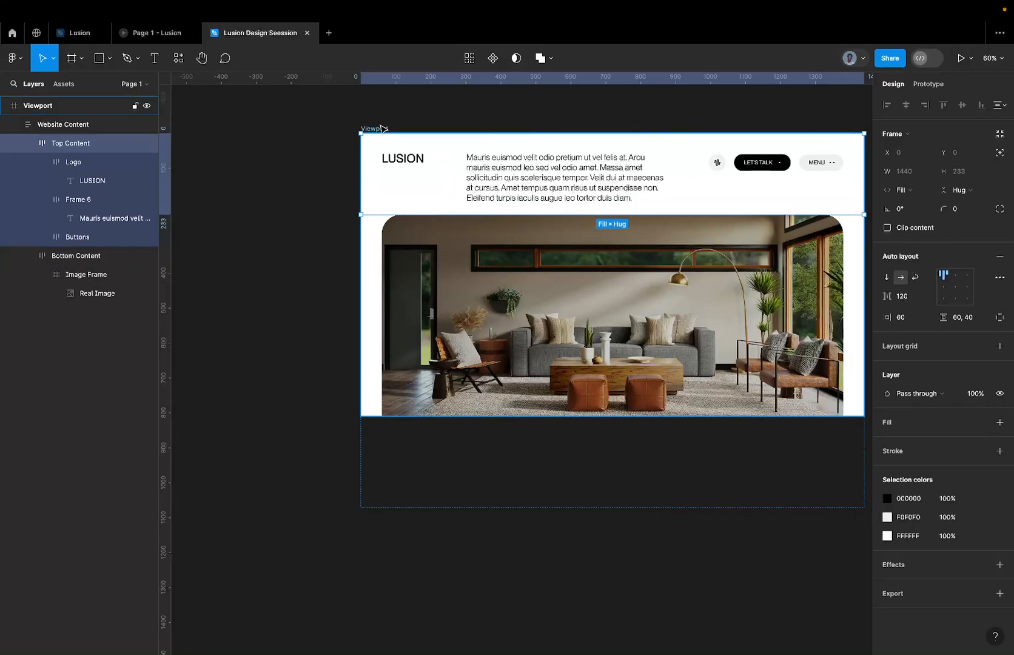
Preview the Viewport frame as a prototype, and return to the Lusion Design Seession design file.
left_click(381, 128)
scroll(383, 129, "right", 2)
scroll(384, 129, "up", 1)
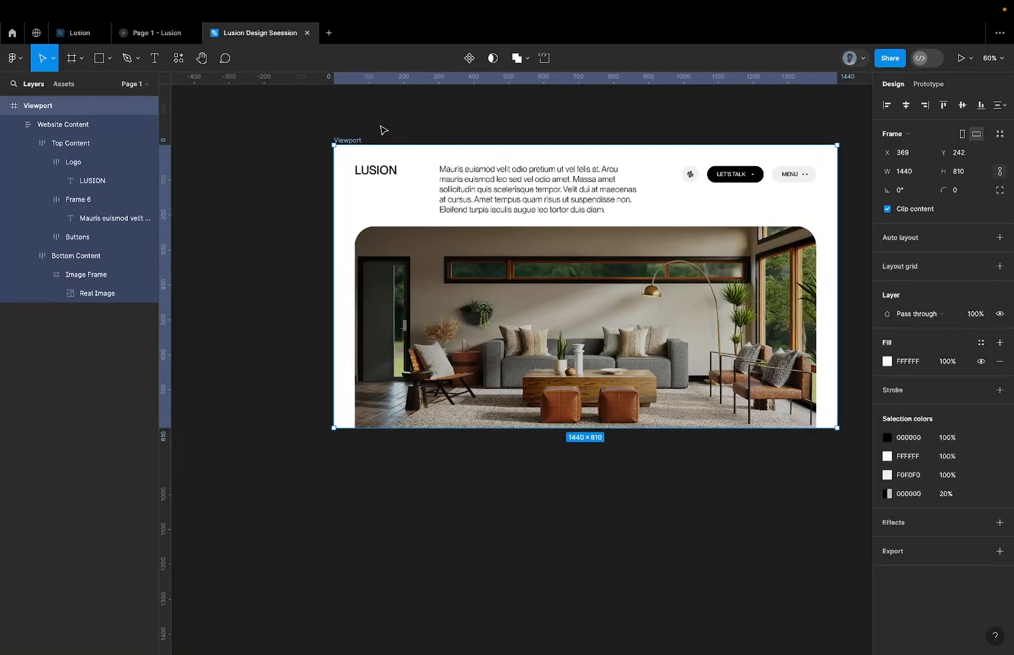
left_click(961, 61)
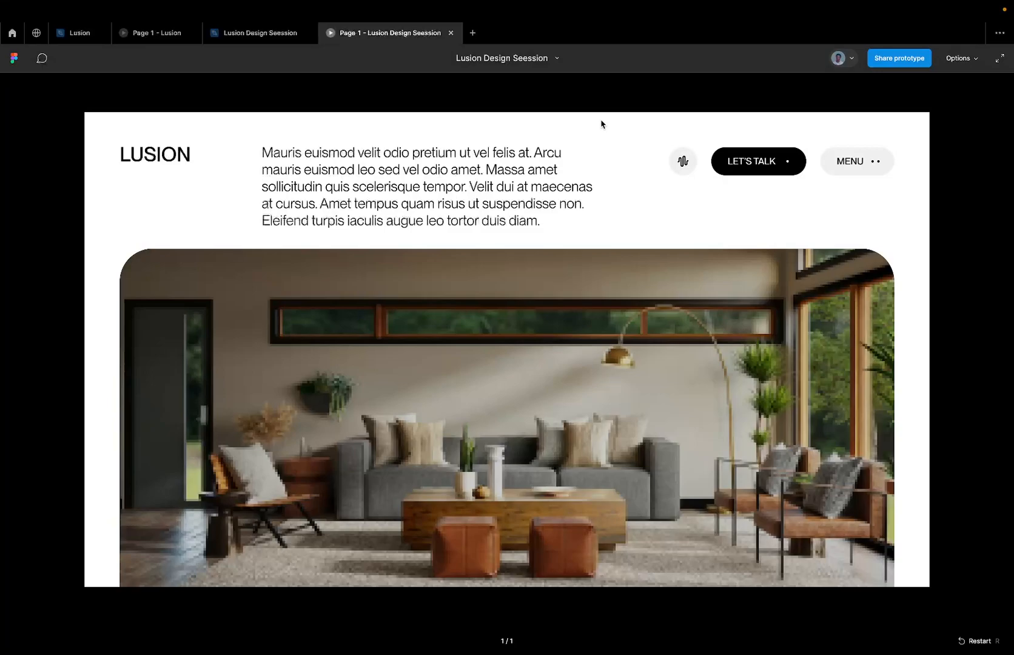
left_click(268, 35)
scroll(438, 131, "down", 3)
scroll(437, 132, "up", 5)
scroll(437, 132, "right", 3)
scroll(438, 132, "down", 3)
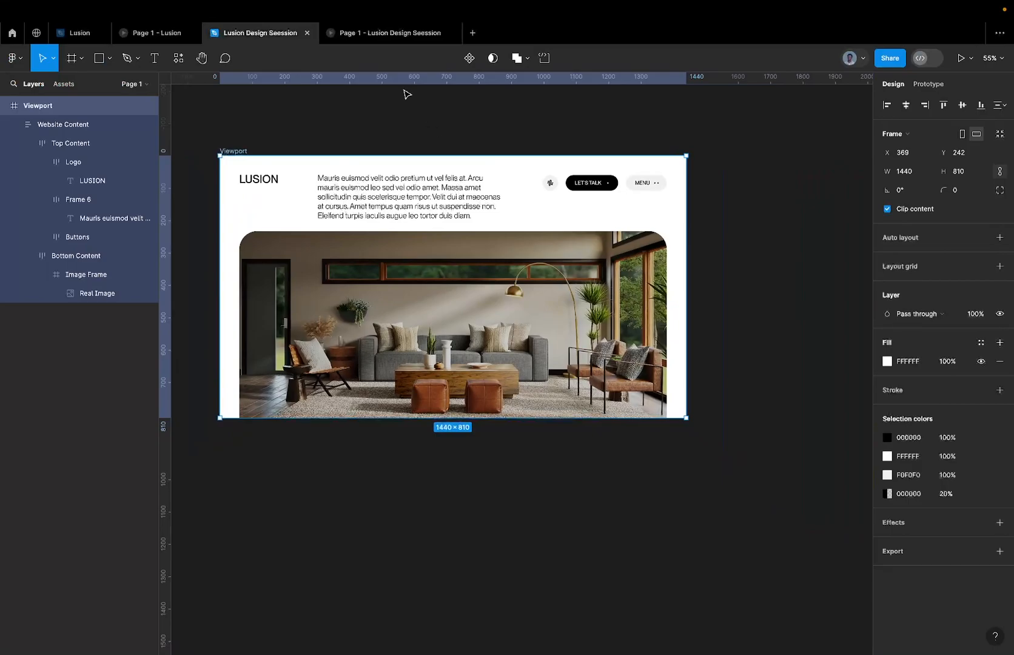
Switch to the open prototype preview and cycle through its scaling modes to examine the header and image.
left_click(379, 33)
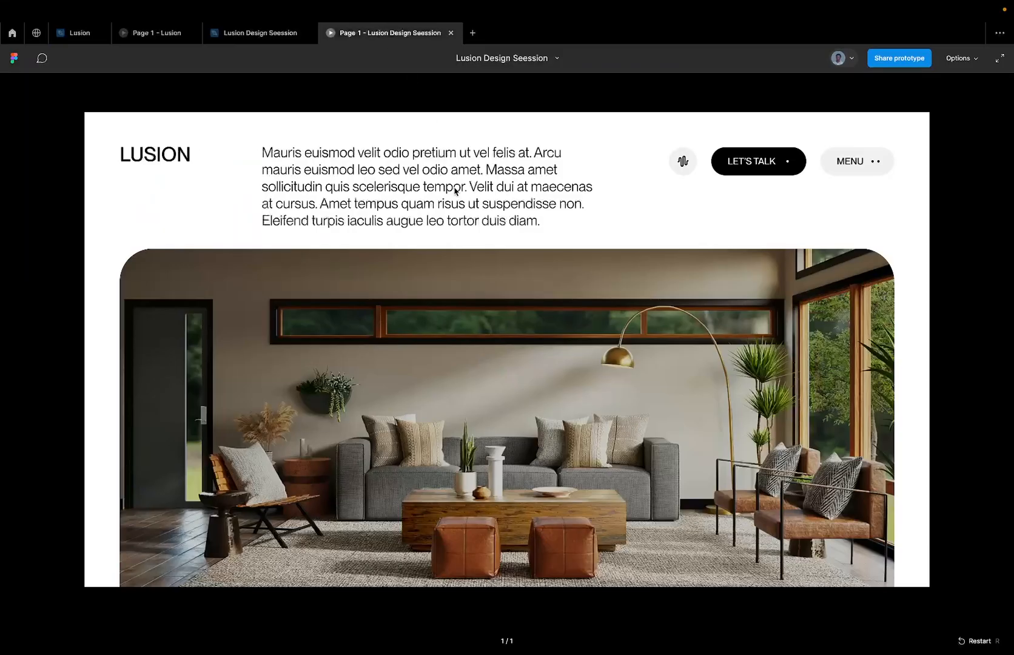
key("z")
key("z")
key("z")
key("z")
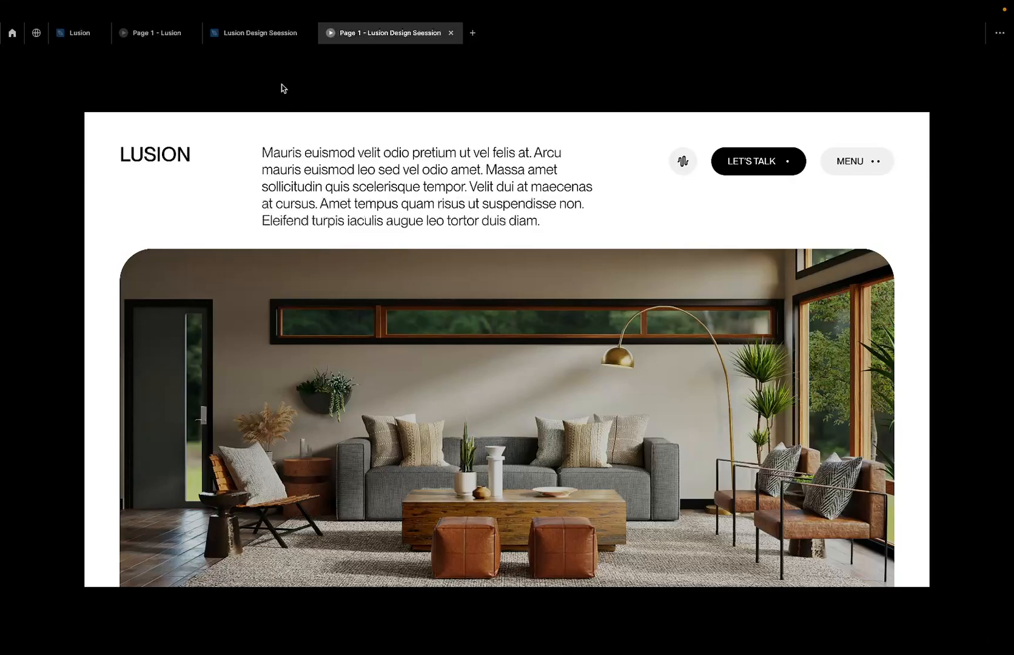
Return to the design file and select the Mauris euismod paragraph text inside Frame 6.
left_click(265, 37)
double_click(391, 180)
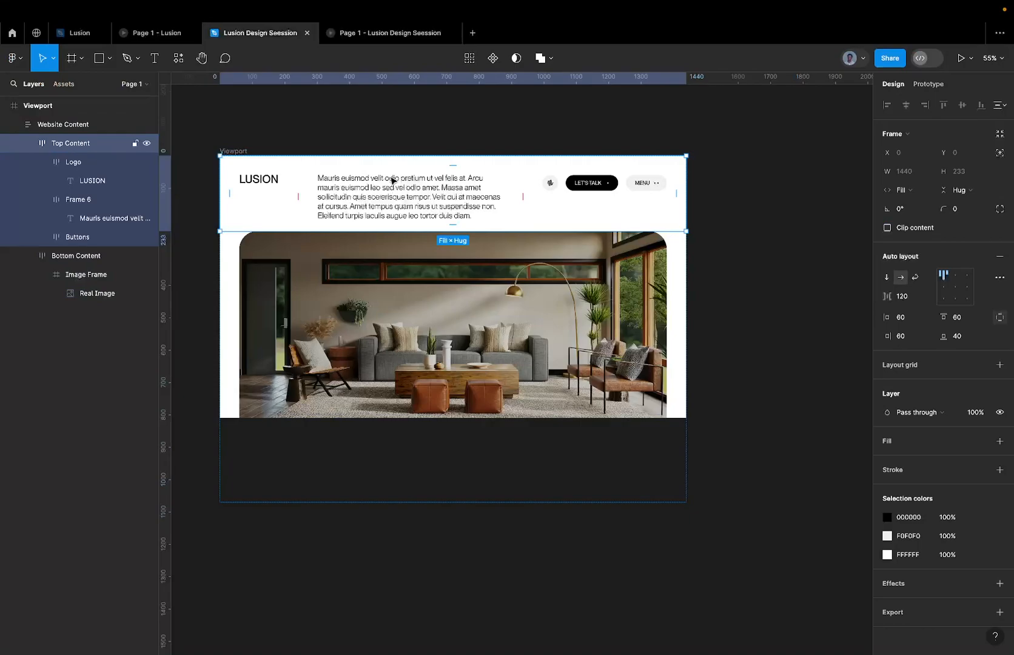
double_click(393, 179)
double_click(404, 193)
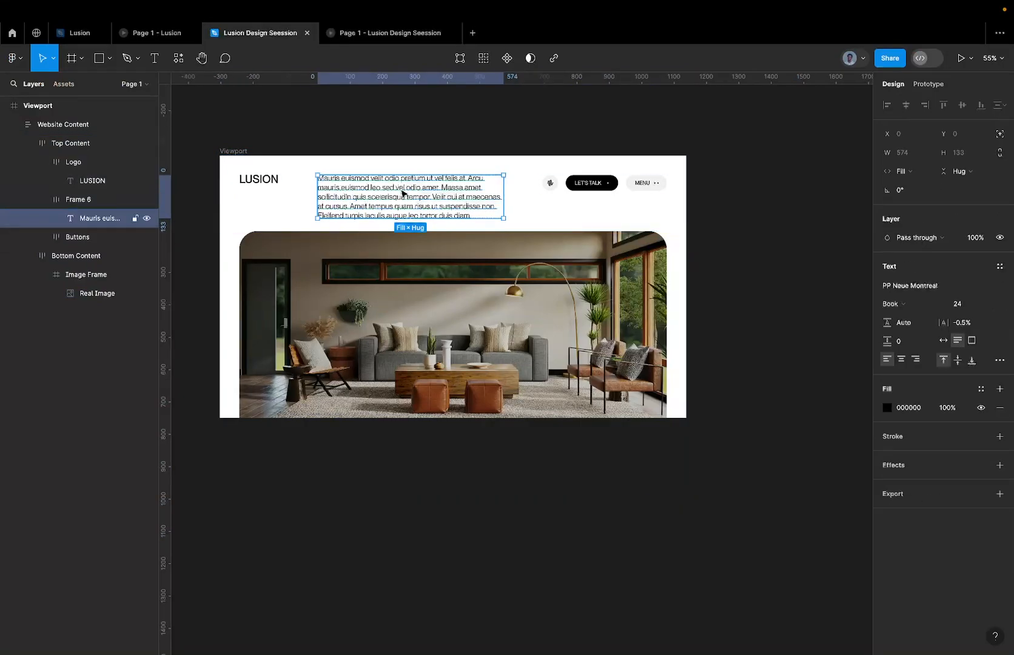
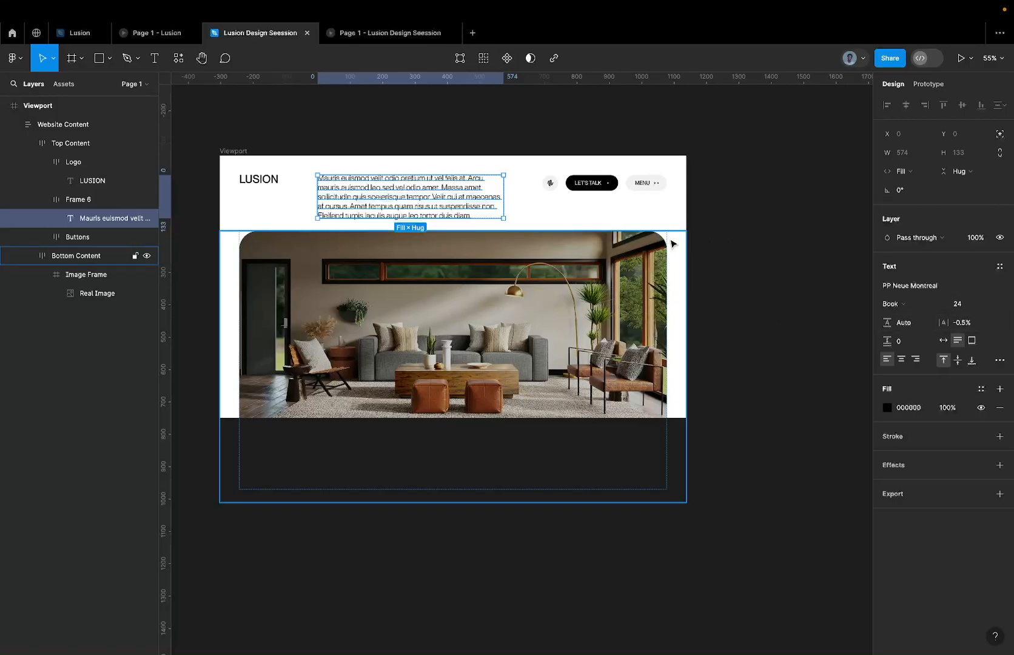
Duplicate the Viewport frame above the original and delete the Website Content from the upper frame.
scroll(593, 202, "down", 1)
scroll(593, 202, "down", 2)
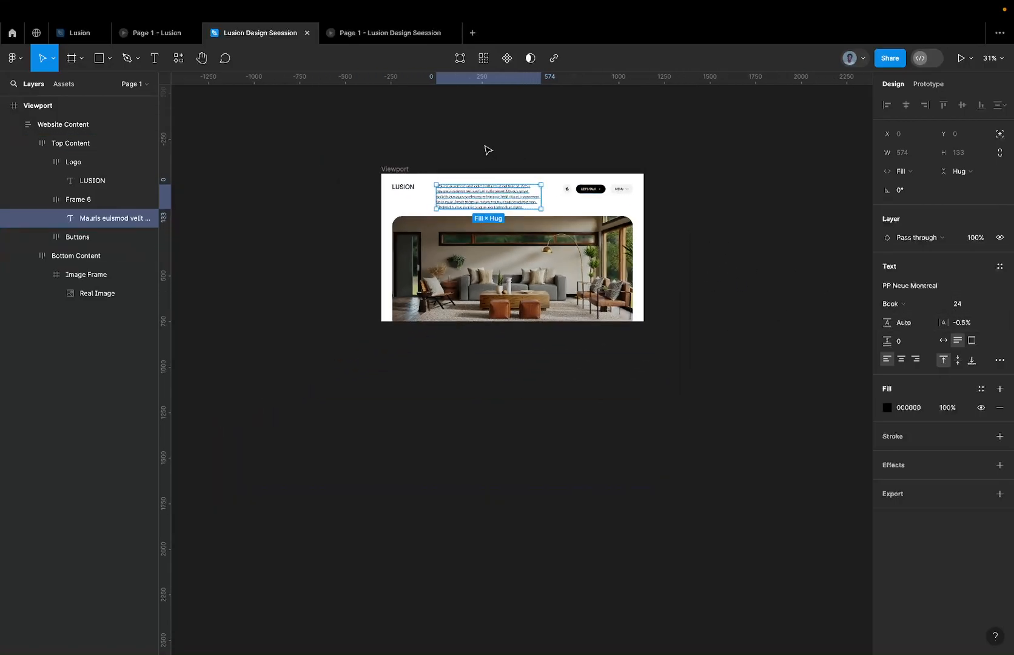
left_click(485, 150)
scroll(485, 150, "up", 2)
left_click_drag(403, 210, 430, 225)
scroll(430, 225, "up", 2)
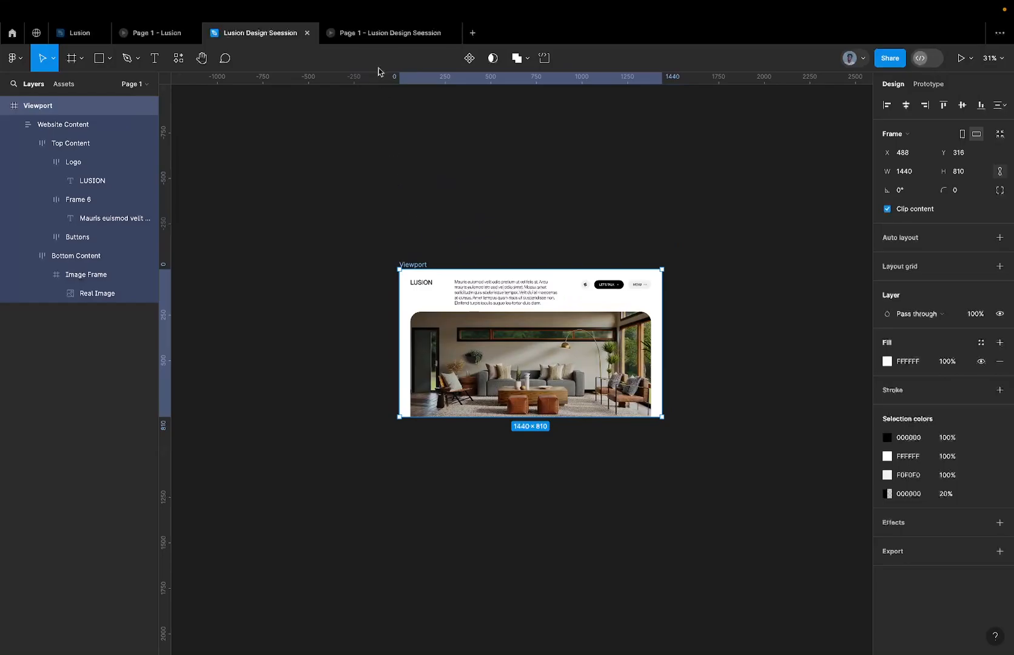
mouse_move(364, 39)
right_click(413, 267)
key("Escape")
left_click_drag(413, 267, 328, 157)
key("ctrl+v")
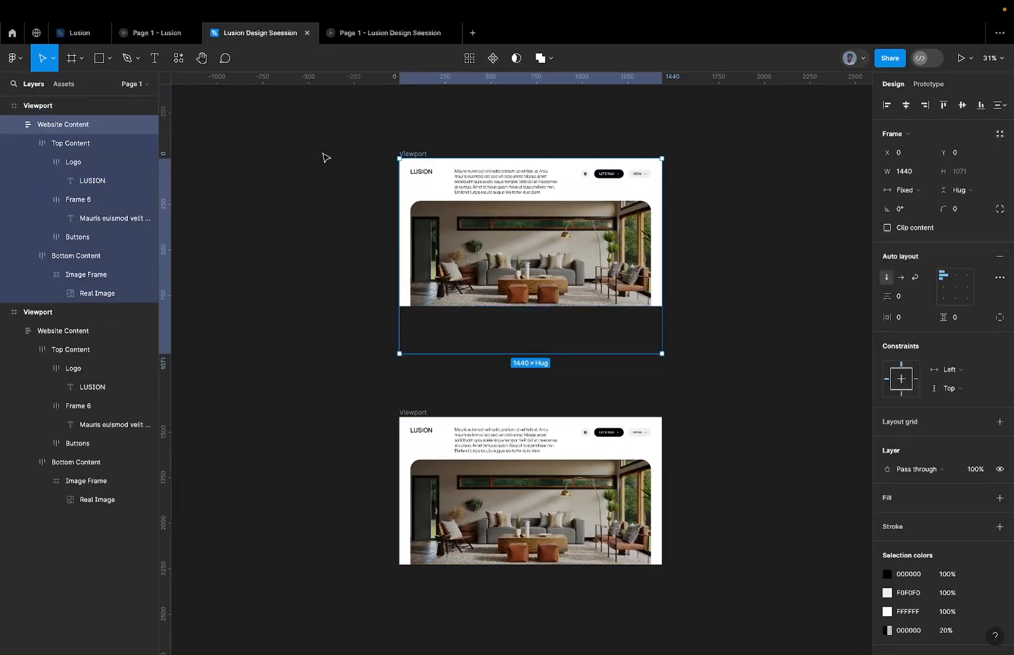
key("Delete")
left_click(408, 155)
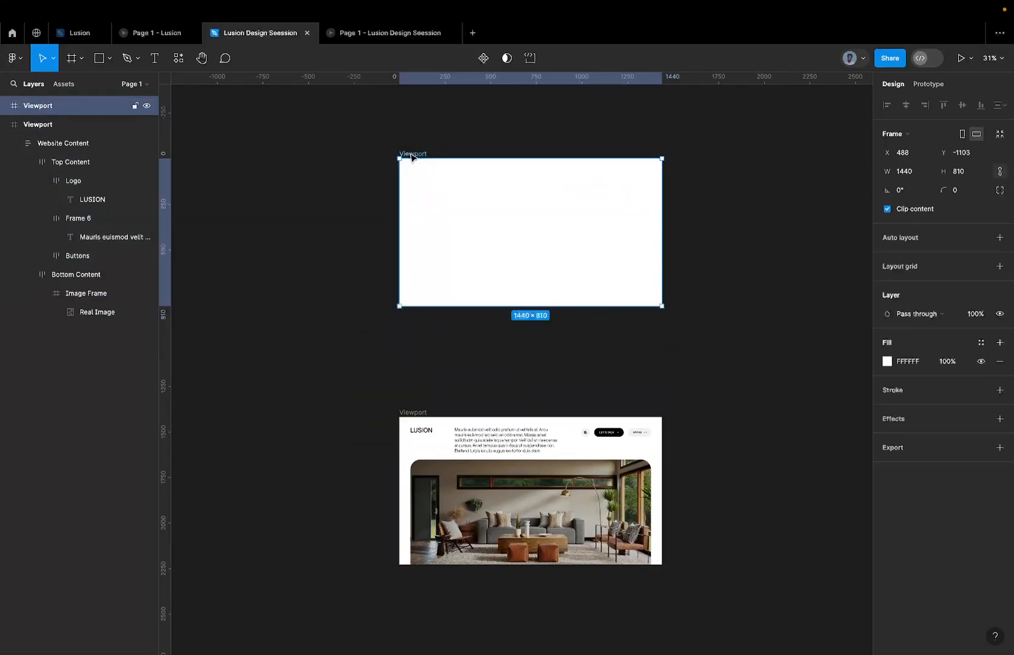
left_click(915, 359)
type("0")
key("Return")
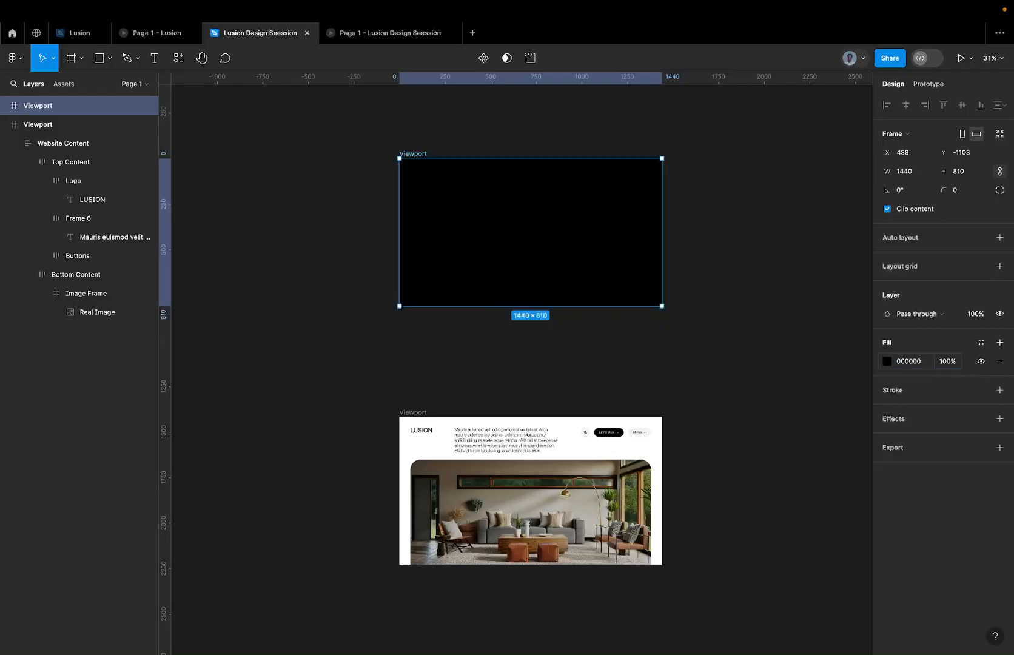
key("ctrl+z")
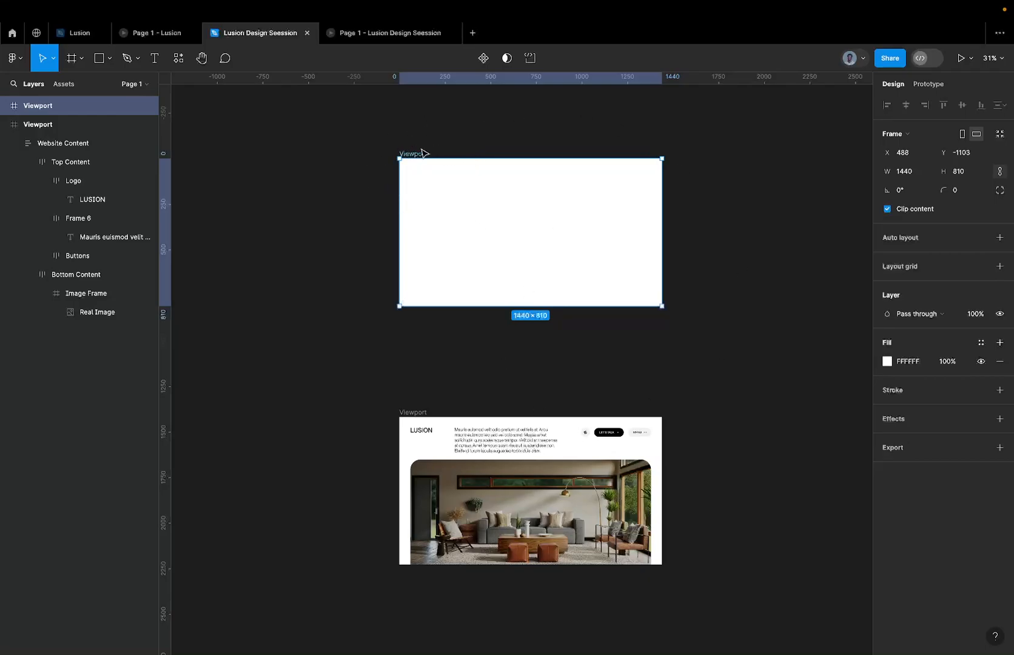
Set the fill of the emptied upper Viewport frame to black, 000000.
left_click(904, 358)
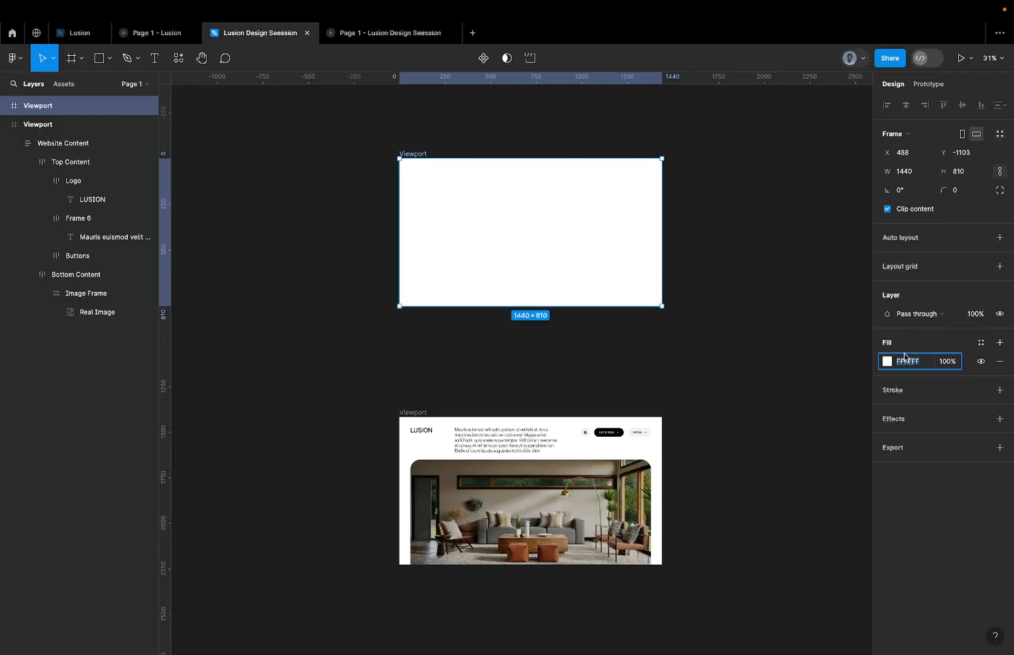
type("0")
key("Return")
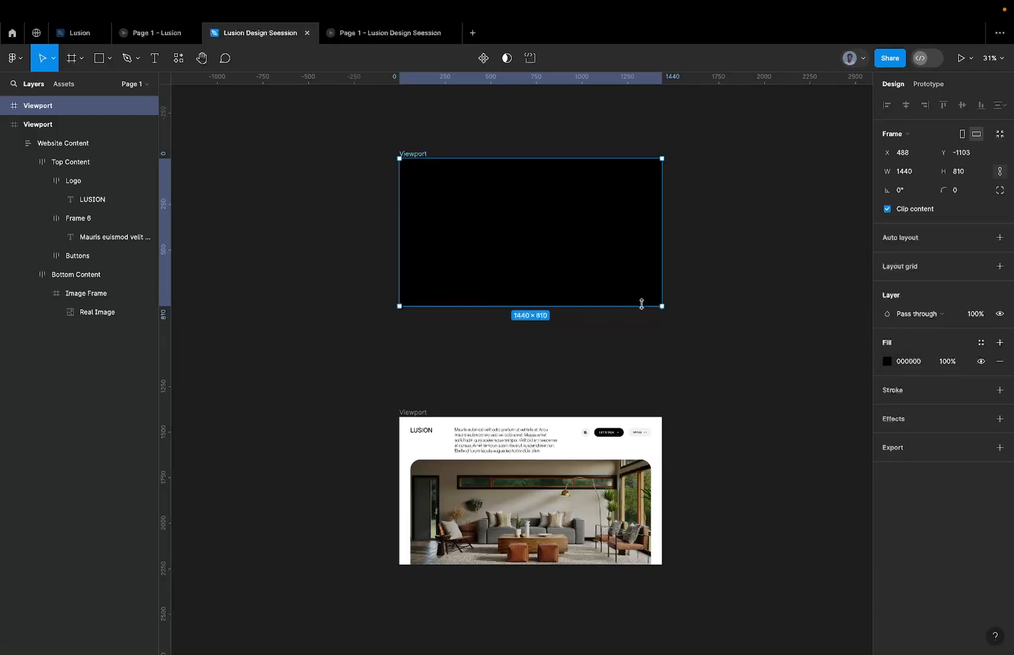
Switch to the Lusion file to inspect the loading bar's dimensions, and return to the Lusion Design Seession file.
scroll(643, 303, "right", 2)
scroll(643, 303, "up", 2)
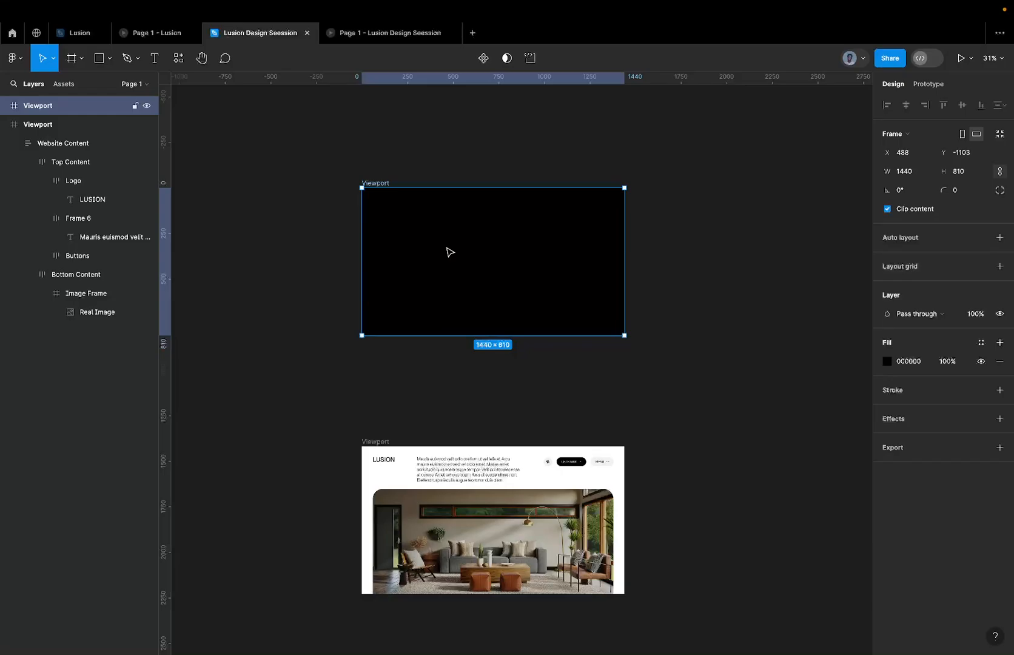
left_click(84, 35)
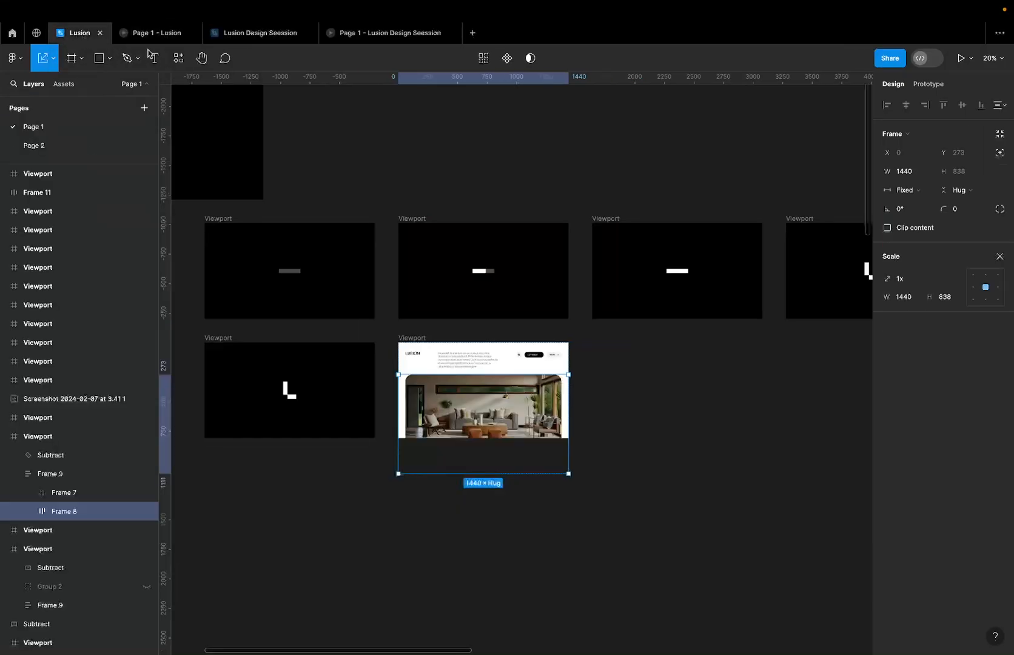
left_click(485, 274)
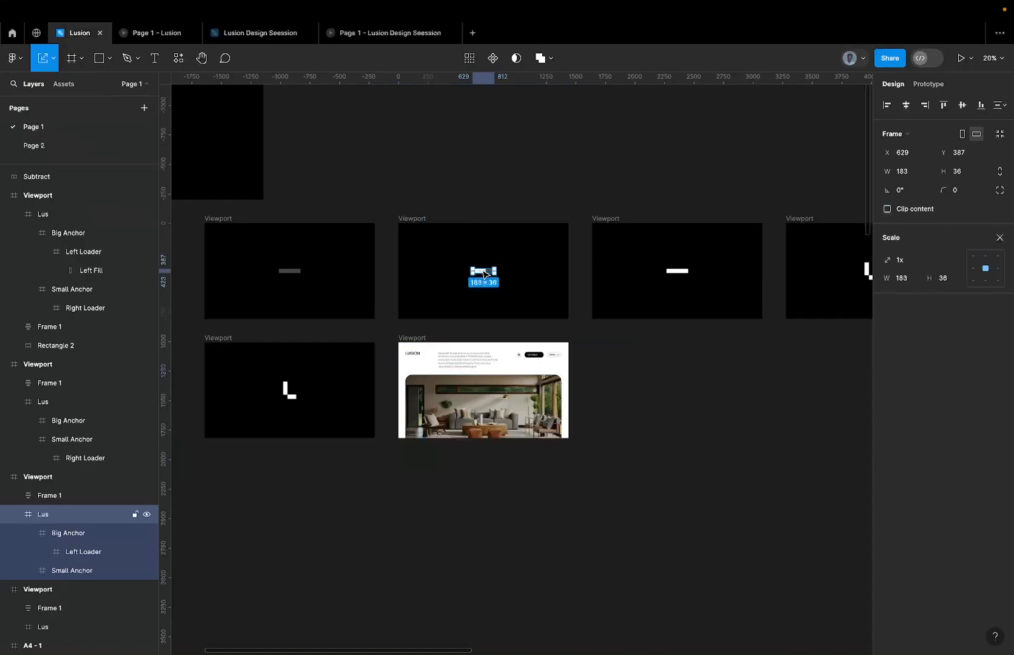
left_click(235, 33)
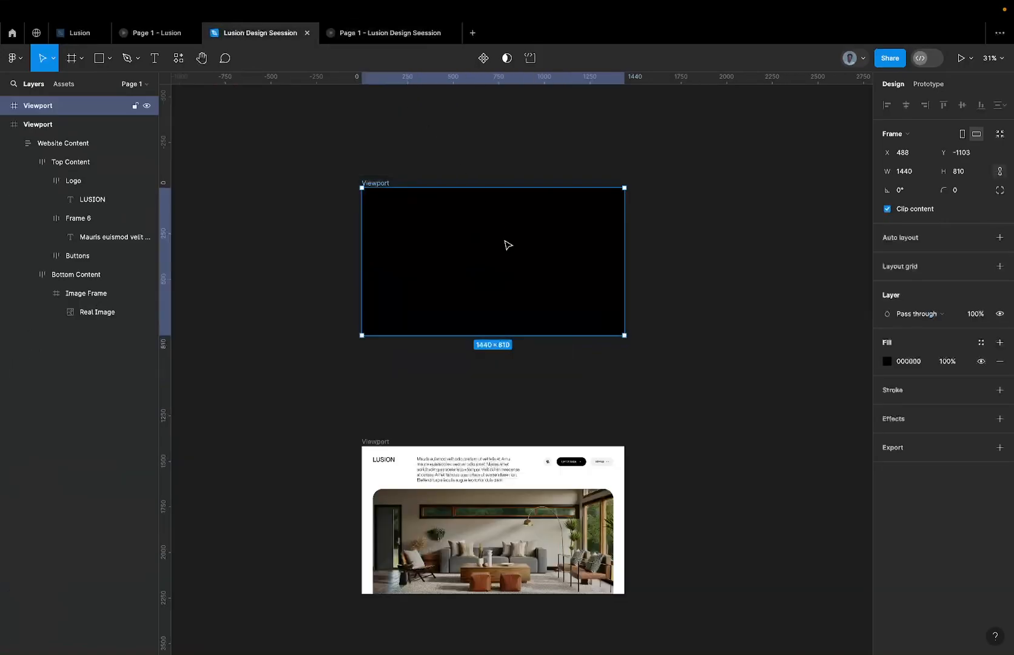
key("f")
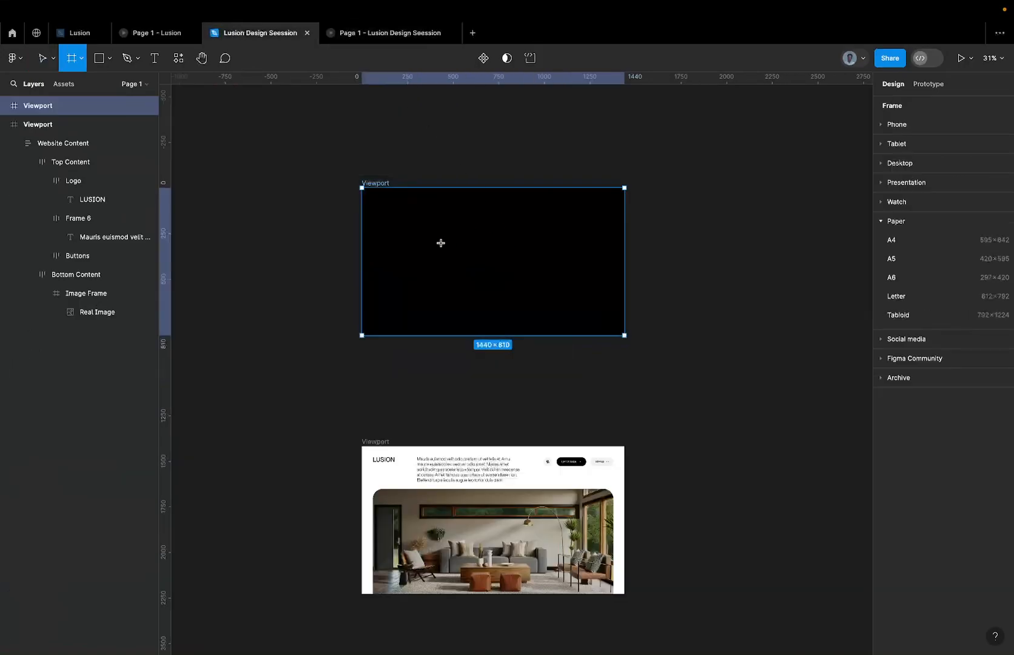
mouse_move(441, 244)
left_mouse_down()
mouse_move(579, 276)
mouse_move(553, 275)
left_mouse_up()
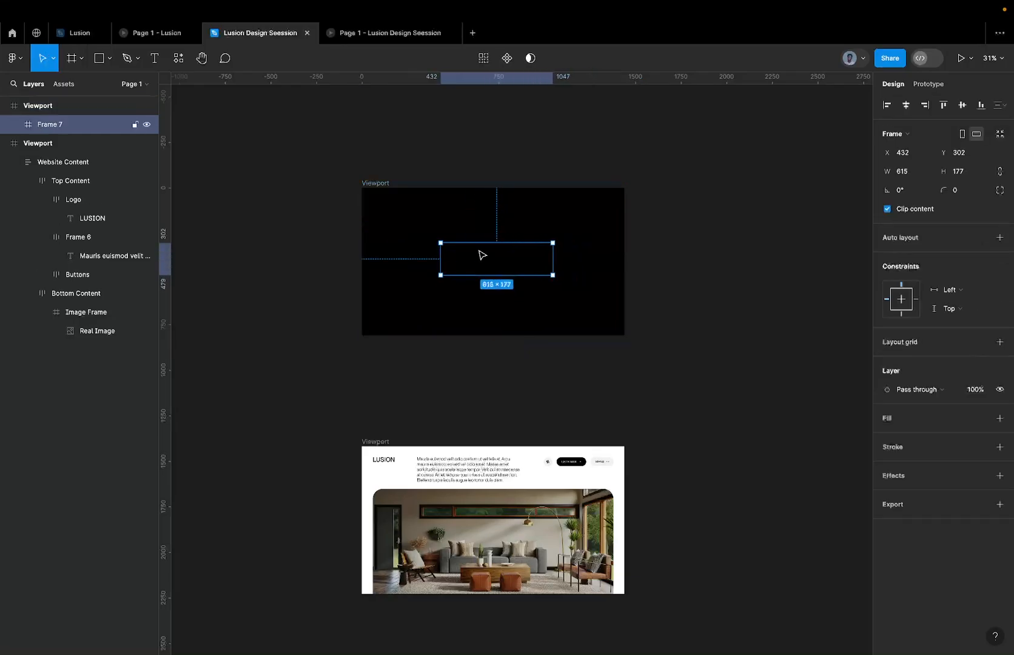
key("ctrl+z")
Draw a frame inside the black Viewport and set its width to 200 and its height to 24.
key("f")
left_click_drag(454, 245, 540, 276)
left_click(909, 173)
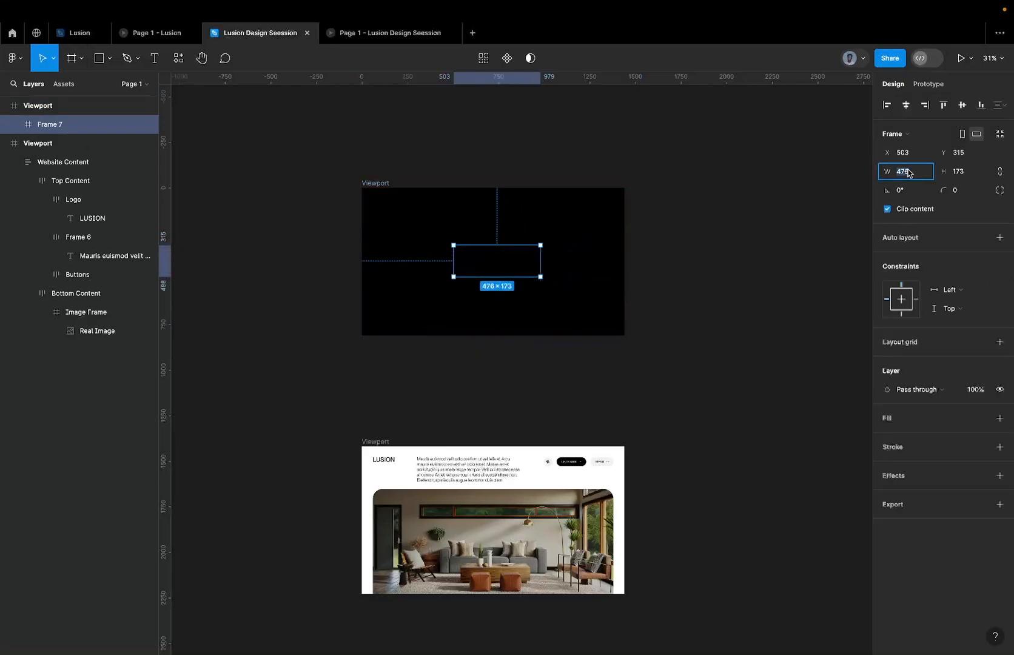
type("200")
key("Return")
left_click(968, 175)
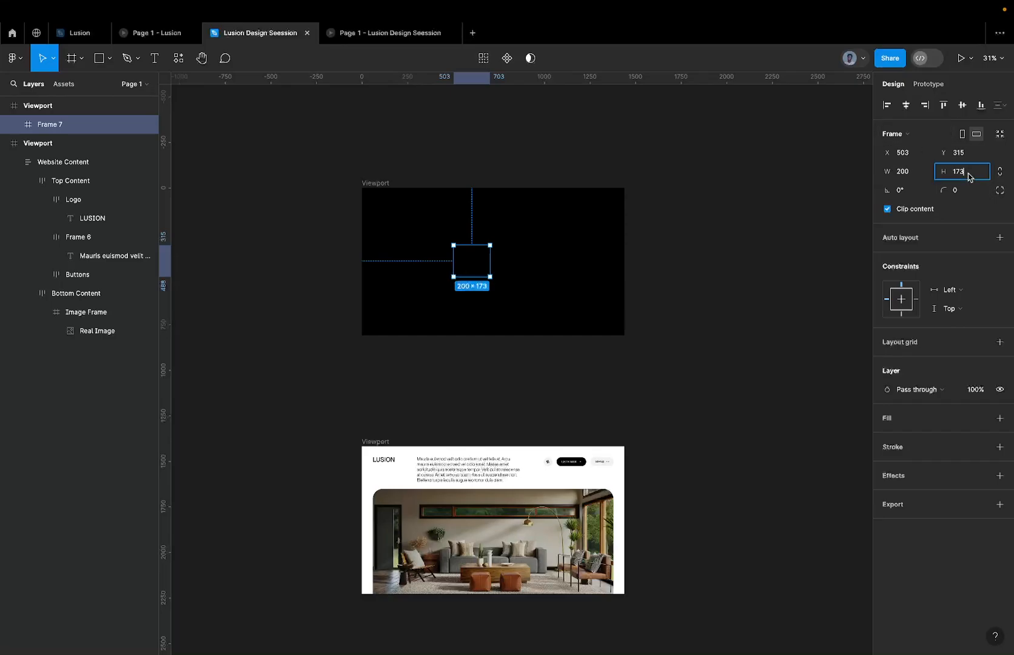
type("24")
key("Return")
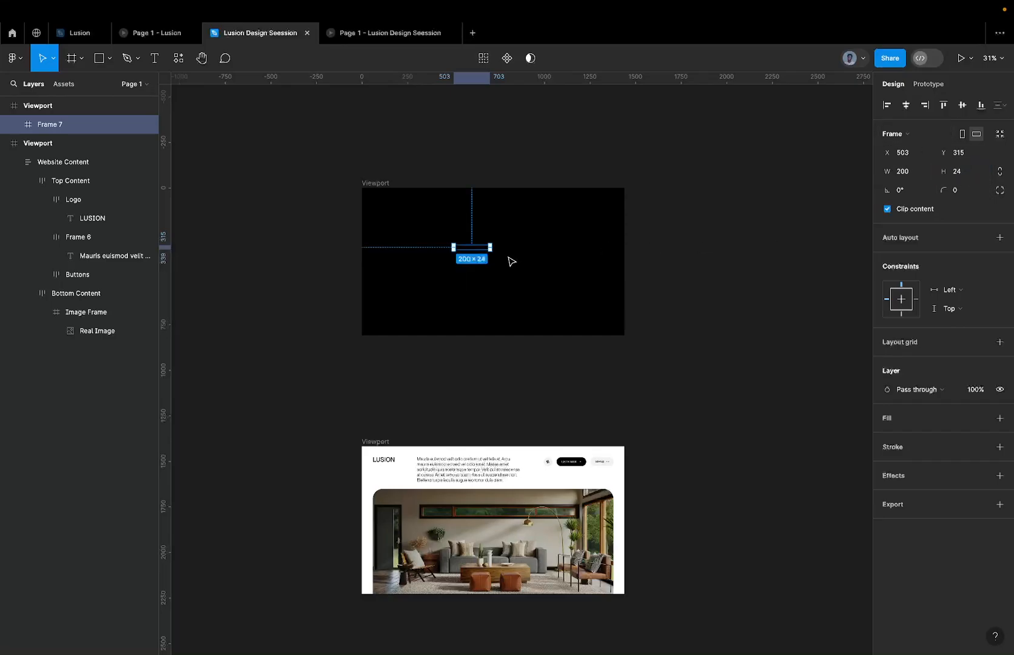
Fill the new bar frame with red and centre it horizontally and vertically in the black Viewport.
left_click(1000, 418)
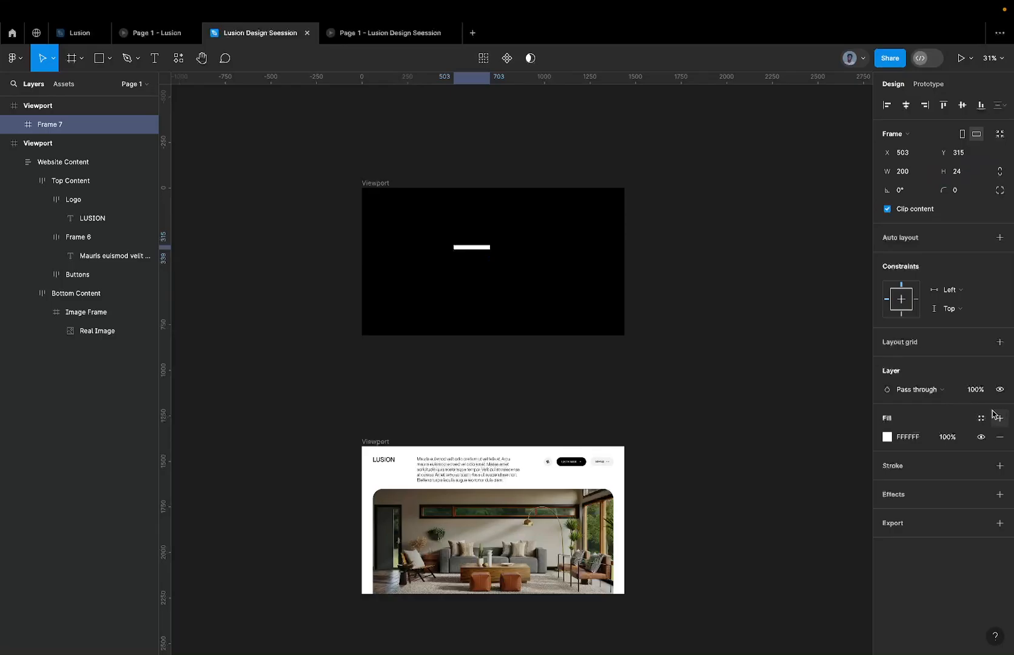
left_click(910, 437)
type("red")
key("Return")
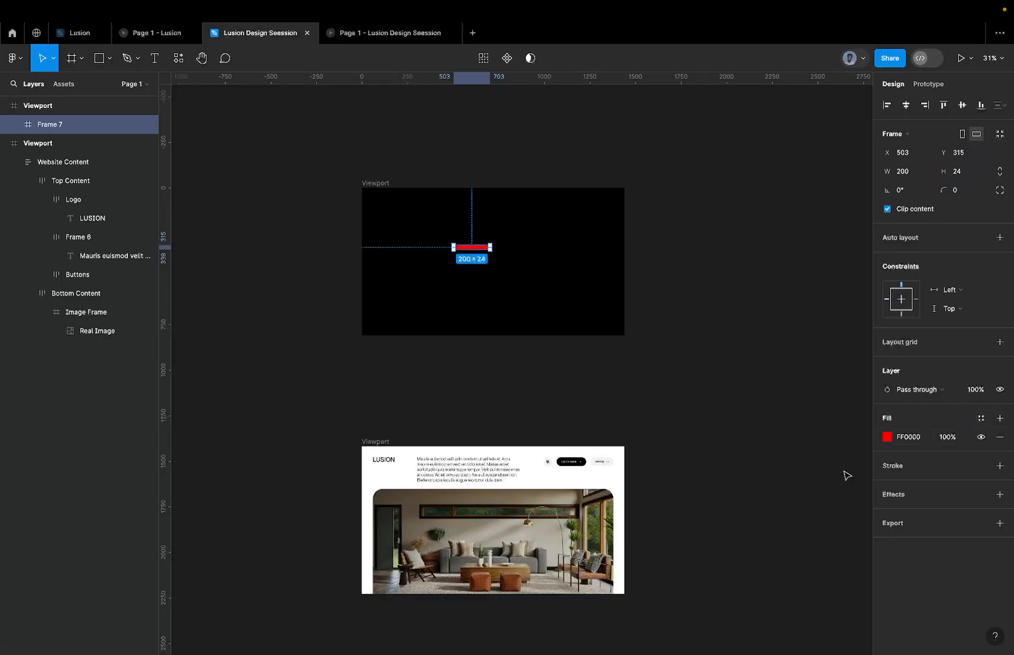
left_click(962, 105)
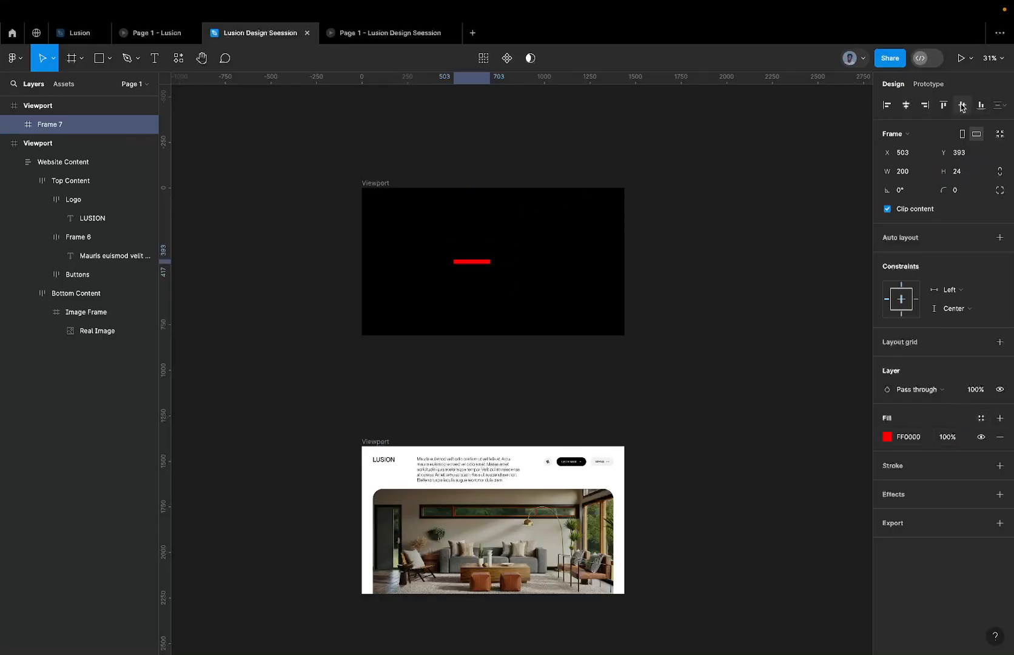
left_click(907, 105)
Compare with the loading bar in the Lusion file, and set the red bar's height to 40, centred in the Viewport.
left_click(74, 33)
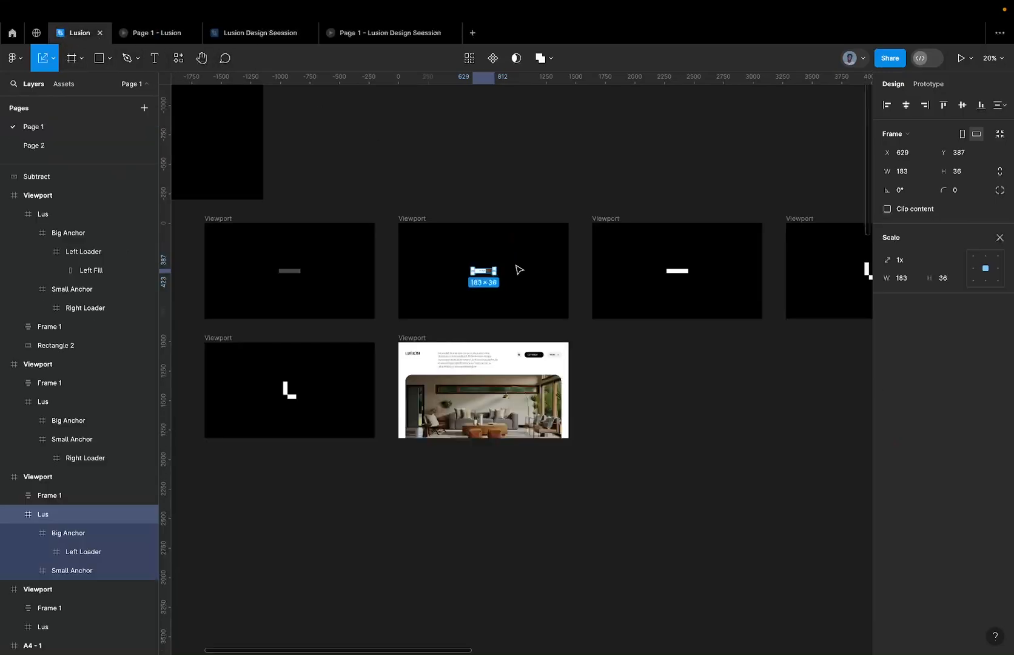
left_click(271, 36)
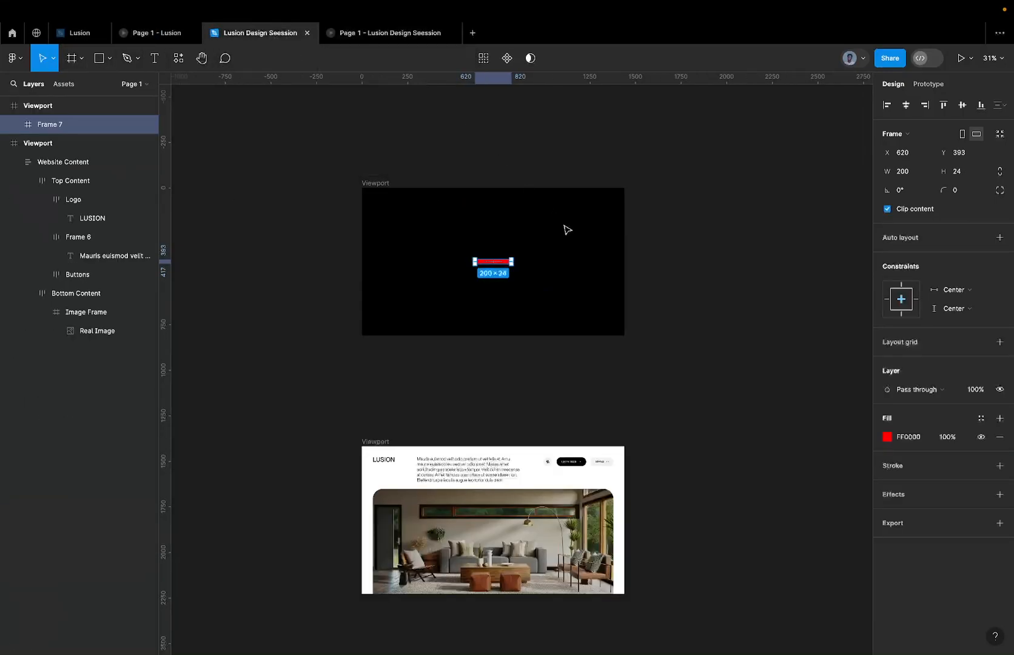
left_click(965, 174)
type("40")
key("Return")
left_click(962, 105)
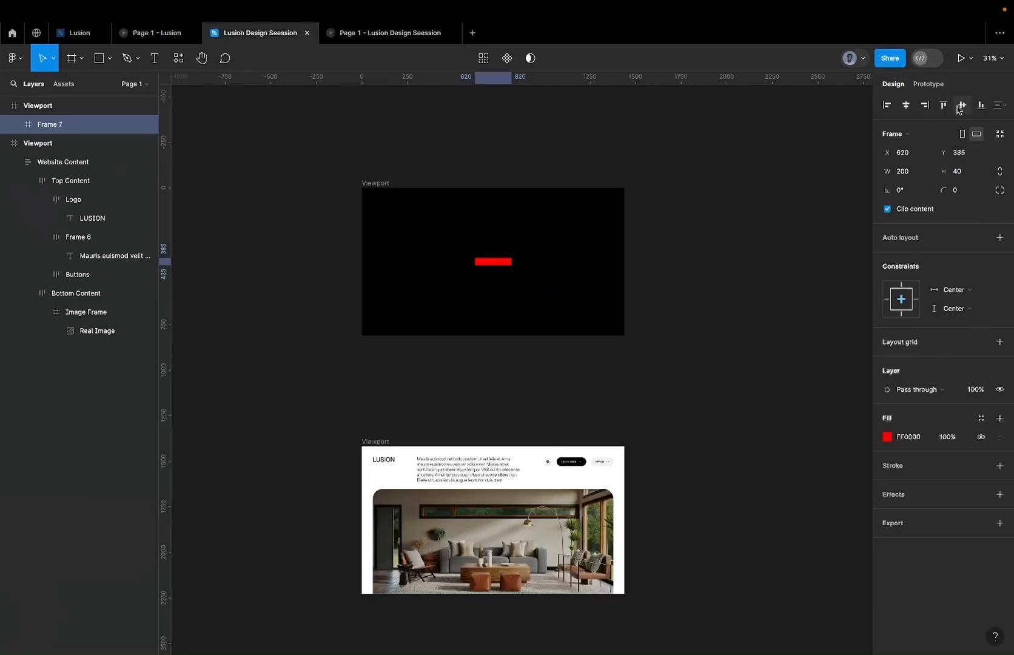
left_click(887, 105)
left_click(906, 105)
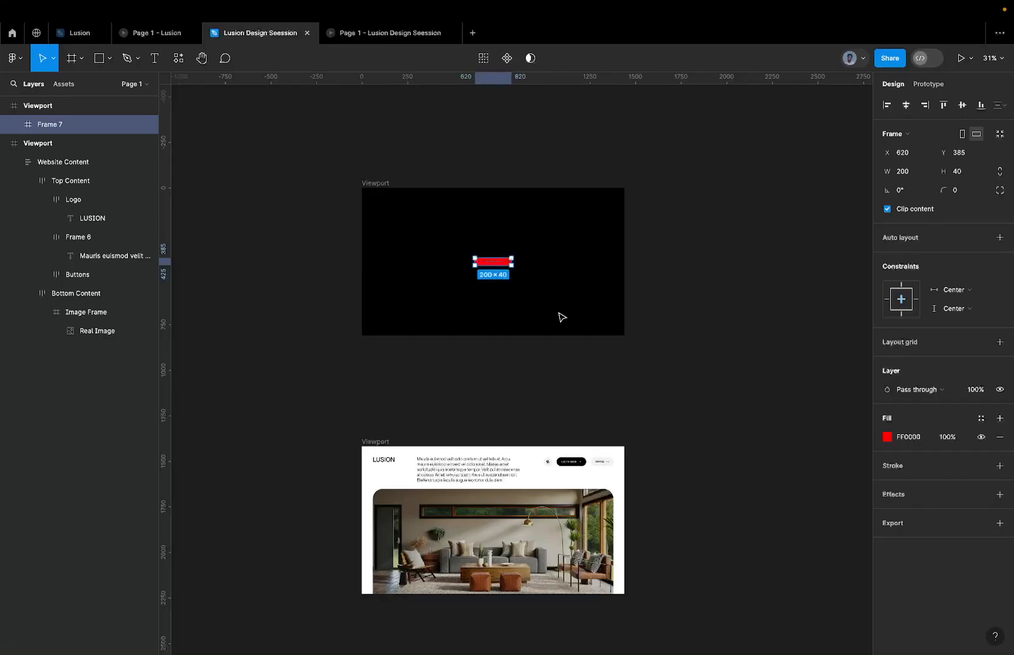
Rename the red bar frame to LOADER.
left_click(561, 317)
scroll(561, 318, "up", 3)
left_click(474, 239)
scroll(474, 238, "up", 3)
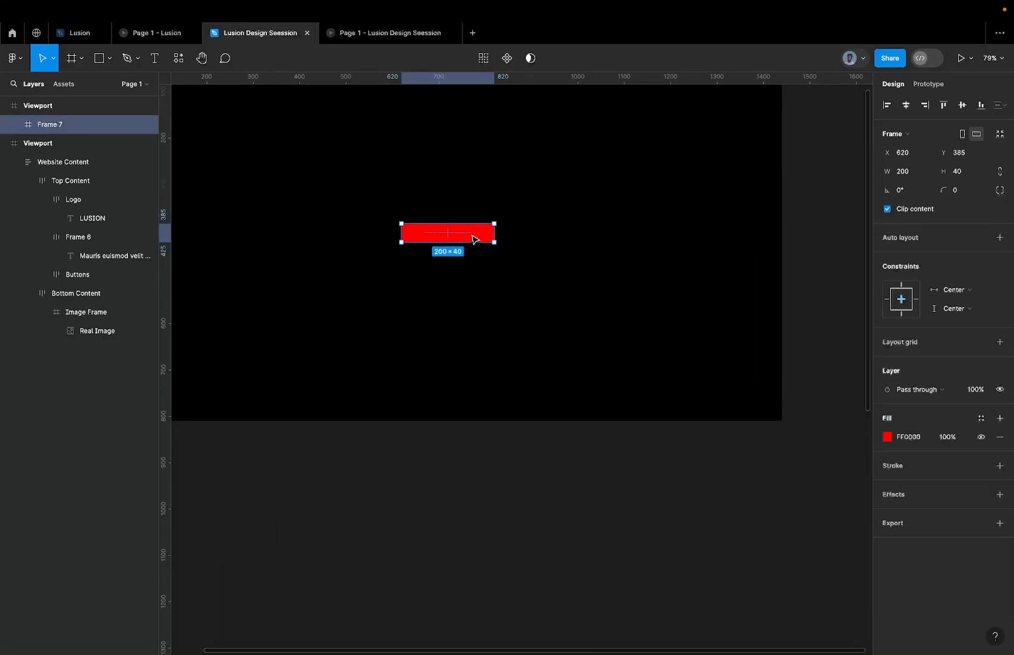
double_click(62, 126)
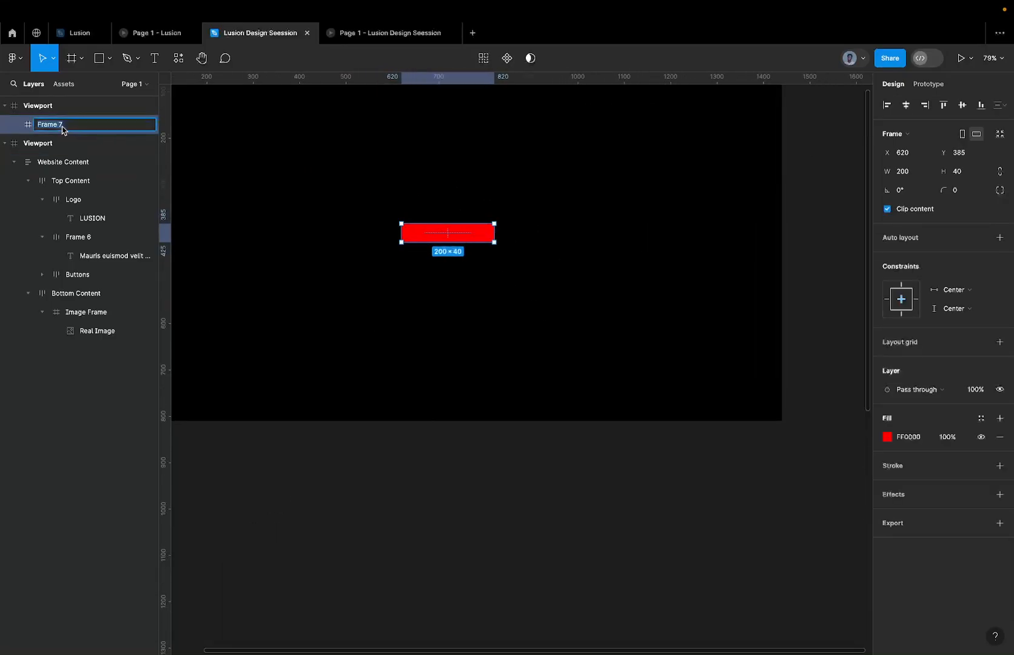
type("LO")
type("OA")
type("LOA")
type("DER")
key("Return")
key("Return")
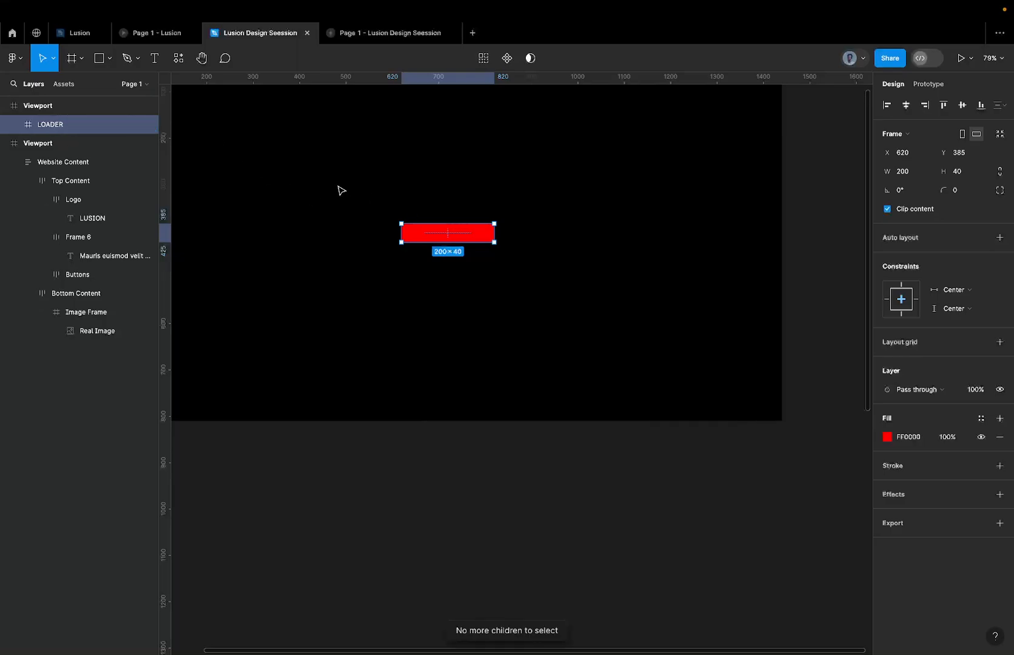
Place two 100-wide copies of the LOADER bar side by side directly beneath the original.
left_click(448, 271)
left_click(440, 242)
mouse_move(440, 242)
left_mouse_down()
mouse_move(439, 294)
mouse_move(441, 263)
left_mouse_up()
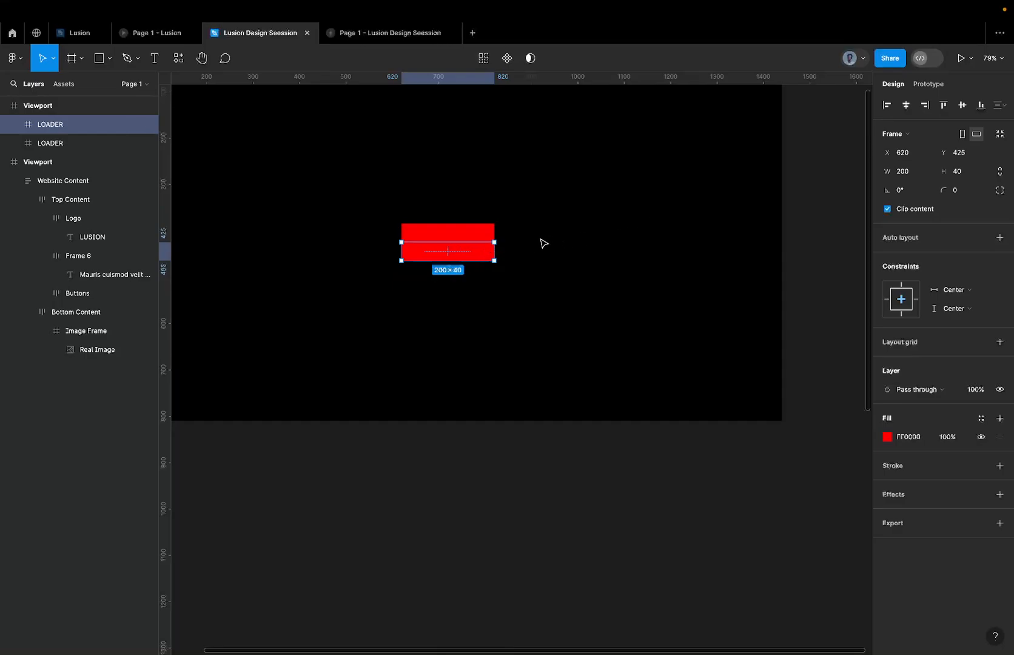
left_click(916, 171)
type("100")
key("Return")
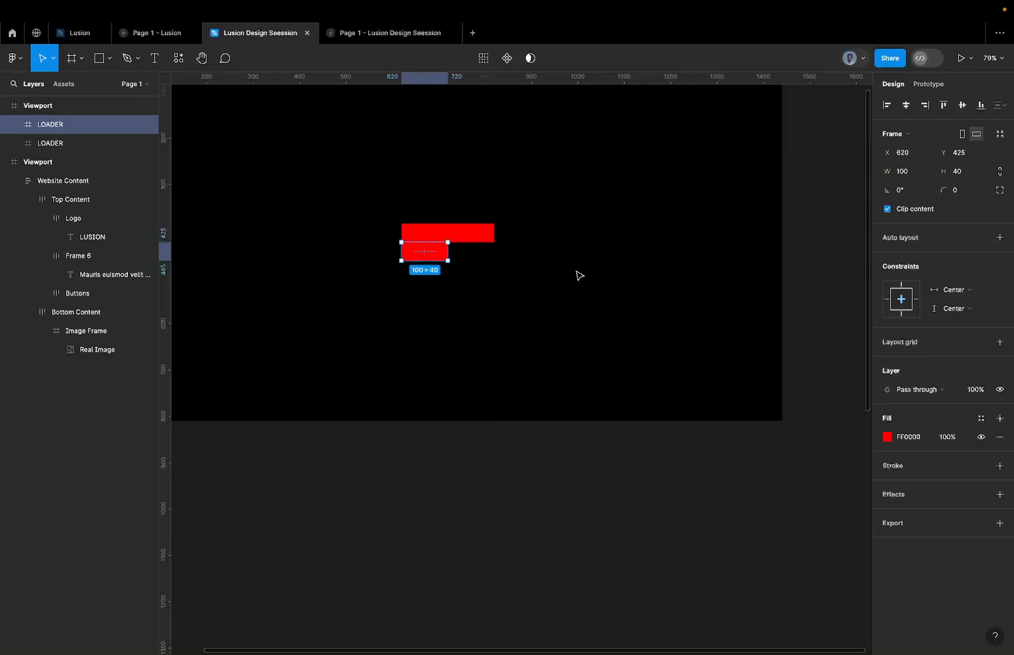
left_click_drag(427, 257, 470, 253)
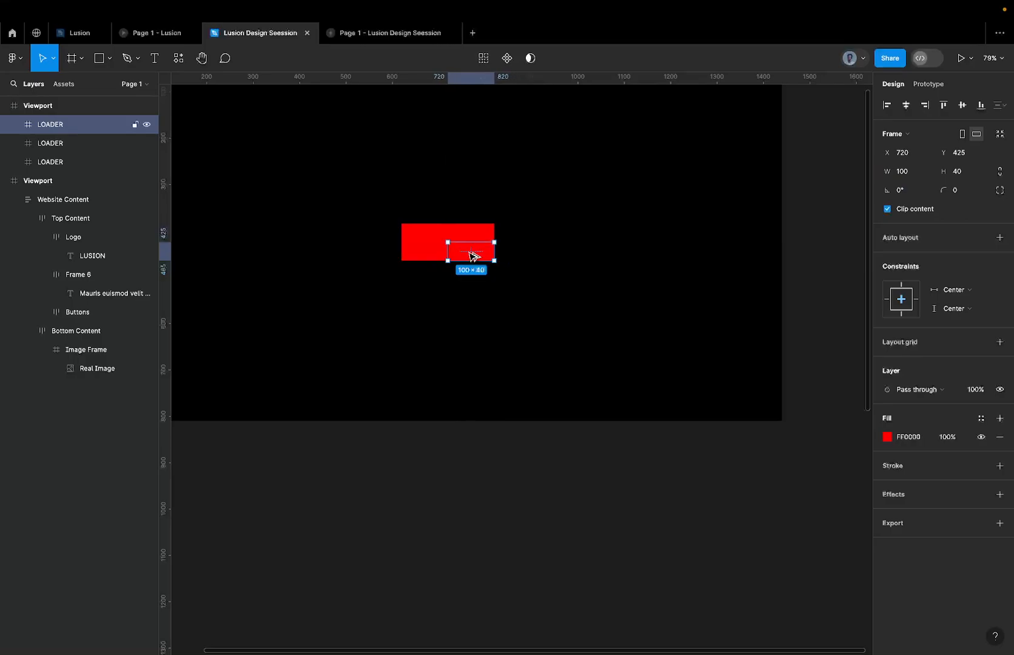
Change the fill of the left LOADER copy beneath the red bar to green.
scroll(471, 253, "up", 5)
left_click(399, 255)
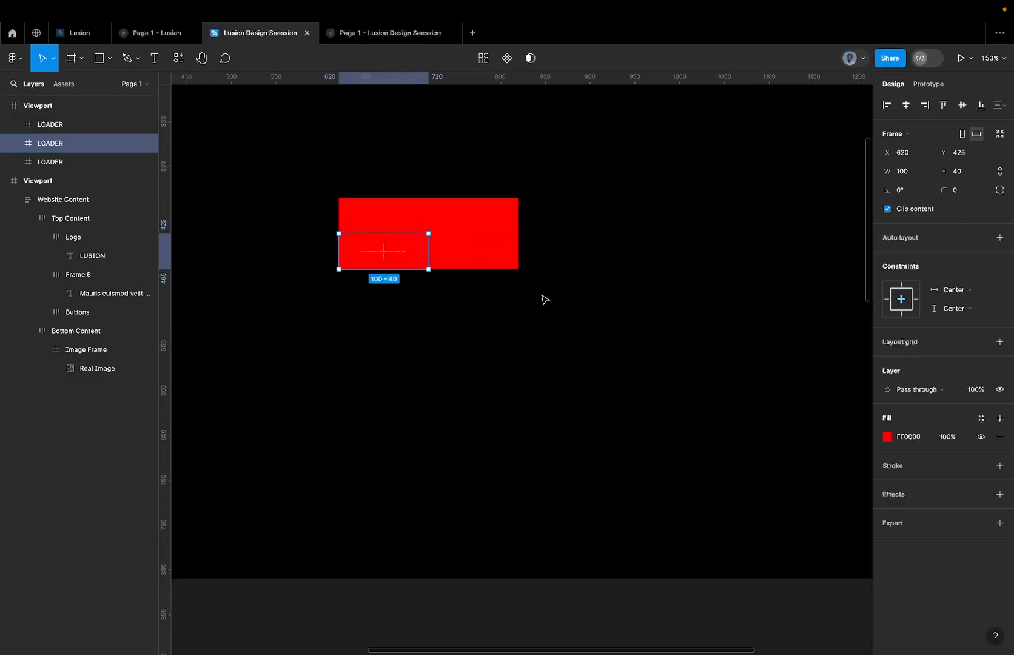
left_click(910, 439)
type("f")
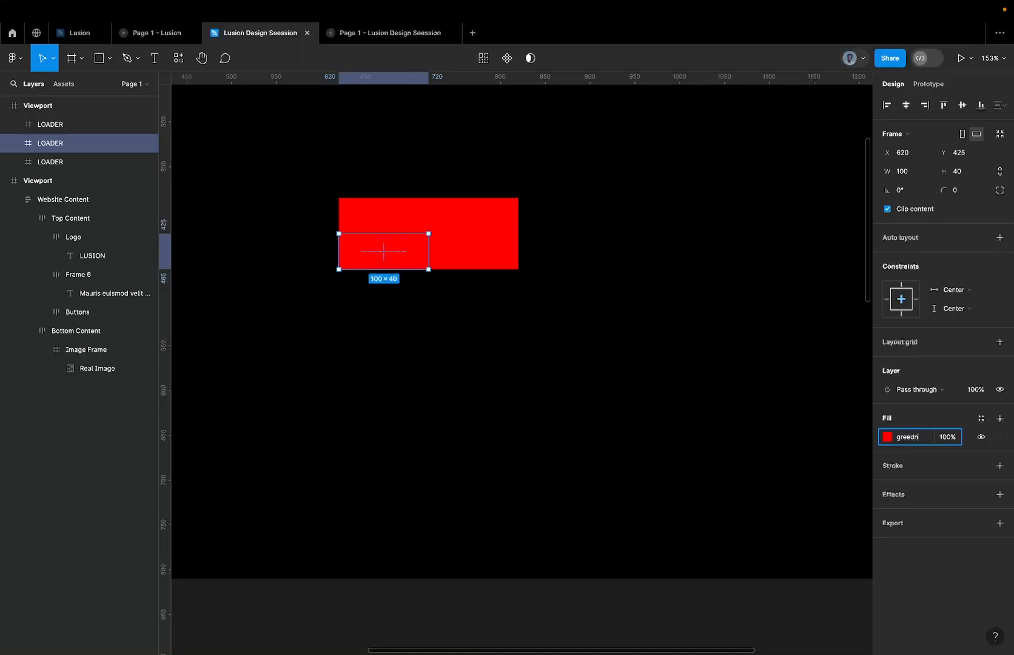
key("Return")
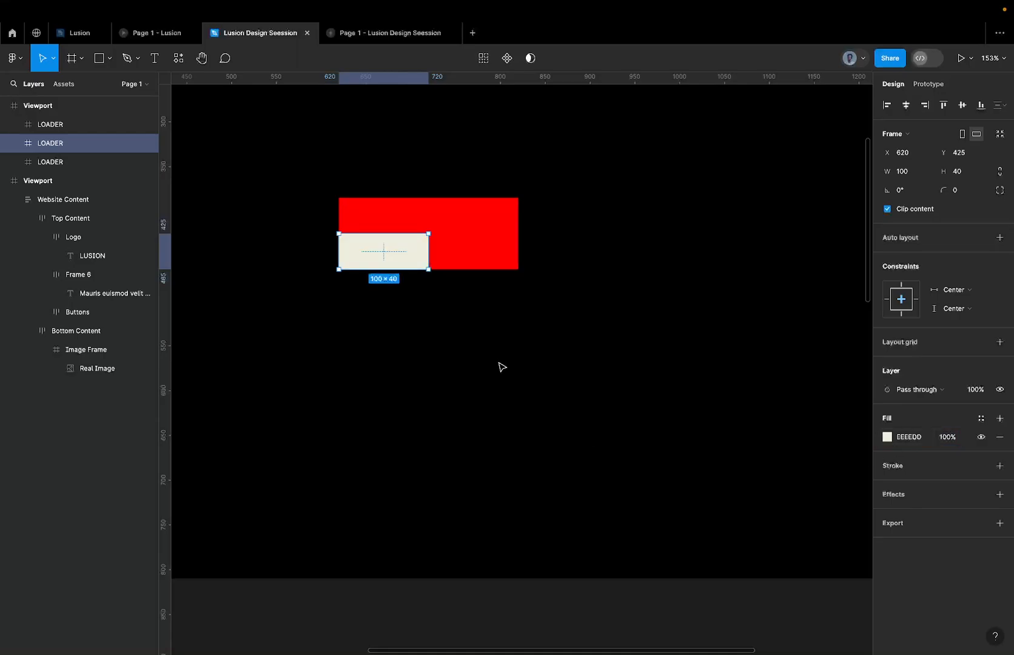
left_click(908, 433)
type("green")
key("Return")
Change the fill of the right LOADER copy beneath the red bar to blue.
left_click(496, 258)
left_click(908, 437)
type("blu")
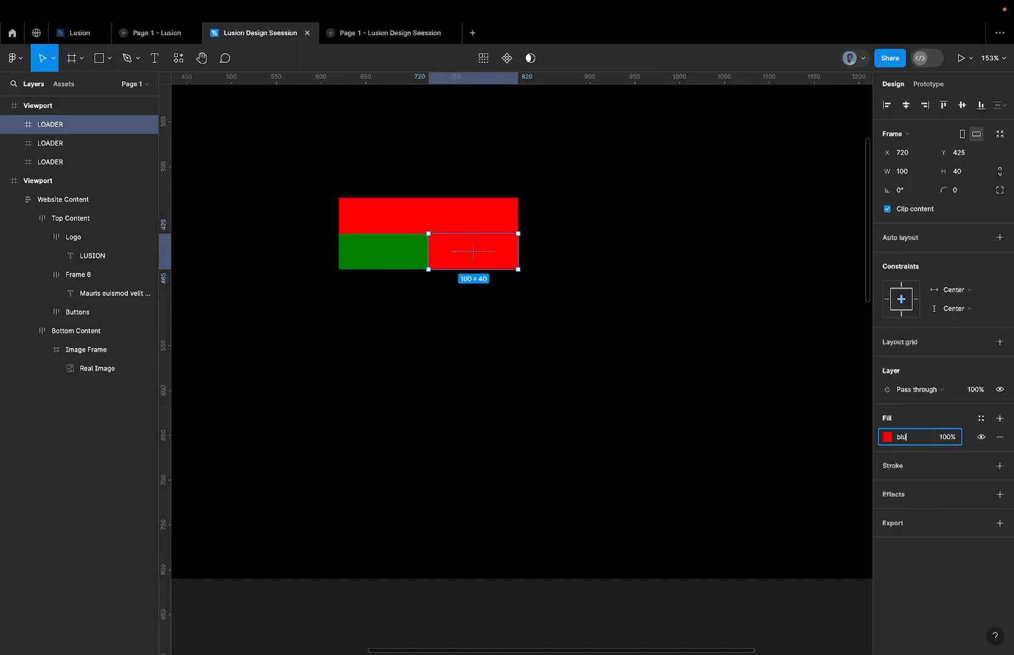
type("e")
key("Return")
left_click(604, 291)
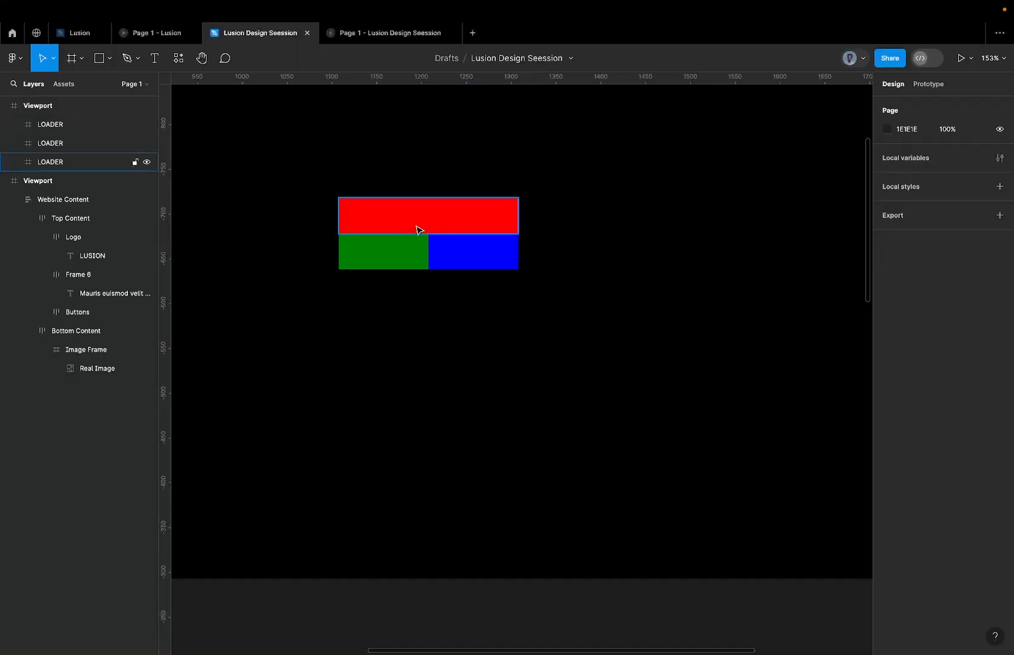
Try forming an L from the green bar rotated to -90° and the blue bar with the red bar moved away, and undo it.
scroll(413, 226, "up", 3)
left_click(450, 290)
left_click(401, 284)
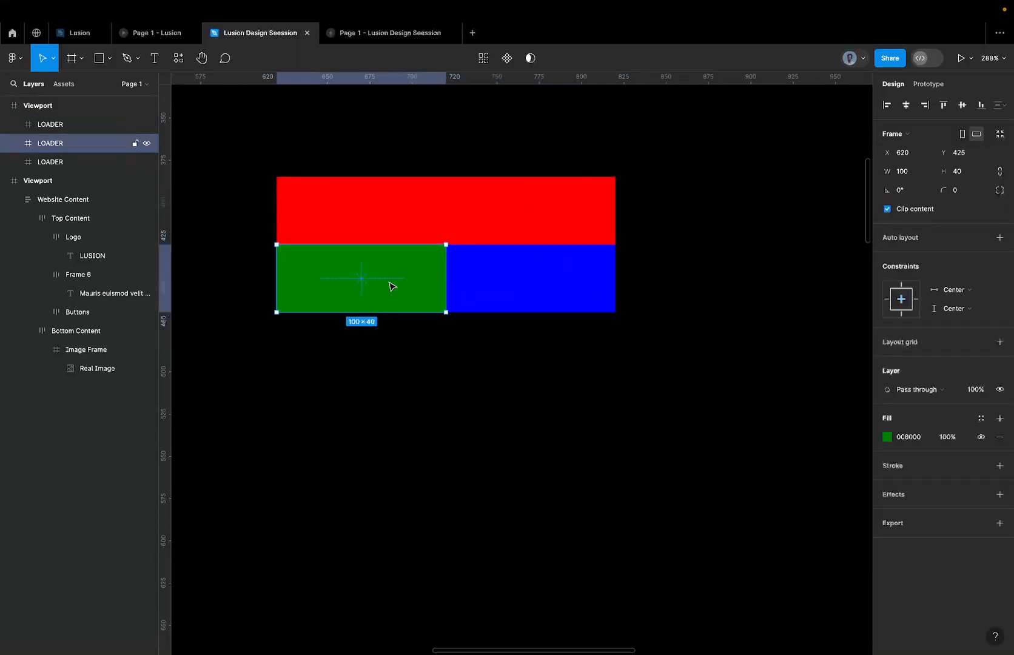
scroll(379, 288, "down", 3)
left_click_drag(417, 274, 397, 346)
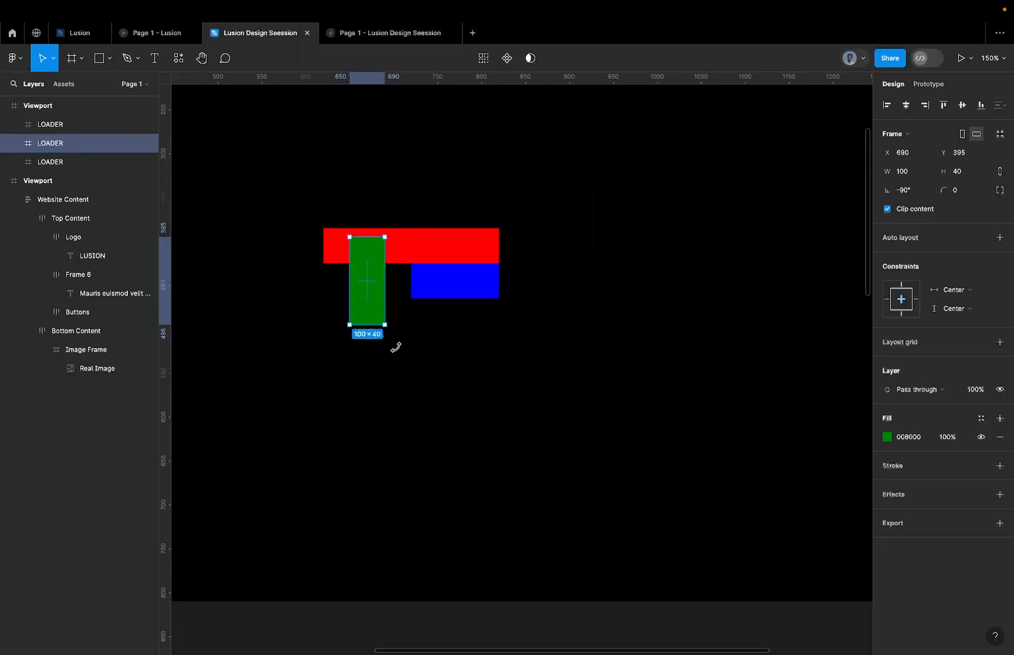
left_click_drag(441, 276, 417, 340)
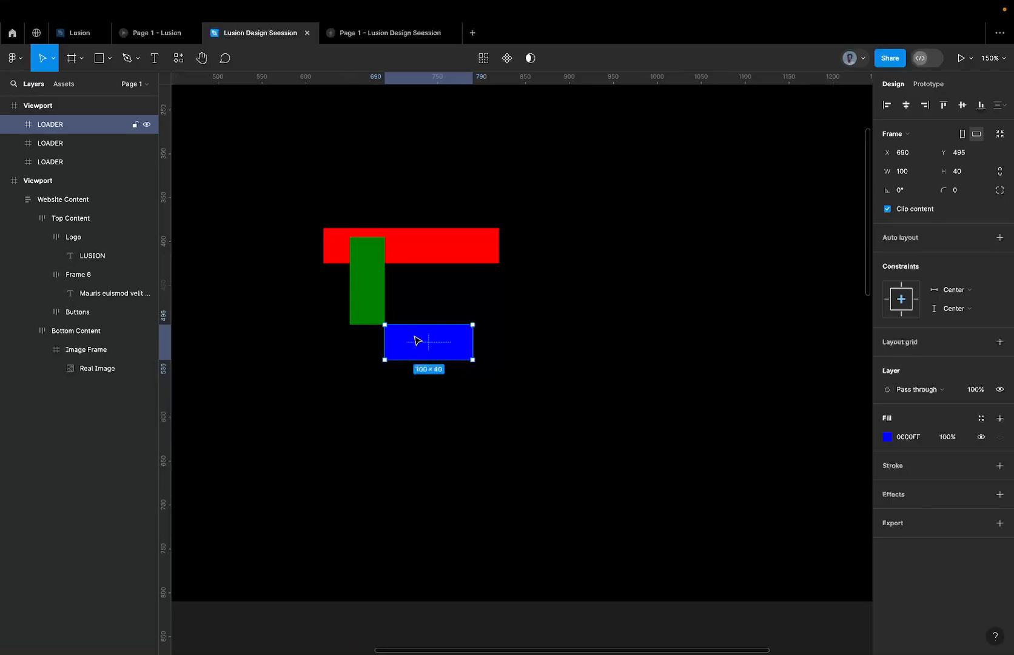
left_click(371, 298)
left_click_drag(408, 262, 423, 100)
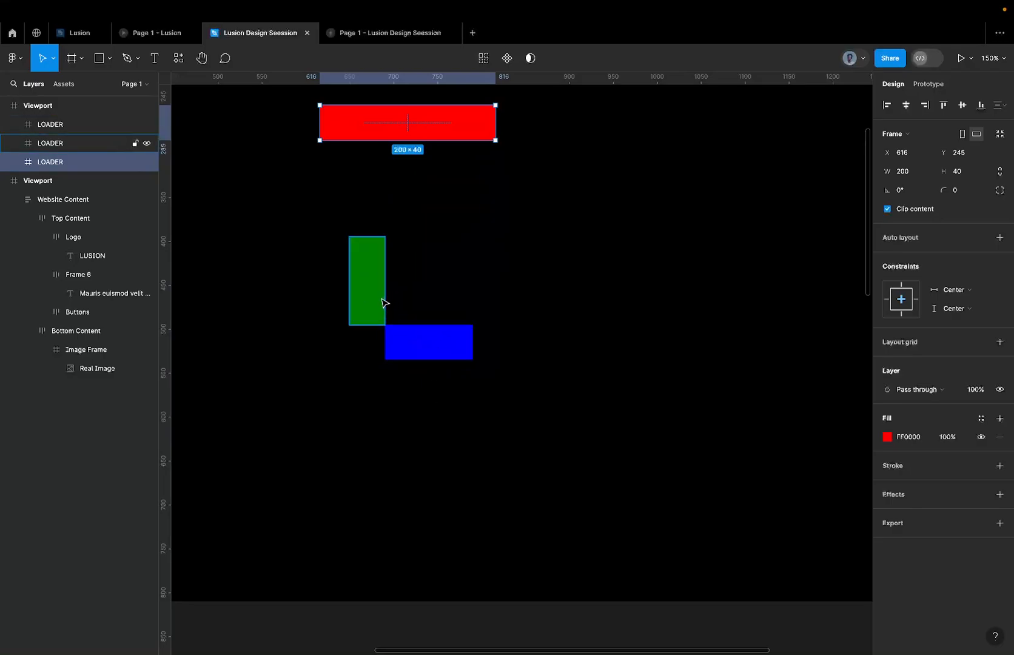
key("ctrl+z")
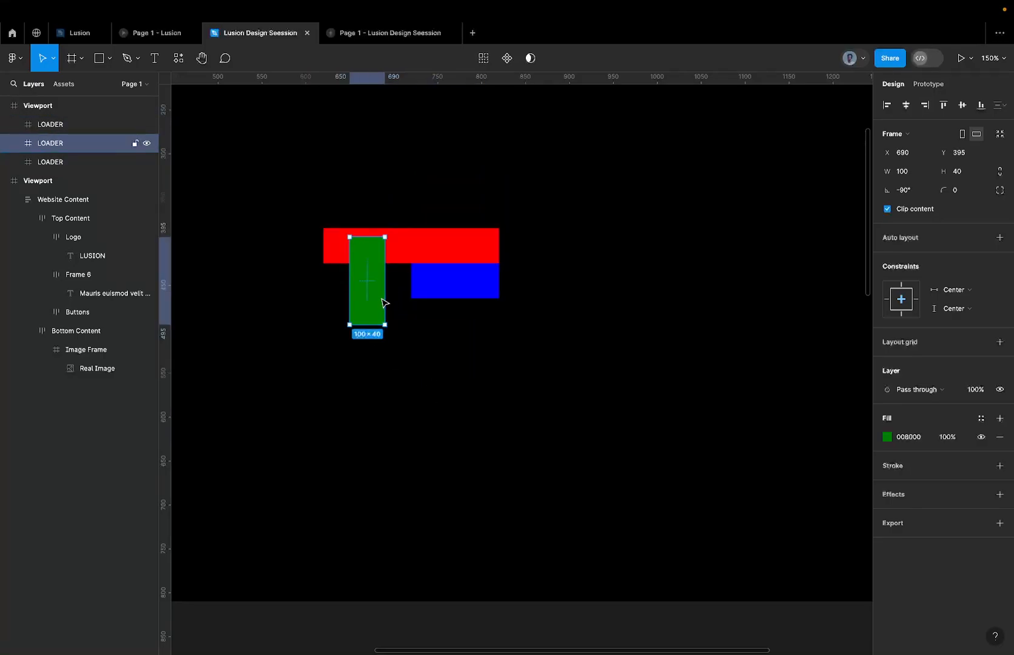
key("ctrl+z")
left_click(433, 289)
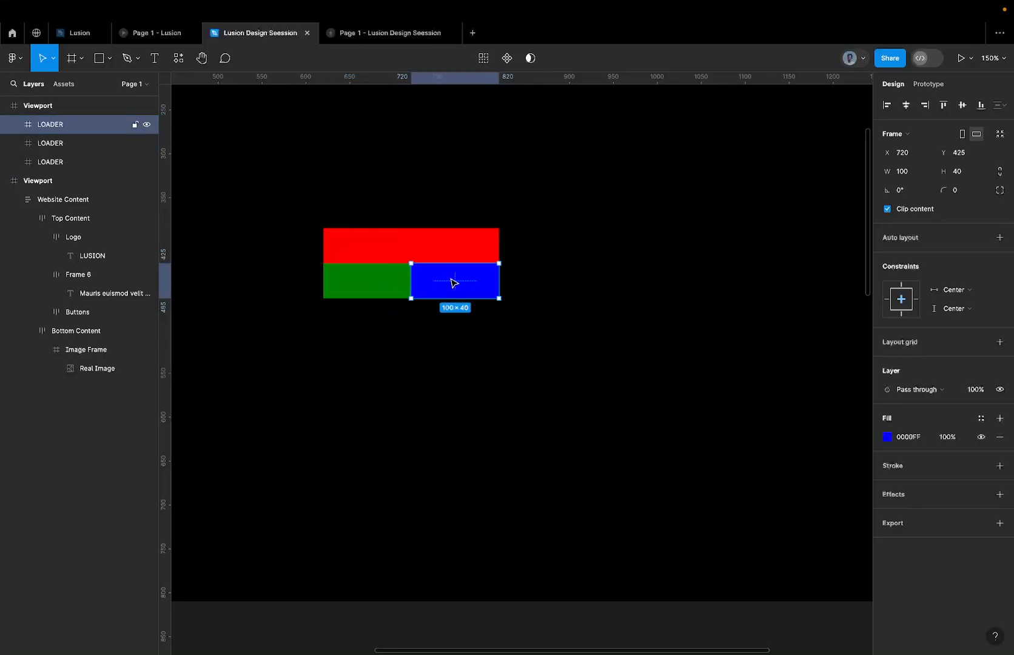
scroll(427, 279, "up", 3, "ctrl")
left_click(392, 285)
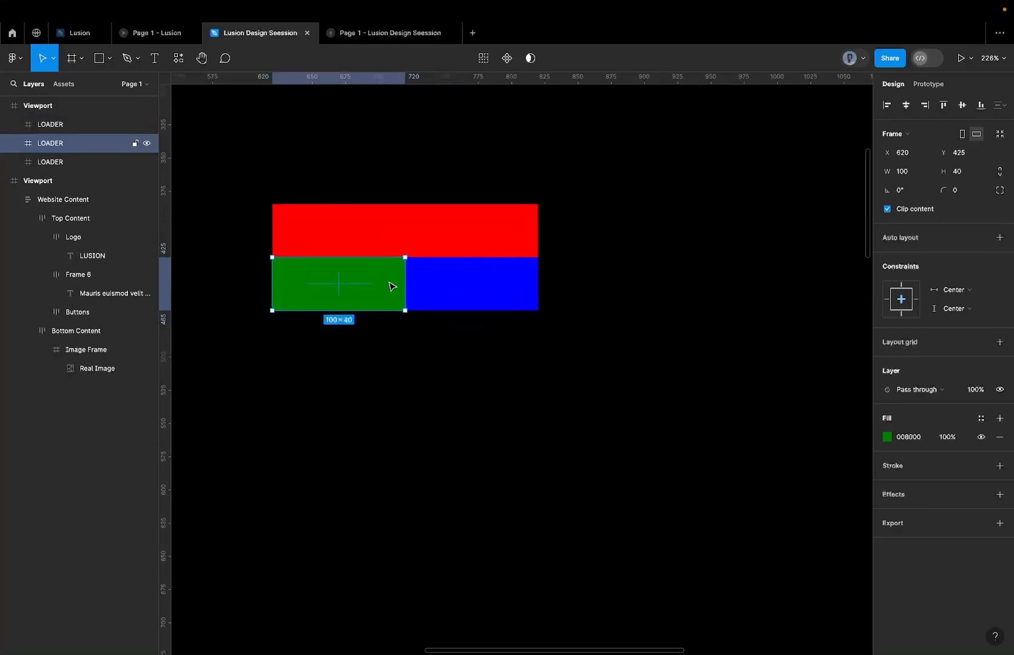
left_click(439, 282)
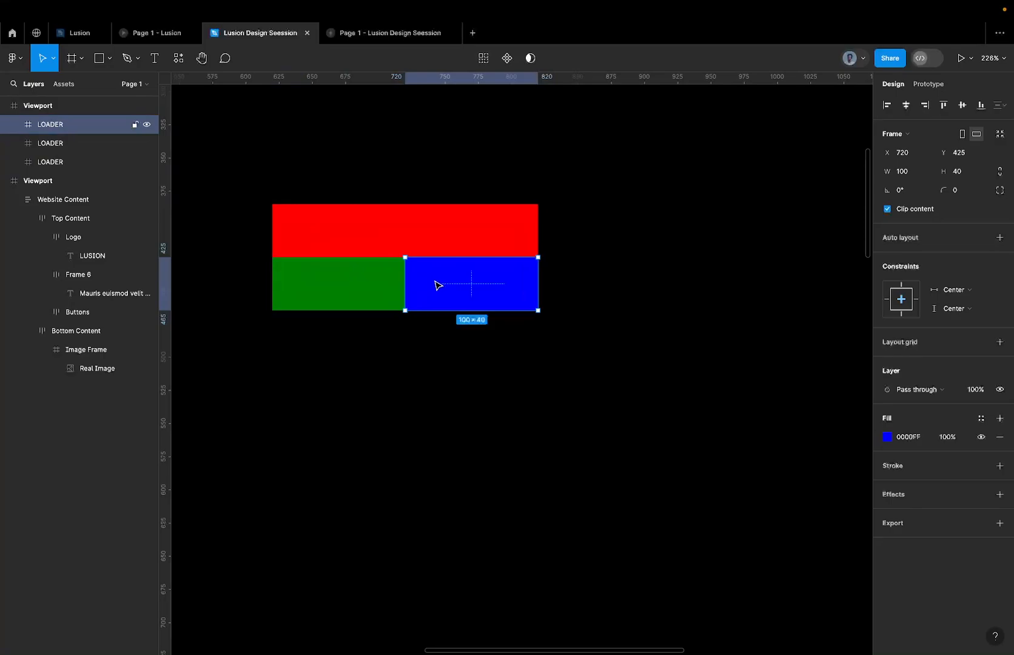
left_click(387, 285)
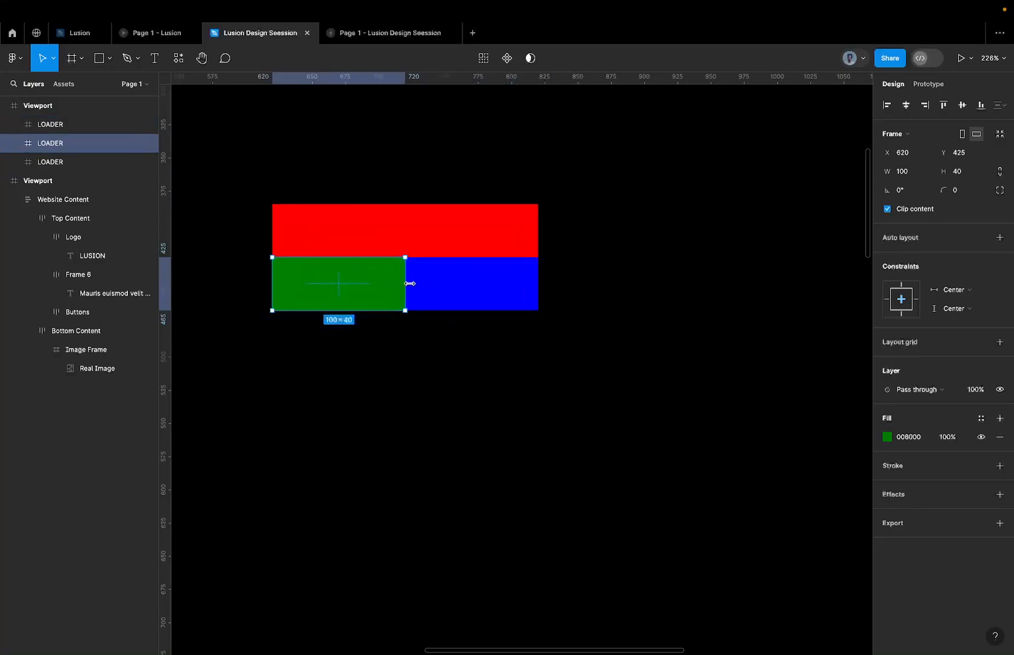
Duplicate the blue LOADER bar directly beneath itself and set the copy's width to 50.
left_click_drag(410, 283, 430, 346)
key("super+z")
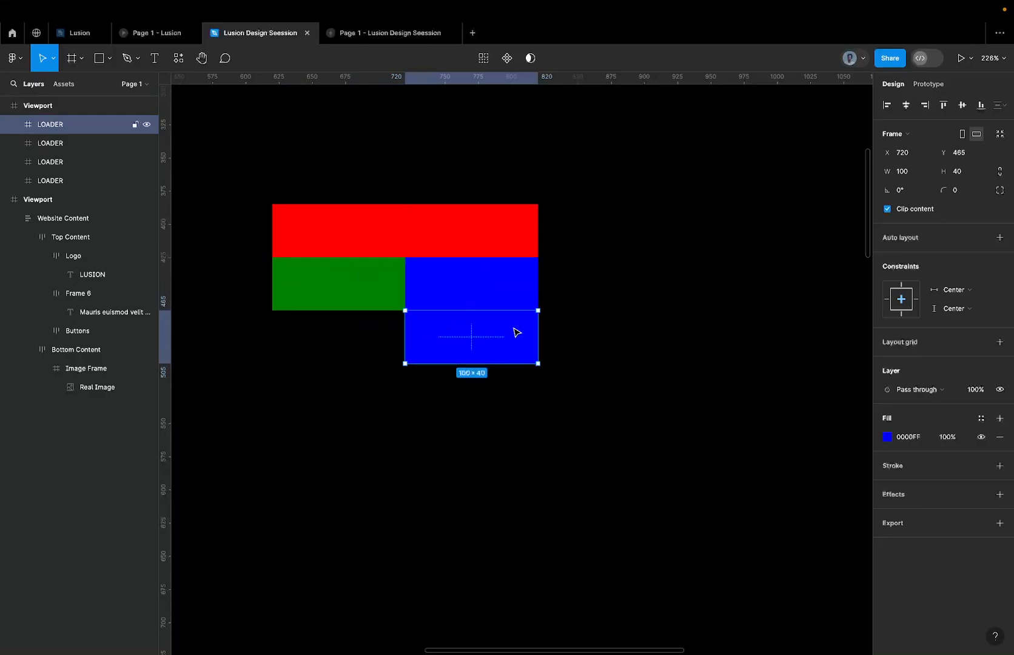
left_click(920, 172)
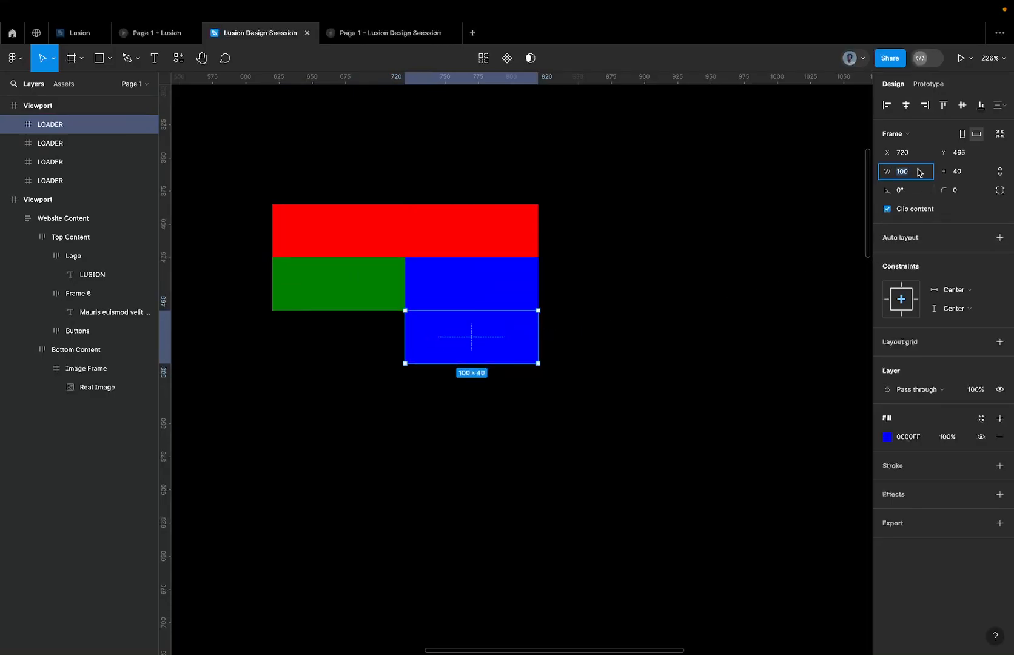
type("50")
key("Return")
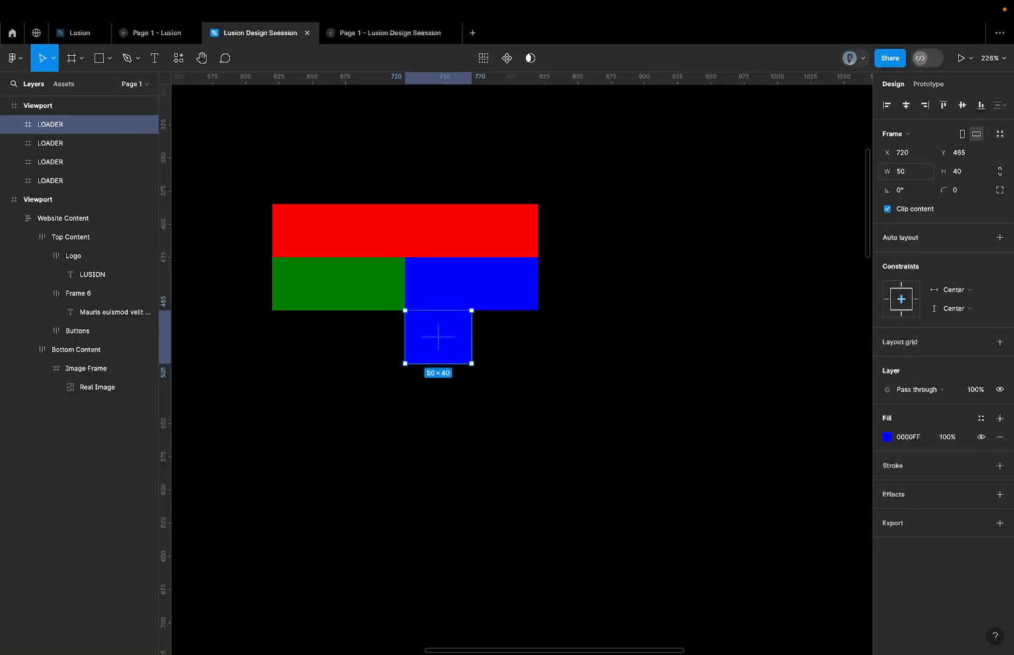
Duplicate the 50-wide blue block directly beneath itself and halve the copy's width to 25.
left_click(912, 173)
left_click(464, 334)
left_click_drag(430, 347, 431, 399, "alt")
left_click(917, 171)
type("/2")
key("Return")
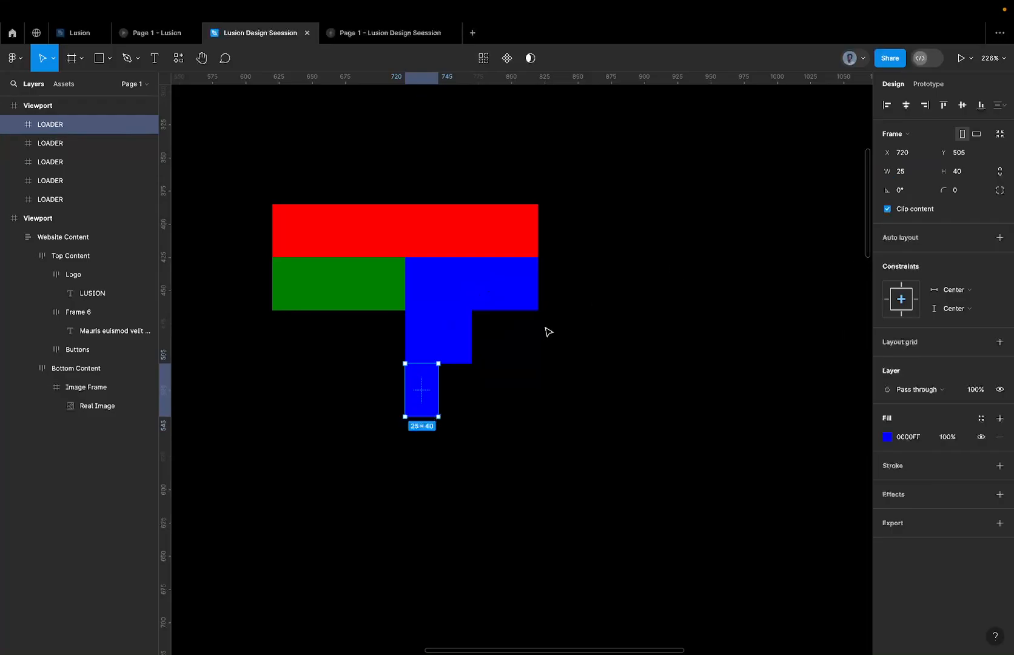
Change the fill of the 25-wide block at the bottom of the stack to green.
left_click_drag(426, 405, 424, 299)
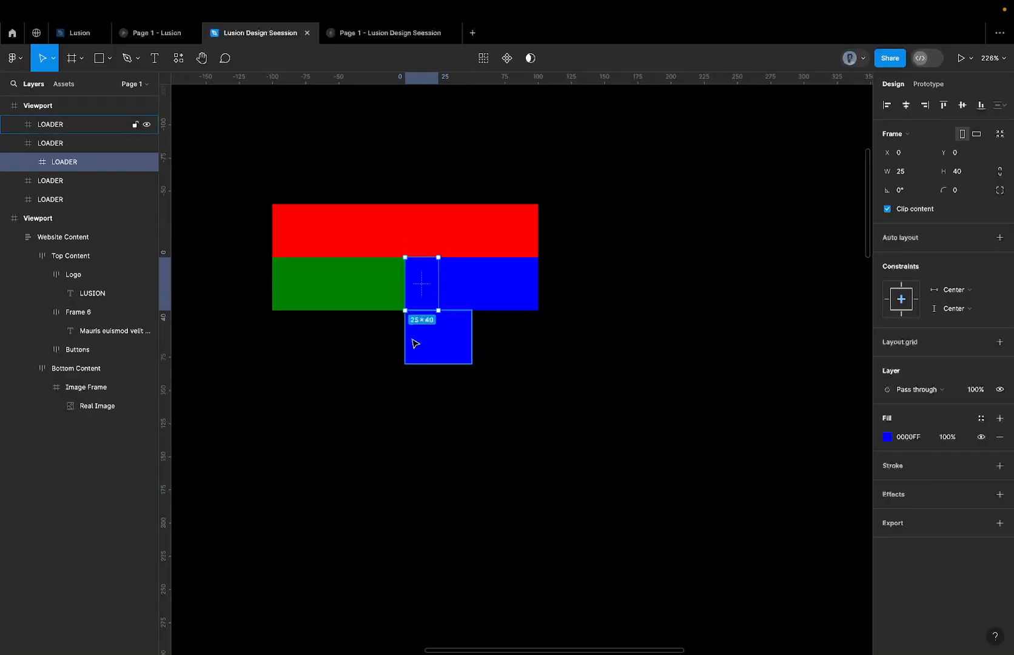
key("super+z")
left_click(917, 435)
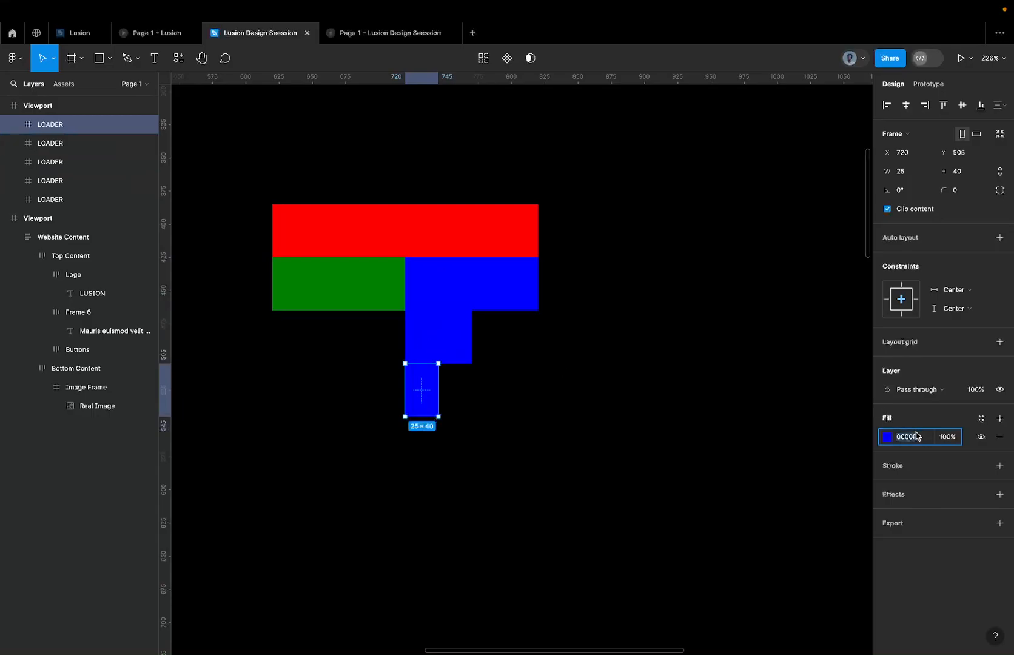
type("green")
key("Return")
Shift the two blue blocks down one row and move the 25-wide green block against the green bar's right end.
left_click(480, 353)
left_click(458, 328)
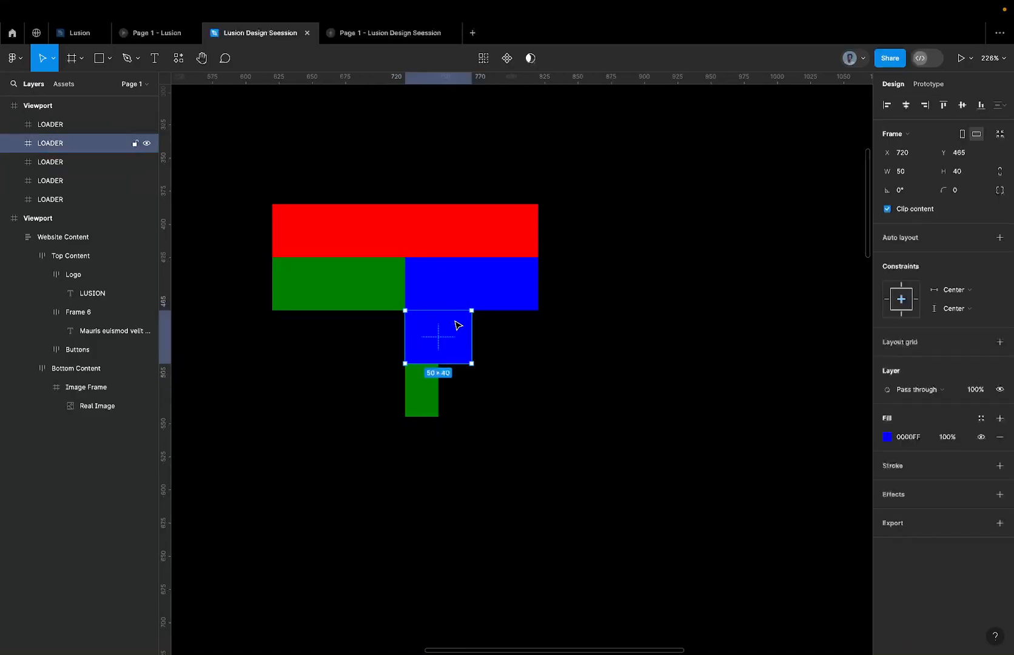
left_click(448, 292, "shift")
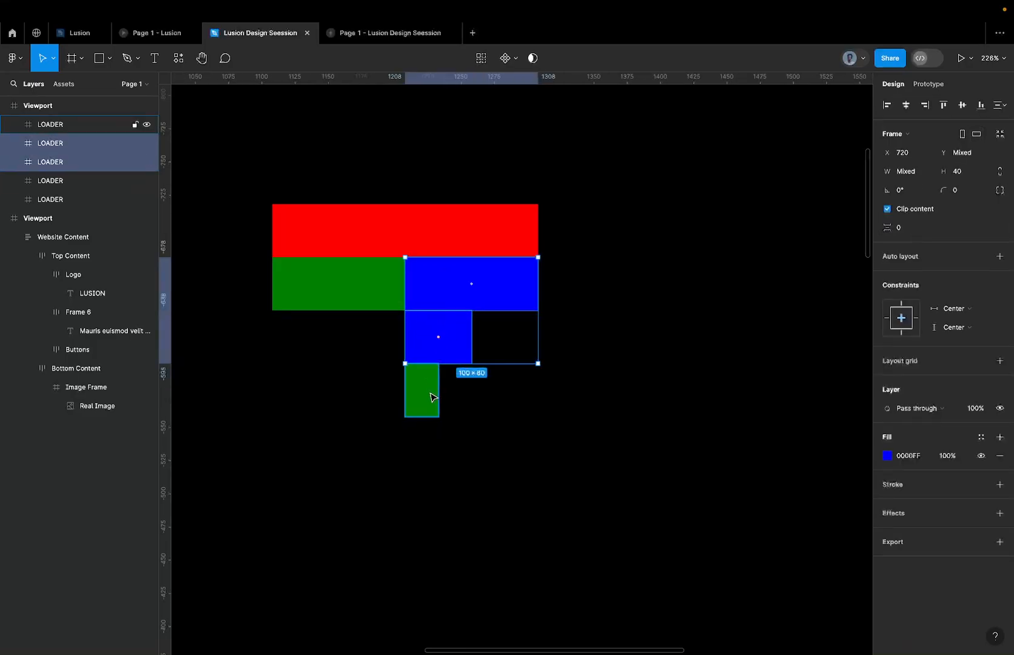
left_click(430, 394, "shift")
left_click_drag(422, 388, 424, 297)
Shorten the 100-wide blue bar from its left edge to a width of 75, starting where the green row ends.
left_click(494, 293)
left_click(430, 335)
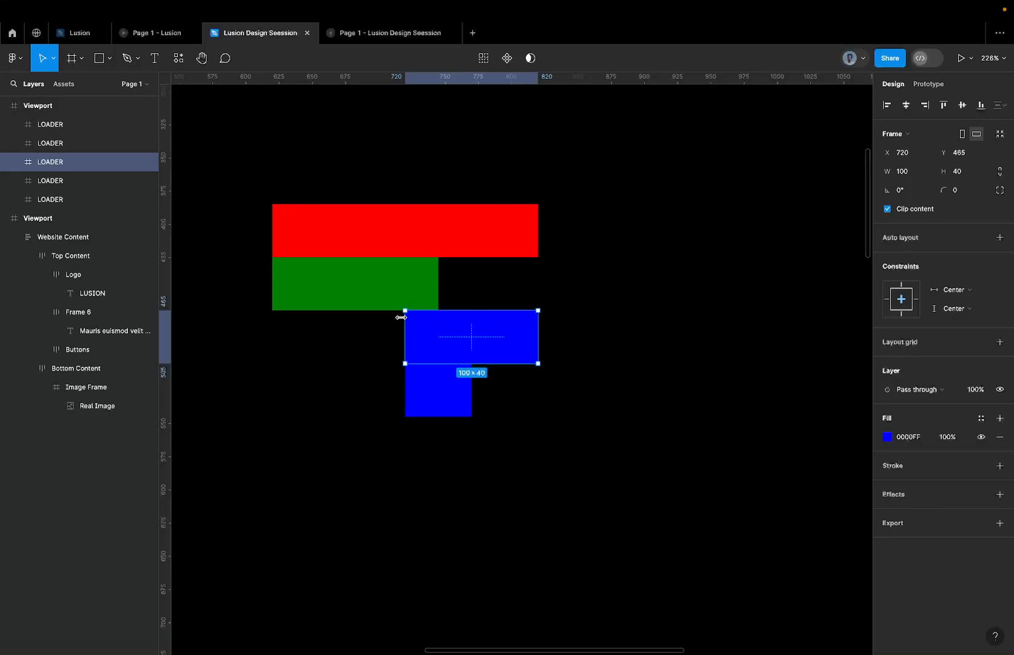
left_click_drag(403, 318, 439, 320)
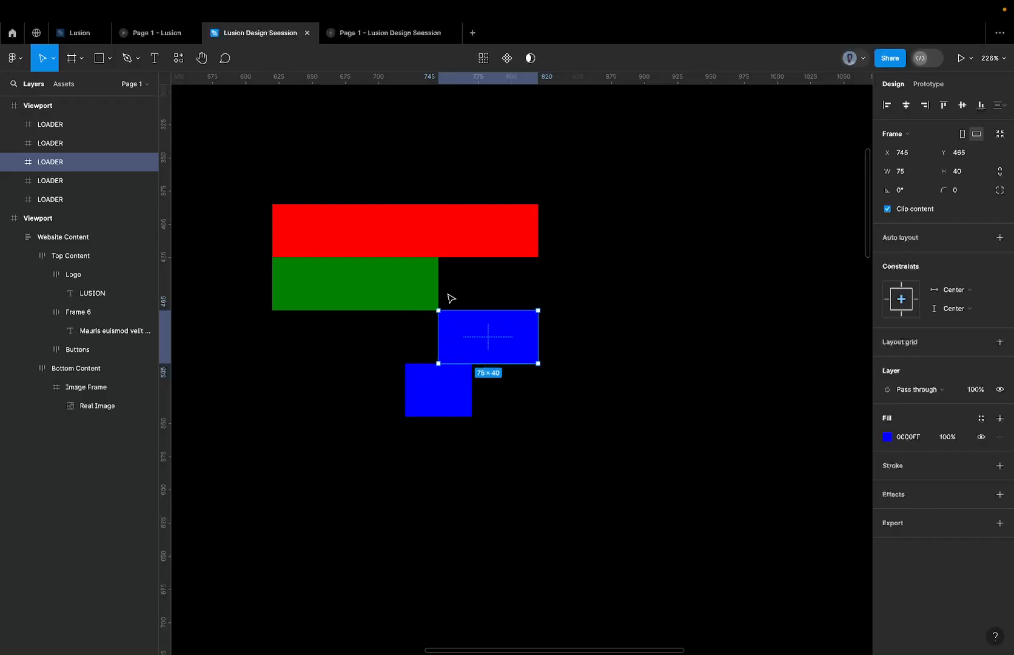
Extend the green bar's right edge over the small green block to a width of 125.
scroll(448, 297, "up", 3)
left_click(418, 291)
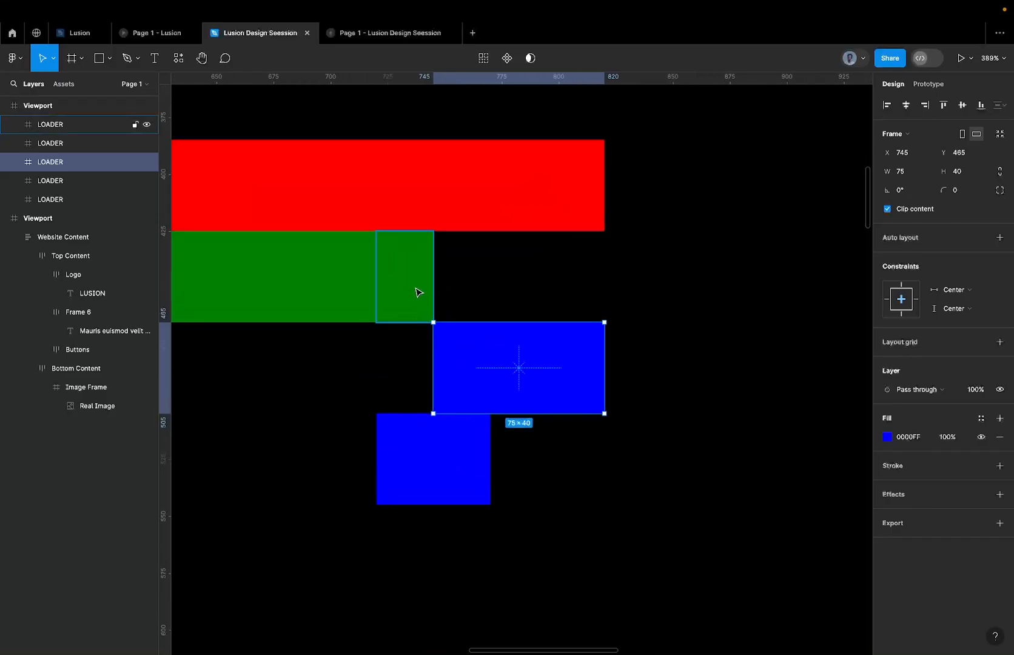
left_click(355, 303)
scroll(356, 299, "down", 2)
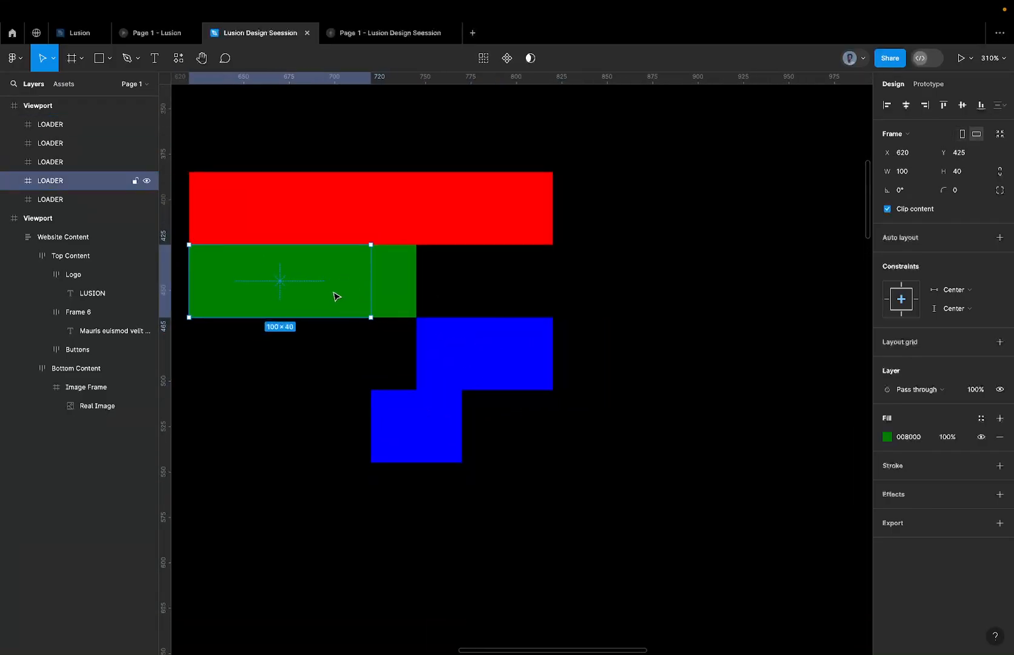
left_click_drag(380, 284, 418, 287)
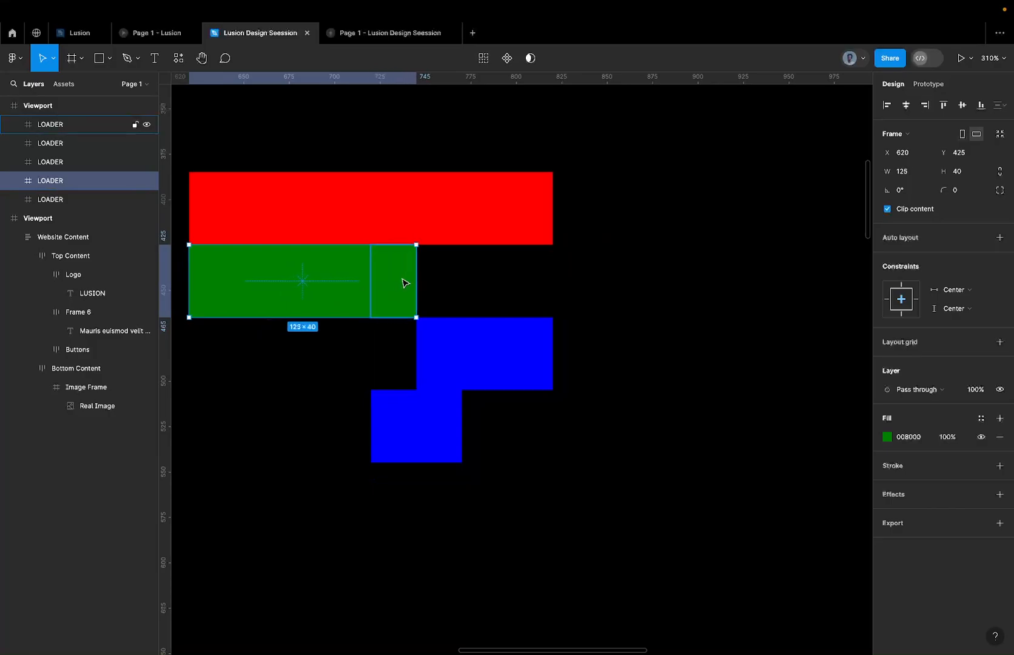
Delete the 25-wide green block overlapping the end of the green bar.
left_click(406, 283)
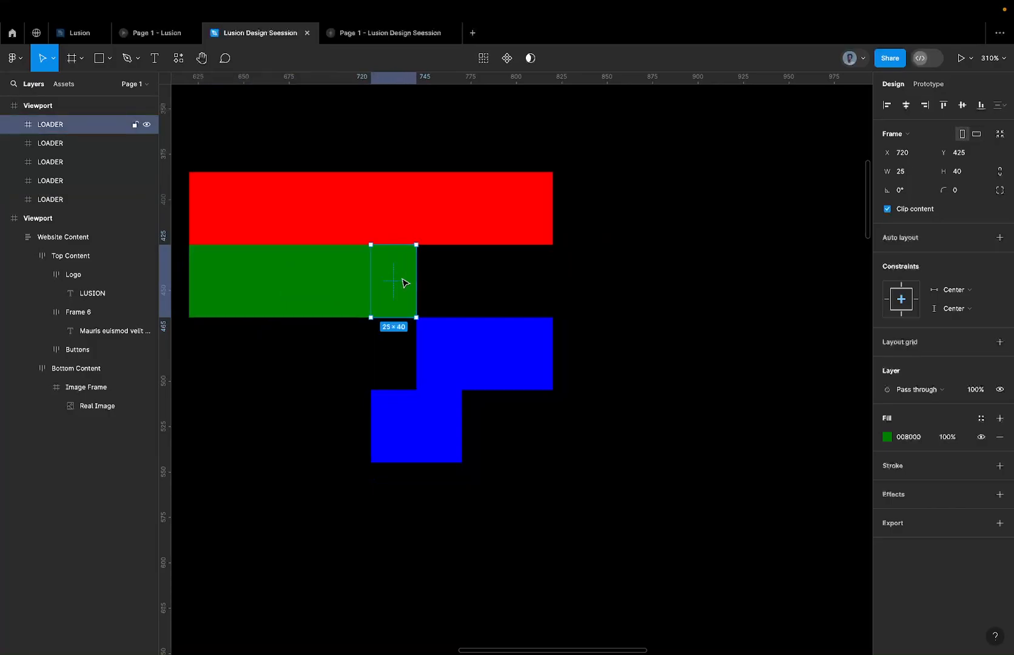
key("Delete")
left_click(402, 284)
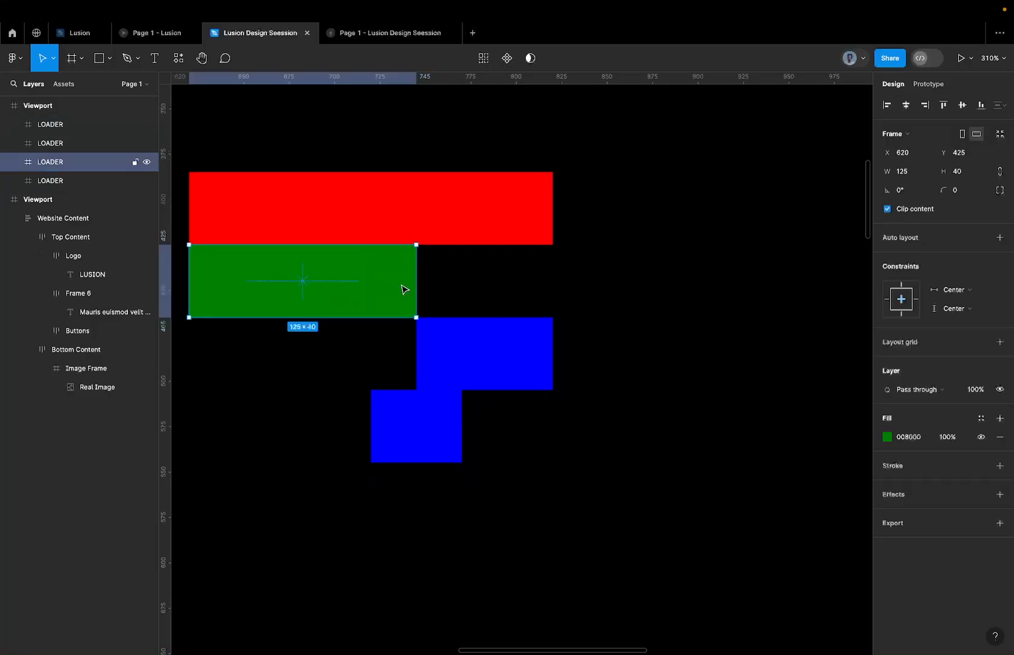
Align the 75-wide blue bar's top with the green bar so both sit in one row beneath the red bar.
scroll(403, 287, "down", 5)
left_click(440, 312)
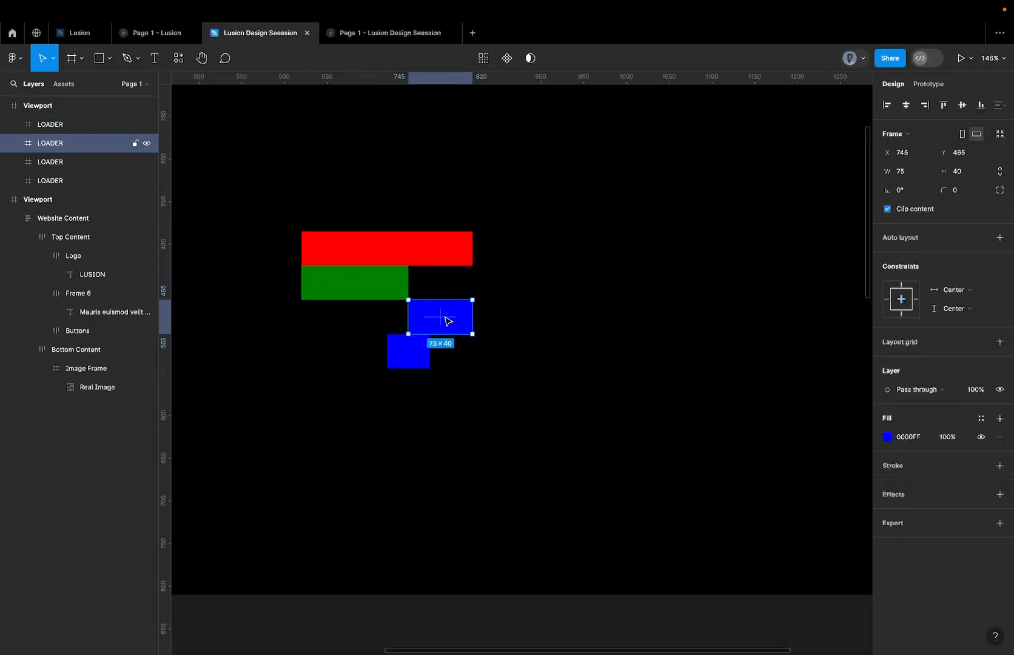
left_click(404, 285, "shift")
left_click(944, 104)
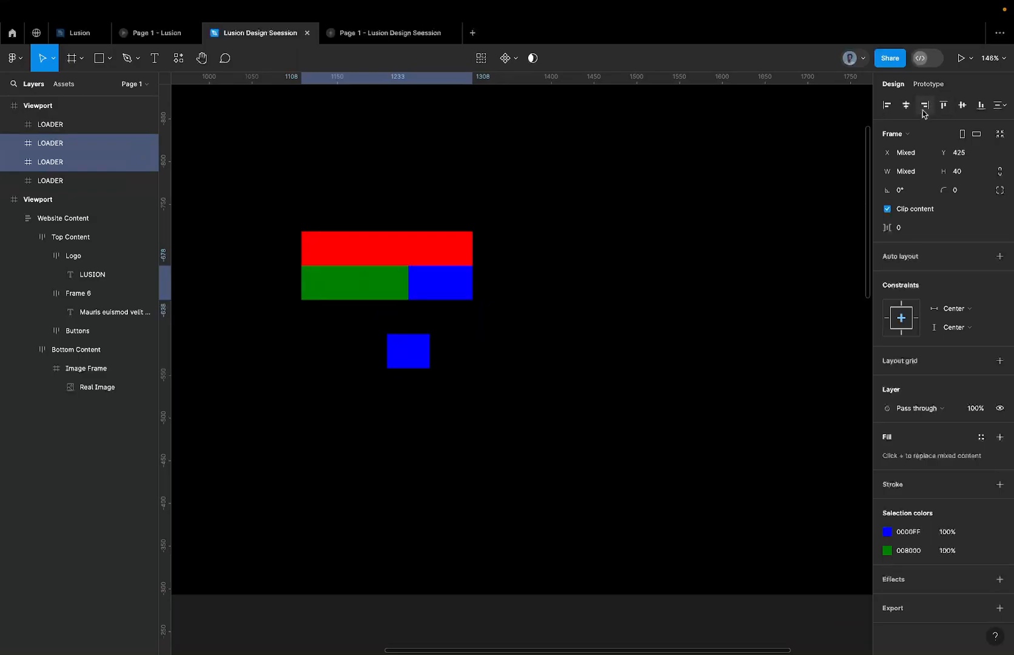
scroll(452, 233, "up", 5)
scroll(382, 320, "down", 5)
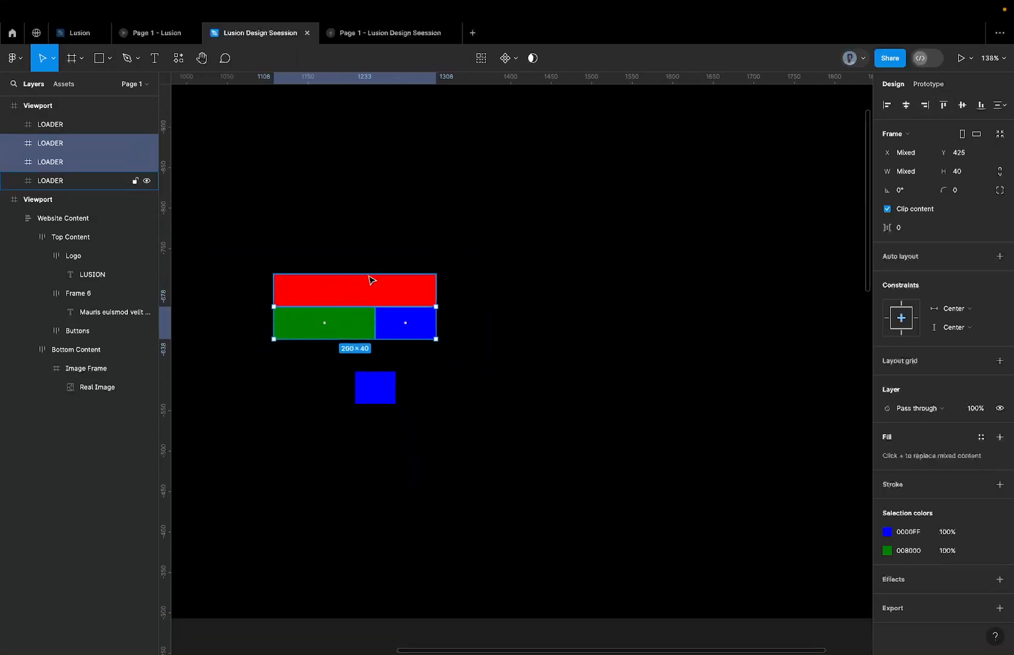
Rename the green bar's layer to Vertical.
left_click(296, 327)
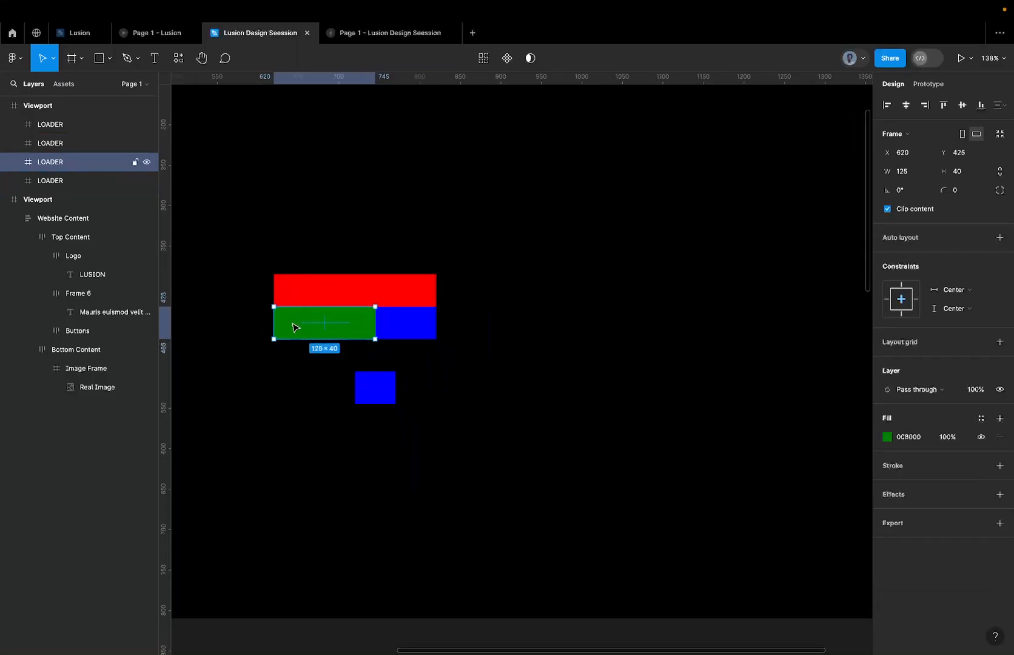
double_click(62, 165)
type("vertical")
key("ctrl+a")
type("V")
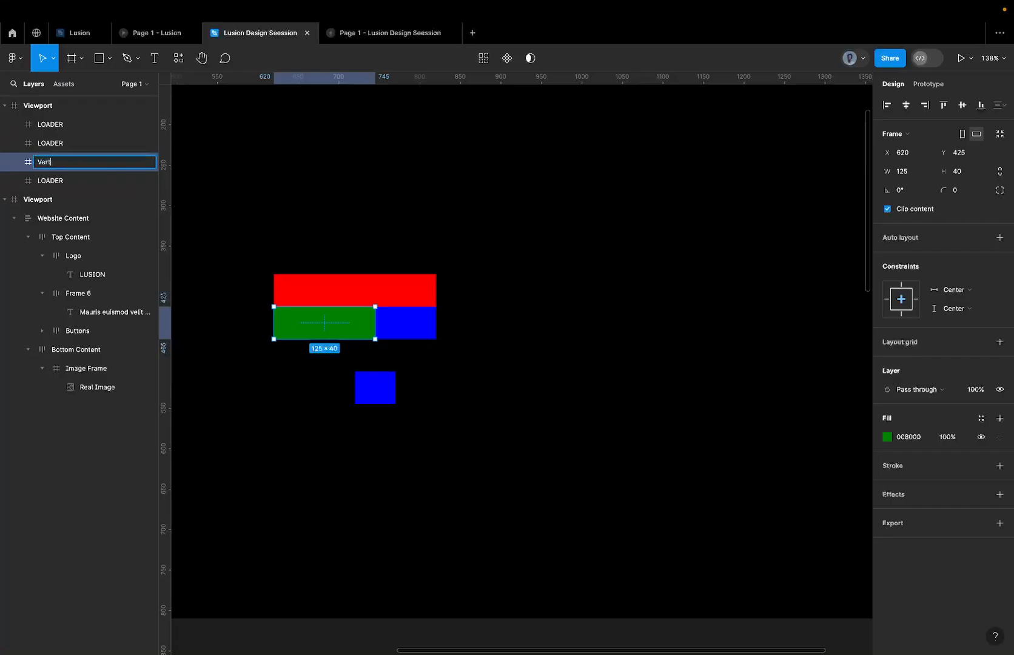
type("ertical")
key("Return")
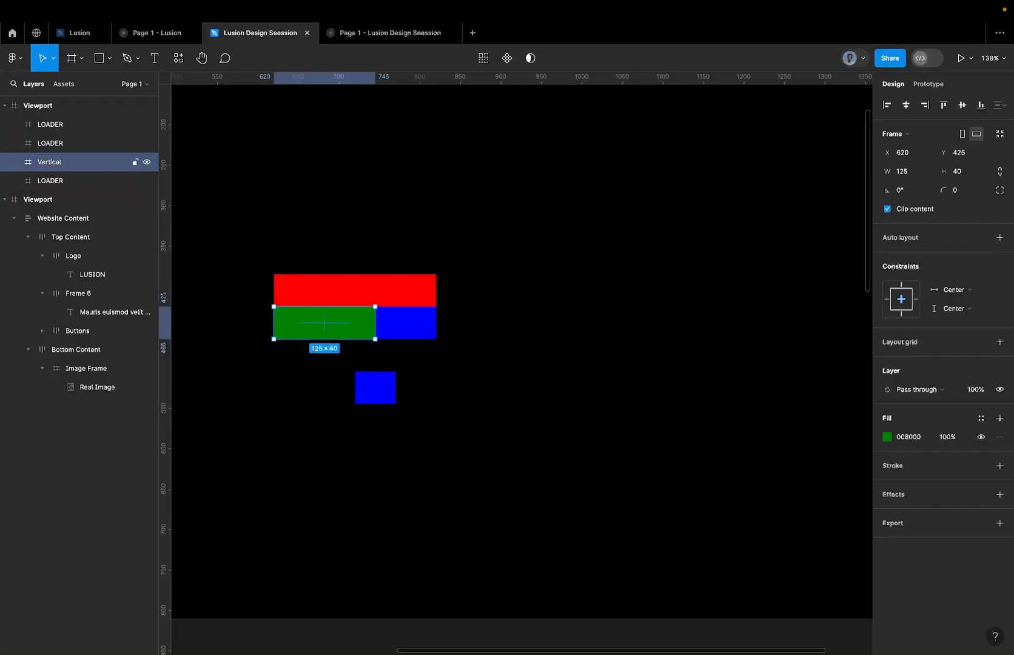
Rename the 75-wide blue bar's layer to Horizontal.
left_click(54, 180)
left_click(394, 328)
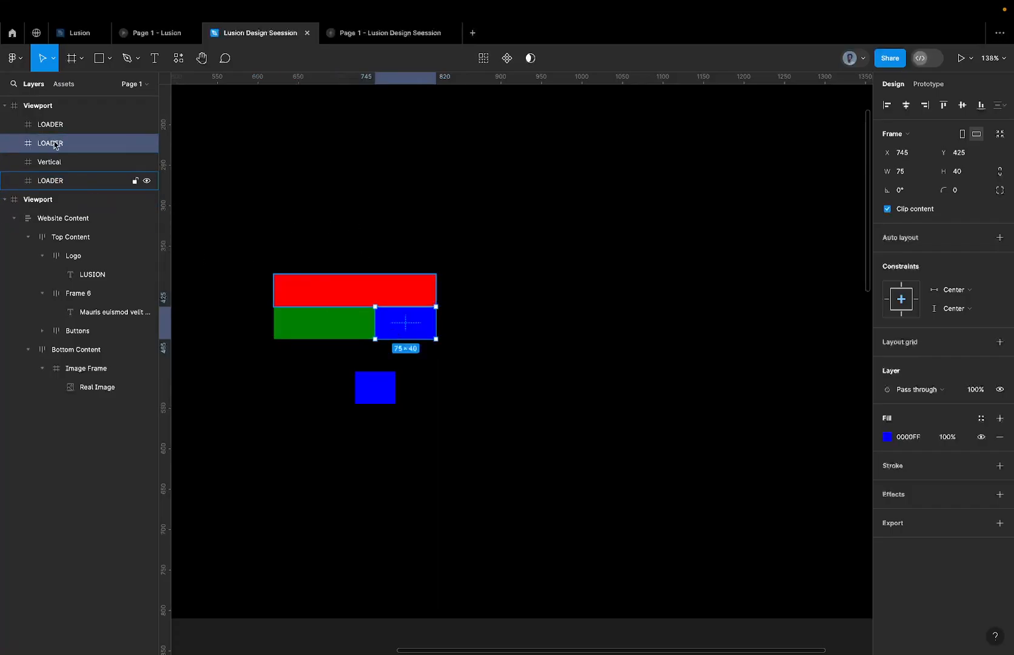
double_click(51, 143)
type("Horizontal")
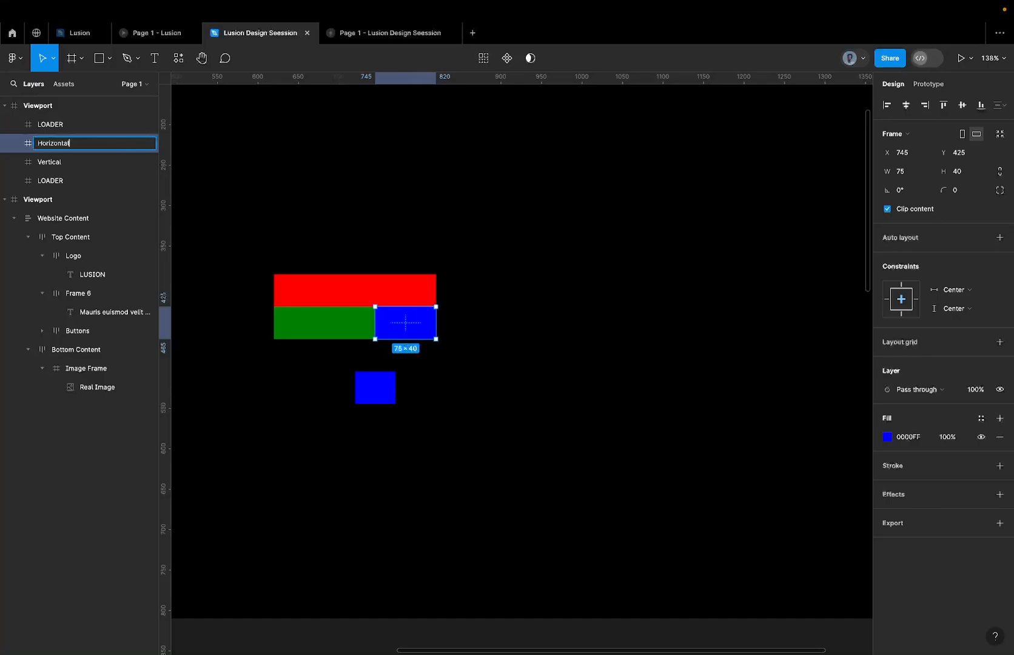
key("Return")
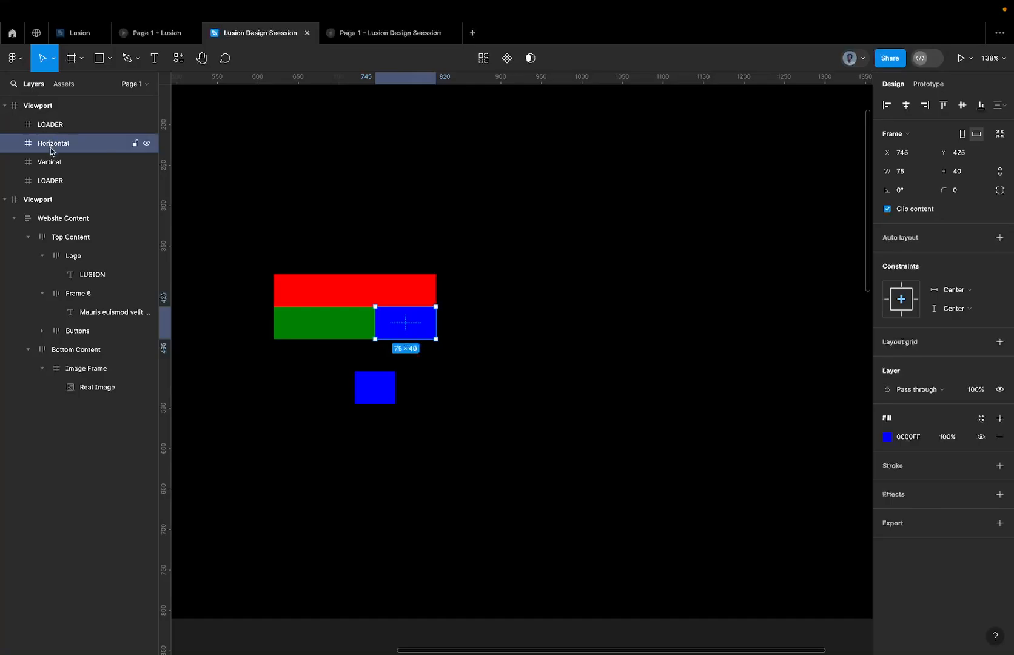
Copy the Vertical and Horizontal bars to the right of the originals and rotate the Vertical copy to -90°, placed at X 1009, Y 300.
left_click(344, 330, "shift")
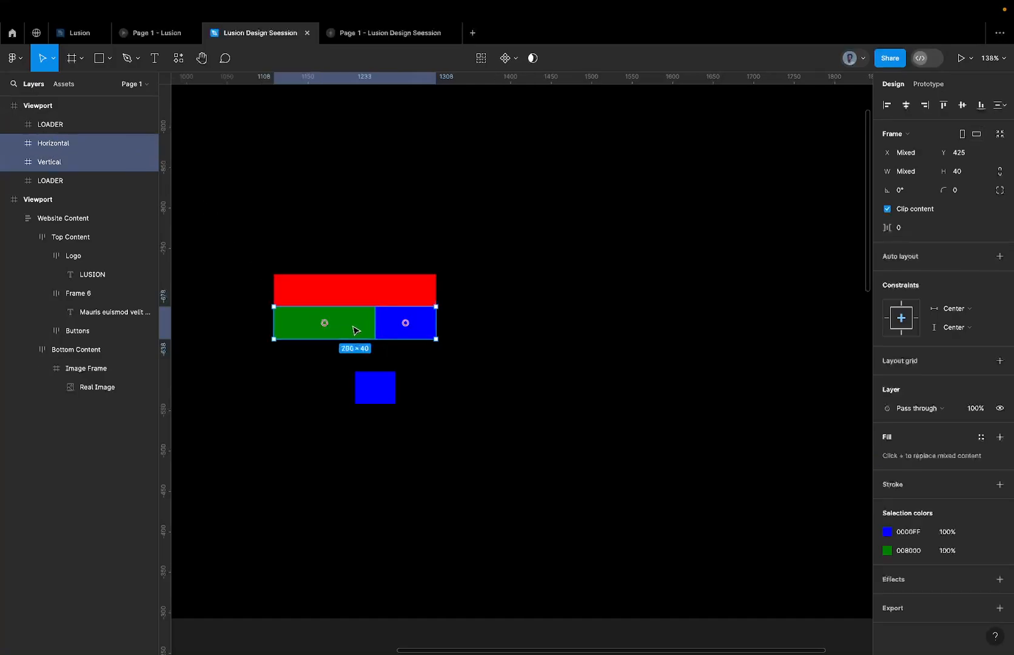
left_click_drag(361, 331, 566, 385)
left_click(577, 330)
left_click_drag(548, 329, 585, 258)
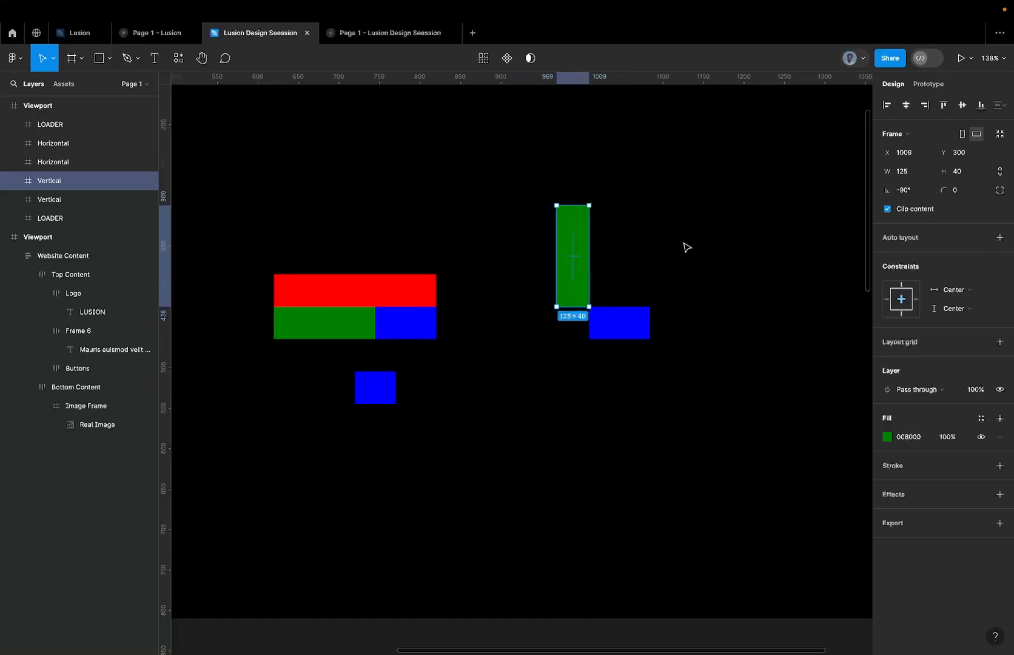
Try narrowing the Horizontal copy and shifting the Vertical copy right to meet it, and undo these changes.
left_click(688, 244)
scroll(688, 244, "down", 5)
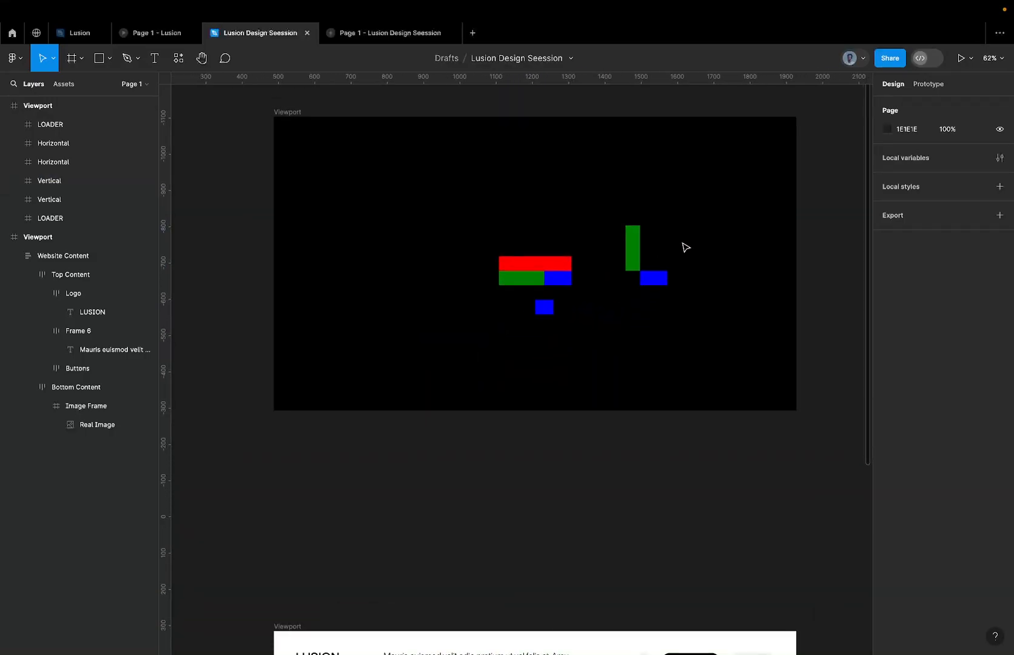
scroll(656, 225, "up", 4)
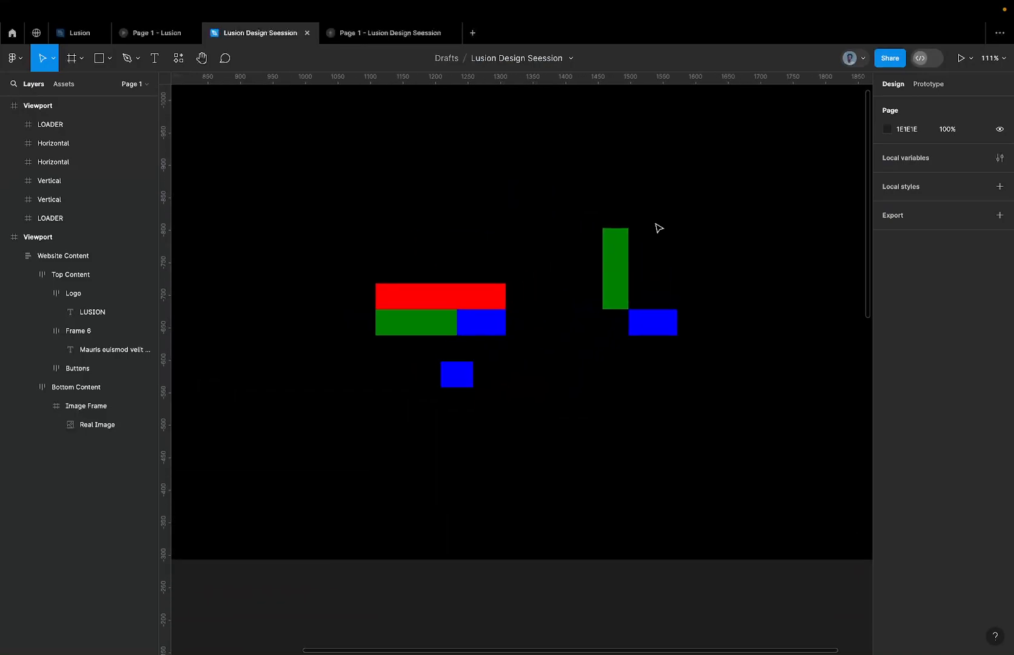
left_click(640, 330)
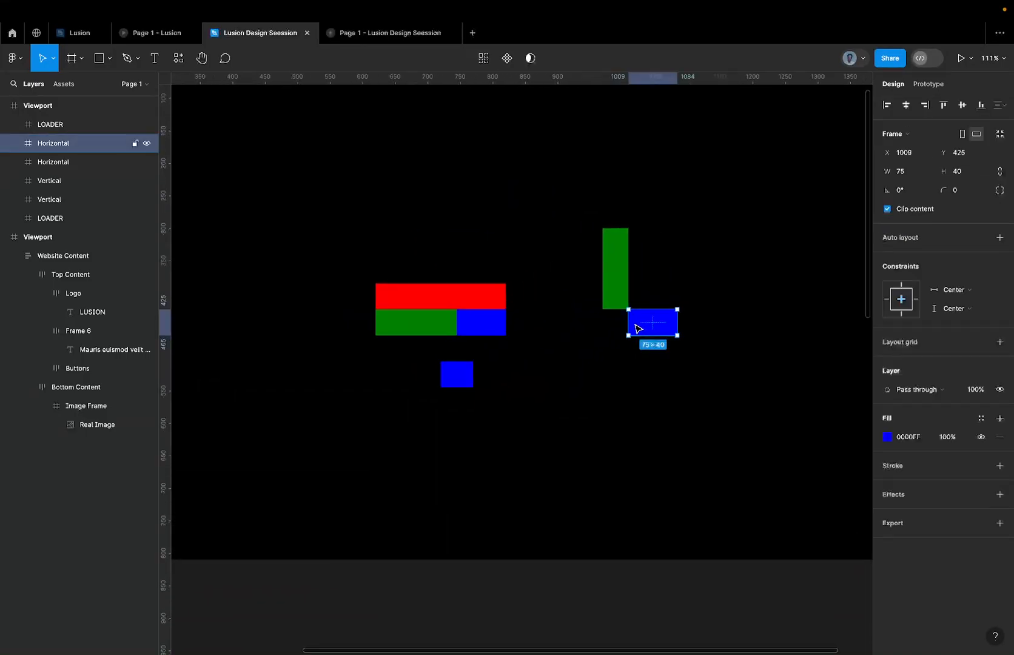
left_click_drag(629, 318, 650, 304)
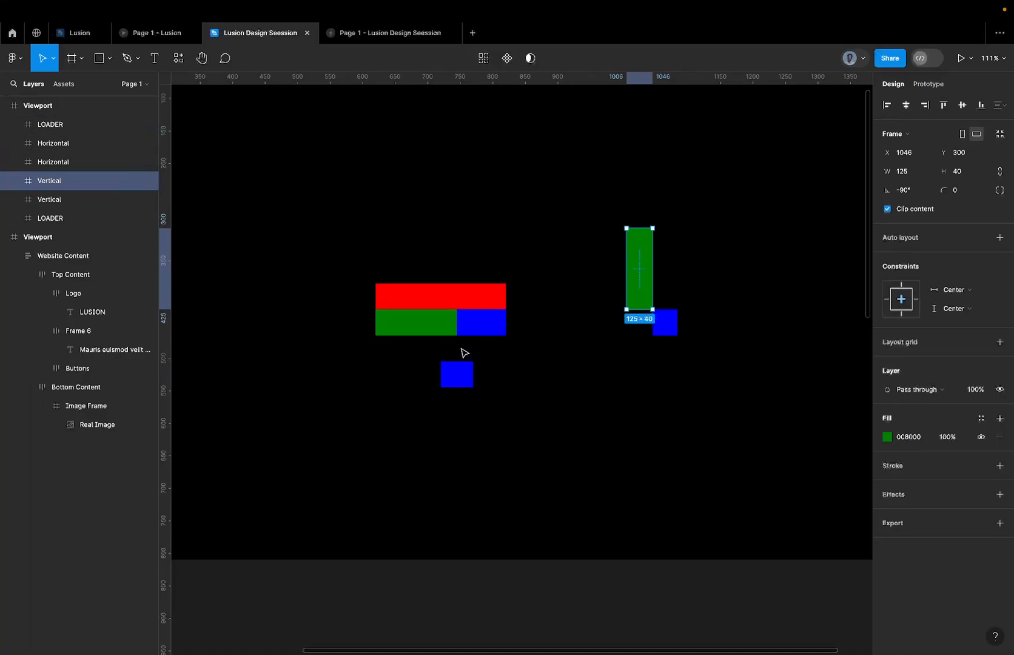
key("super+z")
key("super+z")
key("super+z")
key("super+z")
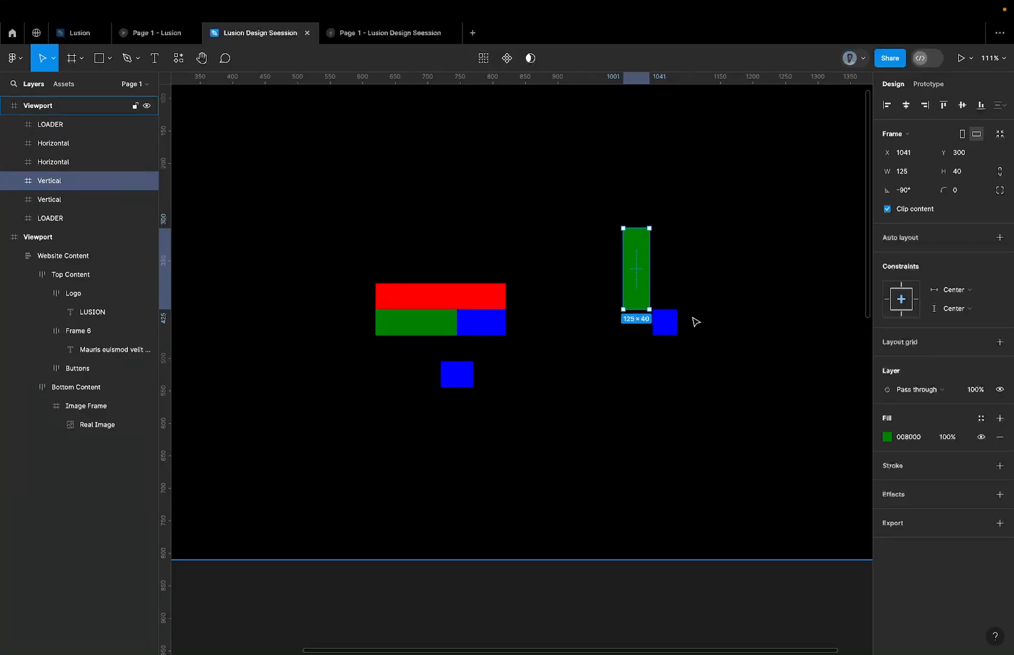
left_click(696, 322)
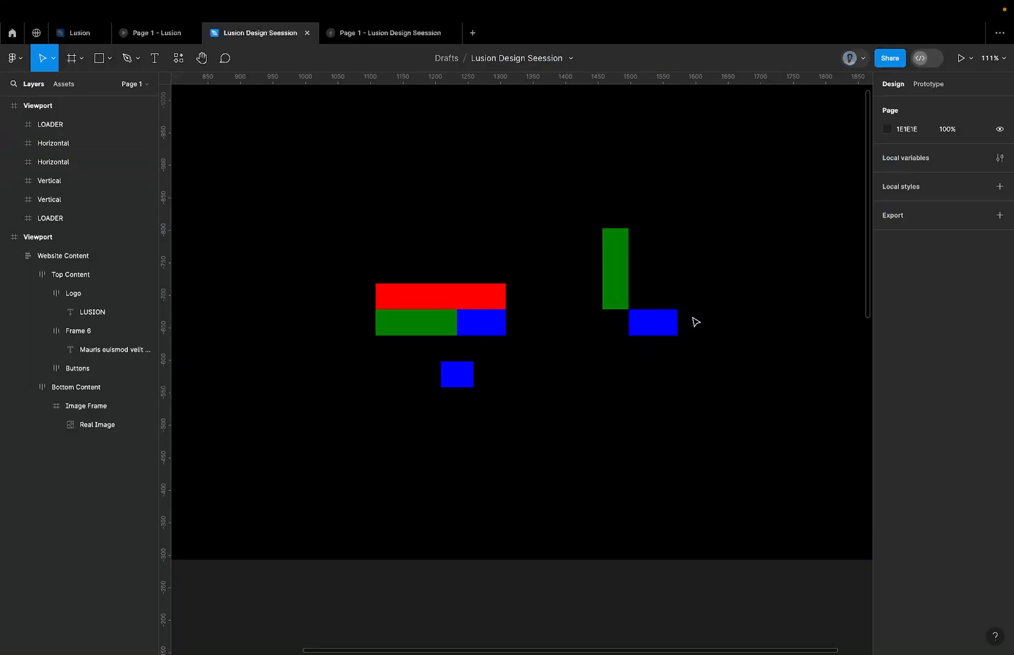
Delete the spare blue LOADER bar beneath the red, green and blue bars.
scroll(704, 291, "down", 3)
scroll(702, 290, "down", 5)
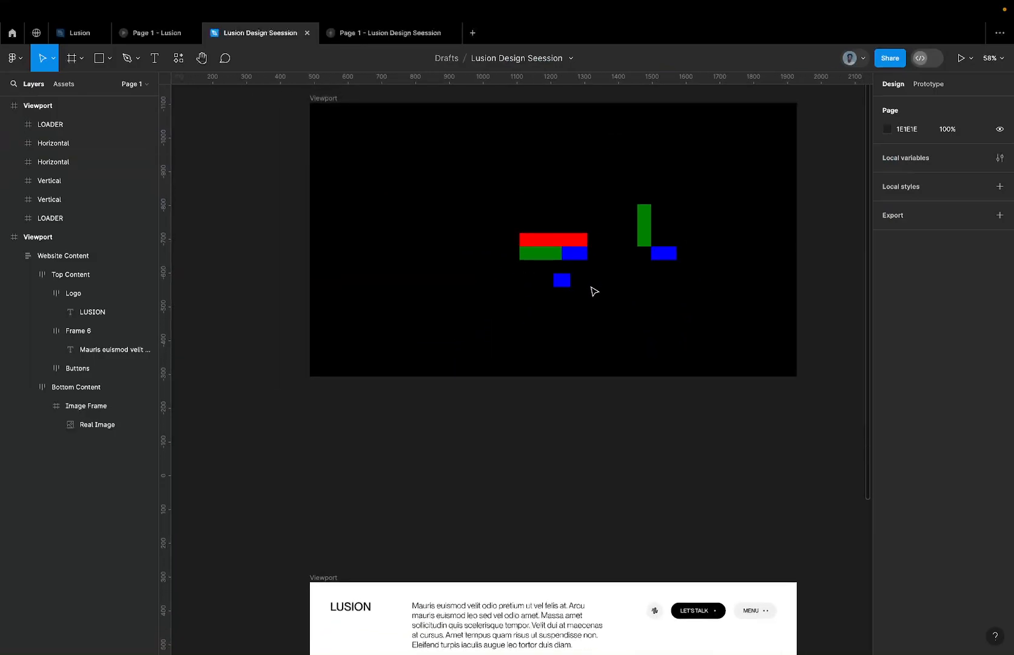
left_click(564, 281)
key("Delete")
scroll(588, 245, "up", 5)
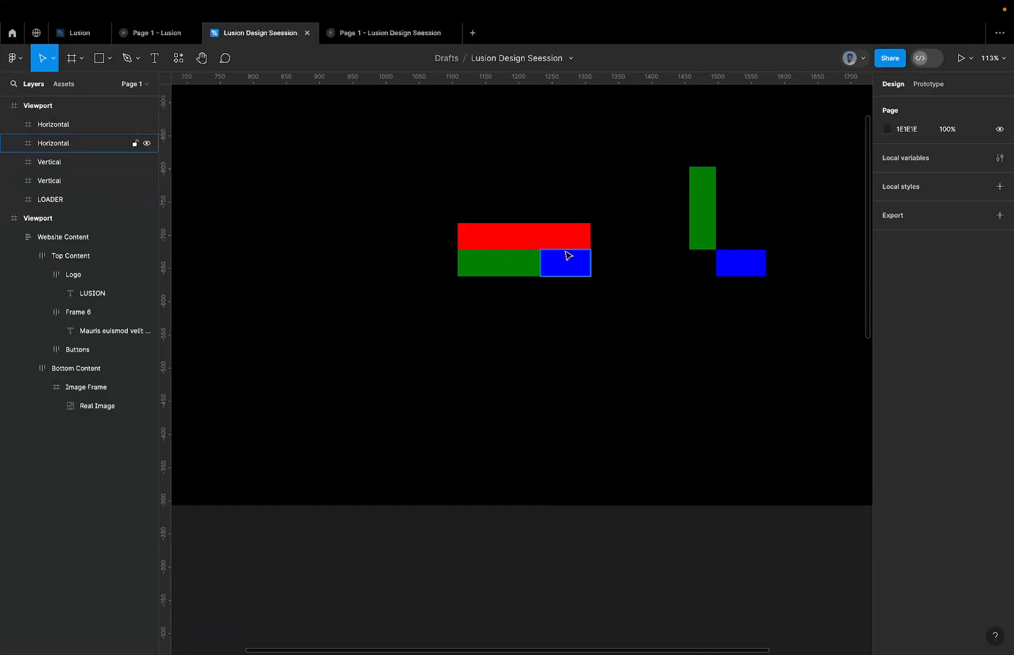
scroll(567, 256, "down", 5)
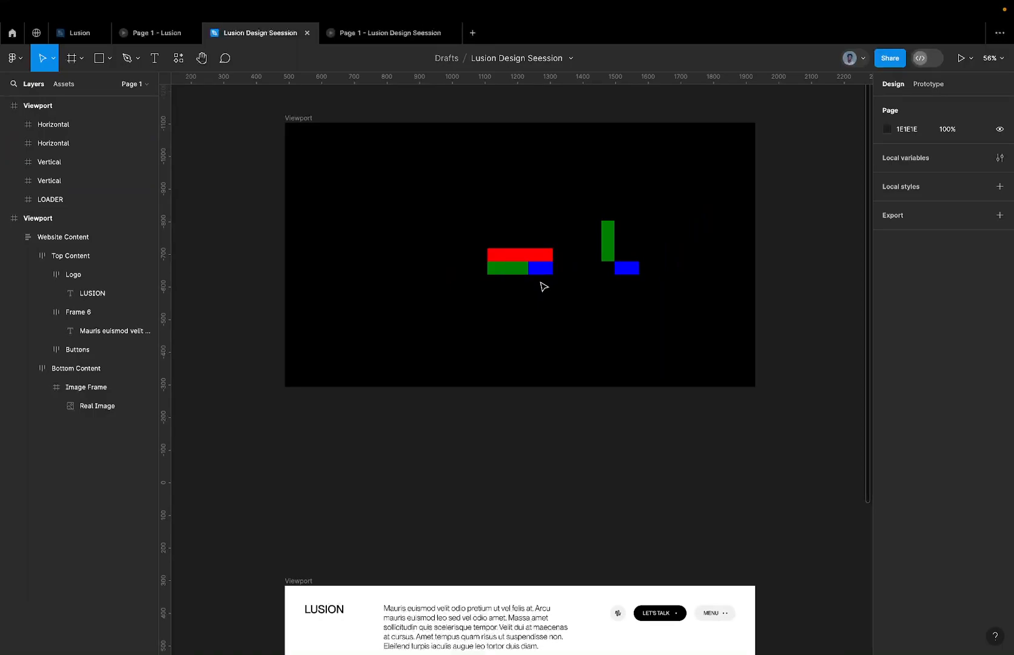
scroll(538, 267, "up", 3)
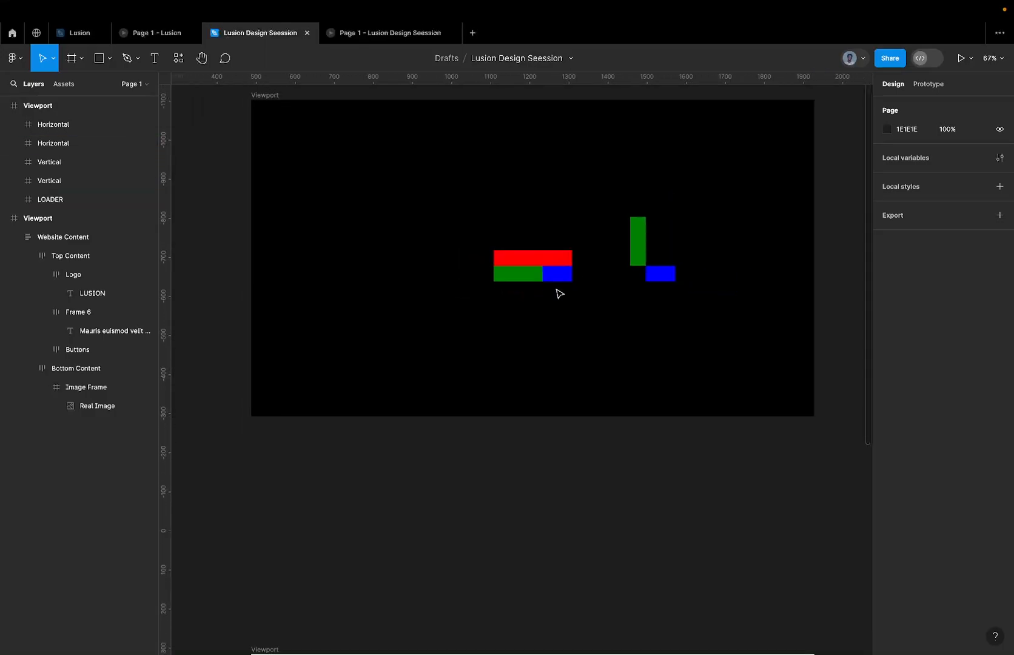
Move the original Vertical and Horizontal bars down together to Y 475, leaving a gap beneath the red bar.
left_click_drag(601, 294, 527, 277)
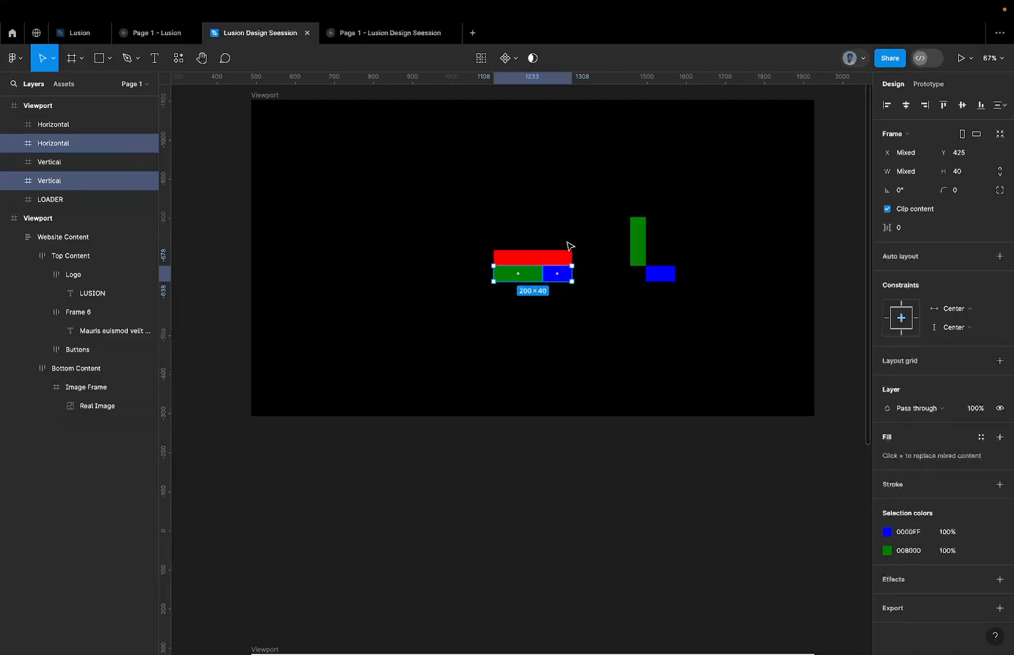
scroll(559, 254, "up", 5)
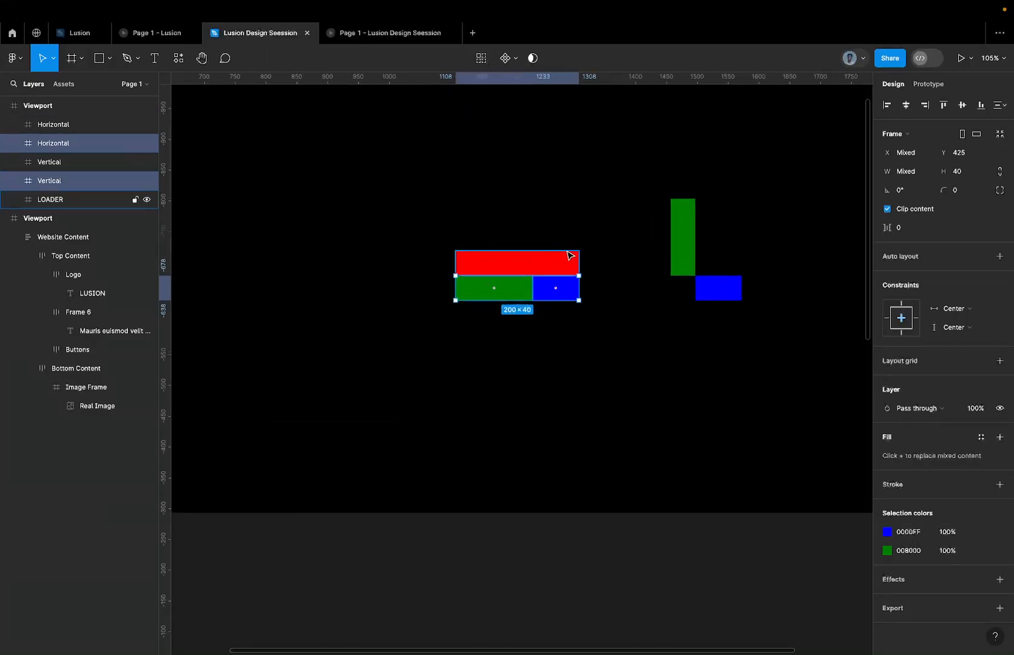
left_click(564, 262)
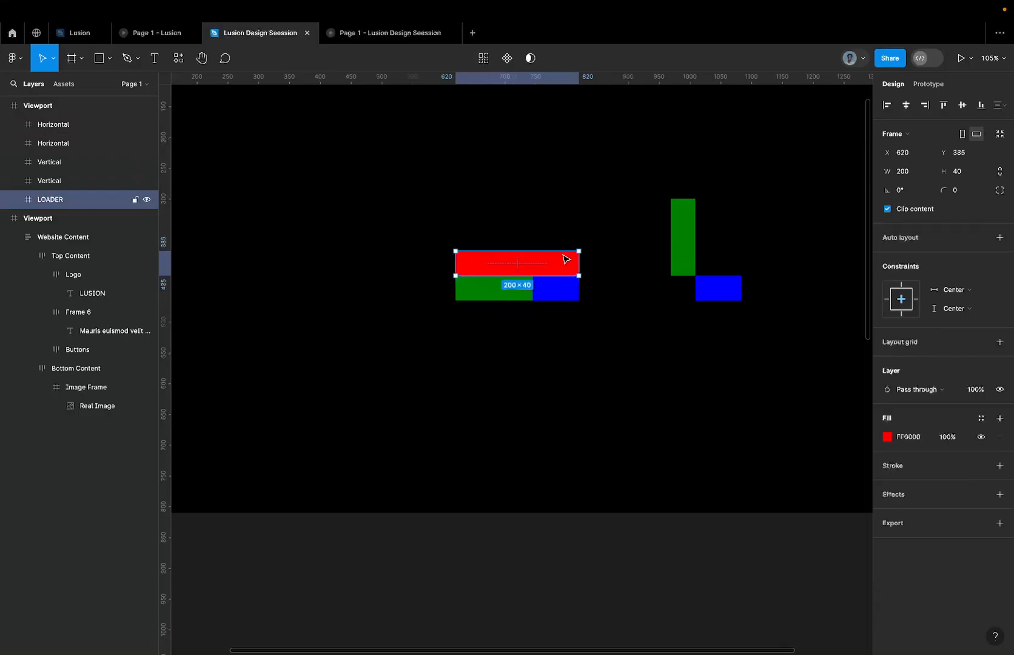
left_click_drag(600, 292, 500, 326)
left_click(638, 335)
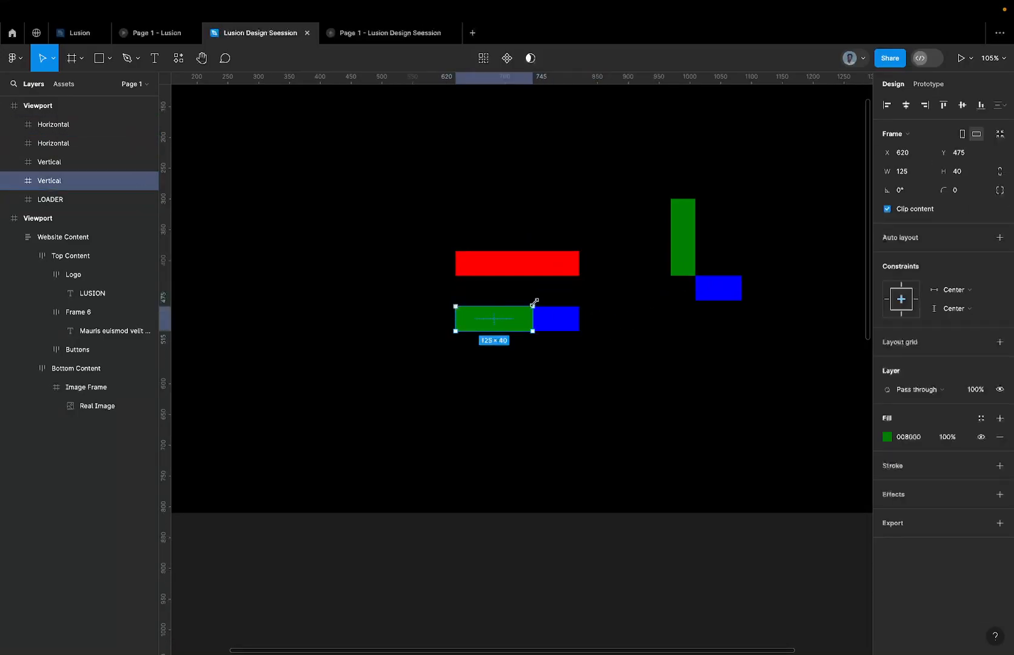
Try rotating the original Vertical bar to -90° about its own centre, and undo the rotation.
left_click_drag(540, 301, 519, 381)
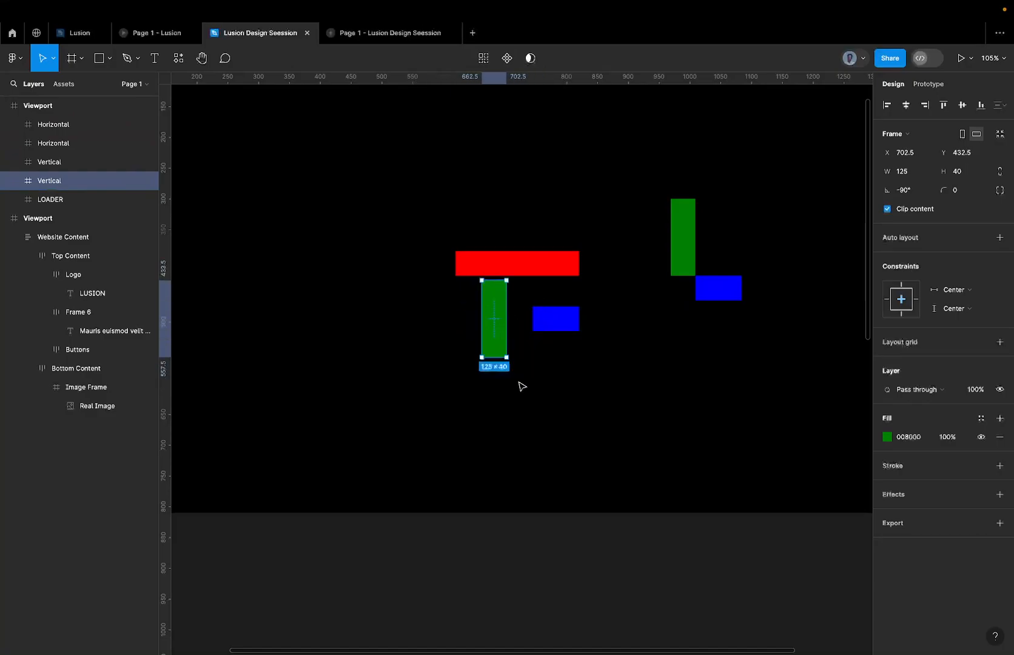
key("ctrl+z")
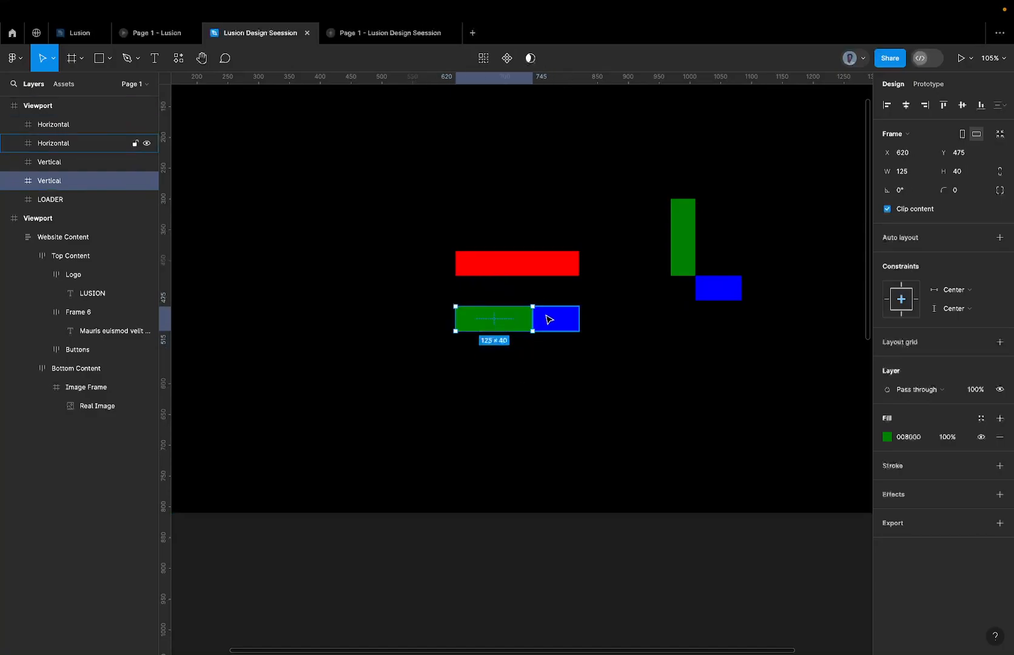
scroll(516, 309, "up", 4)
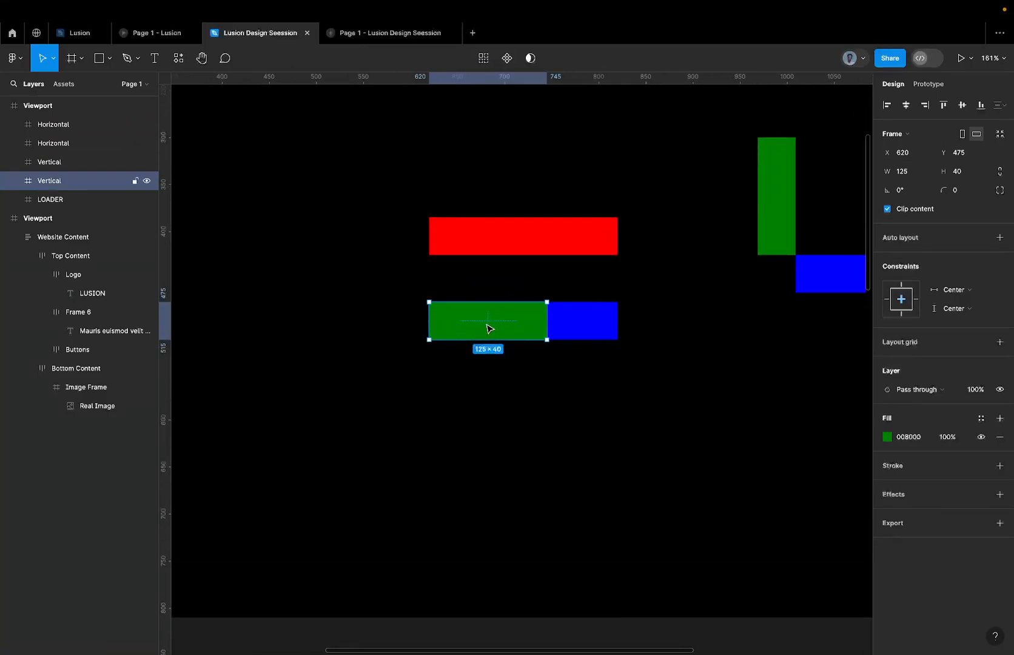
scroll(491, 328, "down", 5)
scroll(496, 323, "up", 3)
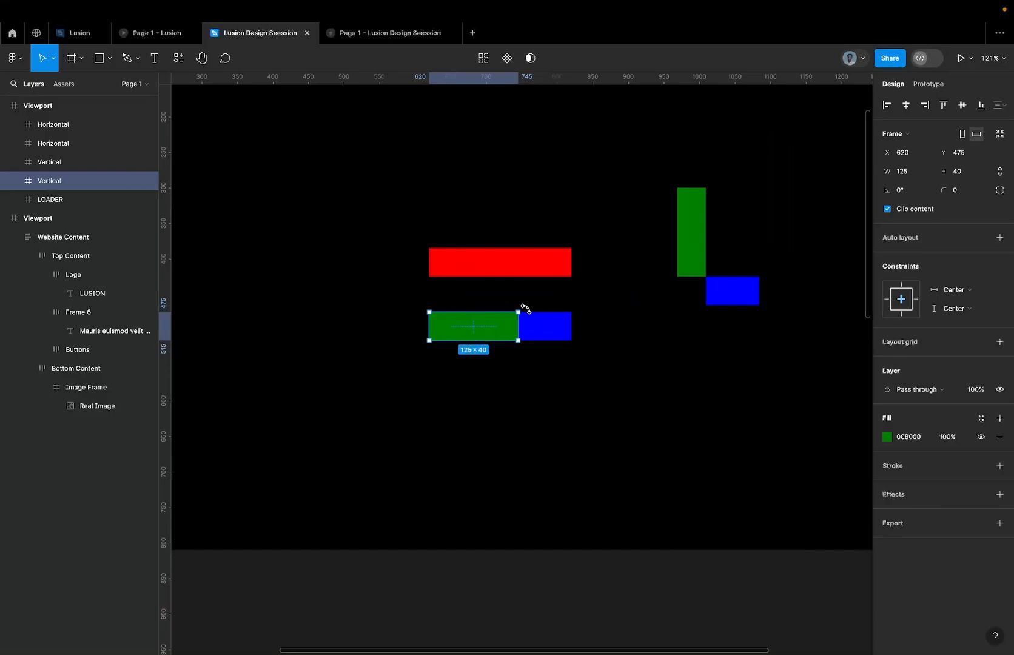
scroll(523, 315, "up", 5)
scroll(510, 315, "up", 5)
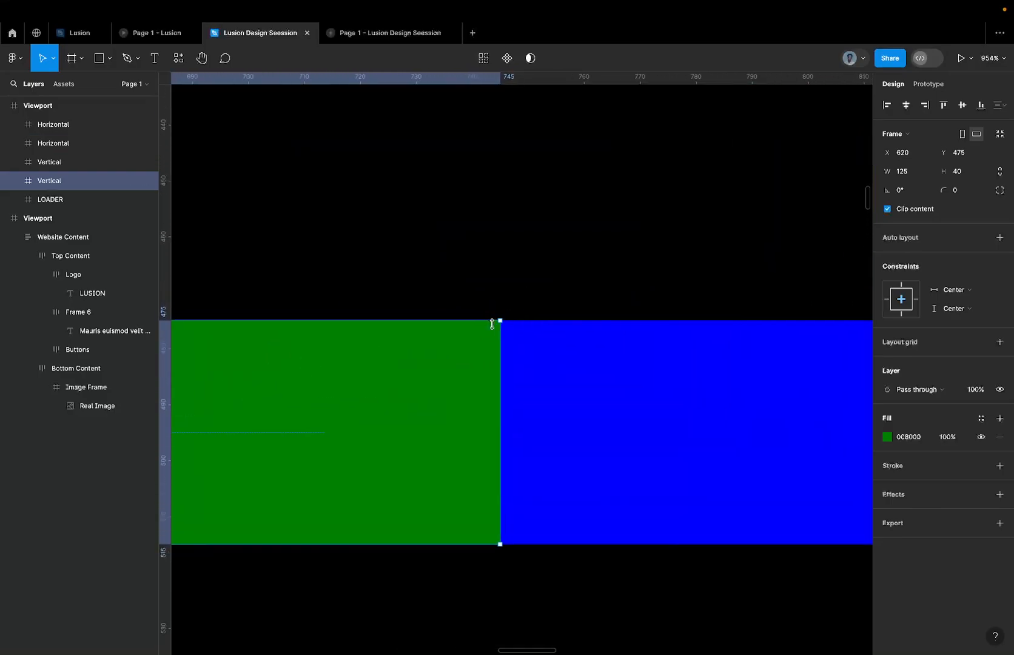
scroll(509, 316, "up", 5)
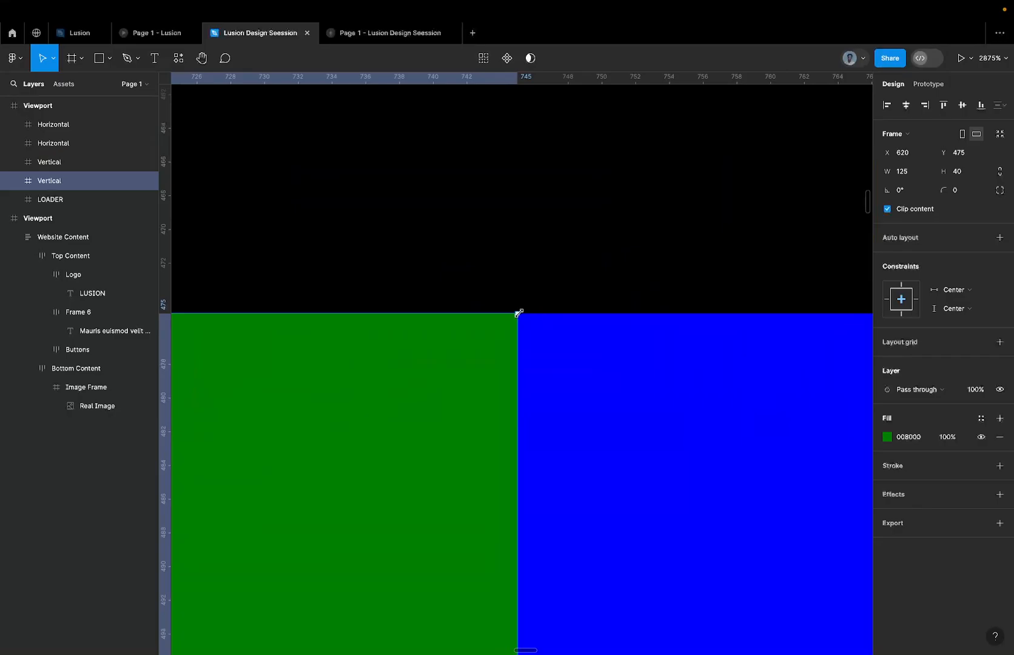
scroll(516, 313, "down", 15)
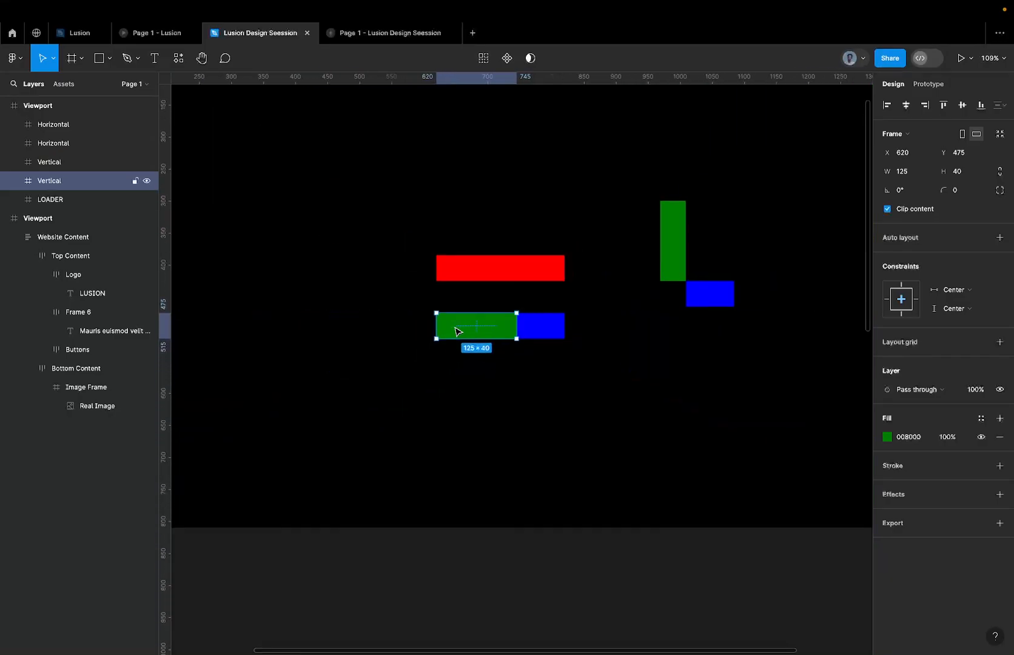
left_click_drag(429, 335, 468, 279)
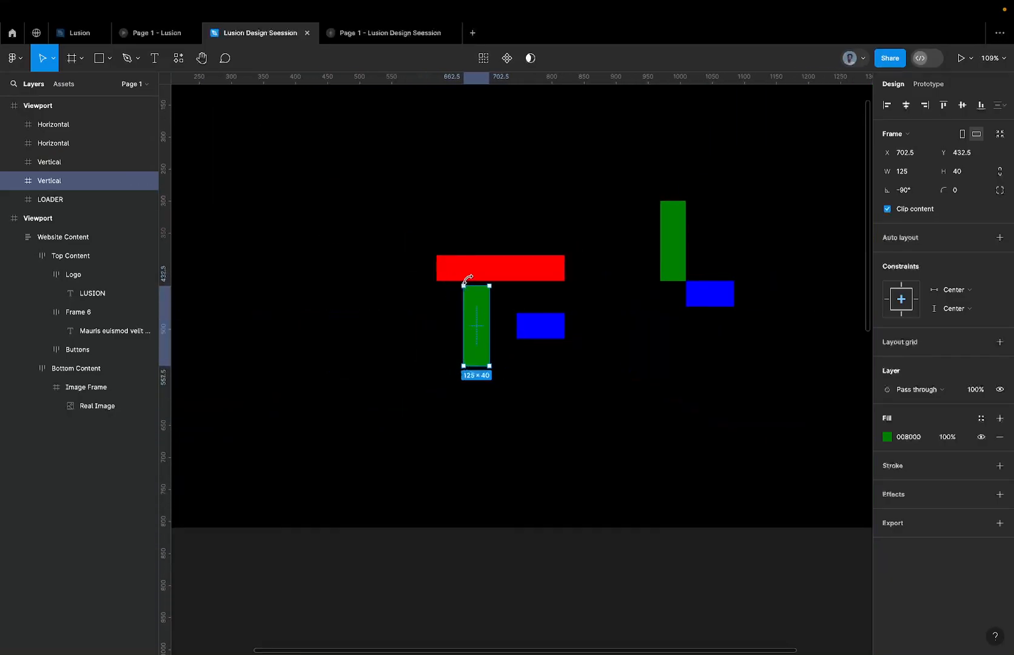
key("super+z")
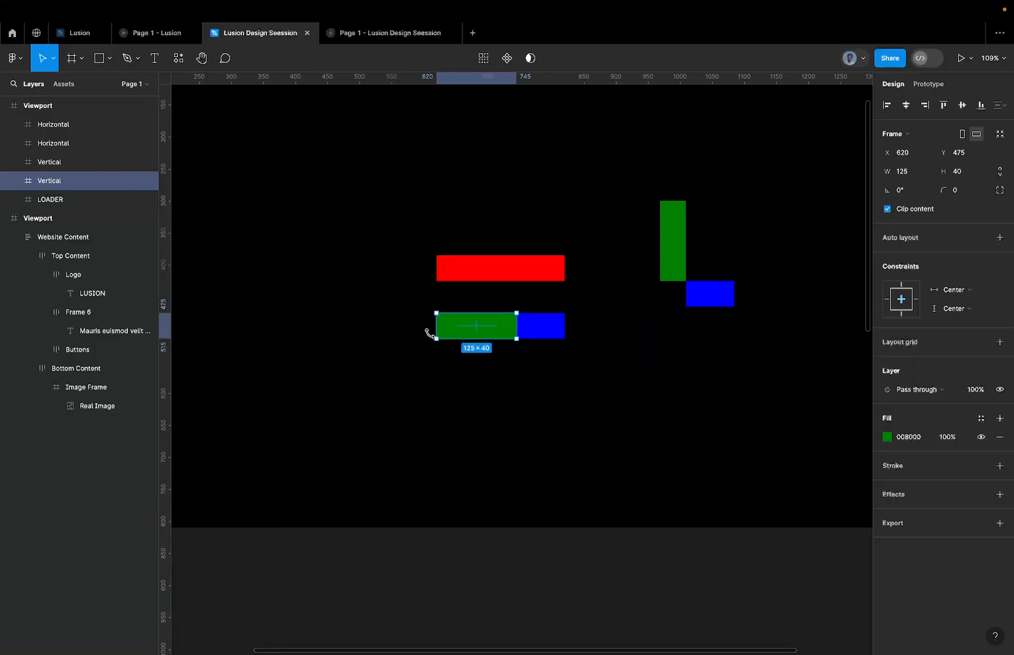
Examine the Vertical bar's centre point and the upper corner where it meets the Horizontal bar.
scroll(482, 337, "up", 5)
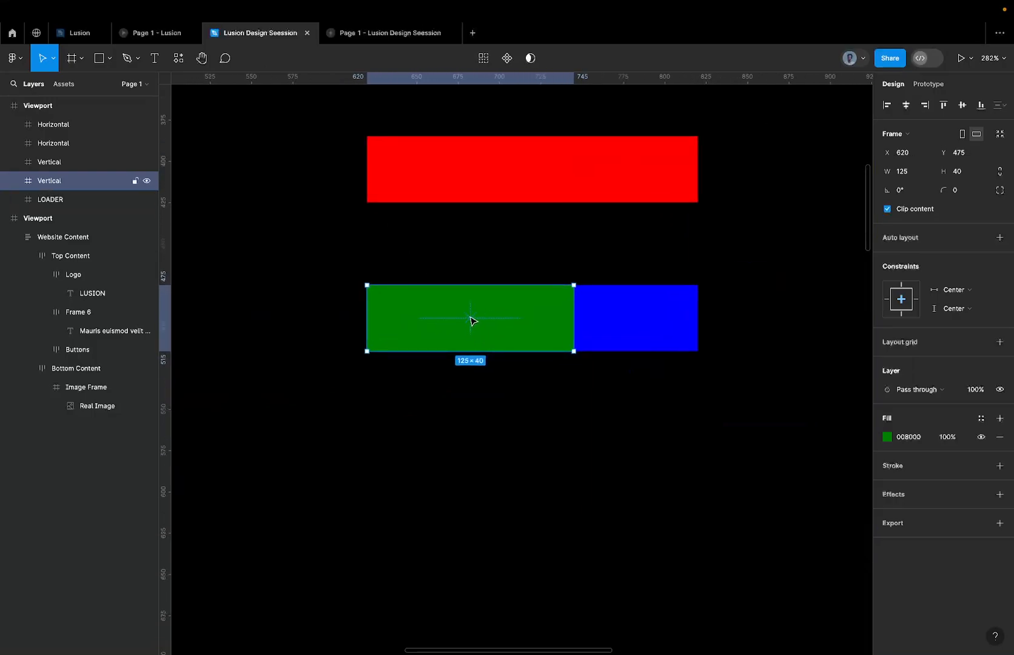
scroll(471, 321, "down", 4)
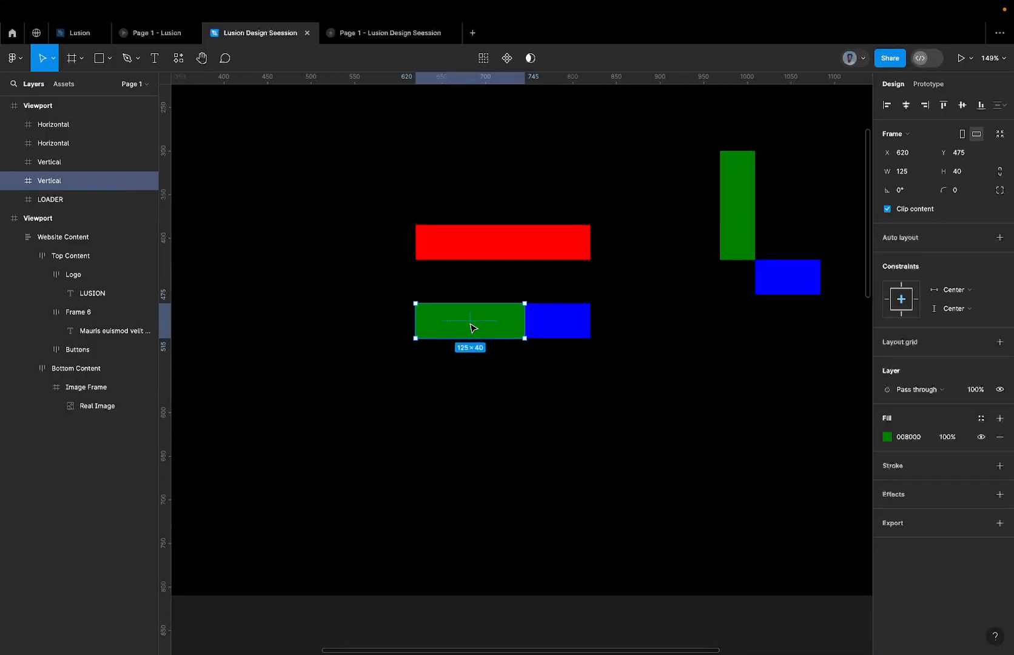
scroll(471, 326, "up", 2)
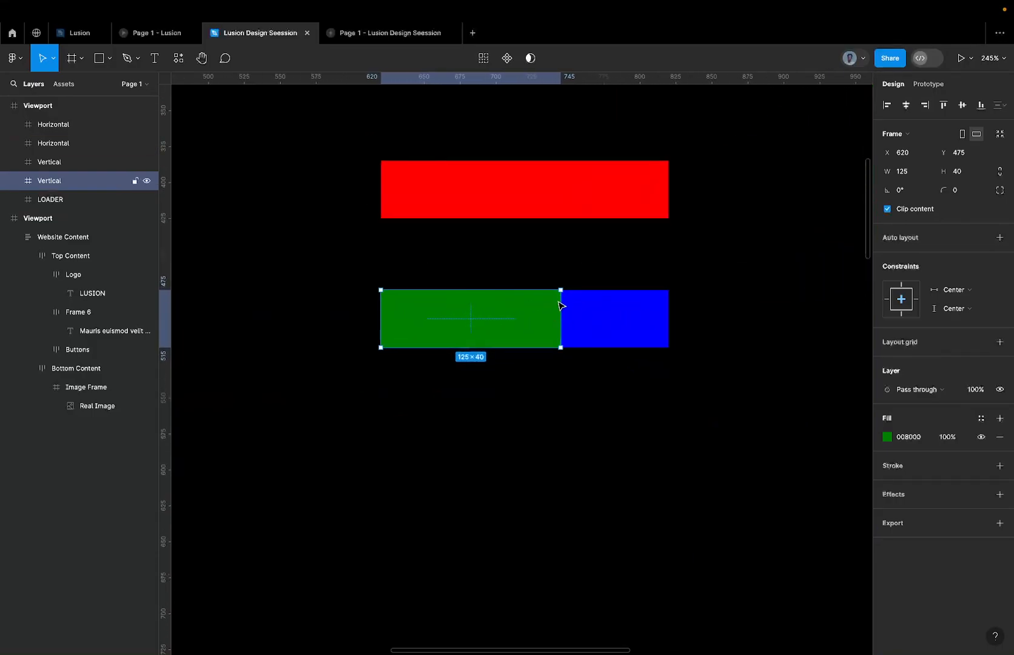
scroll(561, 289, "up", 5)
scroll(547, 290, "up", 2)
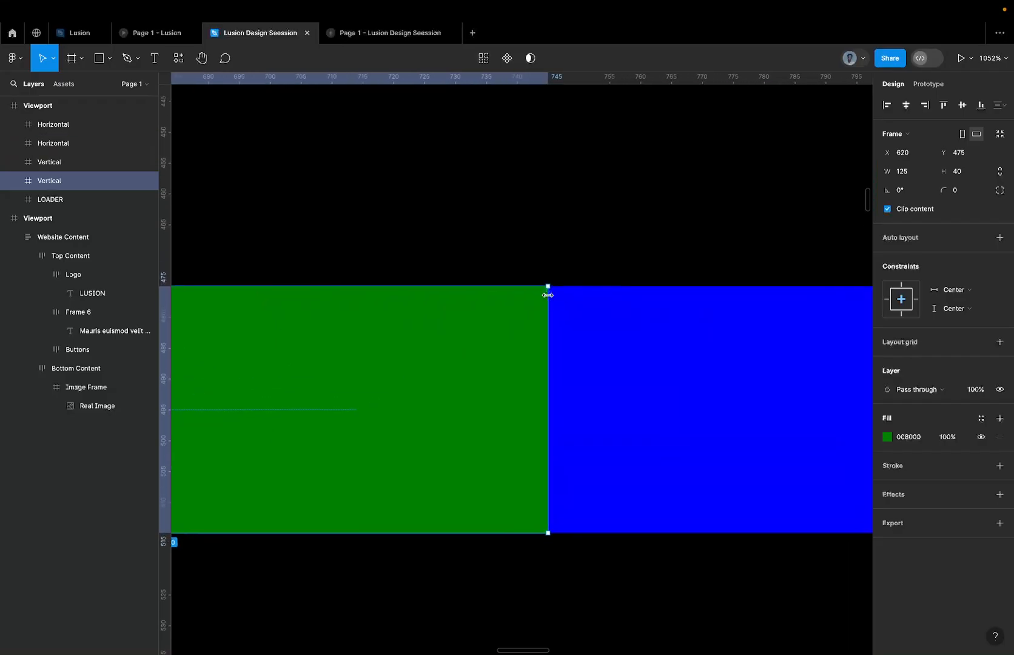
scroll(547, 291, "down", 4)
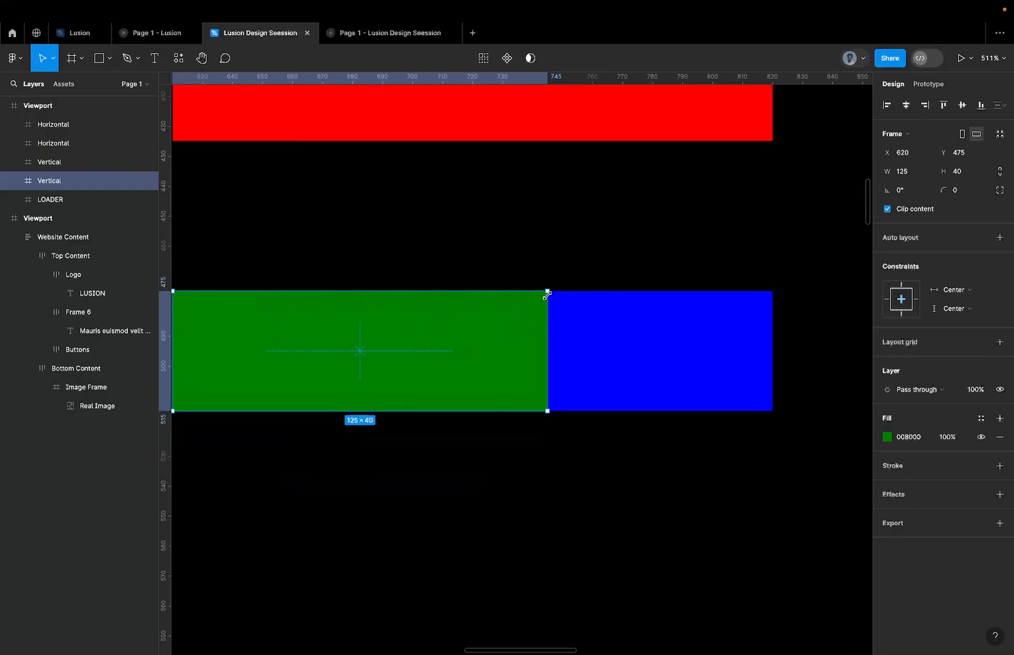
scroll(519, 311, "down", 3)
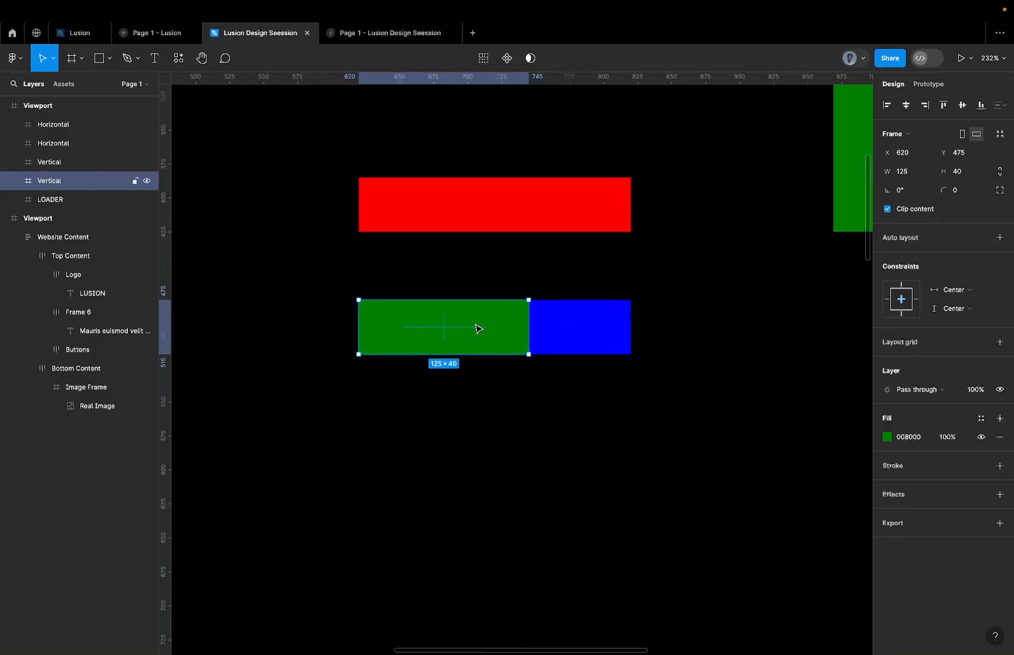
scroll(476, 328, "up", 2)
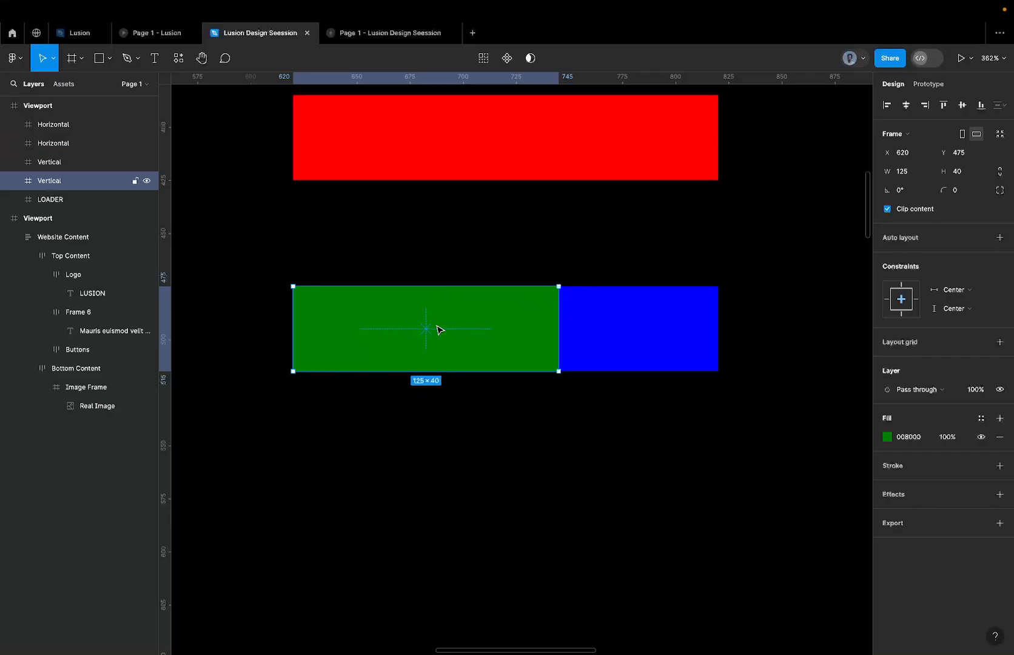
scroll(572, 284, "down", 3)
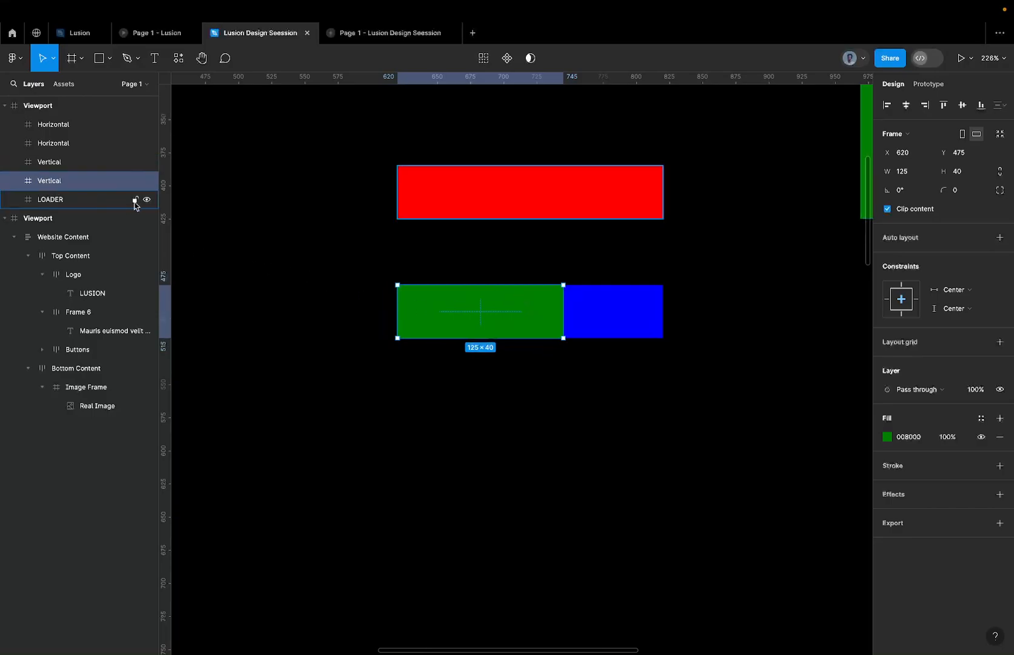
Wrap the original Vertical bar in a new frame and rename that frame Big Anchor.
right_click(453, 296)
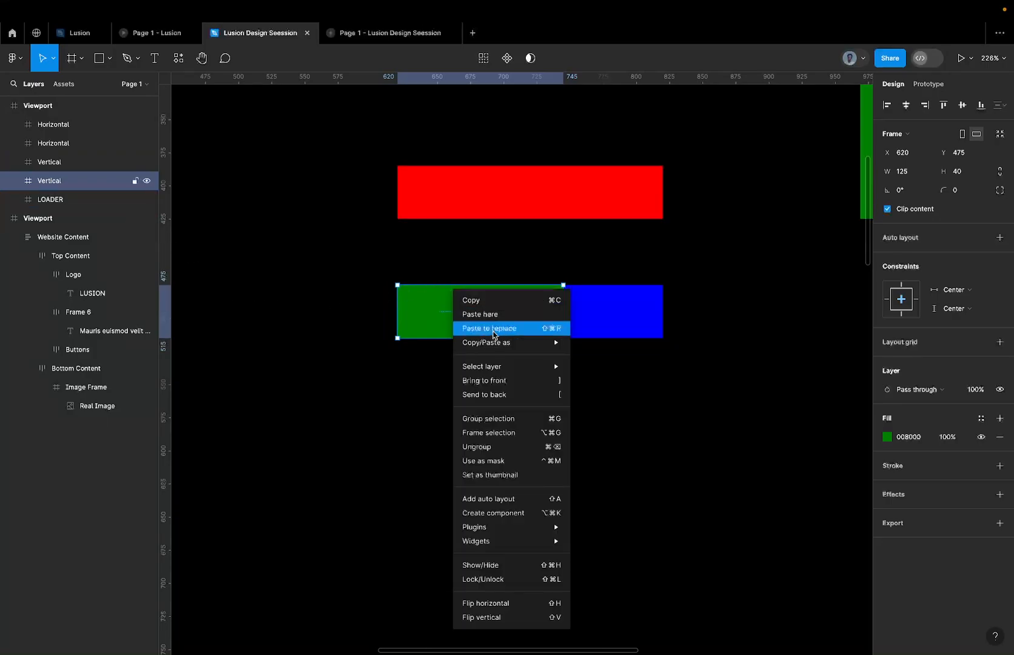
left_click(499, 432)
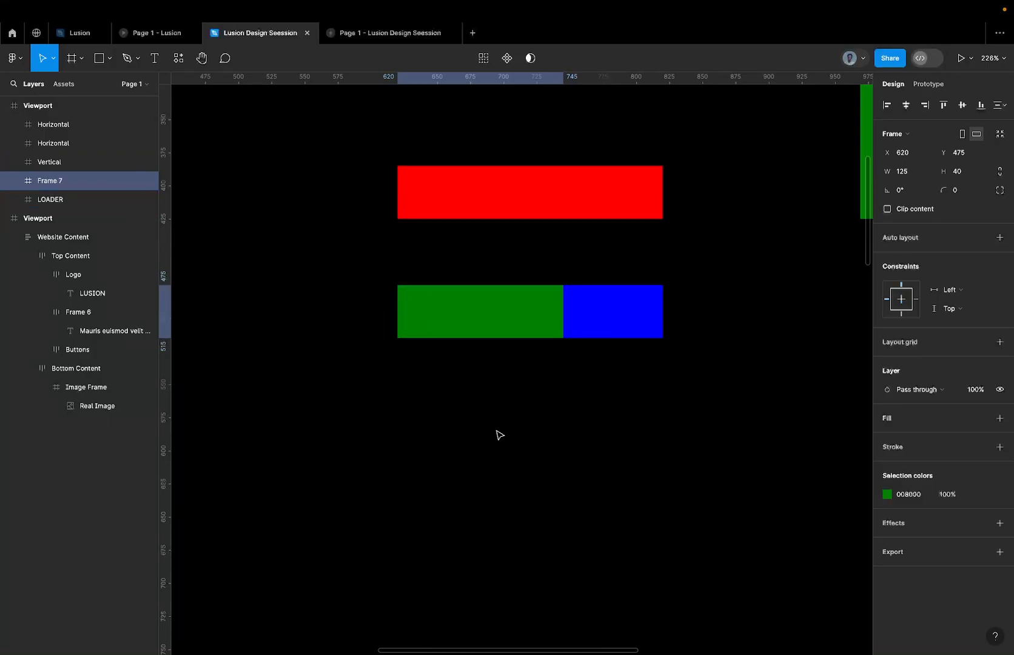
double_click(50, 181)
type("A")
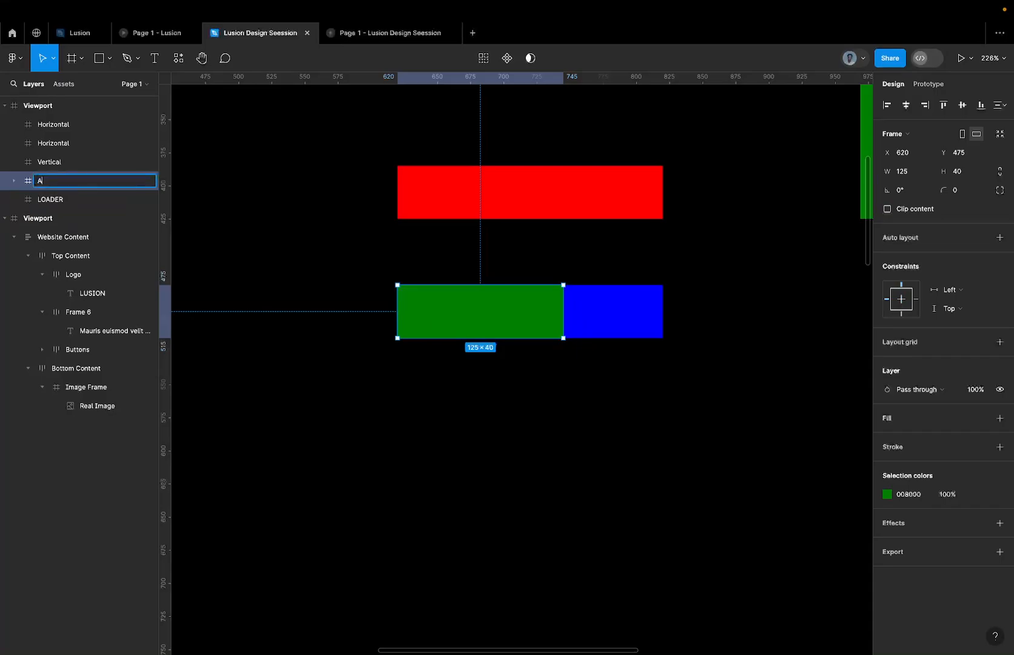
key("BackSpace")
key("BackSpace")
key("Return")
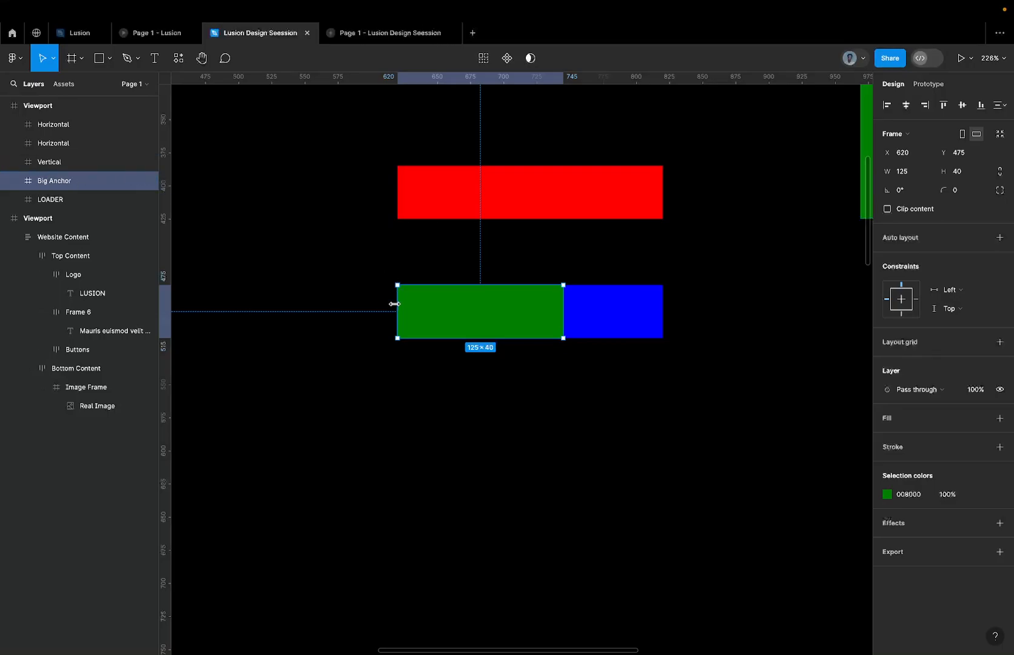
Enlarge the Big Anchor frame to about 148 × 56 around the Vertical bar and give it an FF0000 fill.
scroll(394, 306, "up", 1)
scroll(394, 306, "up", 2)
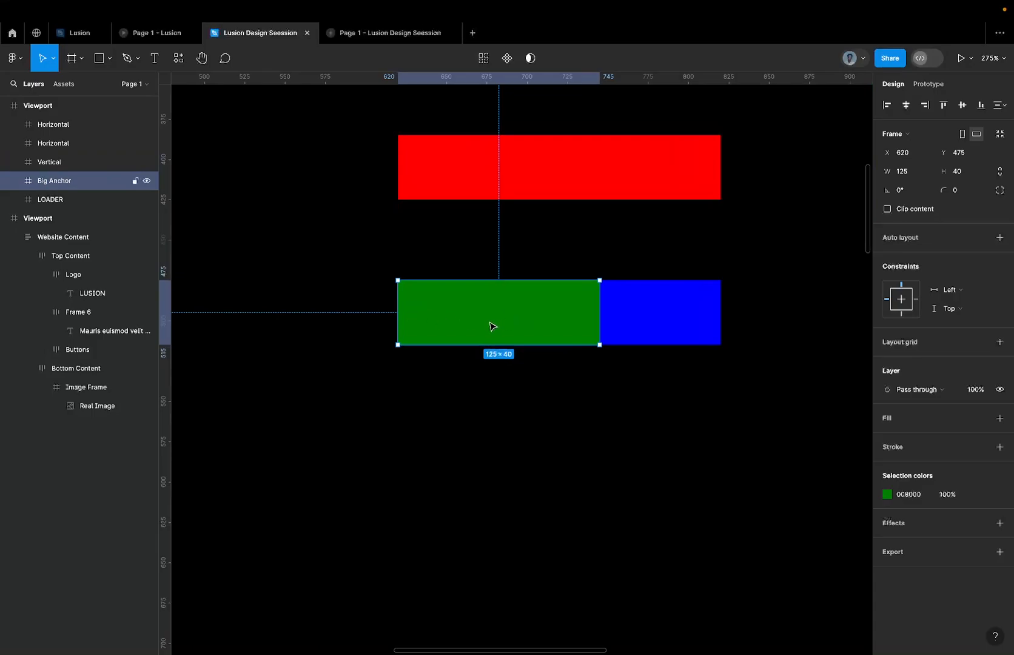
scroll(419, 331, "up", 5)
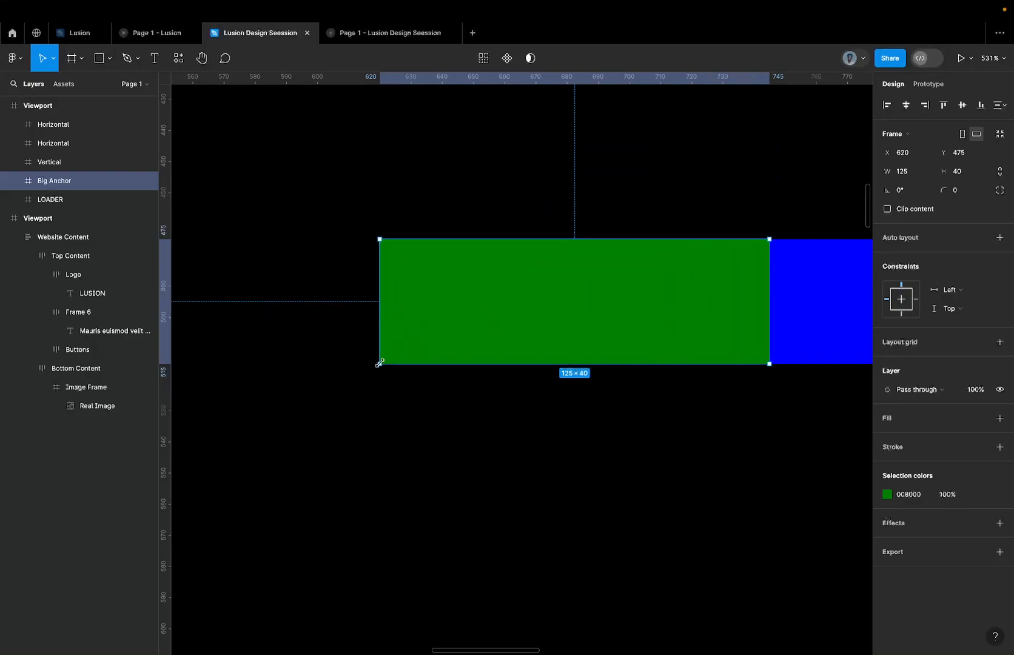
left_click_drag(380, 362, 367, 415)
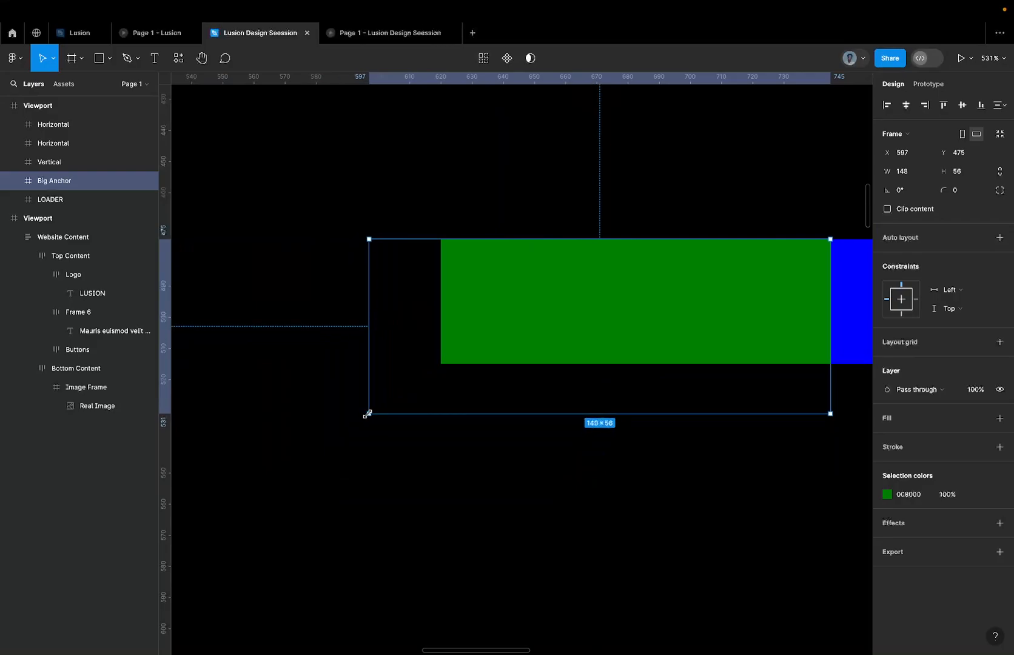
left_click(999, 418)
left_click(908, 437)
type("ff0000")
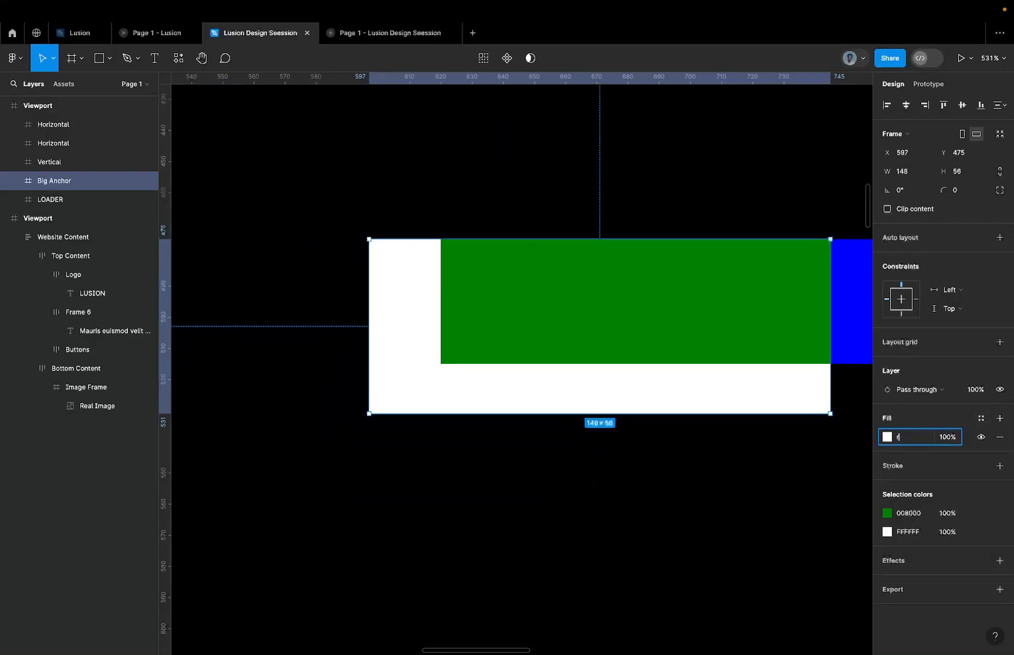
key("Return")
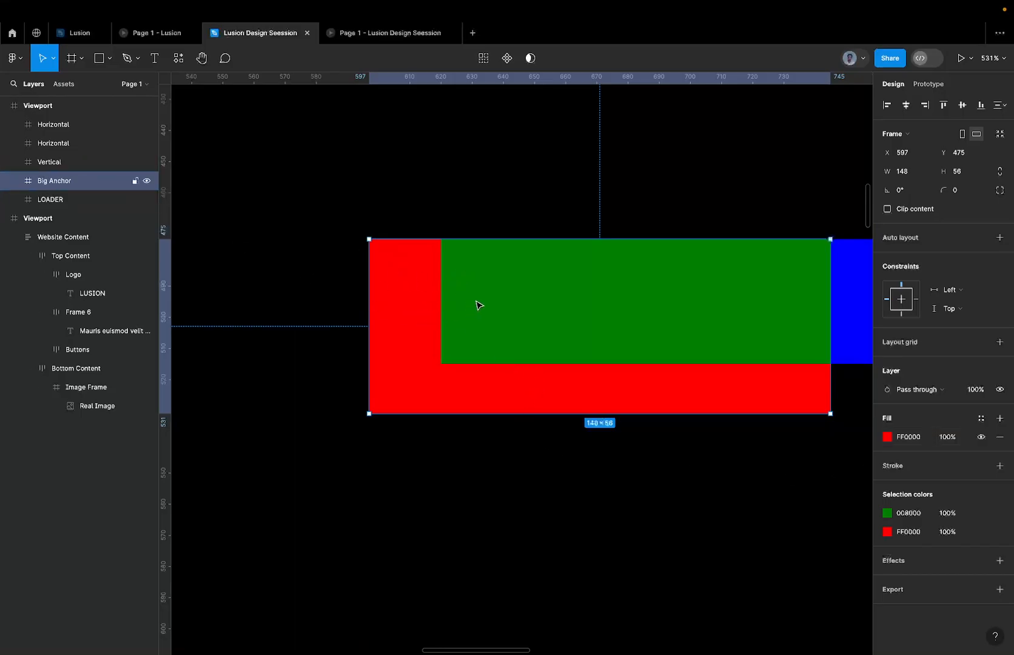
Shrink the Big Anchor frame to 1 × 1 at the upper corner where the Vertical and Horizontal bars meet, at X 744, Y 475.
left_click(478, 305)
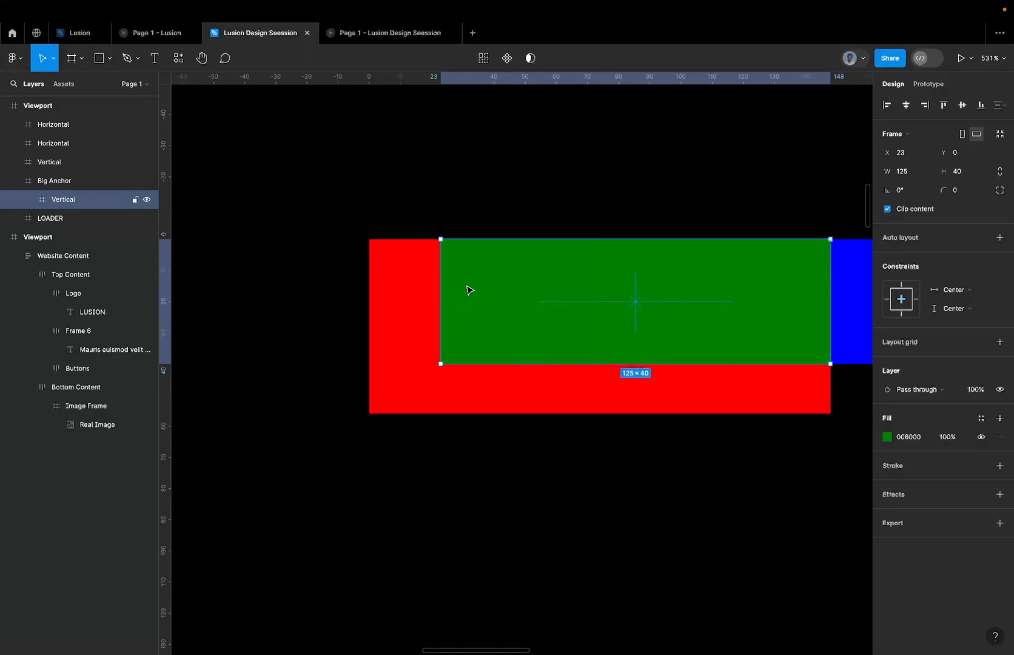
left_click(63, 187)
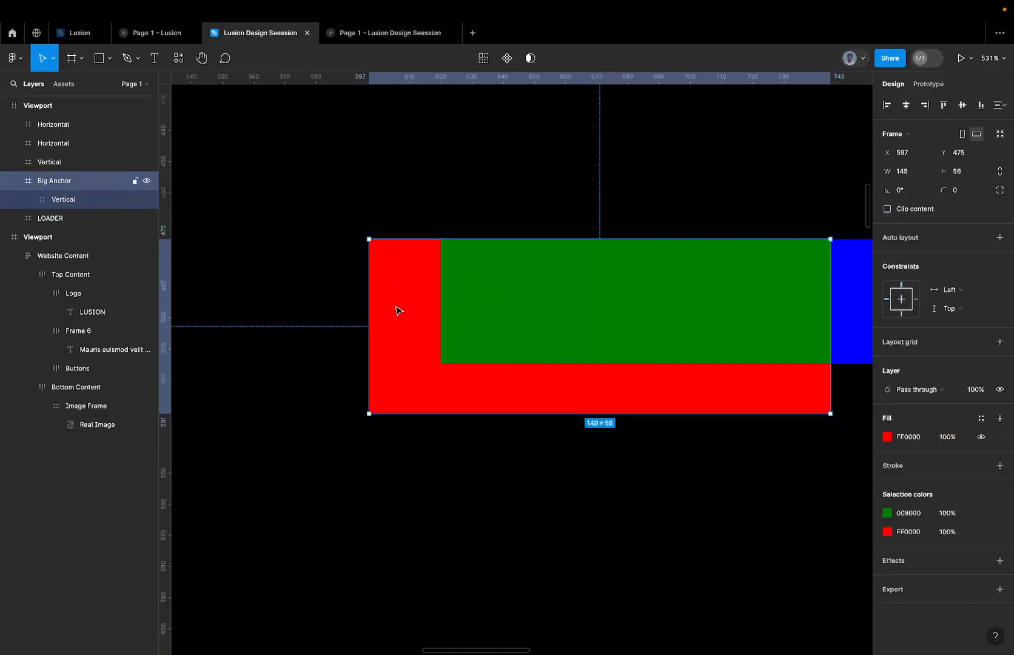
left_click_drag(368, 415, 815, 262)
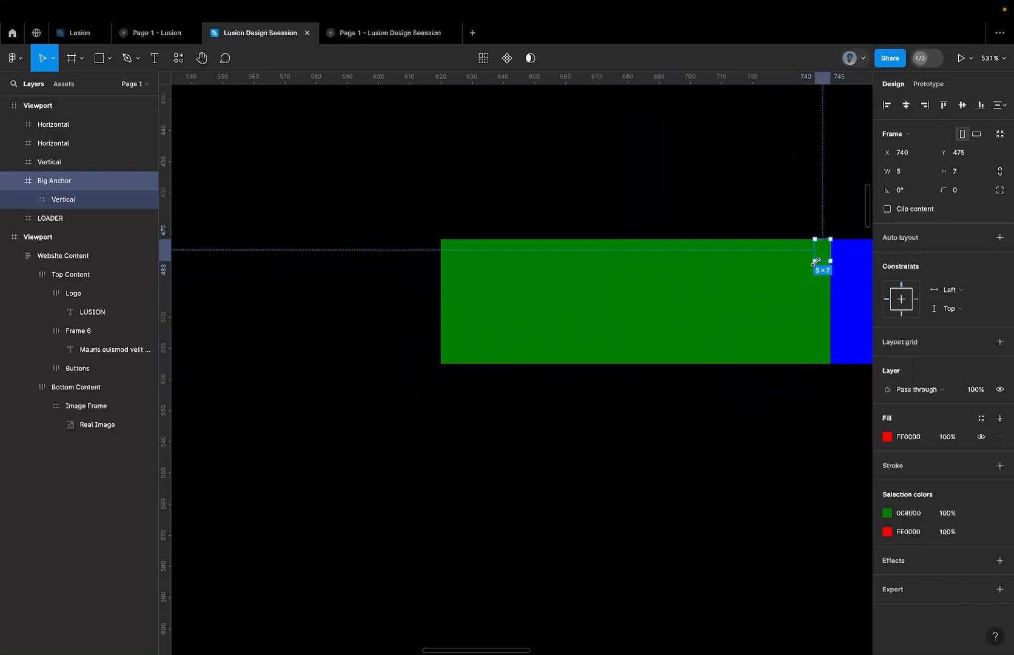
scroll(816, 262, "up", 10, "ctrl")
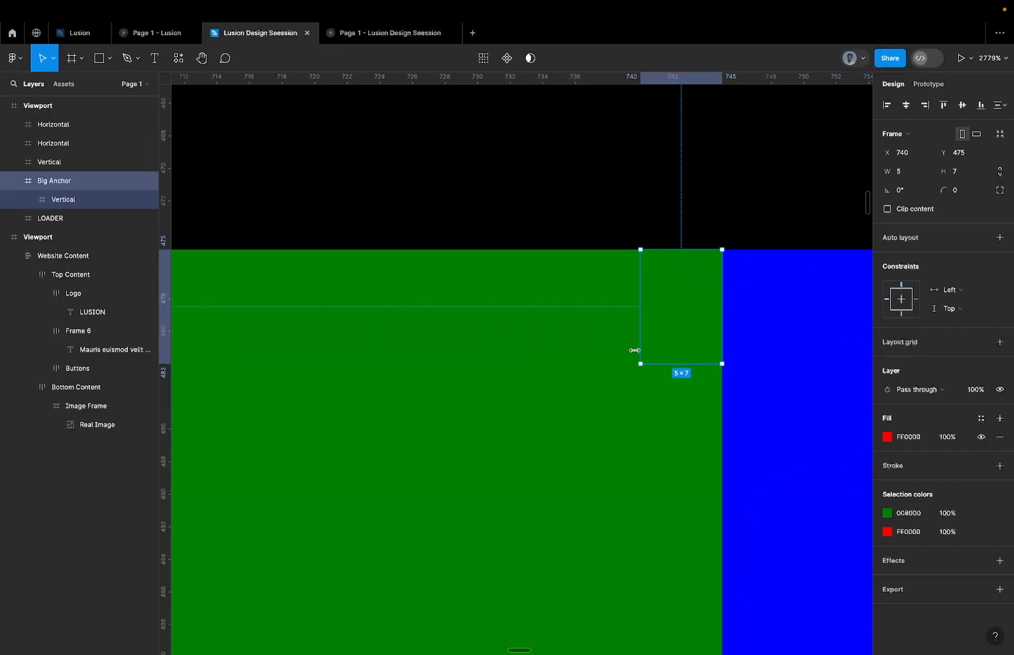
left_click_drag(639, 365, 704, 267)
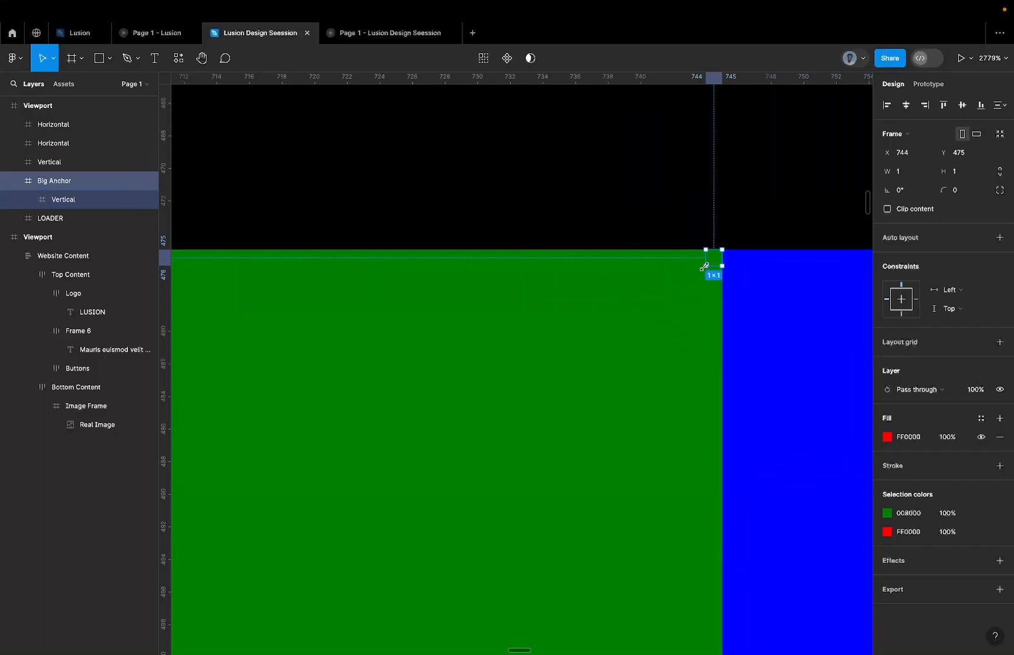
Examine the 1 × 1 Big Anchor's placement at the upper corner between the Vertical and Horizontal bars.
scroll(704, 267, "up", 3)
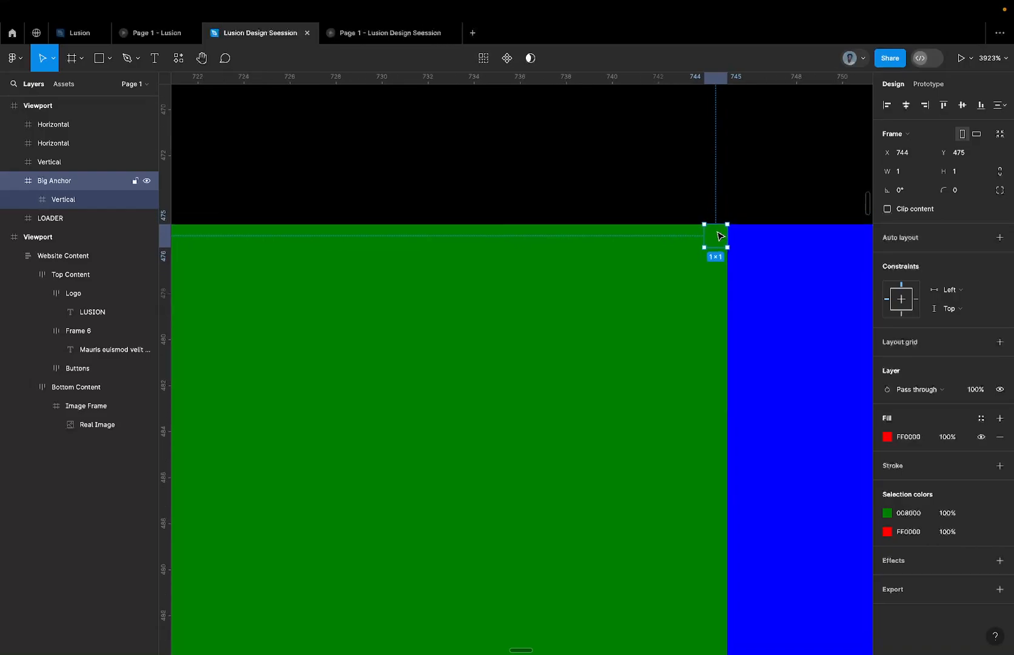
scroll(720, 236, "up", 3)
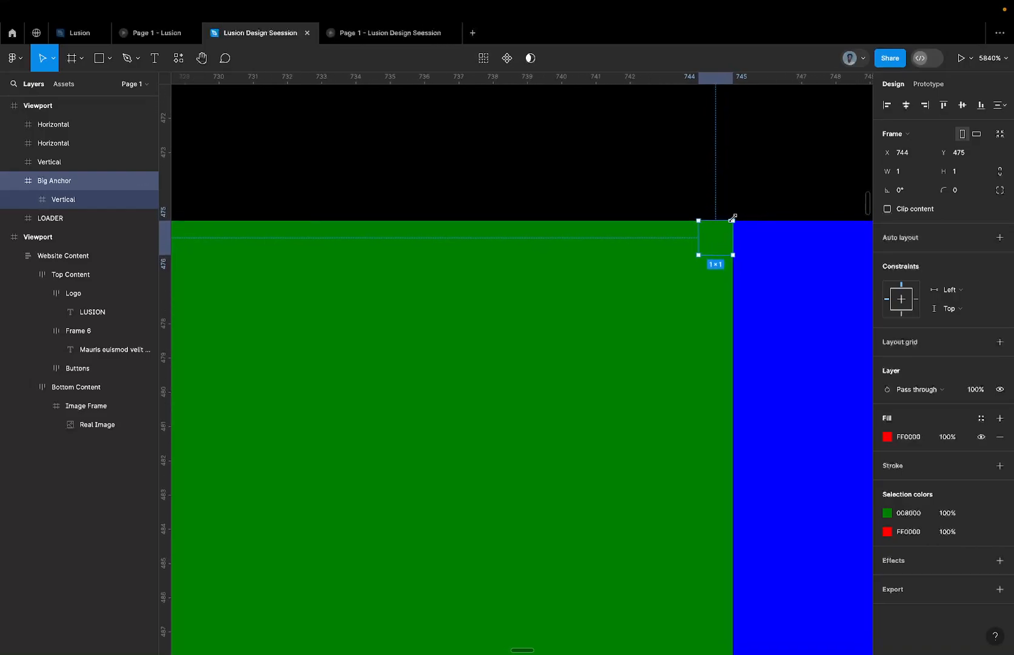
scroll(734, 221, "right", 2)
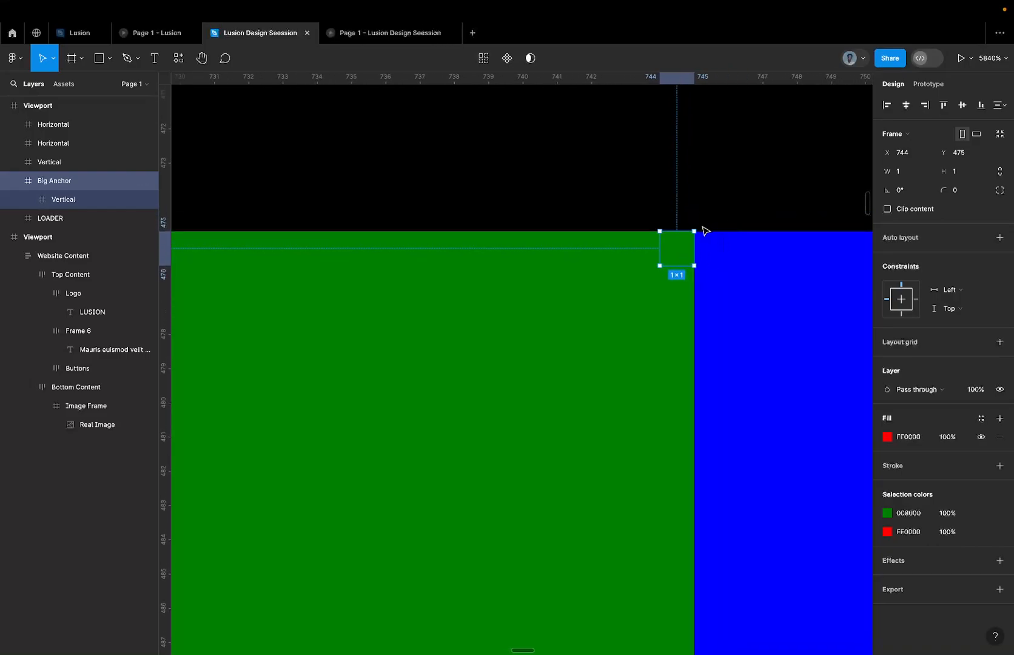
scroll(704, 229, "down", 5)
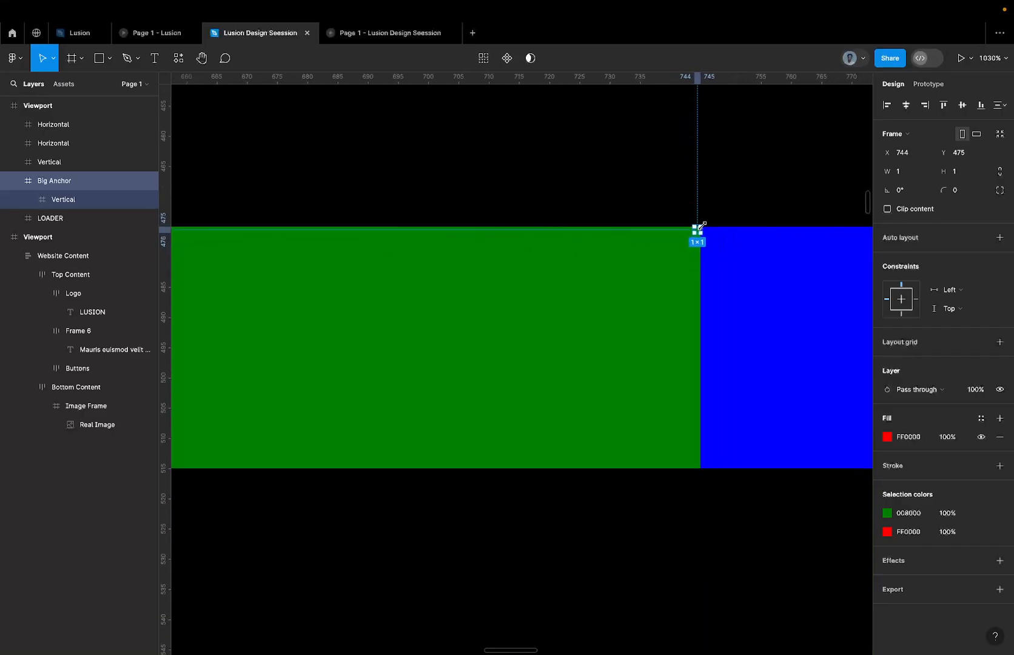
scroll(702, 226, "up", 2)
scroll(706, 226, "down", 3)
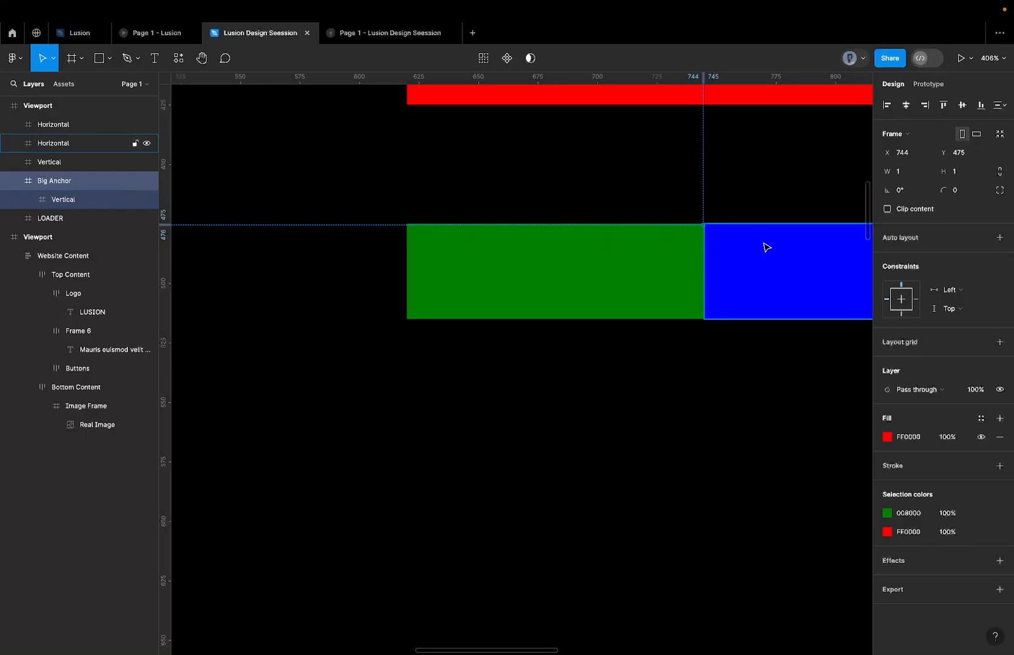
scroll(714, 215, "up", 2)
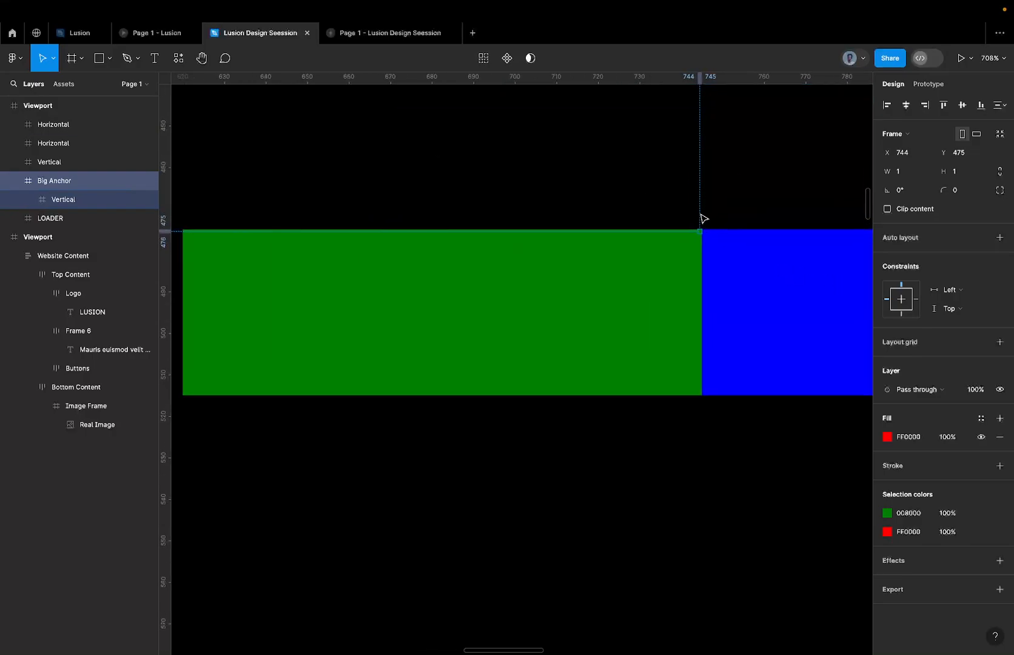
scroll(706, 229, "down", 3)
scroll(706, 231, "down", 1)
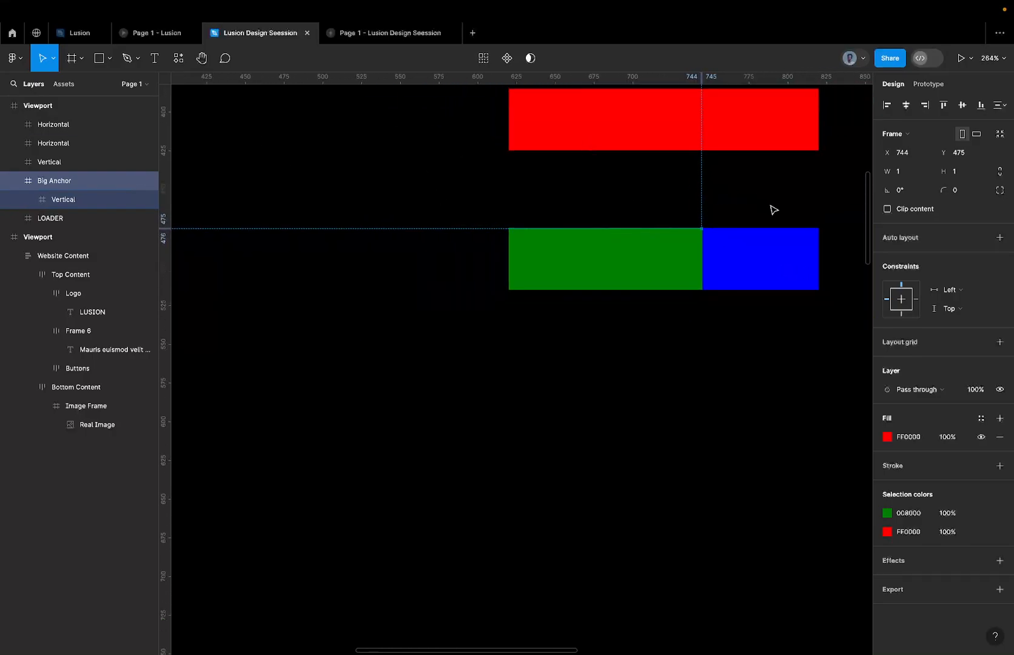
Try rotating Big Anchor to 90° around the shared upper corner, and undo the rotation.
left_click(522, 222)
left_click(122, 184)
left_click(914, 191)
type("90")
key("Return")
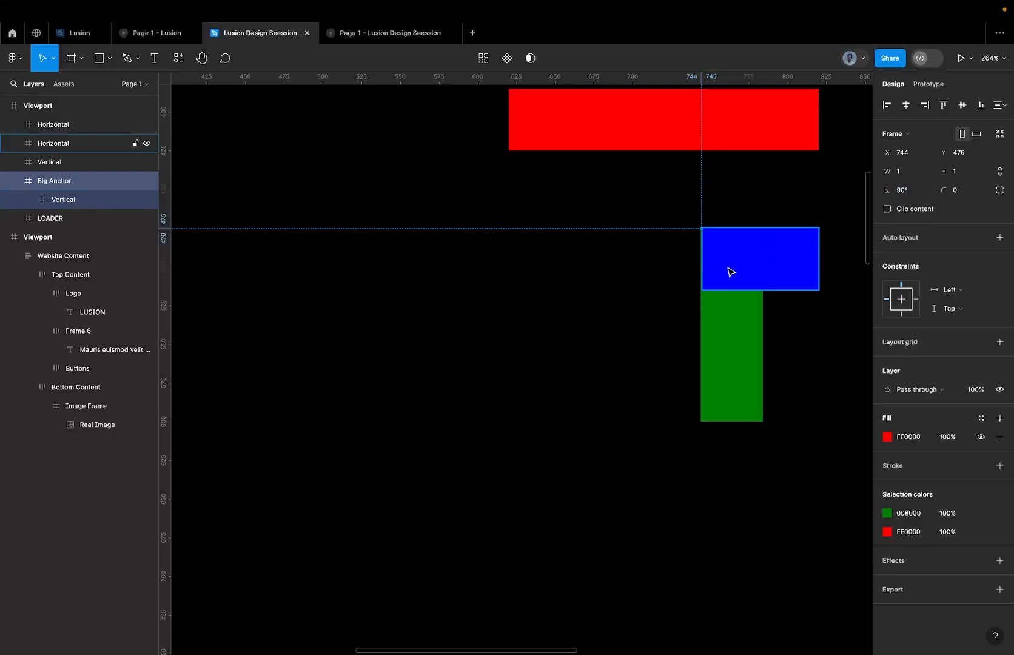
key("ctrl+z")
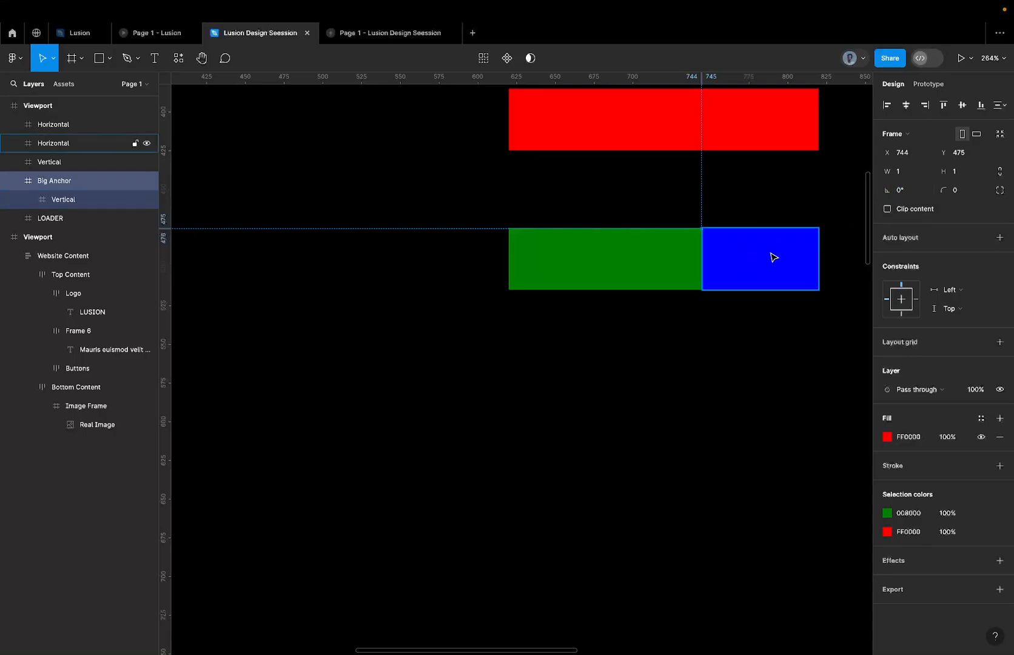
Try rotating Big Anchor to -90°, inspect how the Vertical bar meets the Horizontal bar, and undo the rotation.
left_click(914, 193)
type("-90")
key("Return")
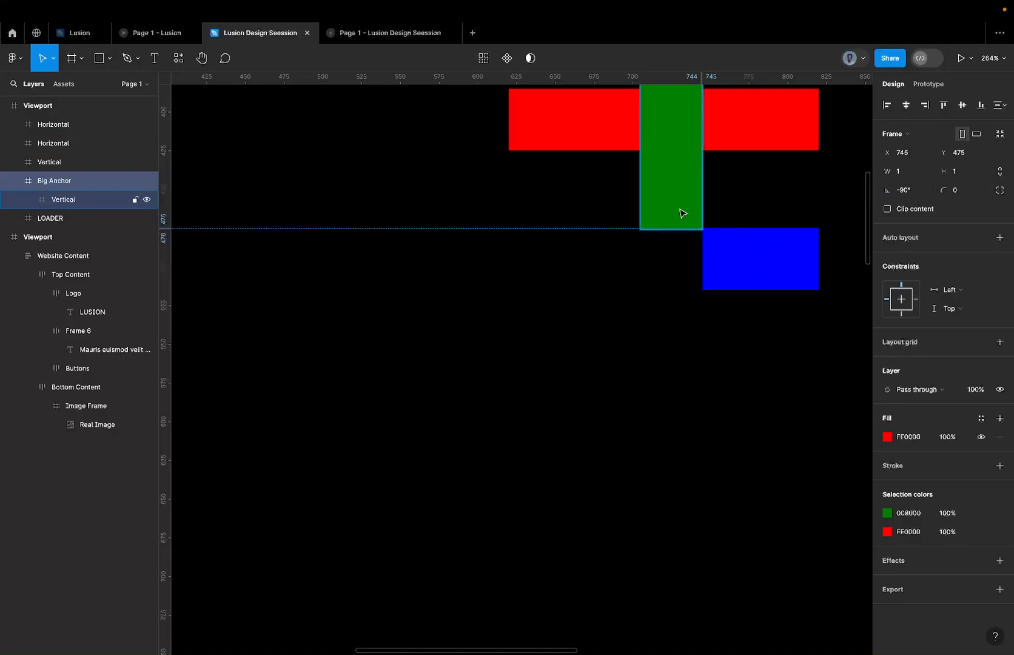
scroll(762, 229, "right", 2)
scroll(761, 228, "up", 1)
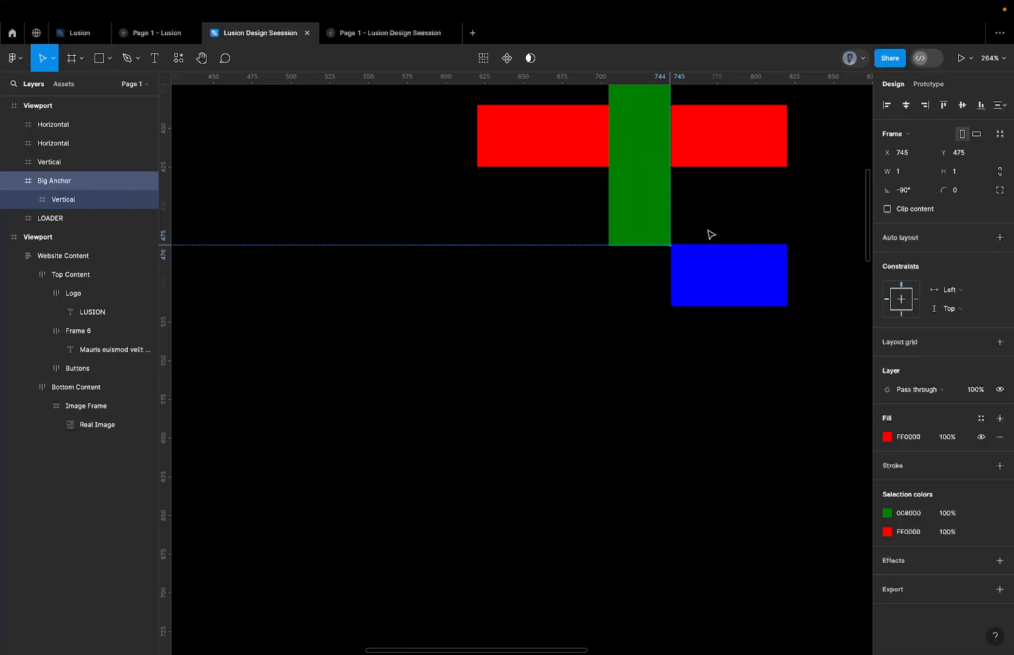
scroll(673, 254, "down", 3)
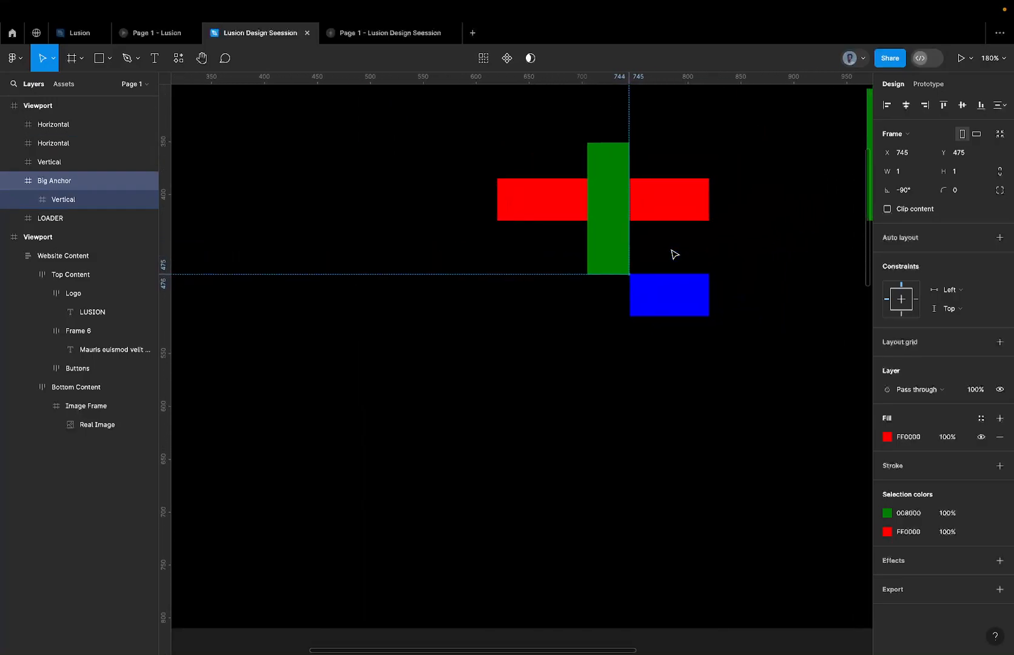
scroll(630, 274, "up", 5)
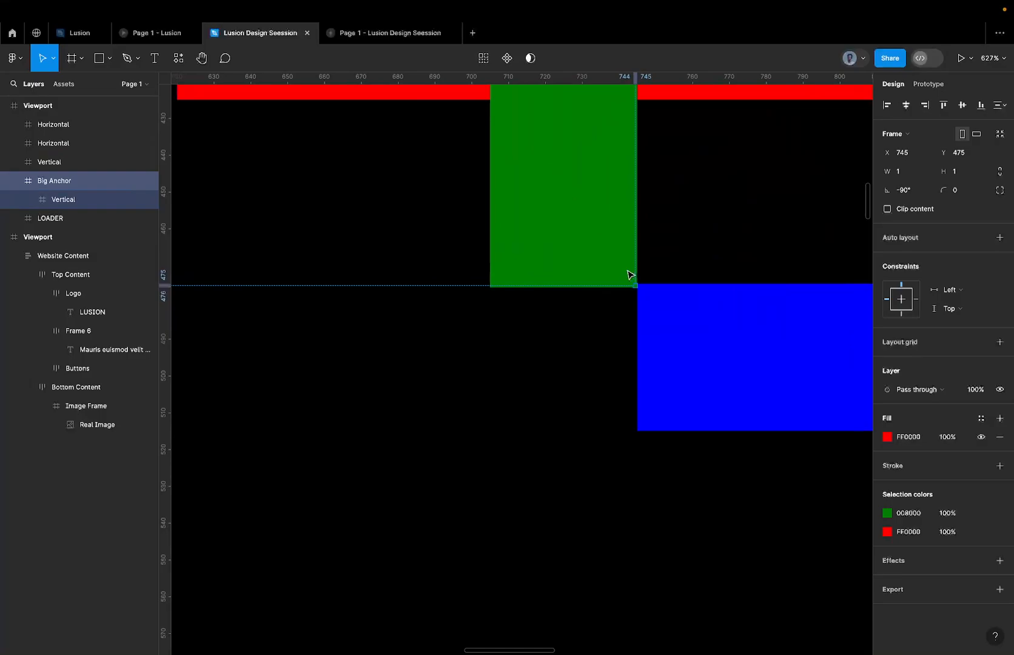
scroll(651, 298, "down", 5)
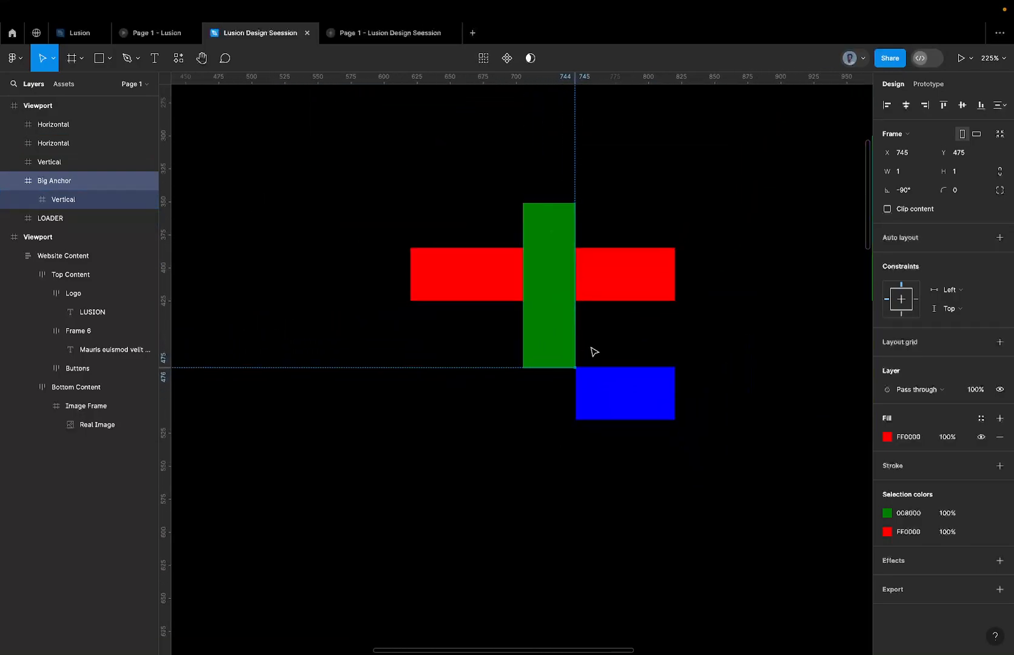
scroll(584, 362, "up", 3)
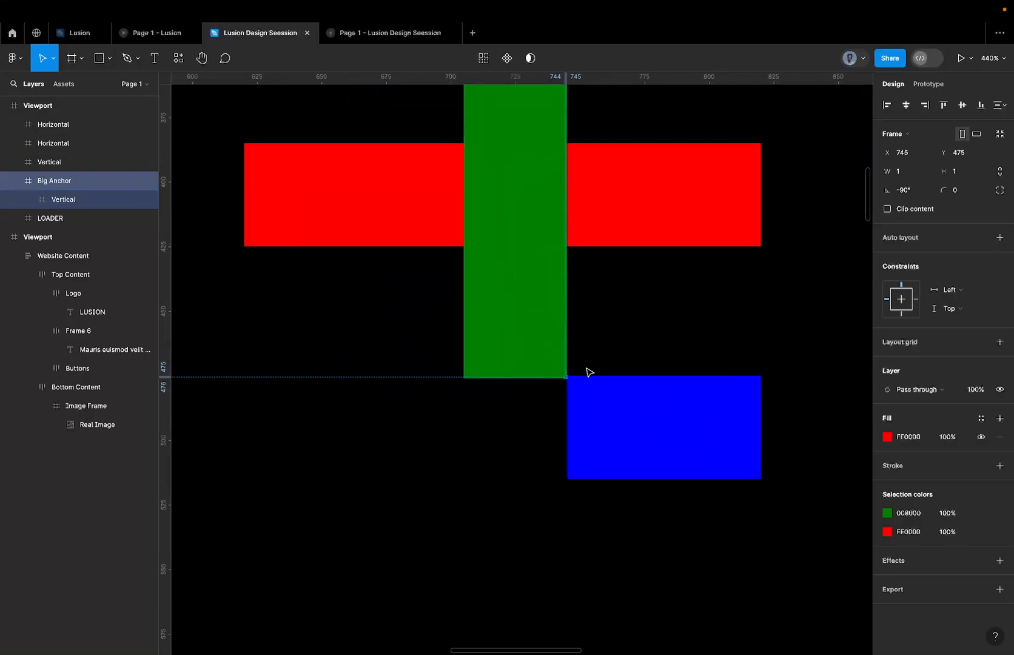
key("super+z")
left_click(588, 370)
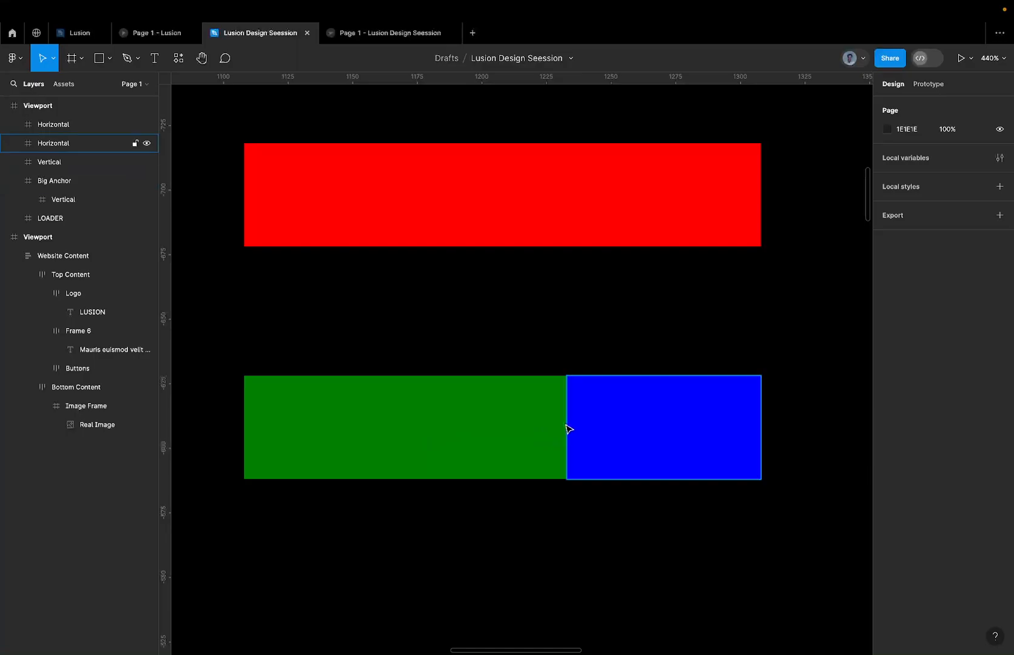
Reposition the 1 × 1 Big Anchor partway down the edge shared by the Vertical and Horizontal bars, at Y 492.
scroll(566, 429, "up", 5)
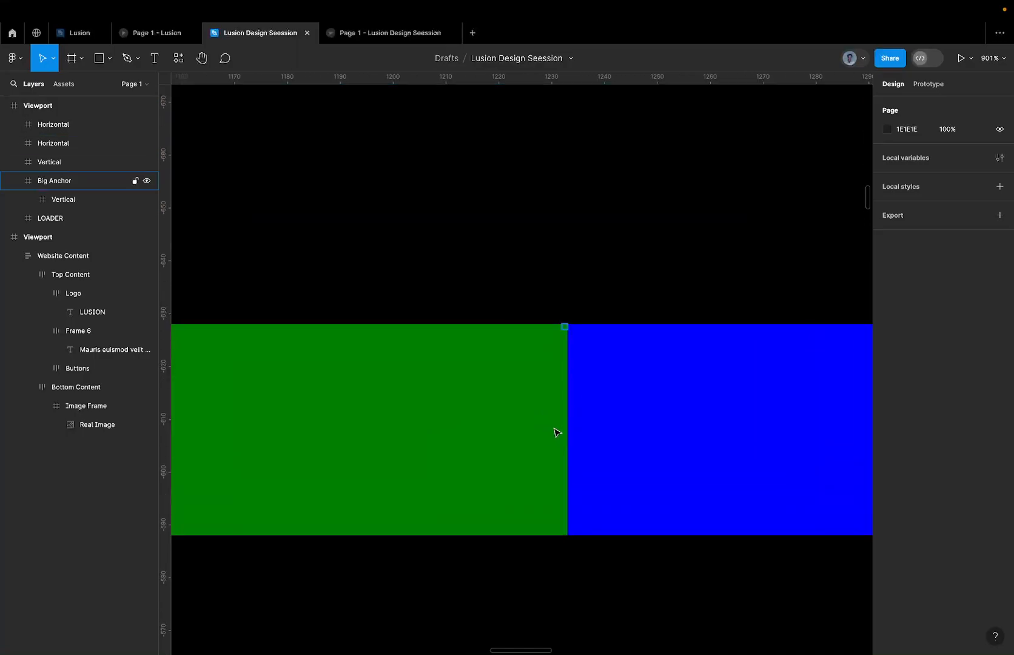
left_click(85, 180)
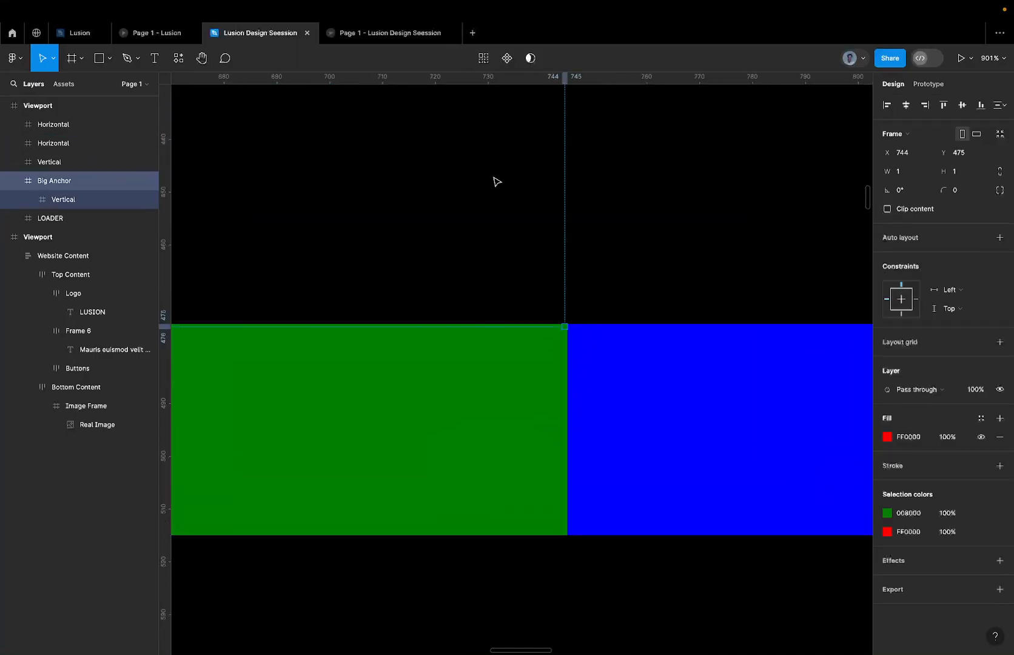
scroll(564, 331, "up", 5)
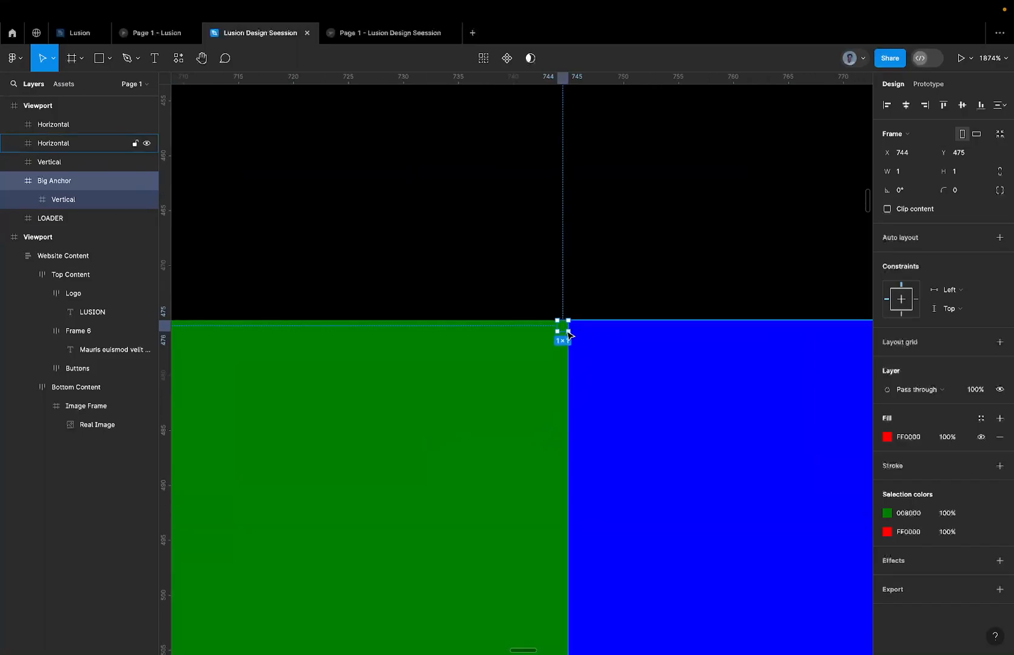
left_click_drag(564, 336, 534, 573)
left_click_drag(562, 320, 557, 507)
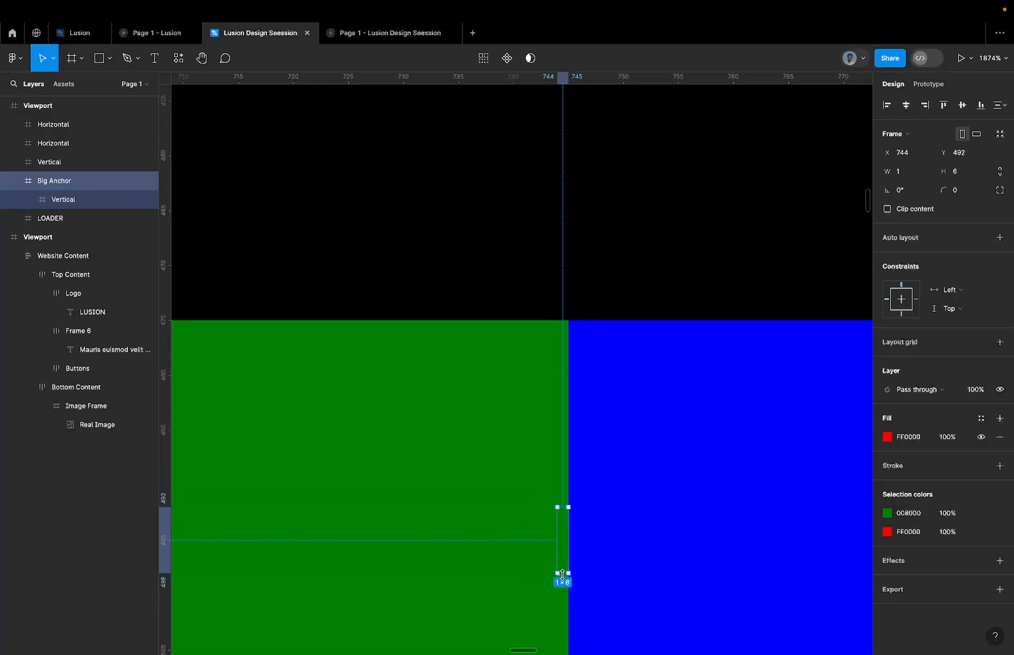
left_click_drag(562, 574, 563, 520)
scroll(564, 524, "down", 5)
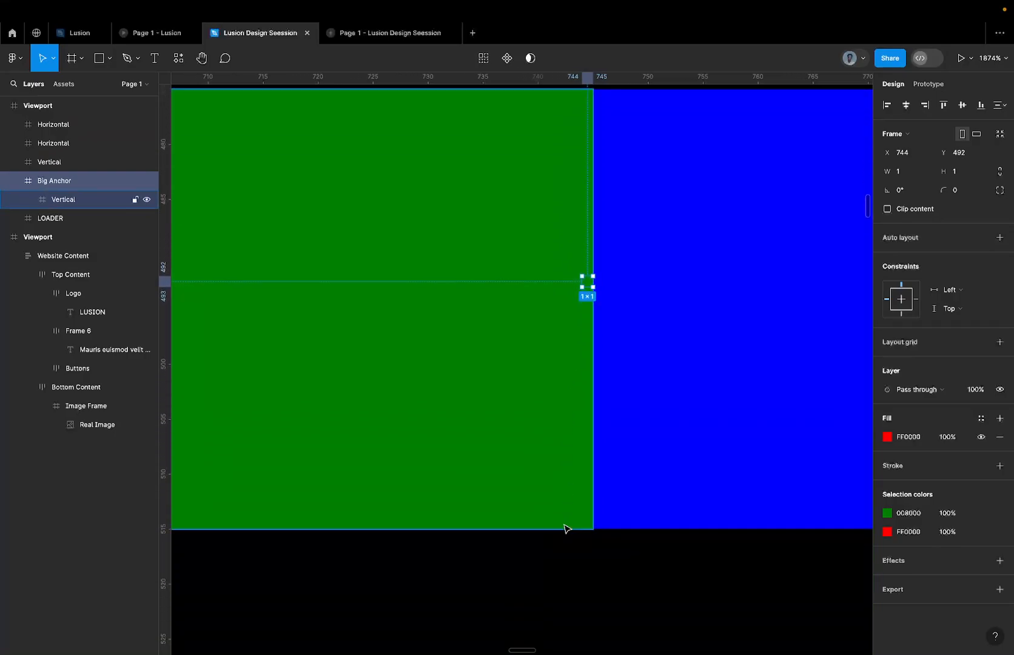
scroll(587, 428, "down", 1)
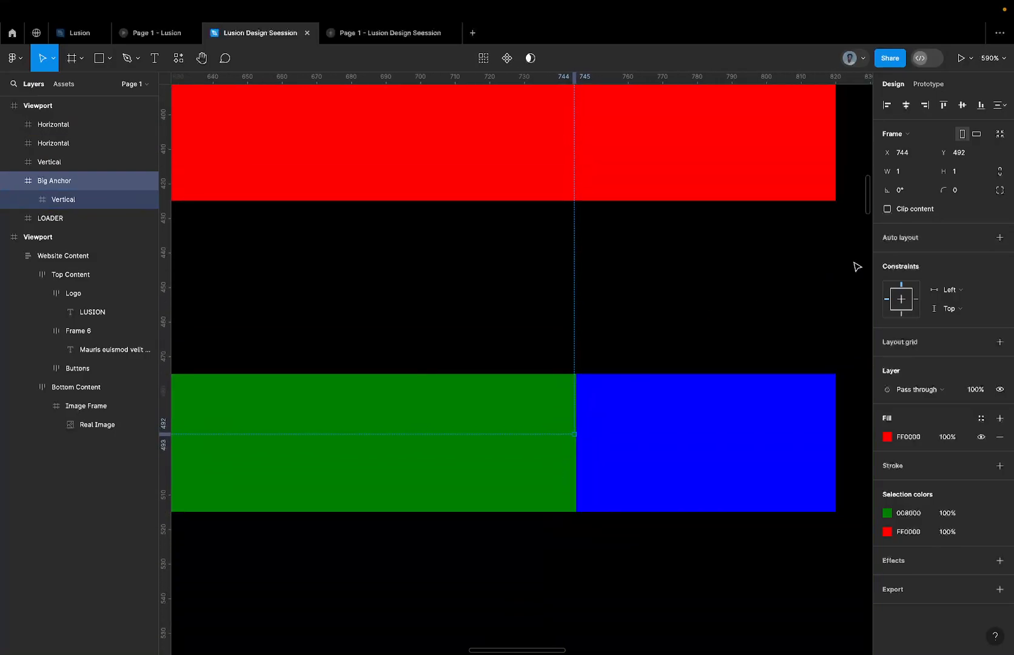
Try rotating the lowered Big Anchor to 90°, and undo both the rotation and the anchor's repositioning.
left_click(913, 193)
type("9")
key("Return")
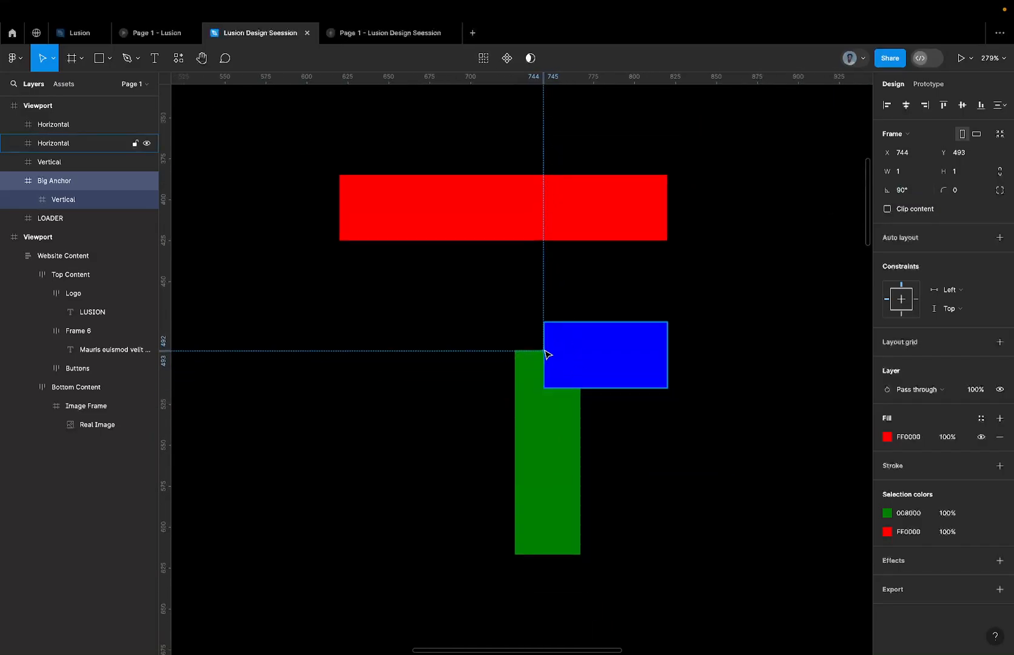
key("super+z")
key("super+z")
key("super+z")
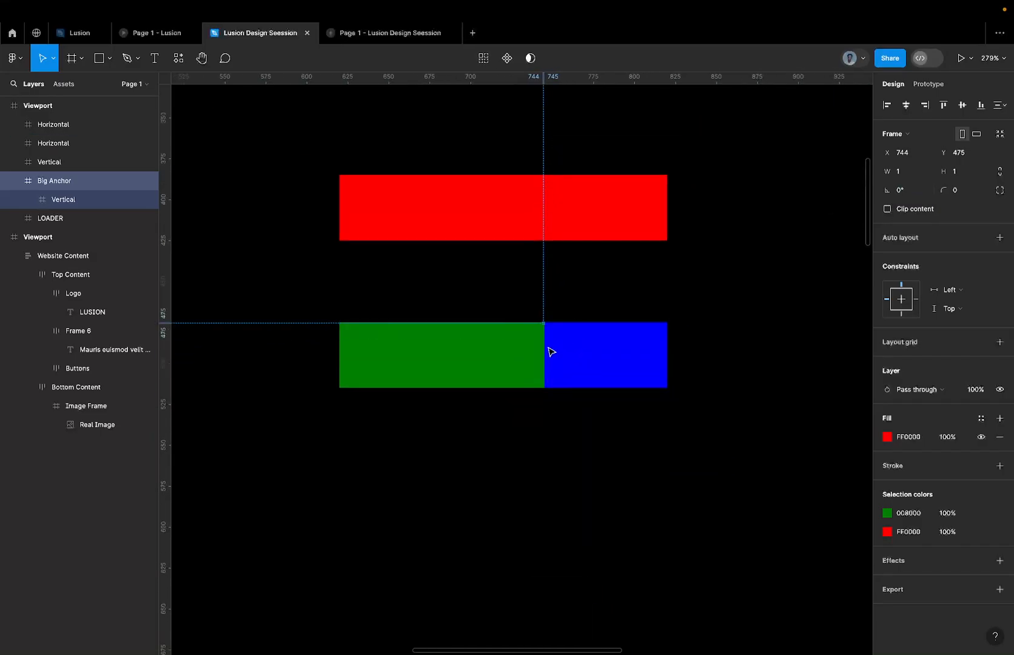
scroll(549, 348, "up", 4)
scroll(550, 351, "up", 2)
scroll(546, 351, "down", 4)
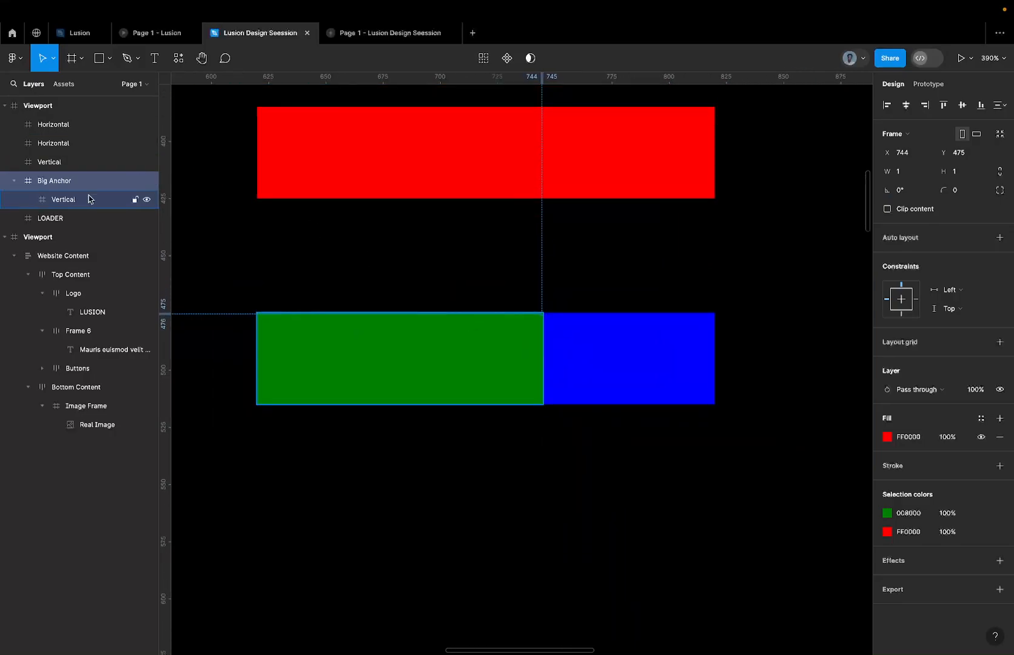
key("r")
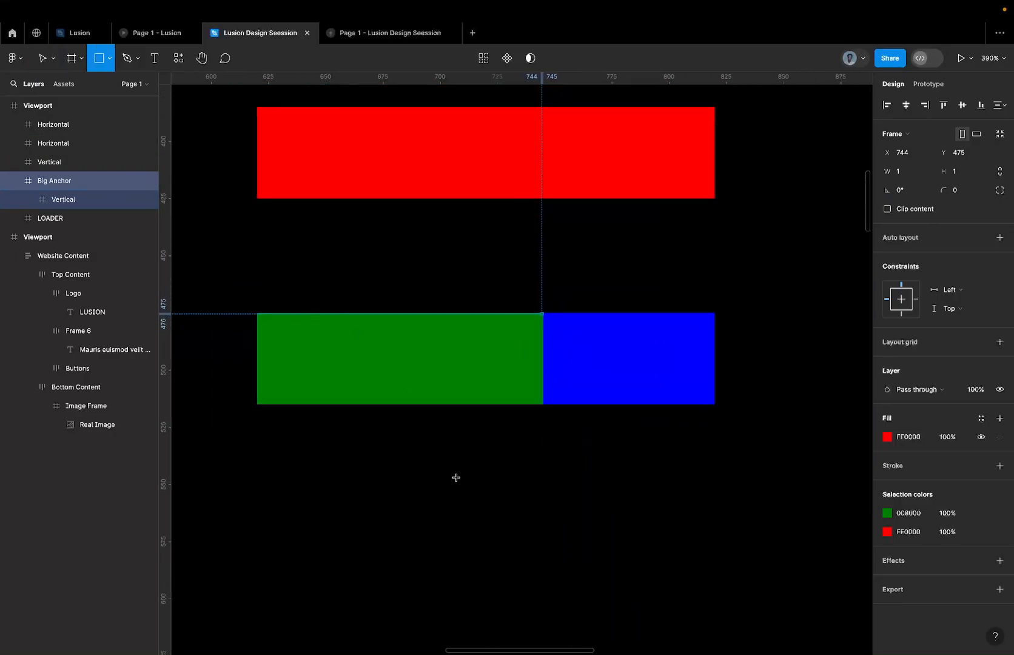
left_click(435, 466)
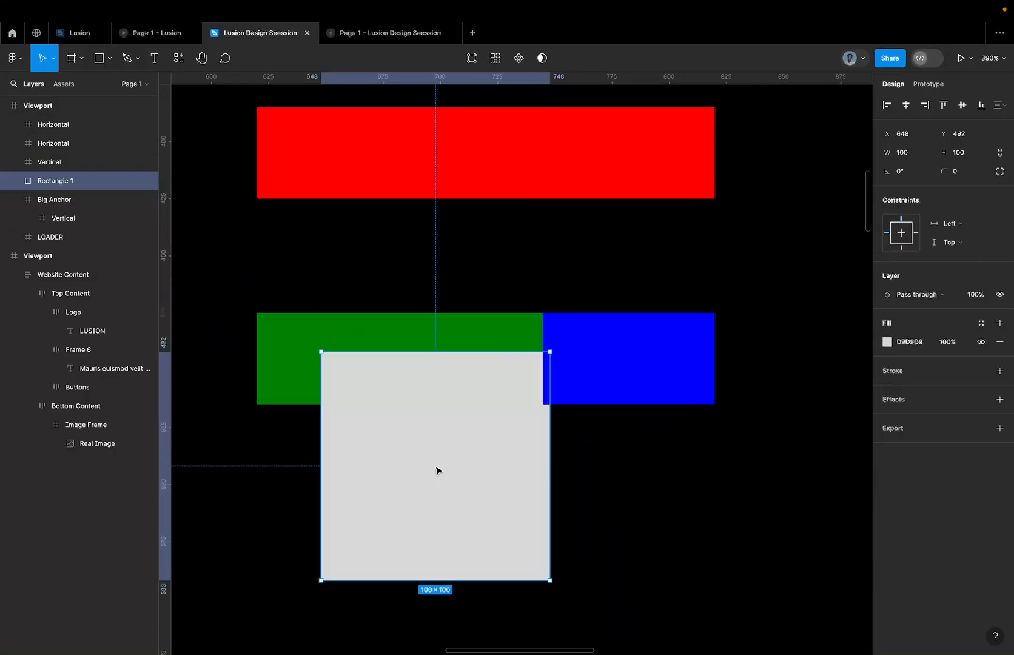
key("ctrl+z")
Create a 100 × 100 frame below the Vertical and Horizontal bars and give it a pink FFC0CB fill.
key("f")
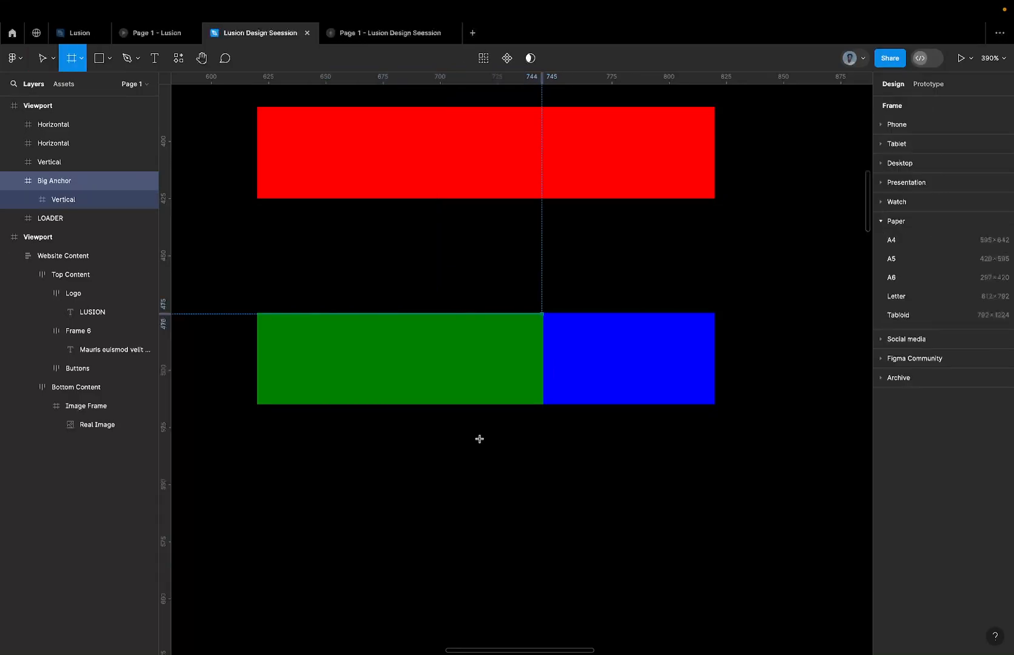
left_click(510, 437)
left_click_drag(499, 442, 491, 544)
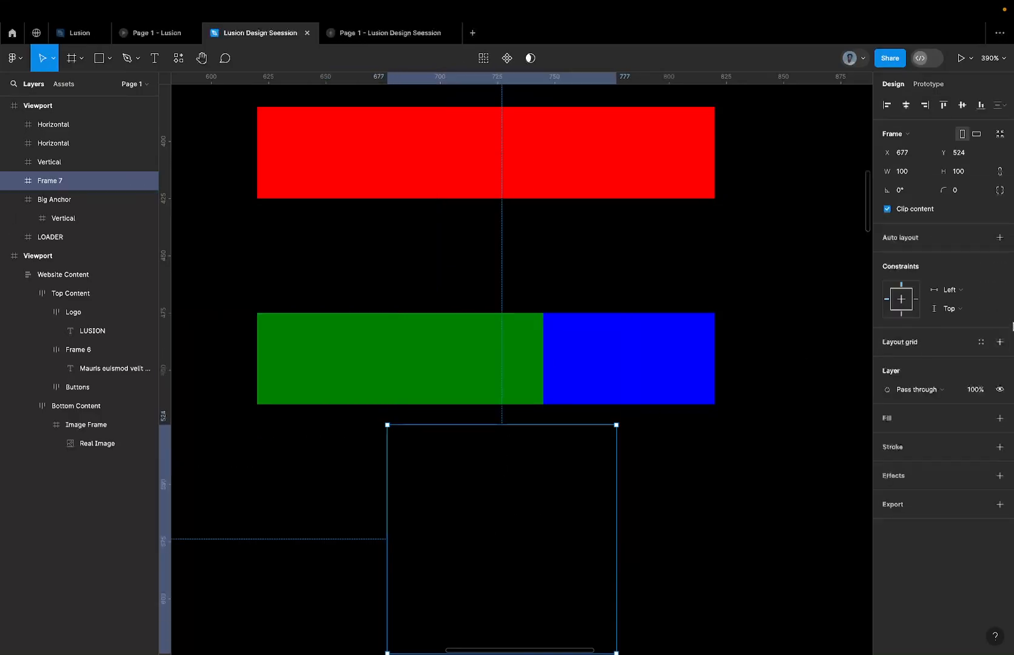
left_click(999, 418)
left_click(917, 438)
type("pin")
key("Return")
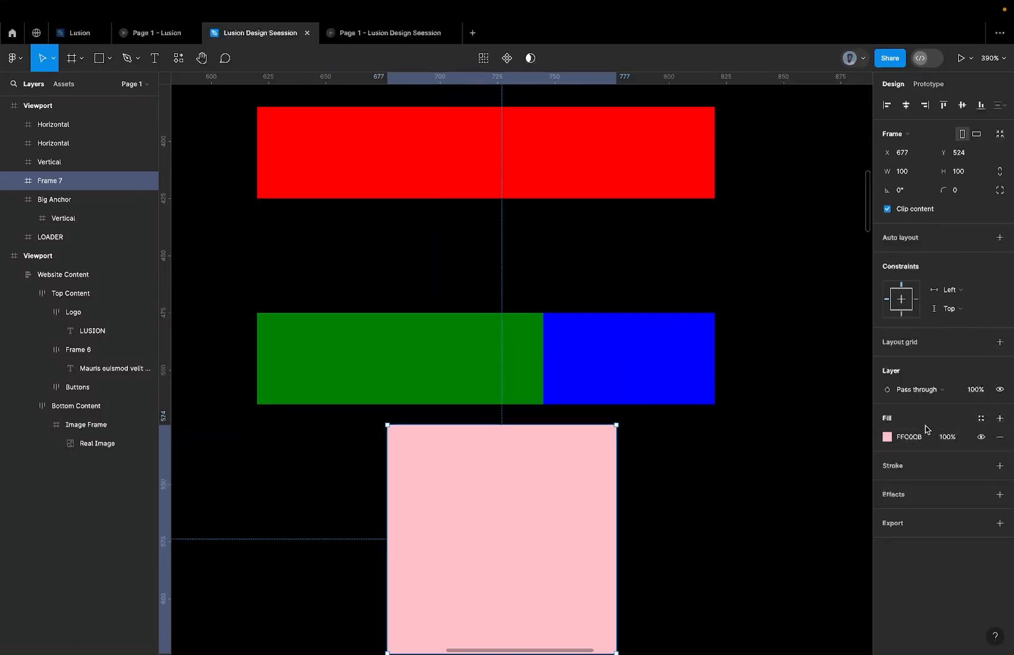
left_click(909, 436)
Resize the pink frame to a width of 1 and a height of 1.
scroll(848, 434, "down", 3)
scroll(848, 434, "right", 2)
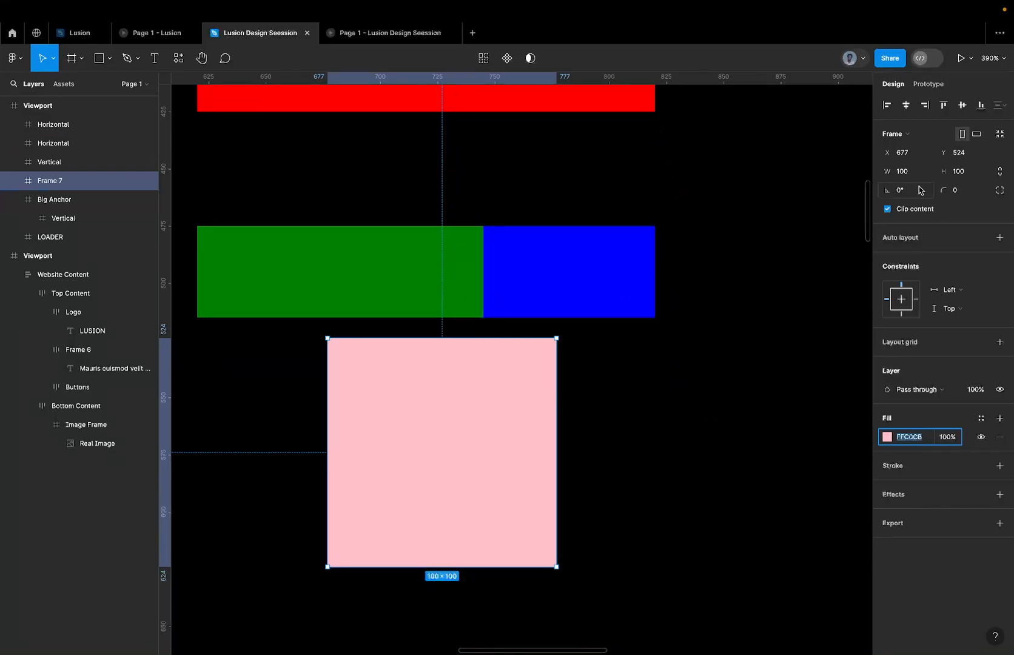
left_click(996, 176)
left_click(967, 174)
type("1")
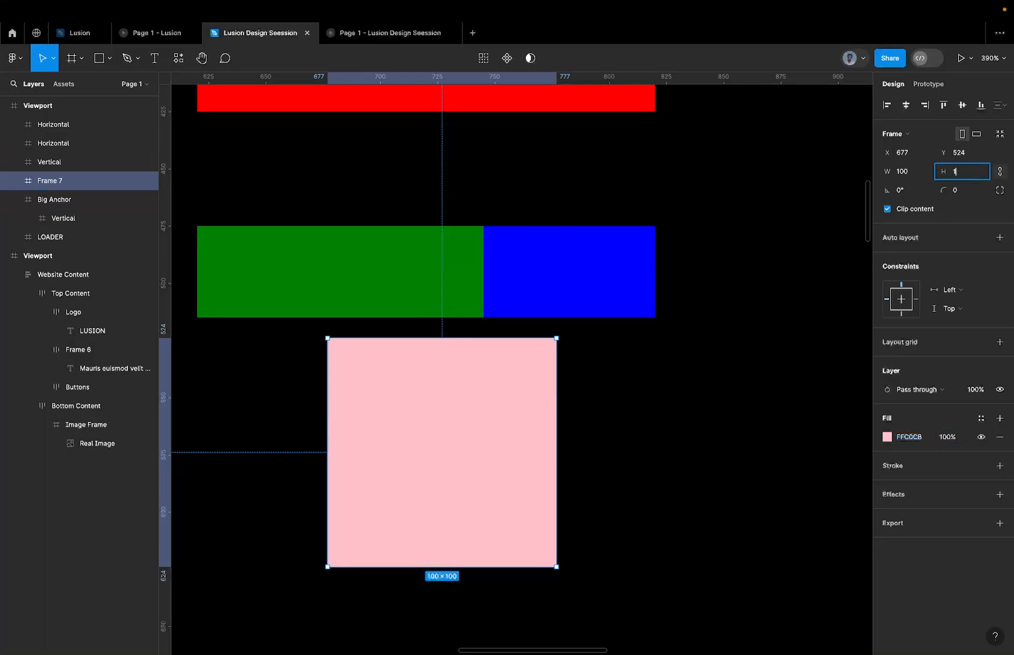
left_click(909, 172)
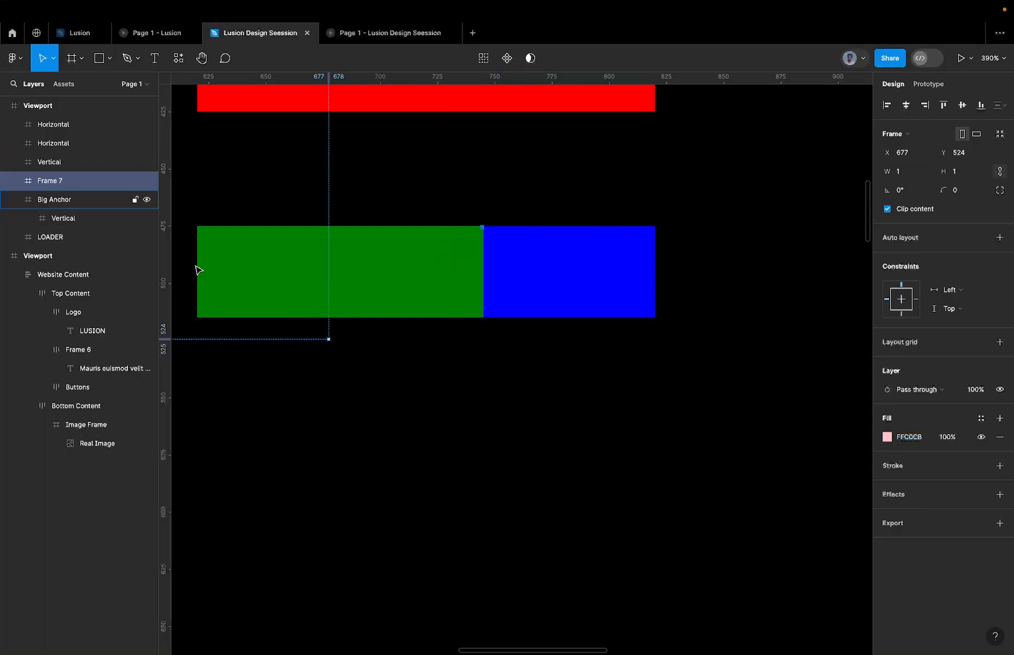
Copy the red 200 × 40 LOADER bar.
scroll(344, 165, "up", 2)
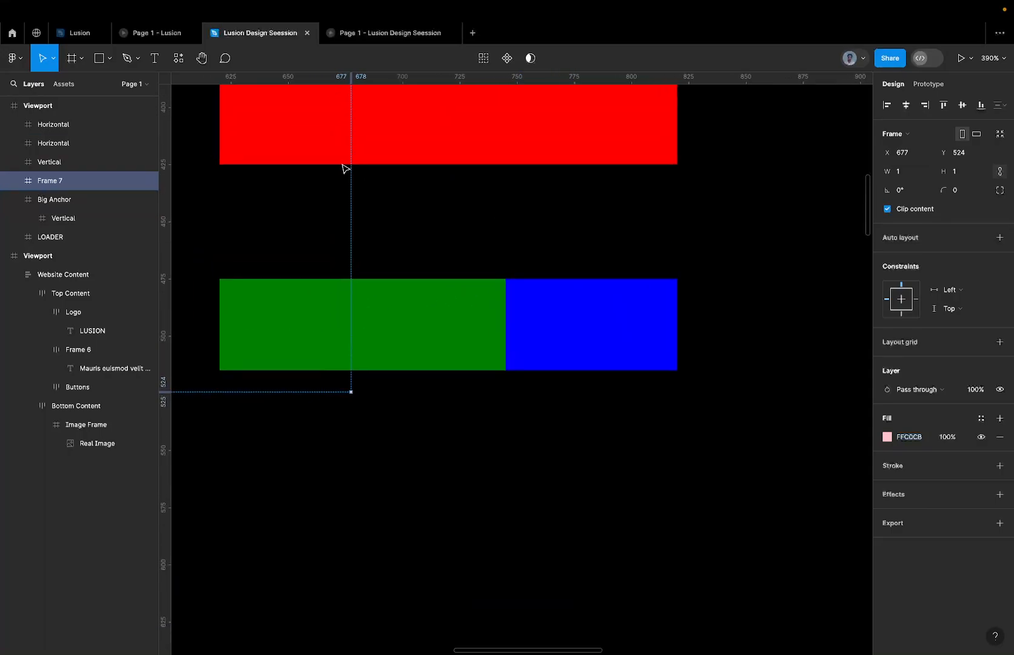
left_click(403, 115)
scroll(403, 115, "up", 2)
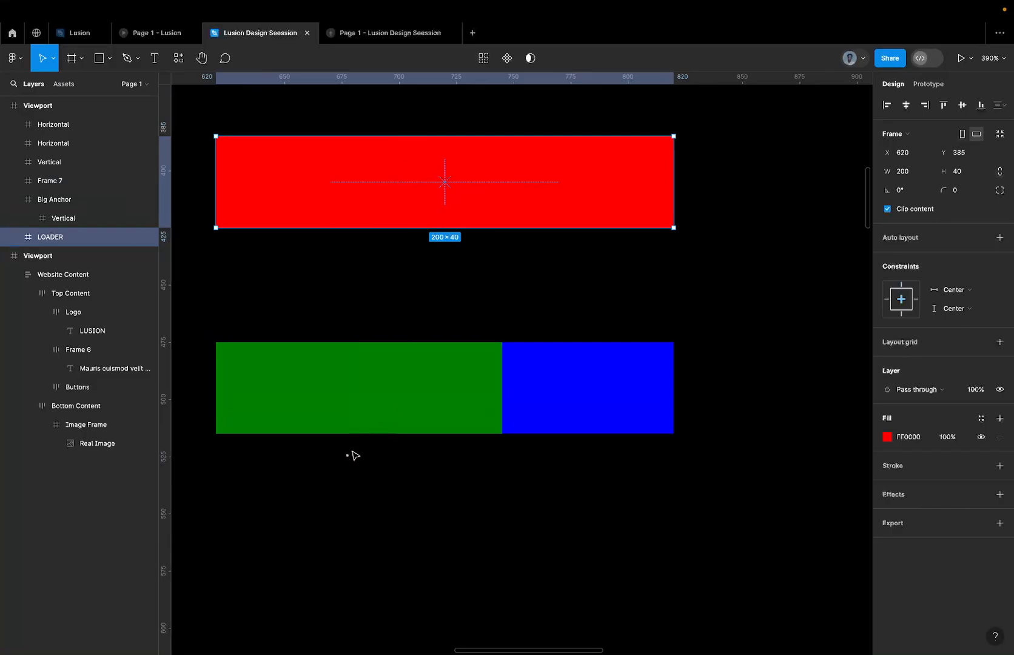
Rename the 1 × 1 pink frame as Pink Anchor.
scroll(351, 452, "up", 5)
left_click(340, 464)
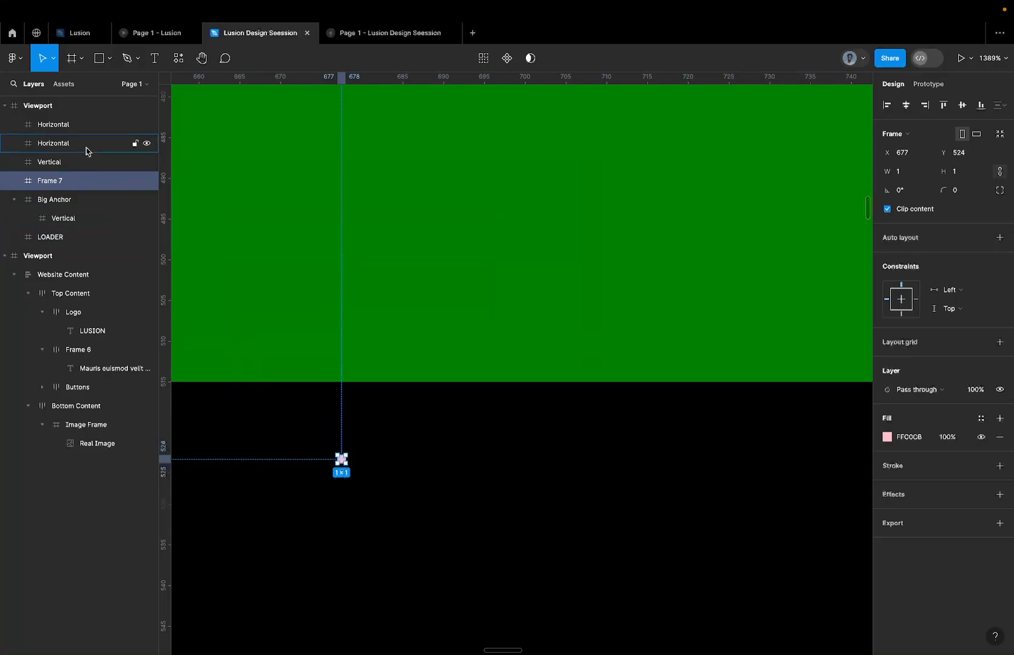
double_click(55, 188)
type("Pl")
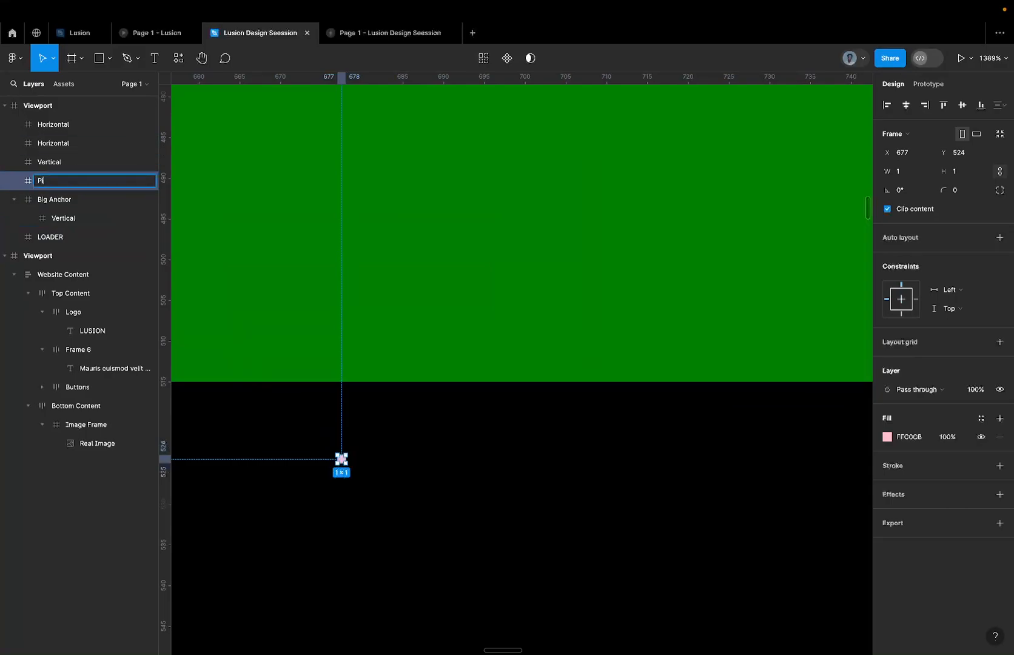
type("nk Anchor")
key("Return")
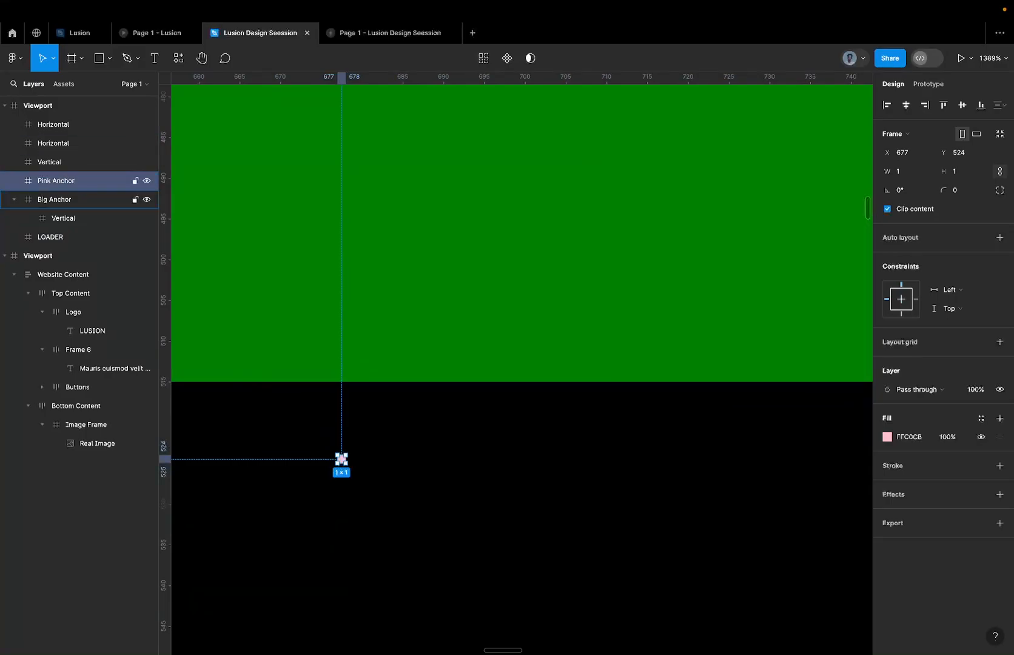
Paste the LOADER copy inside Pink Anchor and turn off the anchor's content clipping.
key("ctrl+v")
scroll(174, 265, "down", 5)
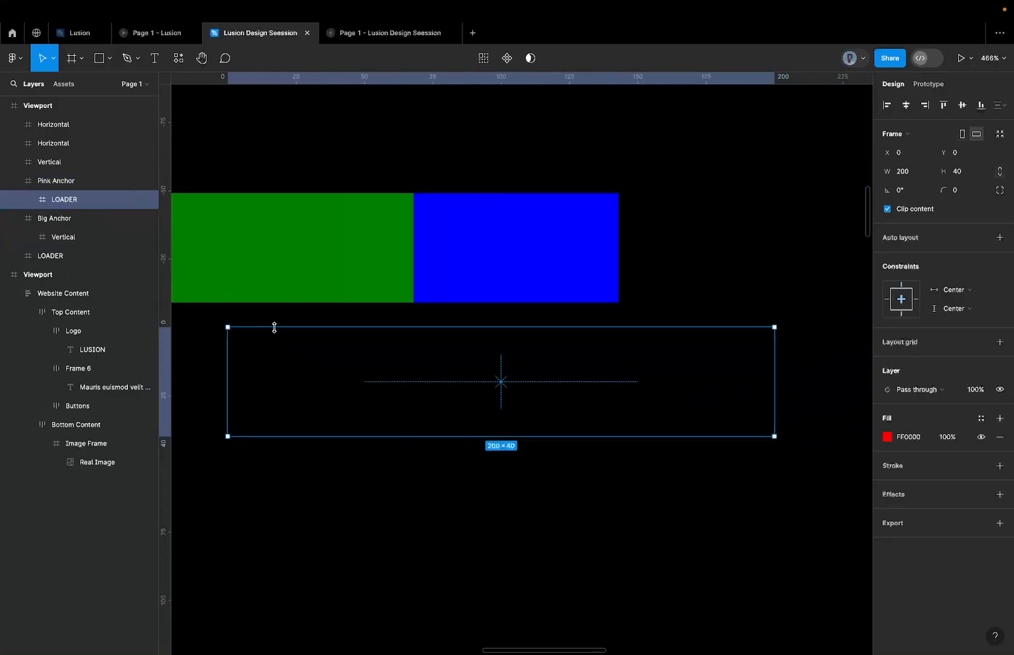
scroll(274, 329, "left", 3)
left_click(73, 183)
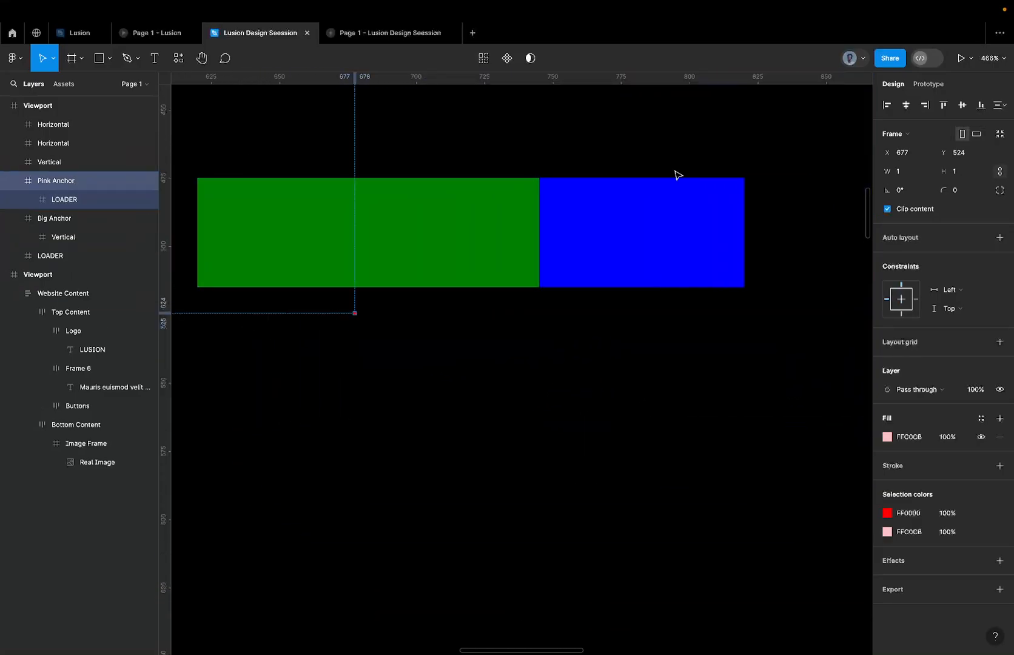
left_click(919, 213)
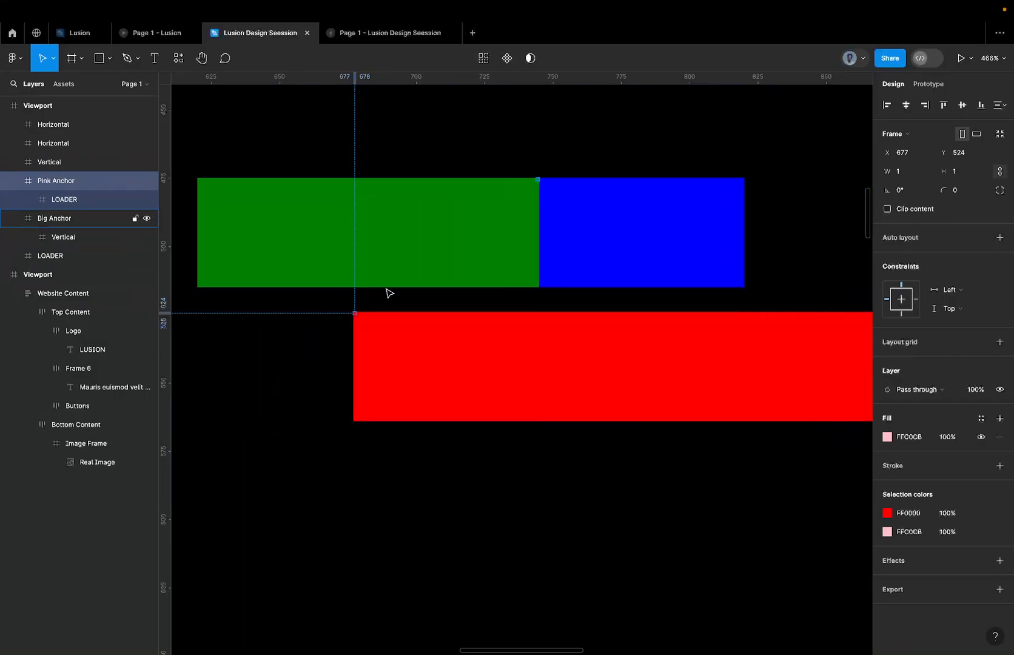
scroll(352, 312, "up", 3)
scroll(380, 332, "down", 4)
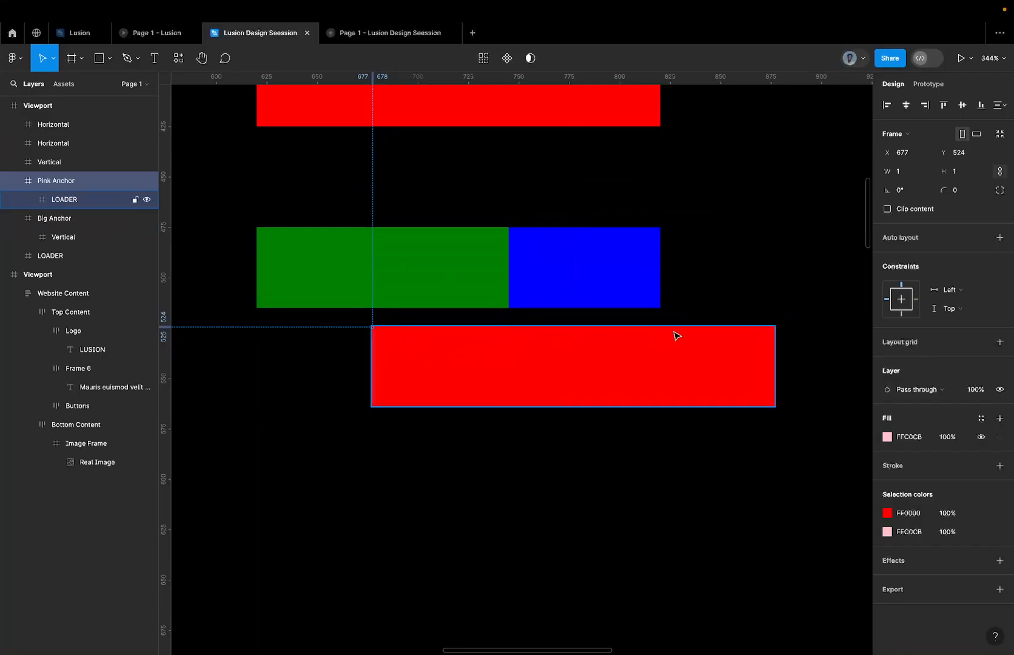
Try rotating Pink Anchor to 45° with its nested LOADER, inspect the pivot corner, and undo the rotation.
left_click(124, 199)
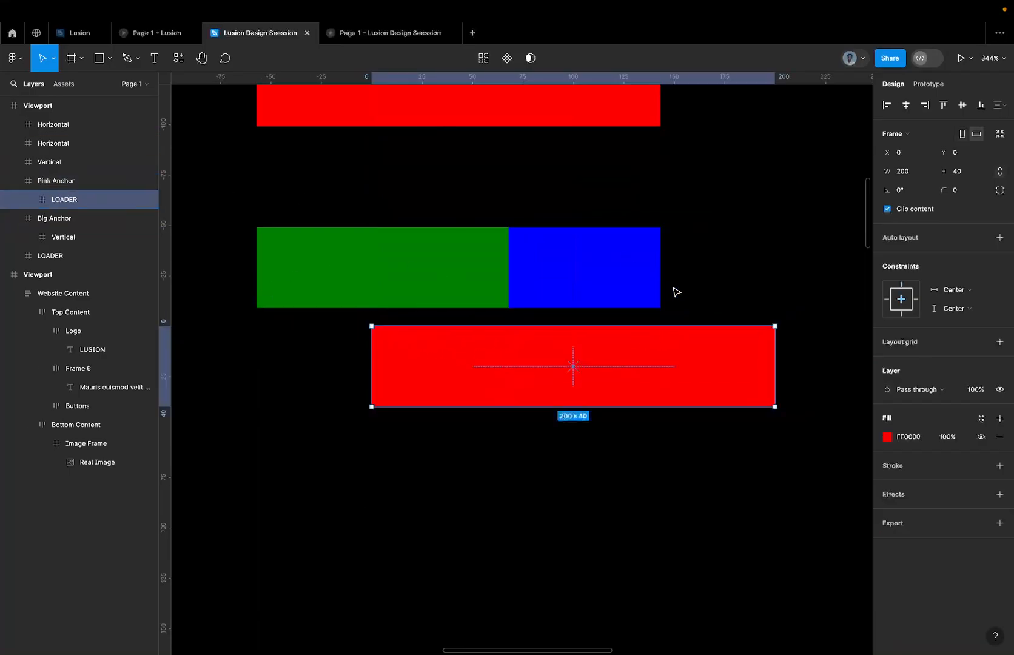
left_click(55, 181)
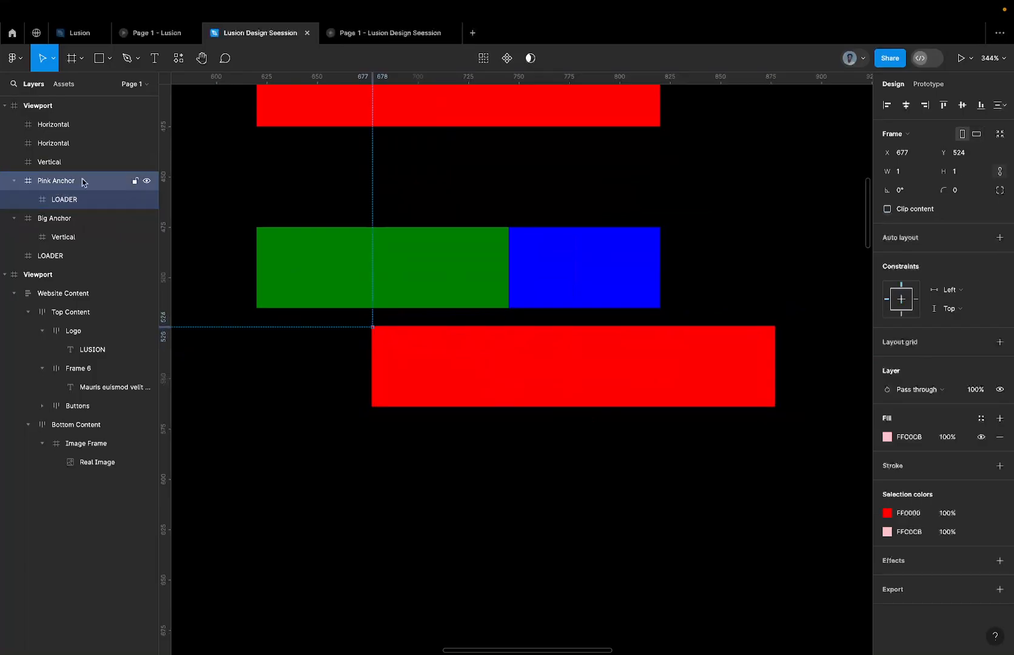
left_click(909, 191)
type("45")
key("Return")
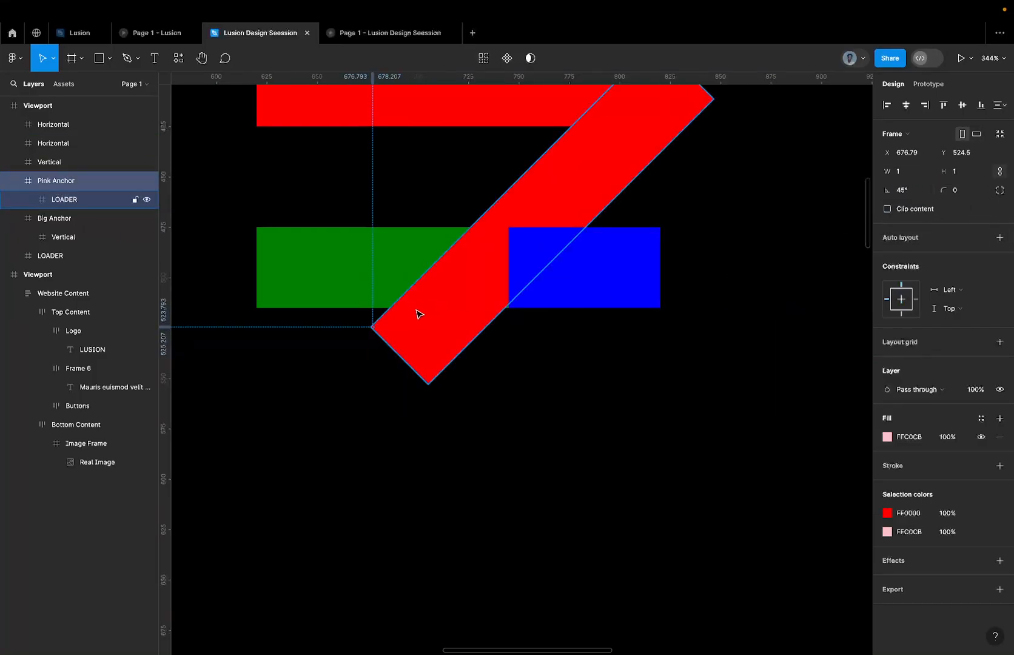
scroll(375, 332, "up", 2)
scroll(374, 331, "up", 1)
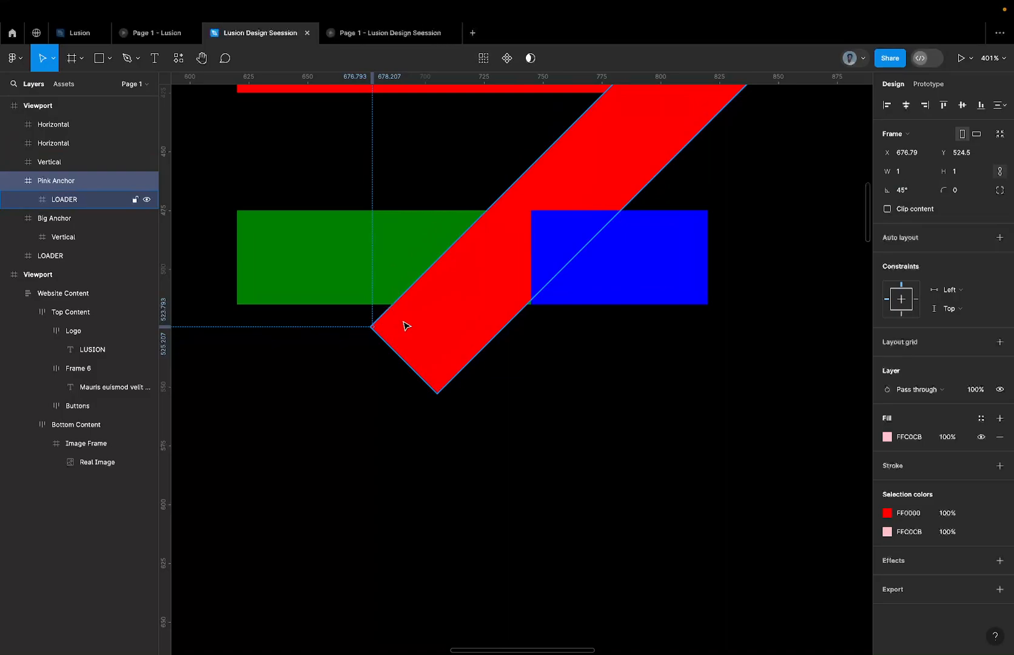
key("super+z")
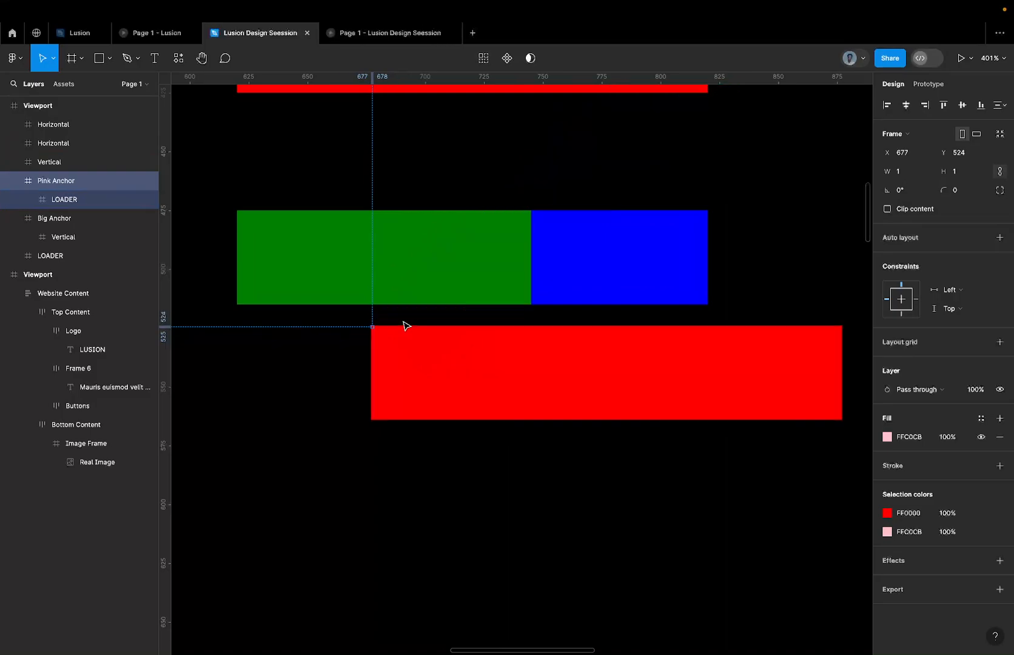
Delete Pink Anchor together with its nested LOADER copy.
key("Delete")
key("super+z")
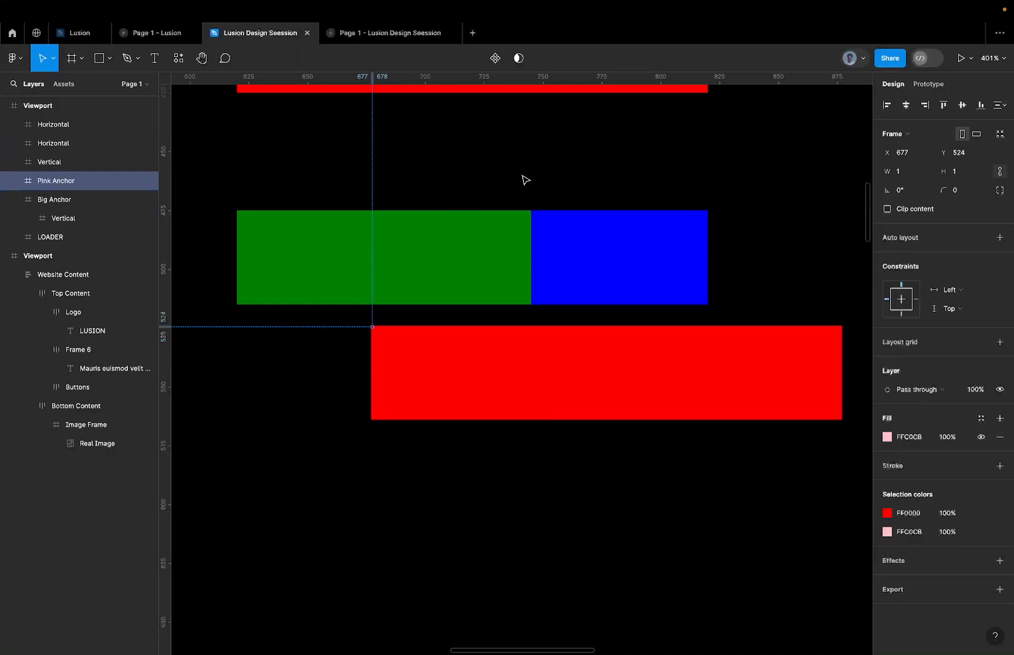
left_click(14, 181)
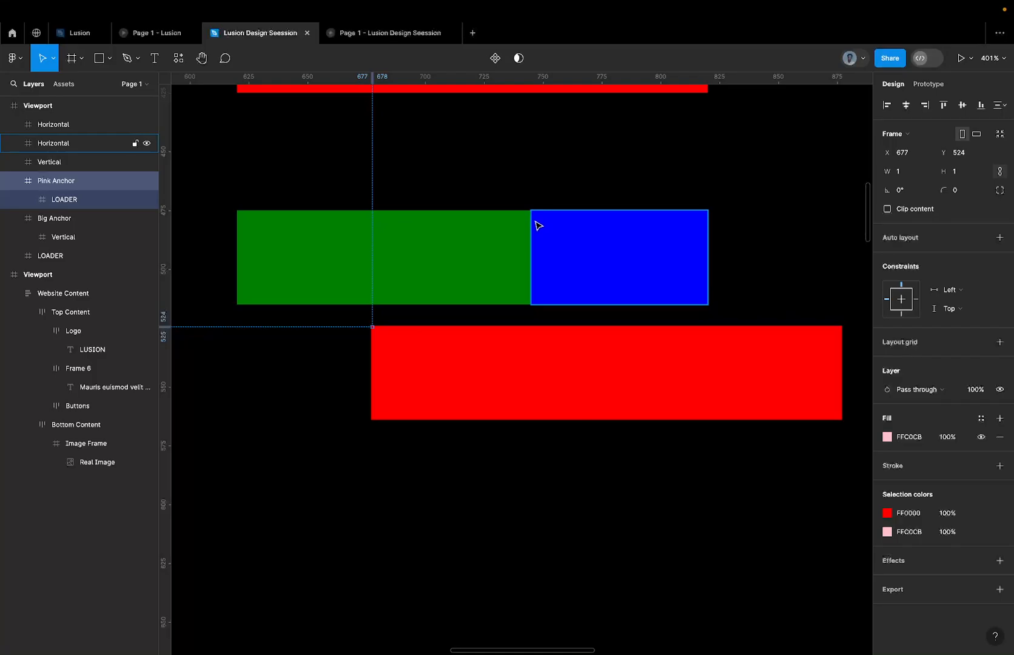
key("Delete")
Examine the Horizontal bar, Big Anchor, its nested Vertical bar and LOADER against the separate L-shaped reference bars.
left_click(579, 273)
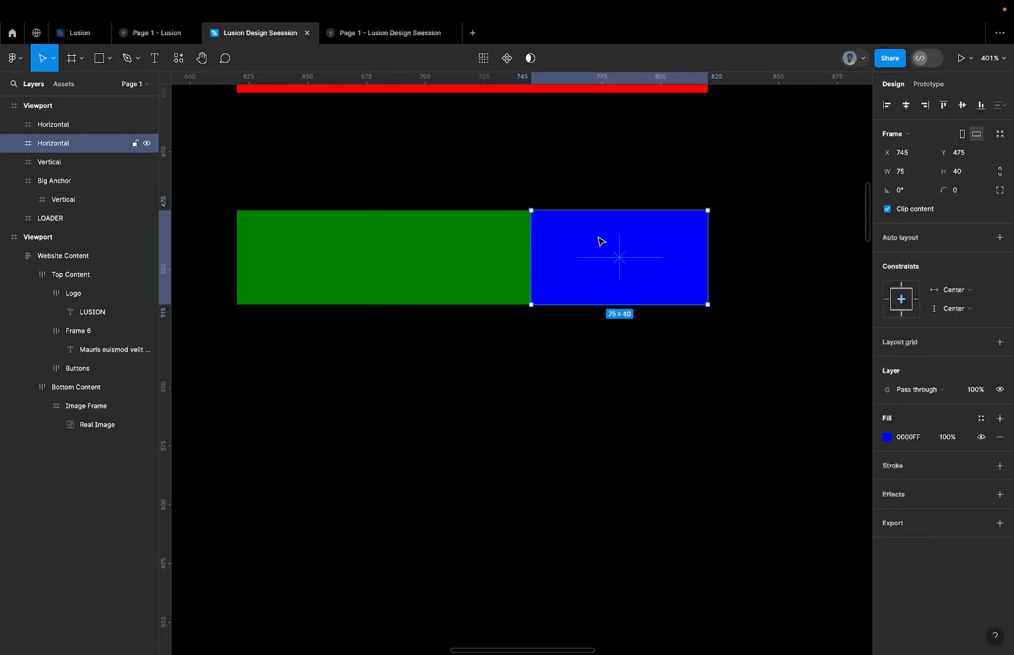
scroll(600, 241, "down", 5)
left_click(499, 270)
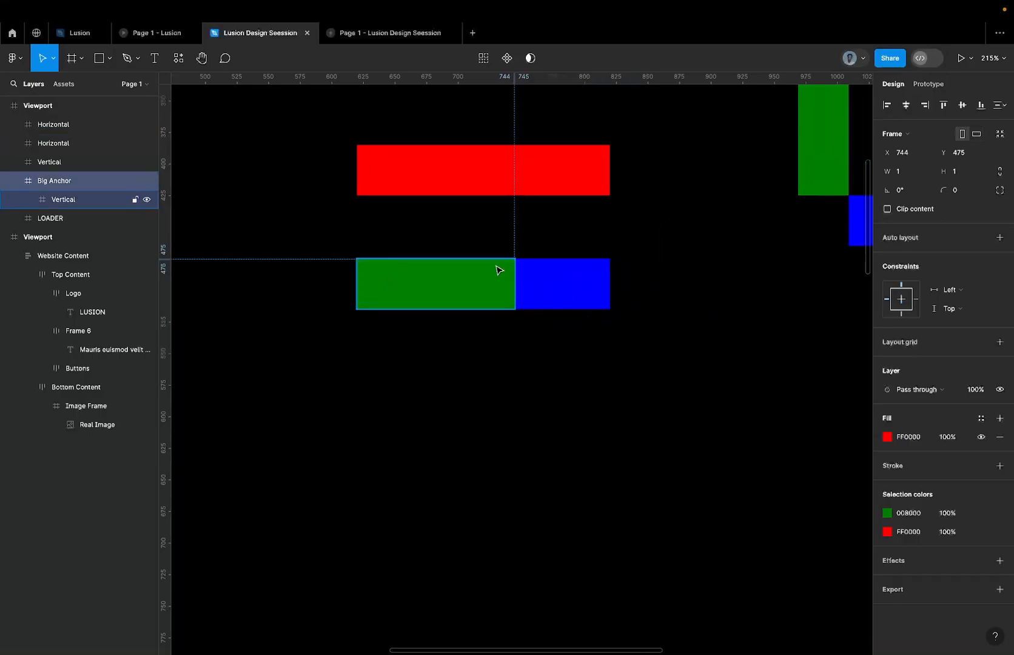
scroll(520, 247, "up", 5)
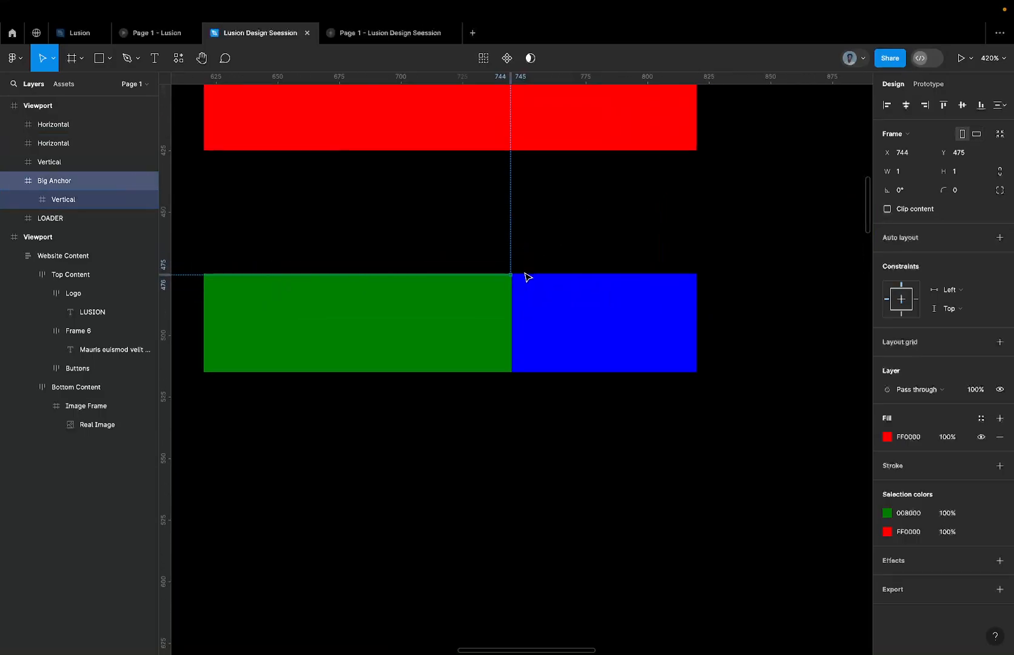
left_click(561, 321)
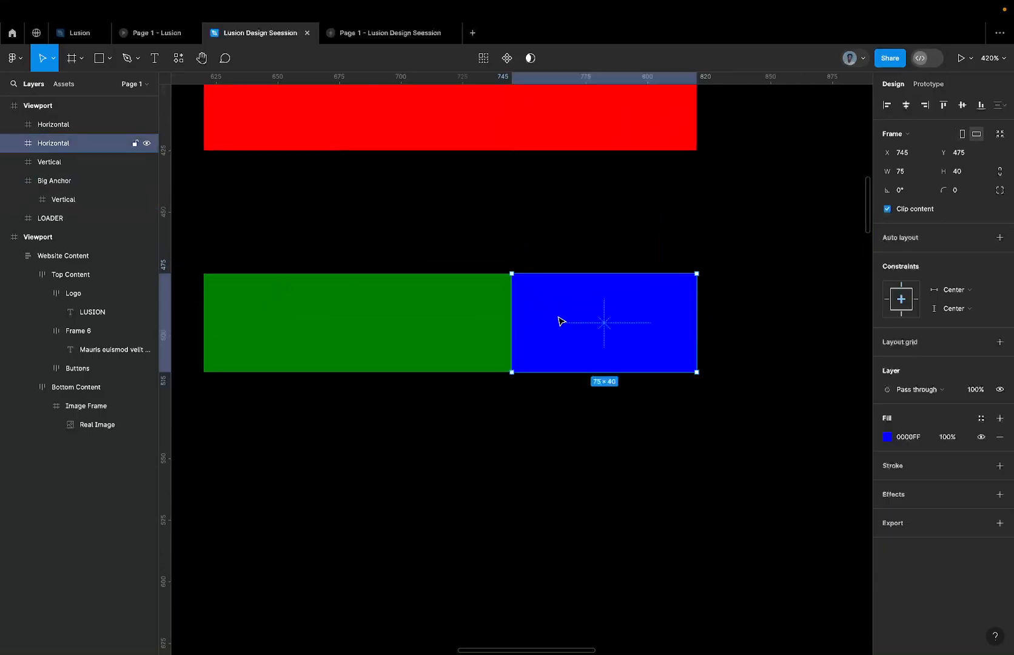
scroll(561, 321, "down", 4)
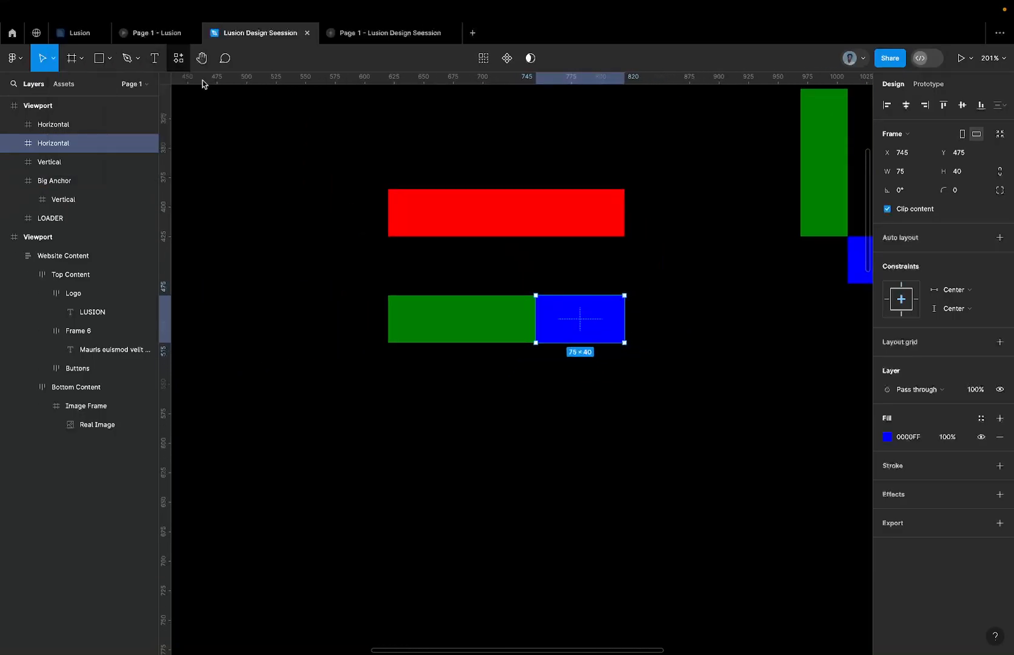
scroll(444, 247, "down", 4)
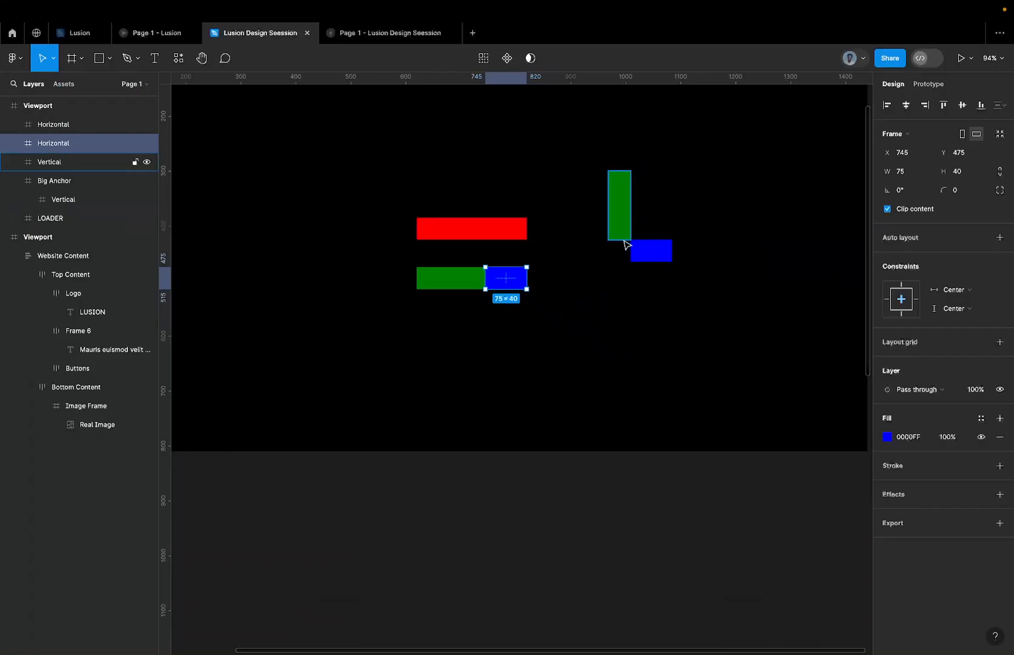
scroll(624, 244, "up", 2)
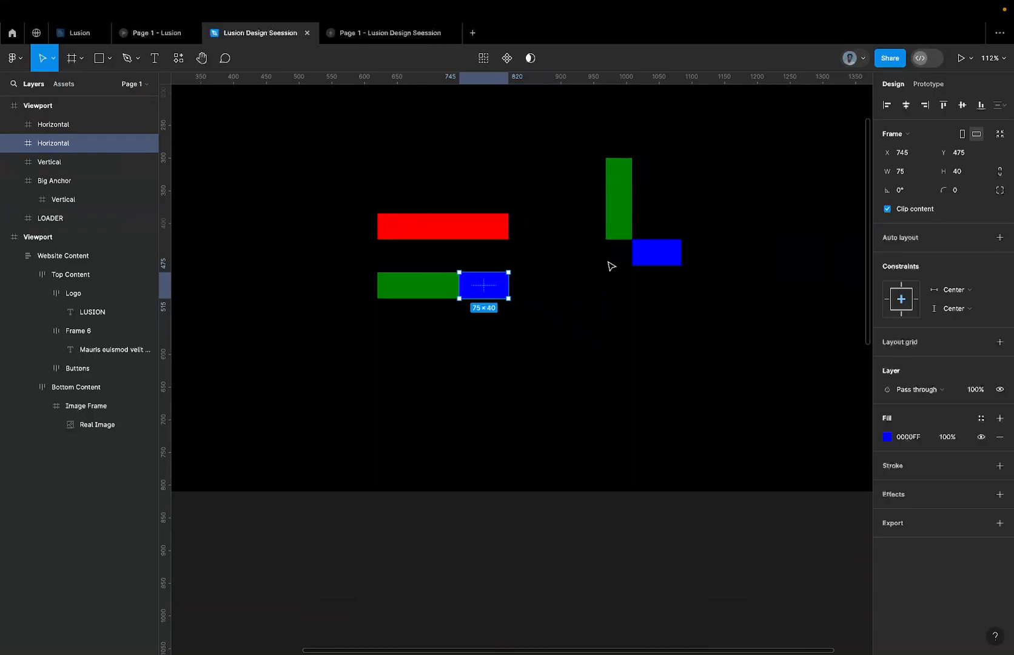
left_click(459, 272)
scroll(459, 272, "up", 5)
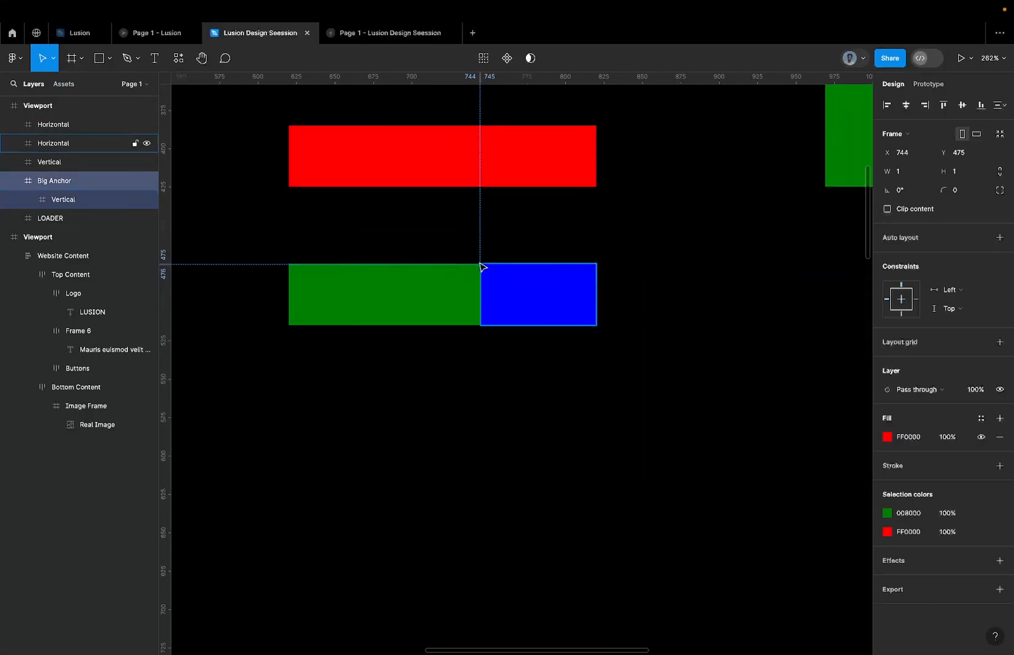
left_click(95, 200)
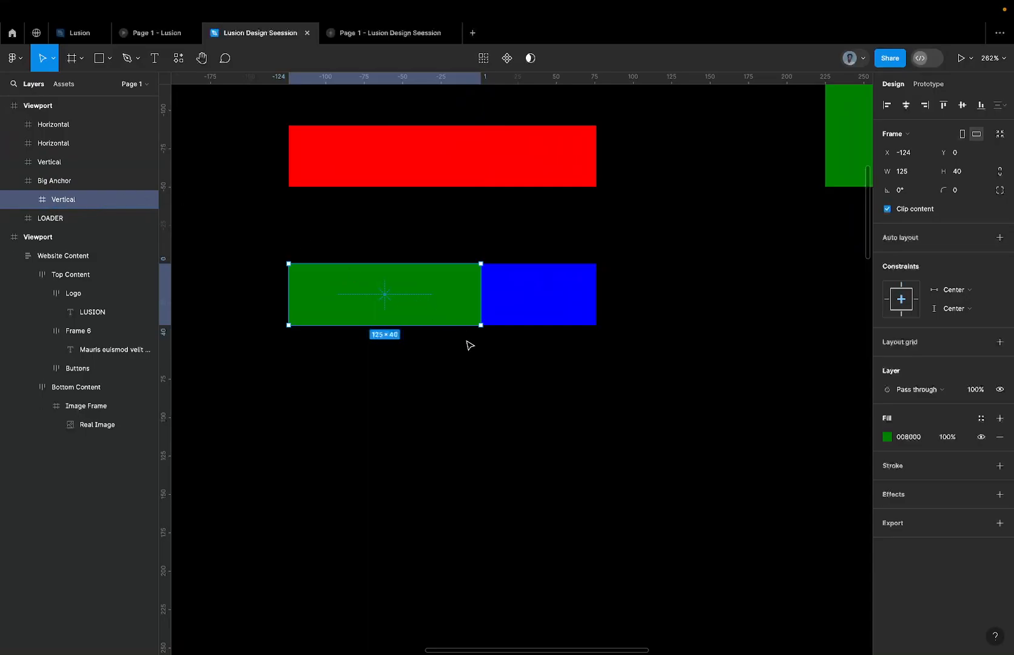
scroll(470, 345, "down", 3)
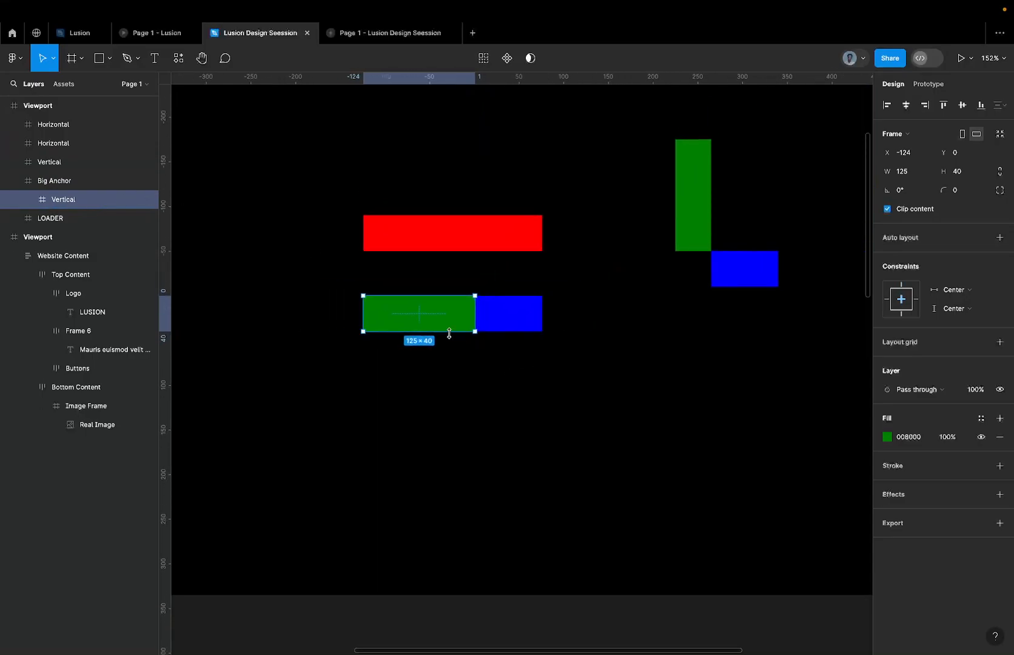
left_click(458, 236)
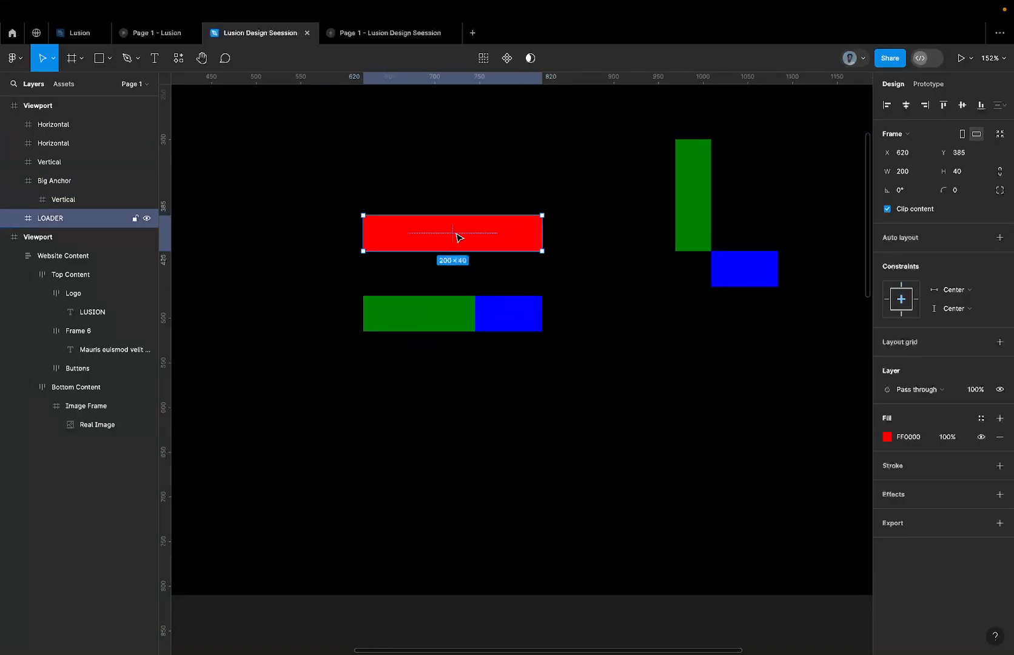
Remove the red FF0000 fill from the 1 × 1 Big Anchor frame that holds the nested Vertical bar.
left_click(390, 278)
left_click(445, 332)
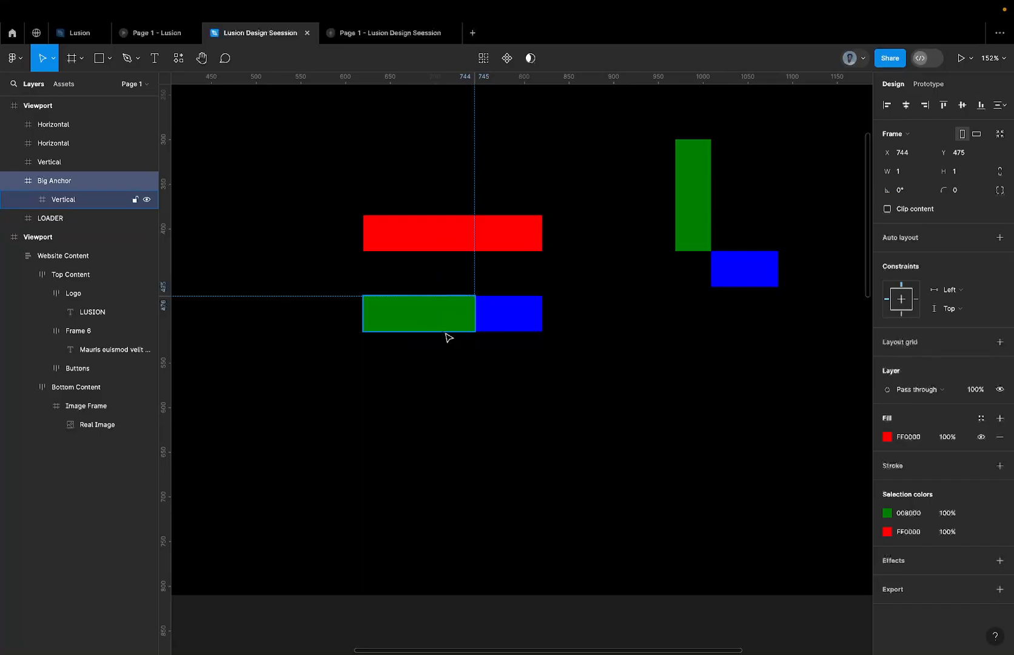
left_click(61, 198)
left_click(63, 185)
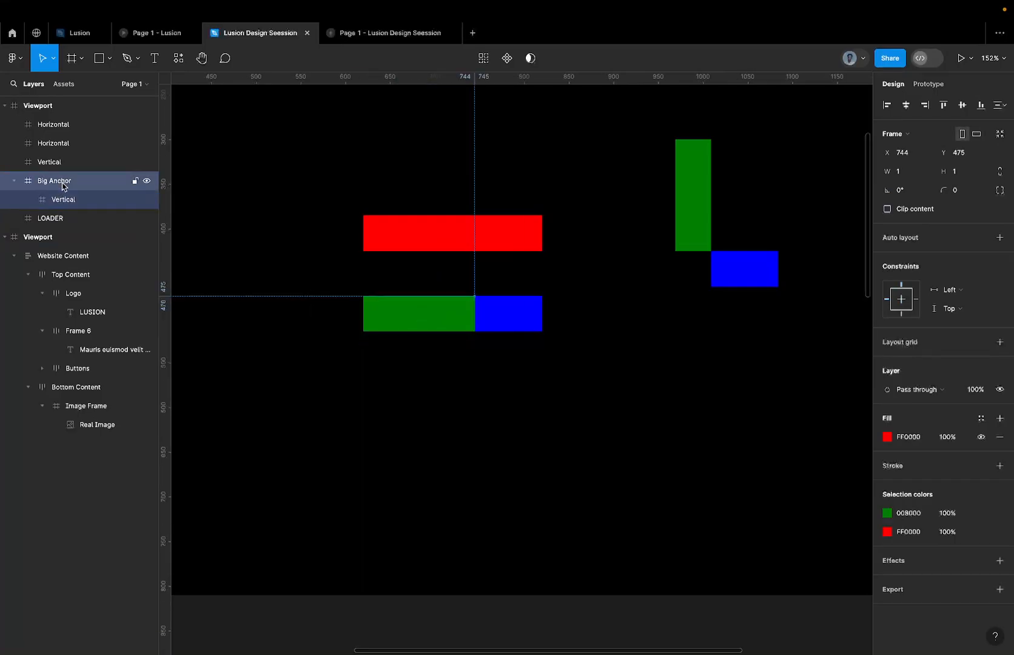
left_click(994, 441)
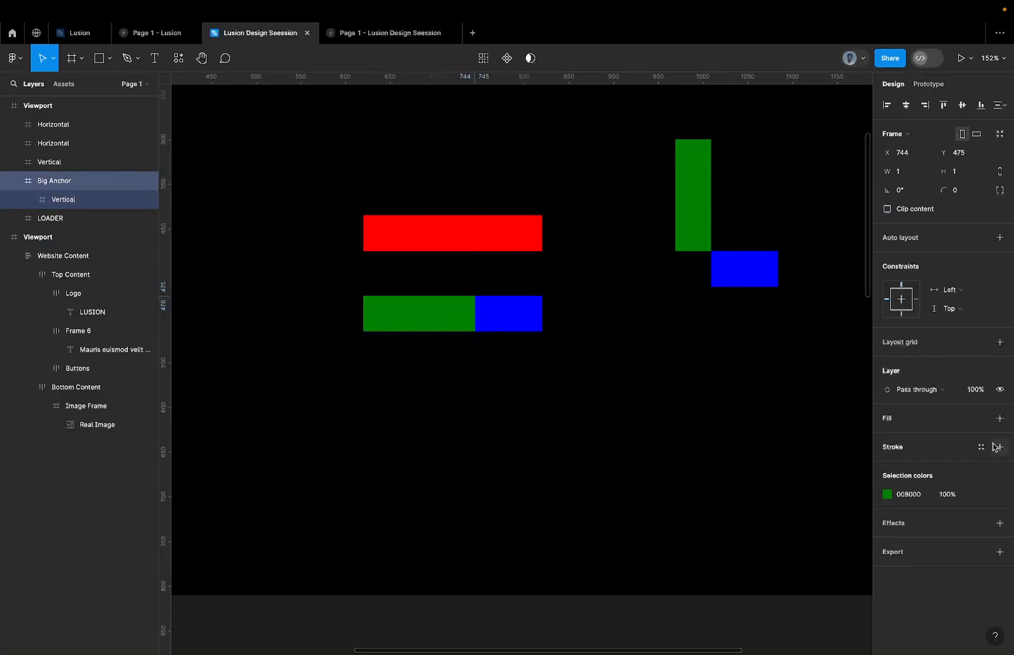
Recolour the Vertical bar nested in Big Anchor and the adjoining Horizontal bar to 808080.
left_click(115, 201)
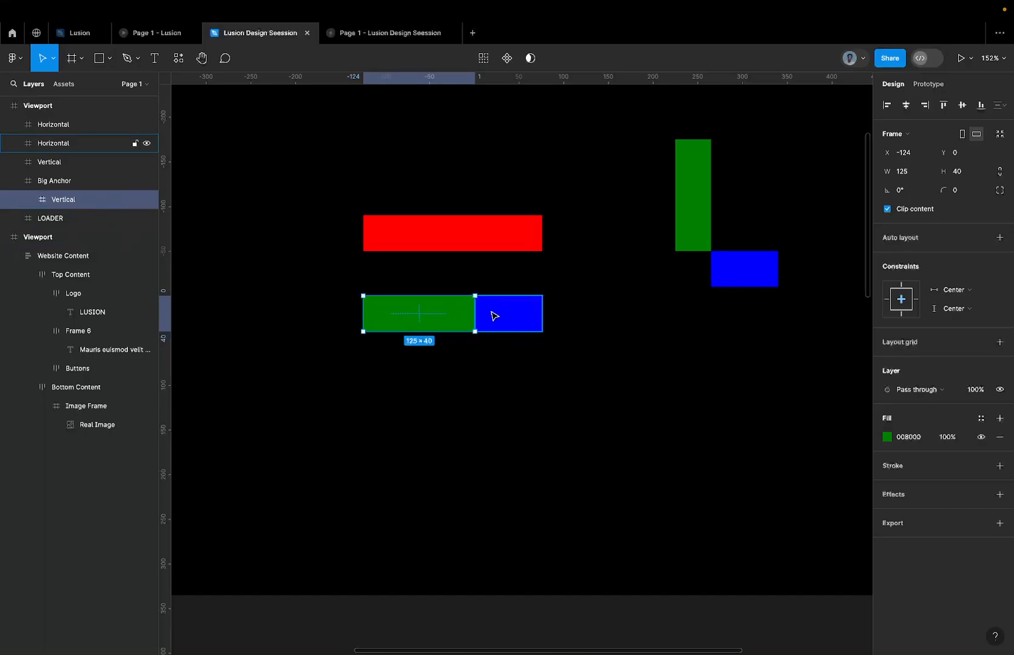
left_click(494, 315, "shift")
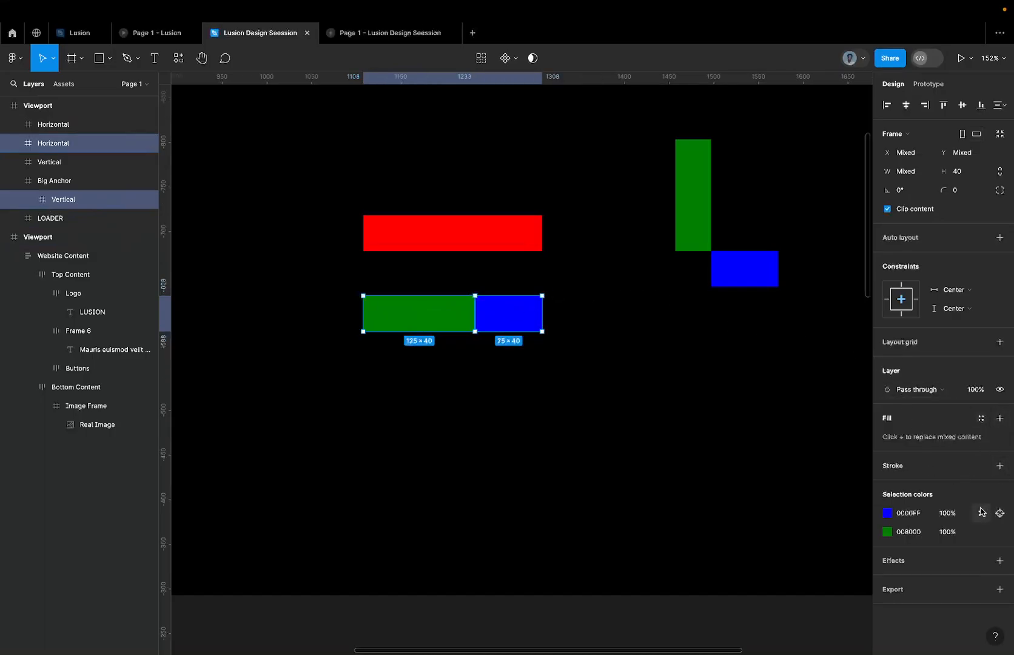
left_click(910, 513)
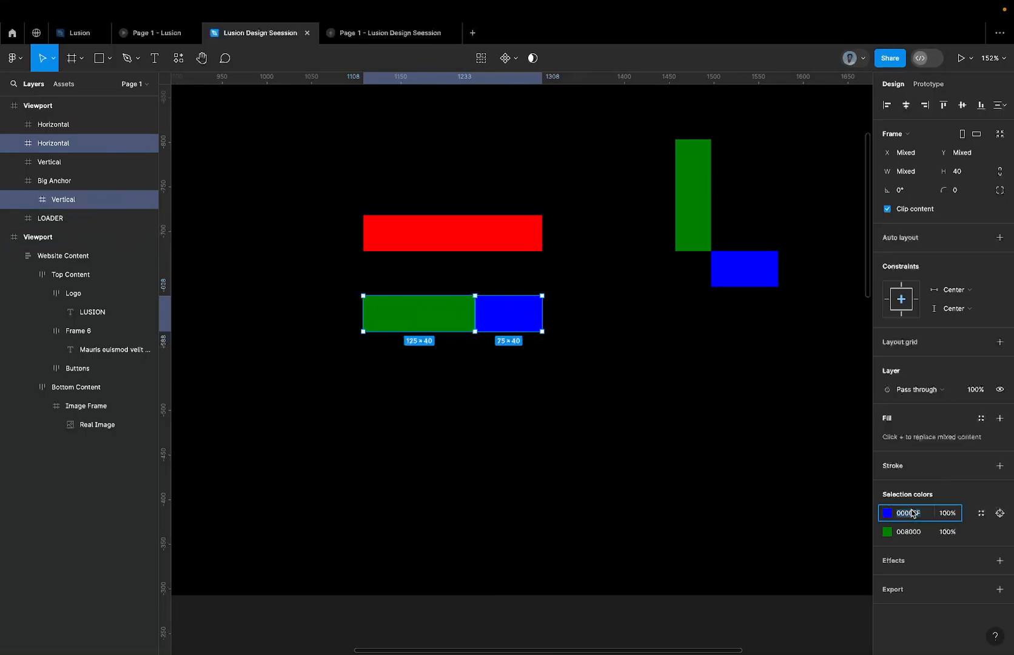
type("808080")
key("Return")
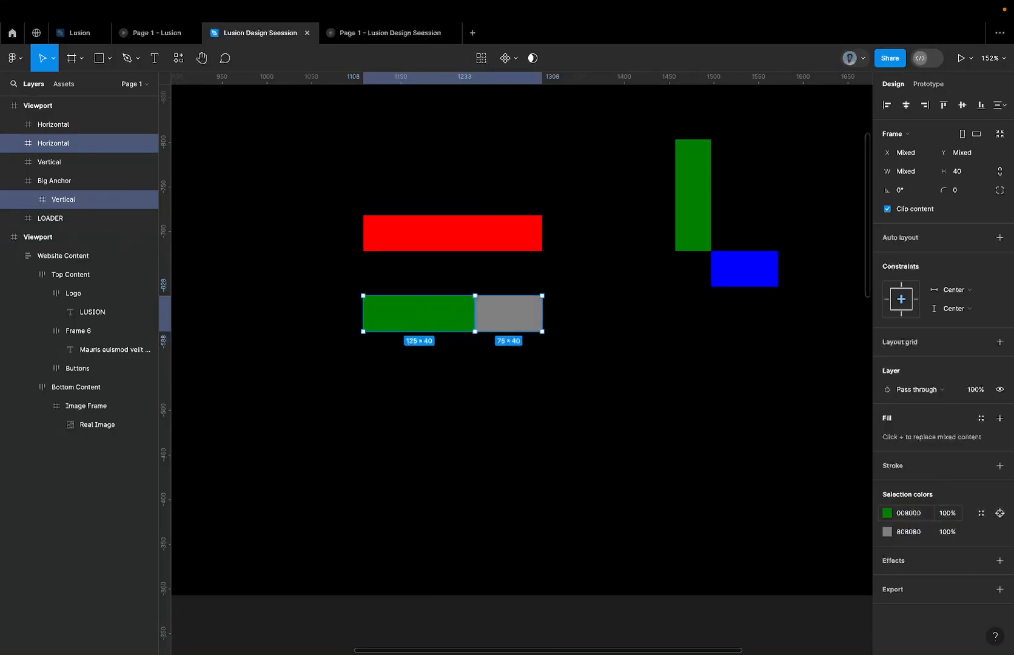
left_click(917, 517)
type("808080")
key("Return")
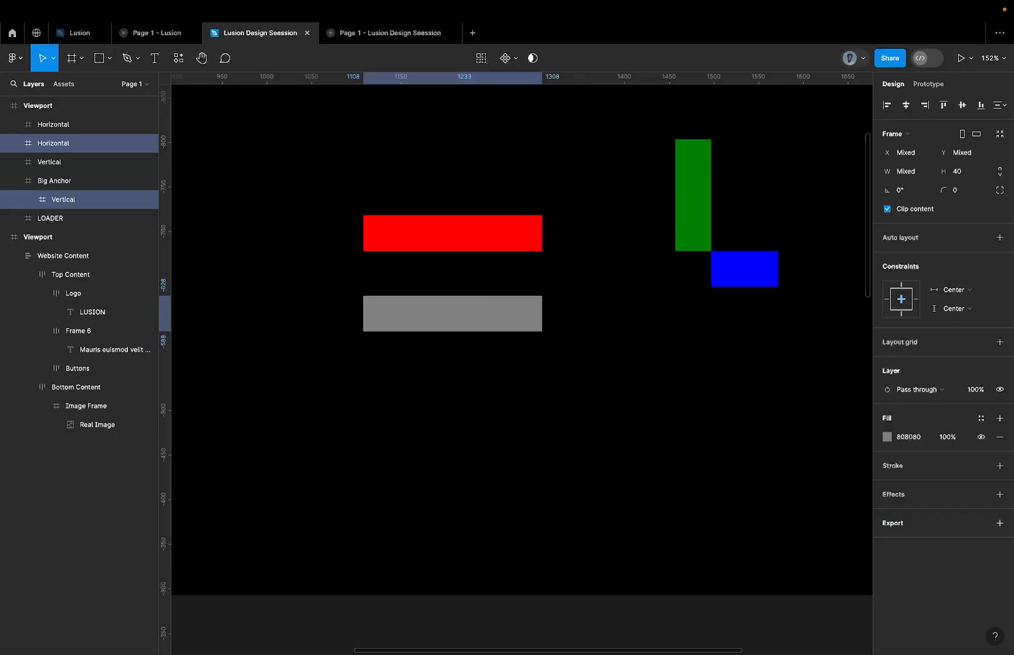
Examine the seam between the grey Vertical and Horizontal bars up close at Big Anchor.
scroll(549, 334, "up", 5)
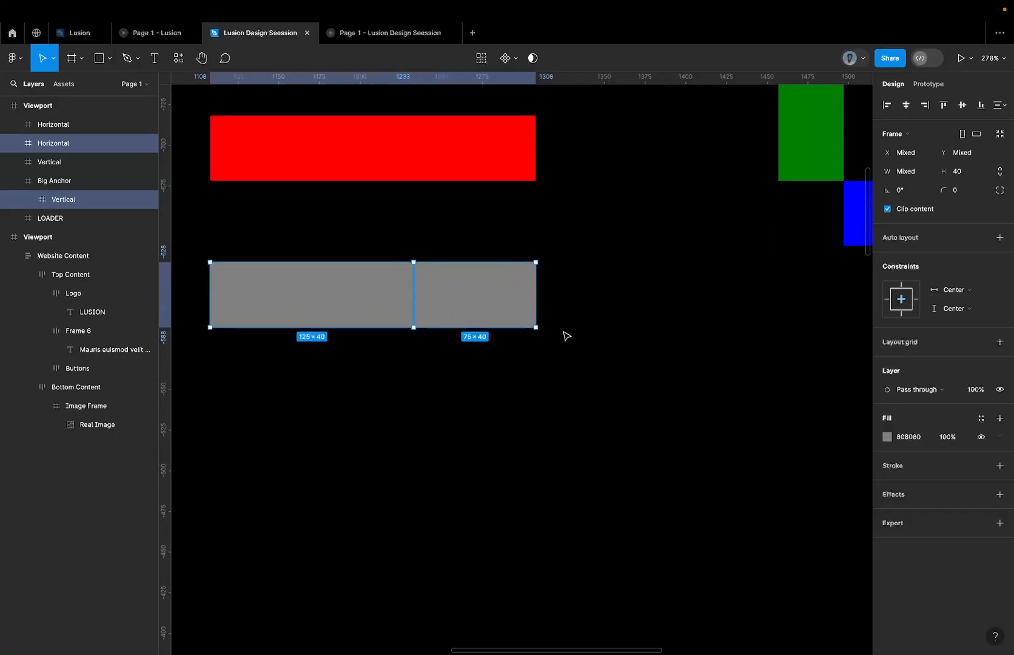
left_click(573, 333)
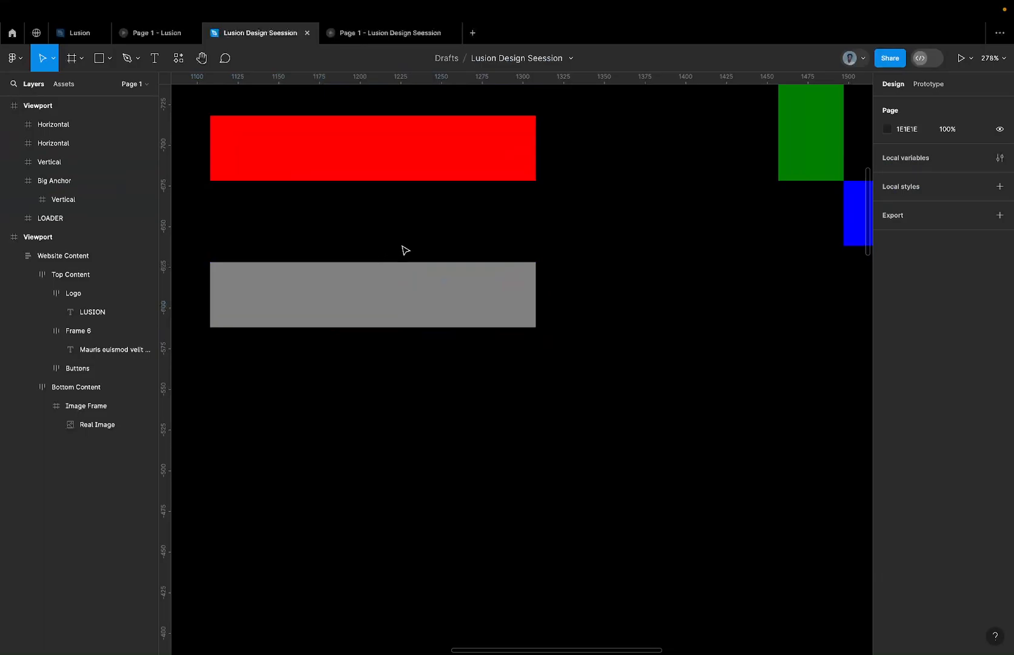
left_click_drag(403, 246, 493, 350)
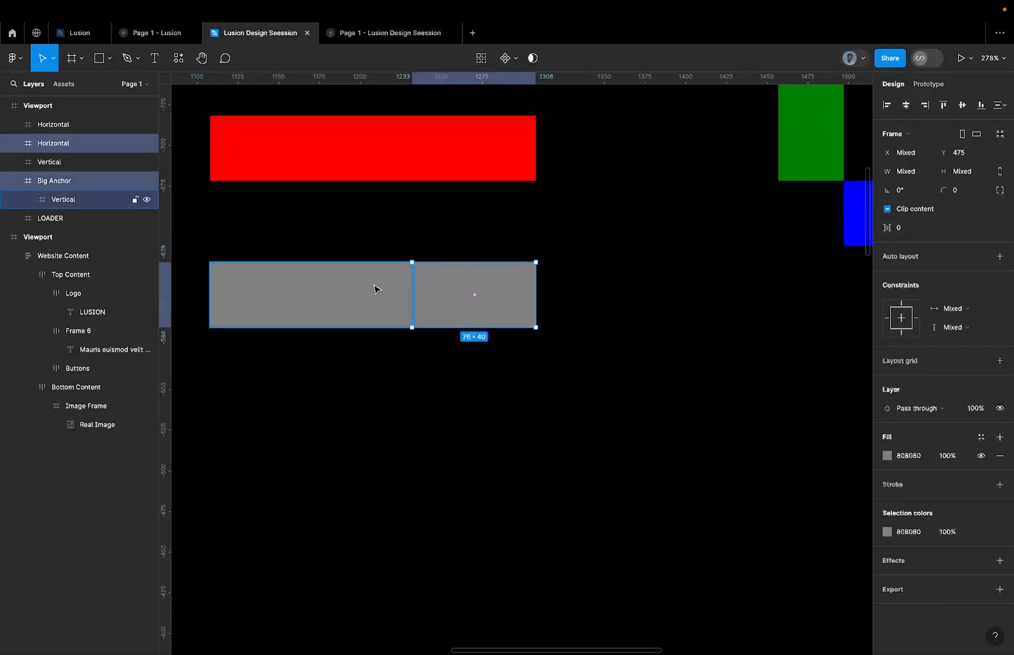
scroll(395, 285, "up", 5)
scroll(479, 250, "up", 4)
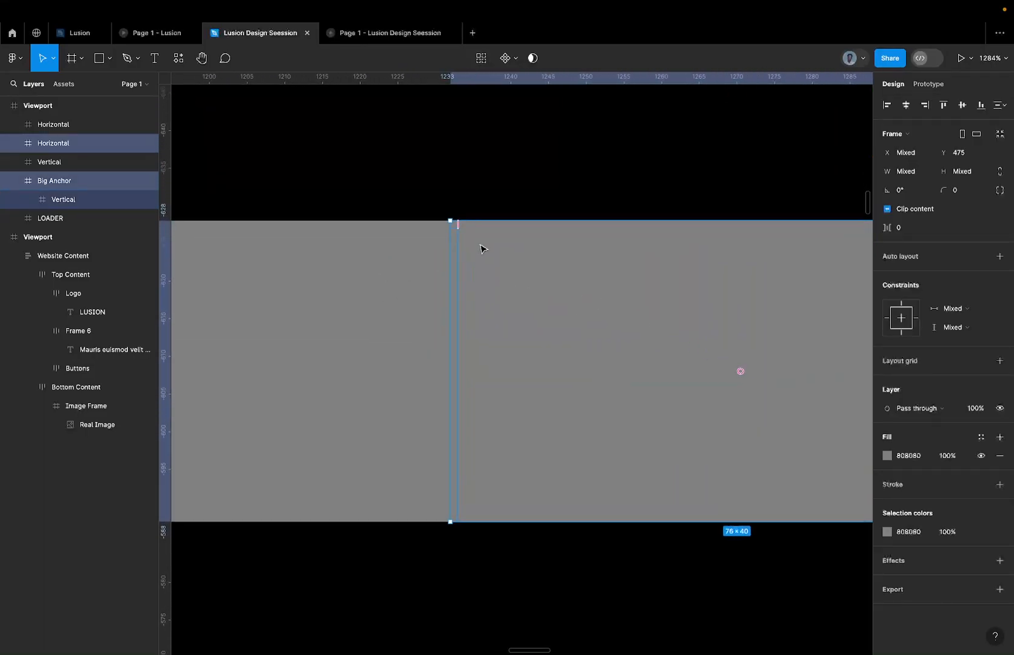
left_click(473, 176)
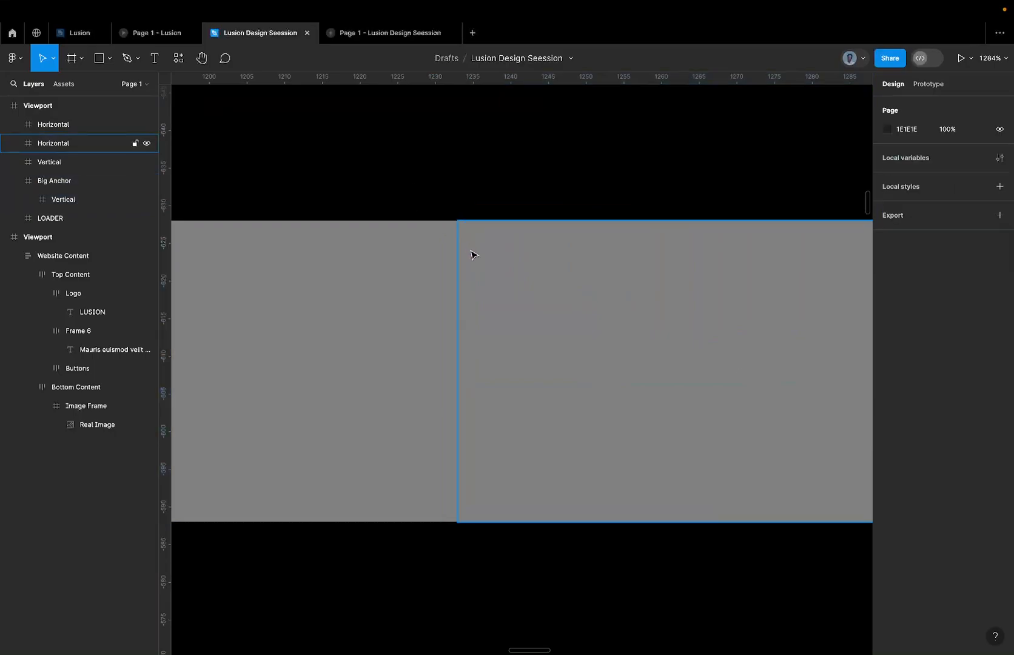
scroll(463, 236, "down", 5)
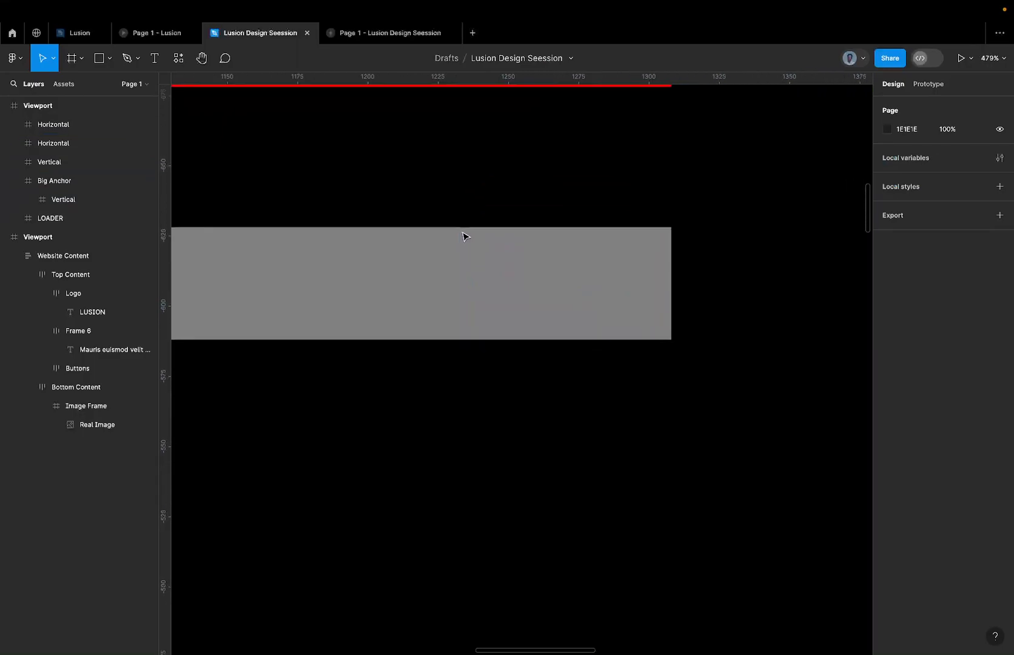
Switch to the Lusion reference file and inspect the colours used in the first viewport's Big Anchor loader.
left_click(80, 35)
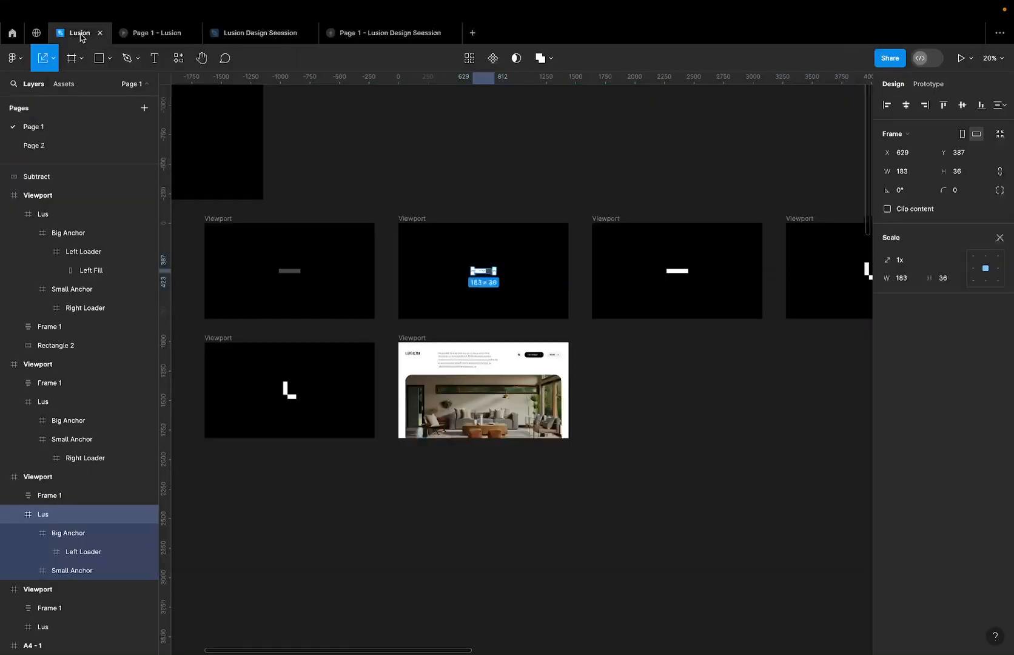
left_click(293, 274)
left_click(293, 274)
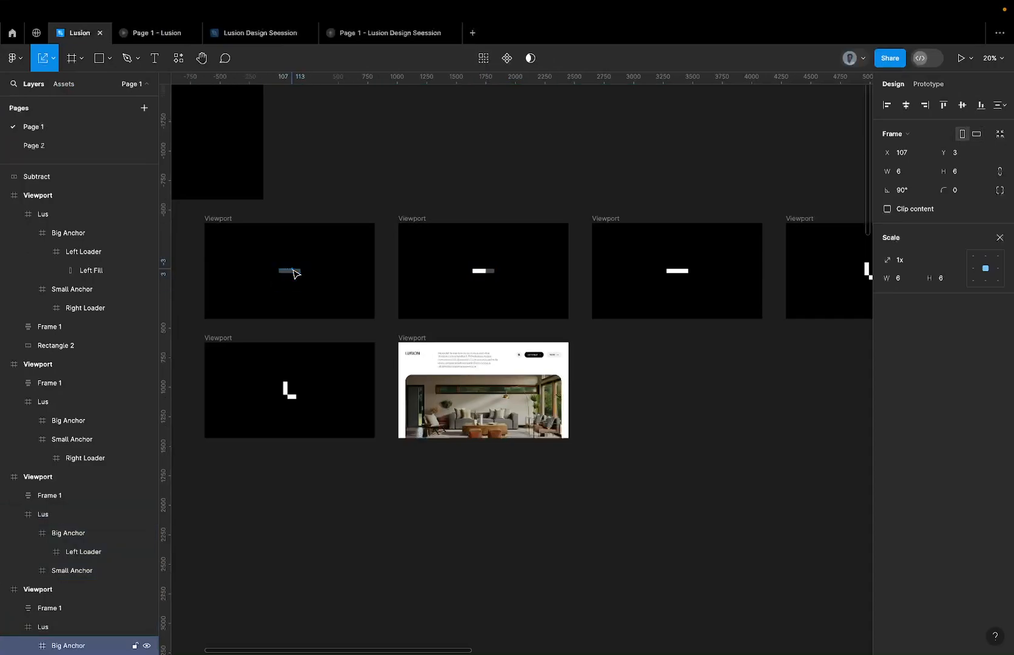
left_click(999, 237)
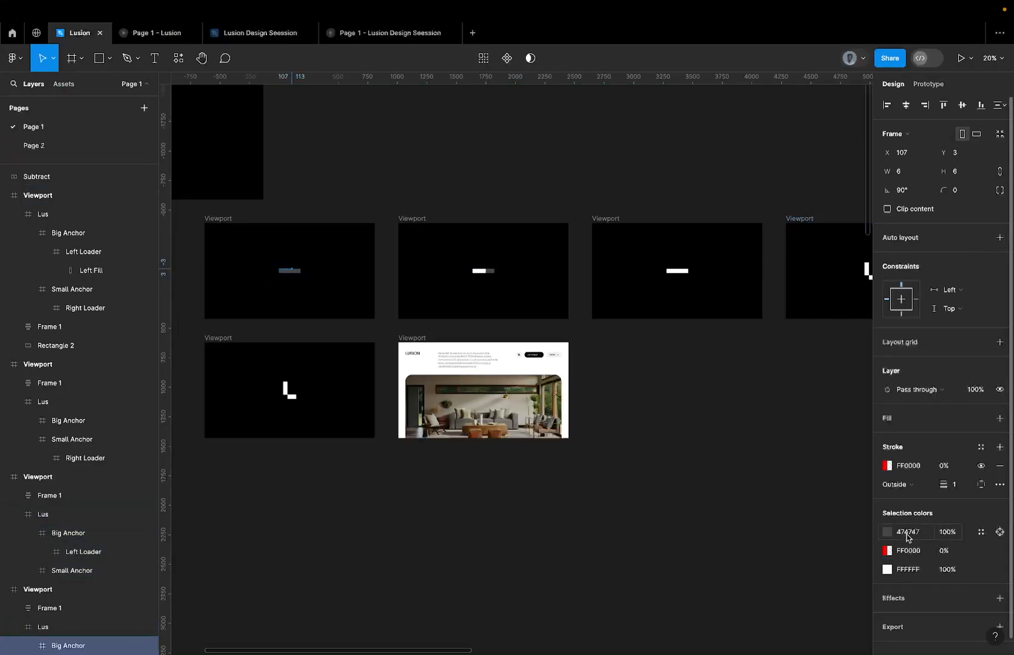
Return to the Lusion Design Seession file and set the colour of the nested Vertical and adjoining Horizontal bars to 474747.
left_click(165, 32)
left_click(233, 33)
scroll(560, 344, "down", 5)
left_click_drag(447, 381, 619, 305)
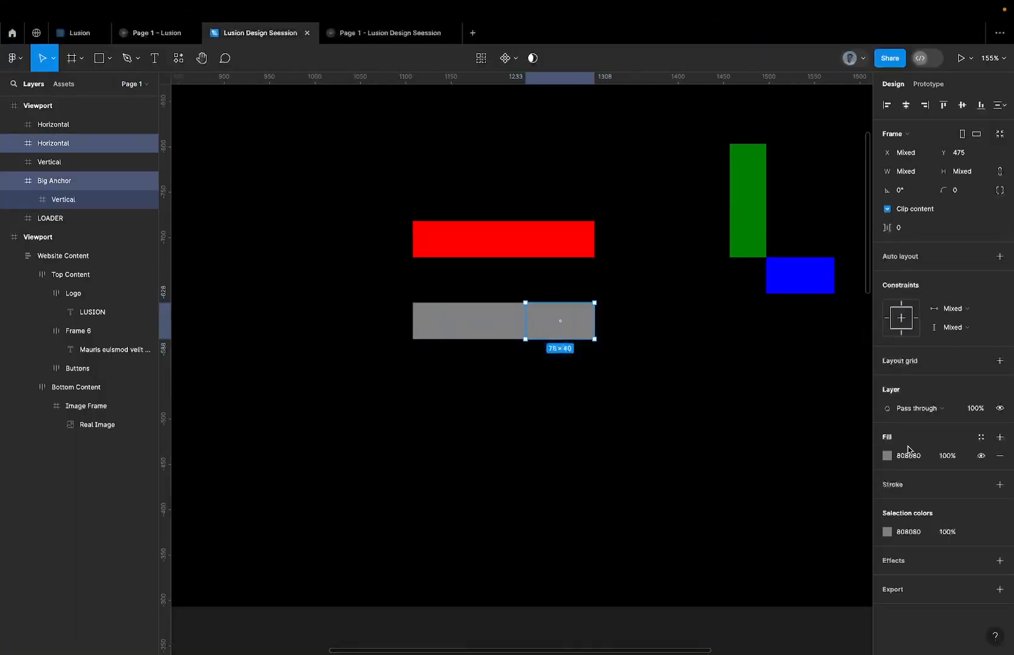
left_click(913, 536)
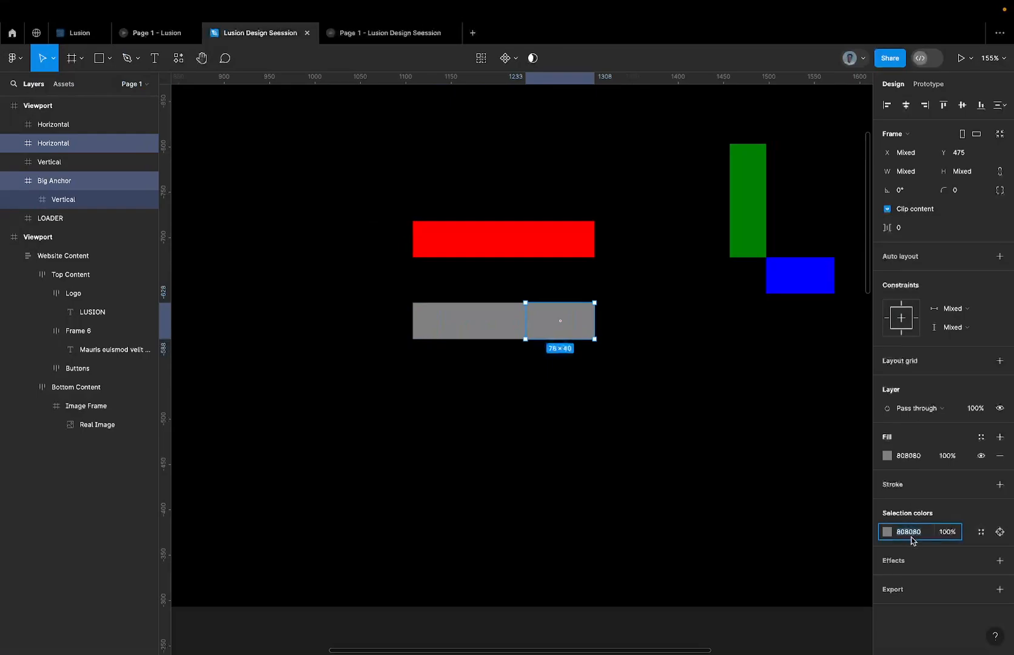
type("4")
key("Return")
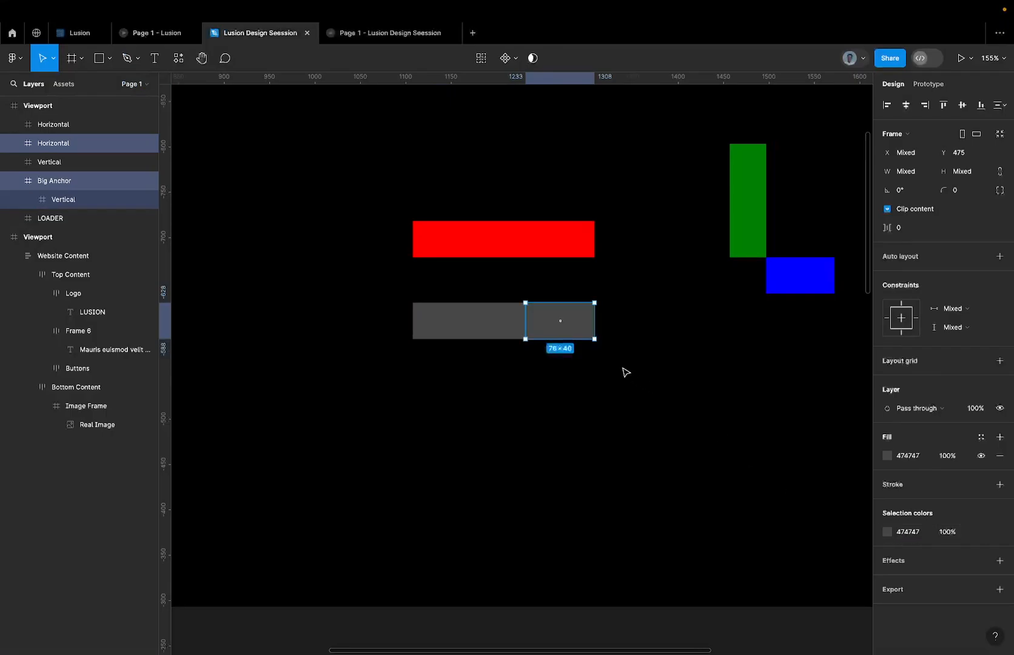
Draw a rectangle about 172 × 70 below the dark grey bars in the viewport.
left_click(623, 370)
scroll(628, 371, "down", 5)
scroll(622, 355, "up", 5)
left_click(558, 341)
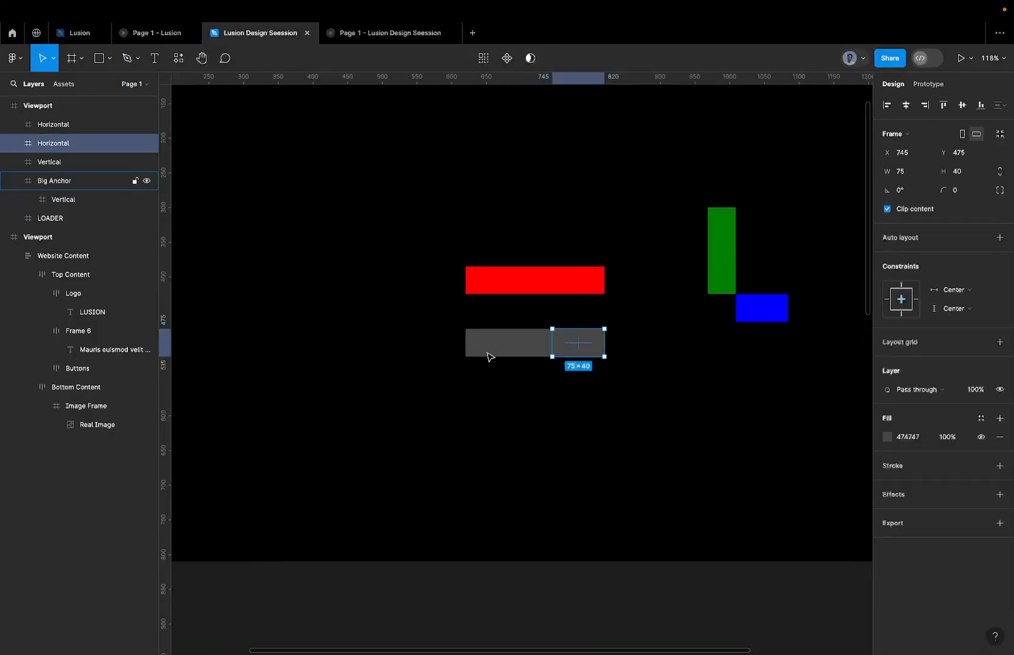
key("r")
mouse_move(439, 399)
left_mouse_down()
mouse_move(588, 480)
mouse_move(561, 456)
mouse_move(558, 405)
mouse_move(550, 437)
left_mouse_up()
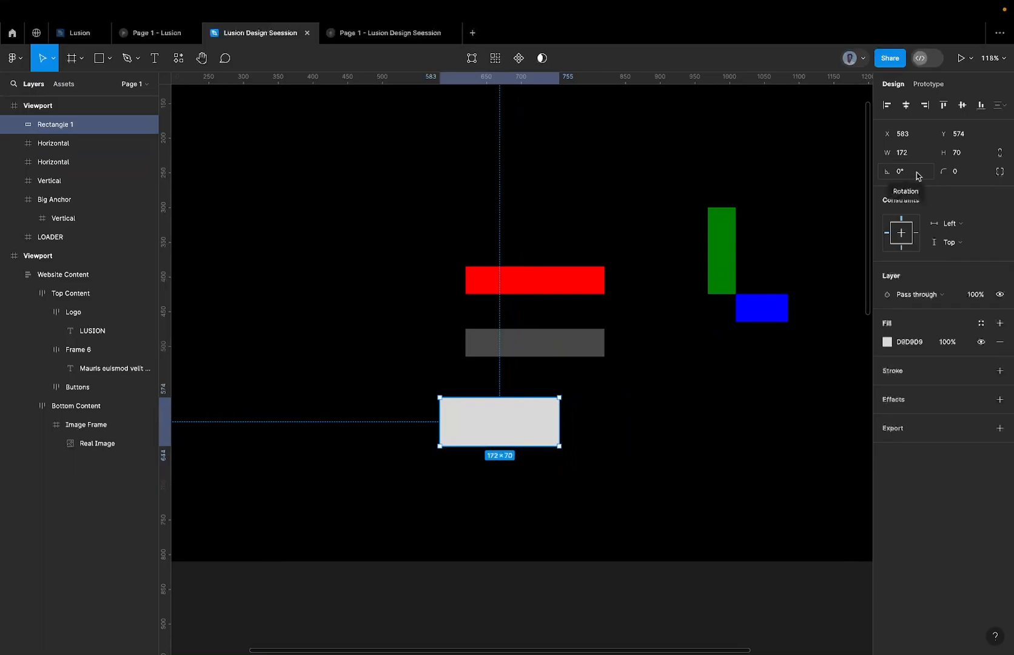
Rename the new rectangle as Filler and set its fill to FFFFFF.
double_click(53, 129)
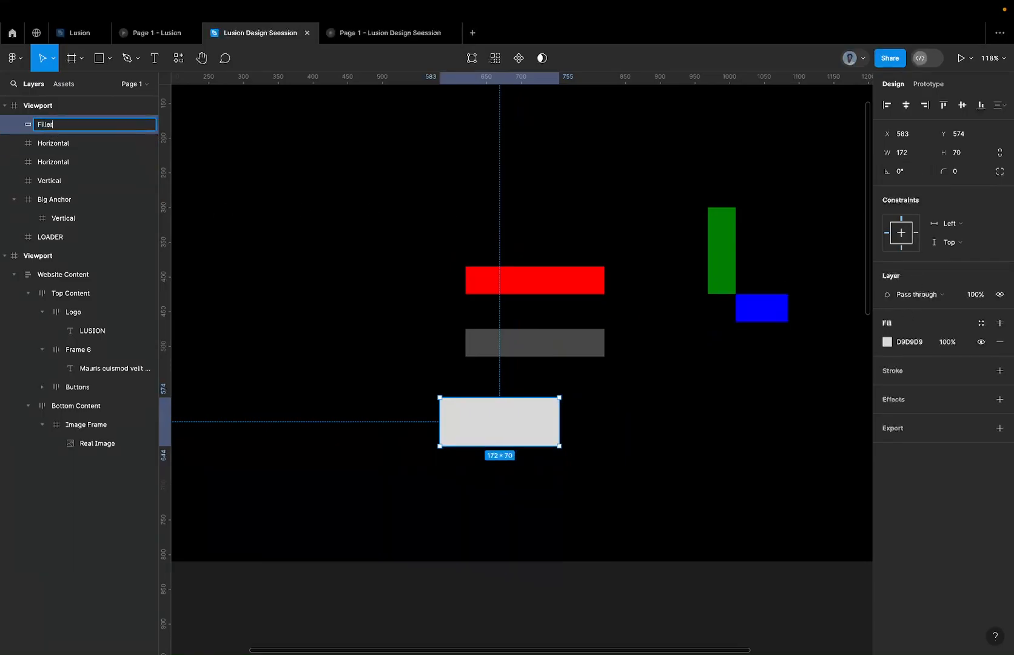
key("Return")
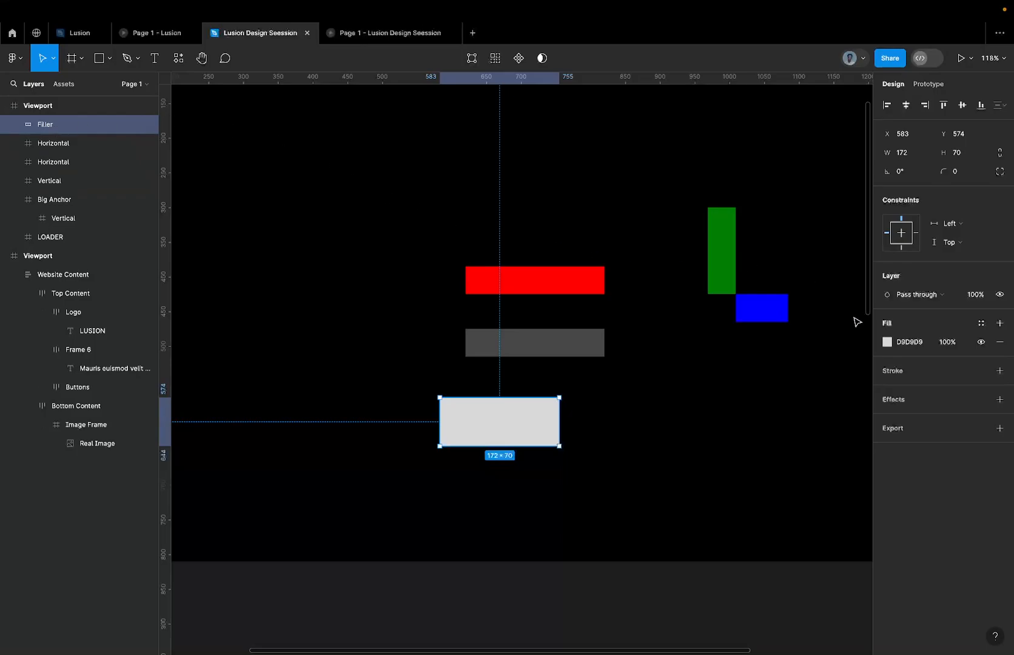
left_click(896, 341)
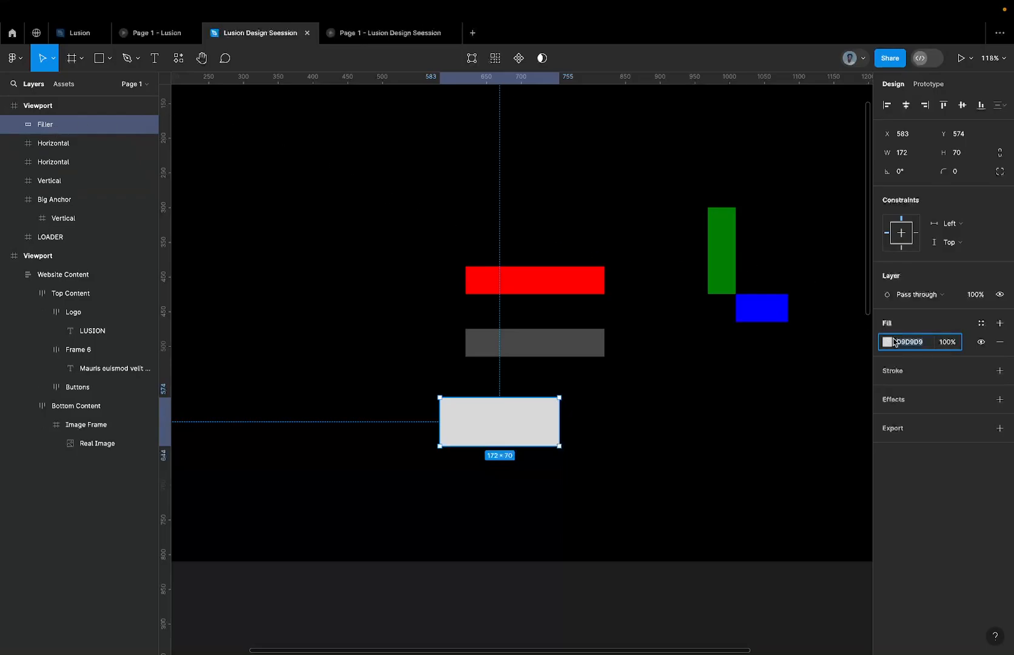
type("FFFFFF")
key("Return")
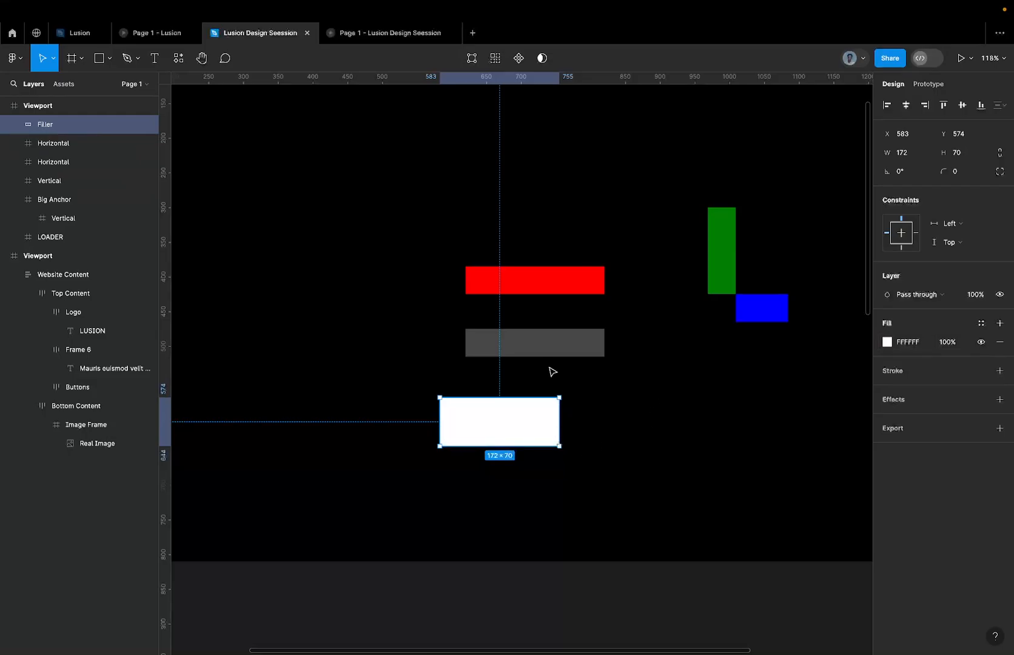
Check the nested Vertical bar's dimensions and set the Filler rectangle's height to 40.
scroll(550, 368, "up", 5)
left_click(488, 338)
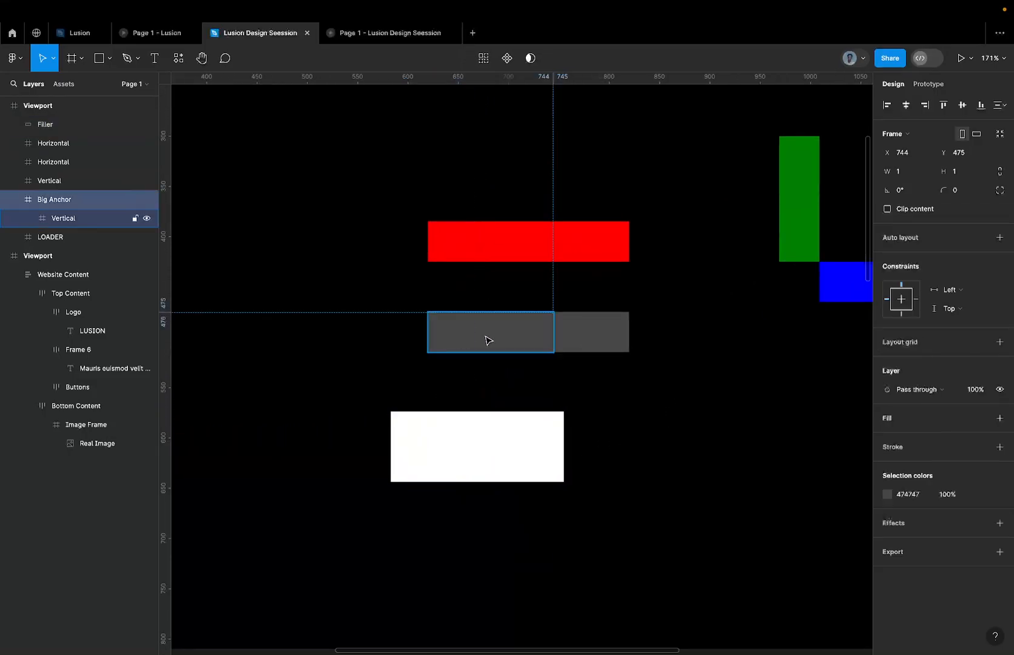
left_click(486, 337)
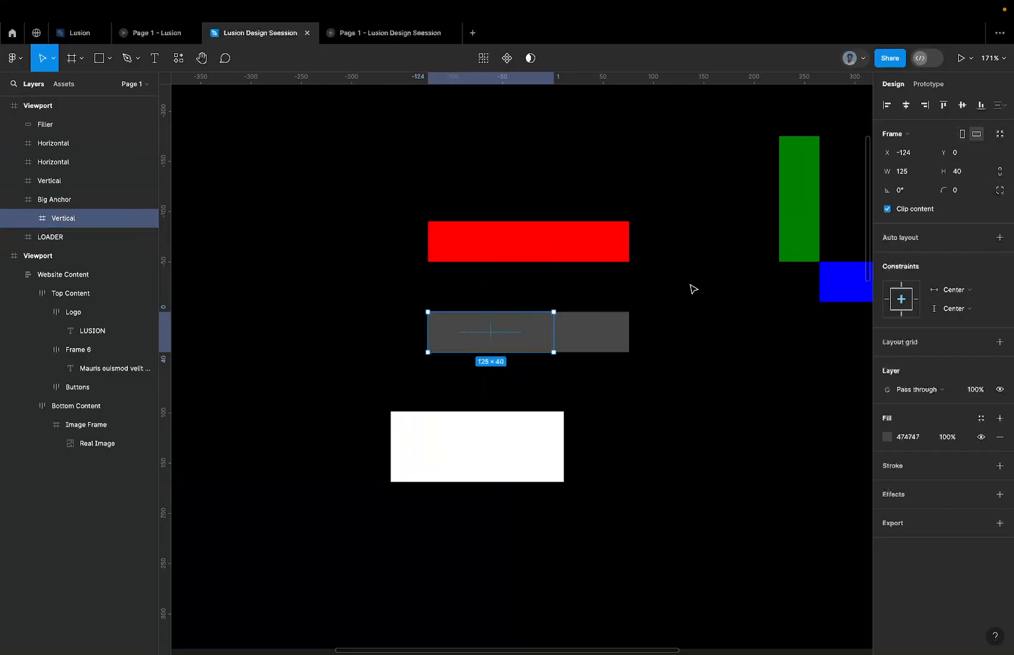
left_click(509, 416)
left_click(970, 153)
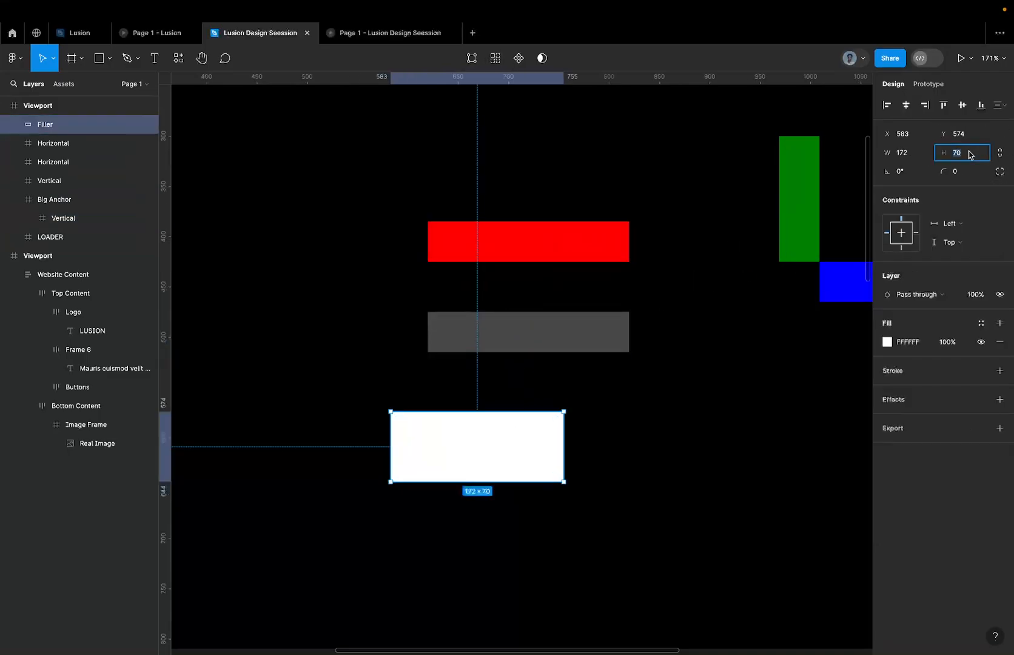
type("40")
key("Return")
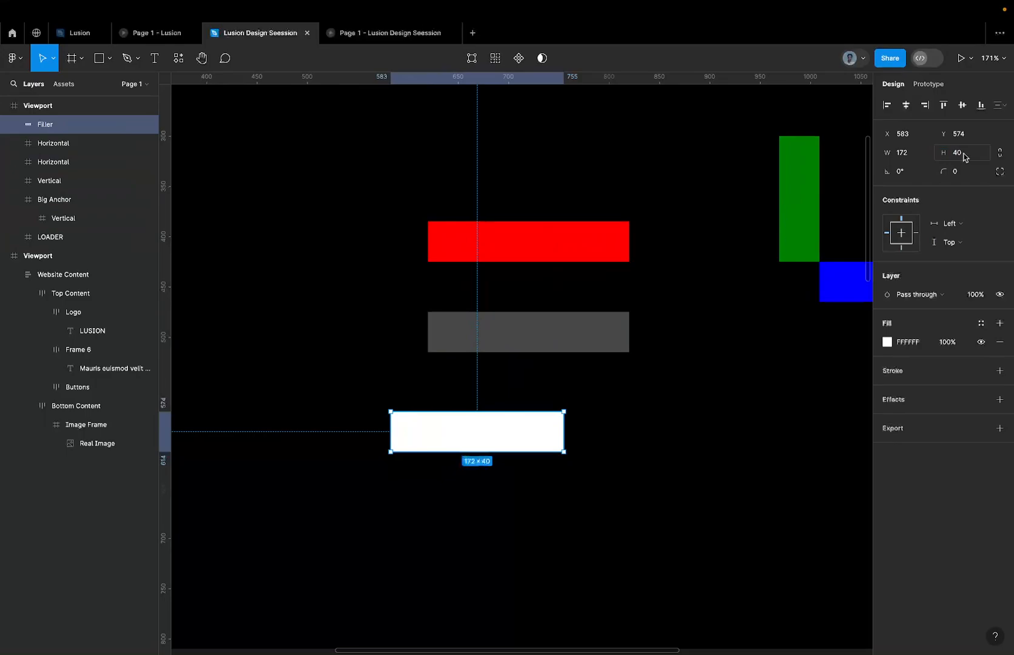
Cut Filler, paste it inside the Vertical bar nested in Big Anchor, and narrow it to a width of 125.
key("Delete")
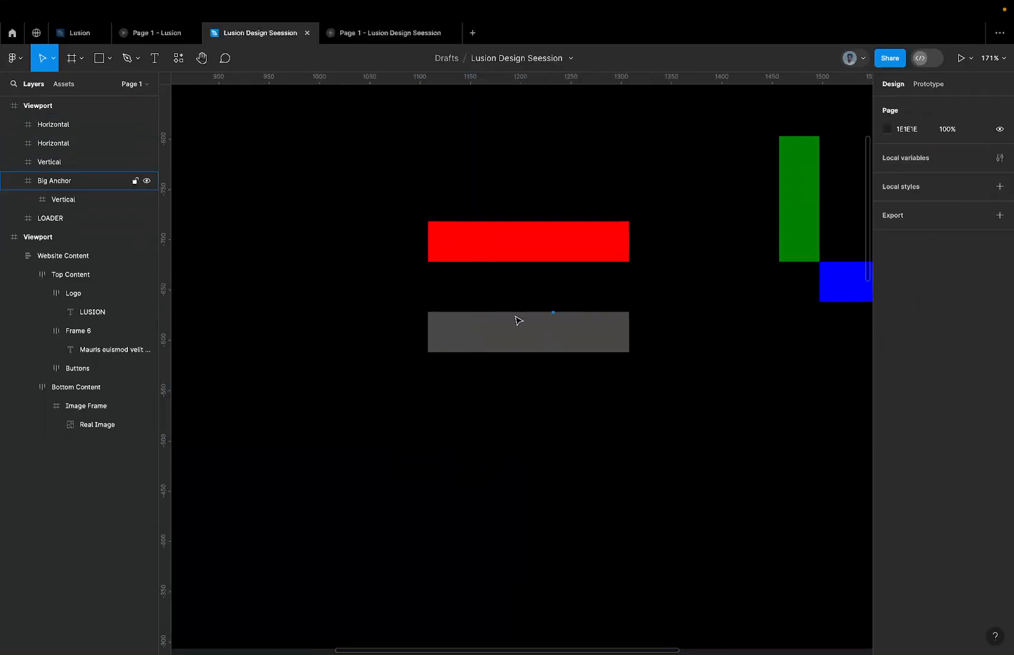
left_click(510, 337)
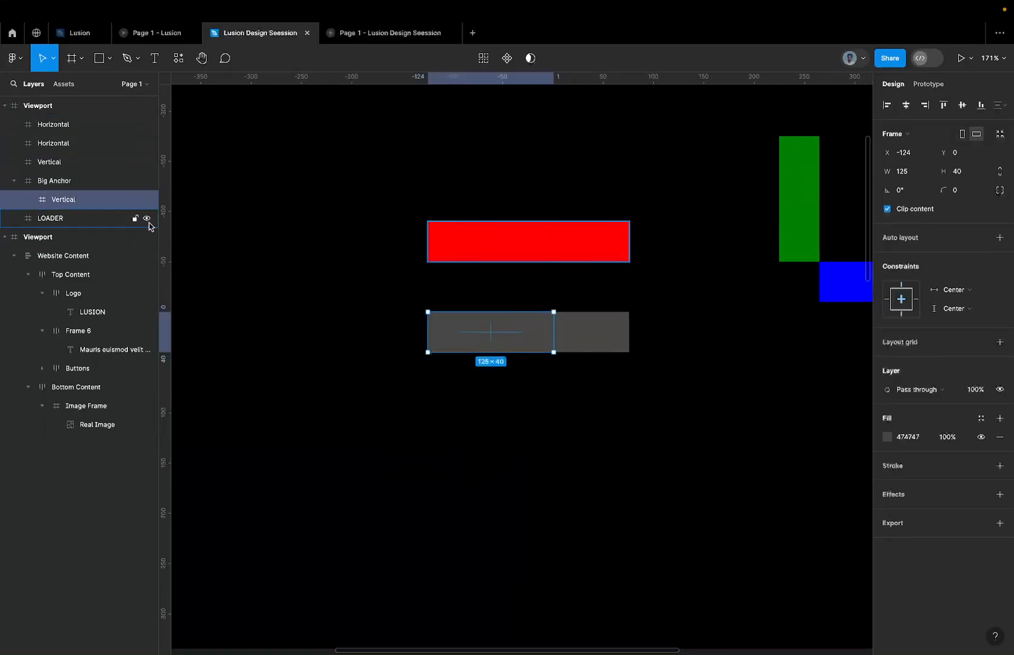
key("ctrl+z")
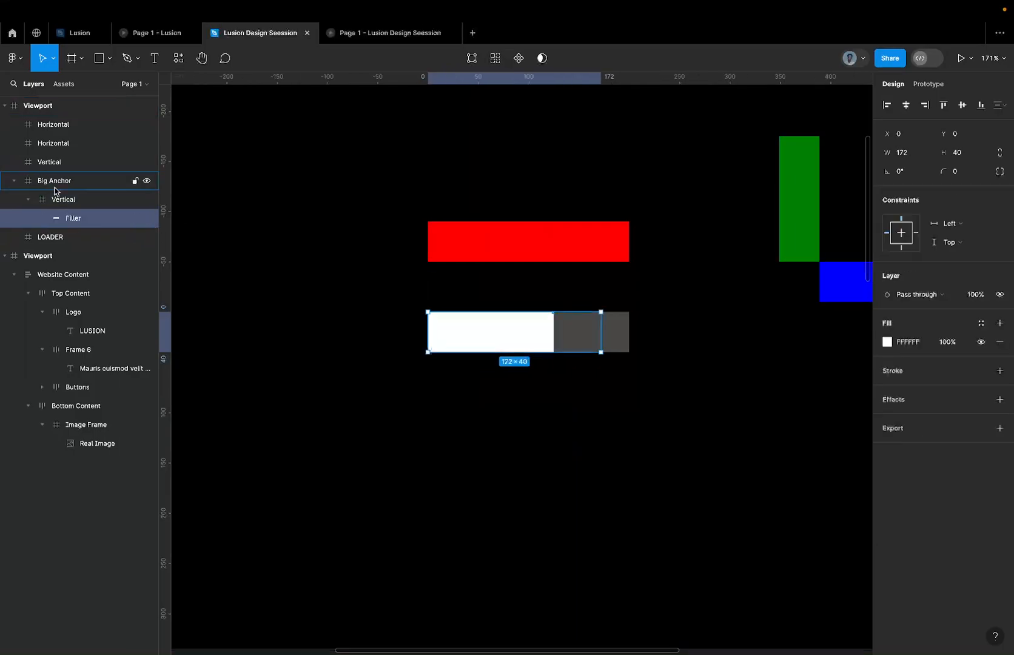
left_click(71, 200)
left_click(83, 218)
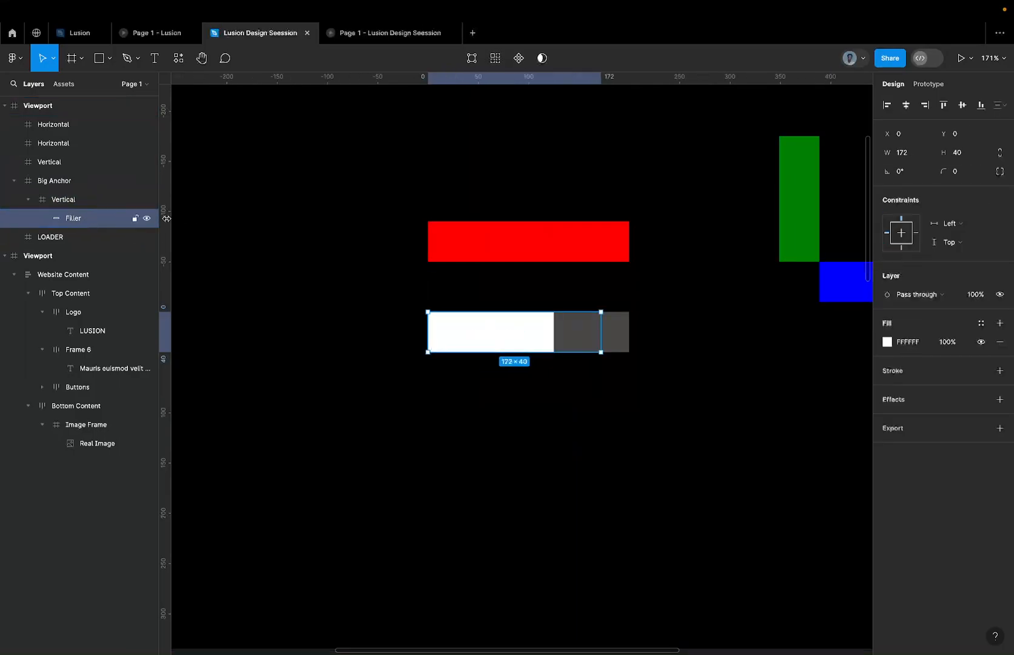
left_click_drag(600, 334, 556, 332)
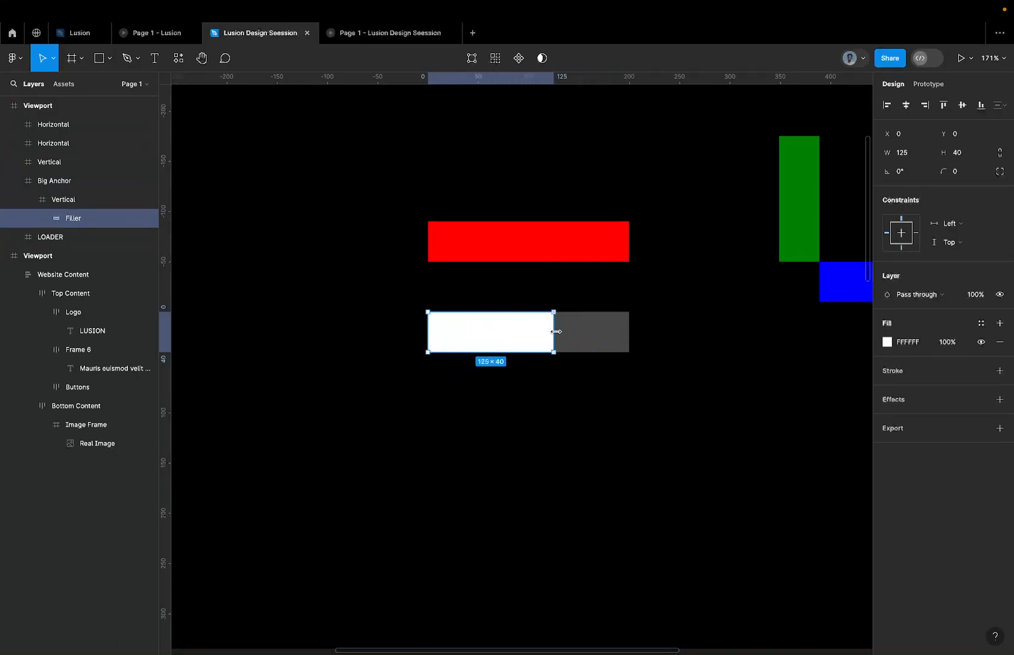
Paste a copy of Filler inside the 75 × 40 Horizontal bar beside the white-filled Vertical bar.
scroll(427, 320, "up", 5)
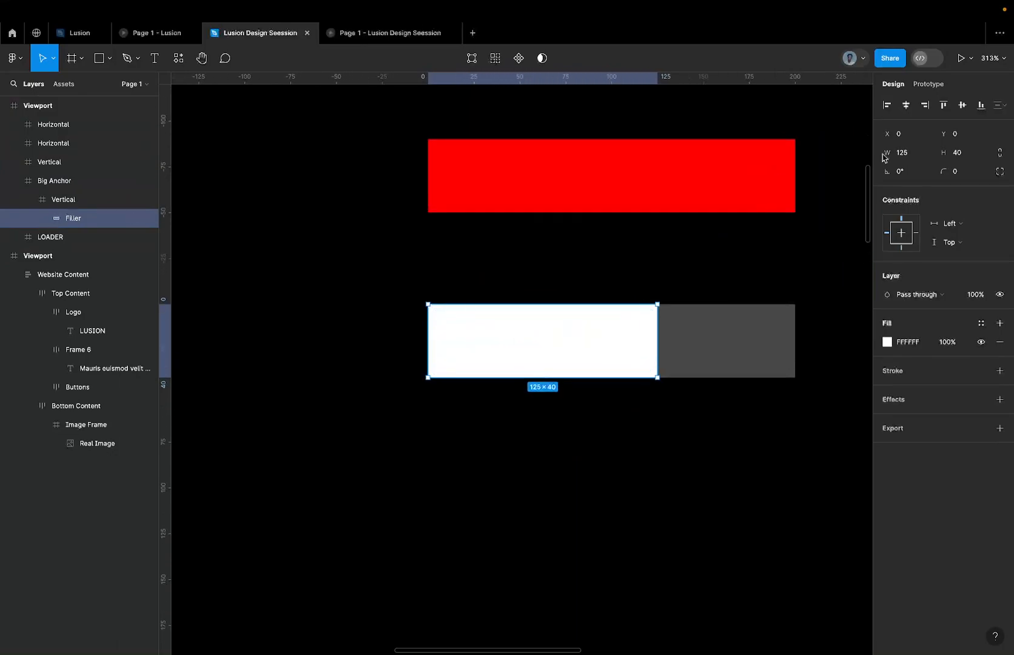
left_click(97, 200)
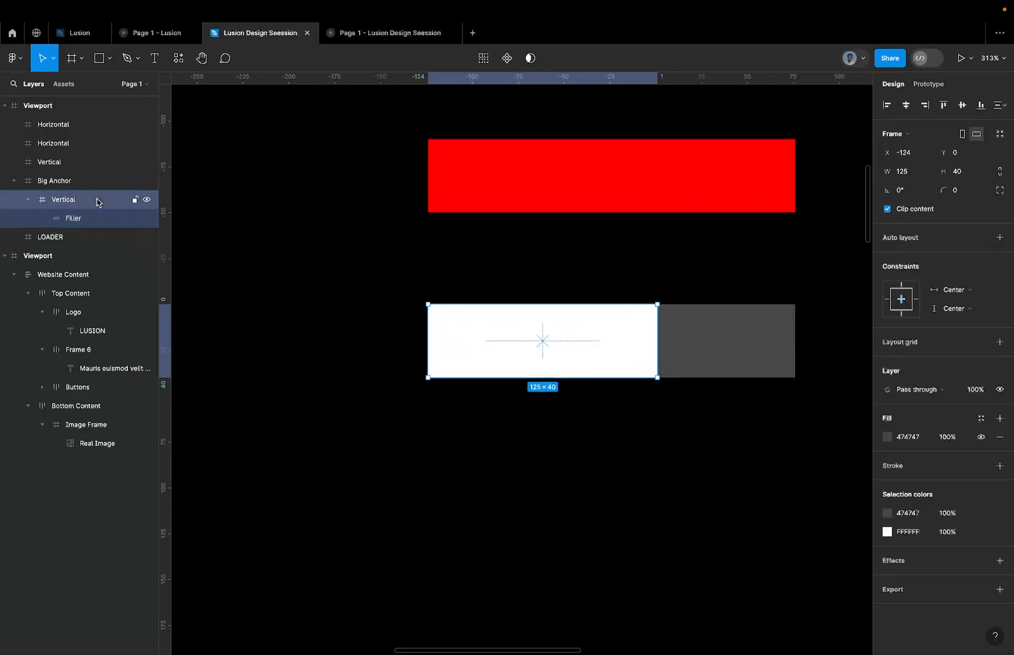
scroll(494, 272, "down", 5)
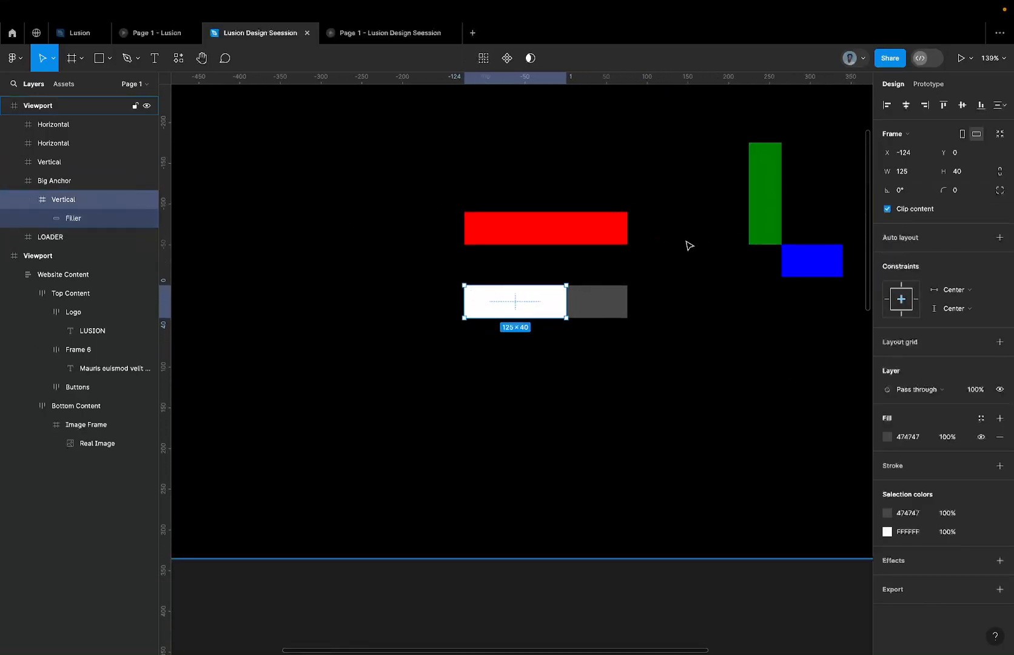
left_click(594, 301)
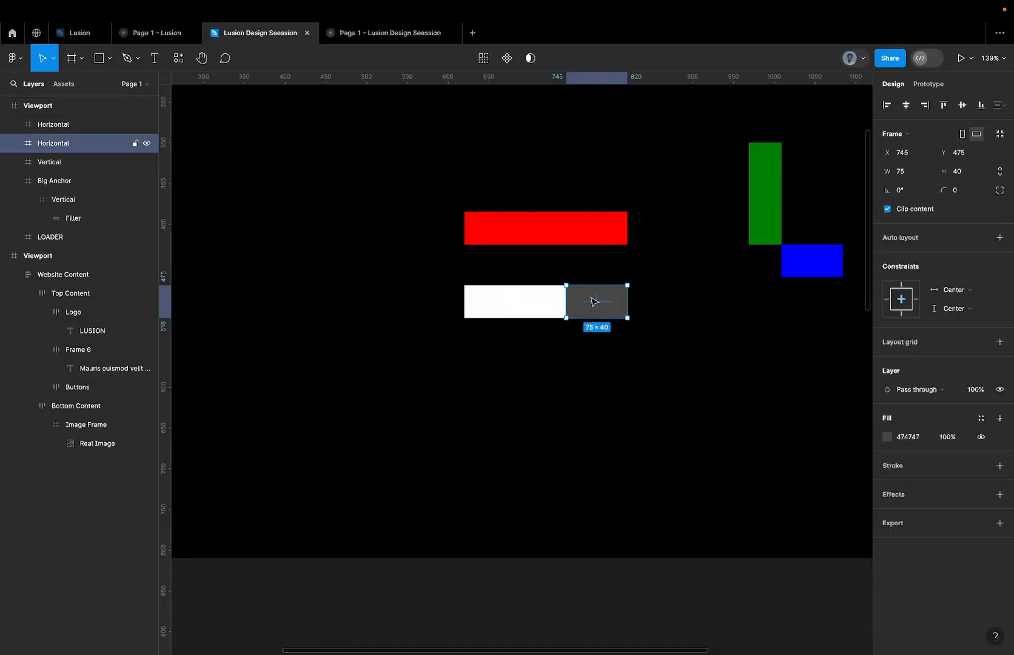
left_click(538, 303)
left_click(604, 301)
key("ctrl+v")
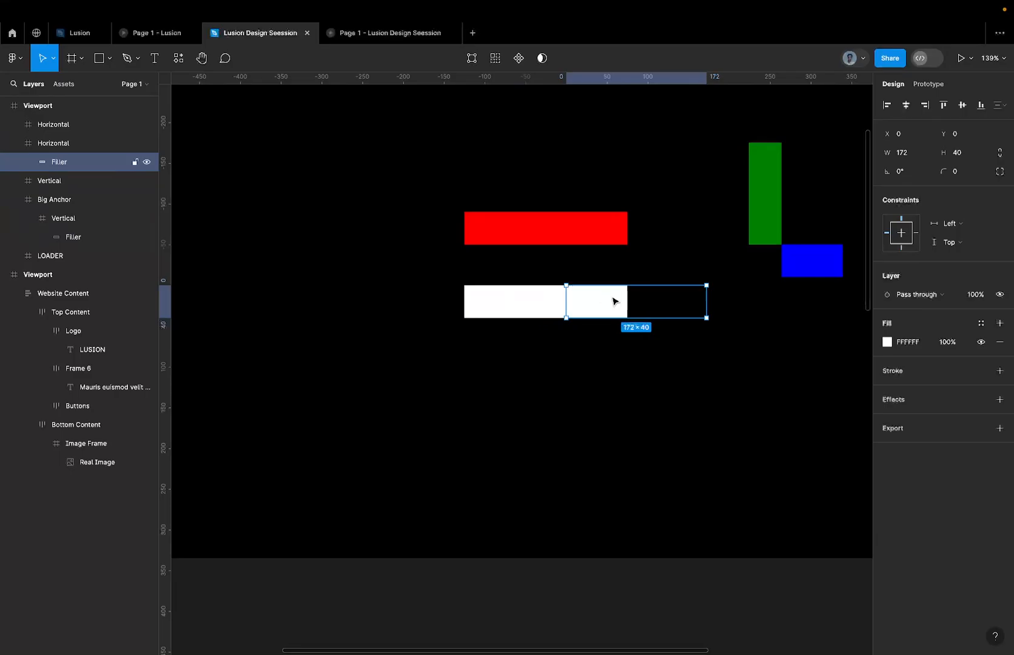
Set the width of the Filler inside the Horizontal bar to 75.
left_click(914, 158)
type("75")
key("Return")
scroll(703, 201, "up", 5)
scroll(473, 370, "down", 1)
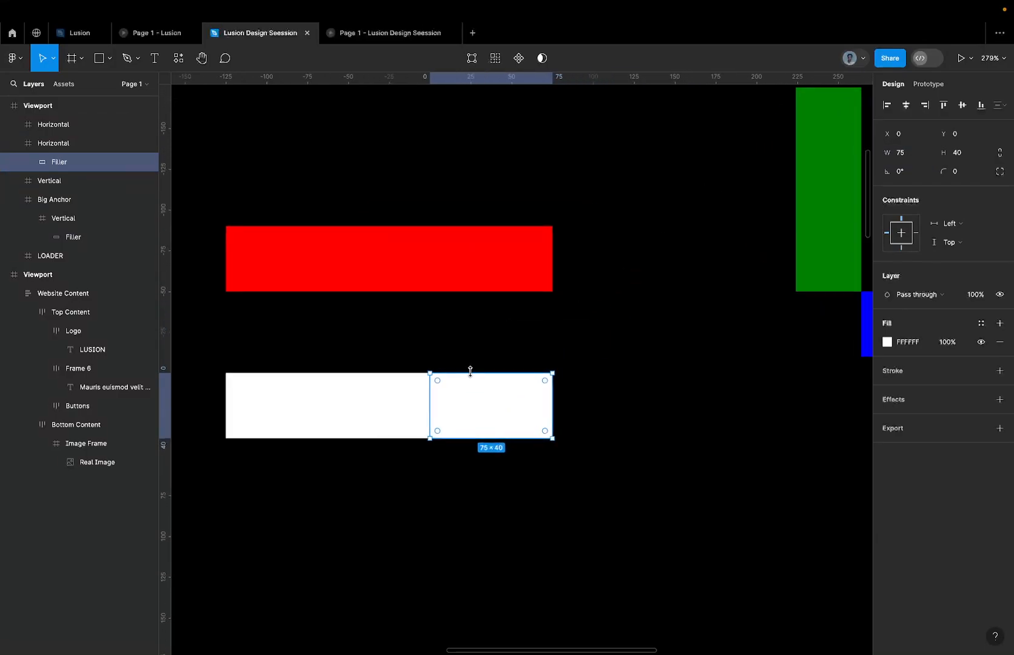
Select the Horizontal bar together with the Vertical bar nested in Big Anchor and check their Clip content setting.
left_click(110, 151)
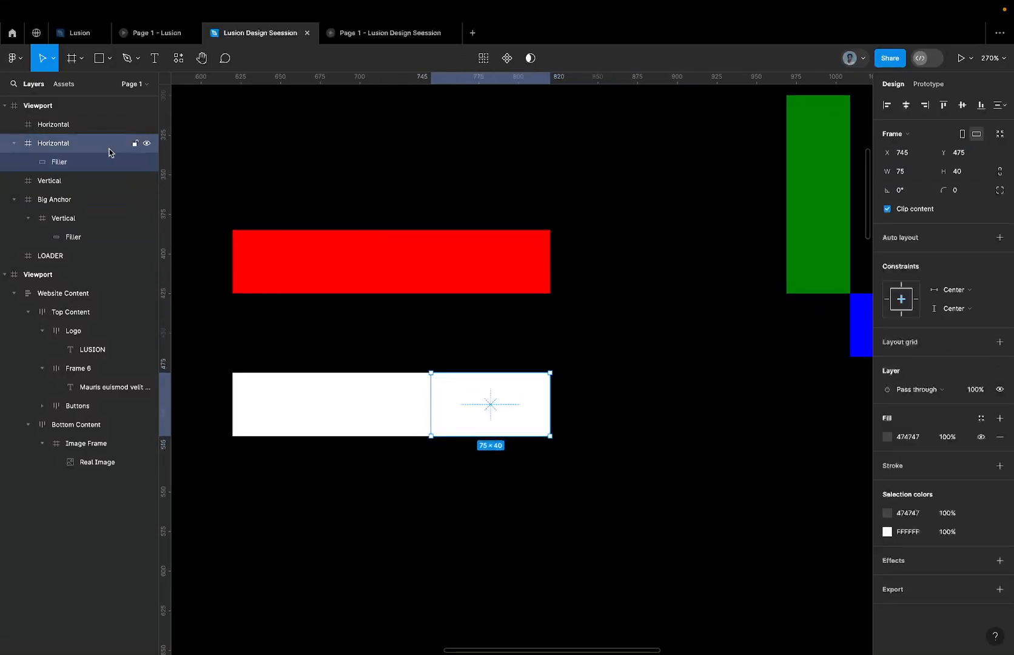
left_click(76, 184, "shift")
scroll(500, 257, "down", 5)
left_click(380, 294)
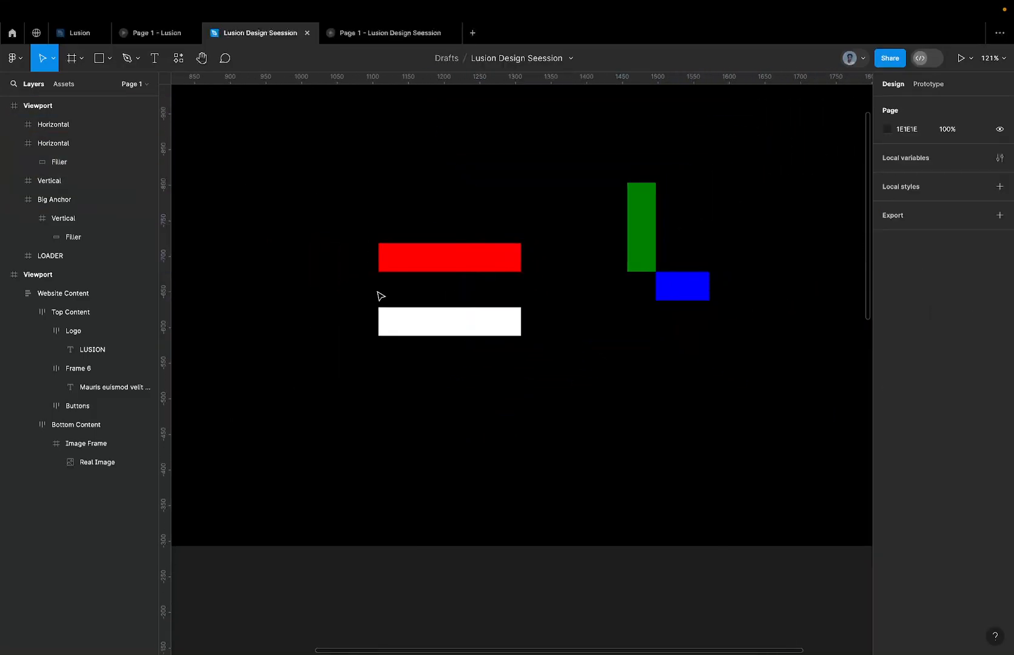
left_click_drag(512, 313, 631, 349)
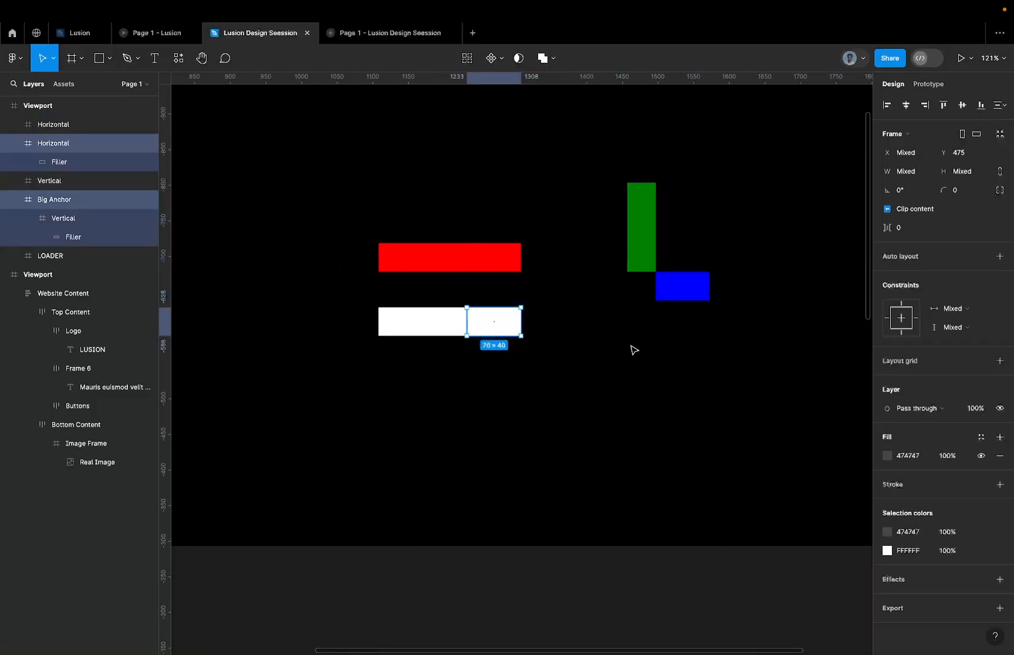
left_click(74, 148)
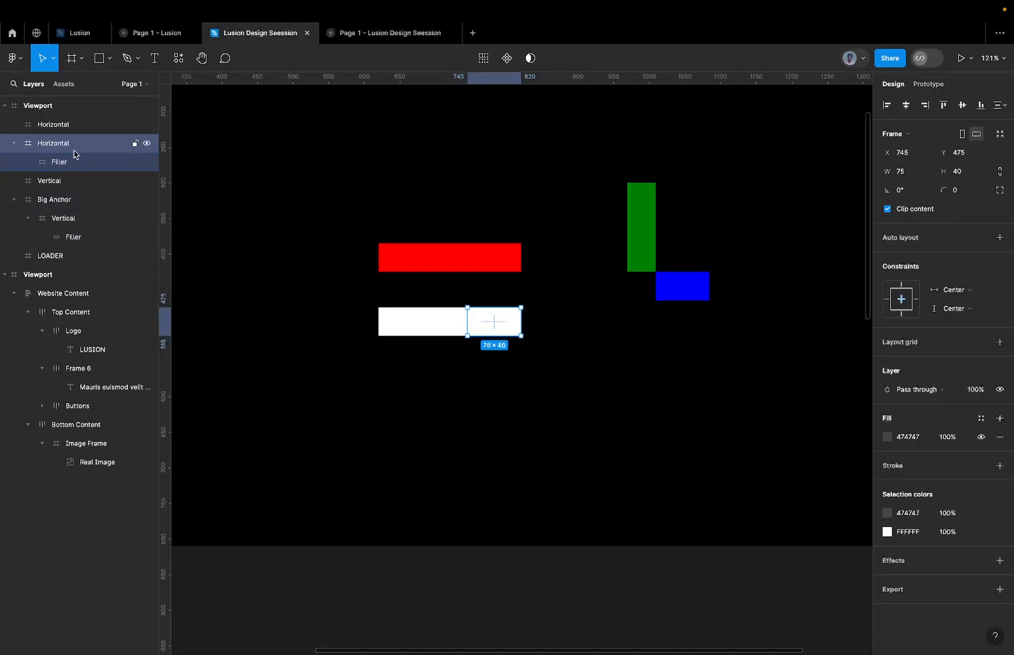
left_click(70, 216, "shift")
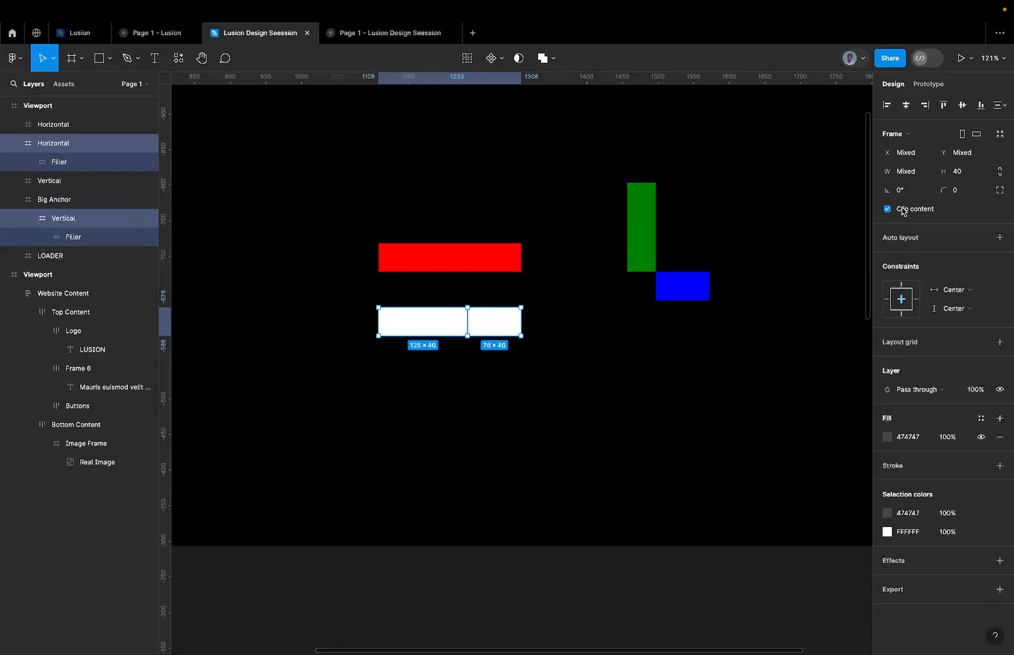
Nudge the Filler inside the Horizontal bar to the right in large increments, to X 60.
scroll(503, 303, "up", 5)
left_click(474, 353)
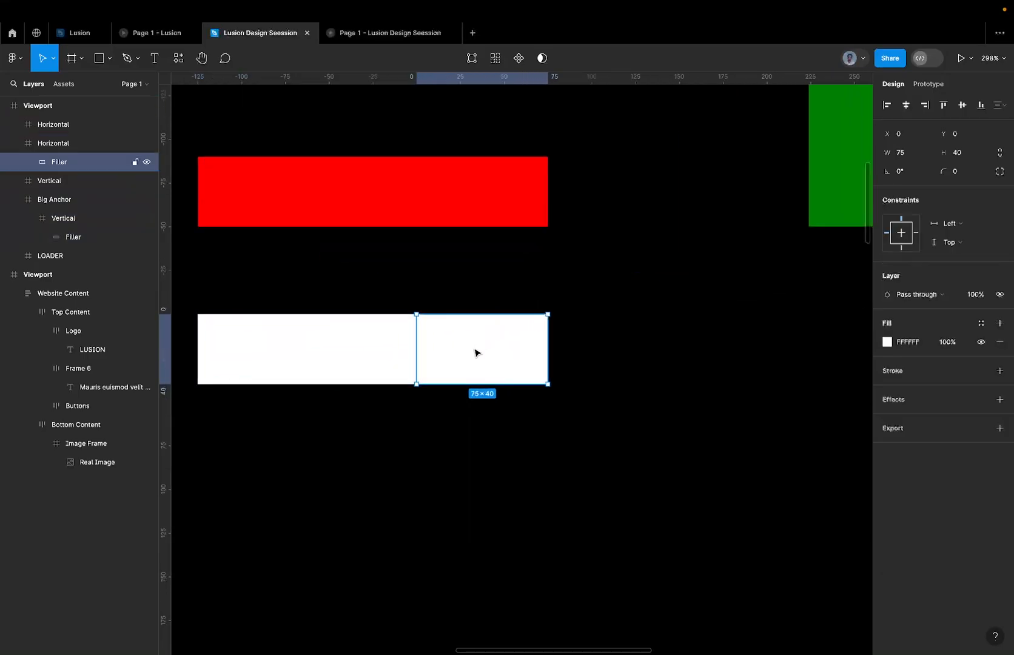
key("shift+Right")
key("shift+Right")
key("shift+Right")
key("shift+Right")
key("shift+Right")
key("shift+Right")
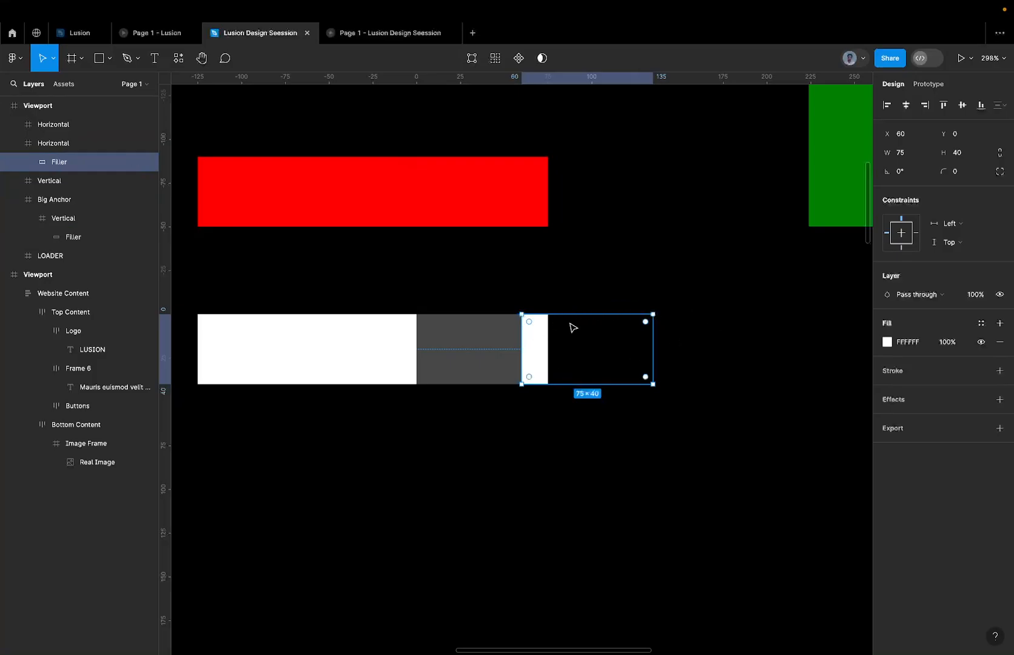
Turn off Clip content on the Horizontal bar containing the offset Filler, and undo that change.
left_click(516, 335)
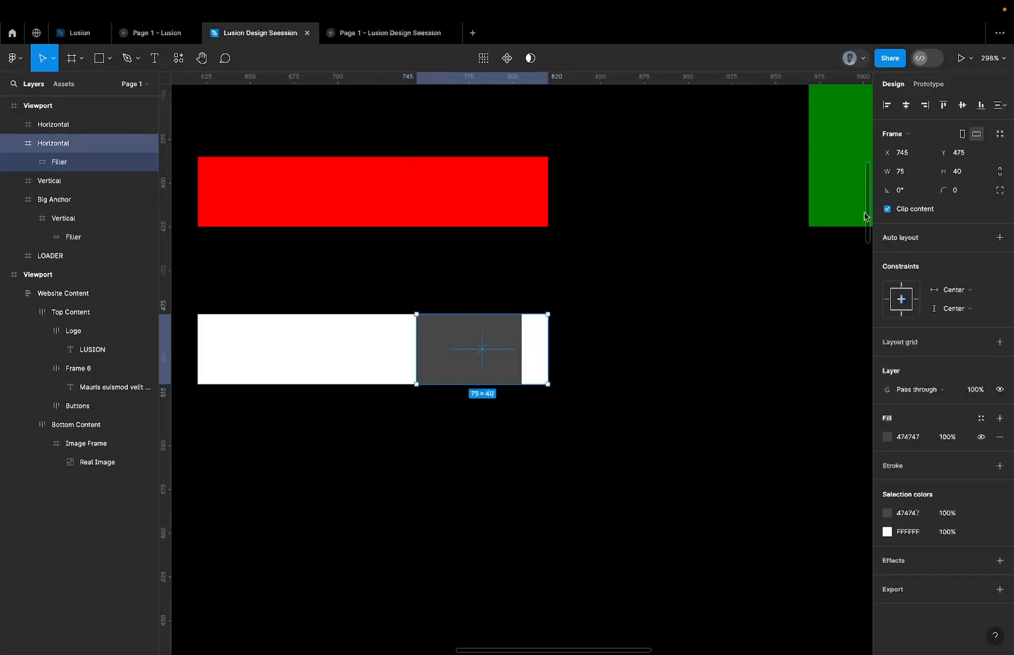
left_click(922, 210)
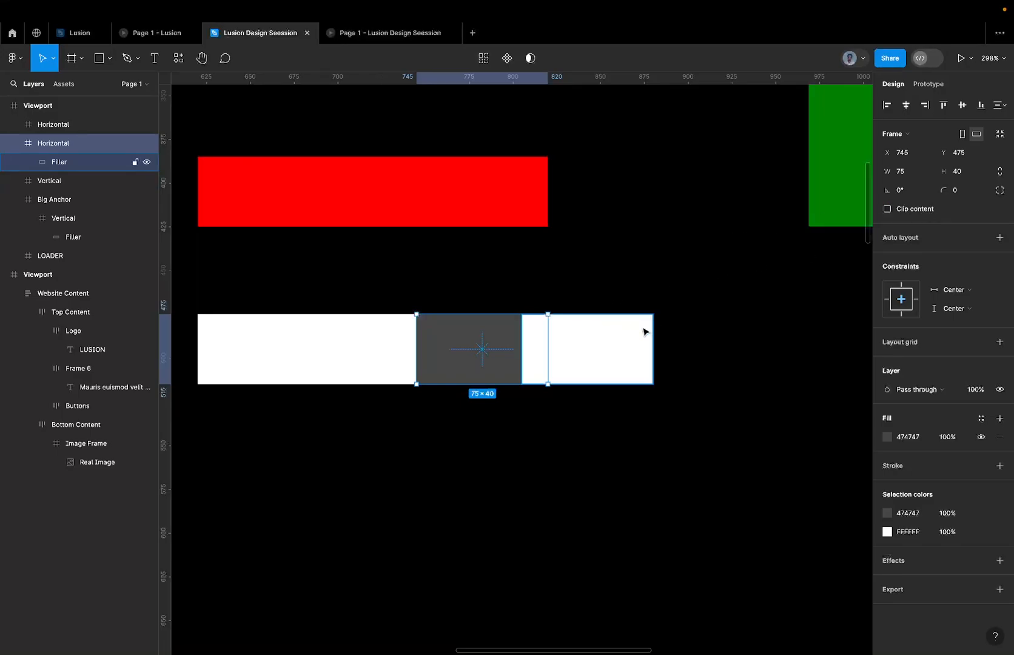
key("super+z")
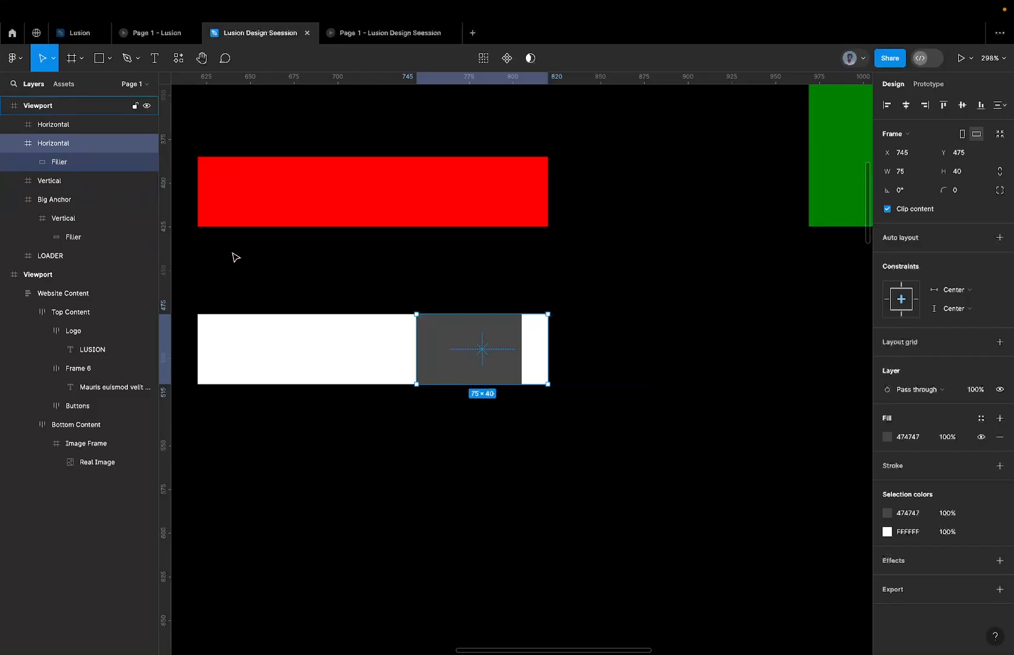
Select the white Filler inside the Horizontal bar to check how far it extends past the bar's edge.
left_click(529, 362)
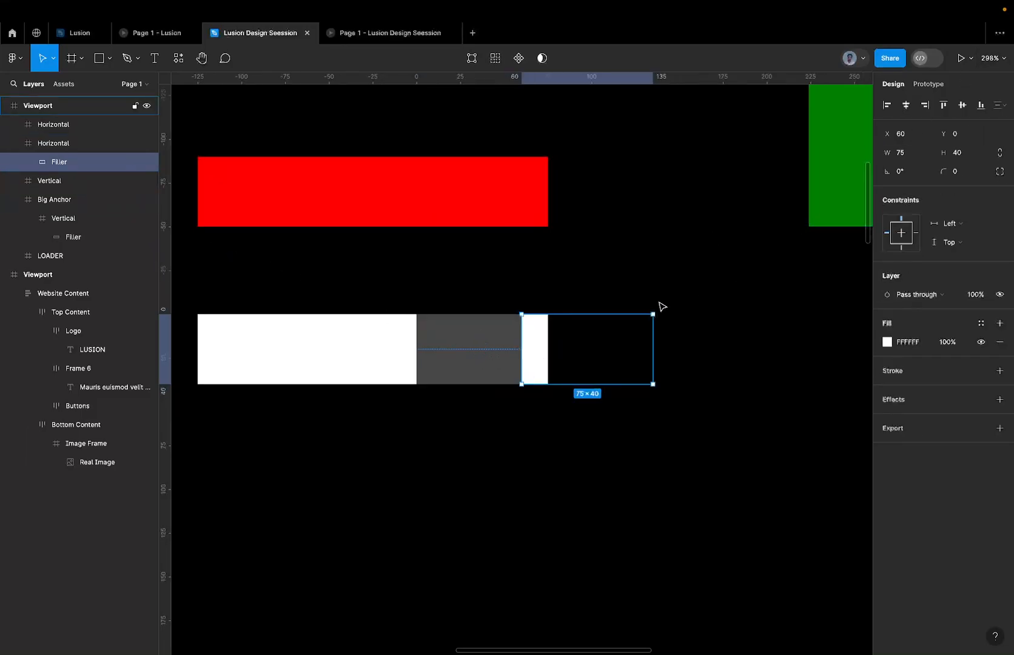
scroll(662, 306, "down", 5)
left_click(641, 399)
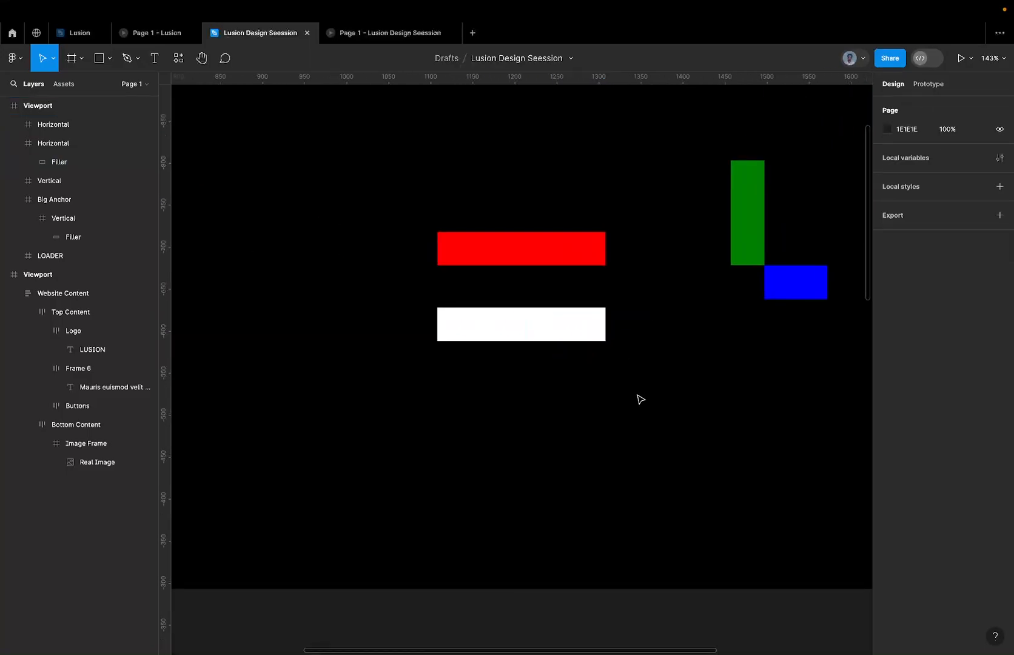
Try moving the nested Vertical bar up onto the red LOADER bar, and undo the move.
left_click_drag(637, 395, 430, 303)
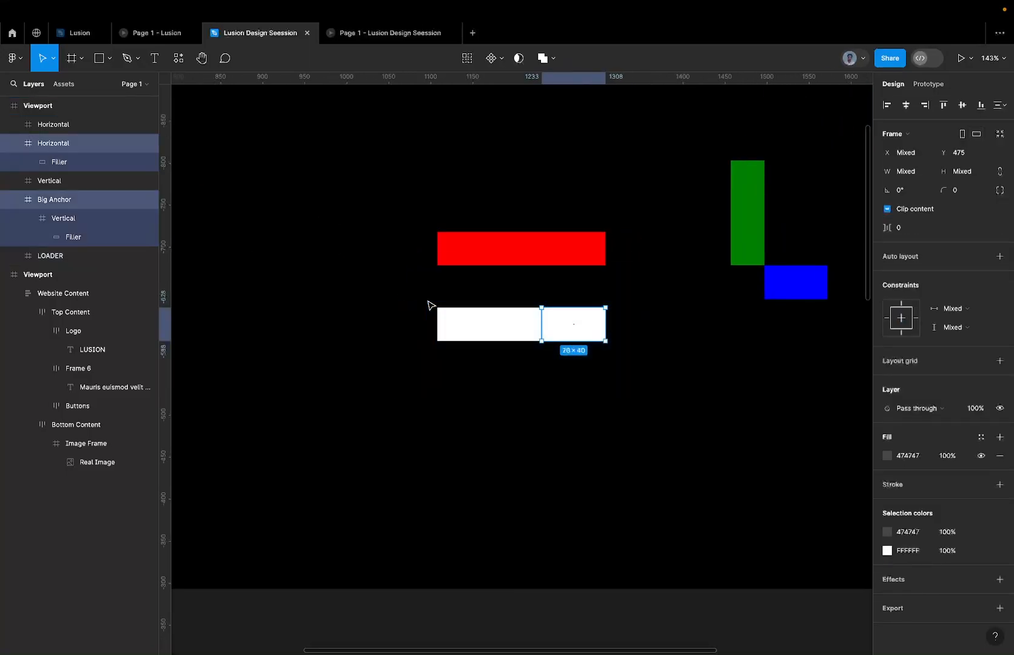
left_click_drag(506, 336, 499, 263)
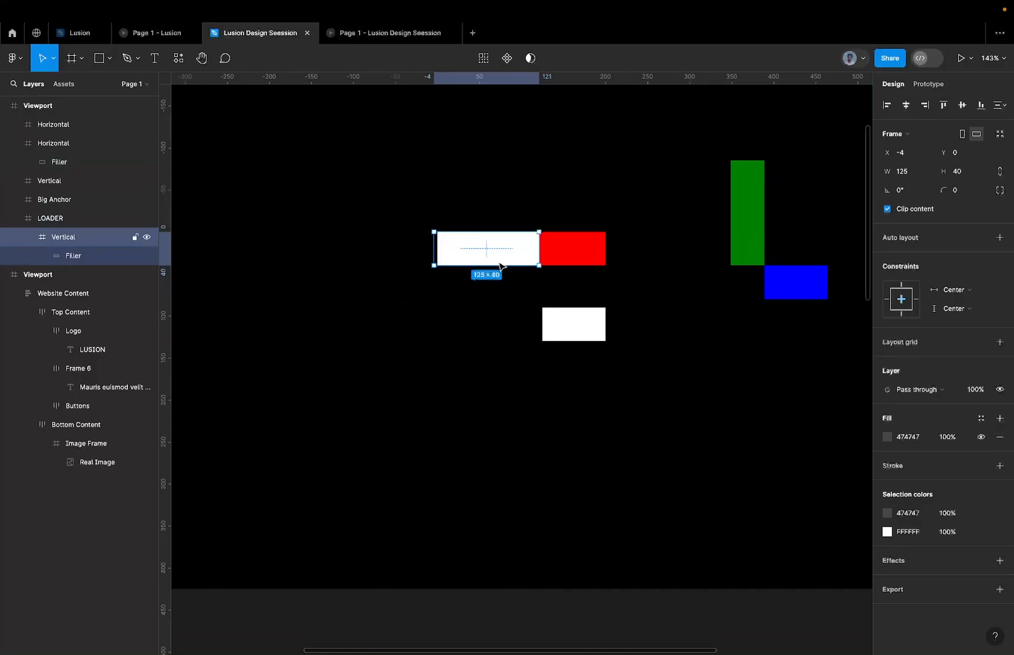
key("super+z")
Frame the Horizontal bar and Big Anchor together, inspect the frame's left edge, and undo the framing.
left_click_drag(372, 307, 650, 409)
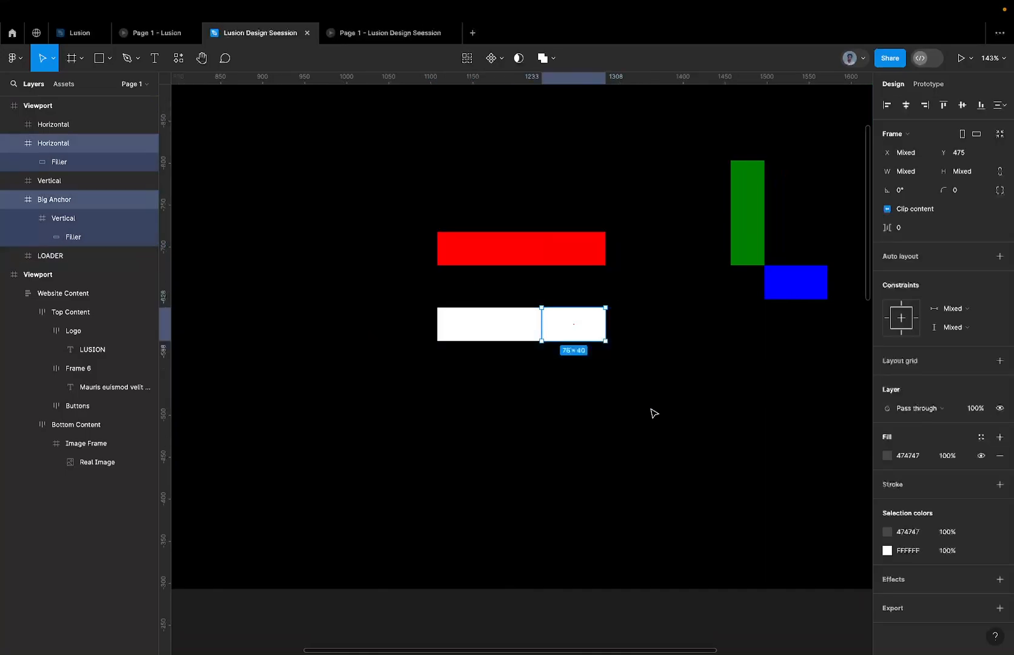
scroll(525, 320, "up", 3)
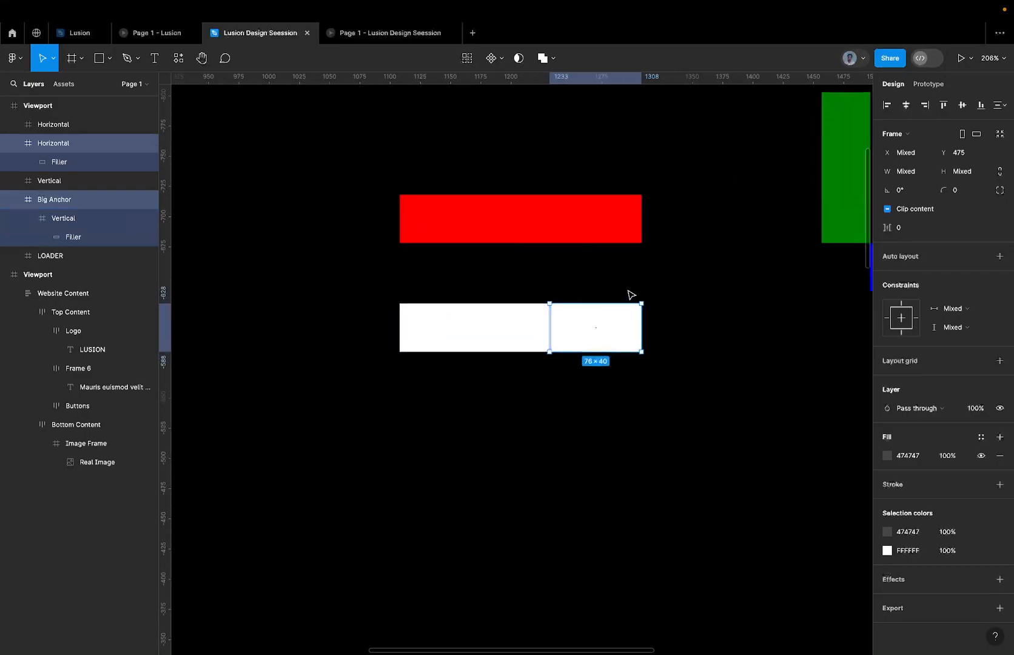
key("ctrl+alt+g")
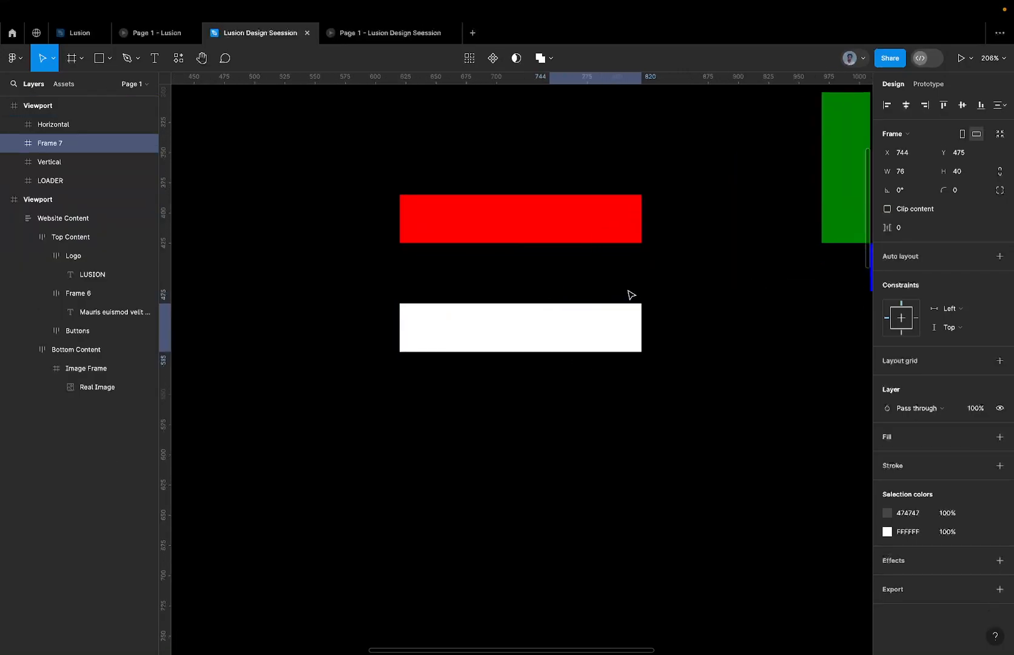
scroll(555, 300, "up", 5)
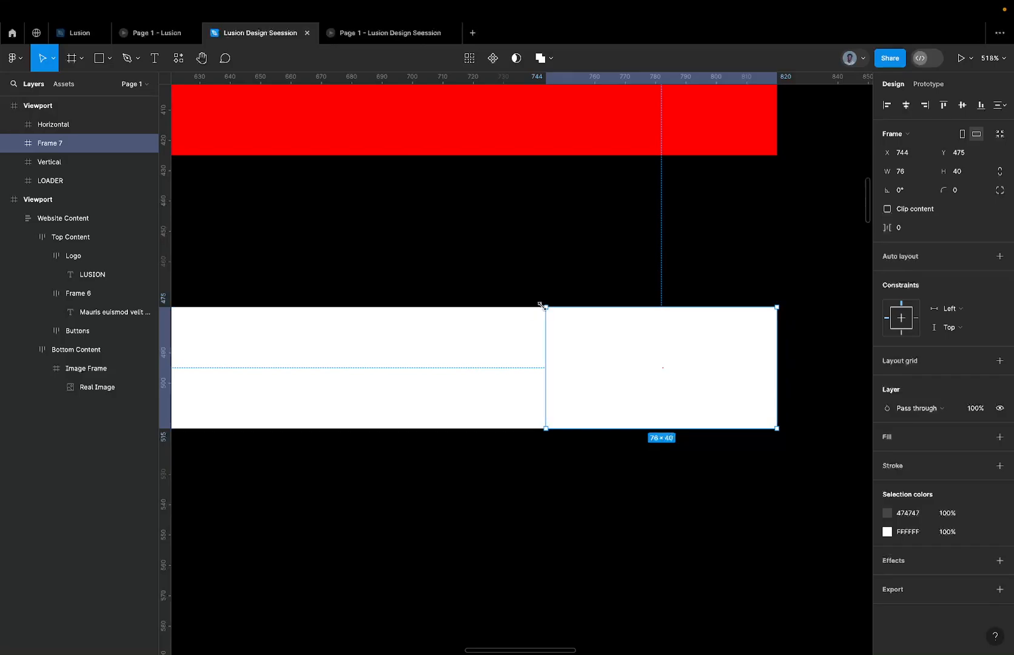
scroll(554, 312, "up", 3)
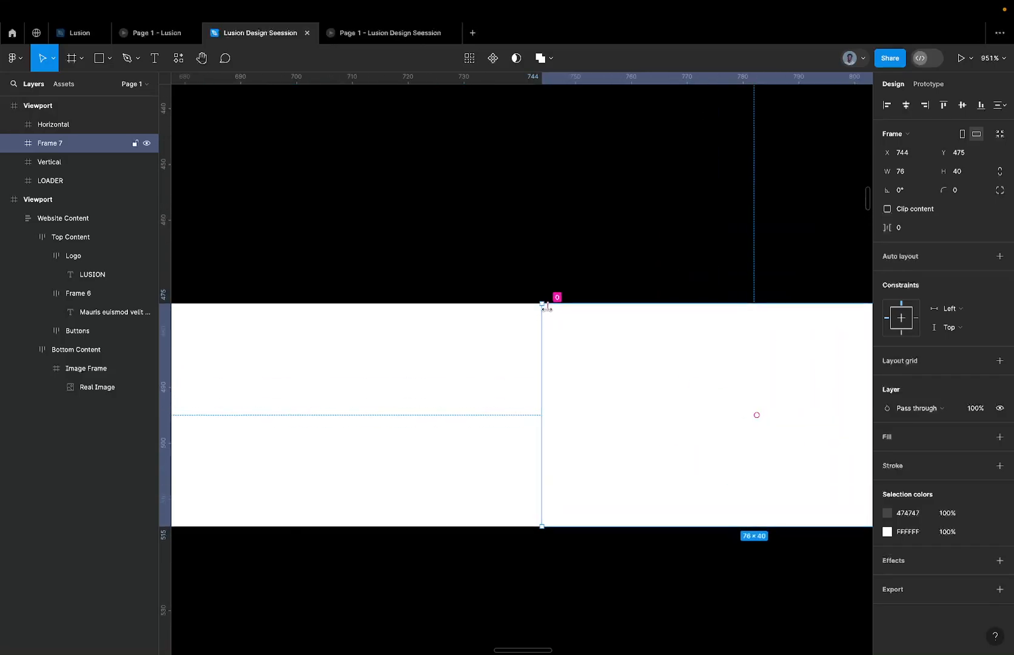
scroll(342, 358, "down", 3)
scroll(380, 358, "left", 4)
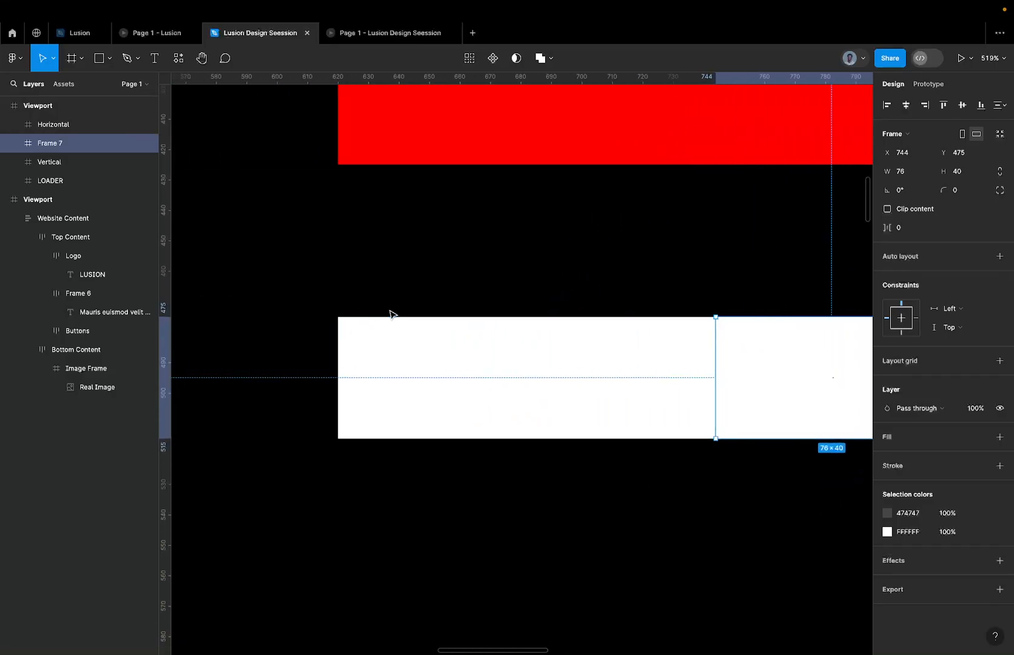
key("super+z")
key("super+z")
Inspect Big Anchor's position between the white bars, turn on its Clip content, and undo that change.
scroll(455, 384, "down", 3)
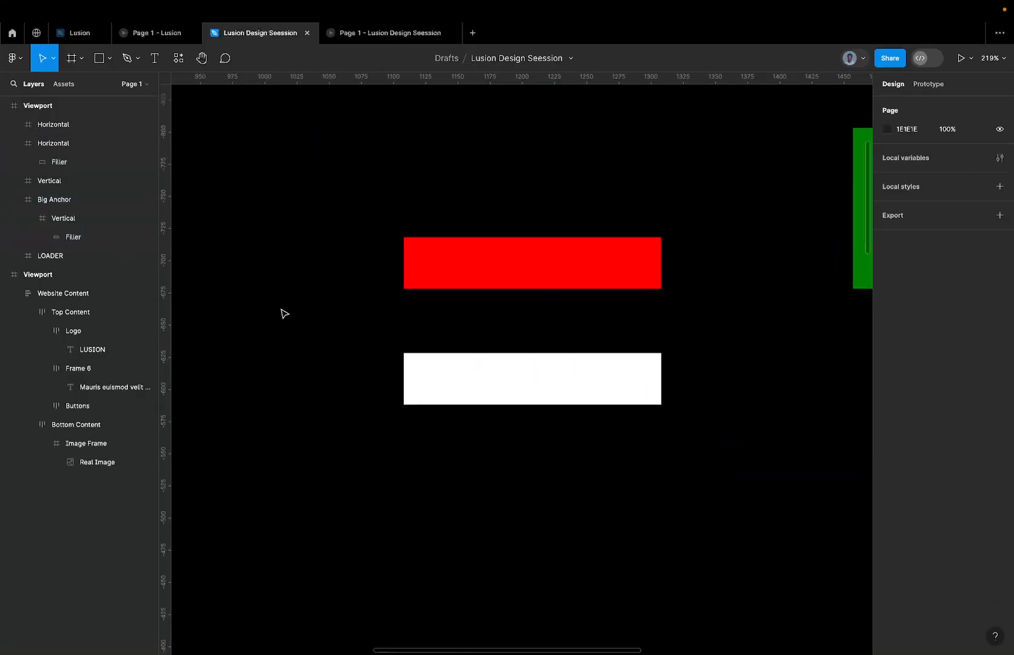
left_click(55, 199)
scroll(576, 364, "up", 3)
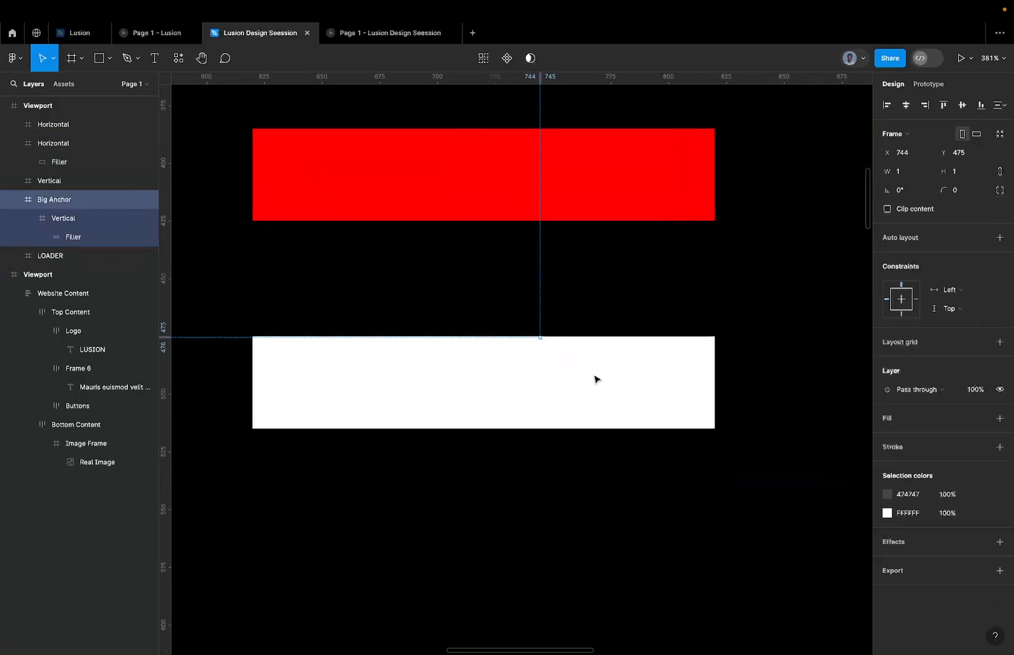
scroll(525, 353, "down", 3)
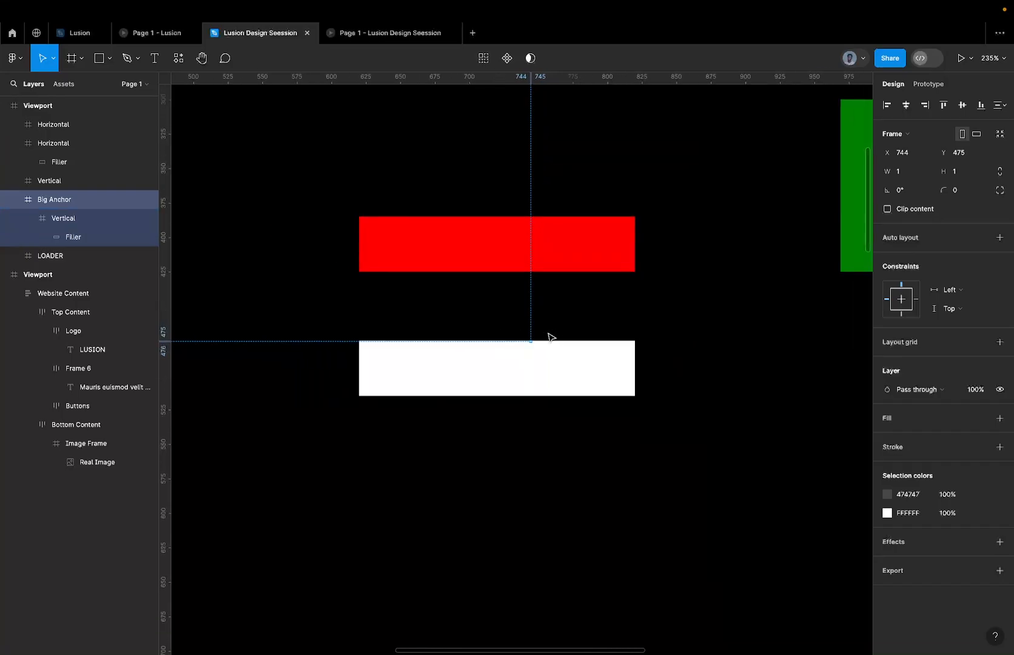
scroll(548, 335, "up", 2)
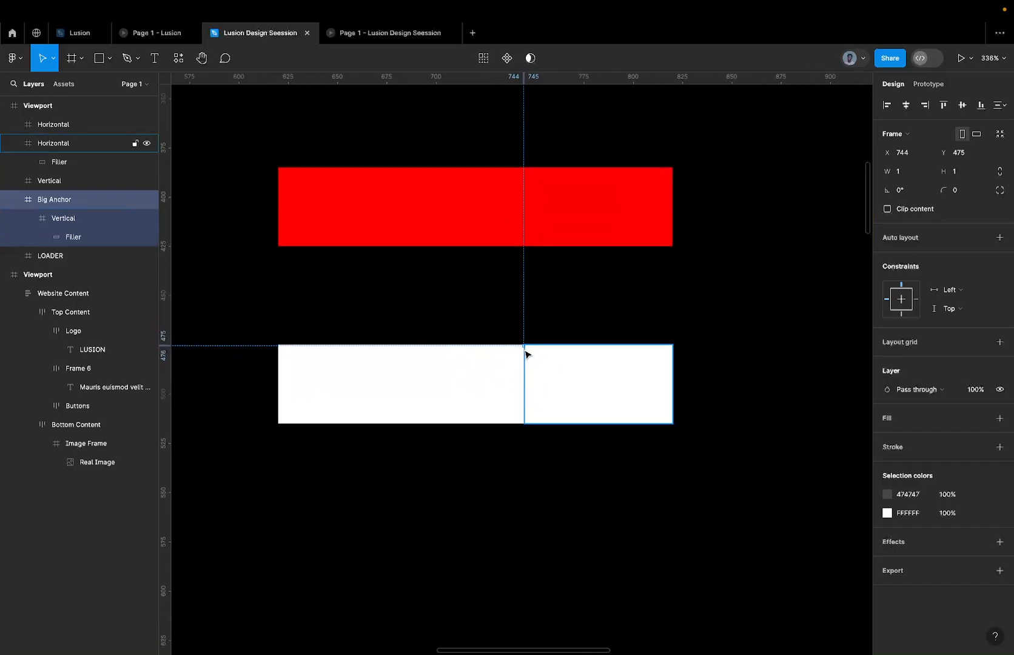
scroll(527, 353, "up", 2)
scroll(521, 362, "down", 4)
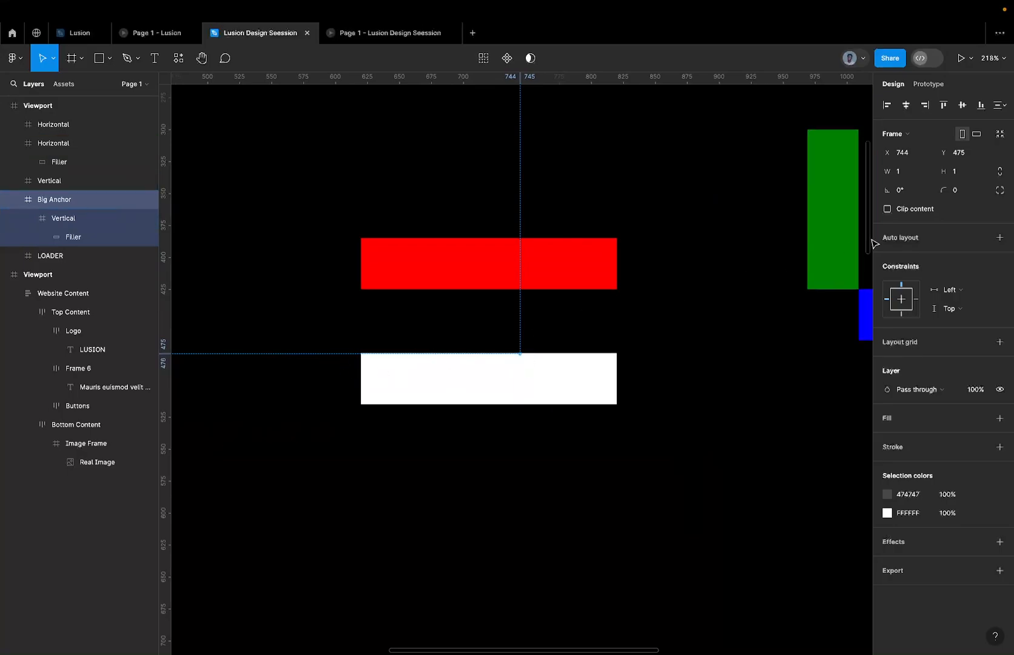
left_click(915, 210)
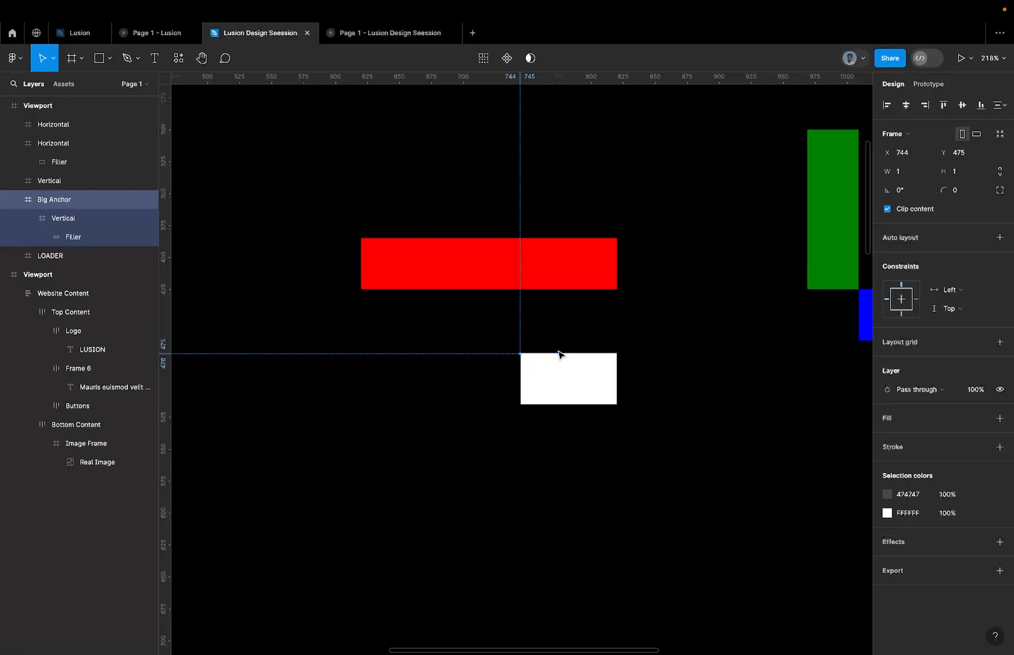
key("super+z")
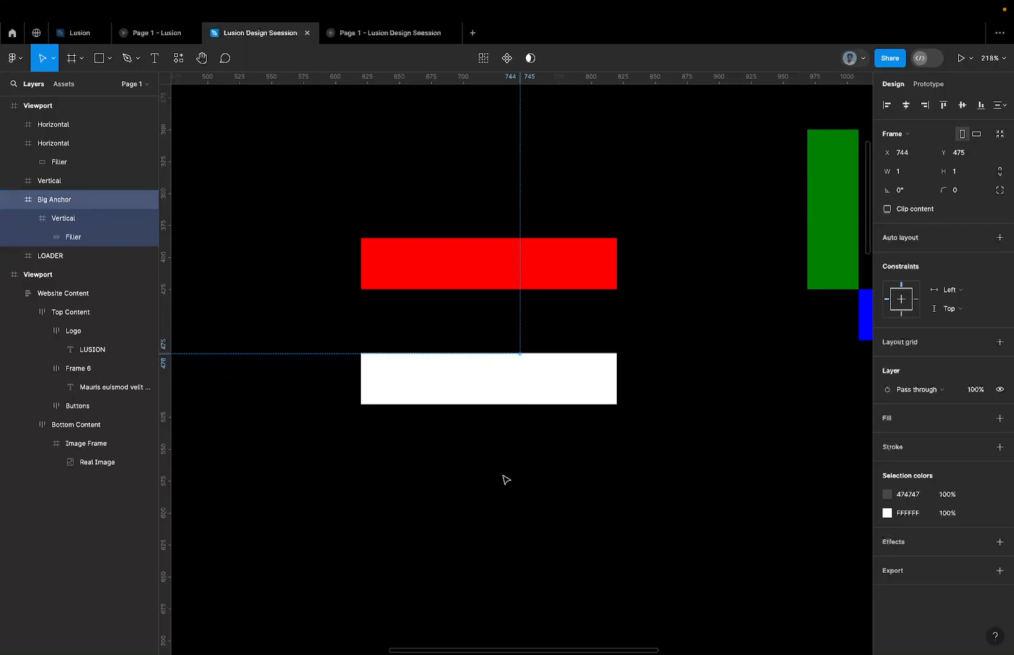
Frame the Horizontal bar and Big Anchor together and name the new frame LOADER.
left_click_drag(377, 457, 602, 344)
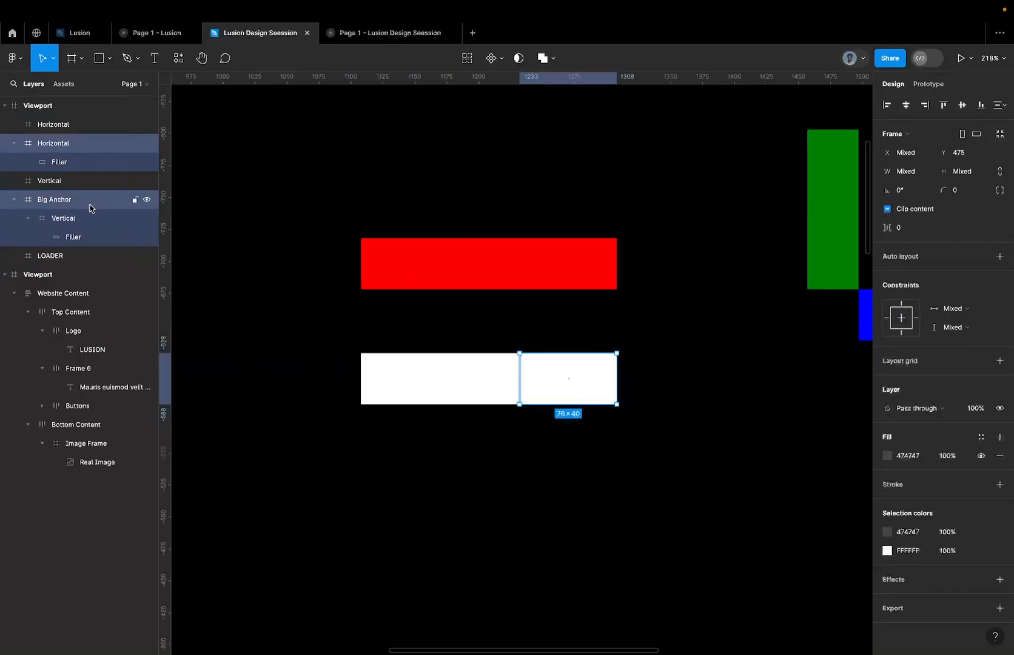
key("alt")
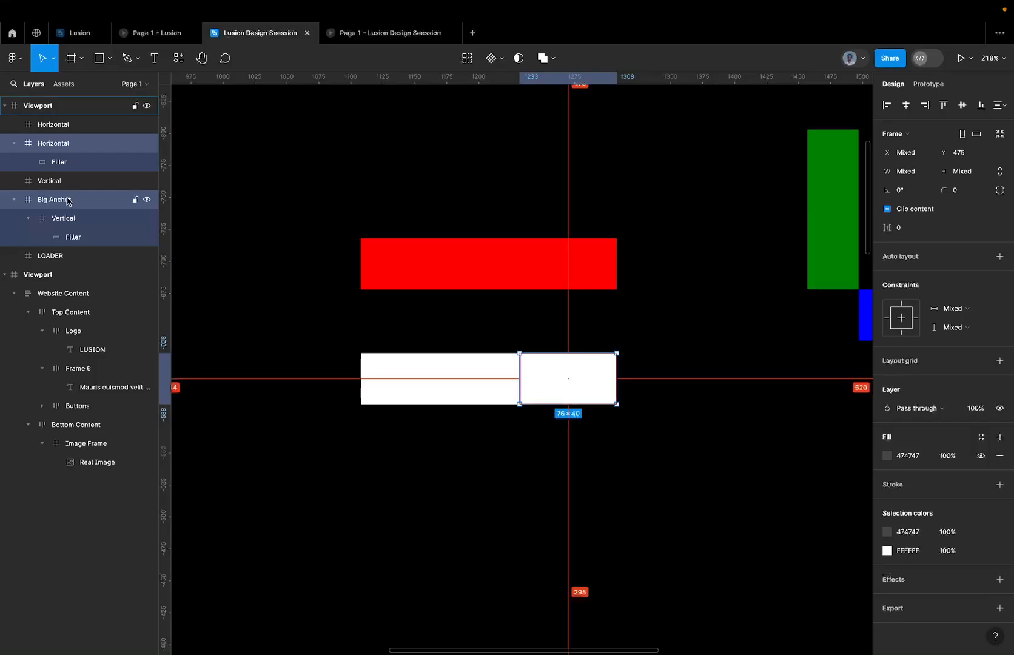
key("ctrl+alt+g")
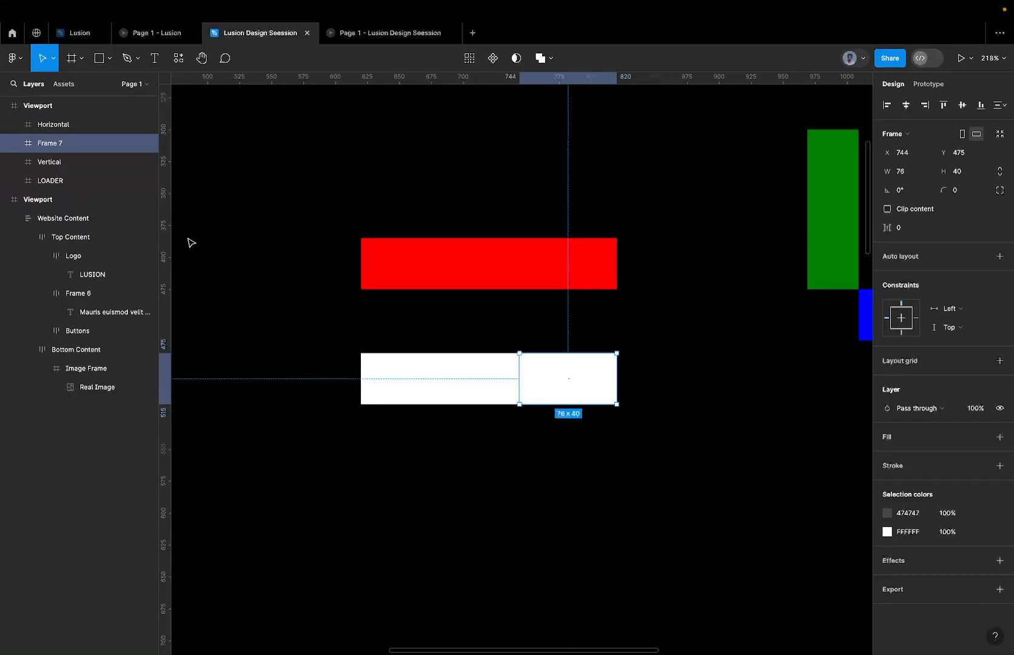
double_click(54, 145)
type("LOADER")
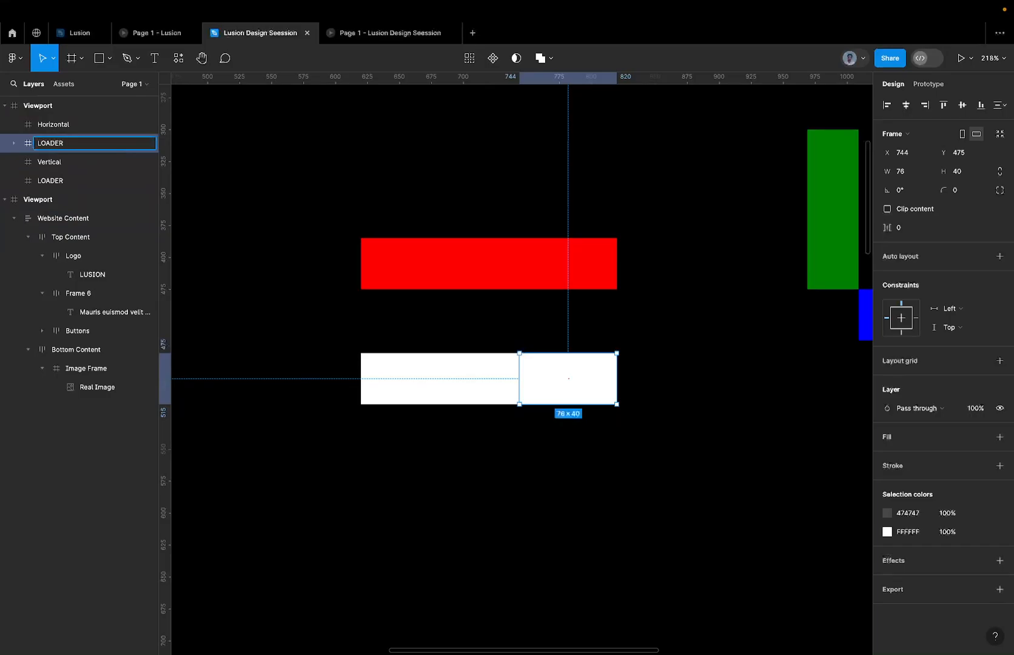
key("Return")
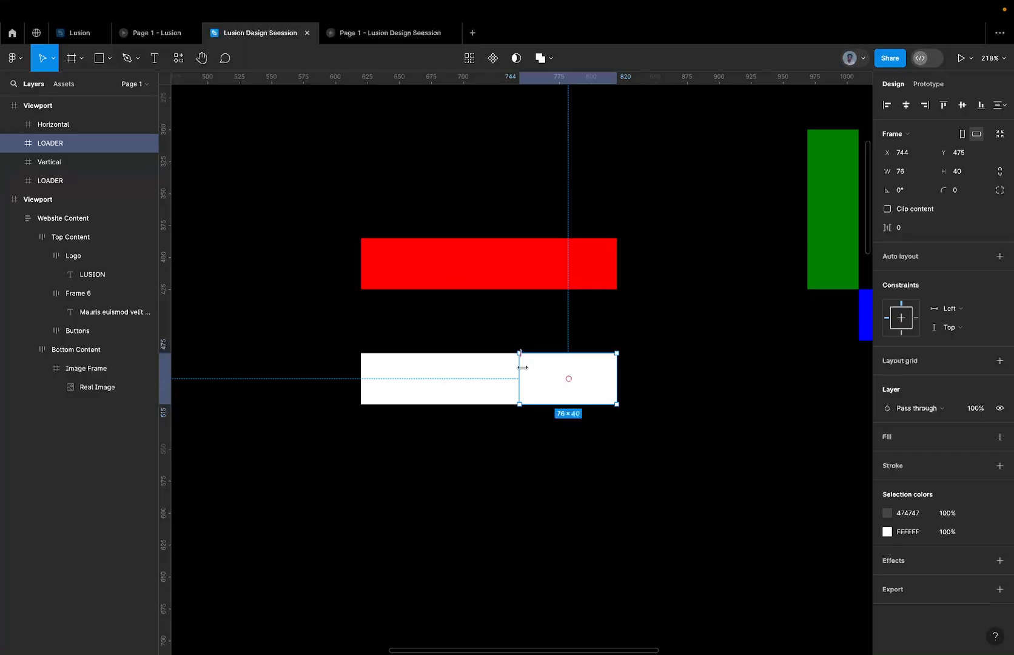
Extend the left edge of the new LOADER frame to X 620, making it 200 wide to enclose both white bars.
left_click_drag(523, 368, 387, 371)
scroll(357, 389, "up", 10)
scroll(390, 374, "up", 5)
scroll(385, 371, "down", 7)
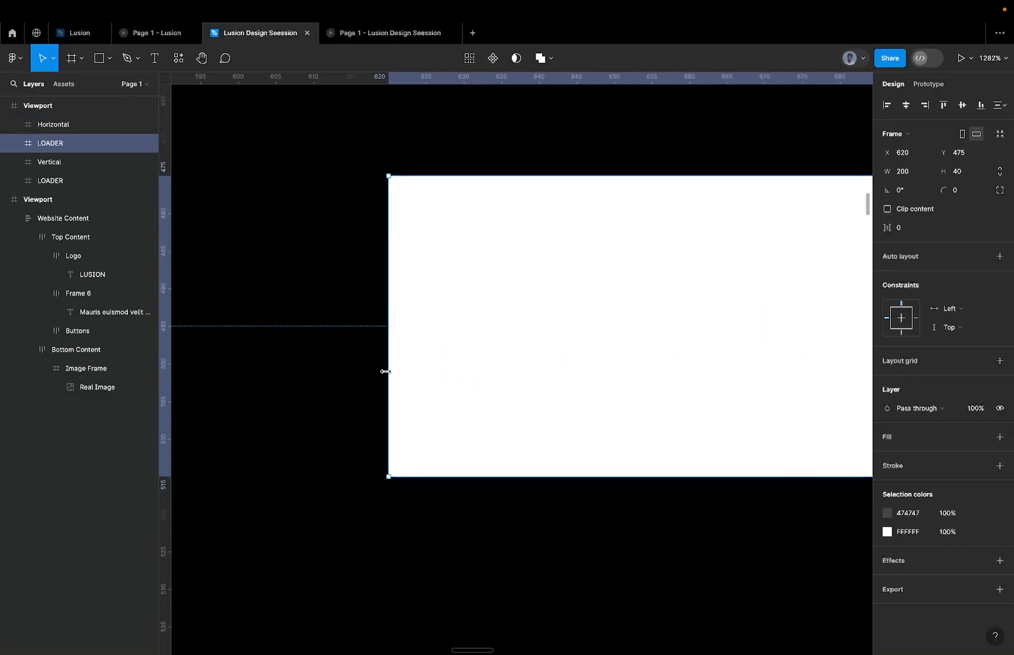
scroll(392, 359, "up", 1)
scroll(391, 360, "down", 4)
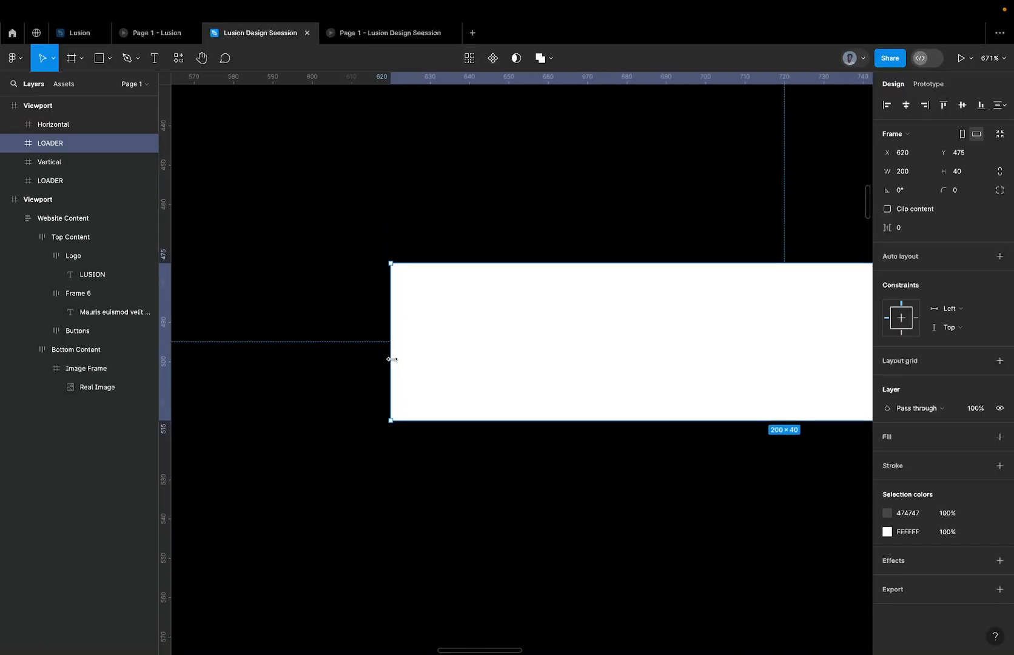
scroll(392, 359, "down", 3)
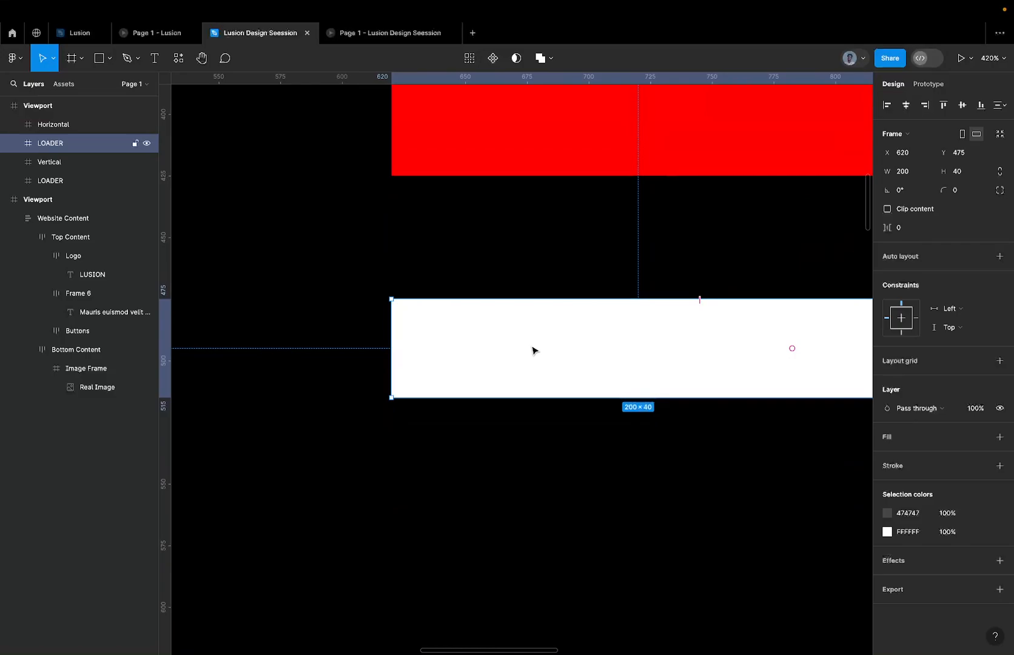
scroll(481, 333, "down", 3)
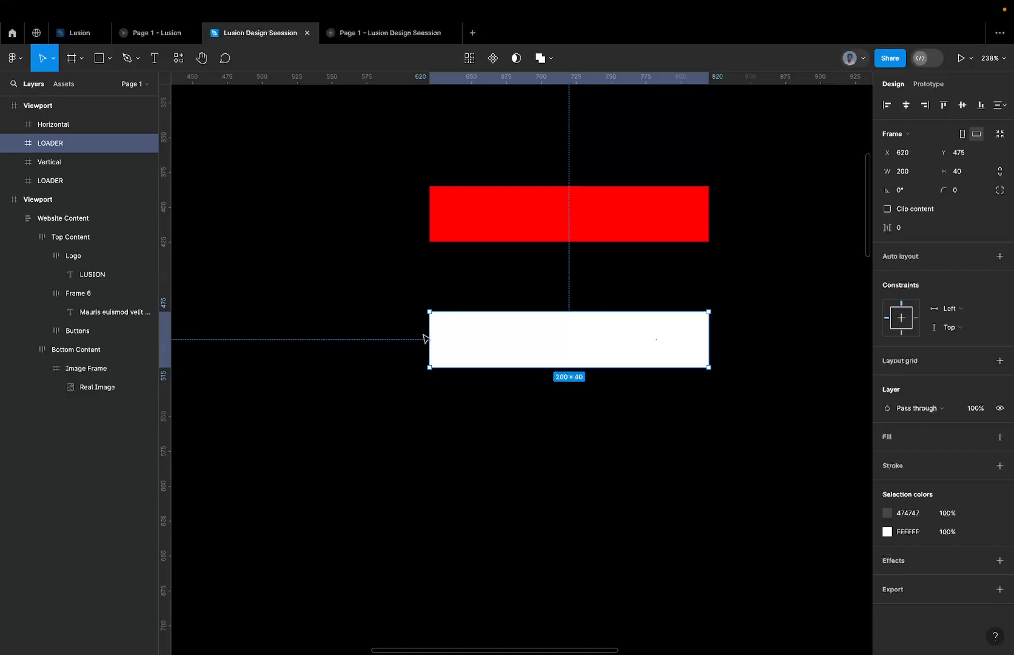
Try ungrouping the new LOADER frame and moving it as a whole, undoing each change.
scroll(423, 339, "down", 5)
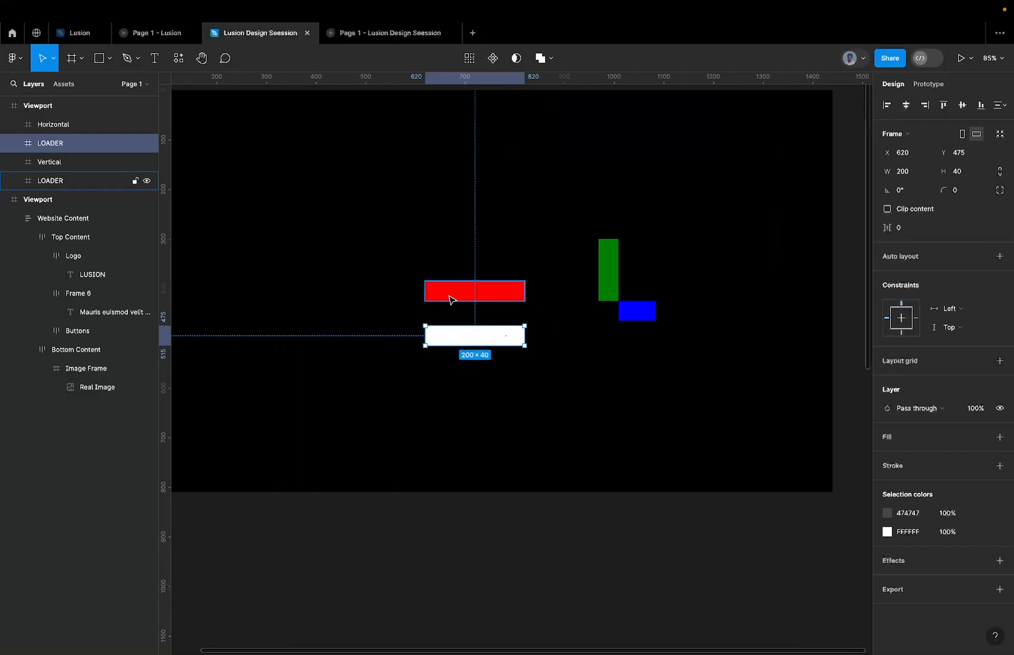
scroll(468, 338, "up", 3)
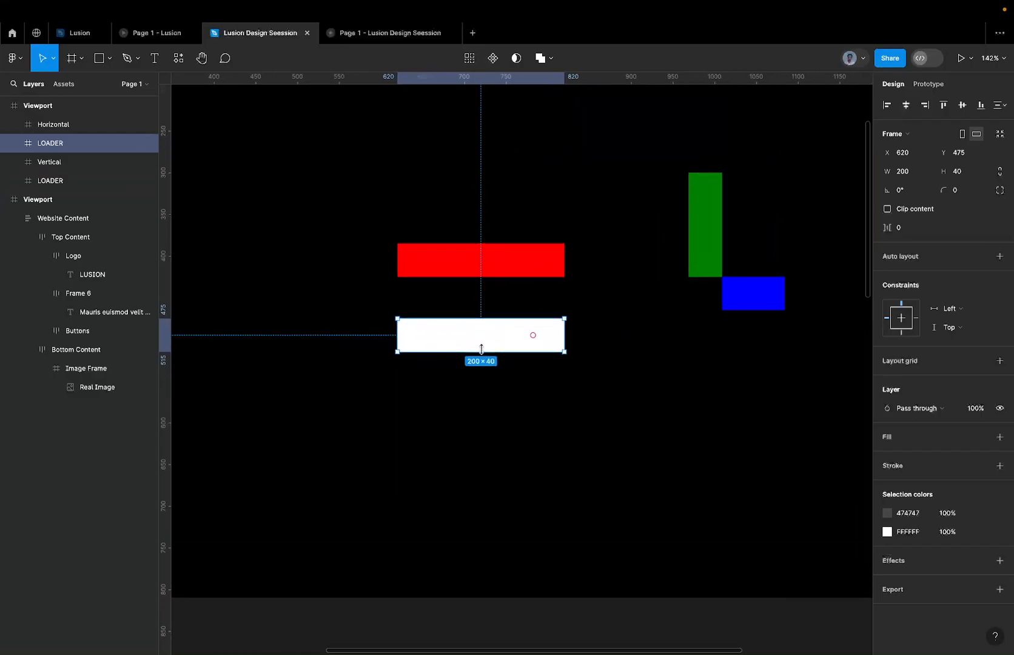
right_click(481, 349)
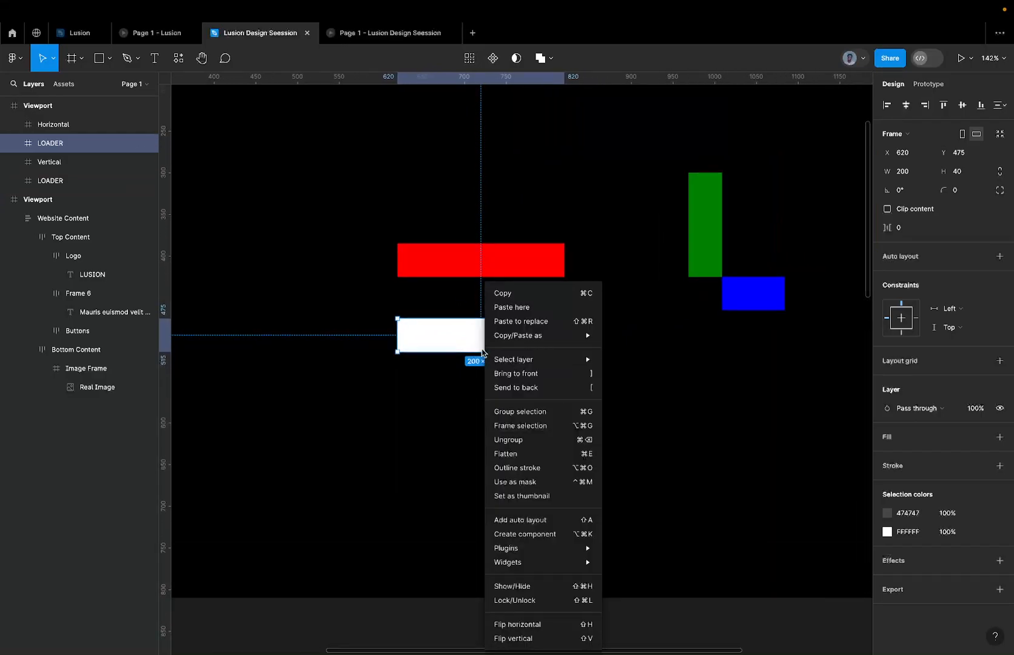
left_click(528, 441)
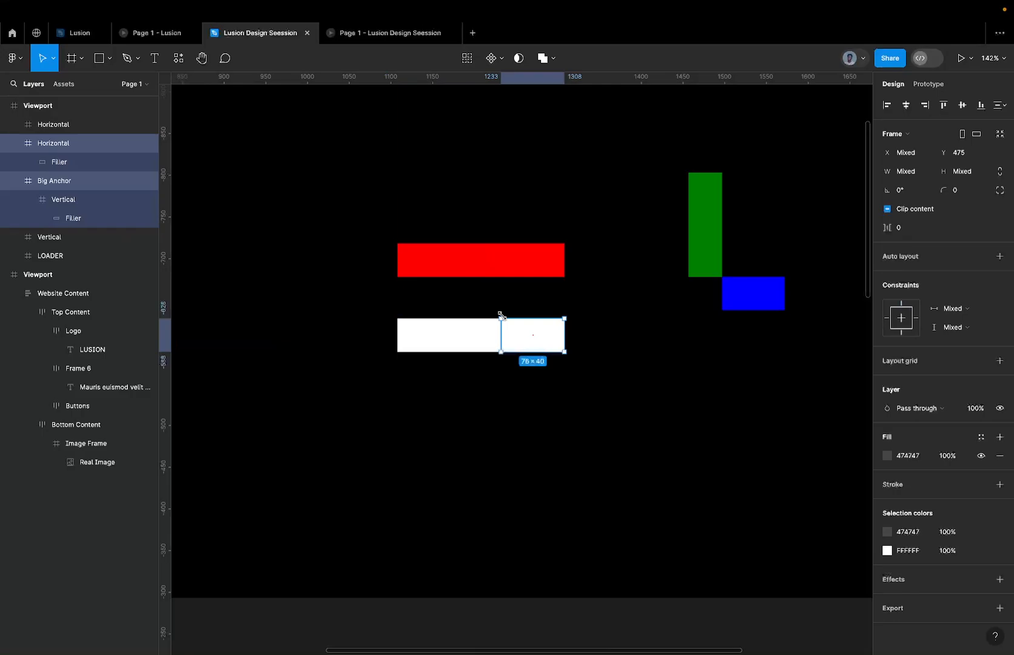
key("ctrl+z")
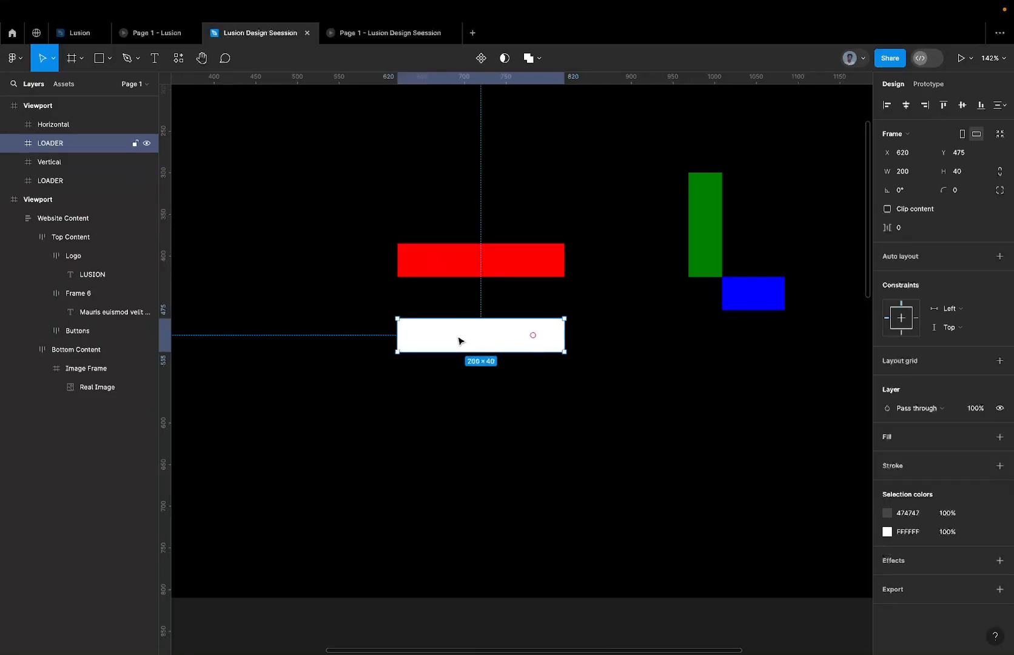
left_click_drag(458, 344, 442, 393)
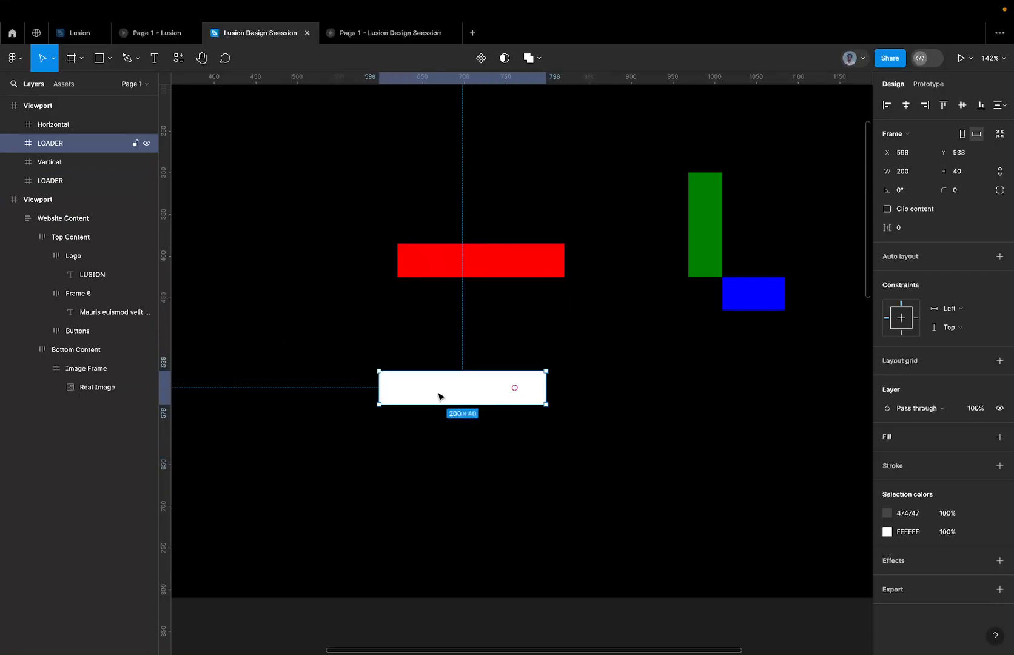
key("ctrl+z")
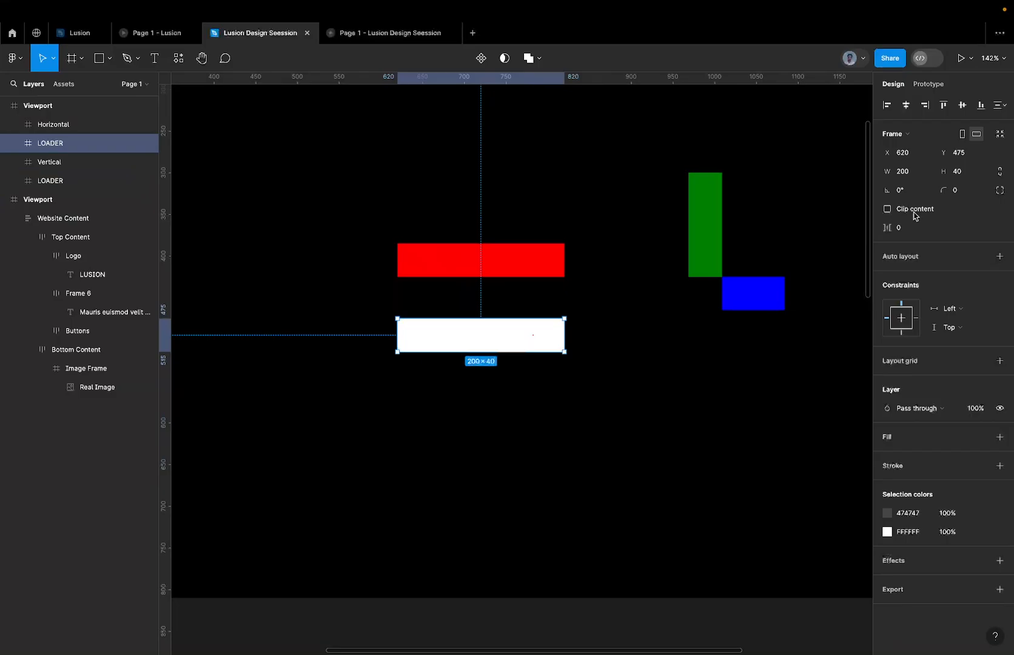
Delete the red, green and blue bars, and move the white LOADER frame to the viewport's centre at X 620, Y 385.
scroll(584, 226, "down", 5)
left_click(533, 210)
left_click_drag(530, 208, 704, 262)
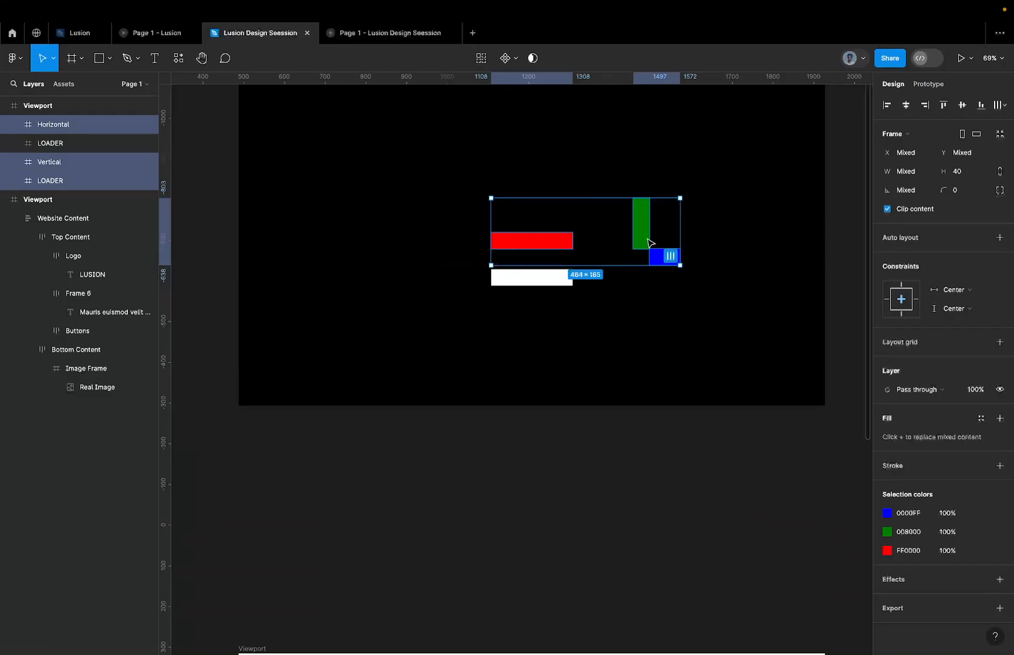
key("Delete")
left_click_drag(525, 282, 524, 244)
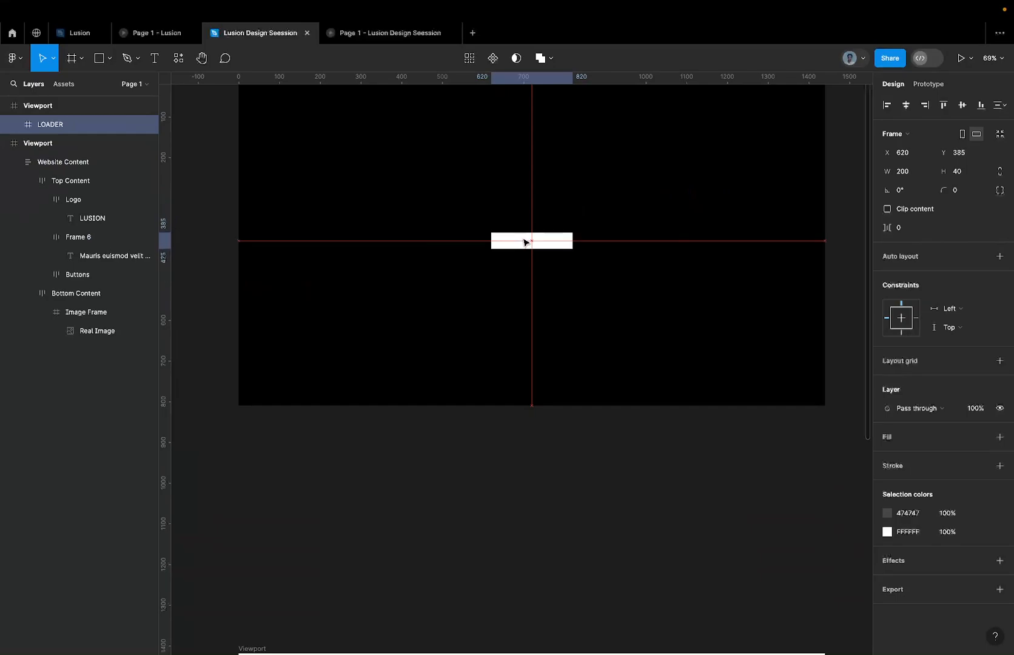
Duplicate the black Viewport frame beside the original and select the Big Anchor inside the copy's LOADER.
scroll(525, 242, "down", 5)
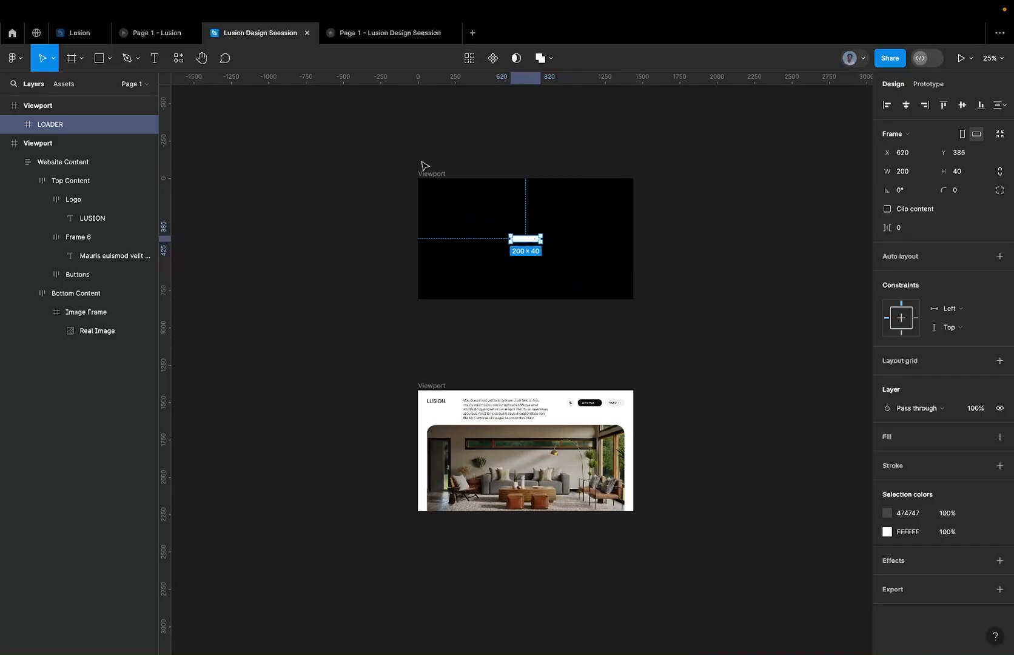
left_click_drag(441, 173, 673, 166)
scroll(669, 165, "right", 5)
left_click(593, 245)
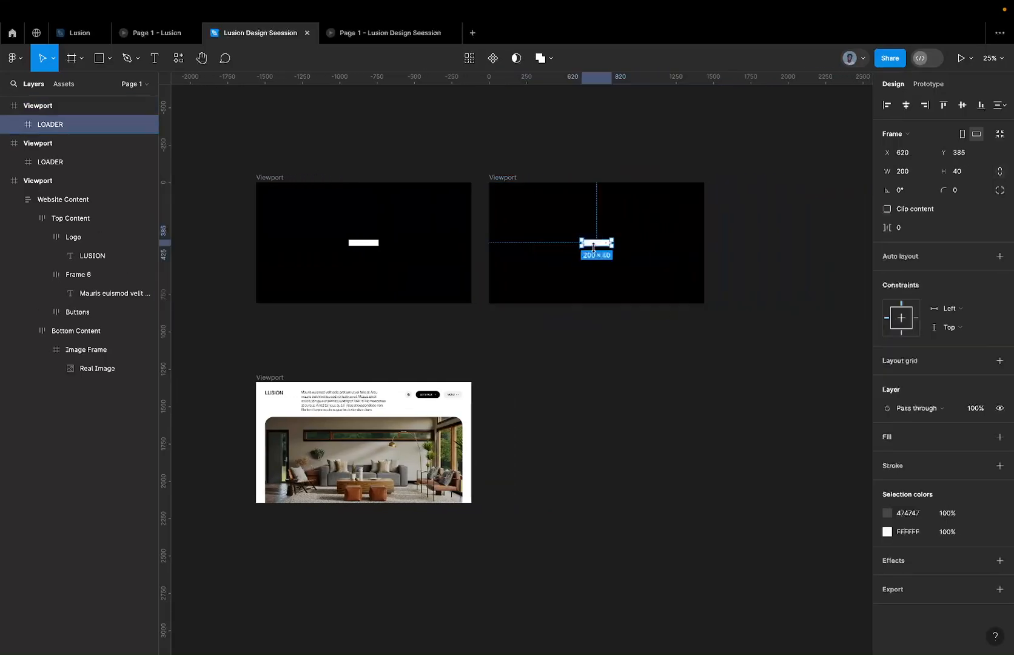
scroll(594, 246, "up", 5)
key("Return")
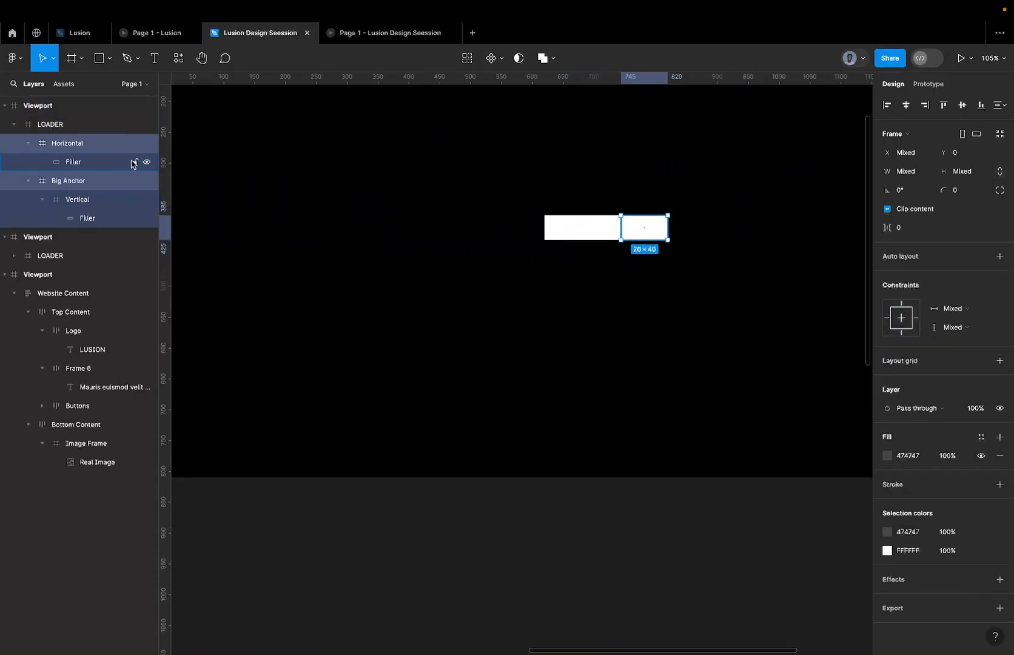
left_click(96, 181)
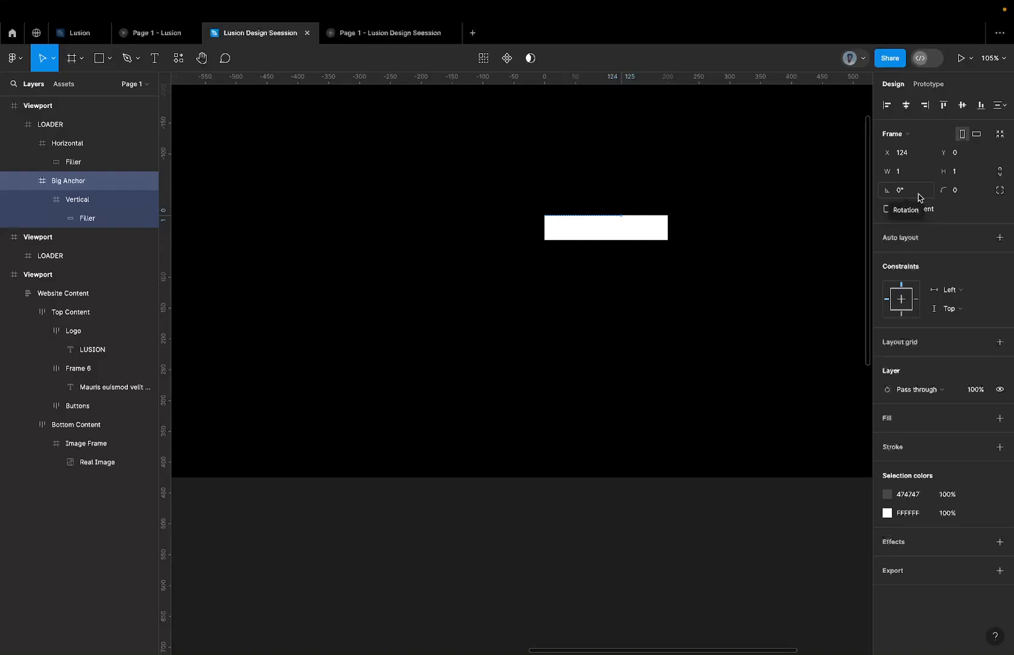
Try ungrouping the LOADER in the original black Viewport and grouping its parts again, undoing both changes.
scroll(733, 170, "down", 5)
scroll(469, 210, "left", 2)
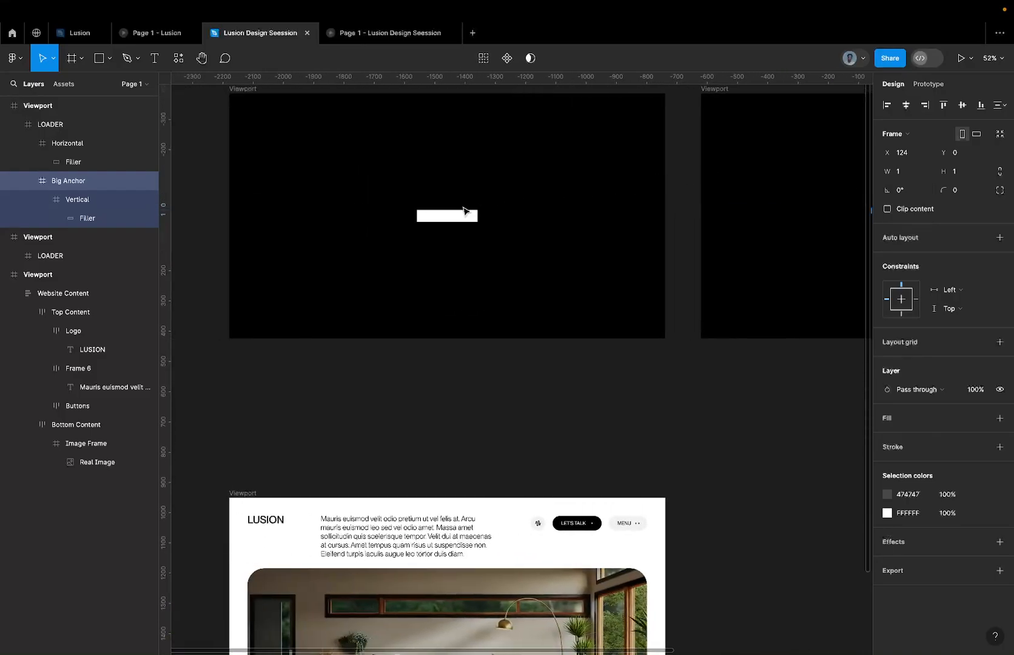
left_click(447, 220)
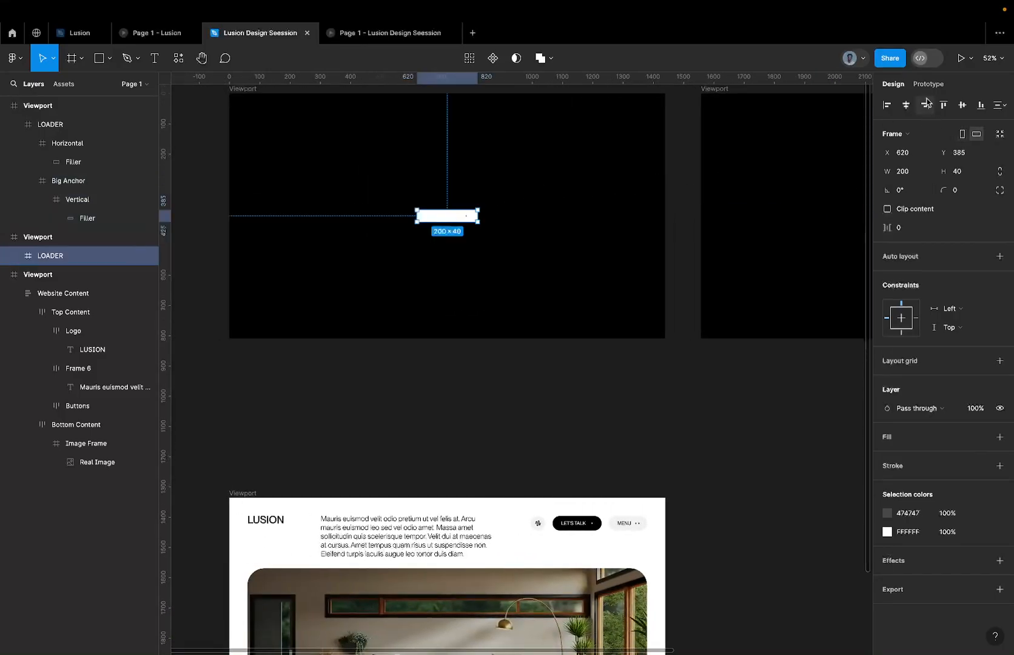
right_click(452, 220)
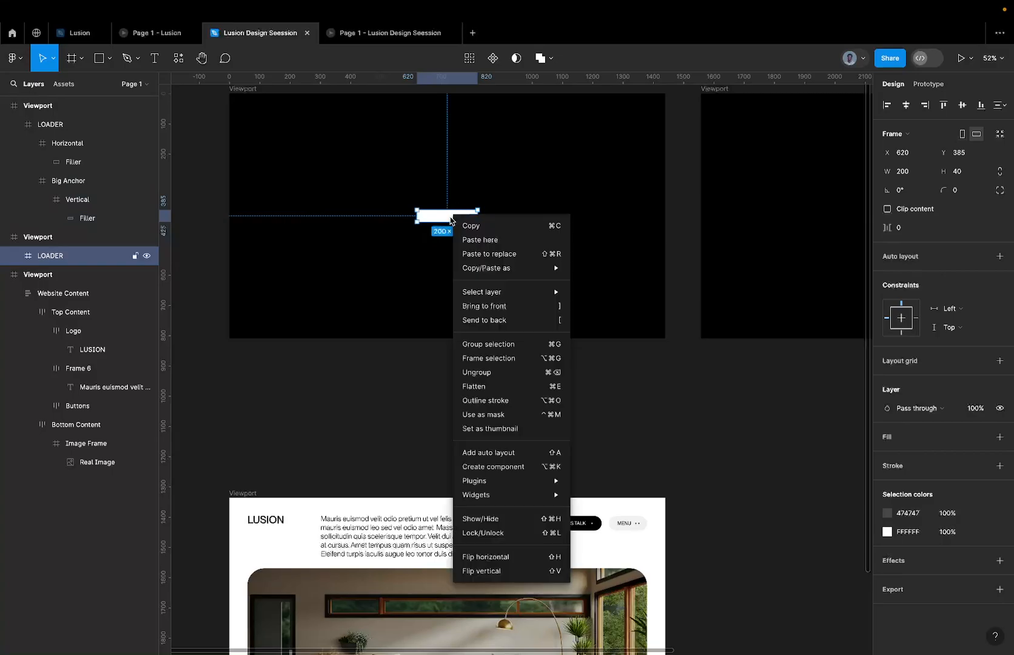
left_click(489, 373)
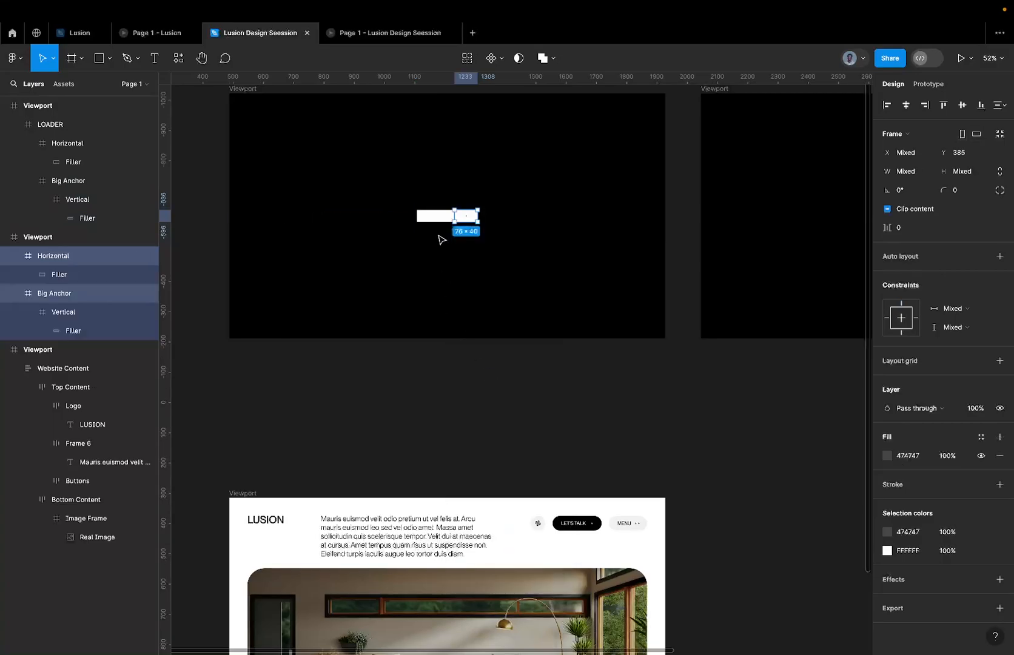
key("ctrl+g")
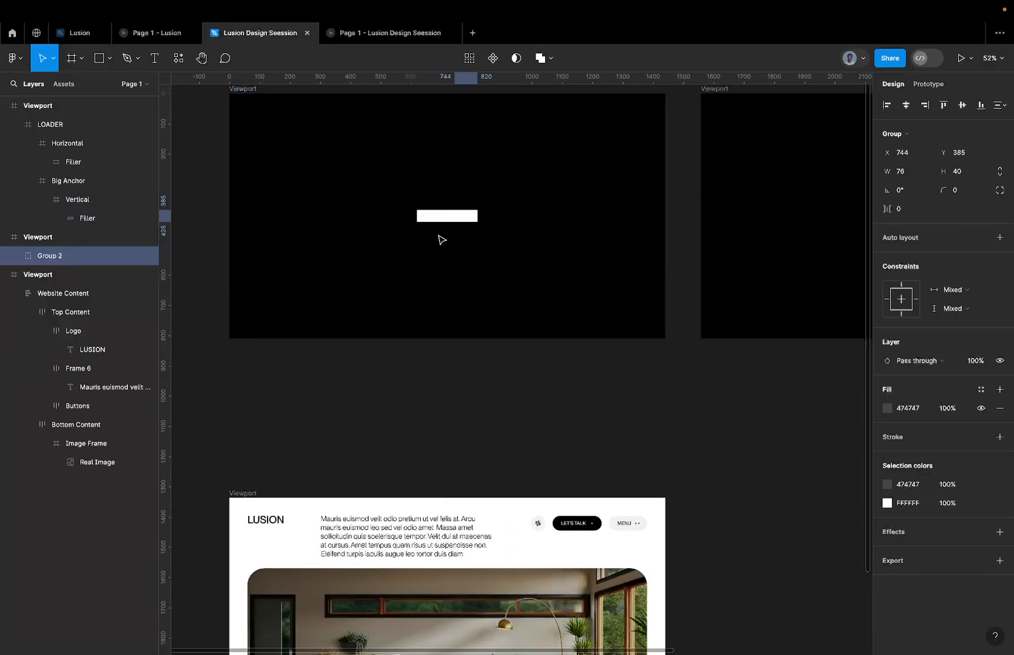
scroll(473, 217, "up", 5)
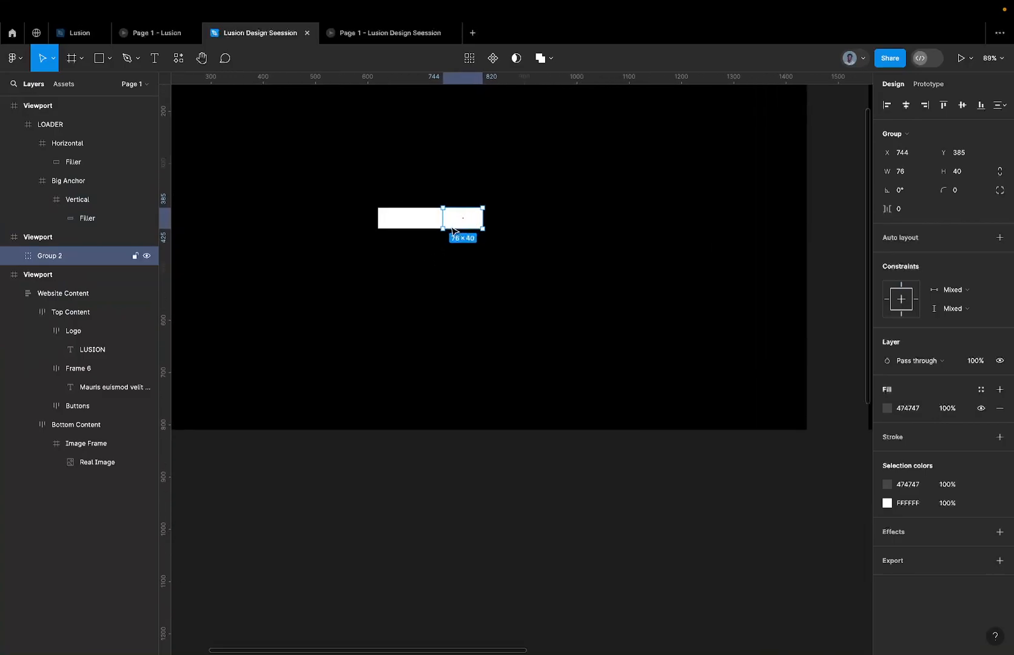
key("ctrl+z")
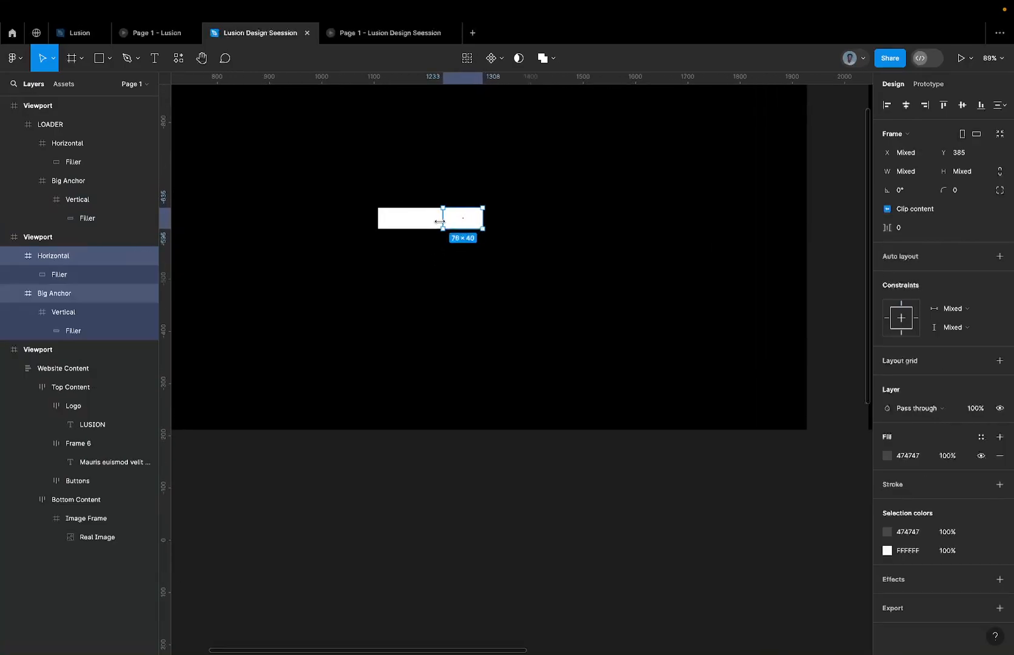
key("ctrl+z")
Rotate the Big Anchor in the duplicated Viewport's LOADER 90° clockwise so its bar stands upright.
scroll(444, 224, "down", 5)
scroll(443, 224, "right", 5)
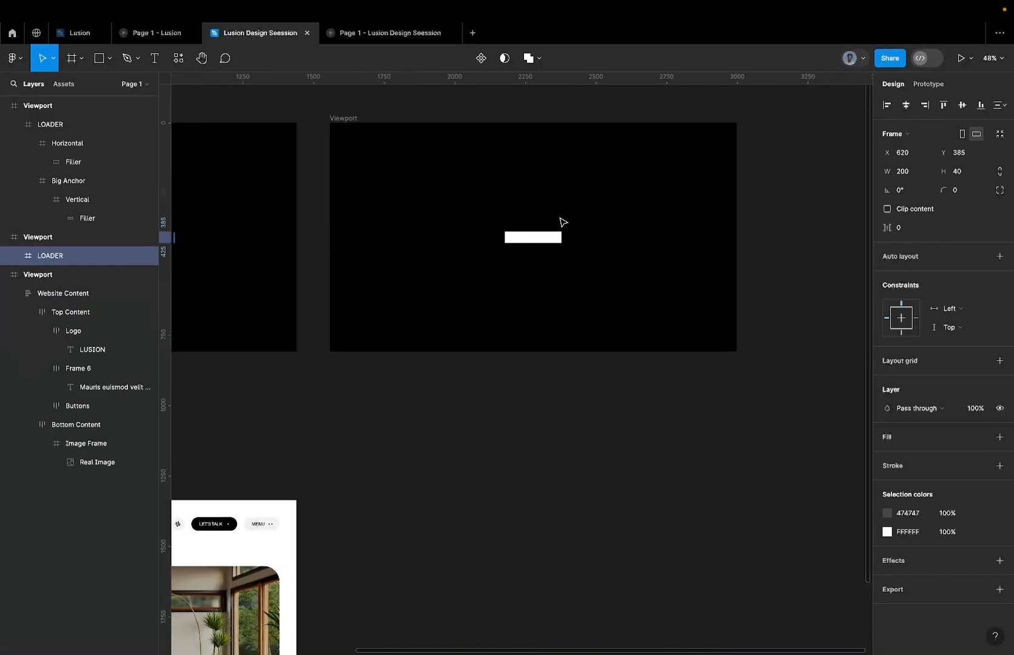
scroll(560, 219, "up", 4)
scroll(554, 219, "right", 2)
left_click(478, 351)
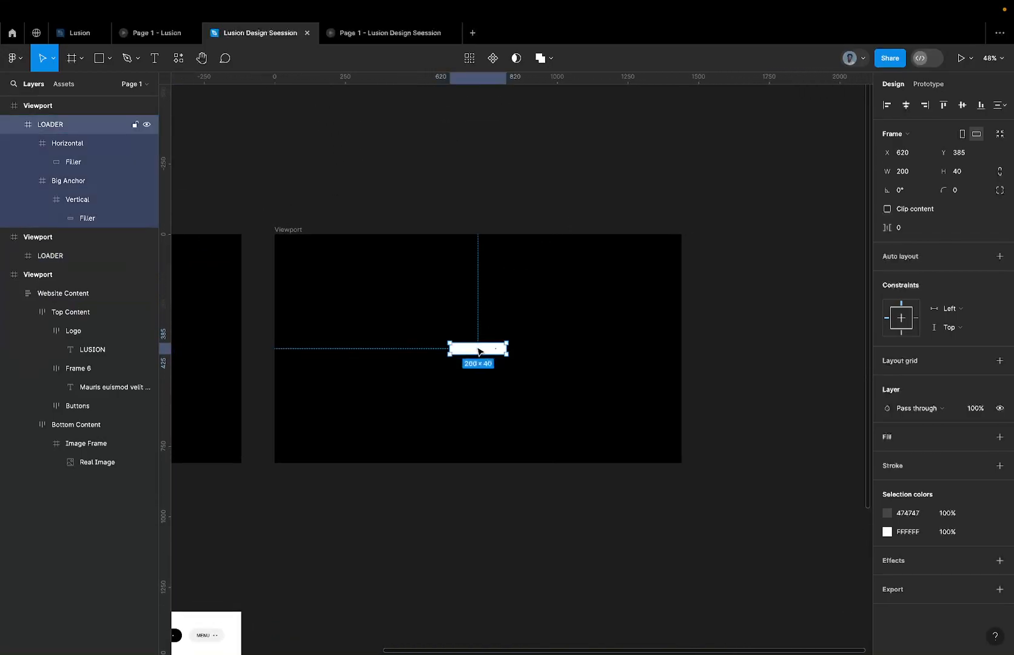
scroll(478, 351, "up", 3)
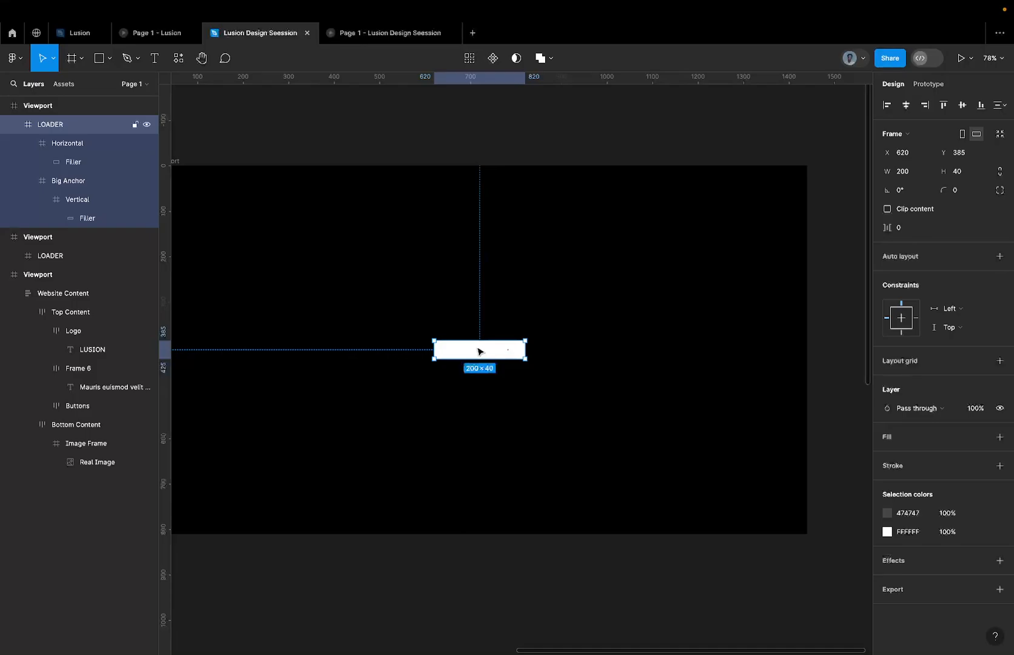
double_click(479, 351)
left_click(83, 180)
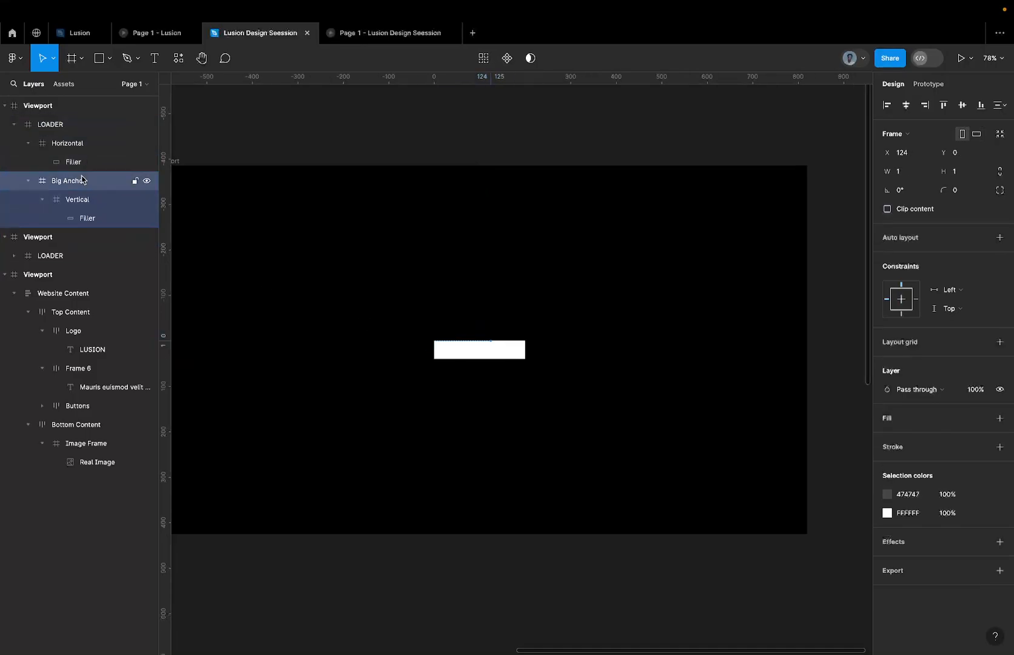
left_click(916, 185)
type("-9")
key("Return")
left_click(562, 328)
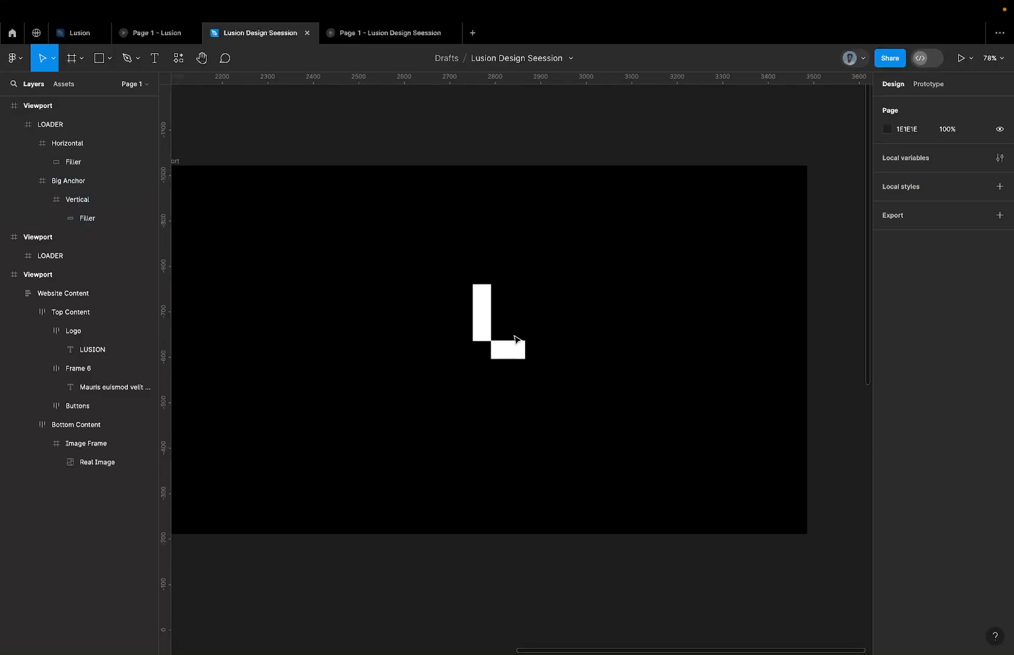
Pull in the left edge of the duplicated Viewport's LOADER frame to X 705, making it 115 wide.
left_click(515, 339)
left_click(518, 351)
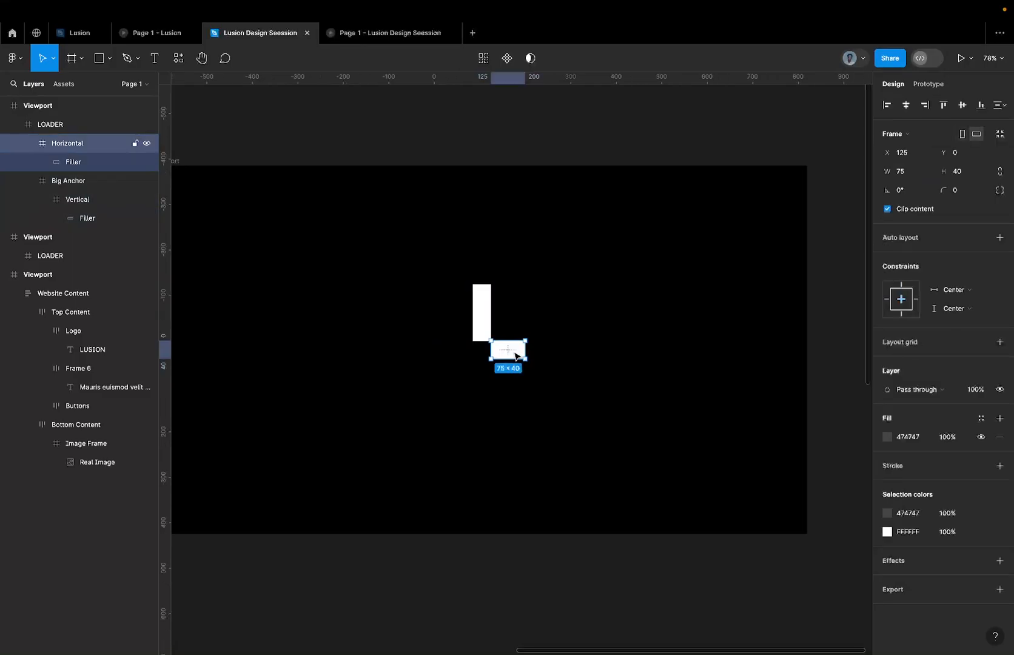
left_click(82, 125)
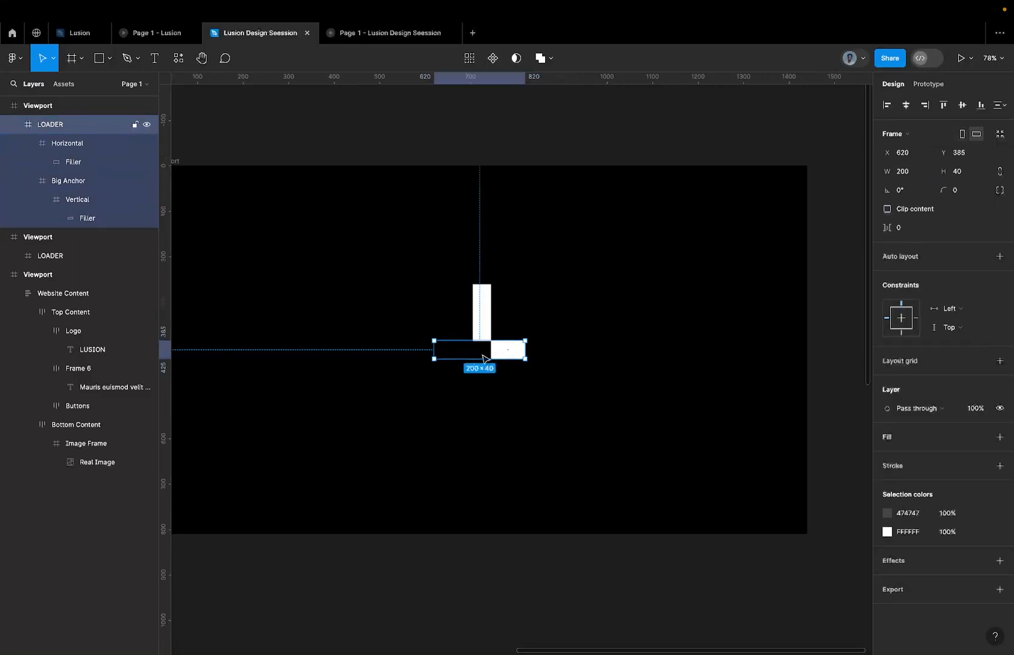
scroll(484, 358, "up", 5)
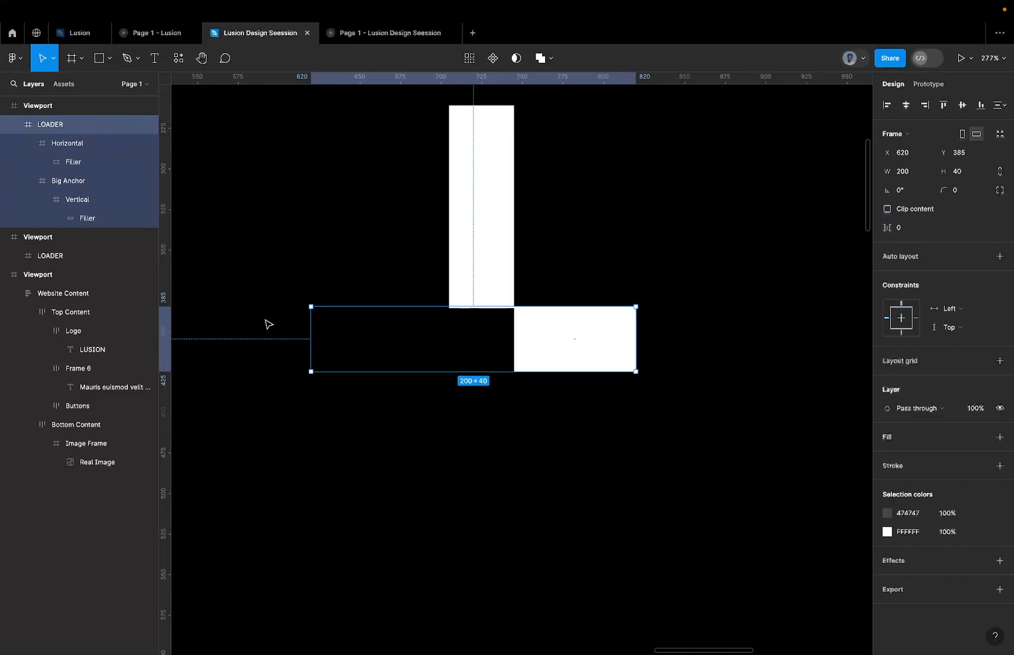
scroll(283, 344, "down", 5)
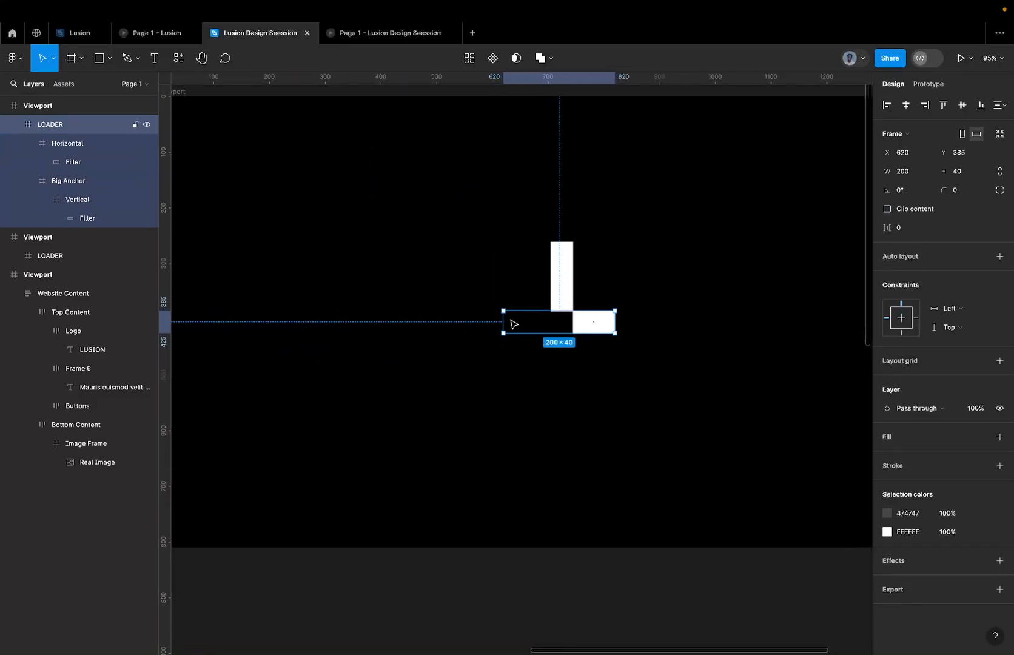
scroll(513, 323, "left", 5)
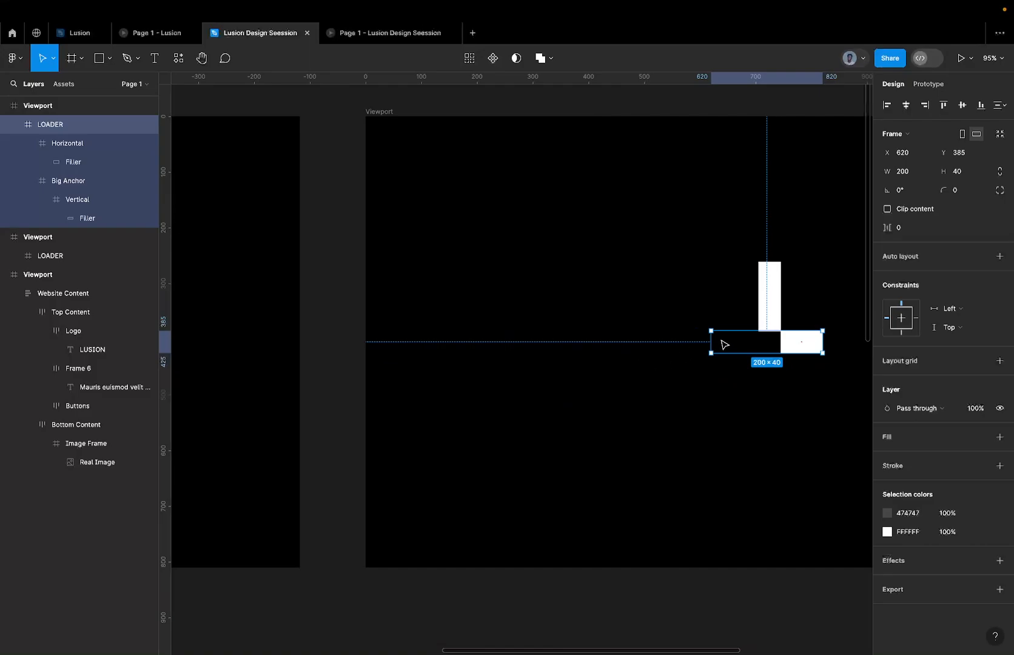
scroll(744, 346, "up", 3)
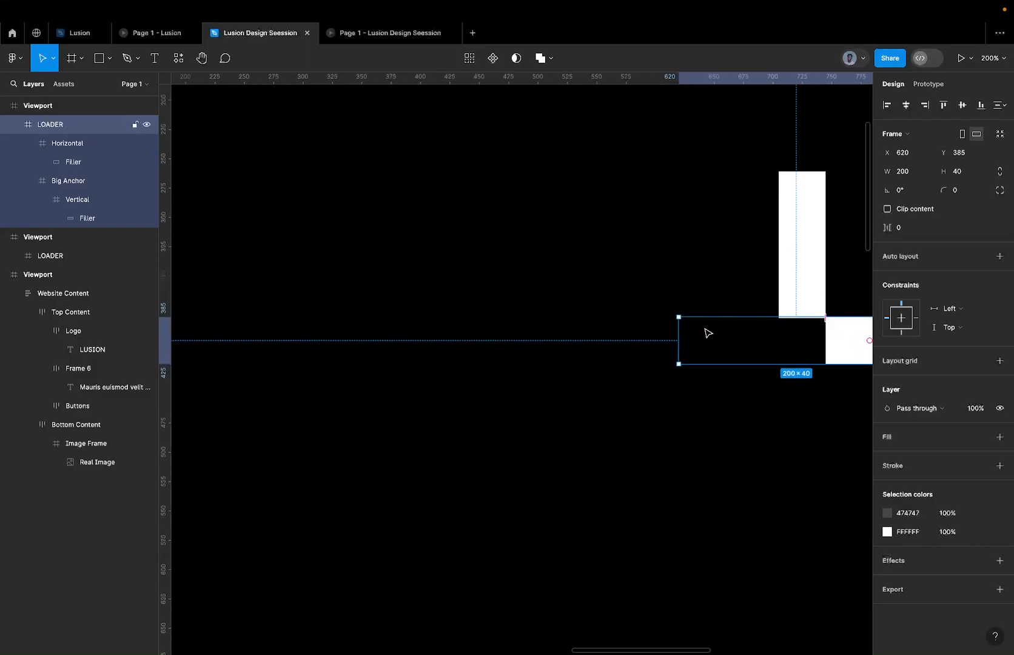
scroll(707, 333, "right", 1)
scroll(707, 332, "up", 1)
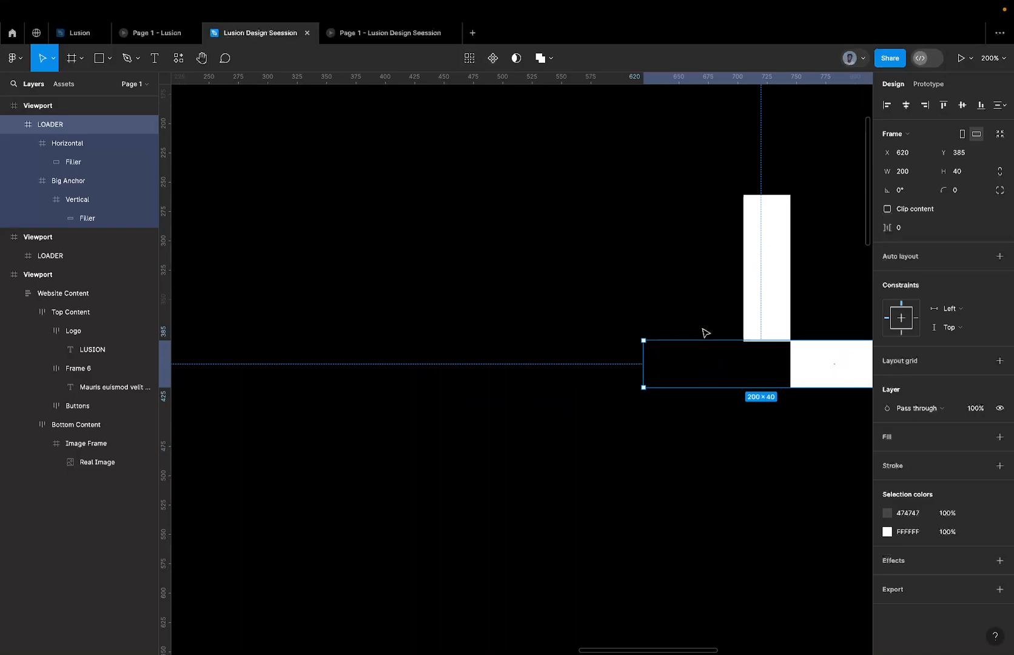
scroll(705, 333, "right", 1)
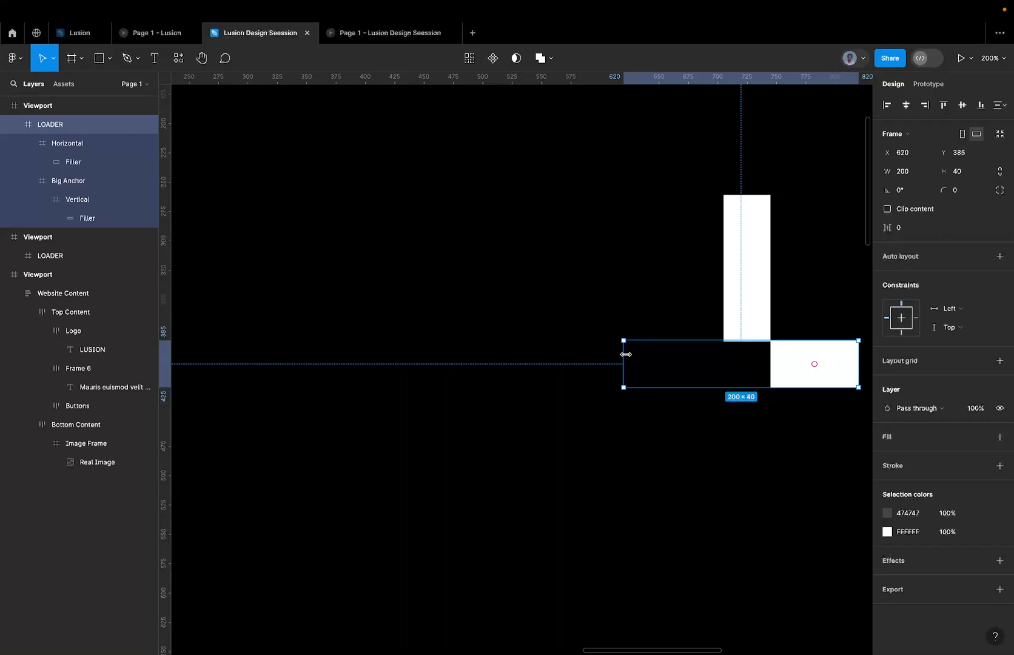
left_click_drag(626, 354, 715, 341)
scroll(715, 340, "up", 10)
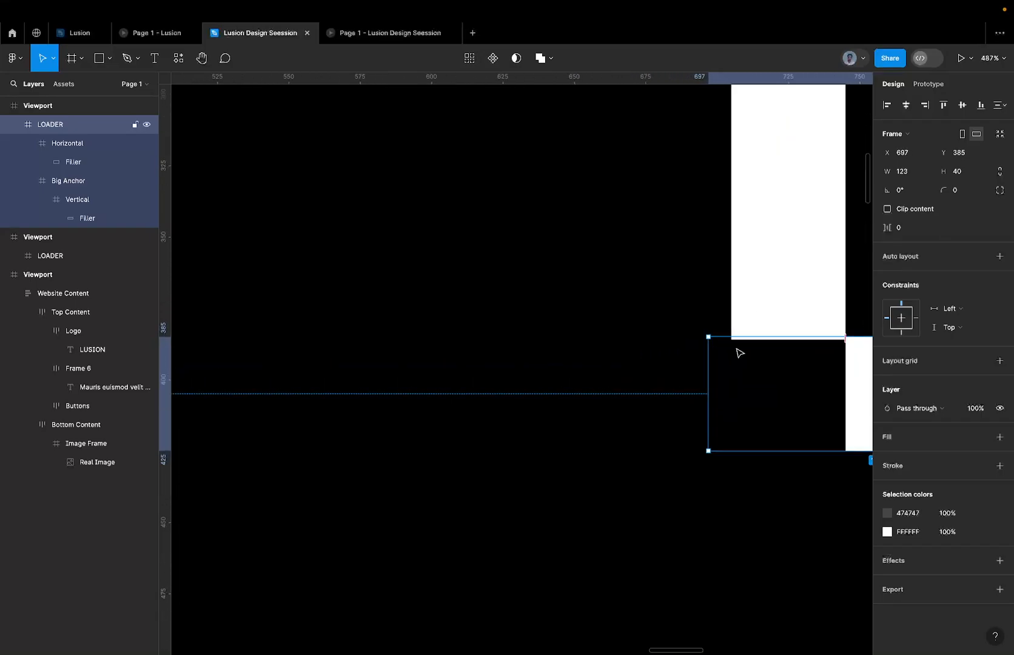
left_click_drag(653, 339, 717, 340)
Extend the top edge of the LOADER frame to Y 261, making it 164 high to enclose the upright bar.
scroll(716, 339, "down", 5)
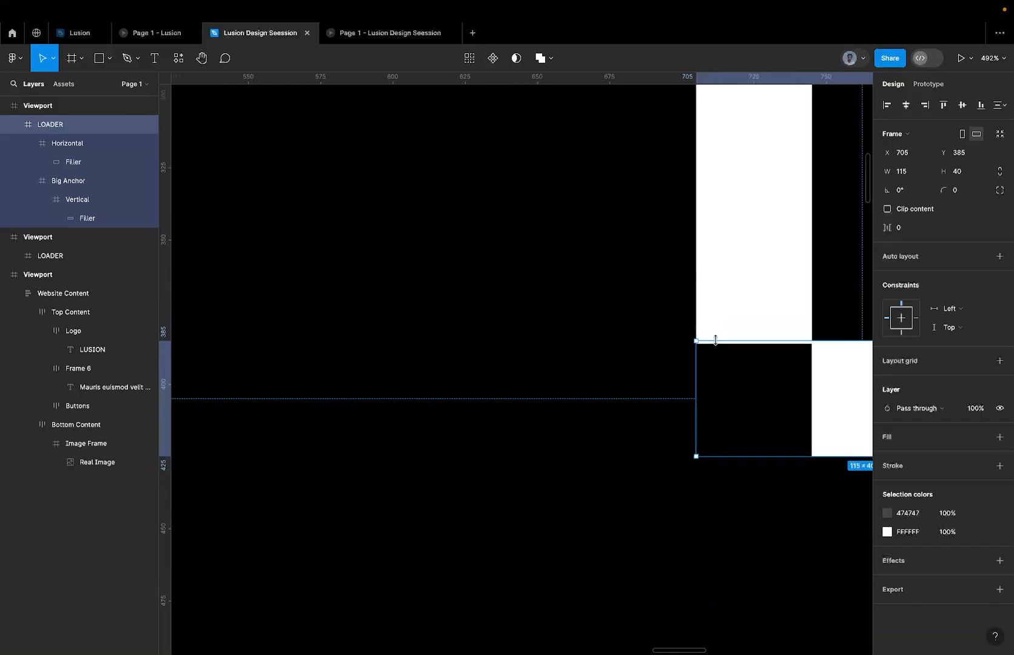
scroll(718, 344, "down", 1)
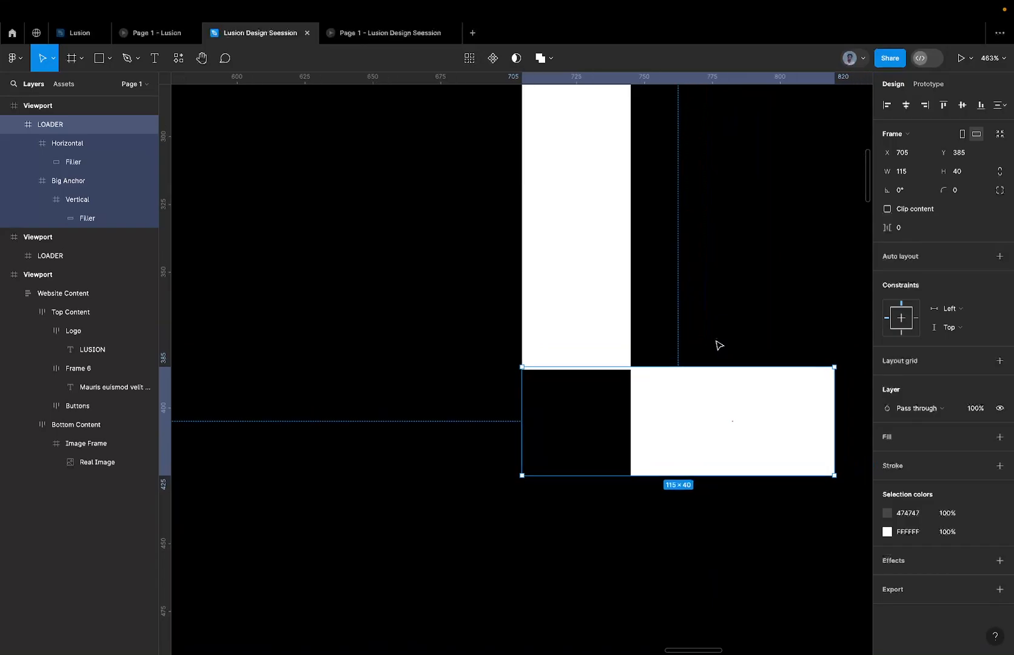
scroll(623, 378, "down", 1)
scroll(626, 382, "up", 2)
scroll(626, 382, "right", 1)
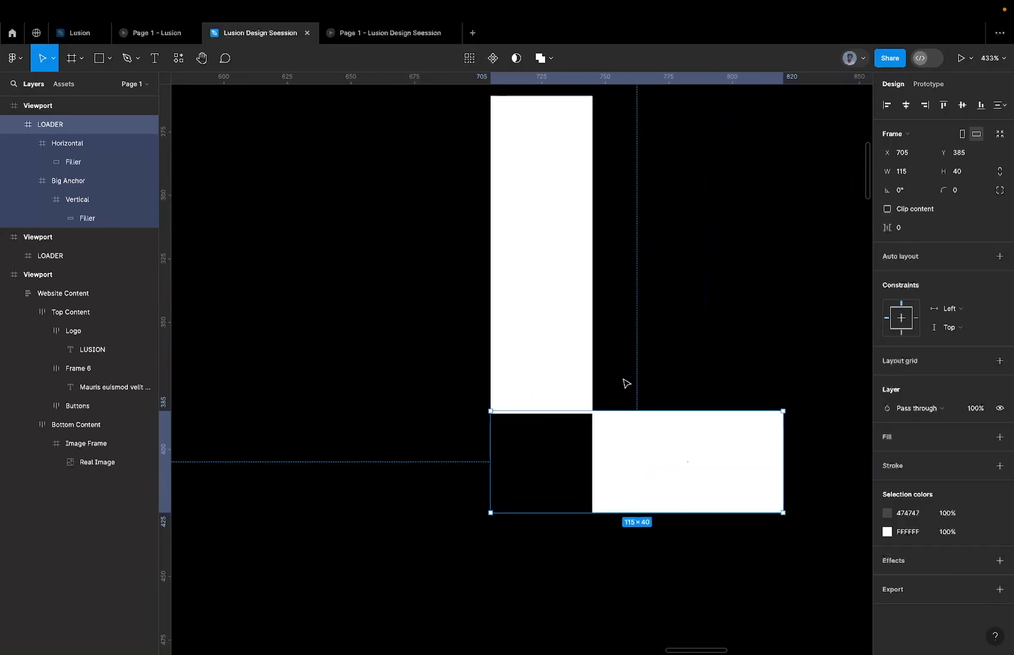
left_click_drag(554, 479, 574, 163)
scroll(561, 448, "up", 5)
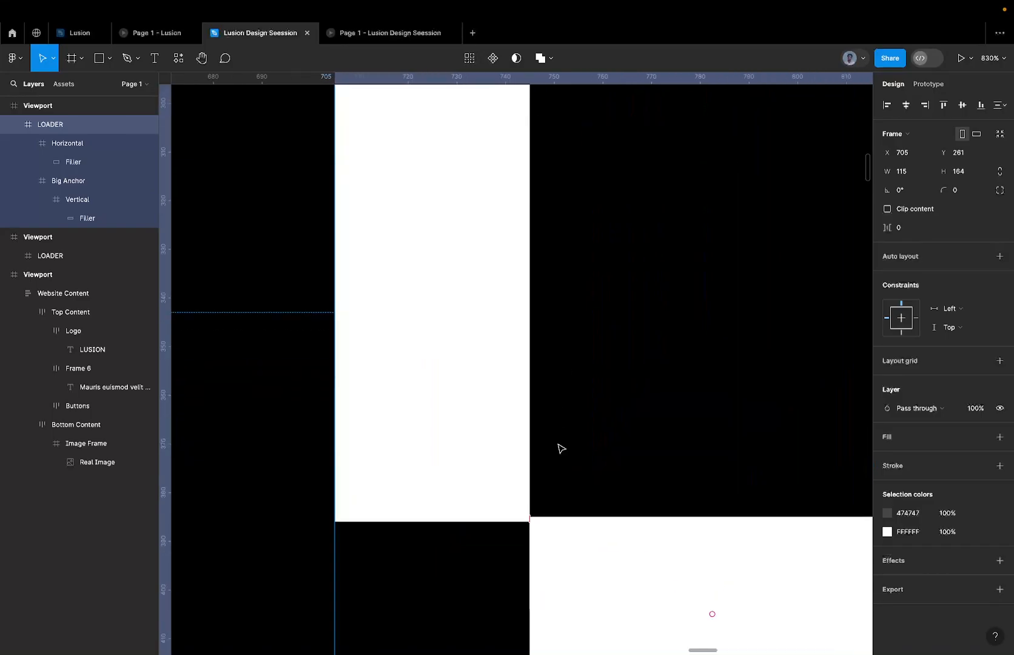
scroll(561, 448, "down", 10)
left_click(482, 475)
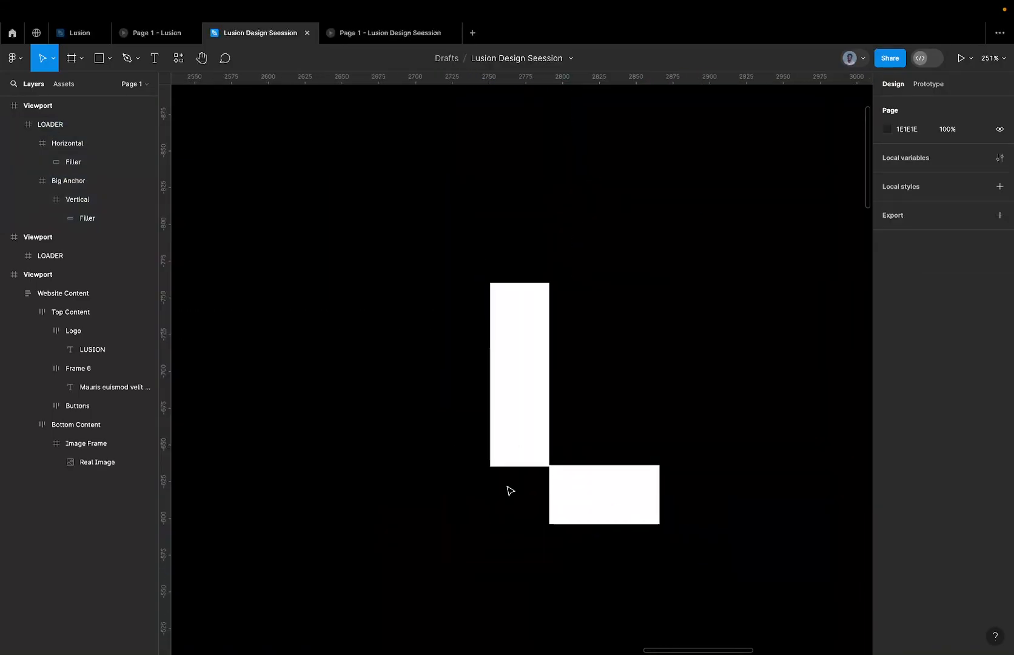
Examine the corner where the upright and horizontal bars meet, and switch to the Lusion reference file.
scroll(508, 457, "up", 10)
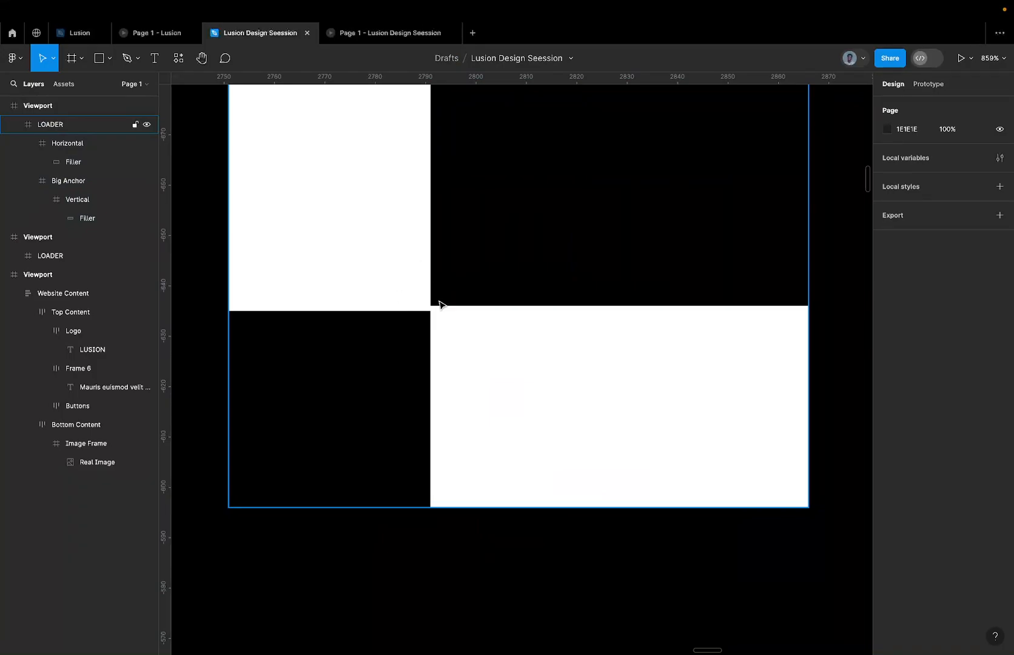
scroll(437, 301, "up", 5)
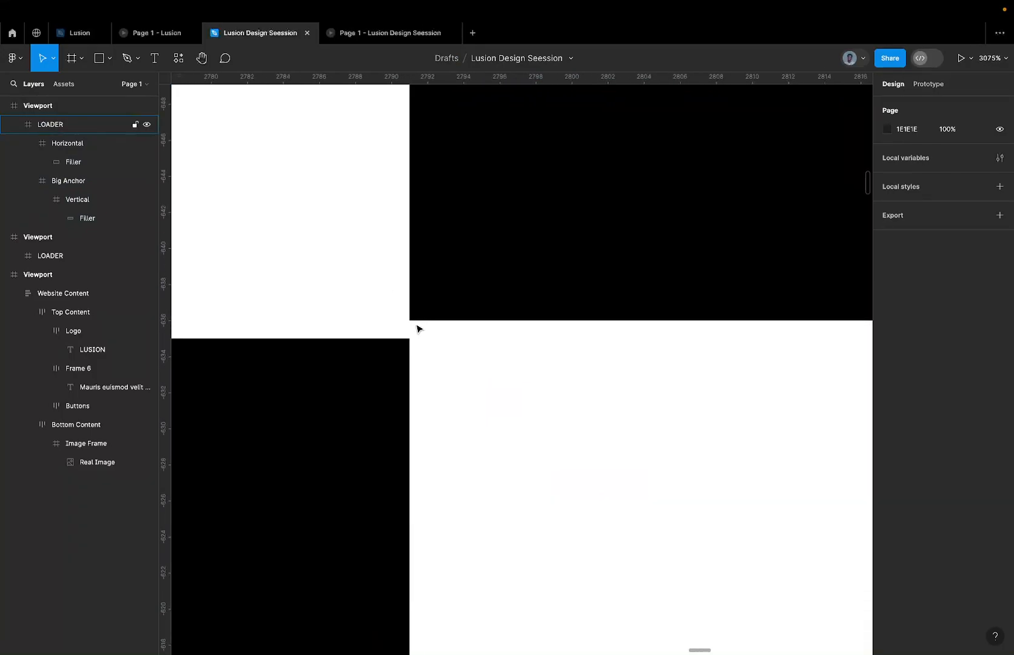
scroll(421, 327, "down", 8)
scroll(421, 328, "down", 10)
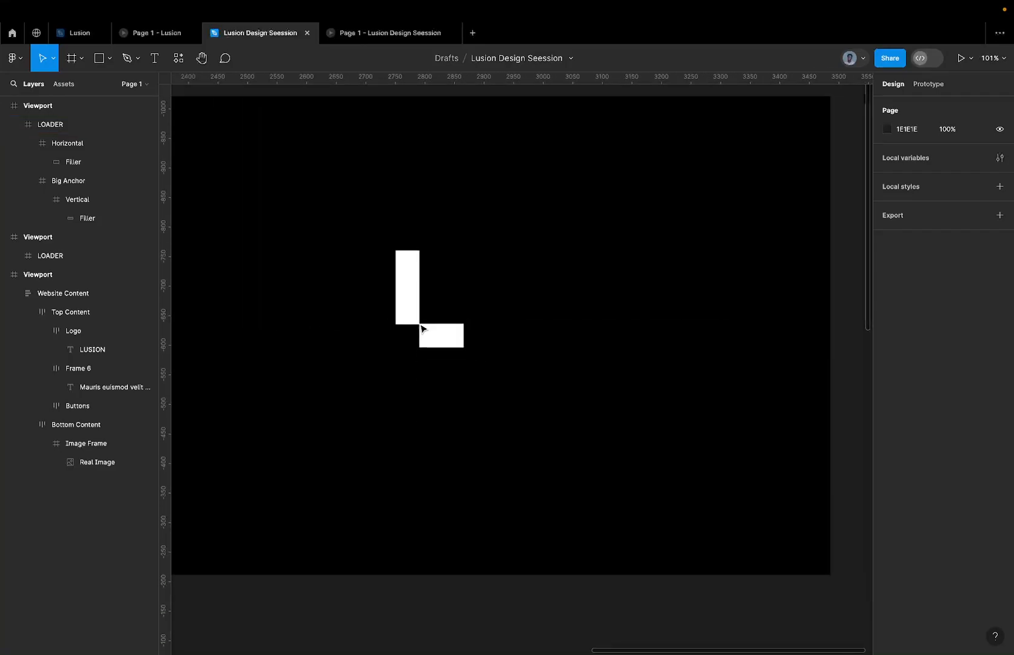
scroll(418, 329, "left", 3)
mouse_move(109, 16)
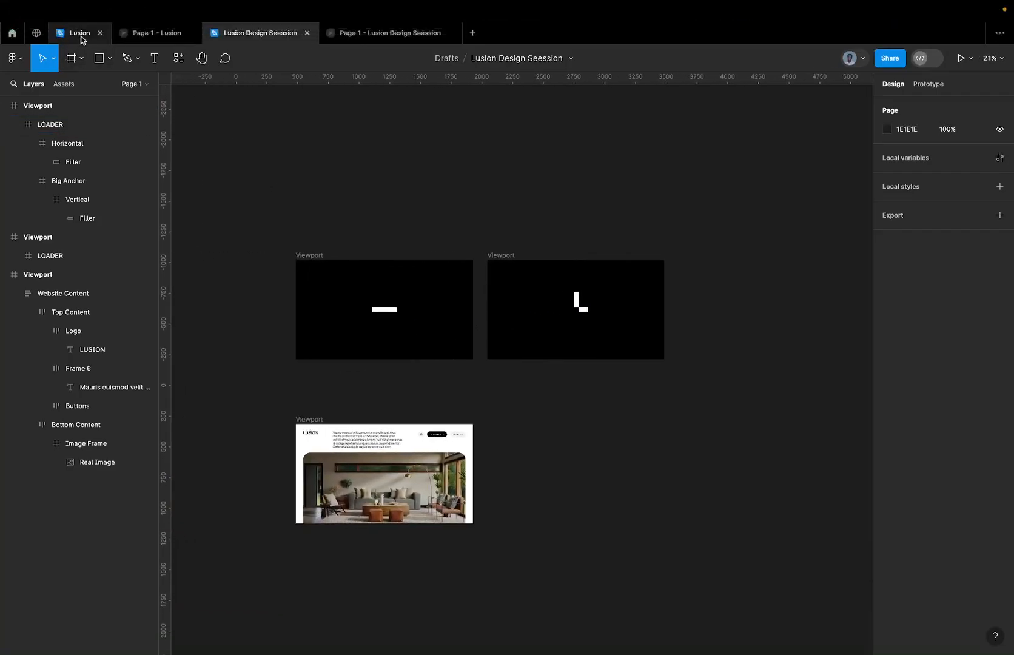
left_click(80, 34)
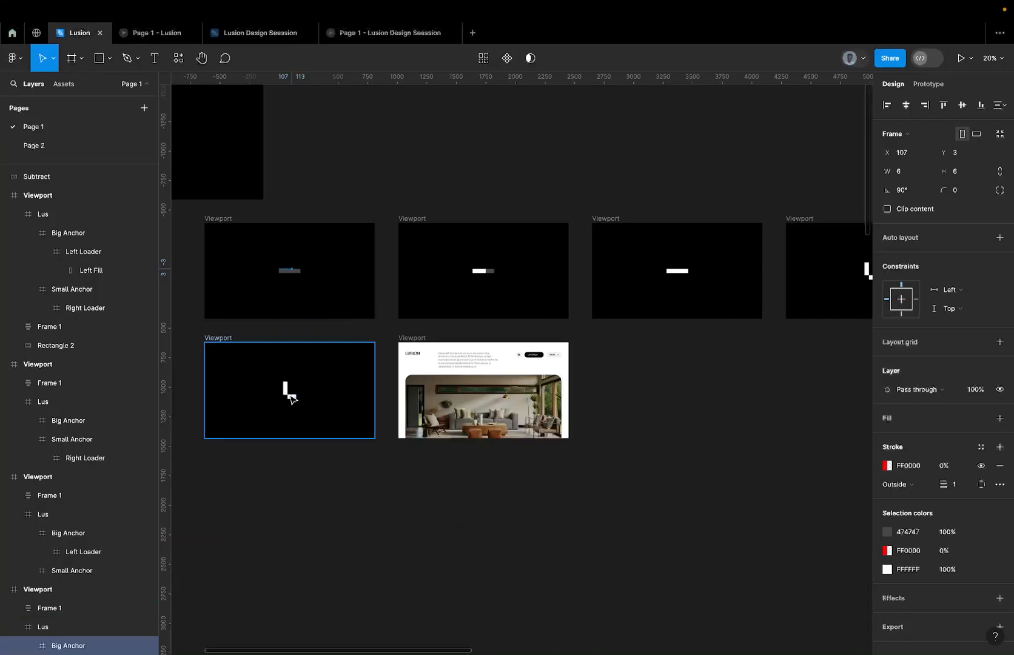
Examine the corner where the upright and horizontal bars meet, and switch to the Lusion Design Seession file.
scroll(290, 394, "up", 15)
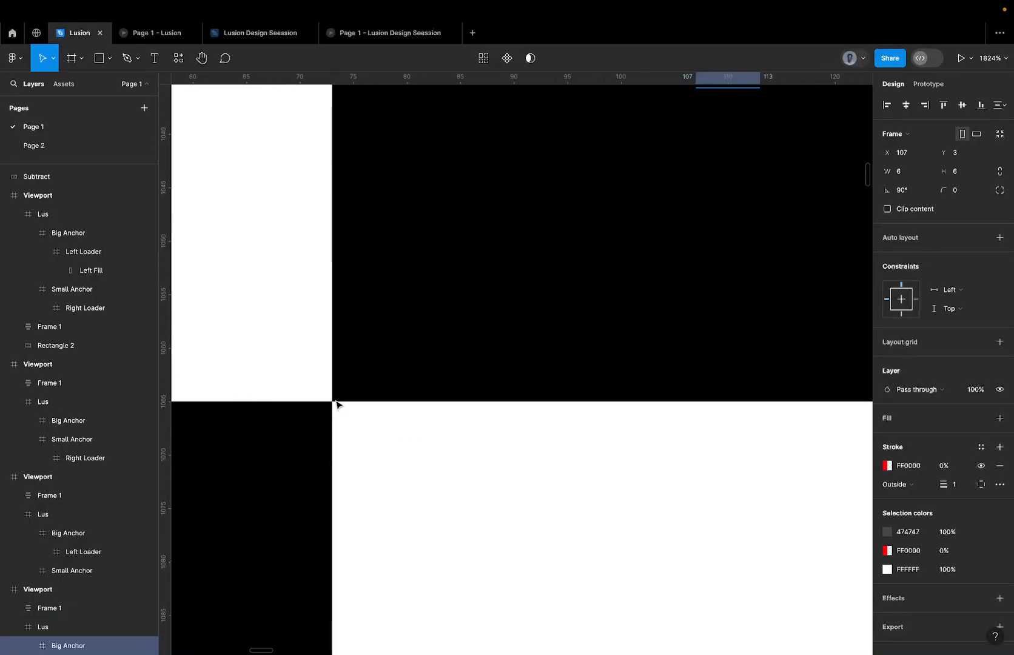
scroll(334, 407, "up", 5)
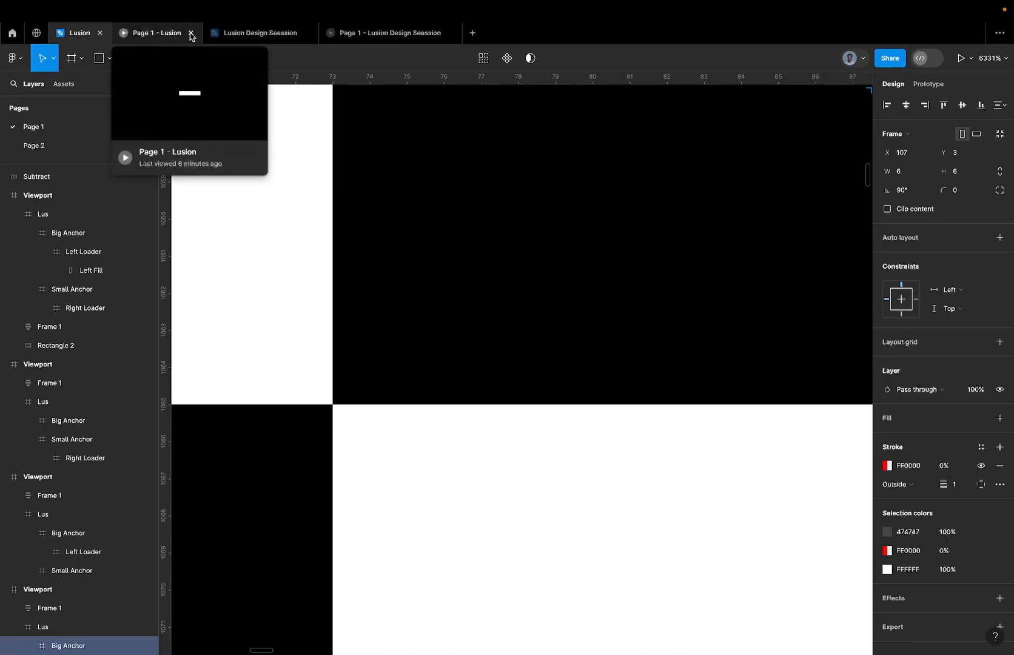
left_click(267, 39)
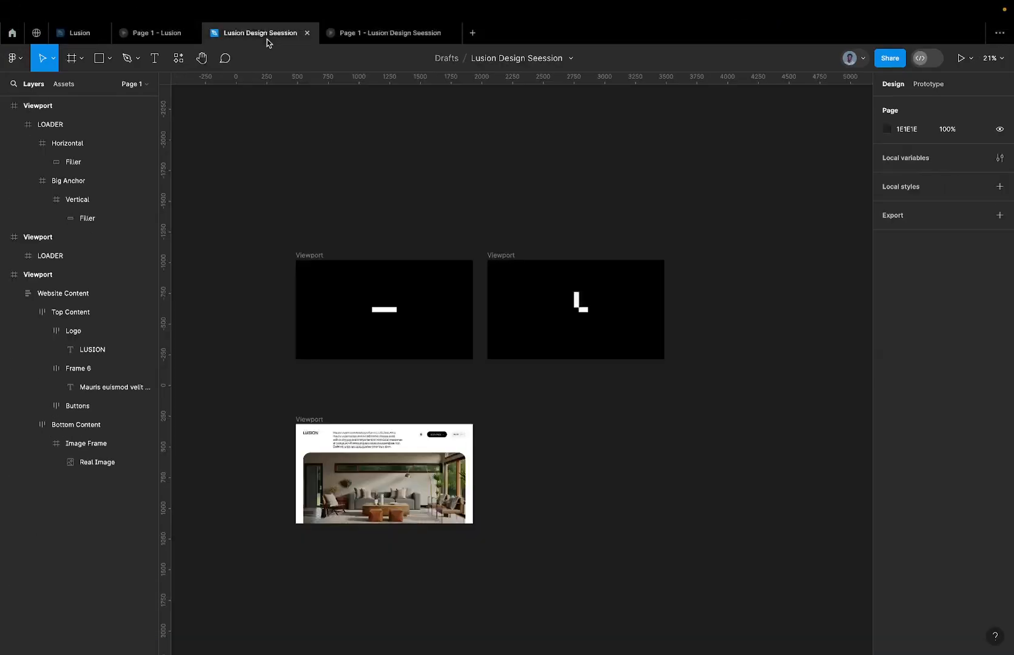
Resize the Big Anchor in the straight-bar Viewport from its upper and lower edges so it sits above the bar at Y -1, sized 1 × 1.
scroll(393, 302, "up", 10)
left_click(358, 355)
scroll(358, 356, "up", 5)
double_click(358, 357)
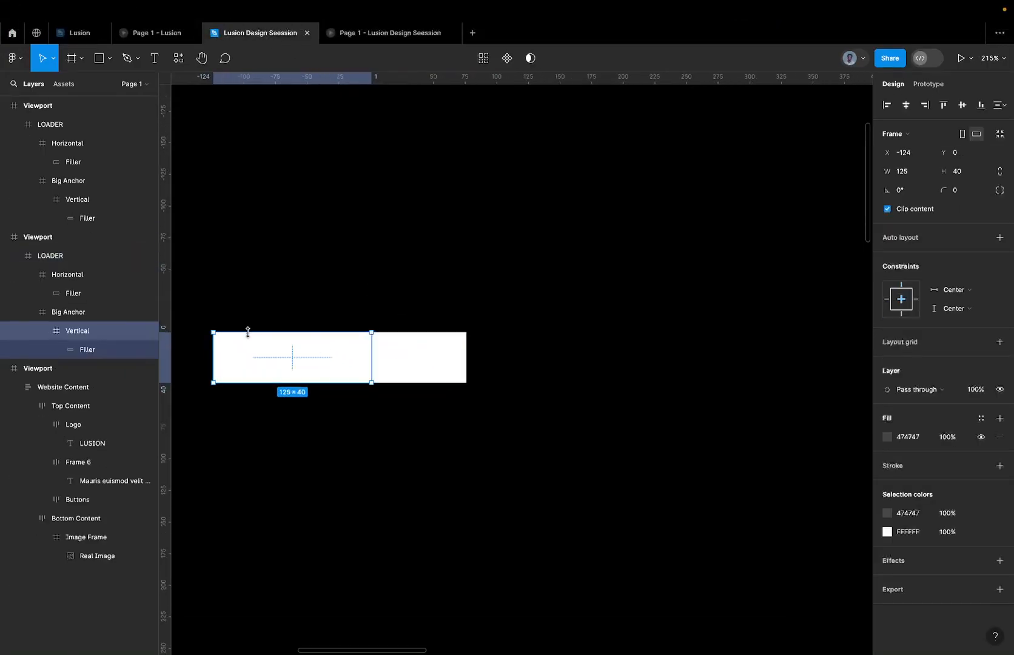
left_click(124, 314)
scroll(373, 327, "up", 15)
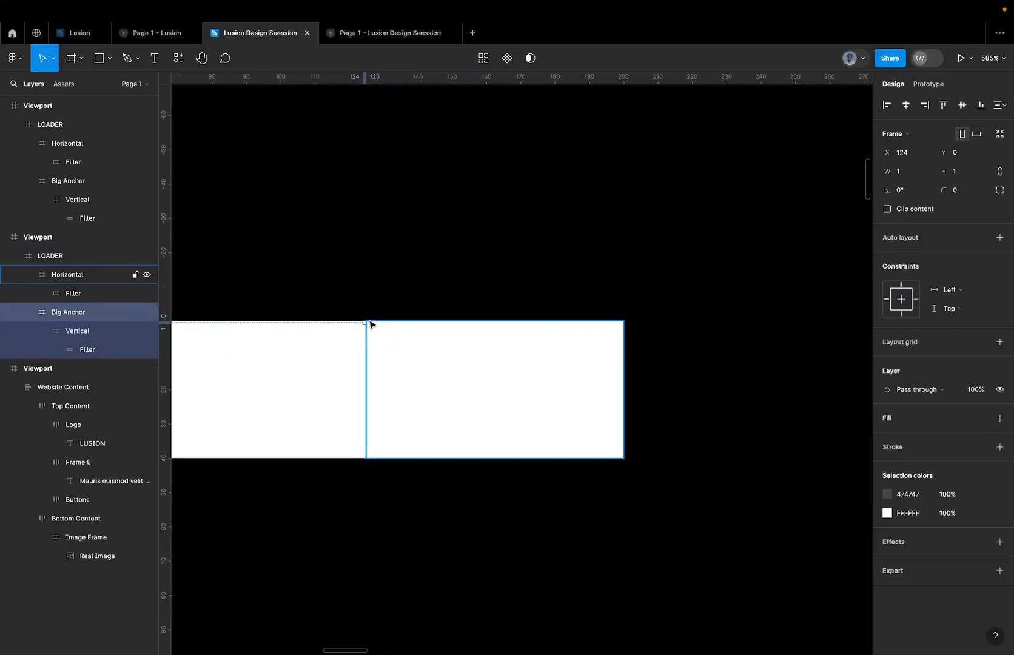
left_click_drag(338, 330, 341, 310)
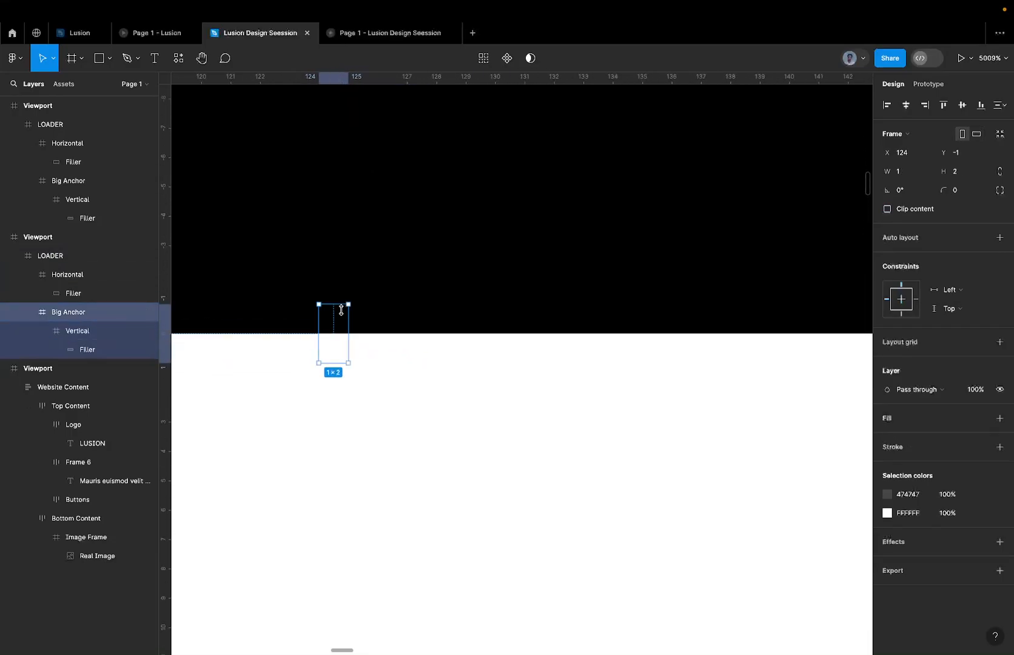
left_click_drag(338, 363, 340, 333)
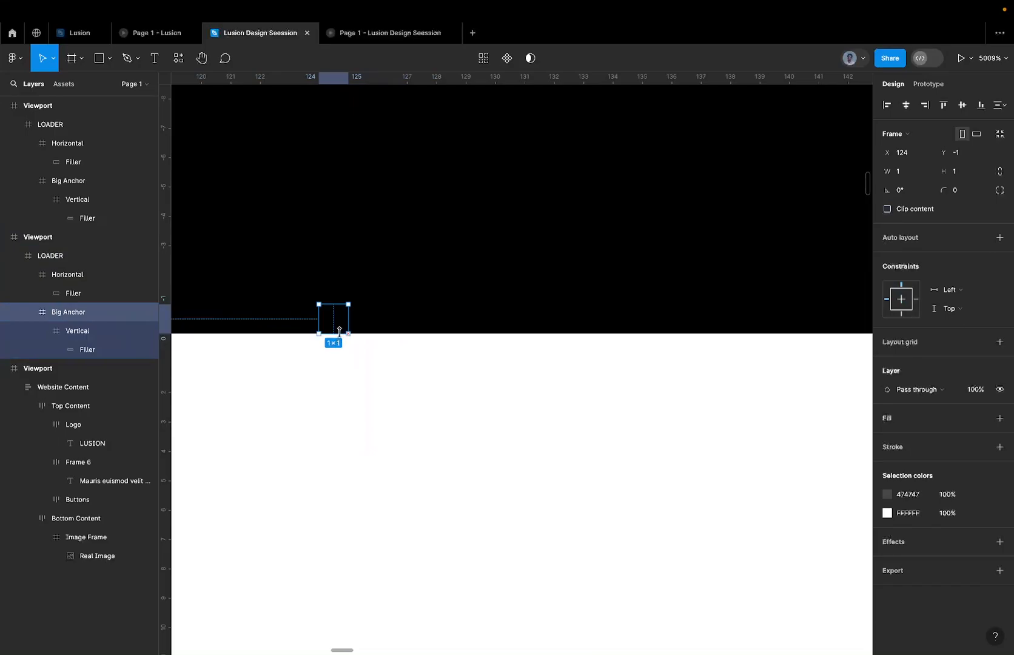
Nudge the Big Anchor down to Y 0 and resize it back above the bar to 1 × 1 at Y -1.
scroll(358, 329, "down", 1)
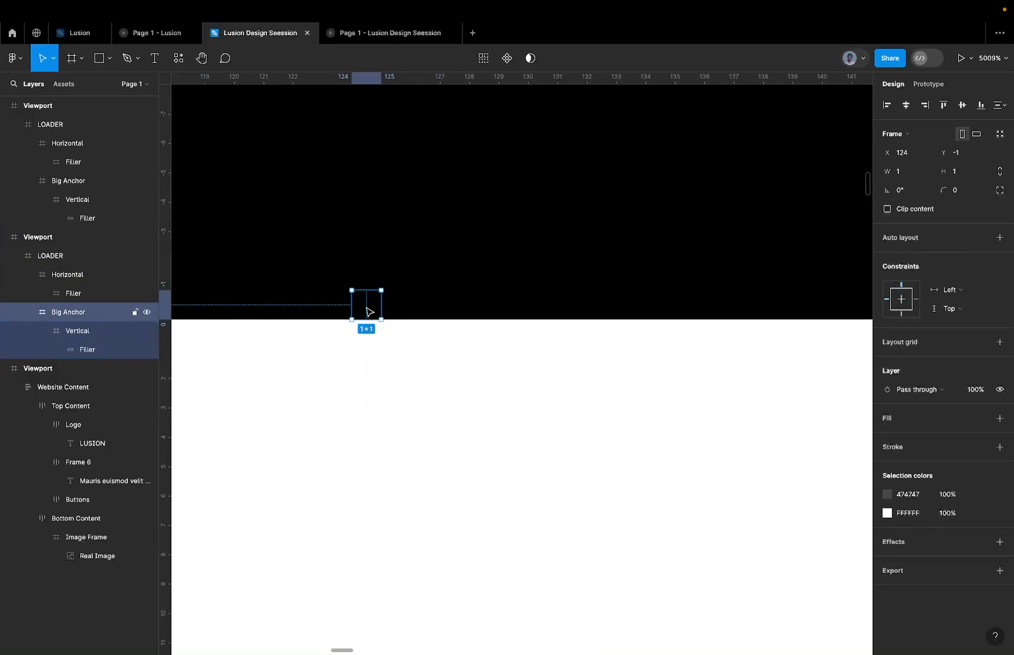
scroll(368, 311, "down", 5)
scroll(367, 311, "down", 1)
key("Down")
scroll(367, 308, "up", 3)
scroll(367, 307, "up", 6)
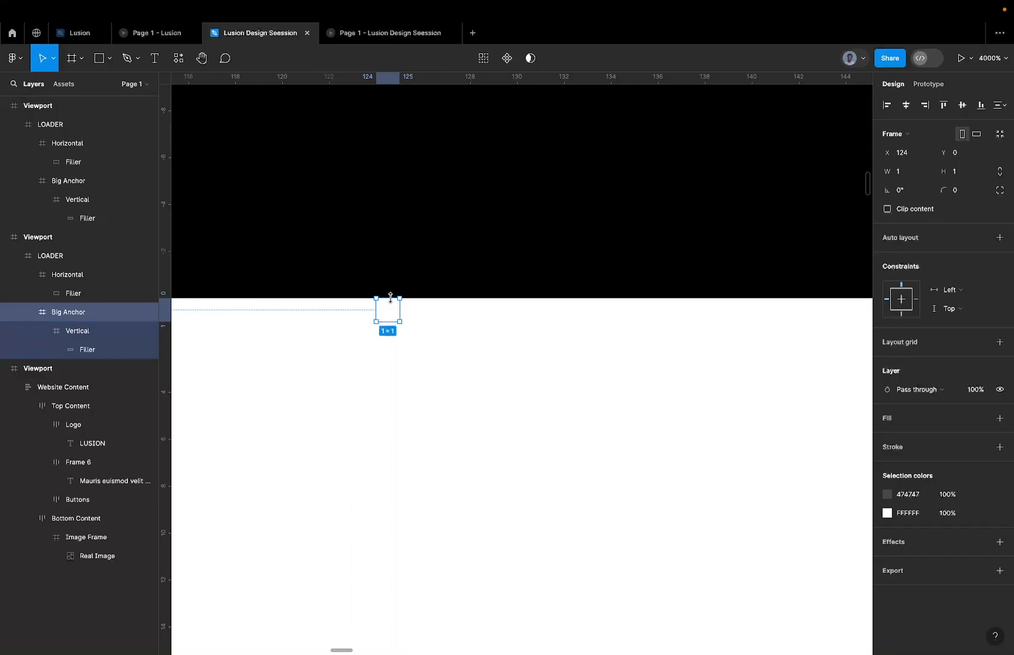
left_click_drag(391, 297, 398, 265)
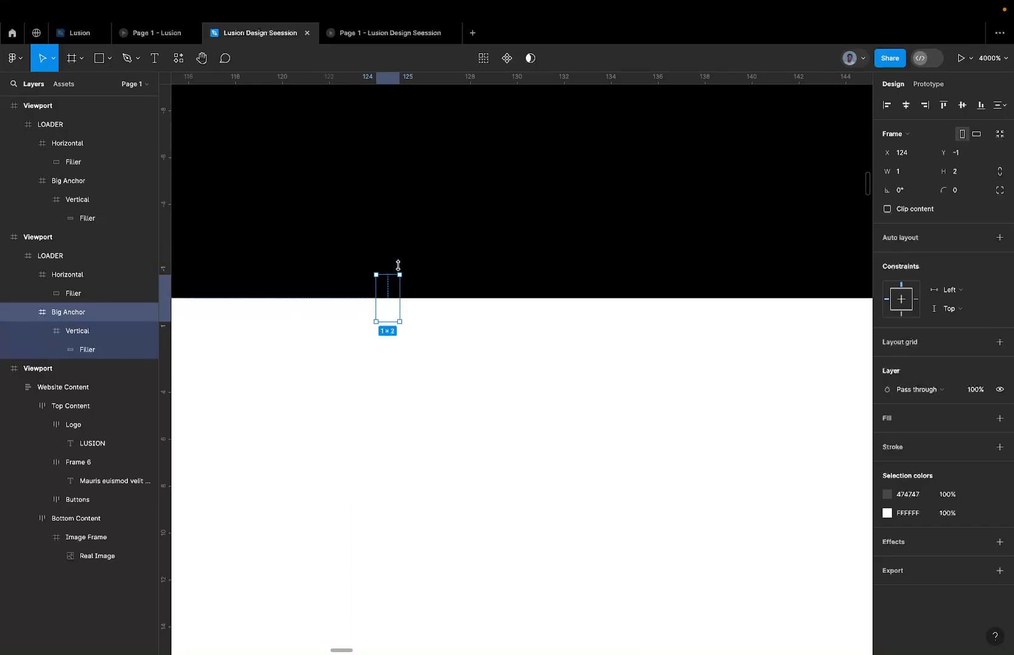
left_click_drag(394, 311, 393, 298)
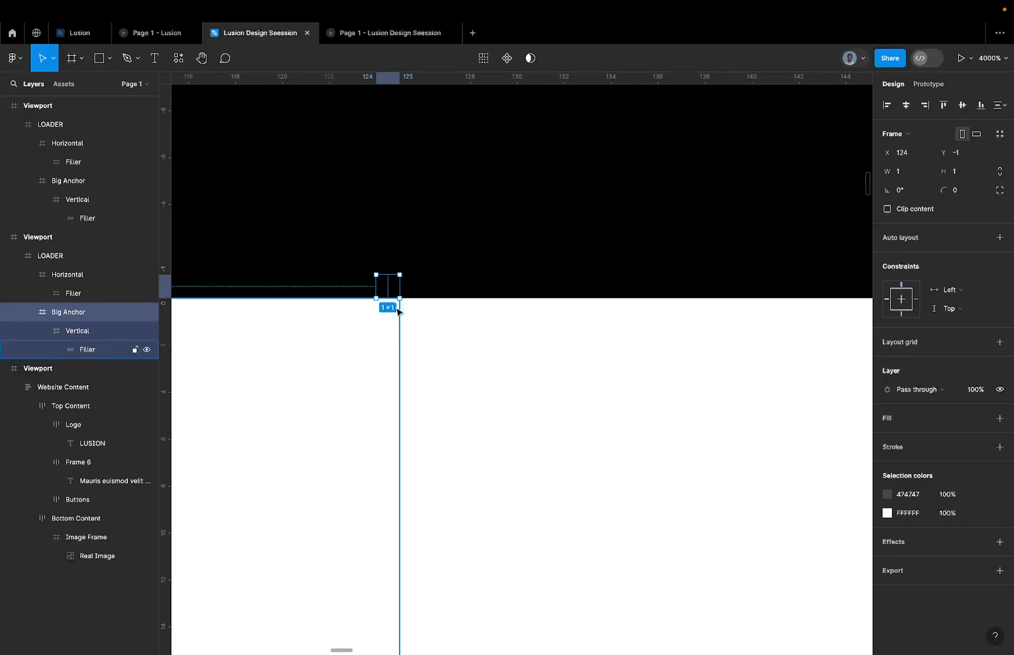
Inspect the Big Anchor's position above the straight bar and compare it with the bar corner in the L-shaped Viewport.
scroll(373, 313, "down", 5)
scroll(376, 315, "down", 5)
scroll(353, 324, "up", 5)
left_click(351, 277)
left_click(418, 325)
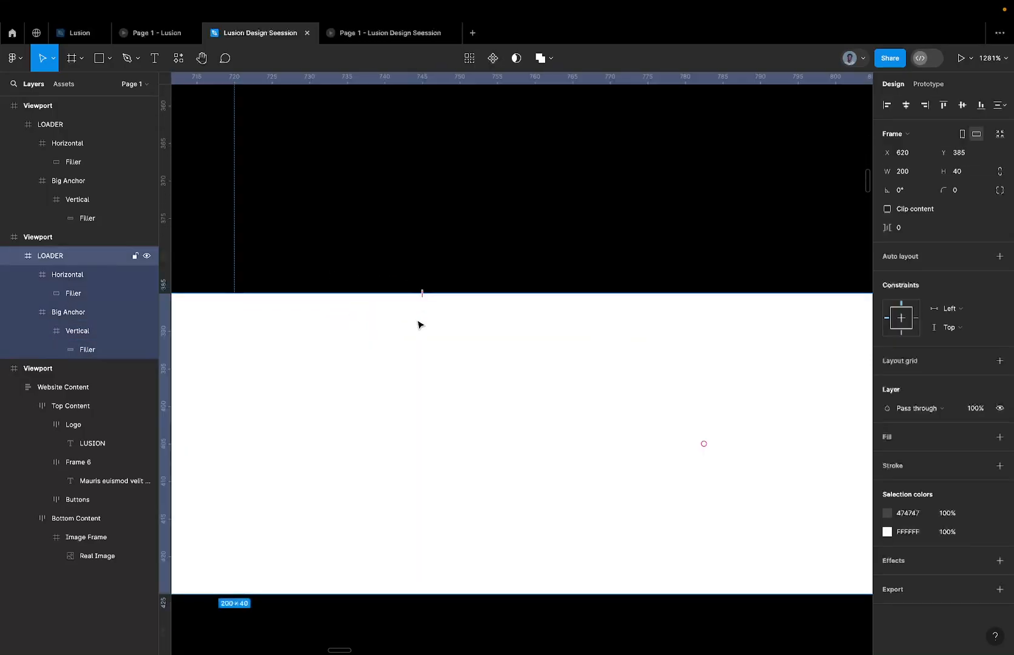
left_click(93, 313)
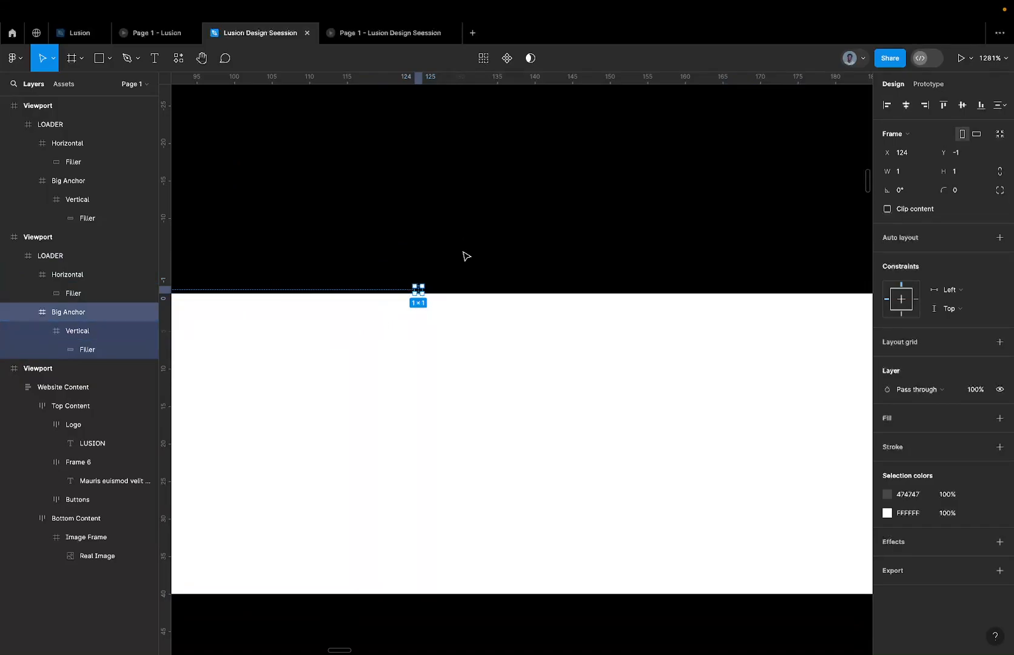
scroll(414, 294, "down", 1)
scroll(417, 297, "down", 10)
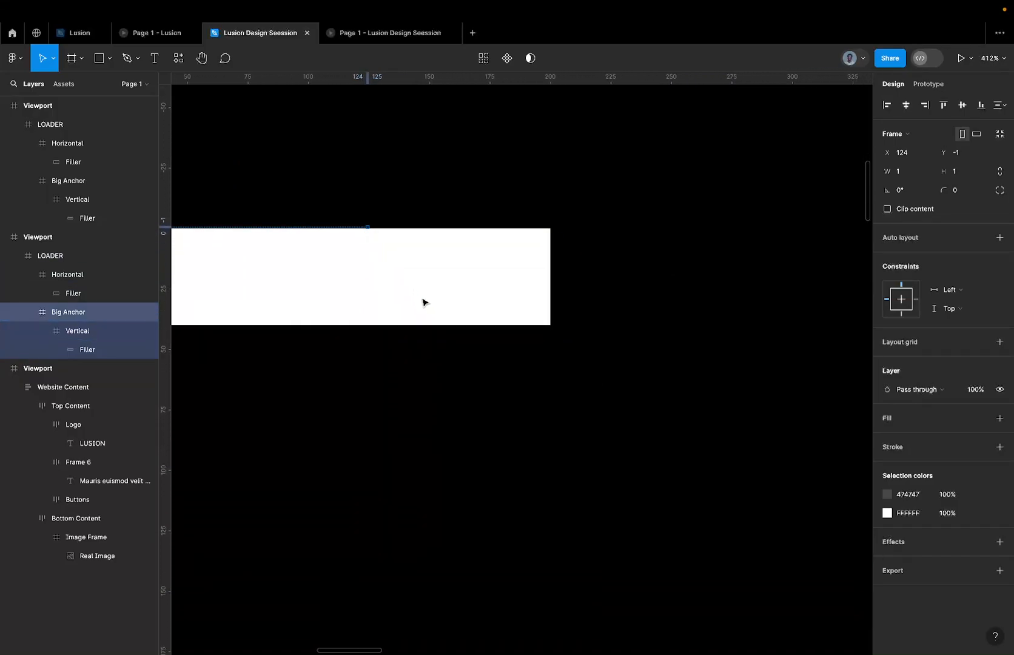
scroll(425, 303, "right", 5)
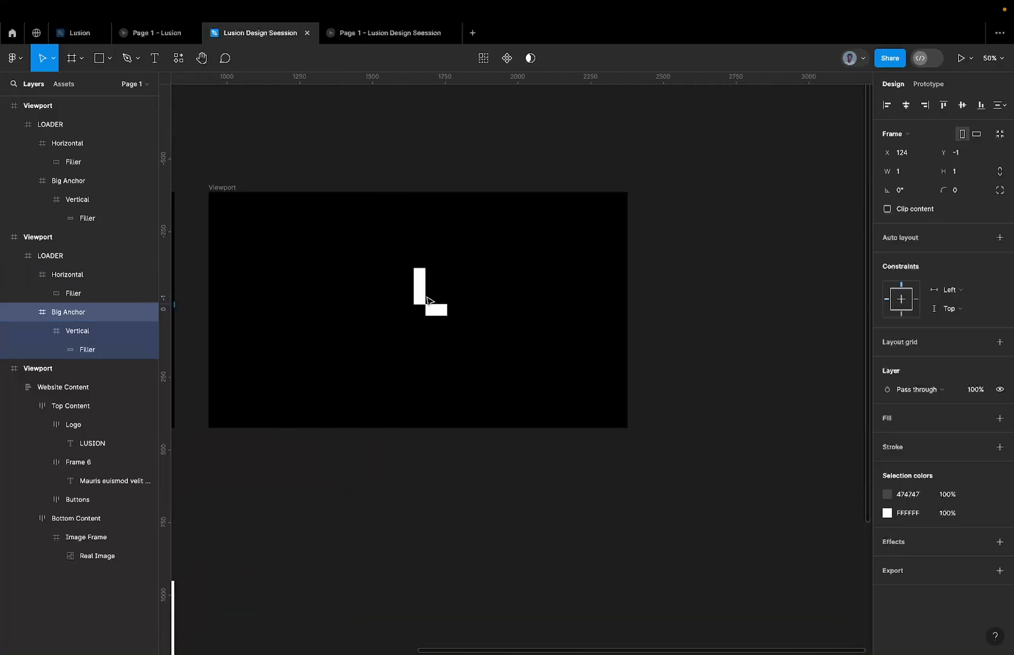
scroll(410, 323, "up", 6)
scroll(413, 297, "up", 4)
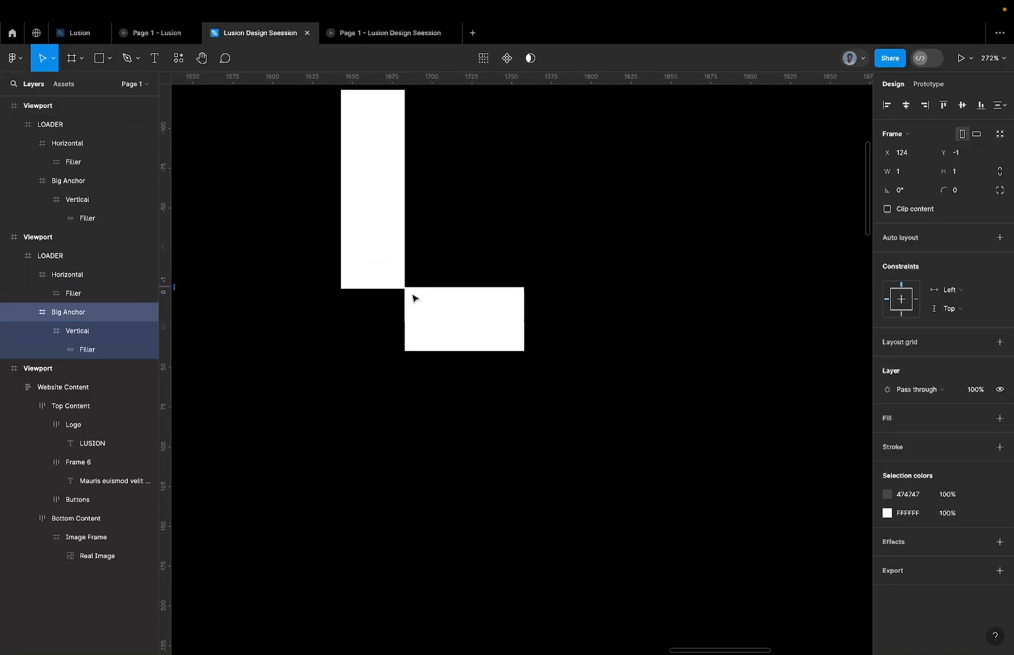
scroll(400, 287, "up", 3)
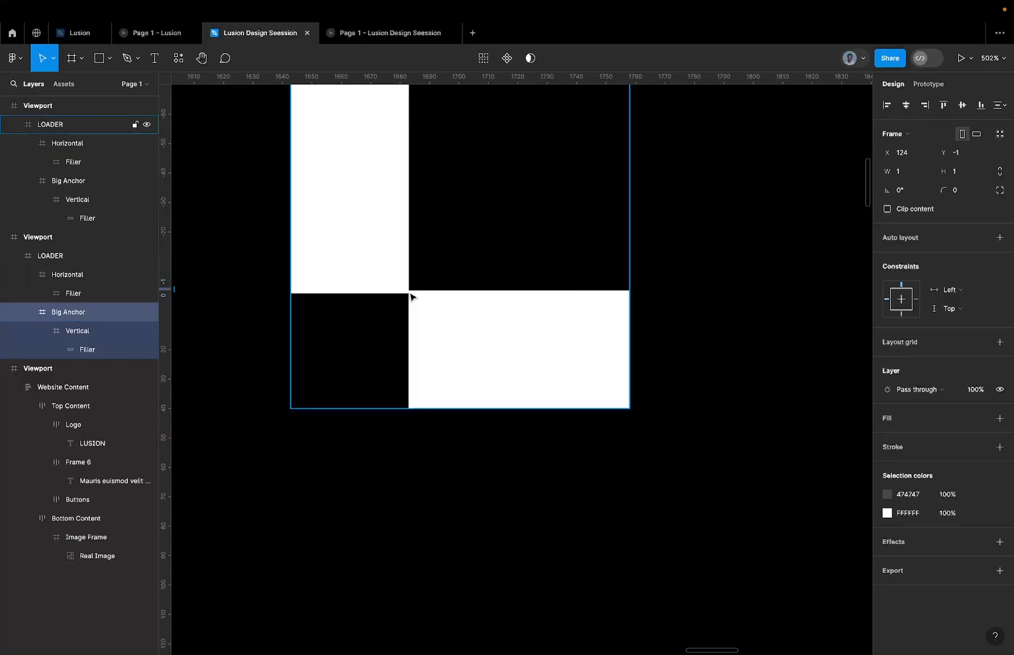
left_click(426, 308)
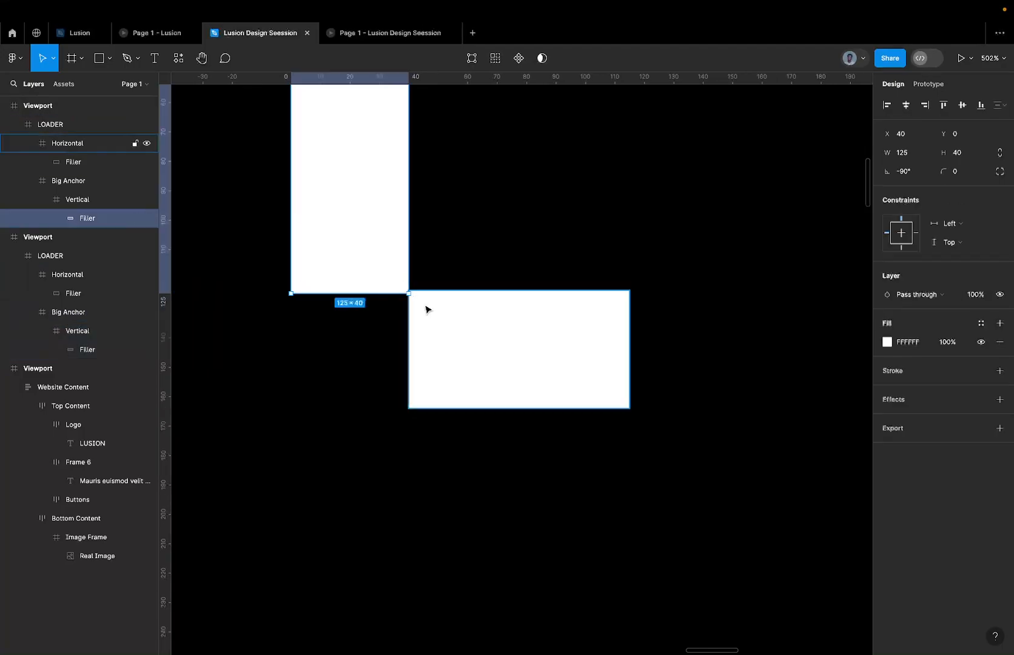
Delete the Viewport containing the L-shaped loader.
scroll(395, 283, "down", 5)
scroll(396, 283, "down", 5)
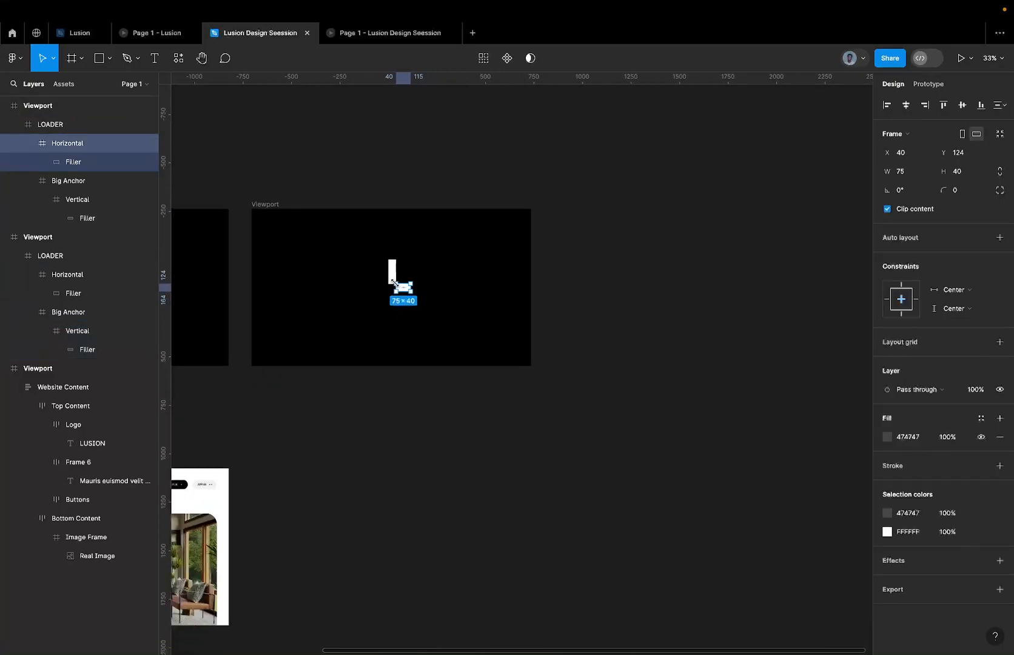
left_click(283, 204)
left_click(277, 205)
key("Delete")
Duplicate the straight-bar Viewport beside the original, placing the copy at X 2077, Y -1021.
scroll(282, 207, "down", 3)
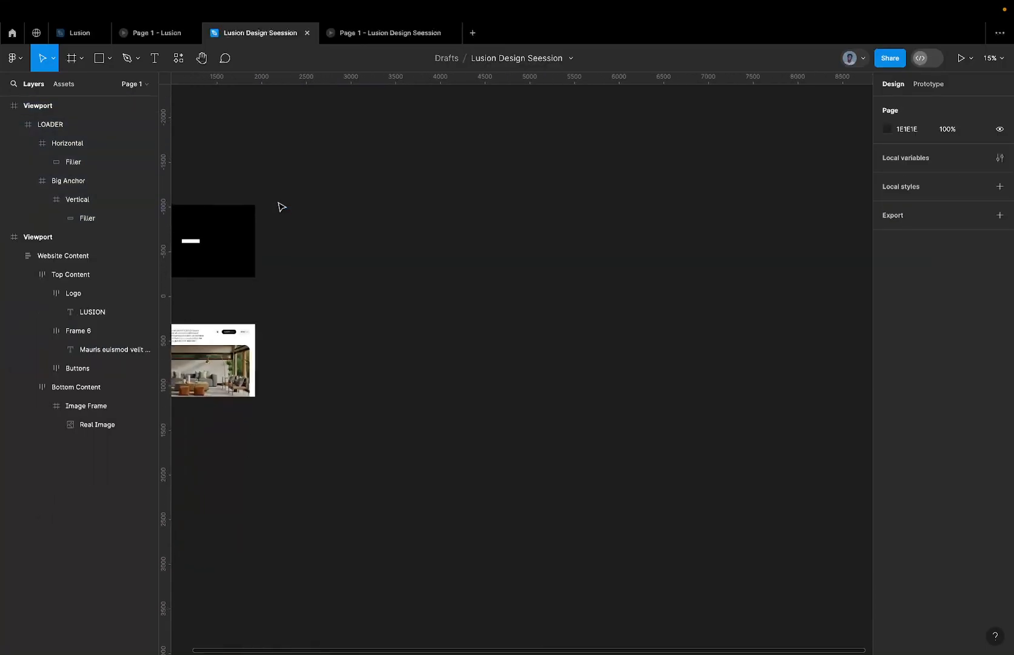
scroll(279, 206, "left", 3)
left_click_drag(221, 210, 365, 230)
key("shift+2")
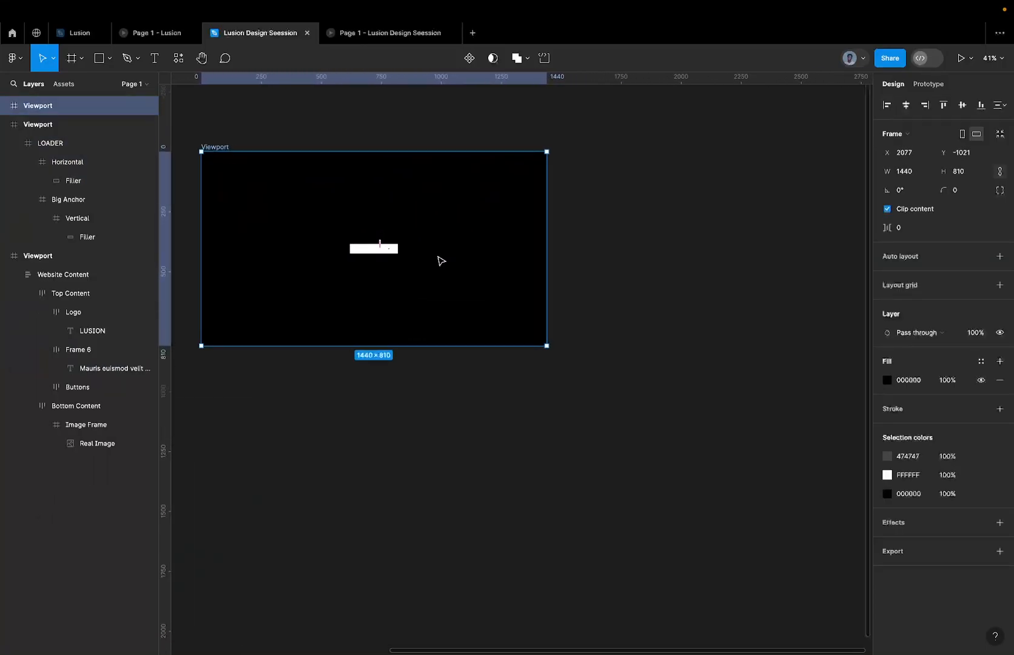
Rotate the Big Anchor in the duplicated Viewport's LOADER to -90°.
left_click(378, 247)
left_click(77, 180)
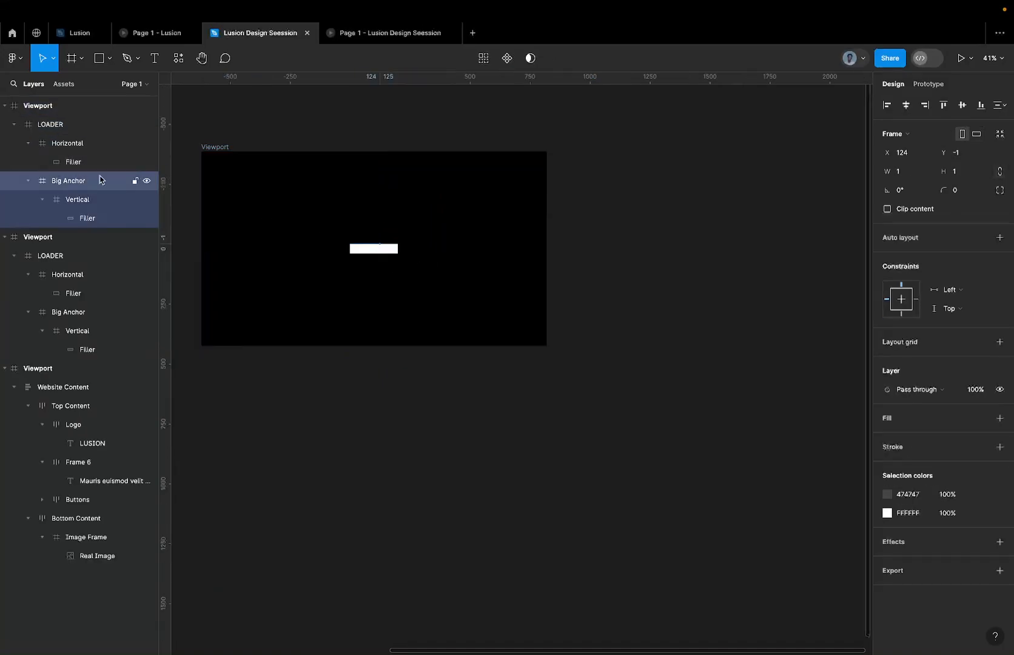
left_click(916, 193)
type("-90")
key("Return")
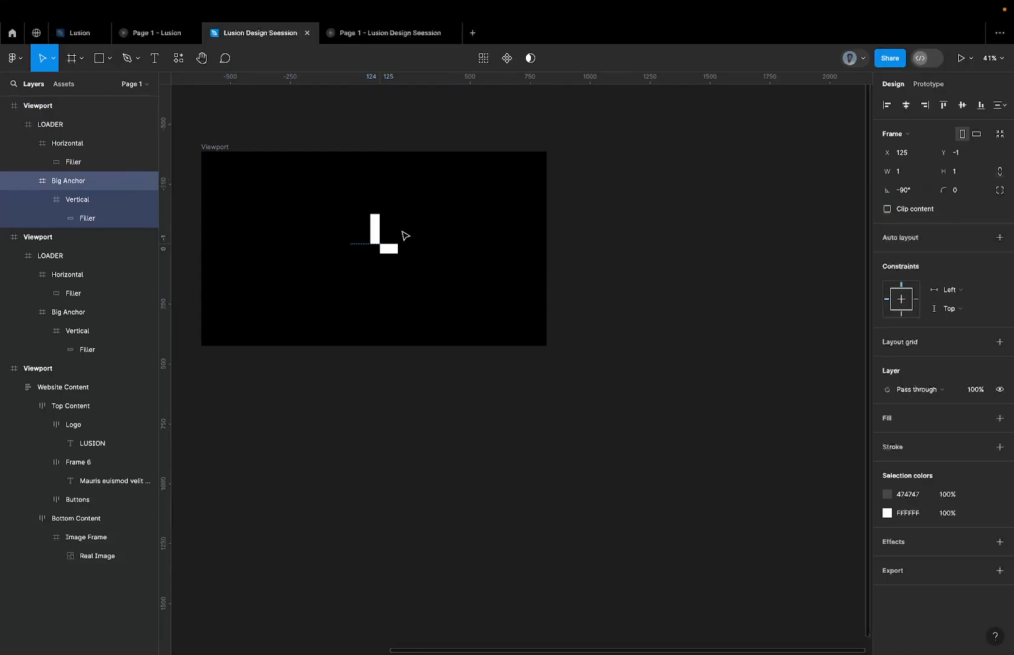
Inspect the corner between the upright and horizontal bars, and undo the Big Anchor's rotation.
scroll(390, 241, "up", 10)
left_click(490, 199)
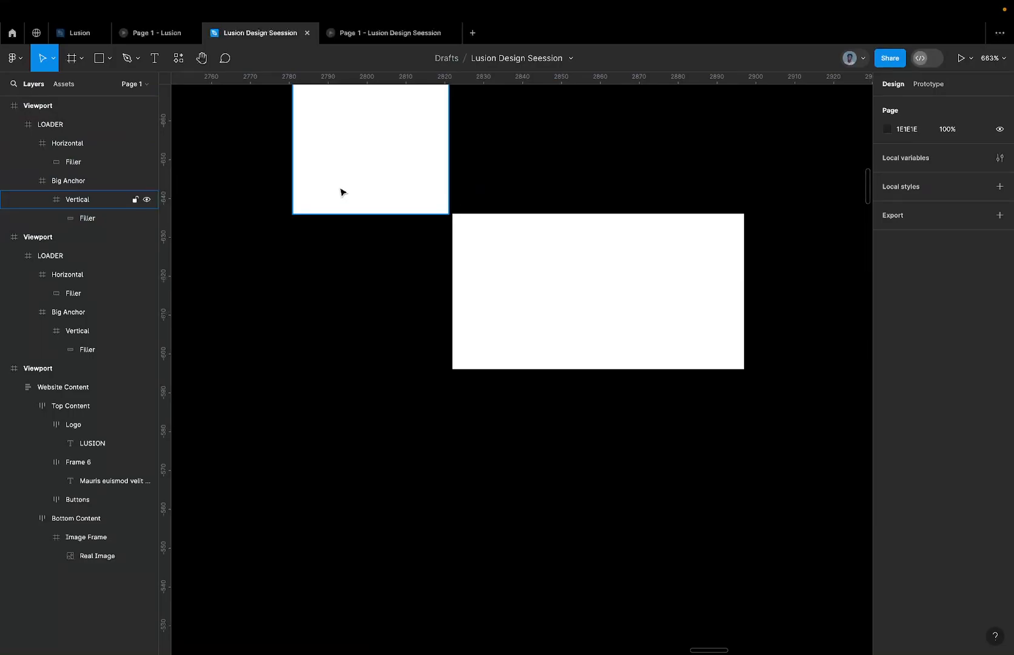
left_click(431, 202)
scroll(433, 204, "down", 4)
scroll(432, 204, "left", 12)
scroll(433, 204, "down", 6)
scroll(431, 203, "left", 6)
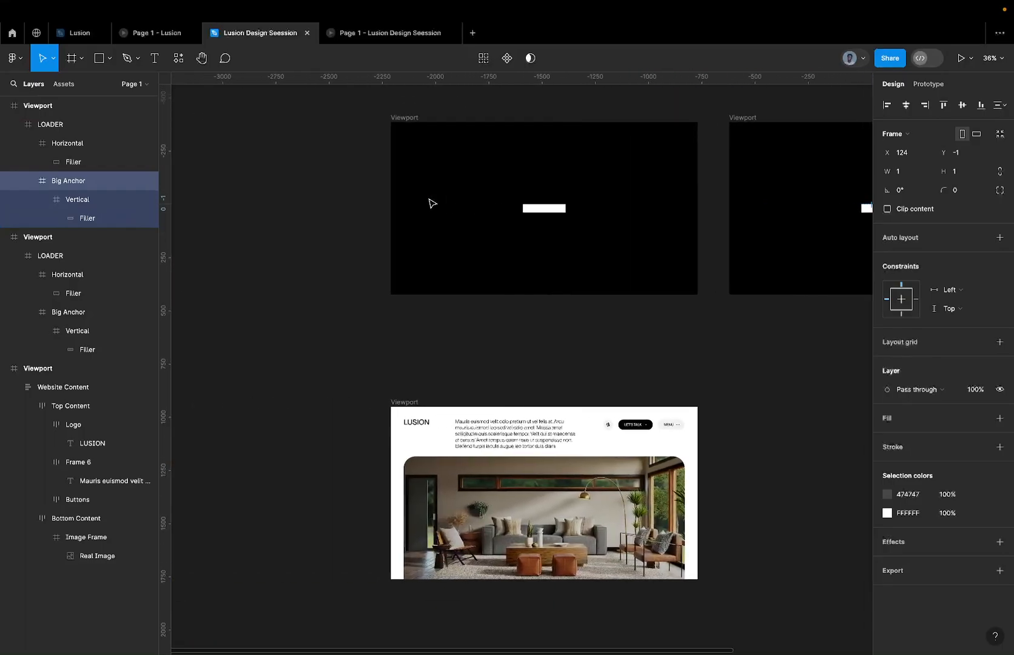
Add a red FF0000 fill to the Big Anchor in the original straight-bar Viewport.
scroll(588, 204, "up", 10)
scroll(284, 231, "up", 5)
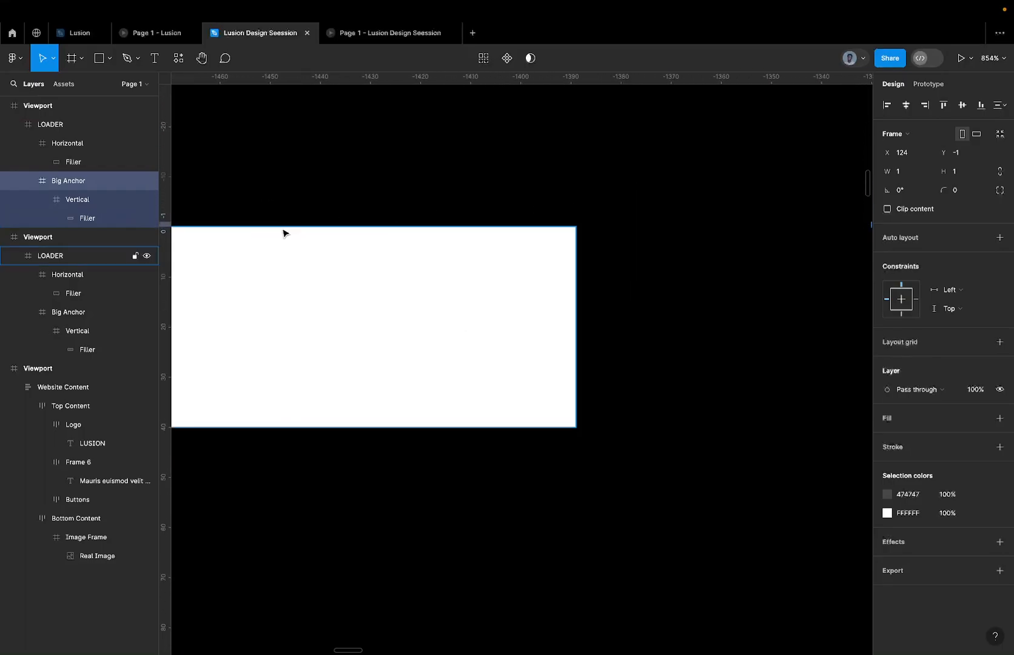
left_click(282, 234)
scroll(339, 219, "left", 5)
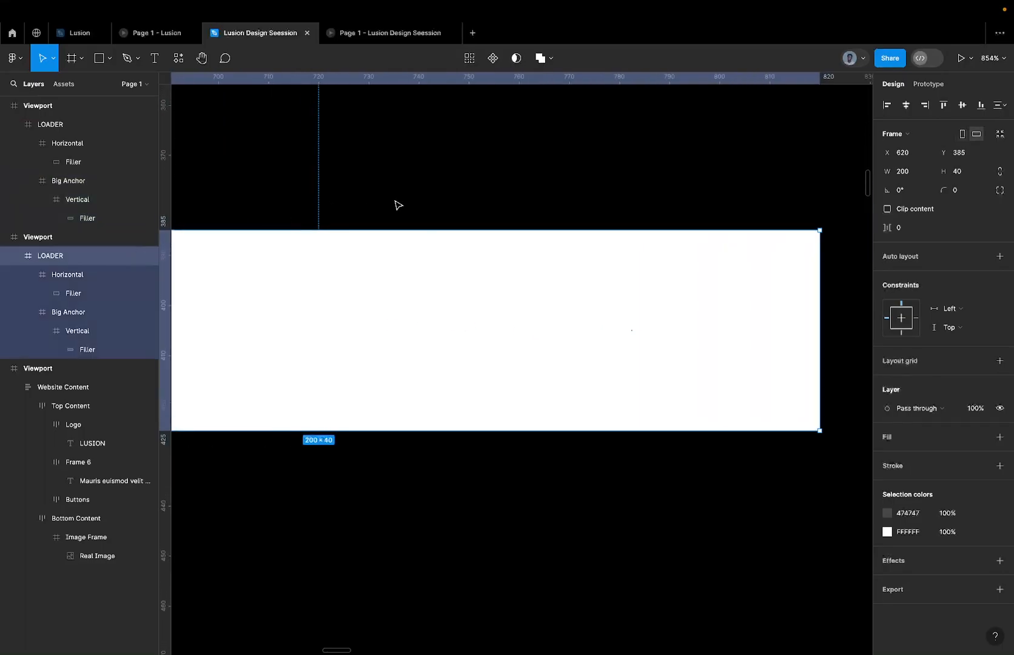
left_click(61, 312)
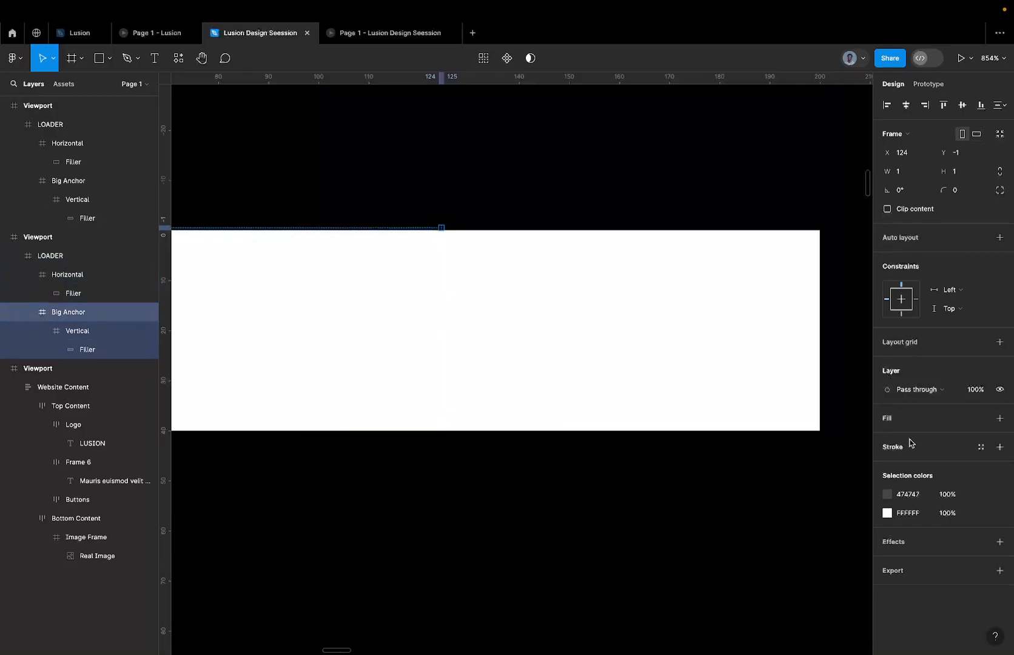
left_click(1000, 418)
left_click(918, 440)
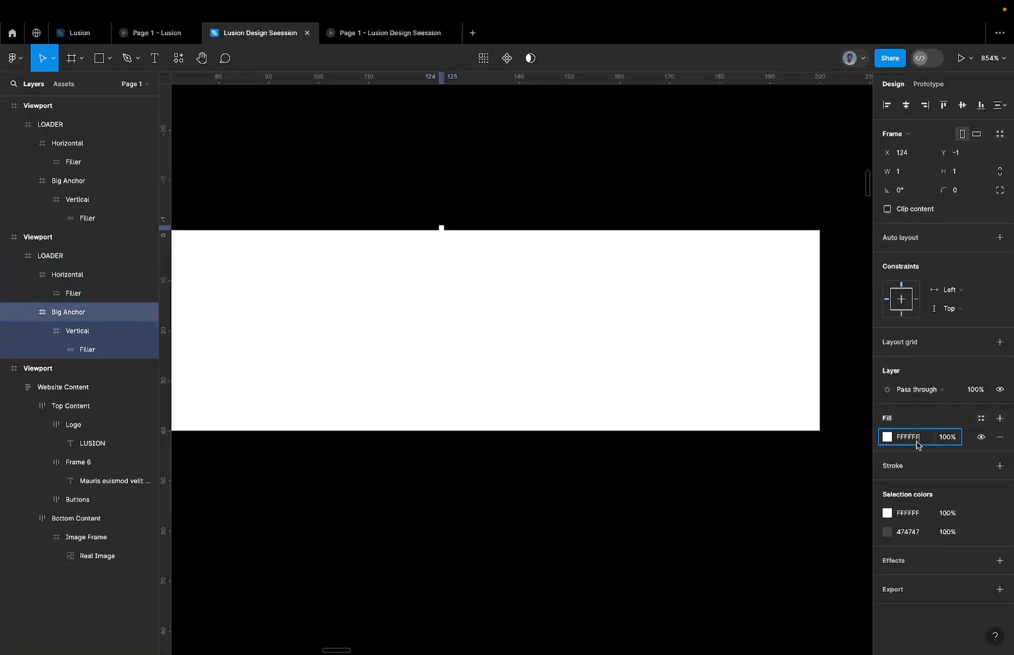
type("f00")
key("Return")
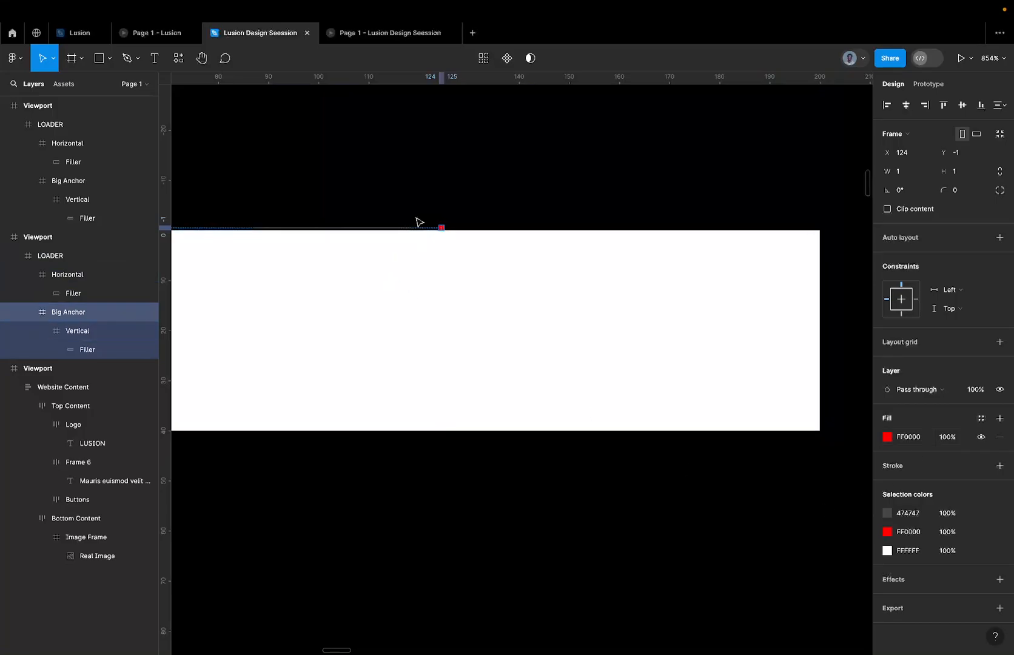
Try widening the red Big Anchor to 2 × 1 and undo the widening.
scroll(418, 222, "up", 5)
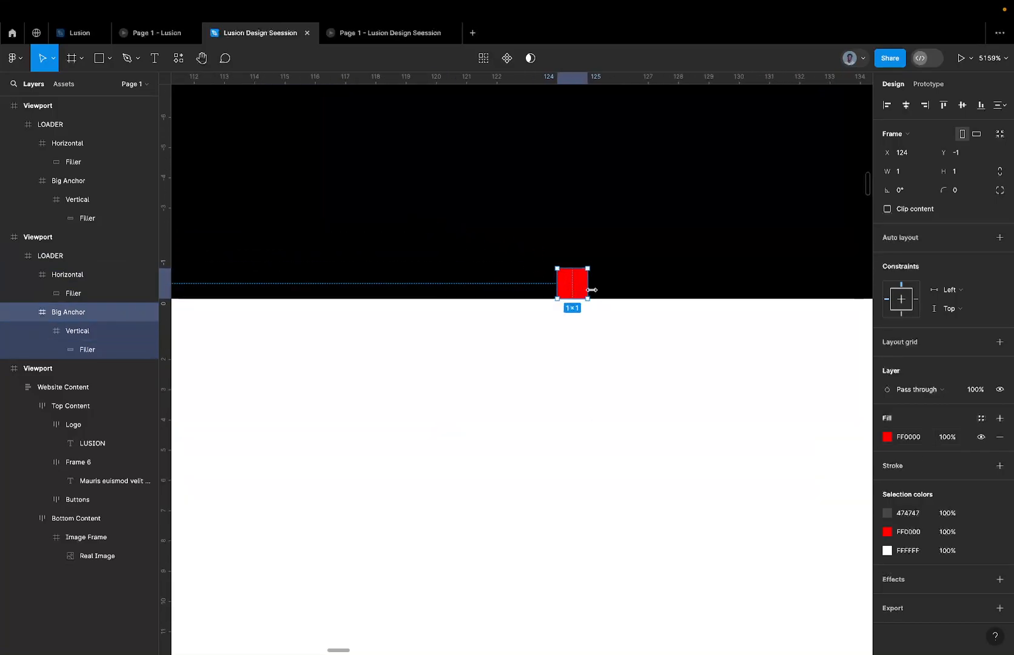
left_click_drag(592, 290, 619, 290)
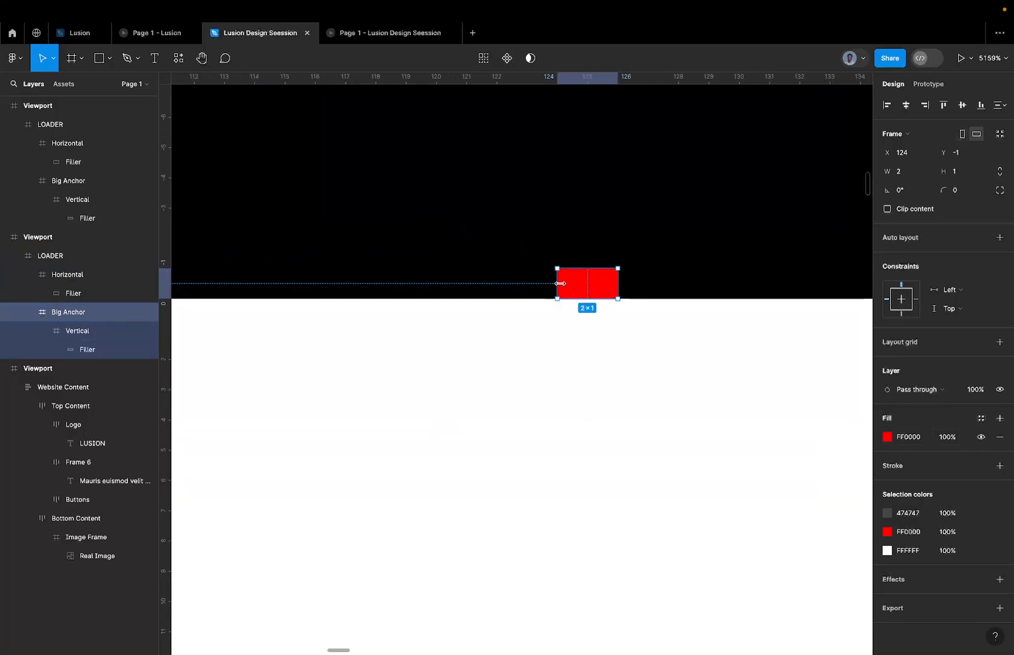
key("ctrl+z")
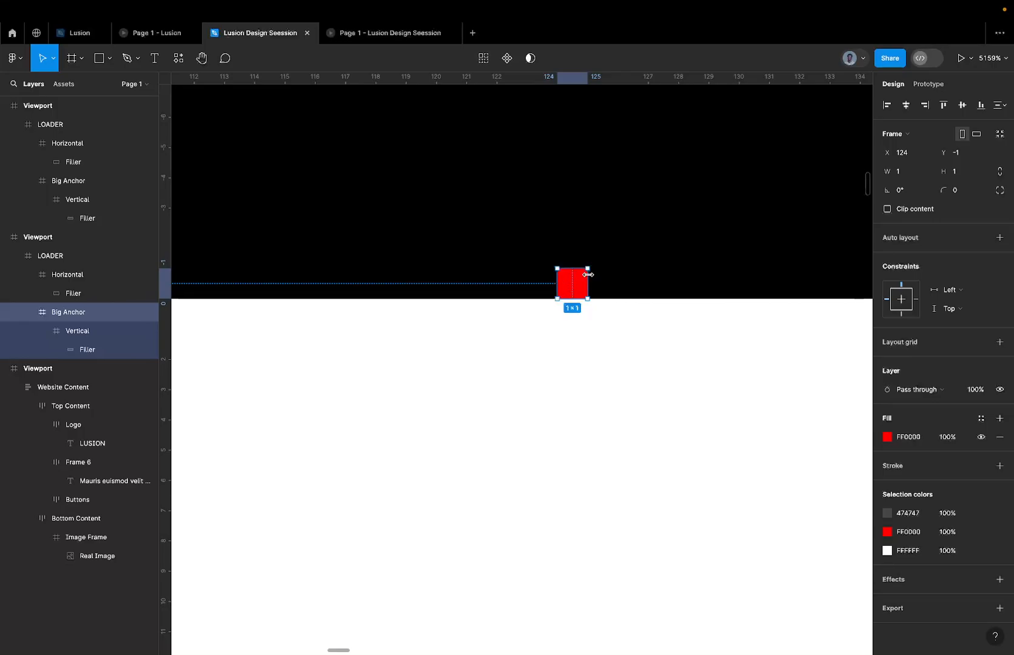
key("ctrl+z")
key("ctrl+shift+z")
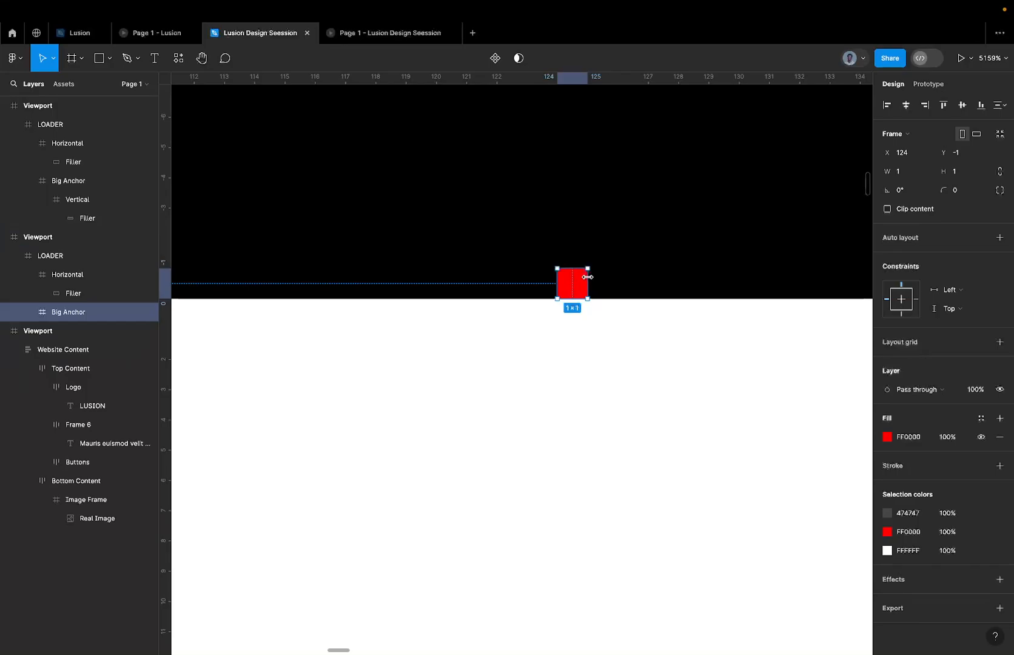
scroll(587, 276, "down", 3)
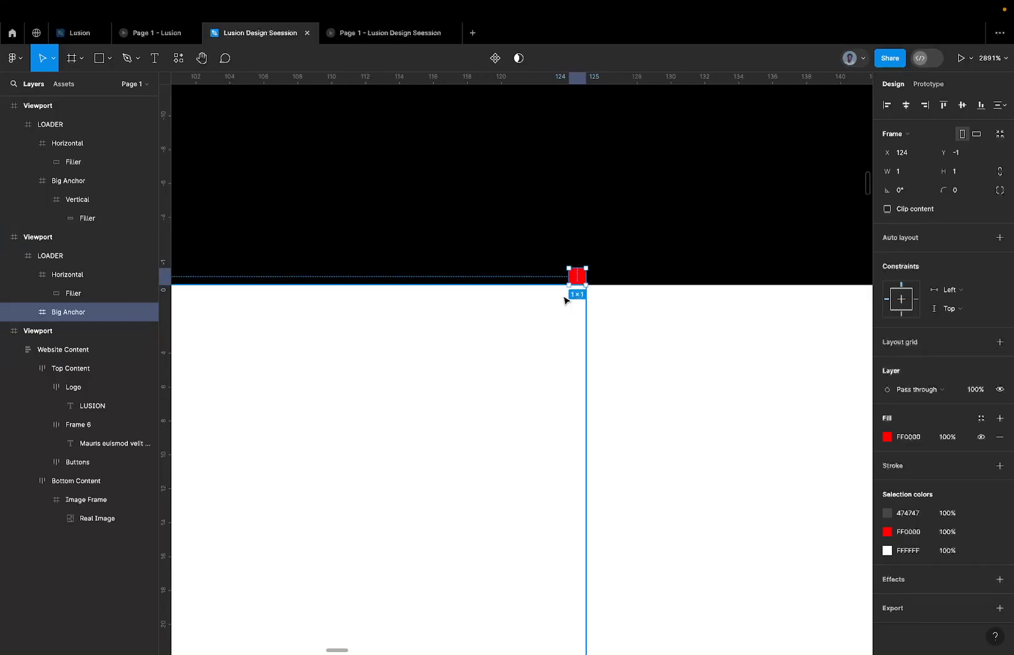
Shift the 1 × 1 Big Anchor to X 125, Y -1, just above the start of the Horizontal bar.
scroll(558, 291, "down", 3)
scroll(576, 281, "up", 5)
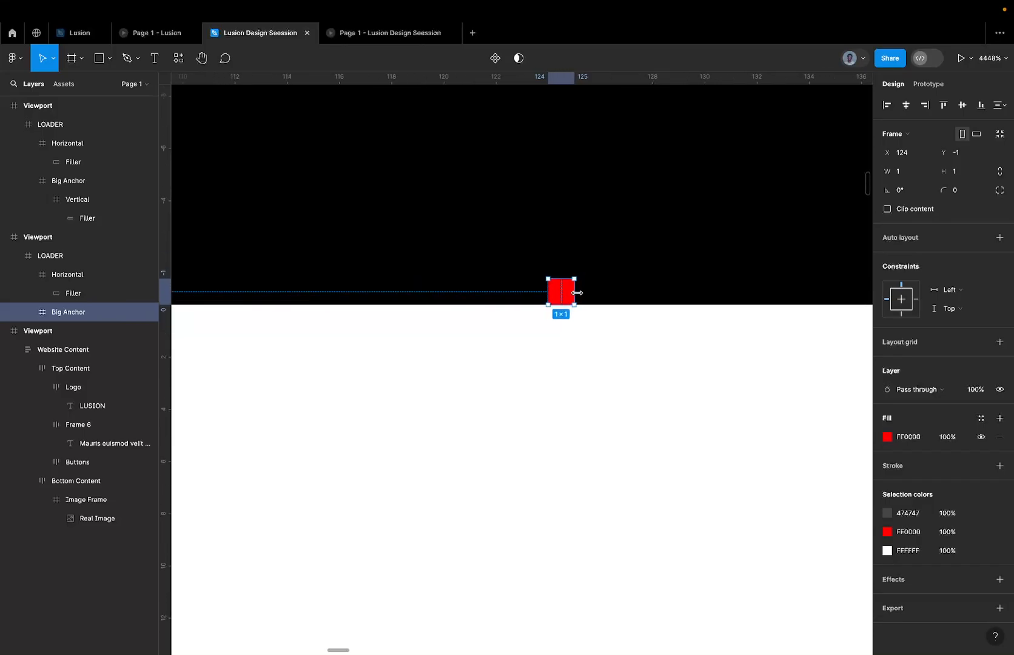
mouse_move(587, 294)
left_mouse_down()
mouse_move(600, 295)
mouse_move(579, 292)
left_mouse_up()
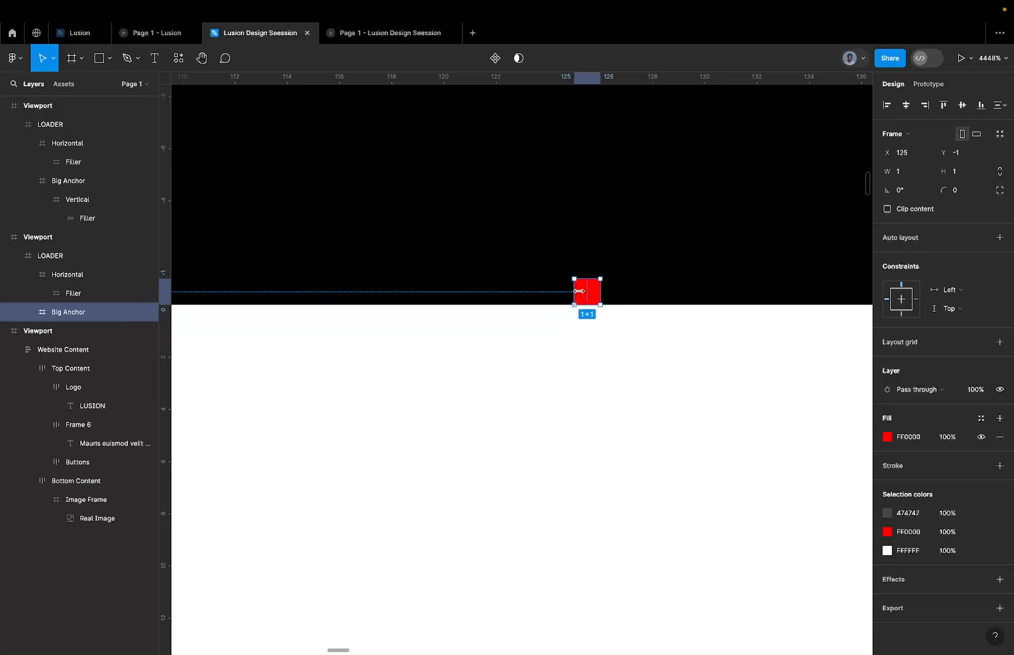
scroll(592, 323, "up", 3)
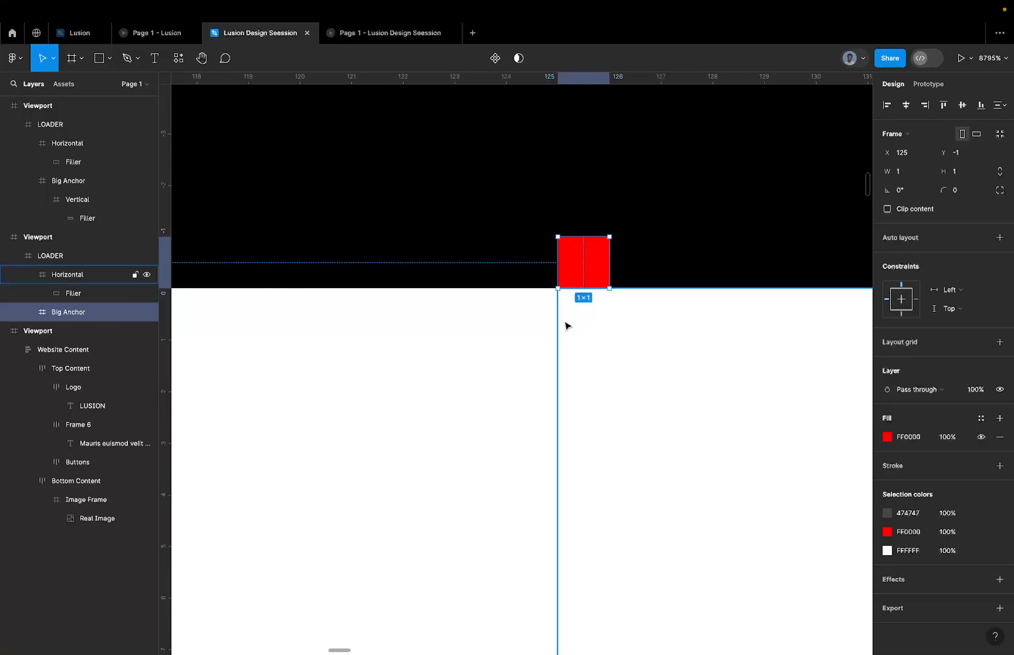
Change the white Filler colour inside the straight-bar LOADER's Horizontal frame to FF0000.
left_click(544, 314)
scroll(543, 315, "down", 3)
left_click(593, 310)
scroll(592, 308, "down", 3)
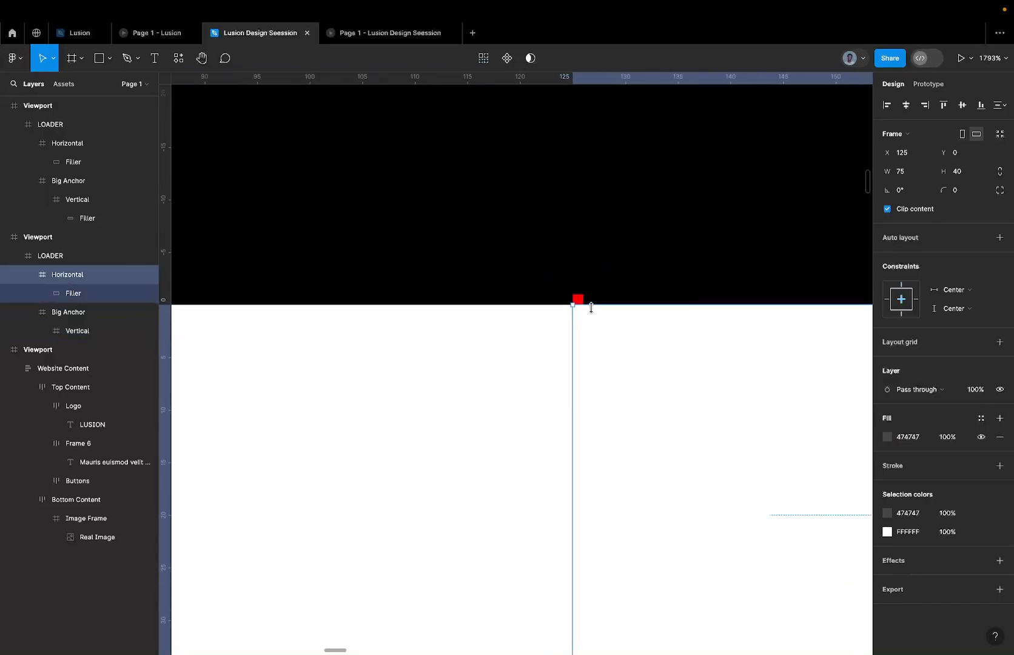
left_click(908, 532)
type("ff0000")
key("Return")
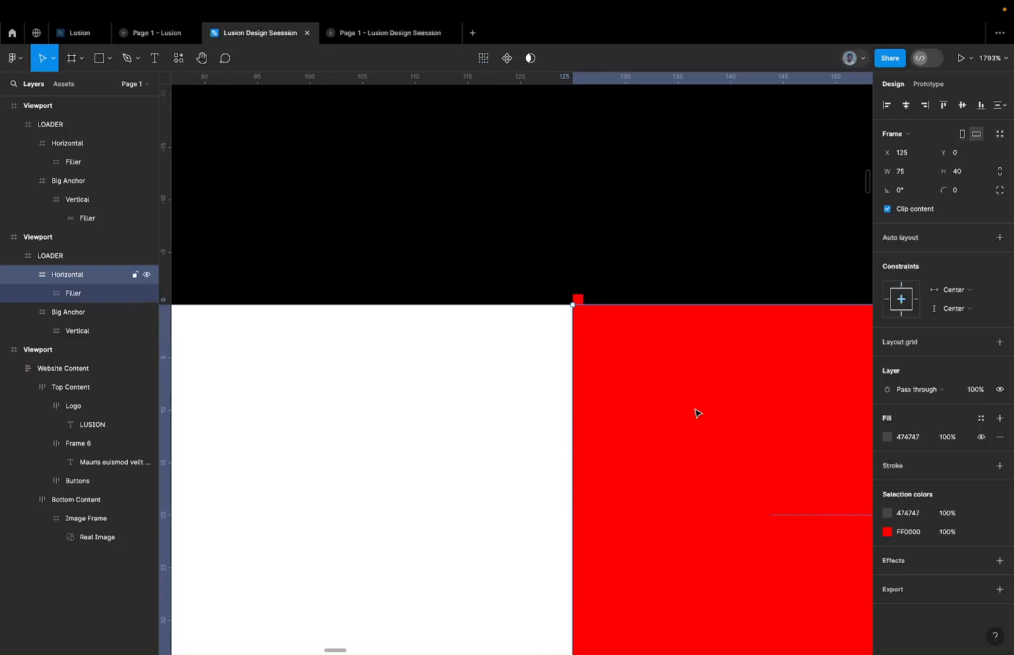
key("Escape")
Examine how the red Big Anchor lines up with the seam between the white and red bars.
scroll(552, 335, "up", 5)
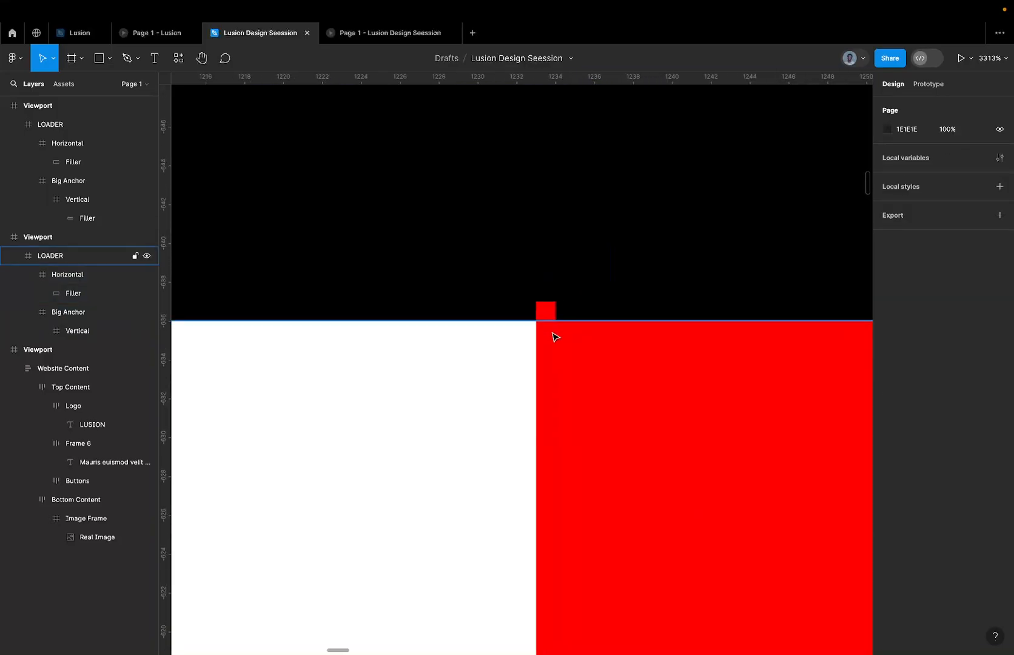
scroll(538, 338, "up", 3)
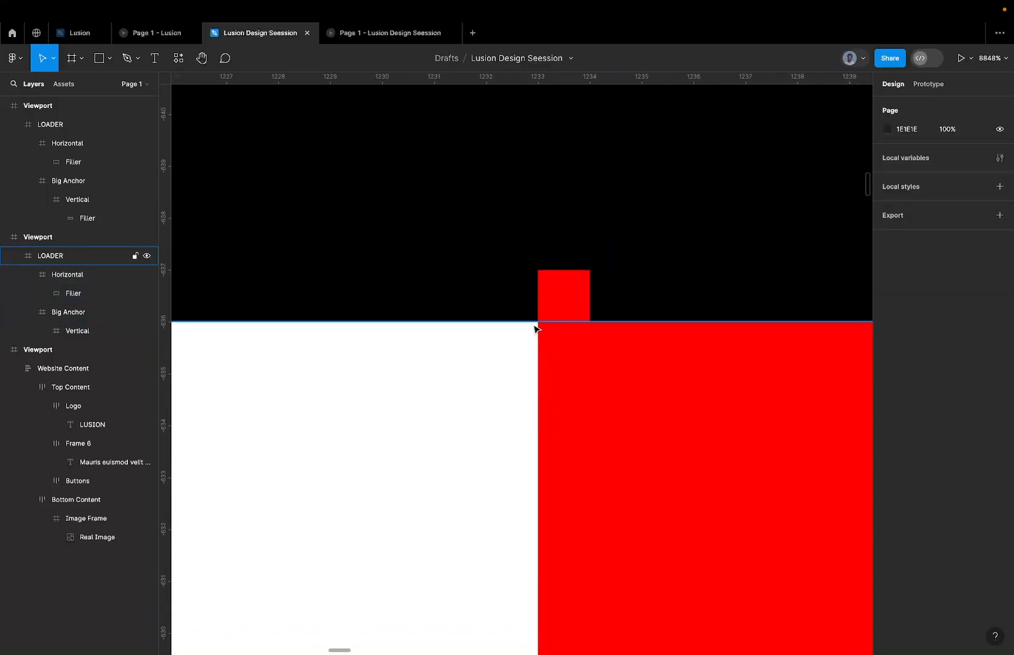
scroll(578, 331, "down", 15)
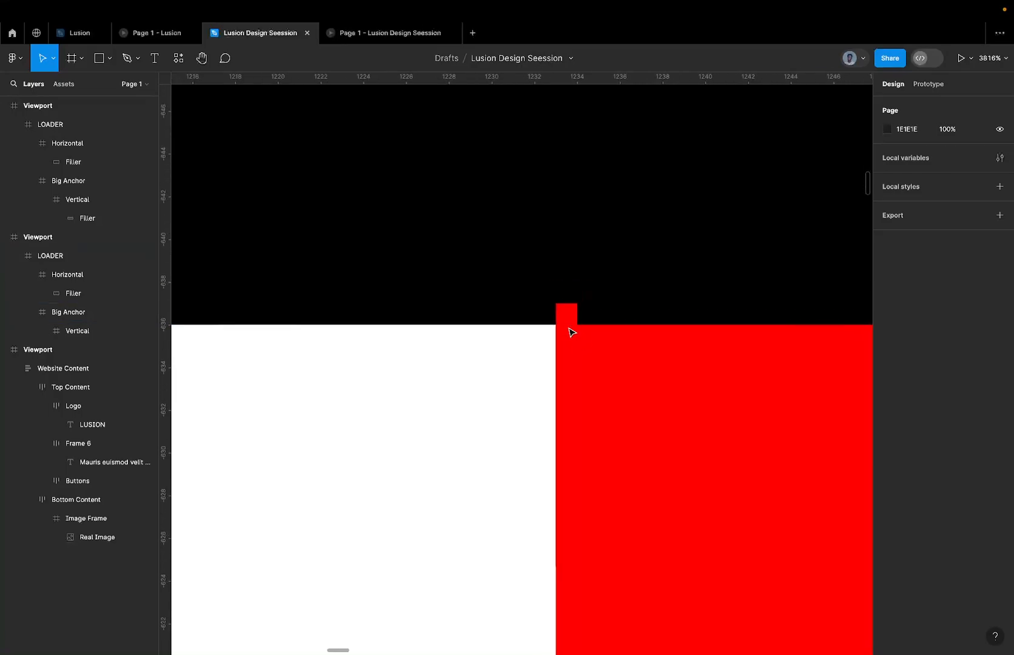
scroll(535, 334, "down", 5)
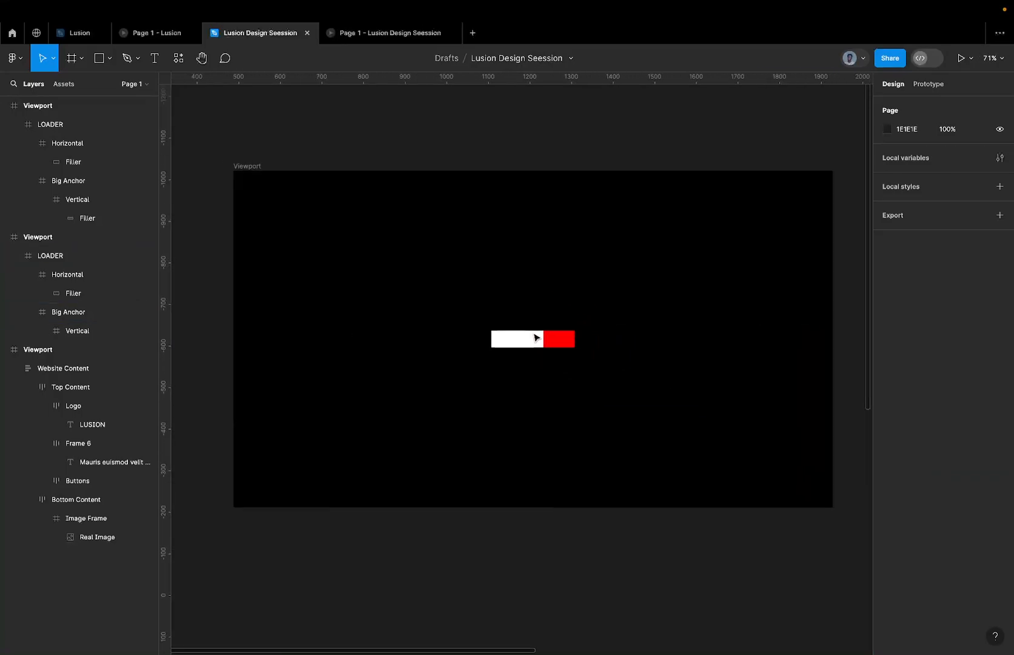
scroll(540, 337, "up", 5)
scroll(532, 340, "up", 5)
left_click(563, 334)
scroll(562, 334, "up", 4)
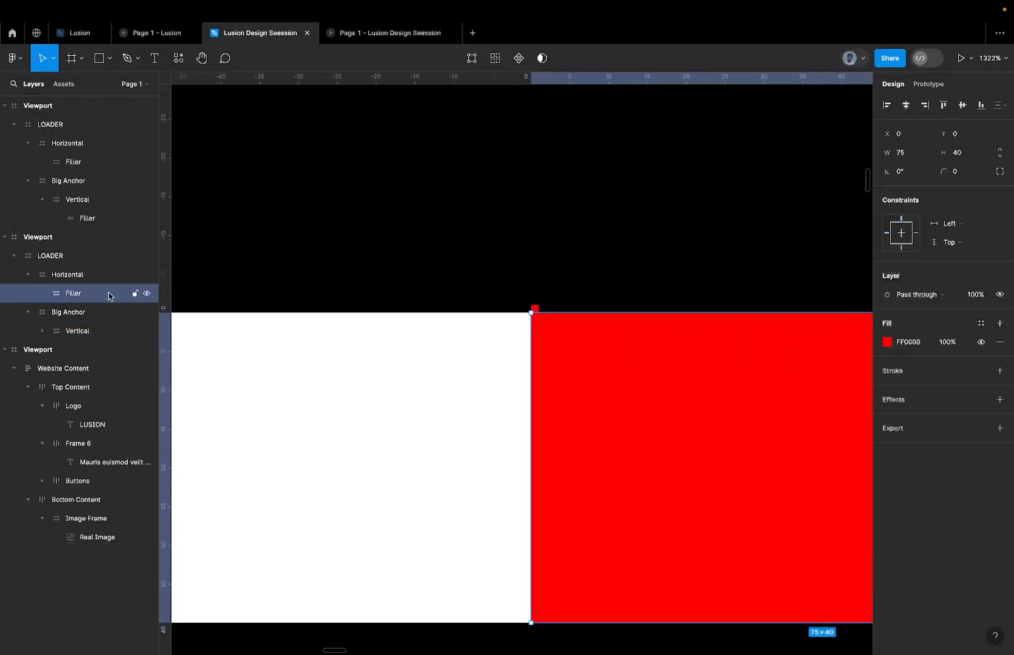
Try rotating the Big Anchor at X 125, Y -1 to -90°, and undo the rotation.
left_click(89, 313)
left_click(911, 193)
type("-")
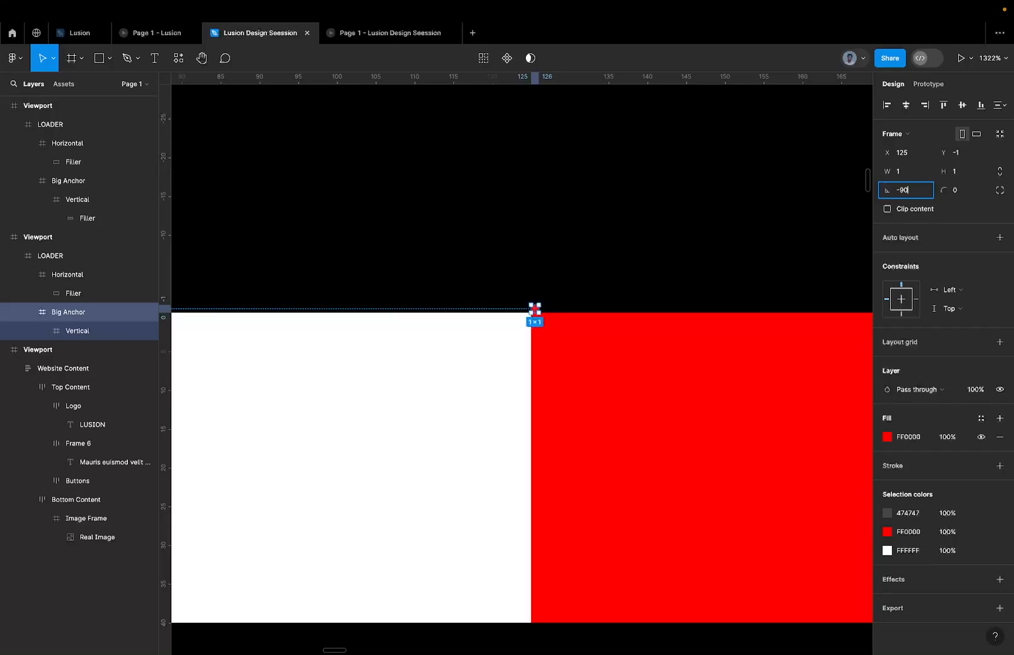
type("90")
key("Return")
left_click(618, 239)
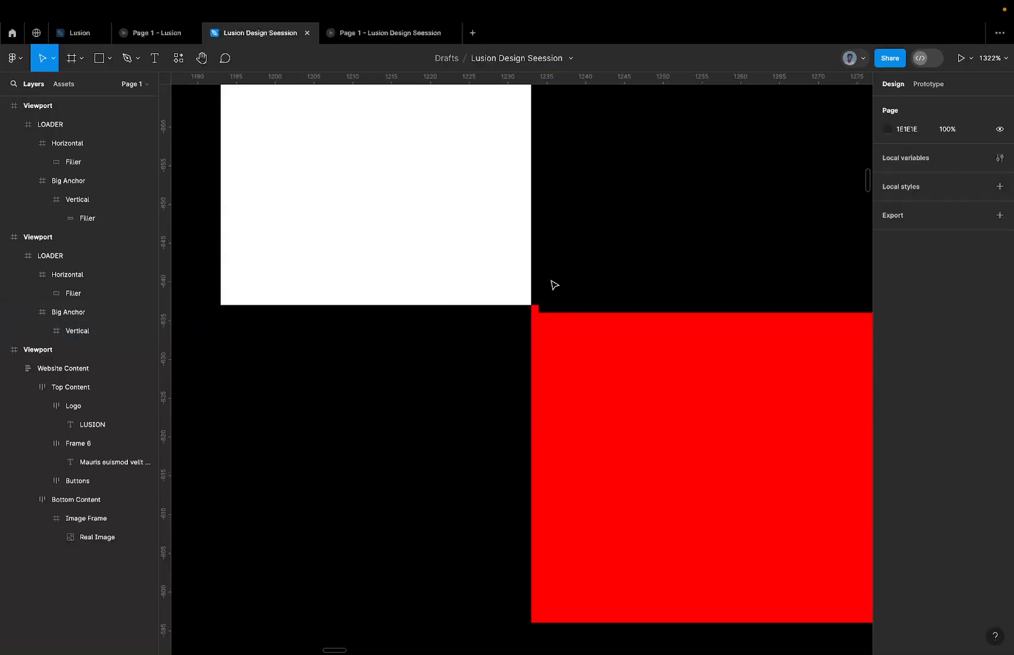
scroll(551, 281, "up", 2)
key("super+z")
key("super+z")
Move the 1 × 1 Big Anchor down to X 125, Y 0, inside the red bar's upper corner.
scroll(528, 318, "up", 4)
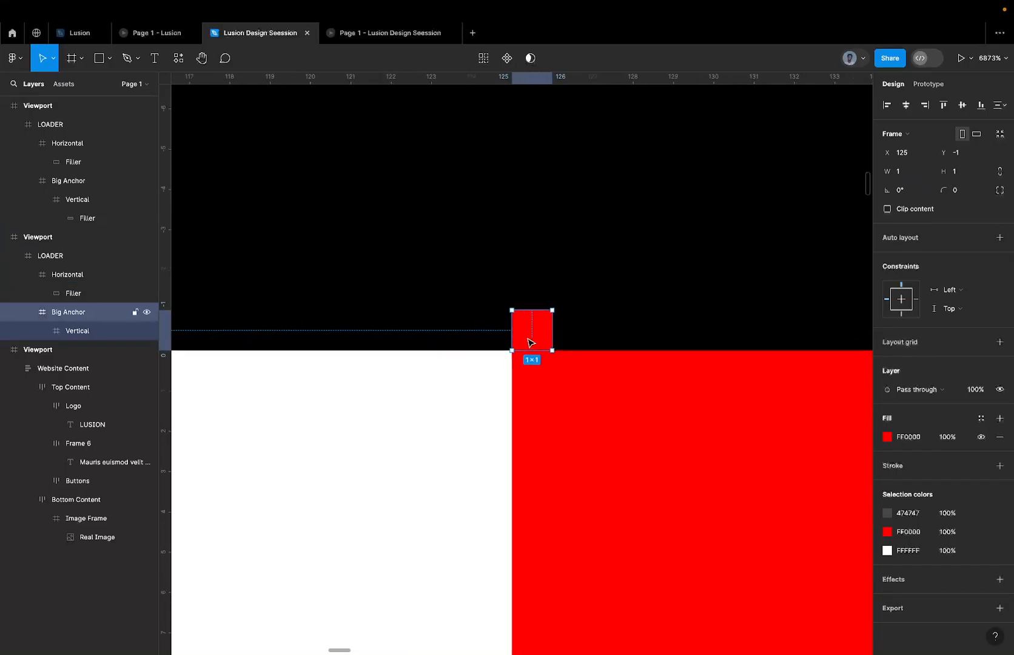
left_click_drag(530, 365, 532, 388)
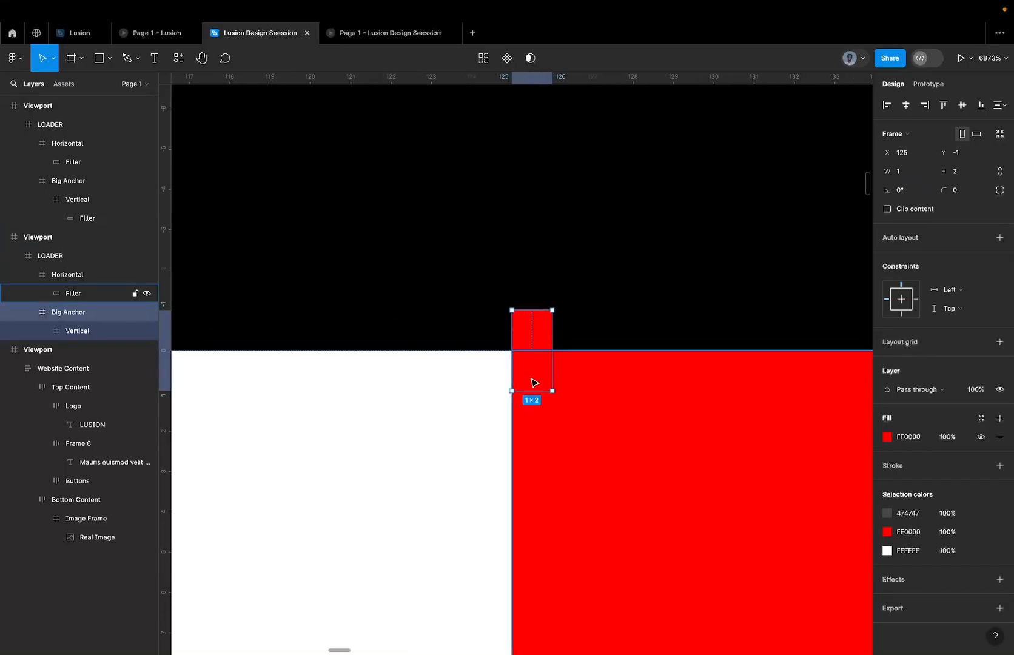
left_click_drag(539, 311, 538, 345)
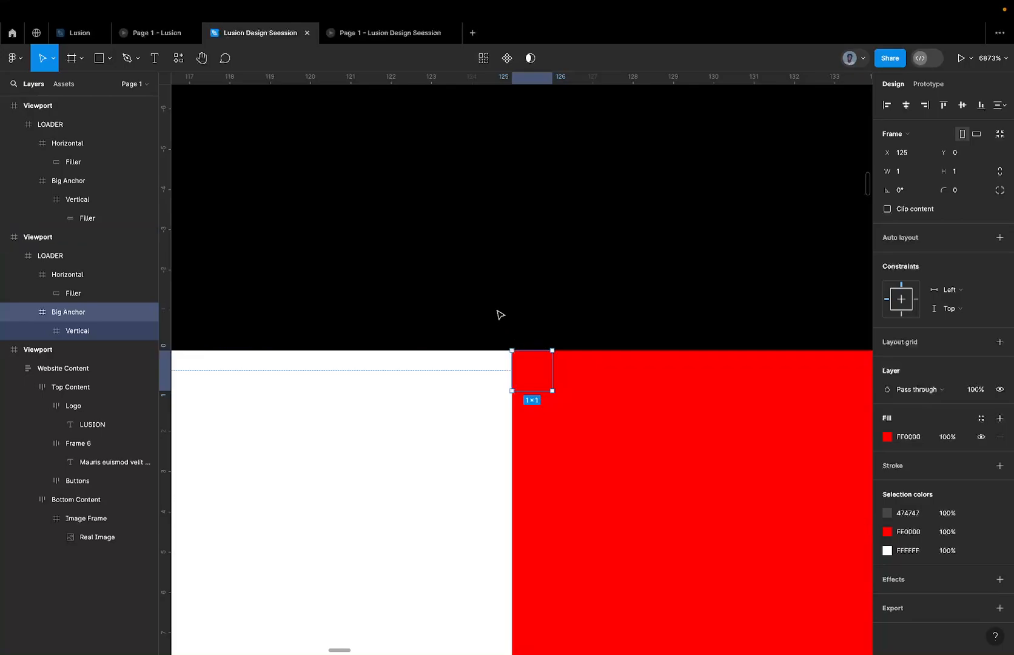
Try a -90° rotation of the Big Anchor from inside the red bar's corner, and undo it.
left_click(910, 194)
type("-9")
key("Return")
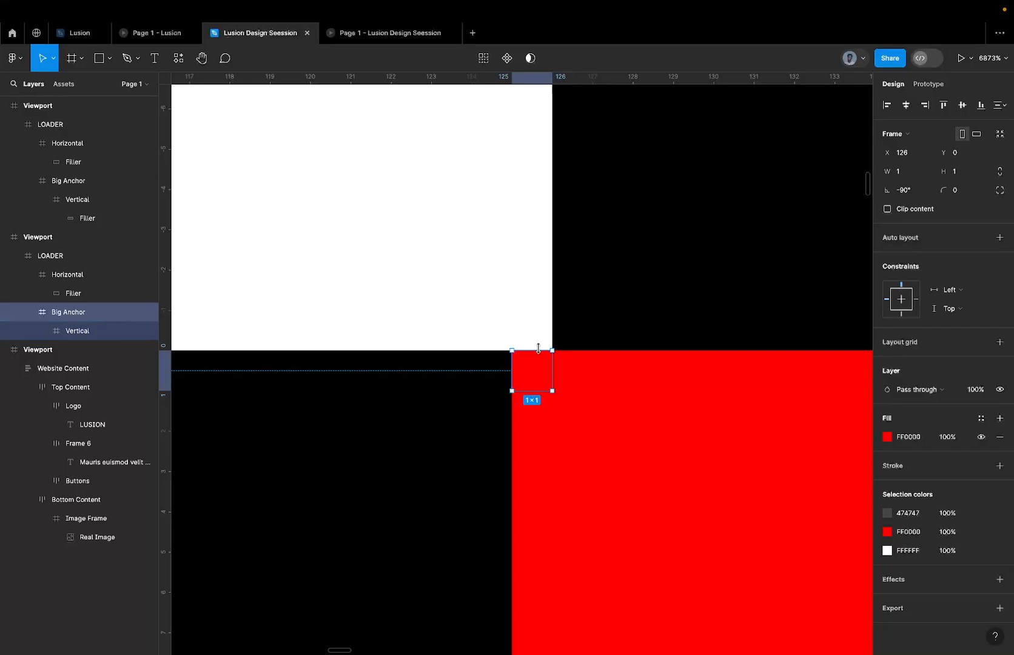
key("ctrl+z")
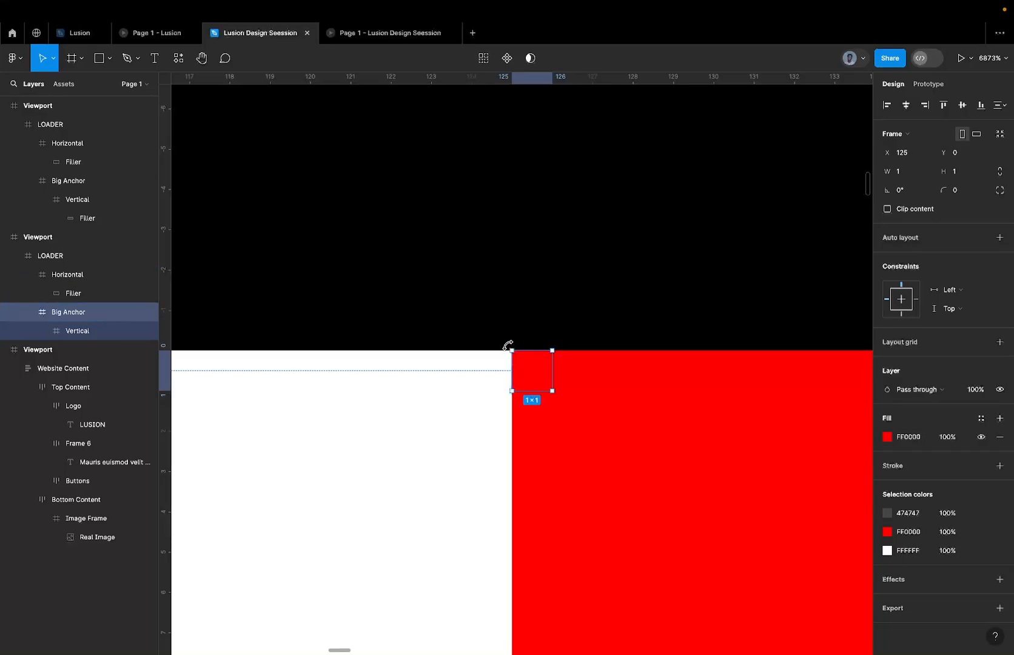
Enlarge the Big Anchor to 2 × 2 at X 124, Y -1, centring it on the corner between the bars.
left_click_drag(497, 360, 514, 325)
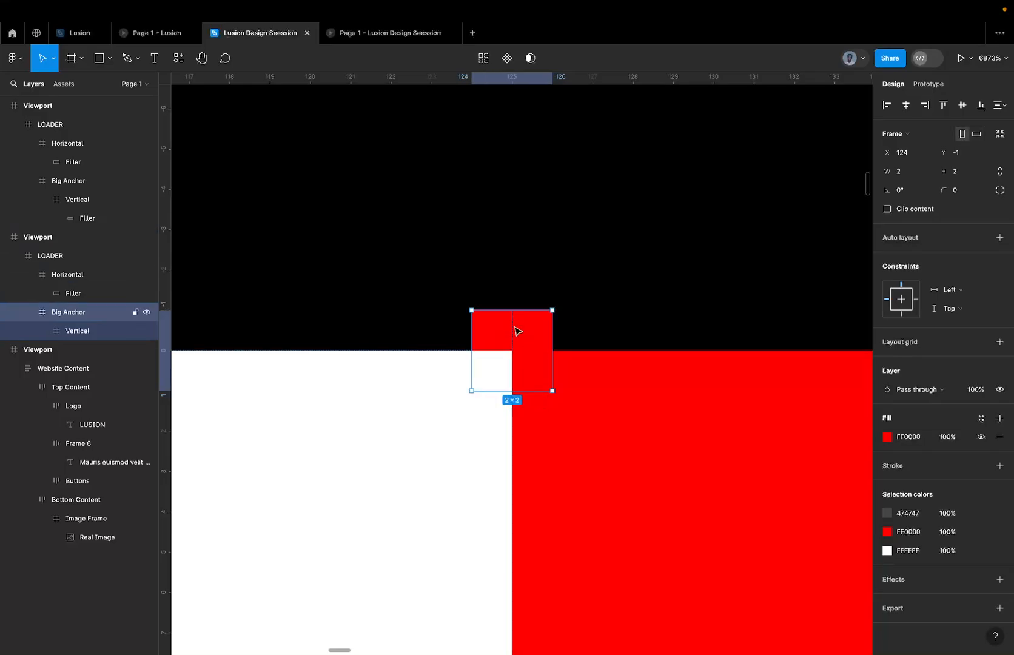
scroll(516, 331, "down", 3)
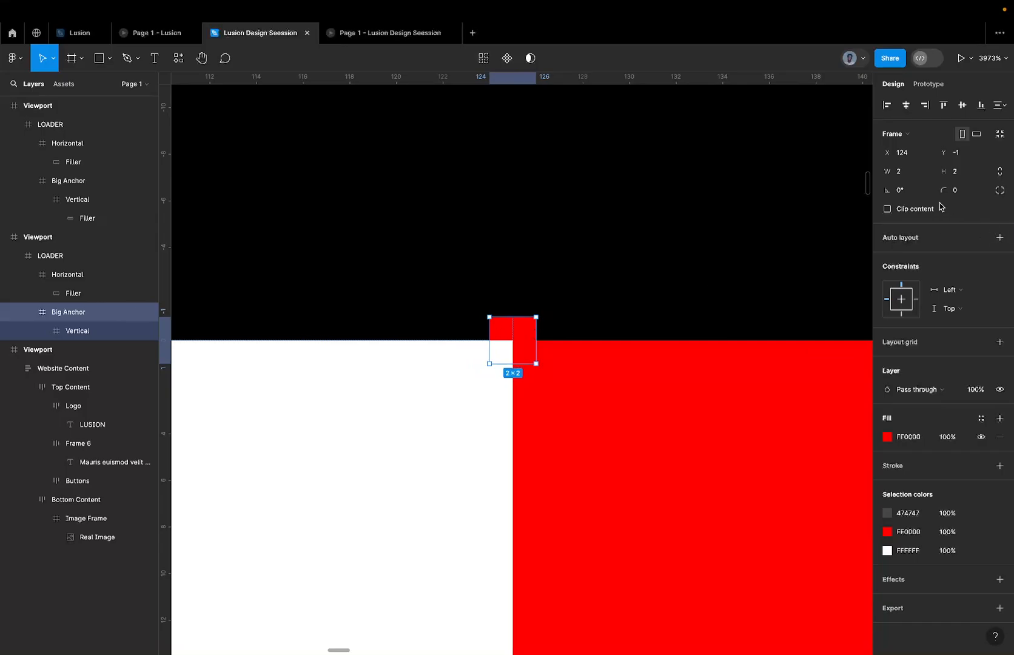
Try rotating the 2 × 2 Big Anchor to 90° and undo the rotation.
left_click(920, 193)
type("90")
key("Return")
key("ctrl+z")
Rotate the 2 × 2 Big Anchor to -90° and deselect it.
left_click(911, 190)
type("-90")
key("Return")
key("Escape")
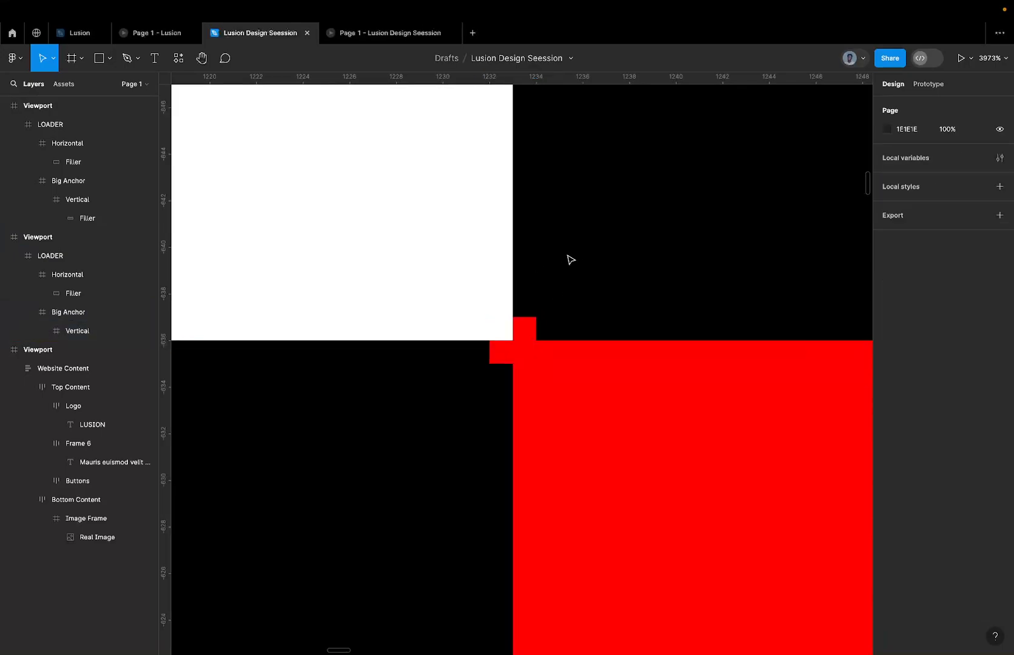
Remove the red fill from the rotated Big Anchor.
scroll(569, 267, "down", 3)
scroll(569, 280, "up", 1)
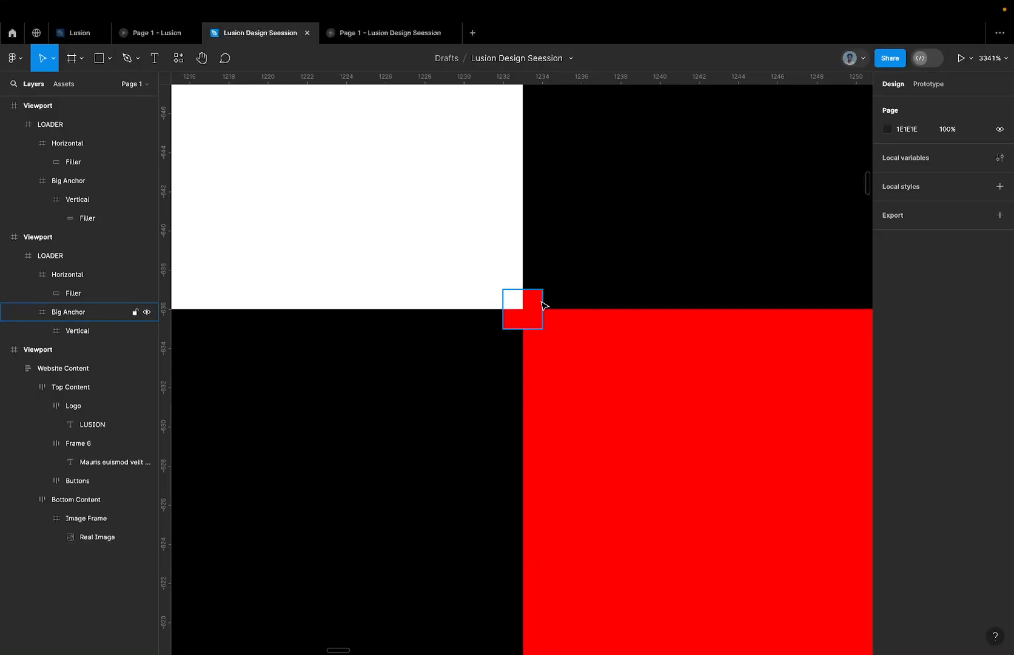
left_click(544, 305)
left_click(999, 419)
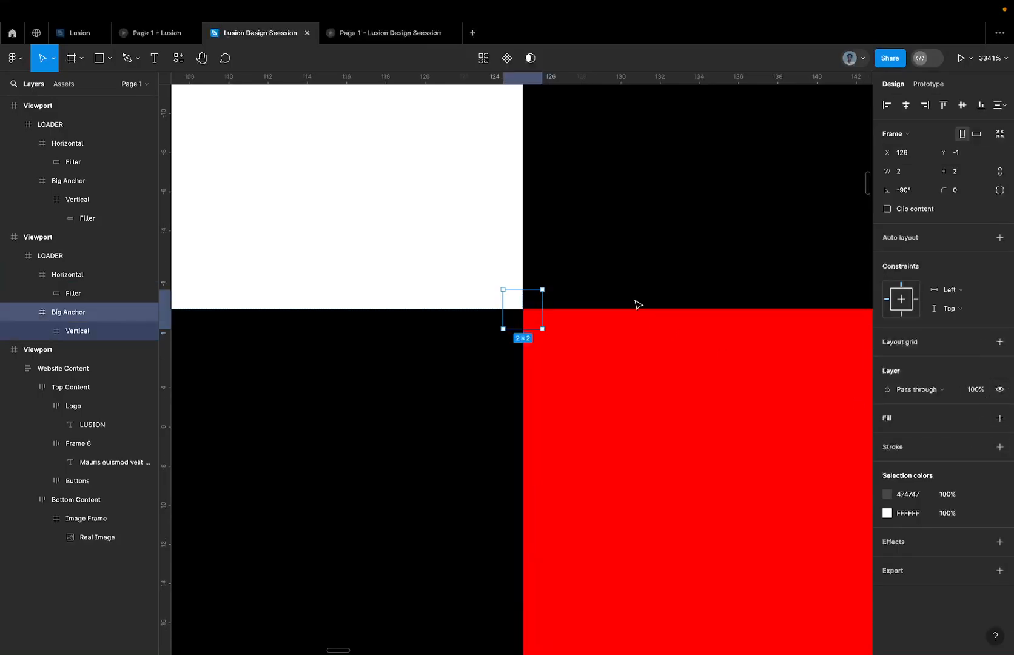
Inspect the corner where the upright white bar meets the red bar at the unfilled Big Anchor.
scroll(525, 297, "up", 3)
scroll(525, 299, "down", 5)
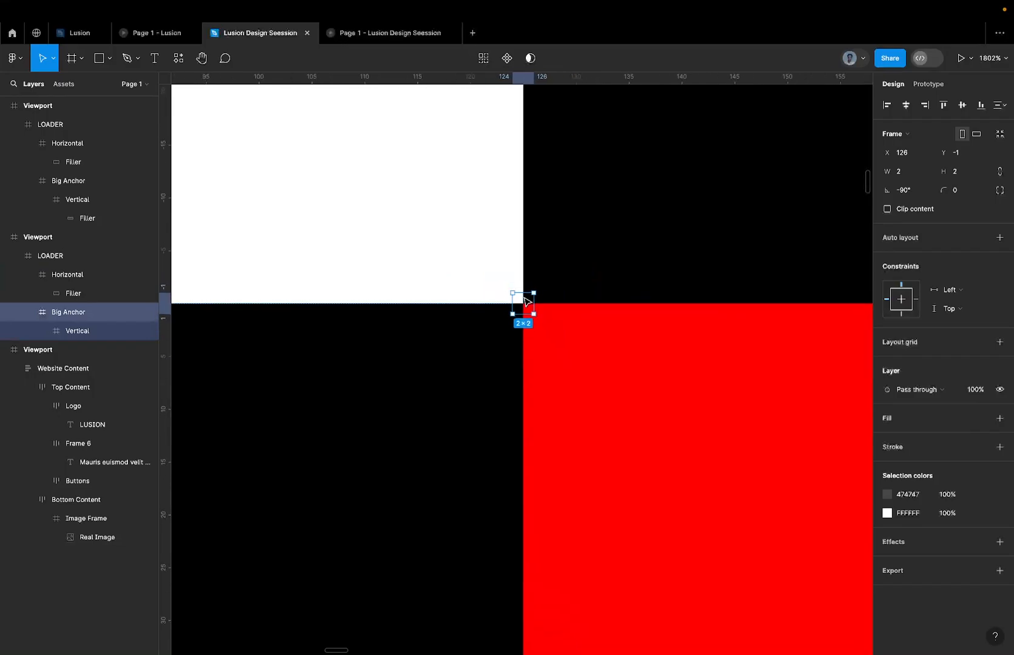
scroll(525, 300, "down", 3)
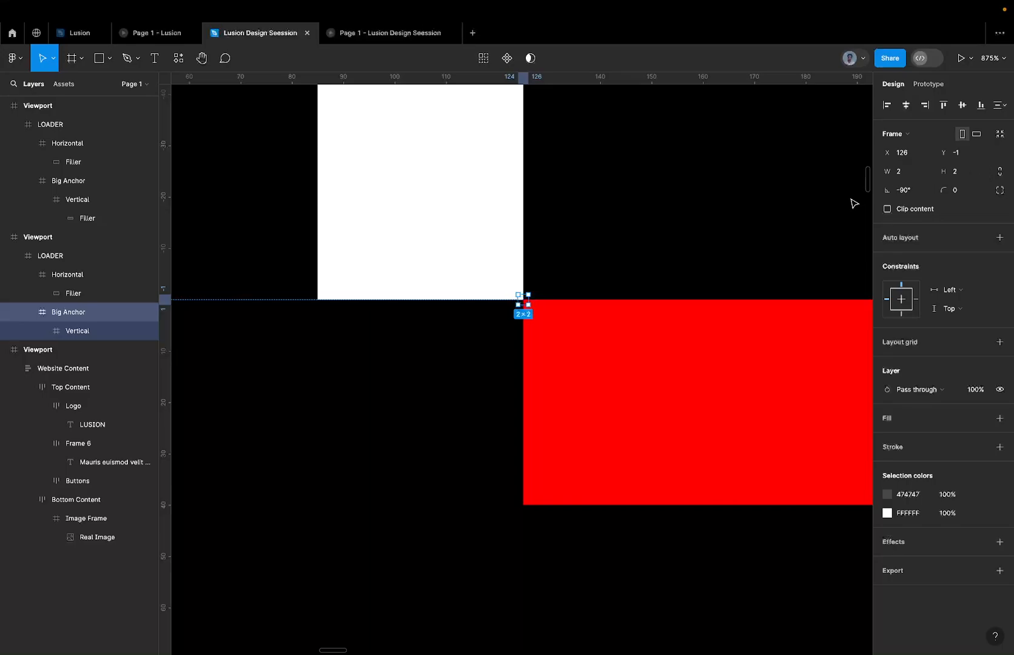
scroll(525, 296, "up", 8)
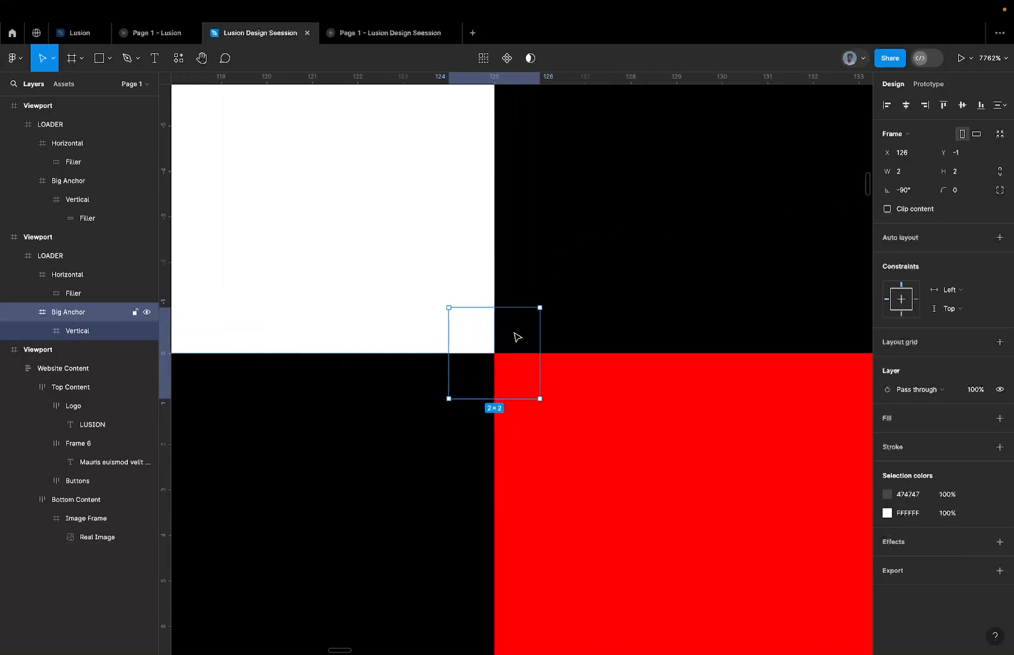
scroll(485, 390, "down", 3)
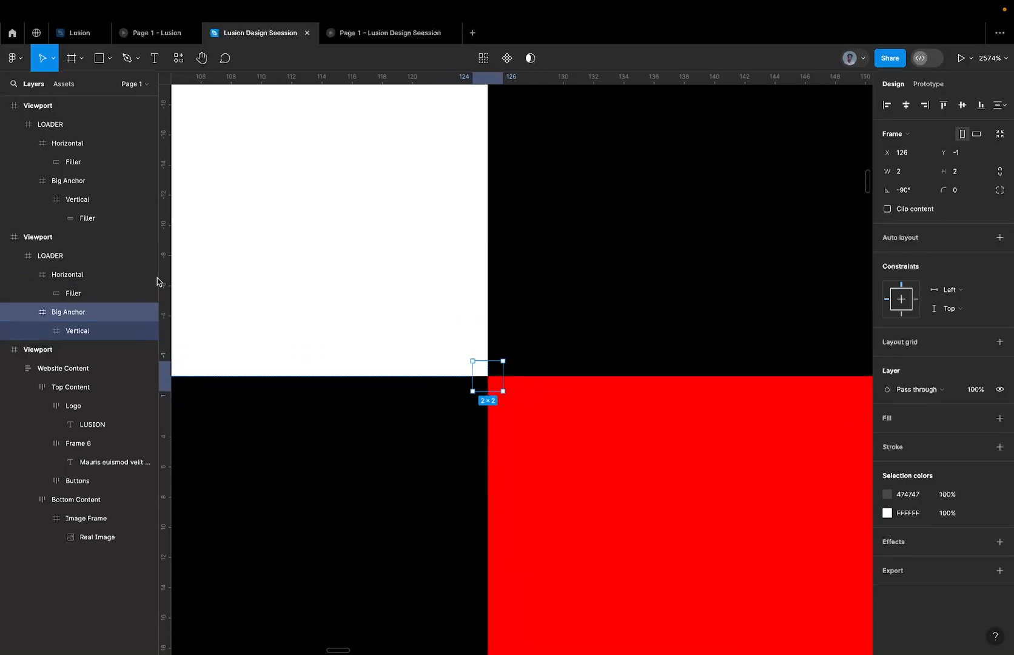
scroll(482, 370, "up", 2)
scroll(493, 368, "down", 3)
Try moving the Big Anchor with its upright bar to X 112, Y 2, and restore its position at the corner.
left_click_drag(493, 370, 376, 396)
scroll(366, 396, "down", 2)
scroll(355, 263, "down", 3)
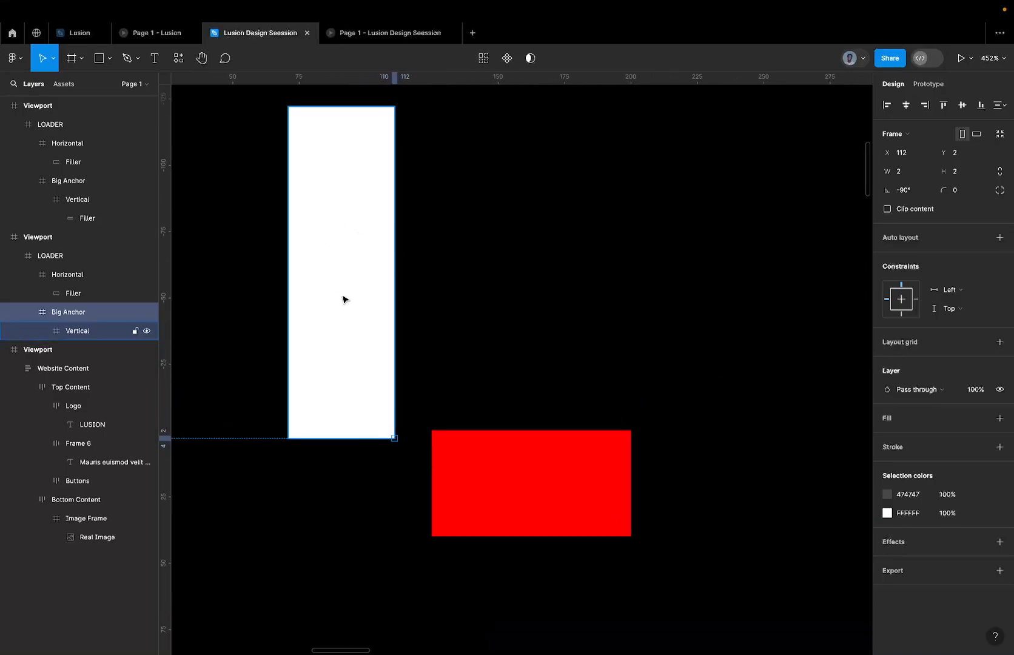
left_click_drag(398, 365, 418, 369)
Examine the restored Big Anchor's alignment with both bars at the corner.
scroll(444, 435, "up", 3)
scroll(443, 434, "up", 5)
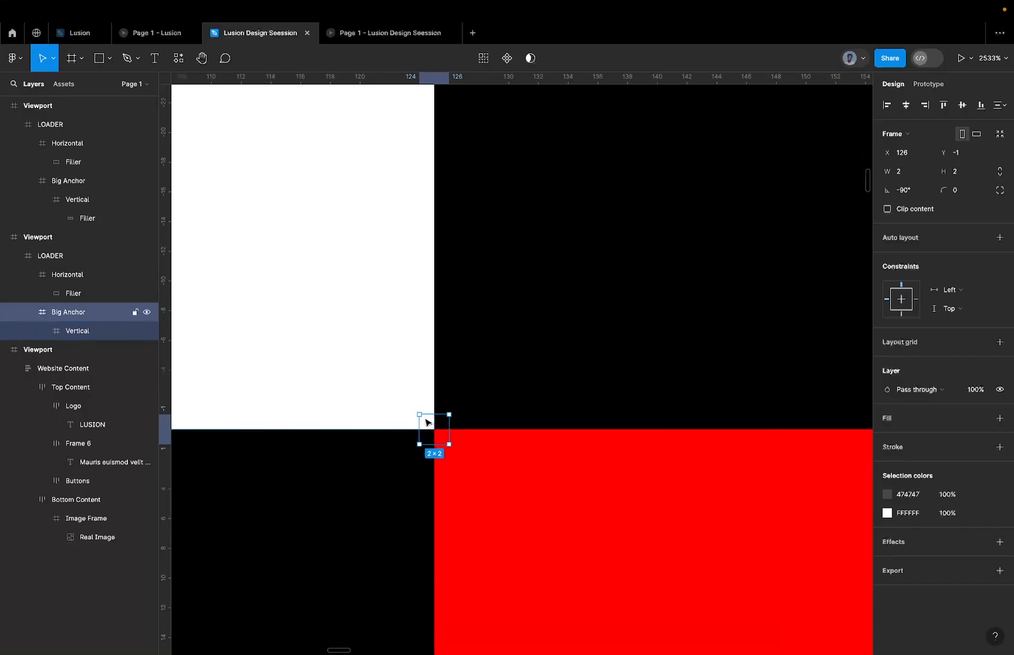
scroll(427, 422, "up", 3)
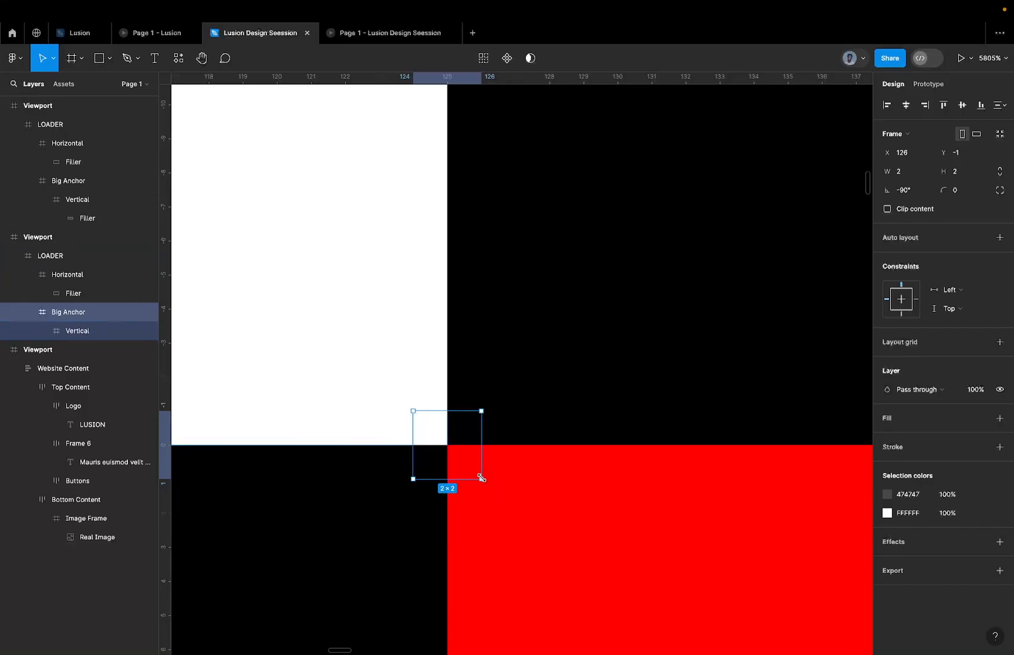
scroll(451, 485, "down", 3)
scroll(452, 485, "down", 3)
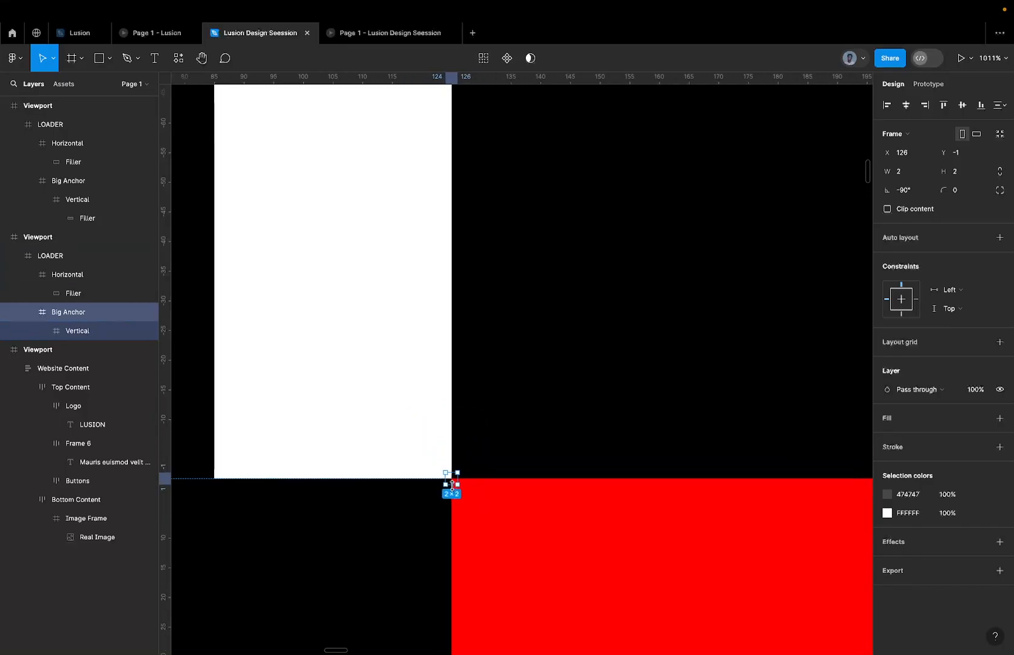
scroll(452, 485, "up", 5)
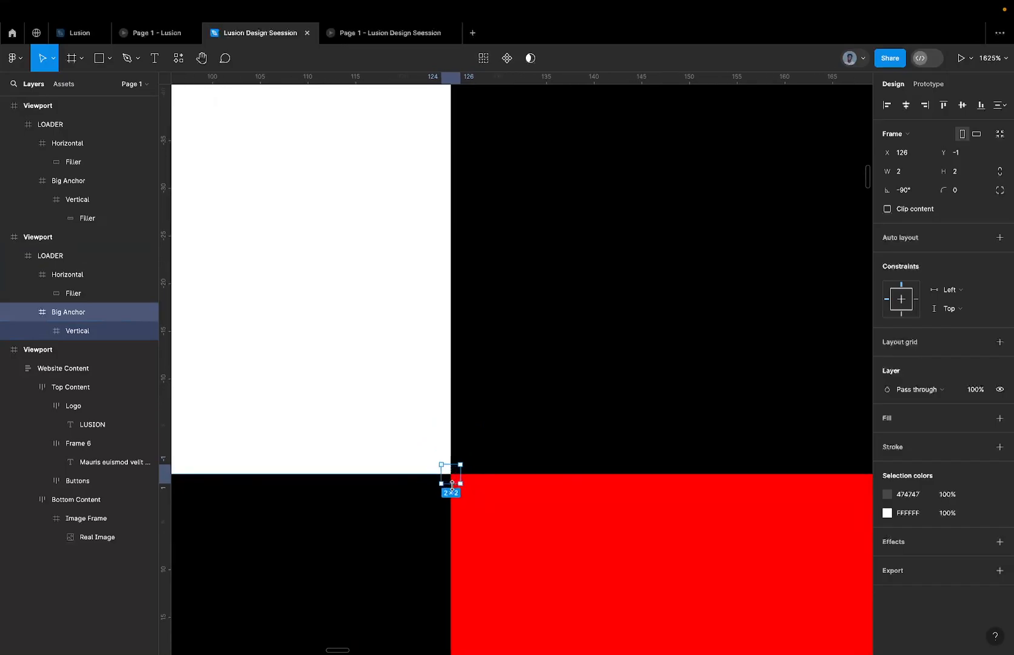
scroll(456, 466, "down", 2)
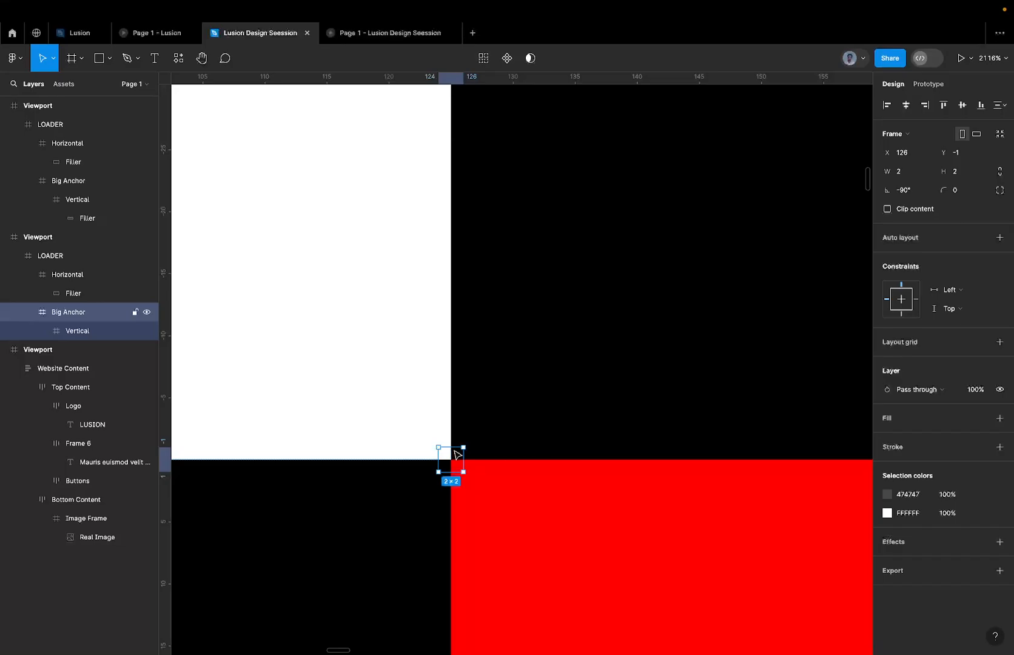
scroll(457, 454, "down", 2)
scroll(455, 453, "up", 3)
Undo the Big Anchor's fill removal to show the red square, and reapply the removal.
key("super+z")
key("Escape")
key("super+z")
key("super+z")
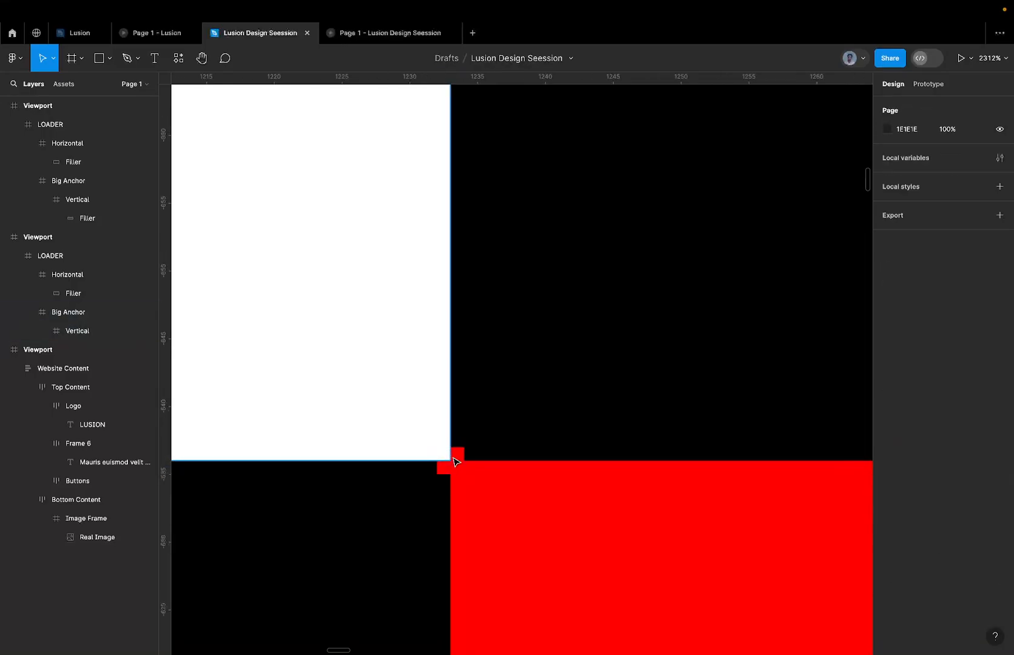
key("super+z")
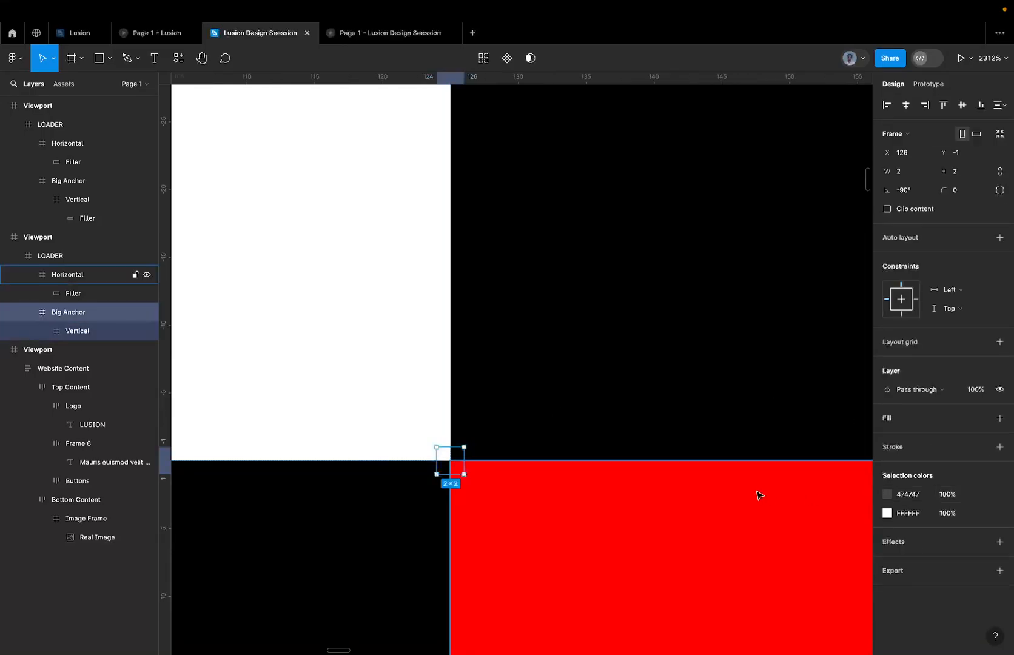
Reset the Big Anchor's rotation to 0° so its bar lies flat beside the red bar.
left_click(909, 194)
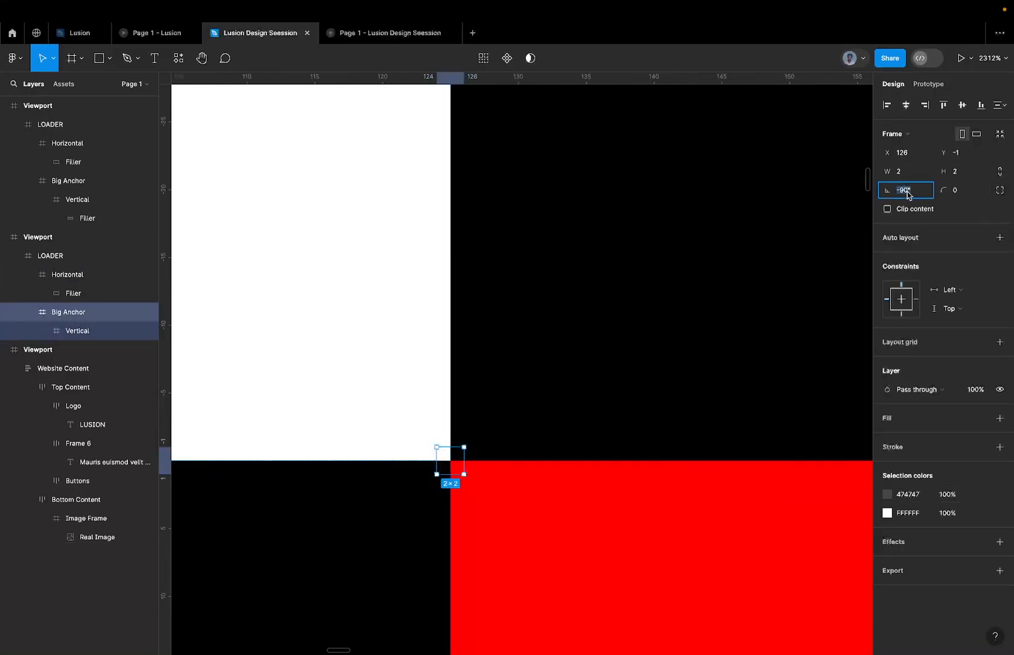
type("0")
key("Return")
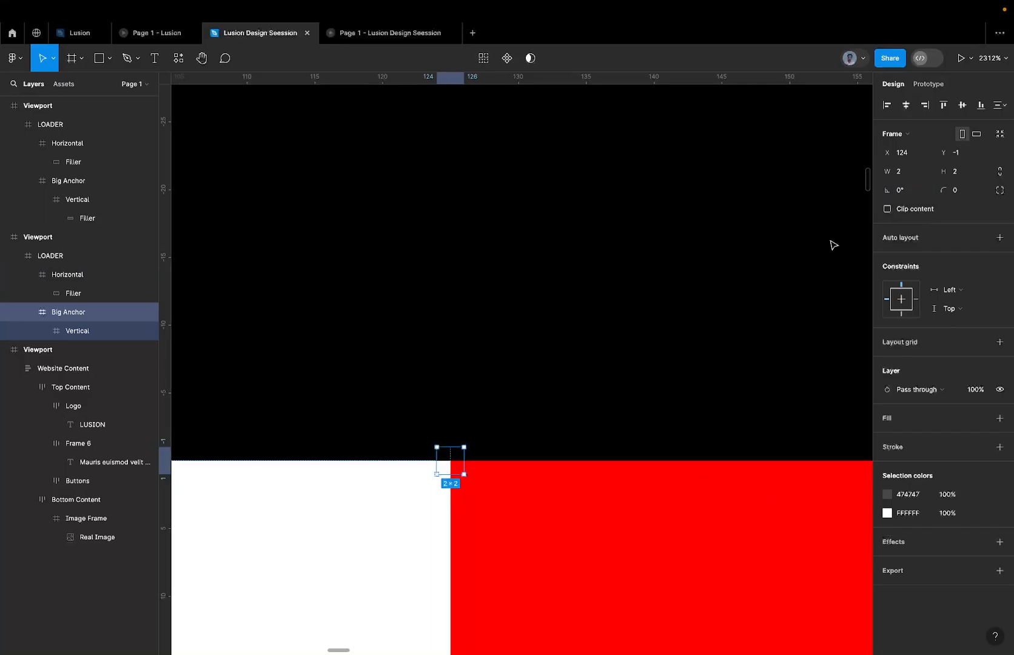
key("shift+1")
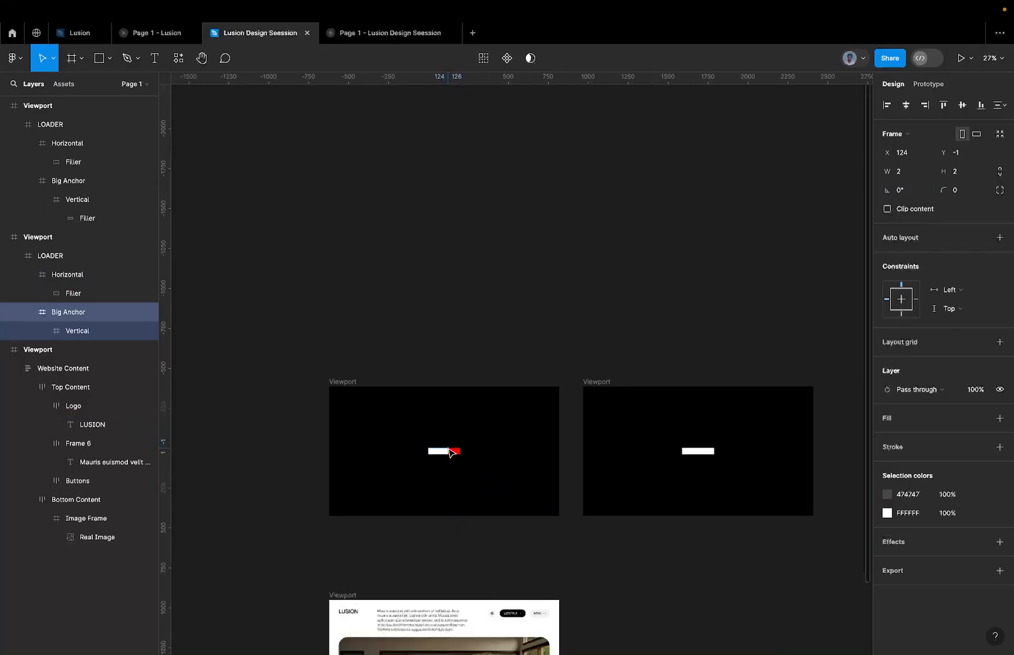
Delete the second loader Viewport, and recolour the remaining LOADER's red bar to FFFFFF.
left_click(586, 383)
key("Delete")
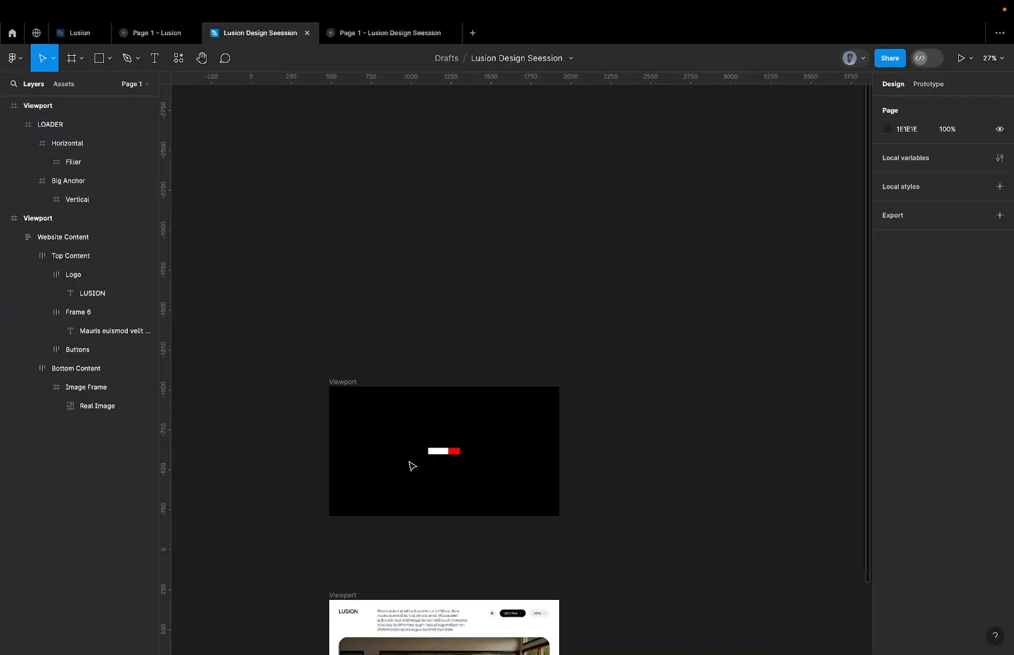
left_click(444, 451)
left_click(909, 531)
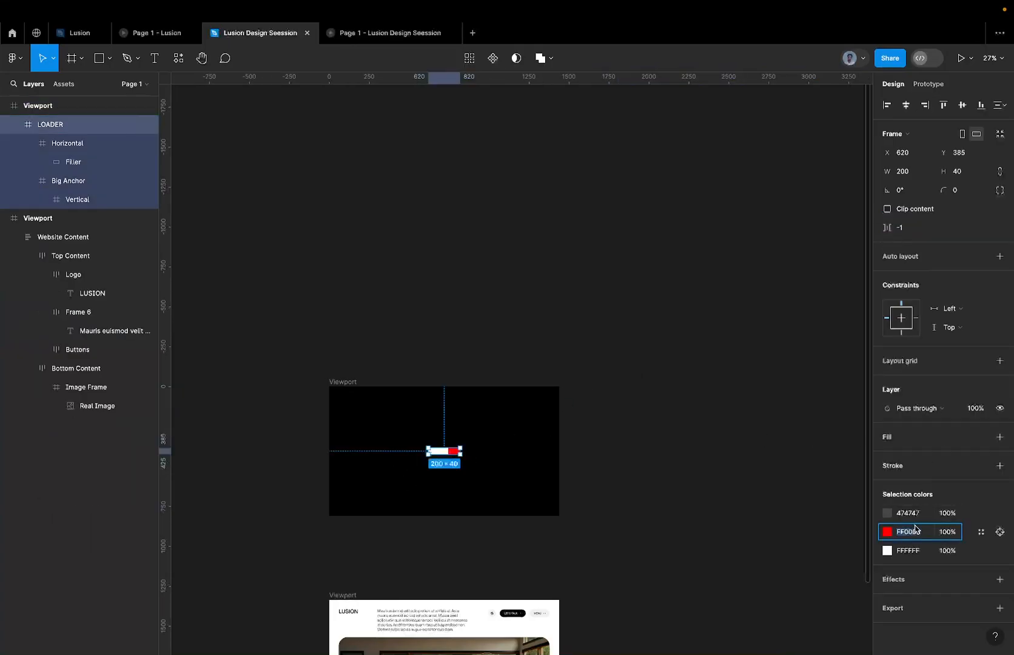
type("FFFFFF")
key("Return")
left_click(351, 399)
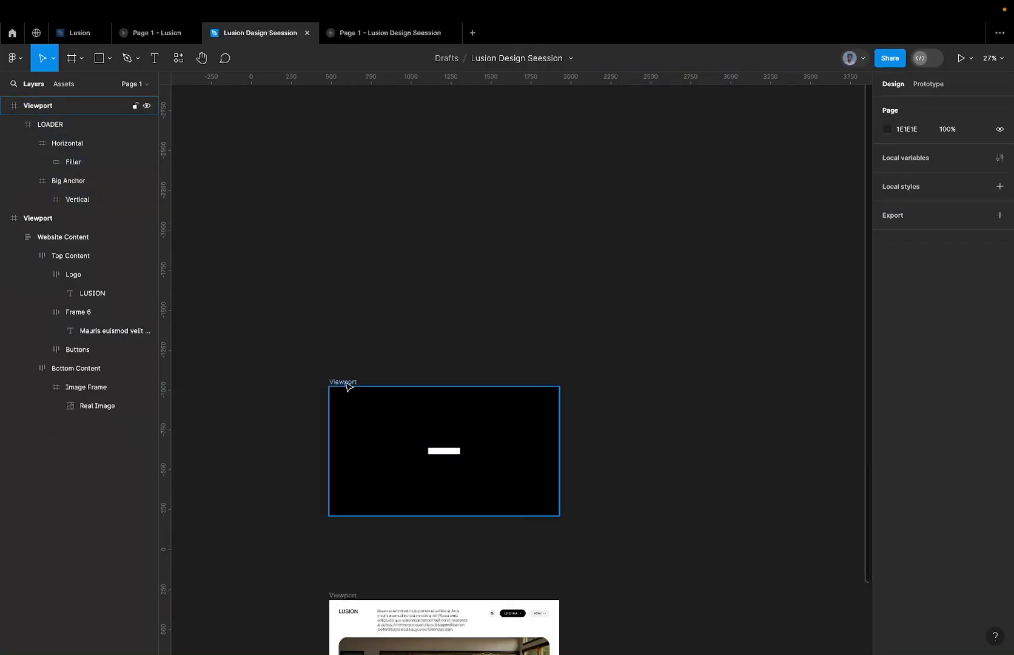
Duplicate the black loader Viewport to the right of the original.
left_click(345, 383)
left_click_drag(350, 385, 594, 386)
scroll(747, 437, "up", 5)
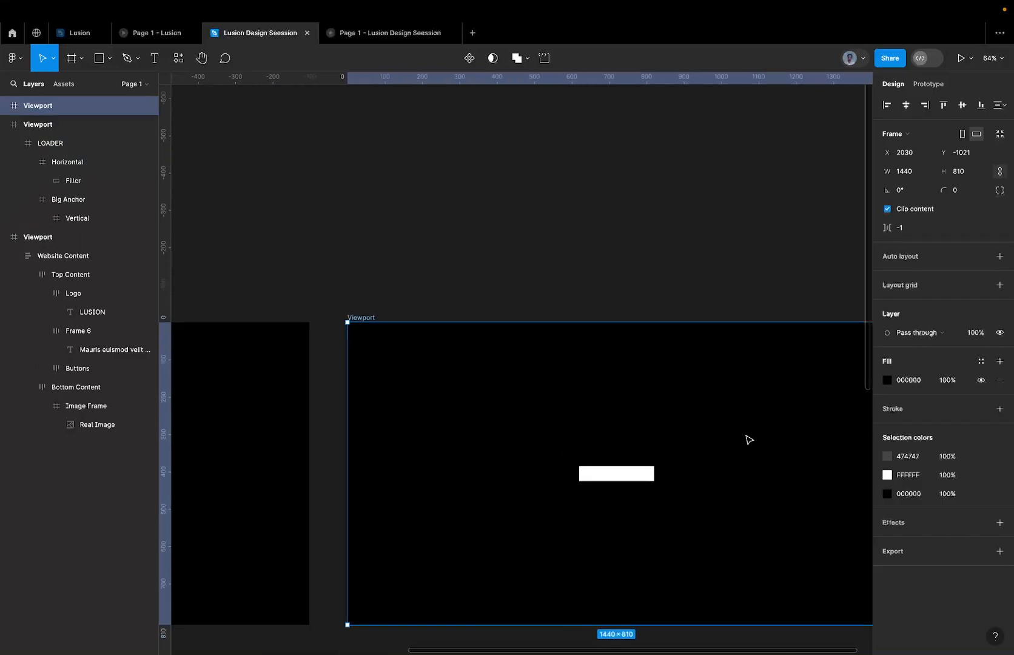
Rotate the duplicate Viewport's Big Anchor to -90° so its bar stands upright.
left_click(607, 472)
double_click(607, 472)
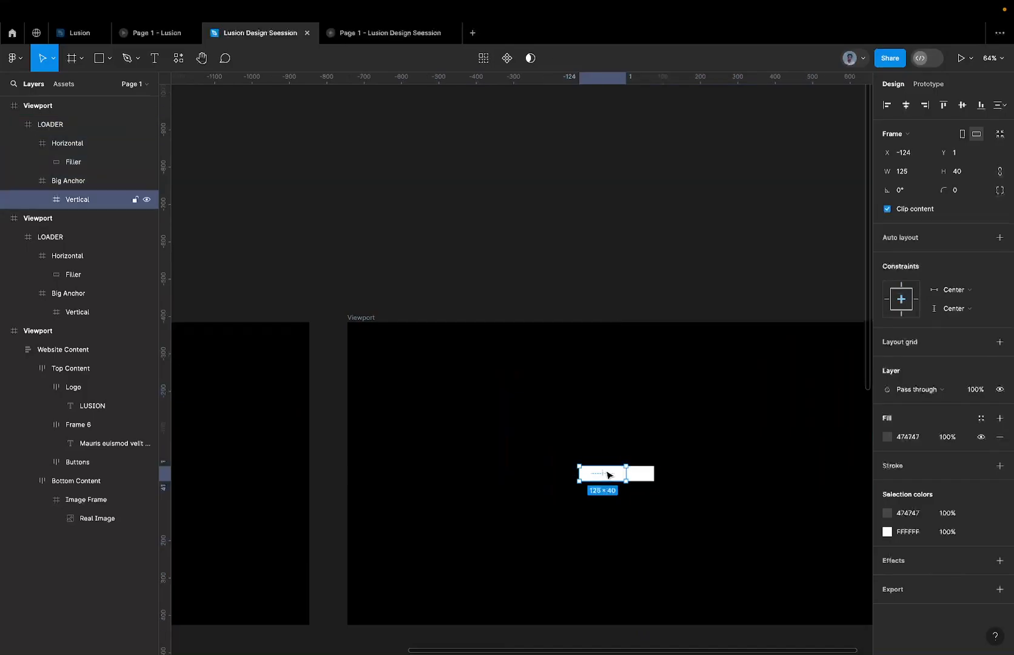
left_click(114, 181)
left_click(920, 192)
type("=")
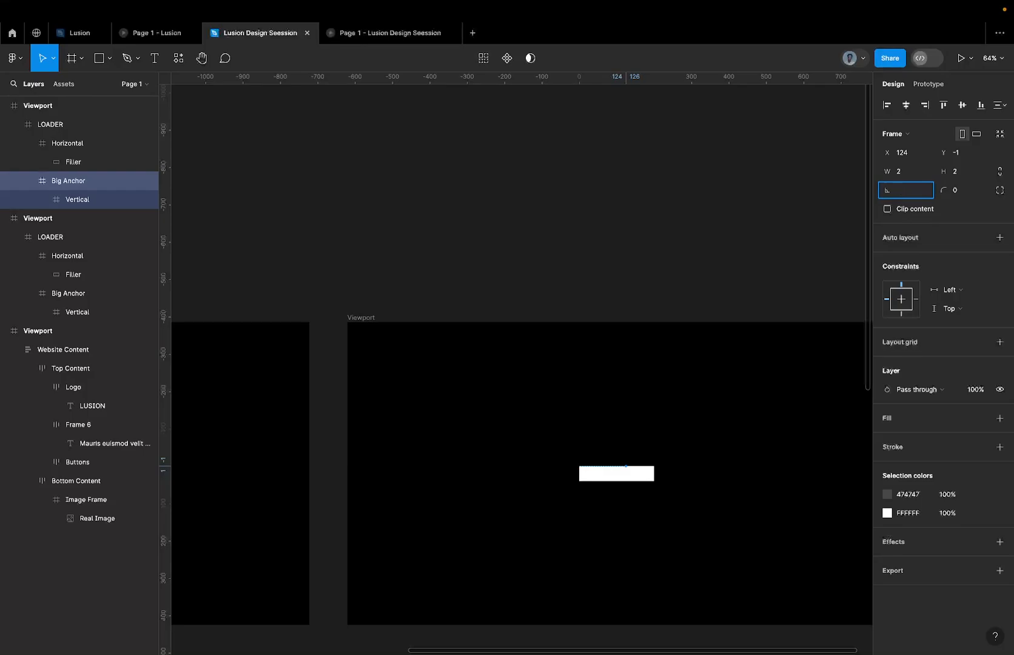
key("Return")
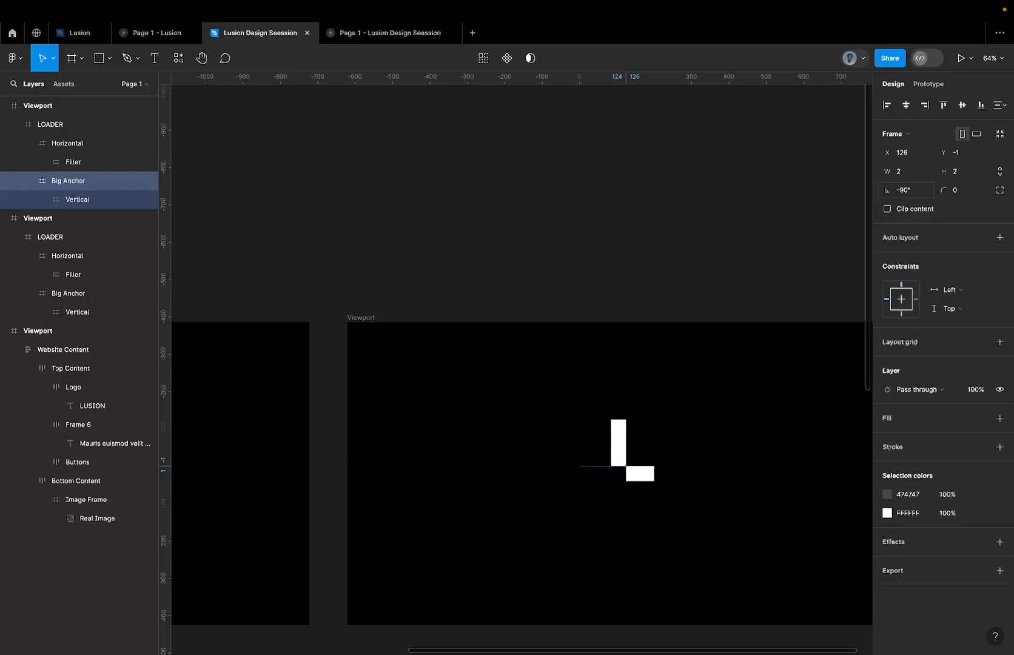
Shrink the duplicate's LOADER frame from its left side to a width of 115, aligned with the upright bar's left edge.
left_click(702, 472)
scroll(666, 473, "up", 5)
scroll(472, 486, "up", 5)
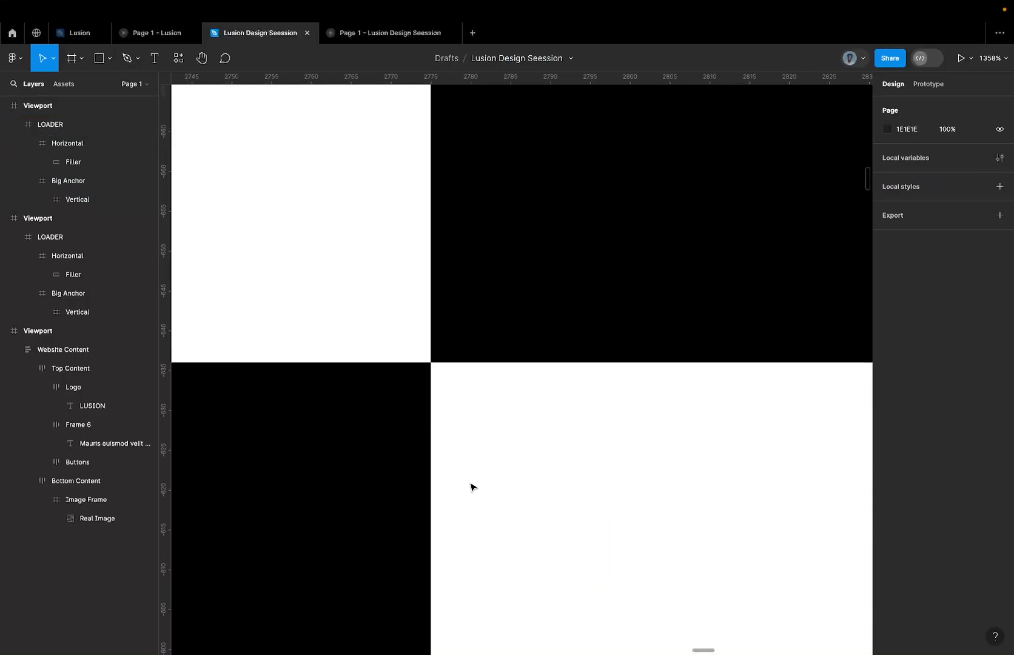
scroll(472, 488, "down", 5)
left_click(417, 411)
scroll(416, 412, "down", 2)
scroll(419, 413, "left", 2)
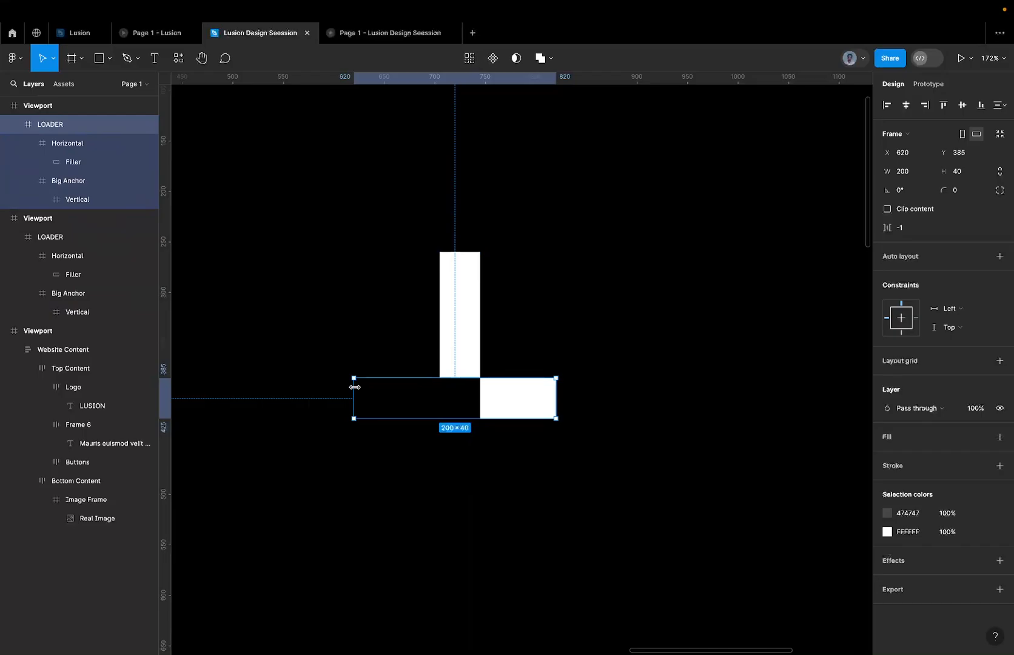
left_click_drag(356, 387, 433, 390)
scroll(432, 390, "up", 10)
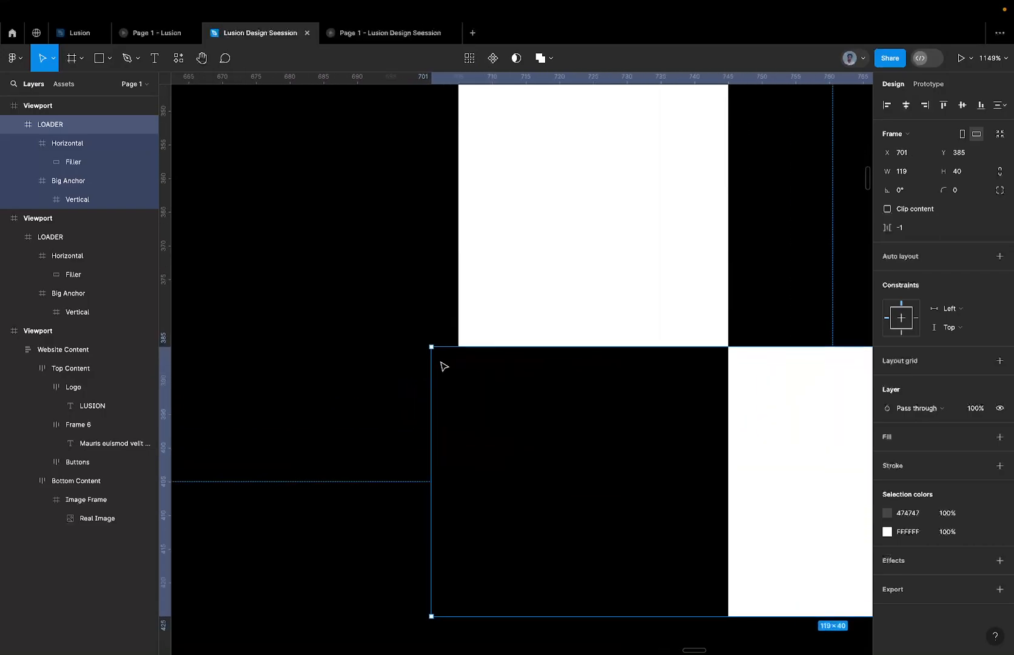
scroll(430, 360, "down", 3)
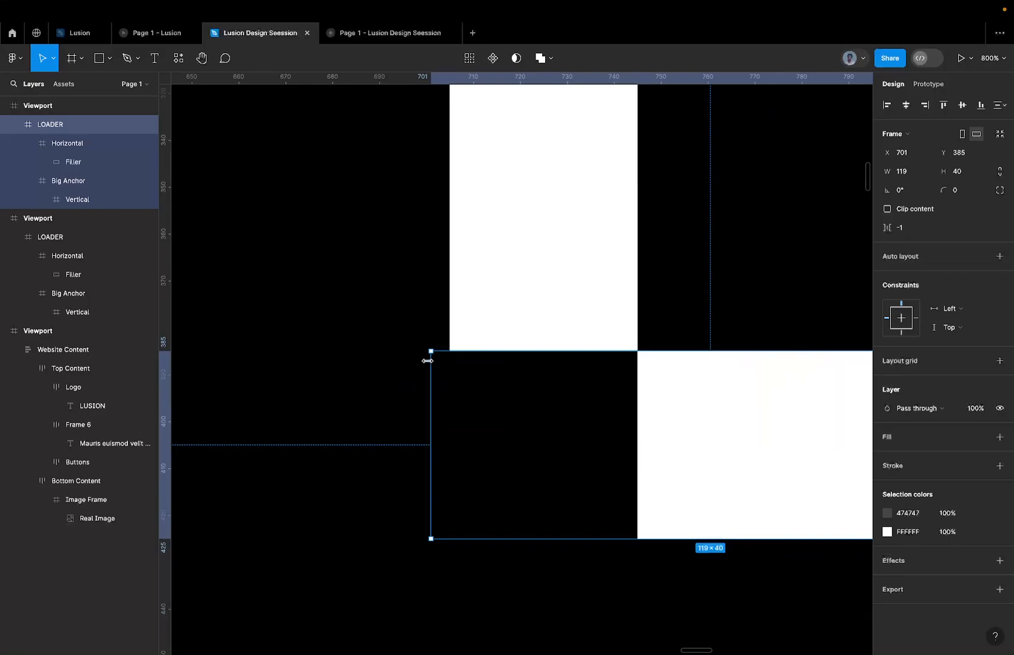
scroll(428, 361, "up", 5)
left_click_drag(433, 358, 474, 359)
scroll(469, 359, "down", 15)
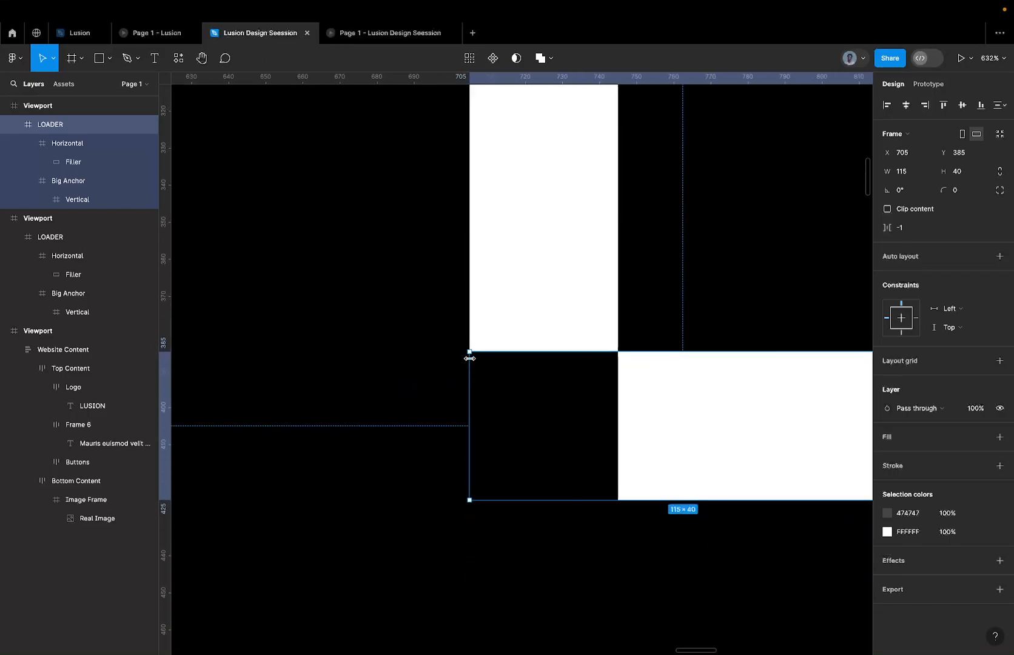
Extend the LOADER frame upward to a height of 165, and centre it horizontally and vertically in its Viewport.
left_click_drag(494, 356, 491, 260)
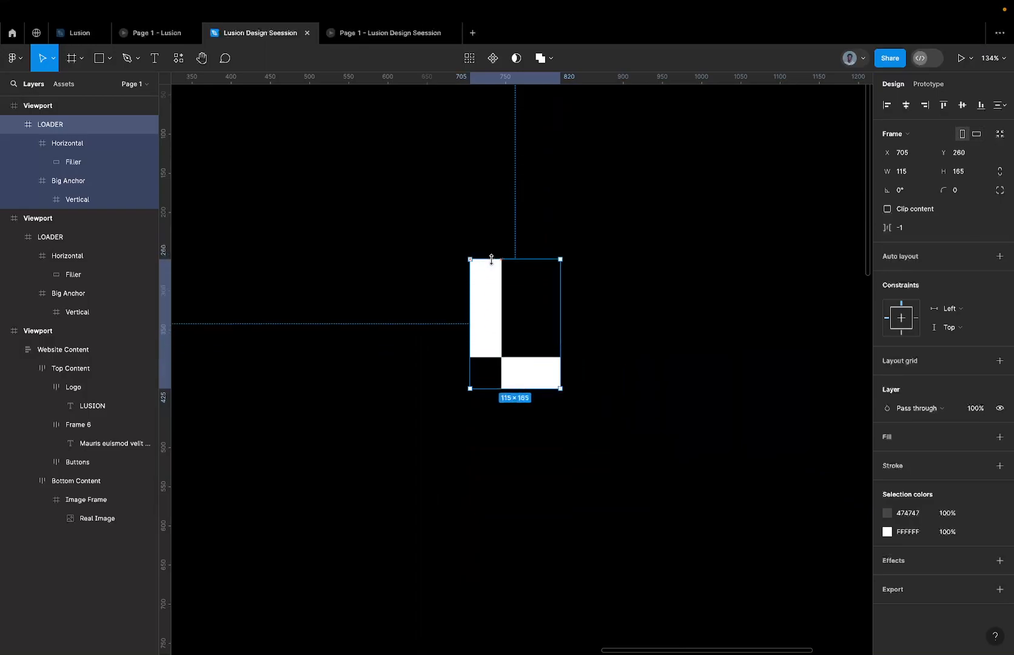
scroll(523, 233, "up", 5)
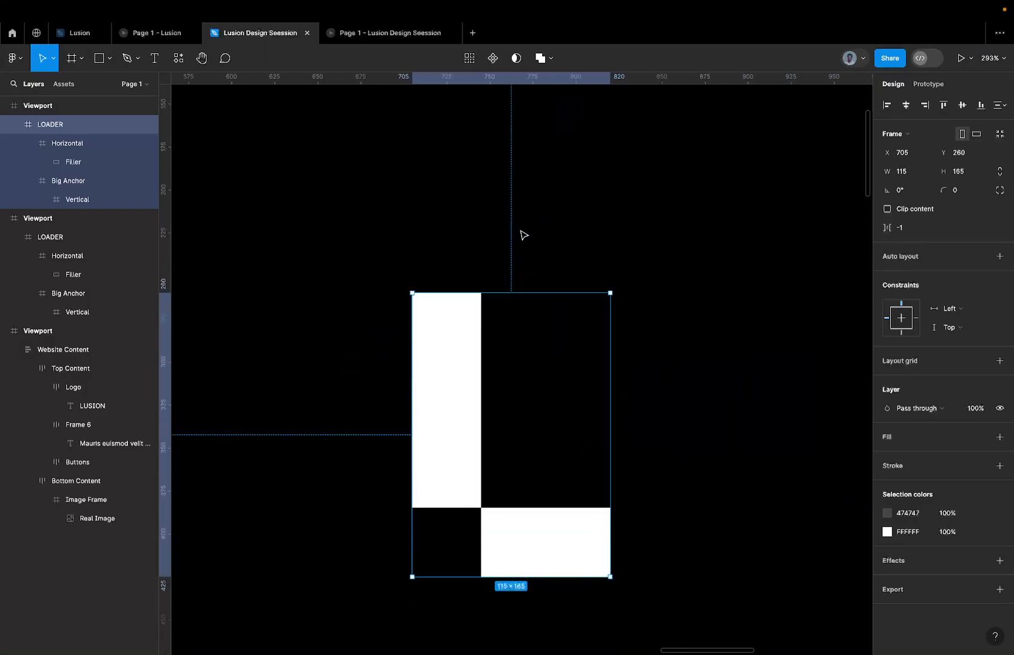
scroll(500, 261, "down", 7)
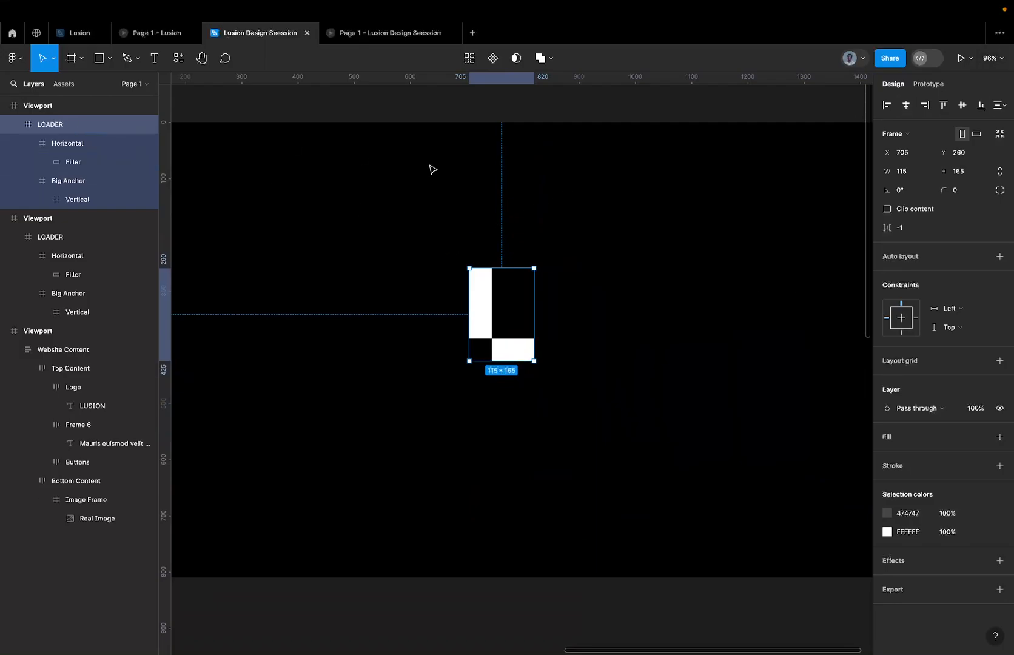
scroll(687, 228, "down", 6)
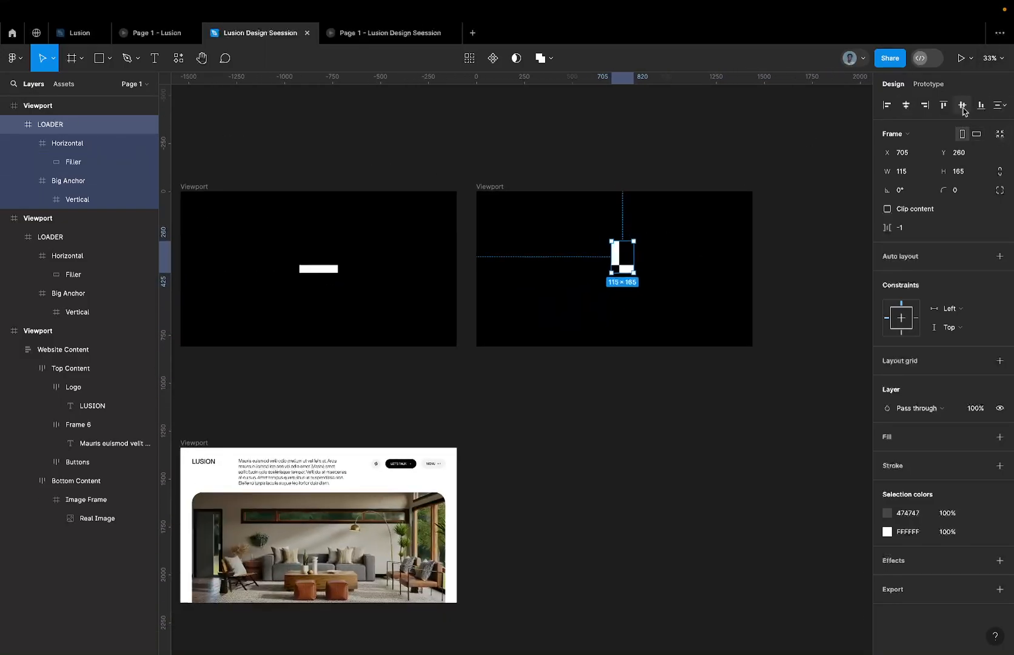
left_click(962, 105)
left_click(907, 105)
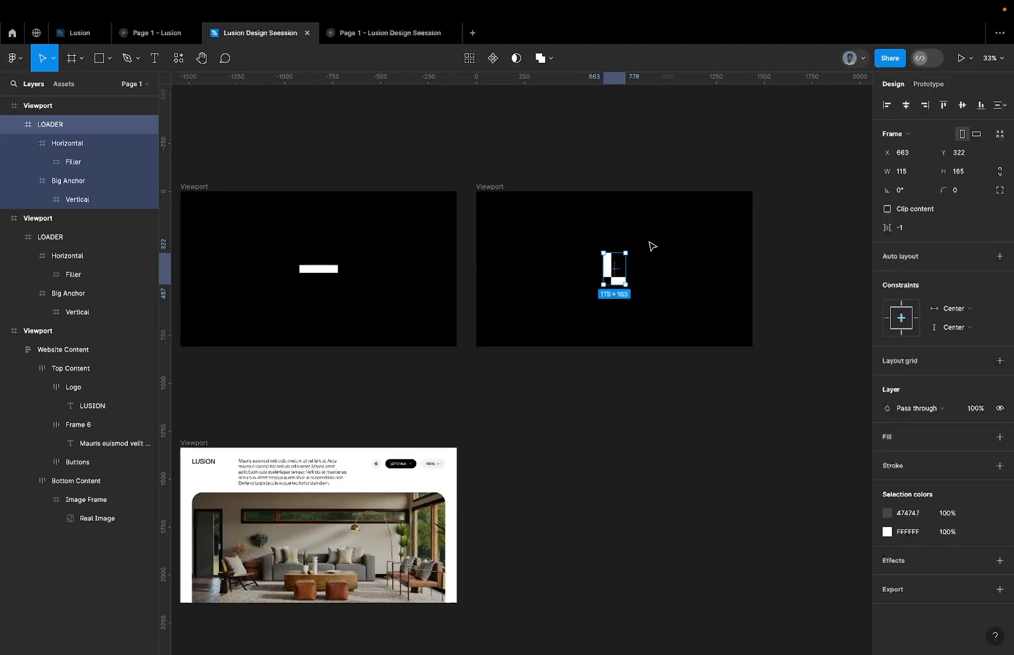
Examine the L-shaped LOADER's placement and its bars within the resized frame.
left_click(640, 218)
scroll(618, 252, "up", 3)
left_click(601, 285)
scroll(601, 286, "up", 2)
left_click(604, 294)
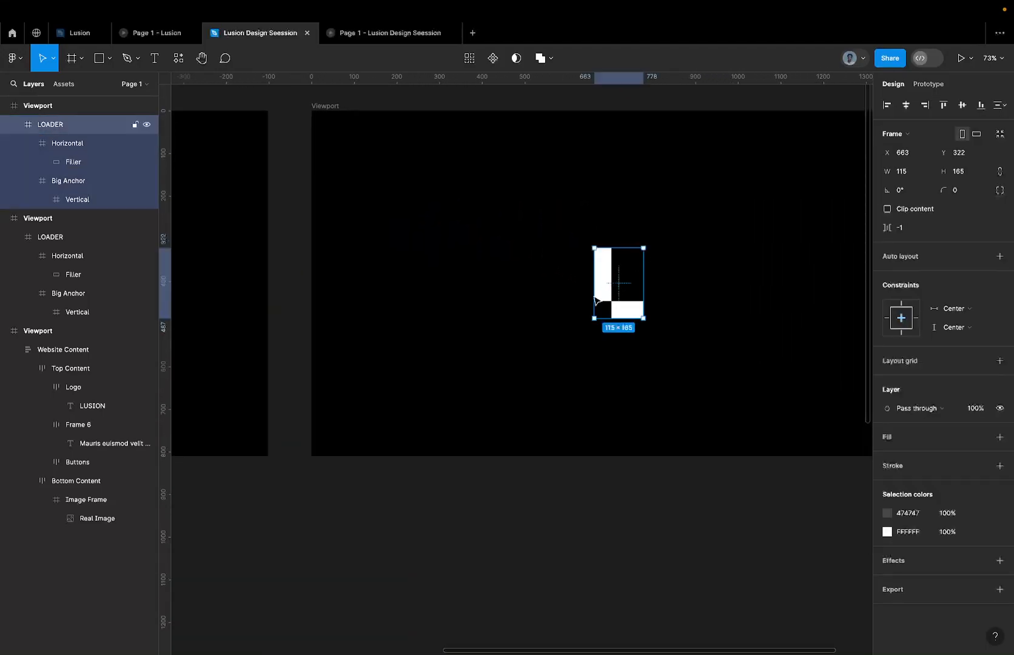
scroll(604, 309, "up", 3)
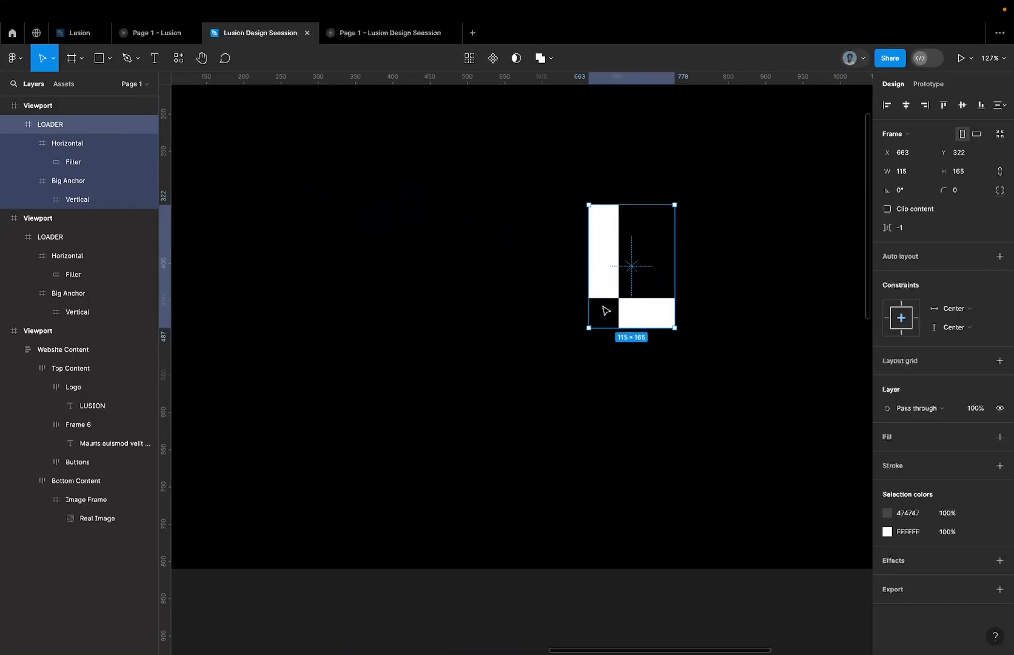
scroll(620, 229, "down", 7)
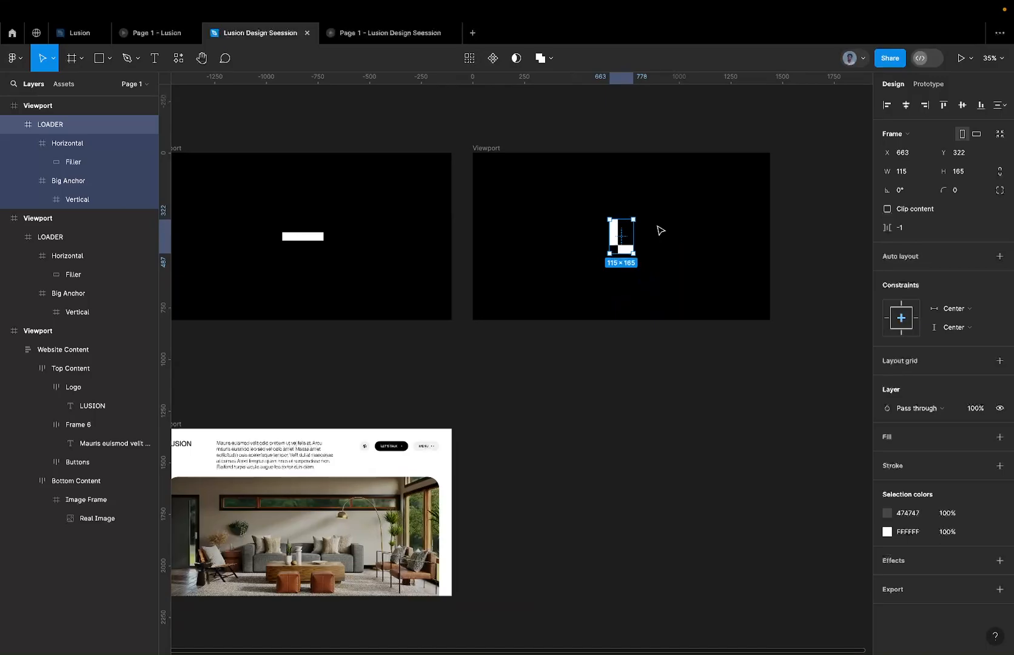
Duplicate the Viewport with the flat bar to the left of the original.
scroll(584, 245, "left", 6)
scroll(583, 245, "down", 6)
key("alt")
left_click_drag(575, 202, 463, 200)
scroll(500, 215, "up", 5)
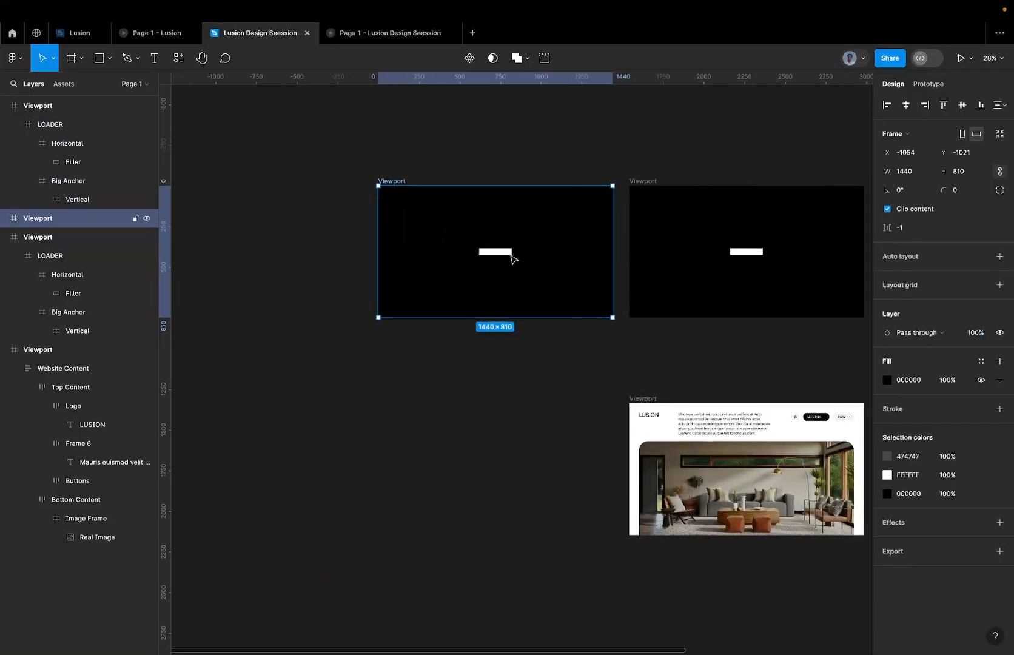
Move the horizontal bar's Filler left out of its frame to X -75 in the new Viewport.
left_click(510, 255)
scroll(515, 254, "up", 10)
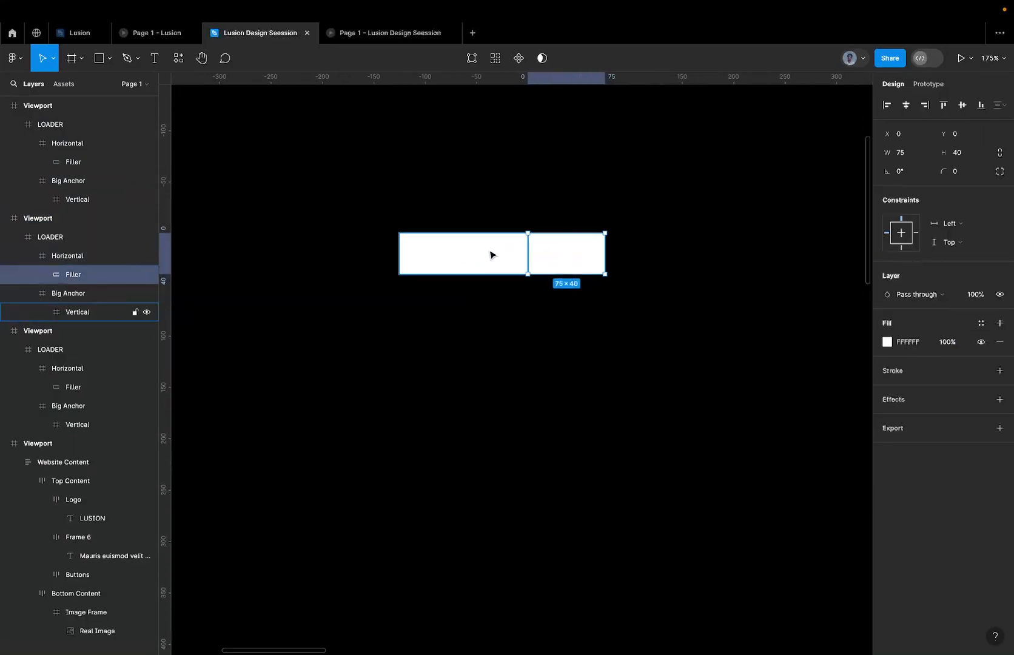
key("shift+Left")
key("shift+Left")
key("shift+Left")
key("shift+Left")
key("shift+Left")
key("shift+Left")
key("shift+Left")
key("shift+Left")
key("shift+Left")
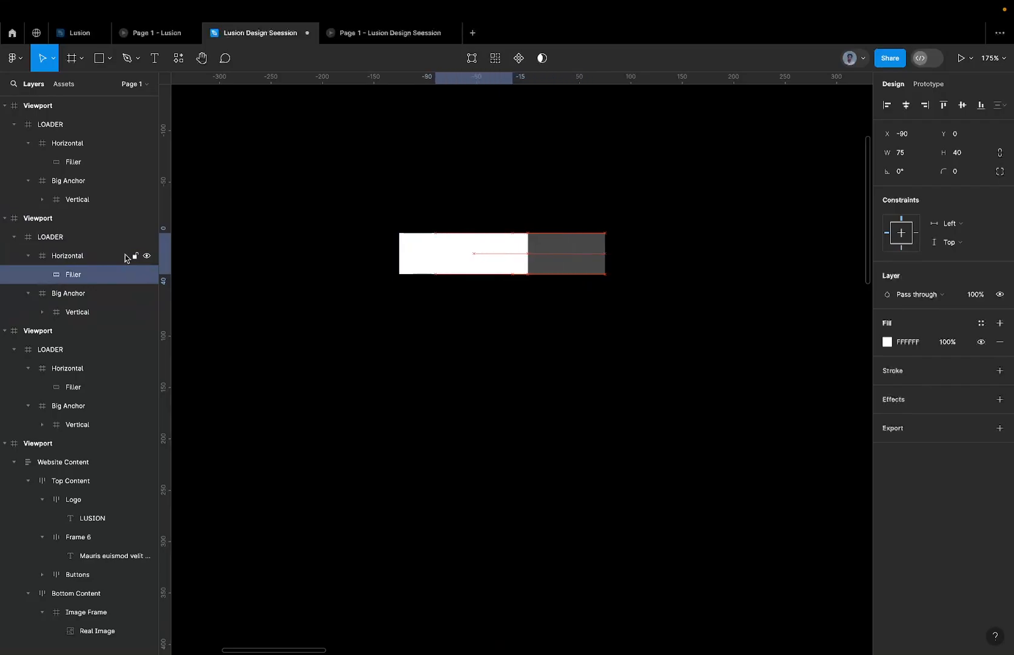
key("Right")
key("Right")
key("Right")
scroll(545, 256, "up", 5)
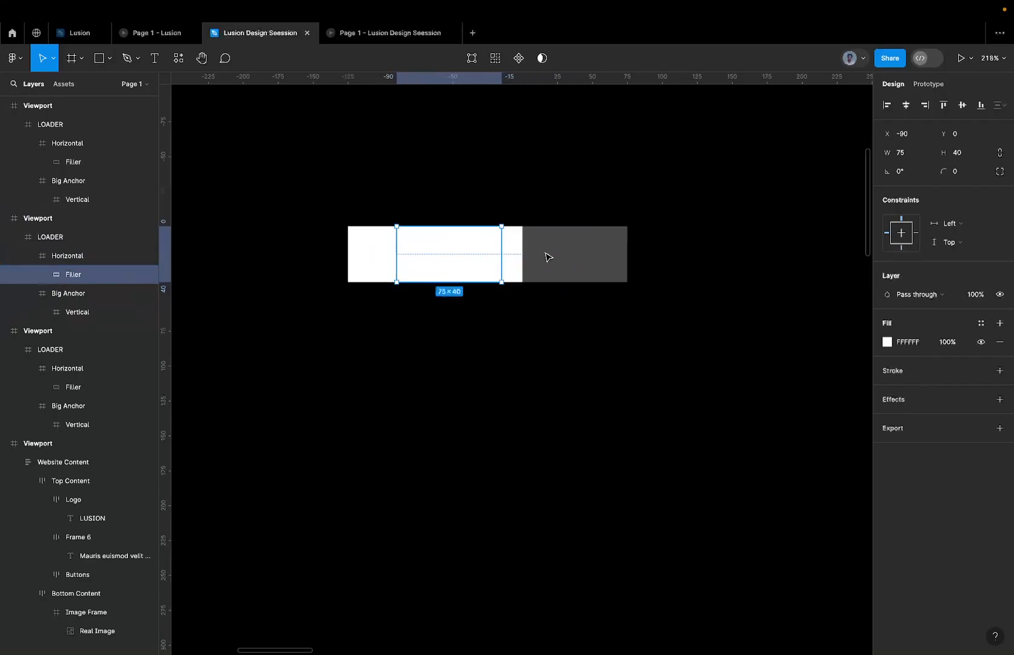
key("Right")
key("Right")
key("Right")
key("Right")
key("Right")
key("Right")
key("Right")
key("Right")
key("Right")
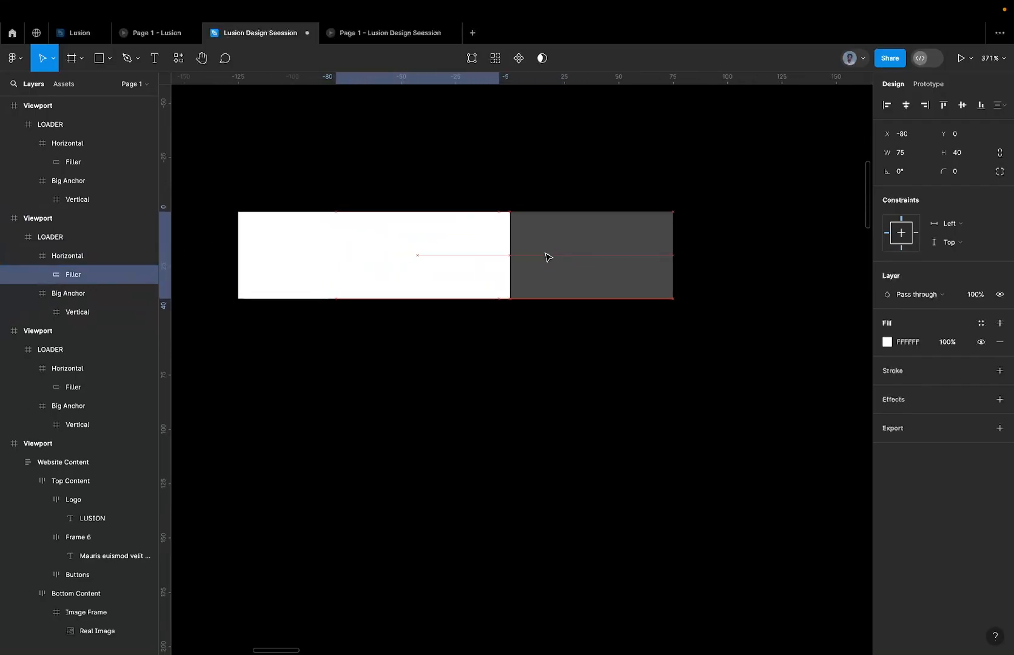
key("Right")
key("Right")
key("Right")
key("Right")
key("Right")
key("Left")
key("Left")
key("Left")
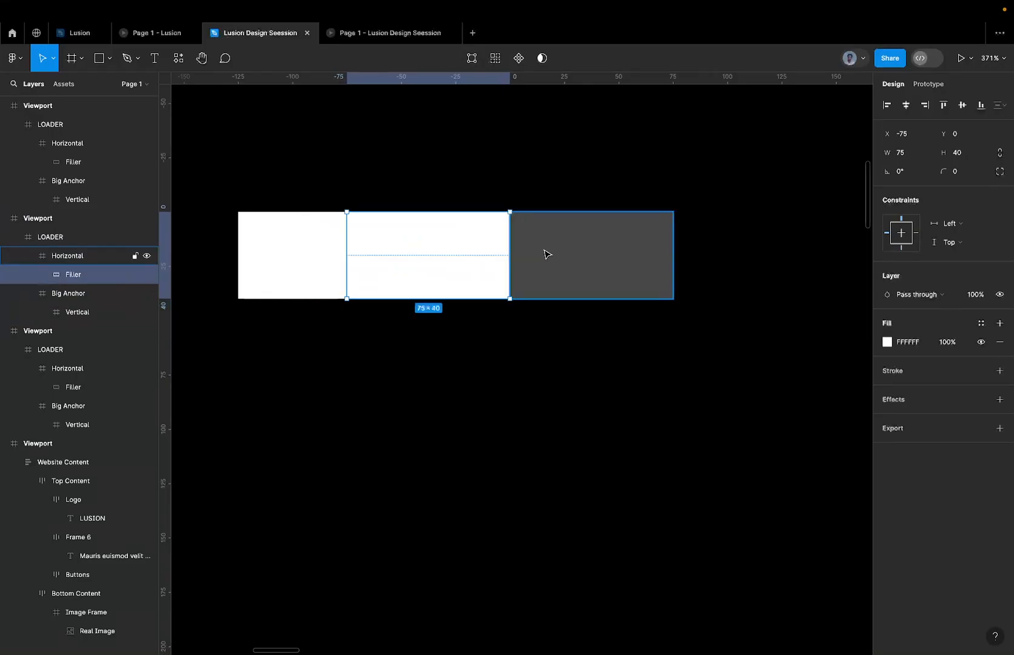
Duplicate the Horizontal frame with its Filler to X 745, Y 247, above the loader.
scroll(549, 249, "down", 5)
left_click(575, 247)
left_click_drag(575, 247, 573, 139)
Try turning off the Horizontal copy's content clipping and shifting its Filler left to X -143, Y 2.
left_click(912, 213)
scroll(629, 115, "up", 5)
left_click(575, 233)
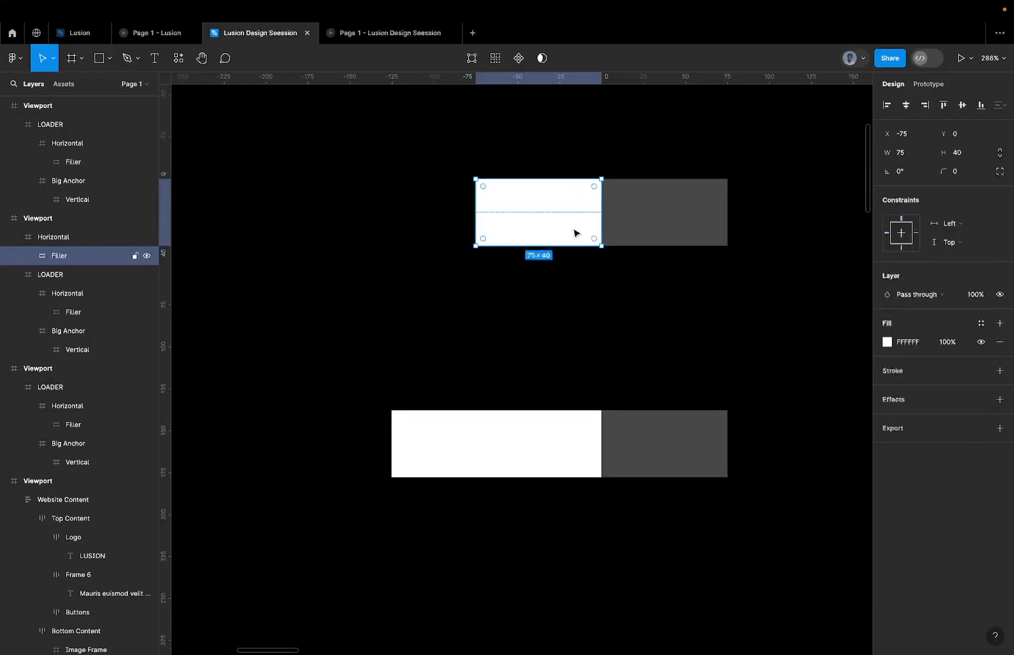
key("shift+Left")
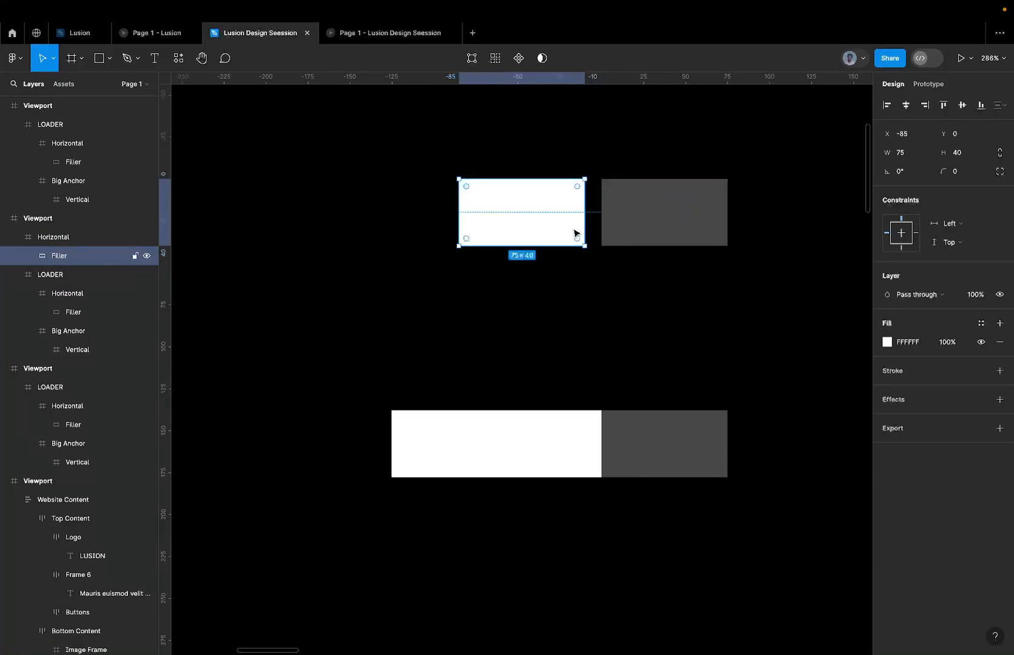
key("shift+Right")
left_click(657, 231)
left_click(594, 210)
left_click_drag(594, 210, 479, 213)
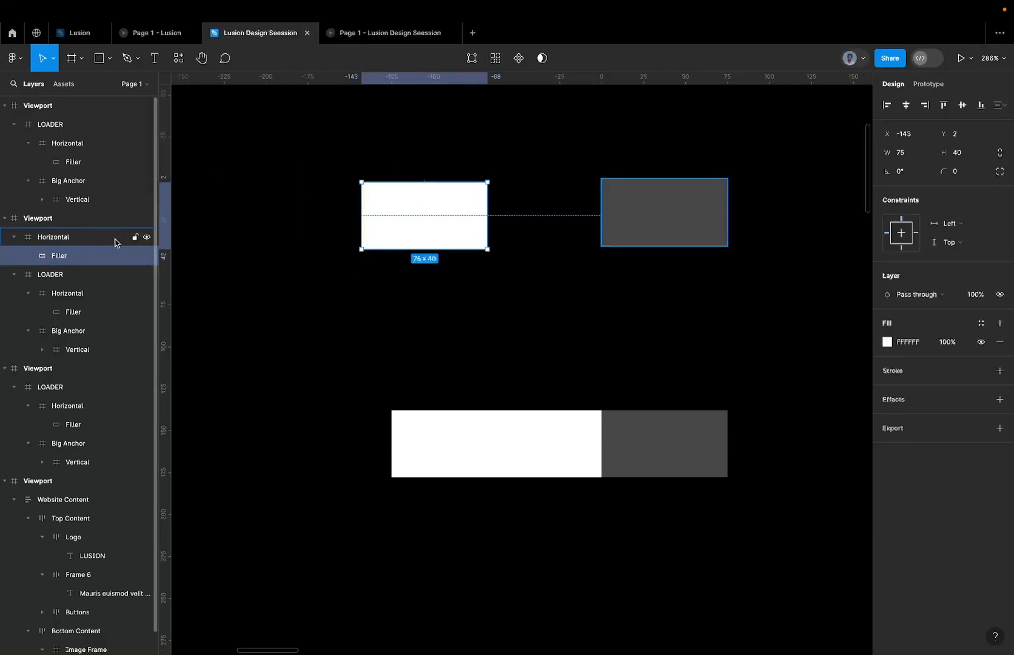
Reveal the Horizontal copy's clipped Filler by disabling Clip content, and undo that change.
left_click(58, 238)
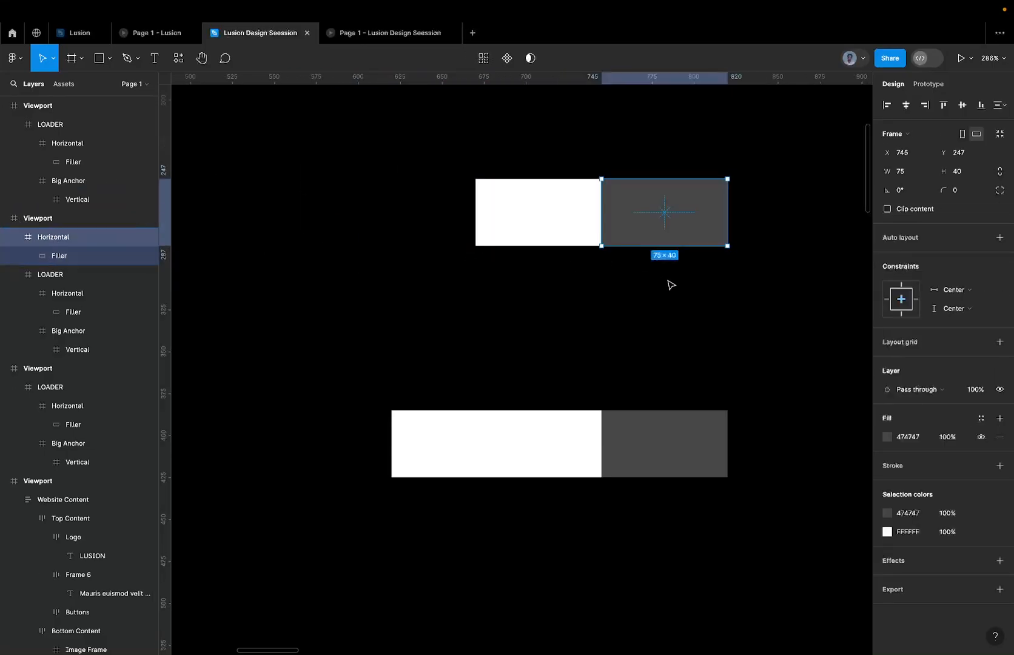
left_click(908, 211)
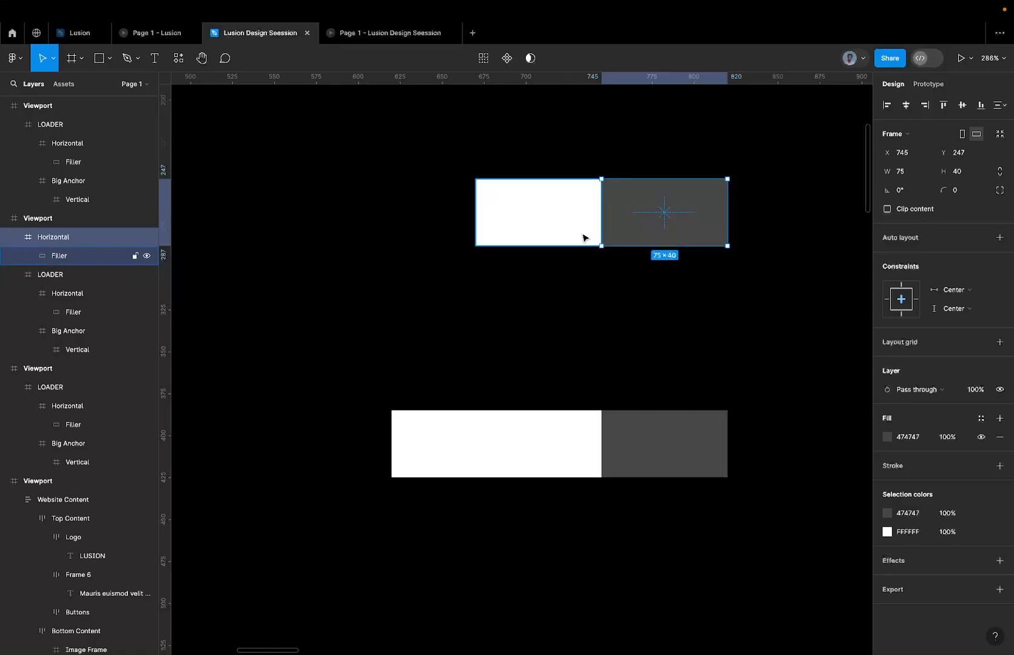
key("super+z")
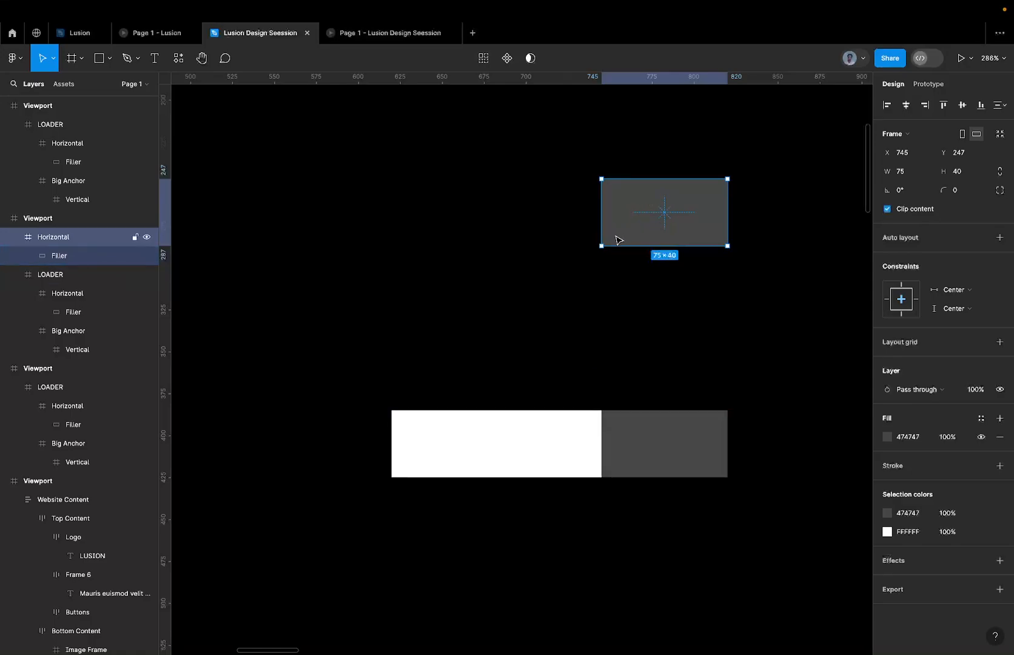
Delete the spare Horizontal frame with its Filler that sits above the loader.
double_click(638, 447)
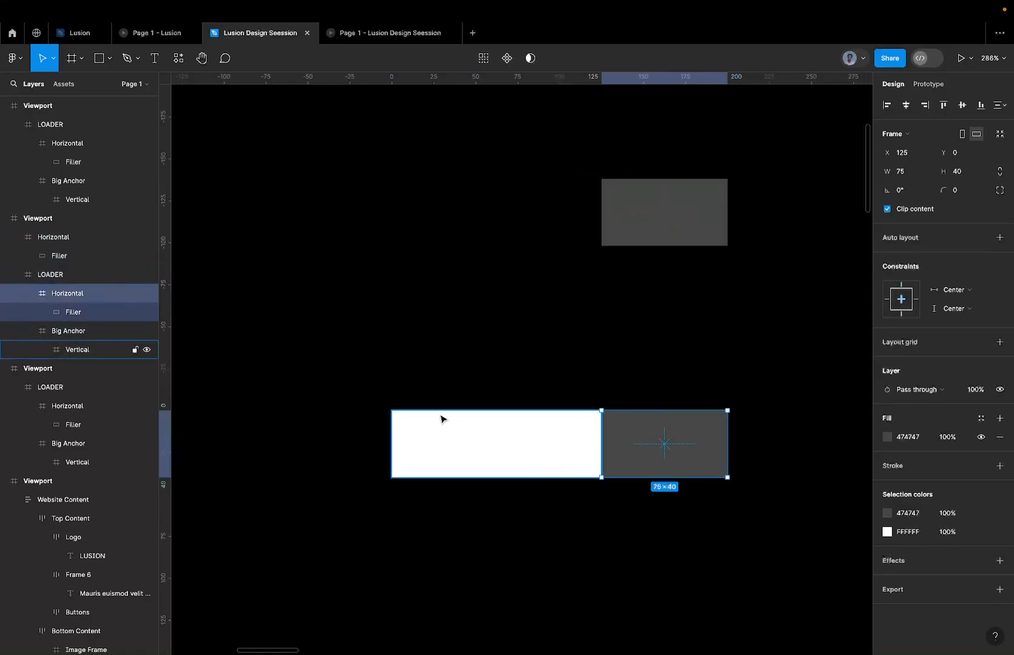
scroll(584, 408, "down", 5)
left_click(621, 322)
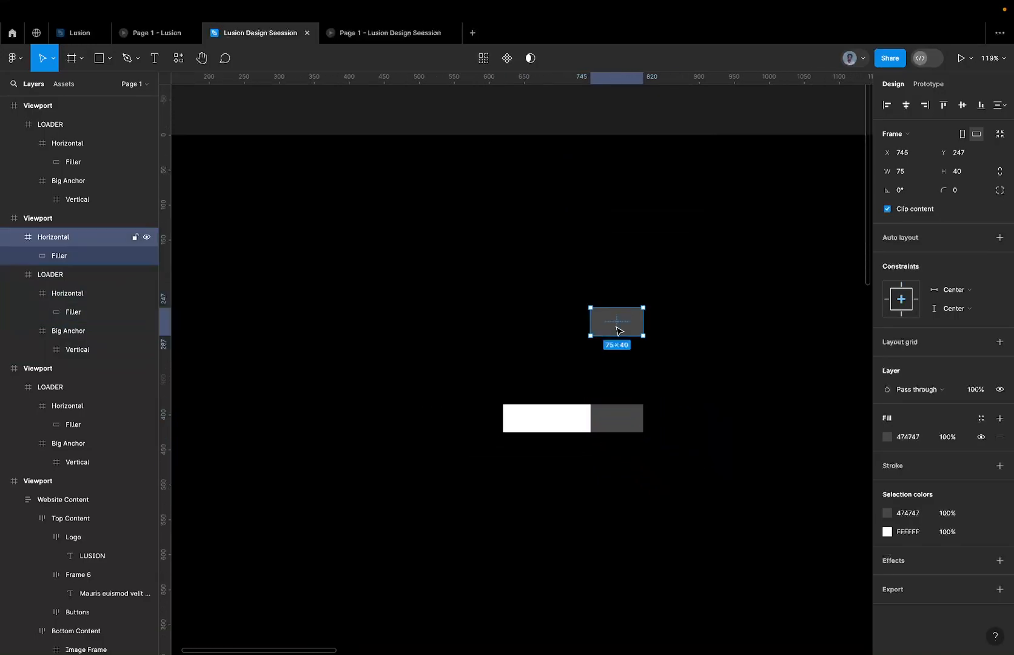
key("Delete")
Duplicate the leftmost Viewport, placing the copy directly to its left in the same row.
scroll(619, 331, "down", 10)
scroll(615, 339, "up", 8)
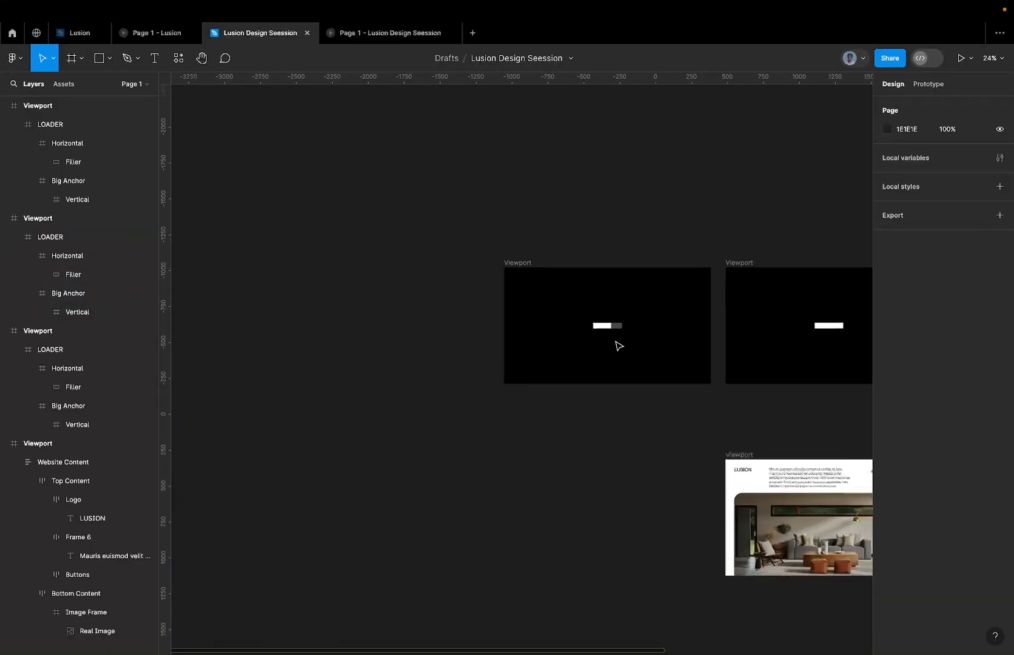
scroll(603, 367, "down", 6)
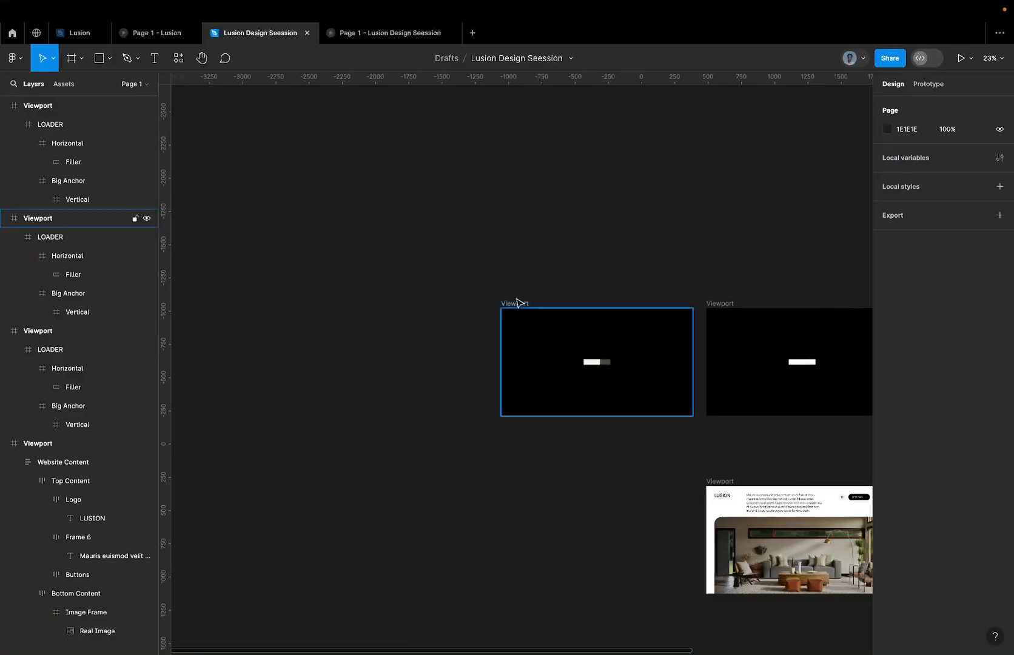
left_click_drag(516, 301, 318, 307, "alt")
Move the Vertical bar's white Filler left out of its frame to X -135, Y 0 in the new Viewport.
scroll(376, 350, "up", 4)
left_click(406, 378, "super")
left_click(406, 376, "super")
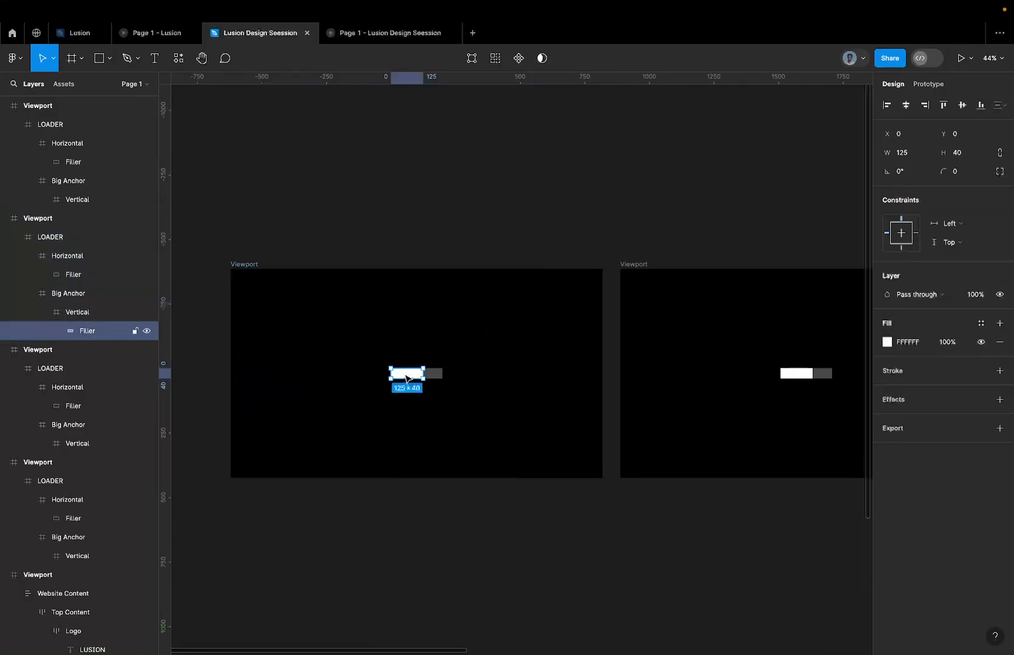
key("shift+Left")
key("shift+Left")
key("shift+Left")
key("shift+Left")
key("shift+Left")
key("shift+Left")
key("shift+Left")
key("shift+Left")
key("shift+Left")
key("shift+Left")
key("shift+Left")
key("shift+Left")
key("shift+Left")
scroll(400, 377, "up", 5)
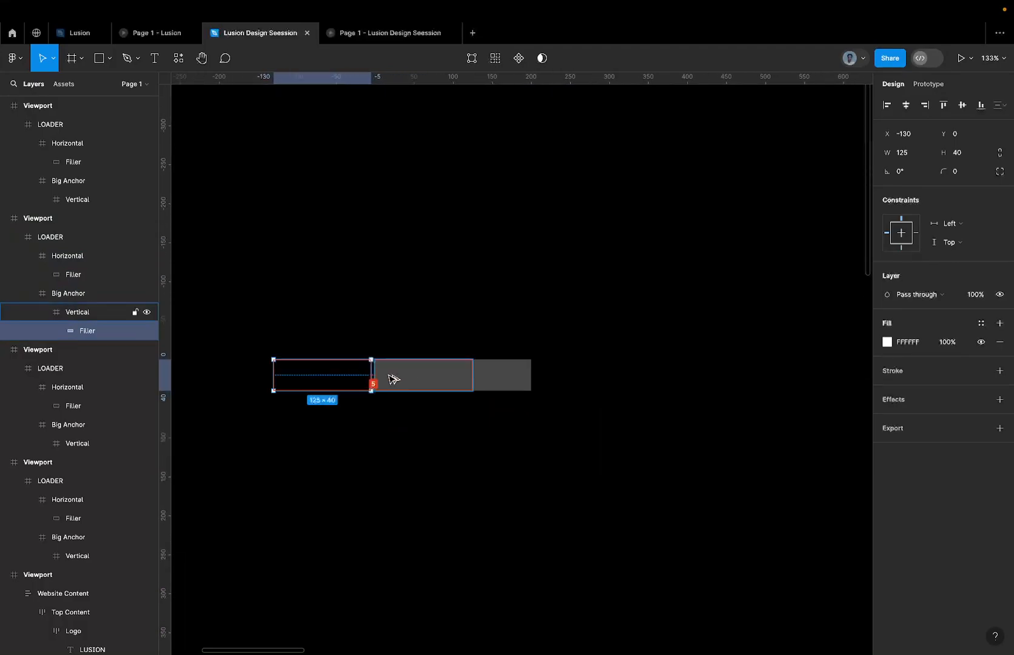
key("Right")
key("Right")
key("Right")
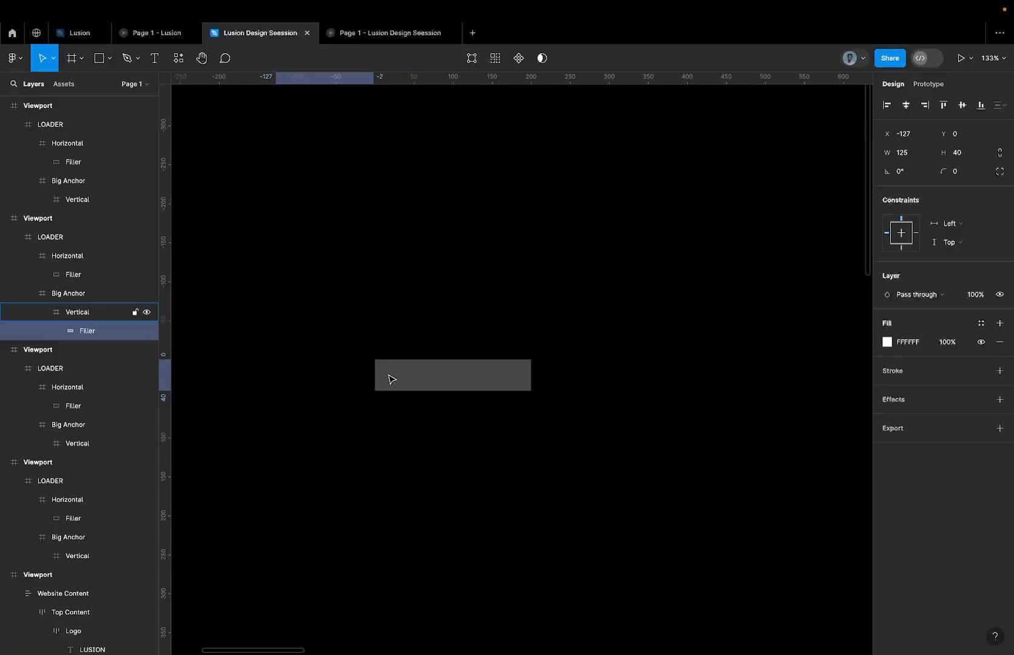
key("Left")
key("Left")
key("Left")
key("Left")
key("Left")
key("Left")
key("Left")
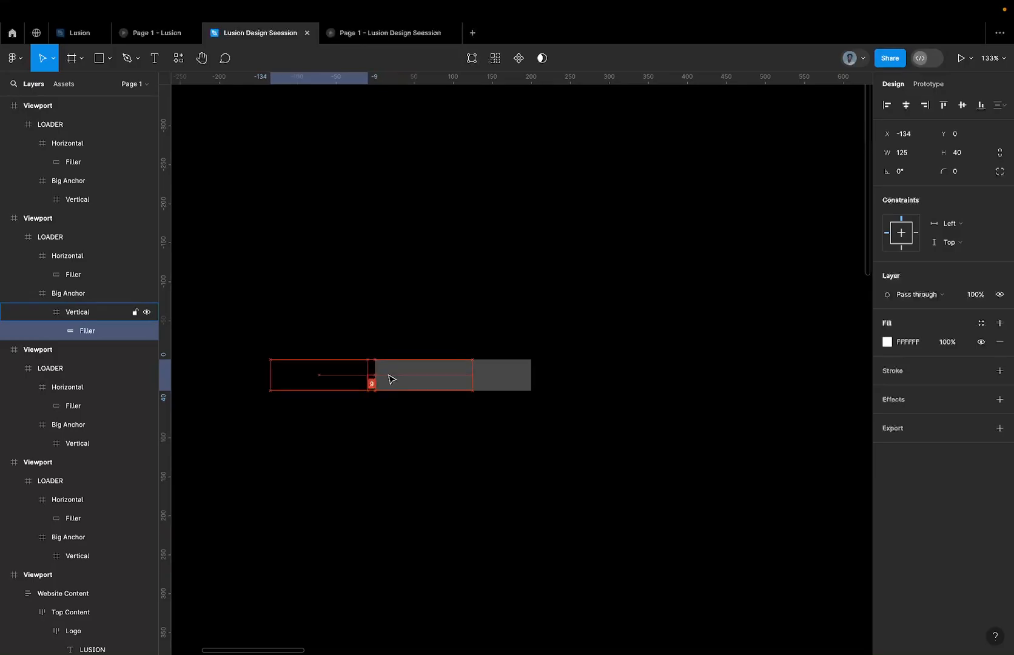
key("Left")
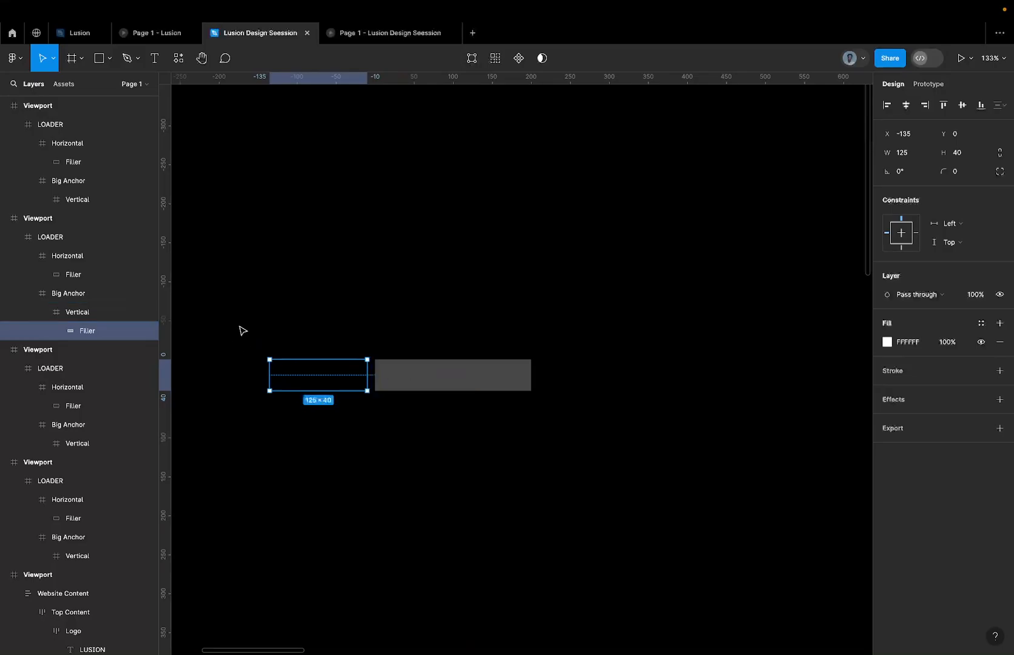
Shift the Horizontal bar's Filler in the second Viewport further left to X -85, Y 0.
scroll(398, 361, "down", 5)
scroll(401, 358, "left", 5)
scroll(509, 370, "right", 2)
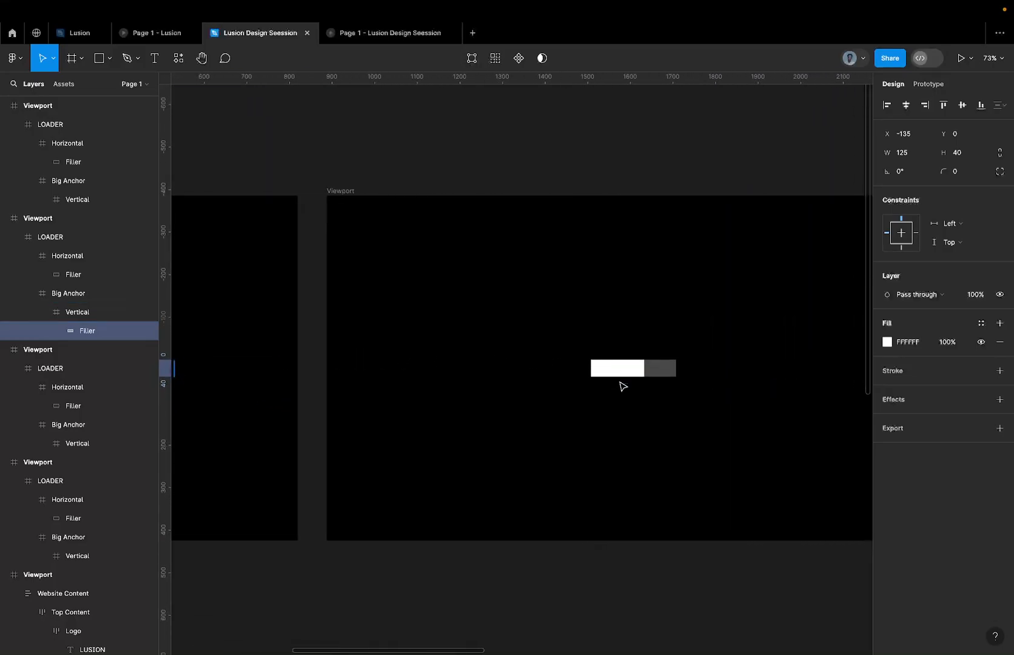
double_click(664, 374)
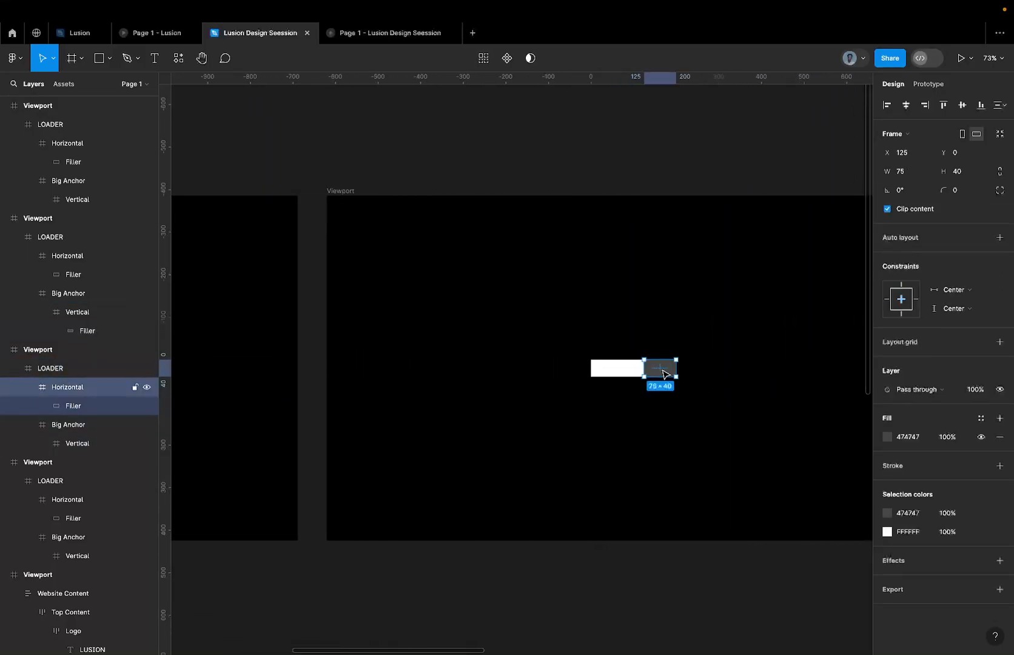
left_click(124, 406)
scroll(668, 396, "up", 5)
key("shift+Left")
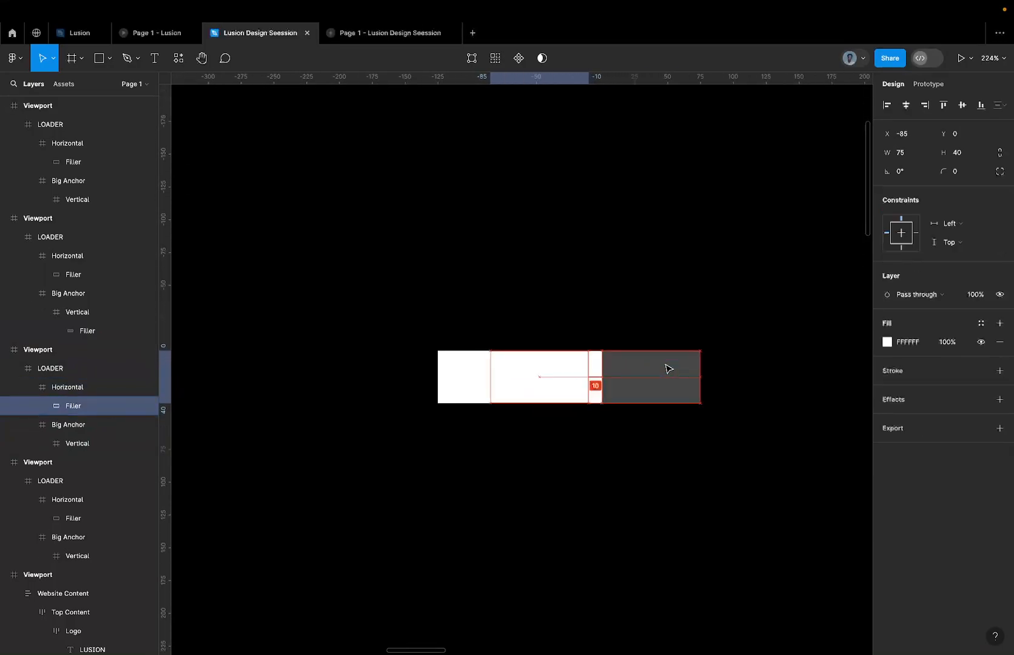
Review the row of Viewports in order, from the empty loader through the filled bars to the L shape.
scroll(667, 369, "down", 10)
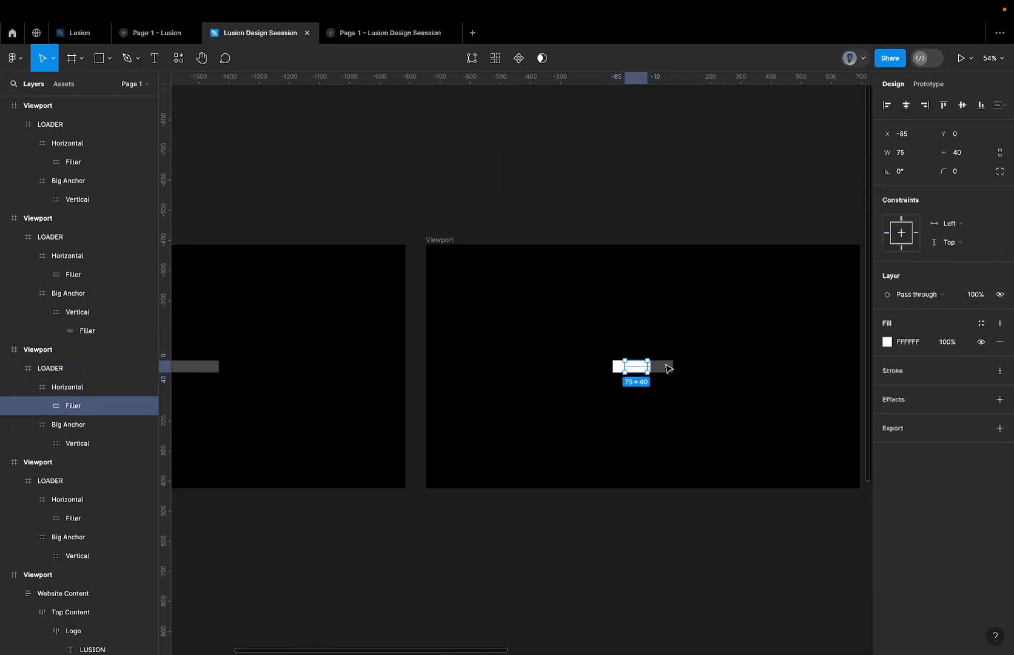
scroll(668, 369, "left", 5)
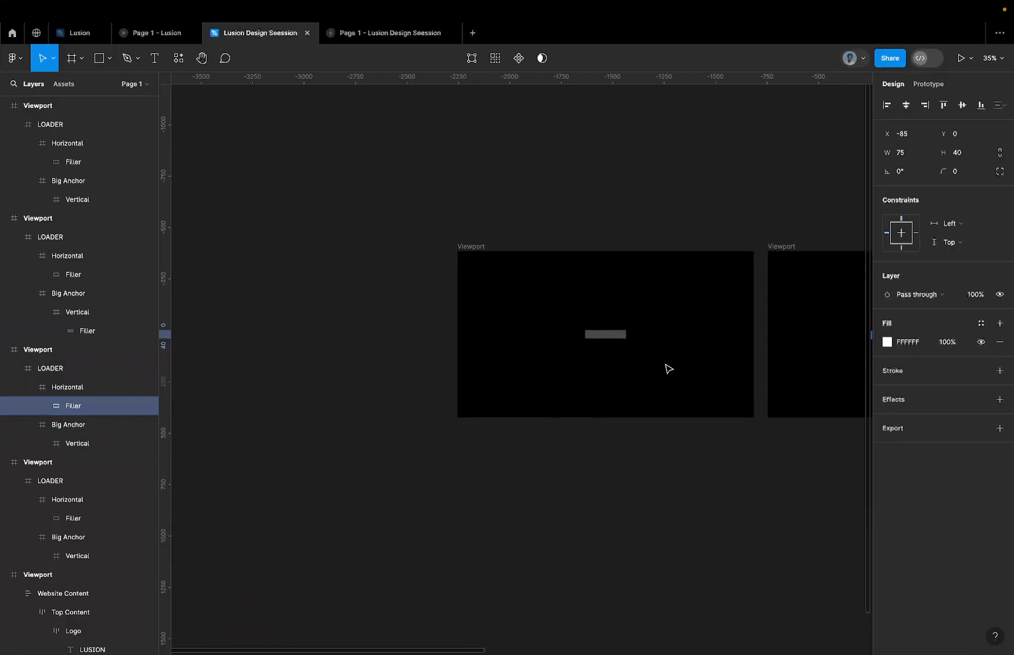
left_click(588, 333)
scroll(595, 333, "right", 5)
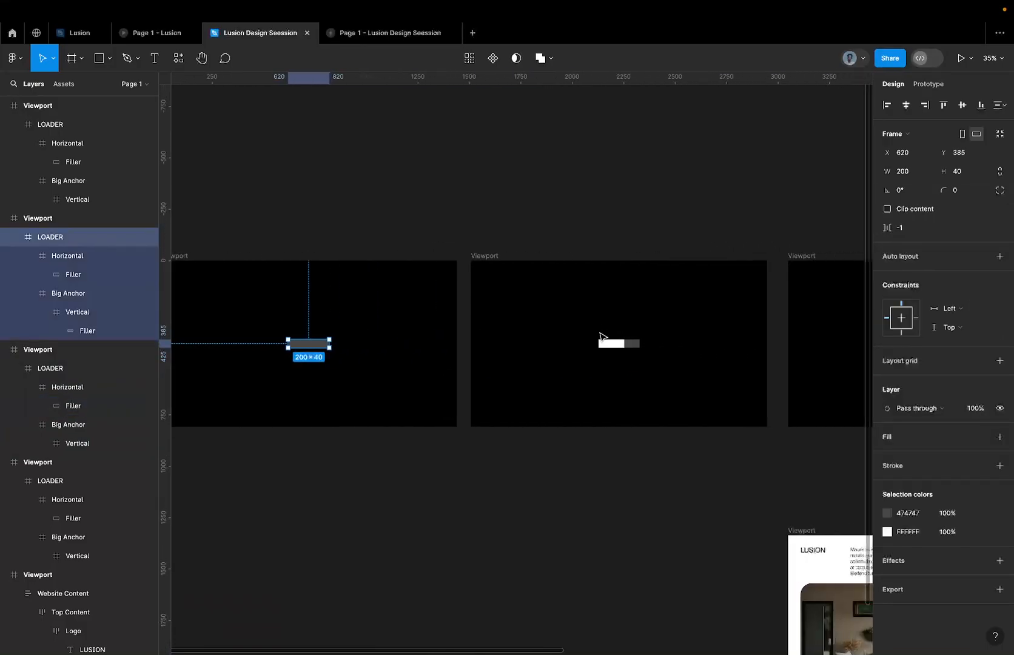
scroll(599, 336, "right", 6)
scroll(582, 349, "right", 4)
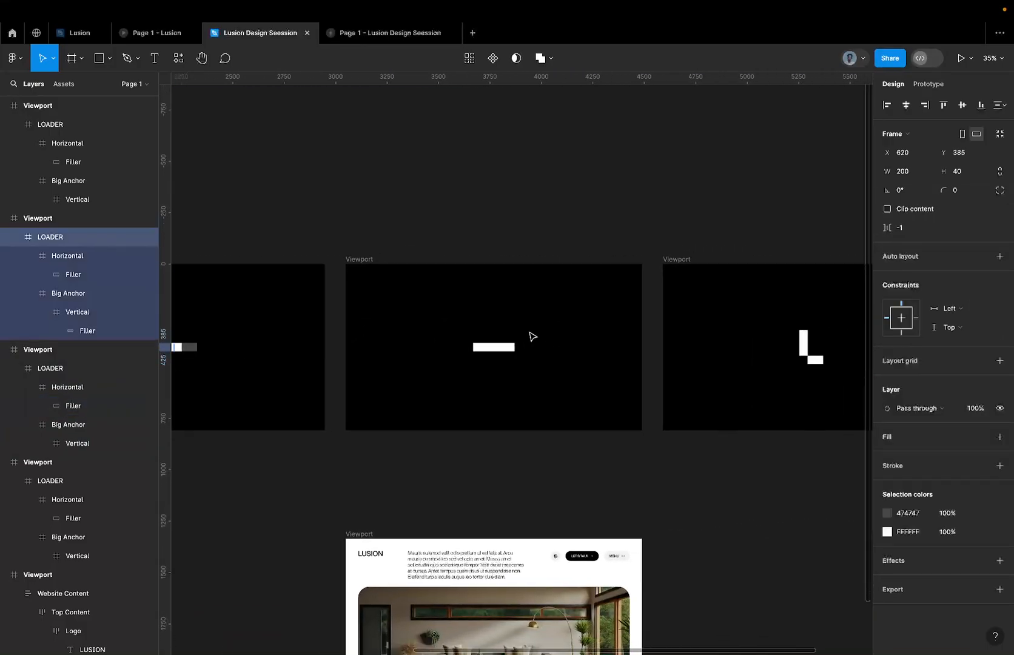
scroll(586, 334, "down", 5)
scroll(585, 334, "left", 3)
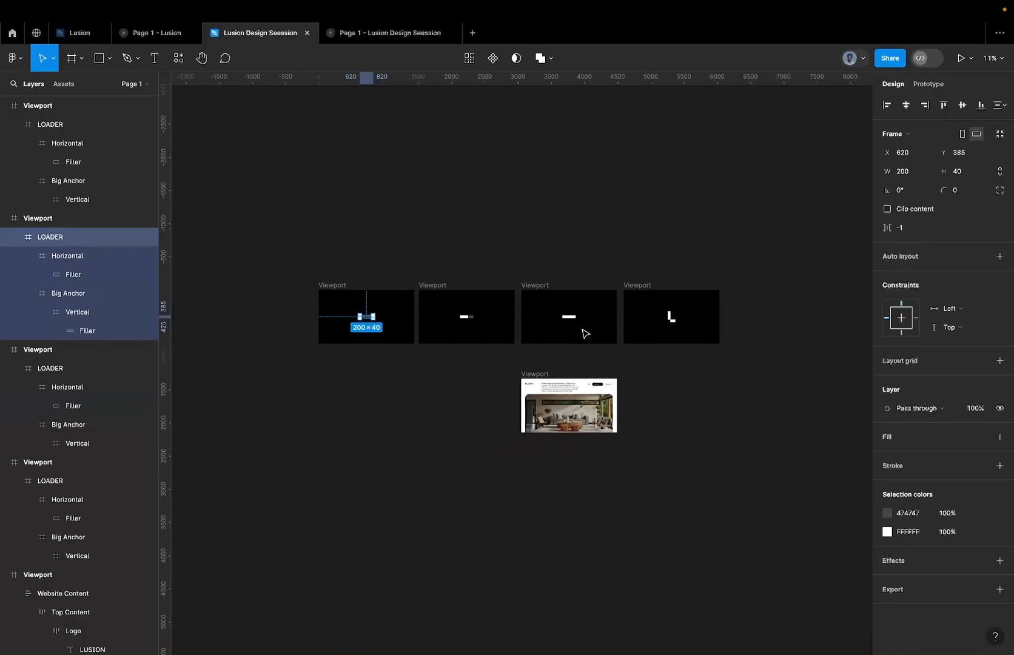
scroll(501, 321, "up", 3)
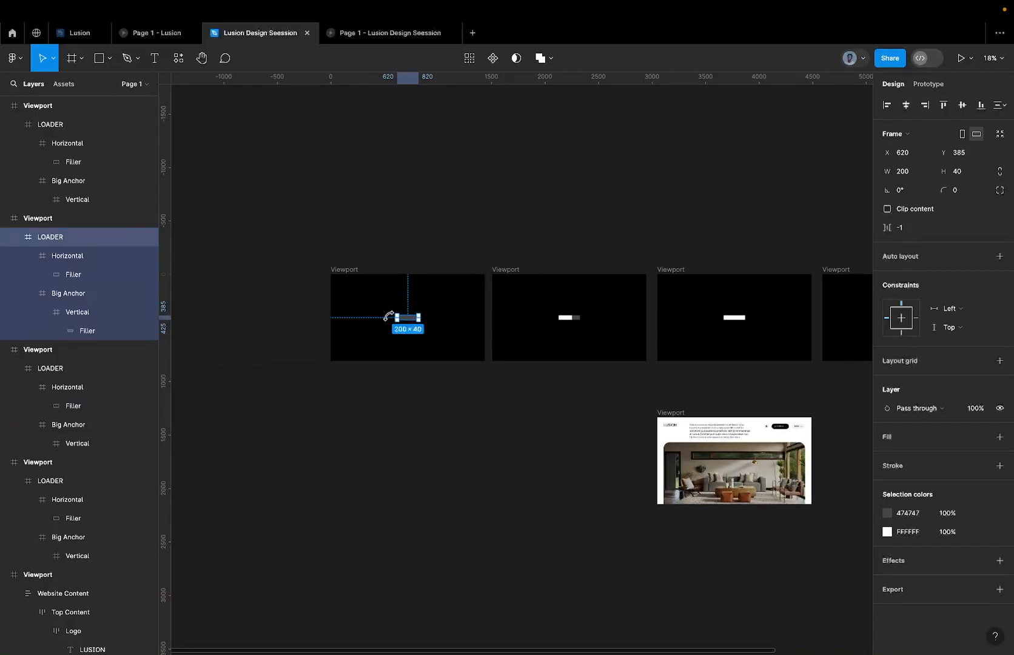
Switch to the Lusion reference file and examine the empty-loader Viewport's prototype interaction and the Page 1 - Lusion preview.
left_click(352, 269)
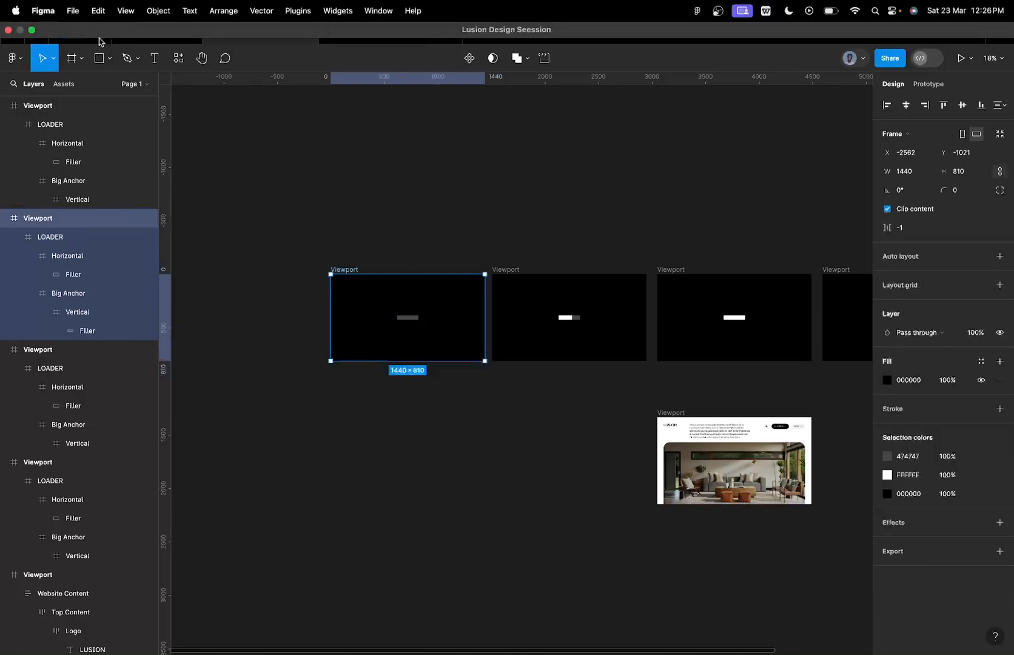
left_click(75, 34)
scroll(323, 214, "down", 20)
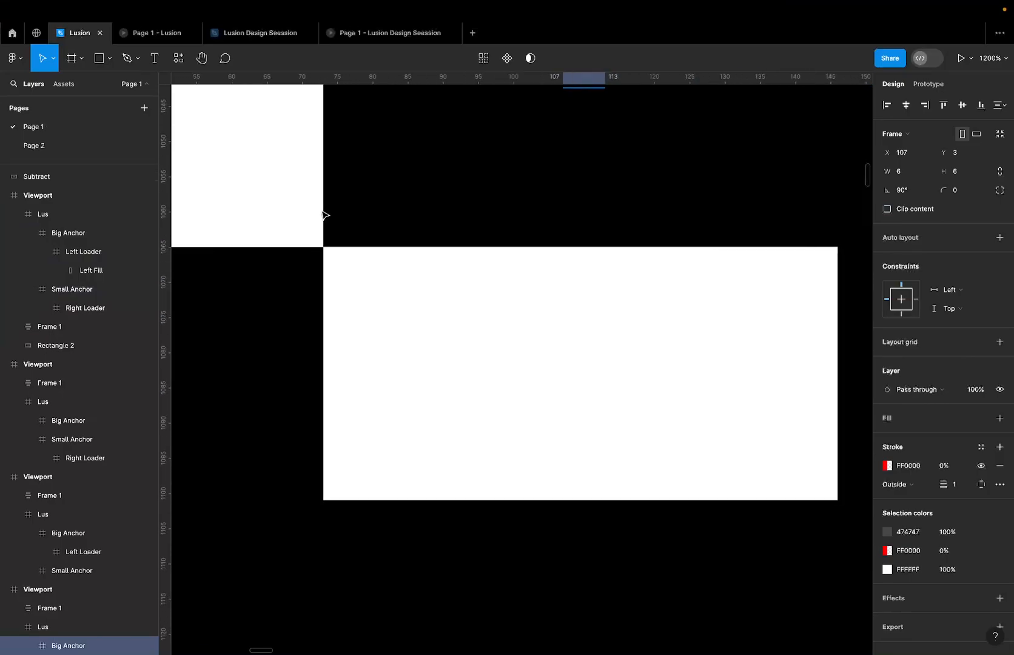
scroll(323, 214, "up", 5)
scroll(323, 214, "left", 5)
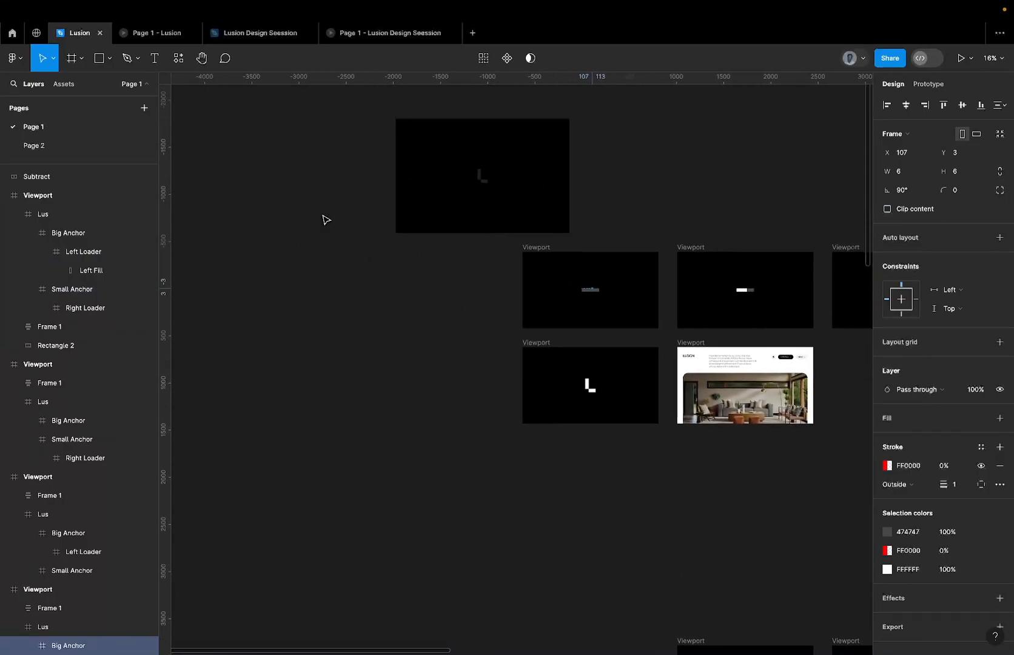
left_click(517, 308)
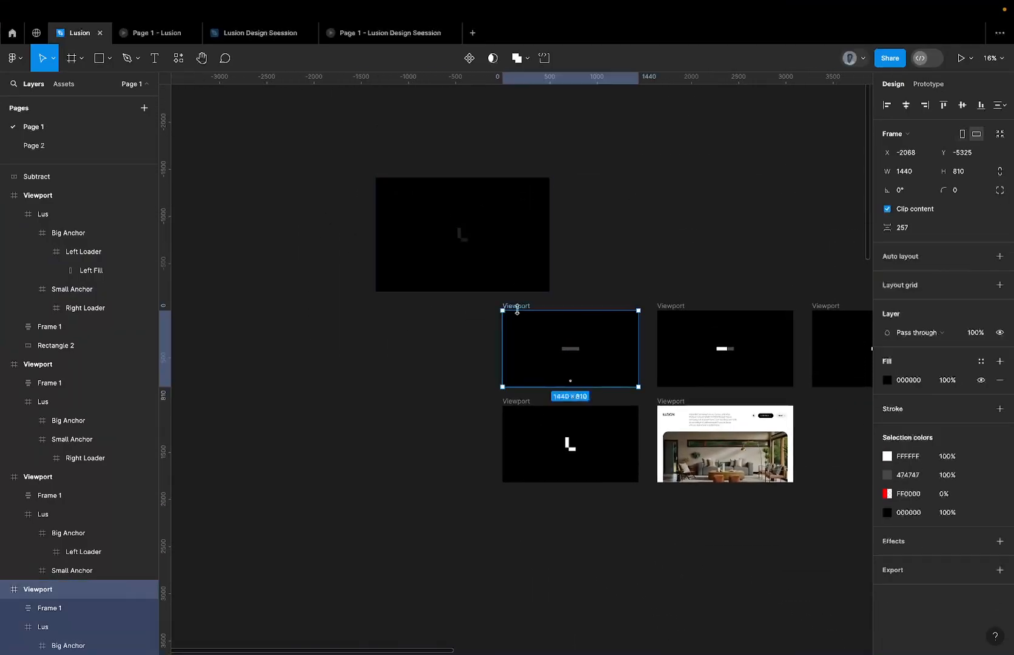
scroll(517, 310, "up", 5)
left_click(939, 83)
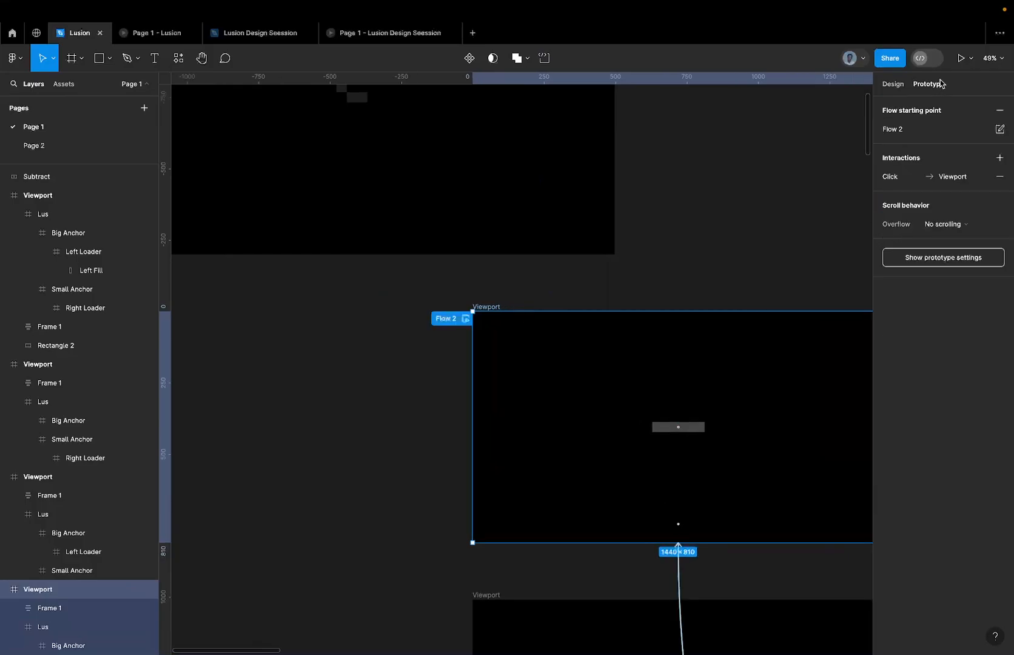
scroll(695, 235, "right", 10)
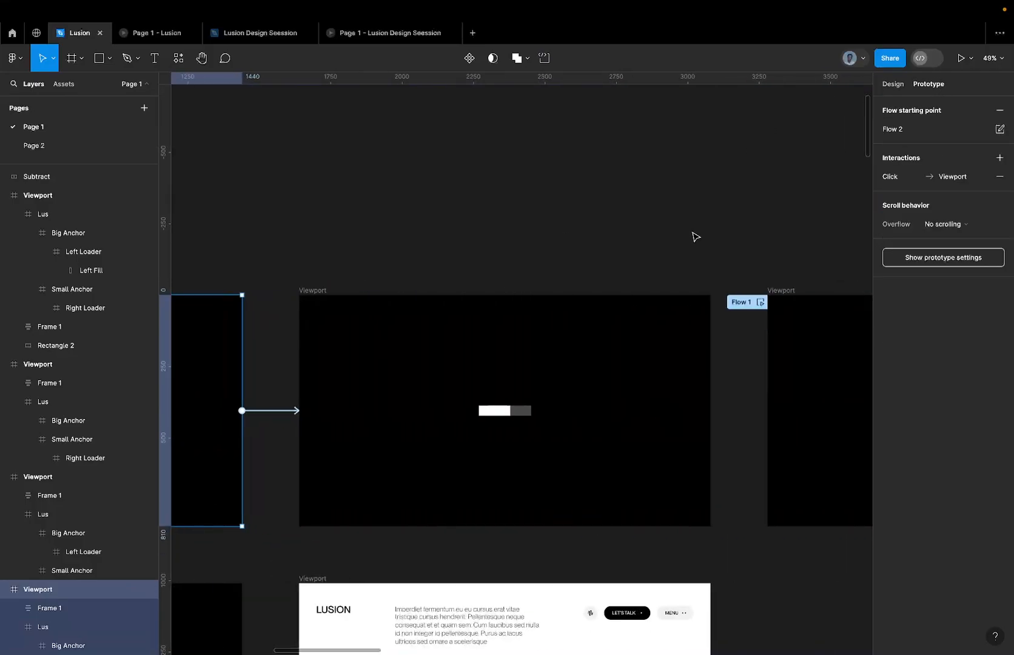
left_click(298, 407)
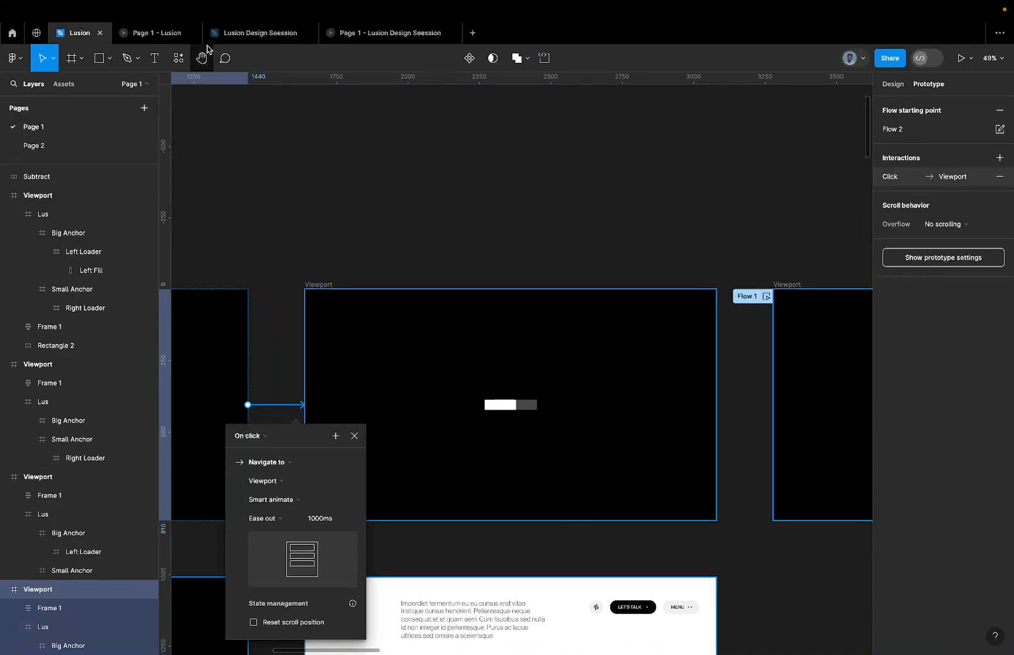
left_click(166, 41)
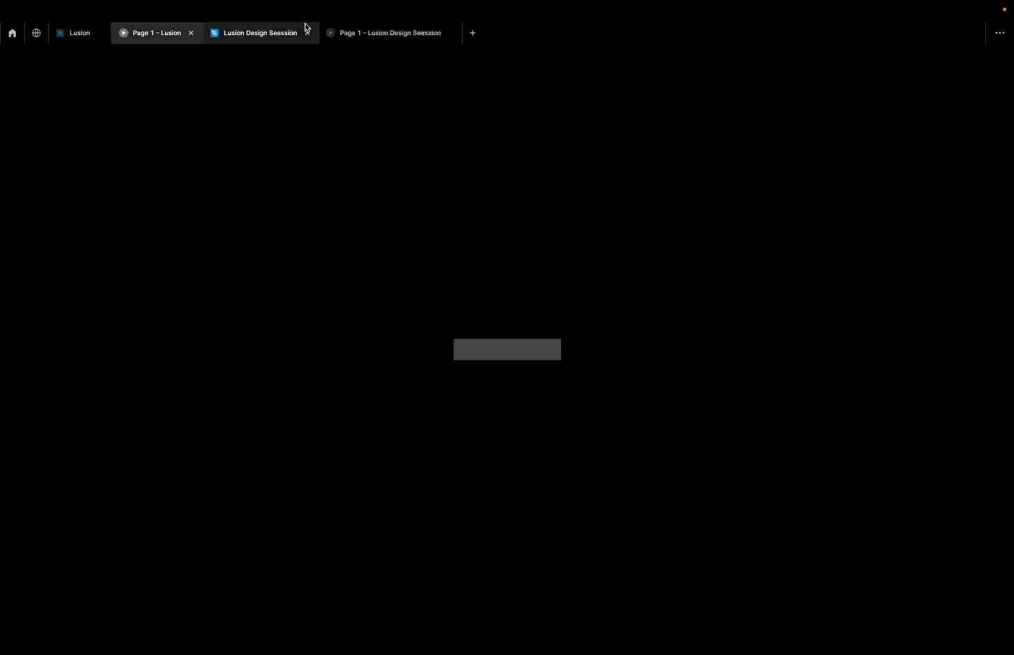
Back in Lusion Design Seession, move the leftmost Viewport to X -2688 and connect it to the next Viewport with an On click Navigate to interaction.
left_click(284, 32)
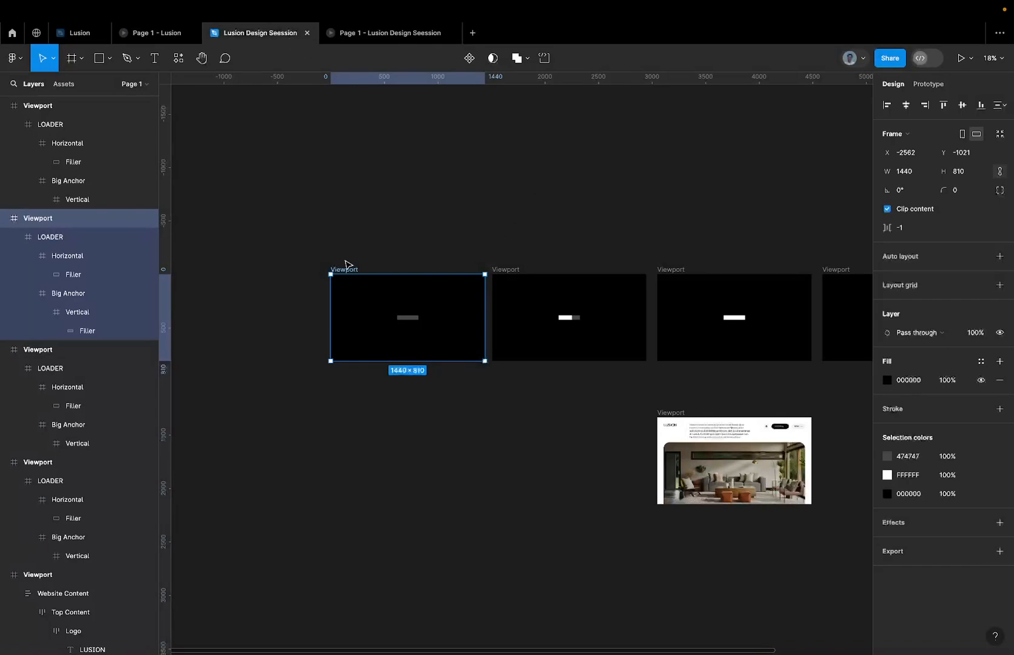
left_click_drag(346, 269, 333, 269)
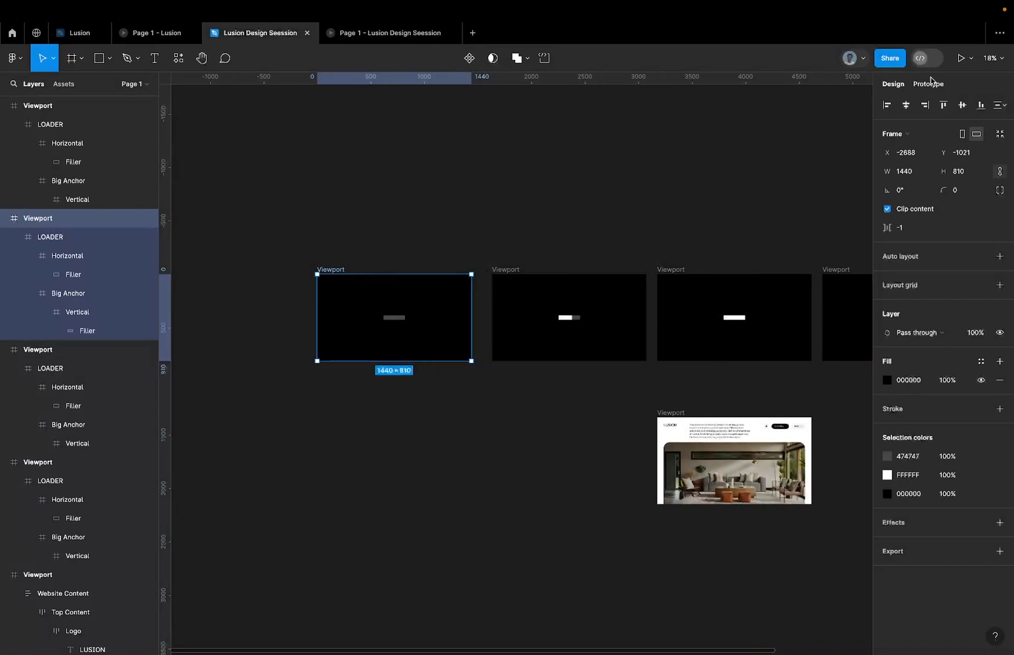
left_click(930, 83)
left_click_drag(472, 317, 525, 324)
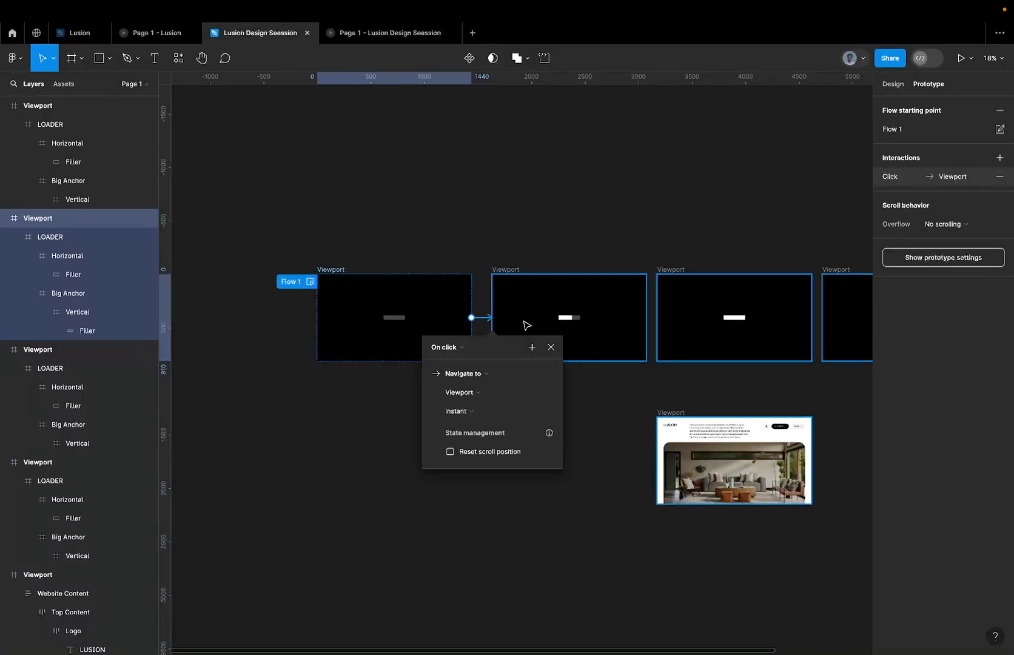
left_click(448, 347)
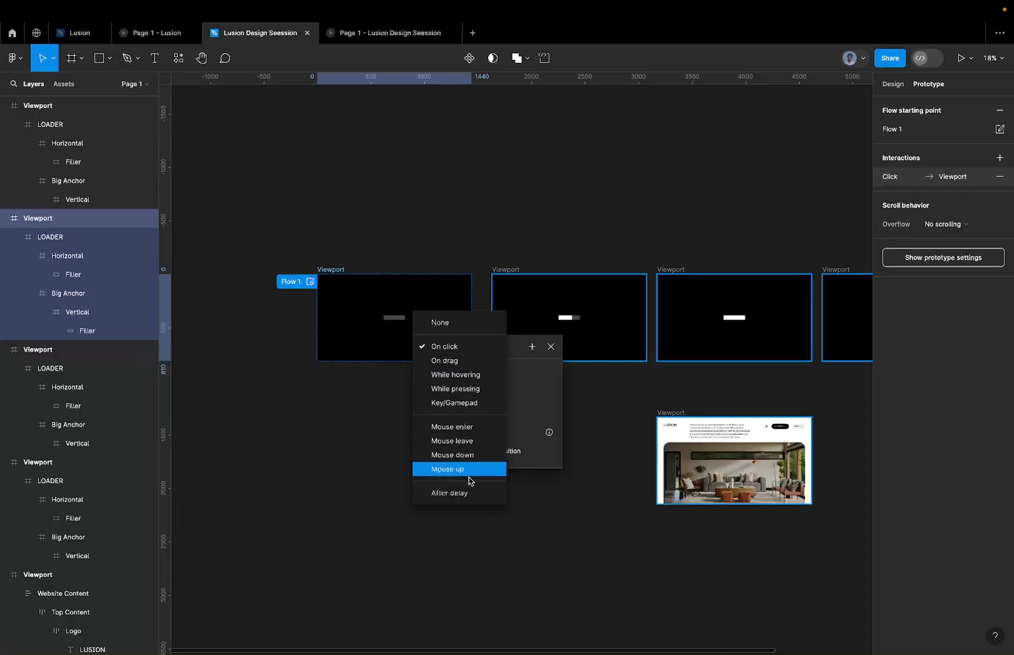
left_click(451, 347)
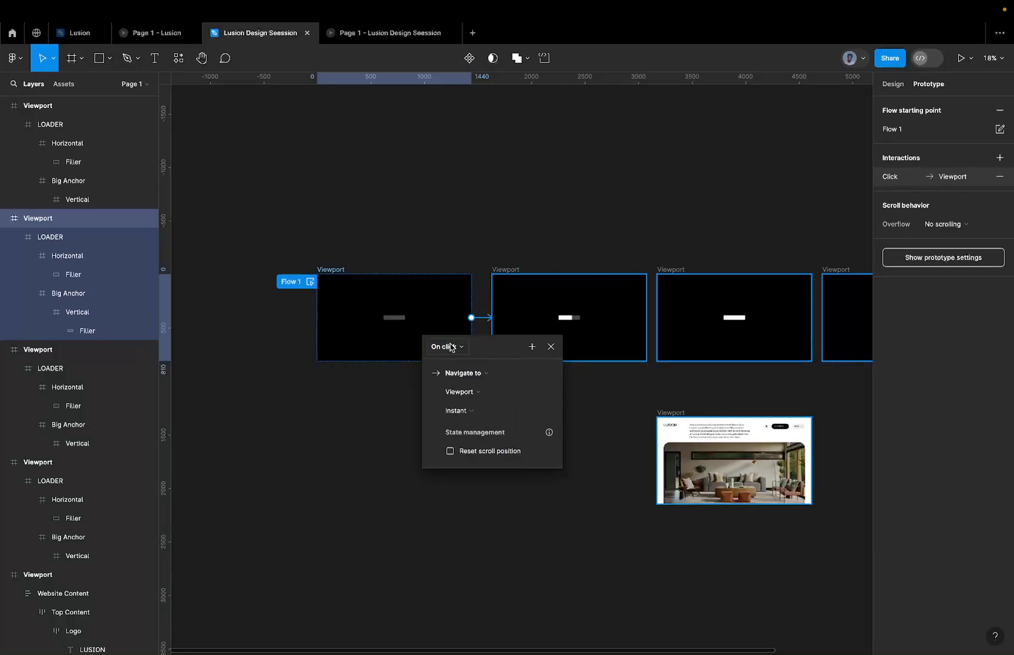
Set the first Viewport's transition to Smart animate with Ease out easing and a duration of 1000 ms.
left_click(476, 412)
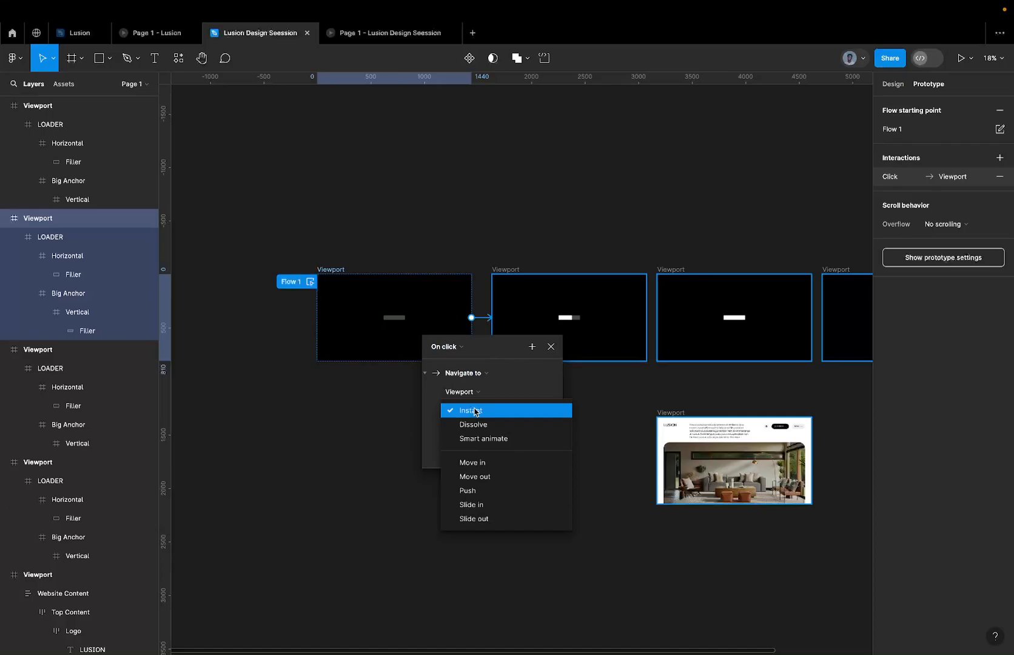
left_click(484, 440)
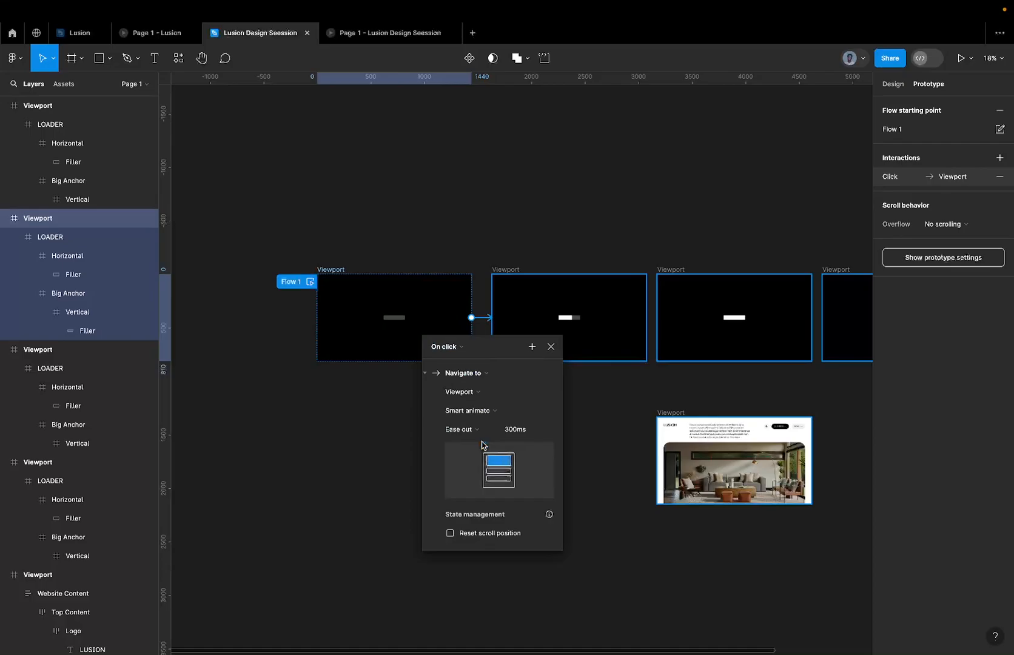
left_click(489, 437)
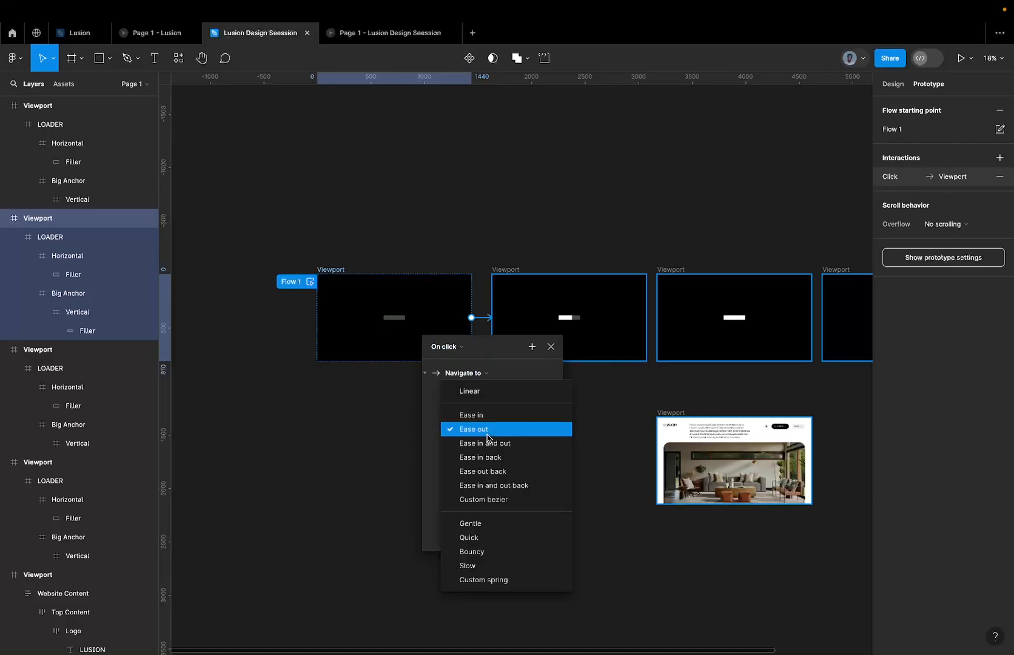
left_click(487, 433)
left_click(518, 429)
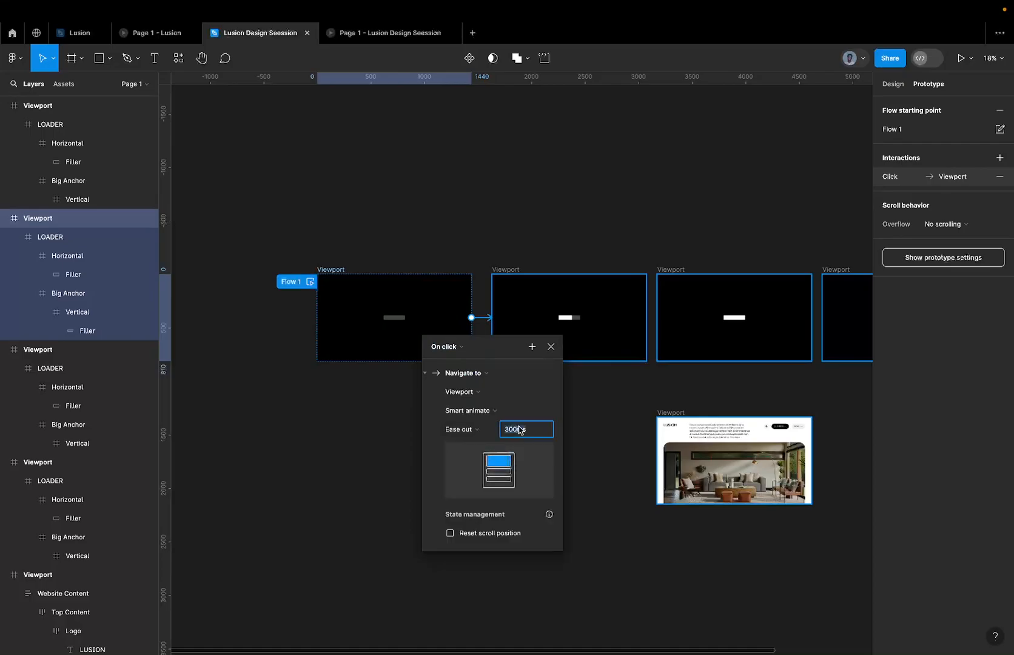
type("1000")
key("Return")
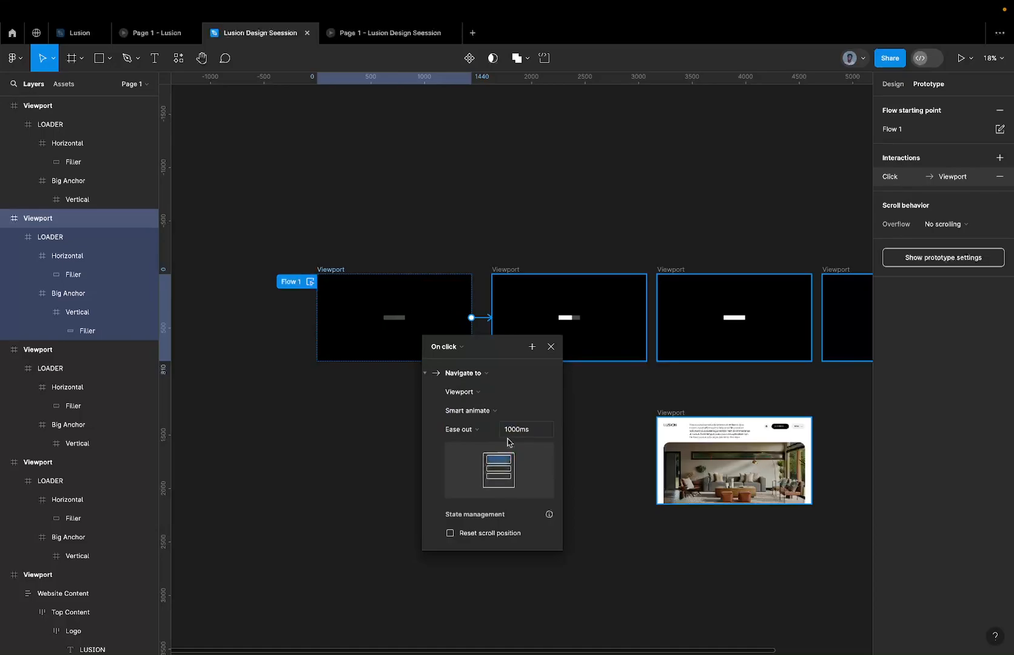
Examine the partly filled Viewport's After delay interaction in the Lusion reference file and return to Lusion Design Seession.
left_click(88, 37)
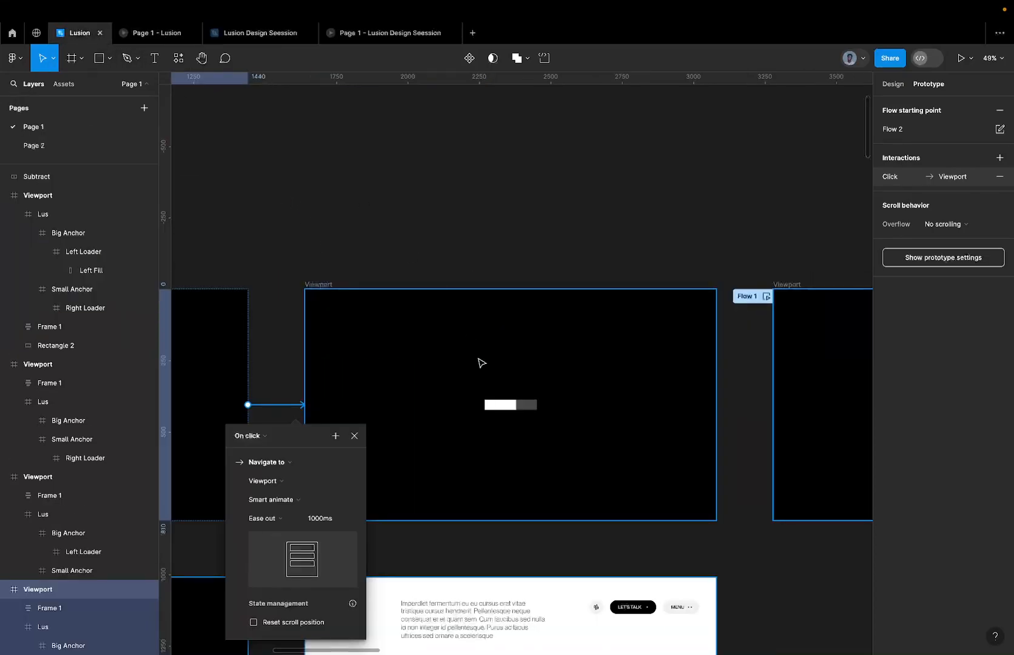
left_click(322, 270)
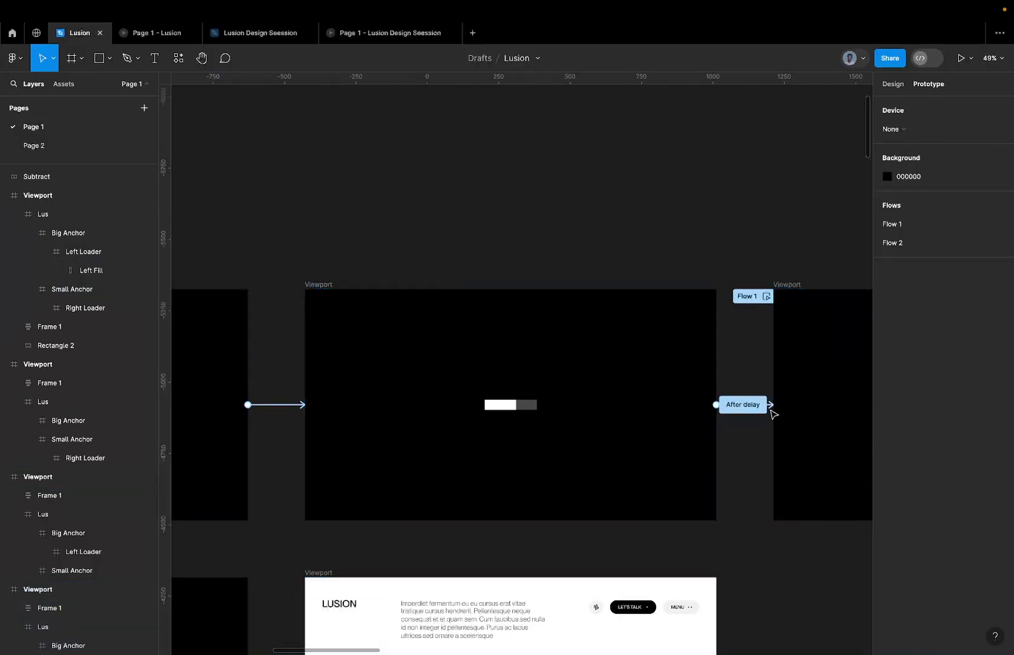
left_click(743, 405)
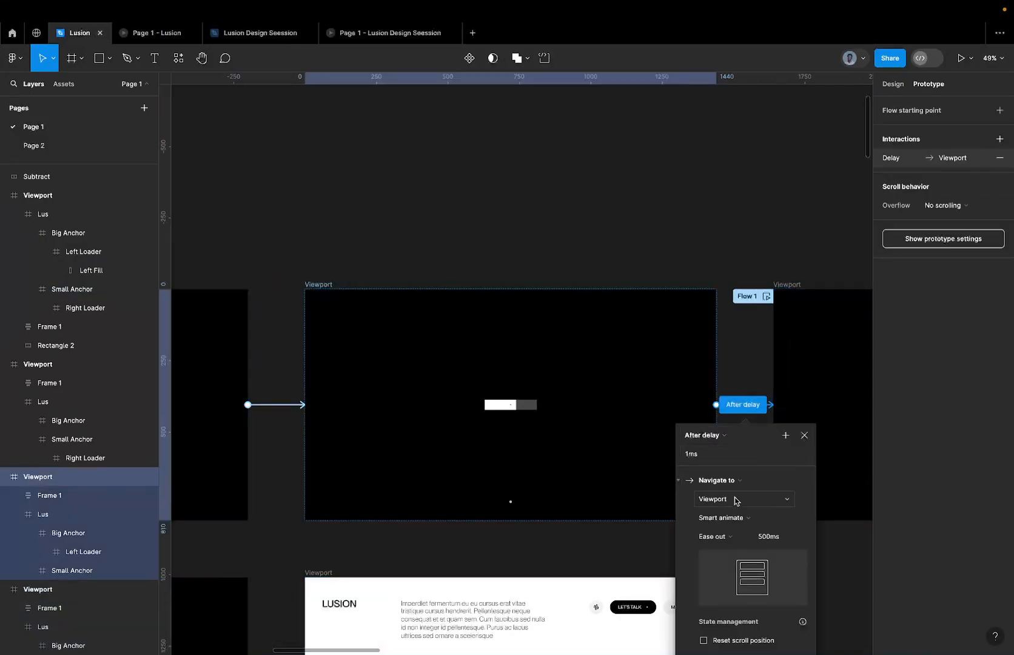
left_click(242, 33)
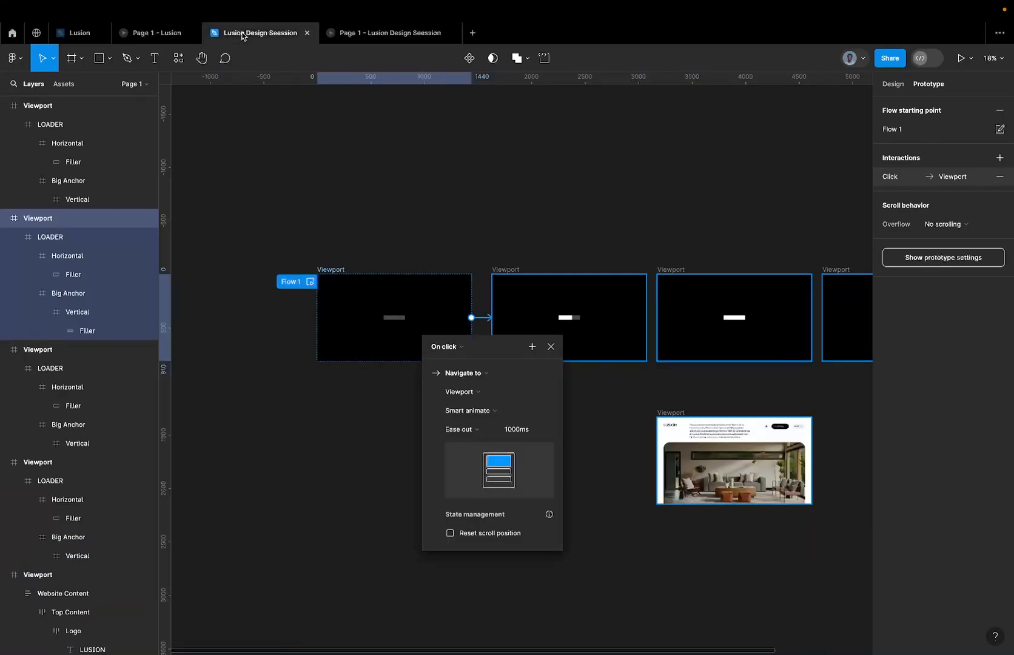
Connect the partly filled Viewport to the fully filled Viewport and set the interaction's trigger to After delay.
left_click(523, 271)
scroll(672, 306, "up", 5)
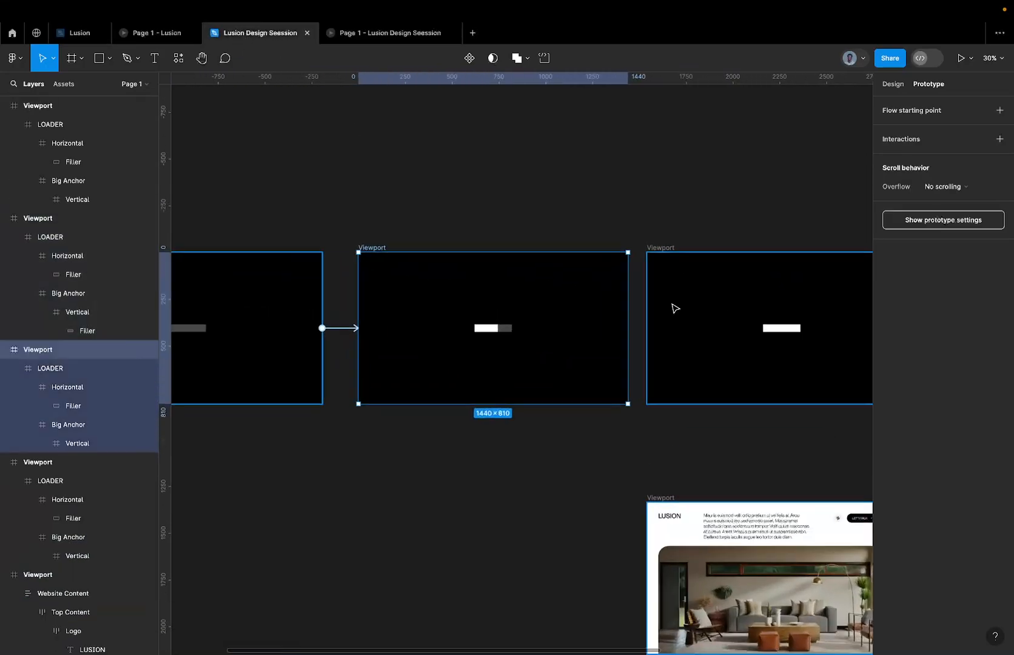
left_click_drag(625, 331, 665, 335)
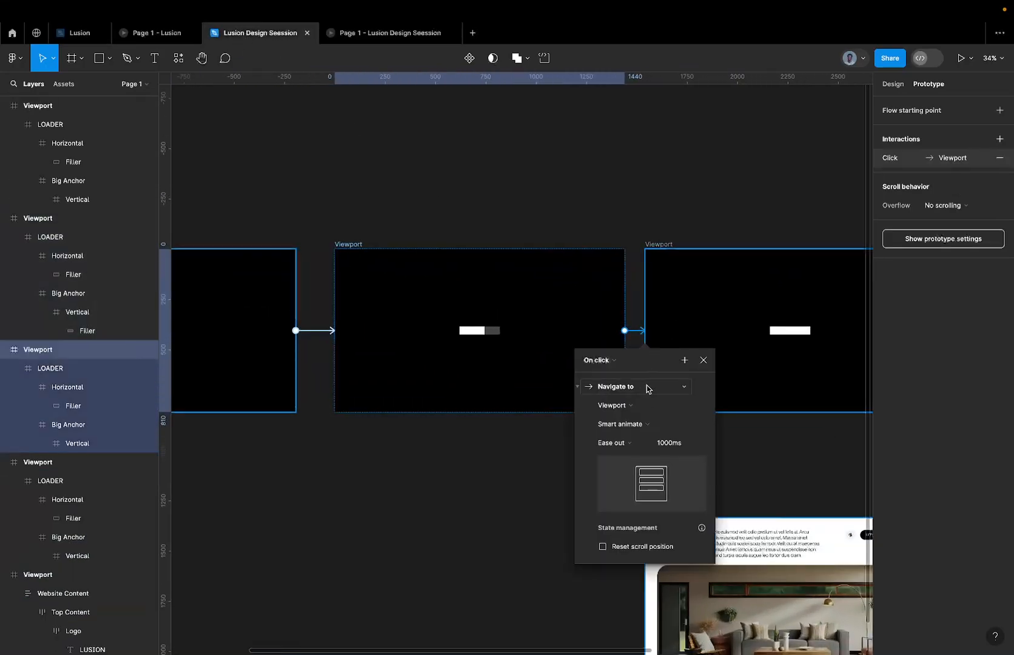
left_click(595, 364)
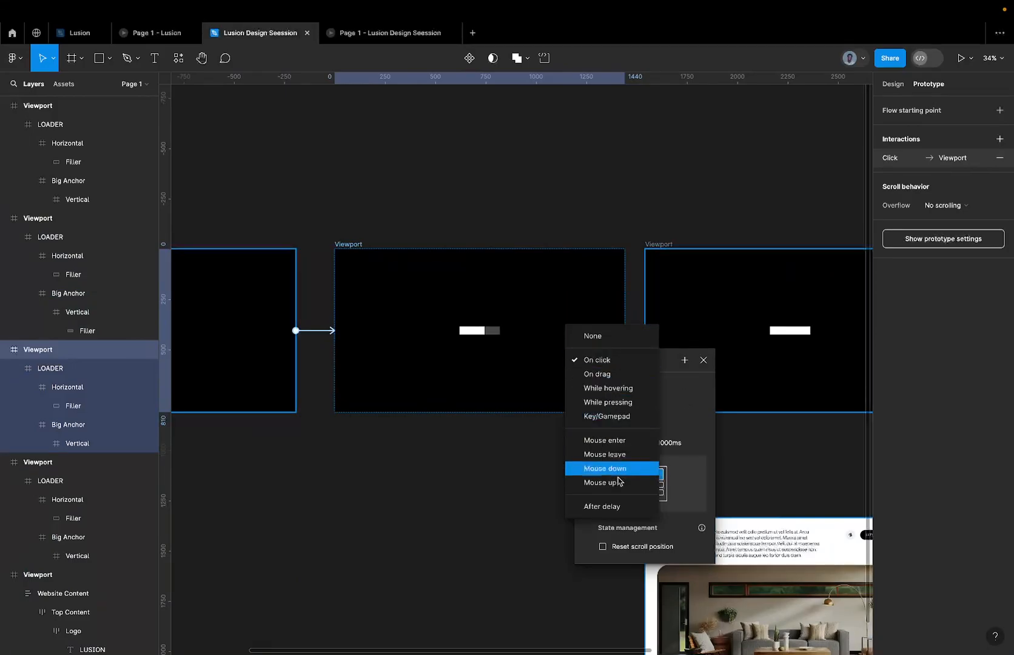
left_click(618, 506)
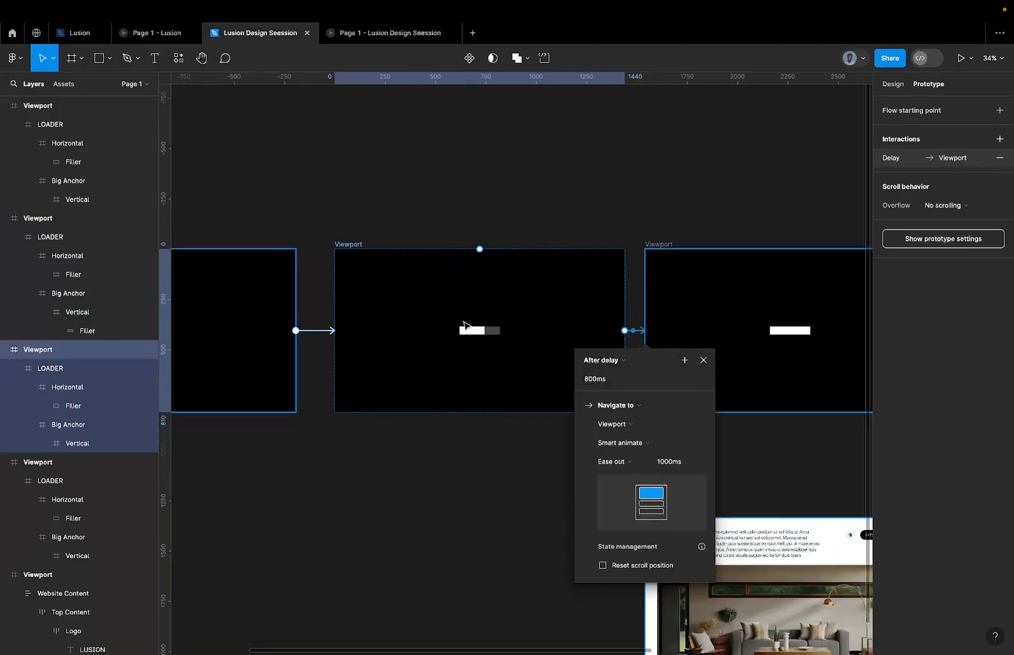
Set the partly filled Viewport's After delay interaction to a 1 ms delay and an 800 ms Smart animate duration.
scroll(503, 320, "left", 3)
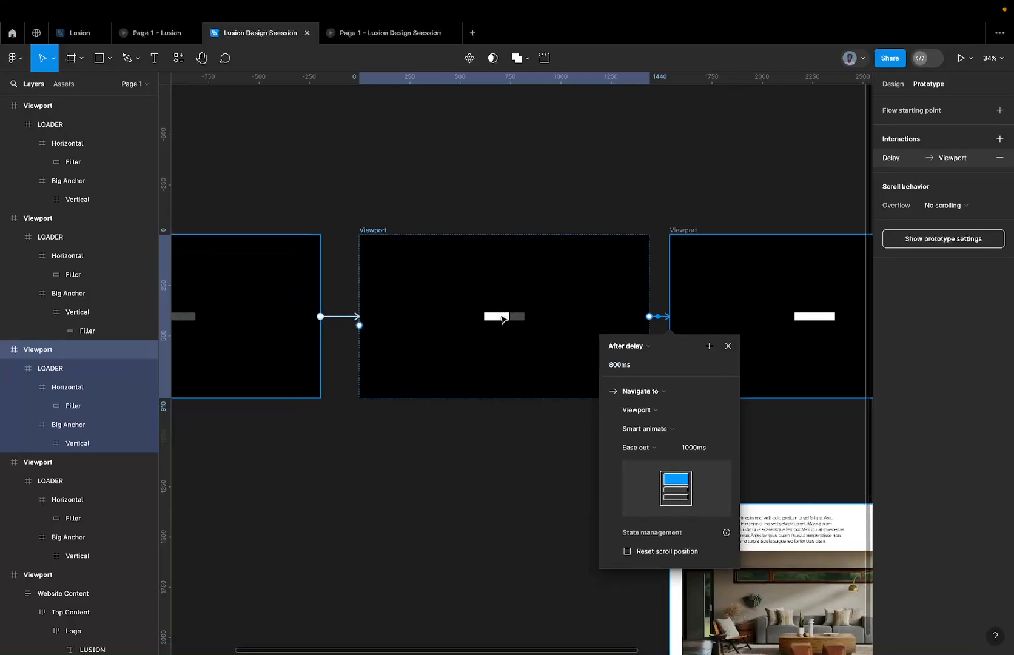
scroll(374, 299, "left", 6)
scroll(374, 300, "left", 1)
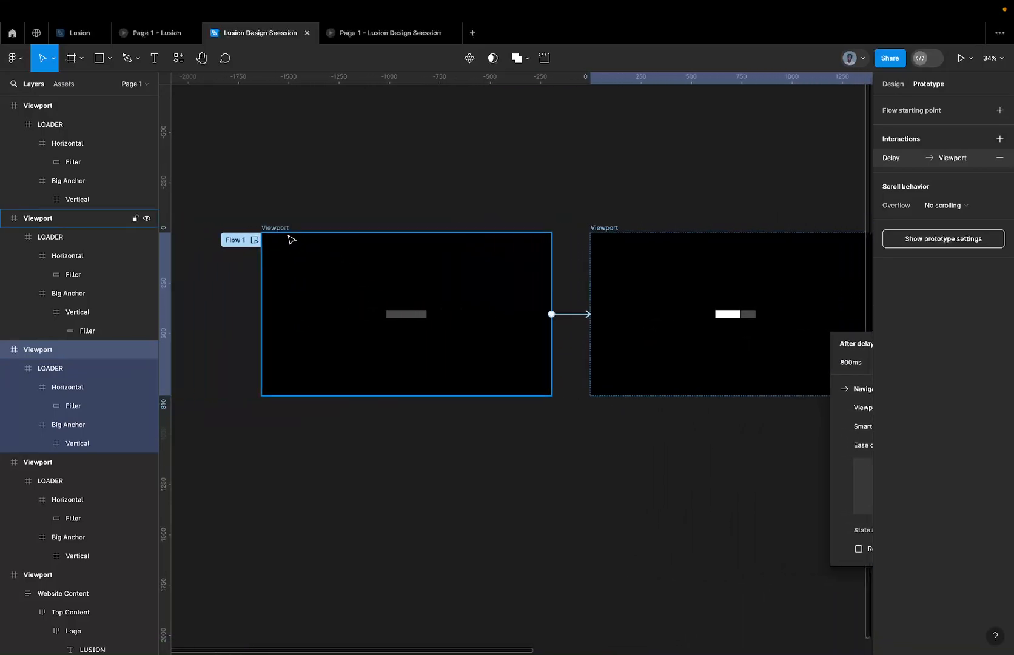
scroll(468, 291, "right", 2)
scroll(468, 292, "right", 2)
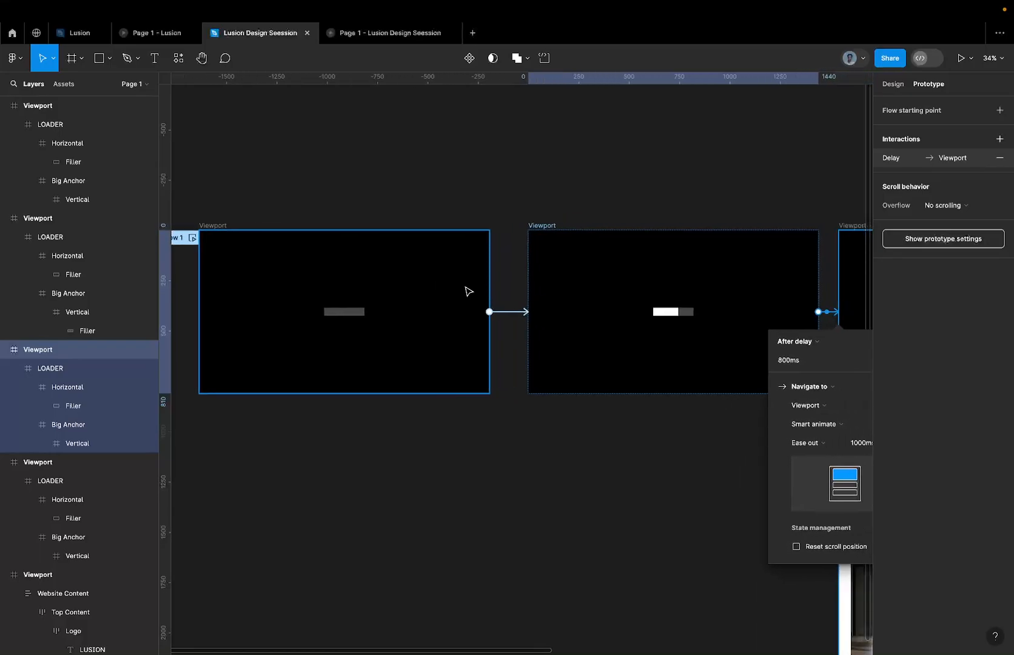
scroll(467, 291, "right", 3)
scroll(491, 259, "right", 1)
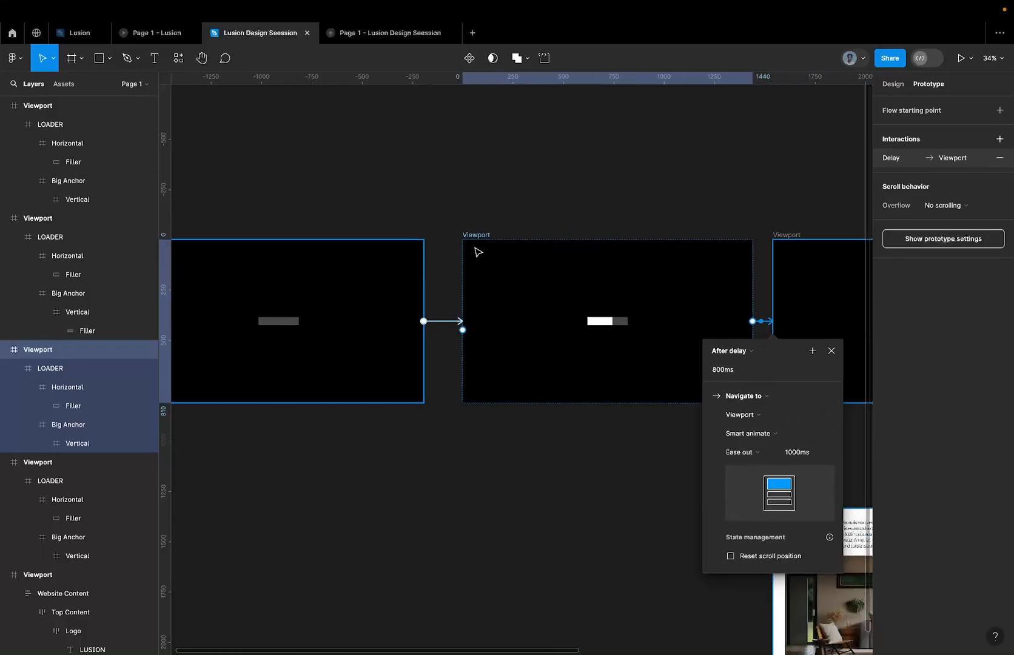
left_click(478, 236)
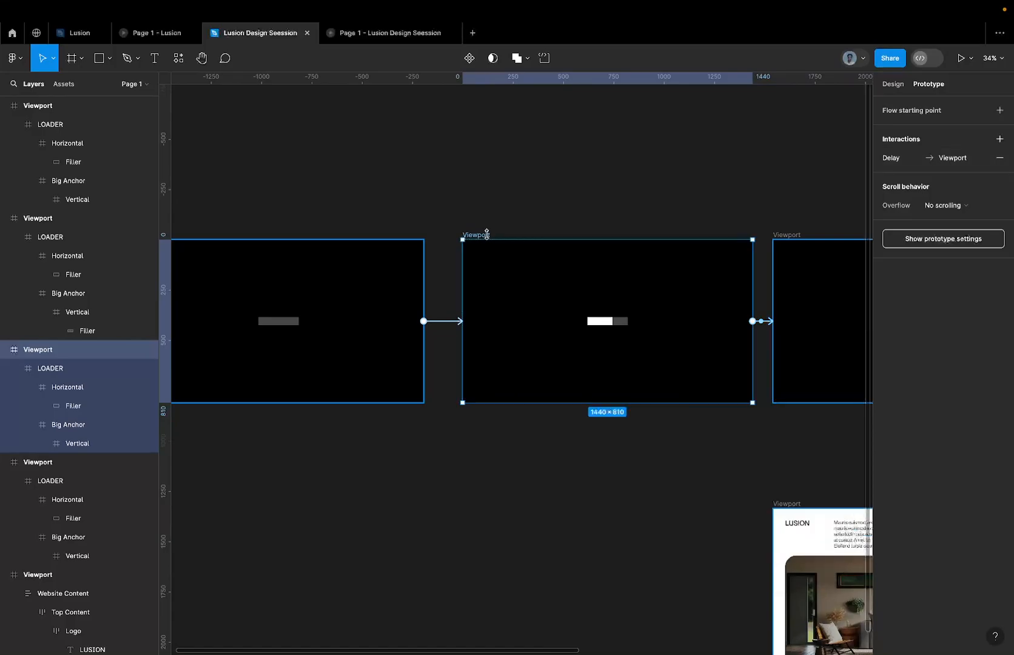
left_click(761, 322)
left_click(713, 369)
type("1")
key("Return")
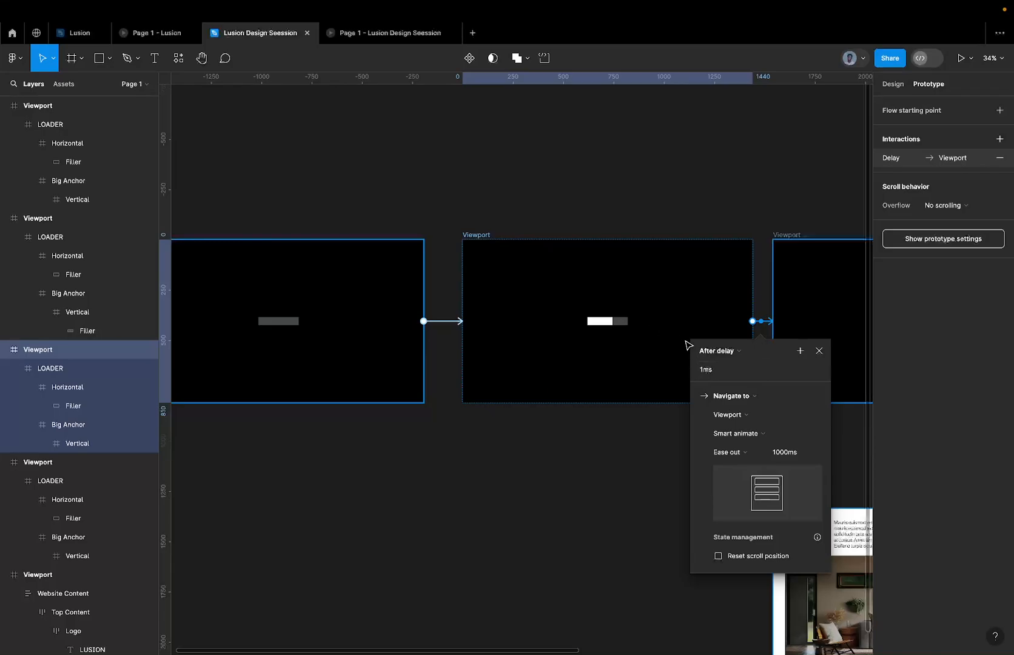
left_click(798, 452)
type("800")
key("Return")
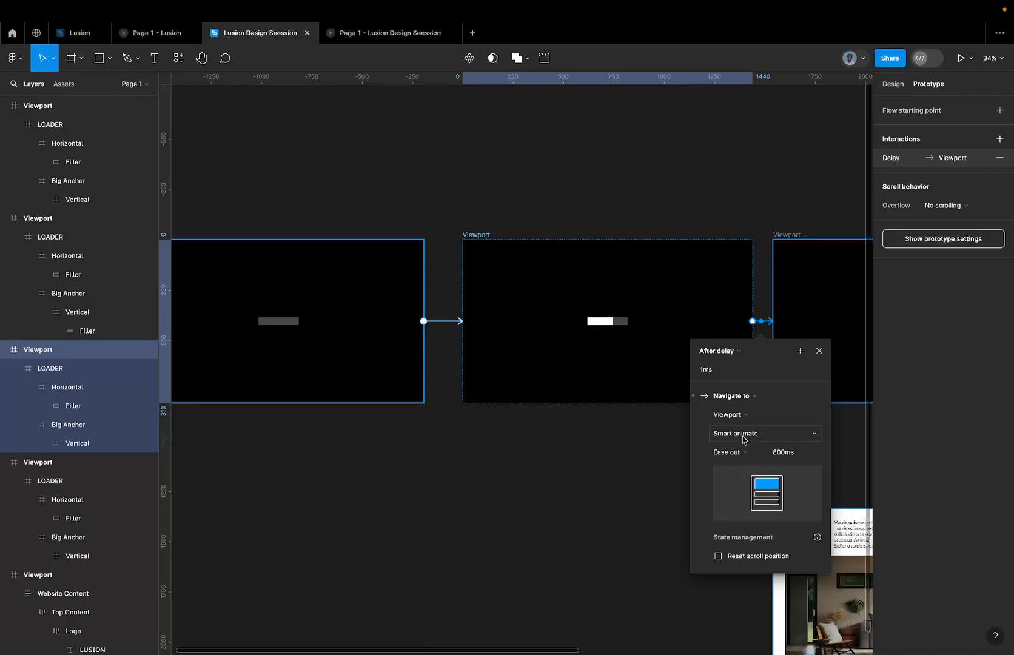
Connect the fully filled Viewport to the L-shape Viewport with a Navigate to prototype interaction.
scroll(546, 437, "right", 4)
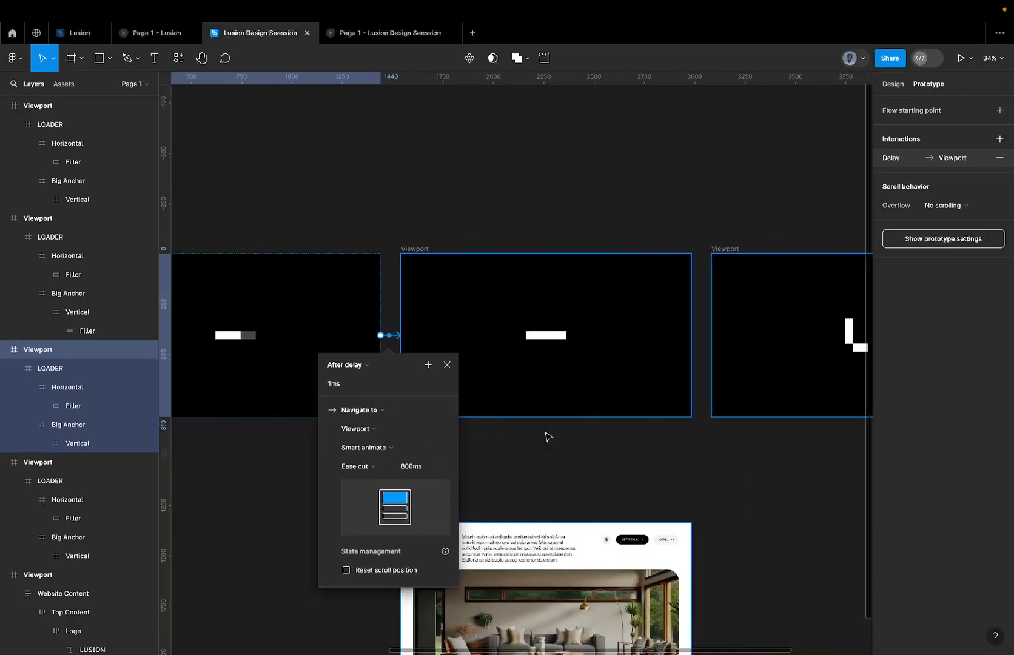
left_click(373, 251)
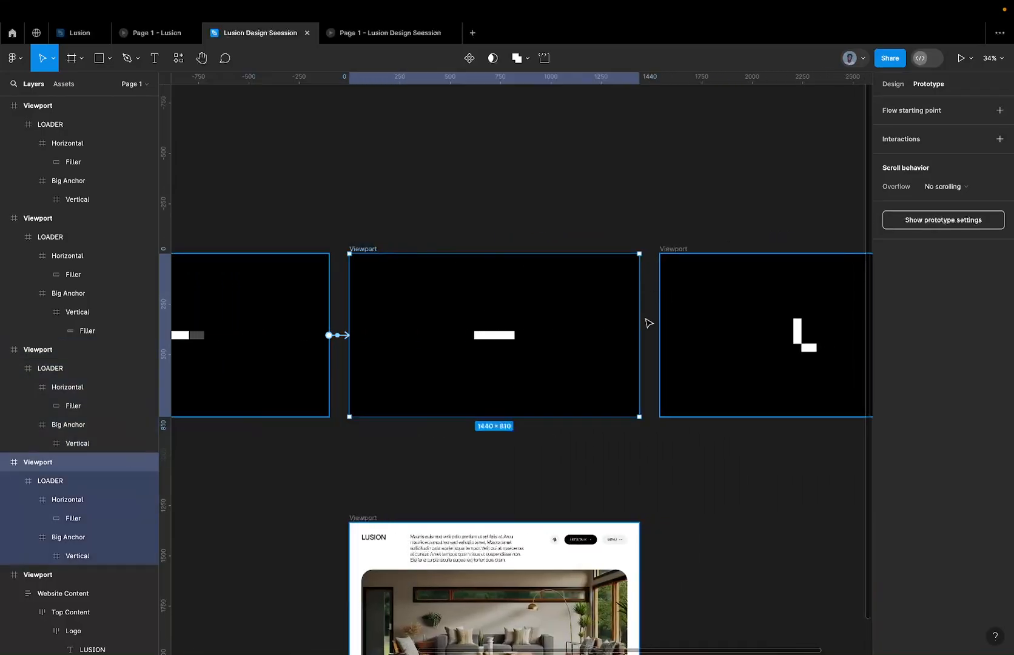
left_click_drag(640, 335, 686, 336)
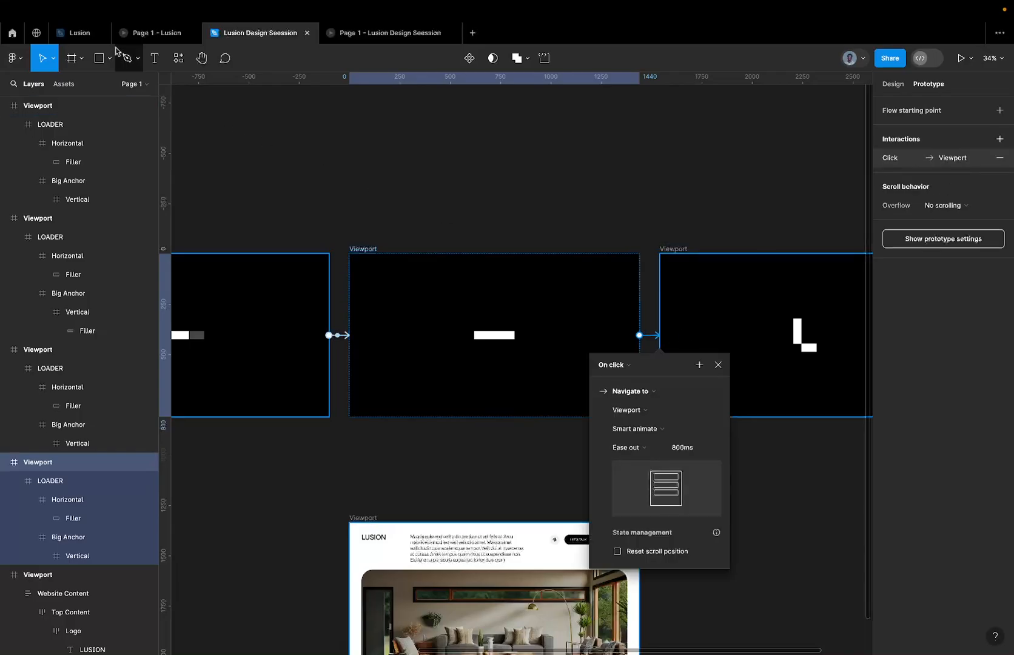
Examine the filled-bar Viewport's After delay interaction in the Lusion reference file and return to Lusion Design Seession.
left_click(82, 34)
scroll(614, 321, "right", 10)
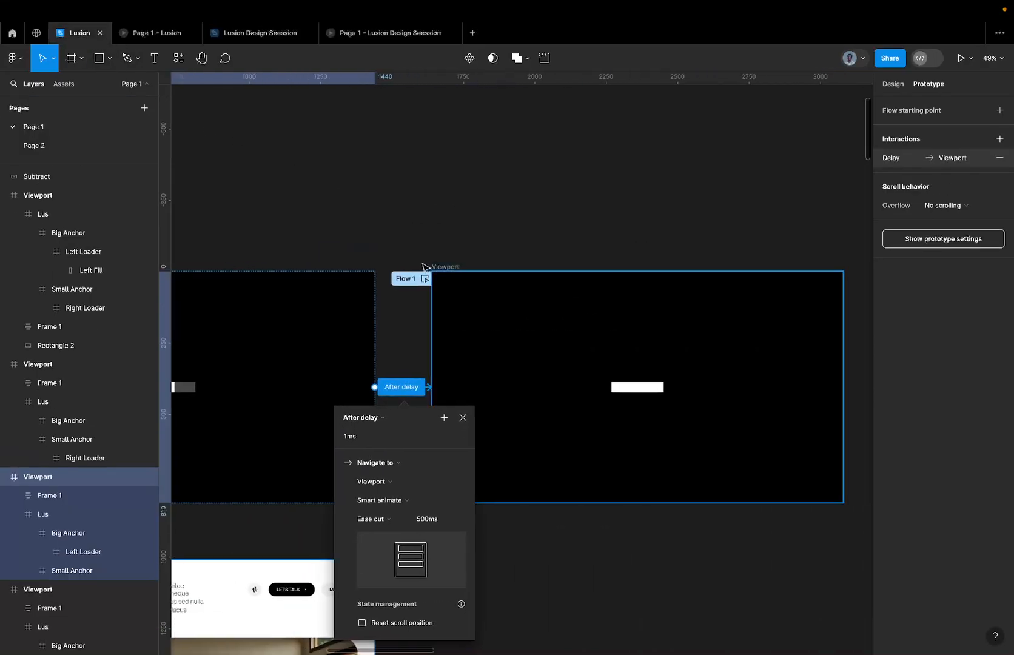
left_click(439, 267)
scroll(442, 265, "right", 10)
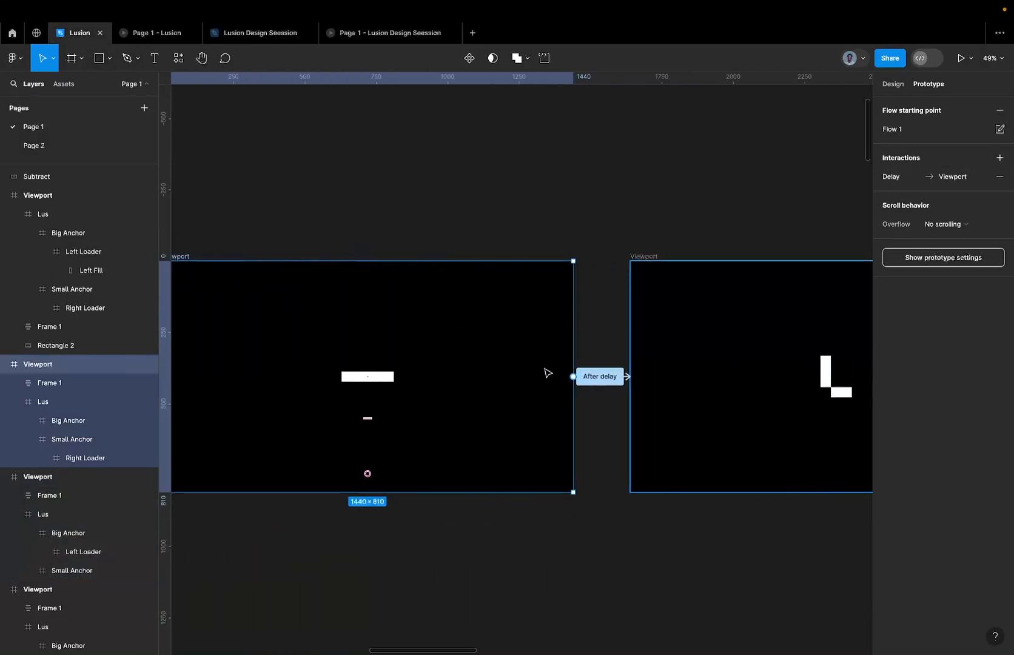
left_click(588, 381)
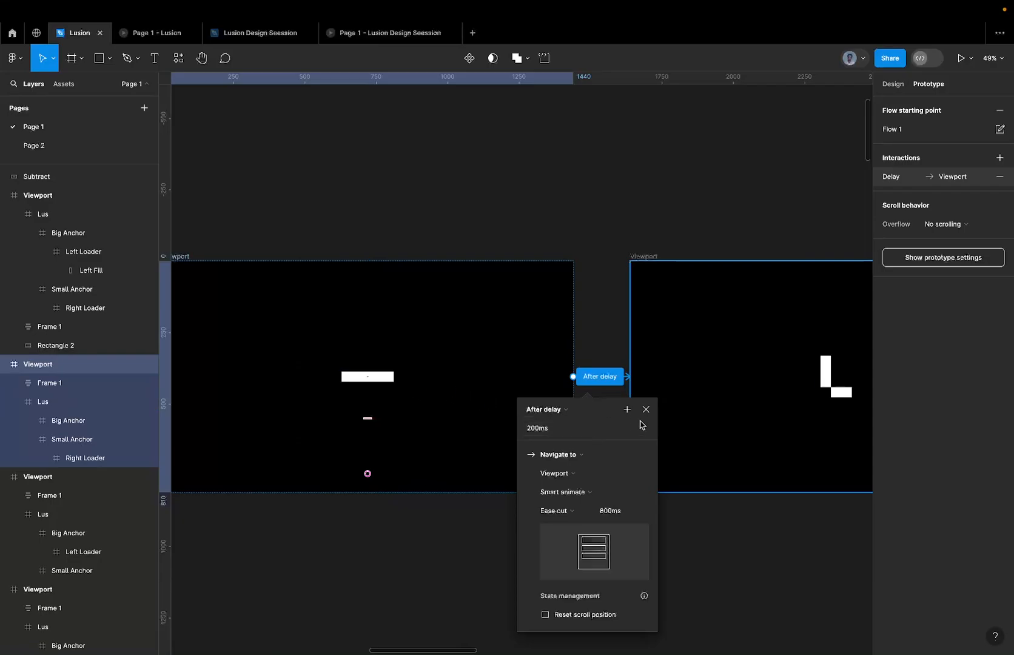
left_click(238, 38)
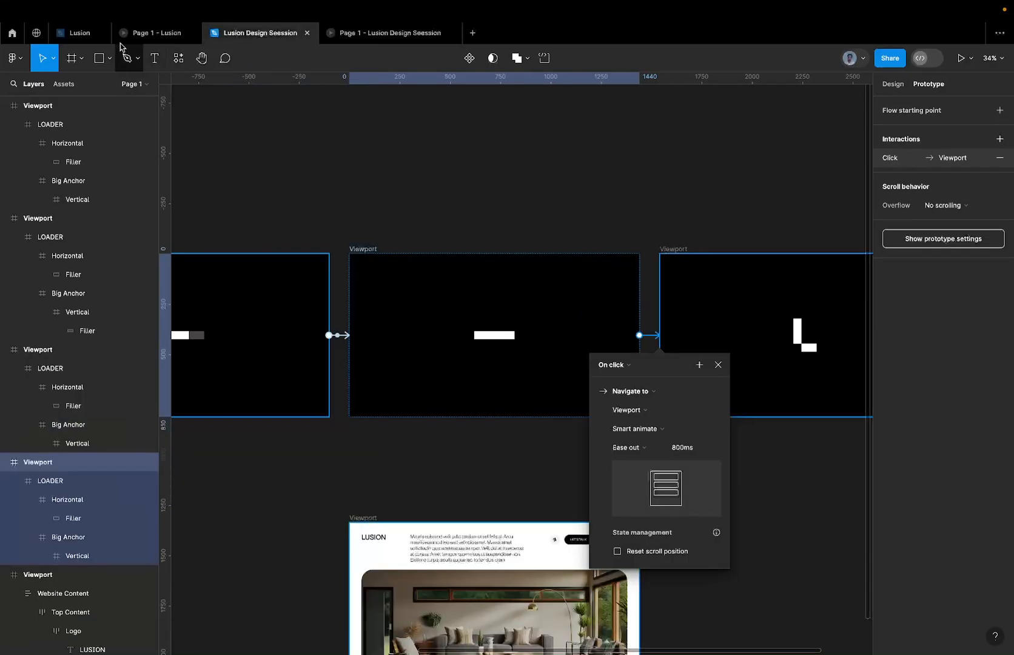
left_click(78, 33)
left_click(255, 33)
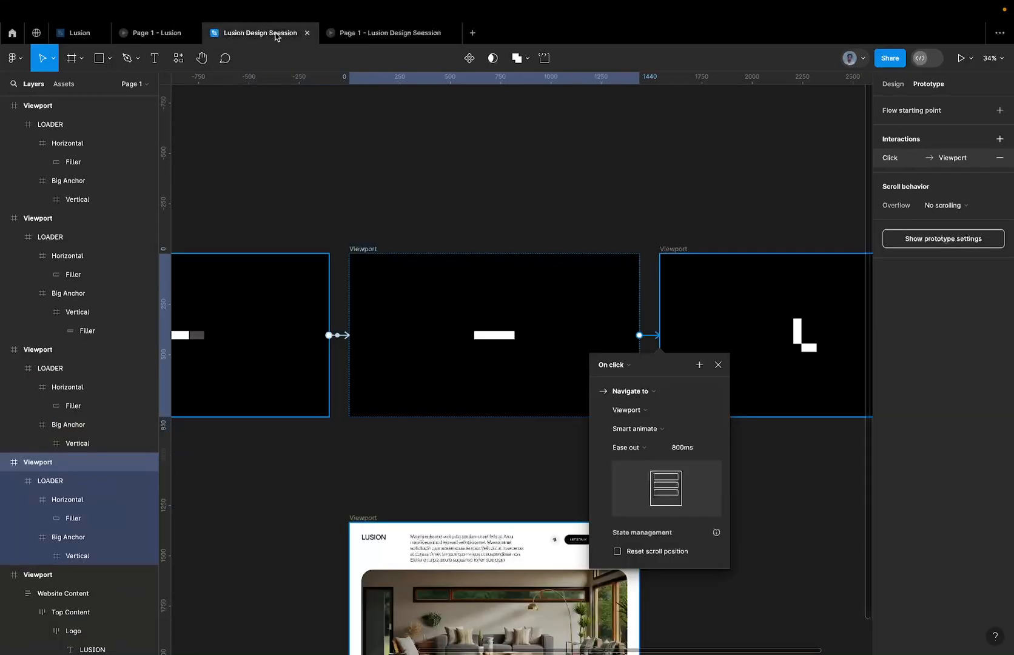
Change the trigger of the filled-bar Viewport's interaction to After delay with a delay of 150 ms.
scroll(631, 298, "right", 2)
scroll(631, 299, "right", 5)
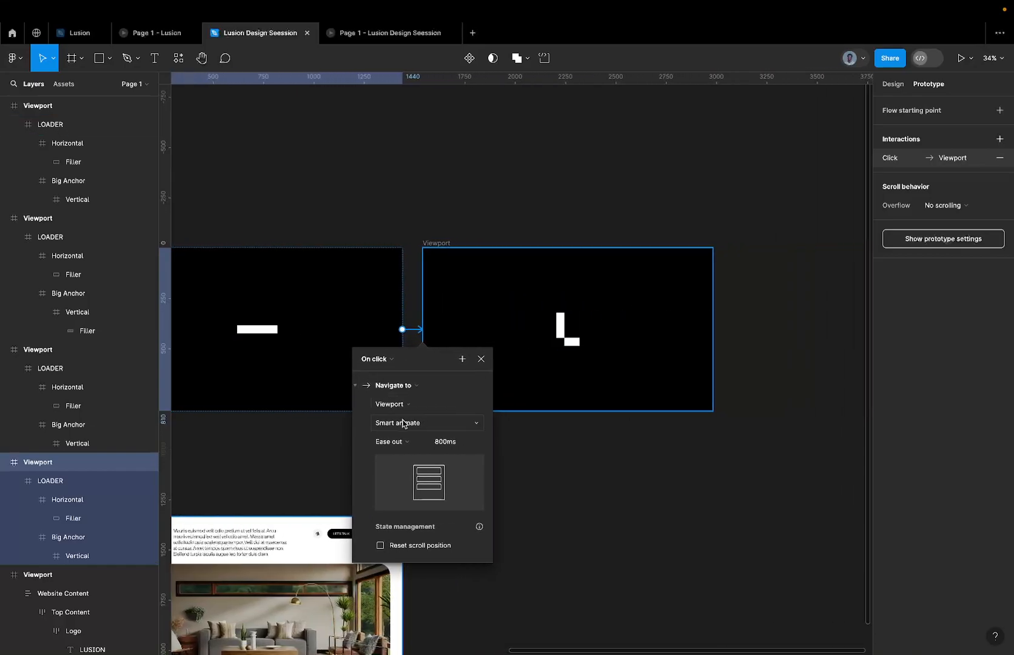
left_click(382, 359)
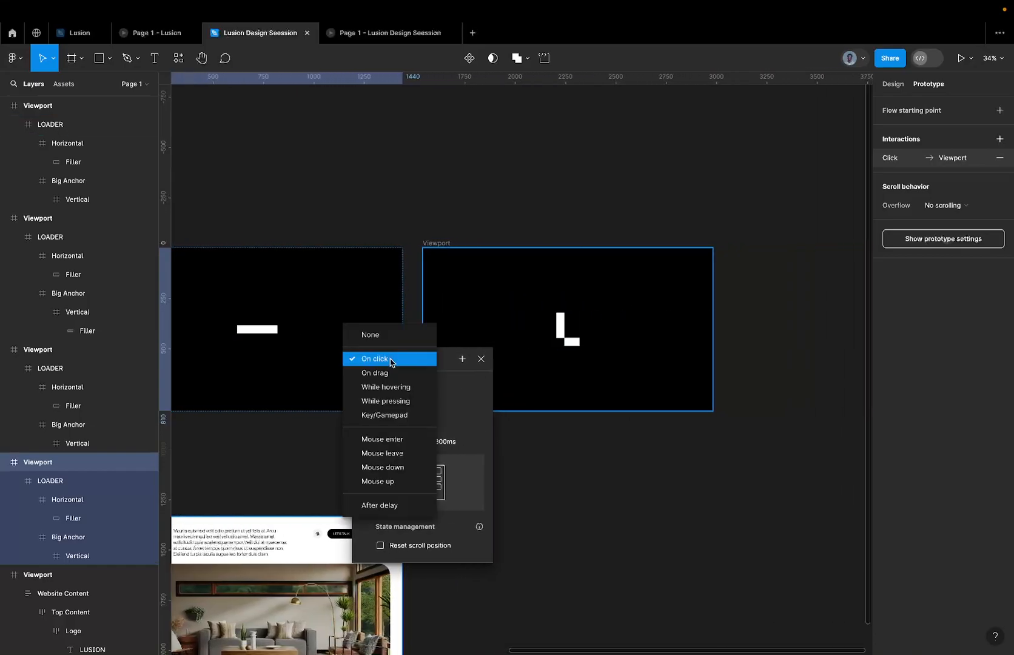
left_click(376, 503)
left_click(391, 378)
type("1")
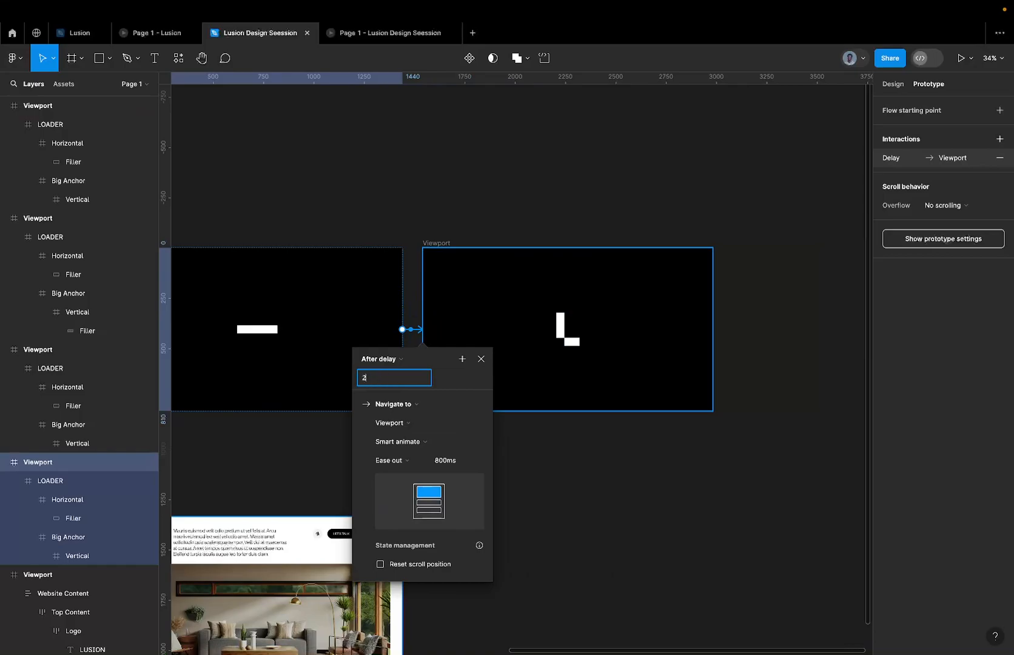
key("Return")
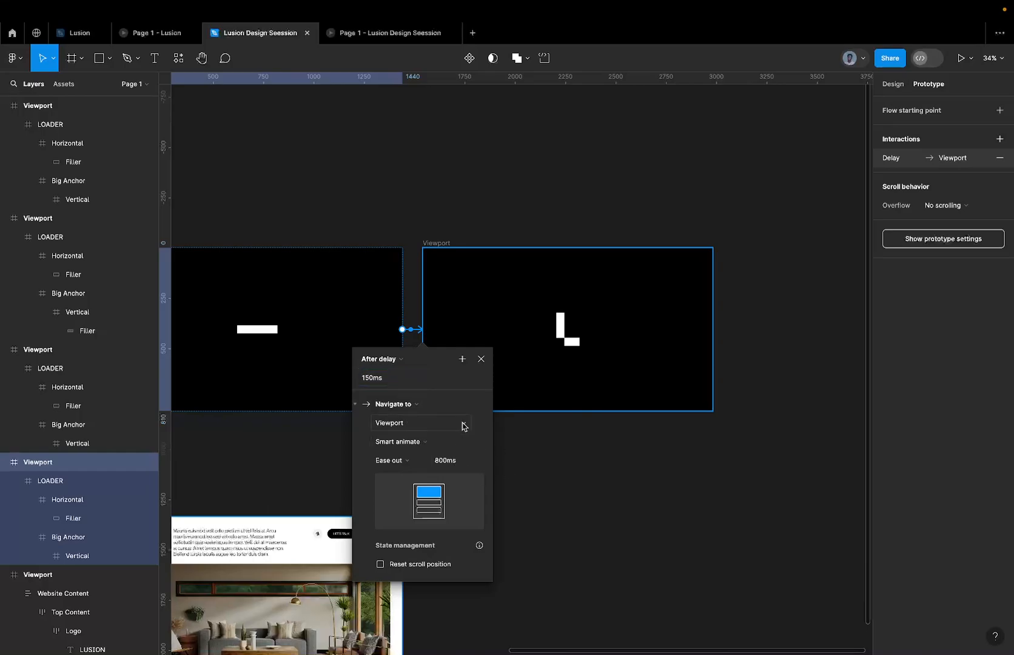
Preview the prototype from the leftmost Viewport through to the L shape, and return to the Lusion Design Seession file.
scroll(598, 295, "down", 5)
scroll(597, 295, "left", 3)
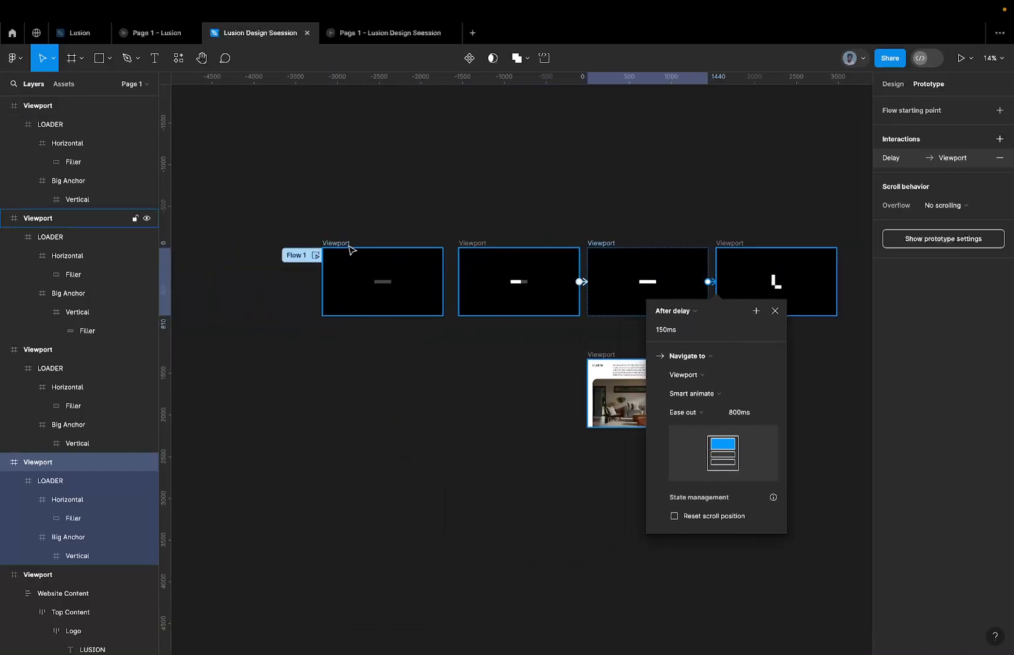
left_click(340, 243)
left_click(959, 58)
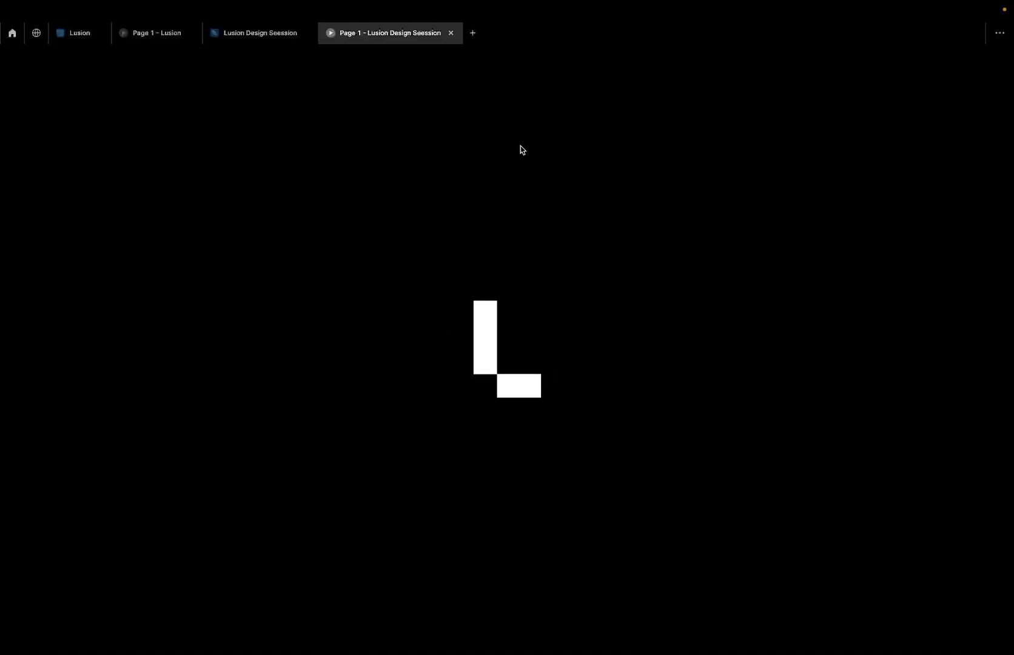
left_click(271, 42)
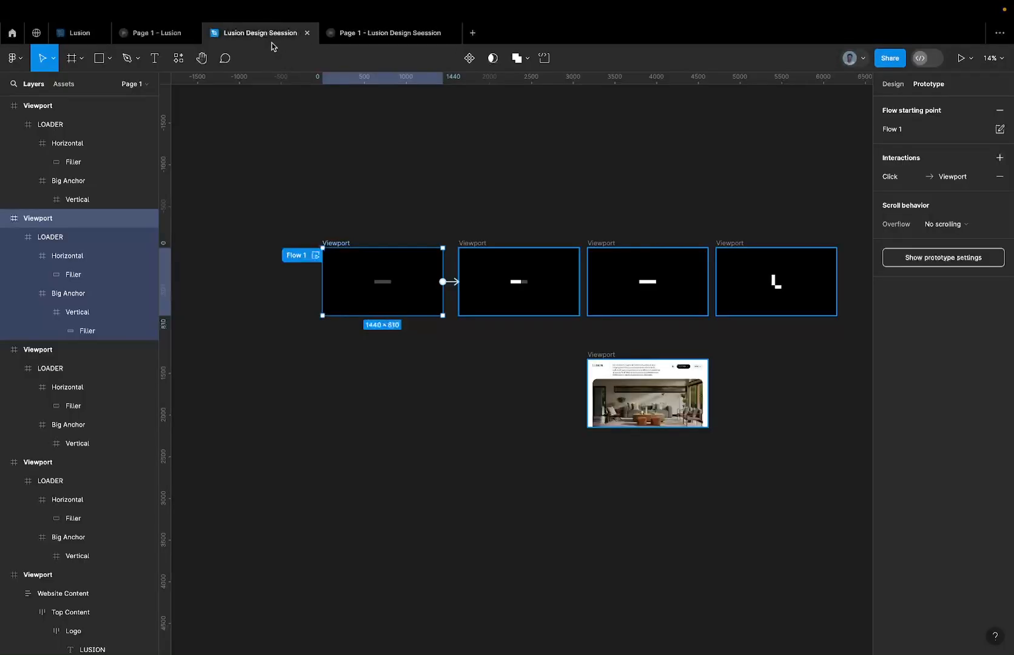
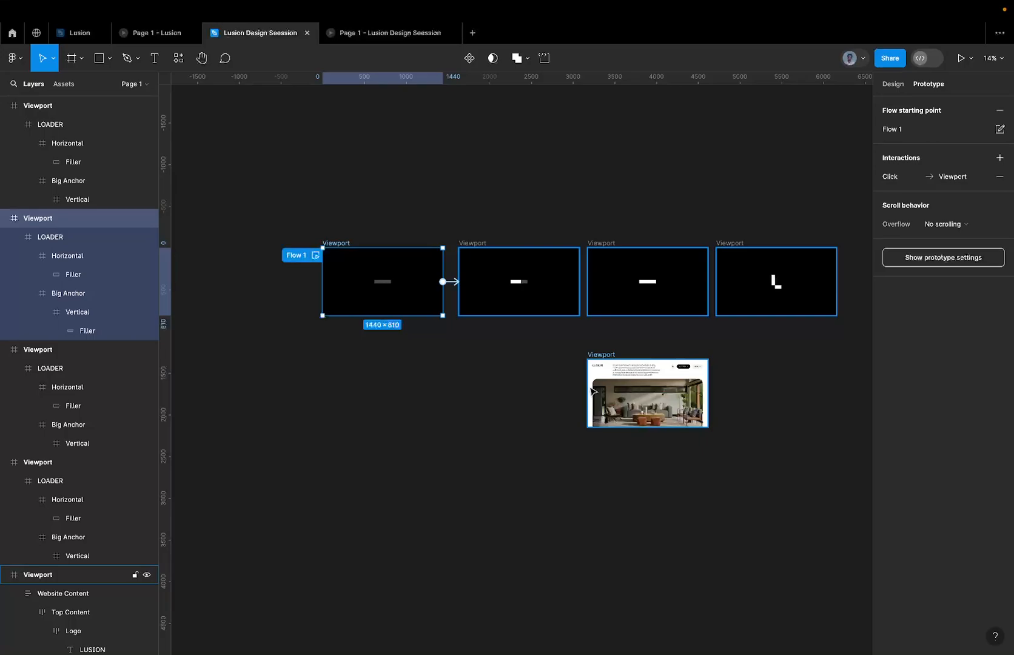
Check the final page in the Lusion reference preview and return to Lusion Design Seession to examine the L-shape Viewport.
scroll(578, 383, "up", 1)
scroll(578, 383, "up", 3)
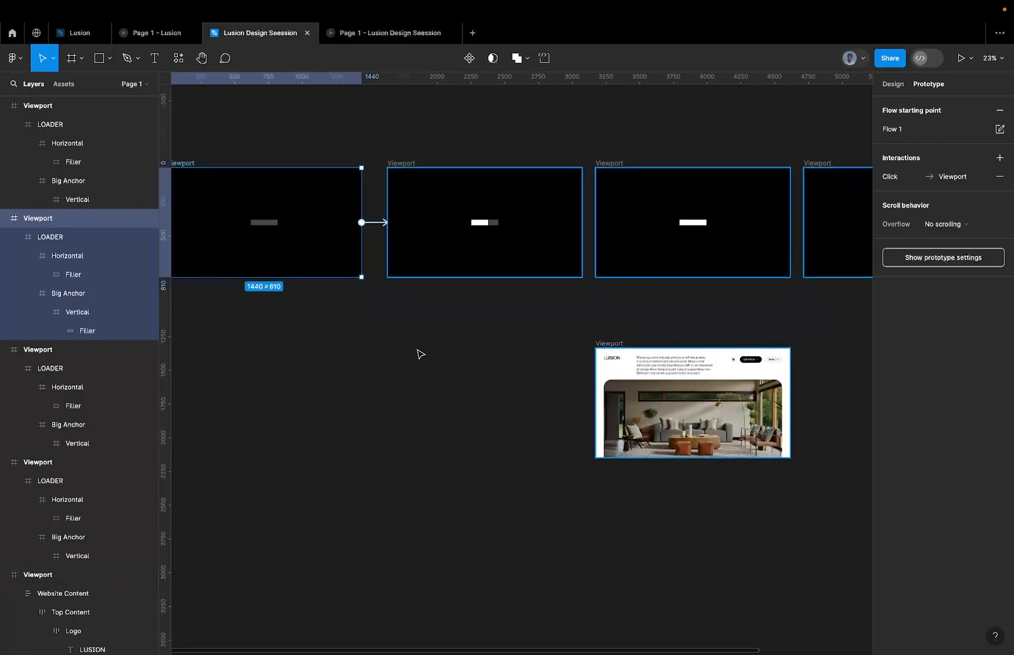
left_click(172, 37)
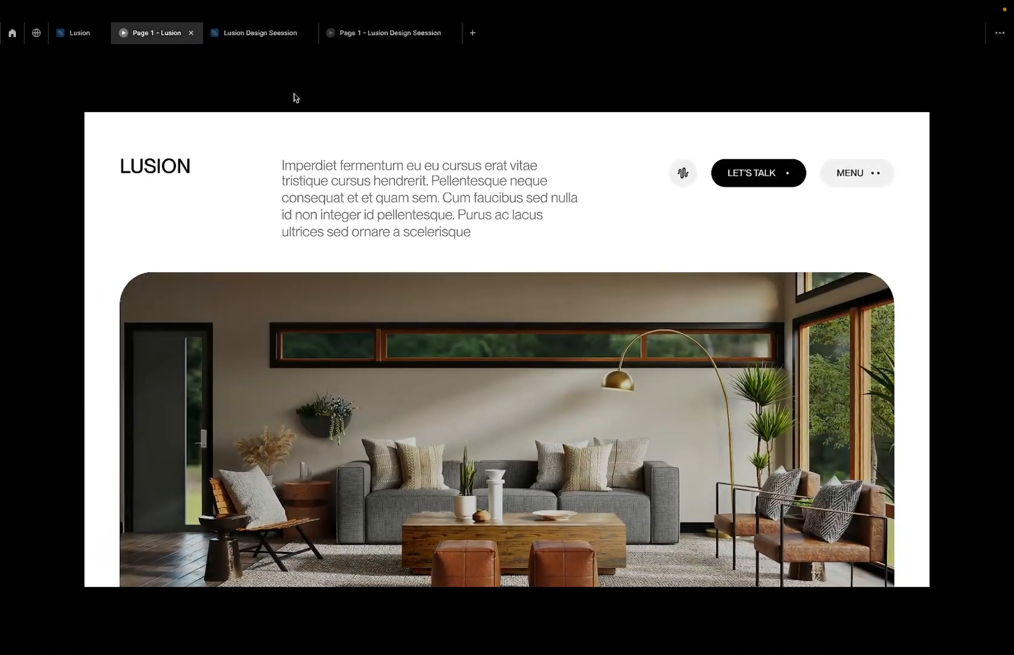
left_click(274, 40)
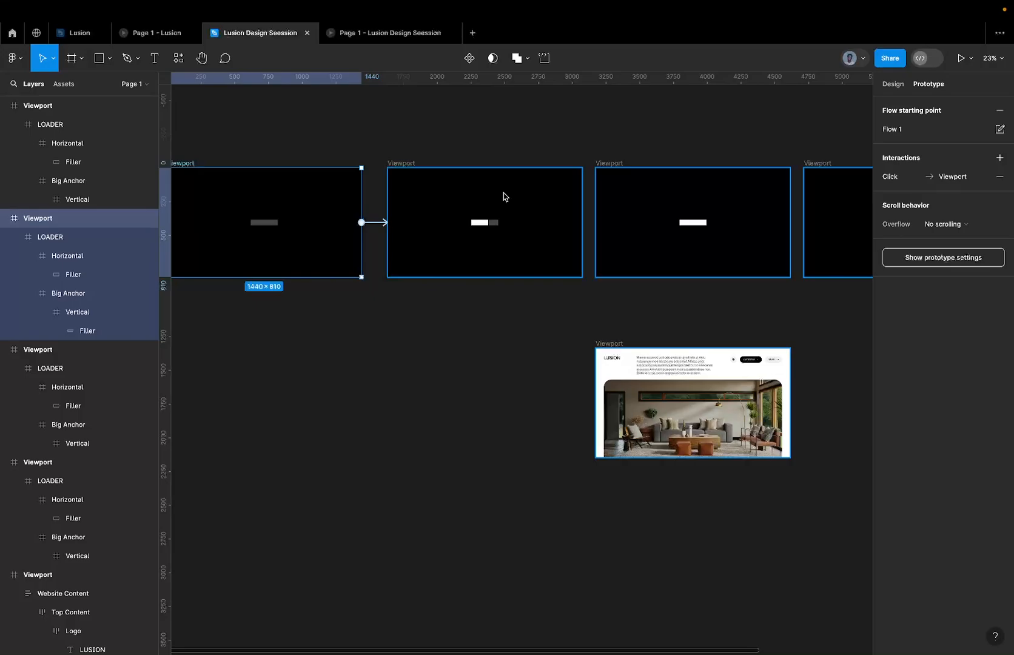
scroll(503, 196, "down", 5)
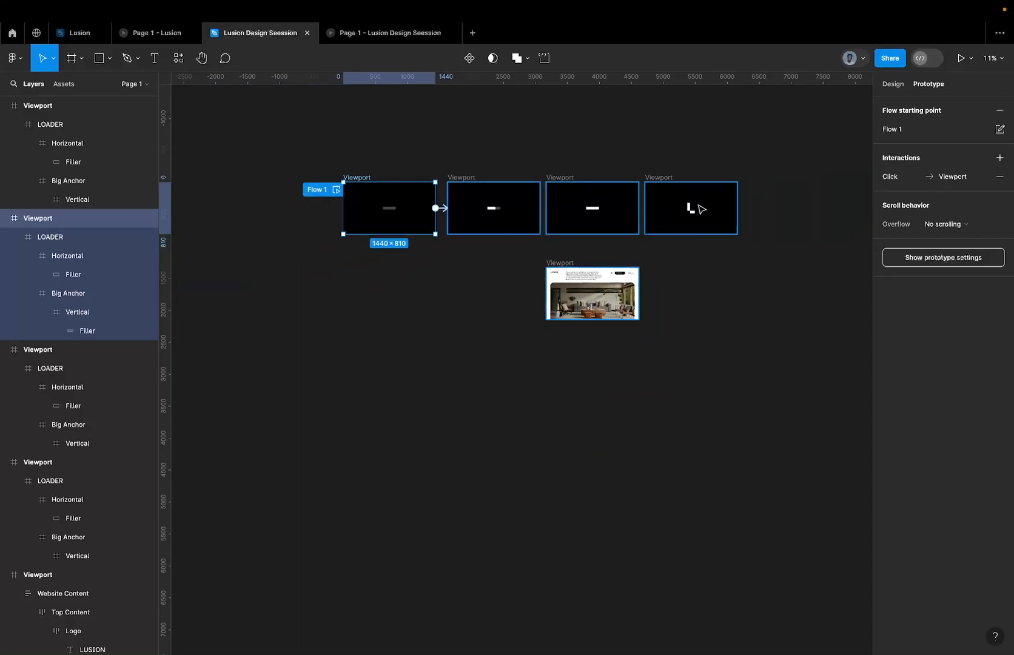
scroll(699, 205, "up", 6)
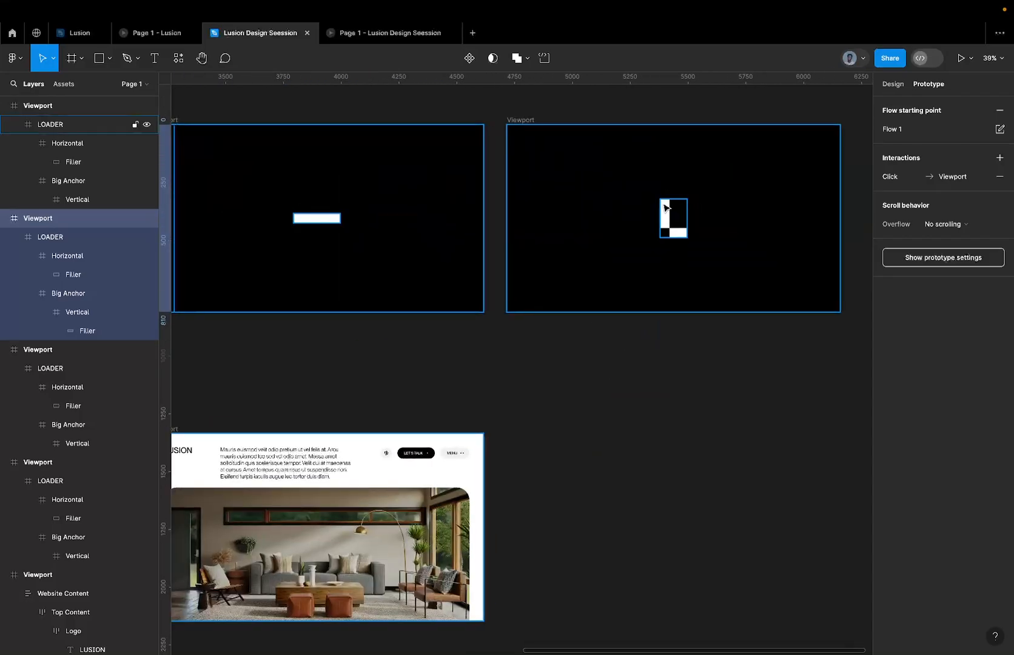
scroll(666, 212, "down", 5)
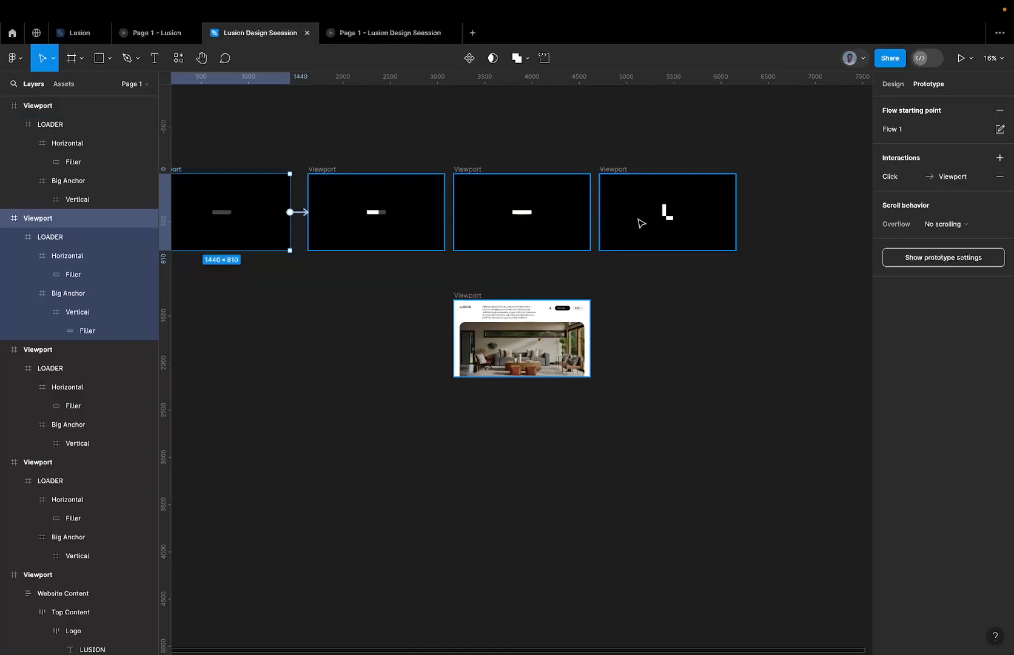
scroll(642, 223, "down", 2)
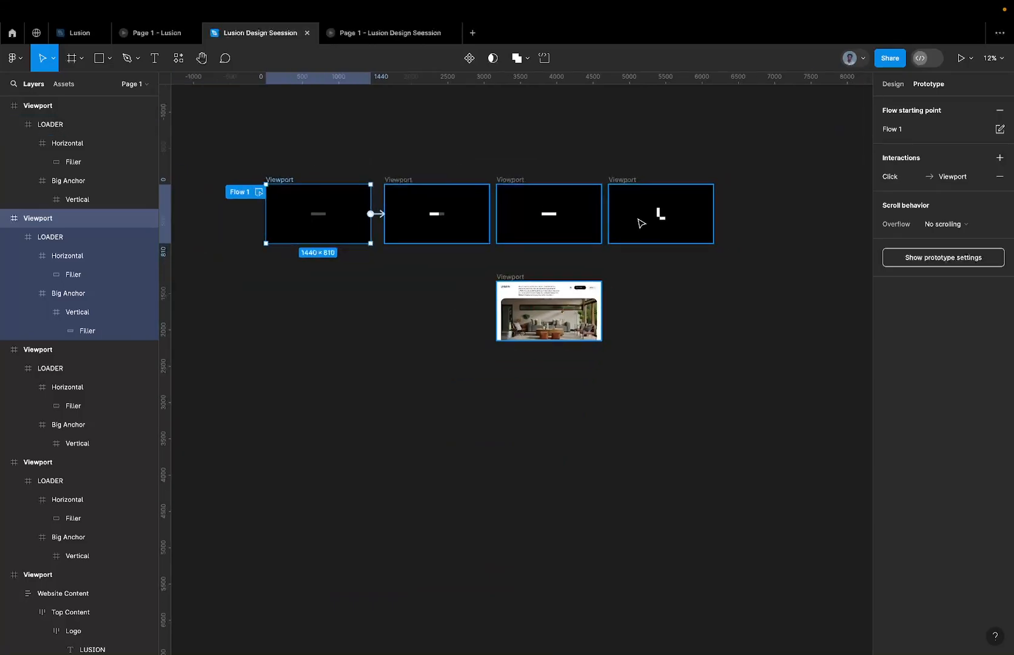
left_click(632, 184)
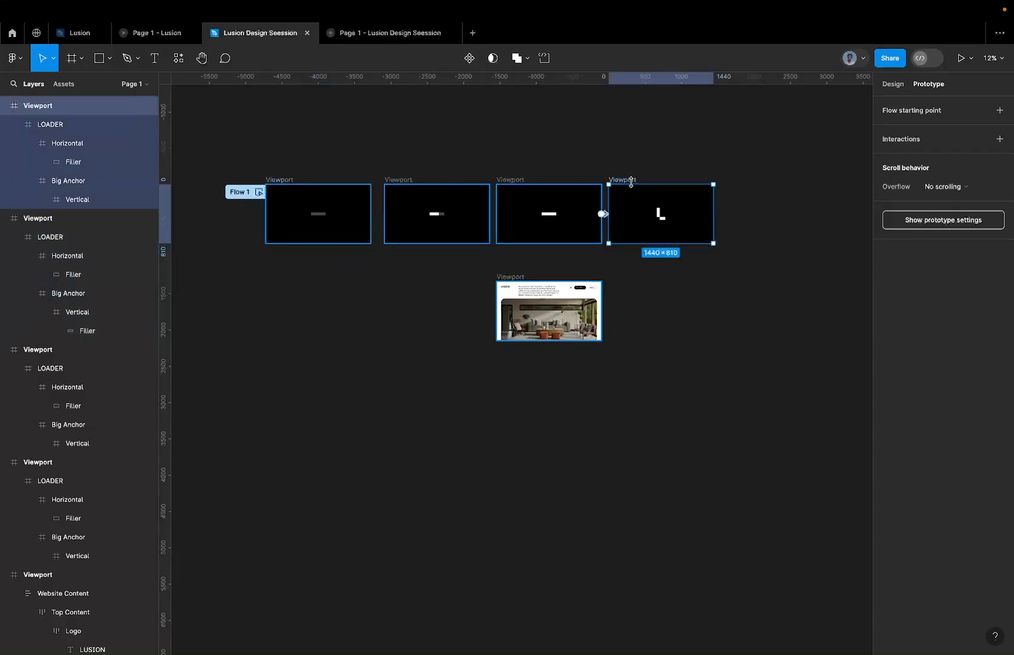
left_click_drag(637, 184, 388, 277)
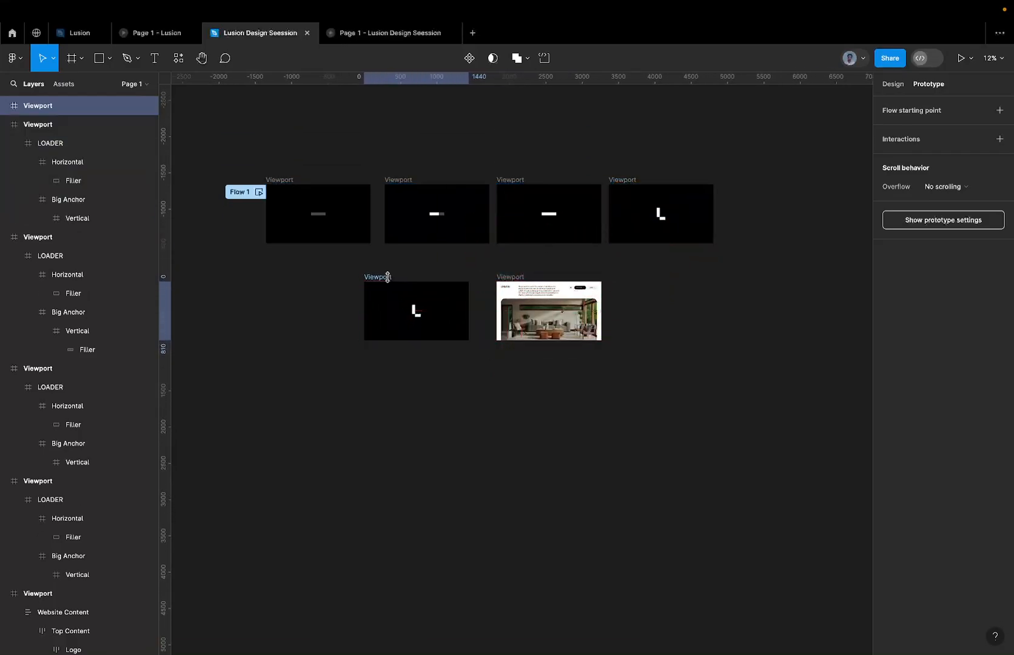
key("ctrl+z")
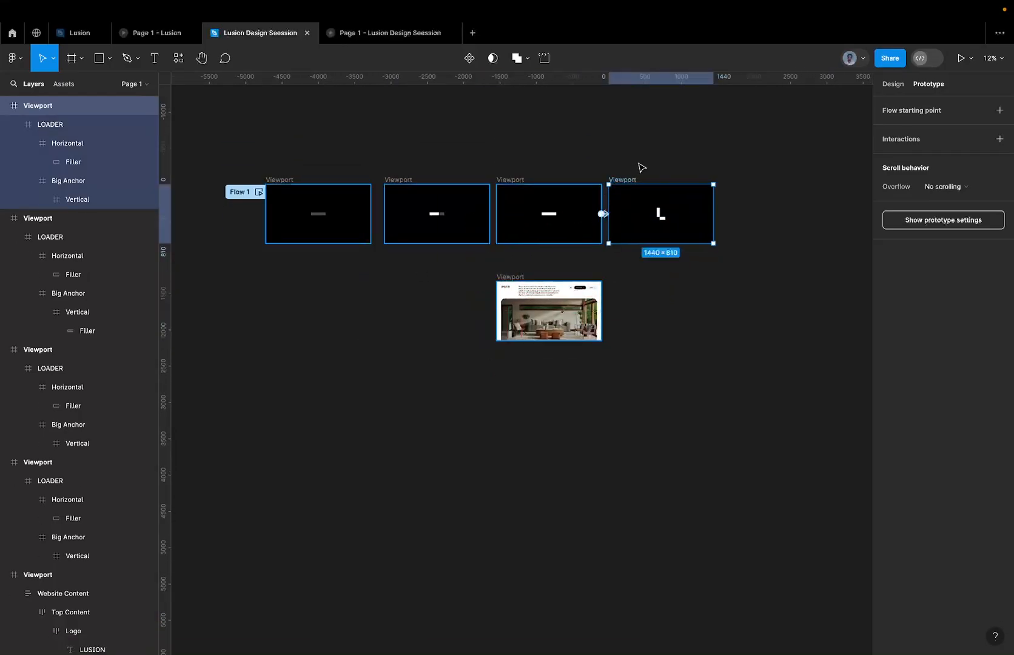
left_click_drag(628, 183, 407, 286)
key("ctrl+z")
Duplicate the L-shape Viewport and place the copy beside the website Viewport, with its design properties shown.
left_click_drag(629, 185, 389, 285)
left_click(893, 83)
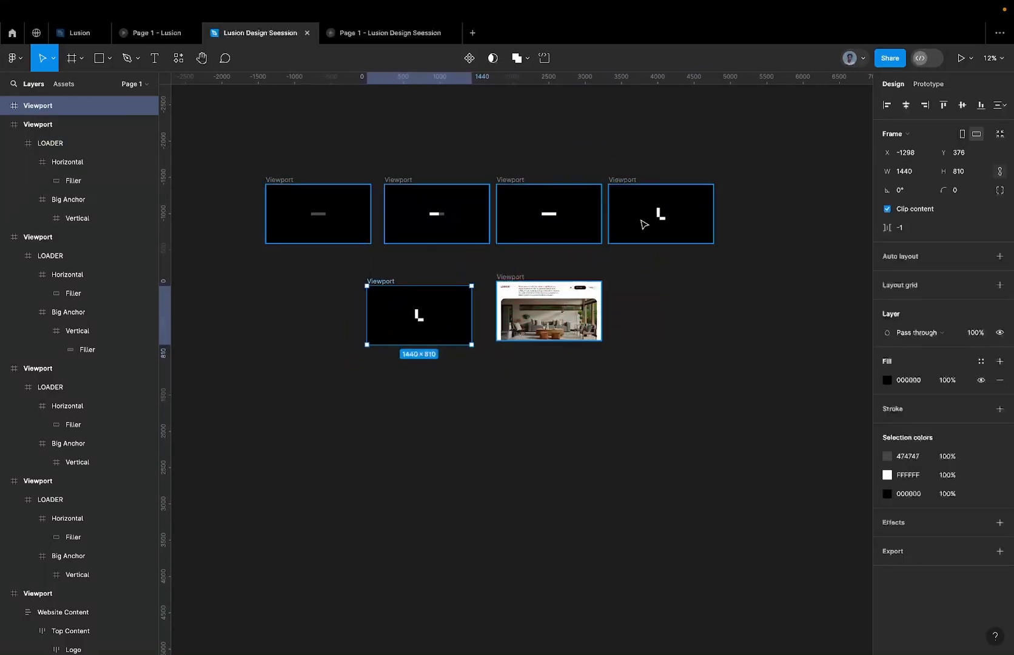
Ungroup the copied Viewport's LOADER frame and its nested Horizontal, Big Anchor and Vertical frames down to the two Filler shapes.
scroll(419, 316, "up", 10)
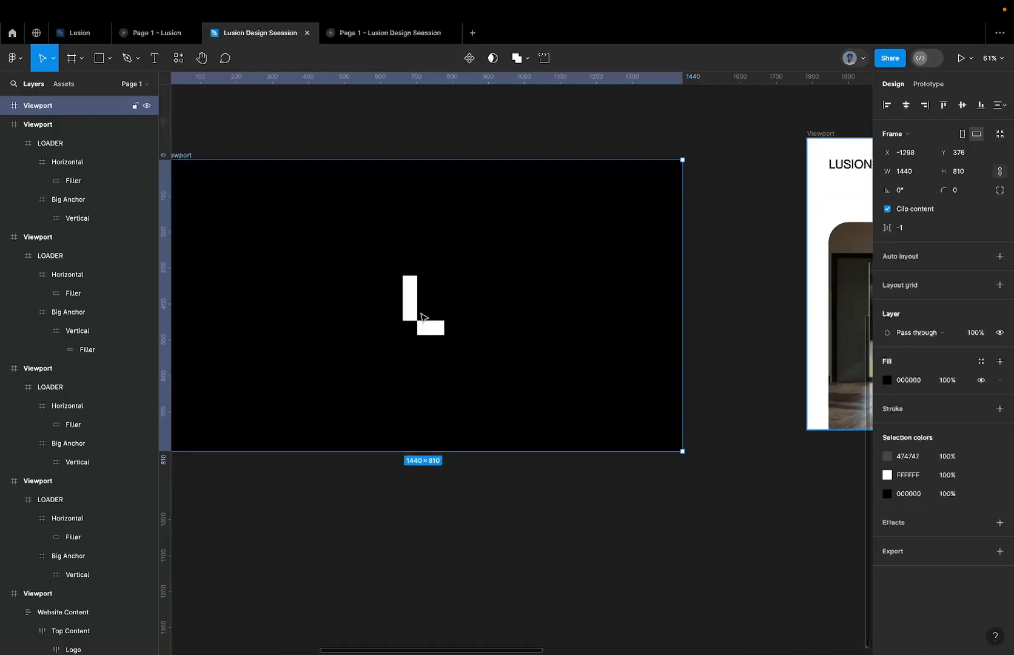
left_click(420, 317)
right_click(411, 281)
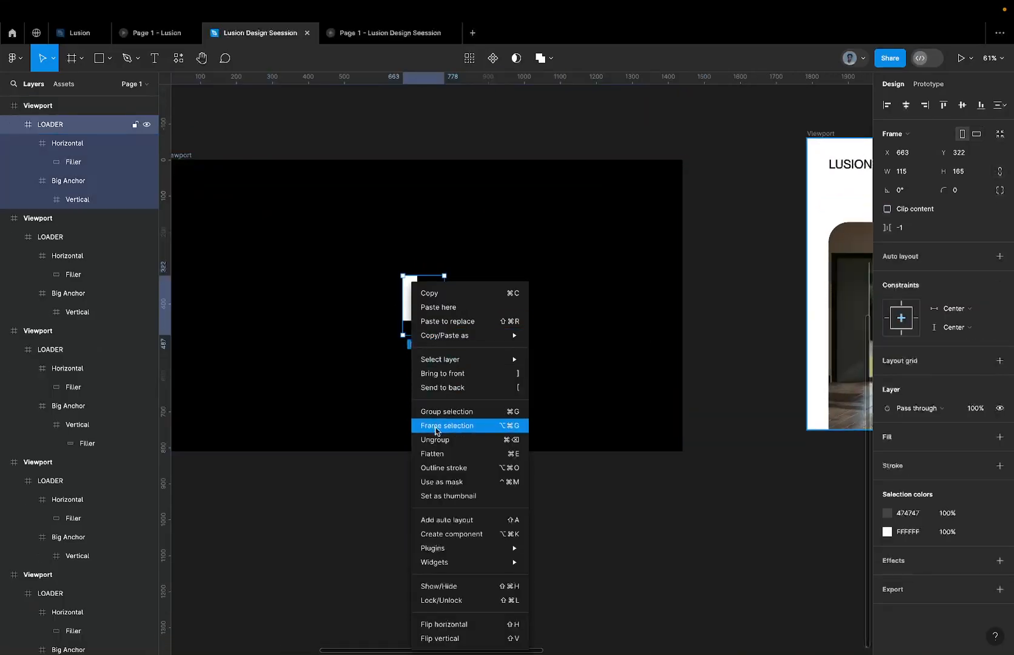
left_click(434, 440)
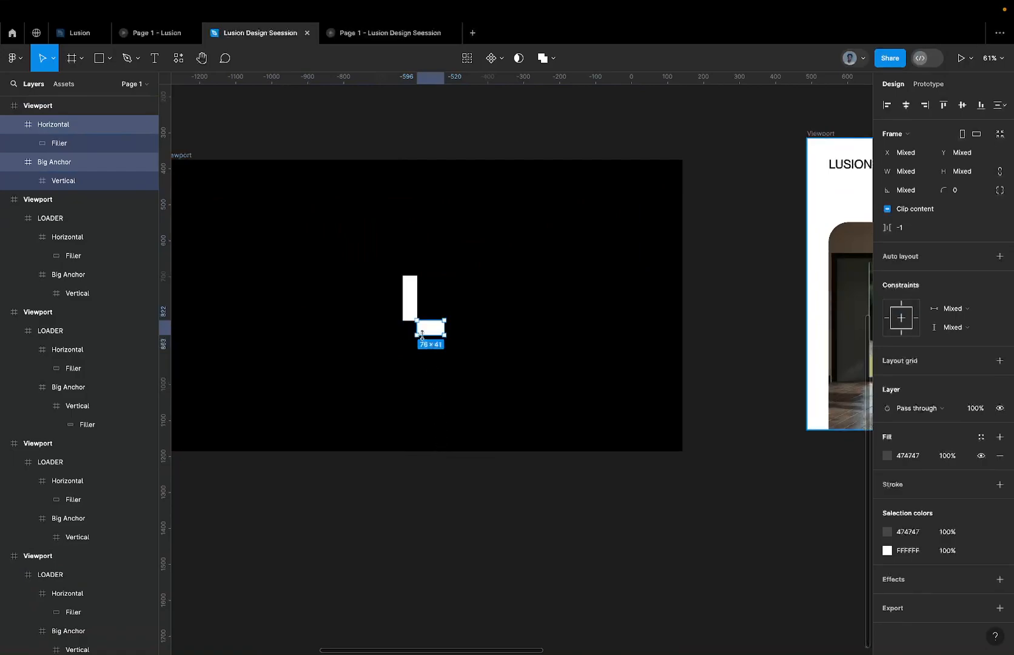
right_click(426, 327)
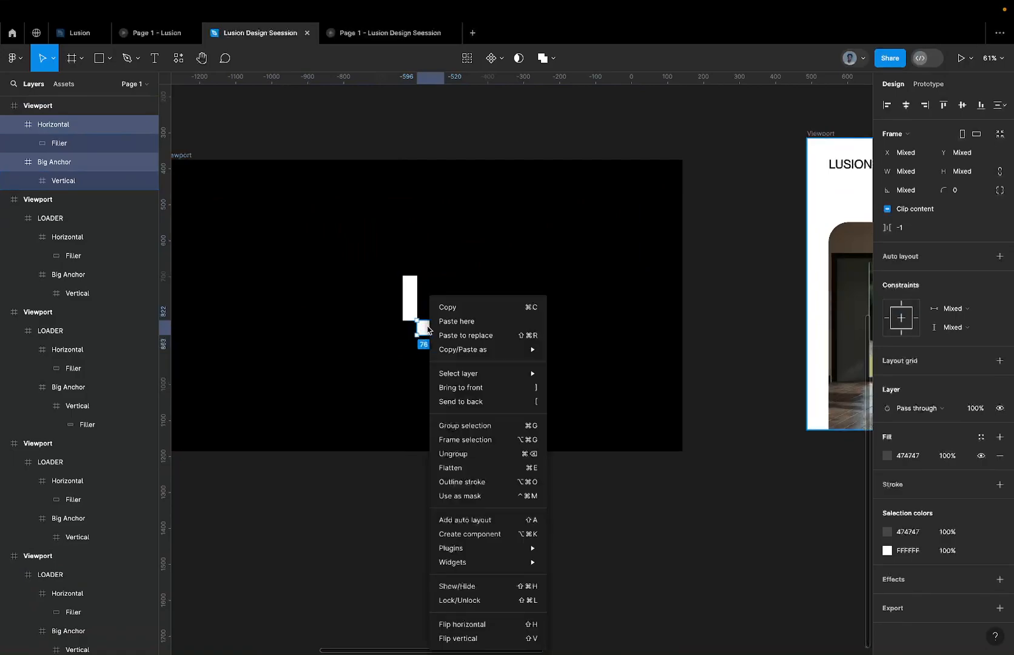
left_click(458, 456)
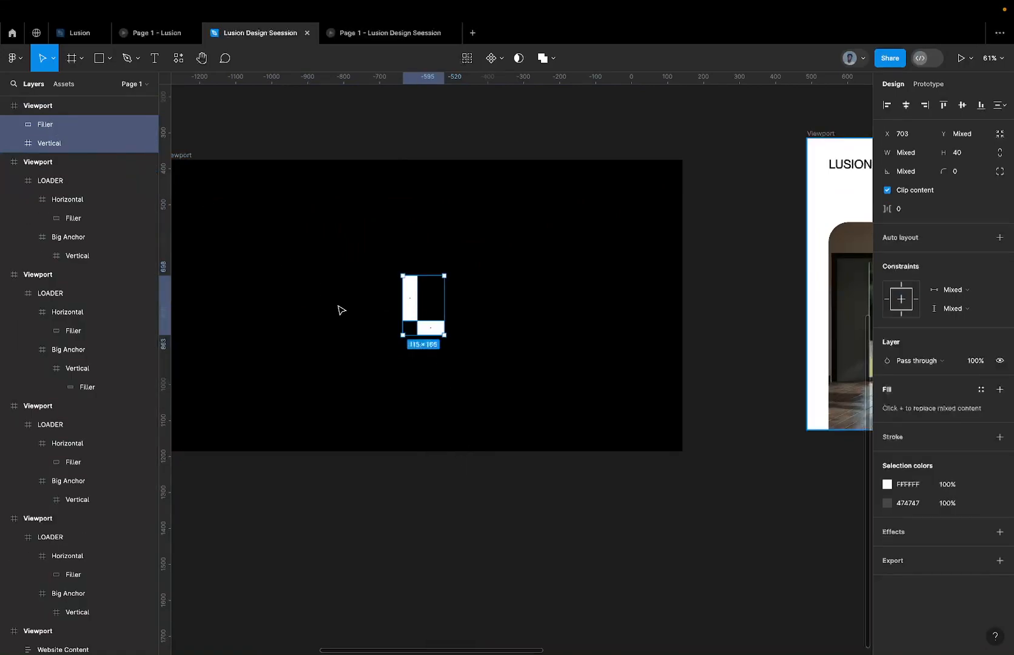
right_click(435, 328)
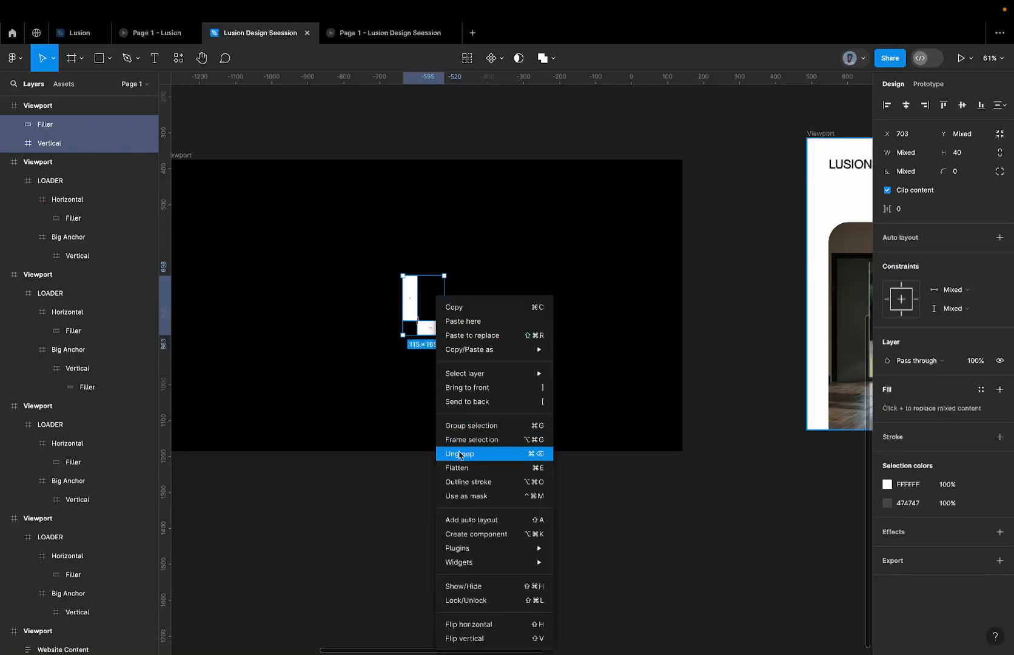
left_click(459, 455)
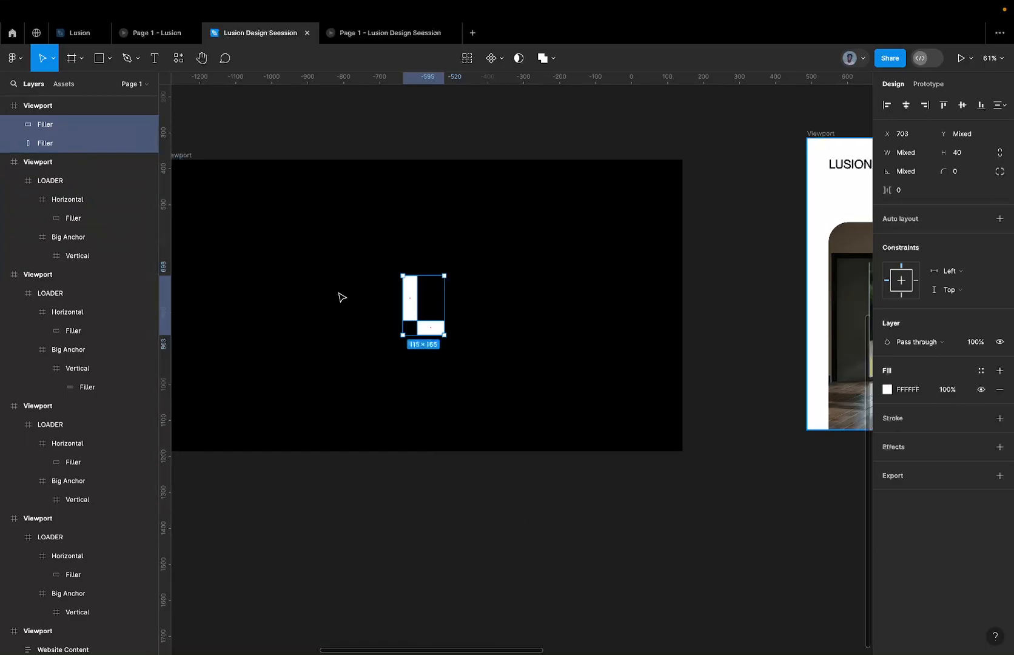
Flatten the two Filler shapes in the copied Viewport into a single vector.
scroll(407, 332, "up", 5)
scroll(426, 308, "down", 4)
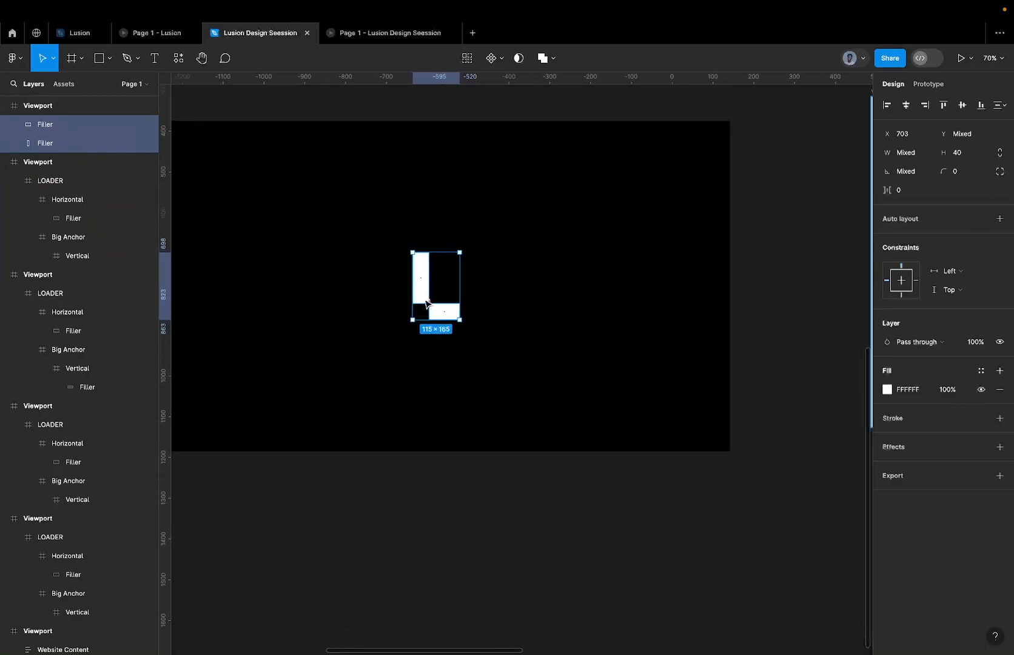
right_click(423, 281)
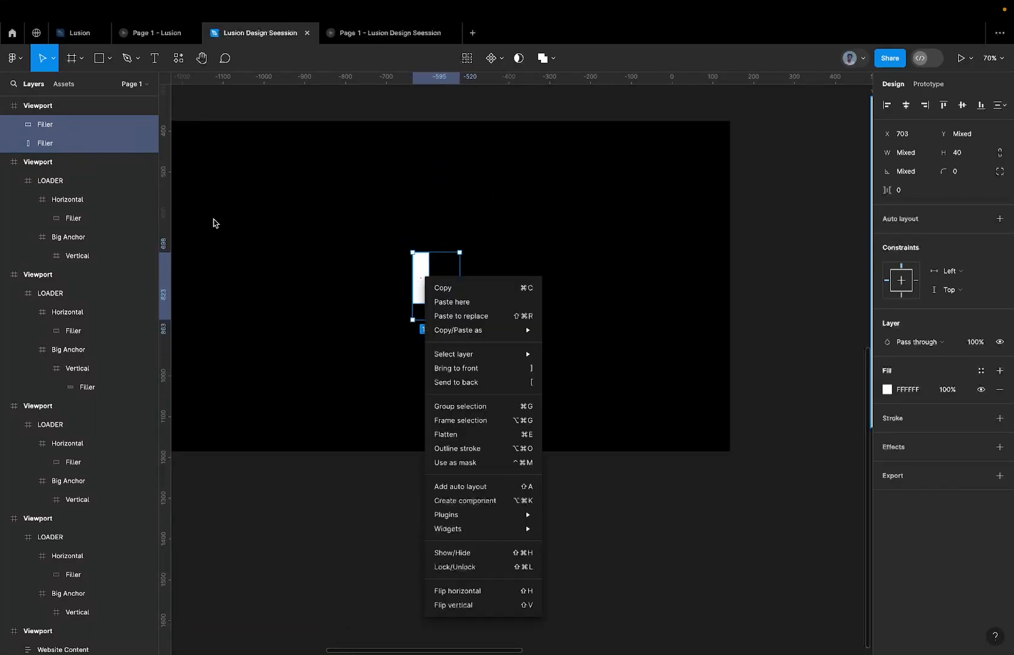
left_click(58, 147)
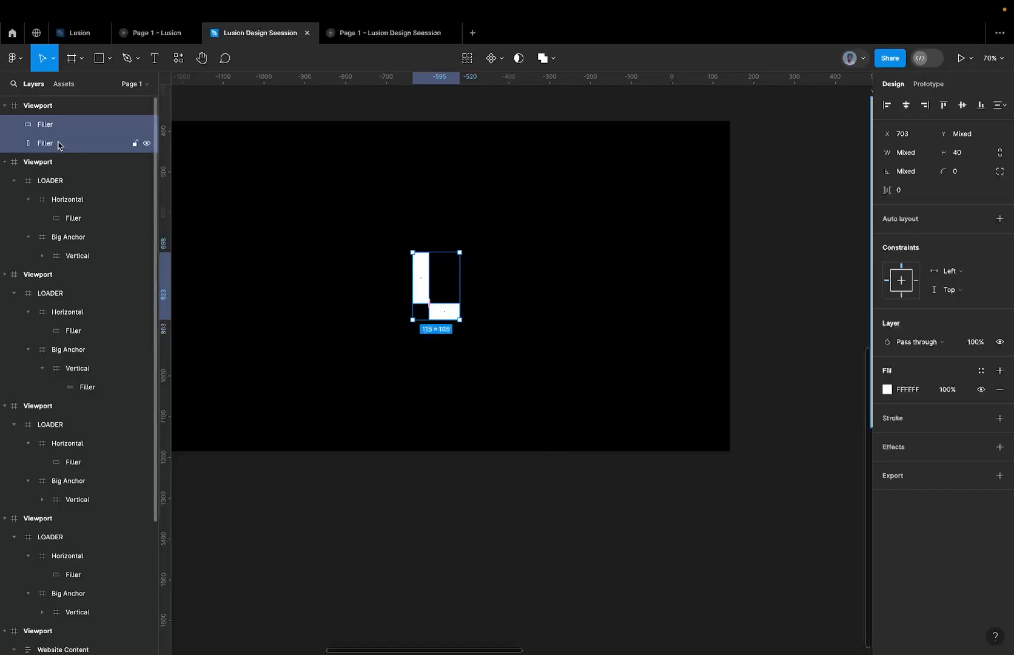
right_click(427, 286)
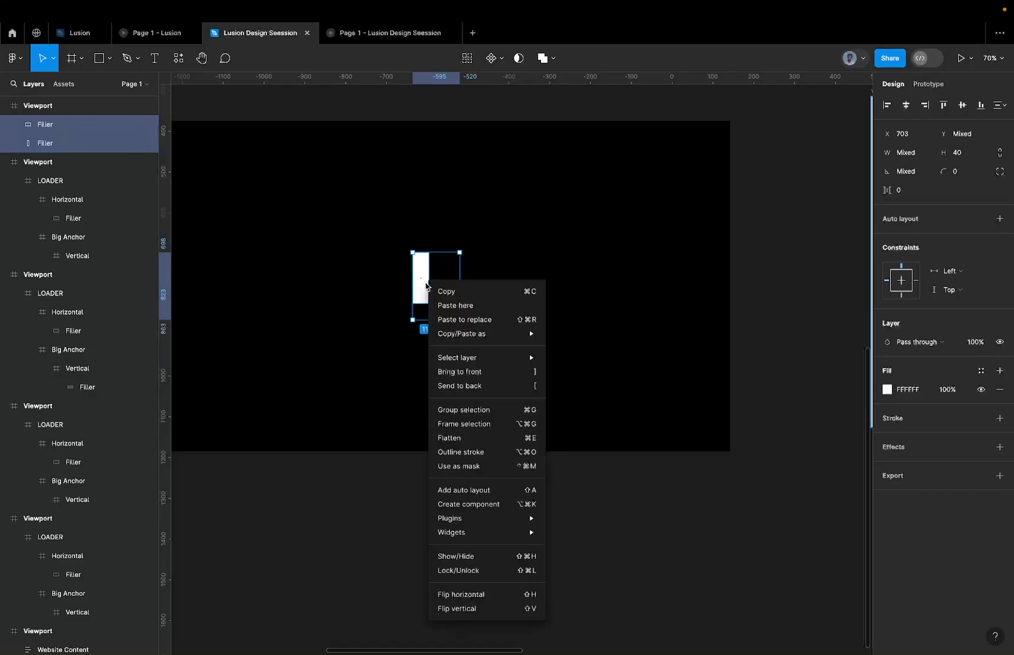
left_click(479, 438)
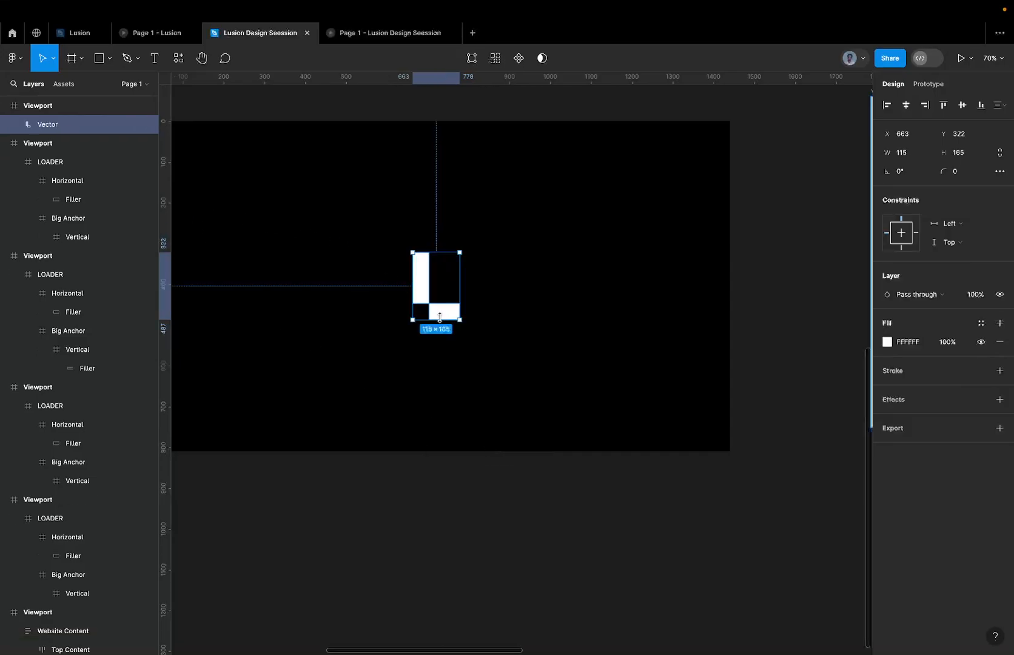
Try to shift the vertical bar's points within the flattened L-shape vector, and undo the distortion.
scroll(443, 322, "up", 5)
scroll(393, 267, "down", 3)
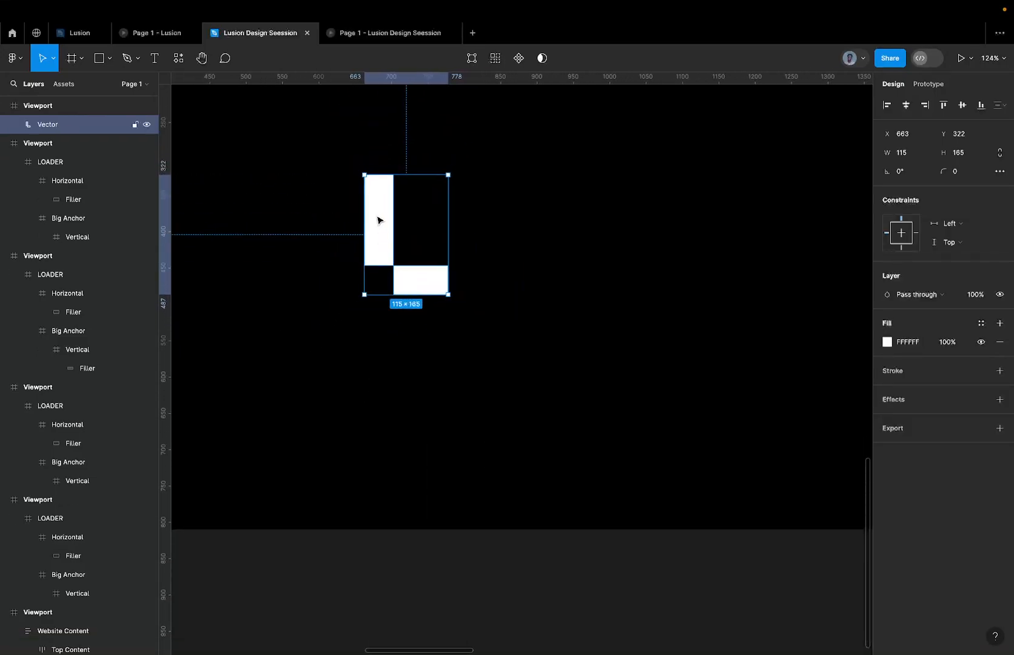
double_click(377, 219)
mouse_move(392, 204)
left_mouse_down()
mouse_move(725, 64)
mouse_move(389, 288)
mouse_move(345, 231)
mouse_move(435, 209)
left_mouse_up()
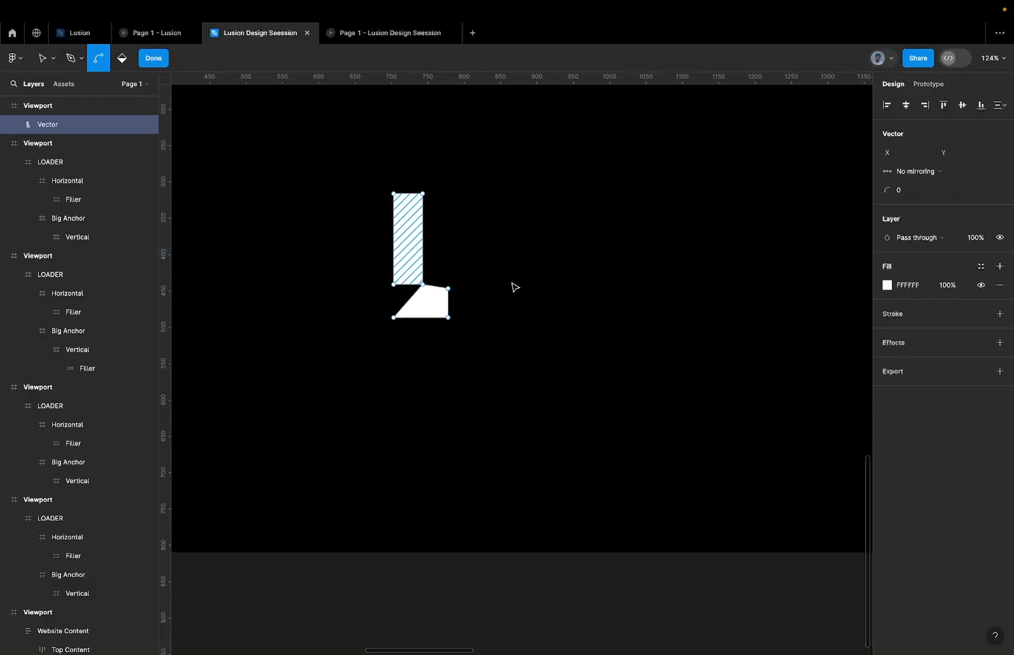
key("ctrl+z")
key("Escape")
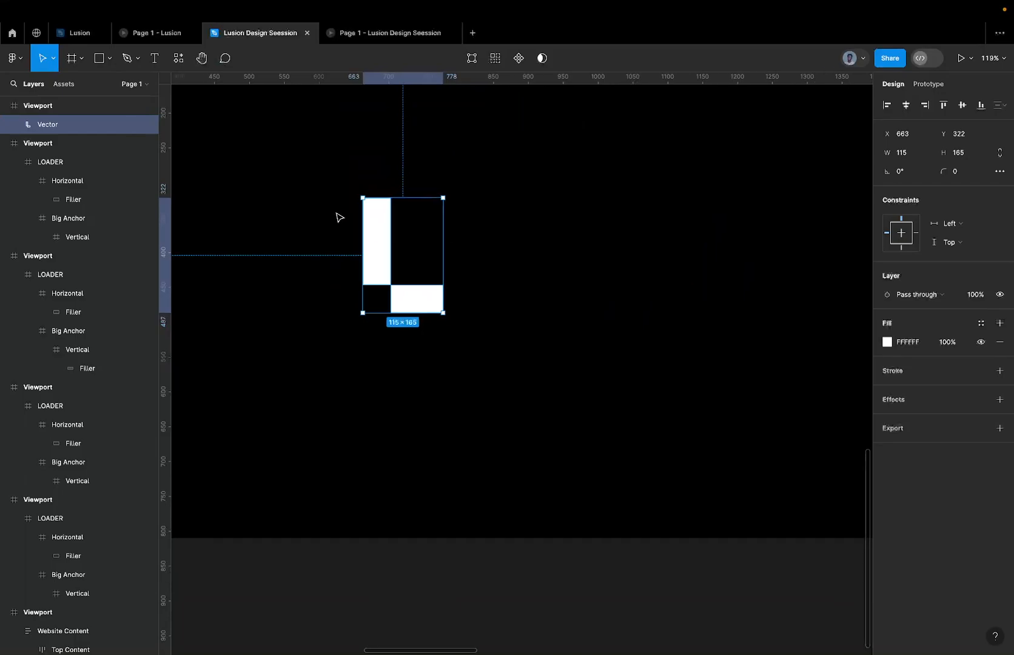
Undo the flattening and ungrouping in the copied Viewport, and flatten its intact LOADER frame into one vector instead.
scroll(337, 218, "down", 3)
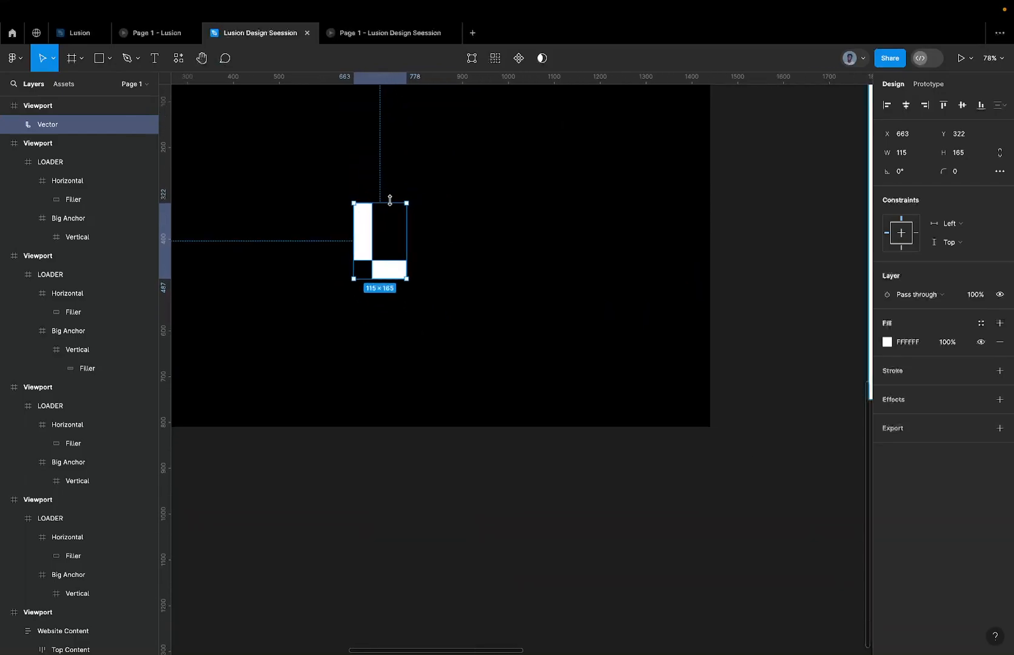
key("ctrl+z")
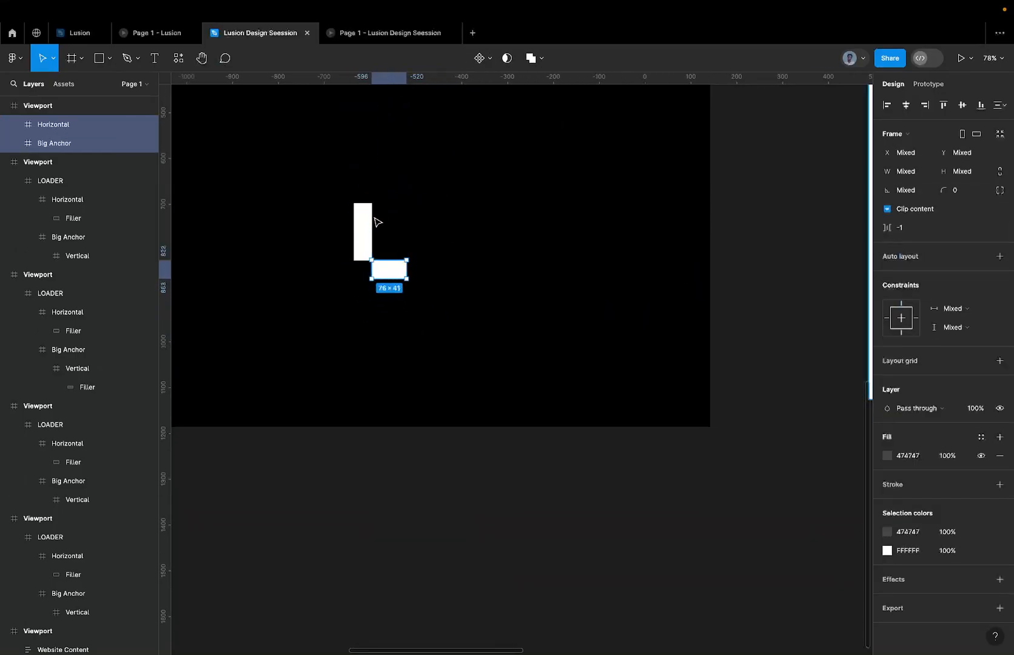
key("ctrl+z")
right_click(373, 244)
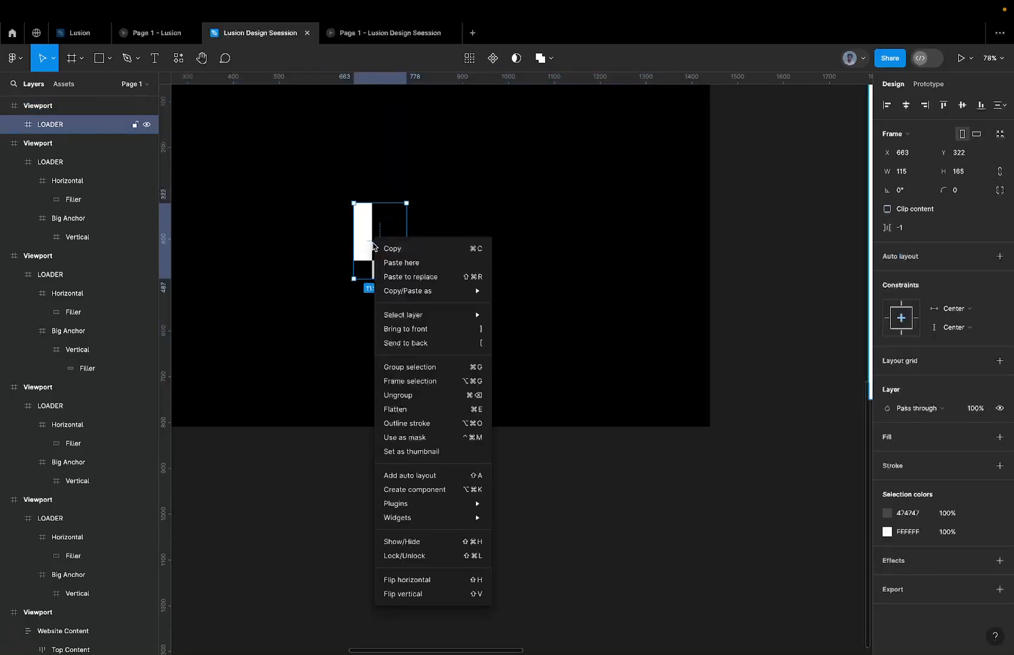
left_click(420, 410)
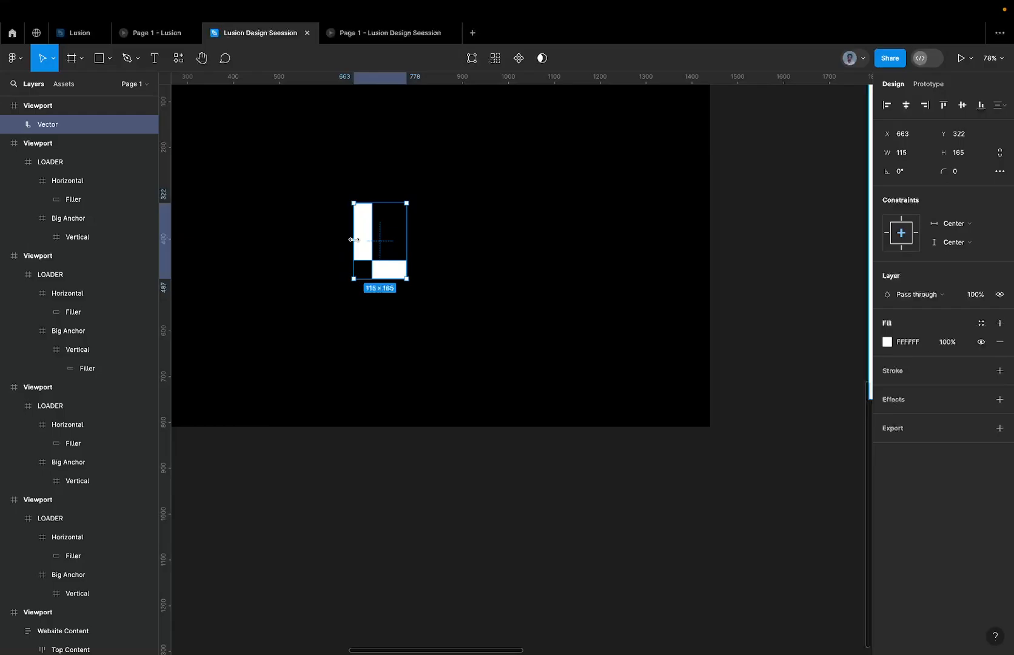
Draw a 1440 × 810 rectangle at X 0, Y 0 covering the whole copied Viewport.
scroll(374, 249, "up", 5)
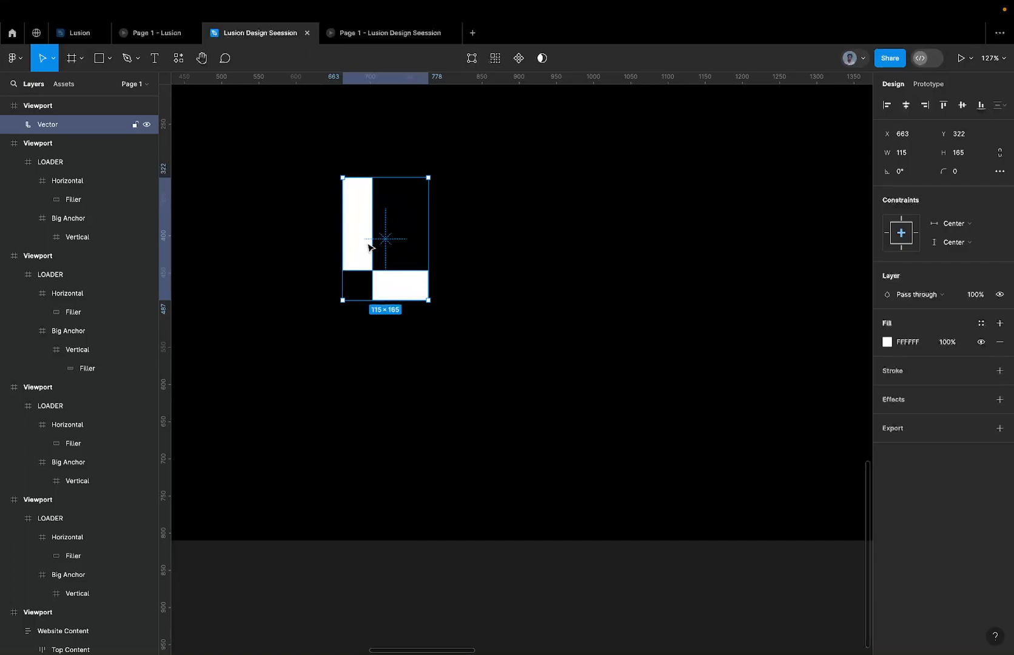
scroll(369, 247, "down", 8)
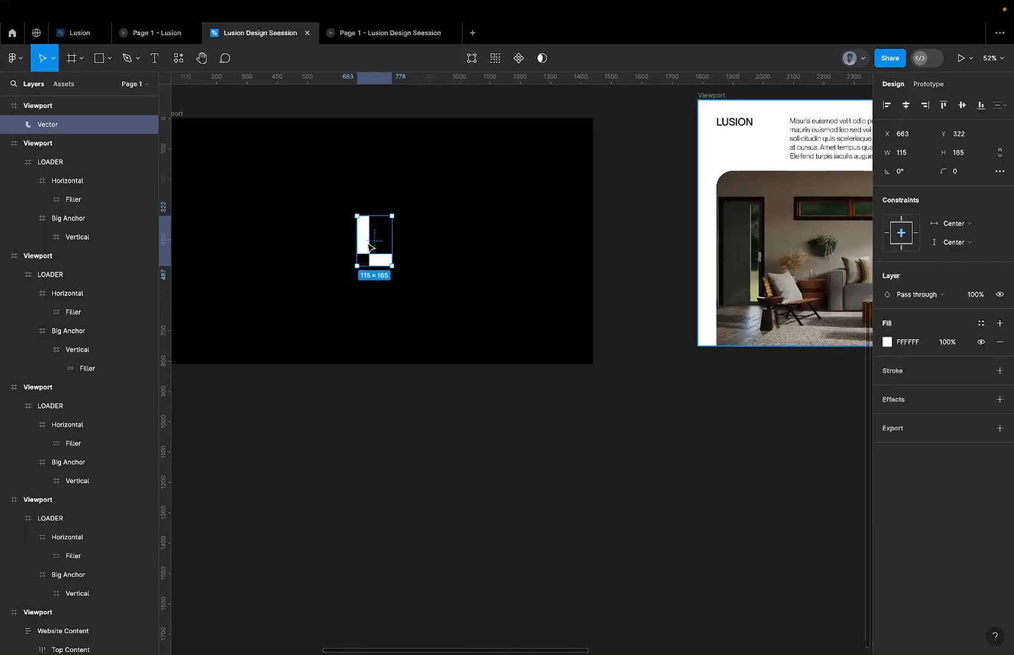
scroll(369, 247, "left", 5)
key("r")
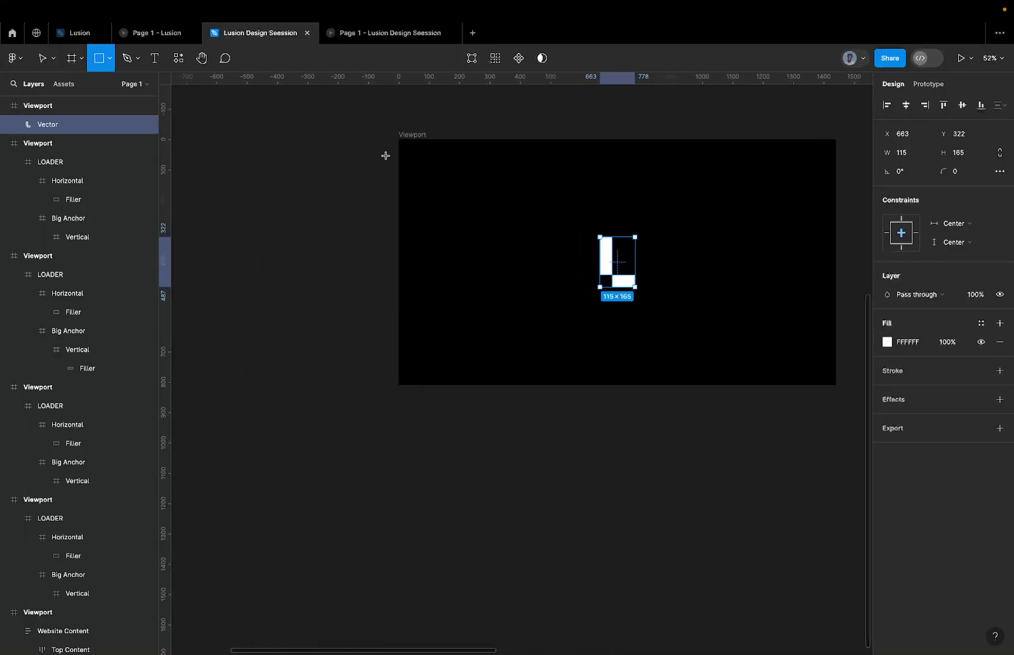
left_click_drag(406, 166, 835, 388)
left_click_drag(406, 166, 398, 138)
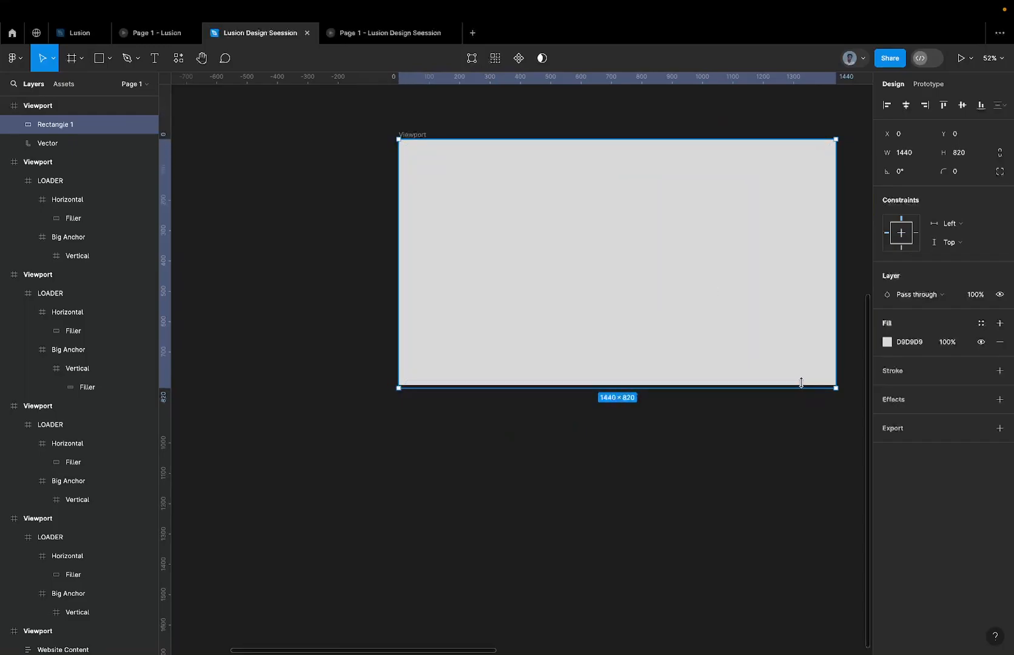
left_click_drag(801, 382, 800, 384)
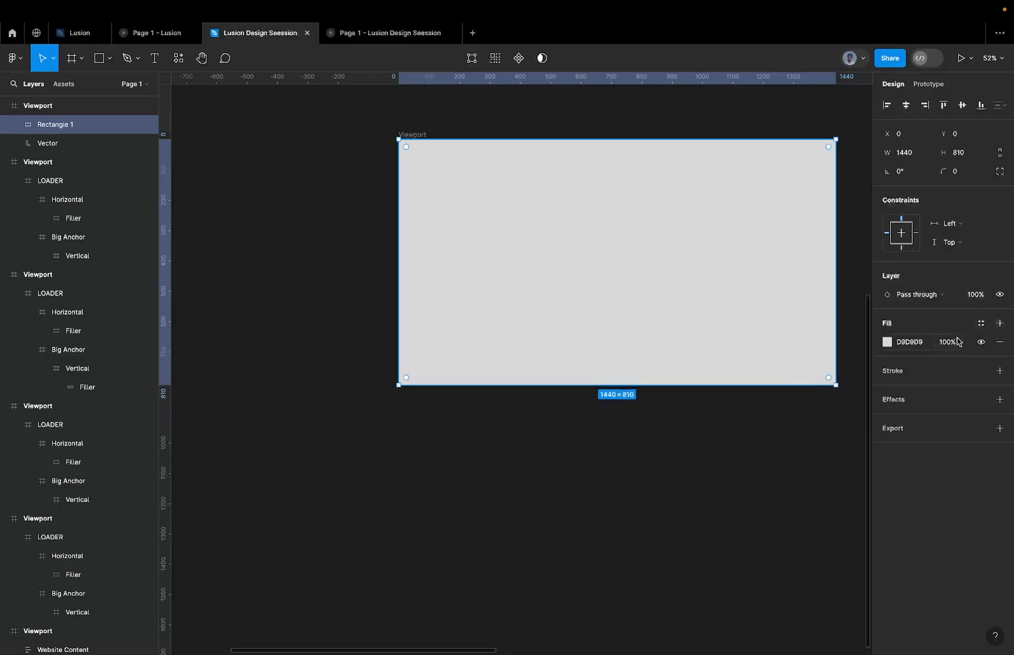
Fill the rectangle covering the copied Viewport with red, FF0000.
left_click(911, 348)
type("f")
type("ed")
key("Return")
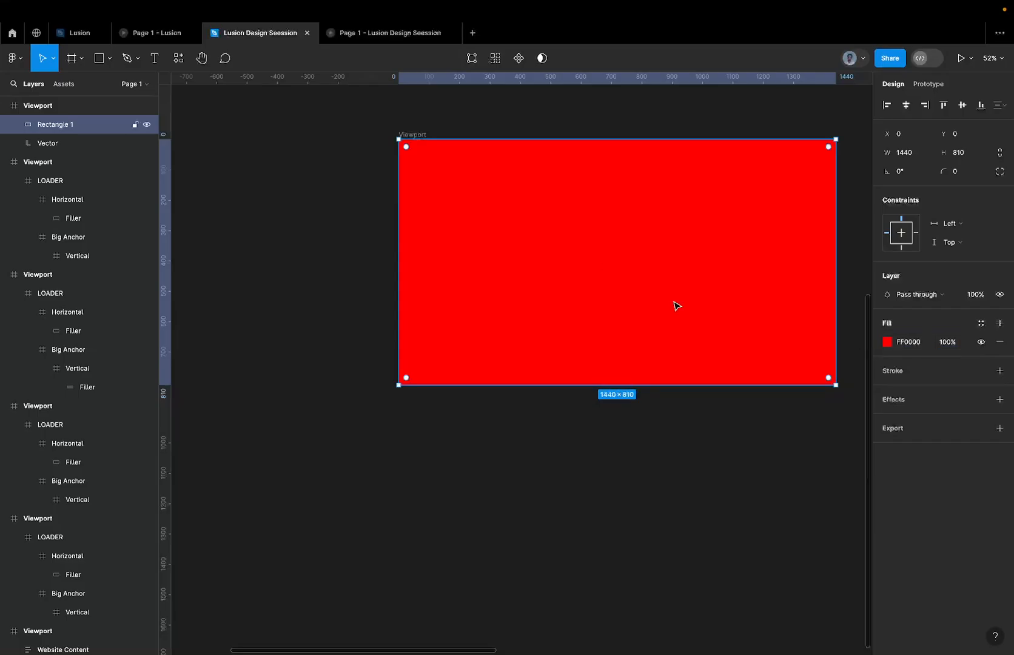
Set the copied Viewport's own background fill to blue, 0000FF.
left_click(418, 134)
left_click(909, 361)
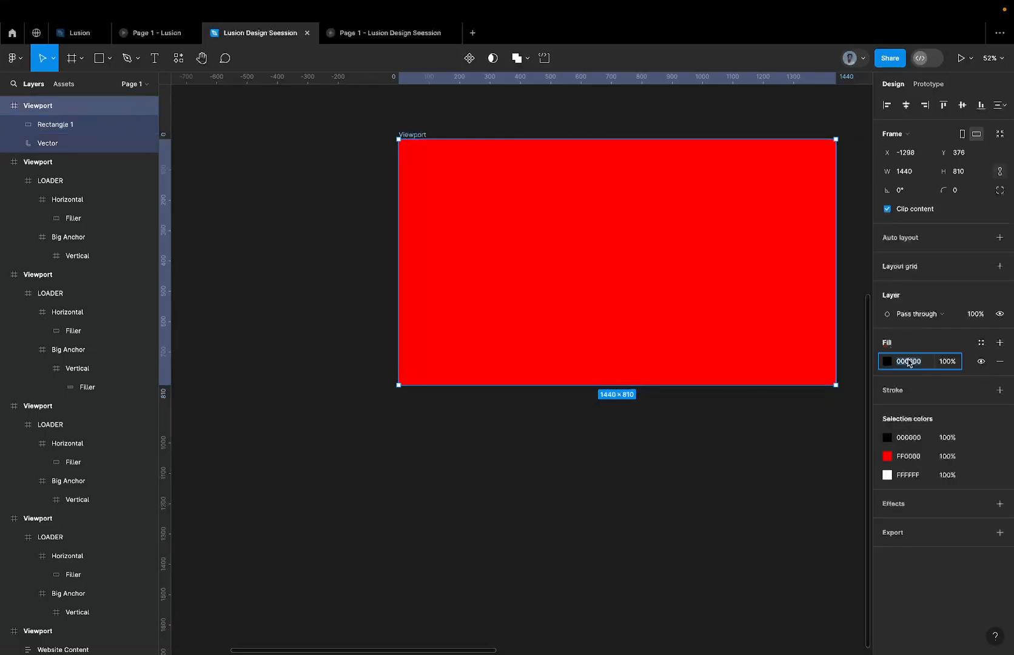
type("blue")
key("Return")
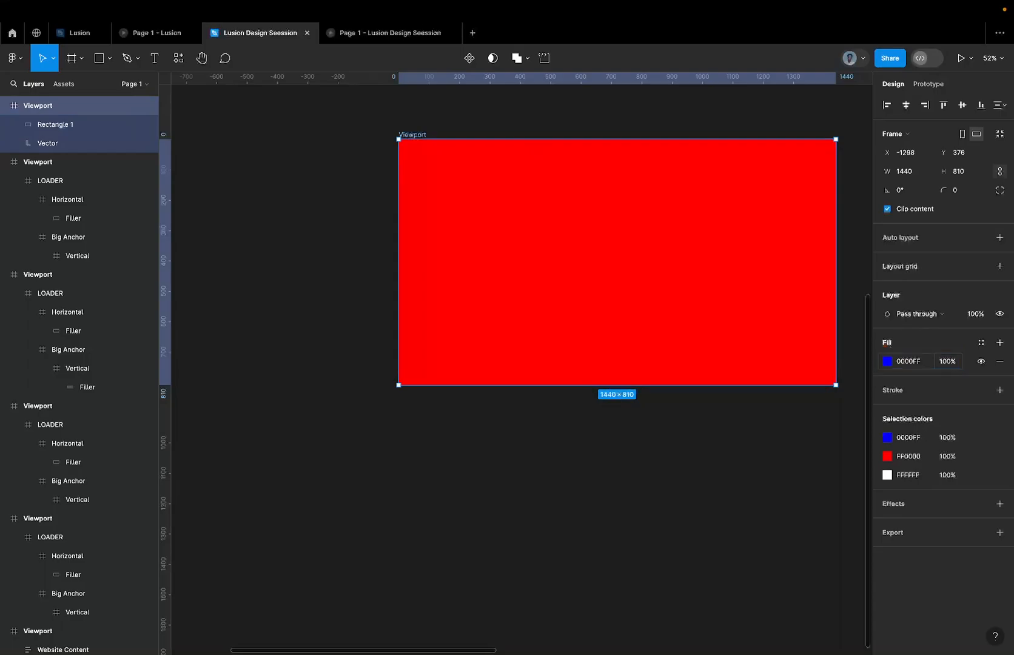
Place the rectangle behind the L-shape vector and subtract the vector from it.
left_click(563, 209)
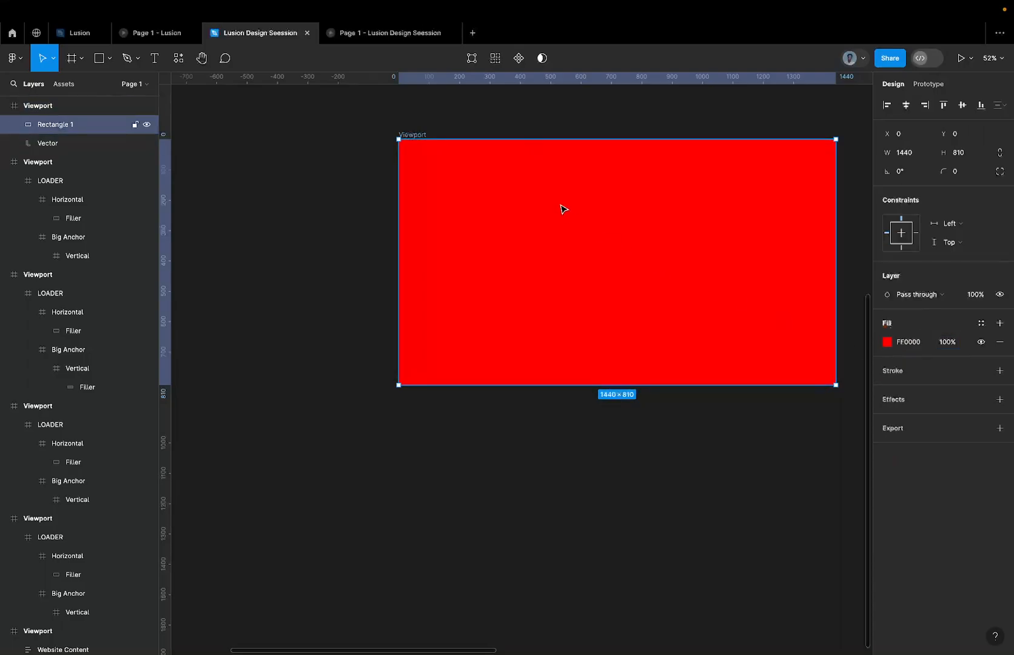
key("ctrl+bracketleft")
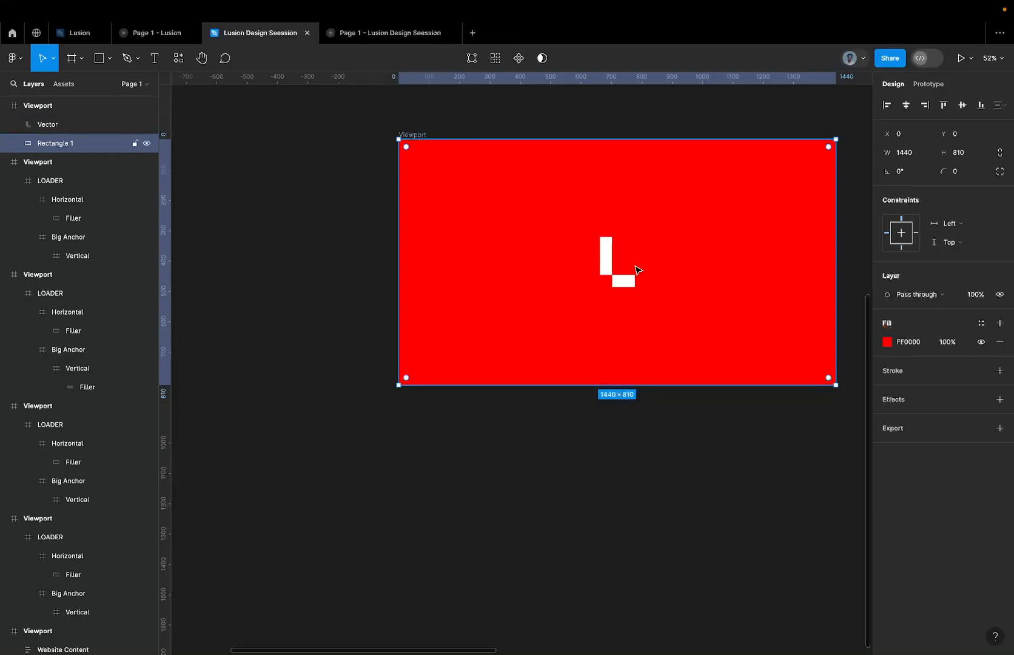
left_click(87, 127, "shift")
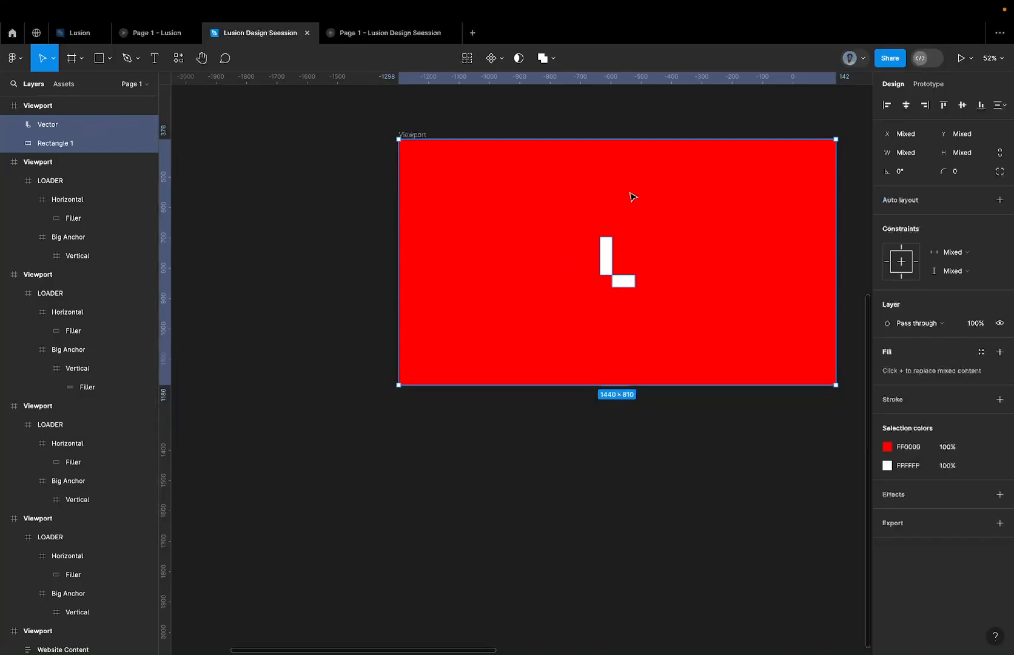
left_click(553, 62)
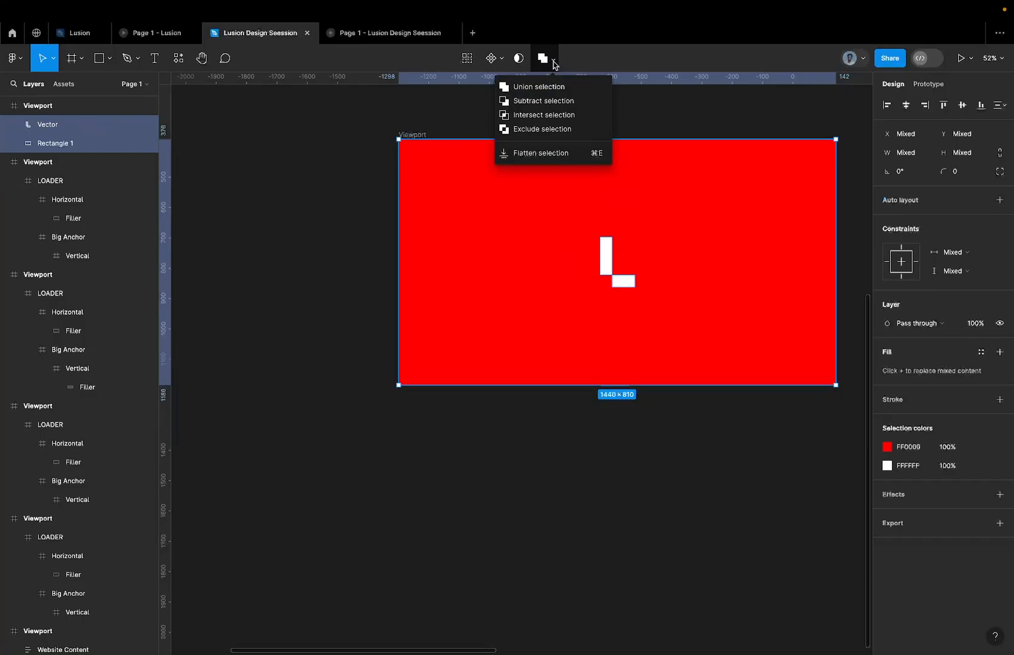
left_click(556, 104)
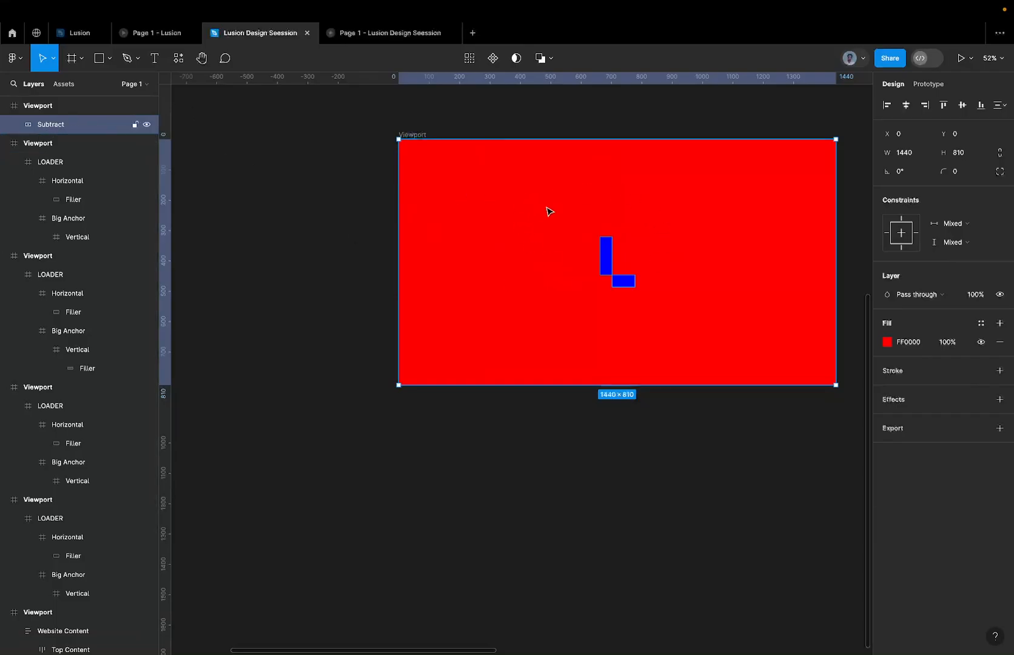
Fill the subtracted shape with black, 000000, and align it at X 0, Y 0 in the copied Viewport.
mouse_move(525, 212)
left_mouse_down()
mouse_move(545, 216)
mouse_move(473, 231)
mouse_move(553, 219)
mouse_move(505, 221)
mouse_move(545, 206)
mouse_move(534, 206)
mouse_move(526, 212)
mouse_move(557, 214)
mouse_move(516, 241)
mouse_move(533, 228)
left_mouse_up()
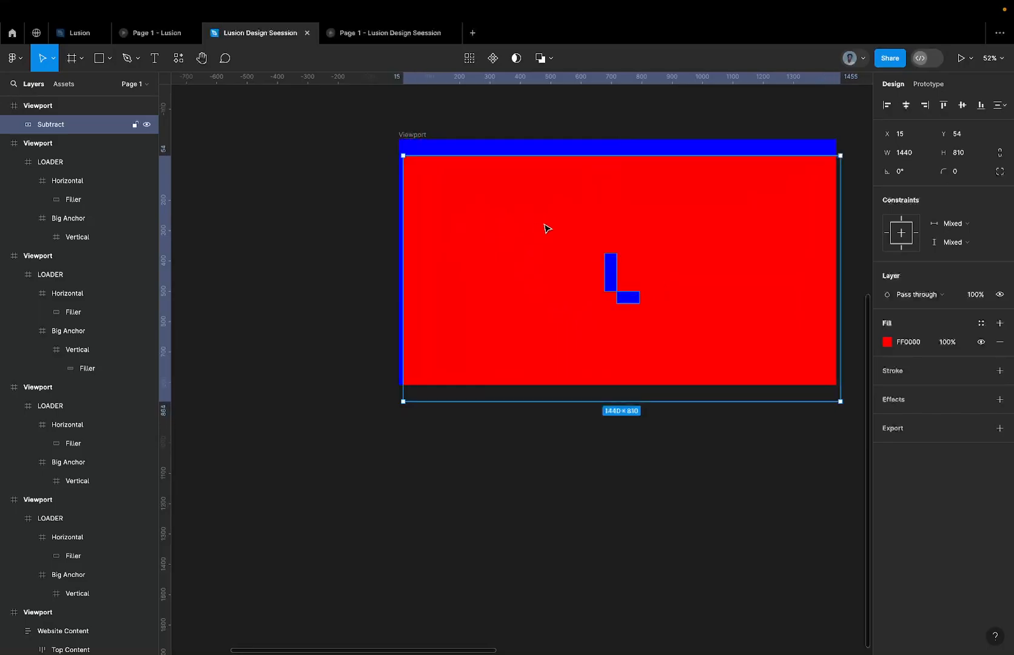
left_click(913, 343)
type("re")
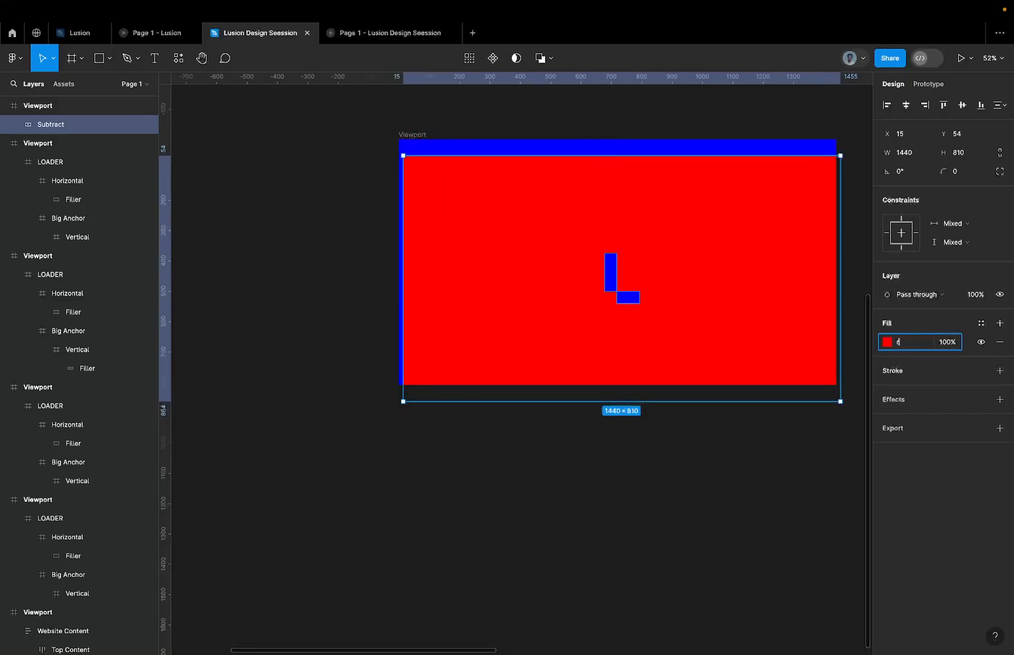
key("Return")
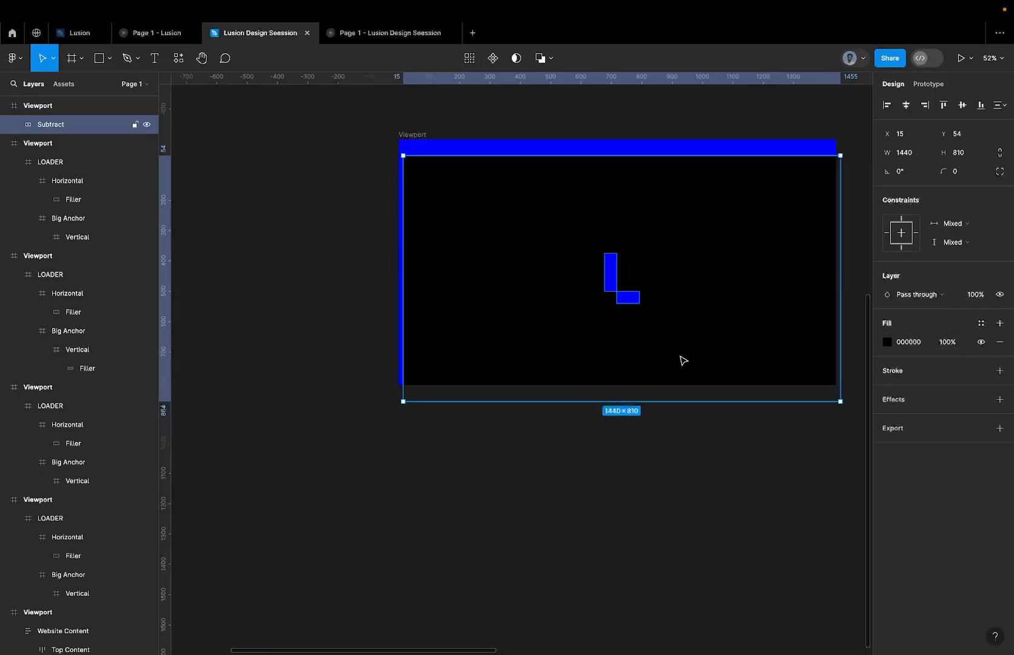
left_click_drag(596, 309, 591, 294)
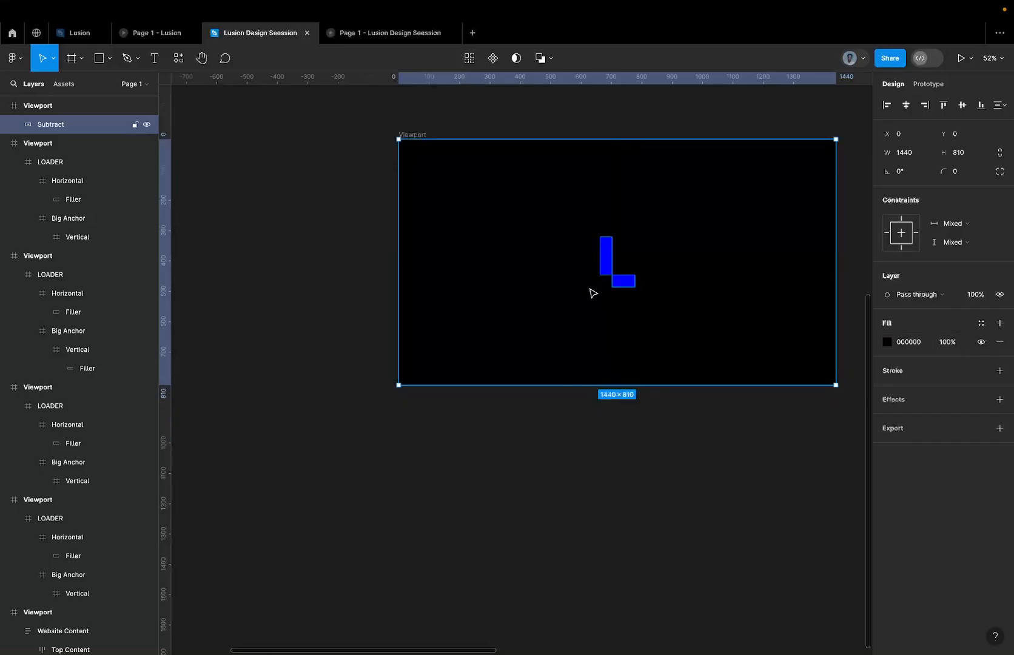
Set the copied Viewport's background fill to white, FFFFFF, behind the black cutout.
left_click(413, 135)
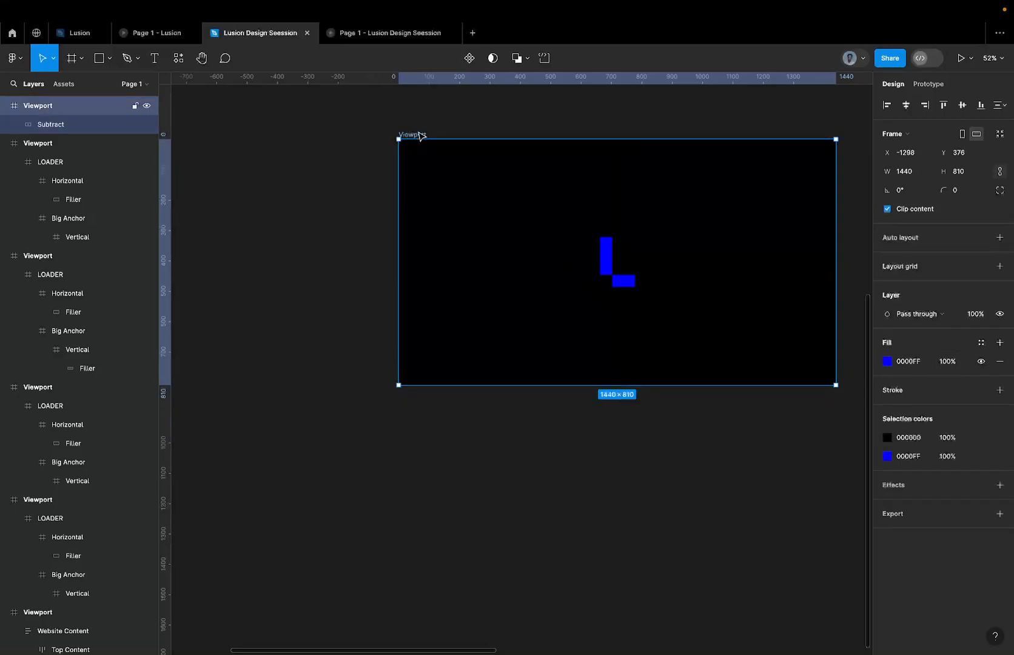
left_click(906, 356)
type("0")
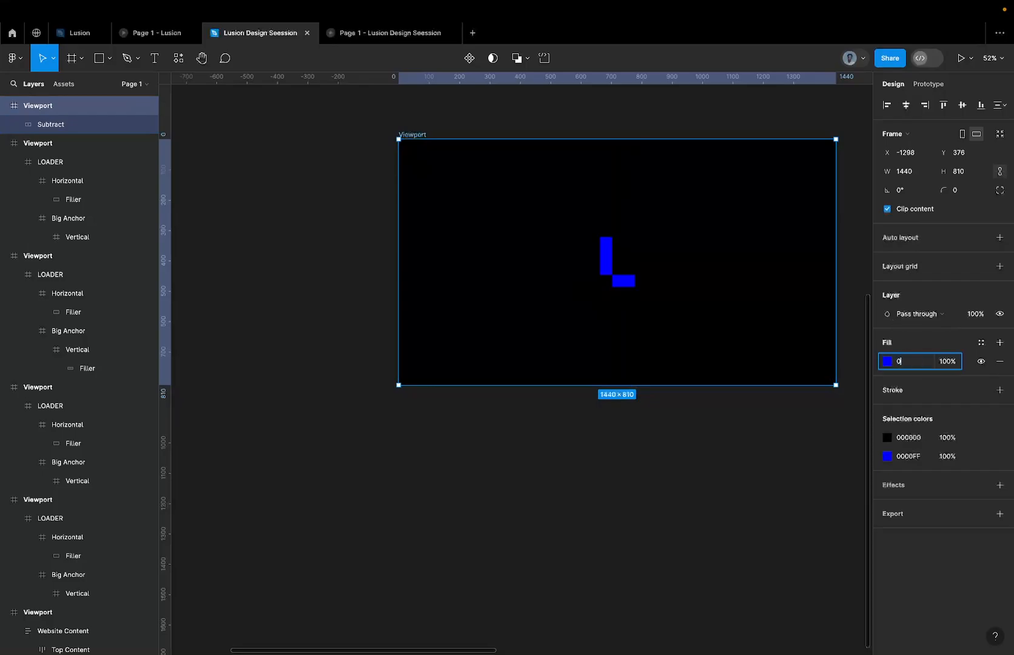
key("Return")
left_click(915, 357)
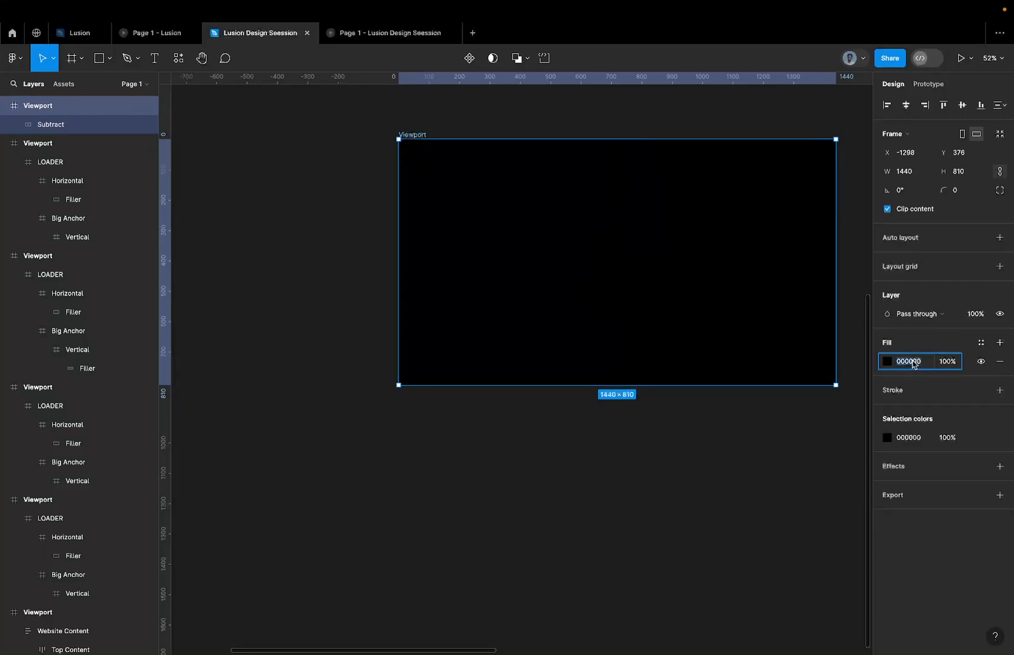
type("FFFFFF")
key("Return")
Move the cutout Viewport to X 3572, Y -1021, beside the L-shaped LOADER Viewport in the upper row.
scroll(622, 377, "down", 5)
scroll(622, 376, "down", 4)
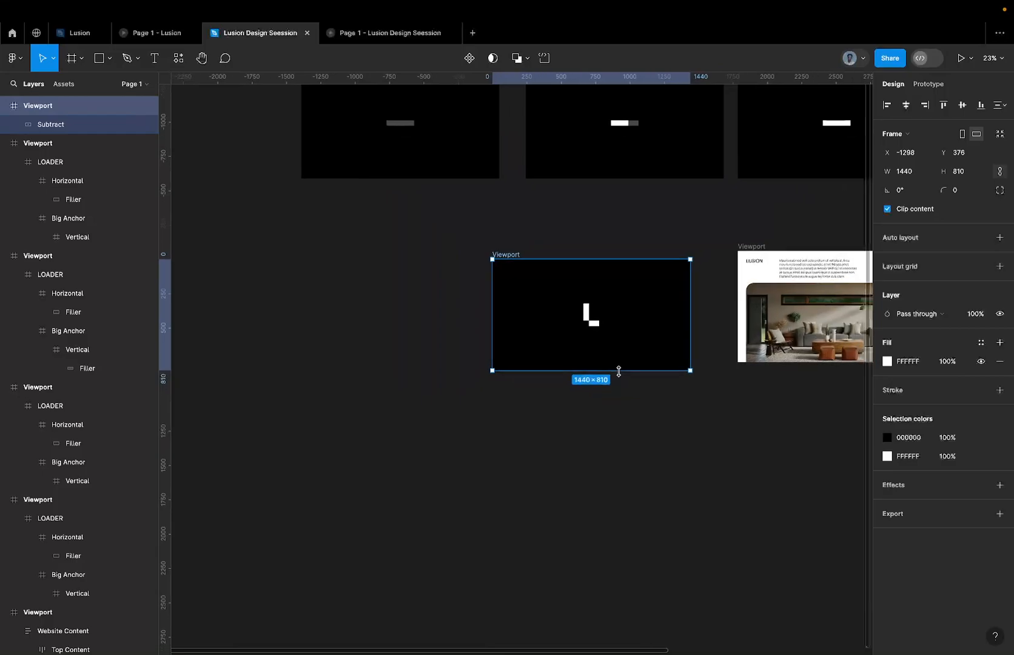
left_click_drag(509, 307, 714, 218)
scroll(762, 278, "up", 8)
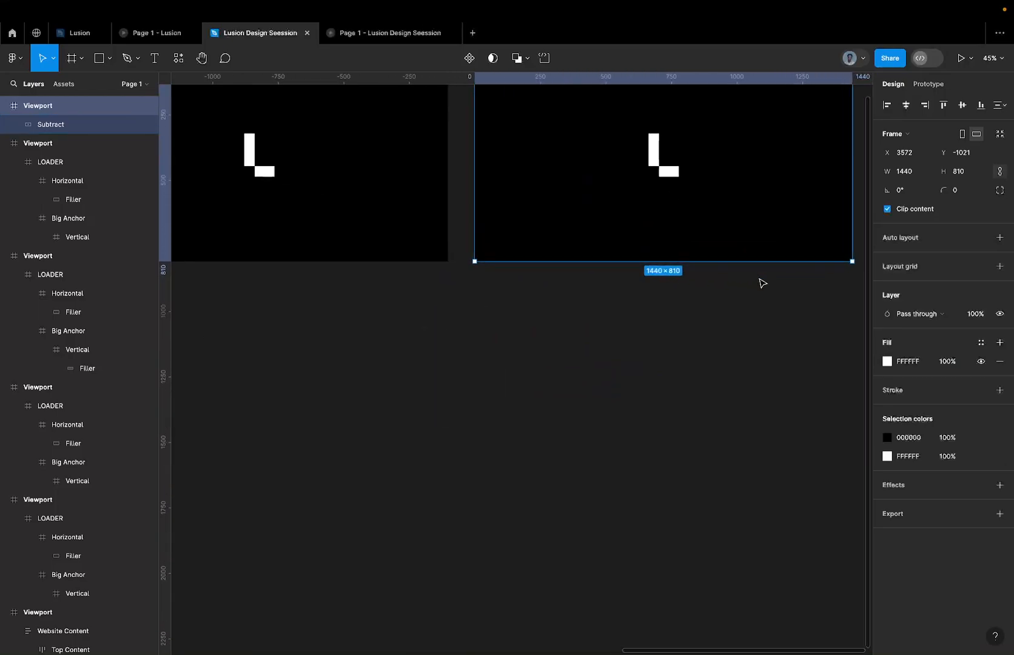
Flatten the Subtract group in the cutout Viewport into a single vector shape.
left_click(283, 203)
scroll(285, 205, "left", 1)
scroll(284, 204, "up", 1)
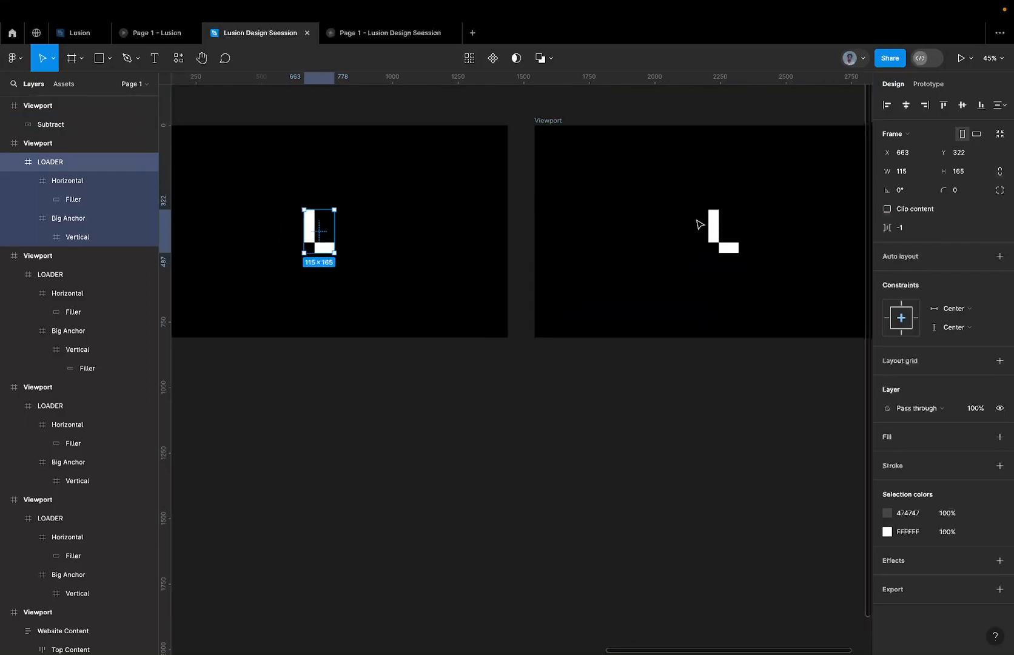
left_click(646, 217)
double_click(646, 217)
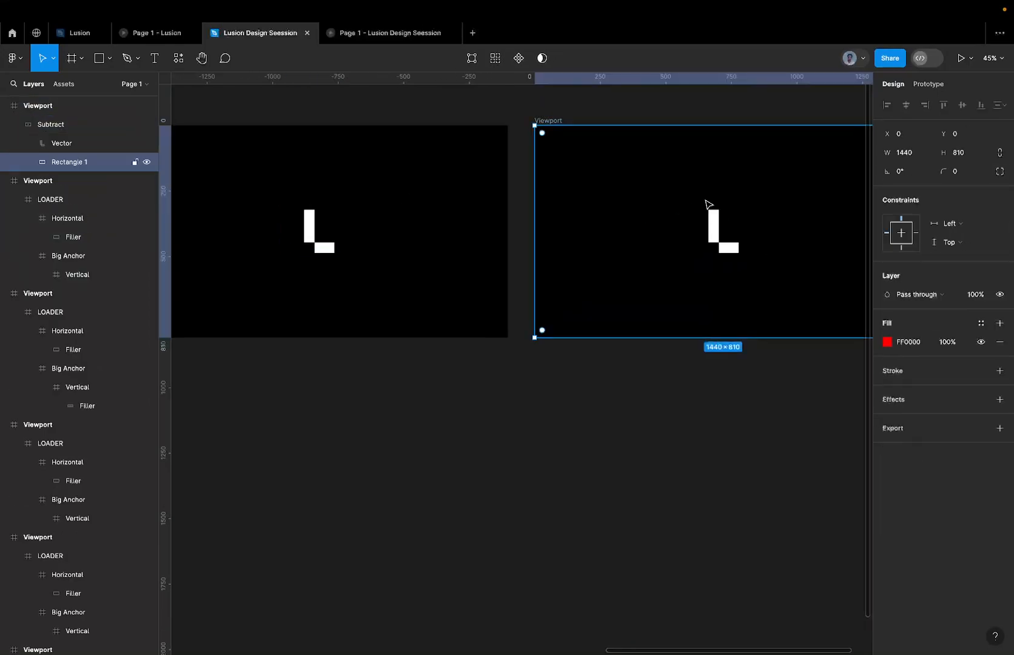
left_click(331, 228)
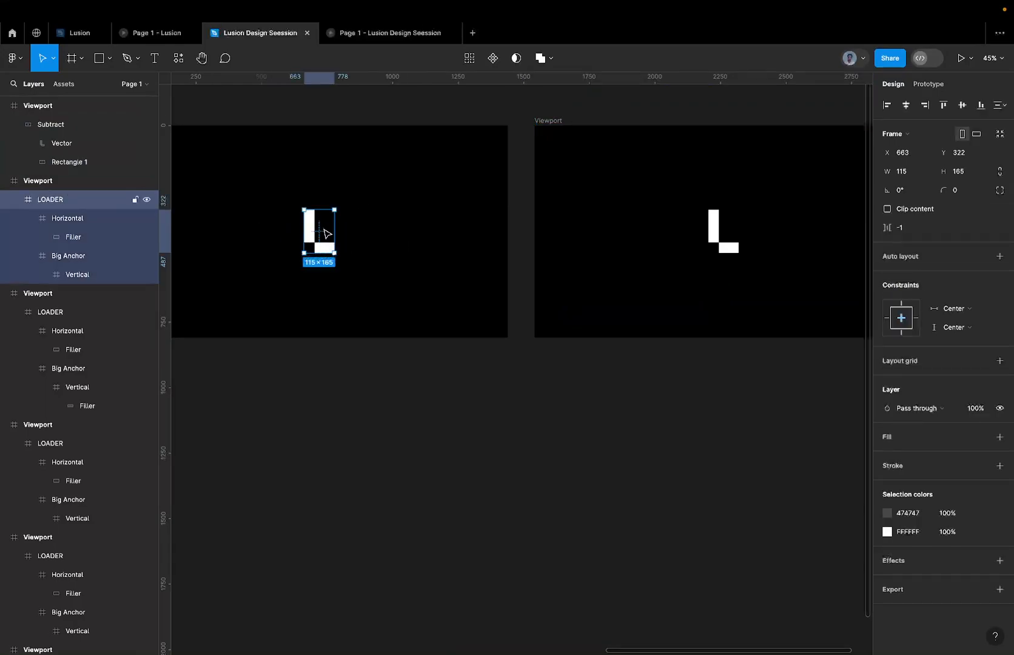
left_click(666, 244)
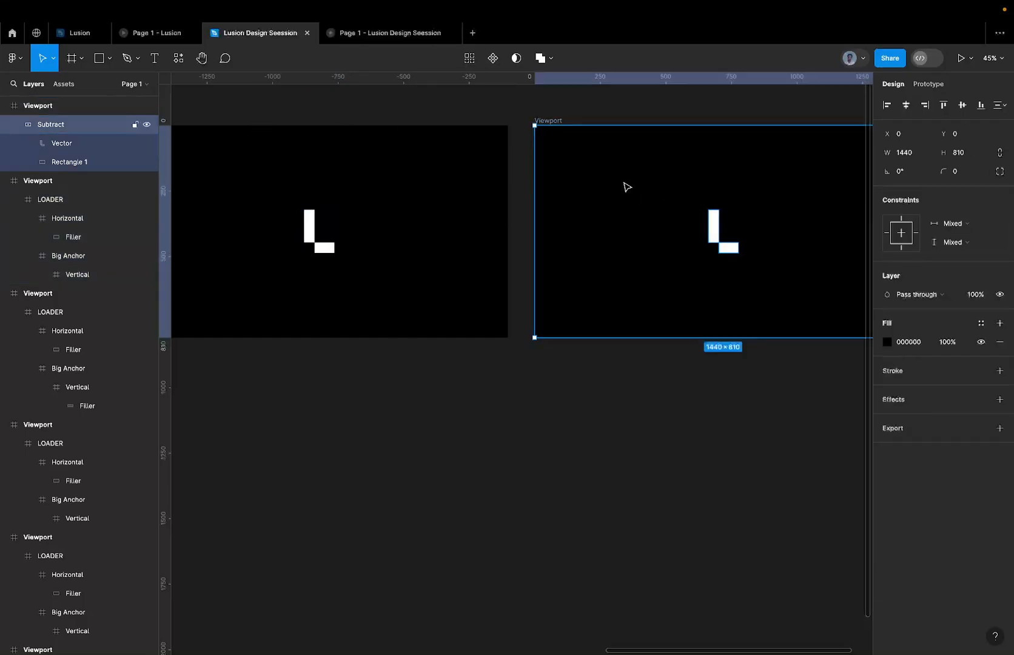
right_click(67, 130)
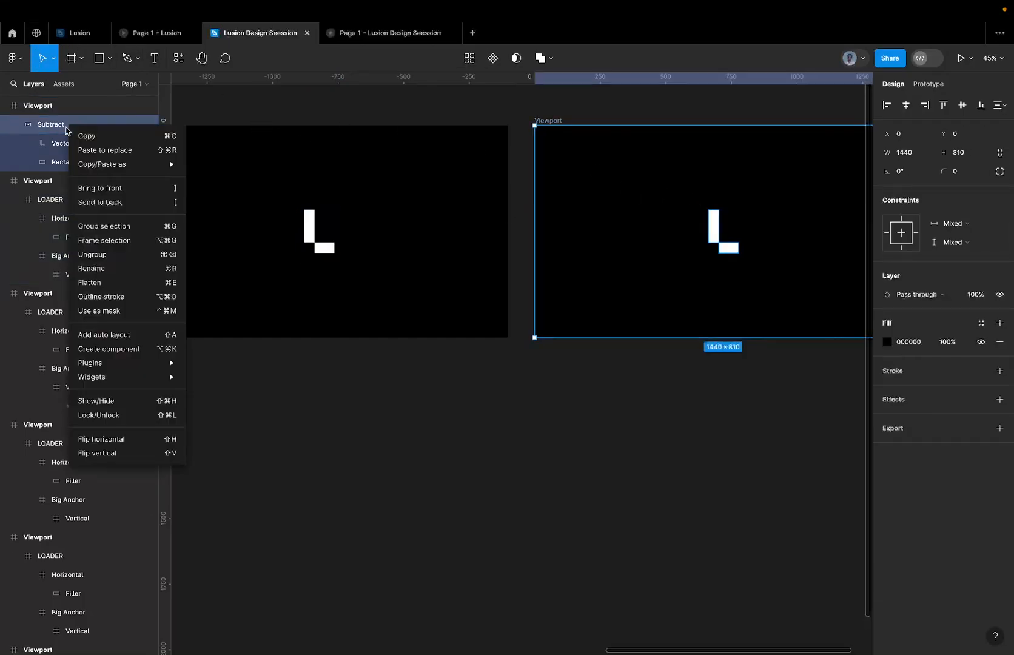
left_click(113, 283)
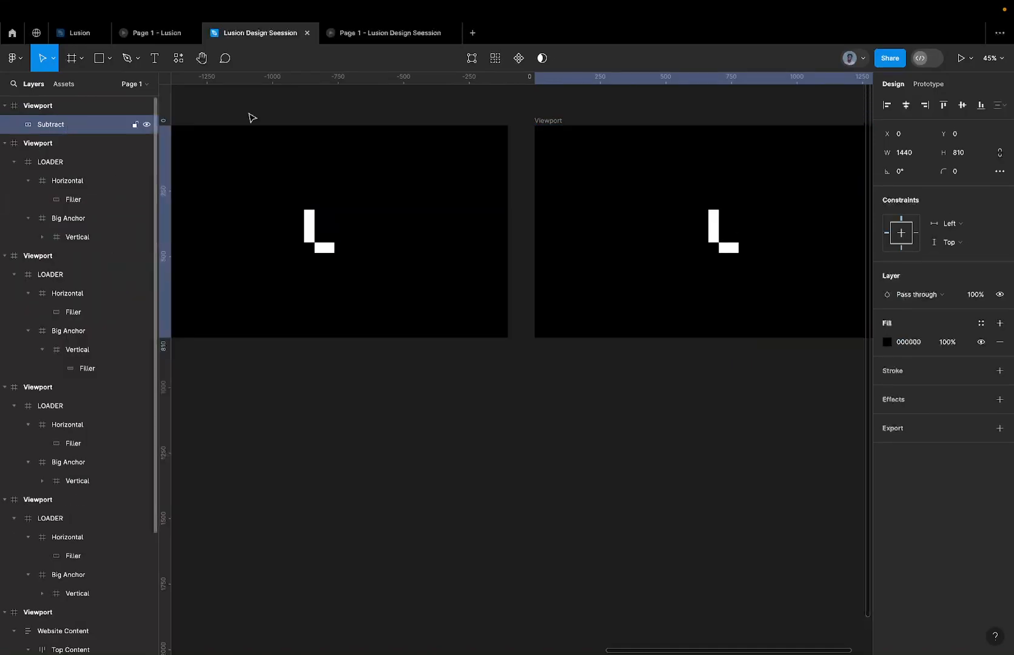
Move the flattened cutout out of its Viewport to examine its L-shaped hole, and undo the move.
scroll(572, 177, "down", 3)
left_click_drag(573, 179, 521, 410)
scroll(468, 416, "down", 3)
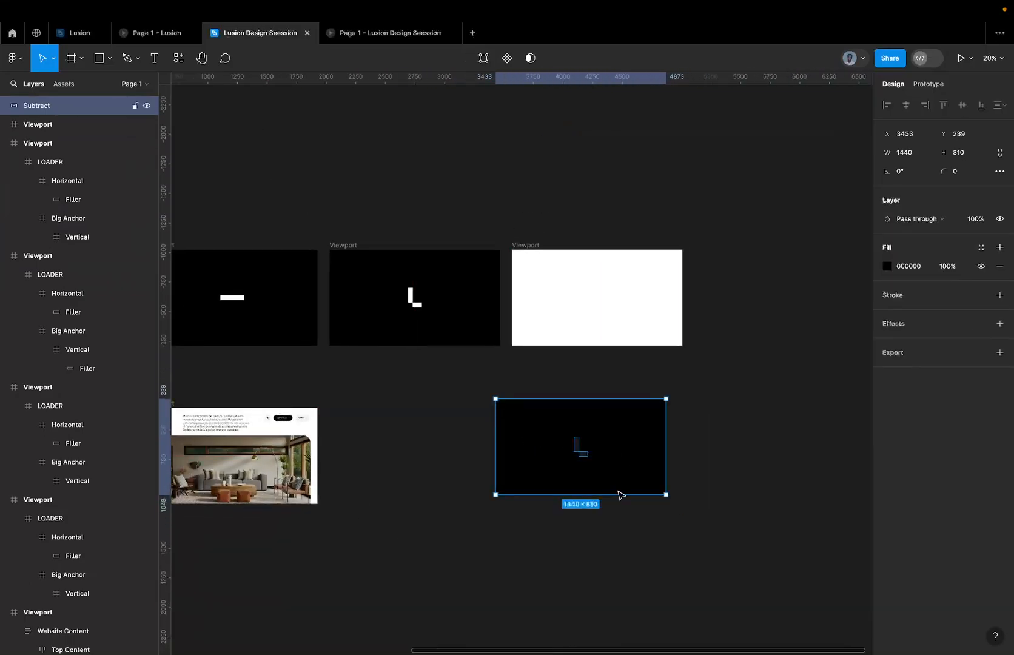
left_click(685, 428)
scroll(656, 458, "up", 5)
scroll(541, 431, "down", 2)
left_click(543, 431)
scroll(543, 432, "down", 2)
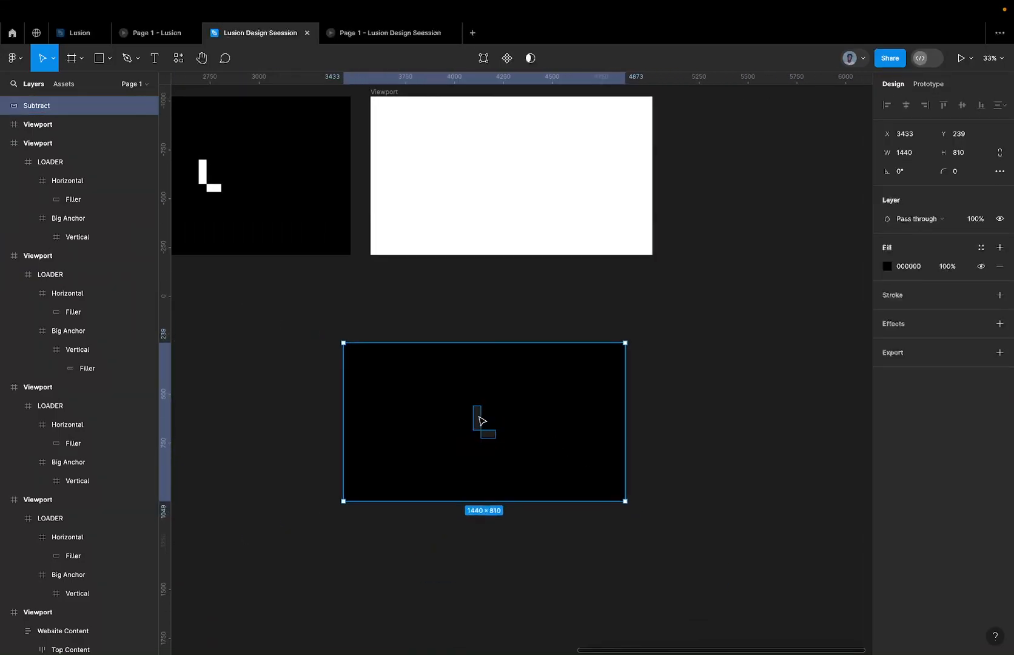
scroll(480, 417, "down", 4)
key("super+z")
key("super+z")
key("super+z")
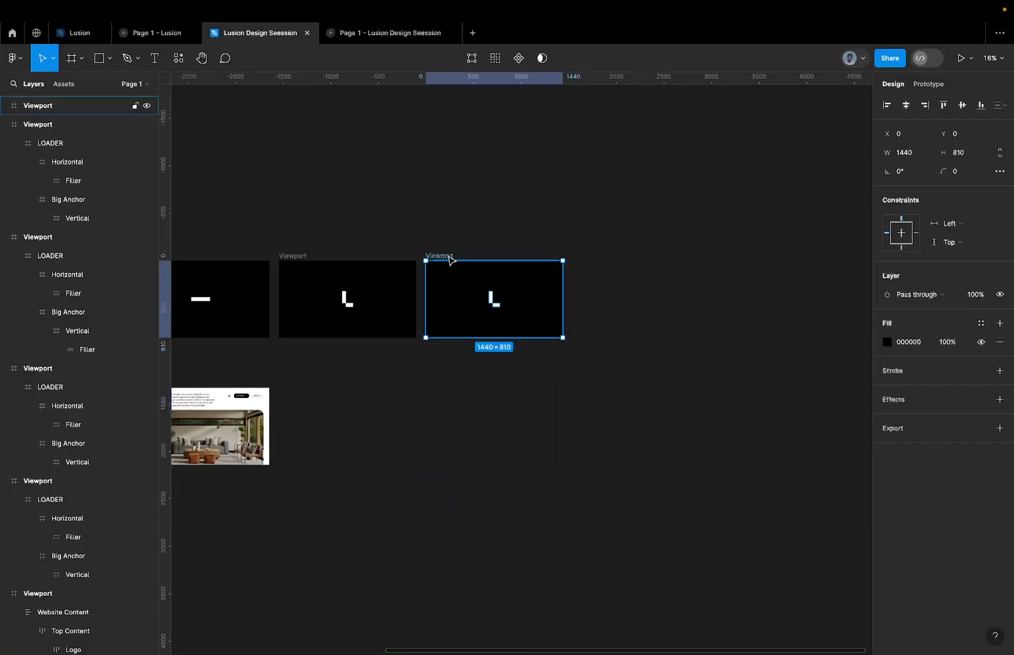
Duplicate the website page Viewport, placing the copy beside the original at X 2030, Y 316.
left_click(456, 286)
scroll(456, 287, "left", 3)
left_click_drag(316, 355, 463, 343)
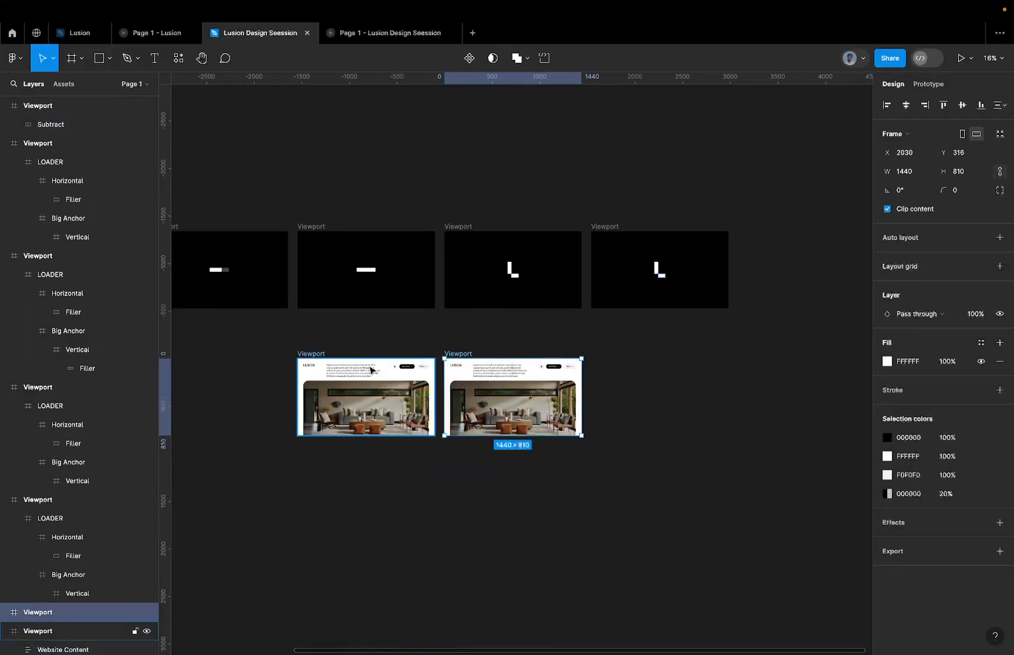
Review the current prototype and the Lusion reference prototype, and return to the design file.
left_click(374, 36)
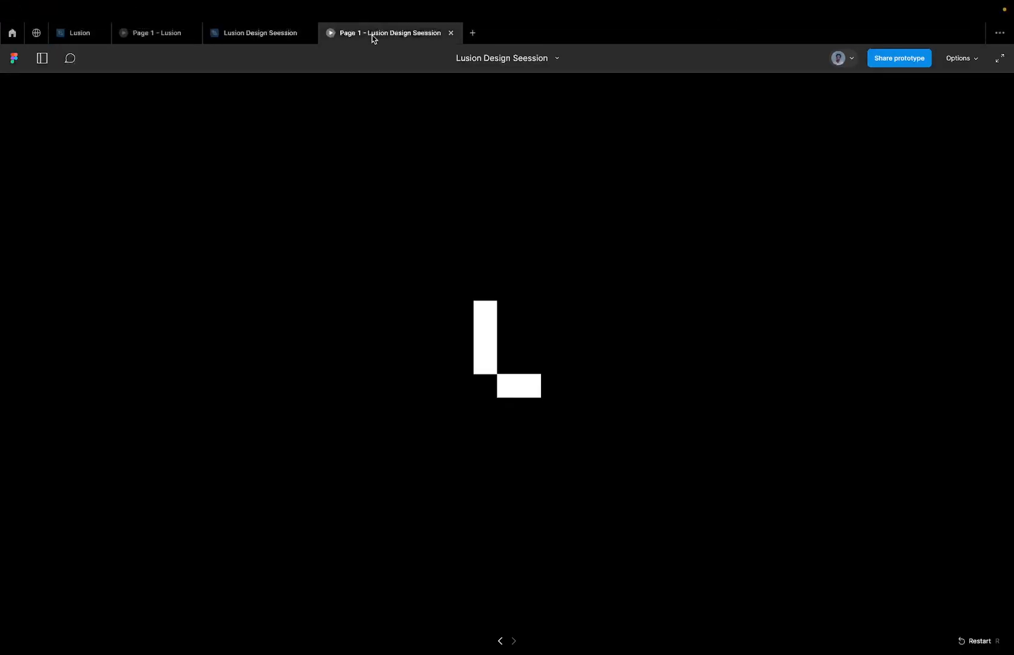
left_click(151, 36)
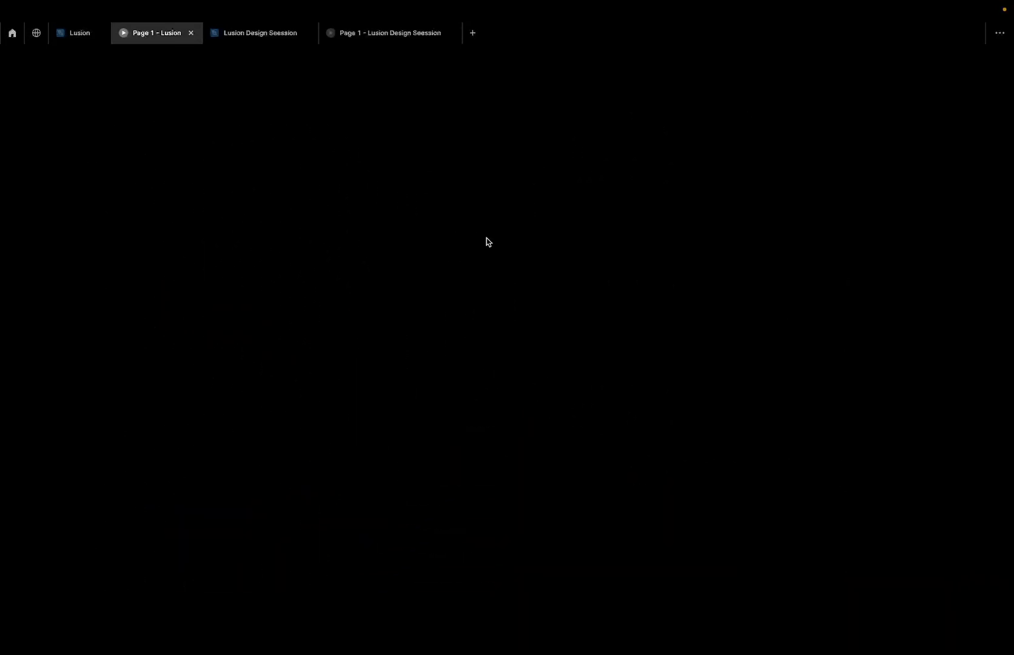
left_click(253, 39)
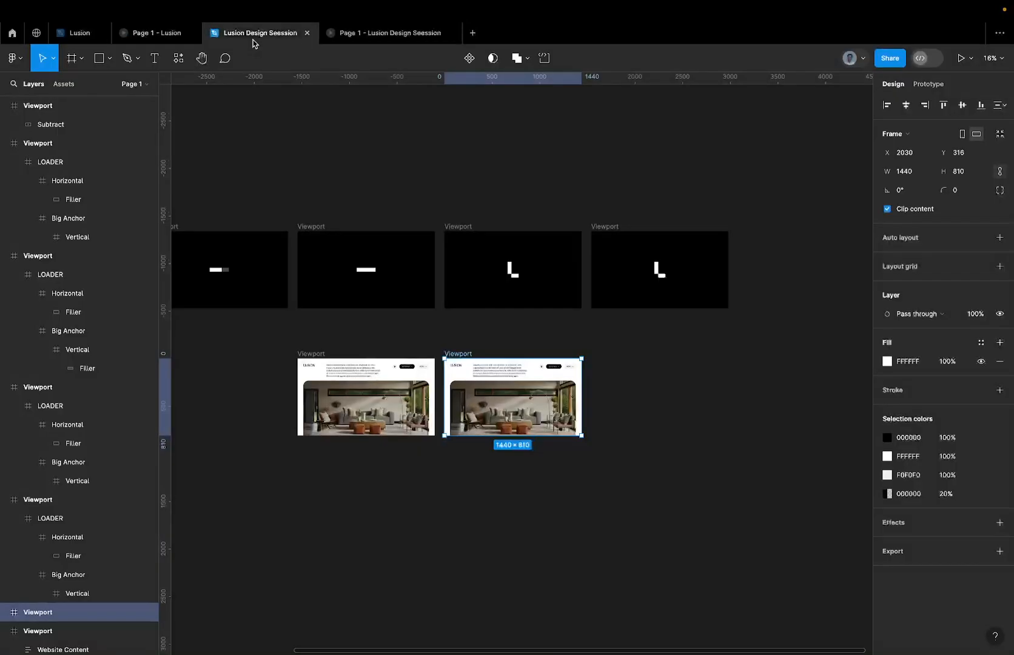
Scale the Real Image in the original website Viewport's Image Frame from its centre to about 1886 × 1140.
left_click(360, 397)
double_click(360, 398)
double_click(360, 397)
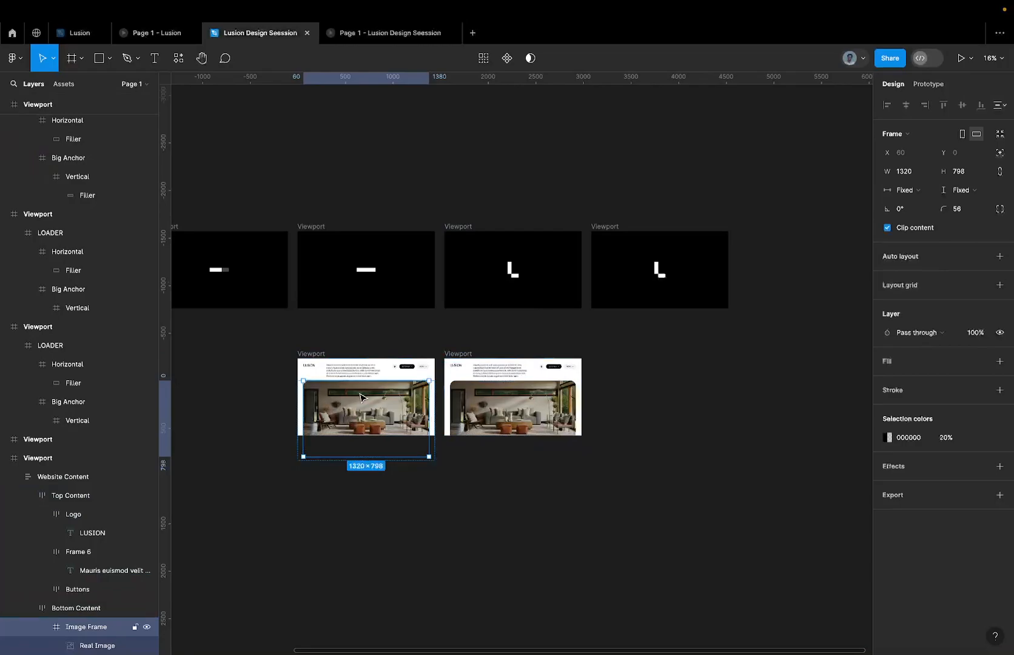
scroll(334, 397, "down", 1)
scroll(333, 397, "left", 1)
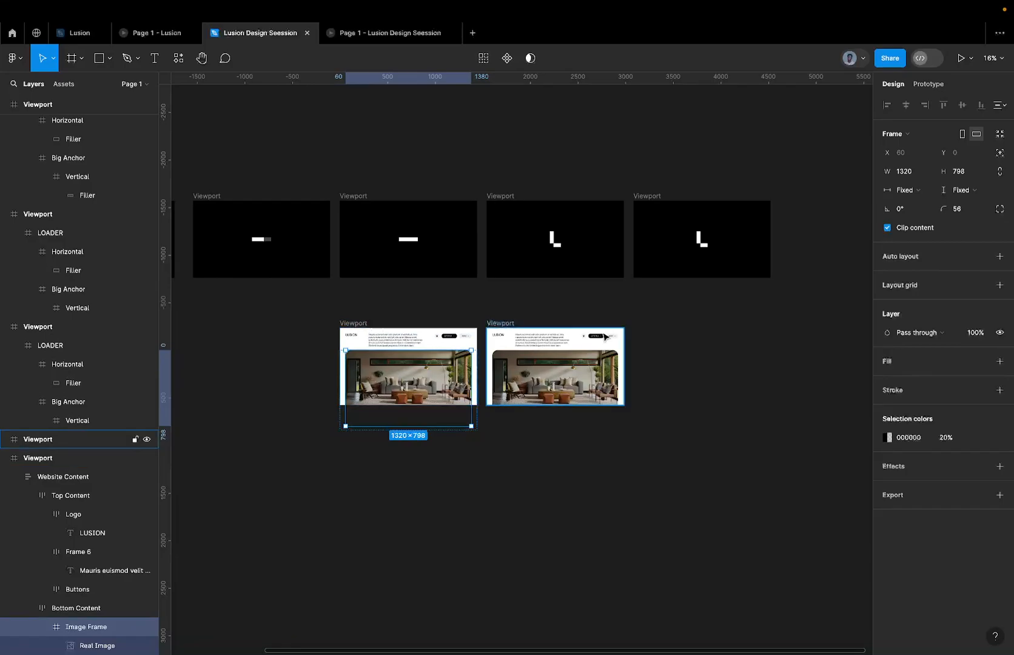
scroll(381, 384, "up", 5)
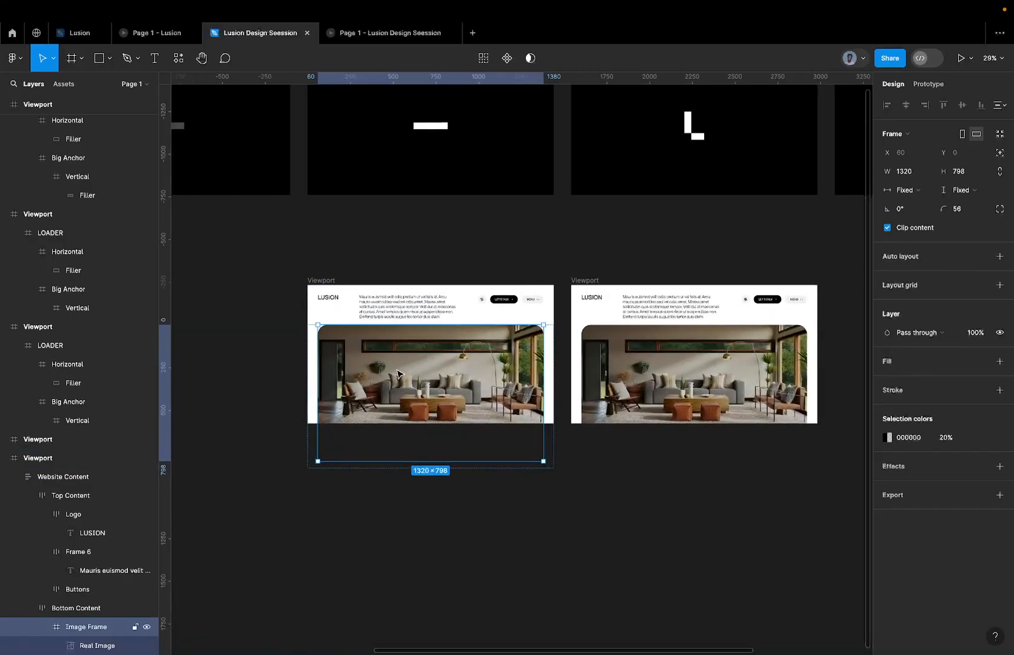
left_click(91, 647)
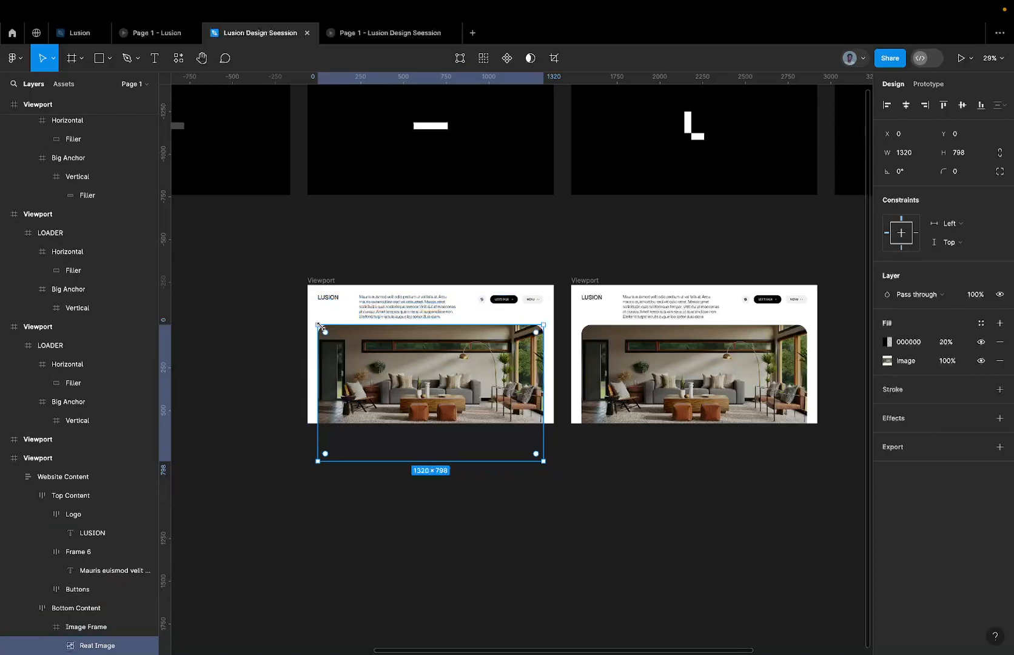
key("k")
left_click_drag(318, 325, 280, 295)
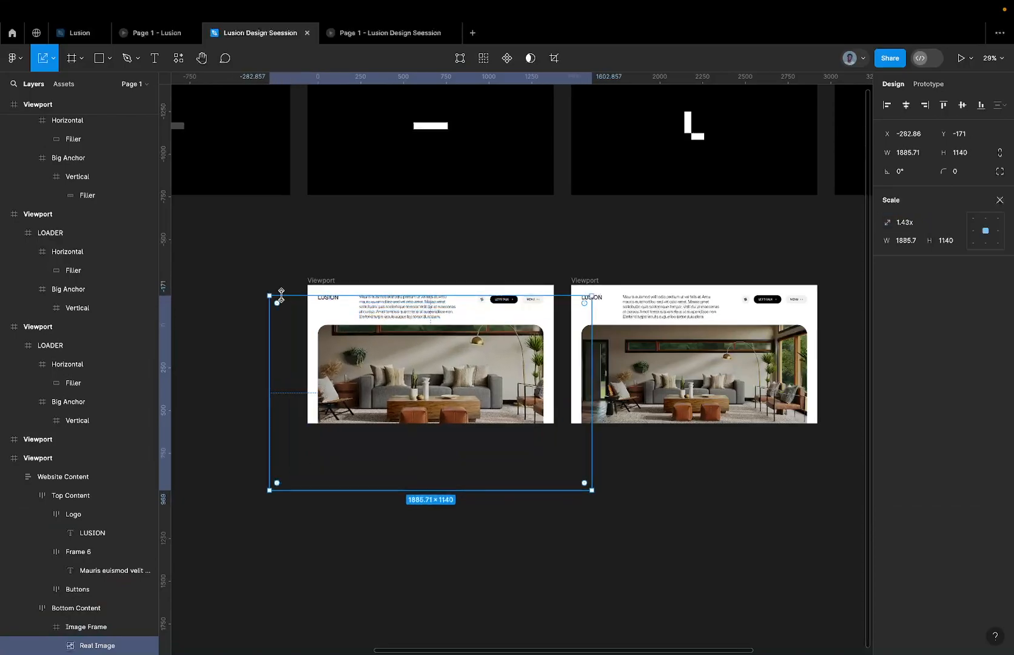
Undo the last scaling of the Real Image, and scale it from its centre to about 1767 × 1068.
scroll(358, 356, "up", 5)
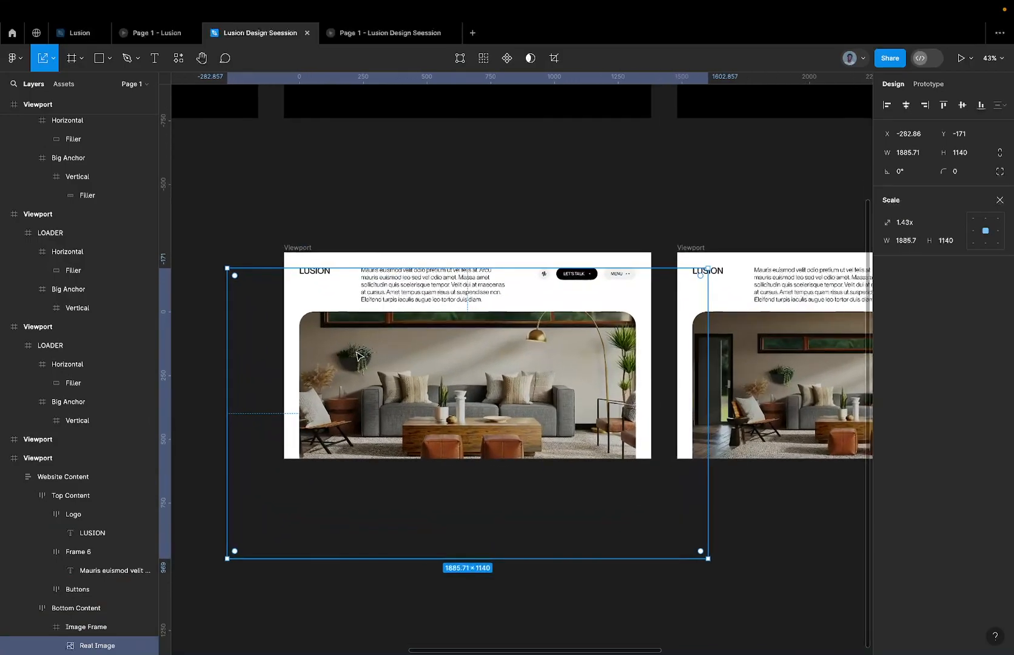
key("ctrl+z")
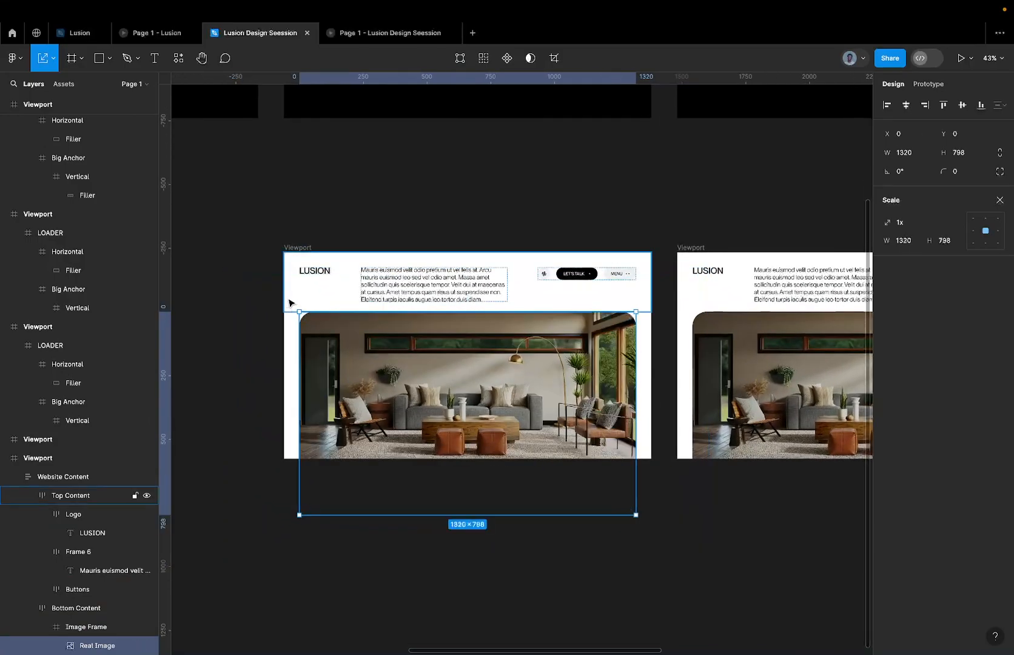
left_click_drag(299, 311, 243, 277)
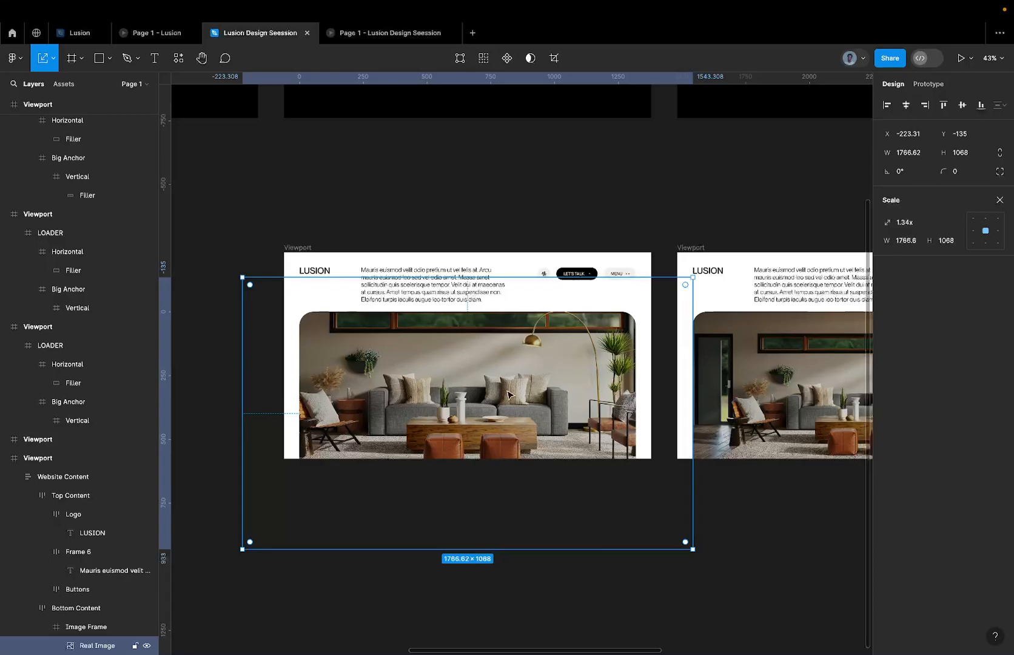
Try the scaled Real Image at 0% opacity, and undo the opacity change.
key("0")
key("0")
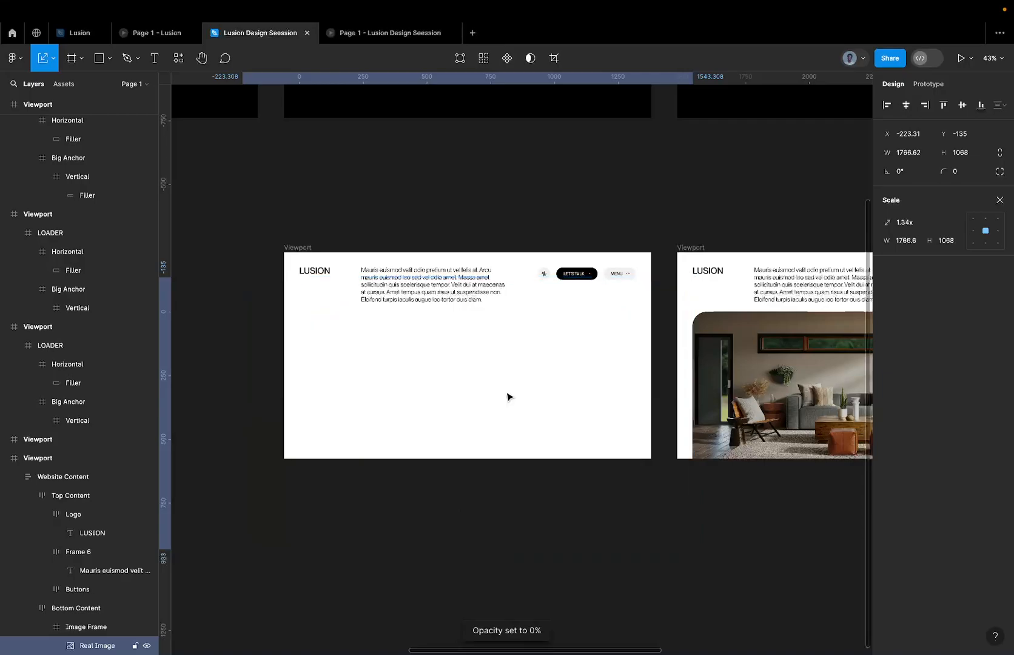
key("ctrl+z")
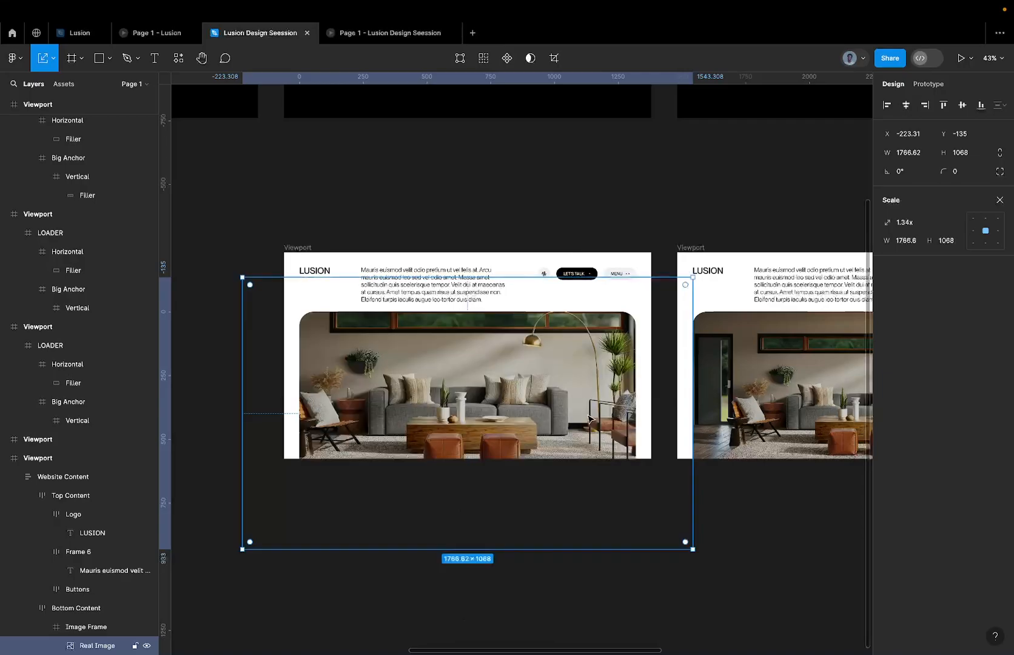
key("0")
key("0")
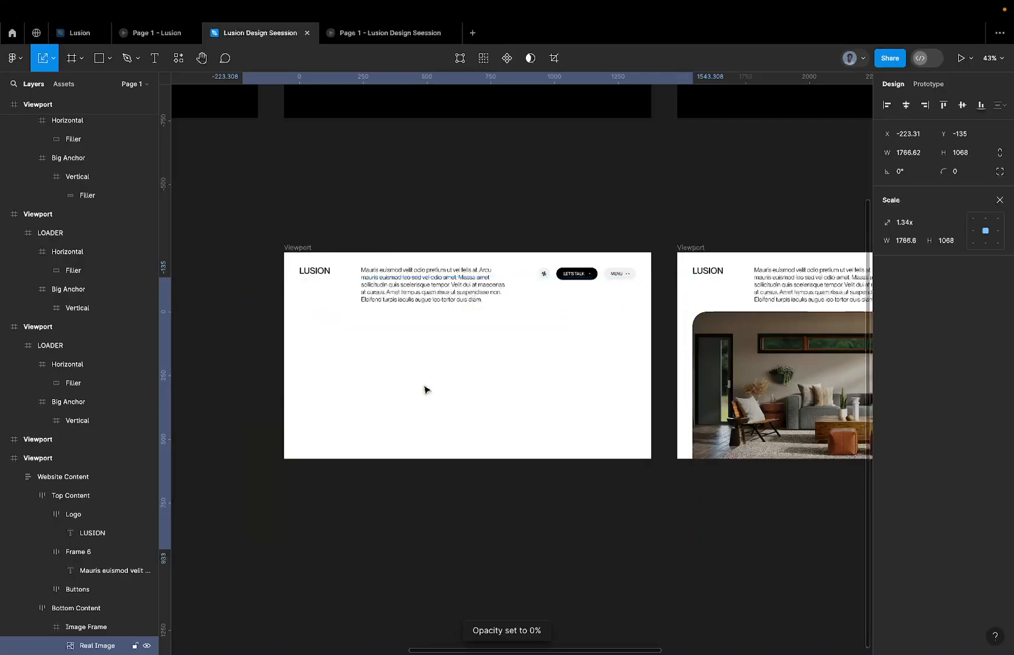
scroll(425, 389, "right", 2)
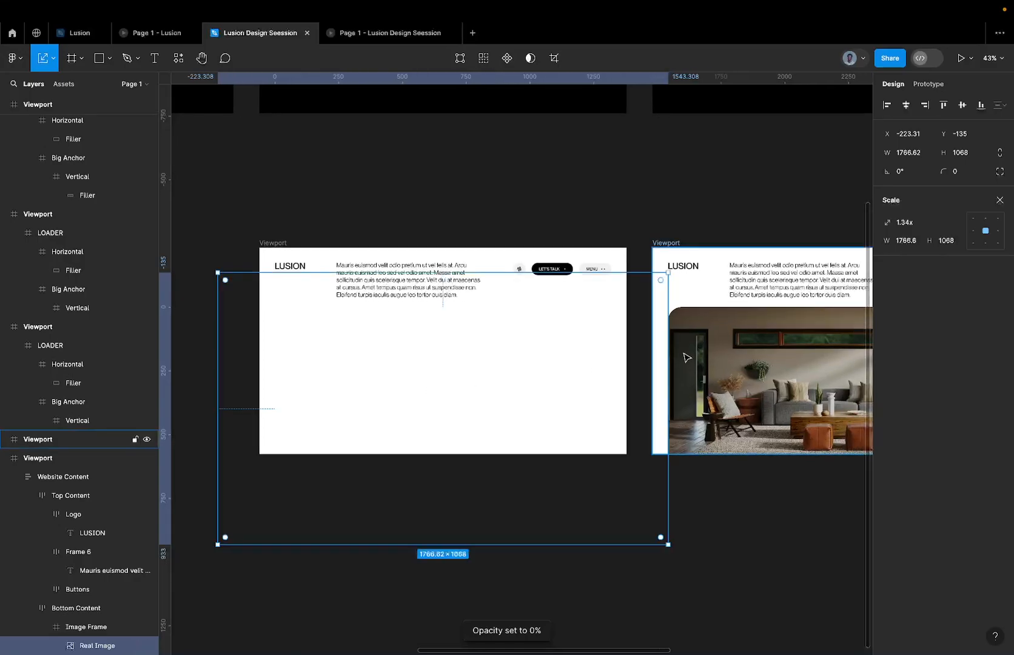
key("ctrl+z")
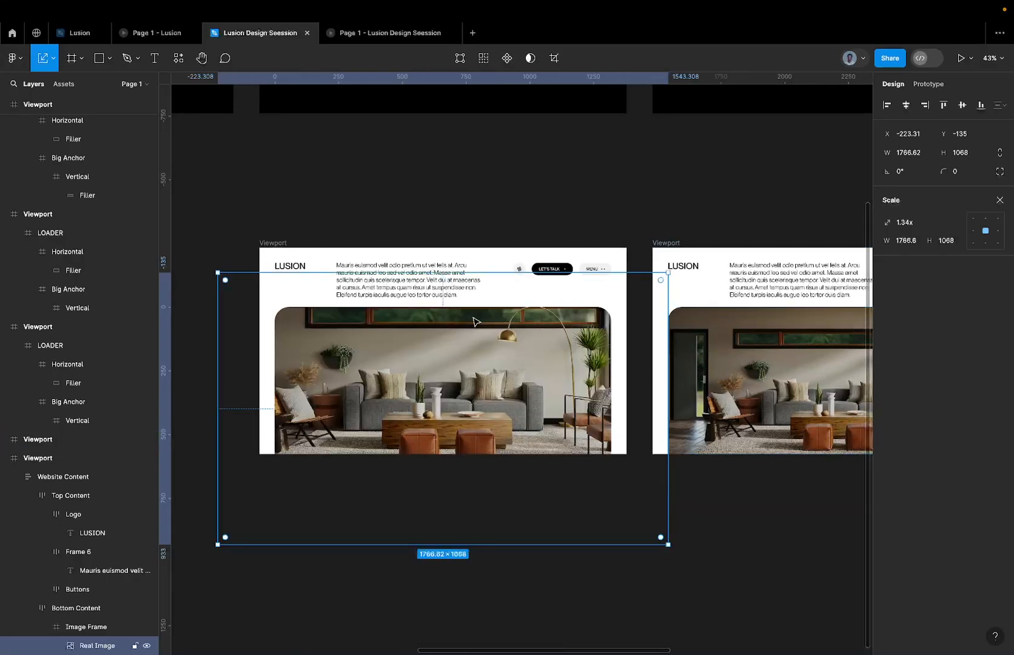
key("super+shift+z")
key("super+z")
left_click(438, 274)
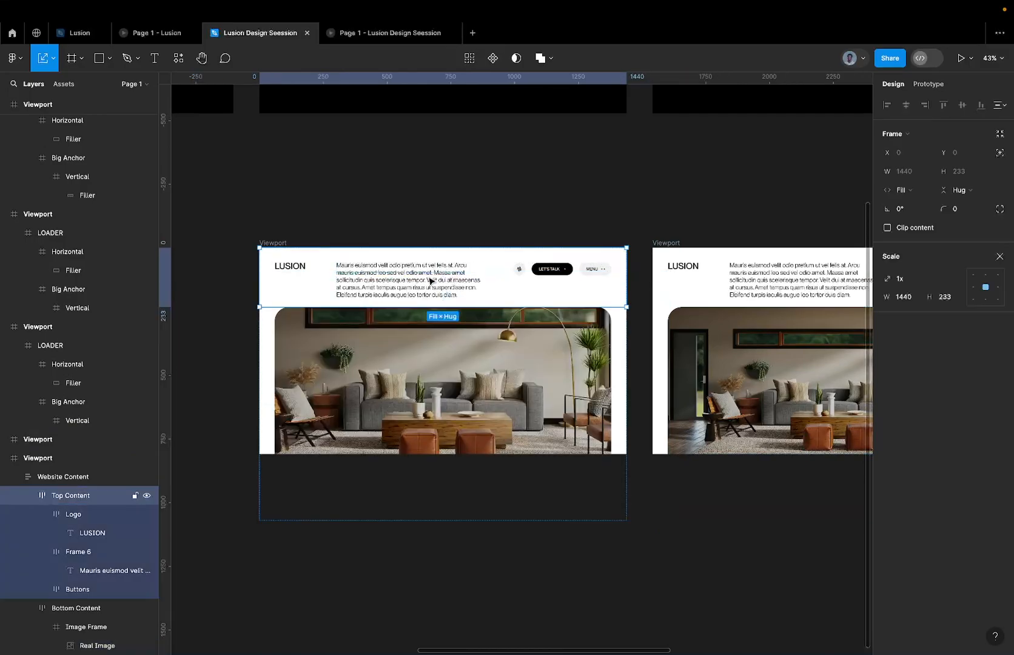
left_click(399, 322)
left_click(929, 85)
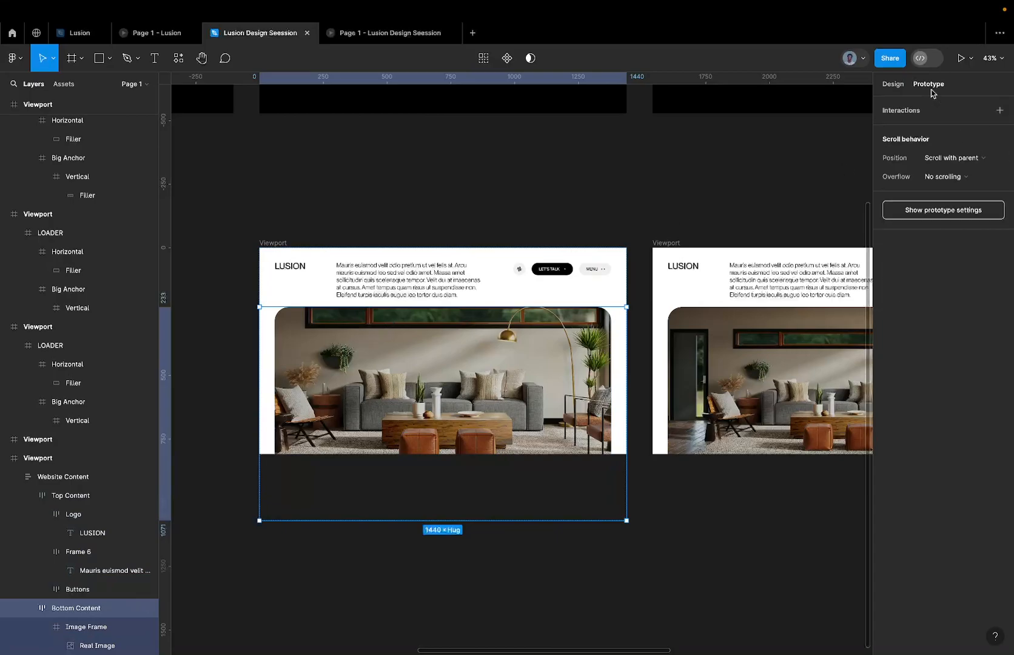
left_click(893, 85)
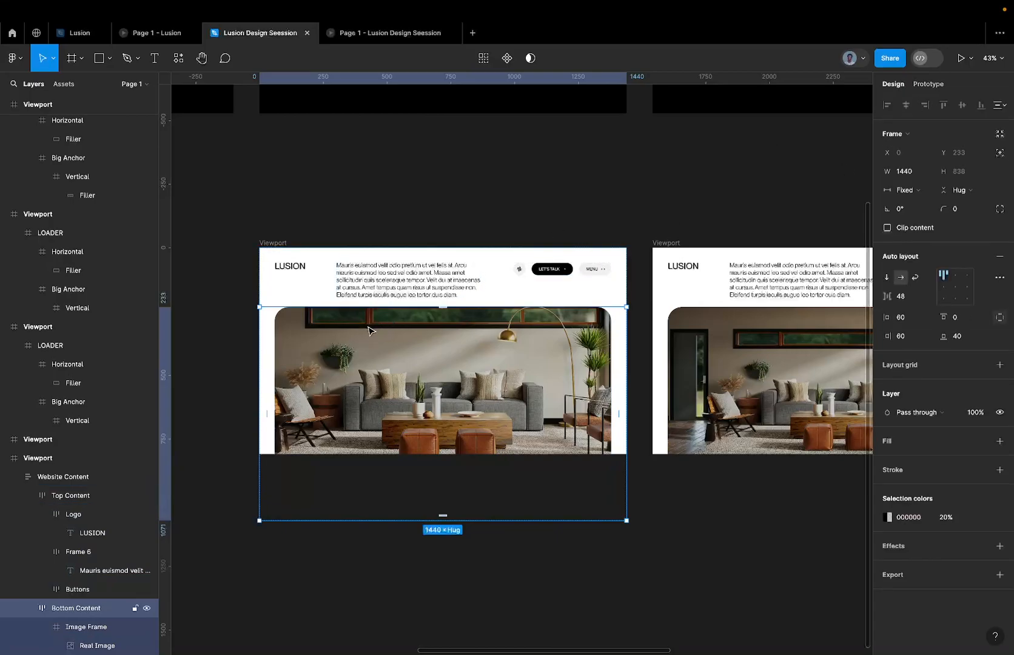
Review the Lusion reference prototype's image reveal, and return to the website page Viewport in the design file.
left_click(151, 38)
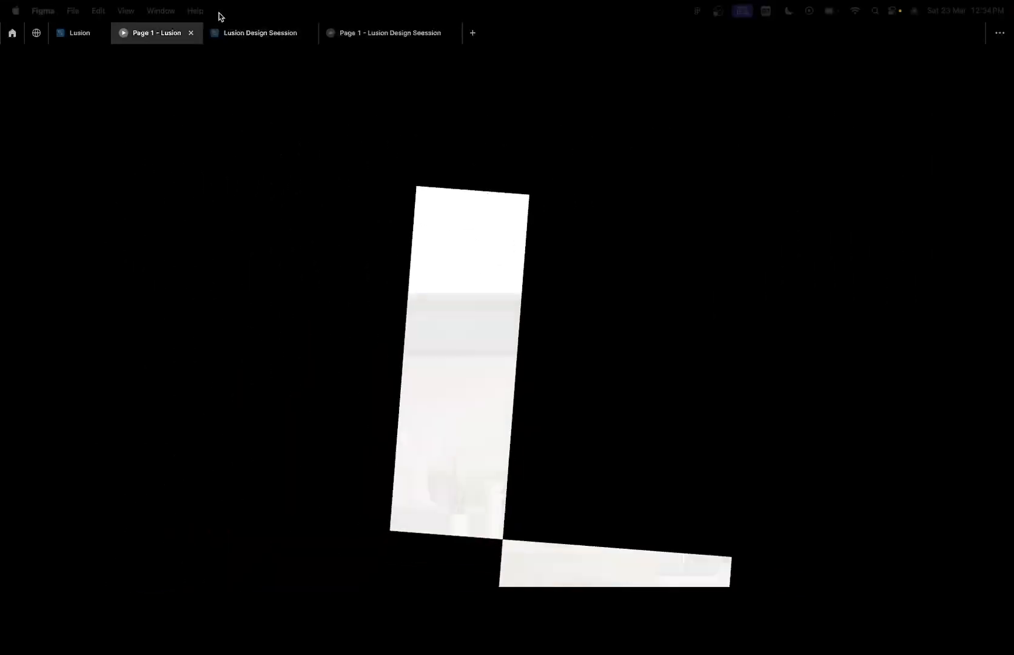
left_click(248, 40)
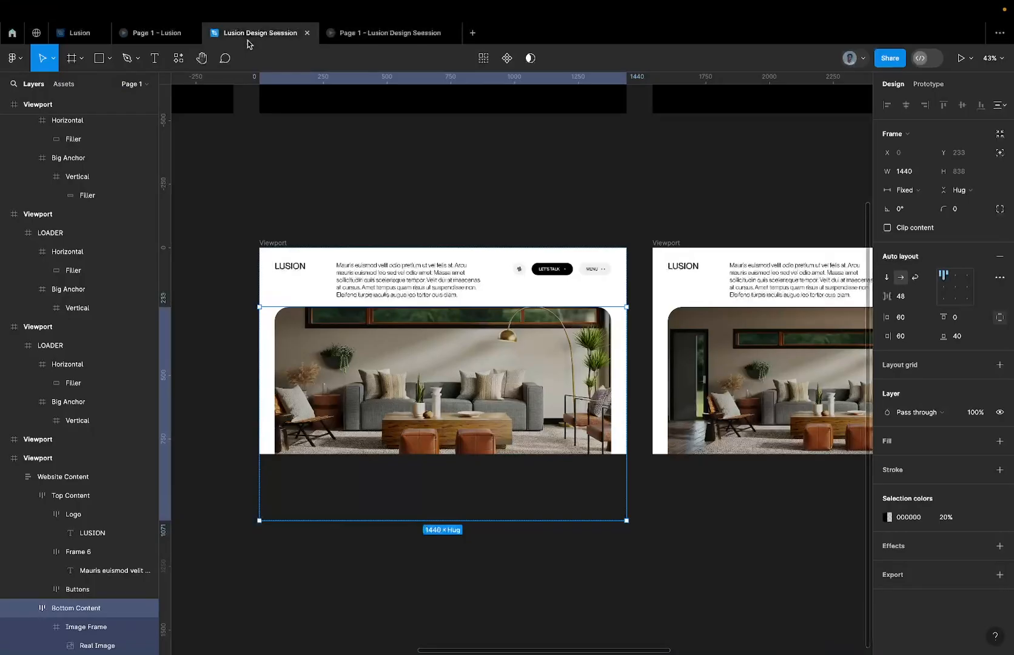
scroll(330, 368, "up", 3)
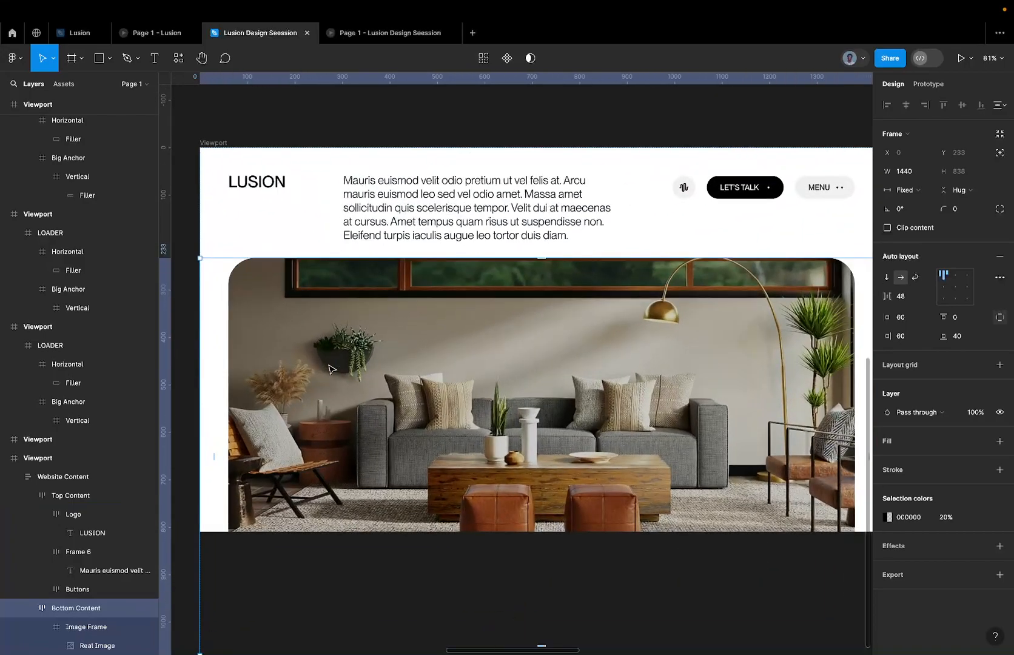
scroll(331, 368, "down", 3)
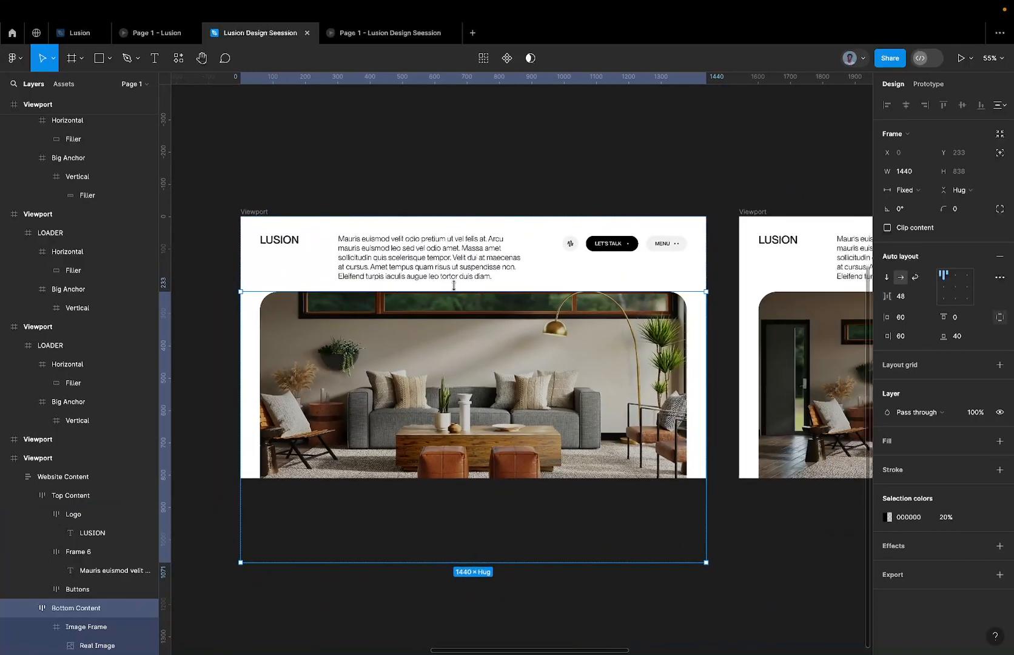
Link the original website Viewport to its copy with an on-click Smart animate transition, Ease out at 800ms.
left_click(265, 212)
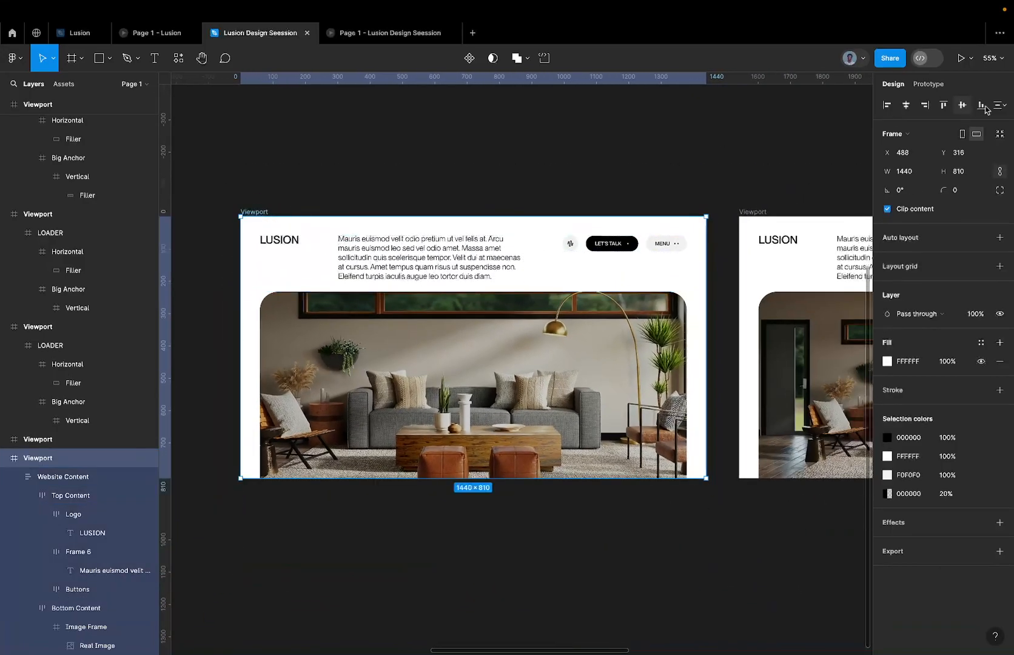
left_click(928, 84)
left_click_drag(707, 348, 776, 343)
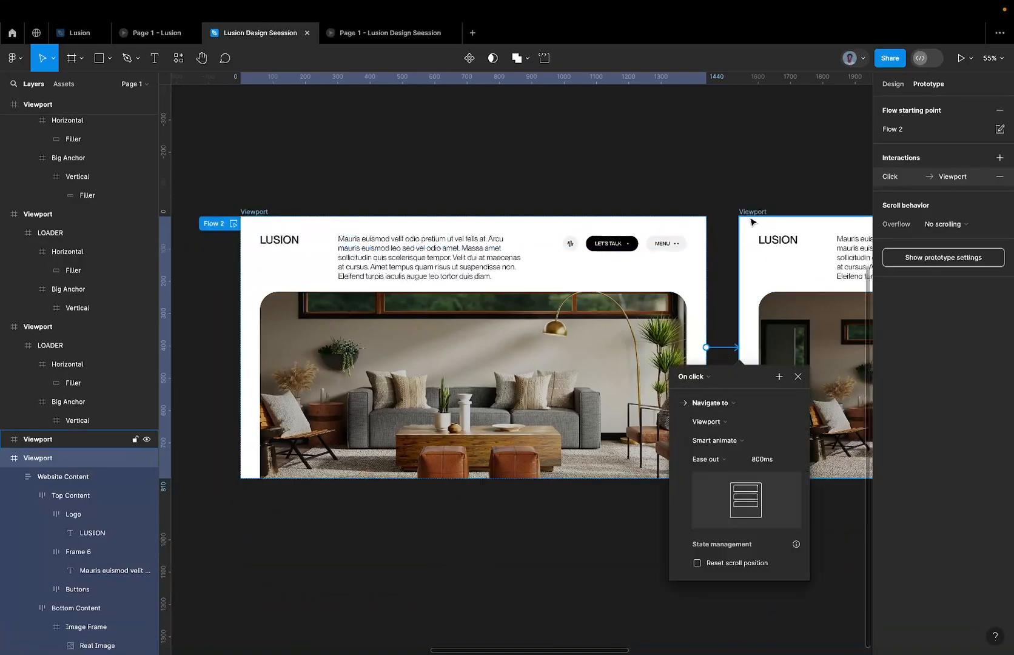
Link the website Viewport copy back to the original on click with Smart animate, Ease out at 800ms, and preview Flow 2.
left_click(752, 219)
scroll(750, 221, "down", 3)
scroll(776, 258, "right", 3)
scroll(776, 279, "right", 2)
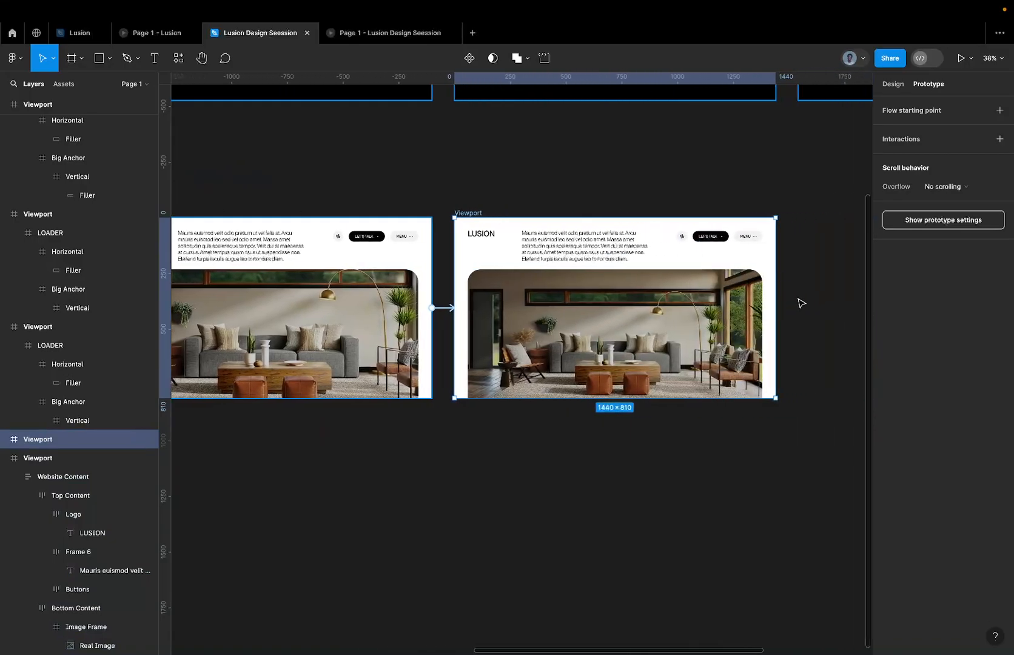
left_click_drag(778, 308, 396, 357)
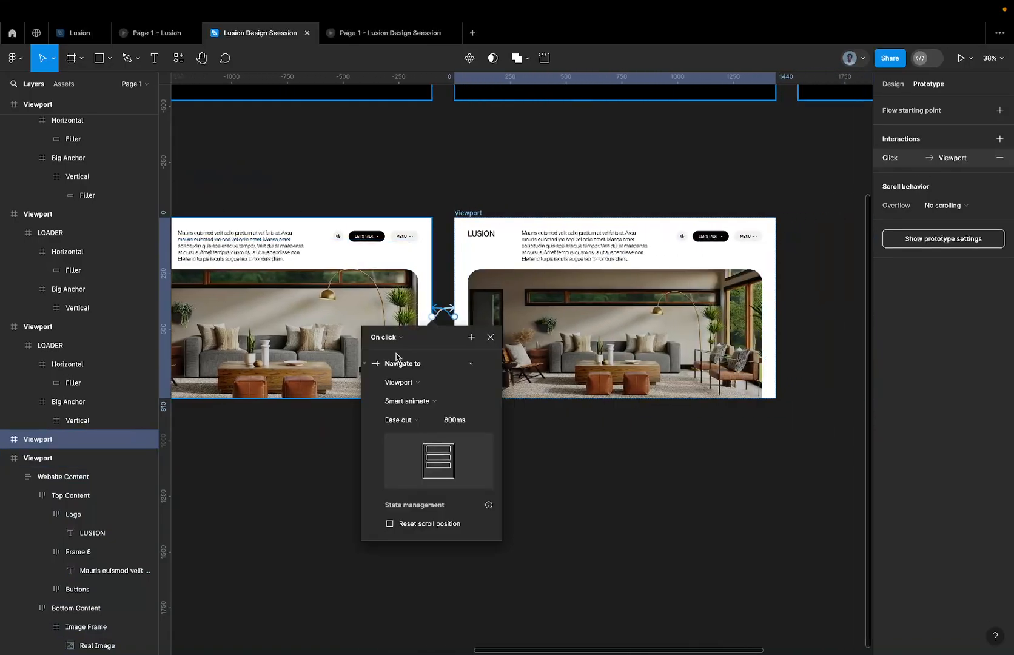
left_click(961, 58)
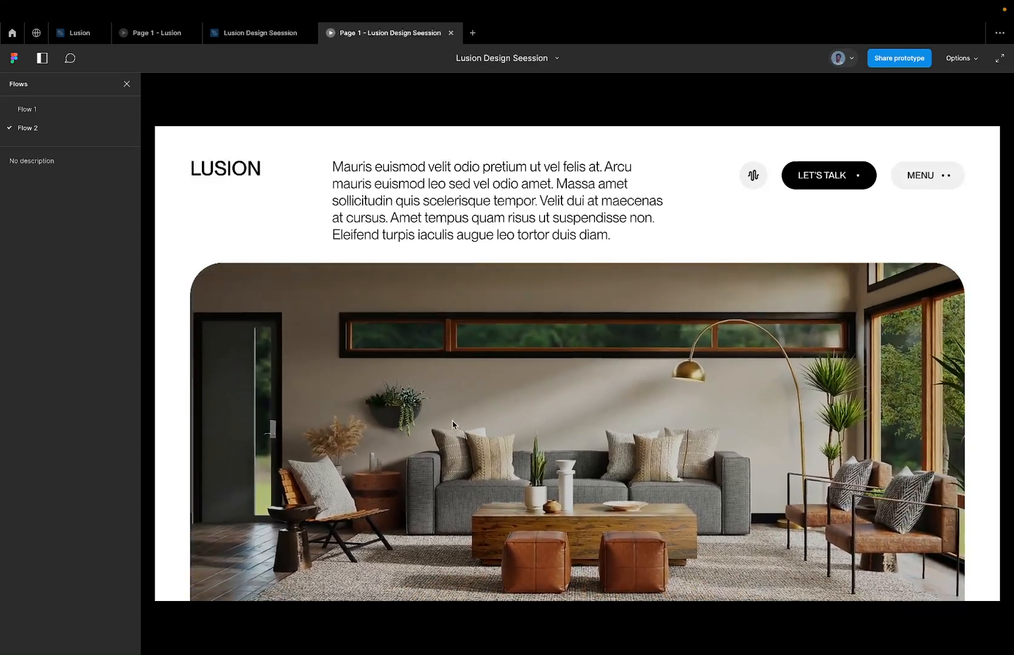
left_click(257, 42)
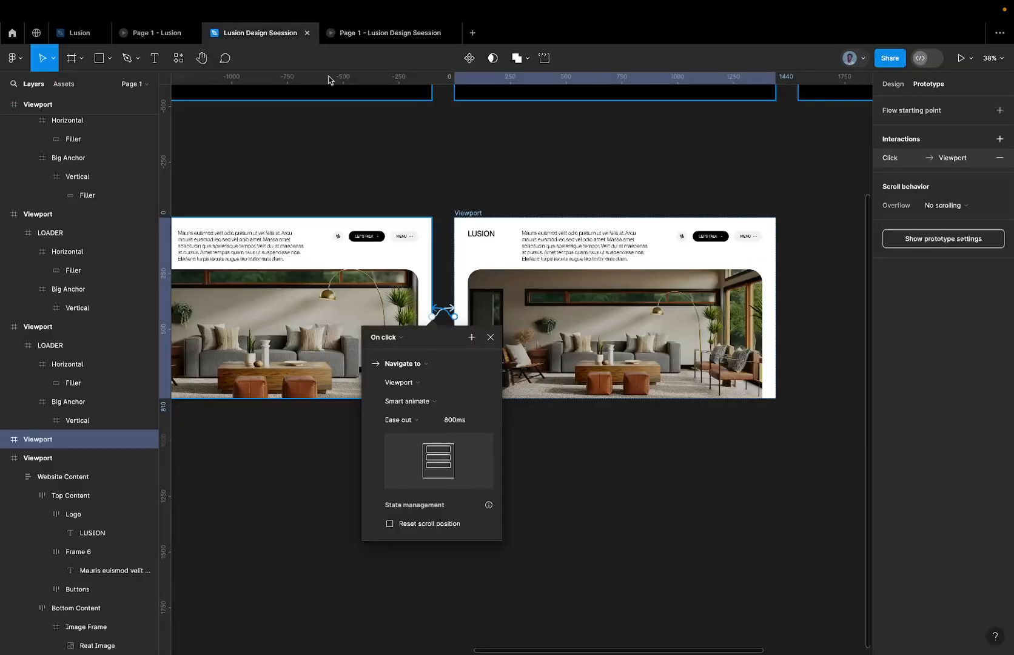
Set the vertical auto layout gap of the original Viewport's Website Content to 80, and preview the transition in the prototype.
left_click(322, 290)
scroll(321, 289, "left", 5)
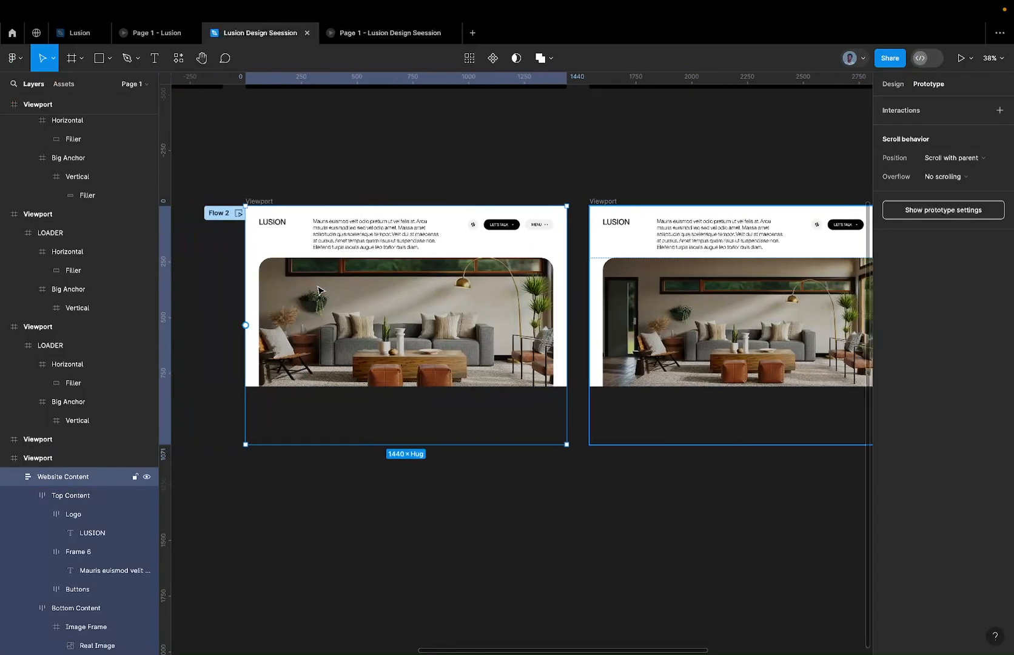
double_click(320, 290)
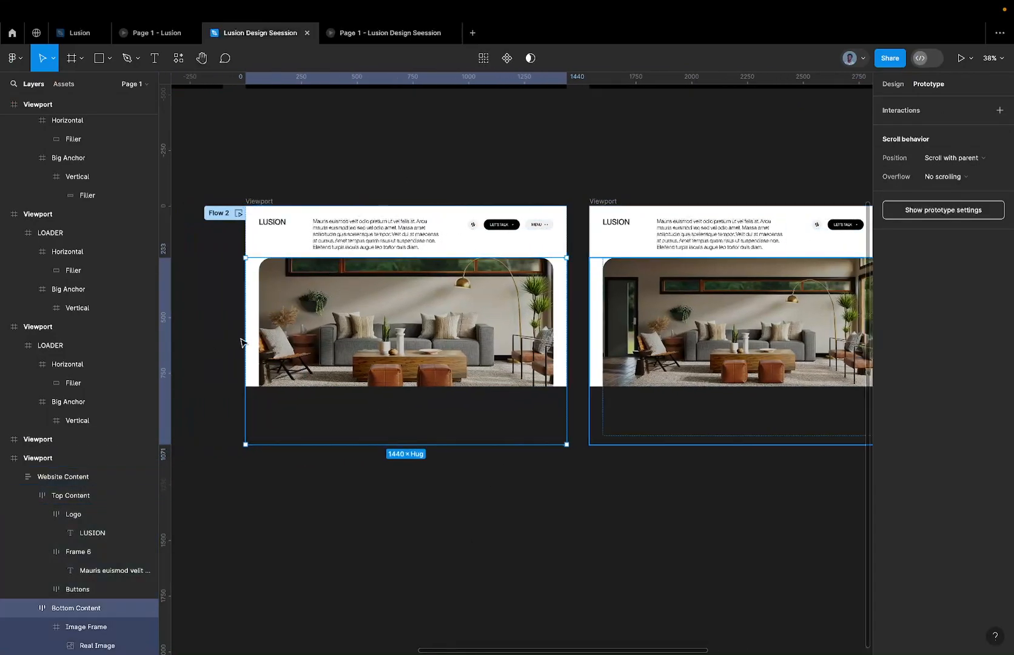
key("Escape")
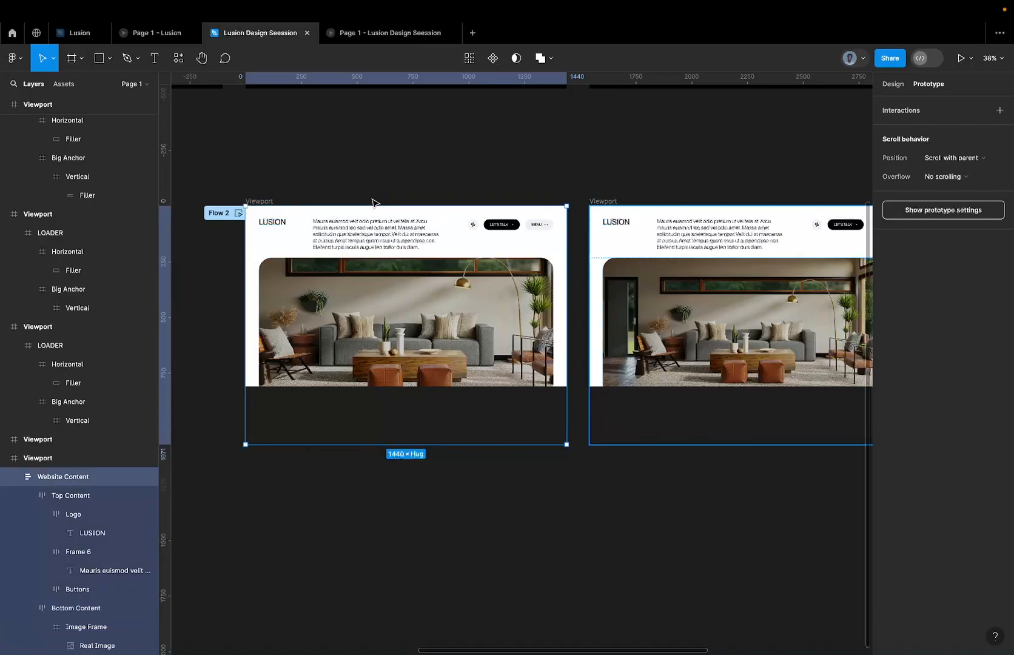
left_click(904, 84)
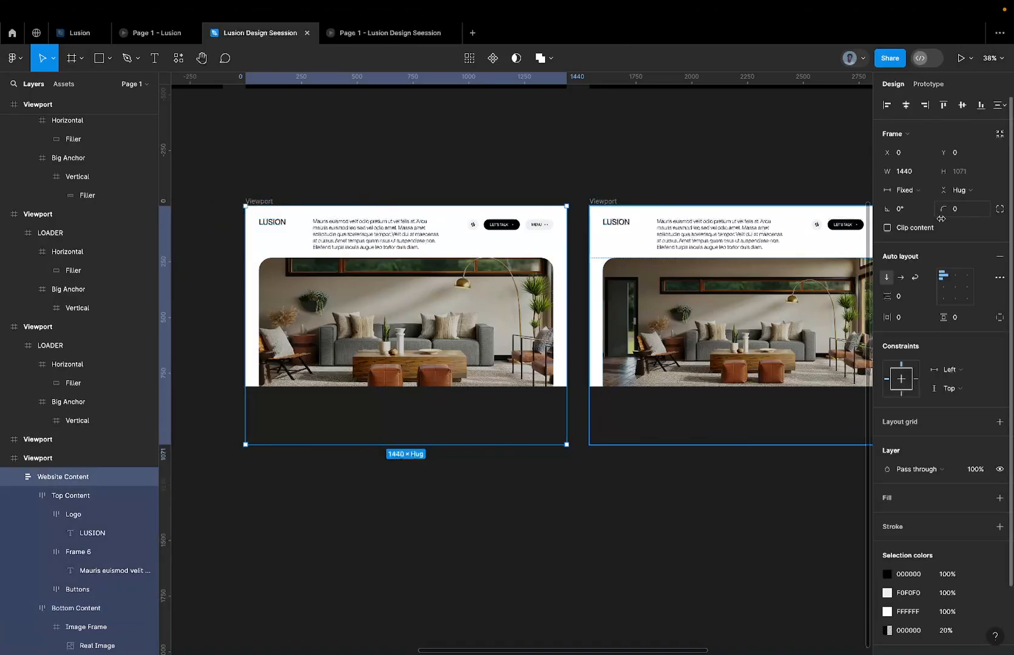
left_click(905, 303)
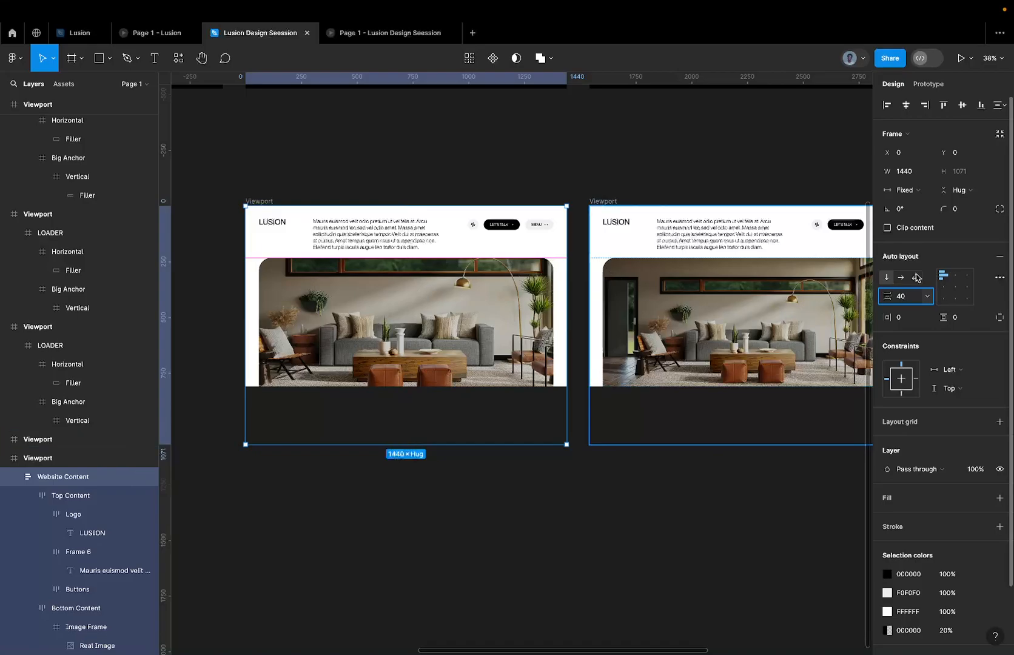
key("Return")
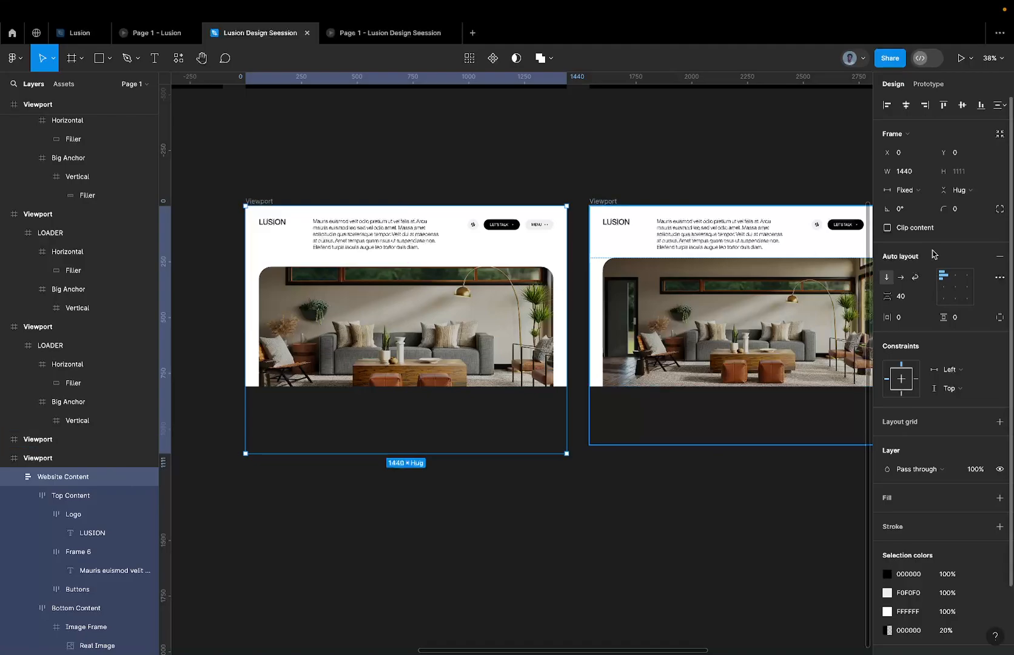
left_click(903, 304)
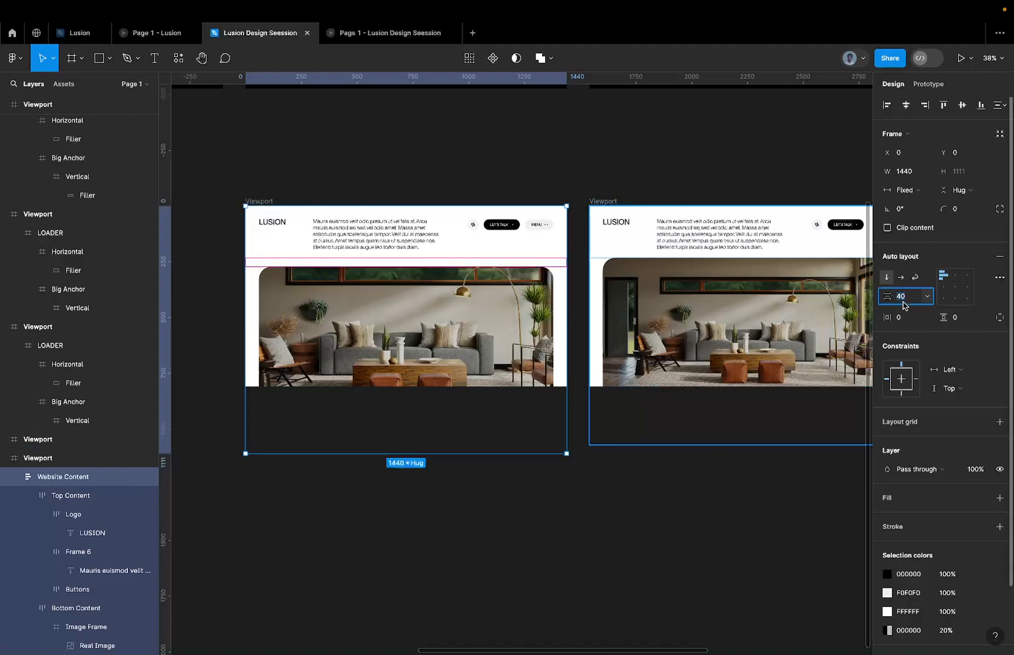
type("80")
key("Return")
left_click(402, 40)
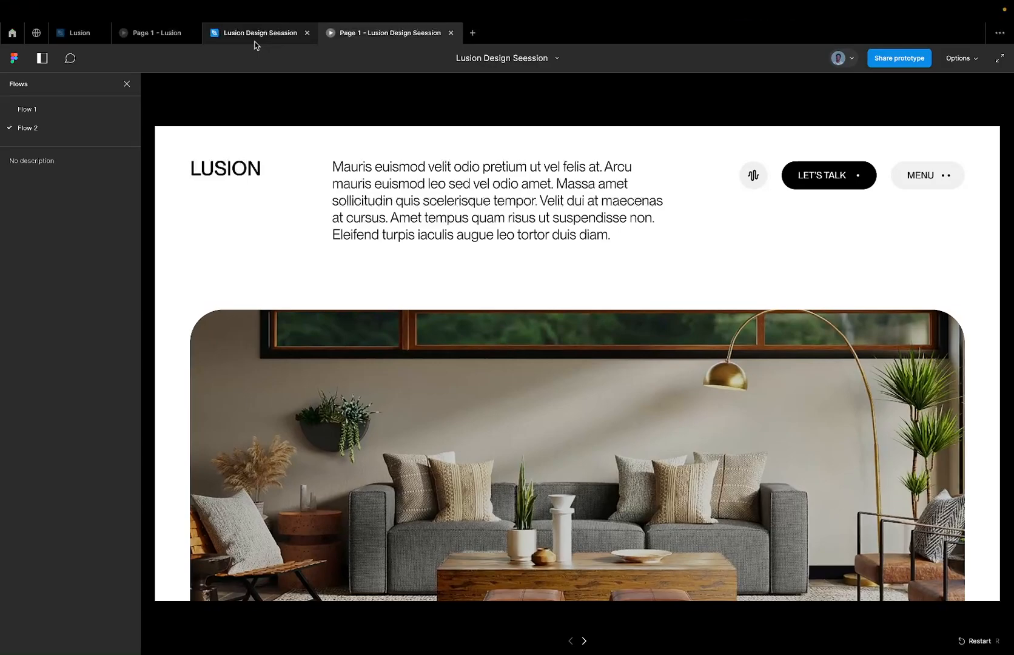
left_click(255, 41)
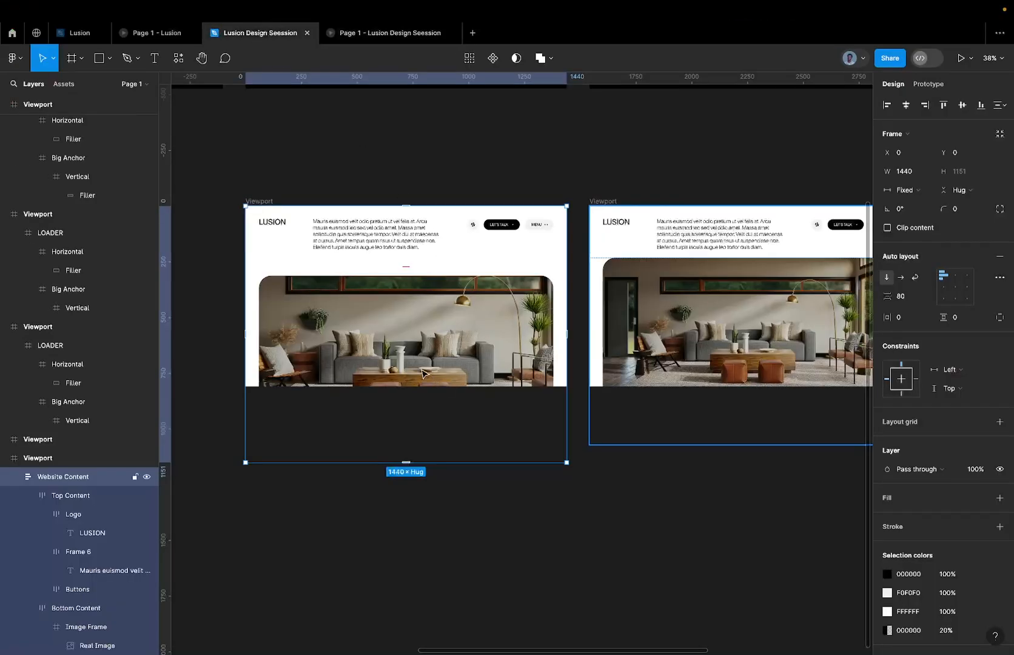
Try the original Viewport's Bottom Content at 0% opacity, and undo the change.
left_click(423, 372)
key("0")
key("0")
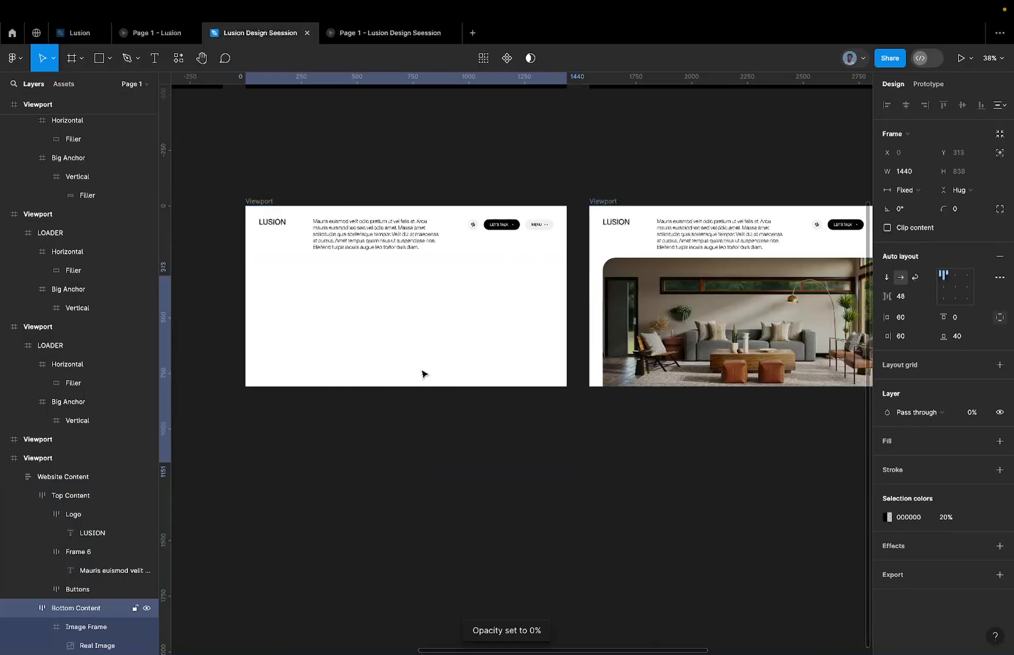
key("super+z")
Set the Real Image's opacity to 0% in the original website Viewport, and preview the transition in the prototype.
left_click(388, 361, "super")
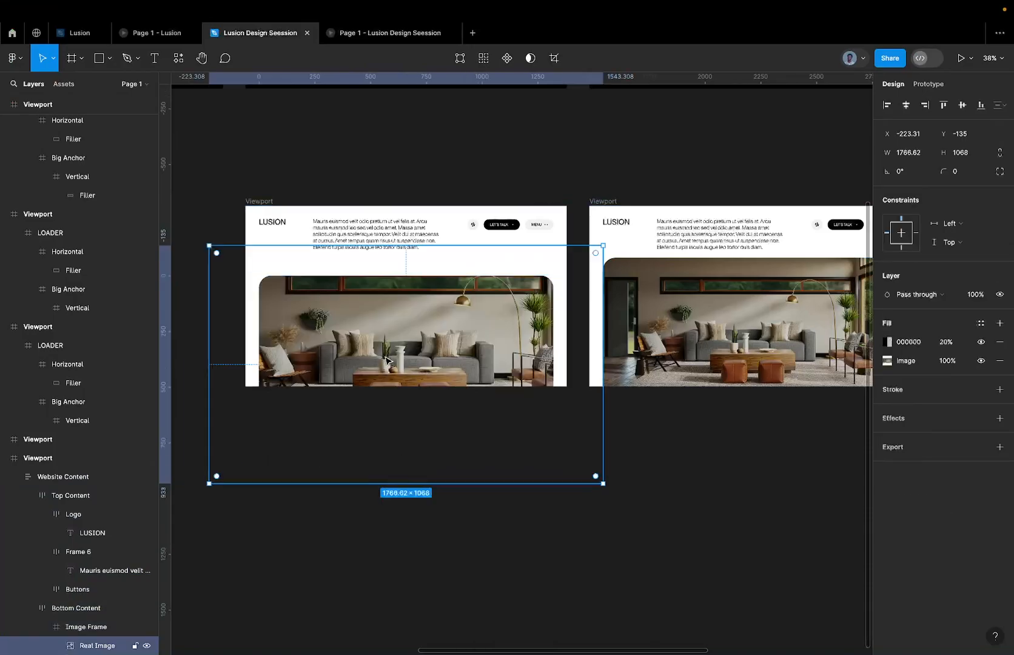
key("0")
key("9")
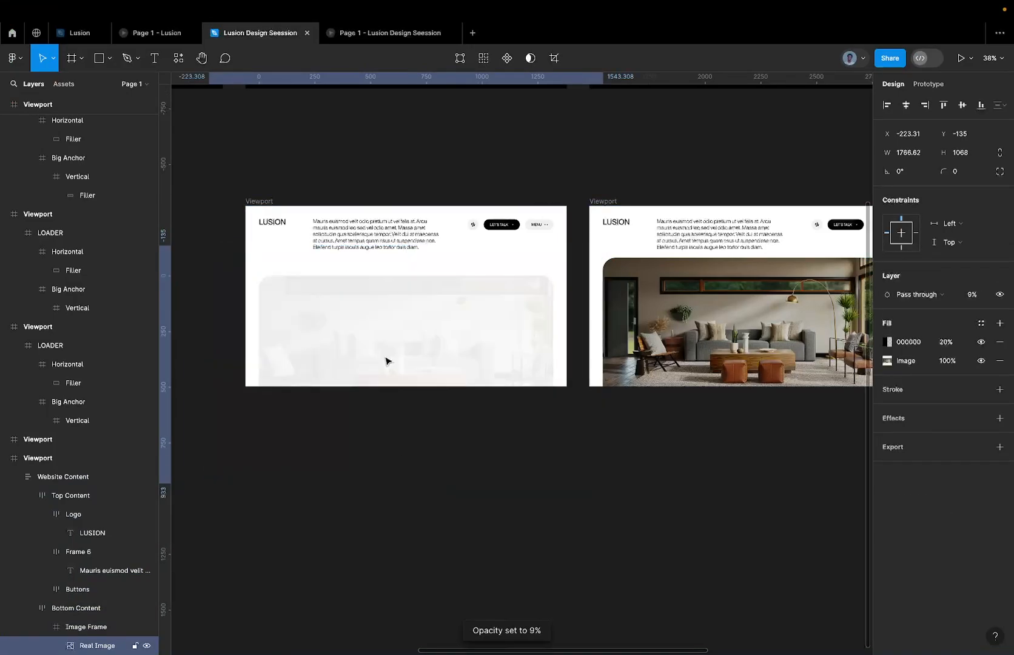
key("0")
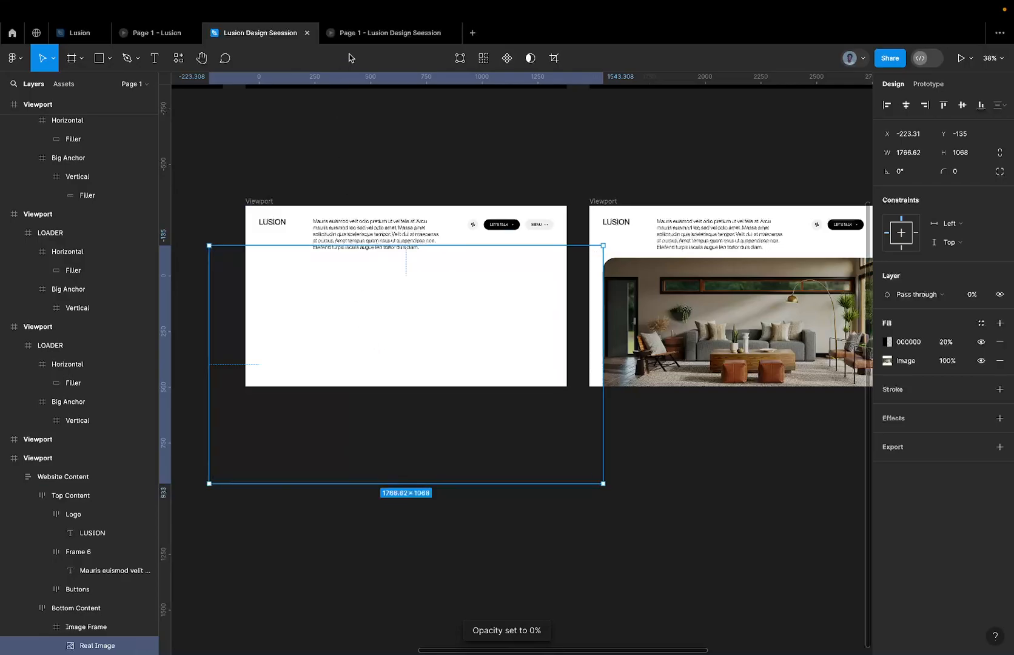
left_click(354, 36)
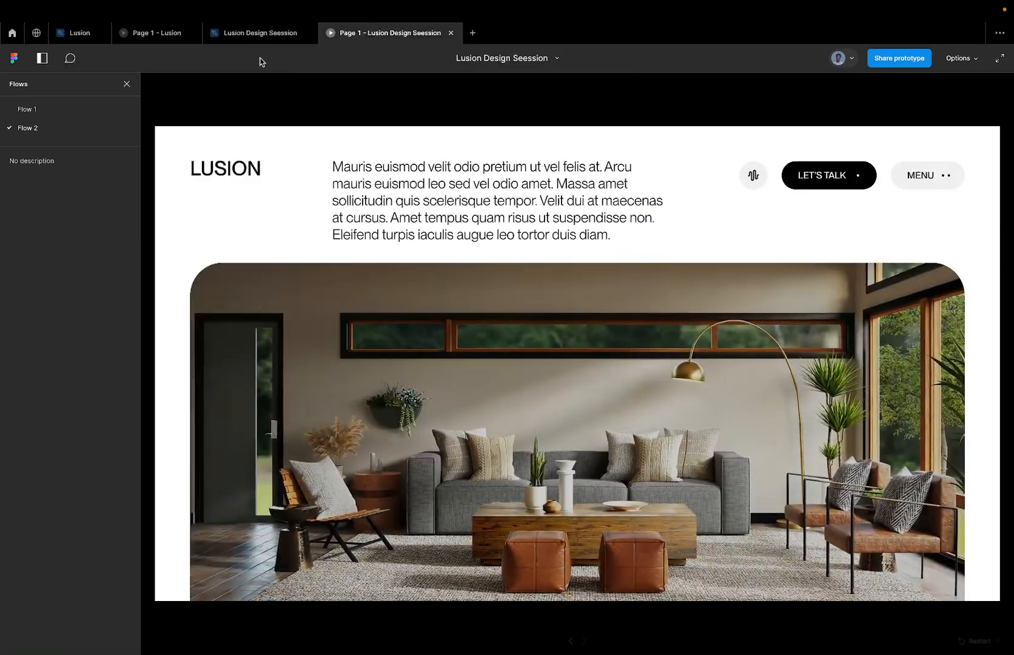
Set the vertical auto layout gap of the original Viewport's Website Content to 60, and preview the transition in the prototype.
left_click(258, 34)
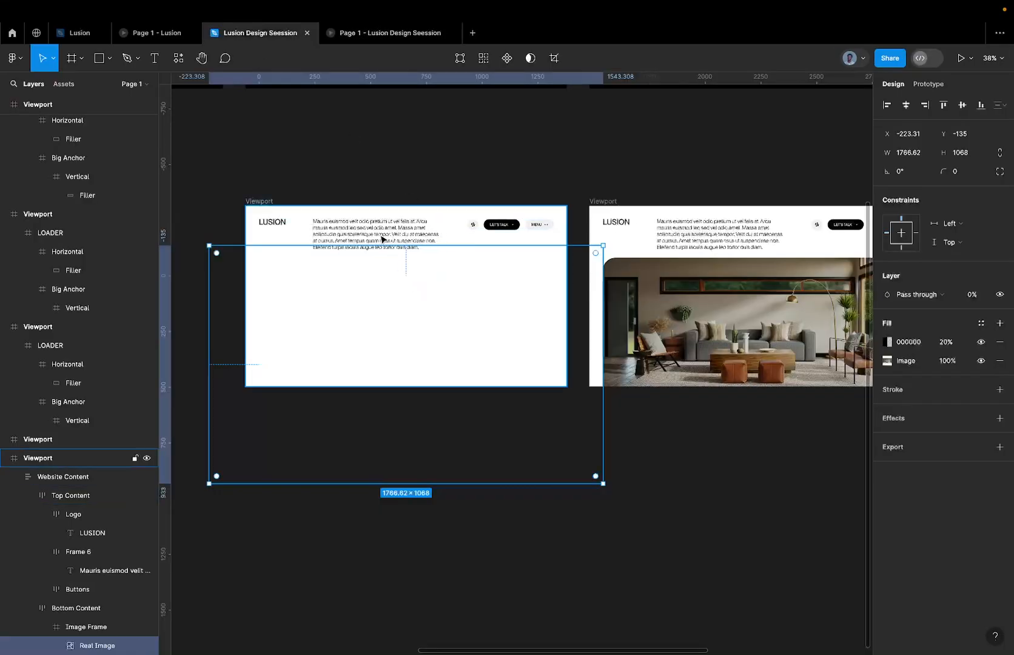
left_click(391, 253)
left_click(409, 279)
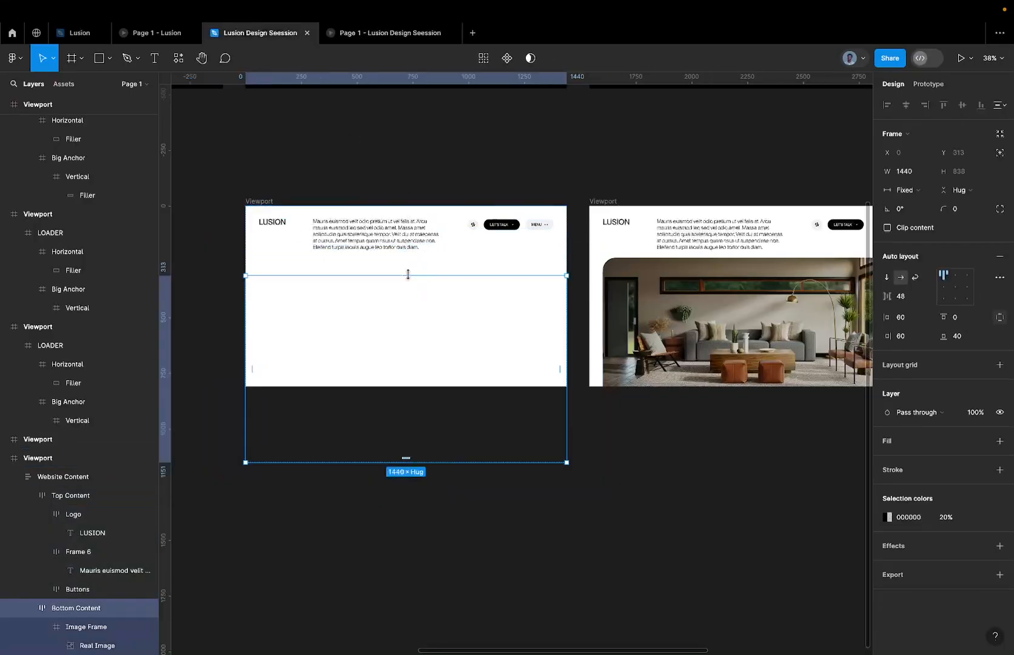
key("Escape")
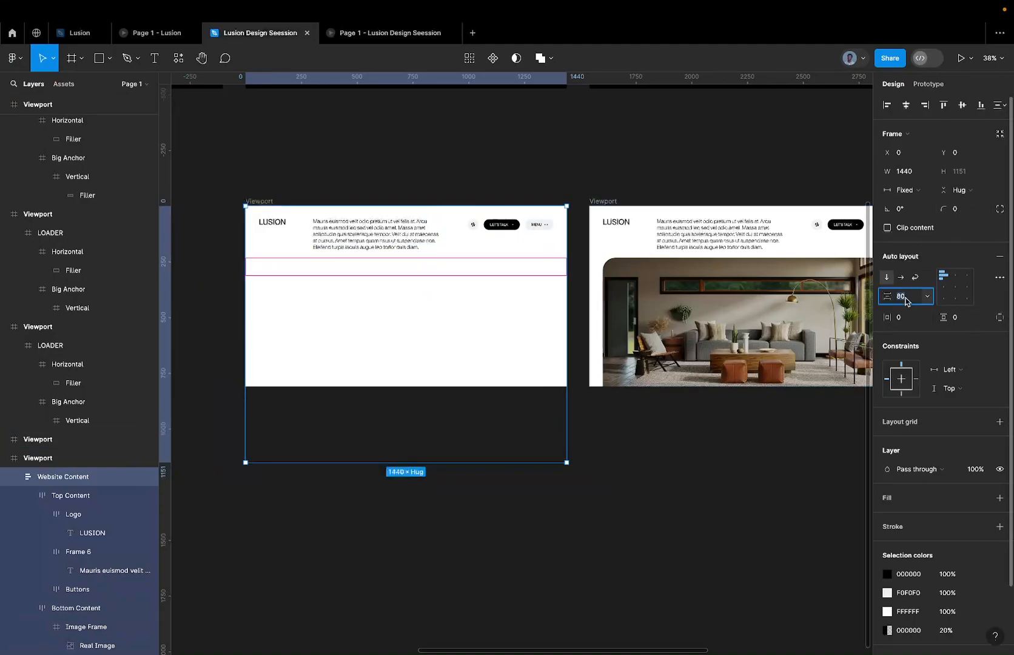
type("60")
key("Return")
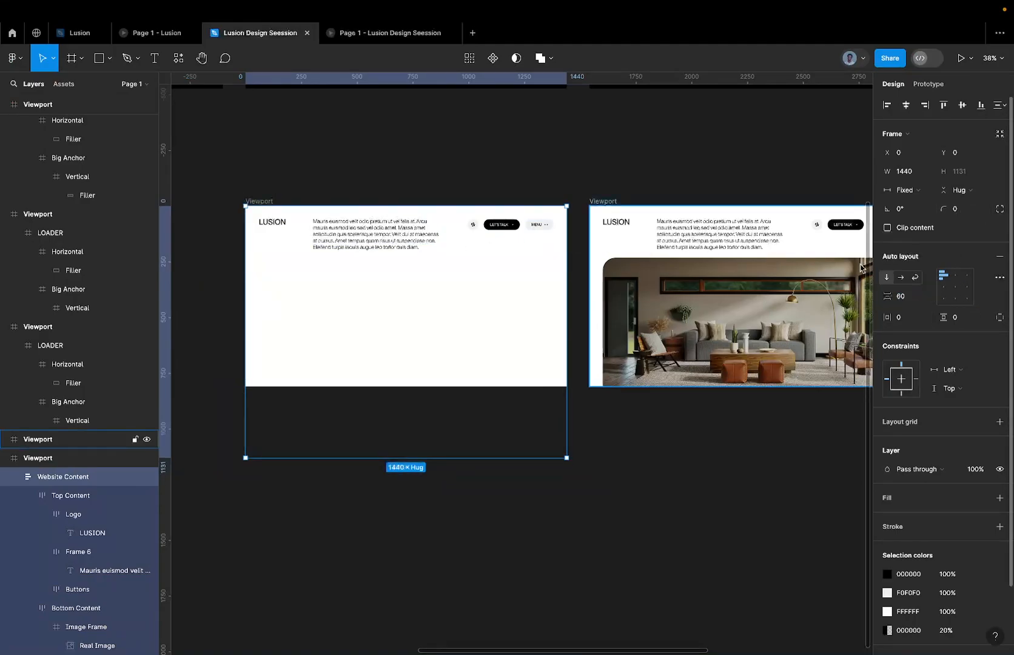
left_click(366, 41)
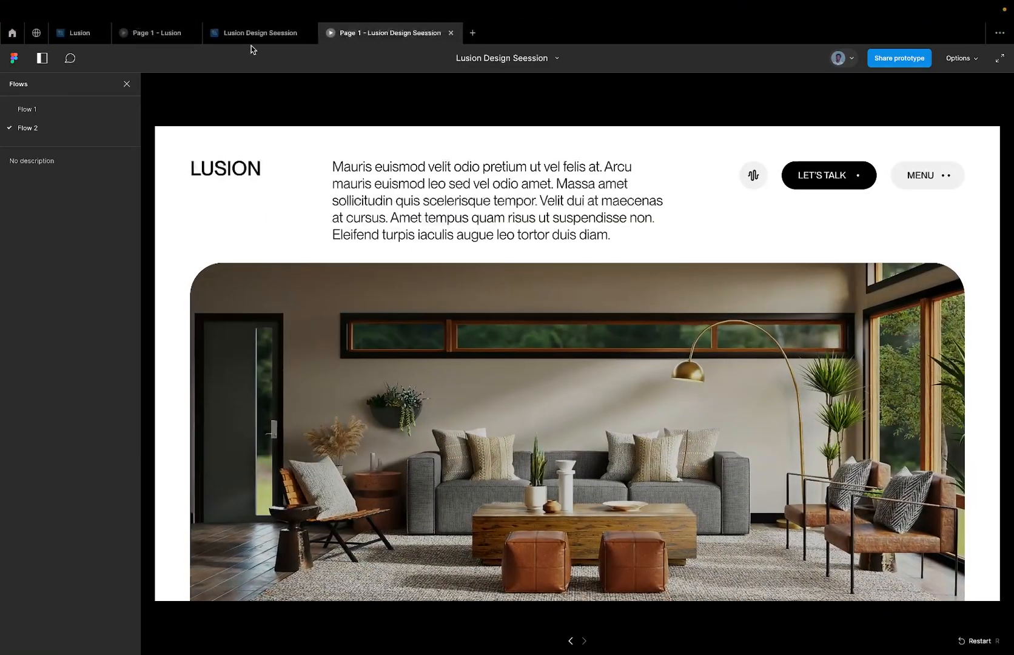
Replay the website transition in the prototype and compare it with the reference Lusion prototype.
left_click(255, 33)
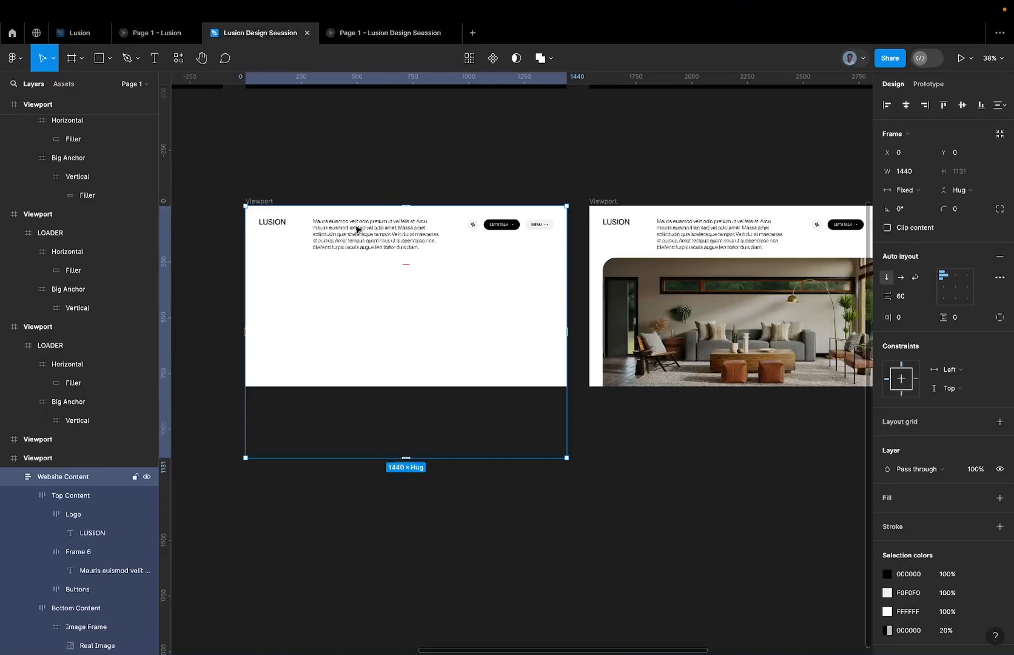
scroll(357, 229, "up", 5)
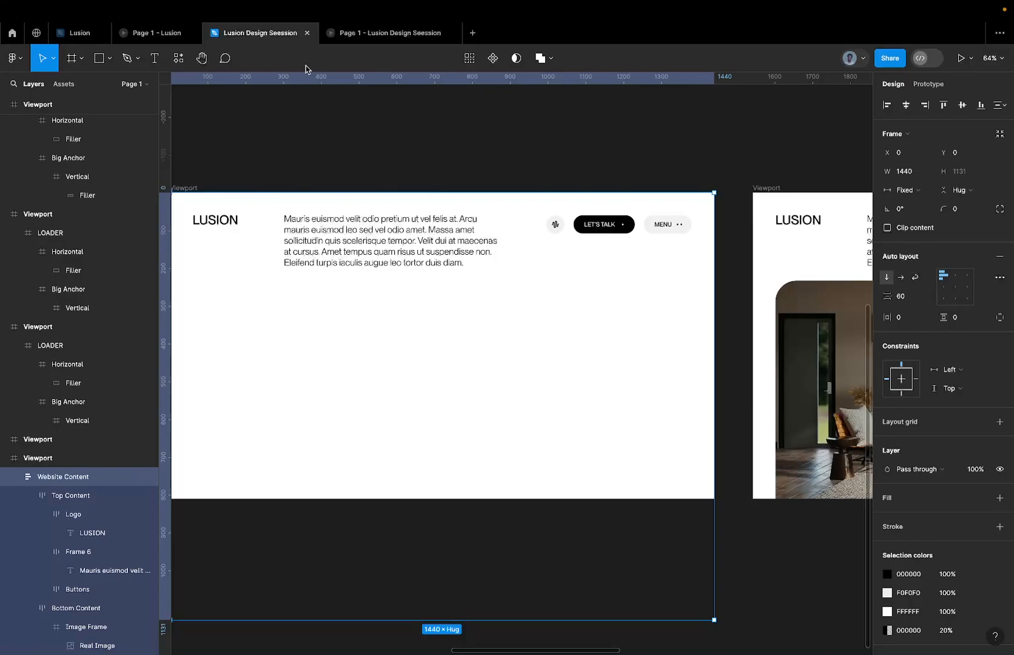
left_click(364, 34)
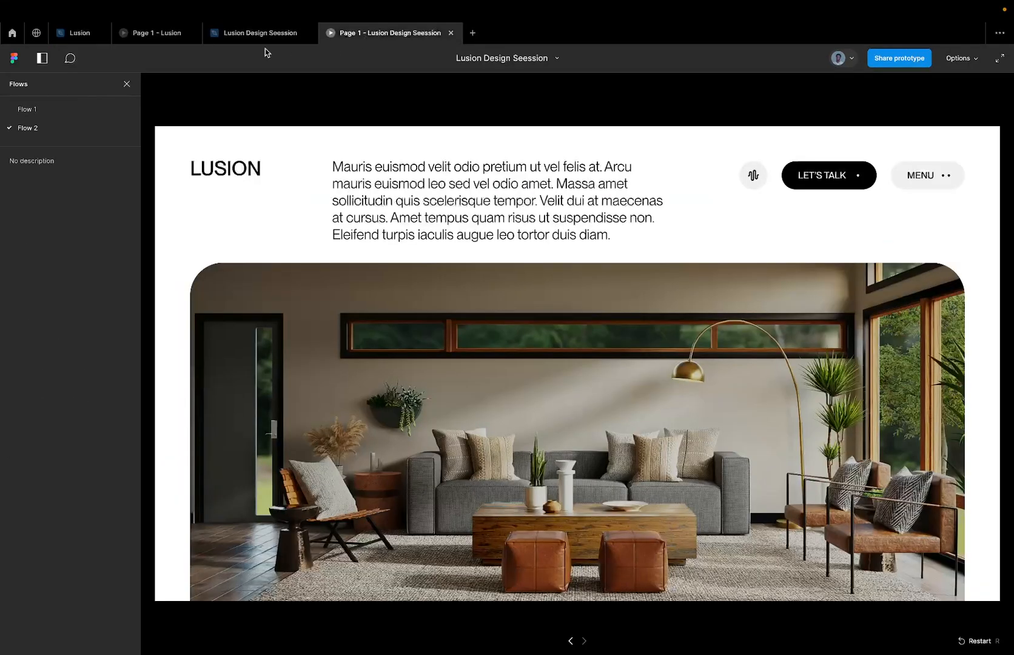
left_click(155, 32)
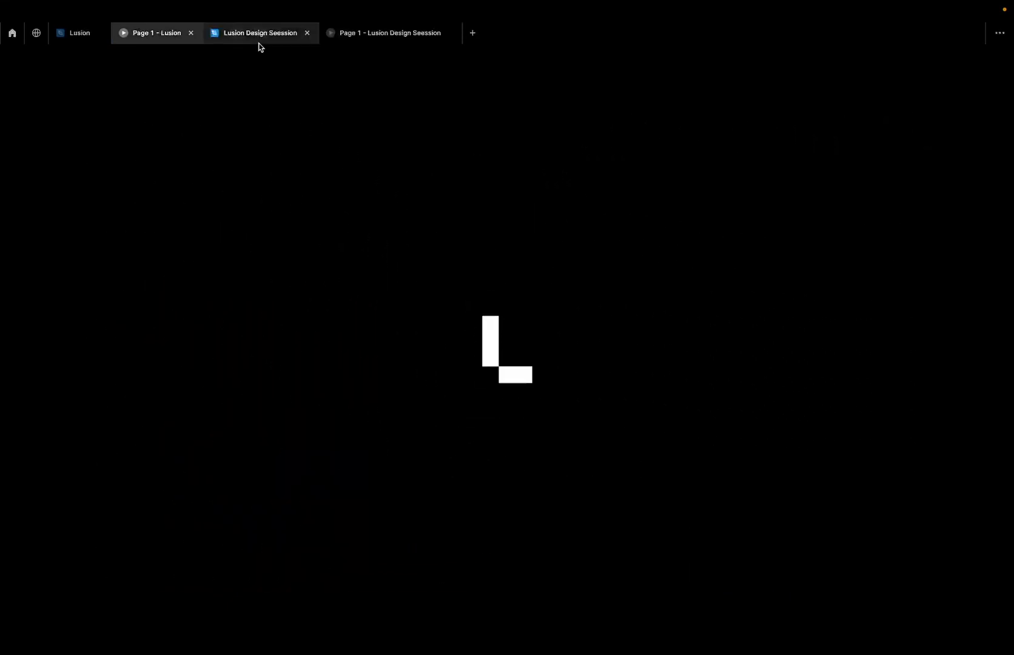
left_click(253, 40)
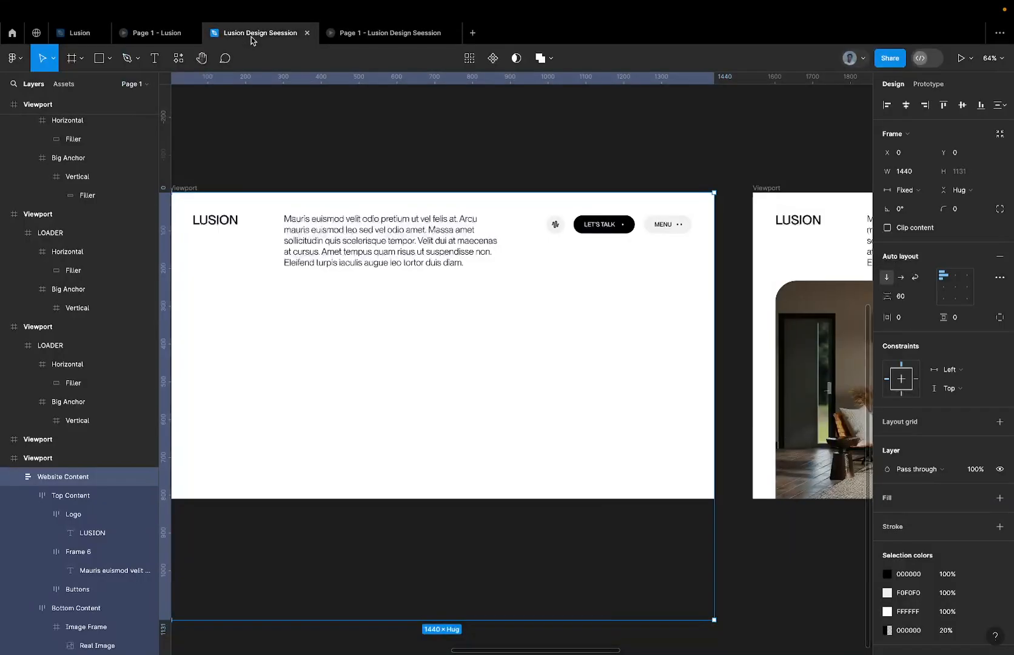
Inspect the paragraph text in the original website Viewport, and replay the Flow 2 transition.
left_click(291, 237, "super")
key("shift+2")
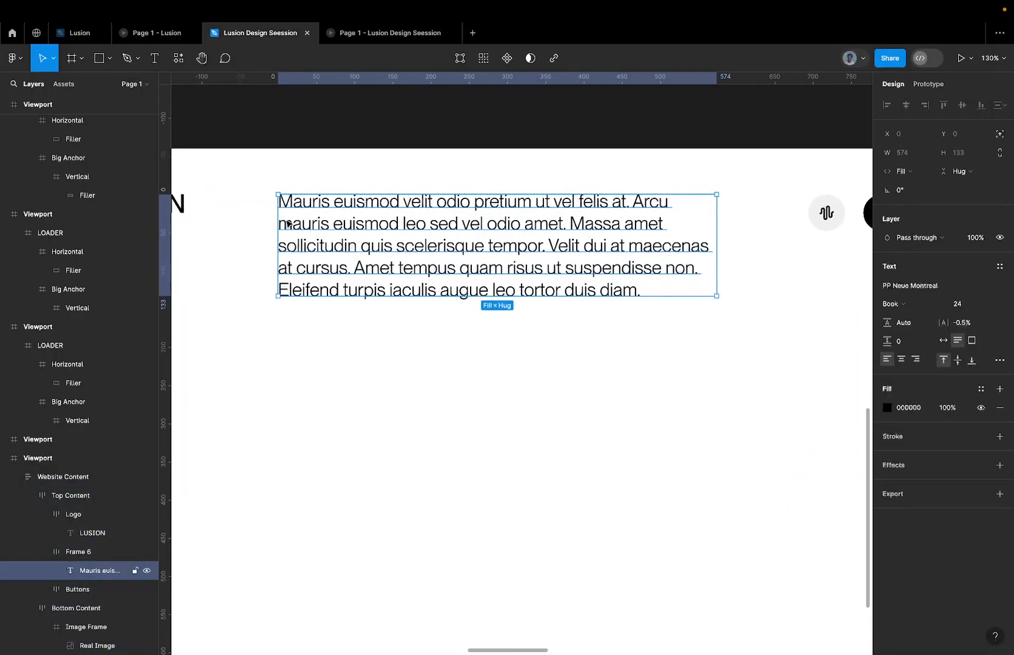
double_click(286, 221)
left_click(280, 220)
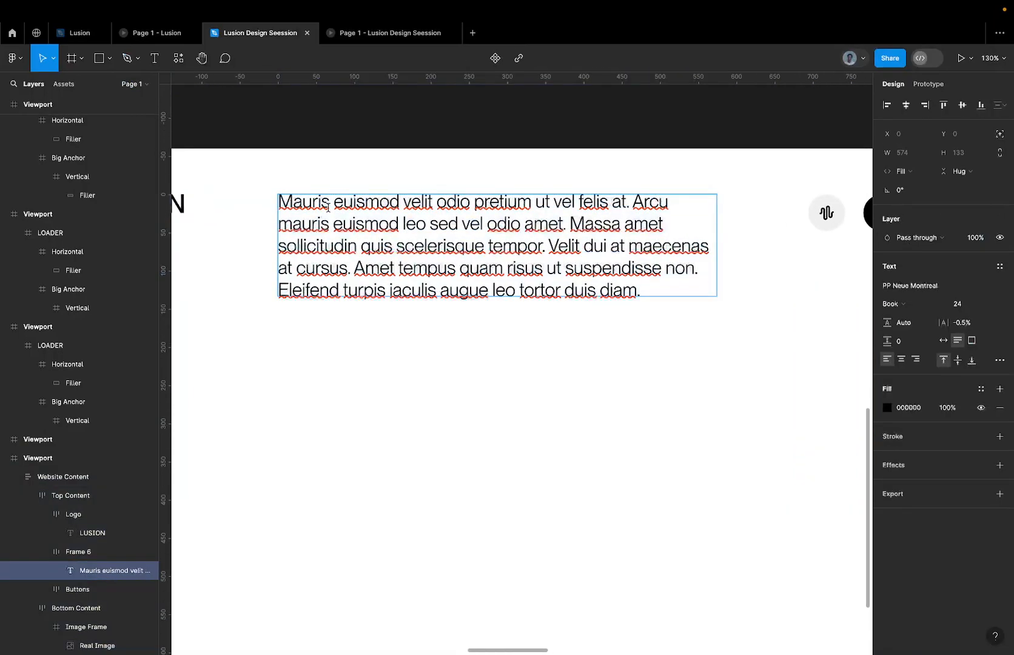
scroll(328, 208, "down", 5)
key("Escape")
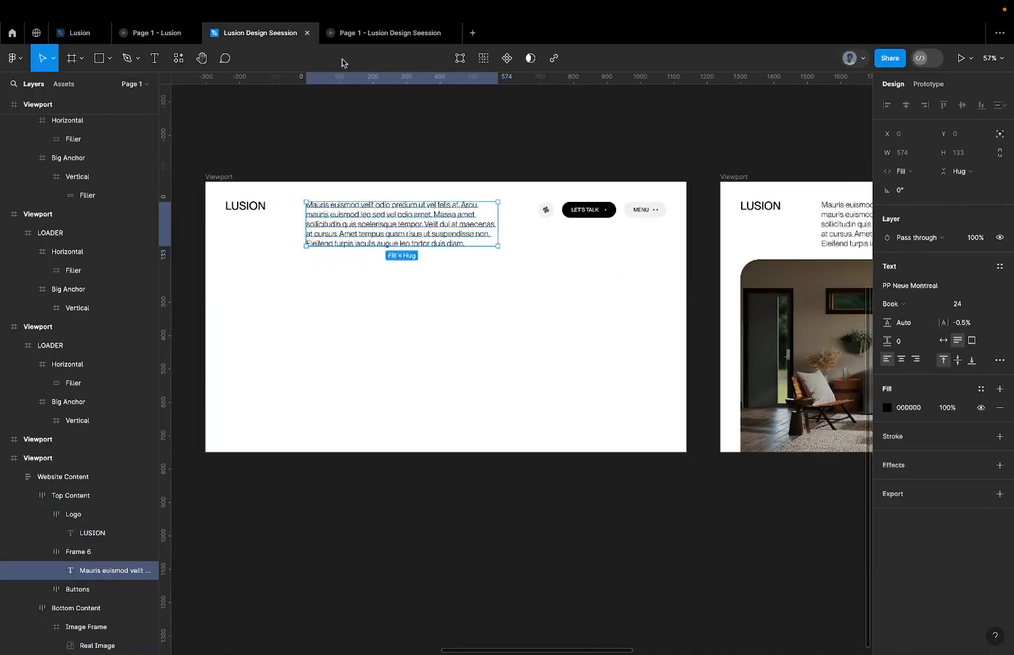
left_click(356, 42)
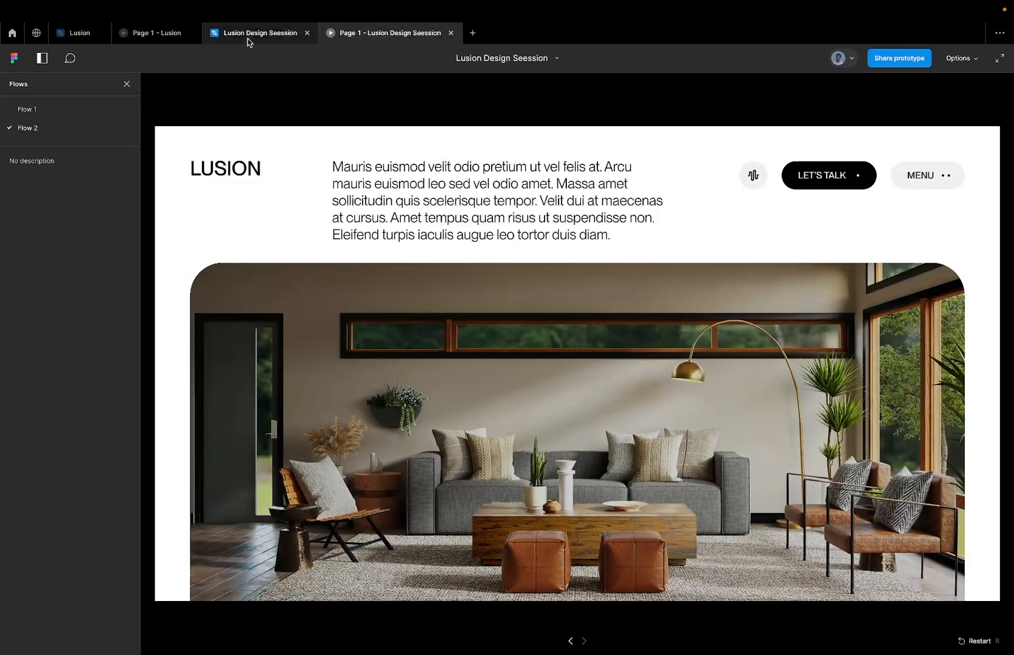
left_click(248, 36)
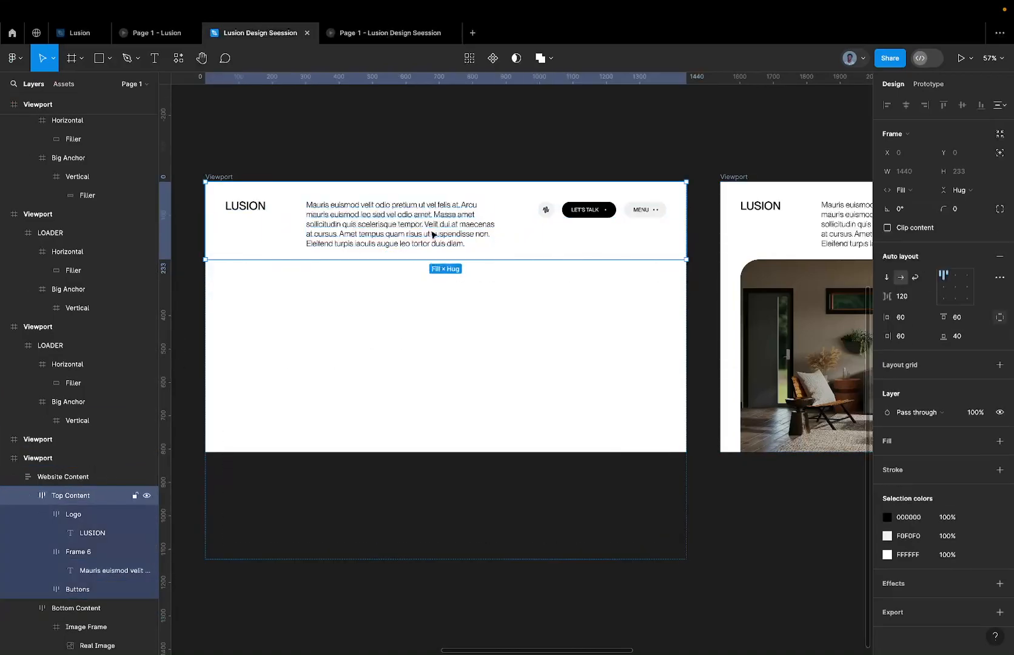
Rename the frame around the paragraph in the original website Viewport as Text Frame.
left_click(397, 215)
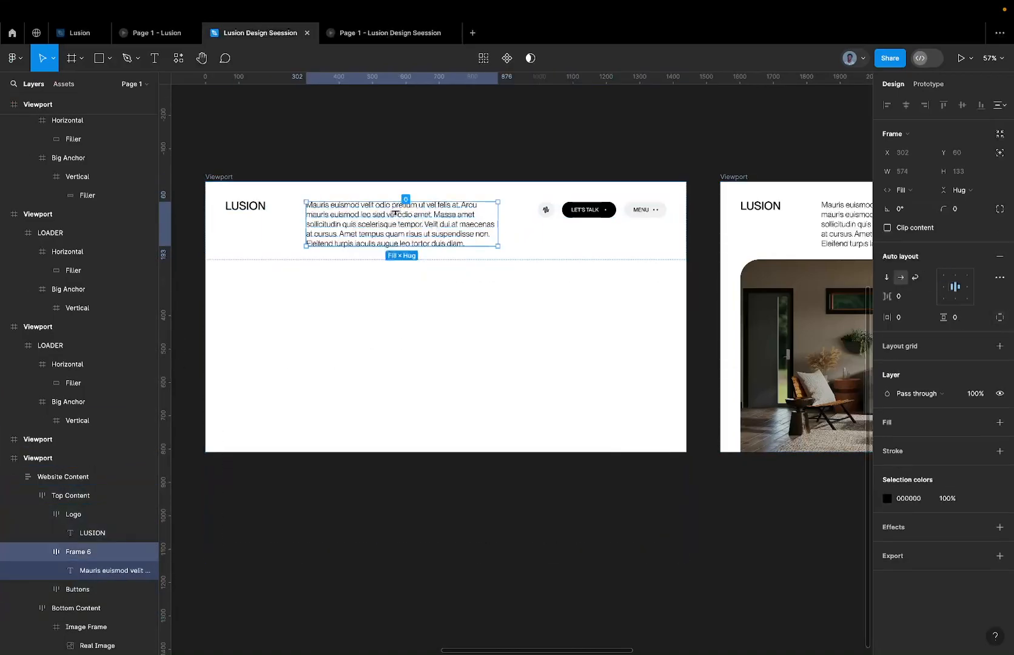
double_click(78, 553)
type("Text Fra")
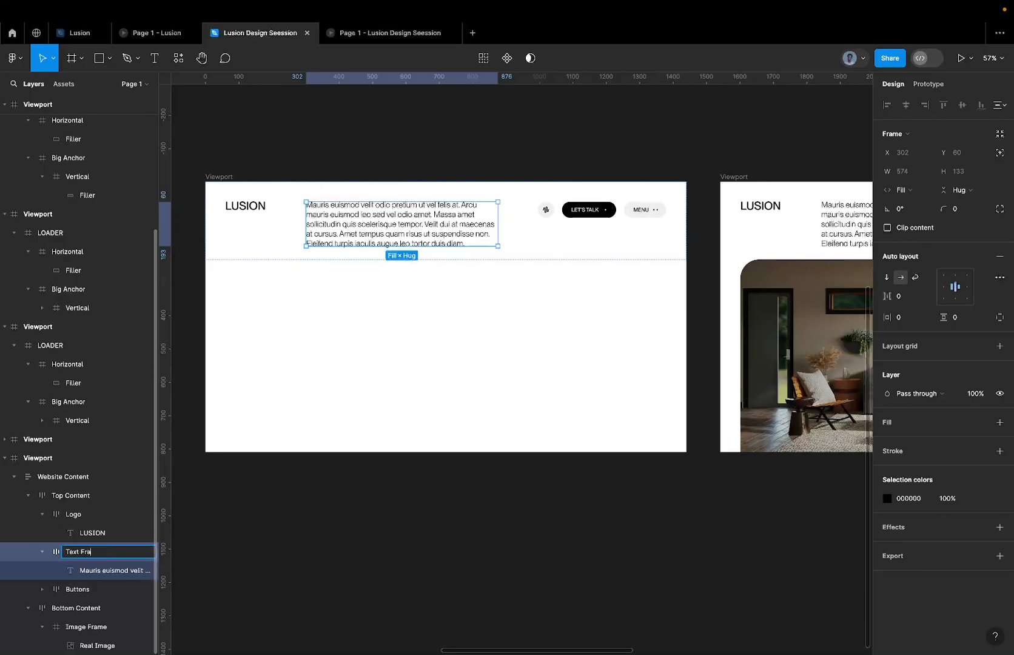
type("me")
key("Return")
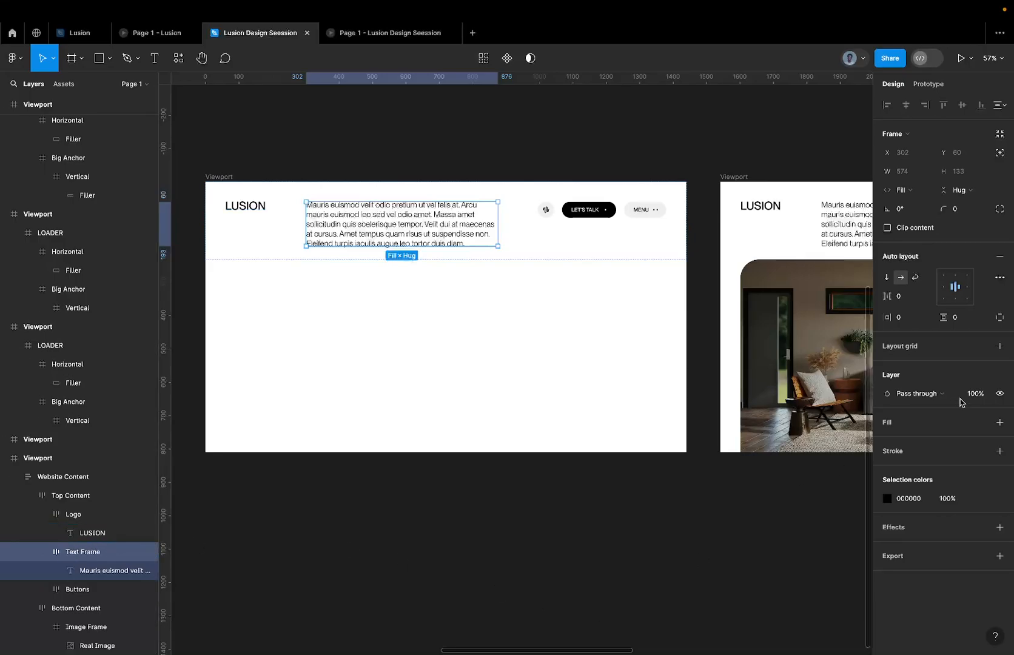
Remove auto layout from the original Viewport's Text Frame and turn on Clip content for it.
left_click(1000, 256)
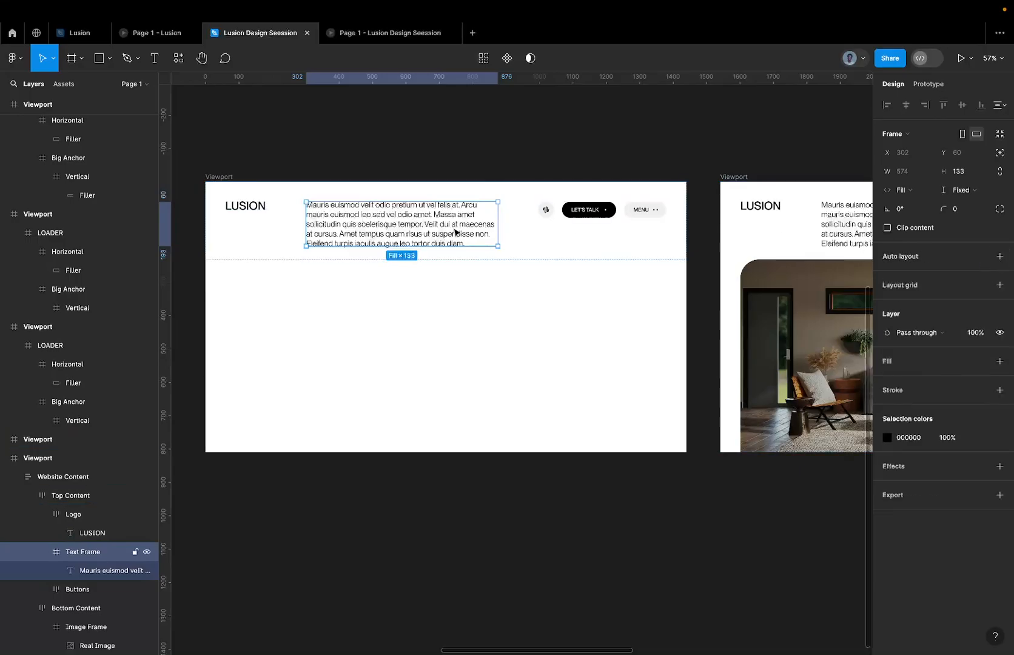
scroll(327, 233, "up", 5)
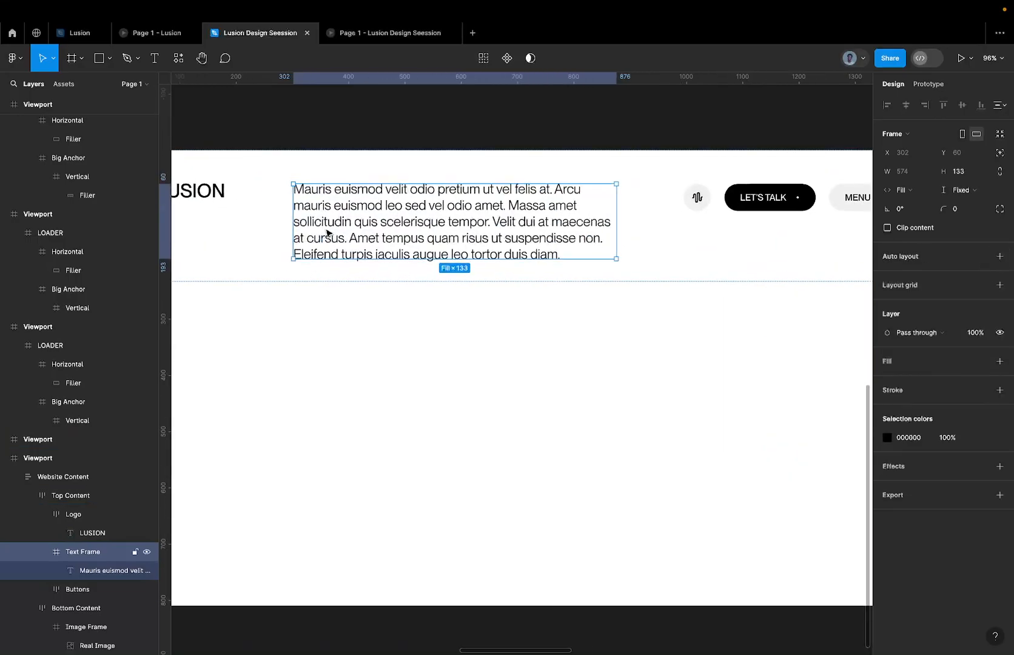
left_click(916, 228)
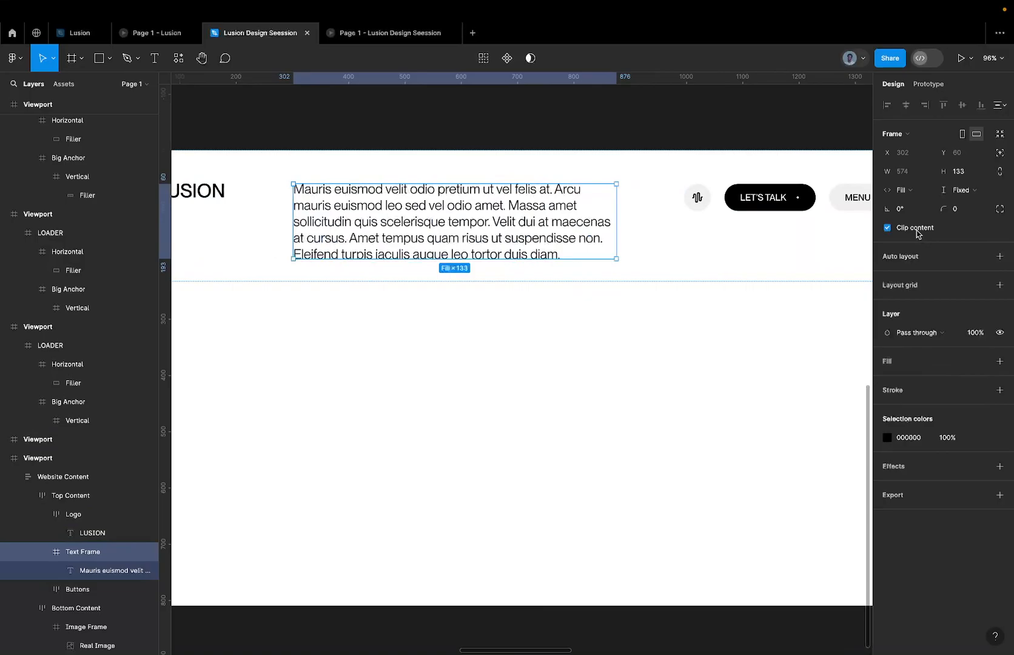
Move the paragraph down out of its clipped Text Frame to Y 140, and preview the transition in the prototype.
left_click(587, 234)
key("shift+Down")
key("shift+Down")
key("shift+Down")
key("shift+Down")
key("shift+Down")
key("shift+Down")
key("shift+Down")
key("shift+Down")
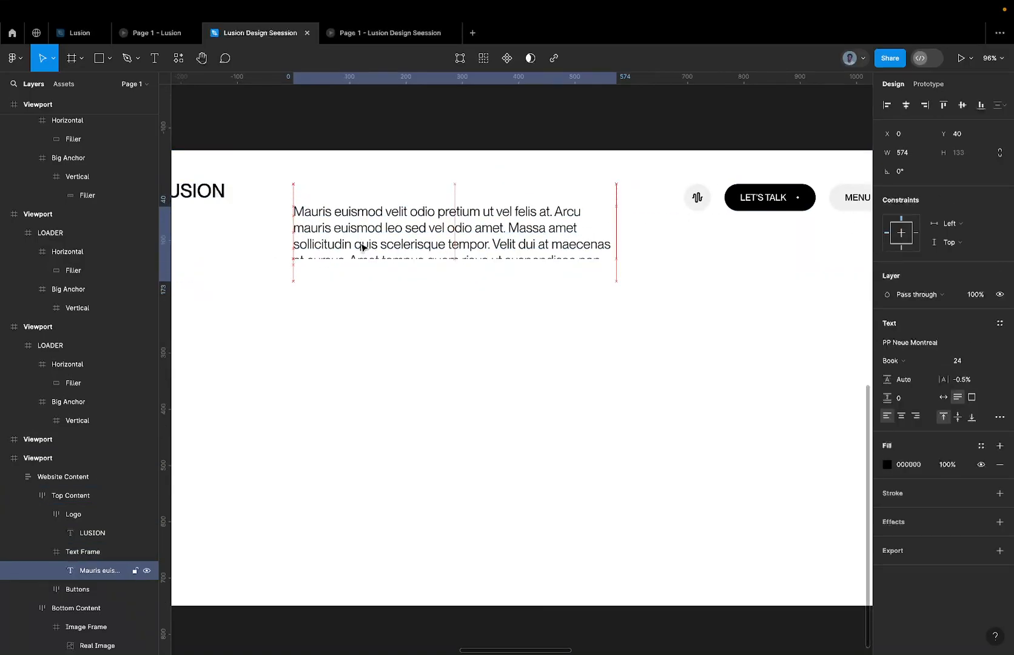
key("shift+Down")
key("shift+Down")
key("shift+Down")
key("shift+Down")
key("shift+Down")
key("shift+Down")
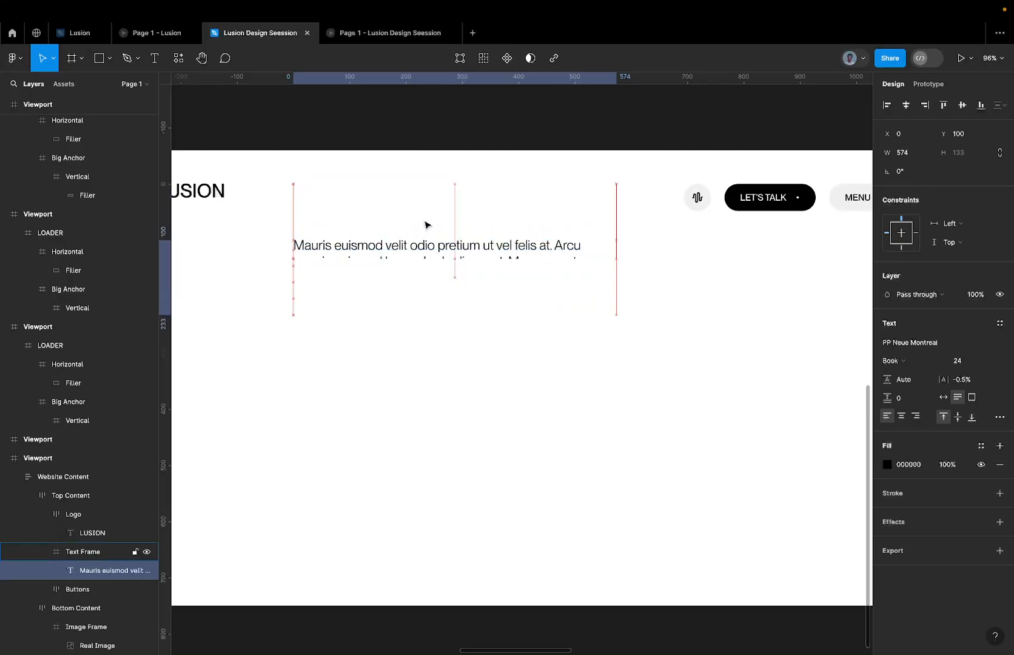
left_click(392, 35)
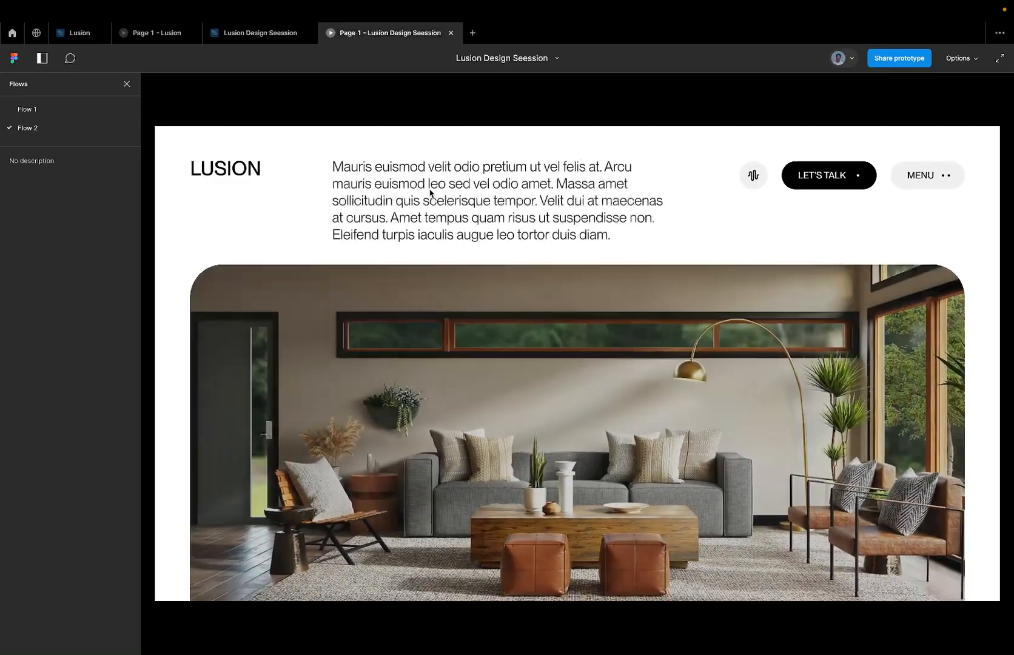
left_click(253, 36)
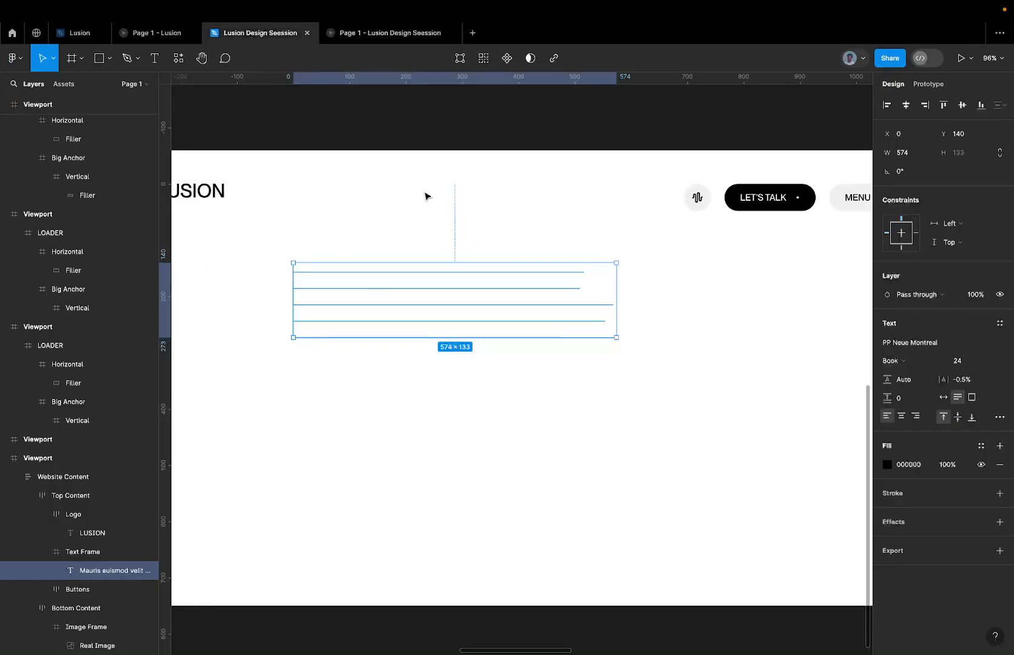
Rename the paragraph's frame in the website Viewport copy as Text Frame to match the original, and preview the transition.
left_click(80, 558)
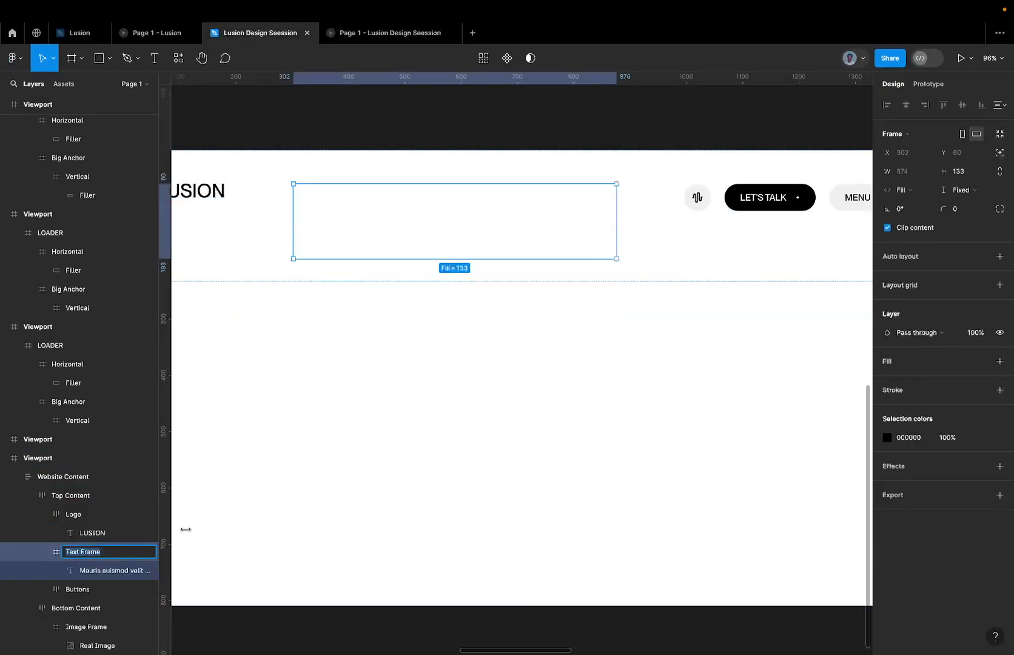
left_click(104, 522)
double_click(91, 552)
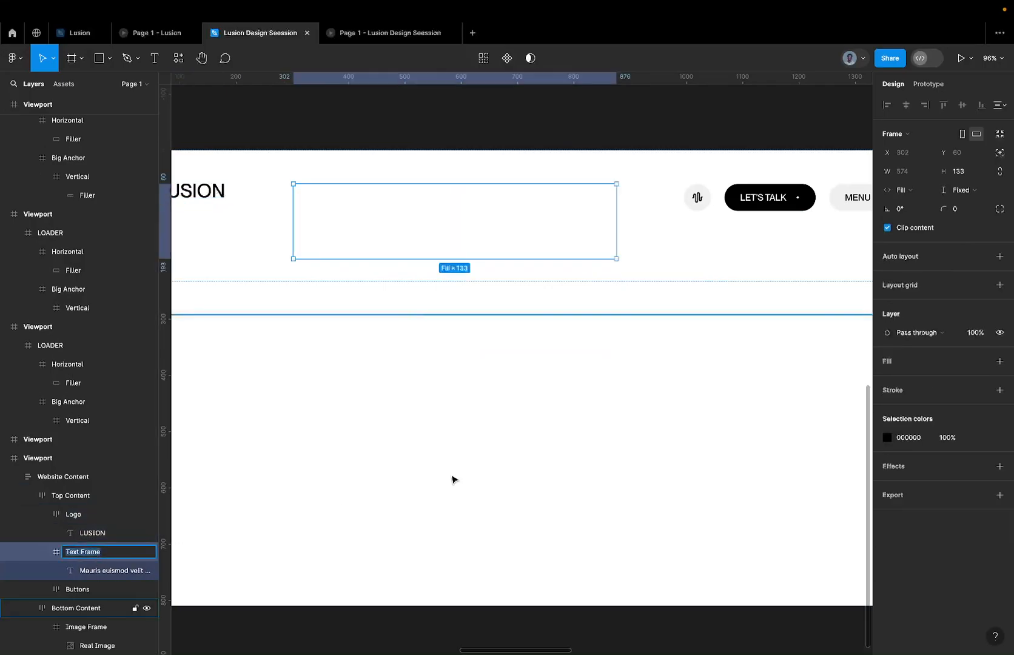
scroll(453, 478, "down", 5)
scroll(454, 478, "right", 3)
double_click(496, 401)
double_click(495, 401)
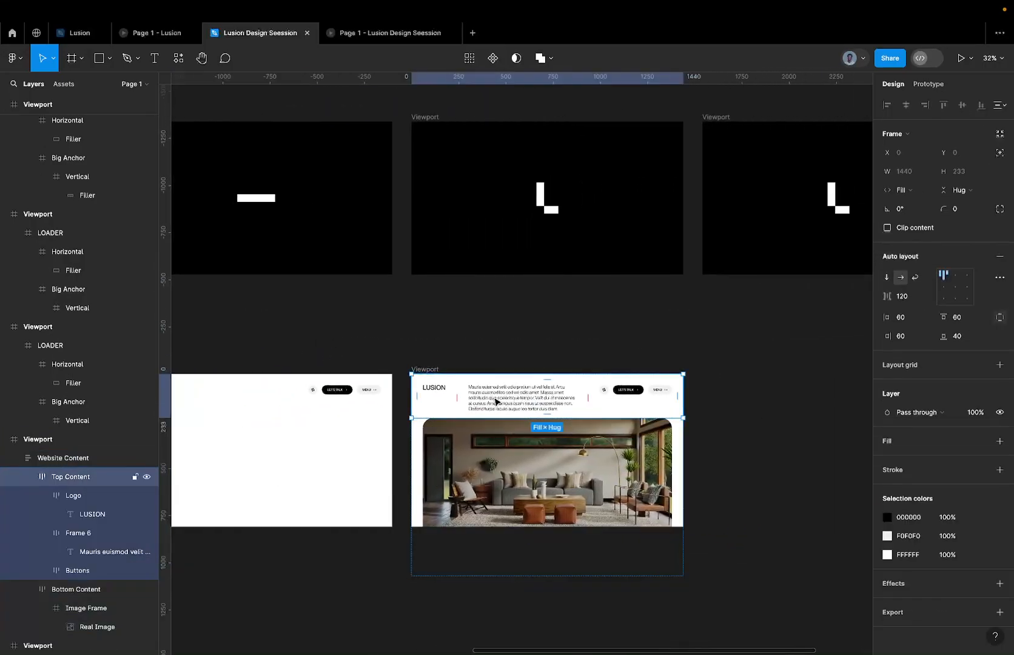
double_click(495, 401)
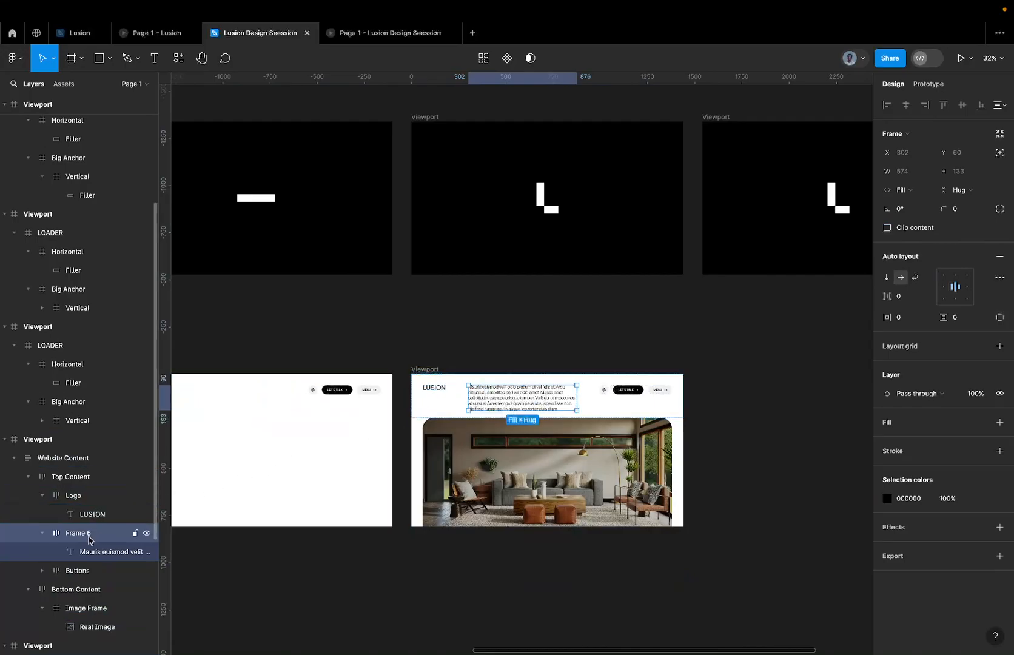
double_click(79, 534)
type("Text Frame")
key("Return")
left_click(371, 41)
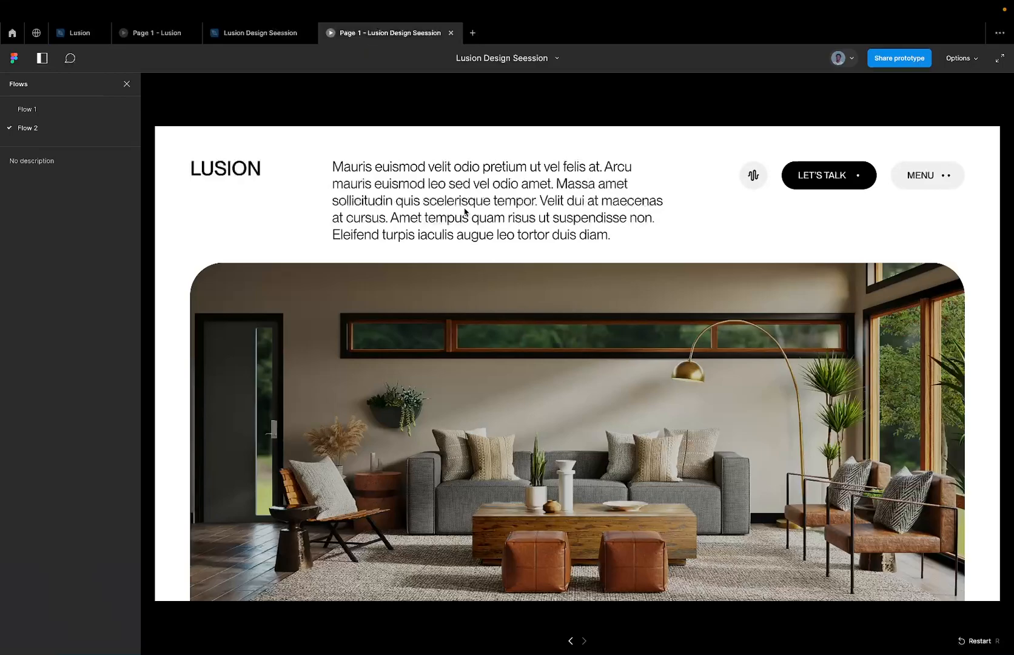
key("Left")
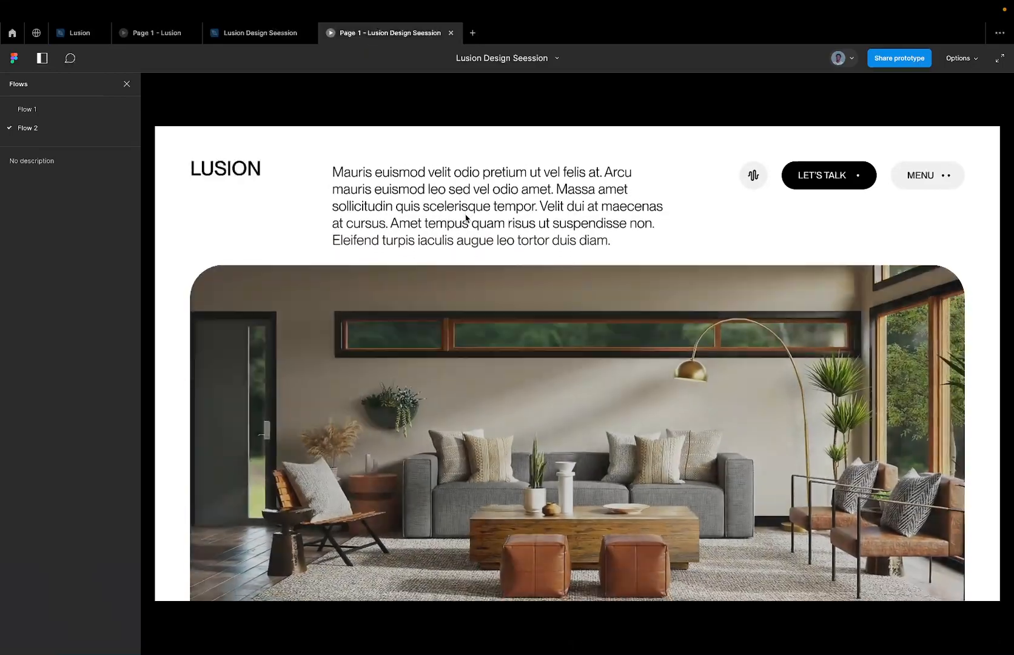
Turn on Clip content for the Text Frame in the website Viewport copy, and preview the transition.
left_click(279, 37)
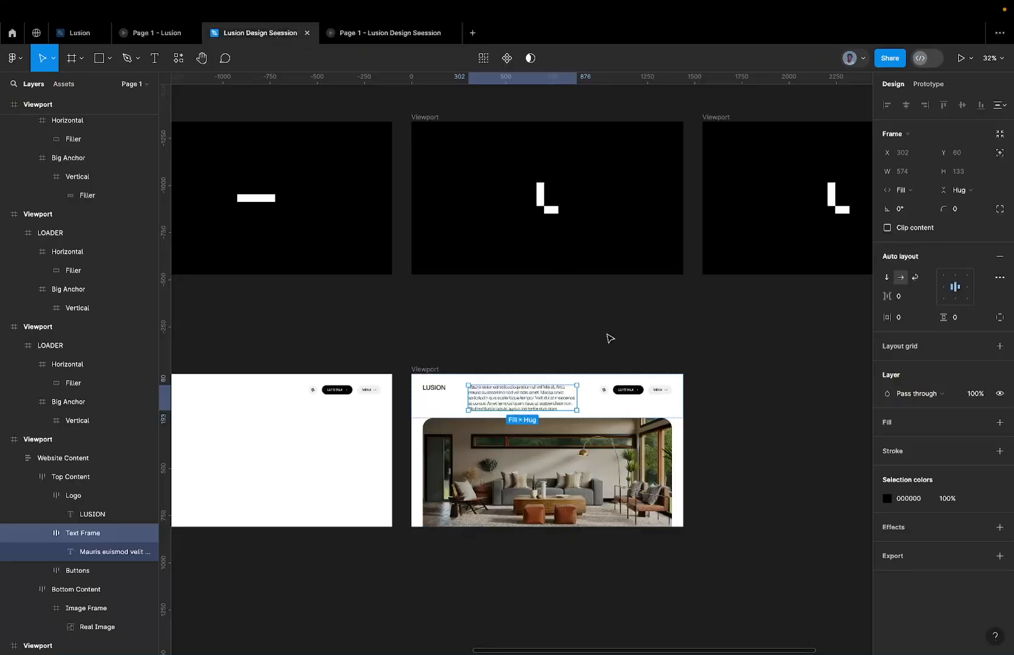
left_click(917, 233)
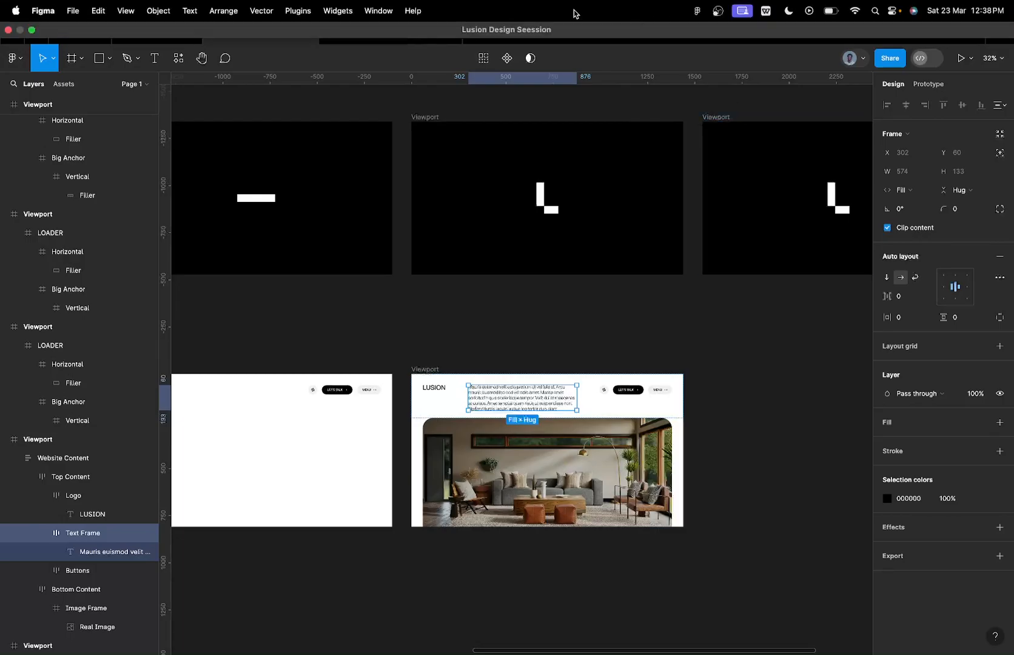
left_click(385, 38)
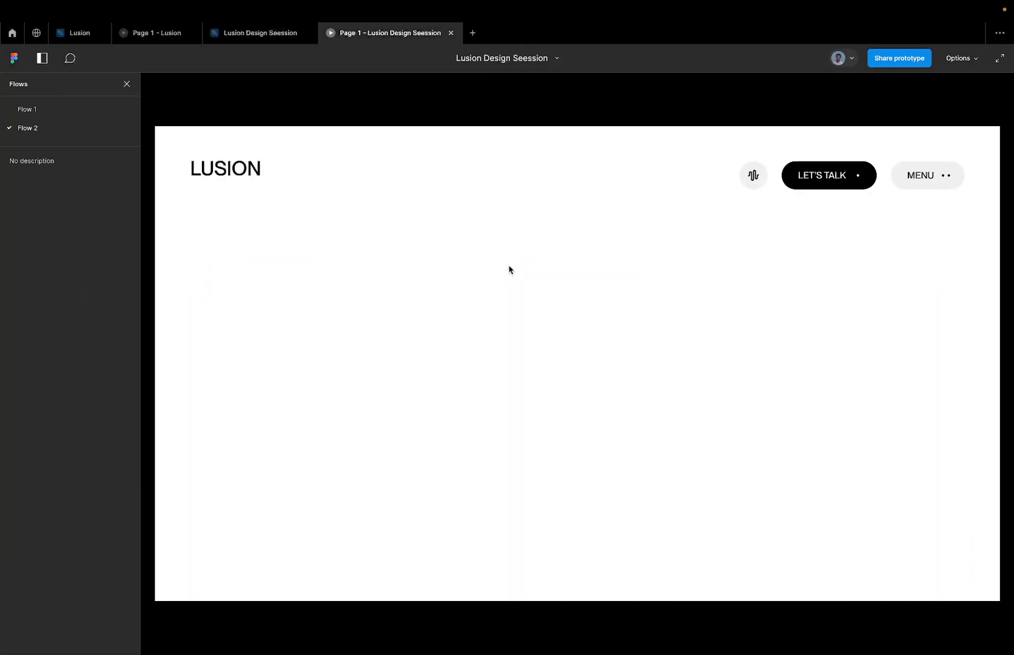
Return to the Lusion Design Seession file and select the Top Content frame in the original Viewport.
left_click(276, 43)
scroll(338, 368, "left", 4)
left_click(351, 362)
double_click(351, 363)
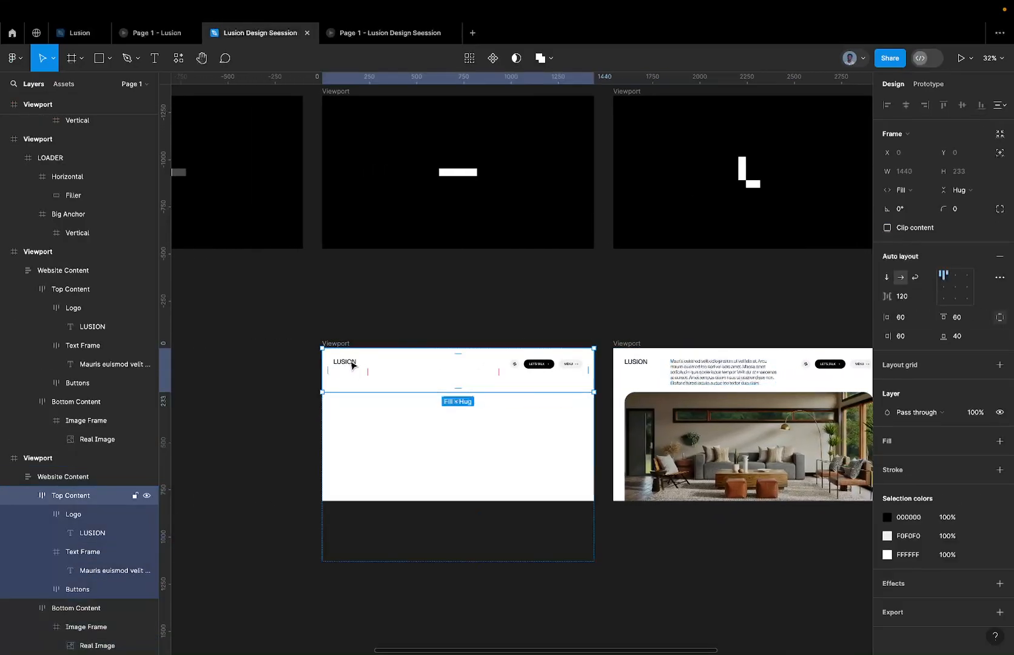
double_click(352, 365)
scroll(352, 364, "up", 5)
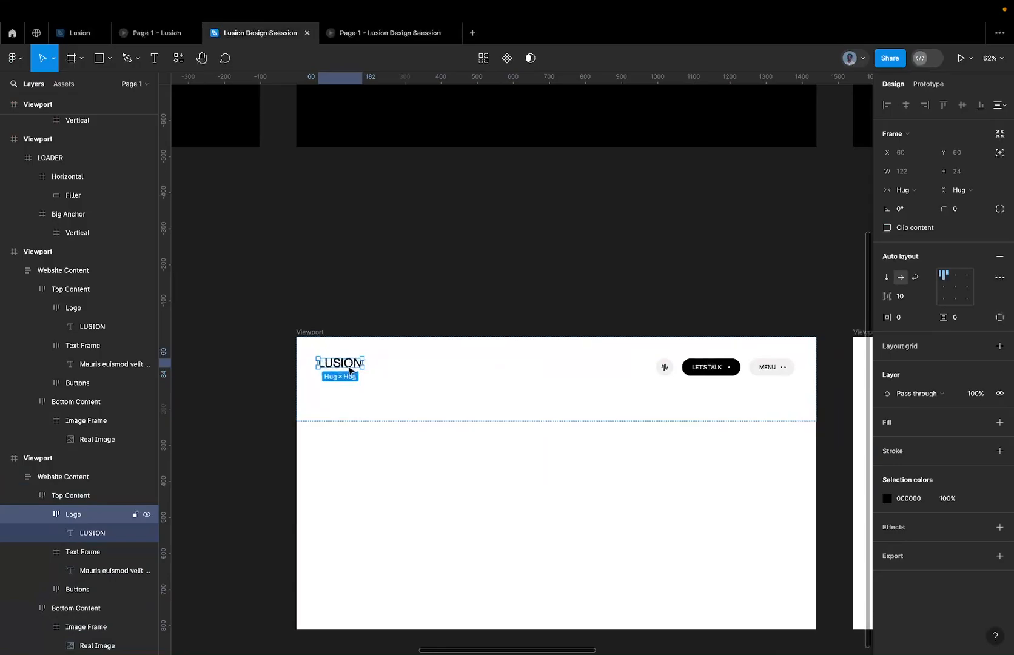
scroll(352, 364, "up", 3)
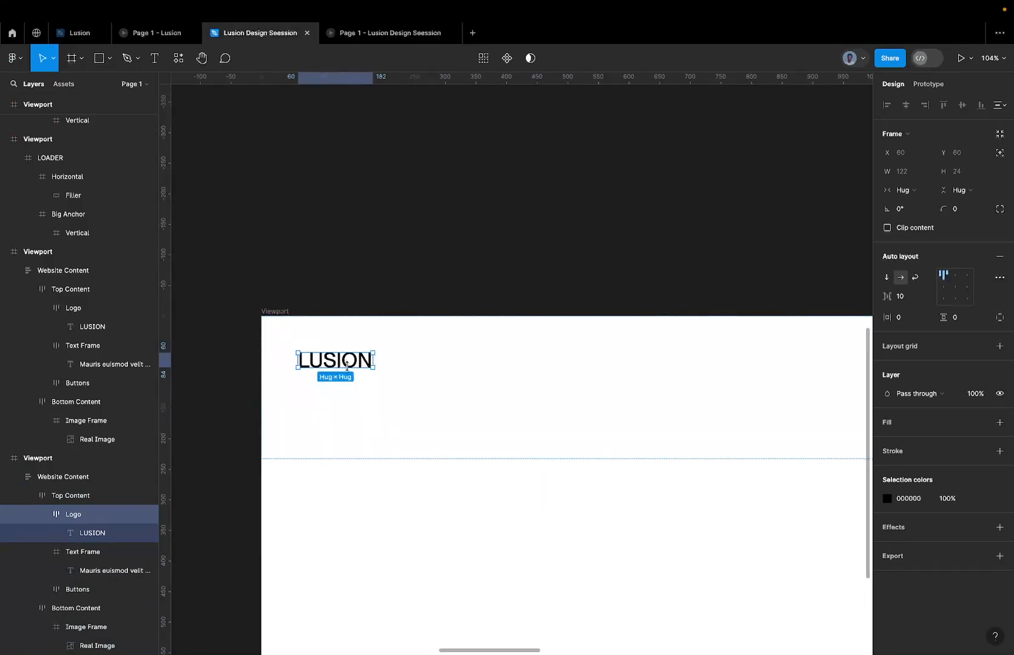
left_click(1001, 256)
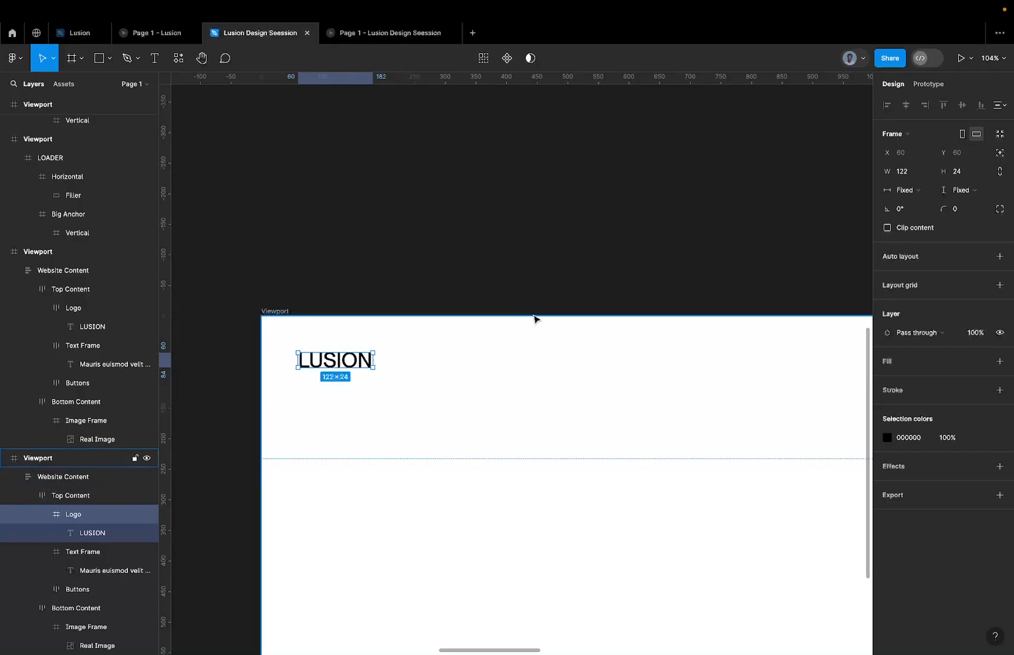
key("shift+a")
Remove auto layout from the Top Content frame in the original Viewport.
left_click(434, 339)
scroll(434, 339, "down", 5)
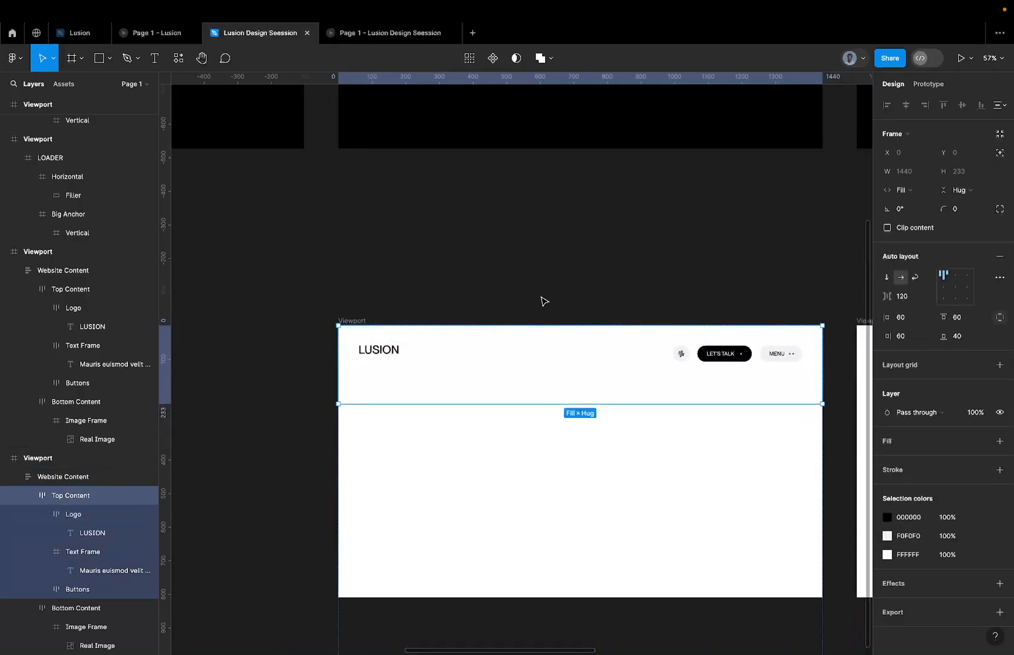
scroll(543, 301, "right", 5)
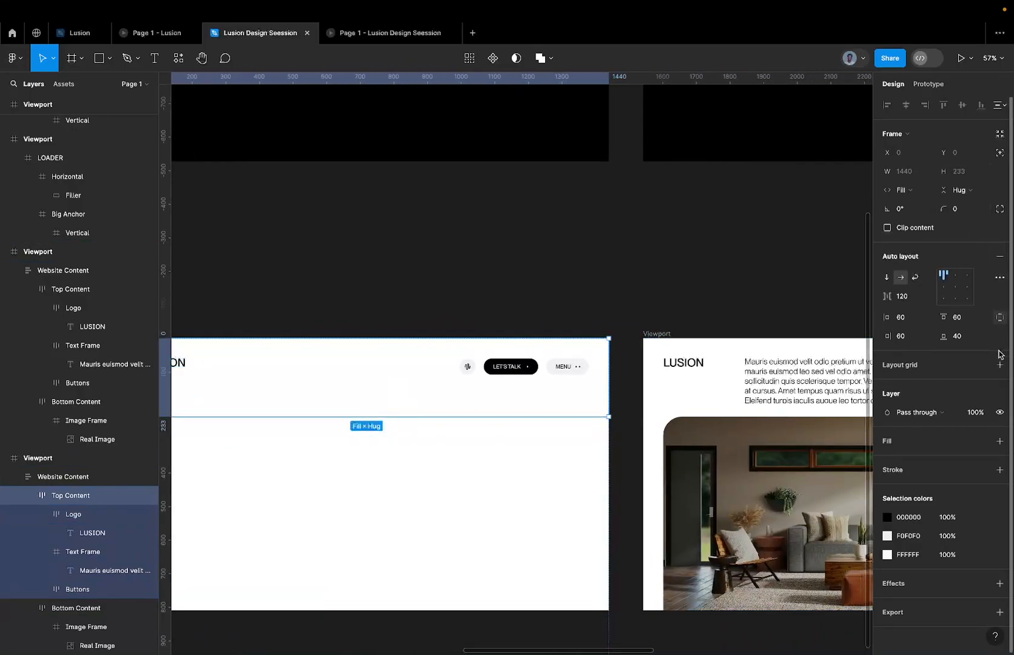
left_click(1002, 254)
Remove auto layout from the Top Content frame in the website Viewport copy to match the original.
scroll(686, 329, "right", 5)
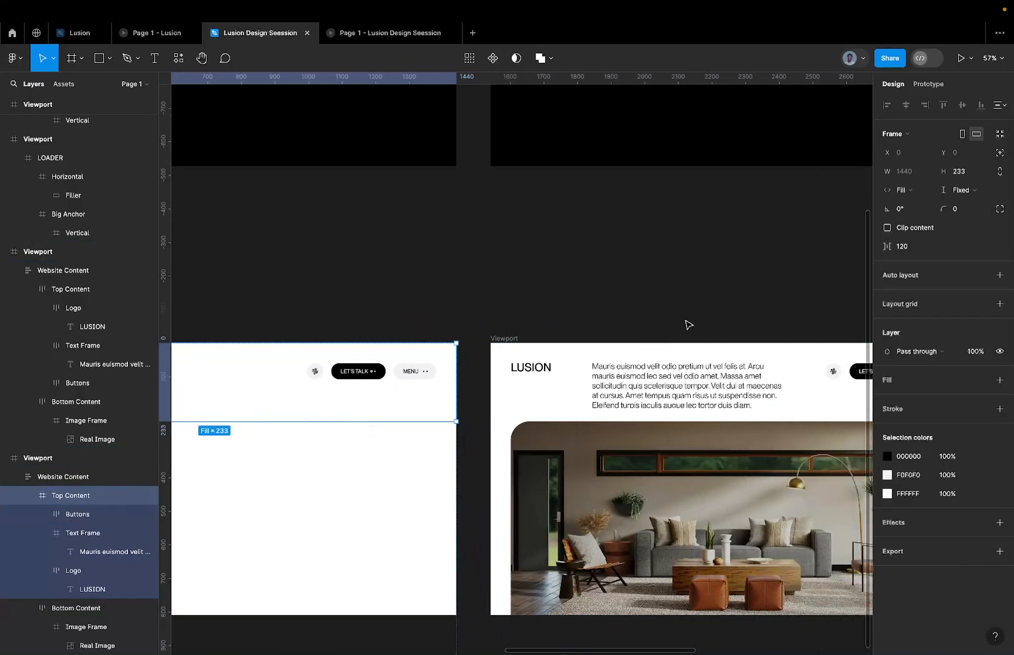
left_click(552, 436)
left_click(560, 401)
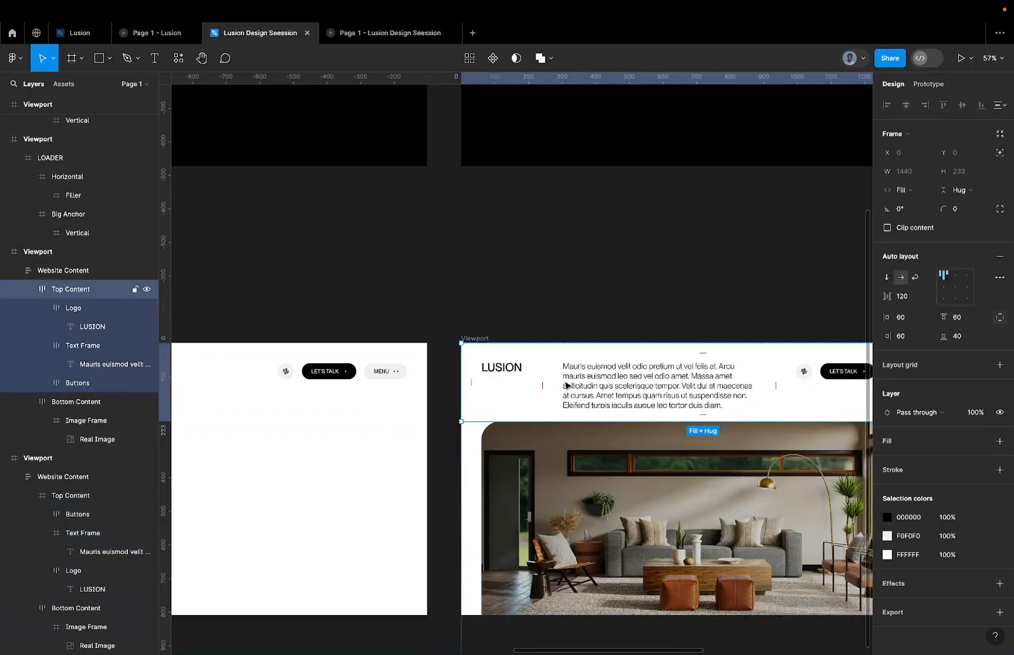
scroll(576, 385, "right", 1)
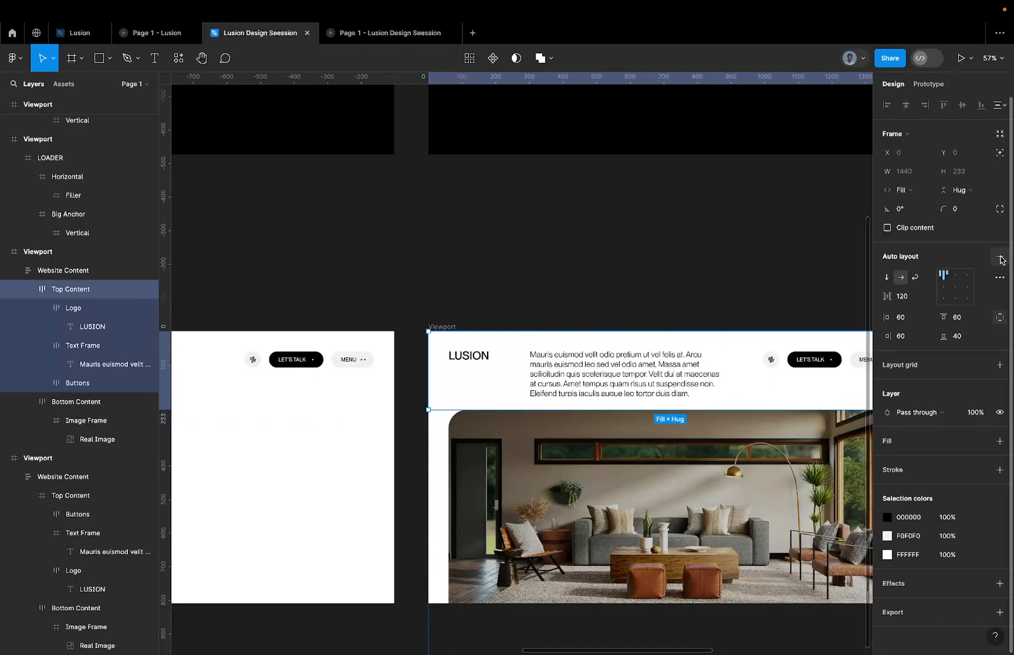
left_click(1001, 260)
Move the Logo frame in the original Viewport left to X 0, flush with the page edge.
scroll(690, 303, "left", 10)
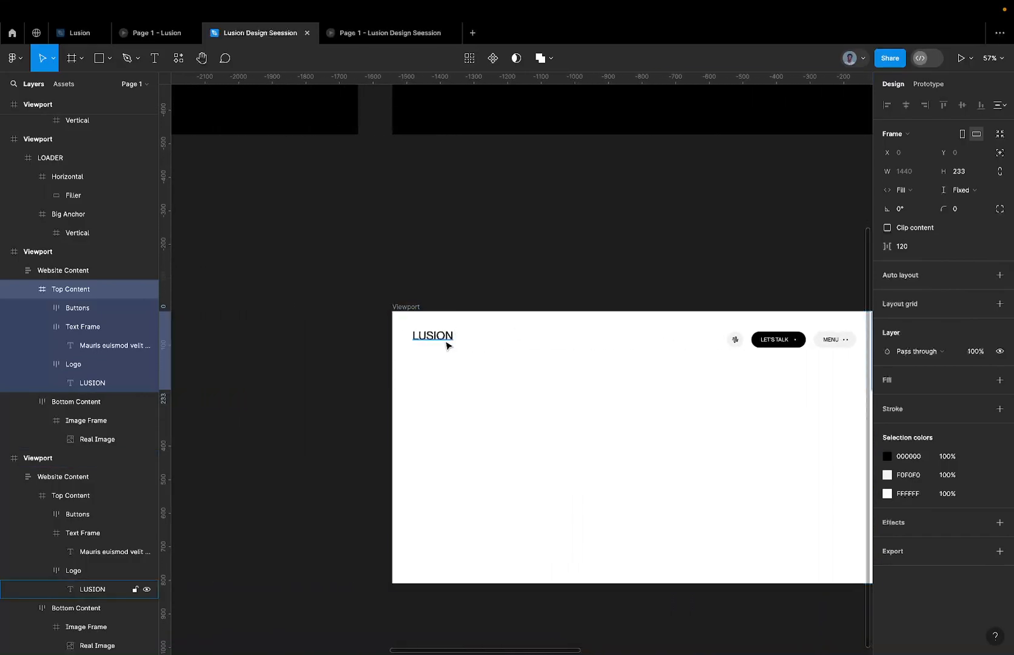
left_click(447, 343)
double_click(447, 343)
double_click(447, 343)
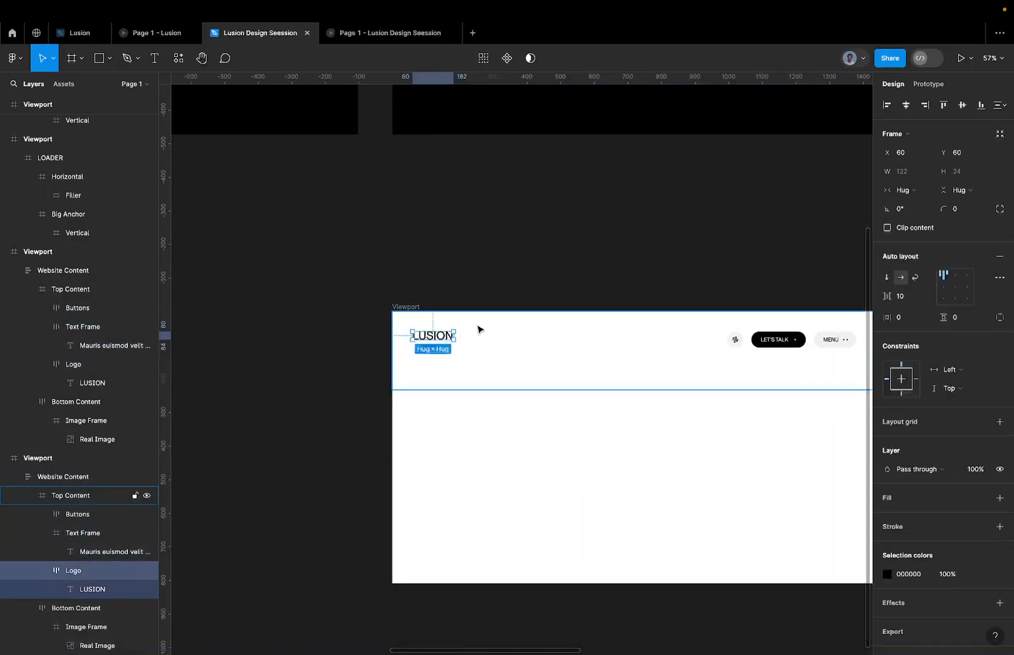
key("shift+Left")
key("shift+Left")
key("shift+Left")
key("shift+Left")
key("shift+Left")
key("shift+Left")
key("shift+Left")
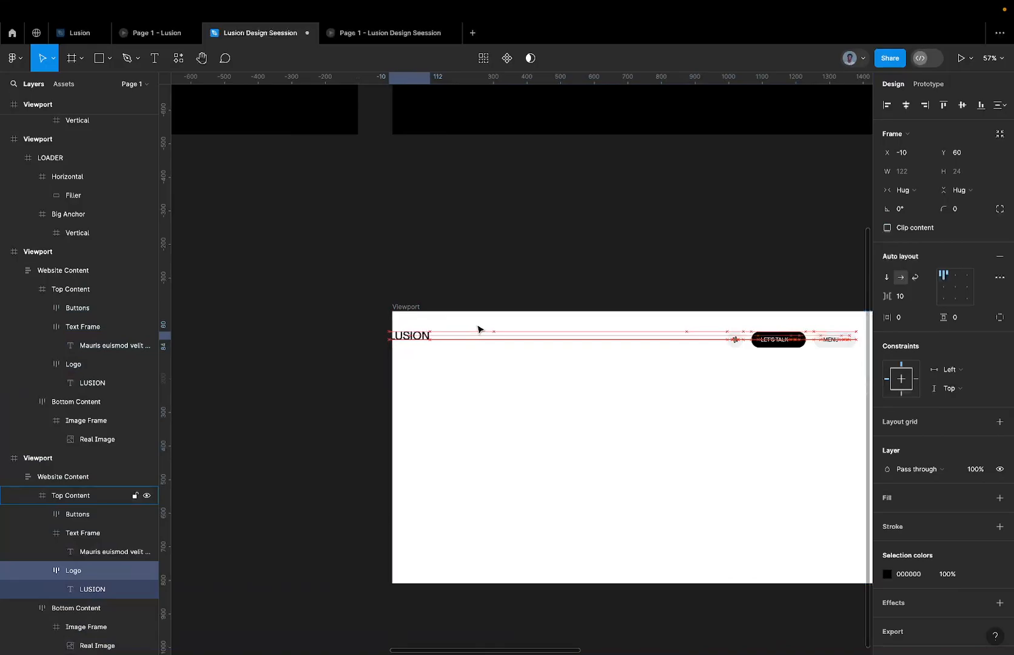
key("shift+Right")
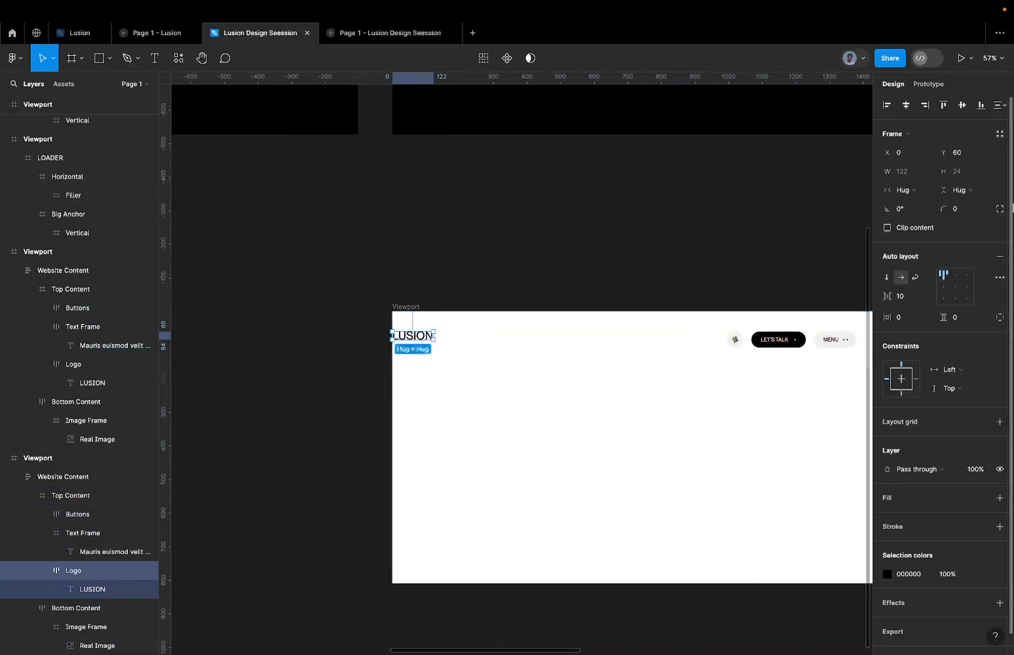
Set the gap between the items of the original Viewport's Buttons frame to 32 and align the frame to the right edge.
scroll(713, 192, "right", 5)
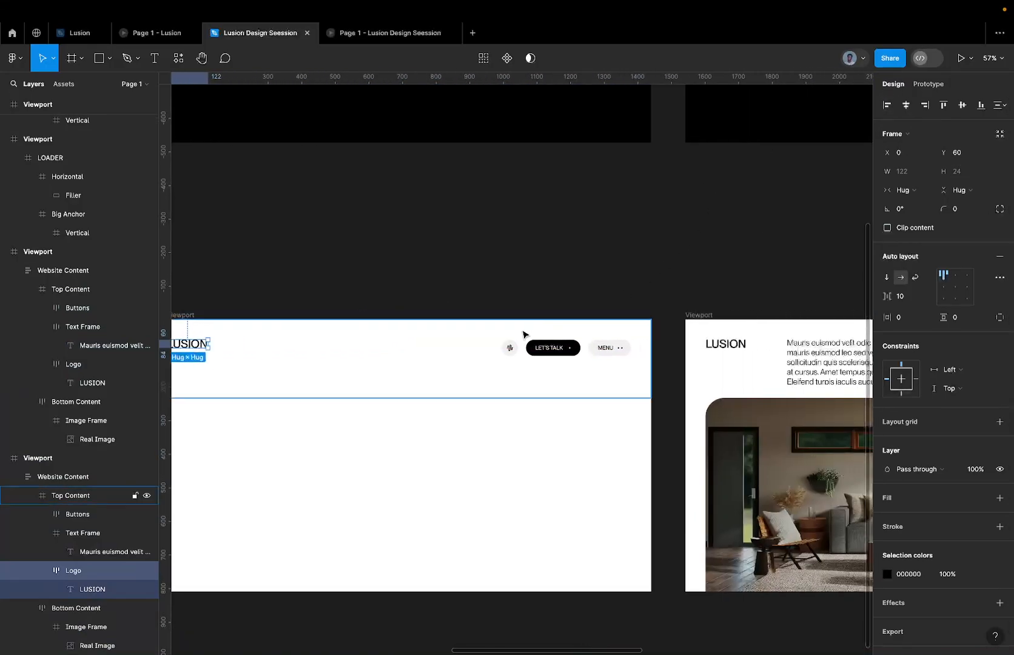
left_click(534, 351)
scroll(532, 350, "up", 5)
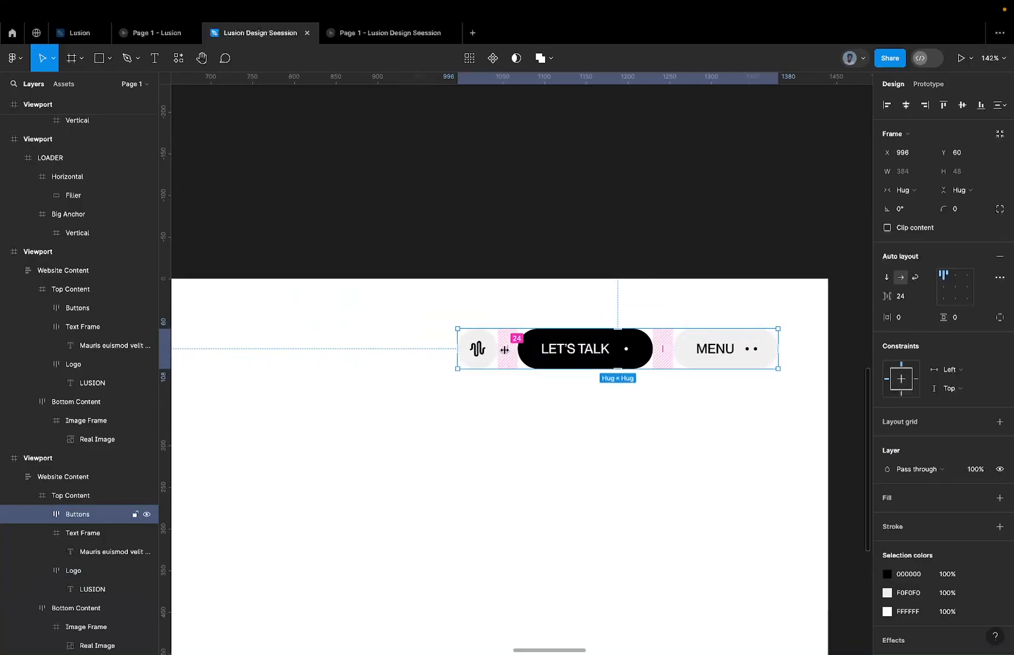
left_click_drag(505, 350, 505, 350)
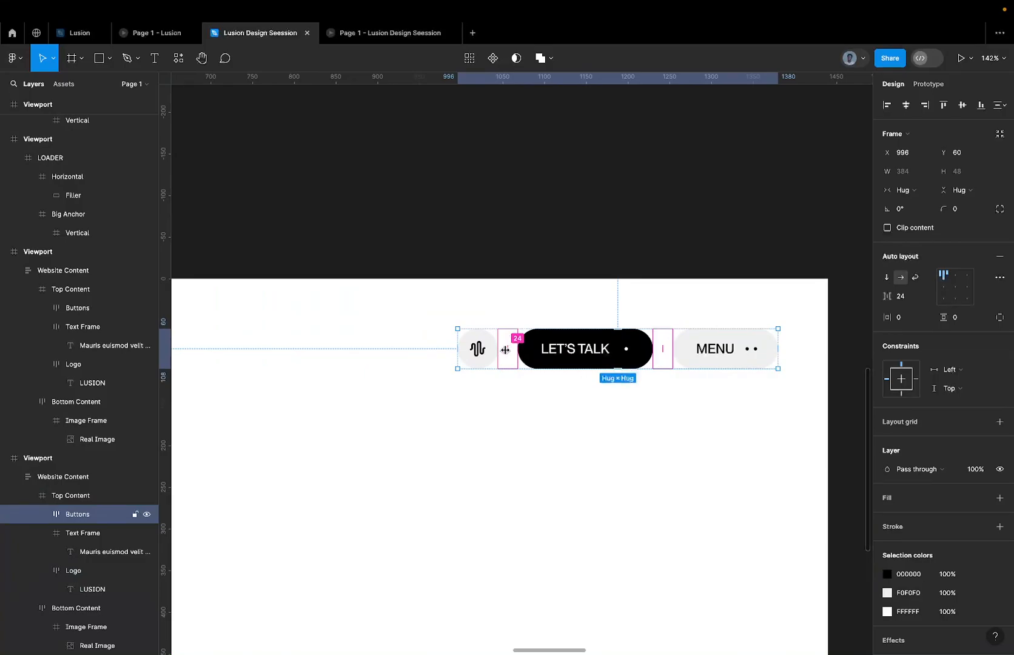
left_click_drag(505, 350, 612, 312)
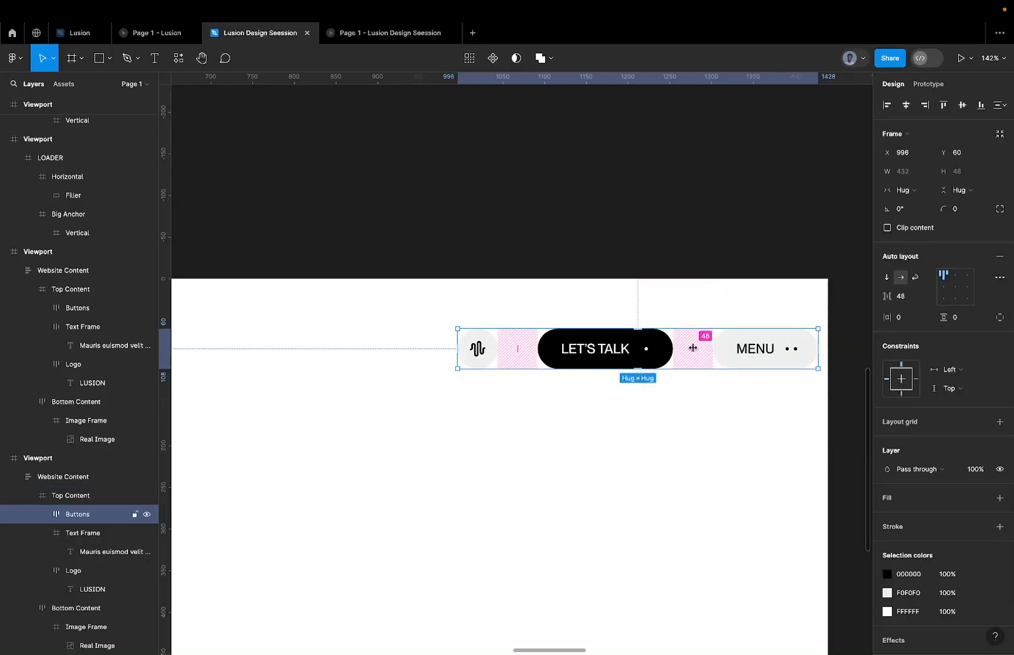
left_click(693, 349)
type("32")
key("Return")
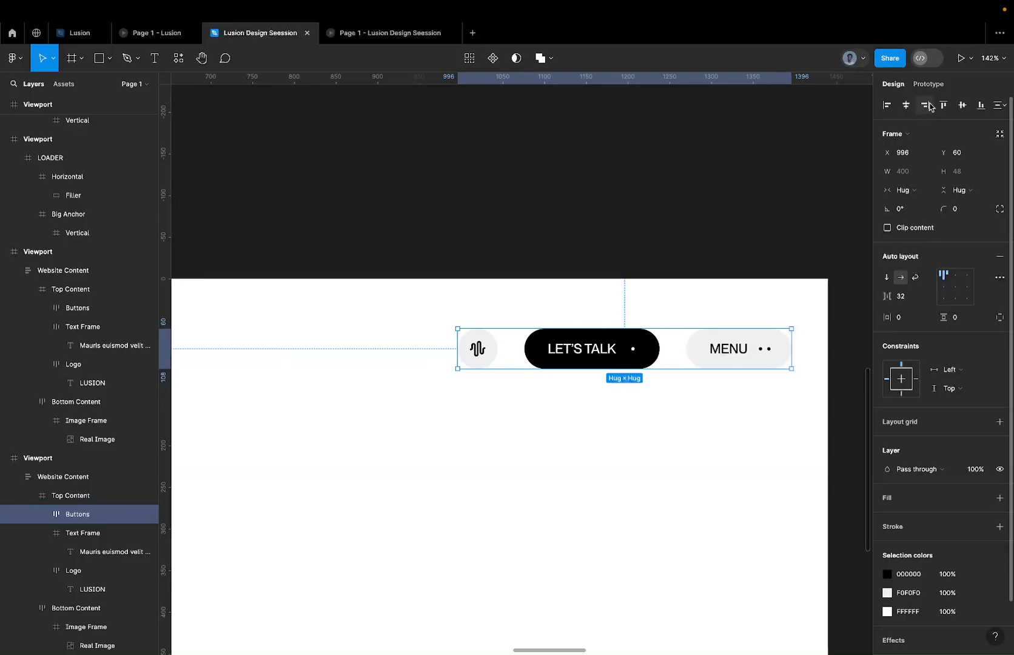
left_click(929, 106)
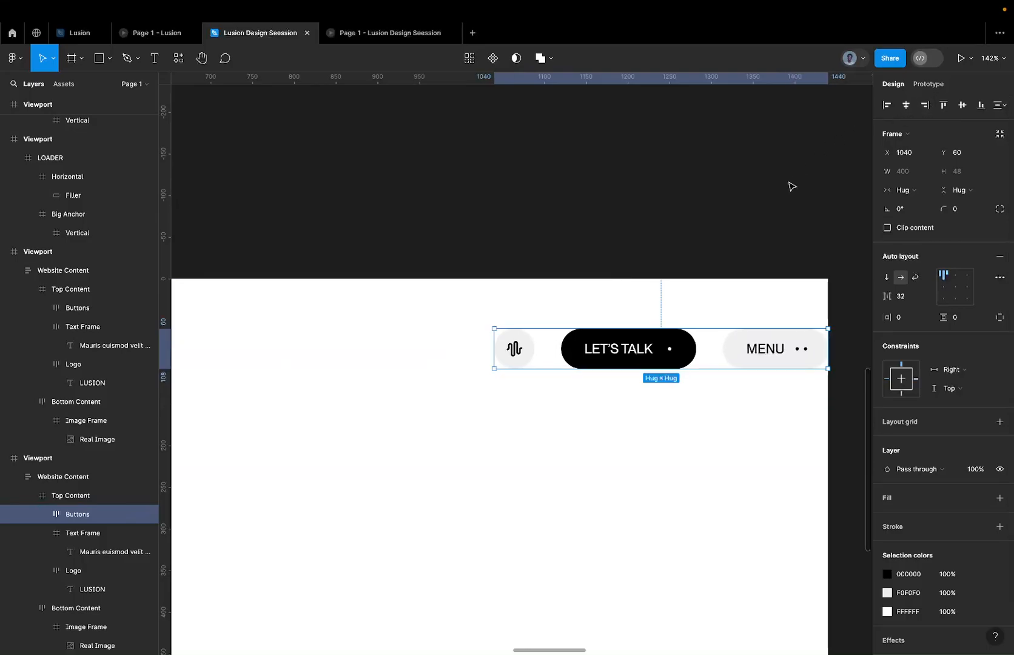
Set the opacity of the Buttons and Logo frames in the original Viewport to 0%, and preview the prototype.
scroll(790, 185, "down", 5)
key("0")
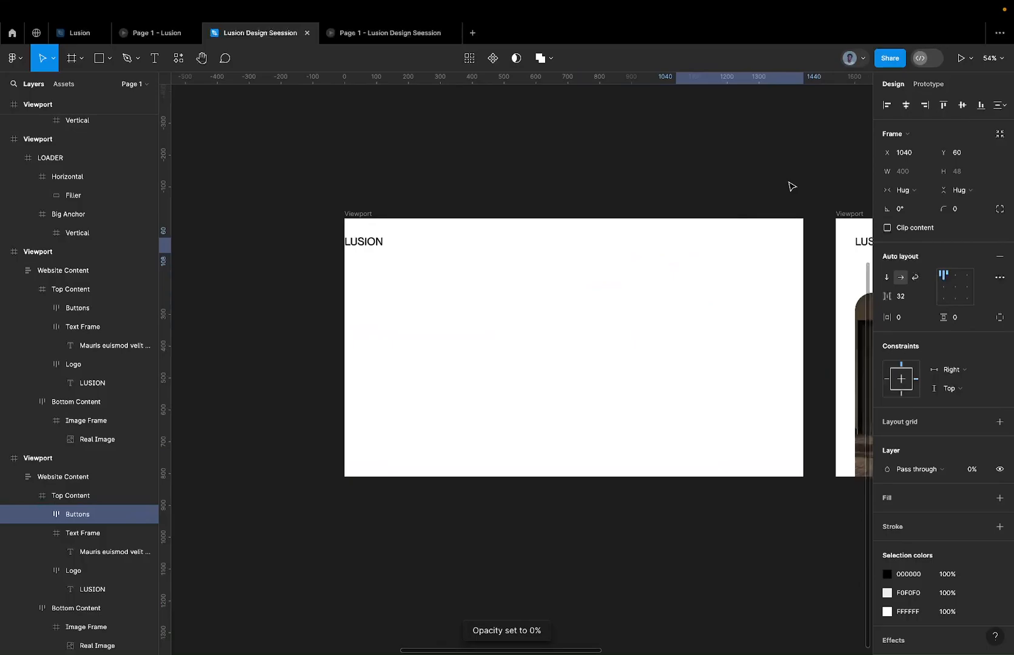
left_click(384, 243)
key("0")
left_click(348, 35)
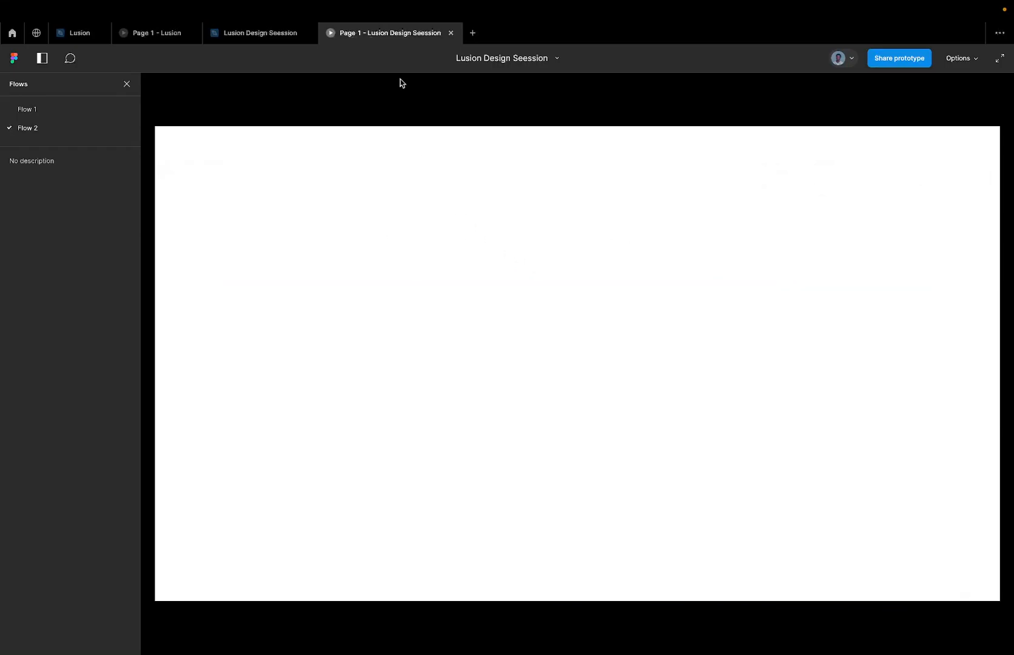
Return to the design file and align the original Viewport's paragraph to the top of its Text Frame.
left_click(260, 35)
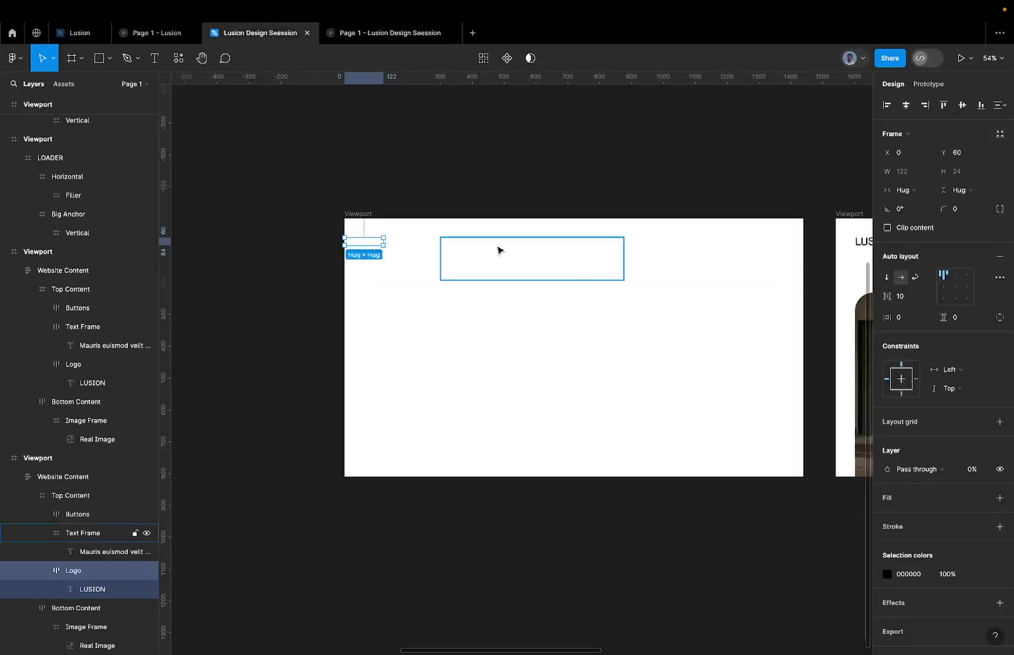
left_click(498, 243)
key("Return")
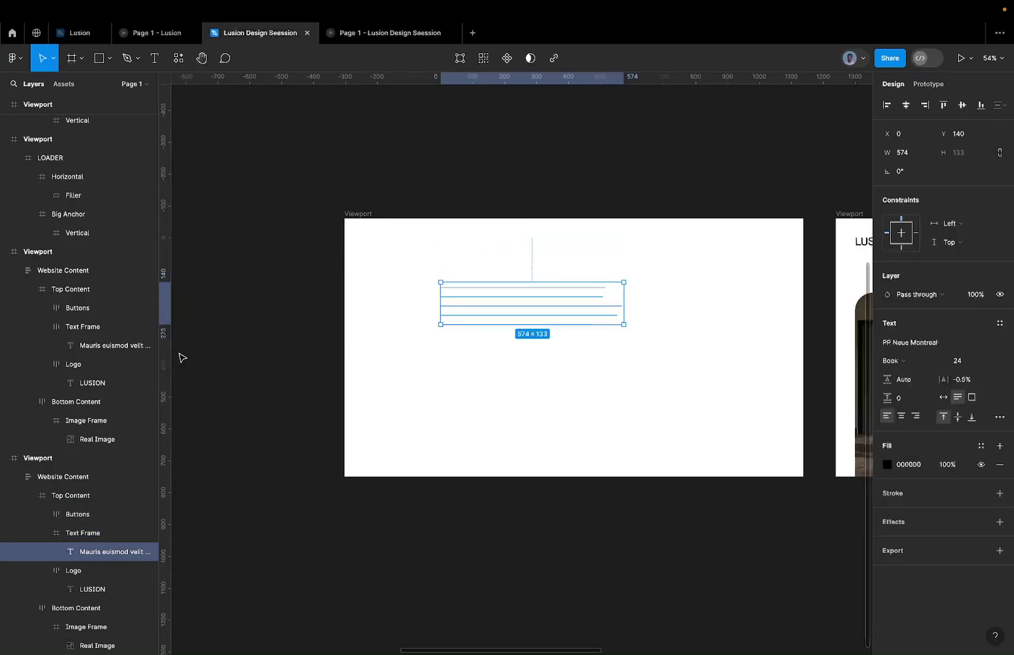
left_click(944, 105)
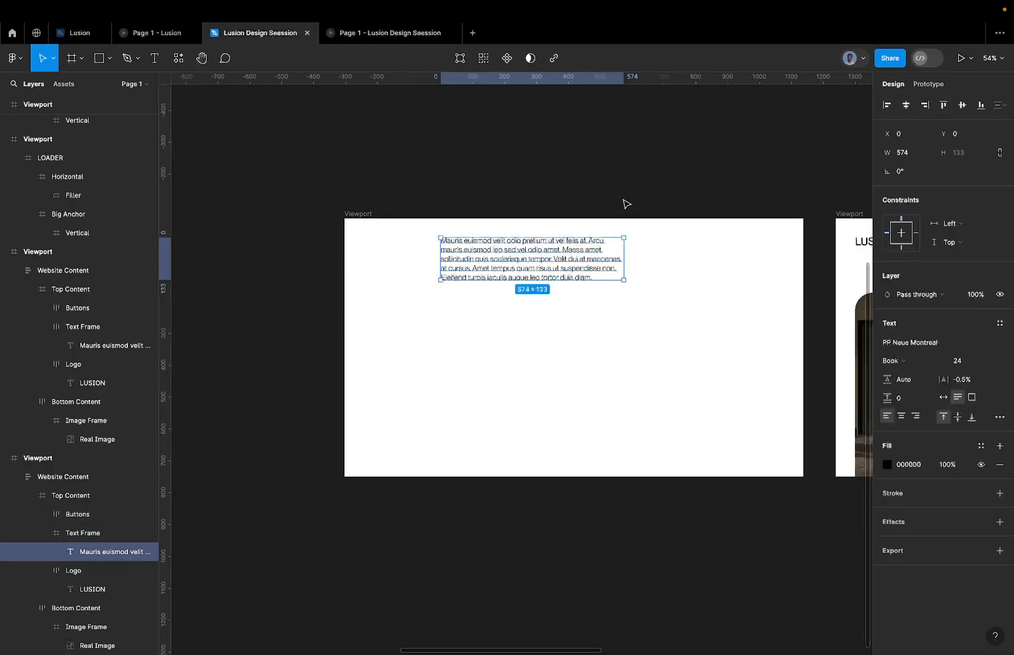
scroll(604, 233, "up", 3)
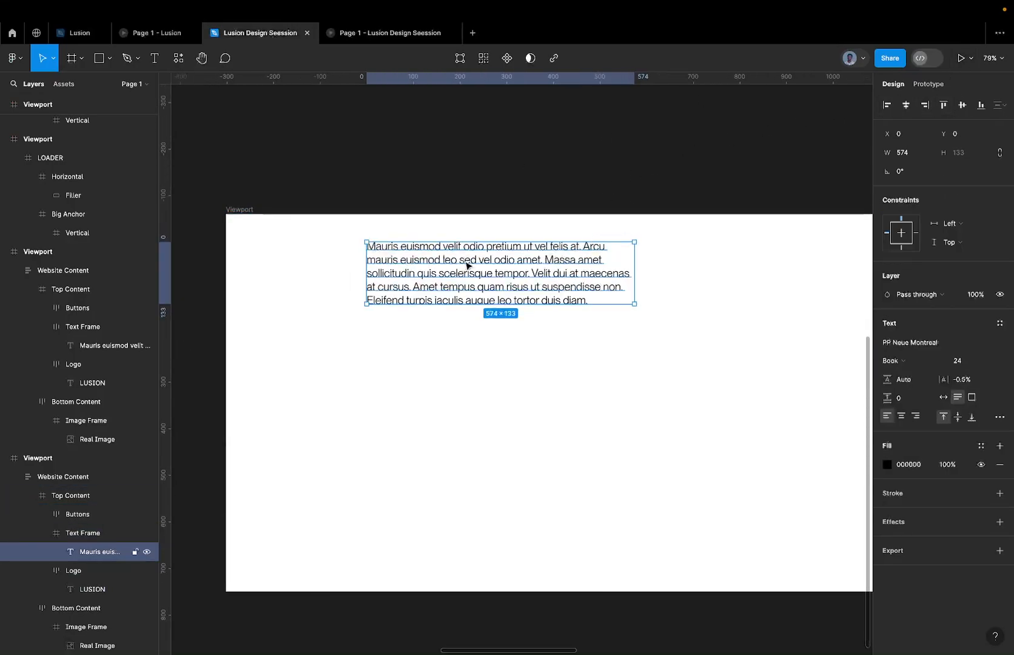
scroll(437, 253, "up", 5)
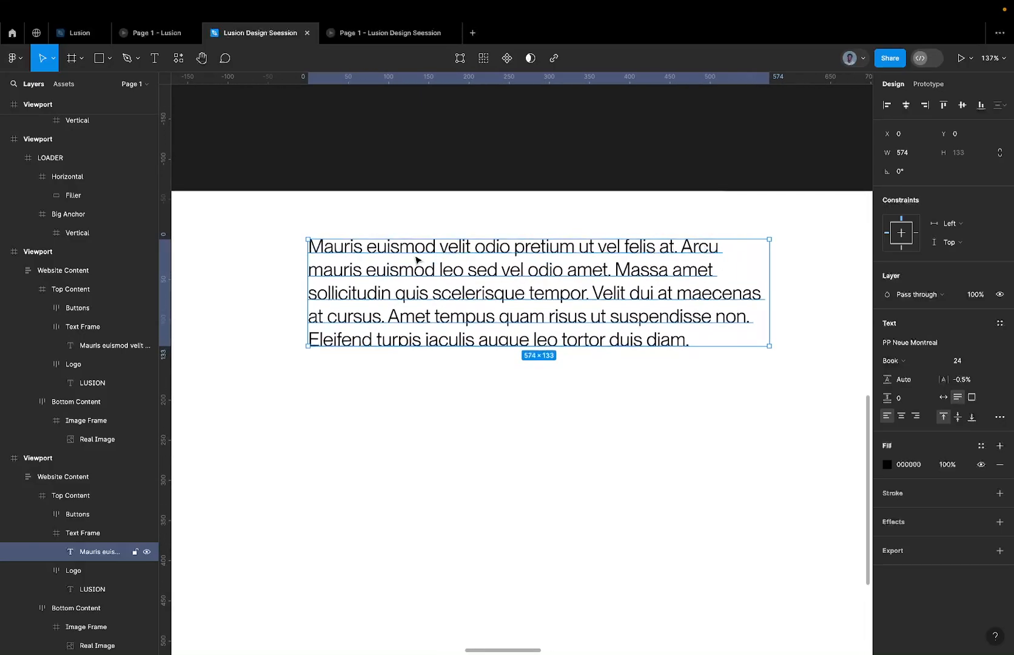
double_click(403, 258)
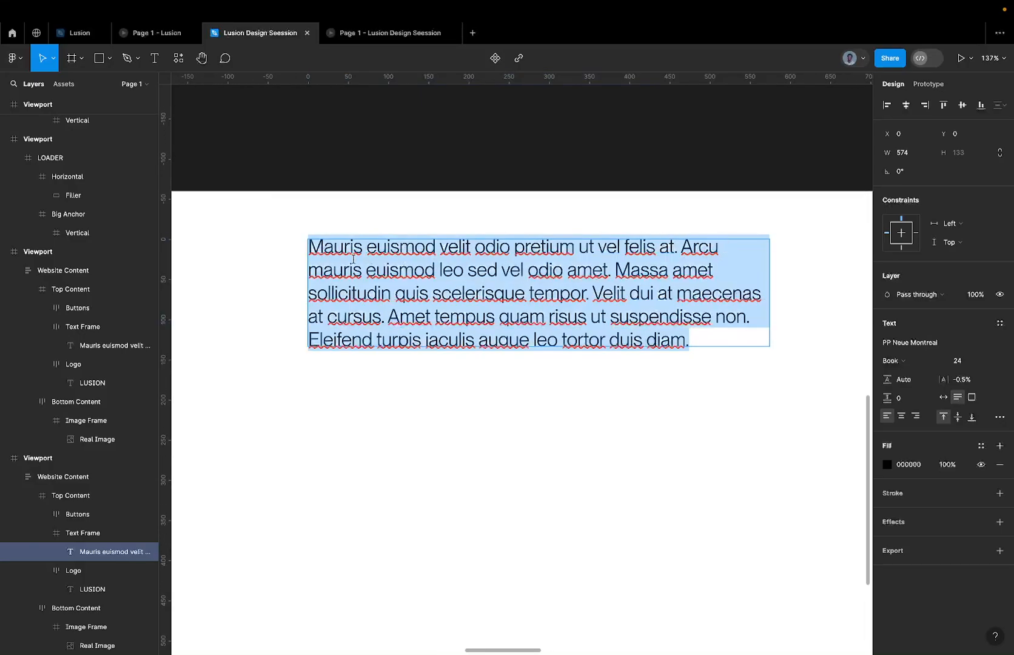
left_click(310, 266)
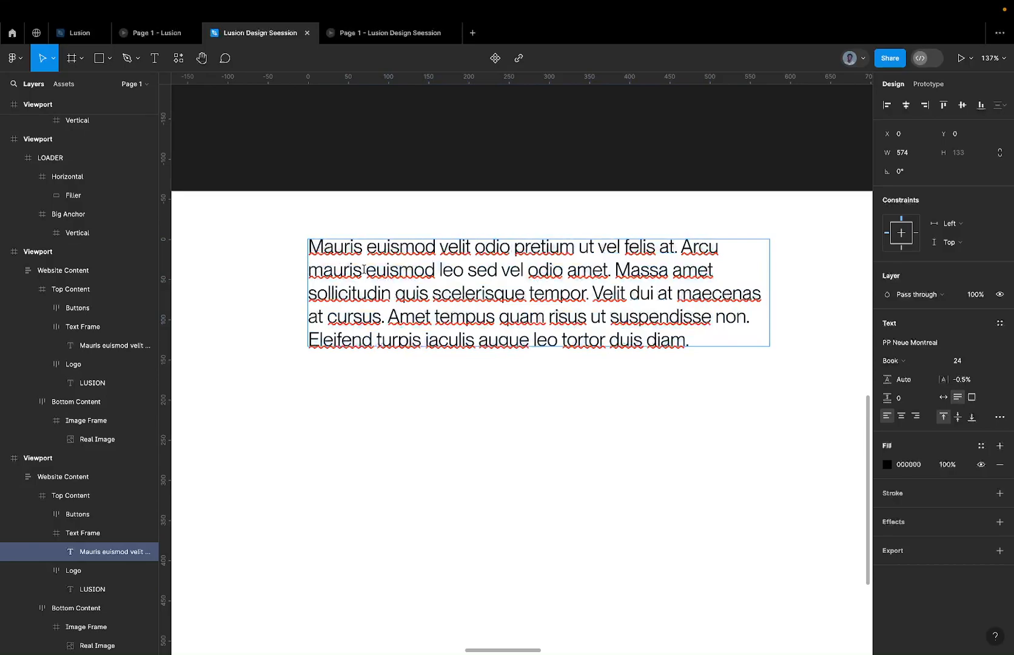
key("Return")
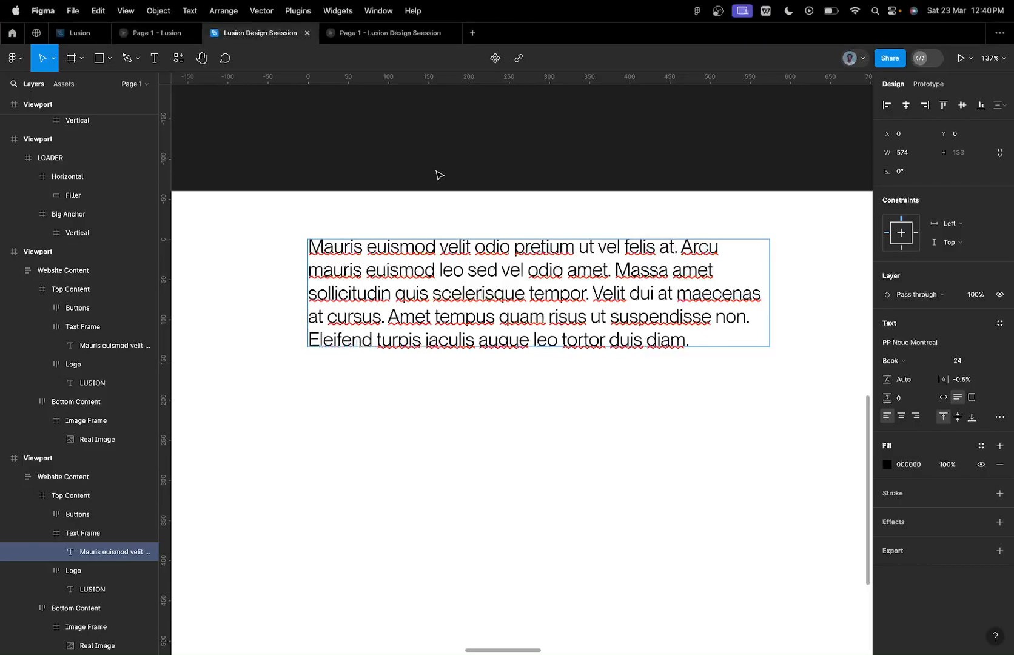
key("Escape")
Place a copy of the original Viewport's paragraph on the empty canvas above that Viewport.
scroll(449, 152, "down", 5)
left_click_drag(449, 227, 463, 118)
left_click(424, 275, "super")
left_click_drag(424, 275, 397, 163)
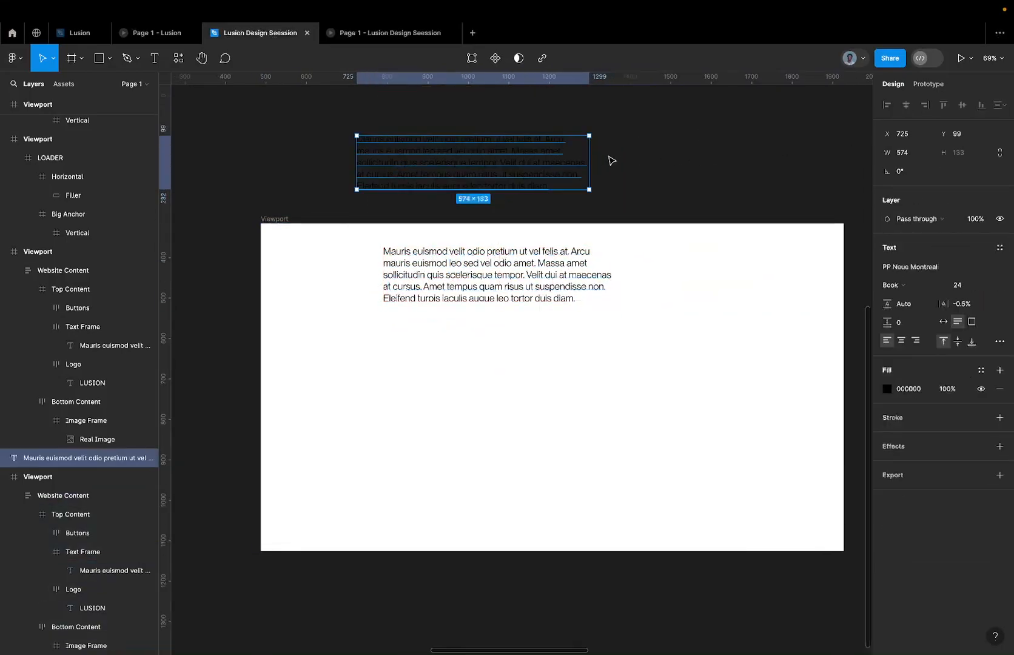
left_click(905, 389)
type("fend")
key("Return")
left_click_drag(593, 150, 773, 135)
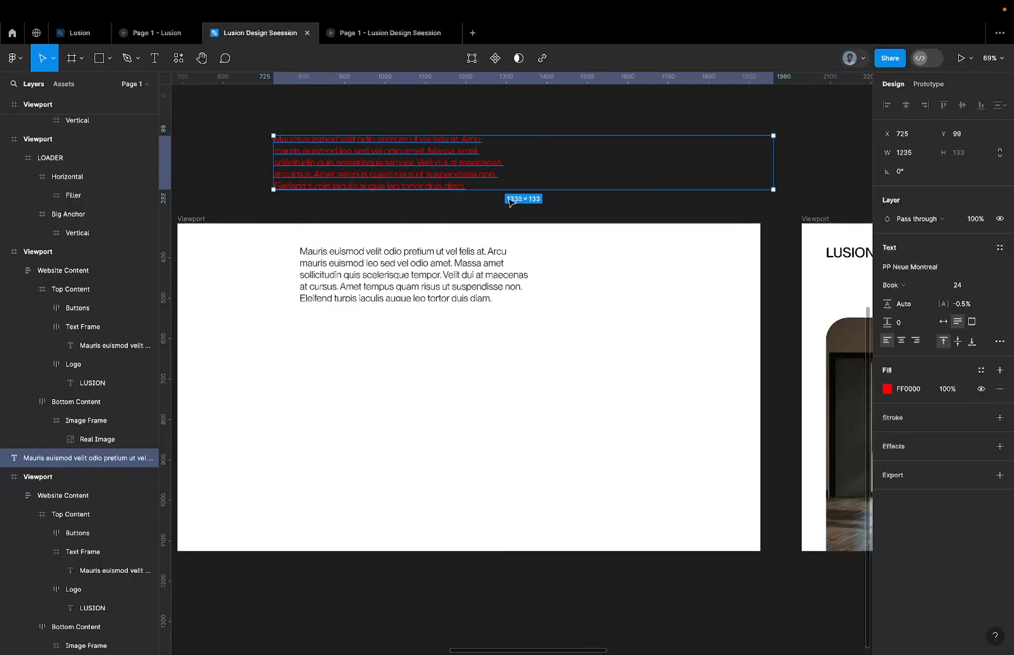
key("super+z")
key("super+z")
Place a copy of the website Viewport copy's paragraph on the canvas beside the first paragraph copy.
scroll(507, 218, "right", 4)
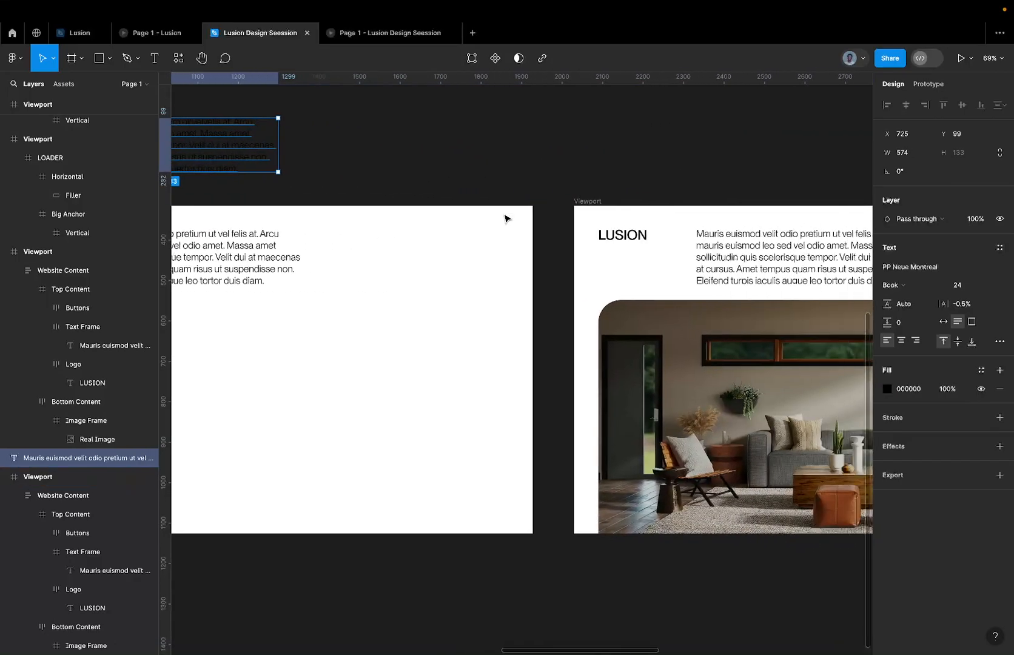
left_click(741, 259, "super")
scroll(742, 260, "down", 5)
left_click_drag(742, 259, 503, 186)
Select both paragraph copies on the canvas and set their fill color to FFFFFF.
left_click(455, 195, "shift")
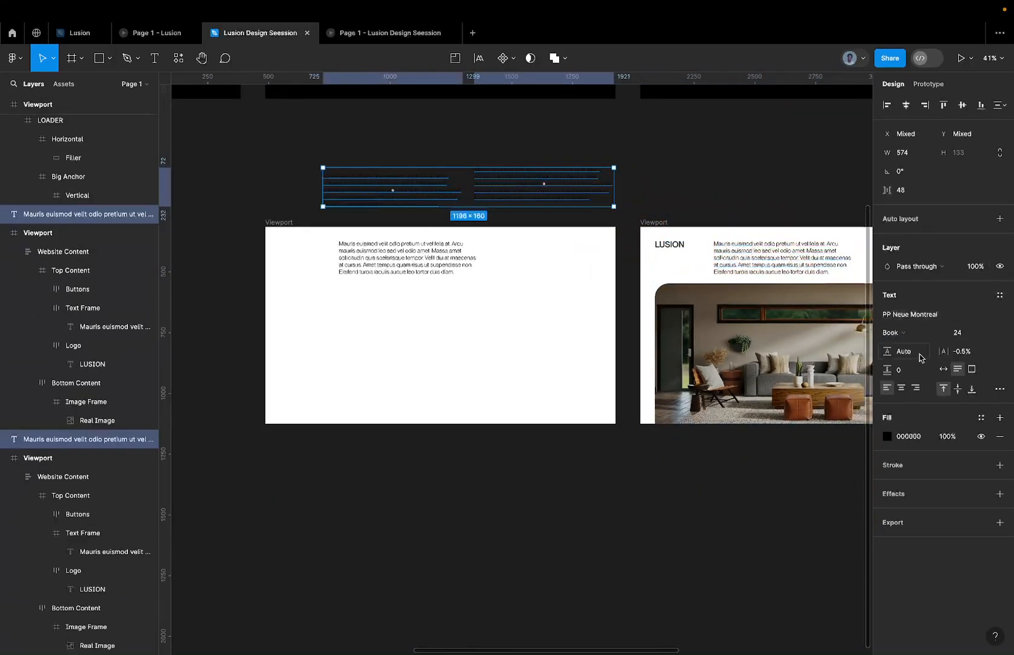
left_click(910, 436)
type("FFFFFF")
key("Return")
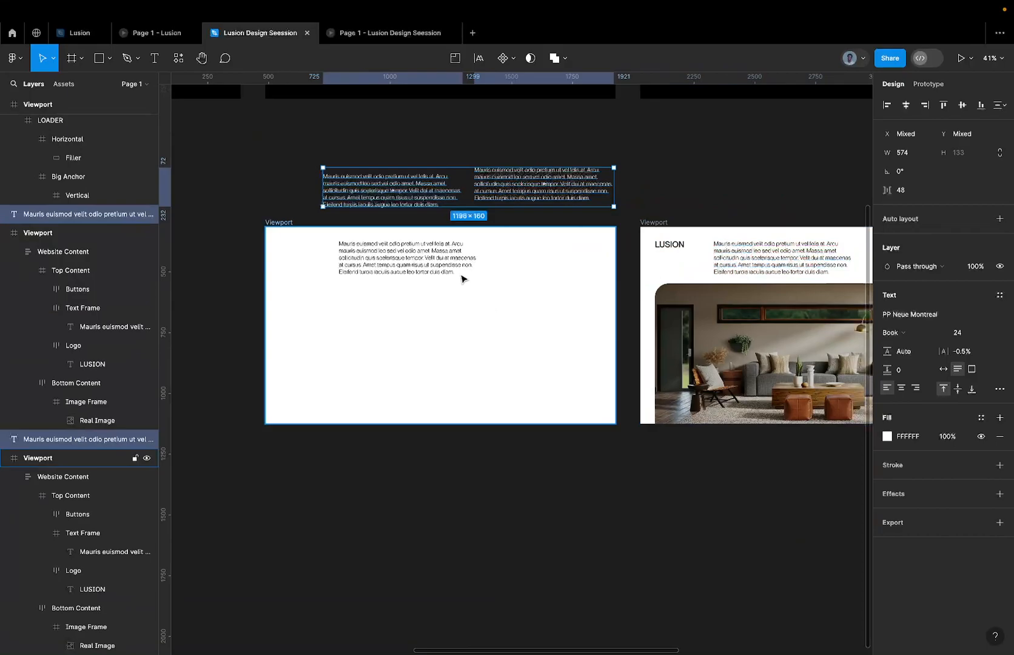
Move the first paragraph copy directly above the second one and widen its text box to about 991.
left_click(416, 190)
left_click_drag(416, 191, 693, 149)
scroll(618, 137, "right", 2)
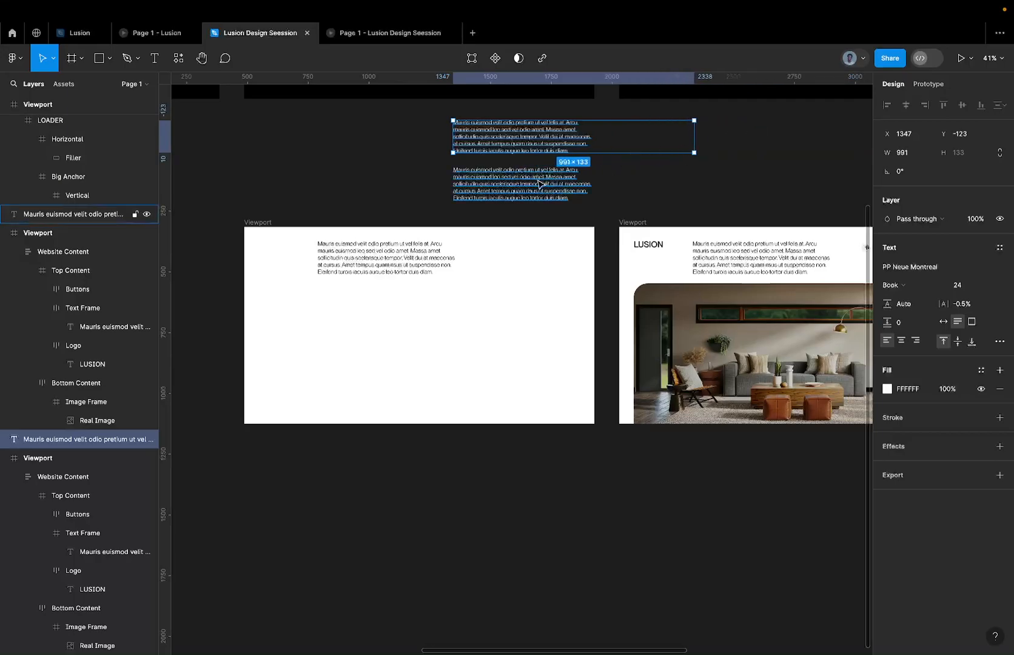
Widen the lower paragraph copy's text box on the canvas to about 668.
left_click(538, 184)
left_click_drag(592, 176, 615, 169)
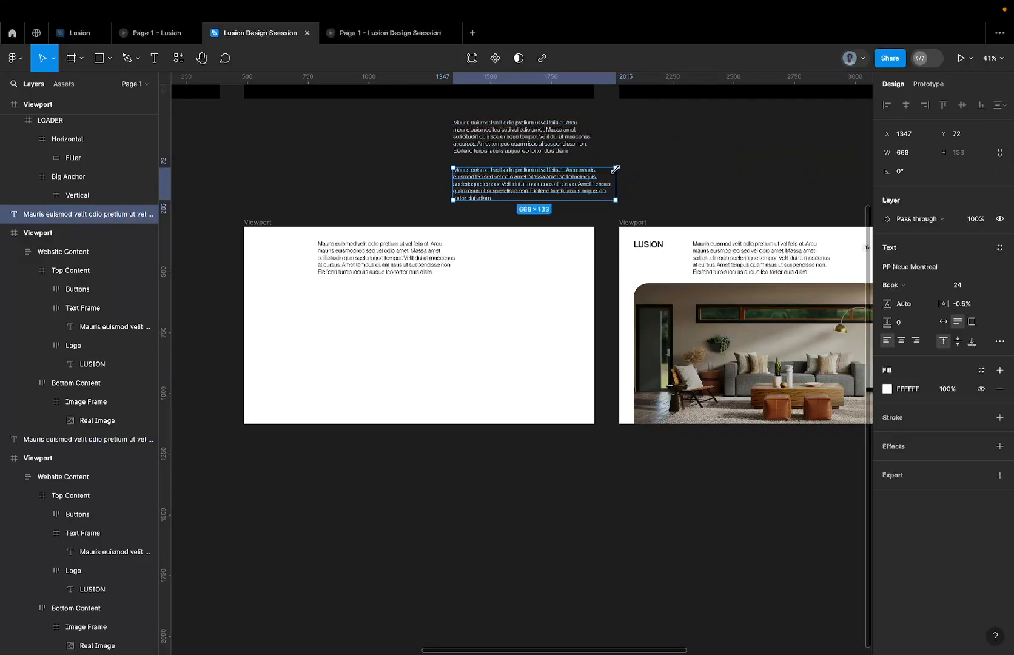
Delete both white paragraph copies from the canvas above the Viewports.
left_click(503, 133)
left_click_drag(415, 131, 566, 192)
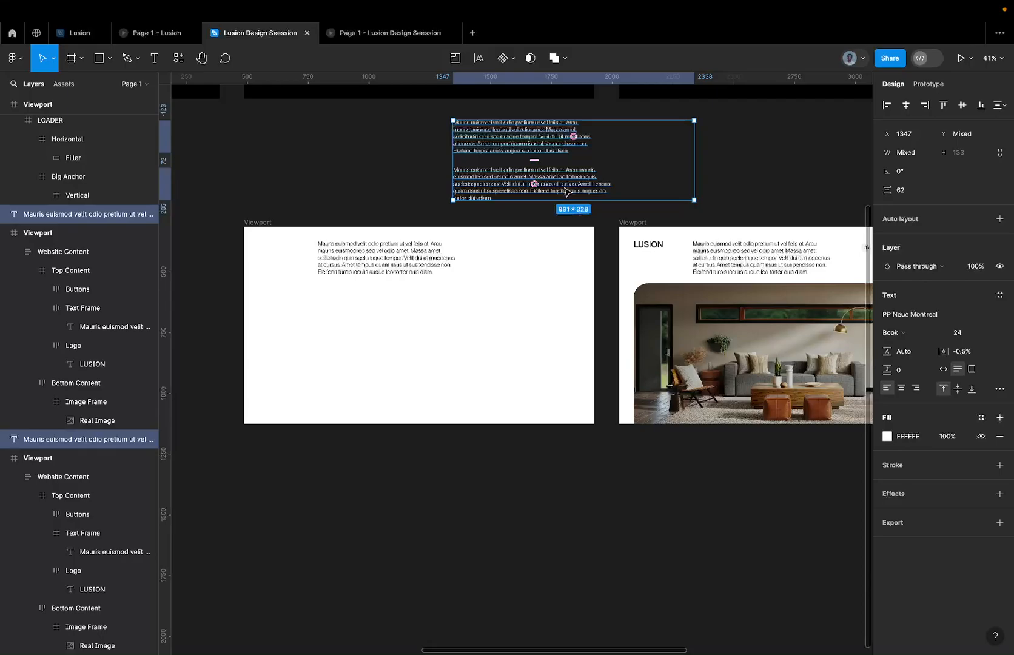
key("Delete")
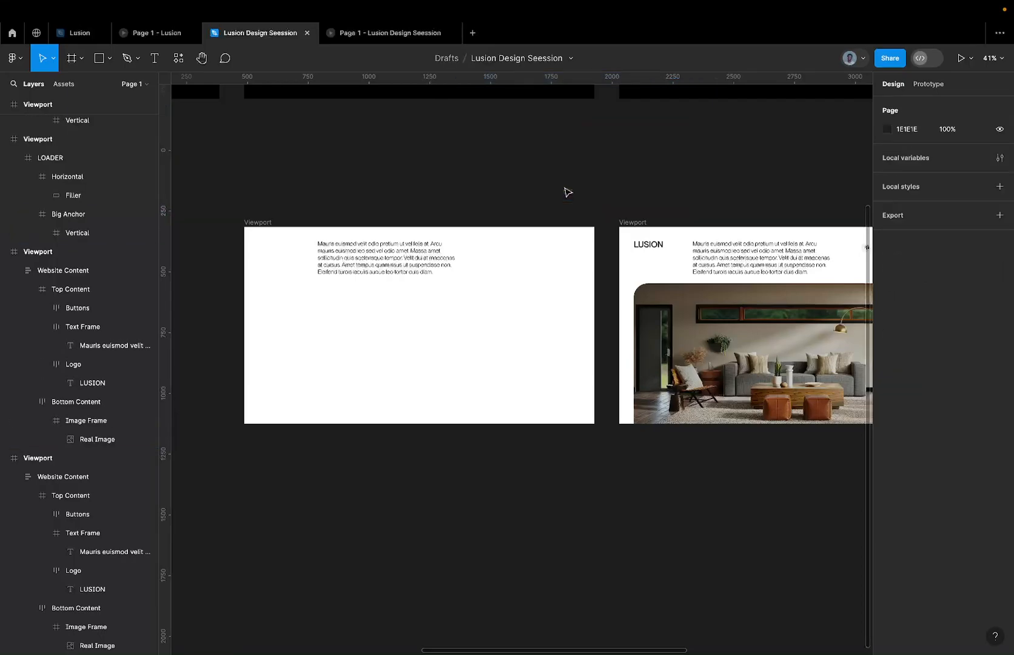
Try to split the paragraph in the otherwise blank white Viewport using the Nisa Text plugin's Split (Auto layout) command.
left_click(370, 263)
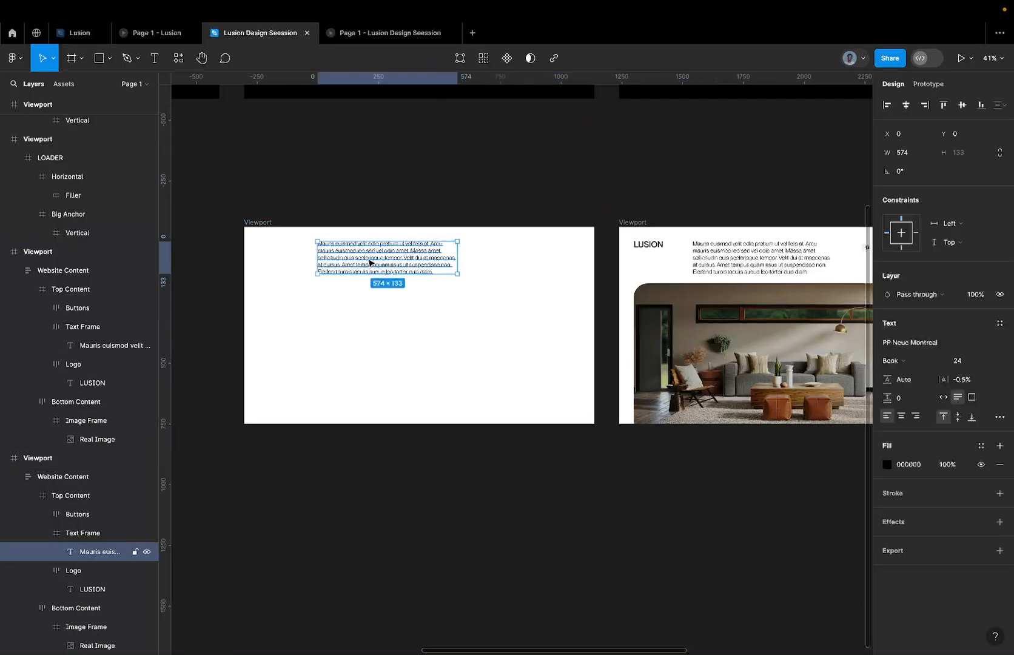
left_click(178, 58)
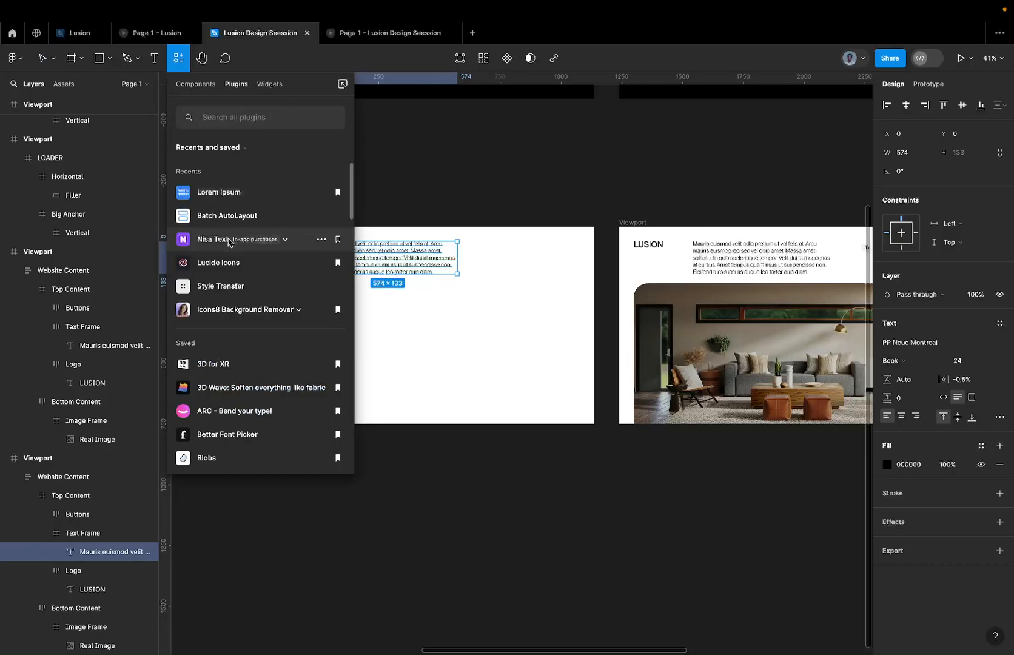
left_click(283, 244)
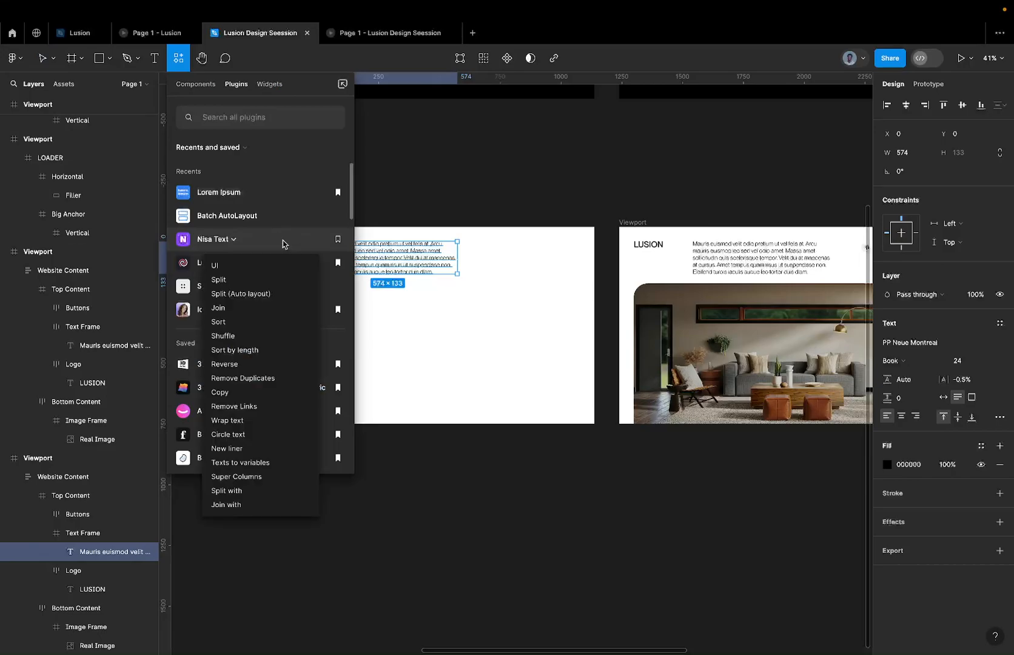
left_click(253, 293)
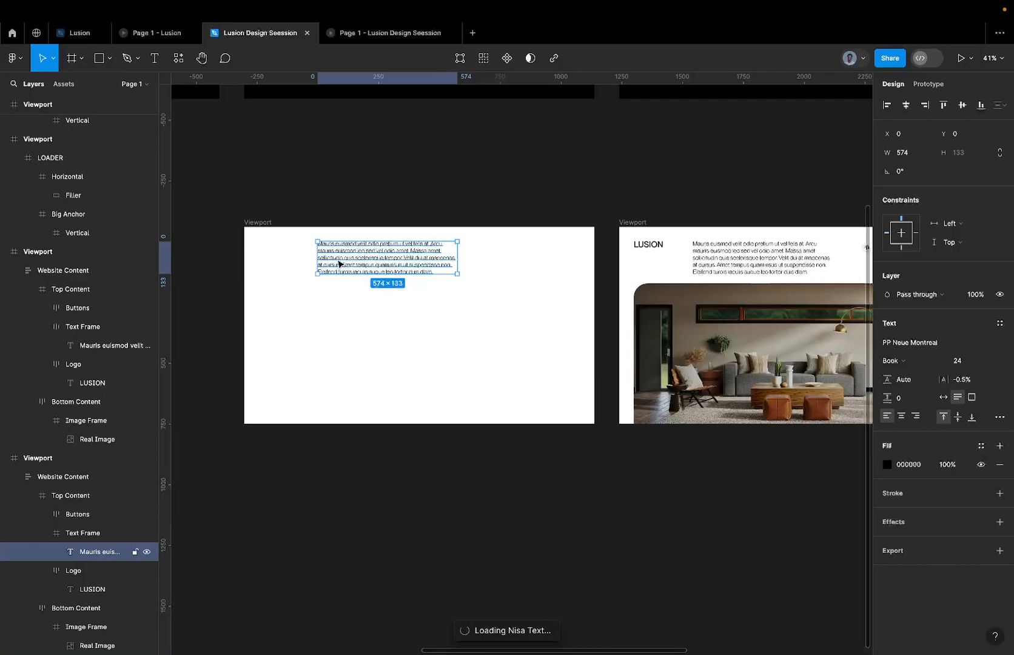
scroll(338, 264, "up", 3)
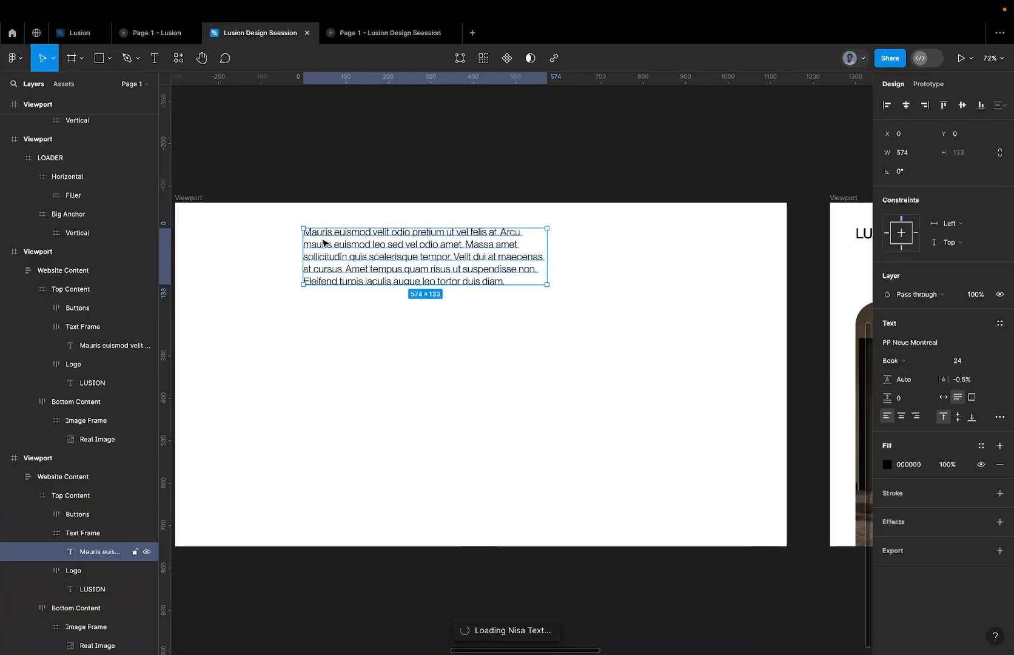
scroll(341, 241, "up", 1)
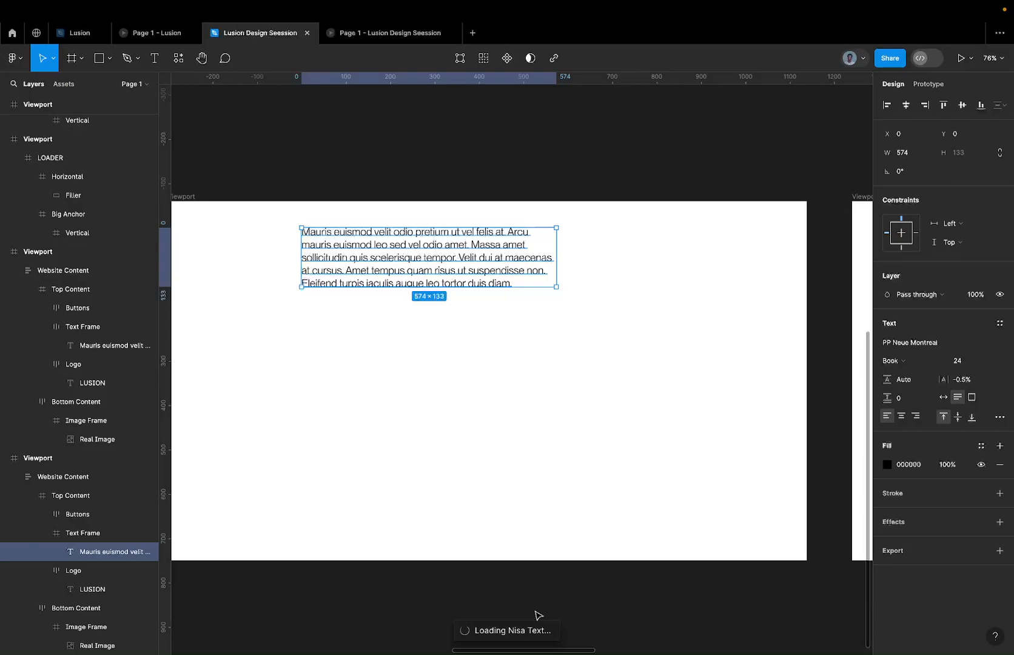
scroll(537, 615, "down", 5)
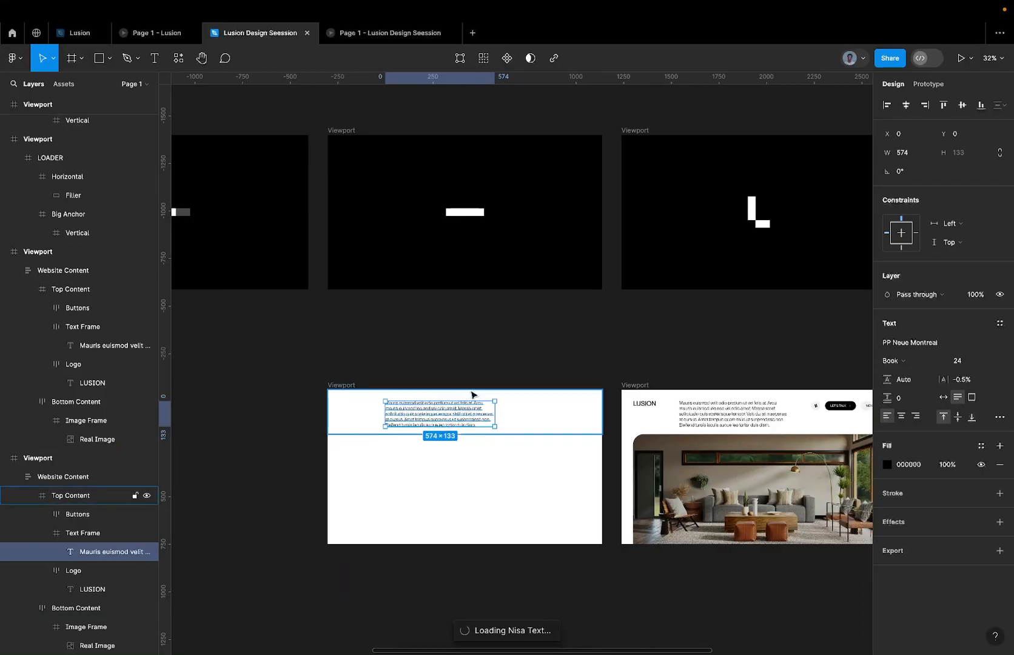
scroll(472, 394, "down", 3)
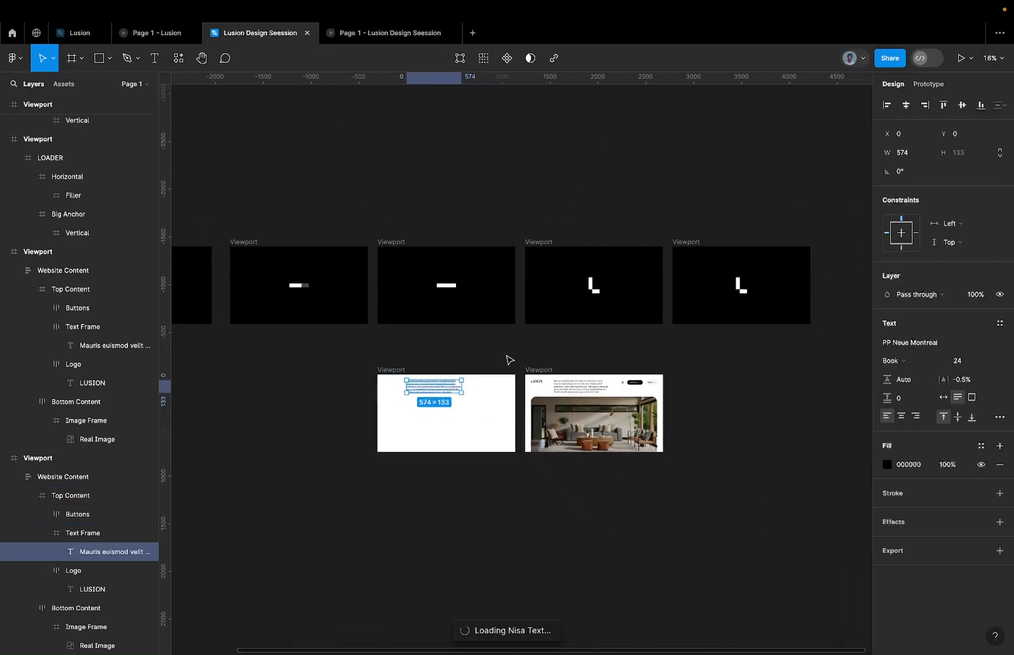
scroll(452, 381, "up", 3)
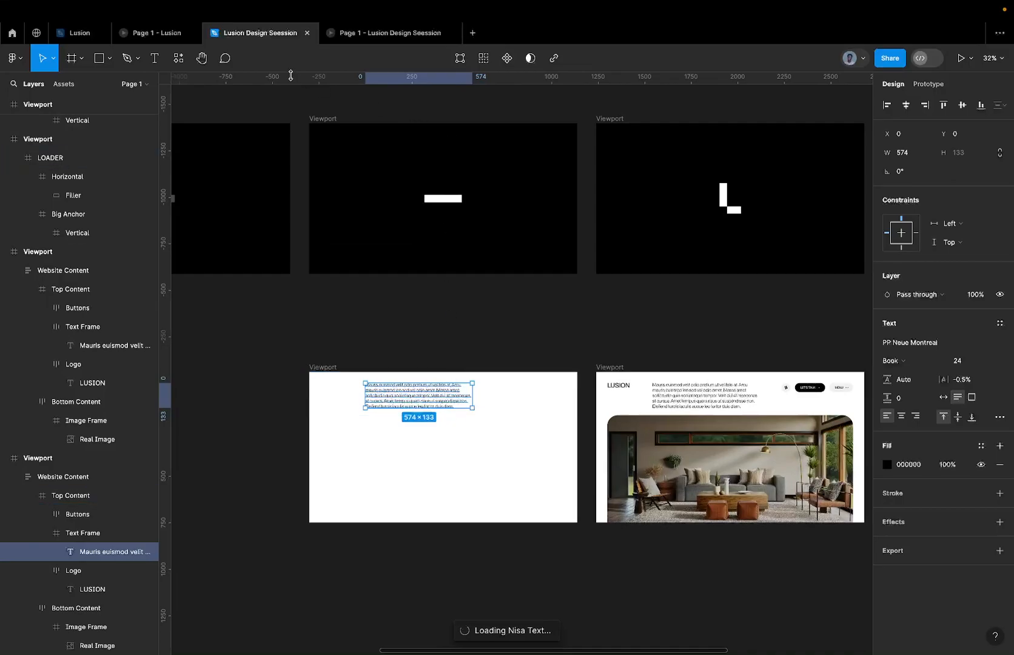
Try to open the Nisa Text plugin's UI for the selected paragraph.
left_click(178, 57)
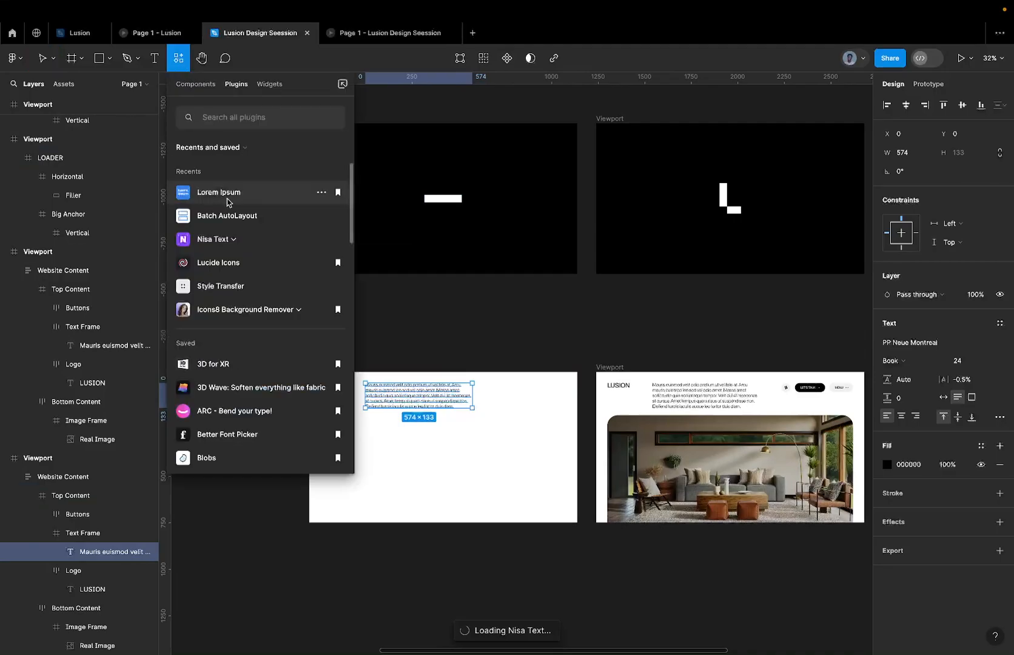
left_click(225, 242)
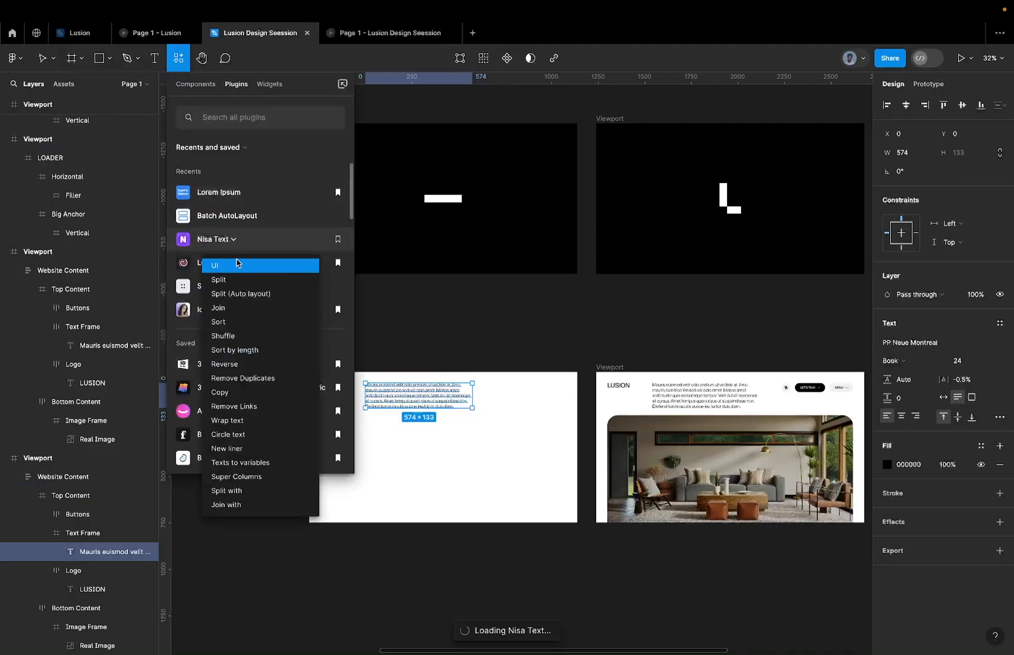
left_click(238, 264)
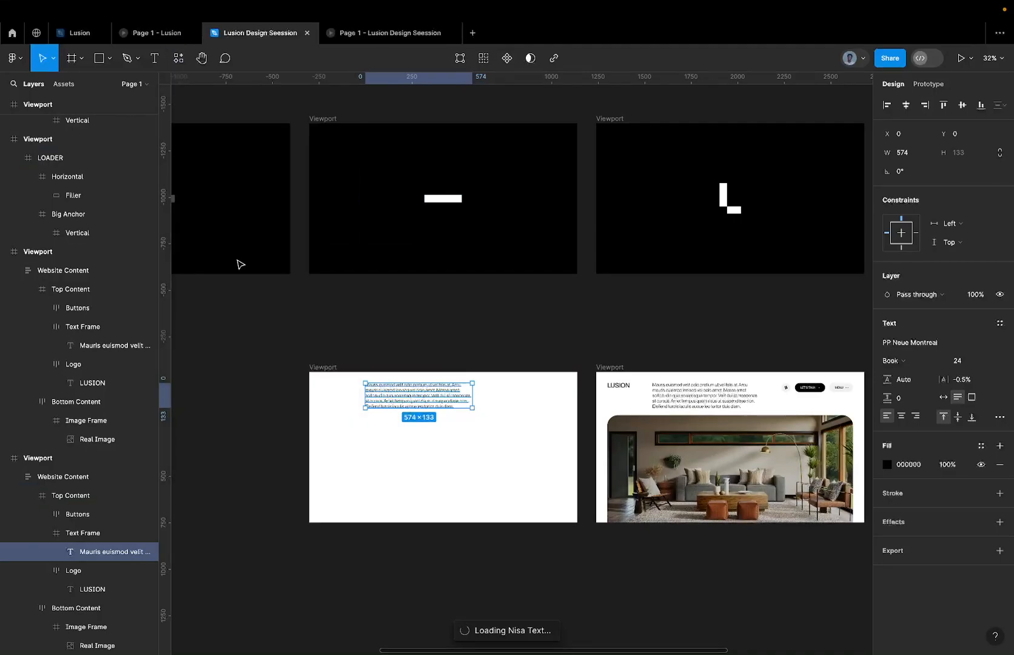
Open and close the Lorem Ipsum plugin to replace the pending Nisa Text run, and retry the Nisa Text UI.
left_click(172, 60)
left_click(233, 195)
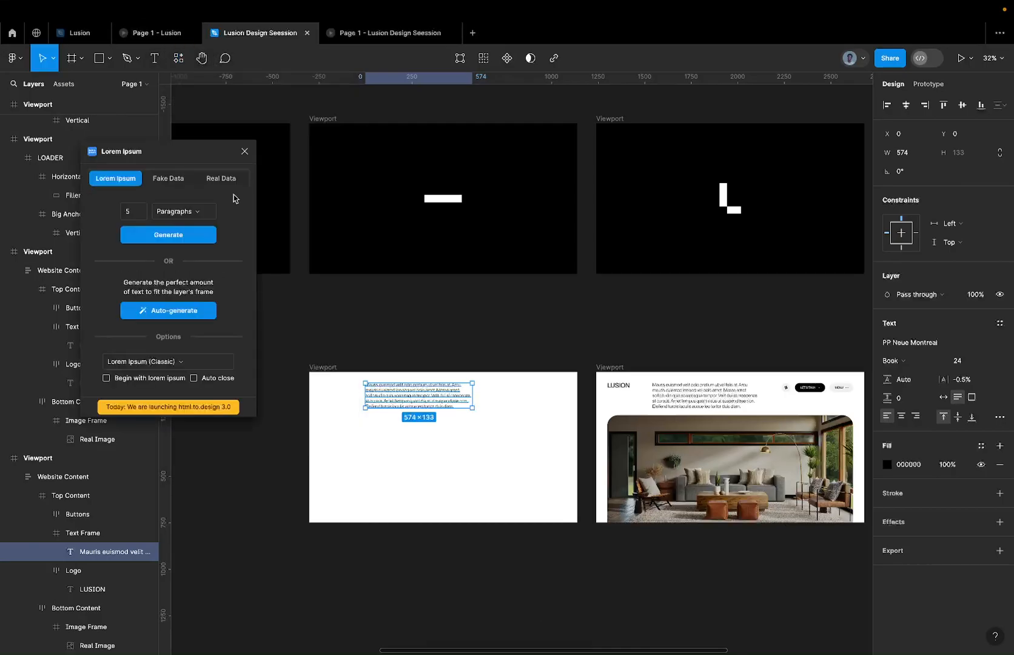
left_click(244, 151)
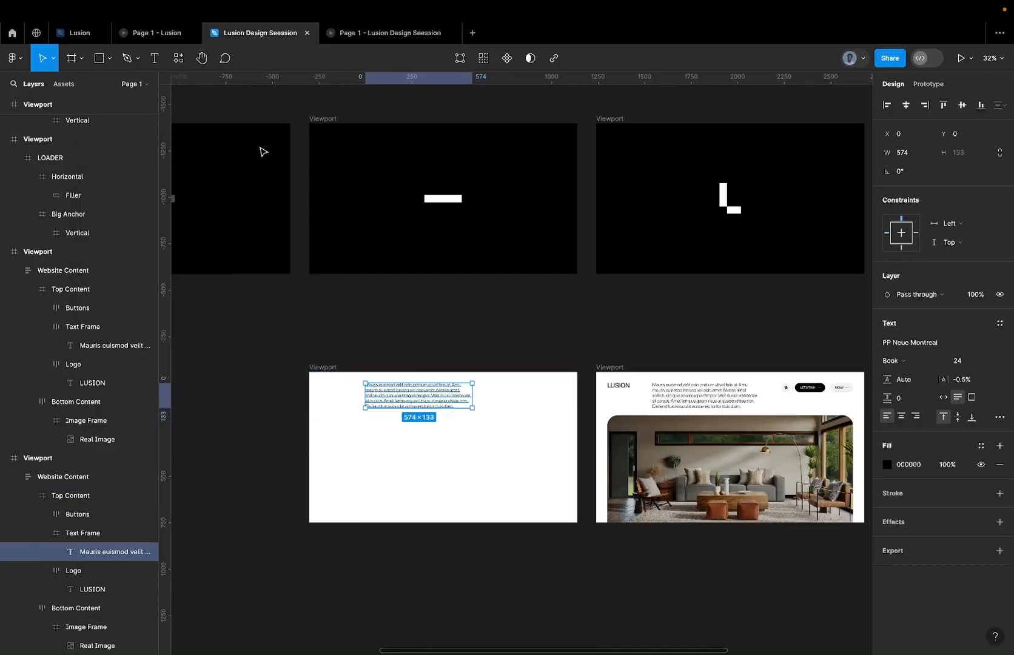
left_click(178, 59)
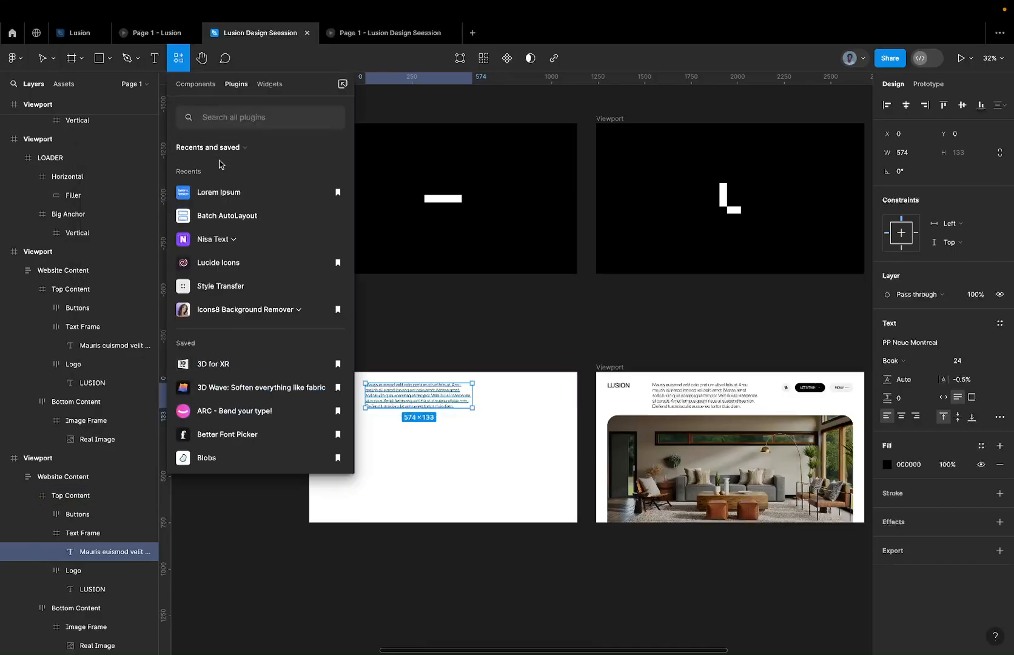
left_click(227, 242)
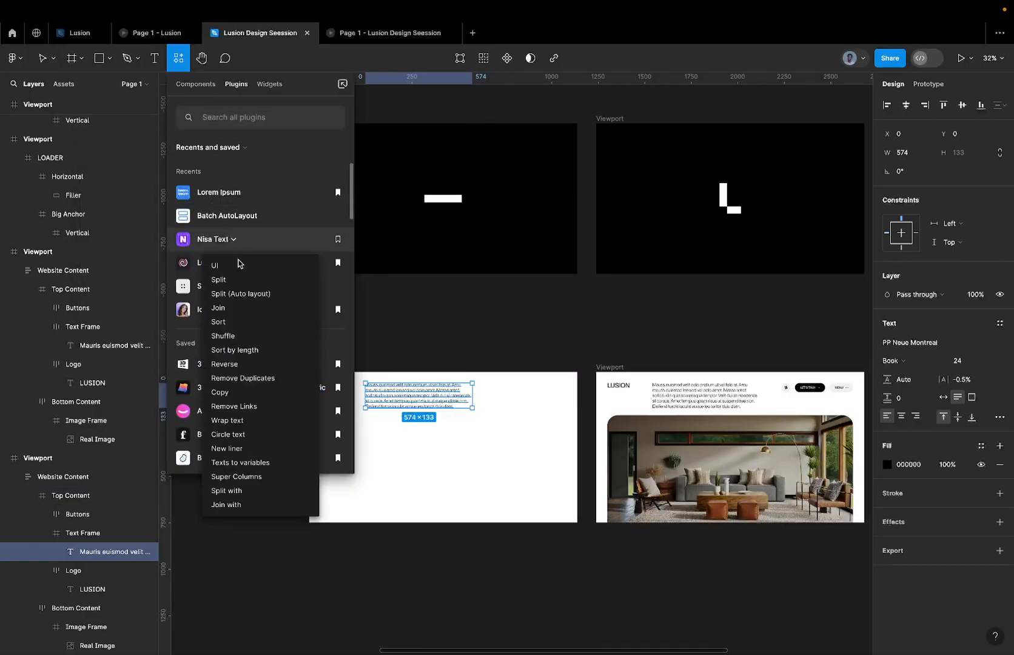
left_click(244, 266)
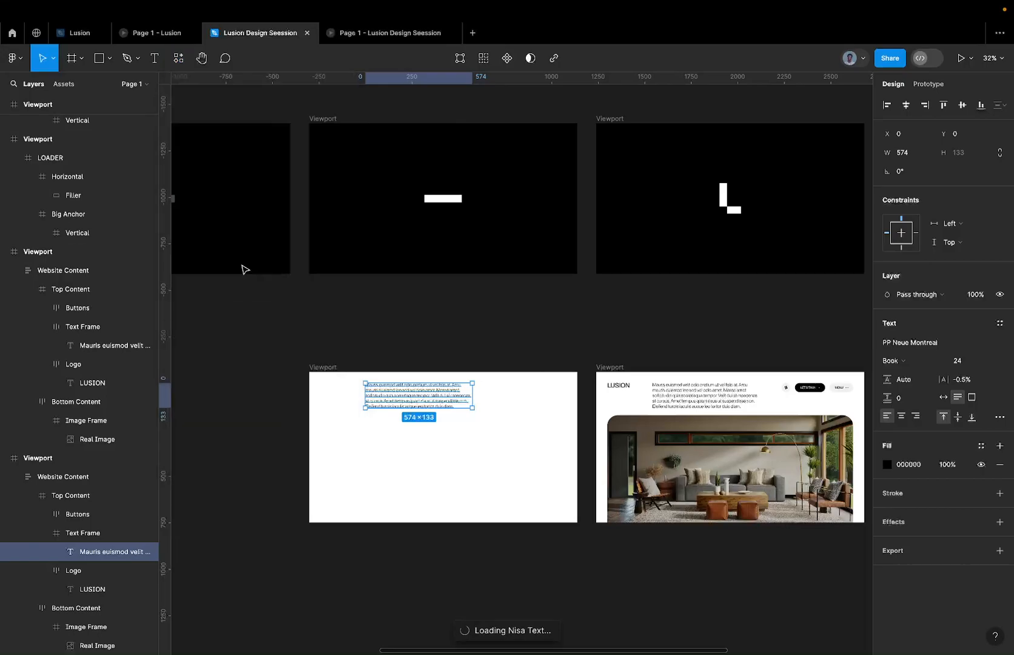
scroll(245, 269, "down", 1)
scroll(373, 364, "up", 5)
scroll(371, 369, "up", 1)
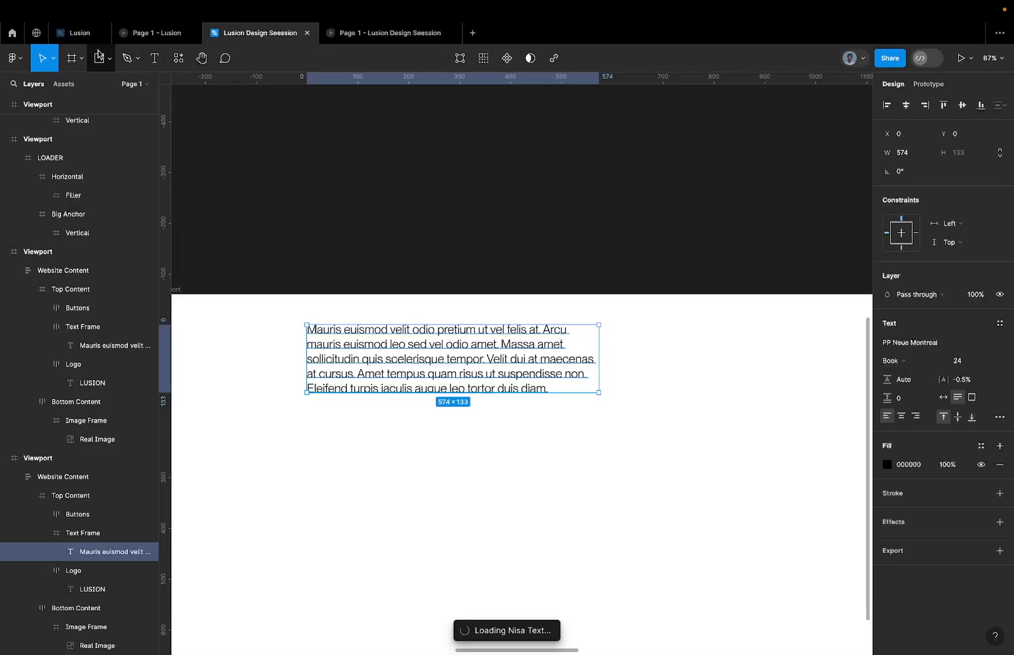
Check the Lusion file, return to Lusion Design Seession, and end the pending Nisa Text run by opening and closing Lorem Ipsum.
left_click(82, 38)
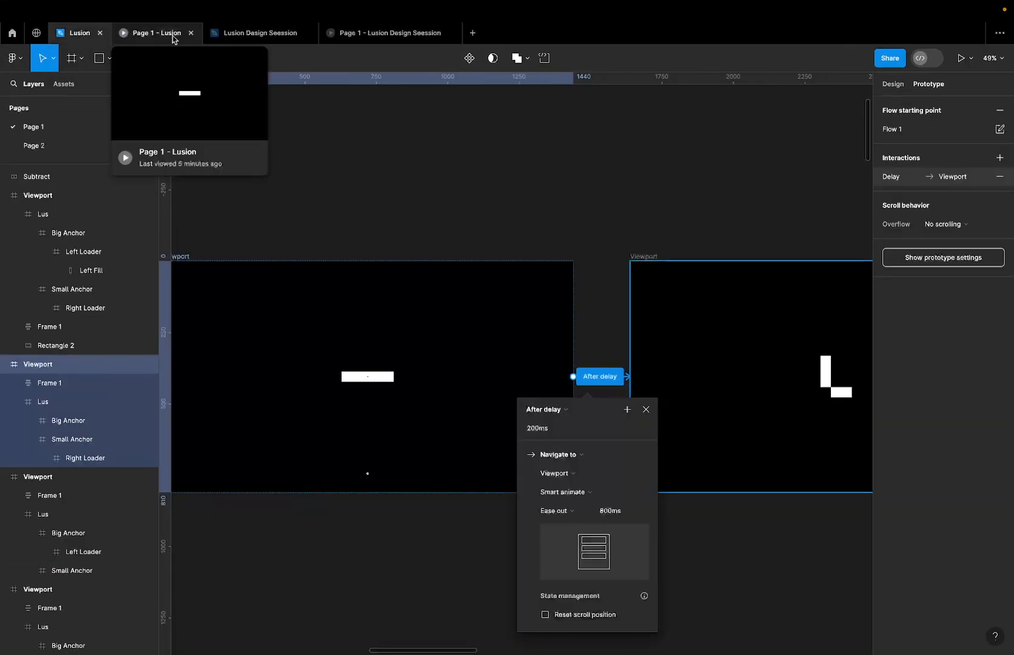
left_click(244, 37)
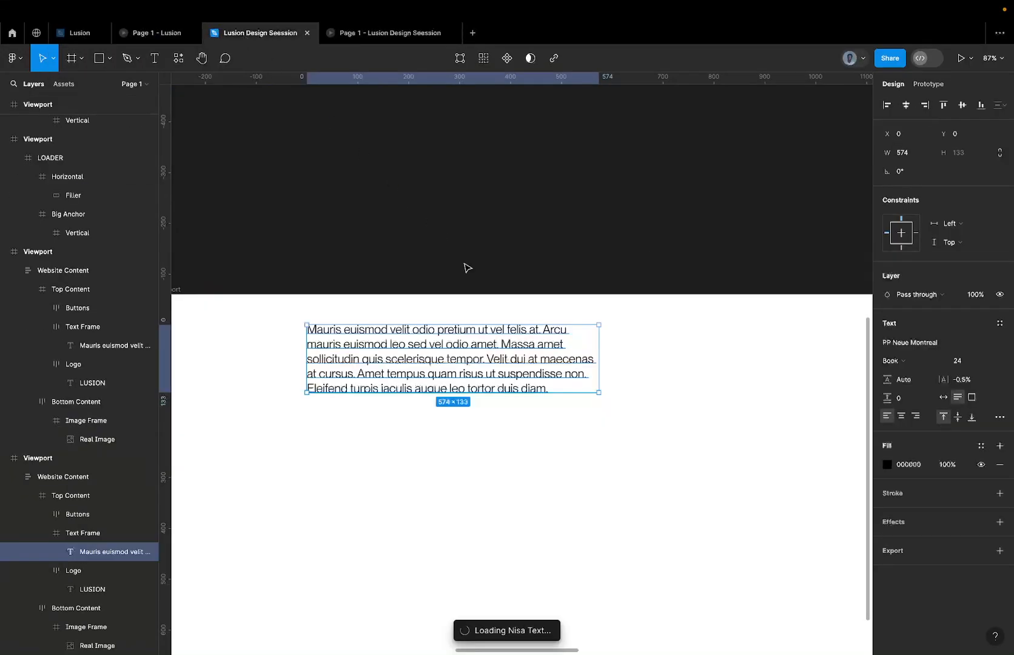
left_click(181, 57)
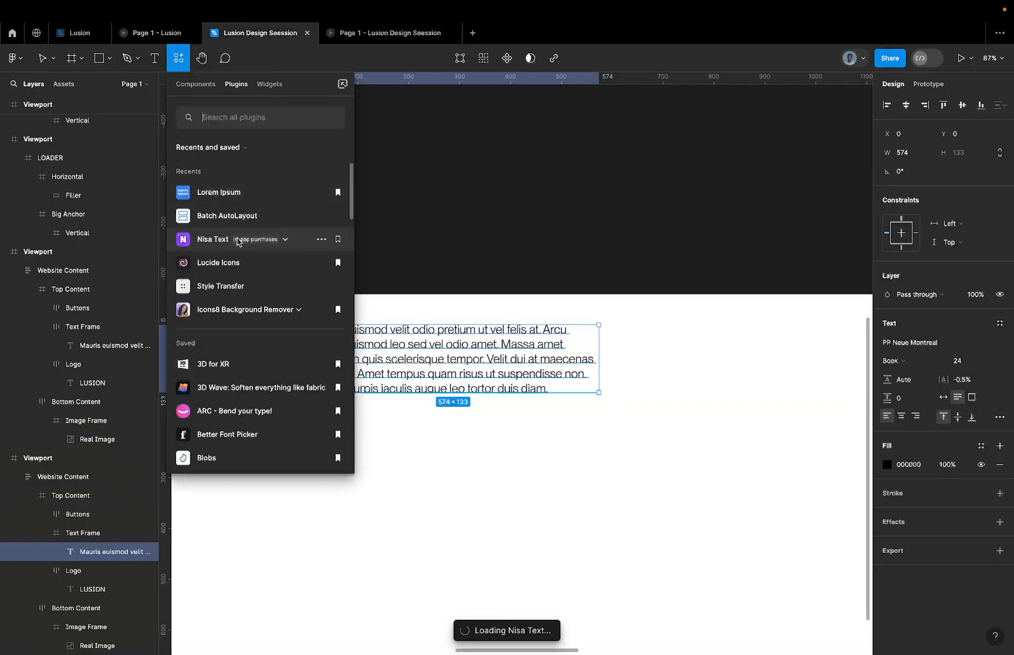
left_click(232, 193)
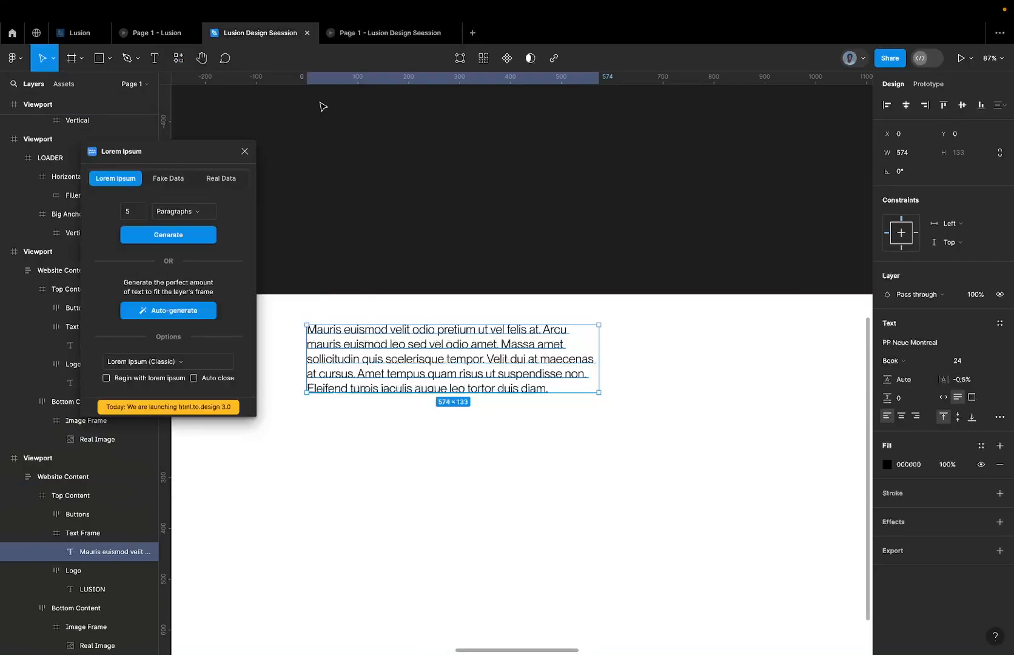
left_click(244, 151)
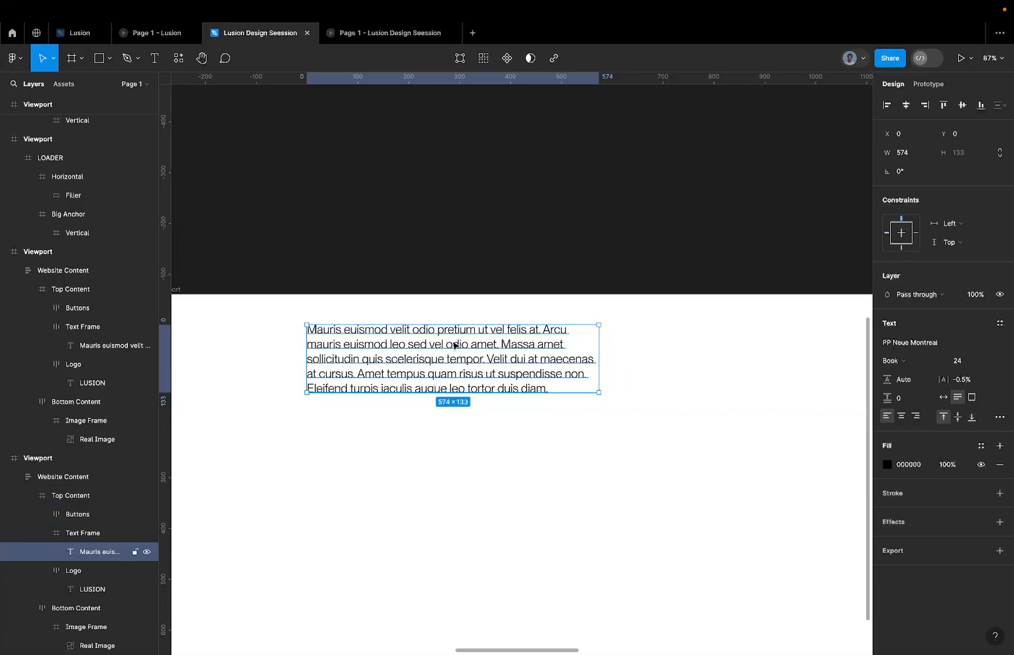
Duplicate the paragraph in place four times inside the blank Viewport's Text Frame, one layer for each of its five lines.
key("super+d")
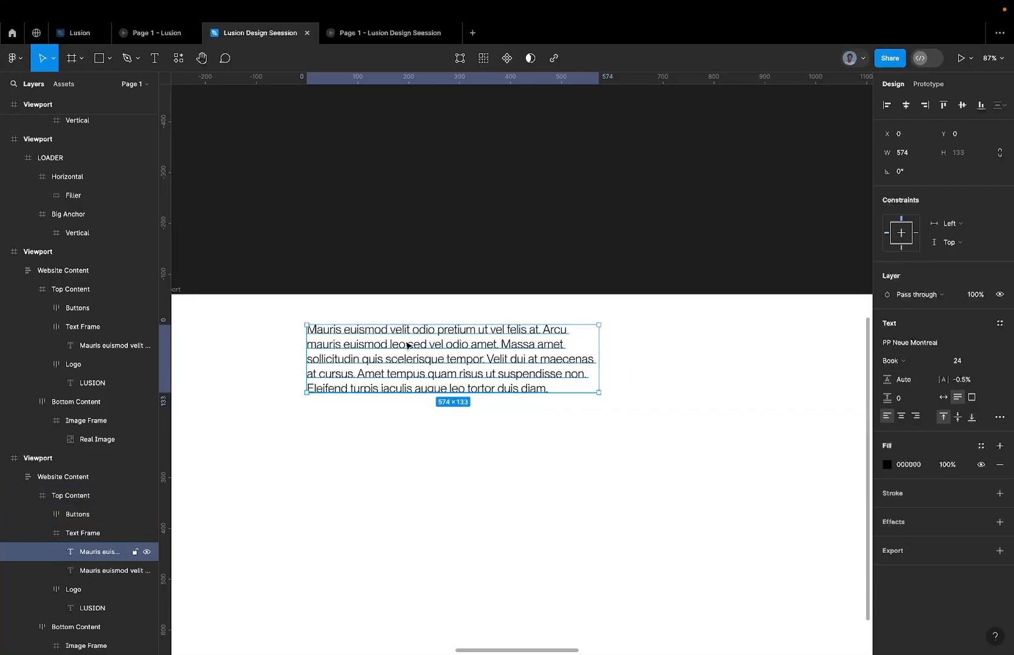
scroll(405, 341, "up", 3)
scroll(279, 321, "up", 4)
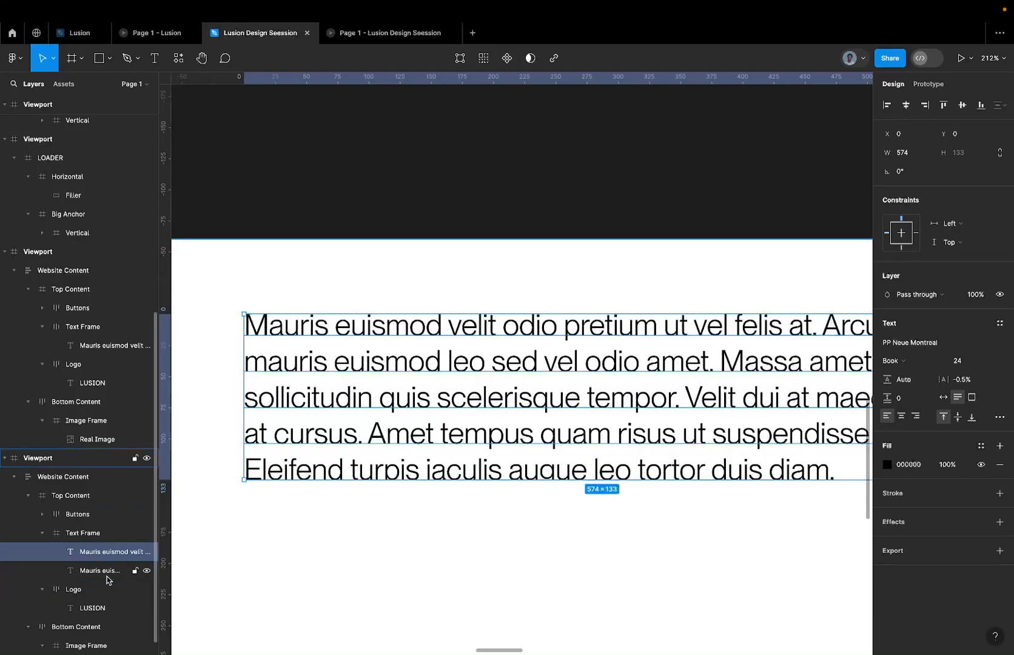
key("super+d")
key("super+d")
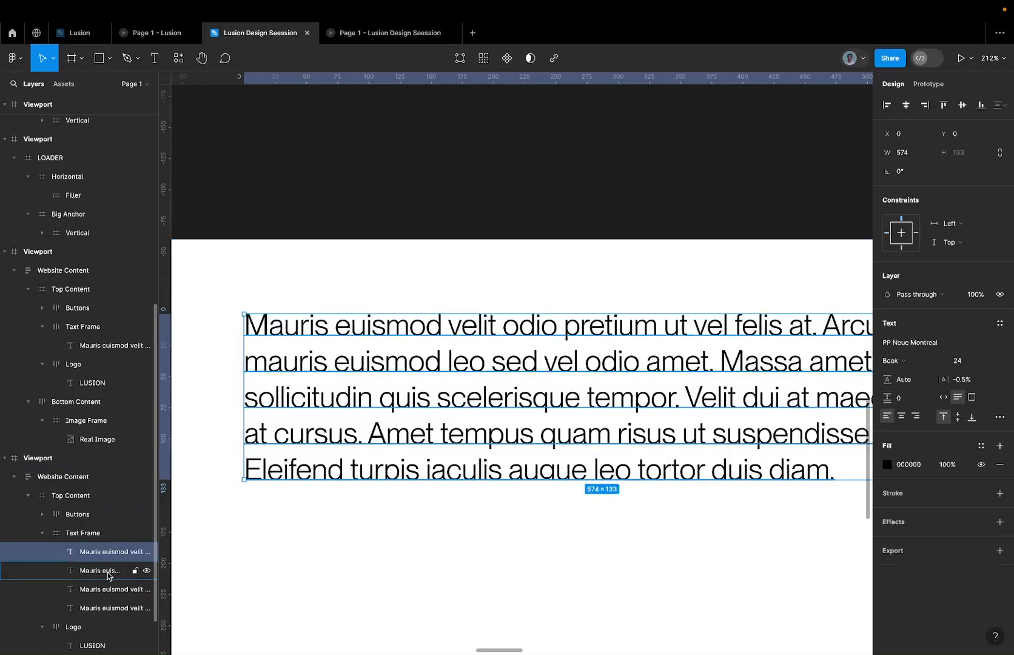
key("super+d")
Trim the uppermost paragraph layer in the Text Frame to its first line, "Mauris euismod velit odio pretium ut vel felis at. Arcu".
scroll(292, 491, "down", 5)
key("Return")
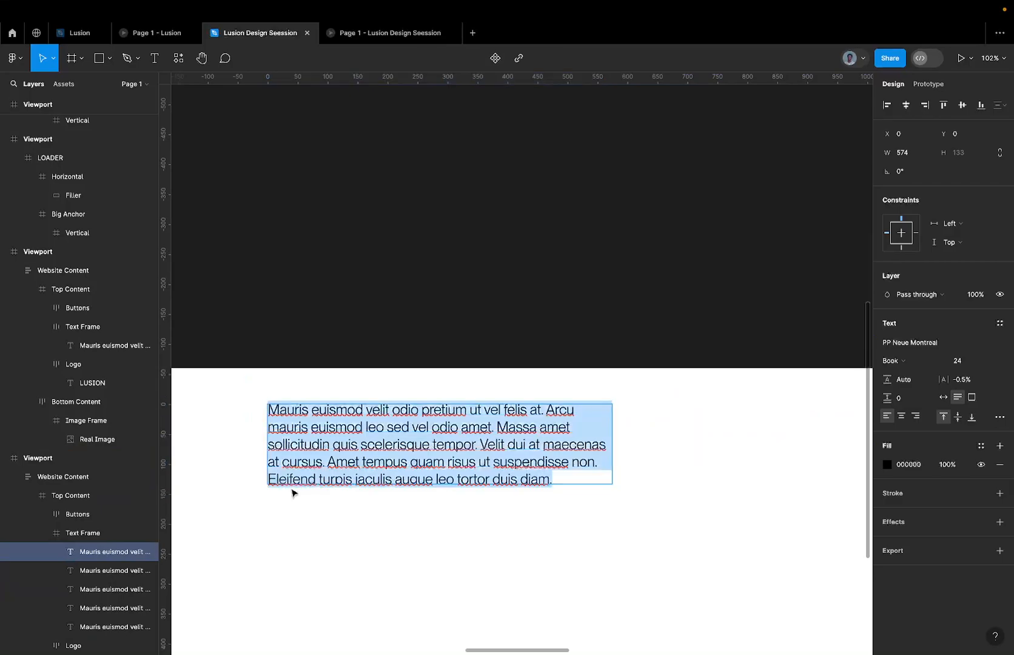
left_click_drag(584, 411, 622, 495)
key("BackSpace")
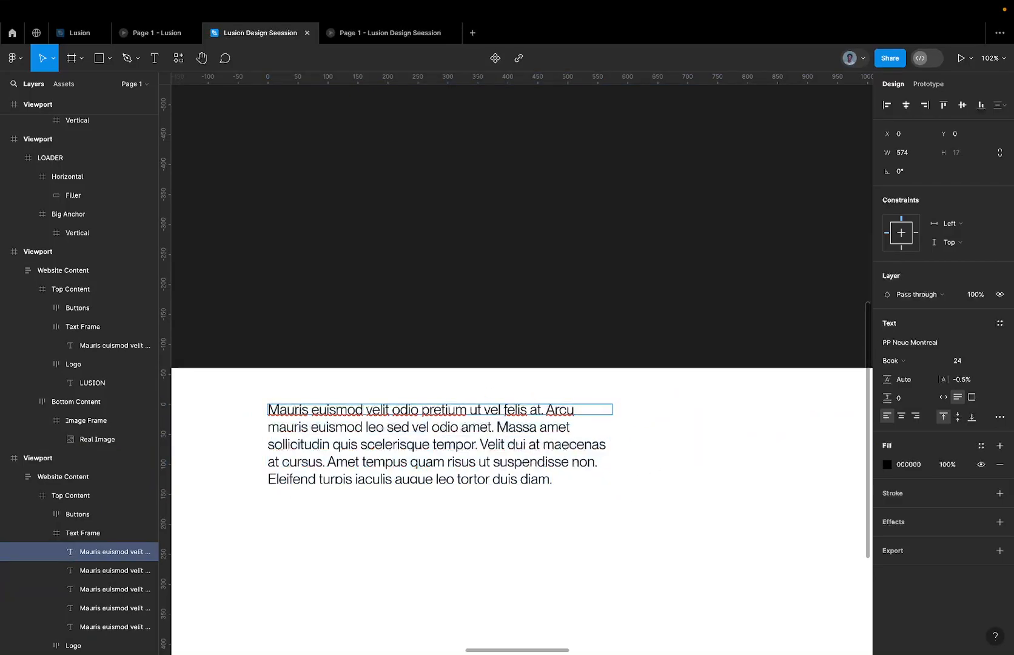
Trim the second paragraph layer in the Text Frame to only its second line, "mauris euismod leo sed vel odio amet. Massa amet".
left_click(591, 435)
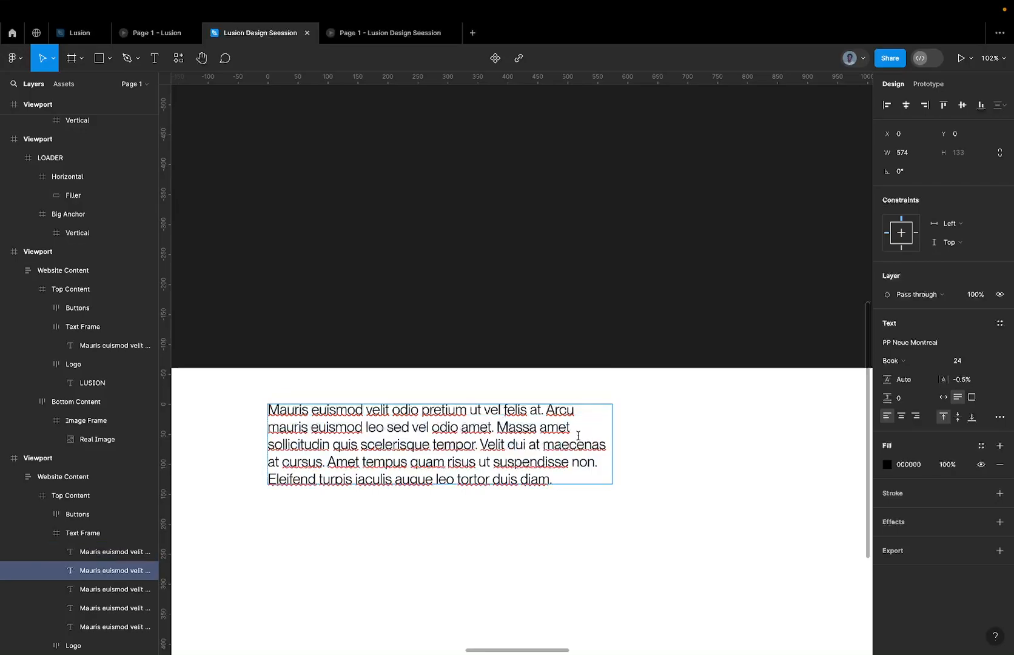
left_click_drag(589, 426, 628, 531)
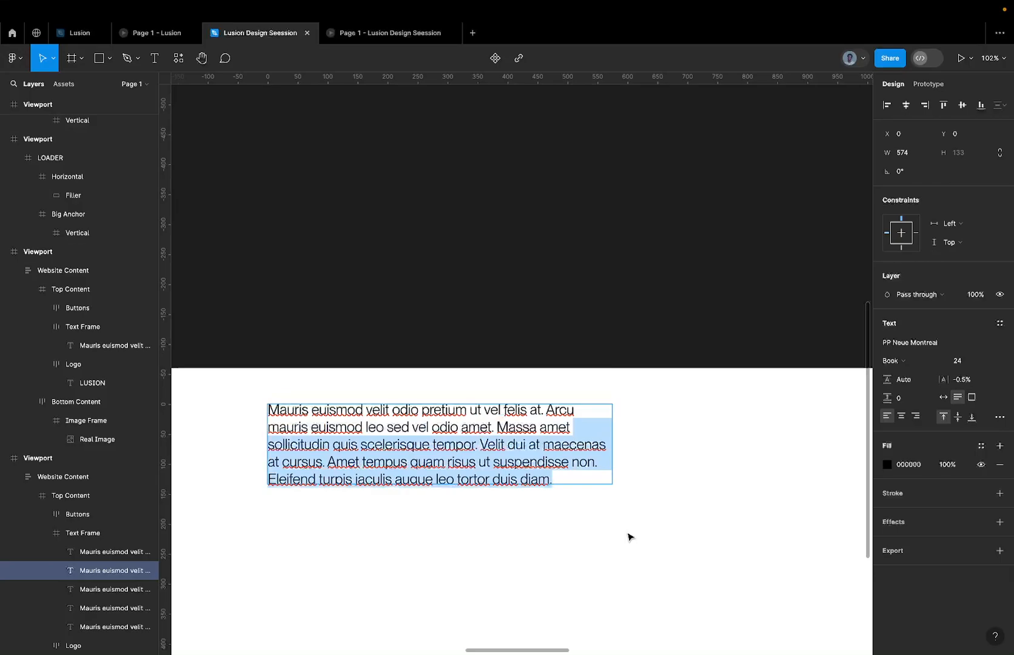
key("BackSpace")
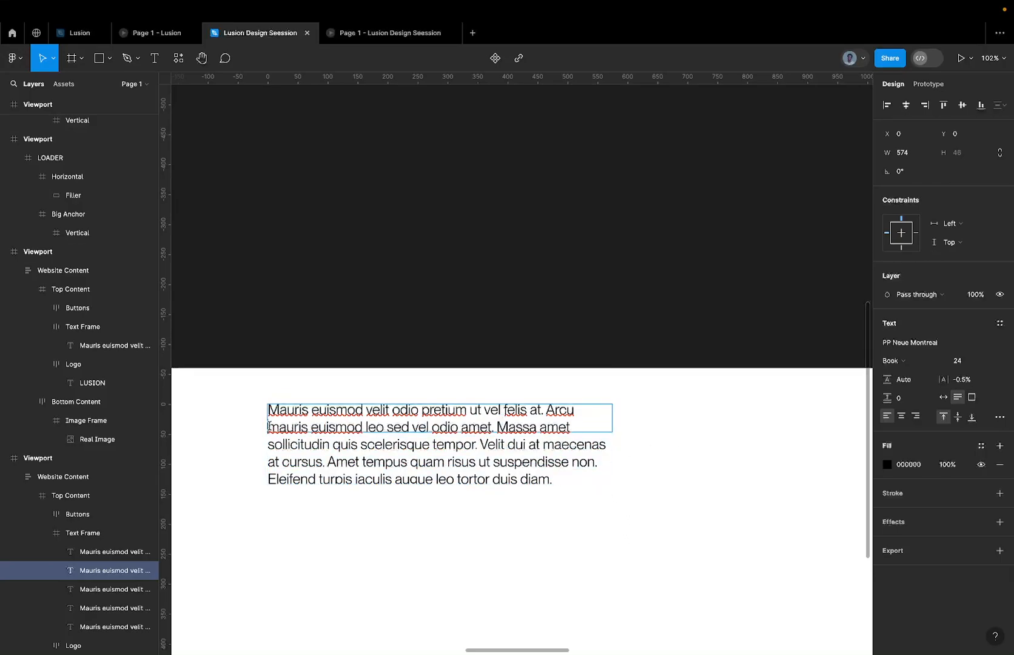
left_click_drag(268, 427, 251, 373)
key("BackSpace")
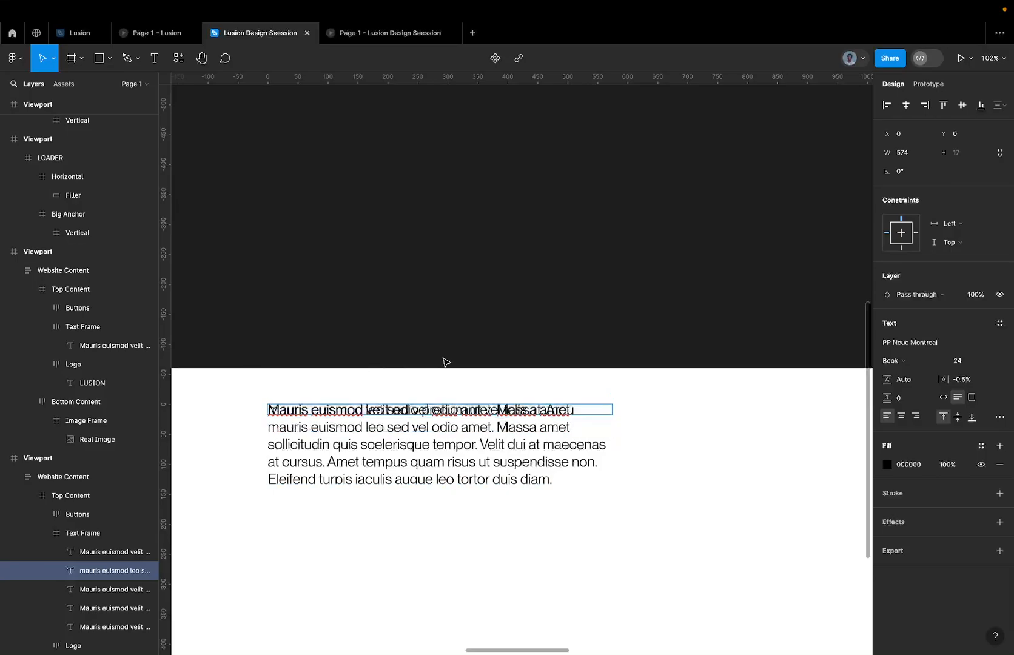
Trim the third paragraph layer in the Text Frame to only its third line, "sollicitudin quis scelerisque tempor. Velit dui at maecenas".
left_click(121, 589)
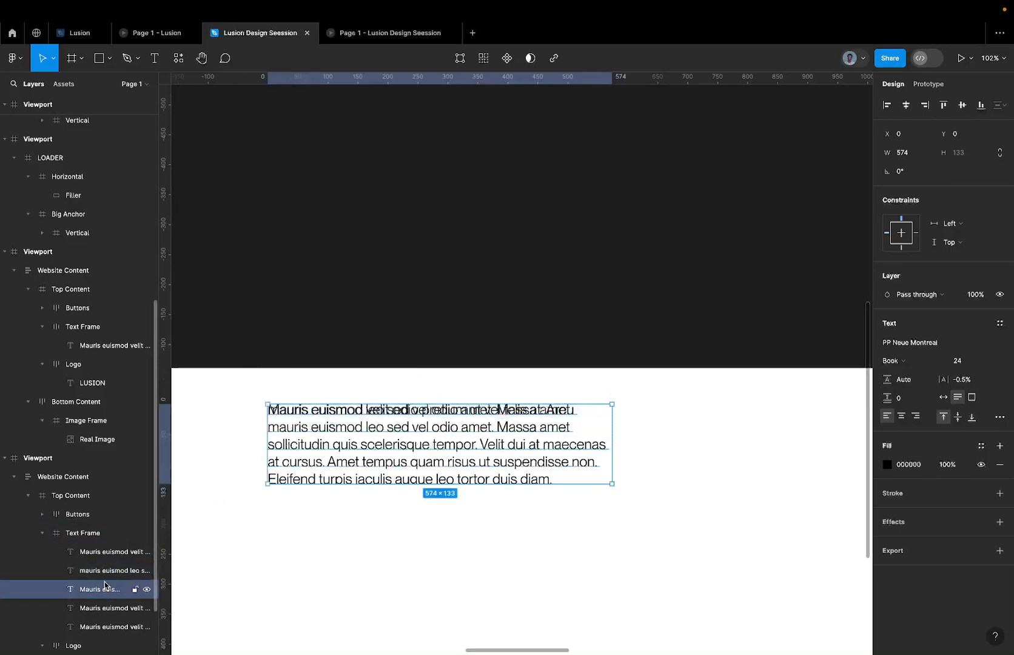
double_click(299, 454)
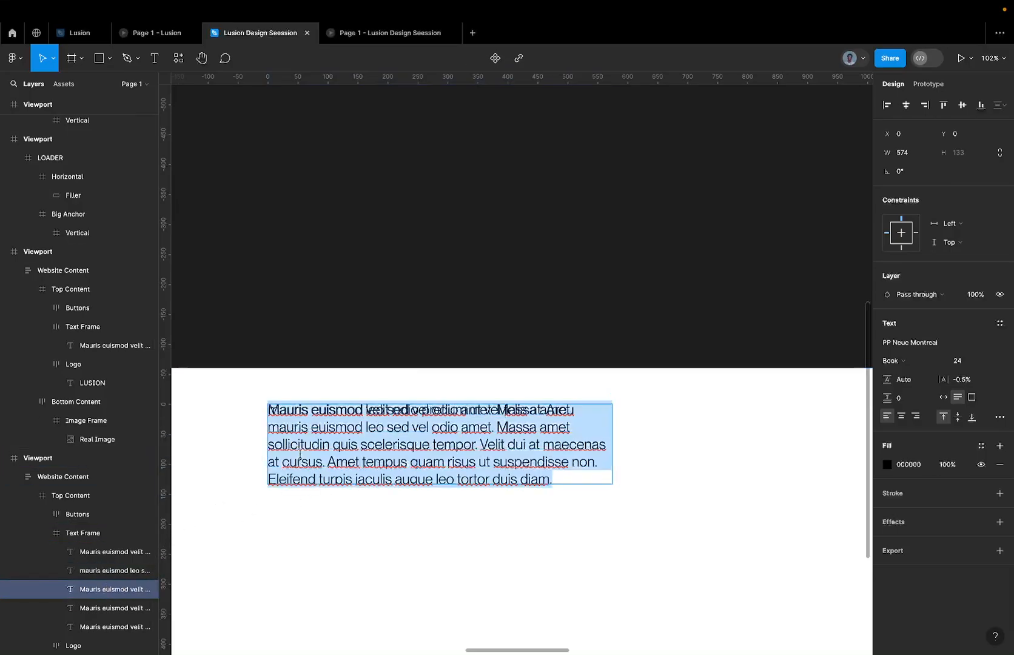
left_click_drag(607, 446, 605, 503)
key("BackSpace")
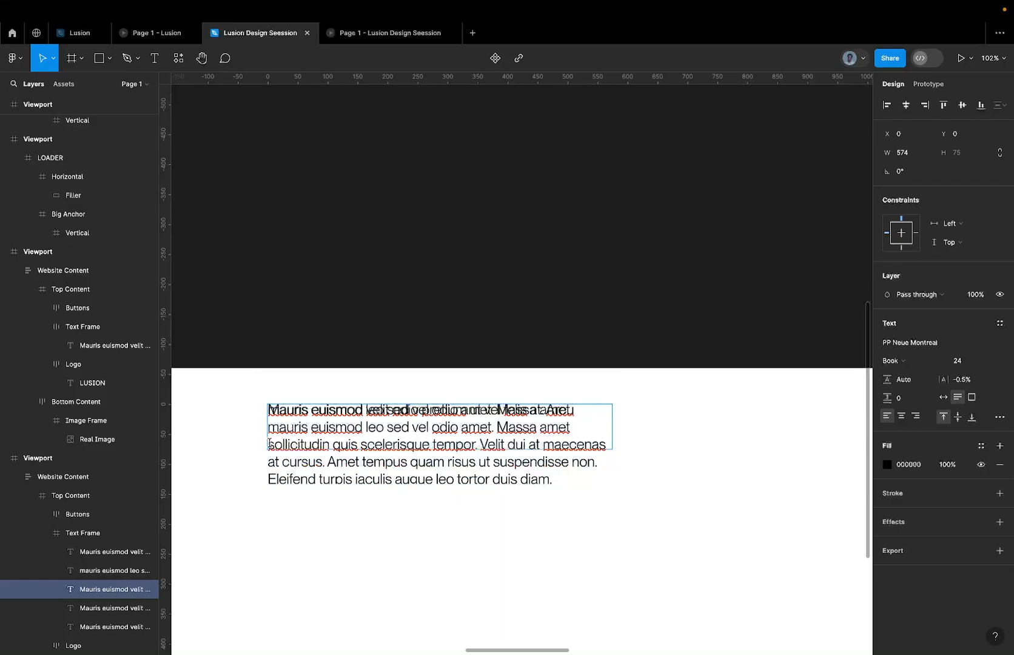
left_click_drag(269, 443, 248, 369)
key("BackSpace")
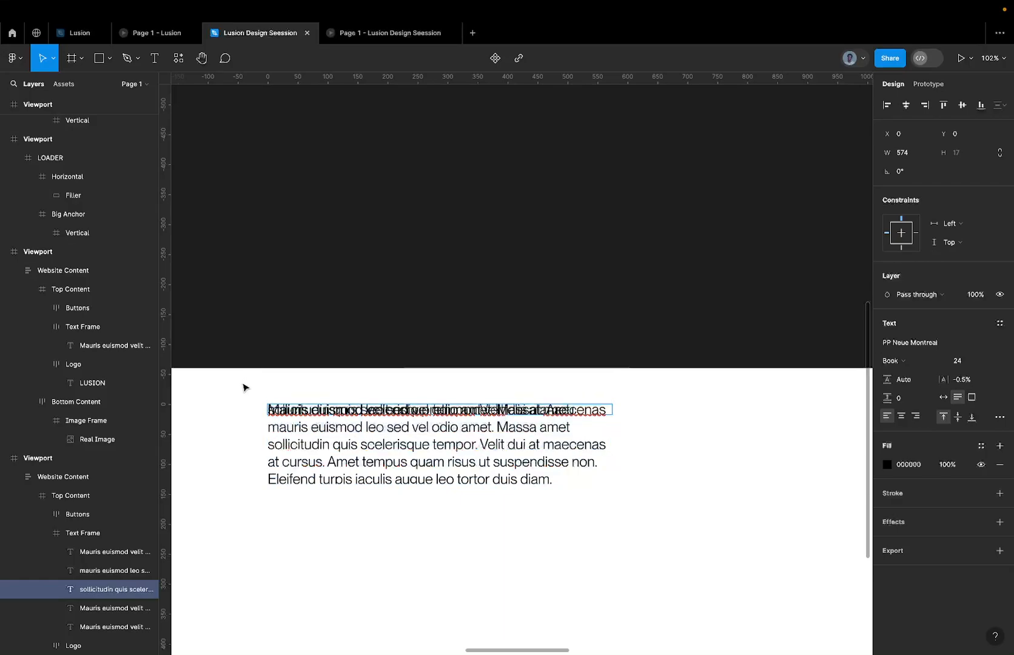
Delete the text of the first three lines from the fourth paragraph layer in the Text Frame.
left_click(97, 607)
double_click(414, 425)
scroll(414, 424, "up", 5)
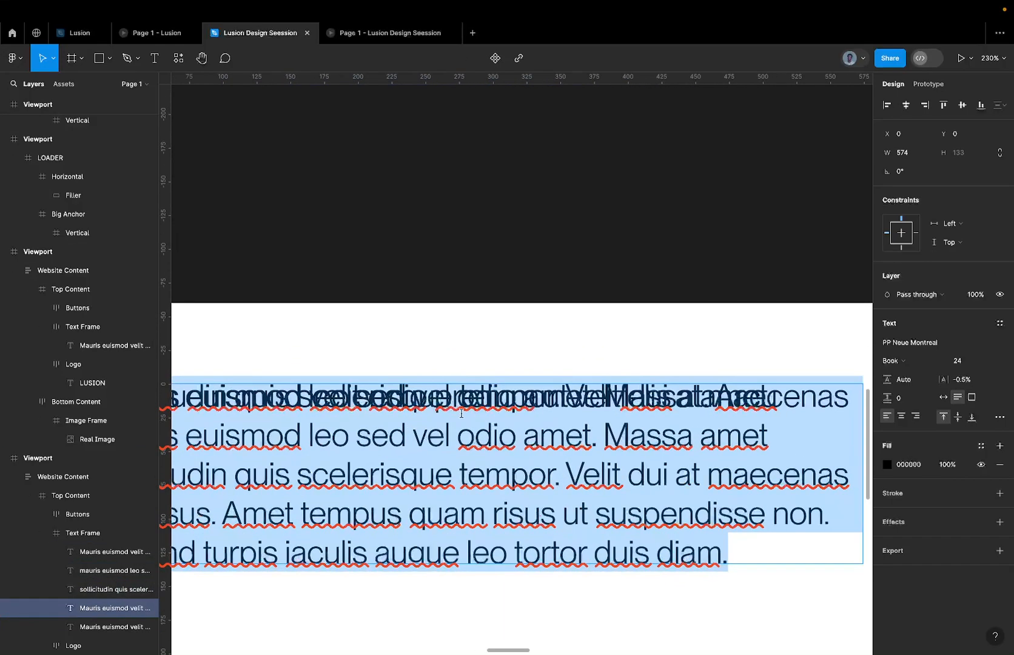
scroll(746, 394, "down", 6)
left_click_drag(784, 426, 507, 366)
key("BackSpace")
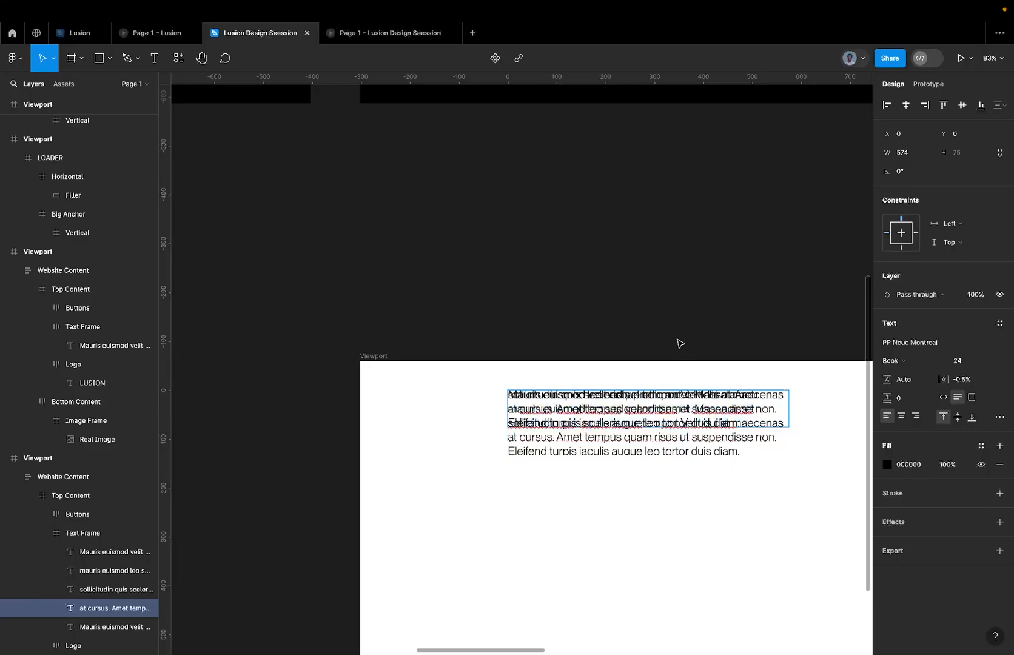
key("super+z")
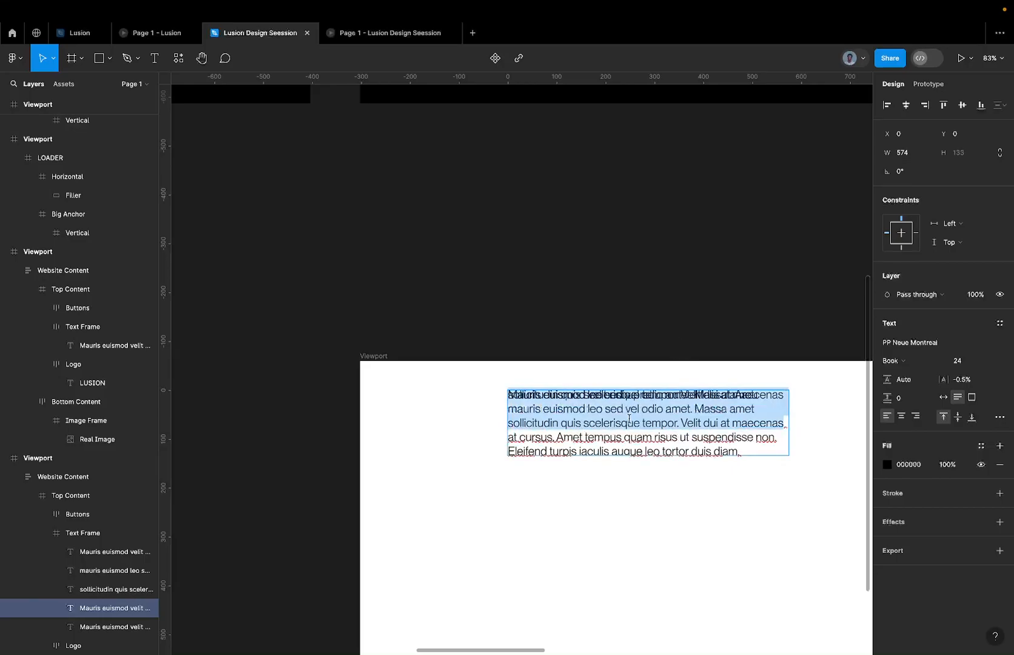
scroll(630, 418, "up", 5)
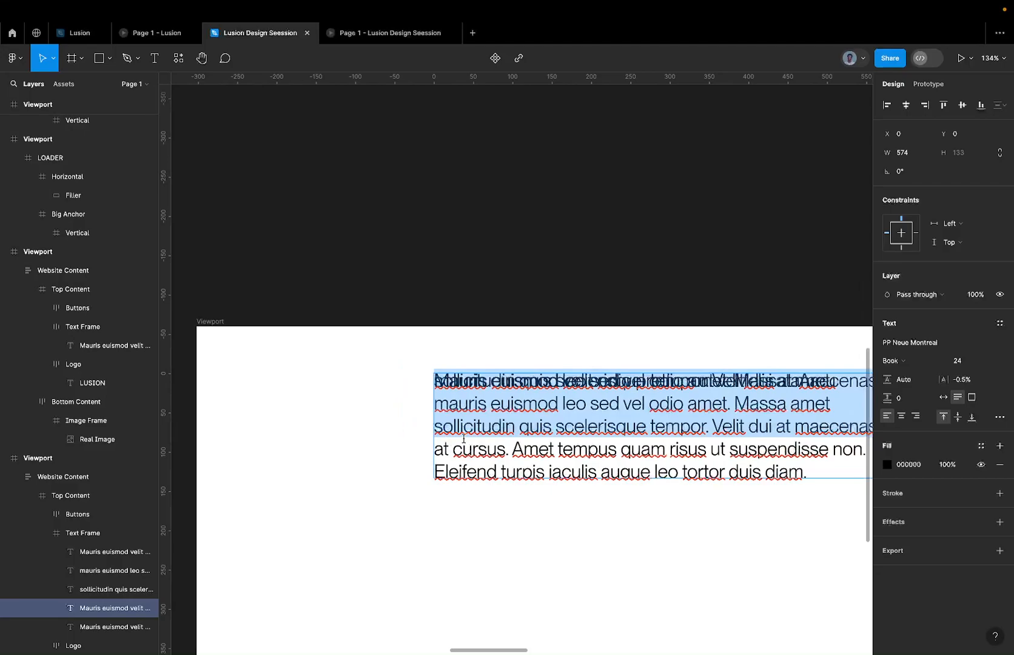
key("BackSpace")
scroll(739, 373, "right", 5)
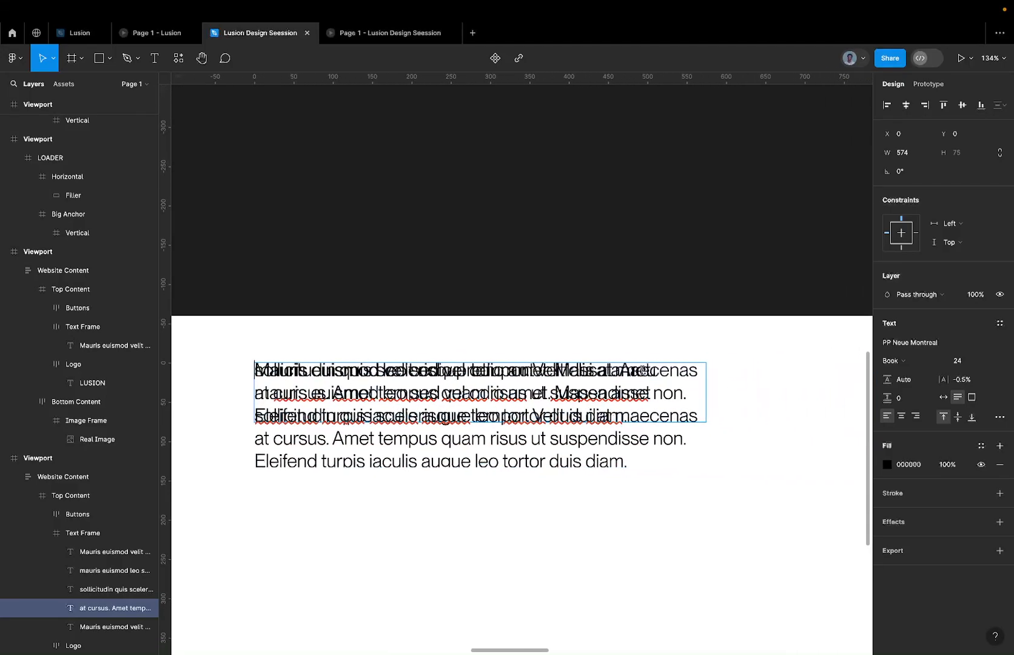
Delete the last line, "Eleifend turpis iaculis augue leo tortor duis diam.", from the fourth paragraph layer.
key("Down")
key("Down")
key("Down")
key("Up")
key("Down")
left_click_drag(702, 415, 201, 421)
key("BackSpace")
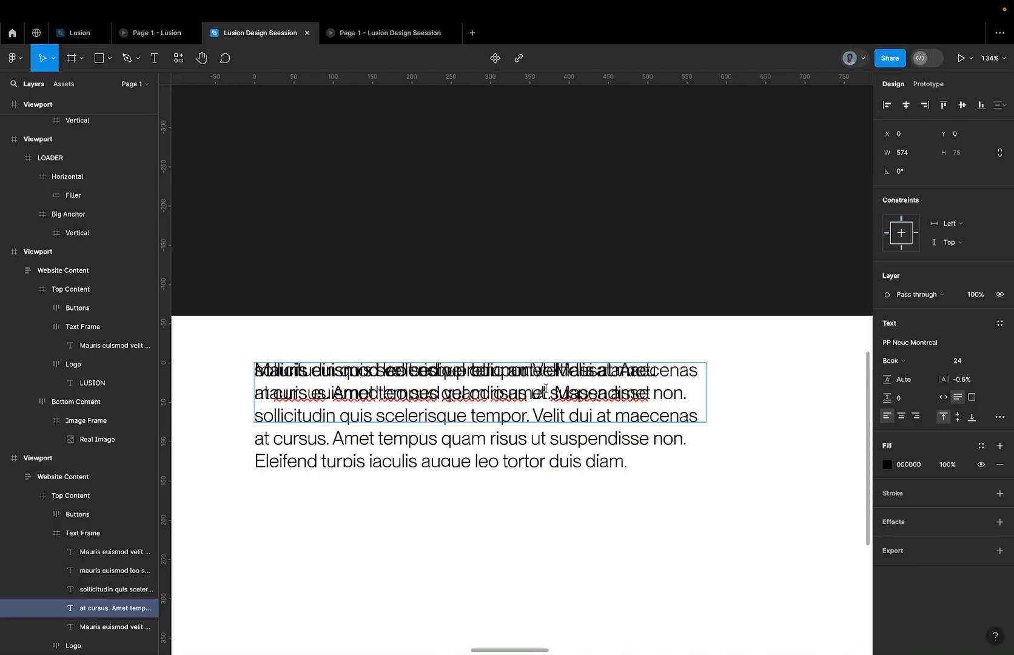
Finish editing the fourth paragraph layer and move it down to Y 58.
key("Escape")
key("shift+Down")
key("shift+Down")
key("shift+Down")
key("shift+Down")
key("shift+Down")
key("Down")
key("Down")
key("Down")
key("Down")
key("Down")
key("Down")
key("Down")
key("Down")
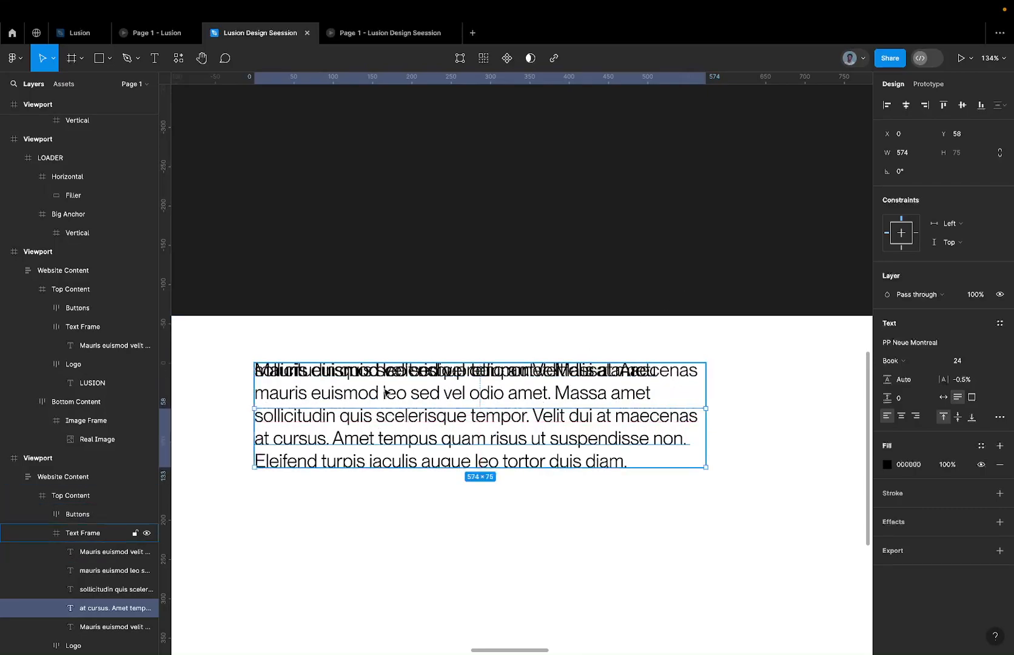
Remove the leftover blank lines around "at cursus. Amet tempus quam risus ut suspendisse non." so the layer holds a single line.
double_click(261, 440)
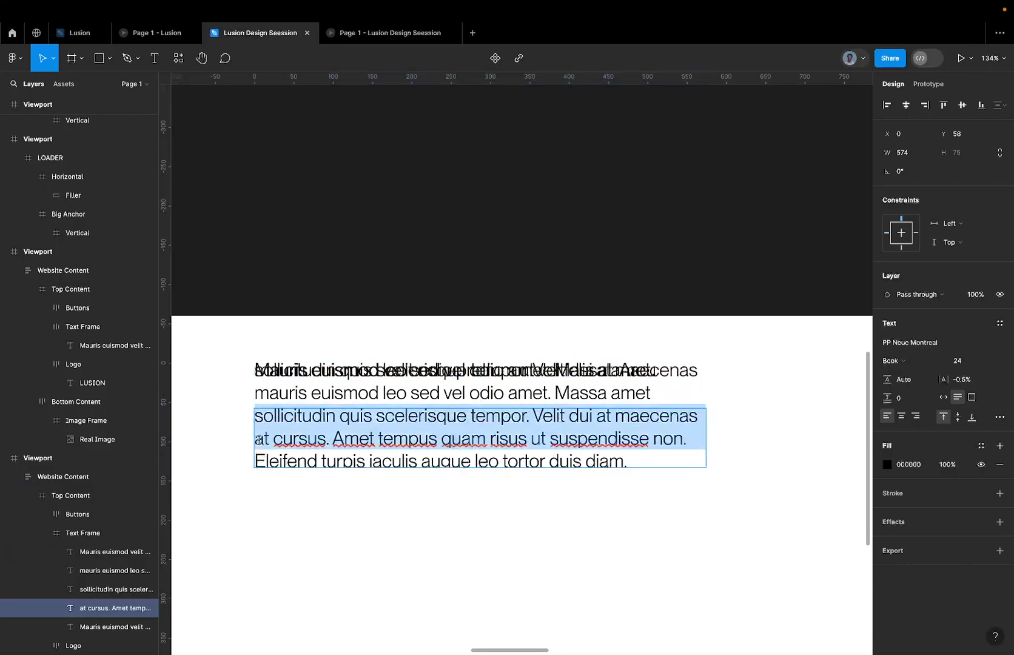
left_click_drag(258, 440, 235, 390)
key("BackSpace")
key("Escape")
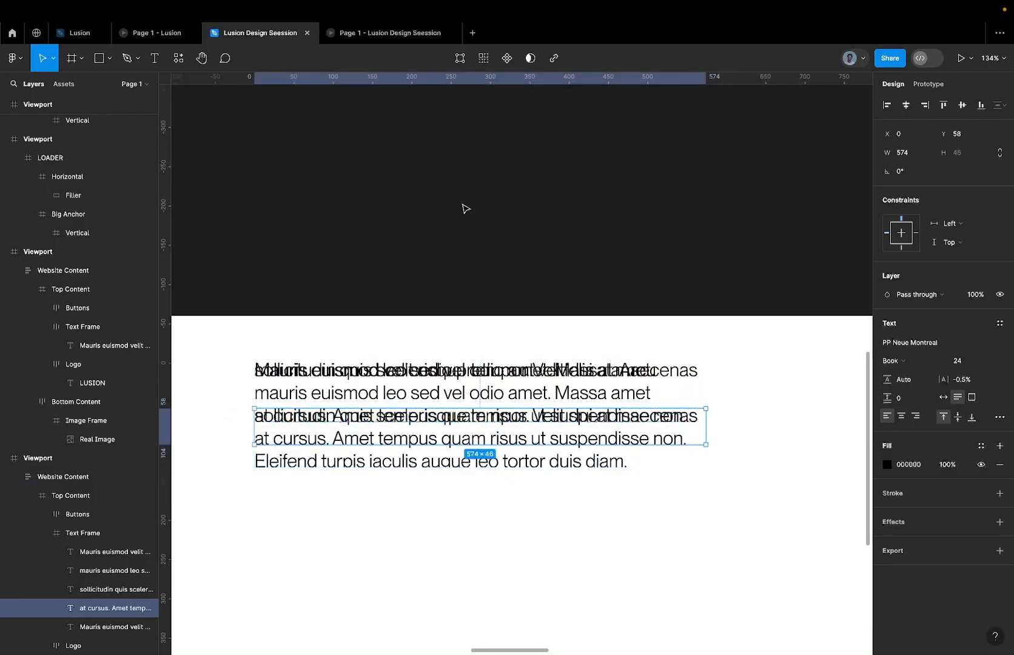
double_click(322, 421)
key("Right")
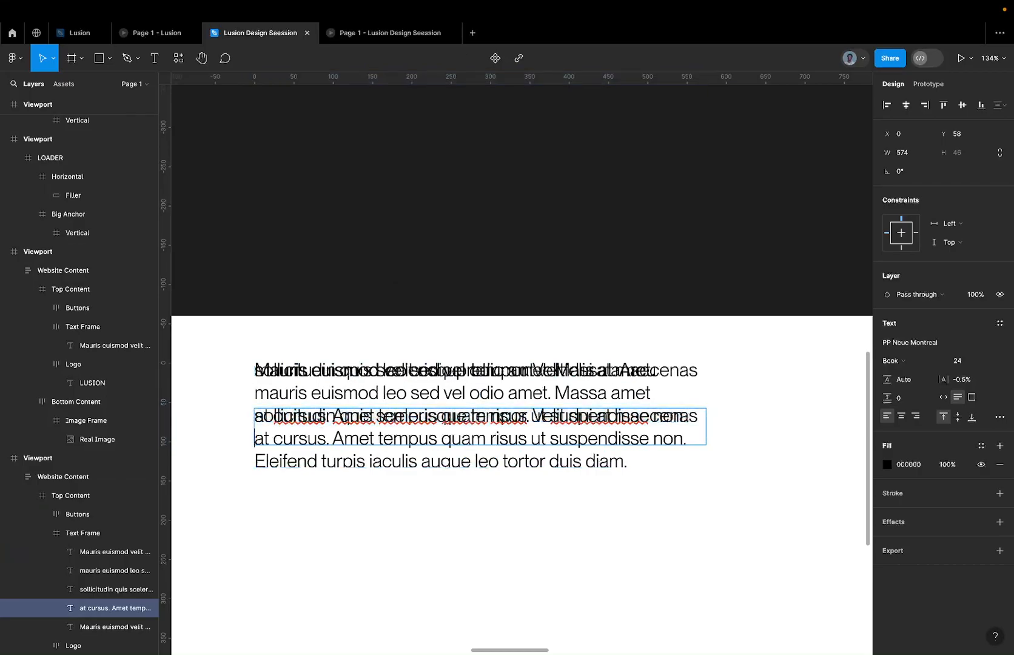
key("BackSpace")
key("Escape")
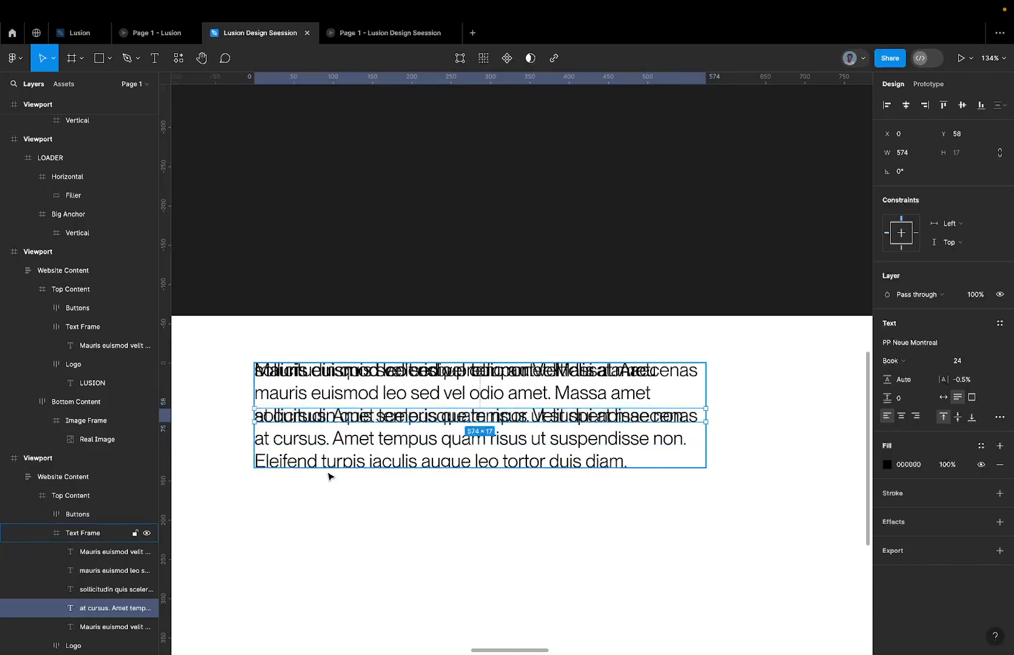
Trim the lowest paragraph layer in the Text Frame to only its last line, "Eleifend turpis iaculis augue leo tortor duis diam.".
left_click(356, 449)
double_click(502, 449)
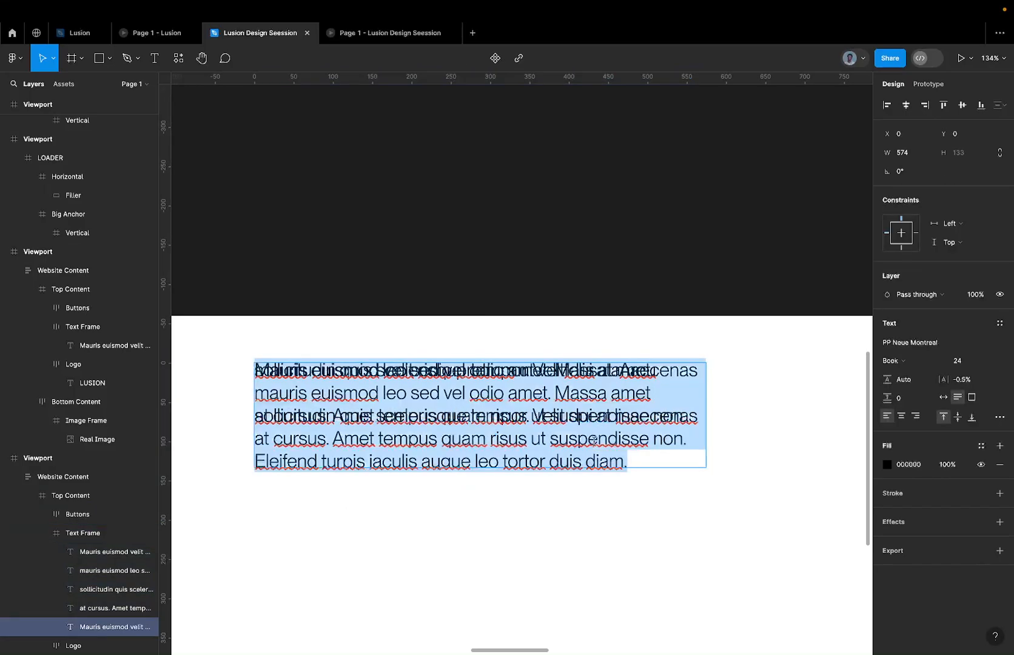
left_click(258, 456)
left_click_drag(258, 456, 246, 337)
key("BackSpace")
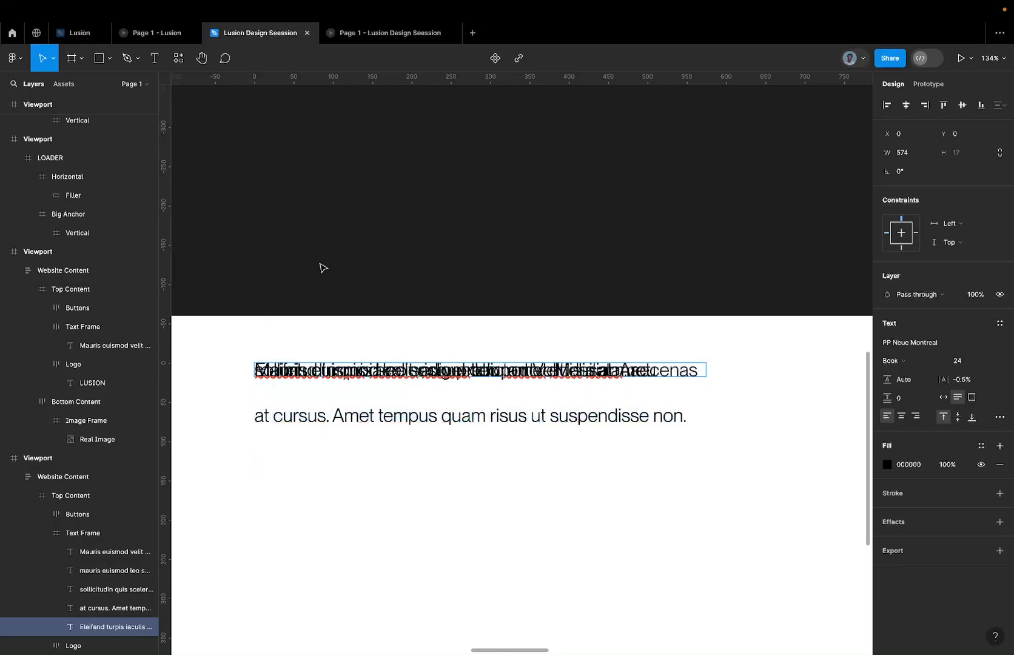
left_click(435, 221)
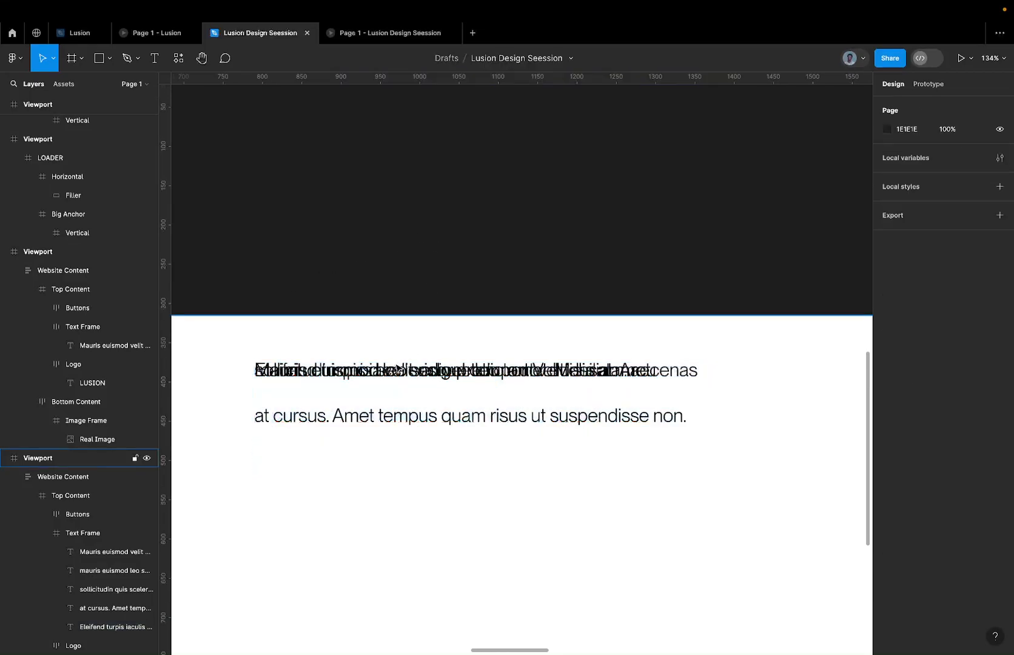
Try applying auto layout directly to the Text Frame, and undo it.
left_click(319, 422, "super")
left_click(679, 392)
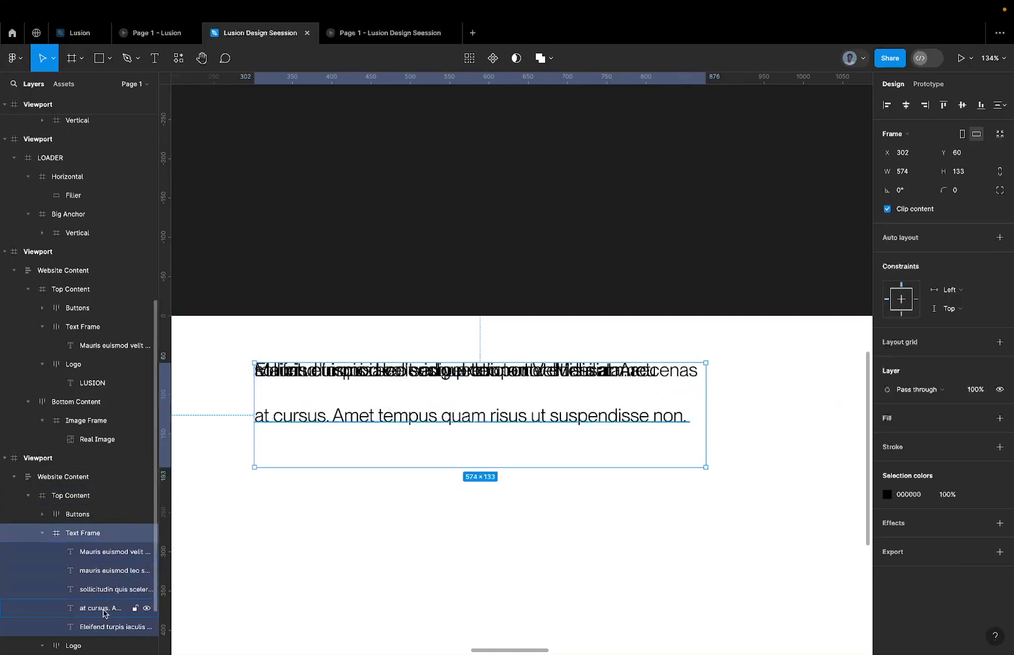
key("shift+a")
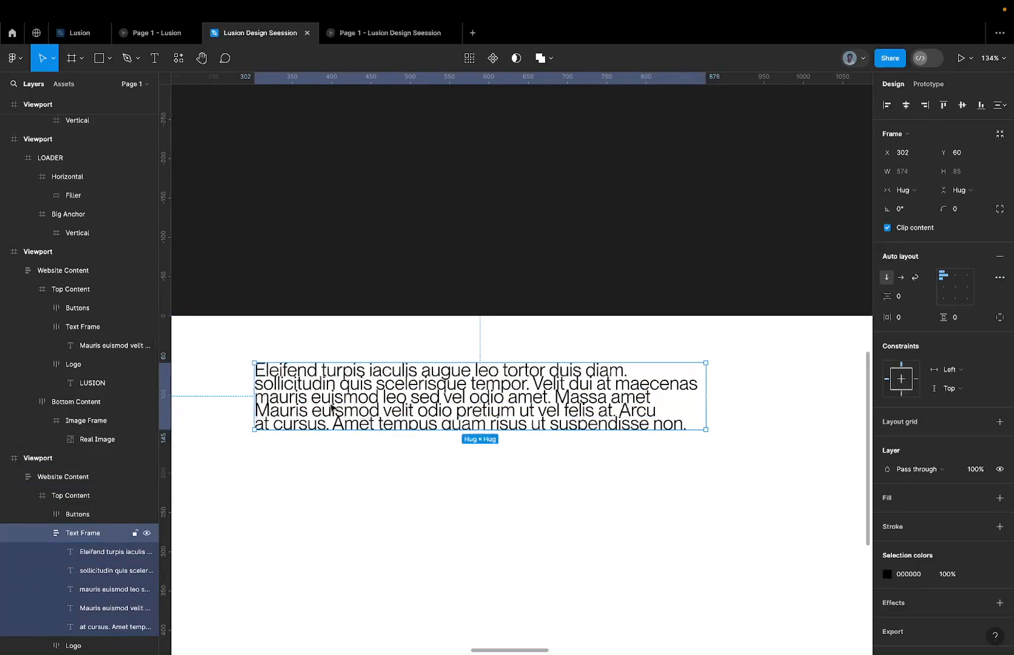
key("ctrl+z")
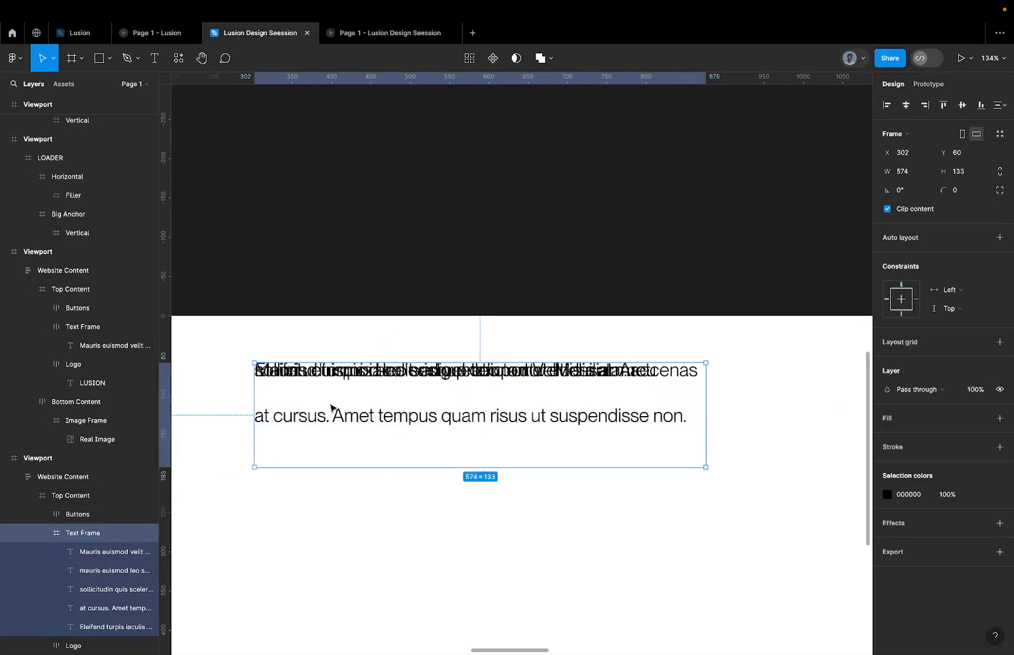
Move the second text line down to Y 30 and the third text line to Y 50 inside the Text Frame.
left_click(115, 576)
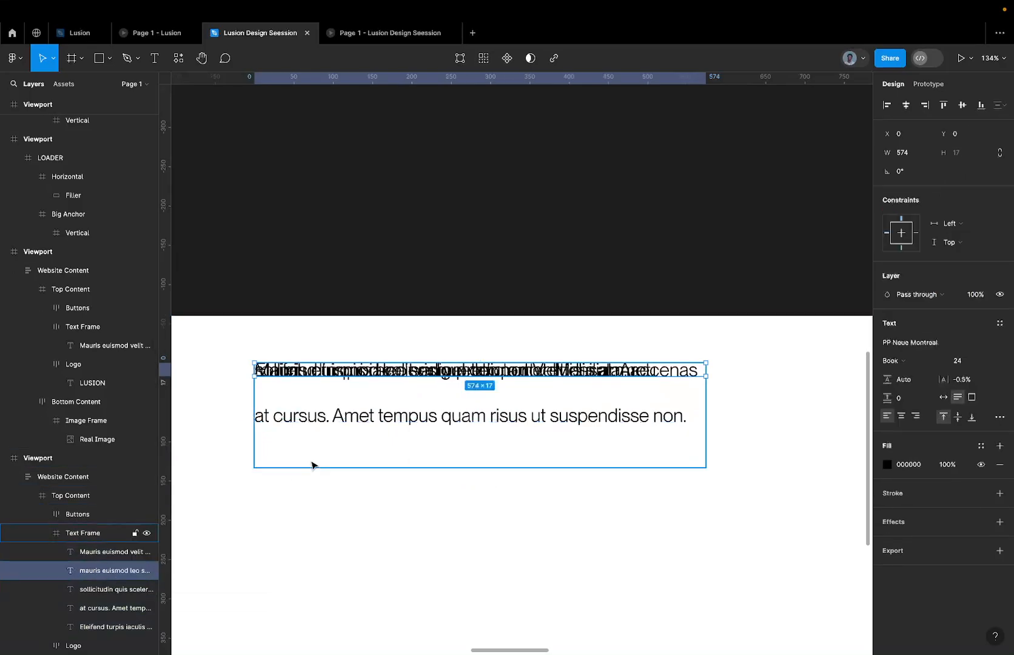
key("shift+Down")
key("shift+Down")
key("shift+Down")
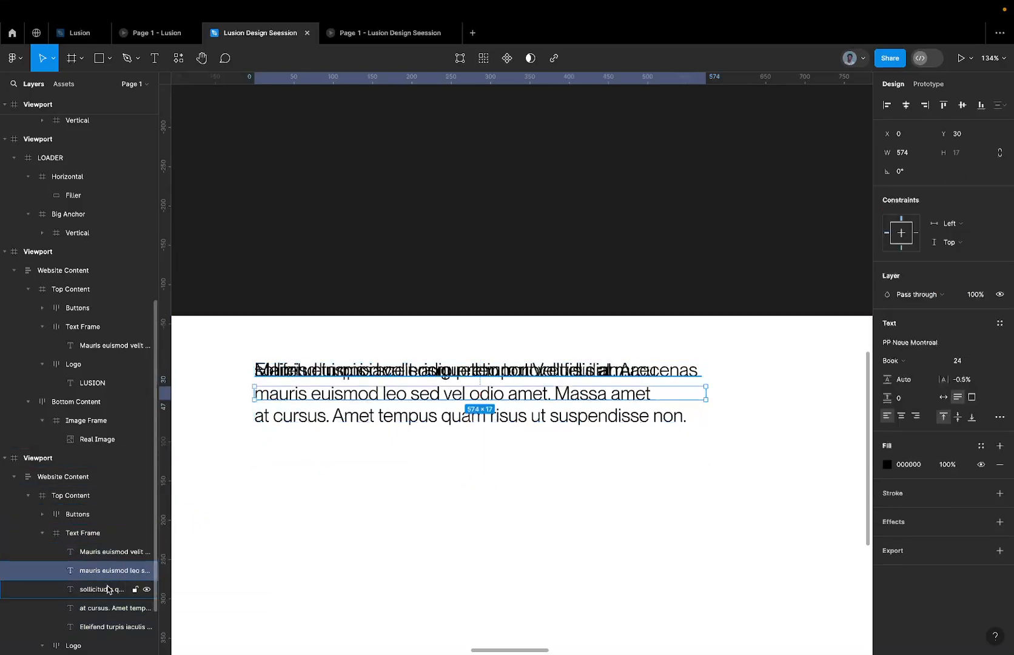
left_click(108, 588)
key("shift+Down")
key("shift+Down")
key("shift+Down")
key("shift+Down")
key("shift+Down")
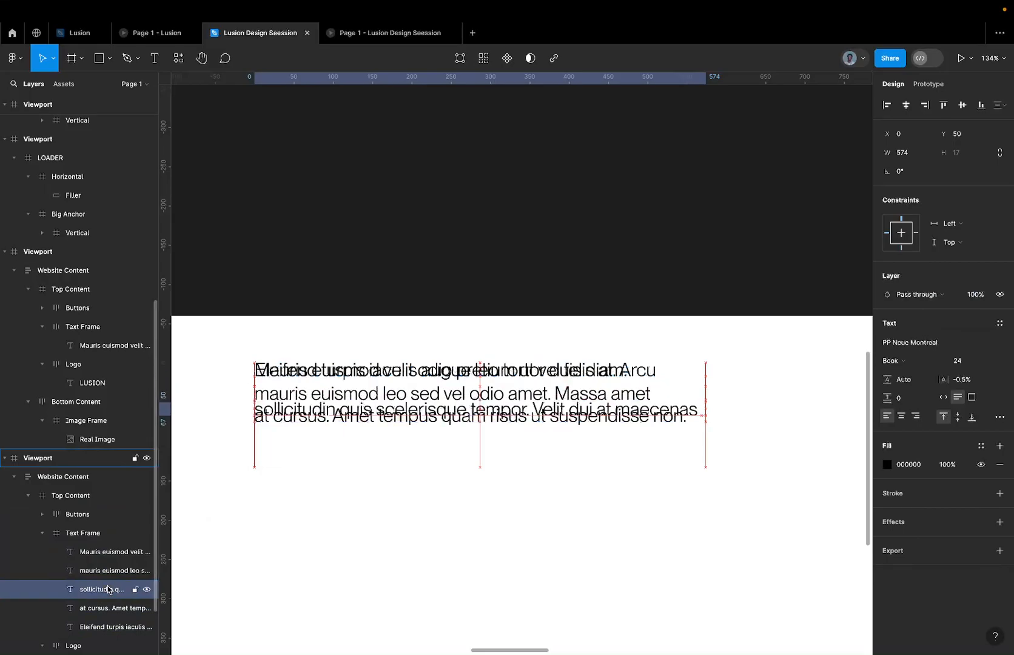
Raise the second text line to Y 19 and the third text line to Y 40.
left_click(340, 389)
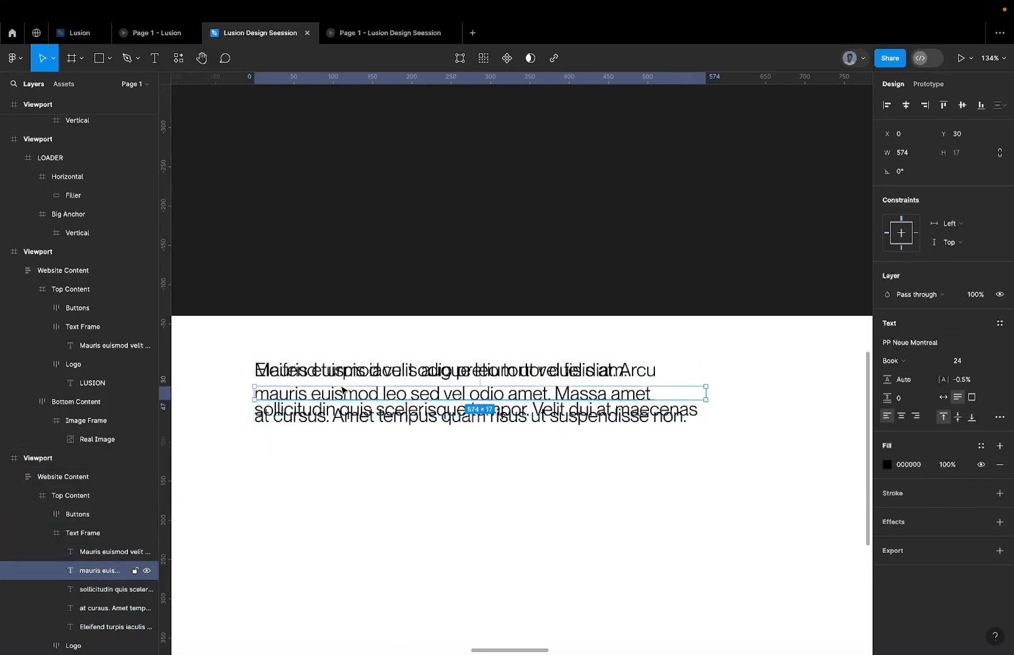
mouse_move(340, 386)
left_mouse_down()
mouse_move(340, 362)
mouse_move(341, 377)
left_mouse_up()
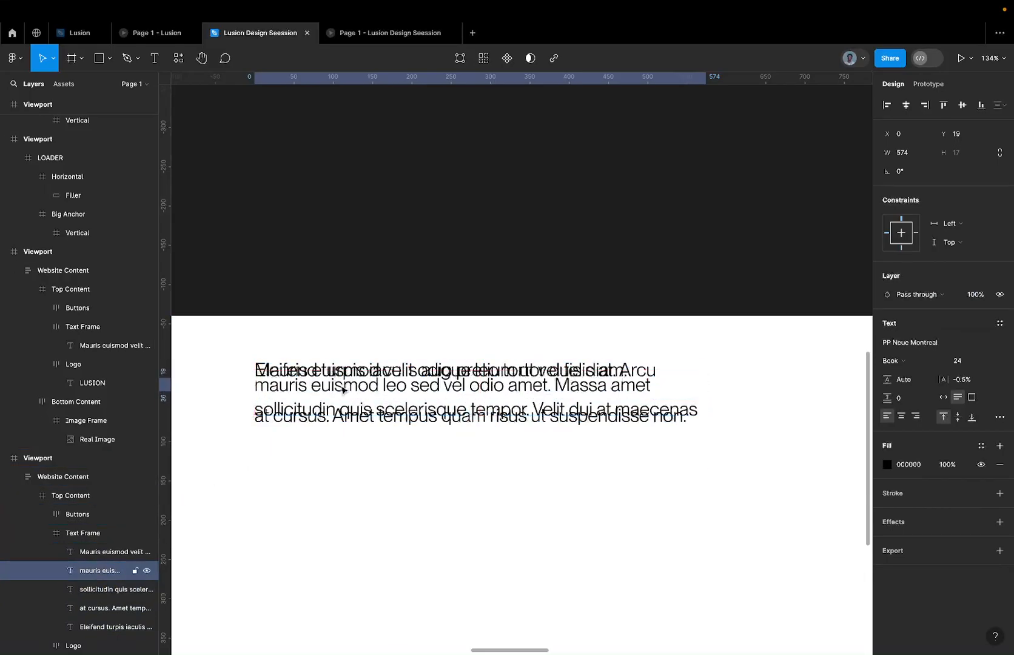
left_click(328, 411)
key("shift+Up")
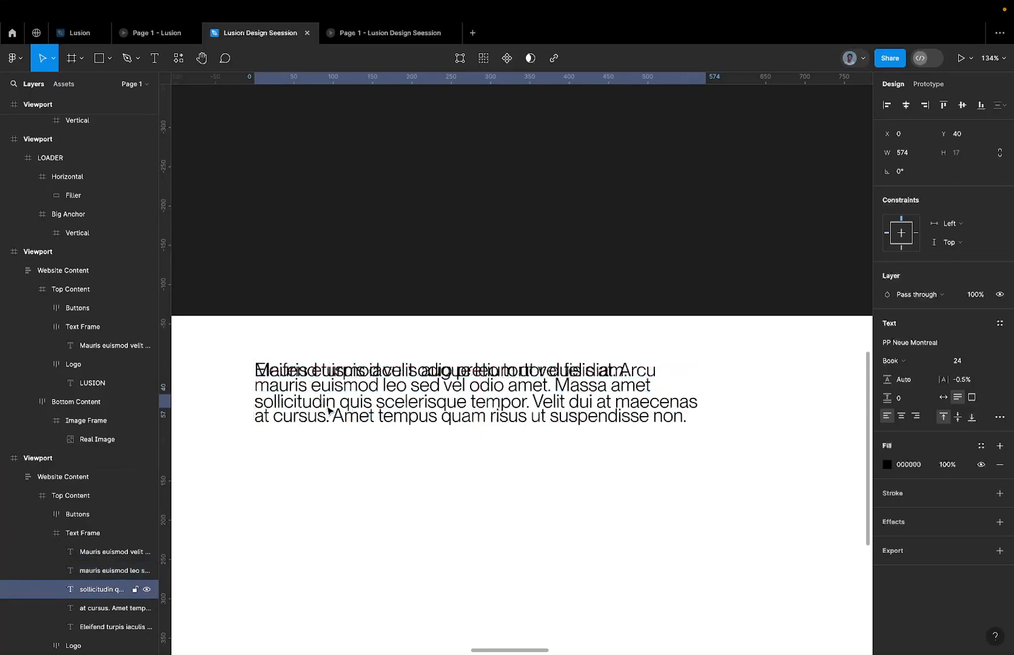
Move the "Eleifend turpis iaculis" line down to Y 80, below the fourth line.
left_click(96, 610)
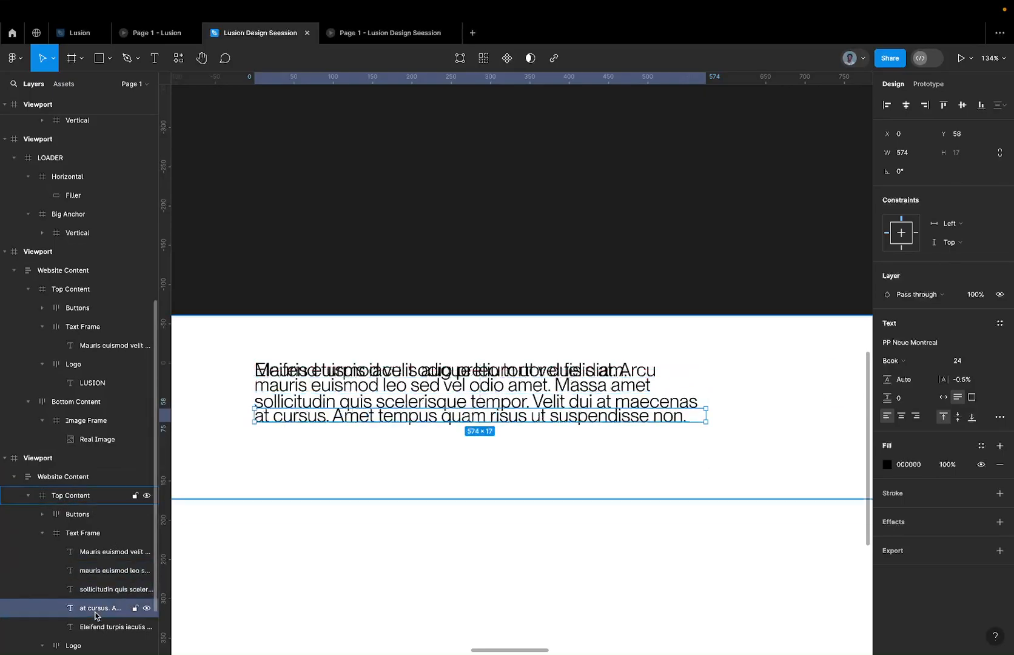
left_click(99, 627)
key("shift+Down")
key("shift+Down")
key("shift+Down")
key("shift+Down")
key("shift+Down")
key("shift+Down")
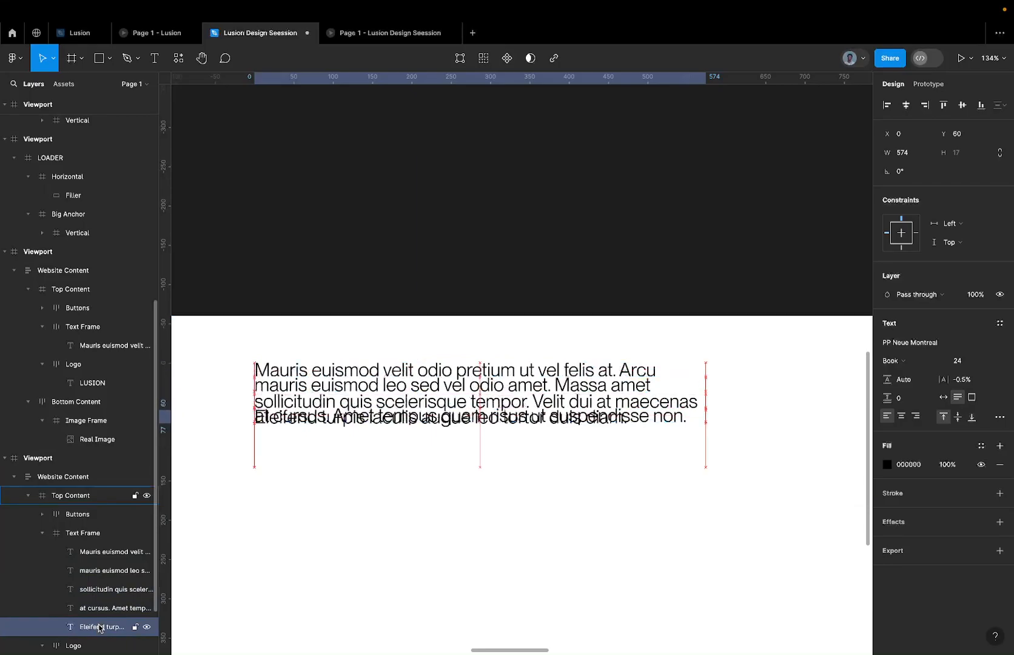
key("shift+Down")
key("shift+Down")
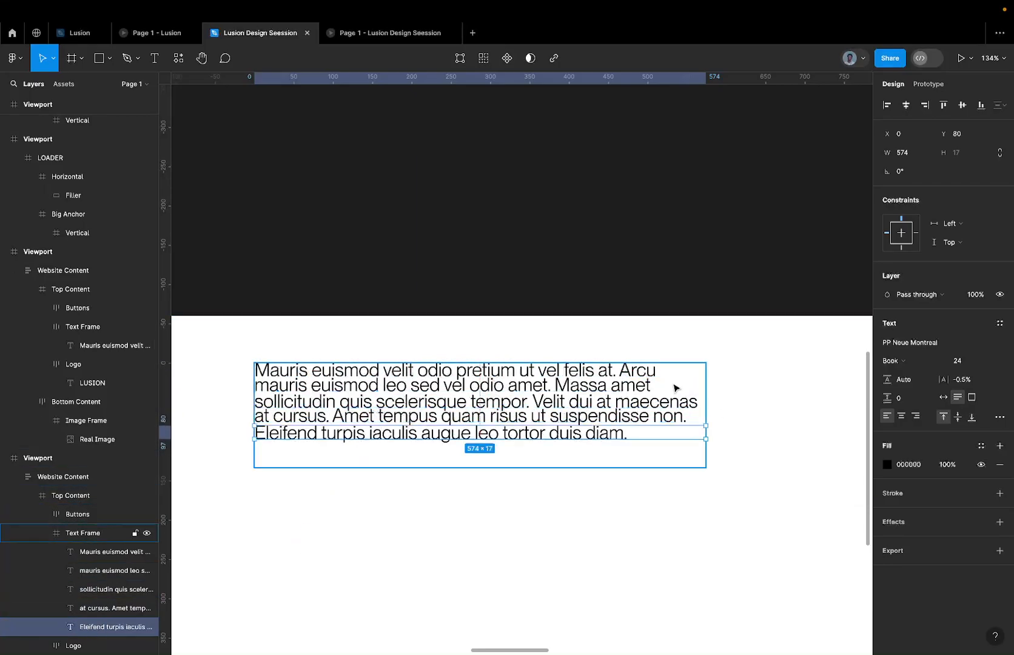
Wrap all five text lines in a vertical auto layout frame inside the Text Frame, with 12 spacing between items.
key("ctrl+a")
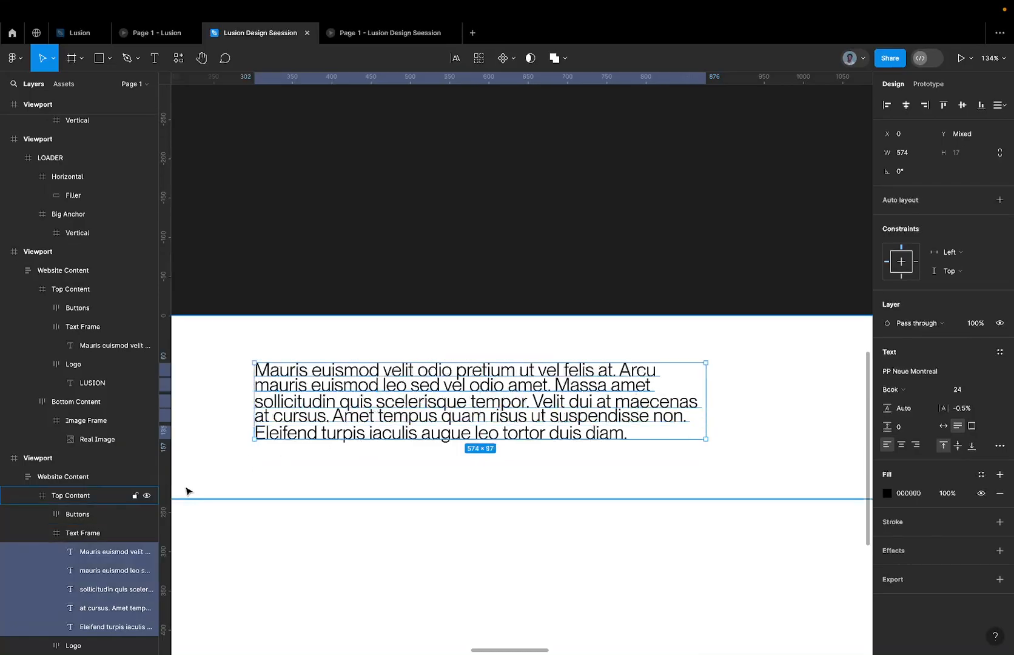
key("shift+a")
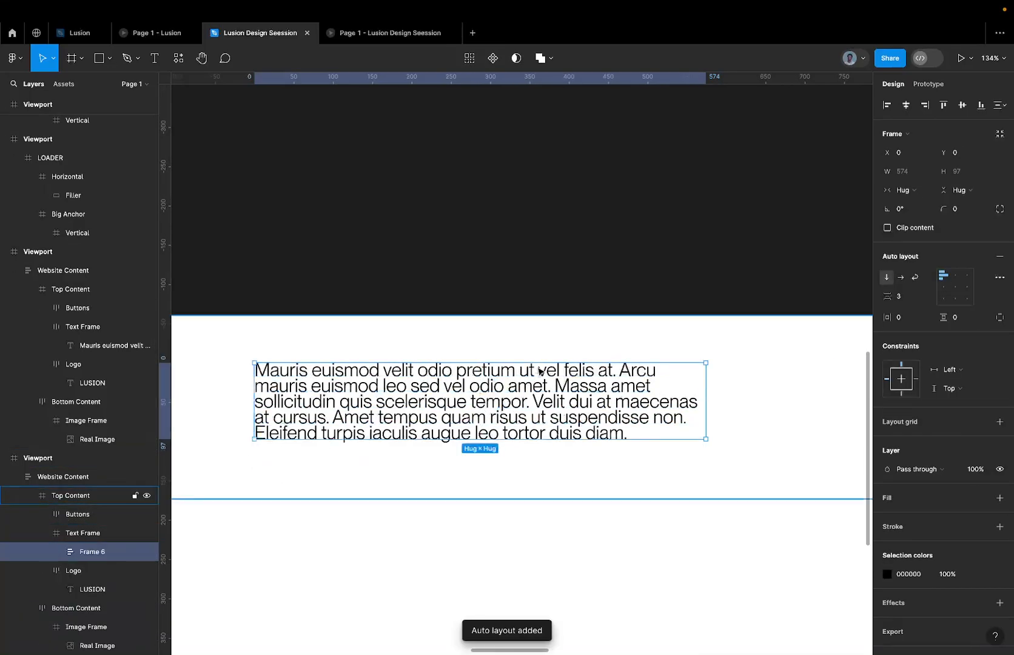
left_click(900, 297)
type("12")
key("Return")
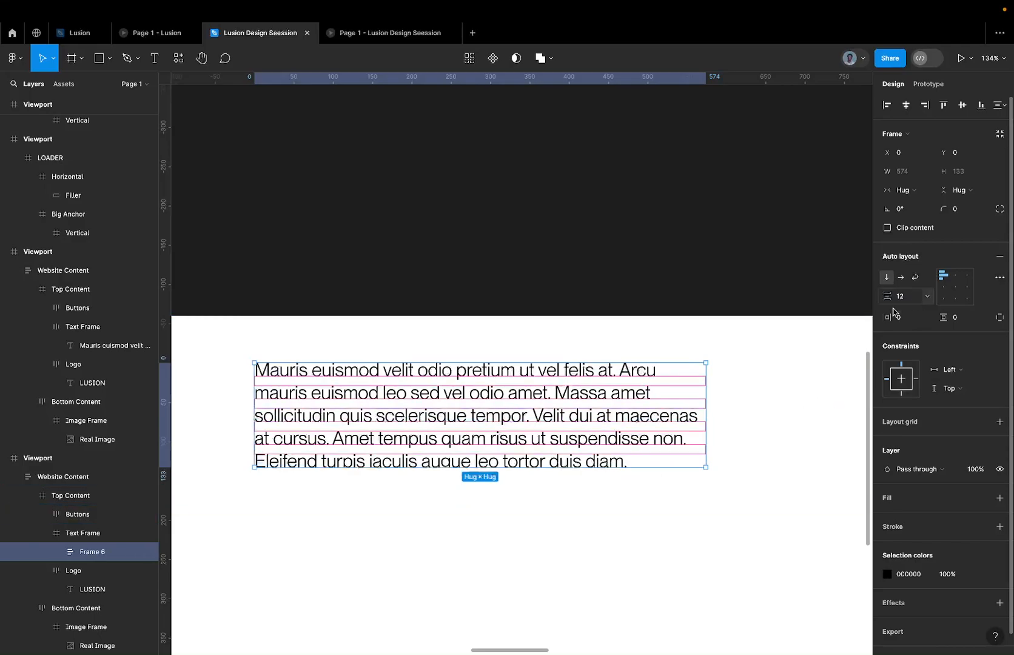
key("shift+Return")
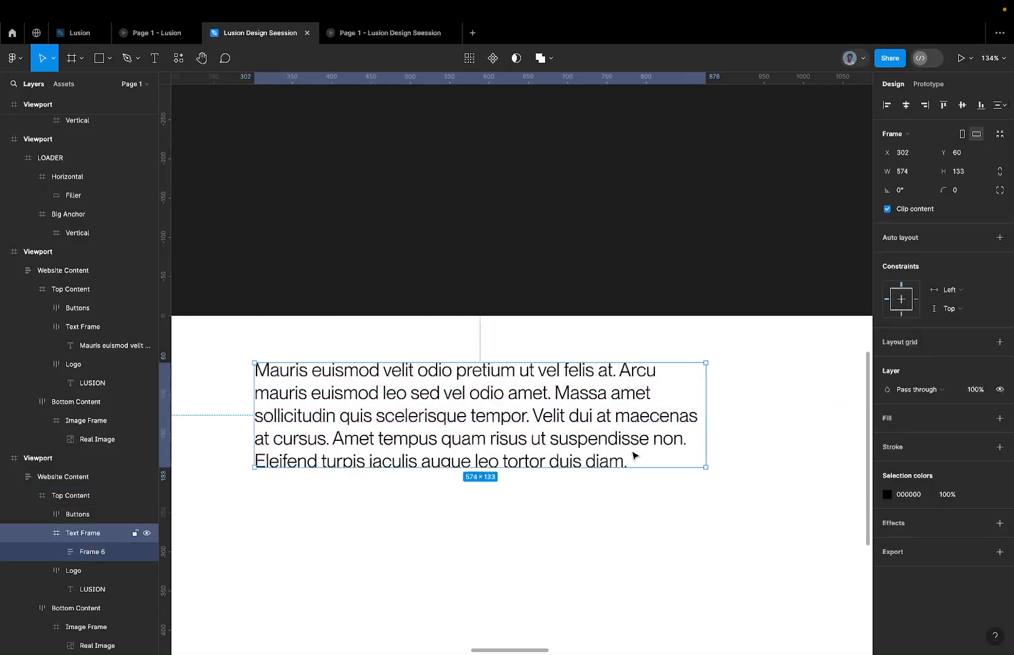
key("Return")
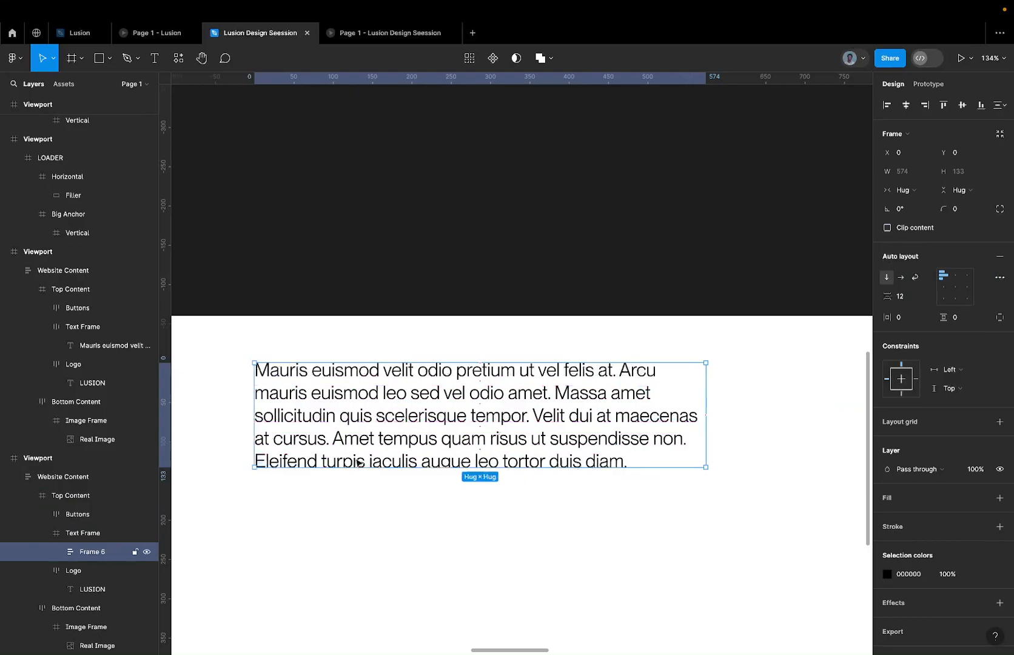
Ungroup the vertical auto layout frame so the five text lines sit directly inside the Text Frame.
key("minus")
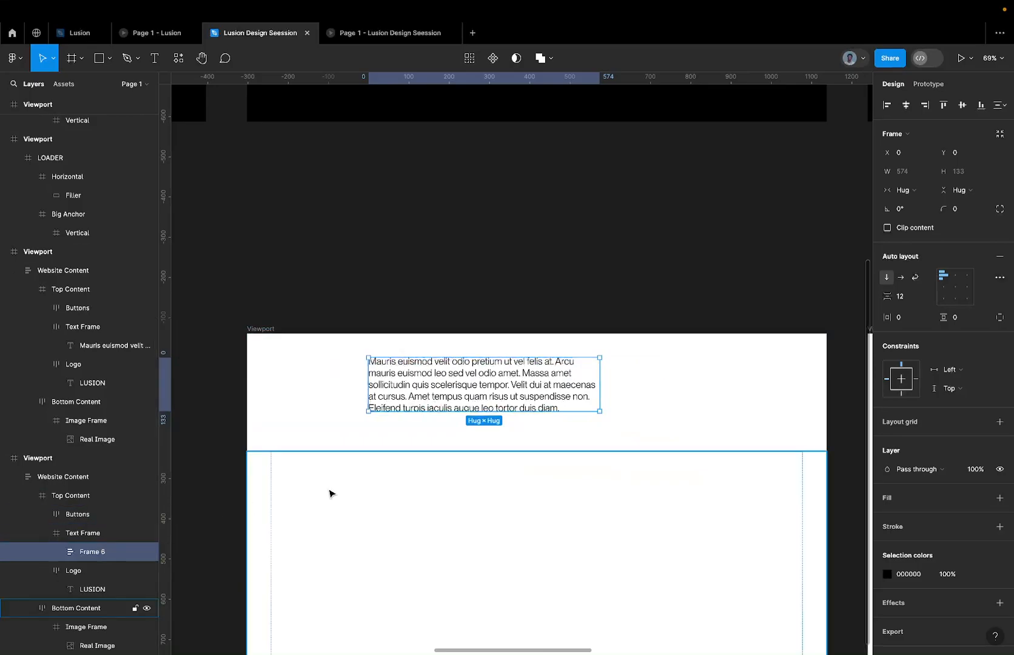
double_click(411, 358)
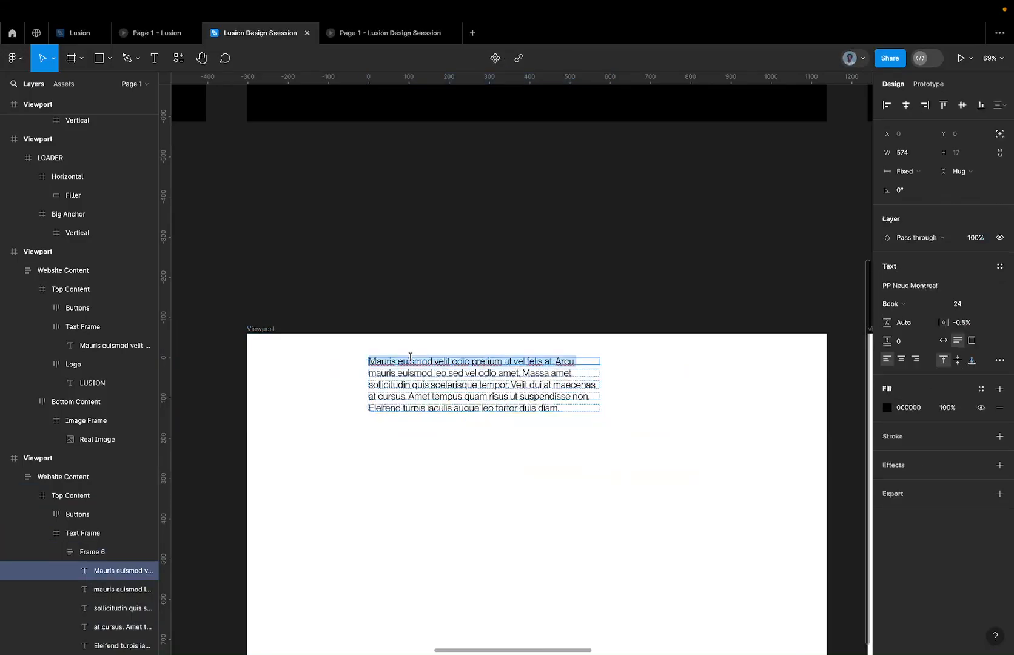
left_click(120, 551)
right_click(120, 550)
mouse_move(179, 569)
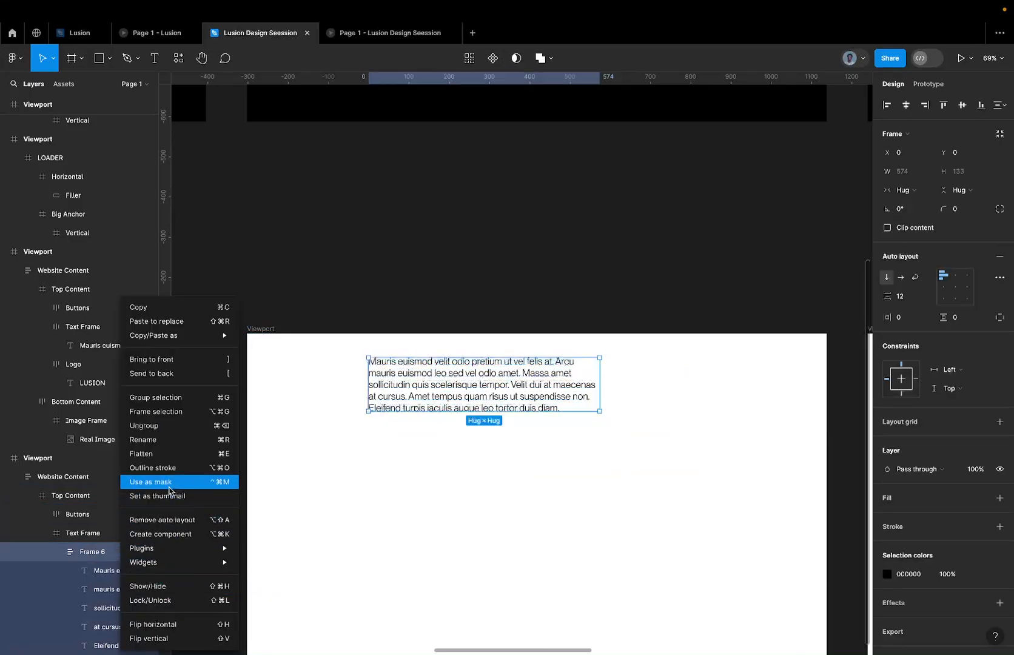
left_click(185, 431)
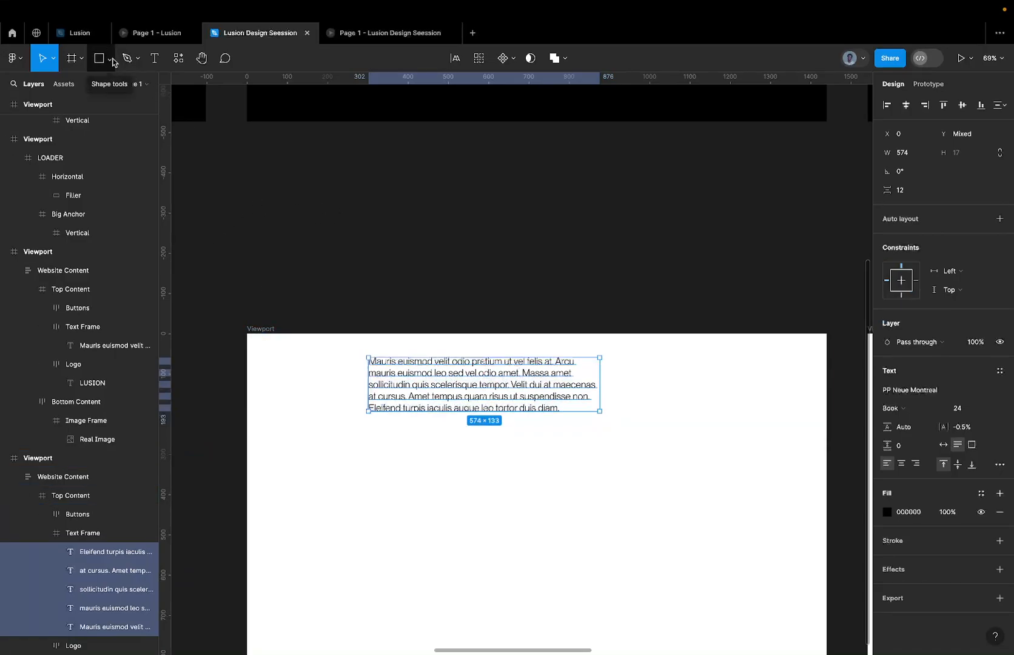
left_click(176, 62)
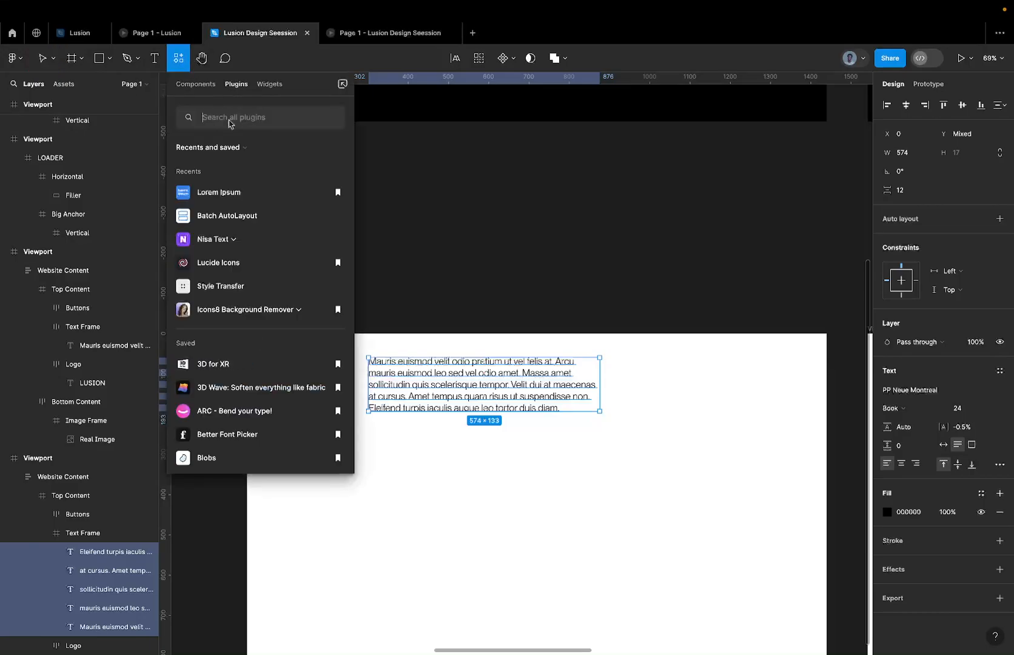
left_click(261, 217)
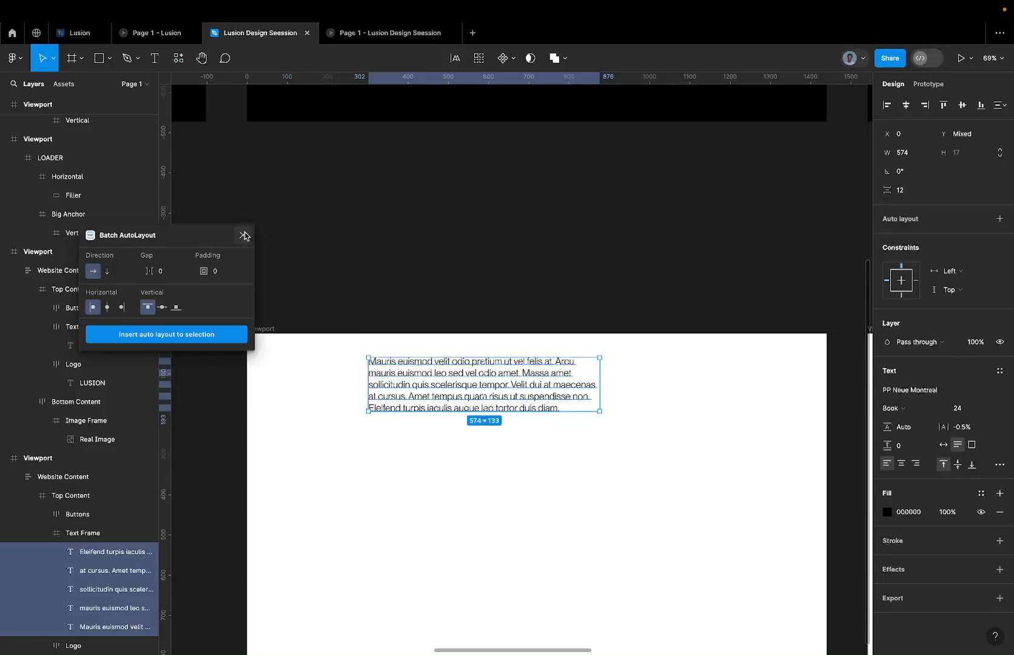
left_click(244, 236)
Select the first text line, "Mauris euismod velit", inside the Text Frame.
scroll(538, 376, "up", 5)
left_click(531, 357)
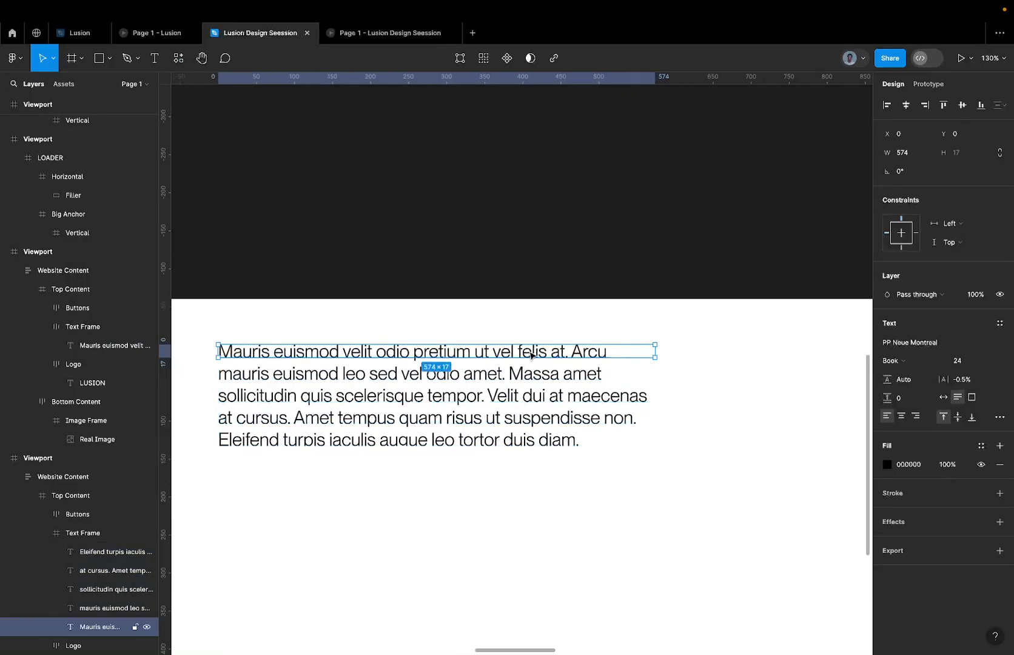
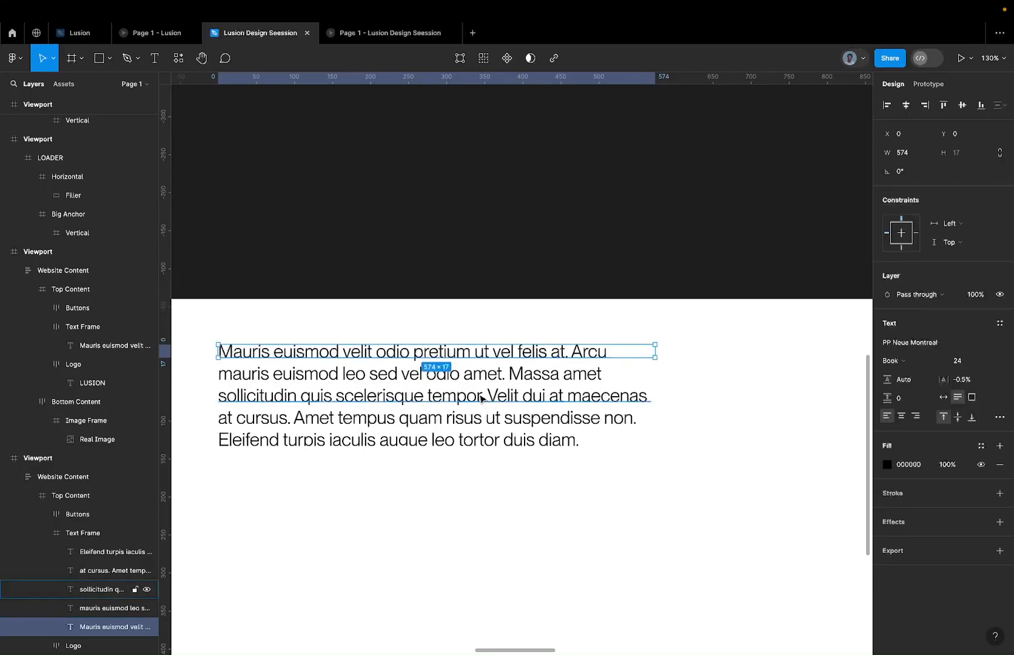
Wrap each of the five paragraph text lines in the Text Frame in its own frame.
right_click(513, 352)
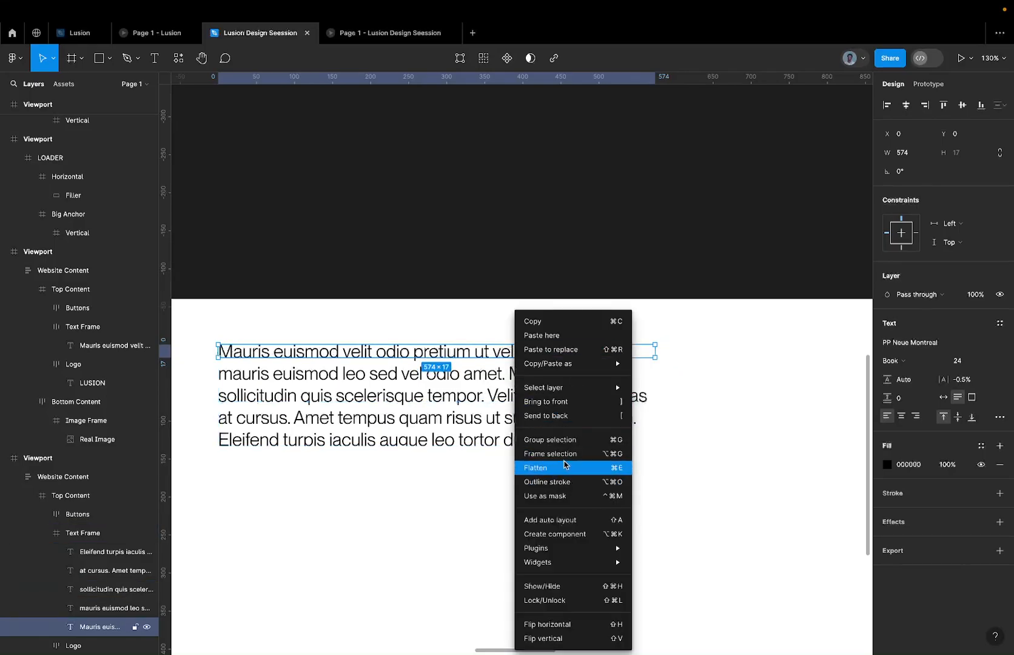
left_click(563, 454)
left_click(519, 367)
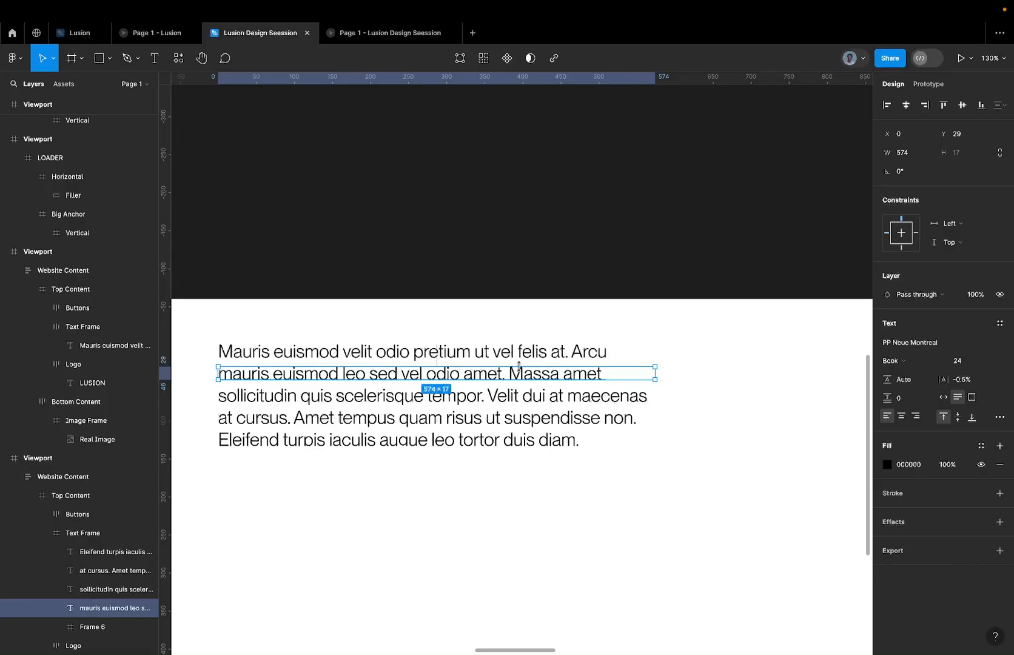
key("ctrl+alt+g")
left_click(502, 396)
key("ctrl+alt+g")
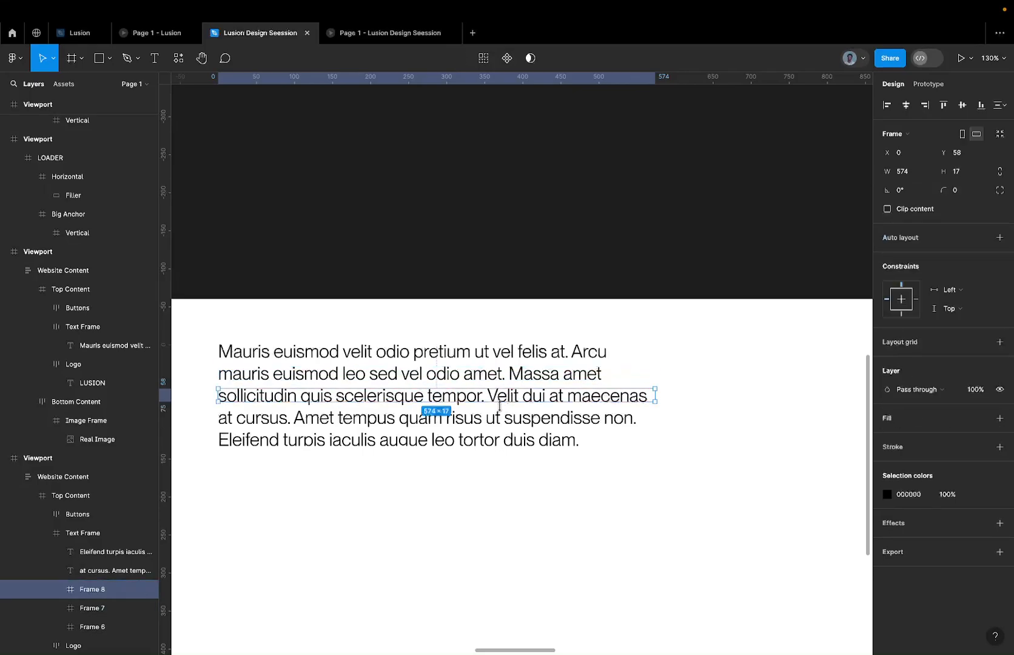
left_click(501, 418)
key("ctrl+alt+g")
left_click(494, 440)
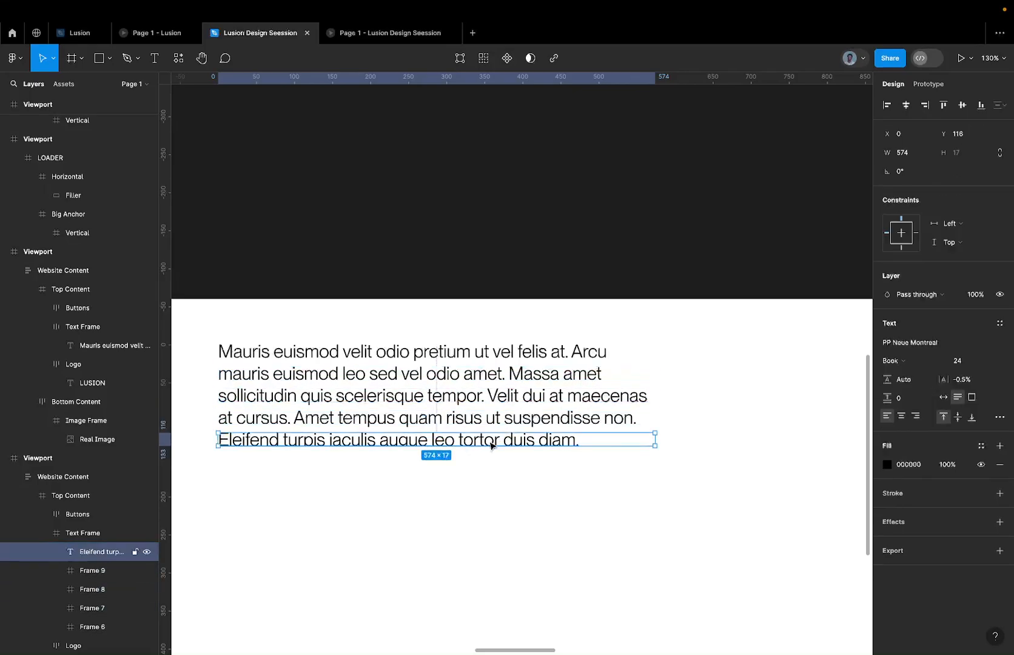
key("ctrl+alt+g")
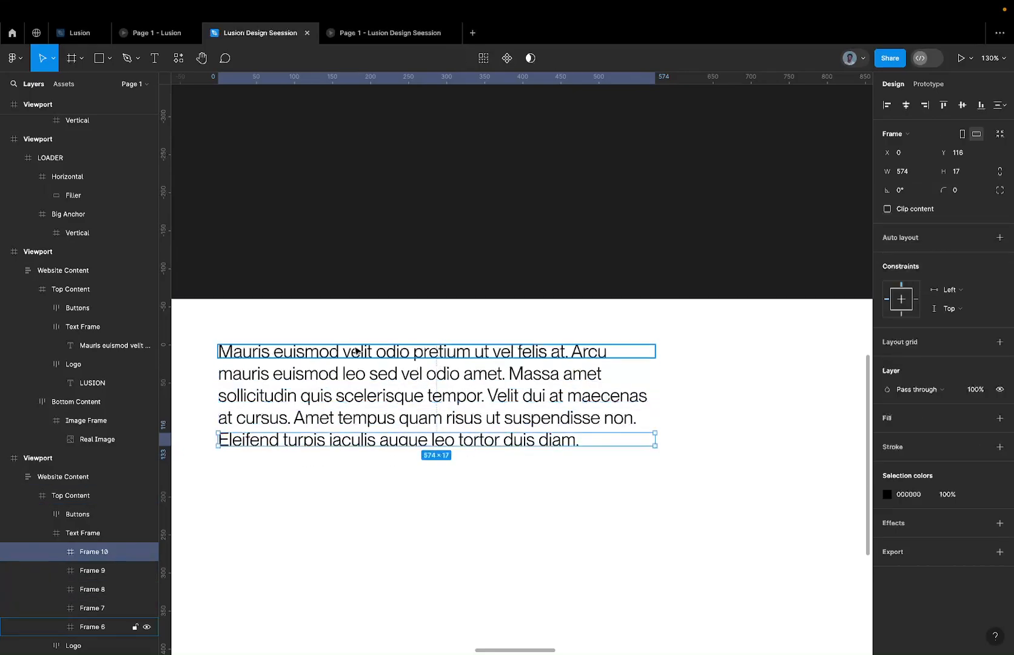
Rename the frames around the first and second text lines as "Line 1" and "Line 2".
double_click(355, 354)
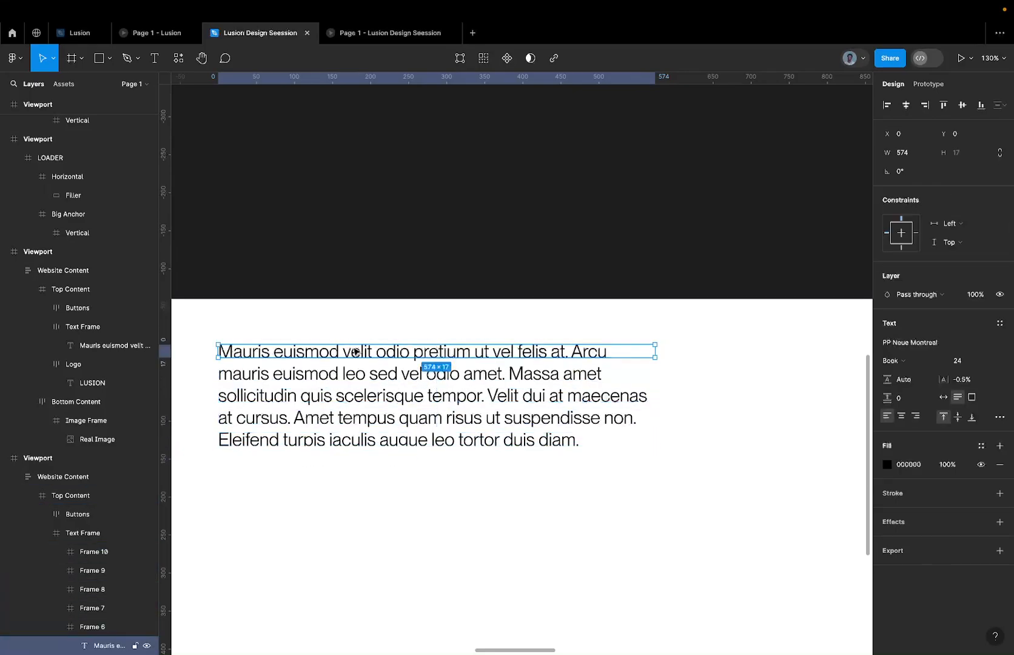
double_click(101, 627)
type("Line")
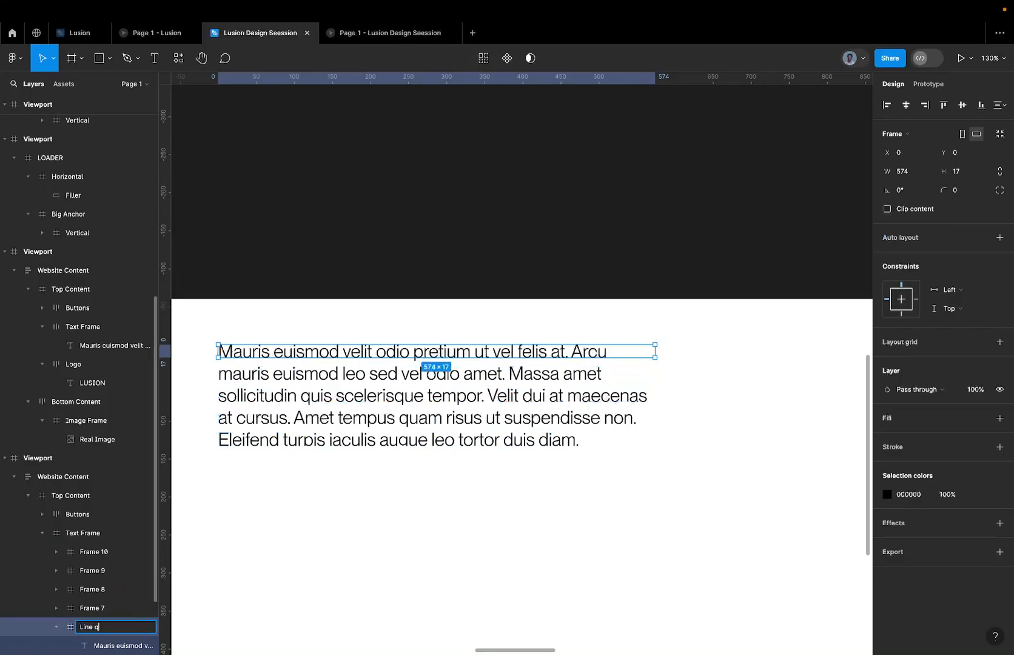
type(" 1")
key("Return")
double_click(93, 608)
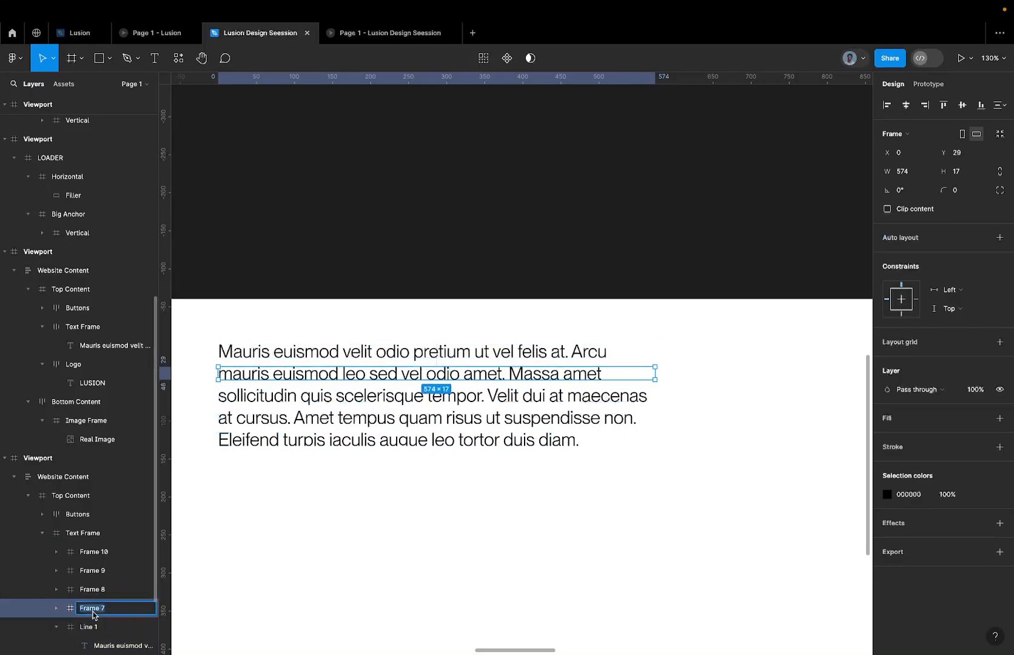
Rename the frames around the third, fourth and fifth text lines as "Line 3", "Line 4" and "Line 5".
type("Line 2")
key("Return")
double_click(99, 590)
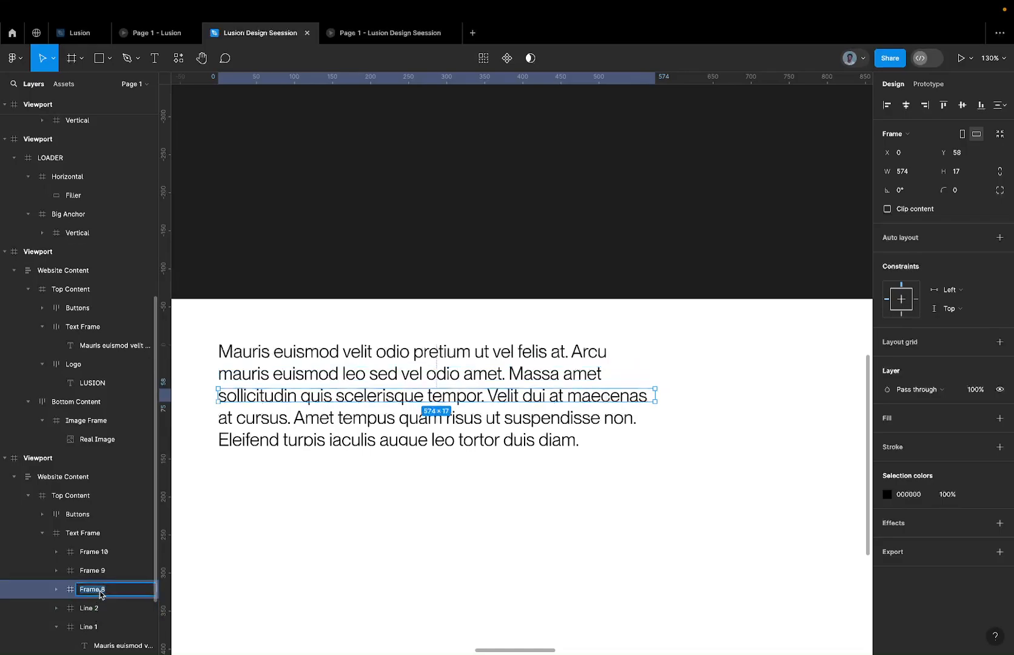
type("Lin")
key("Return")
double_click(96, 567)
type("Line 4")
key("Return")
left_click(94, 552)
double_click(94, 552)
type("Line")
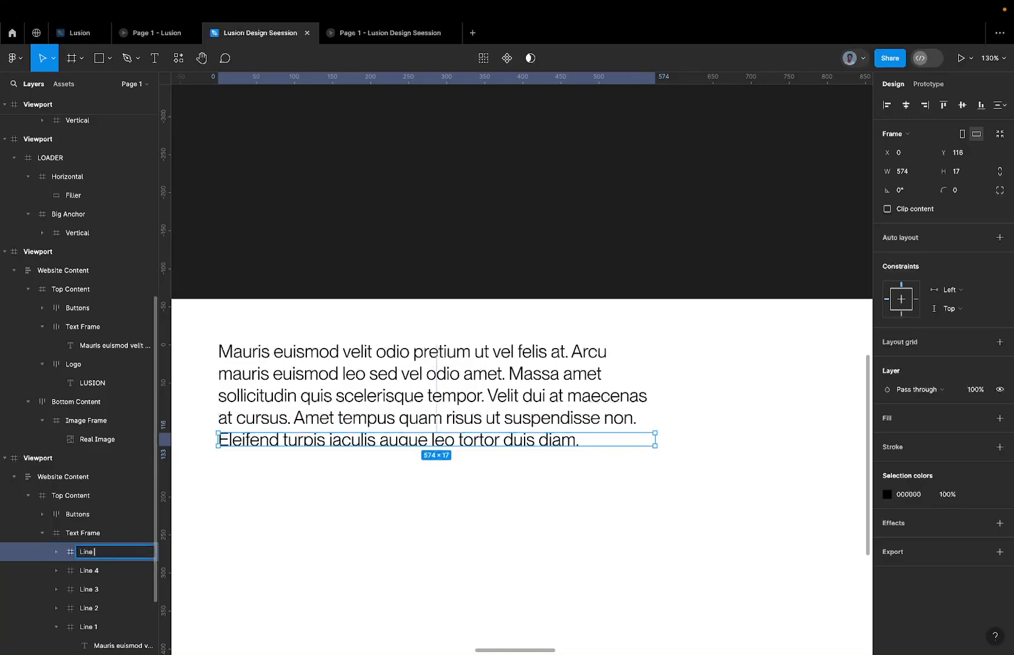
key("Return")
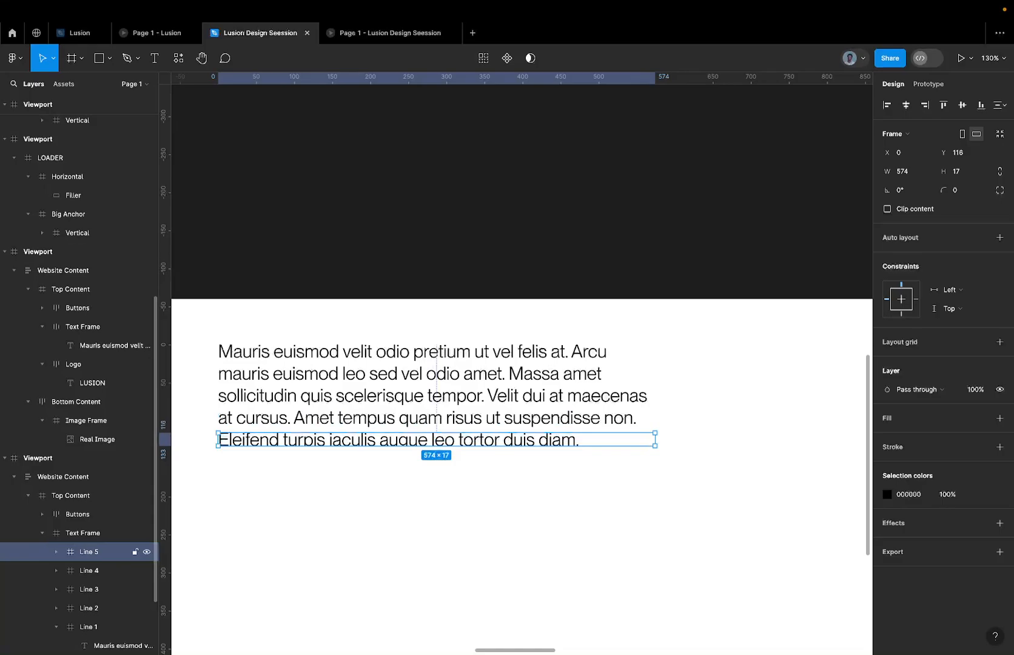
Try Outline stroke on the paragraph text beside the LUSION logo in the neighbouring viewport, and undo it.
scroll(297, 524, "down", 5)
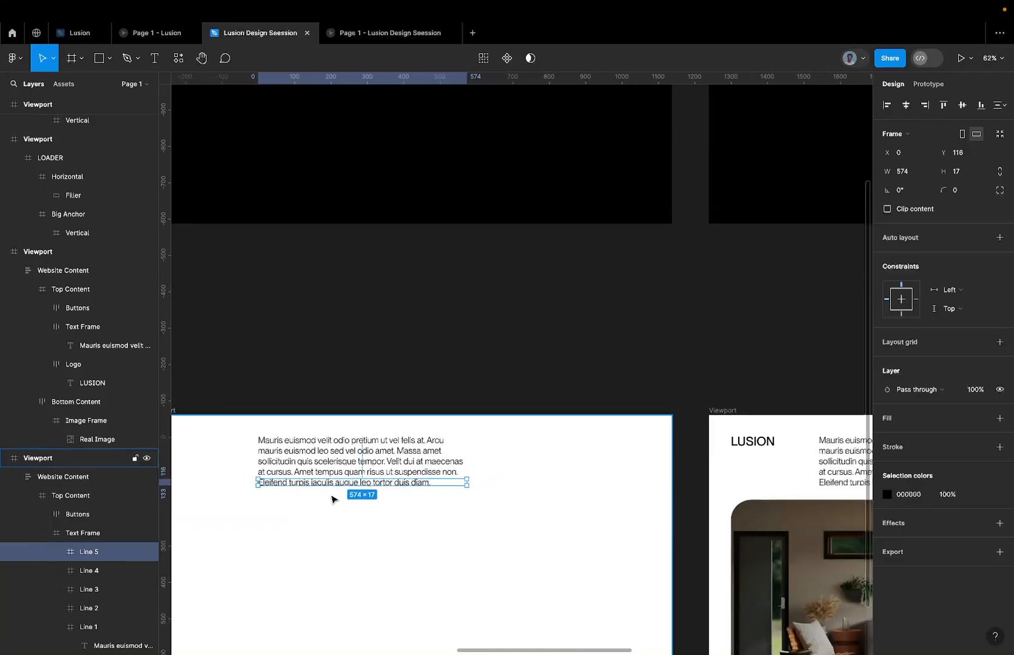
scroll(349, 485, "right", 4)
left_click(536, 427)
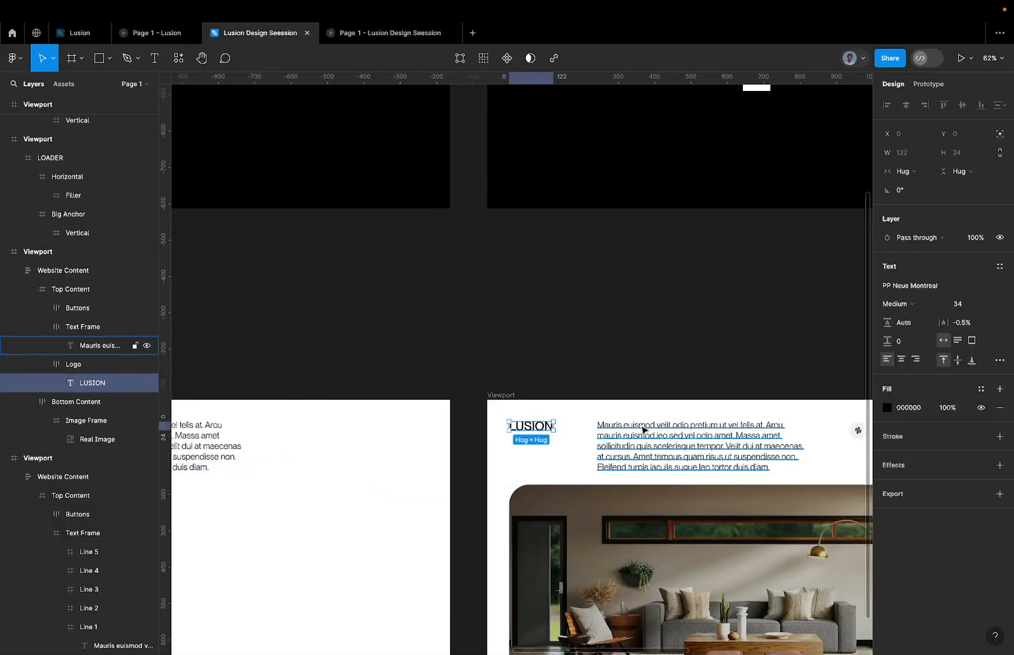
left_click(641, 426)
scroll(586, 437, "up", 3)
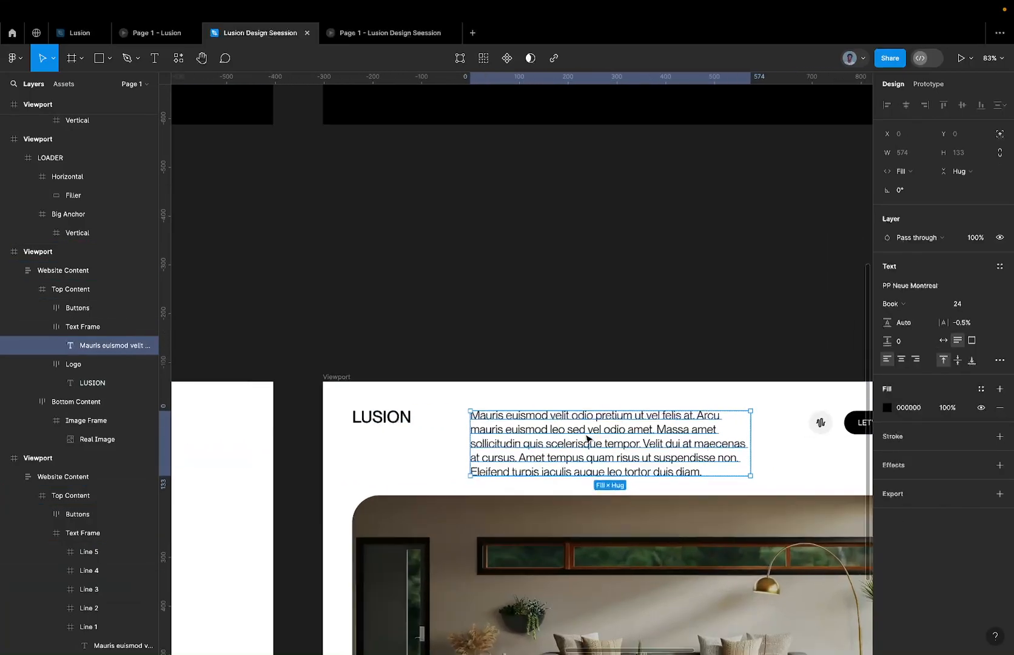
right_click(586, 436)
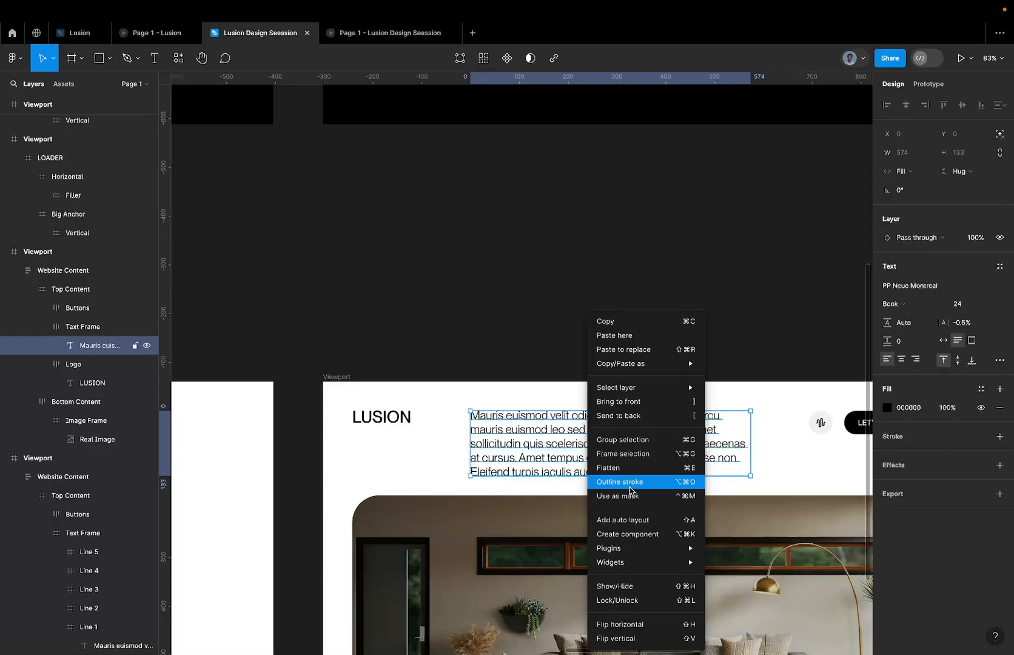
left_click(630, 486)
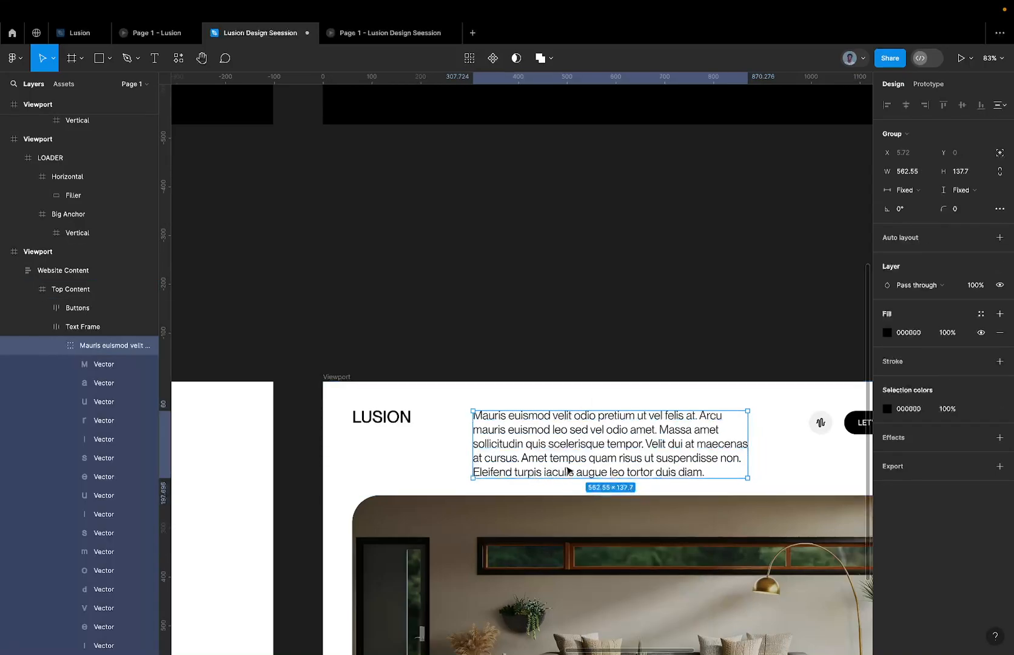
double_click(528, 444)
key("Escape")
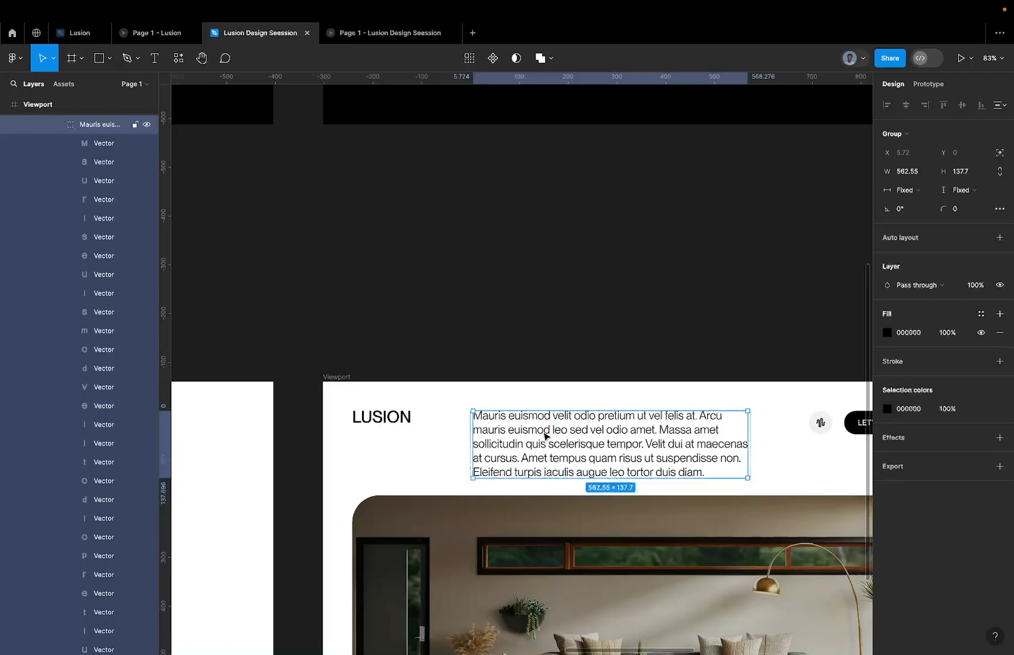
key("ctrl+z")
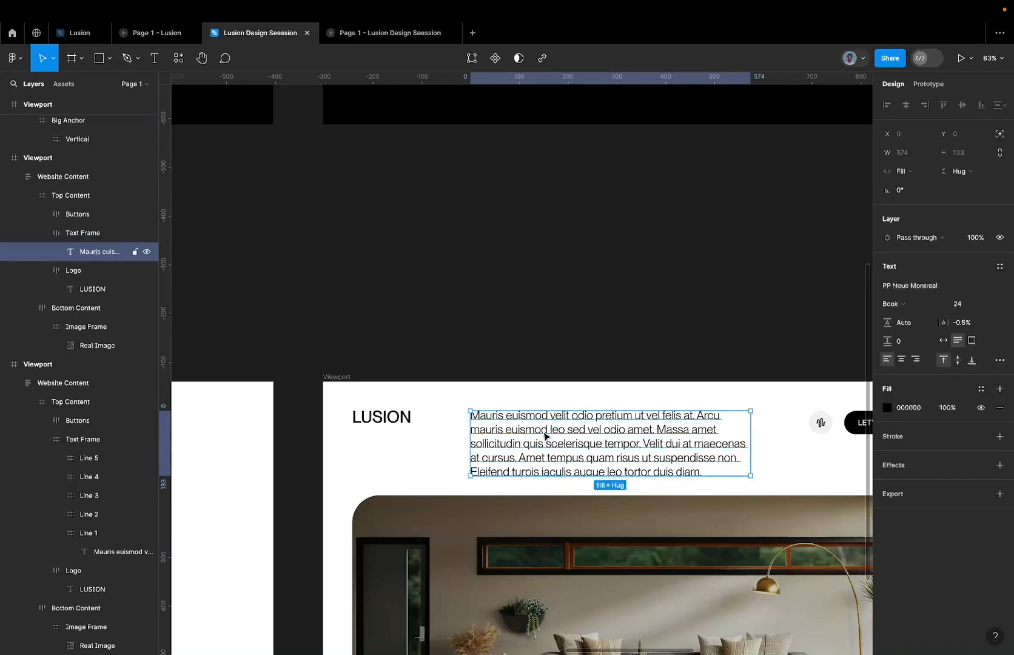
Select all five line frames, Line 1 to Line 5, in the split paragraph's Text Frame.
scroll(544, 435, "down", 5)
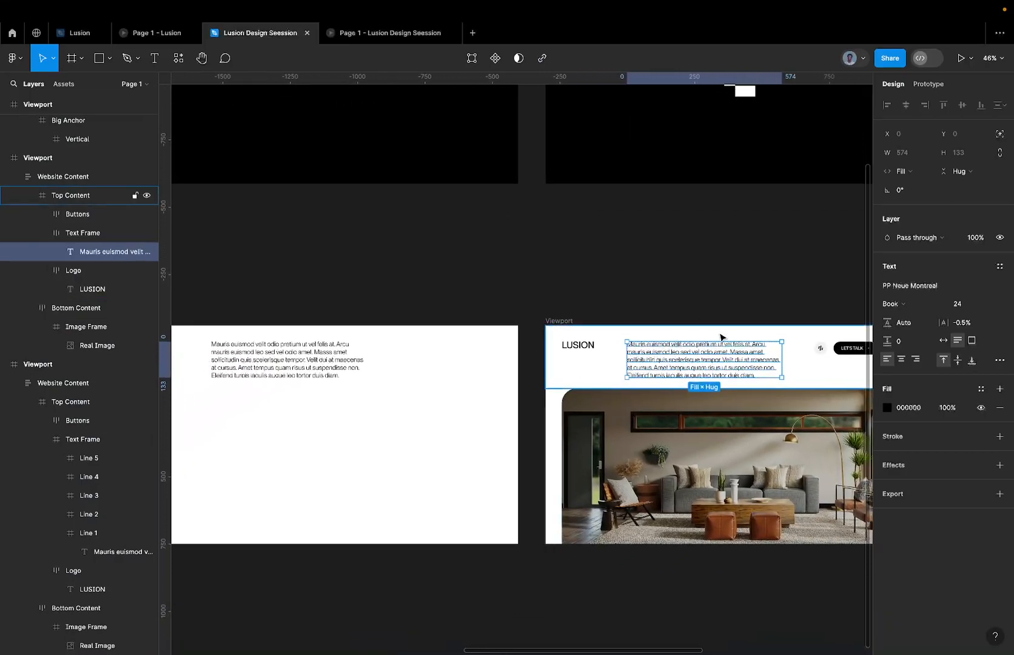
scroll(718, 337, "up", 5)
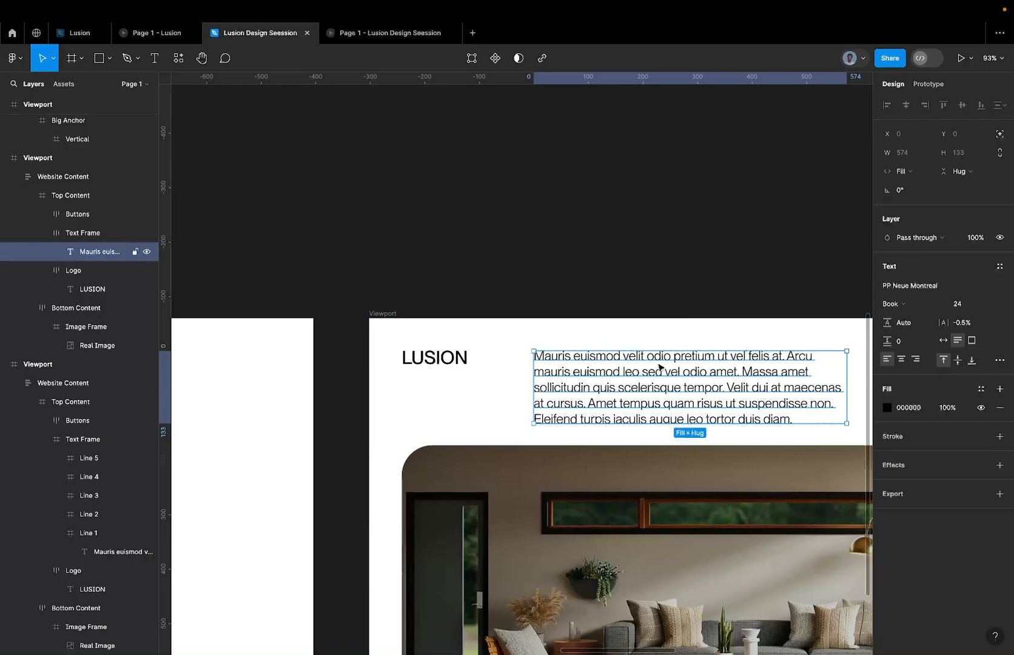
scroll(720, 363, "left", 10)
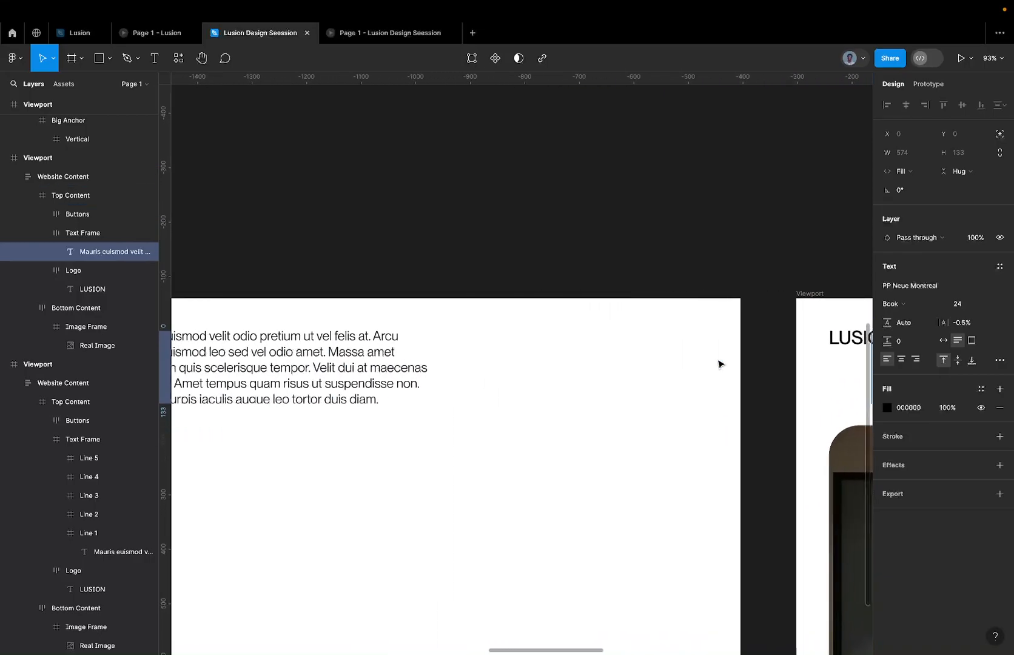
scroll(425, 331, "left", 2)
left_click(452, 335)
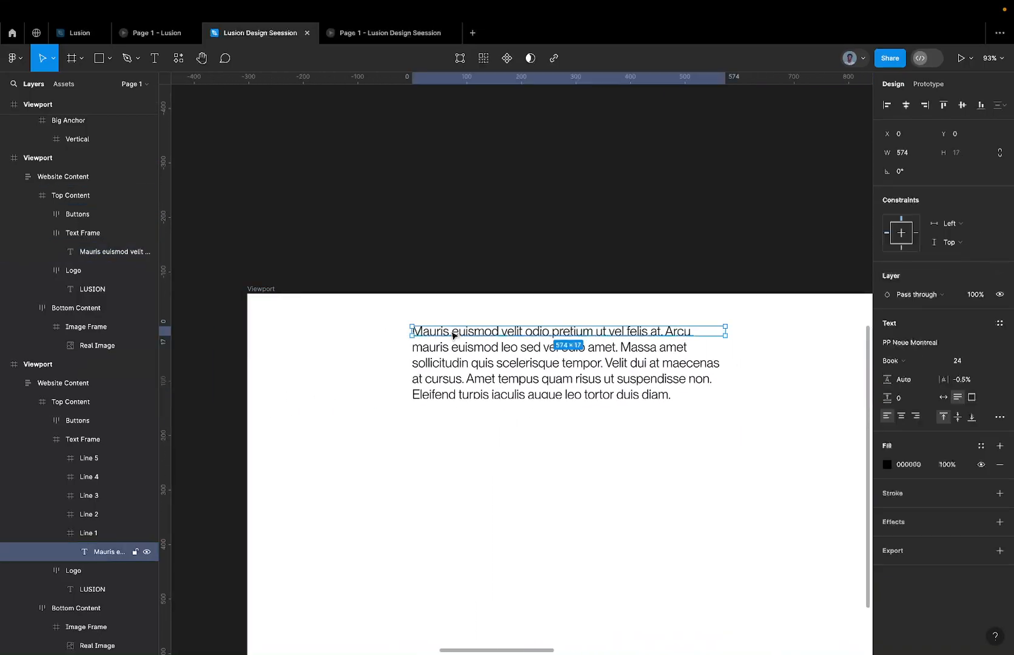
left_click(451, 349)
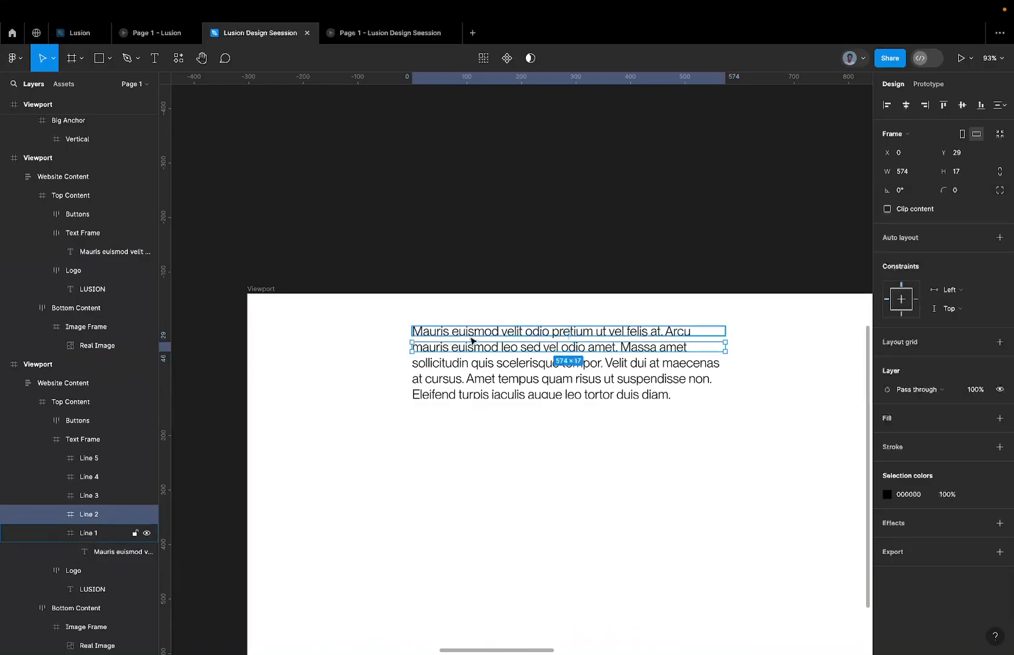
left_click(470, 337)
key("super+a")
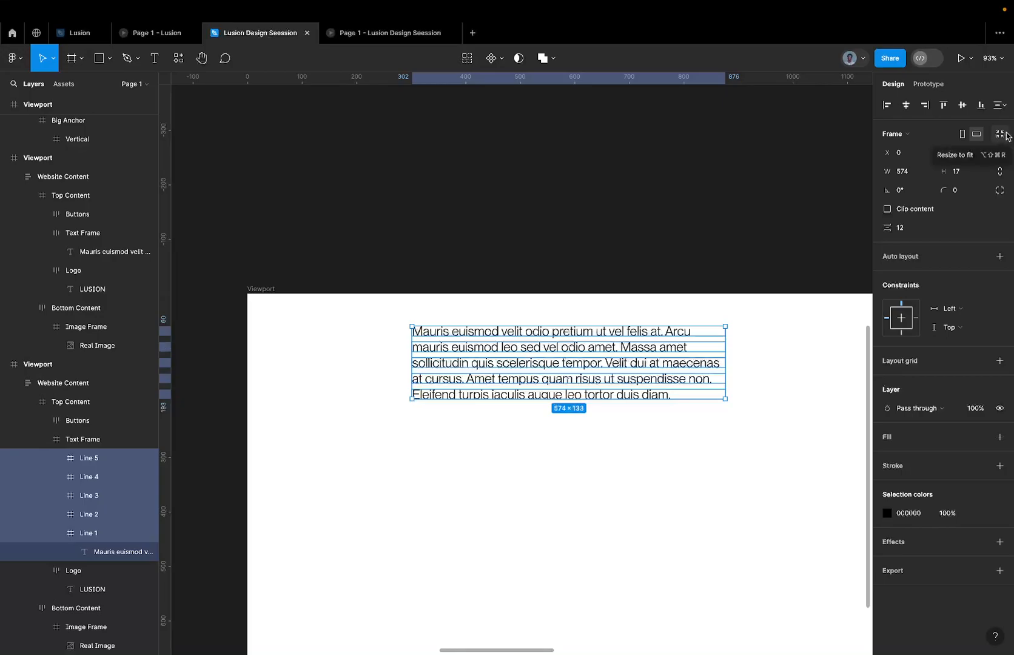
scroll(579, 324, "up", 5)
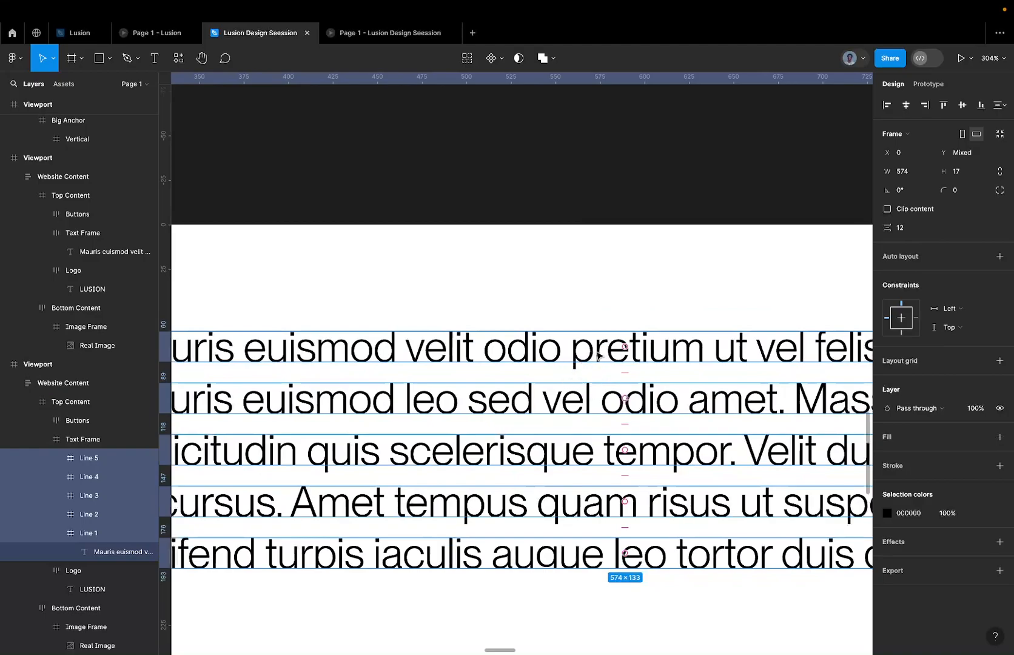
scroll(598, 355, "down", 1)
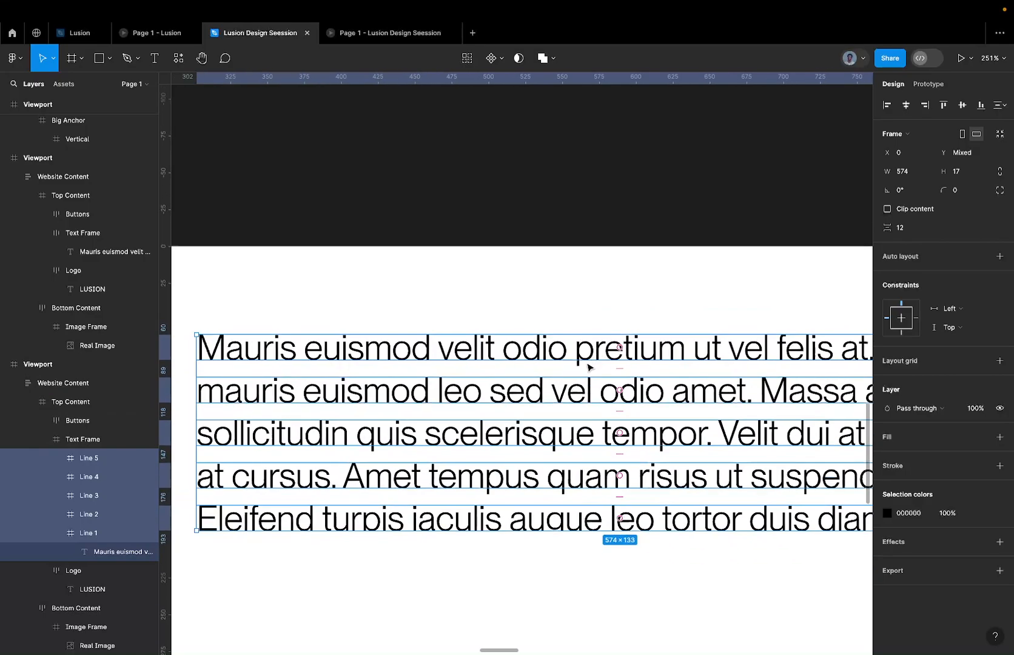
Select the text layers nested inside all five line frames together.
double_click(599, 354)
scroll(599, 355, "right", 1)
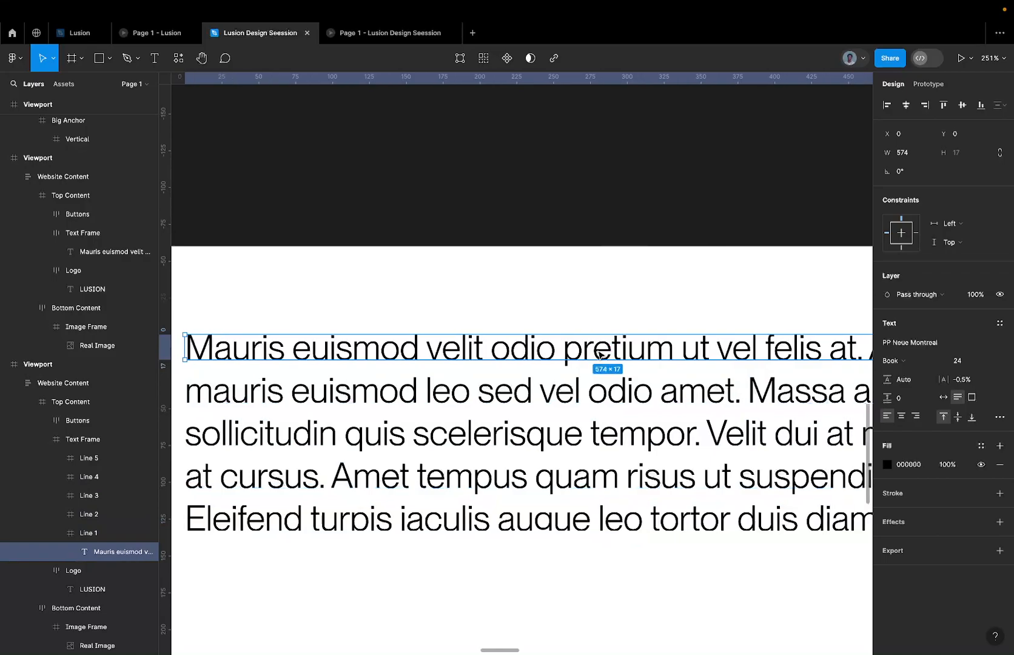
key("shift+Return")
left_click(543, 380)
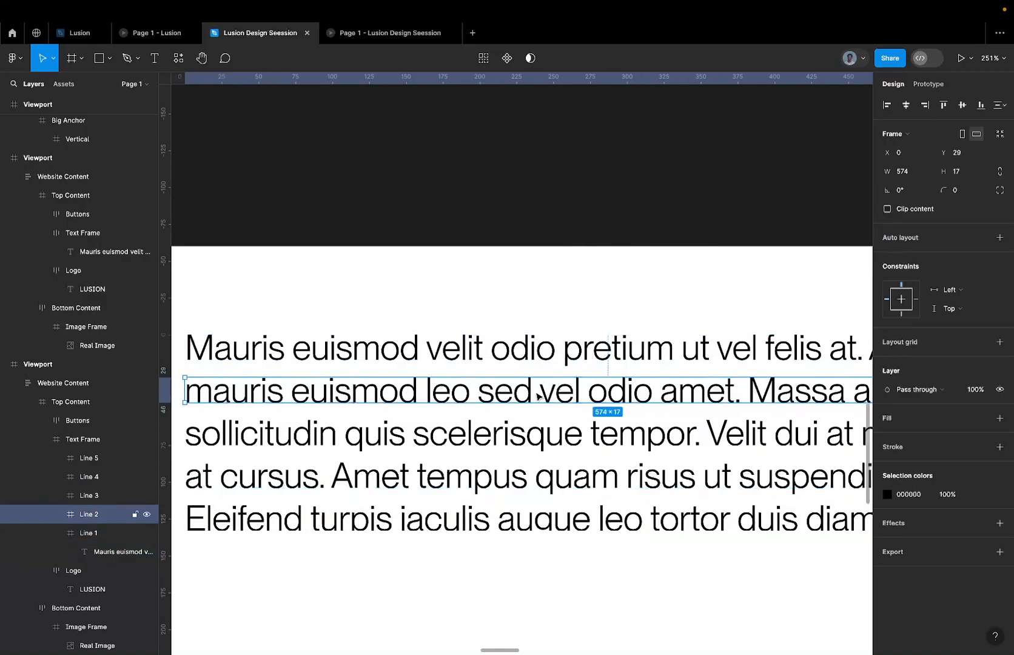
scroll(535, 400, "down", 1)
scroll(535, 400, "right", 1)
double_click(545, 344)
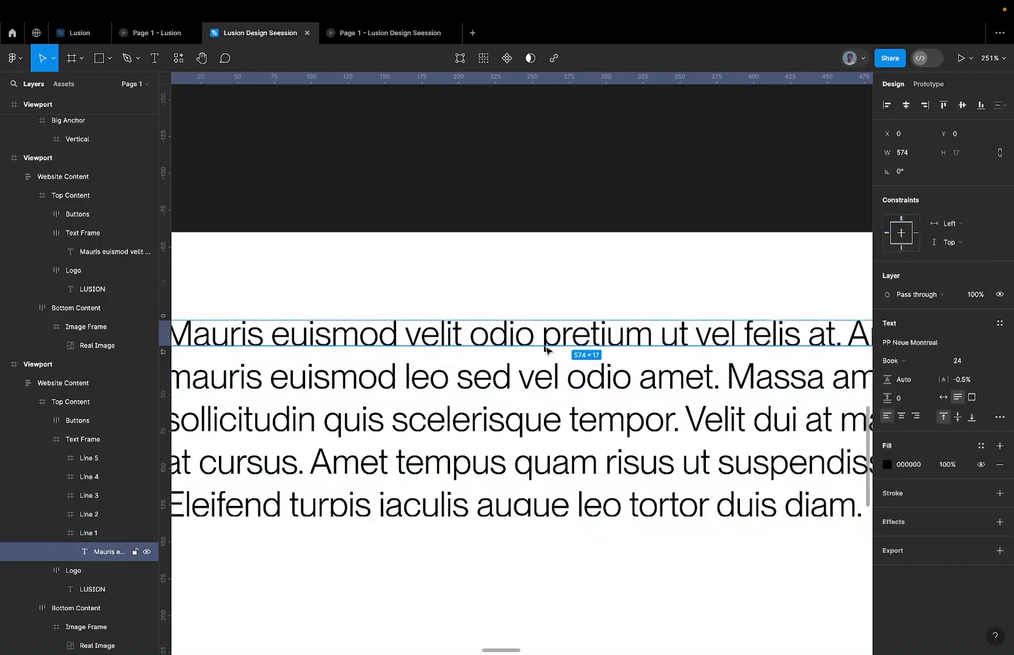
left_click(486, 381)
key("super+a")
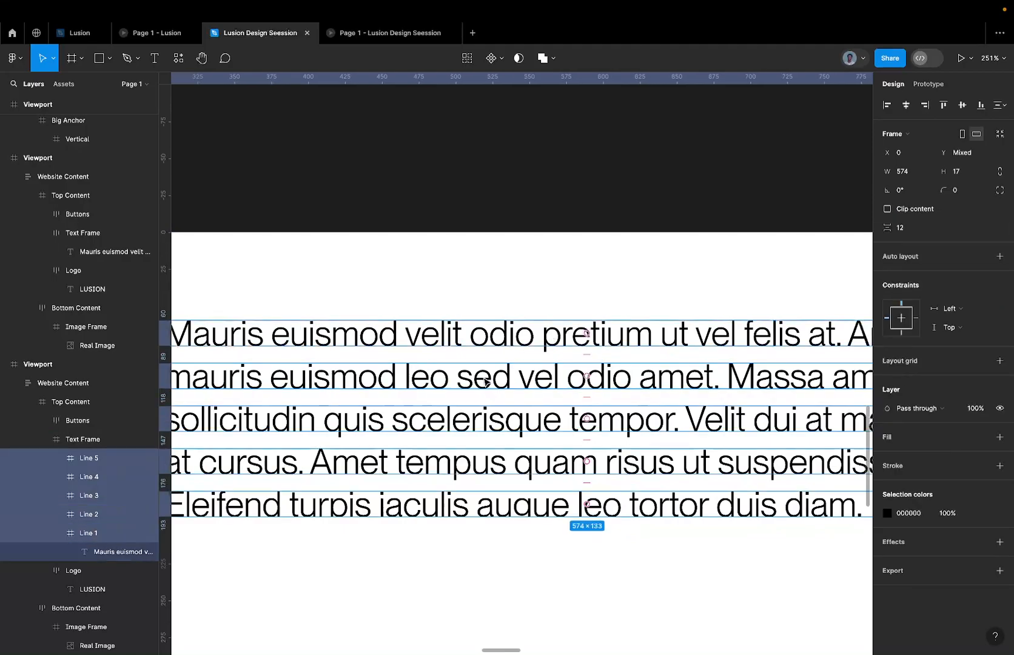
key("Return")
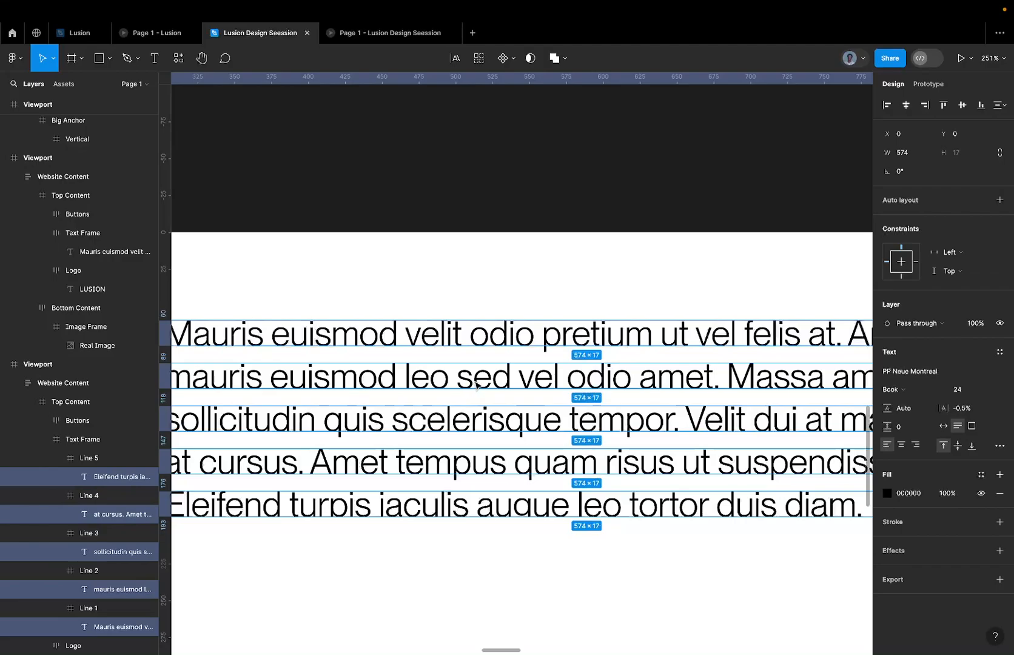
Try Outline stroke on the text inside the Line 2 frame, and undo it.
left_click(478, 382)
right_click(479, 381)
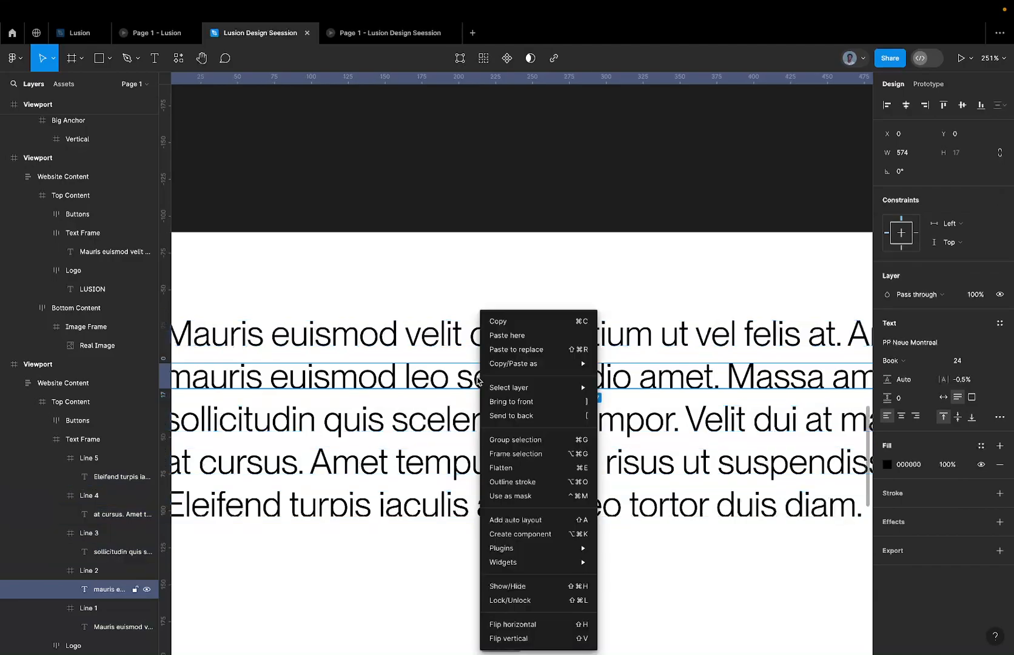
left_click(522, 474)
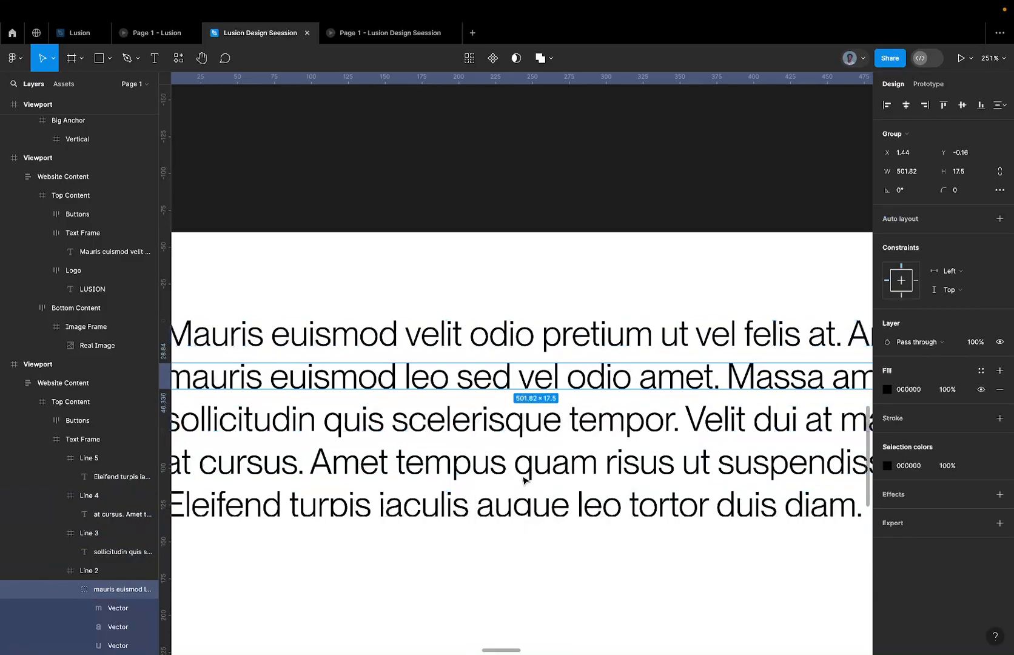
key("super+z")
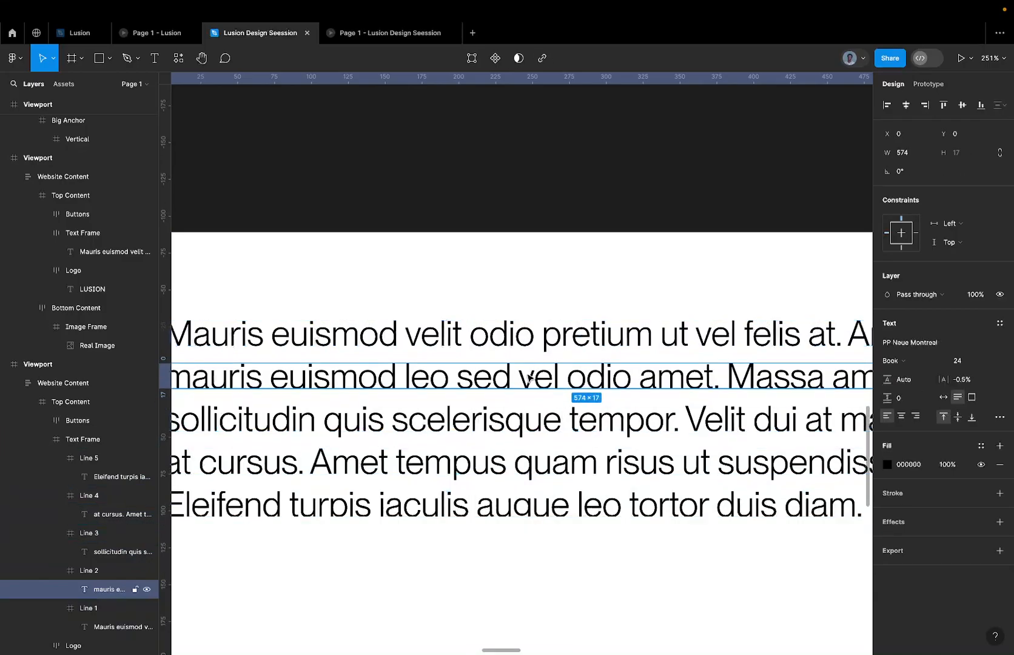
Flatten the text inside the Line 2 frame into a single vector shape.
right_click(532, 376)
left_click(565, 467)
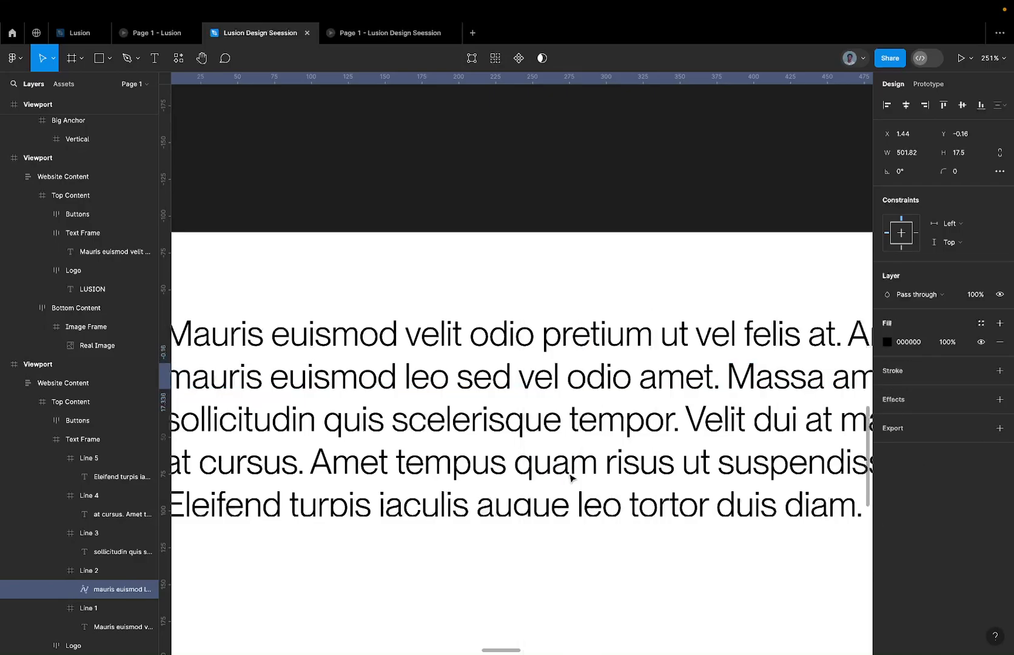
Flatten the text inside the Line 1 frame and the Line 3 frame, each into its own vector shape.
left_click(632, 332)
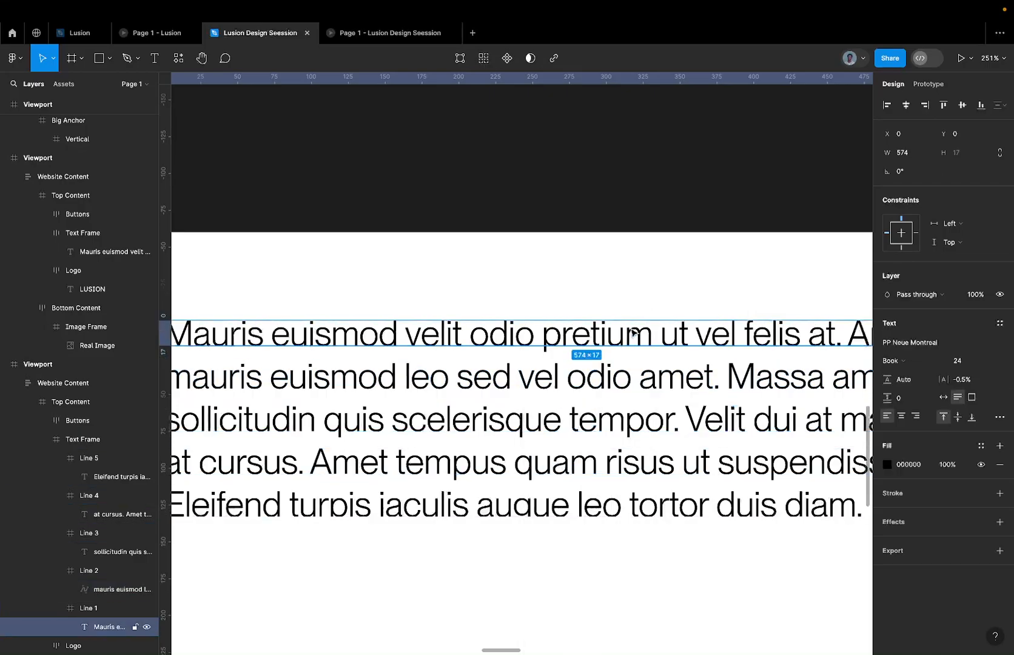
right_click(633, 332)
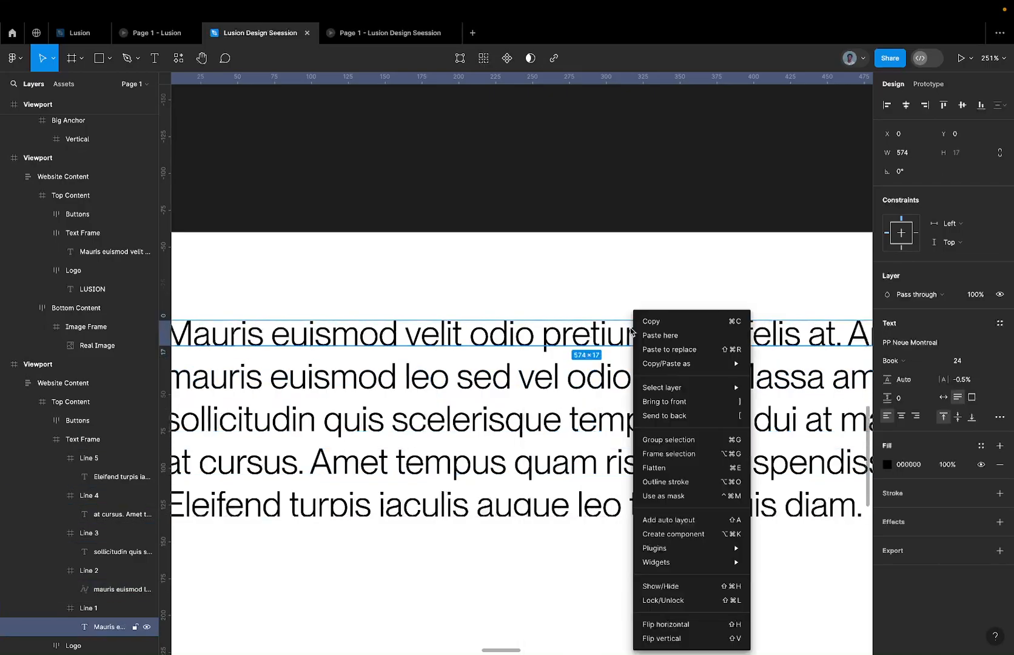
left_click(660, 467)
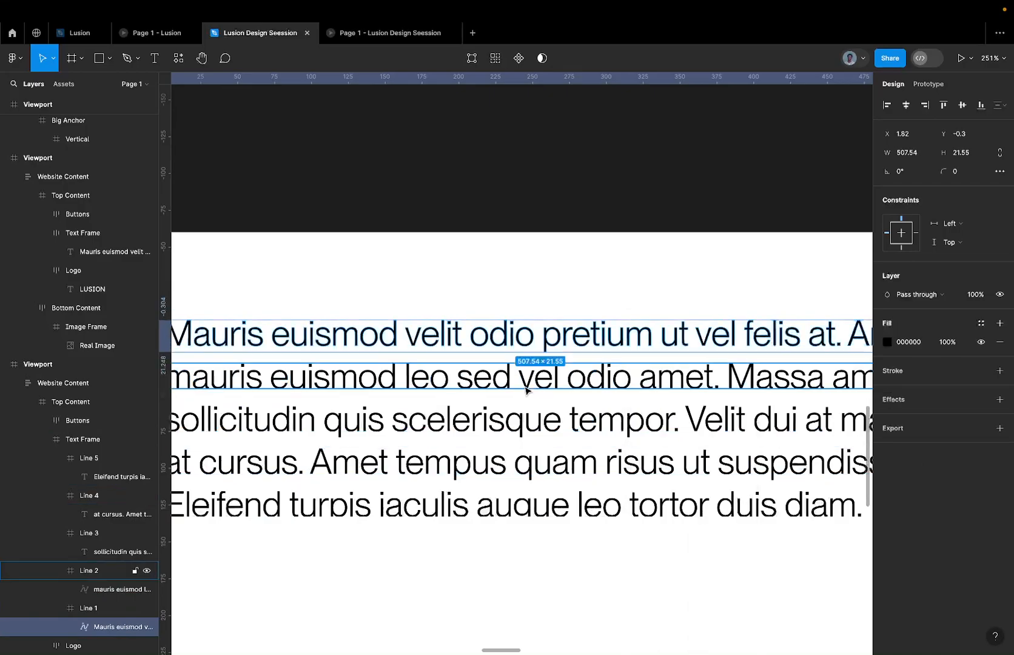
left_click(519, 418)
right_click(518, 414)
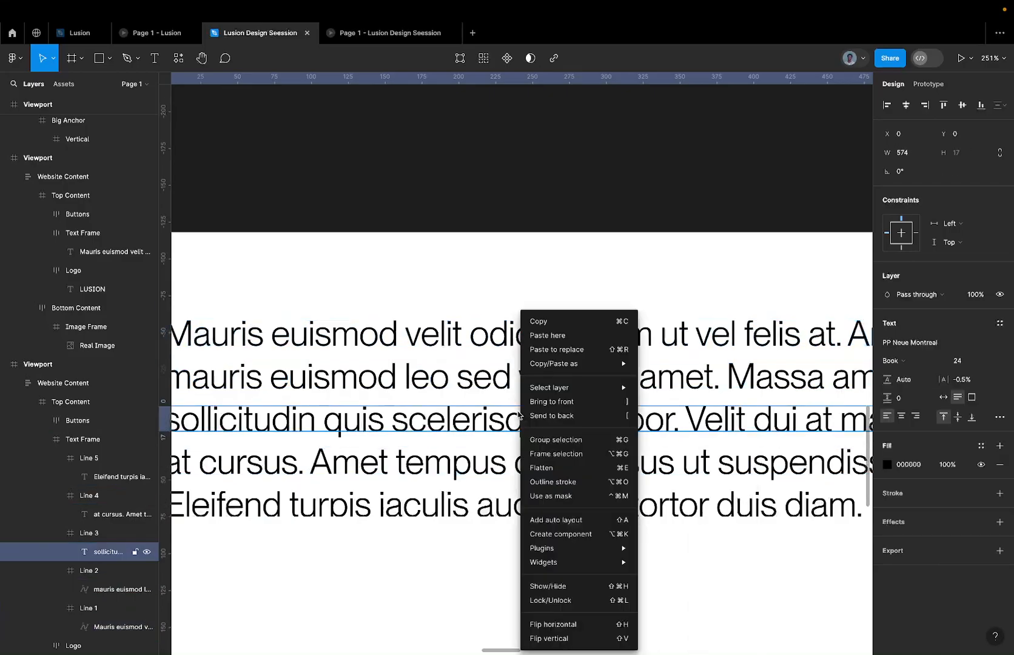
left_click(561, 469)
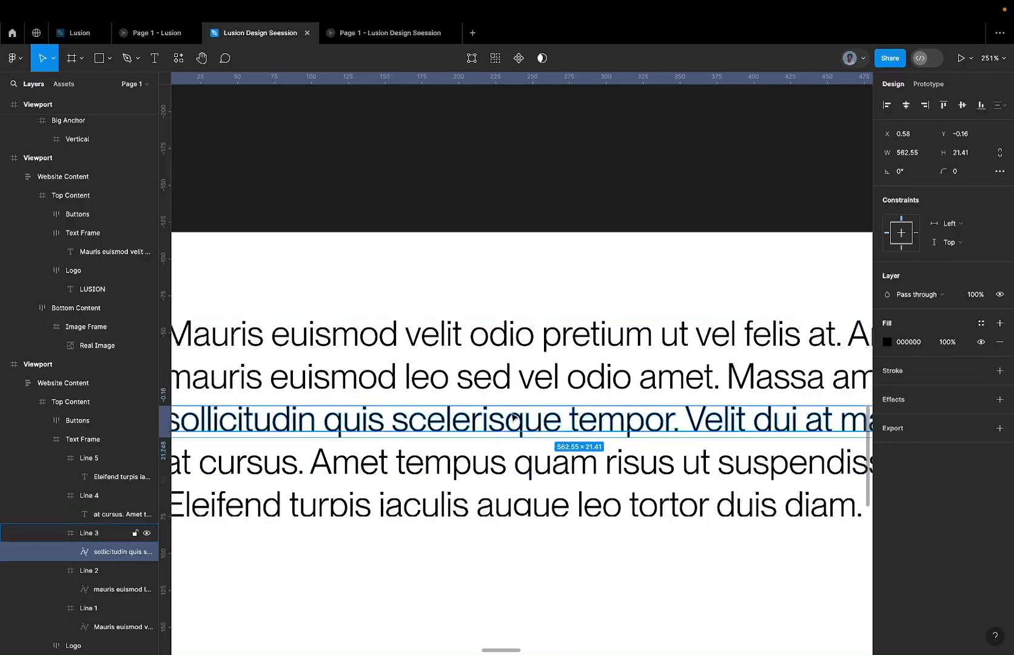
Try flattening the text inside the Line 4 and Line 5 frames into separate vector shapes.
scroll(507, 436, "up", 5, "ctrl")
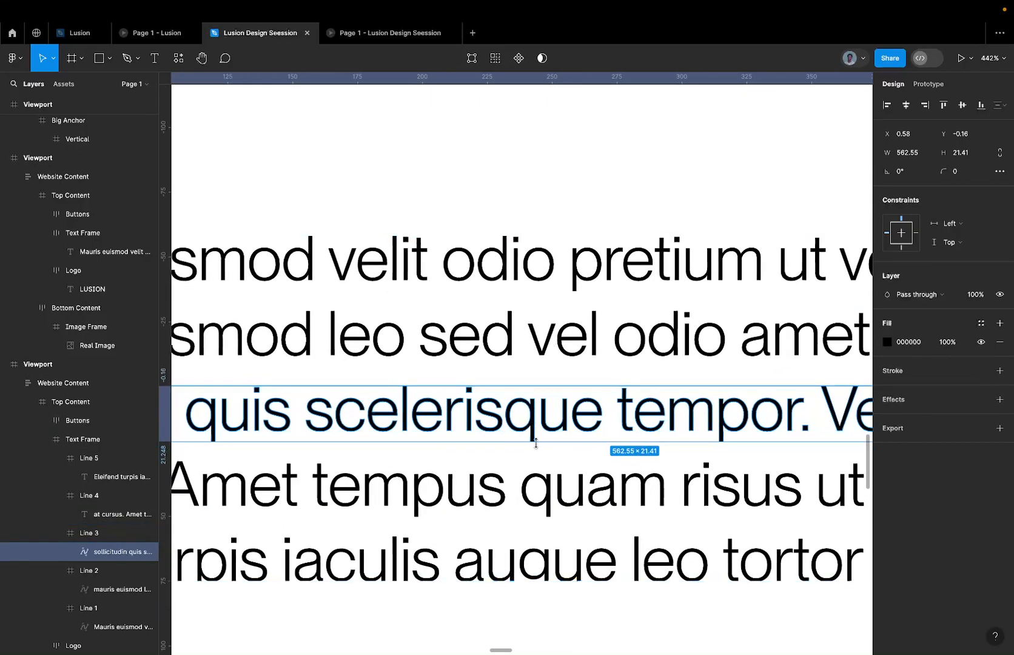
left_click(507, 487)
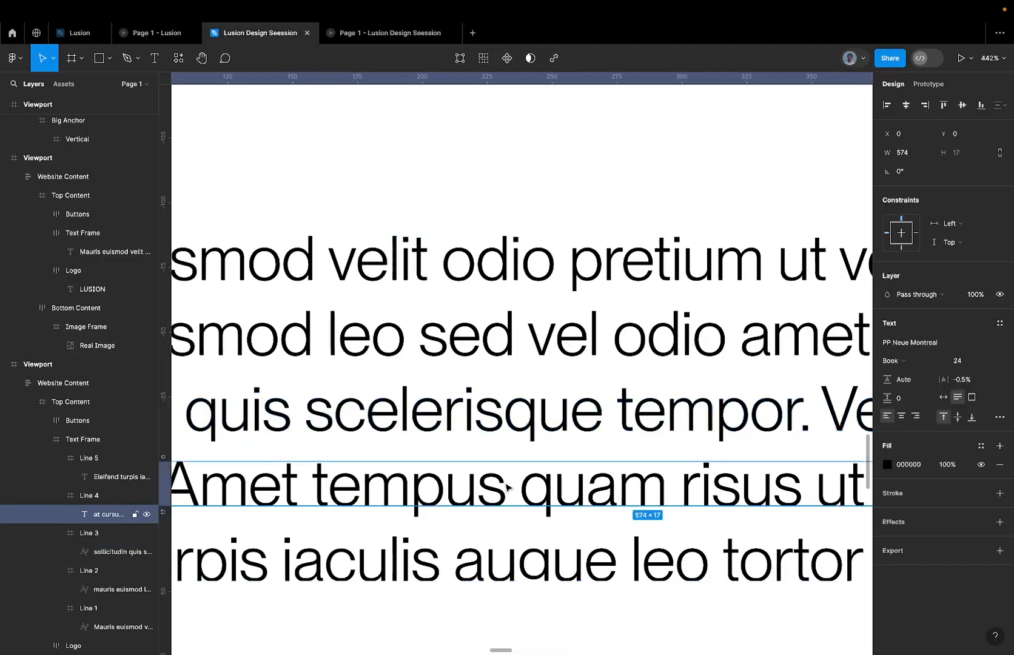
right_click(507, 487)
left_click(546, 472)
scroll(545, 472, "down", 3)
left_click(522, 464)
right_click(520, 464)
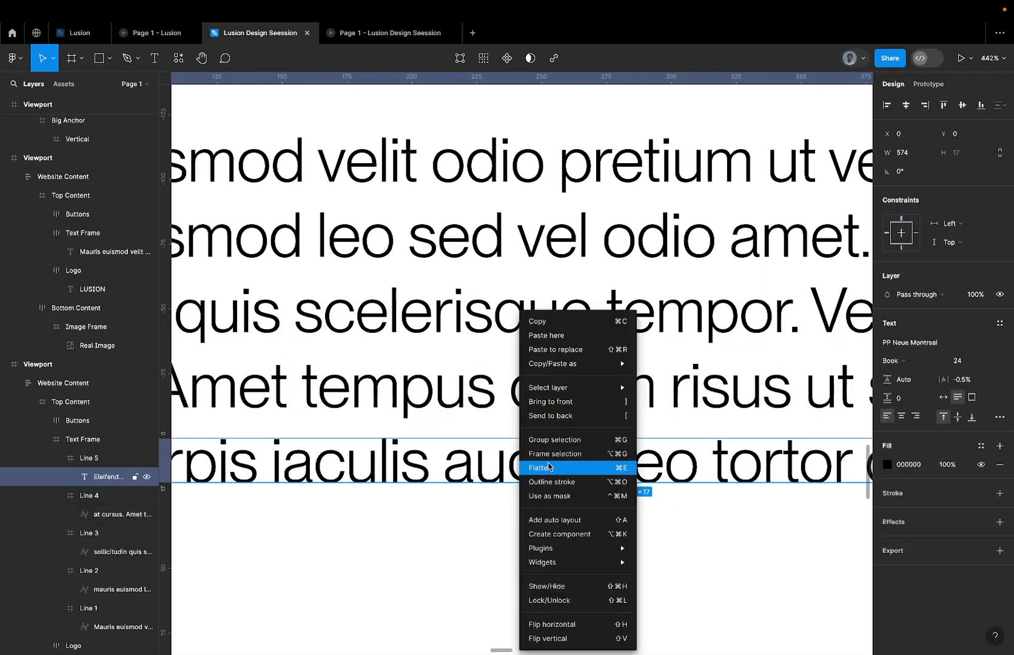
left_click(548, 467)
scroll(536, 464, "down", 5)
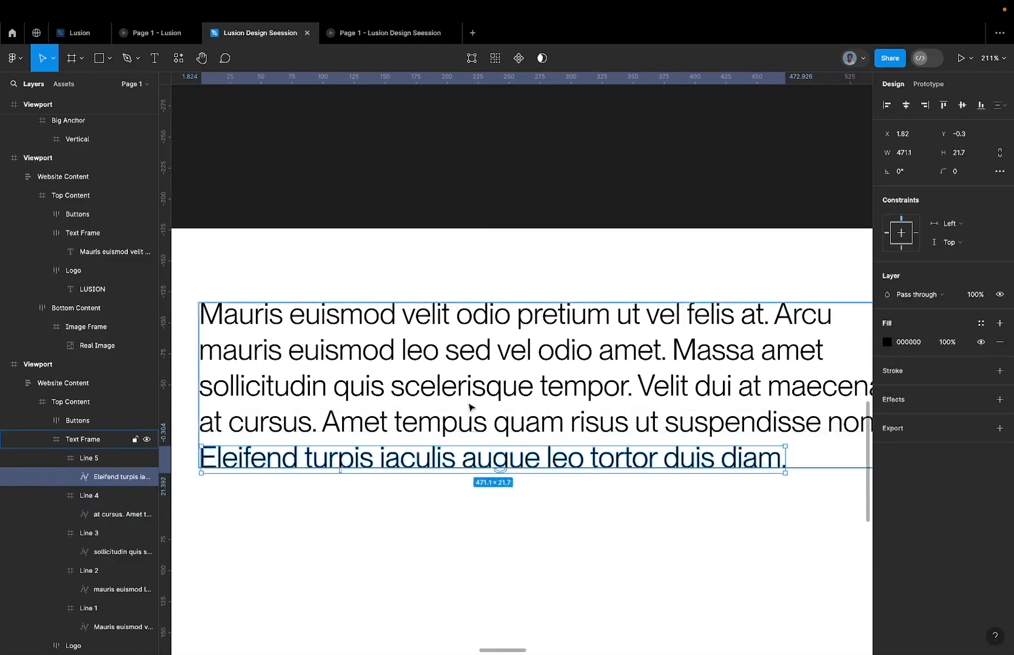
Check the flattened Line 4 shape, and undo the flattening of the text in Line 5.
scroll(470, 407, "up", 3)
left_click(508, 437)
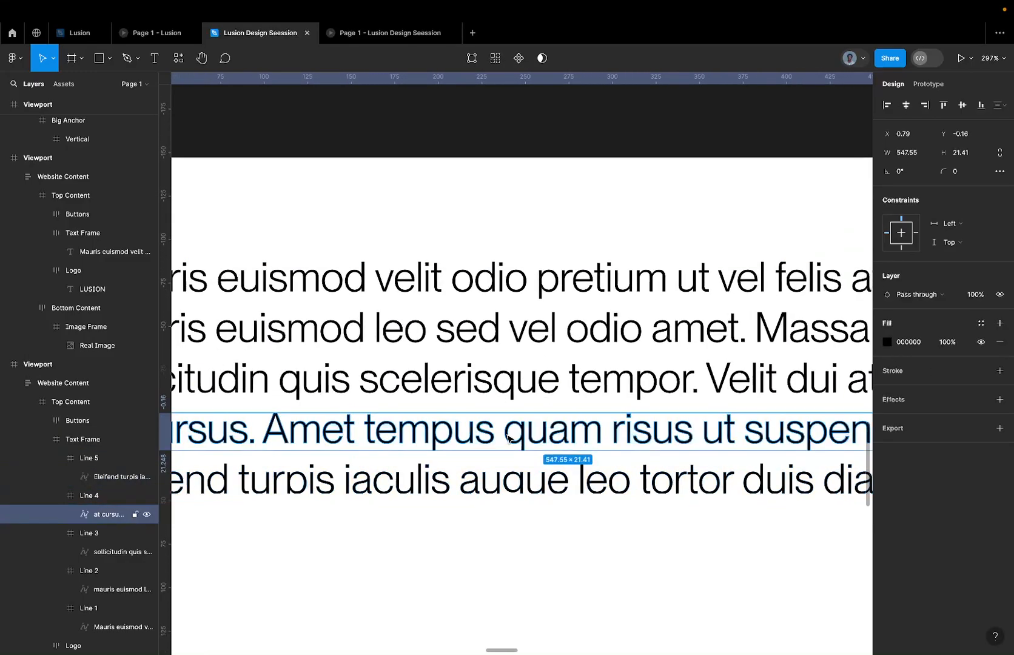
scroll(508, 438, "down", 4)
left_click(526, 466)
key("ctrl+z")
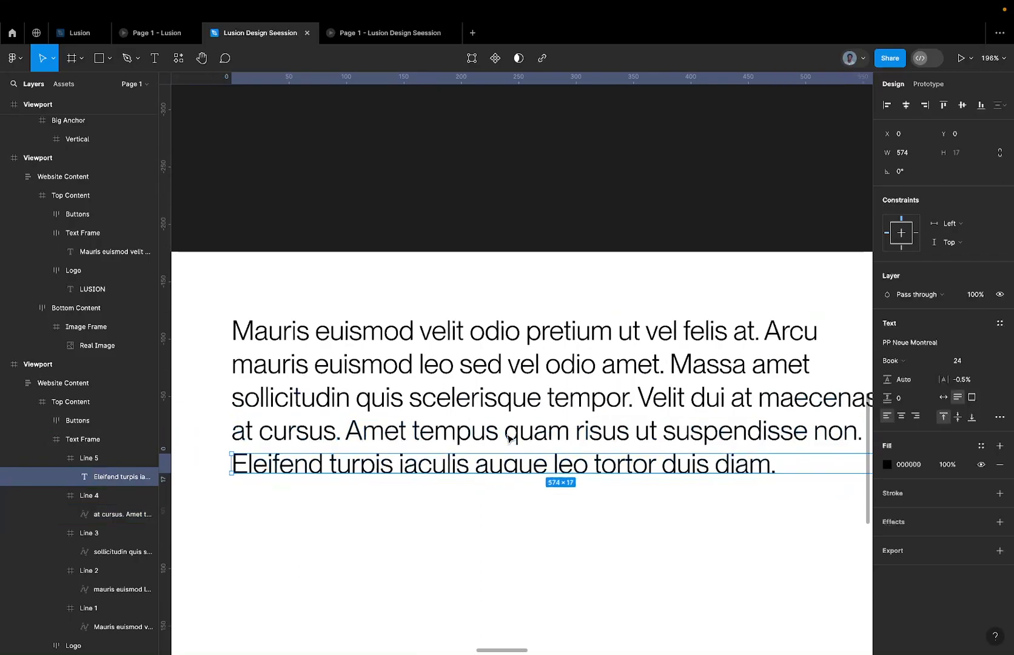
Compare how Line 5's text box and Line 4's flattened shape enclose the letters' descenders.
scroll(525, 493, "up", 3)
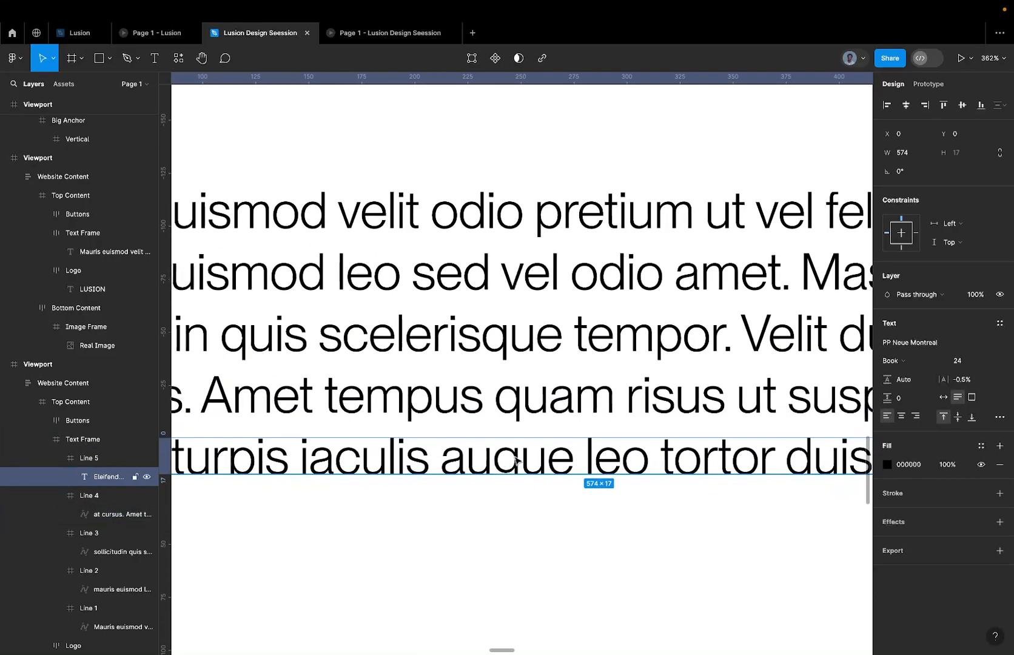
scroll(546, 467, "down", 5)
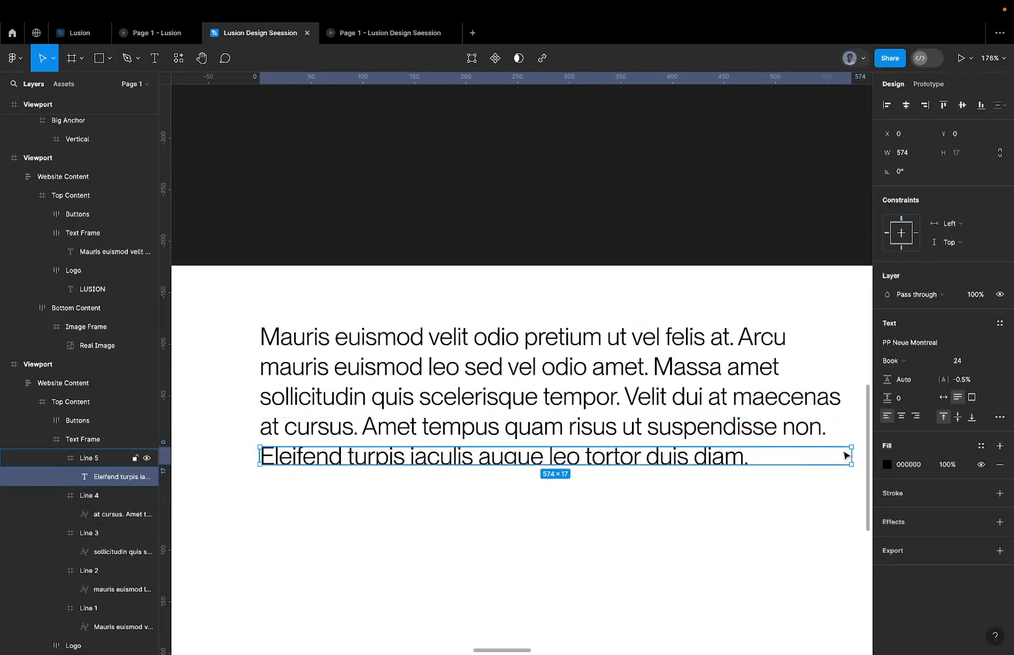
scroll(514, 466, "up", 4)
scroll(514, 466, "up", 2)
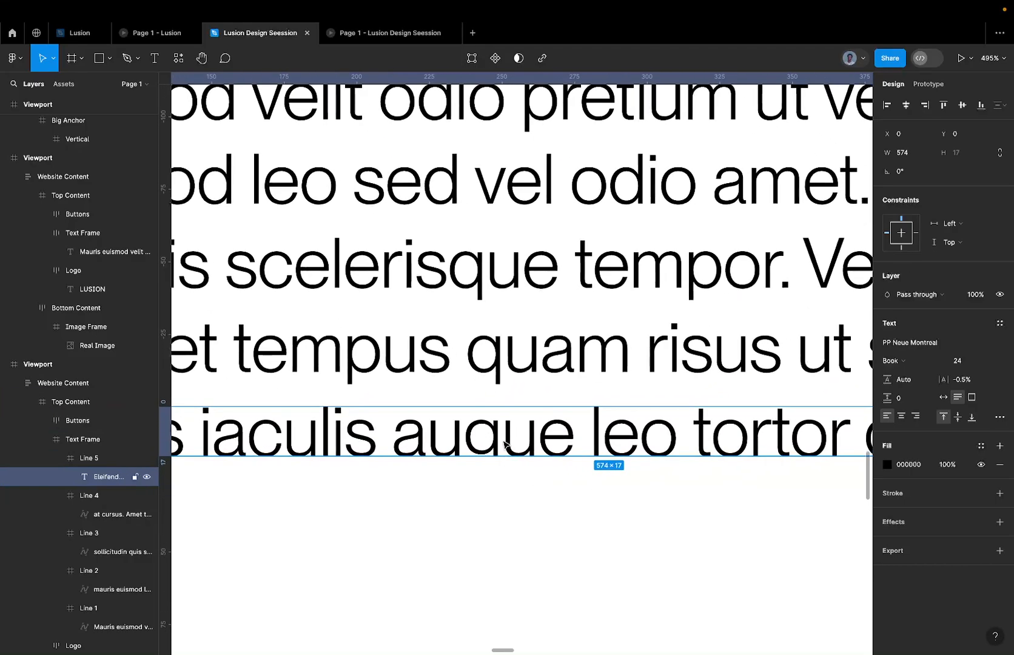
scroll(479, 454, "down", 1)
scroll(479, 454, "down", 2)
scroll(330, 460, "left", 2)
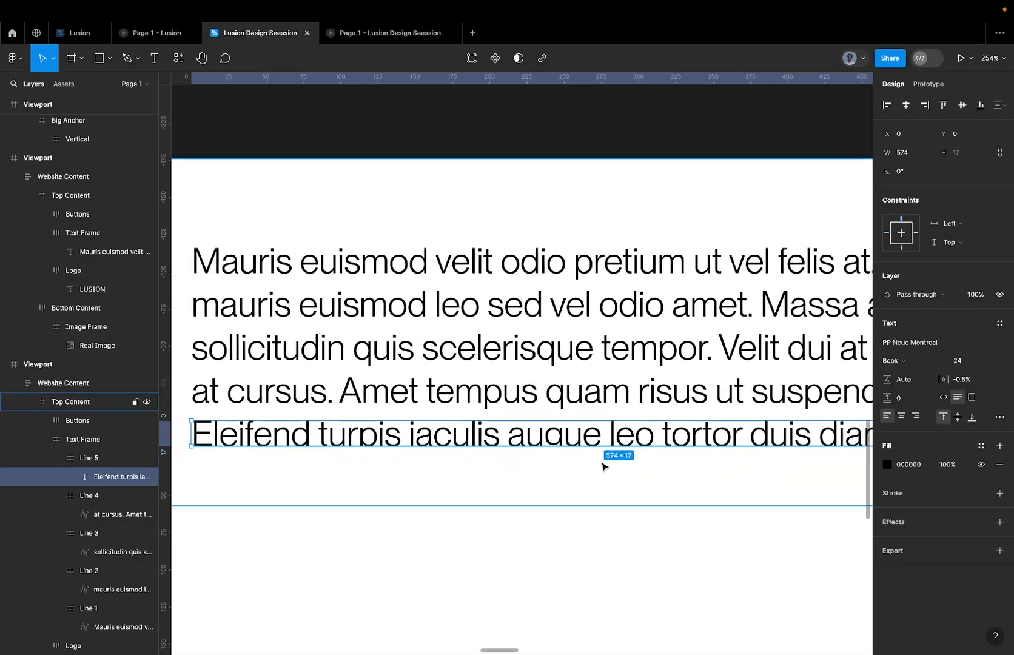
scroll(598, 461, "up", 8)
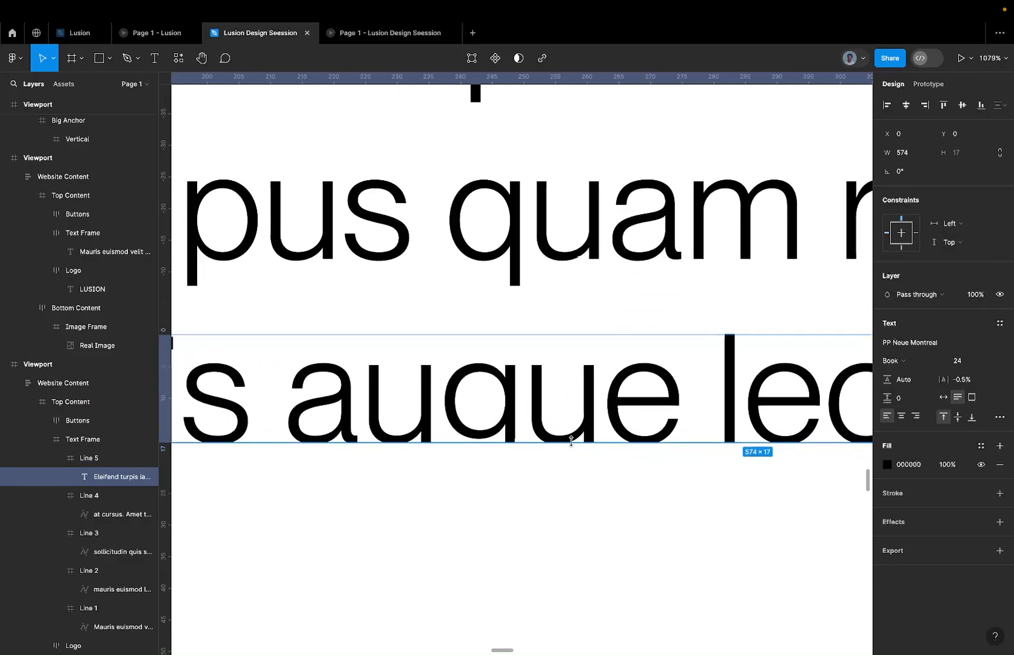
scroll(614, 452, "down", 4)
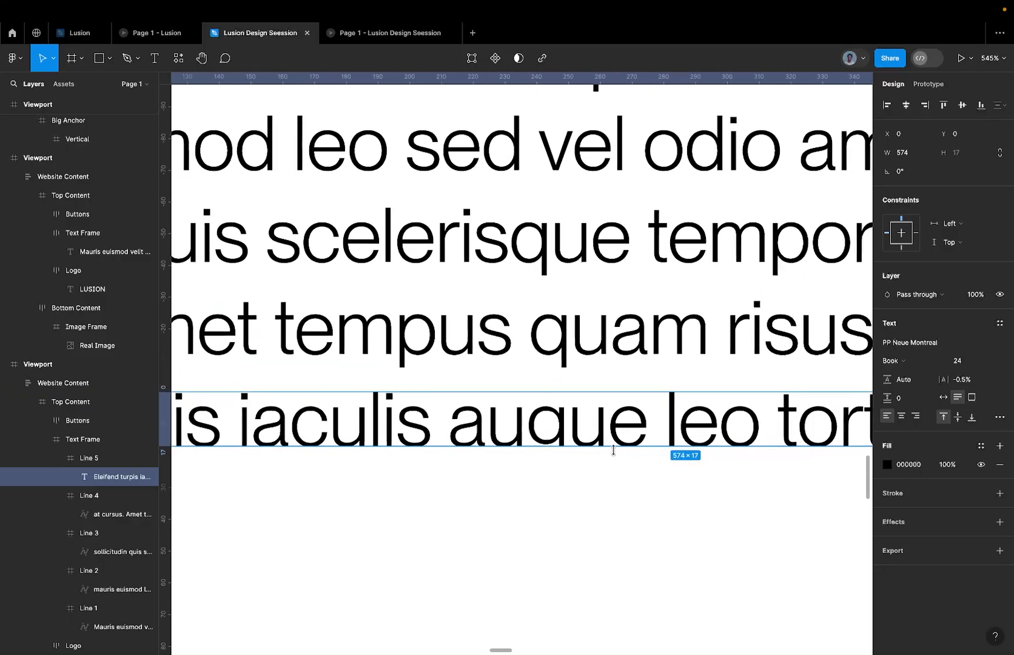
left_click(578, 347)
double_click(563, 341)
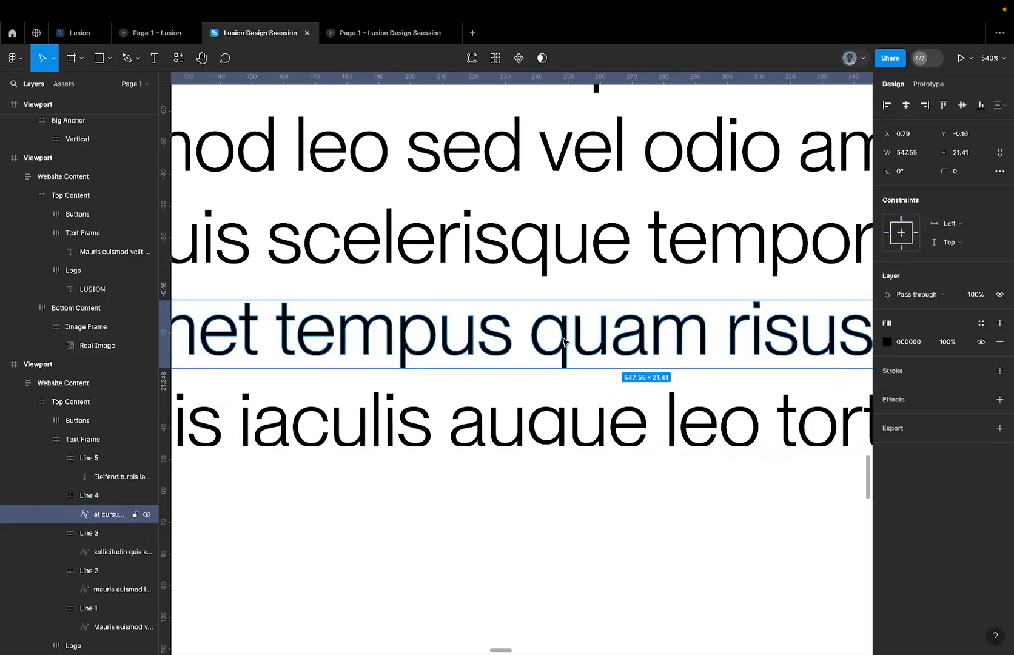
scroll(576, 336, "up", 3)
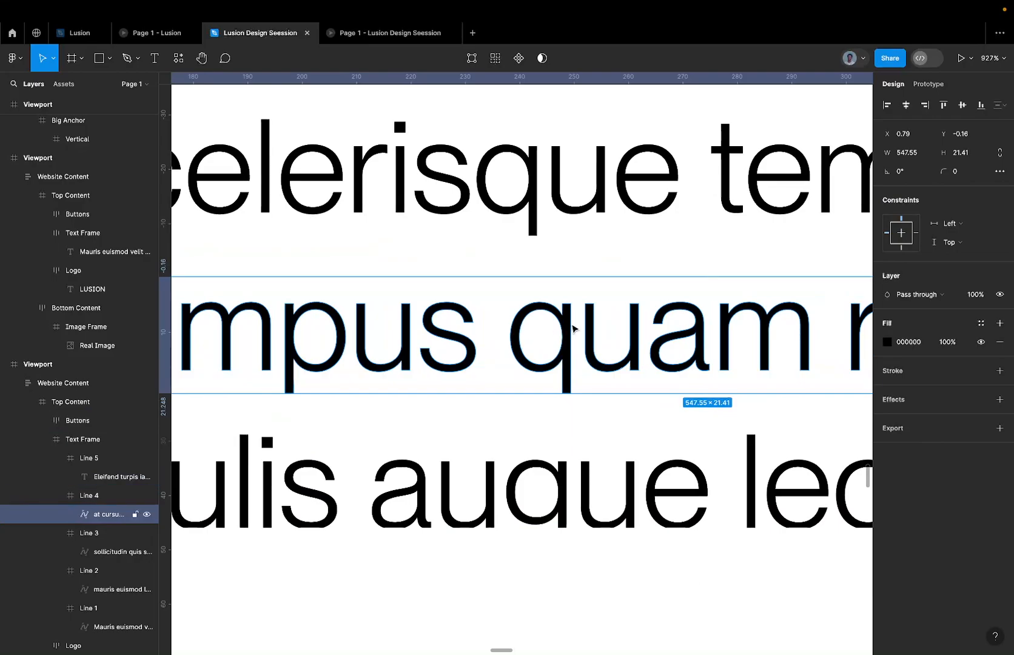
Undo the flattening of the text inside the Line 4 frame.
key("super+z")
key("super+z")
key("super+z")
key("super+z")
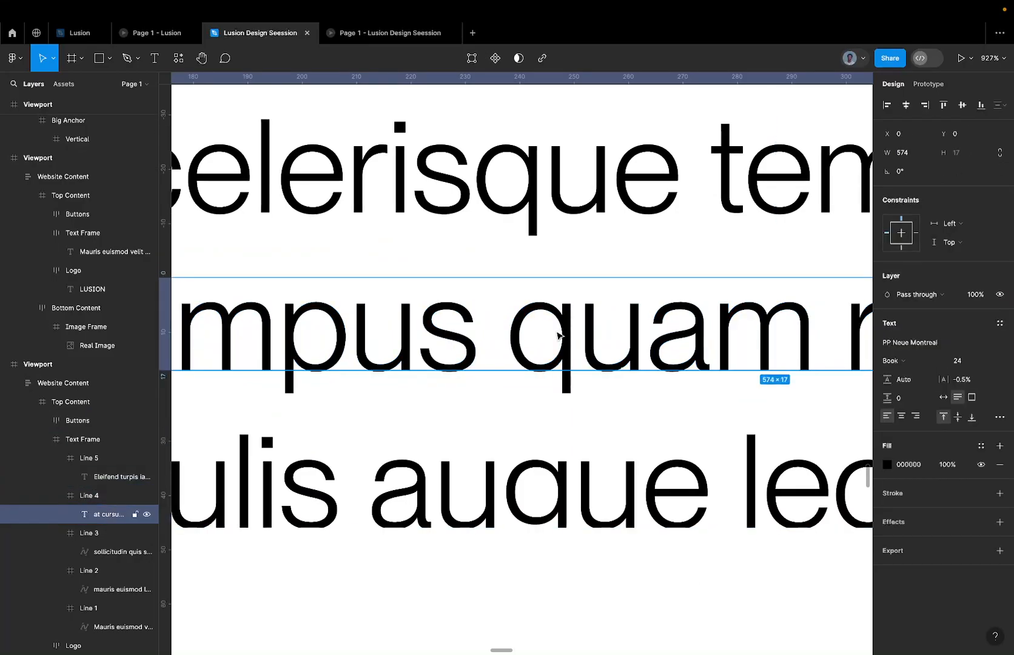
Check the descenders of Line 4's live text against its box, and flatten that text into a single vector shape.
scroll(556, 331, "down", 10)
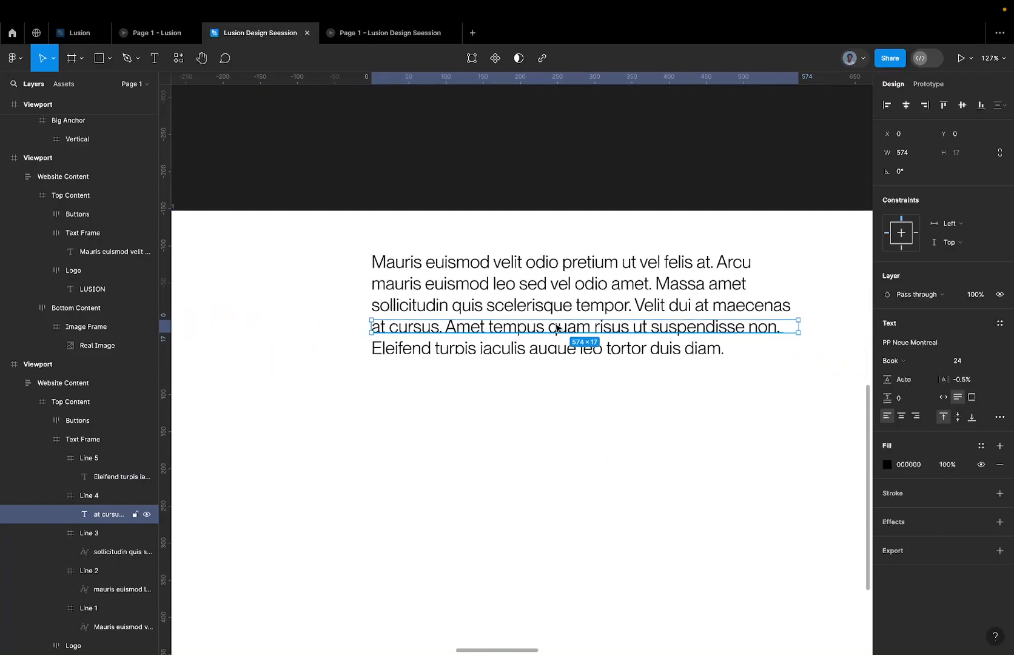
scroll(556, 327, "up", 5)
right_click(552, 327)
key("Escape")
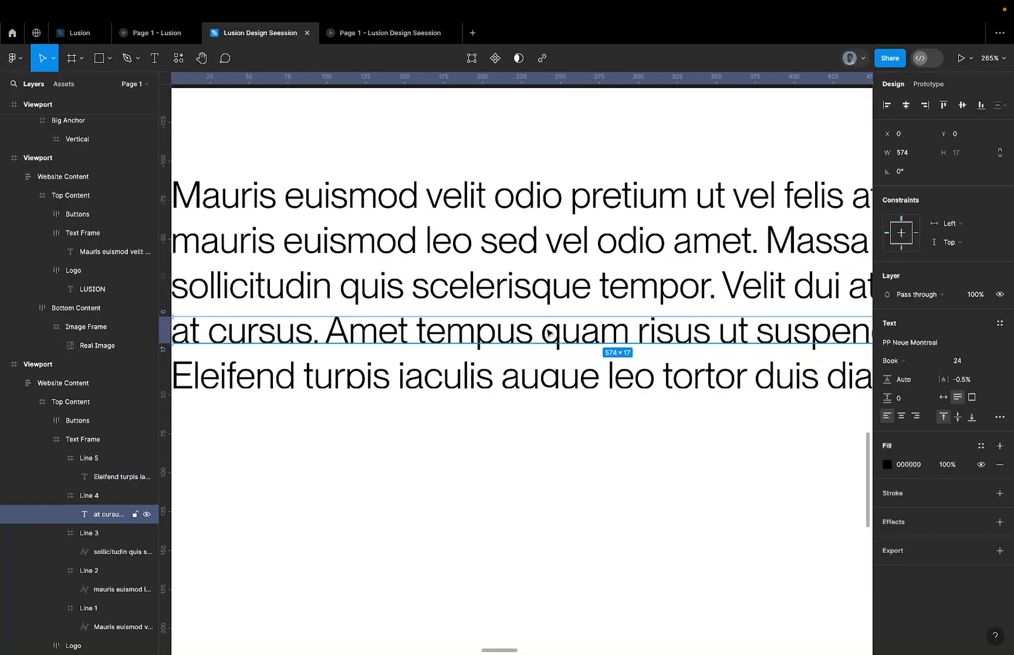
scroll(549, 331, "up", 5)
scroll(548, 332, "up", 2)
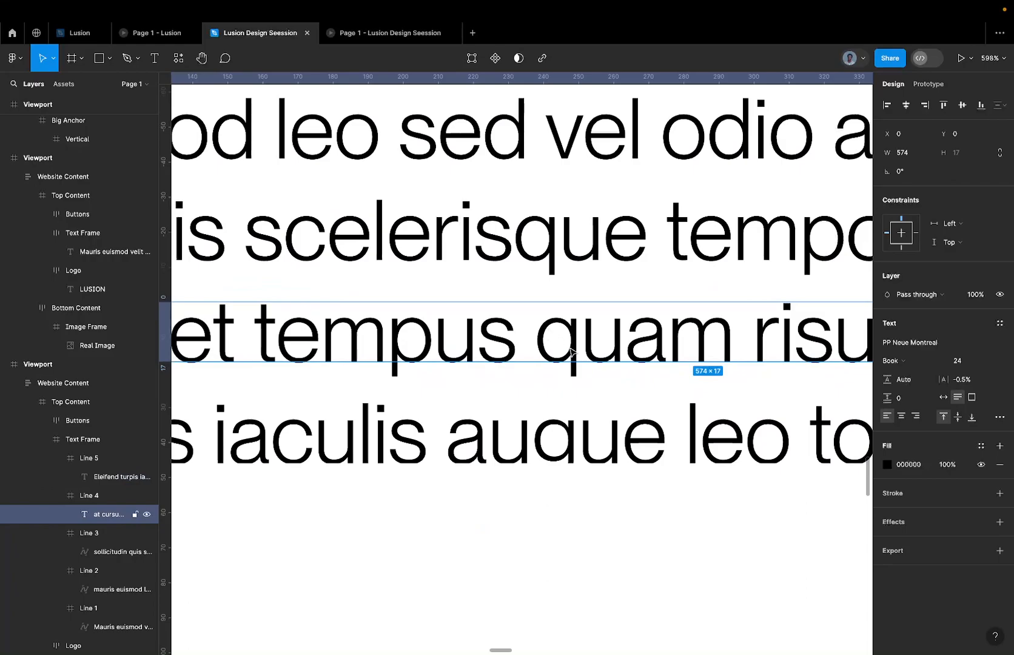
scroll(570, 351, "up", 5)
scroll(534, 376, "down", 3)
scroll(537, 372, "up", 5)
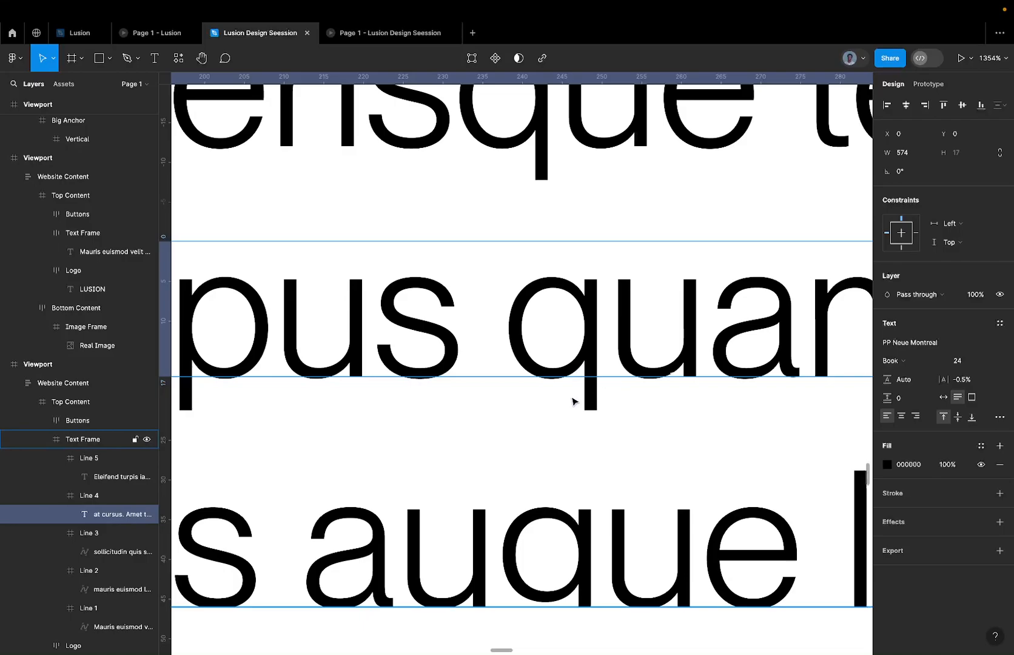
right_click(617, 345)
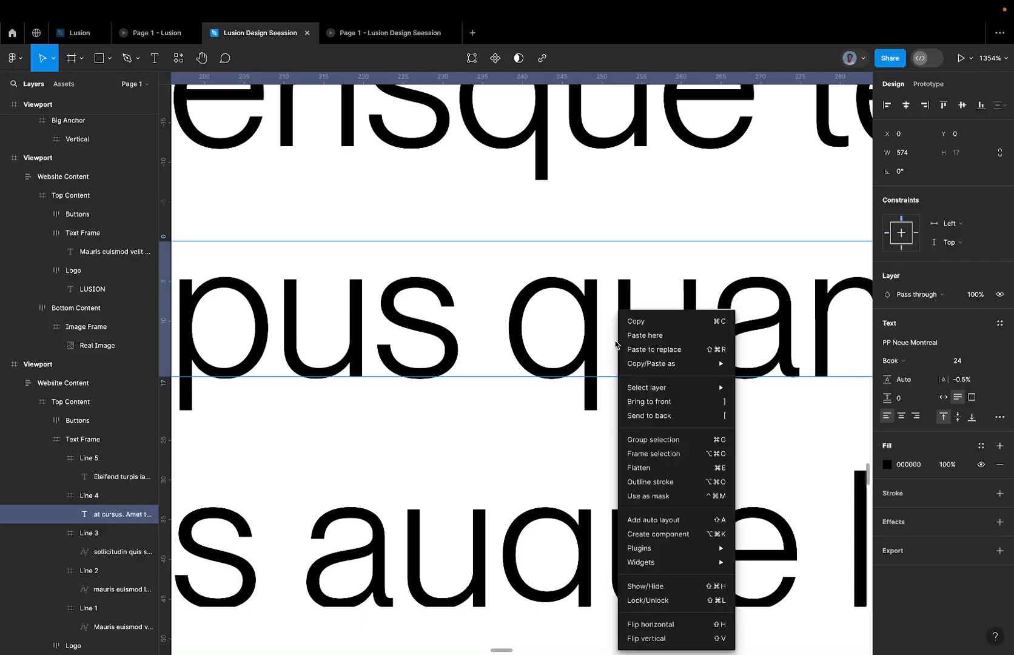
left_click(637, 468)
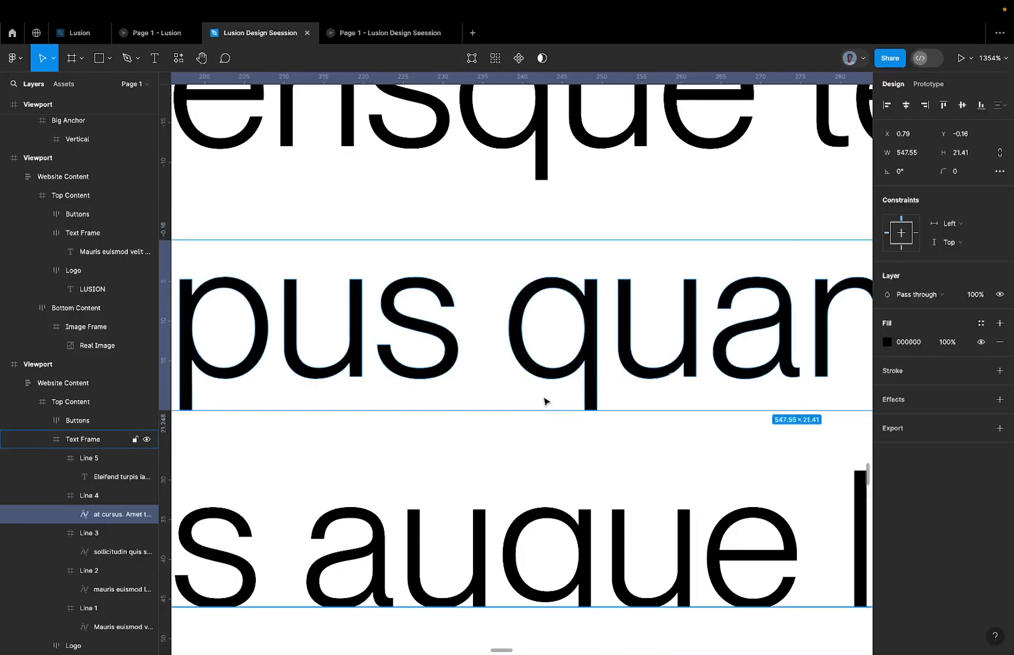
Flatten the text inside the Line 5 frame into a single vector shape.
scroll(534, 387, "down", 5)
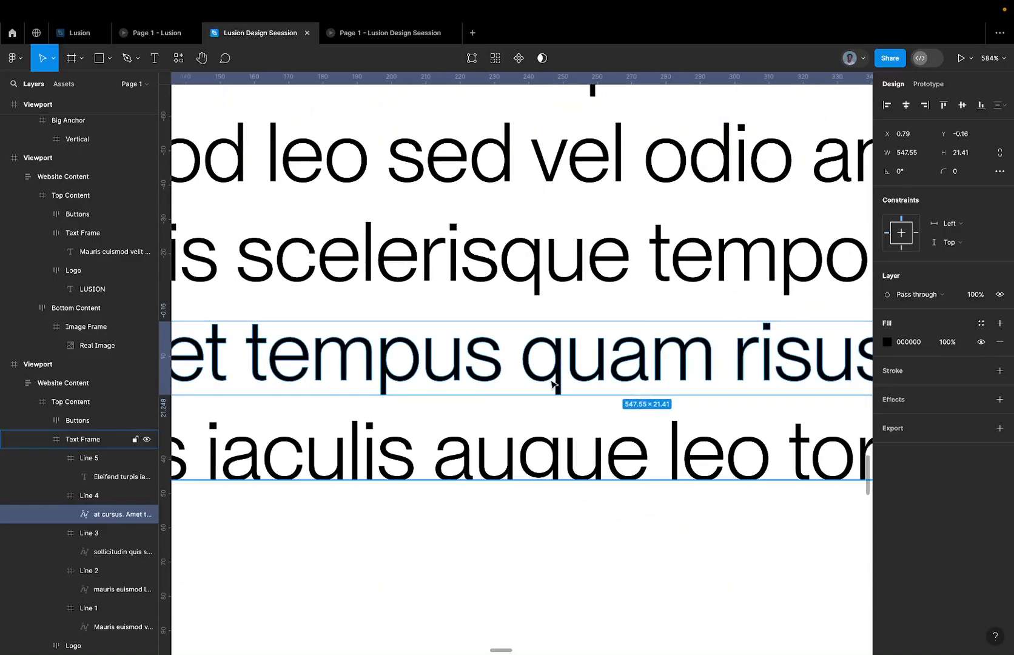
double_click(536, 443)
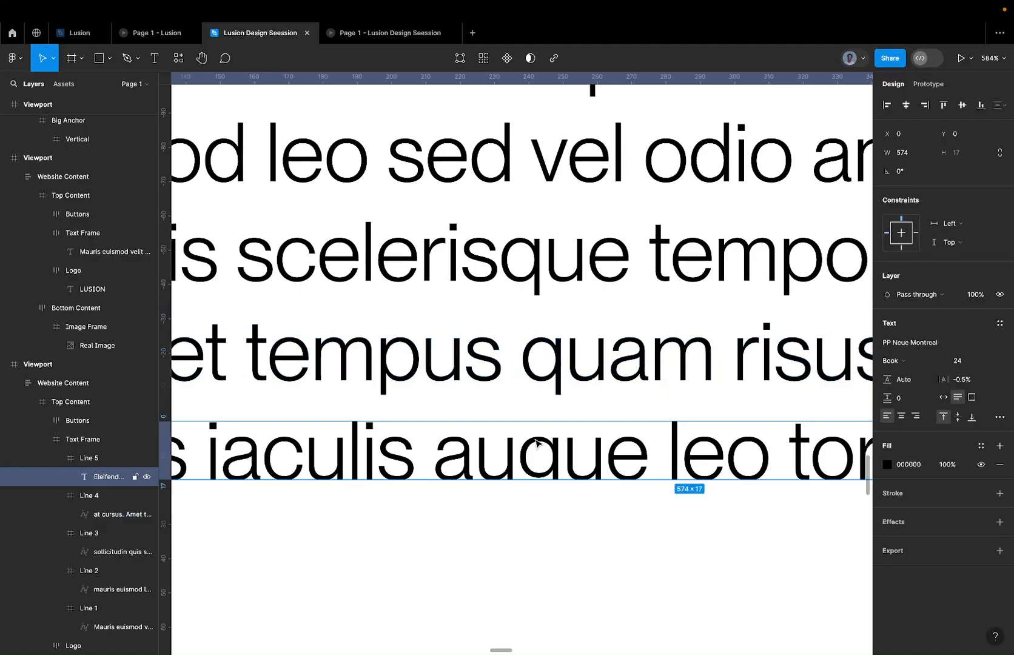
right_click(535, 442)
left_click(582, 469)
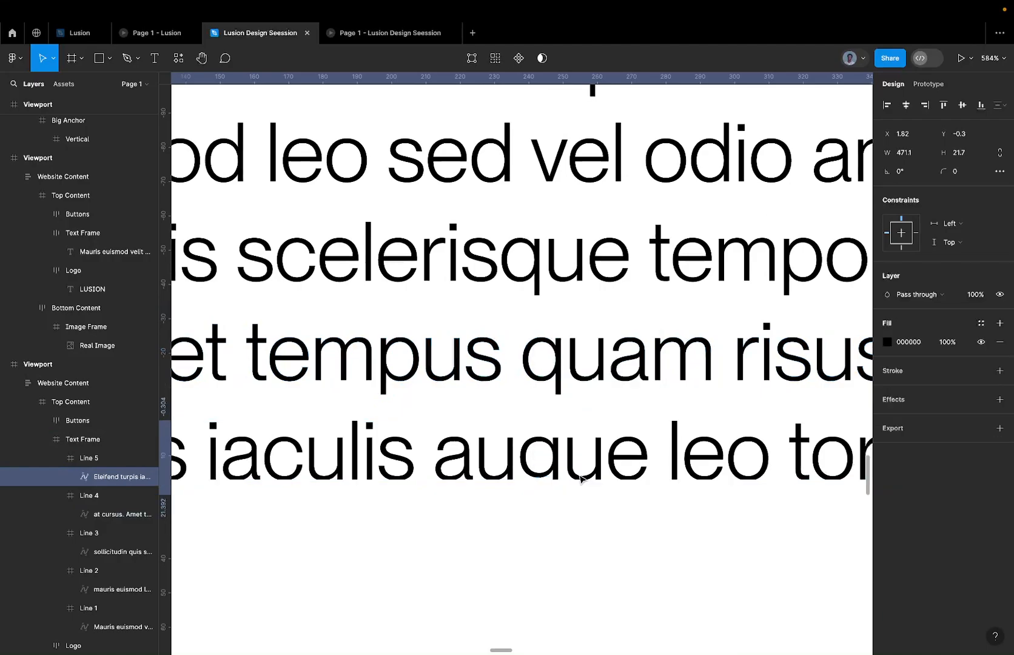
Select all five line frames, Line 1 to Line 5, resize them to fit their flattened text, and check the frame bounds around the descenders.
scroll(580, 479, "down", 5)
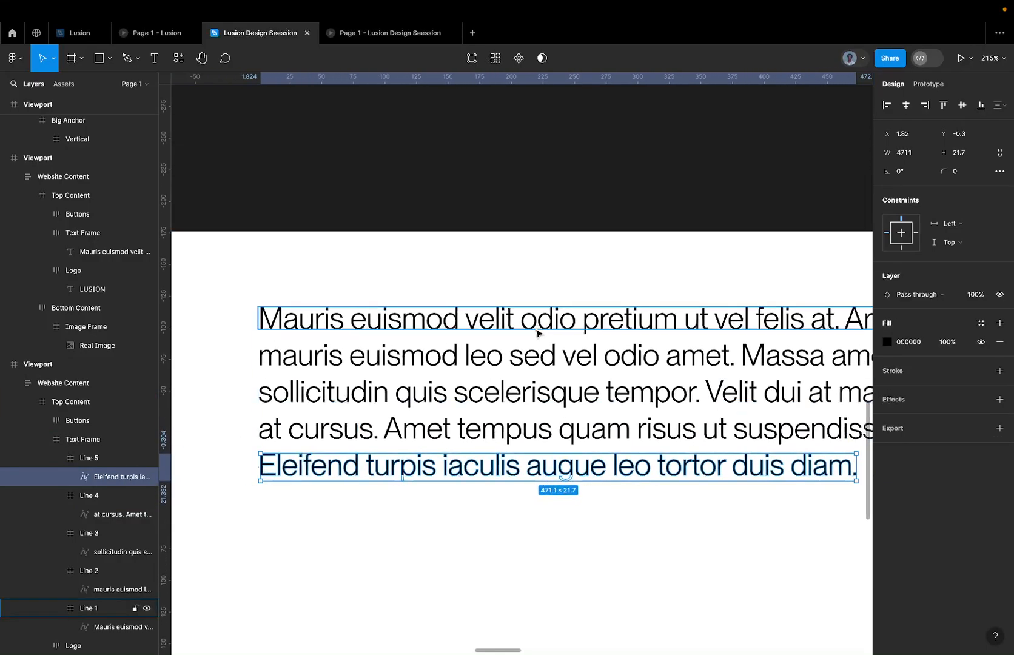
left_click(535, 331)
left_click(72, 460, "shift")
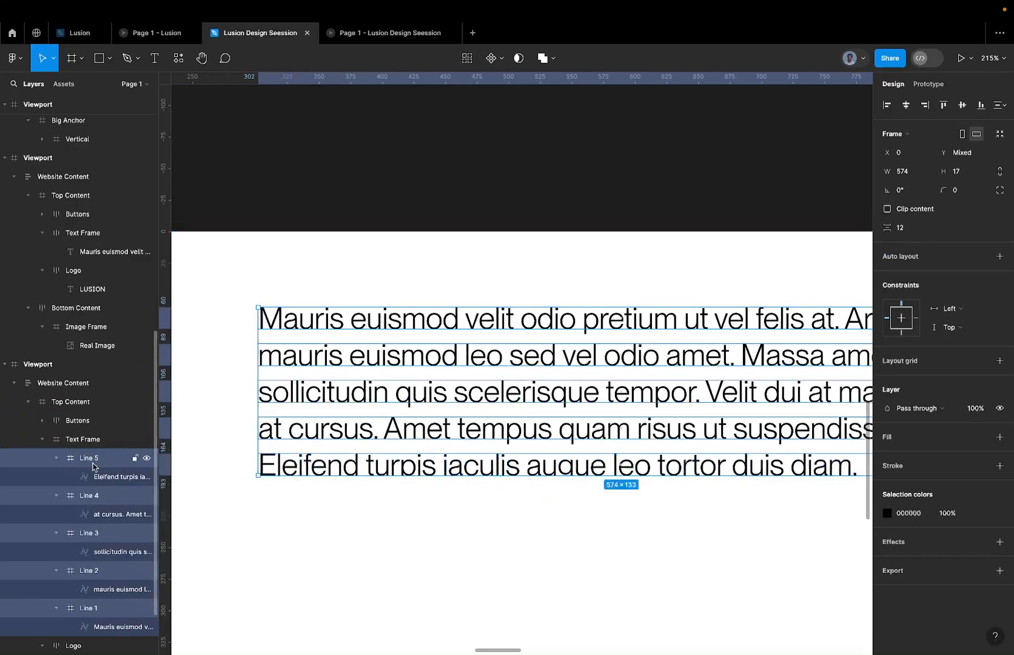
left_click(999, 139)
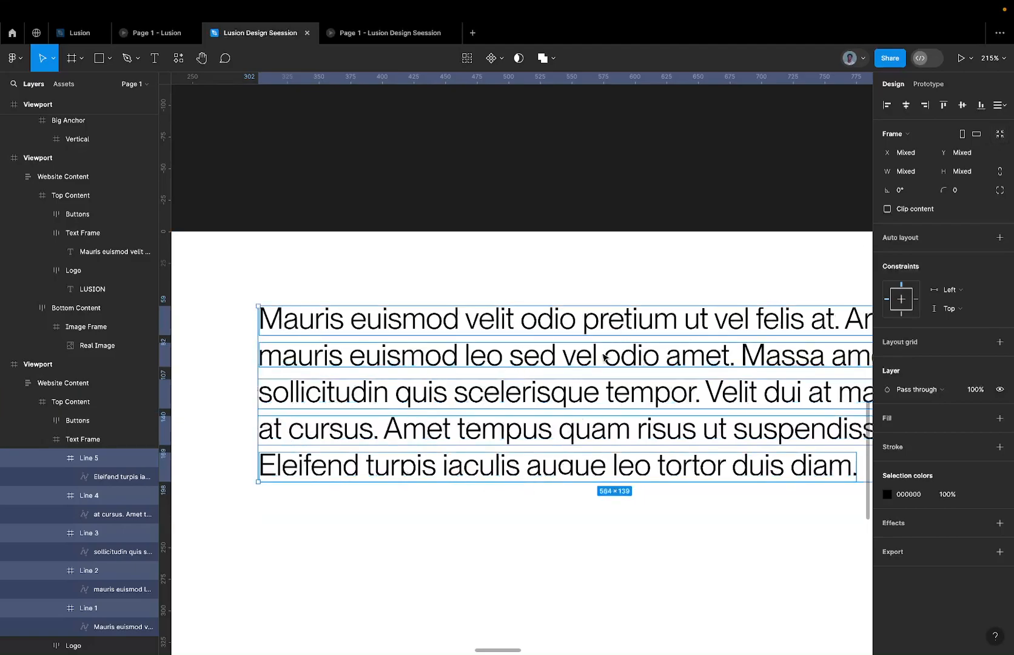
scroll(586, 407, "up", 5)
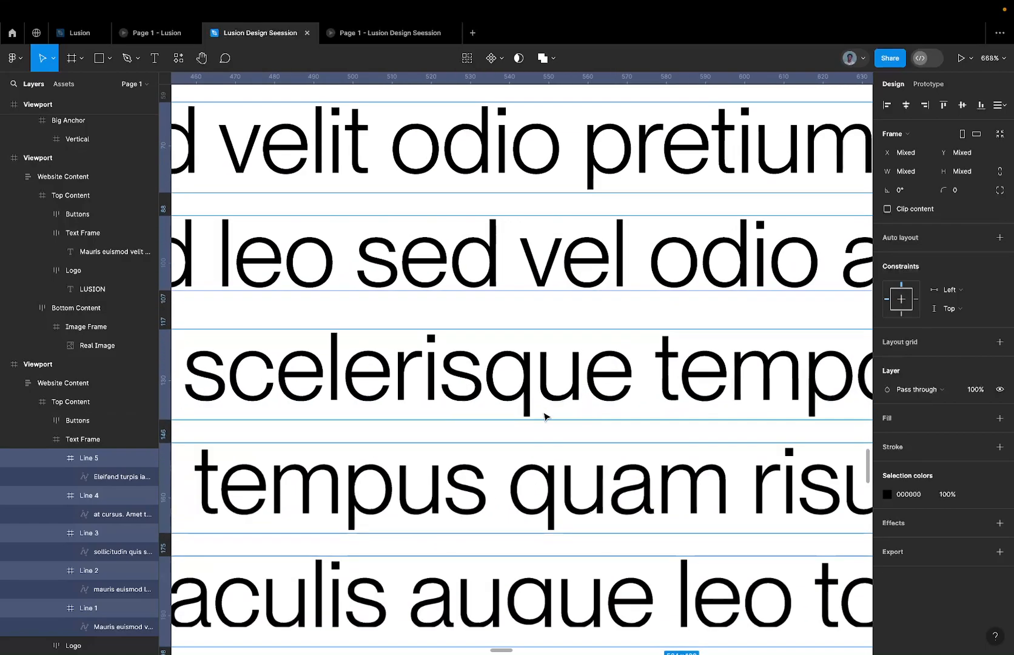
scroll(537, 413, "up", 5)
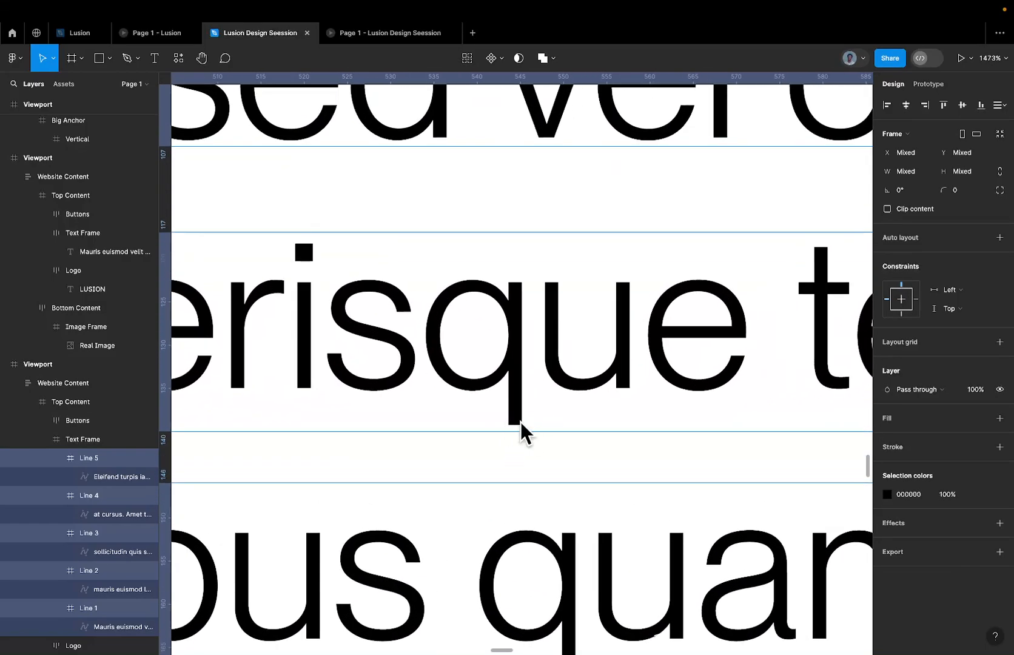
scroll(522, 428, "down", 5)
scroll(522, 427, "down", 3)
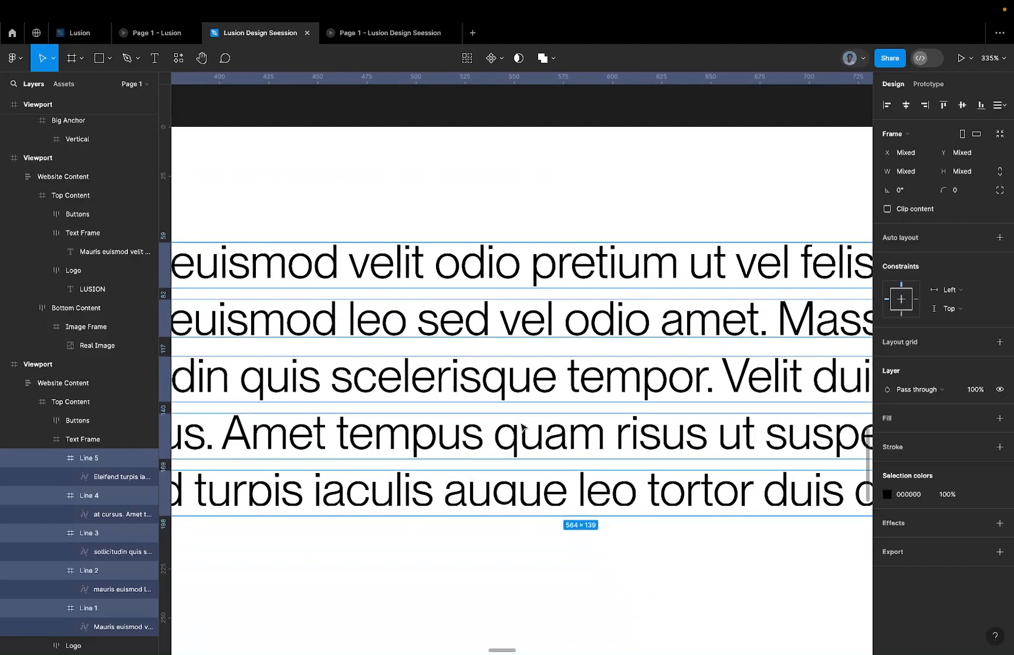
Select the parent Text Frame and resize it to fit its five line frames.
key("shift+Return")
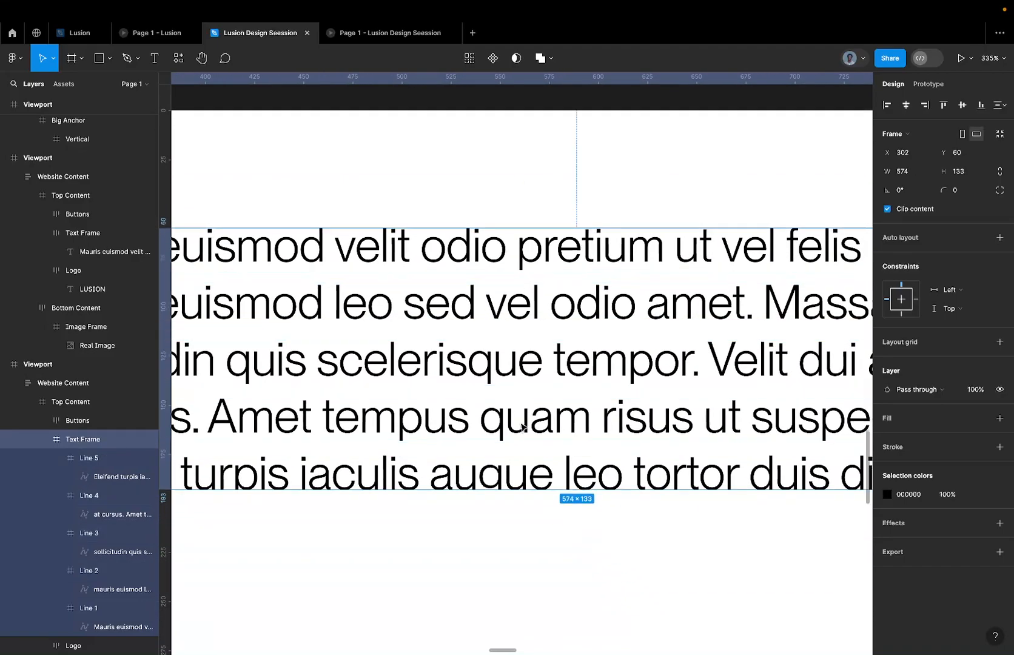
scroll(521, 428, "down", 3)
scroll(608, 415, "up", 2)
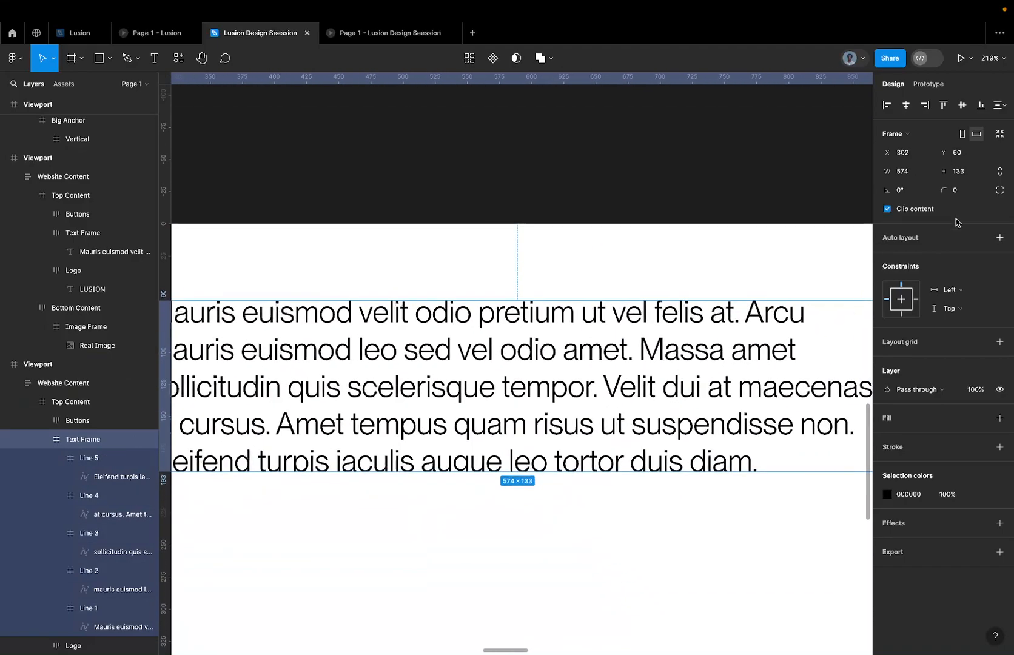
left_click(1000, 135)
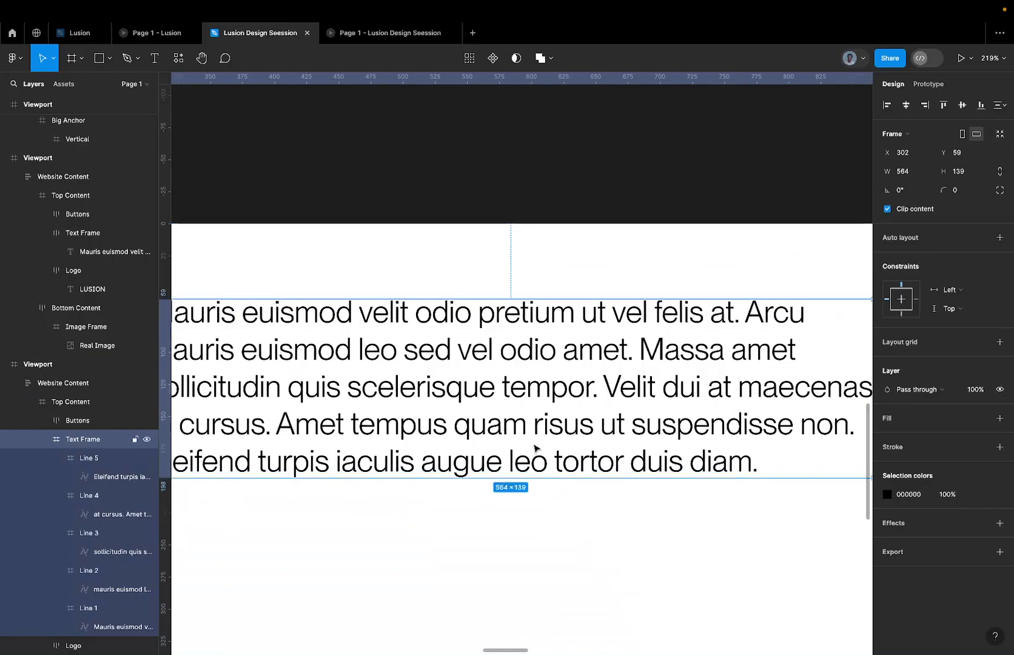
key("shift+2")
scroll(498, 461, "up", 2)
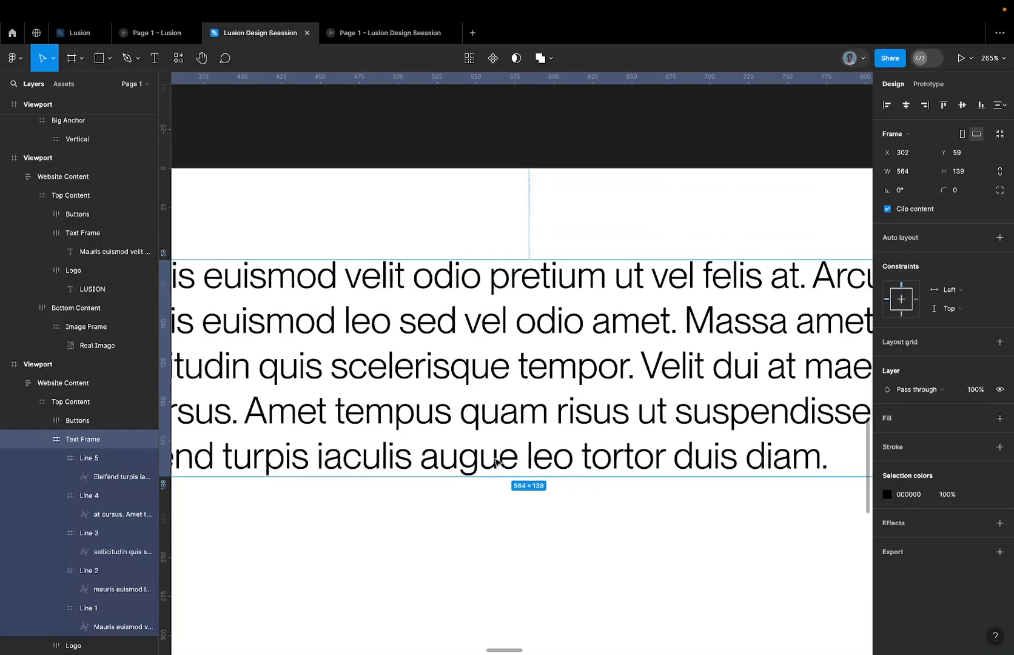
Select the frames Line 1 to Line 5 and turn on content clipping for all of them.
scroll(485, 448, "down", 3)
key("Return")
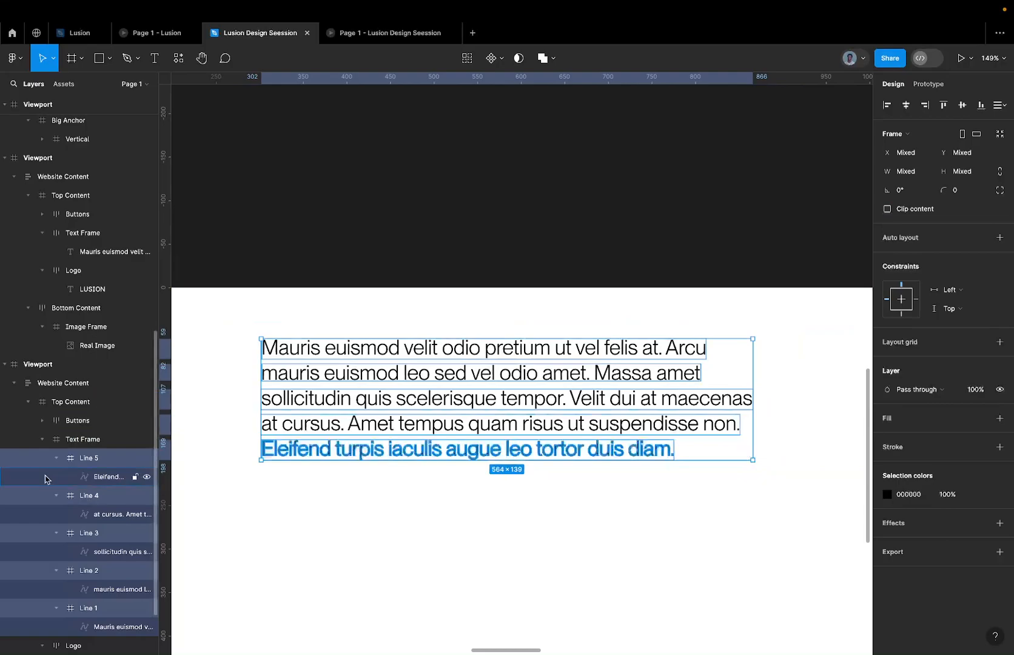
left_click(914, 210)
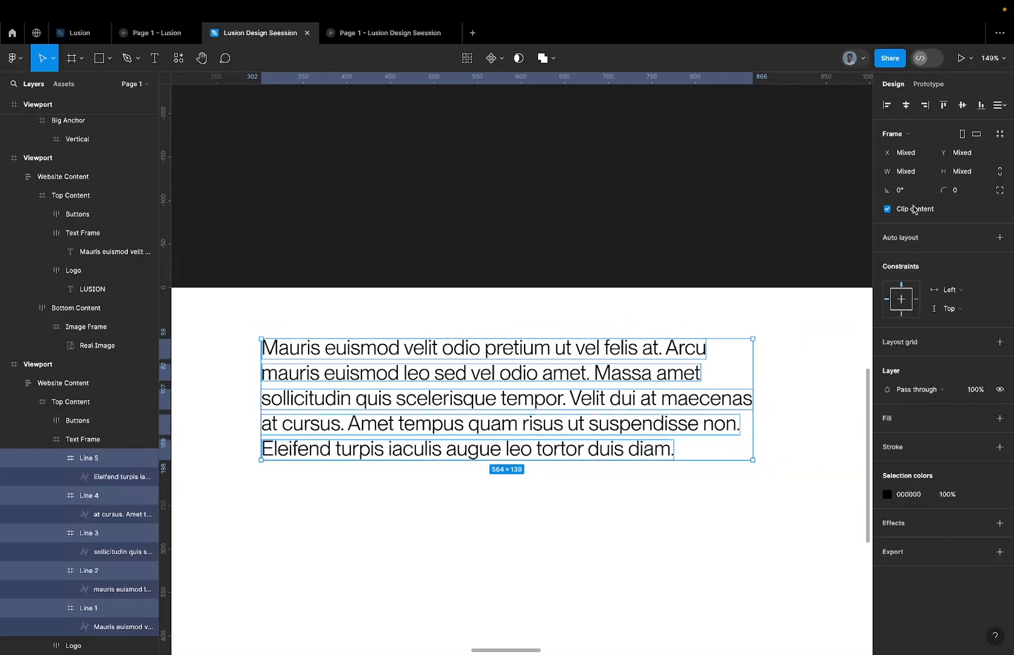
Test the clipping by nudging Line 1's flattened text down inside its frame and moving it back to its original position.
scroll(504, 338, "up", 5)
double_click(493, 366)
key("shift+Down")
key("shift+Down")
key("shift+Down")
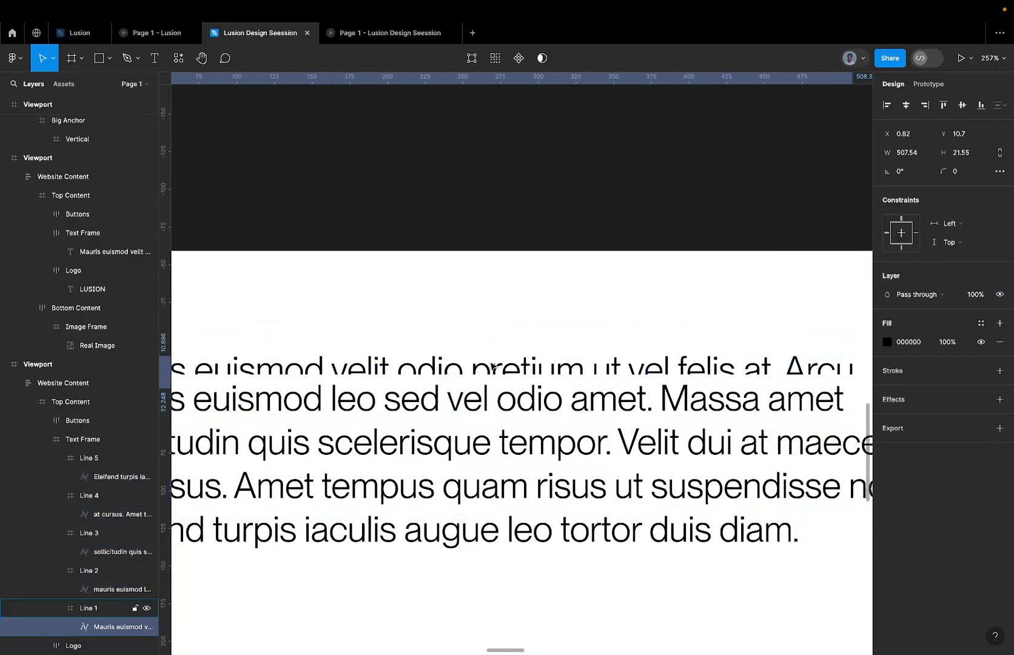
key("shift+Up")
key("shift+Up")
key("shift+Up")
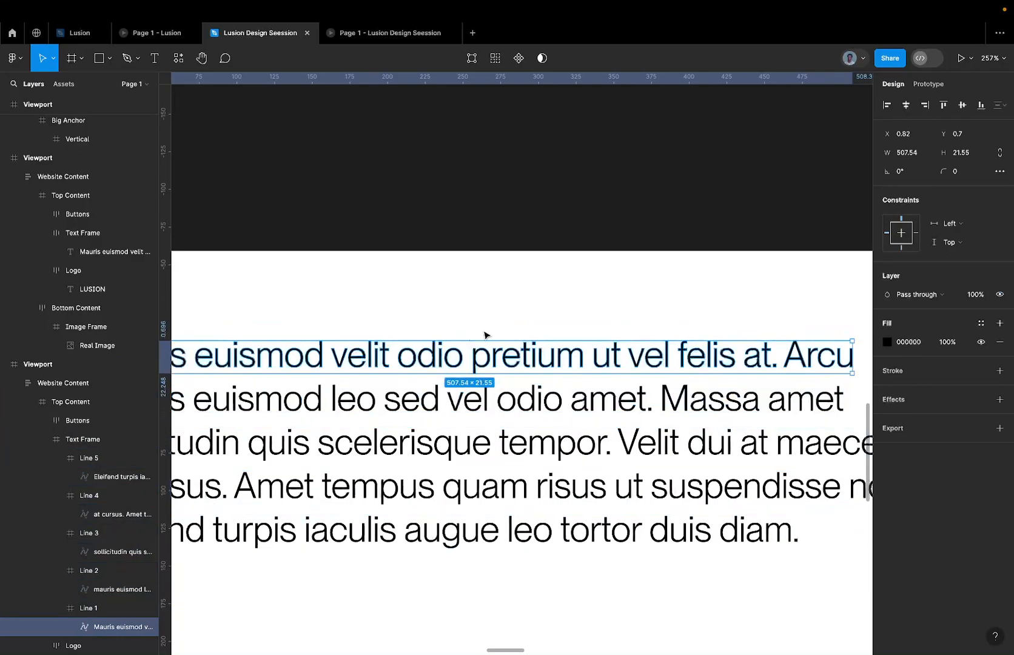
key("Down")
key("Down")
key("Down")
key("Down")
key("Down")
key("Down")
key("Down")
key("Down")
key("Down")
key("Down")
key("Down")
key("Down")
key("Down")
key("Down")
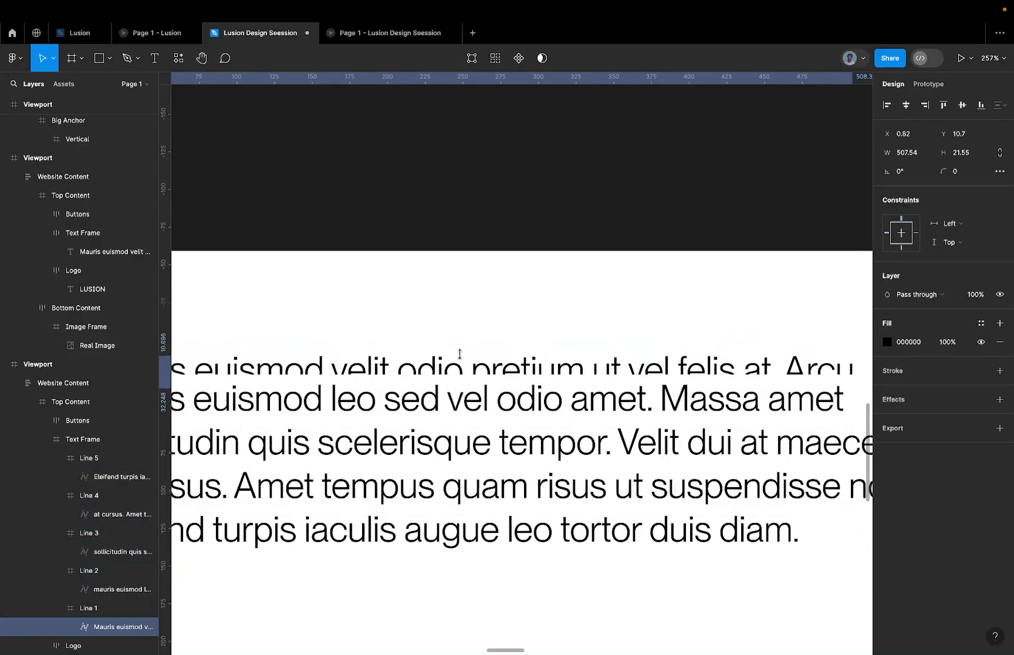
key("Down")
key("Down")
key("Down")
key("Down")
key("Down")
key("Down")
scroll(462, 358, "down", 5)
key("shift+Up")
key("shift+Up")
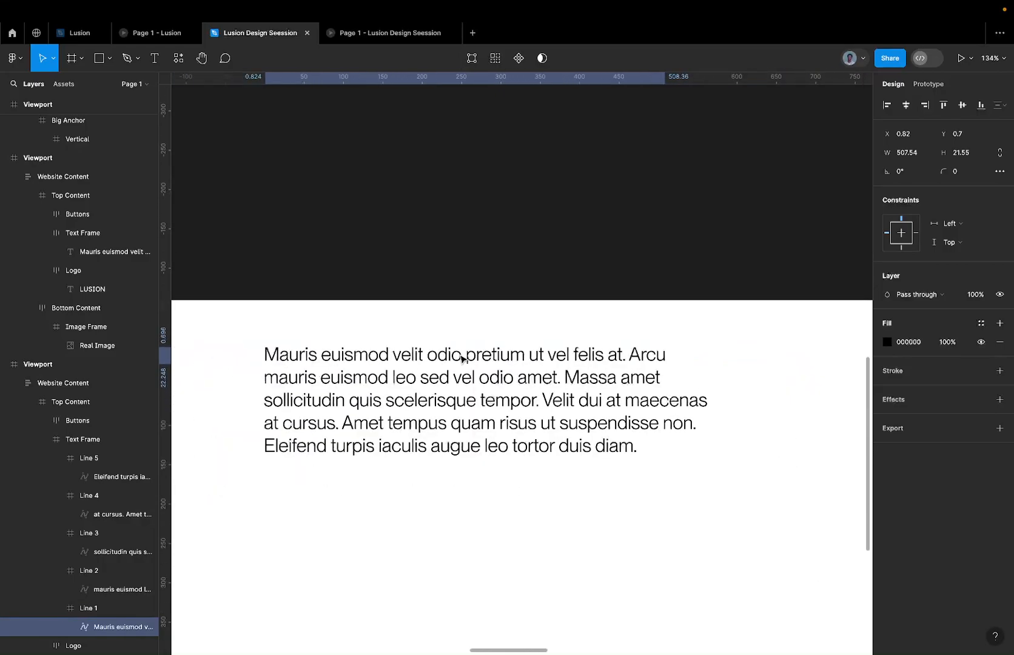
Copy the Text Frame holding the five line frames, and replace the Text Frame beside the LUSION logo in the other viewport with it.
left_click(454, 402)
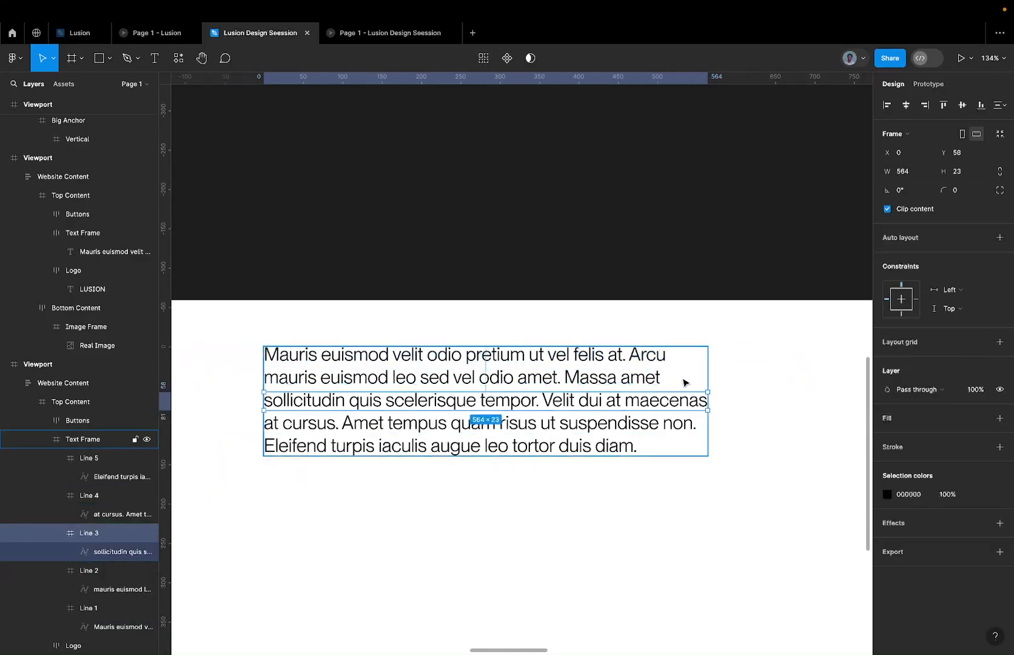
left_click(702, 364)
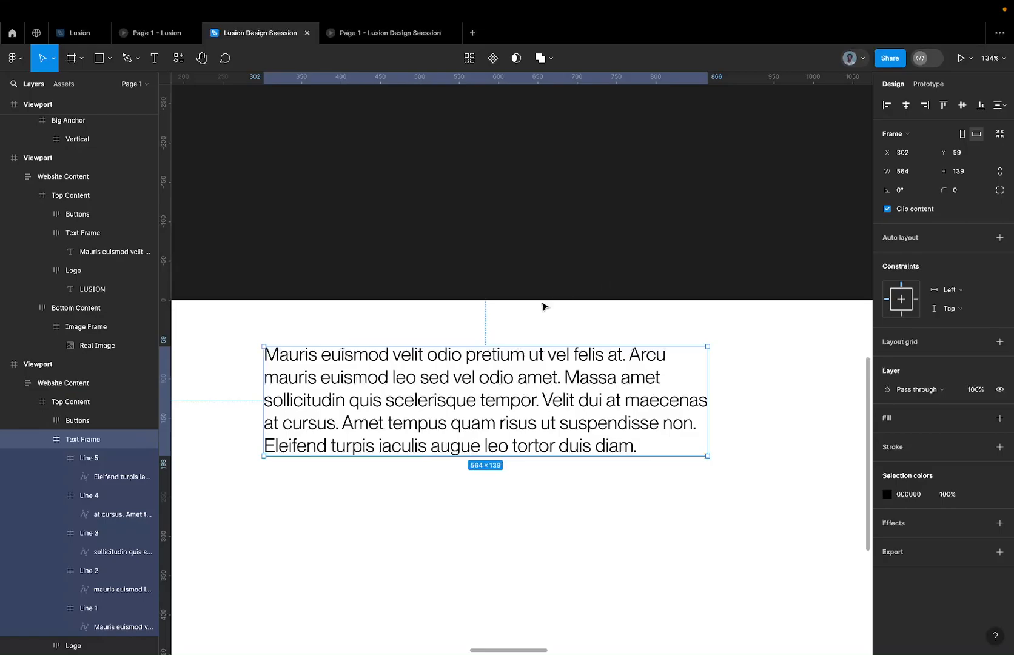
scroll(520, 325, "down", 5)
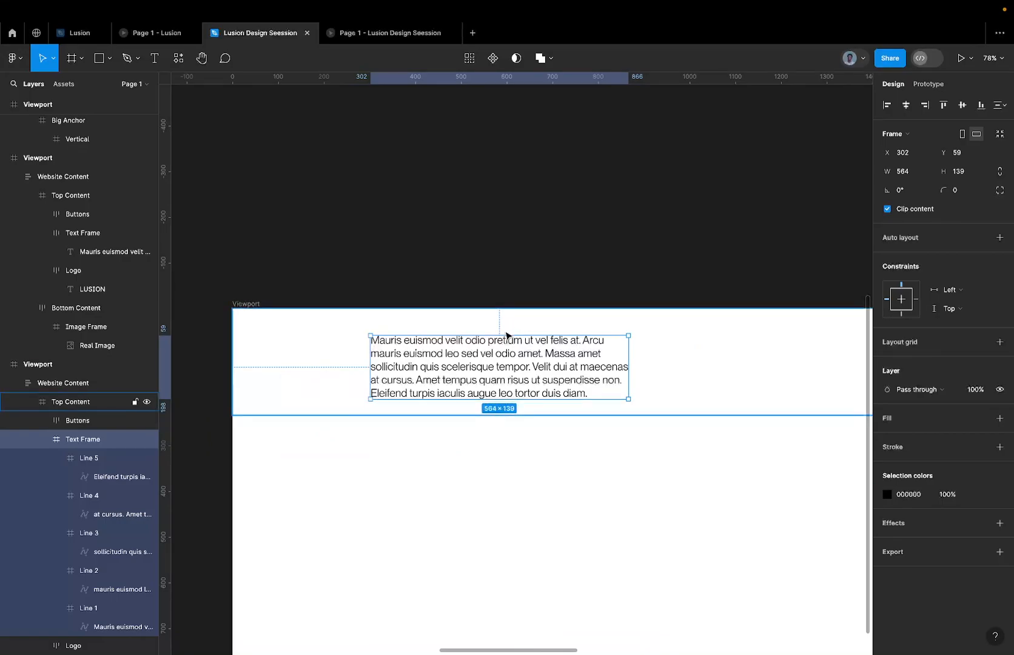
scroll(507, 334, "right", 10)
left_click(483, 359)
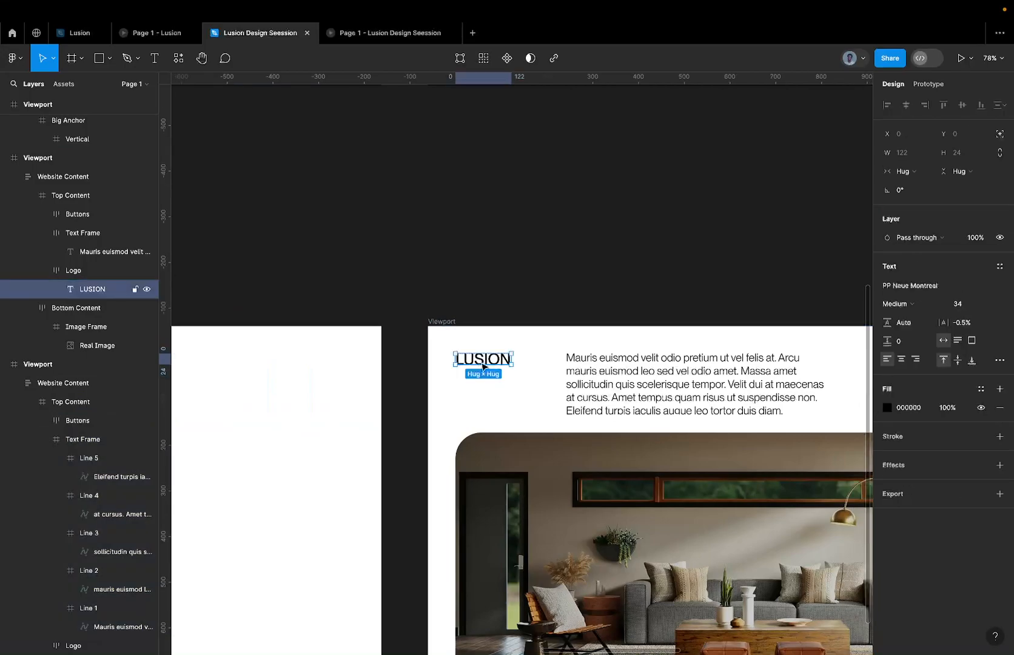
left_click(602, 375)
right_click(602, 375)
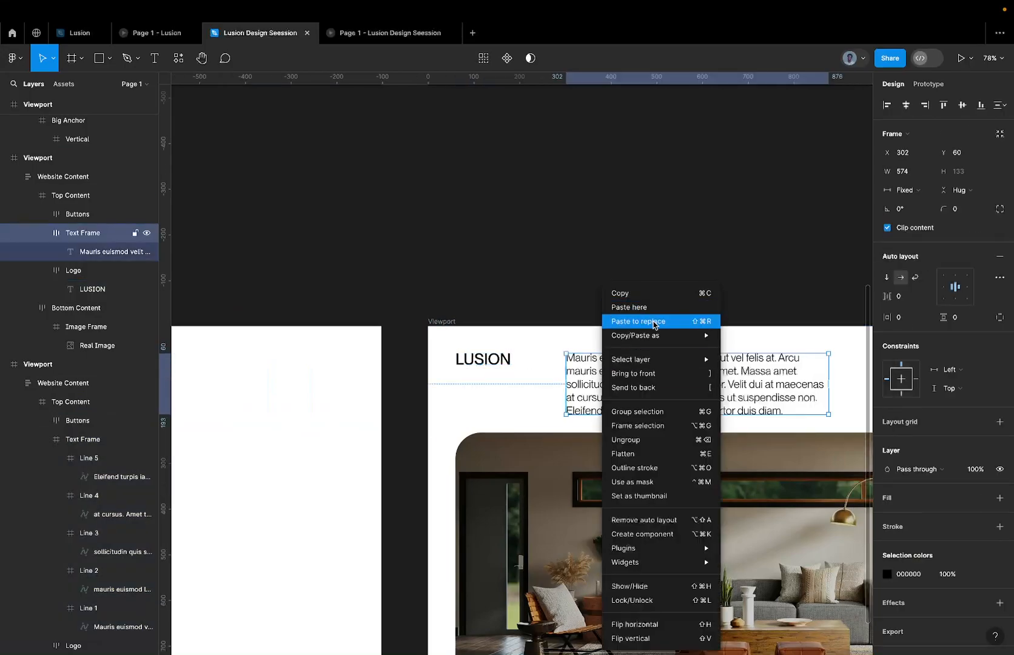
left_click(675, 321)
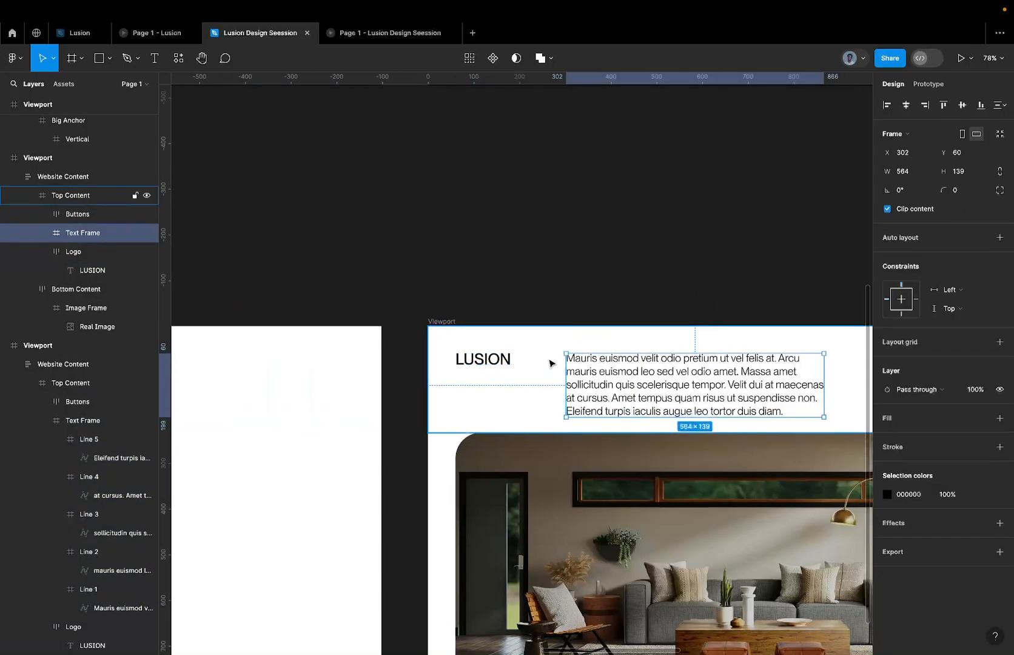
In the viewport containing only the paragraph, select the flattened text inside all five line frames and move it down 23 px, out of its clipping frames.
scroll(720, 370, "down", 5)
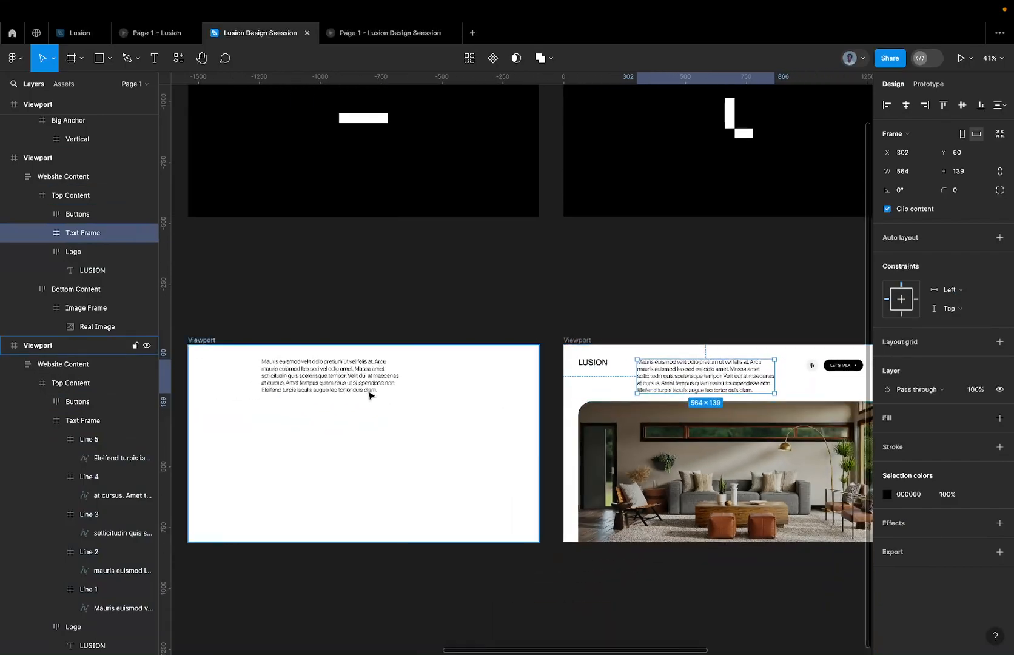
scroll(369, 390, "up", 3)
left_click(292, 354, "super")
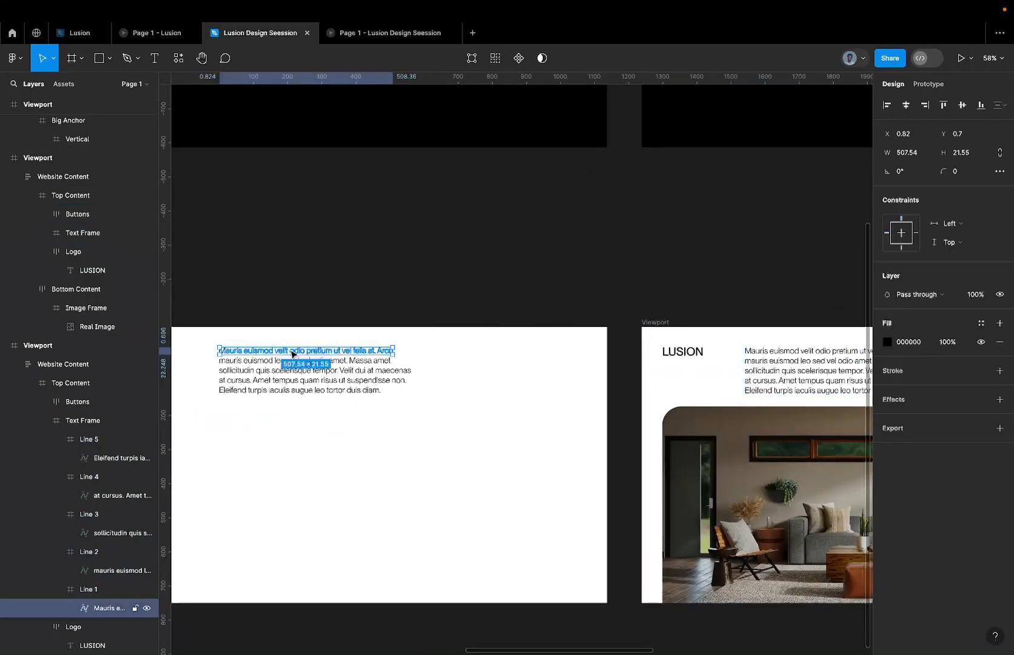
left_click(283, 363)
key("super+a")
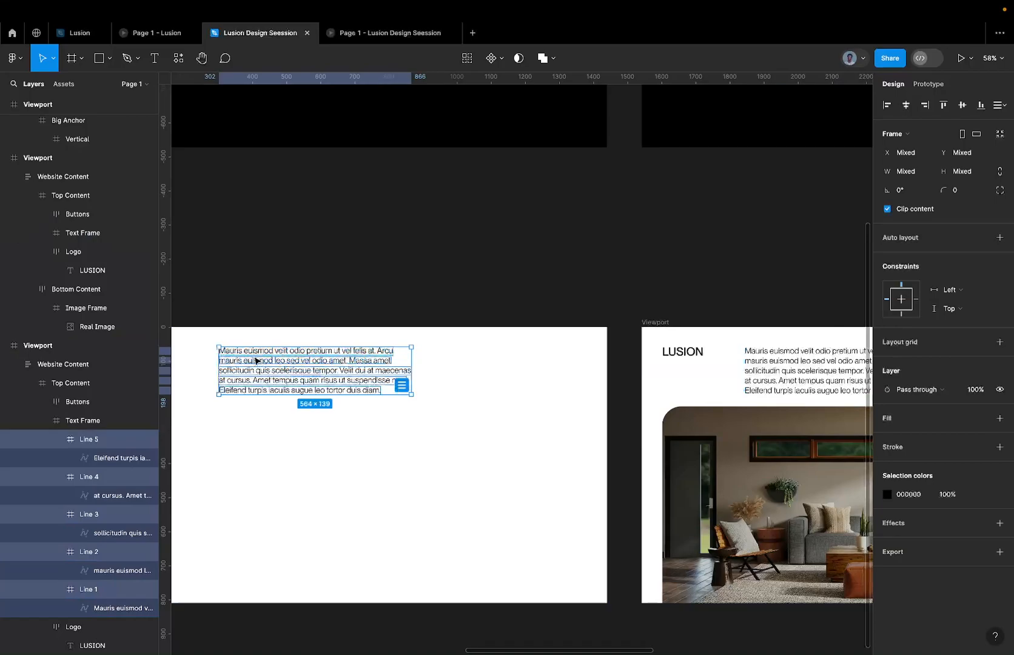
scroll(271, 366, "up", 1)
left_click(109, 427)
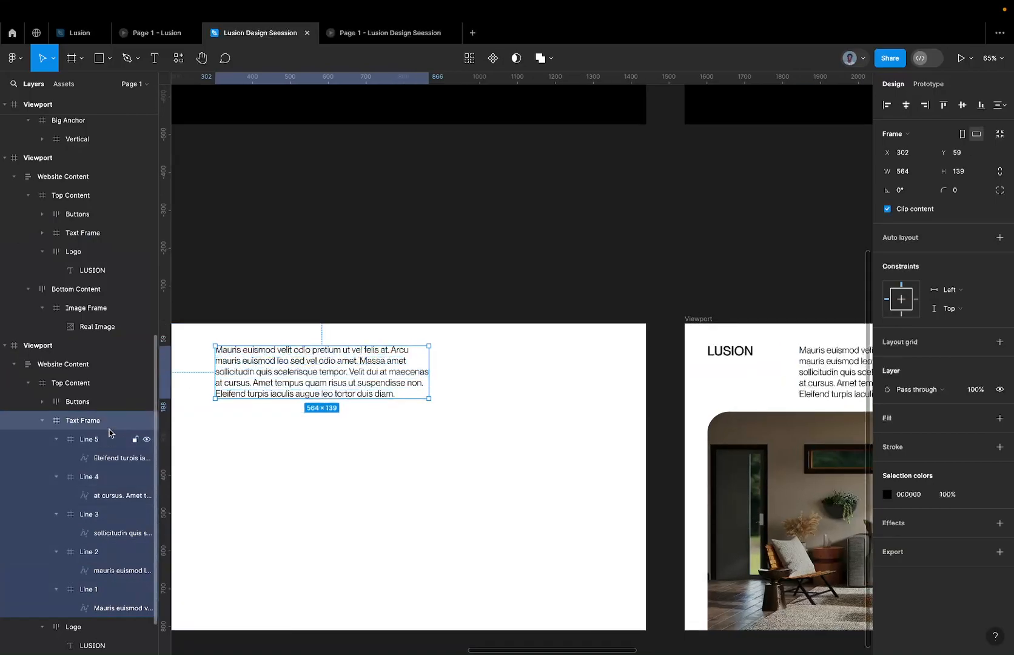
key("Return")
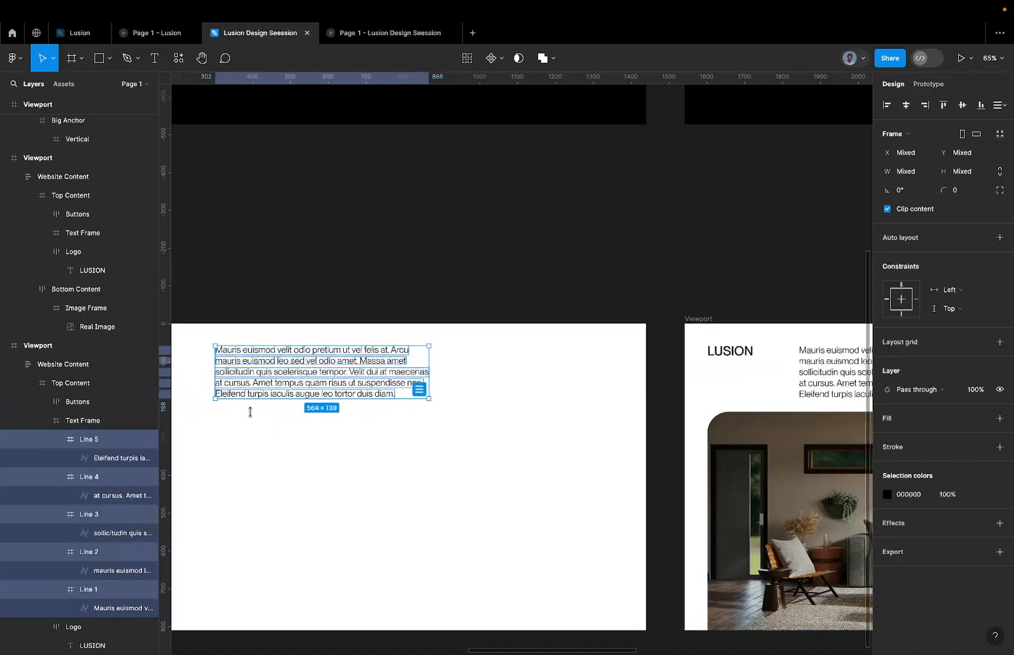
scroll(244, 389, "up", 3)
key("Return")
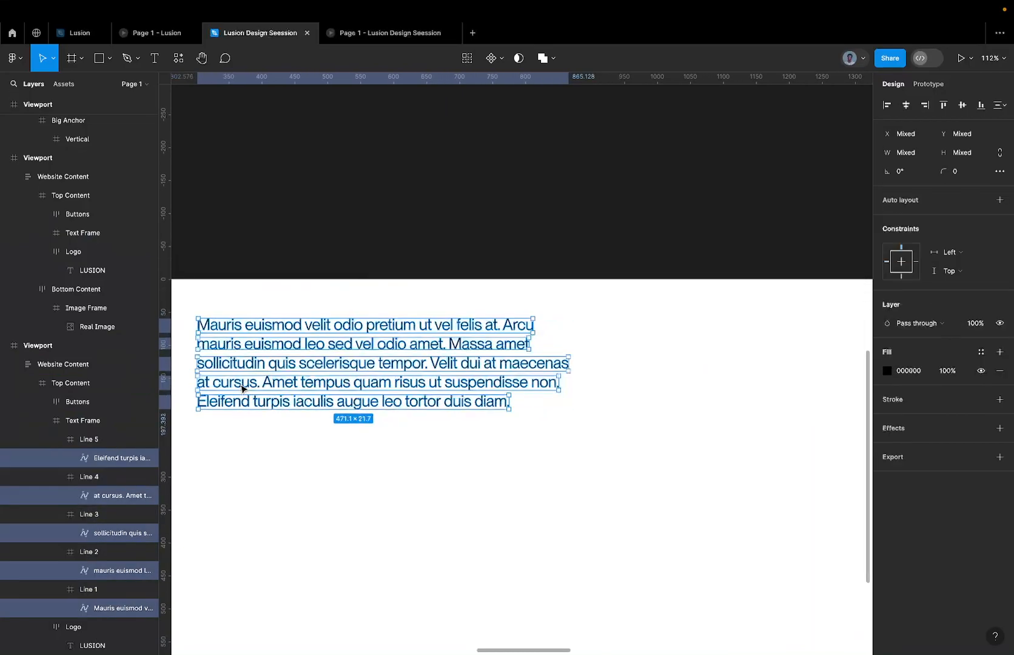
scroll(242, 389, "up", 2)
scroll(435, 337, "left", 3)
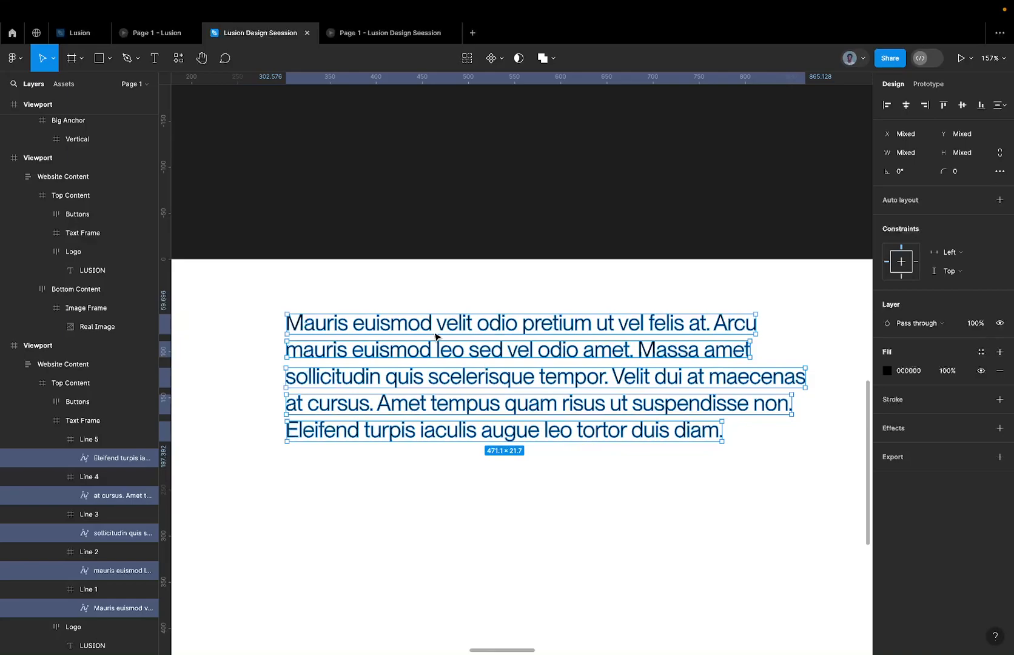
key("shift+Down")
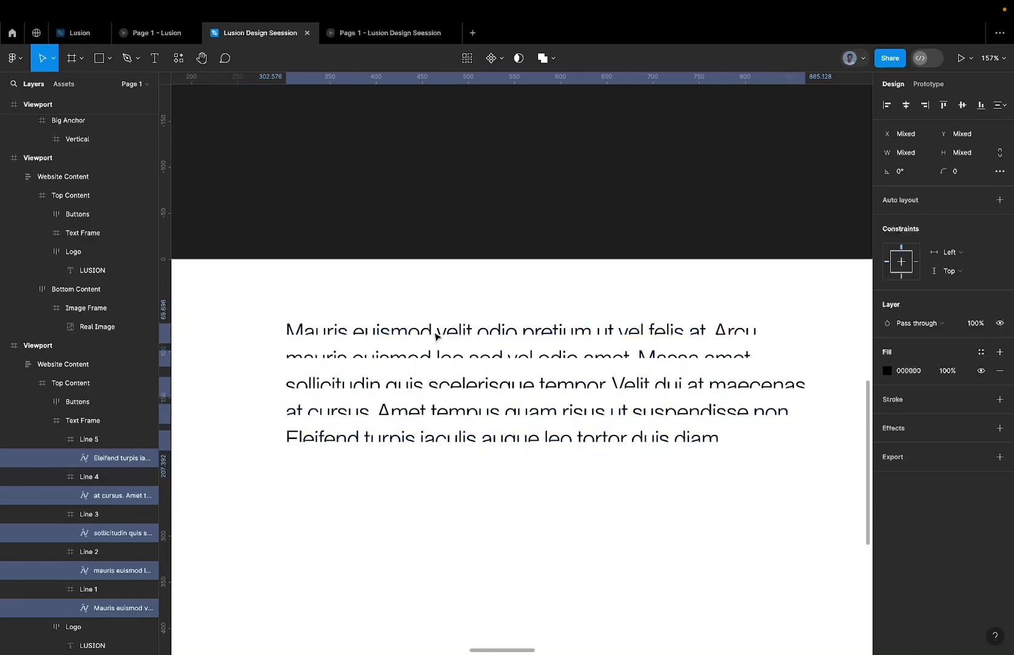
key("shift+Down")
key("shift+Down")
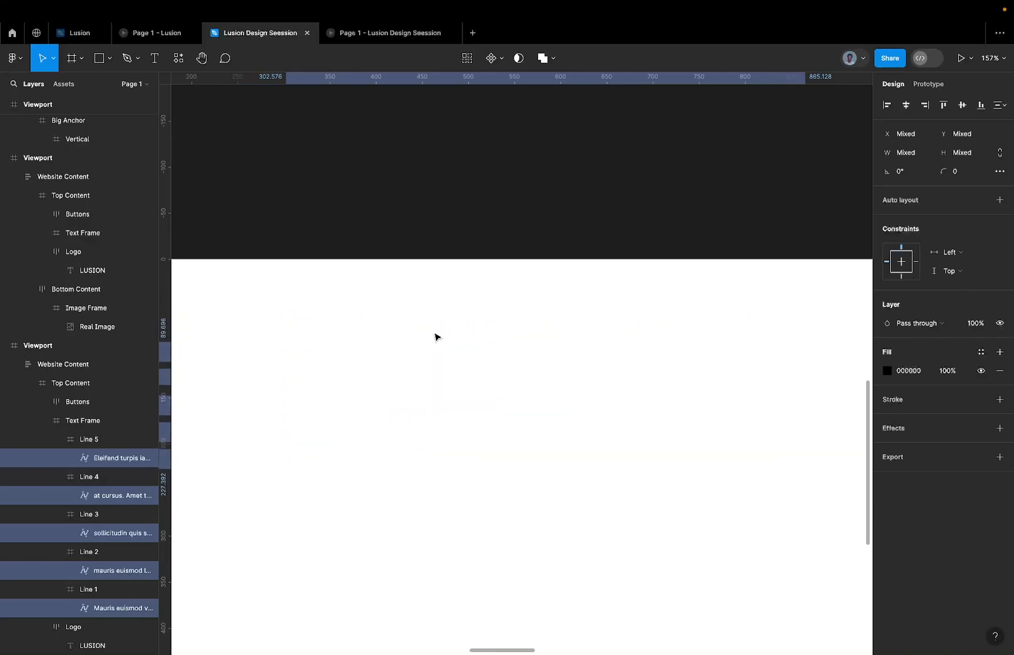
key("shift+Down")
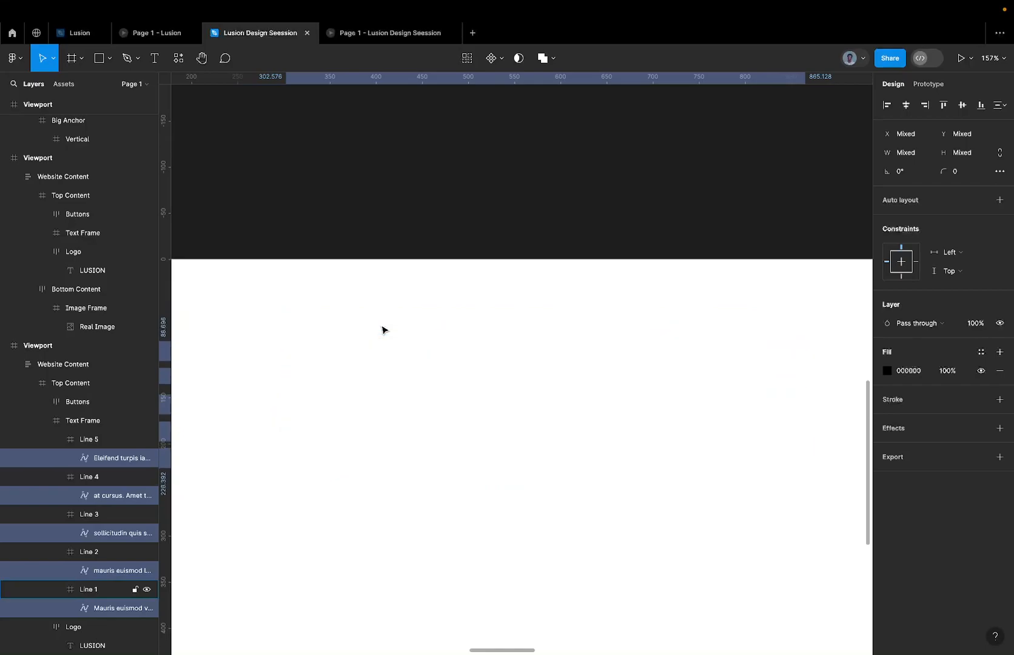
key("Down")
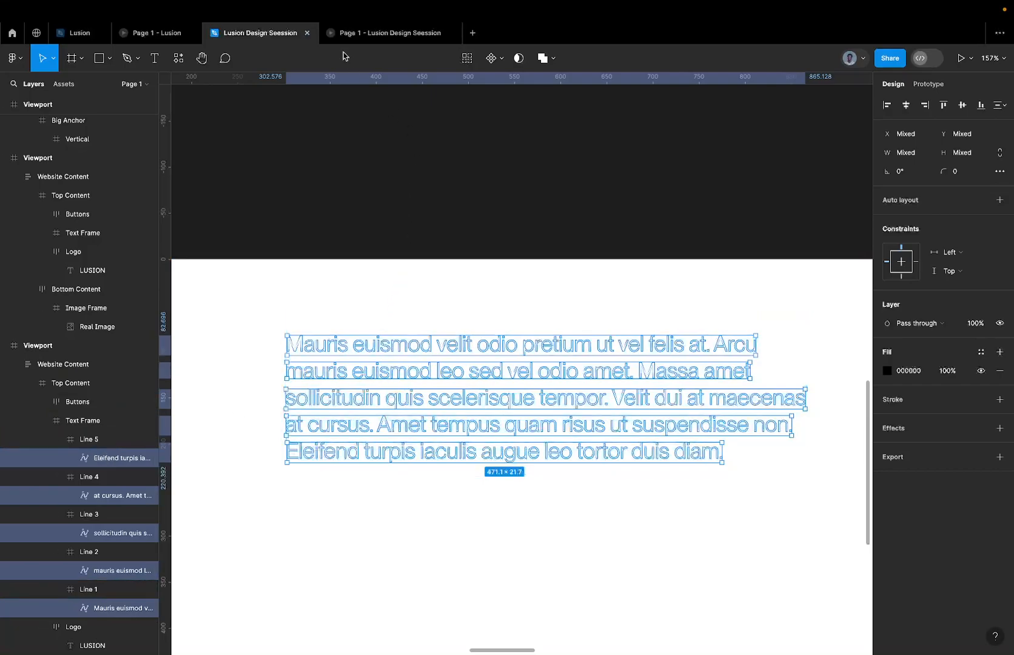
Check how the text lines appear in the Lusion Design Seession prototype, and return to the design file.
left_click(348, 32)
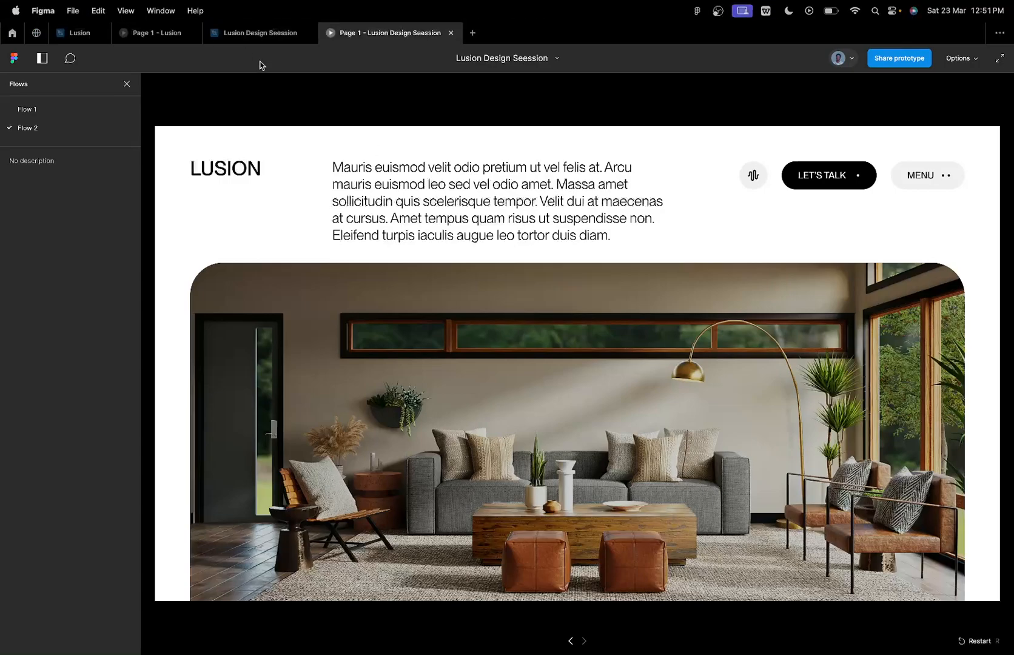
left_click(249, 39)
left_click(379, 33)
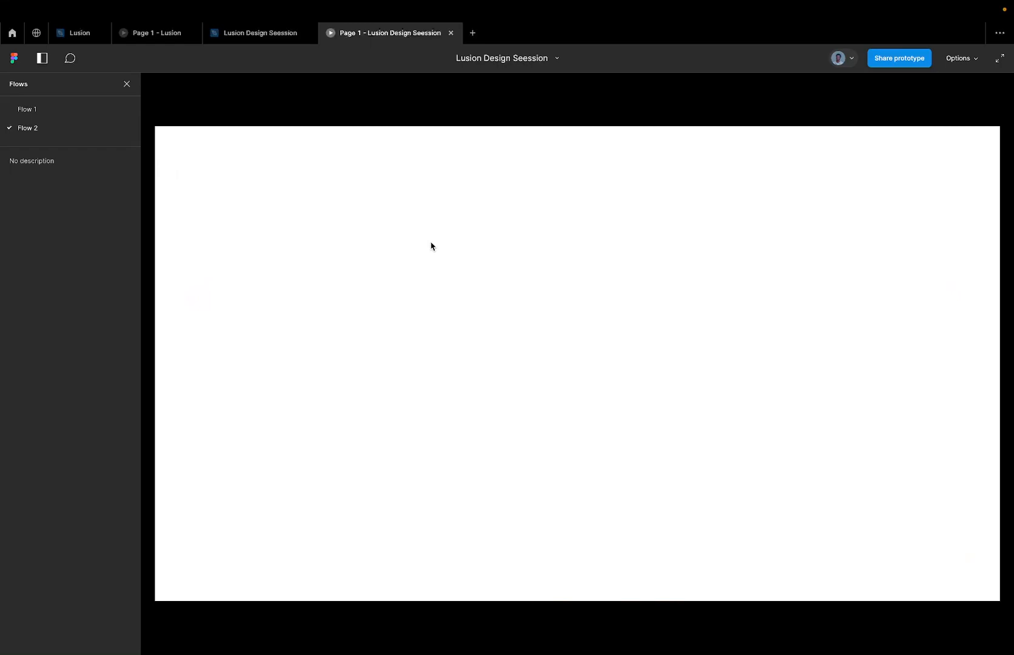
left_click(270, 40)
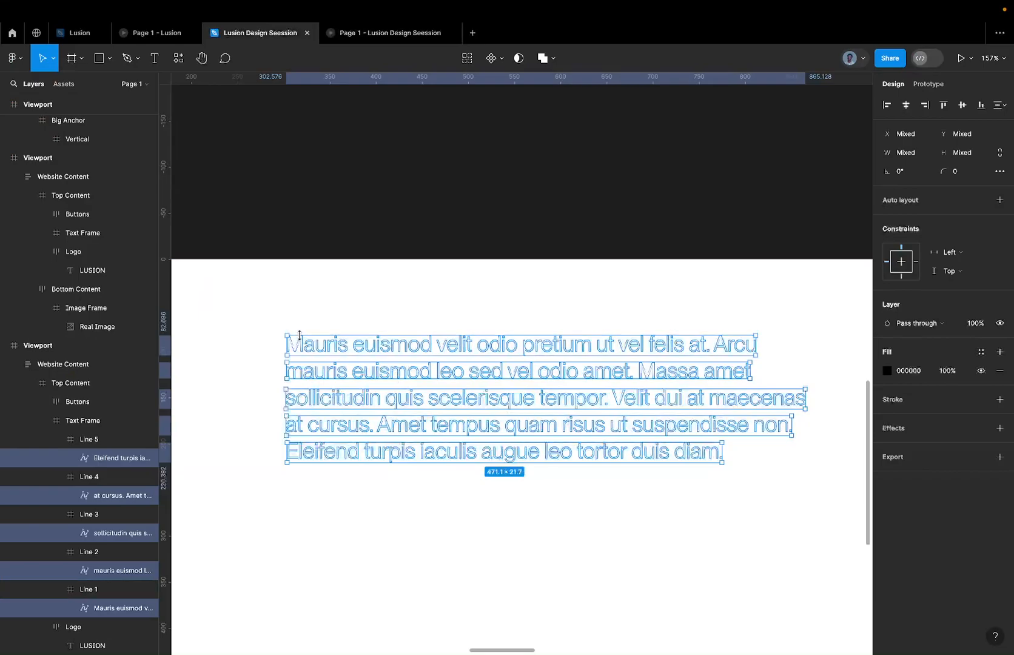
Take Line 1's text out of the selection and move the text of Lines 2 to 5 down another 10 px.
left_click(119, 608, "shift")
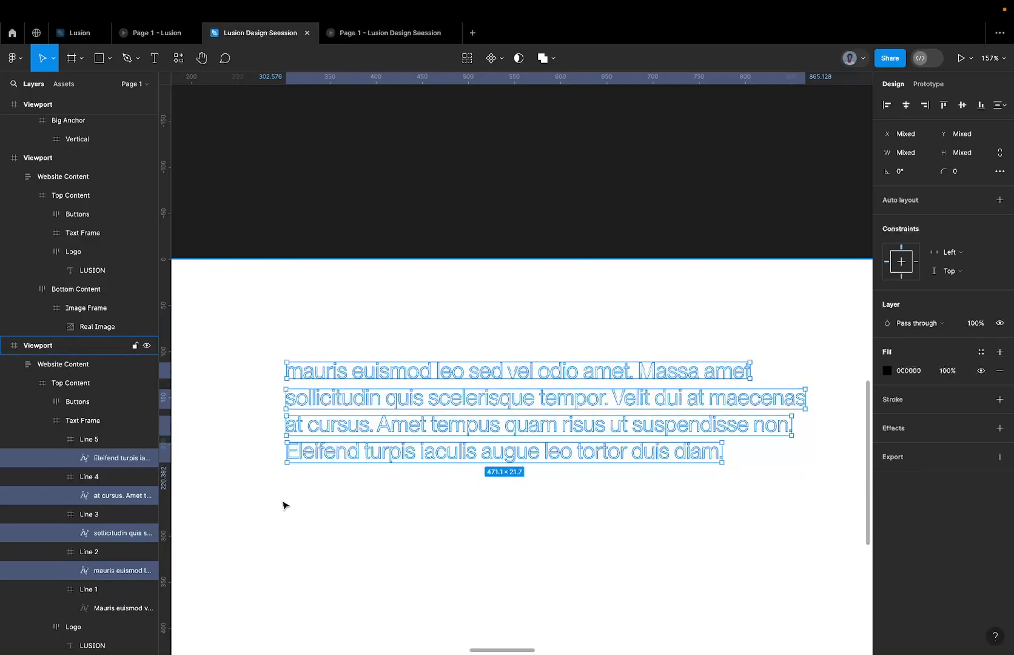
key("shift+Down")
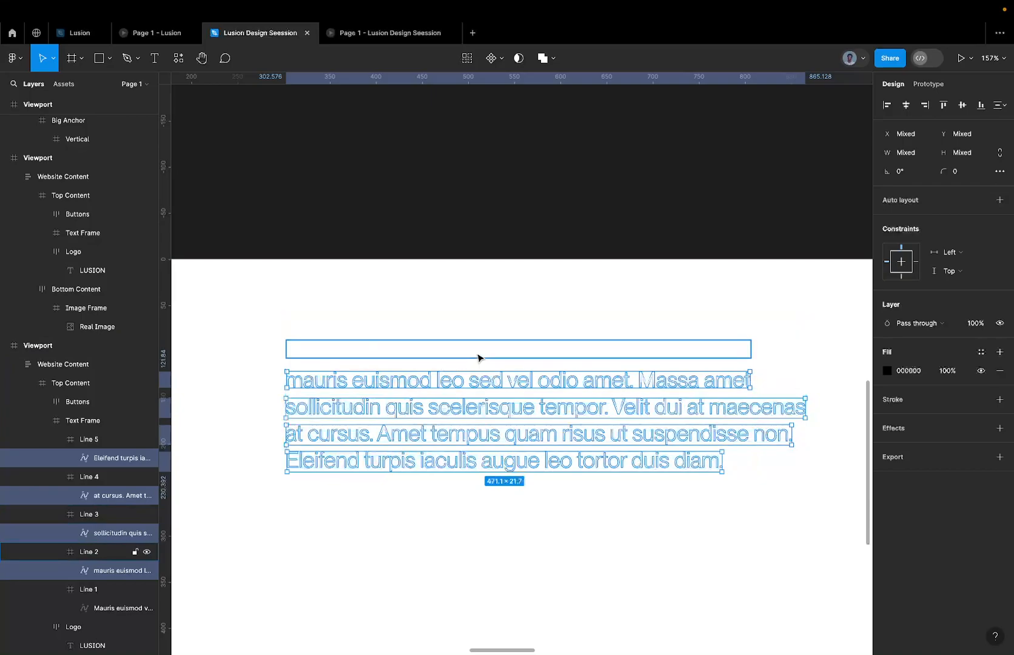
Check the page in the Lusion Design Seession prototype again, and open the Page 1 - Lusion prototype.
left_click(415, 41)
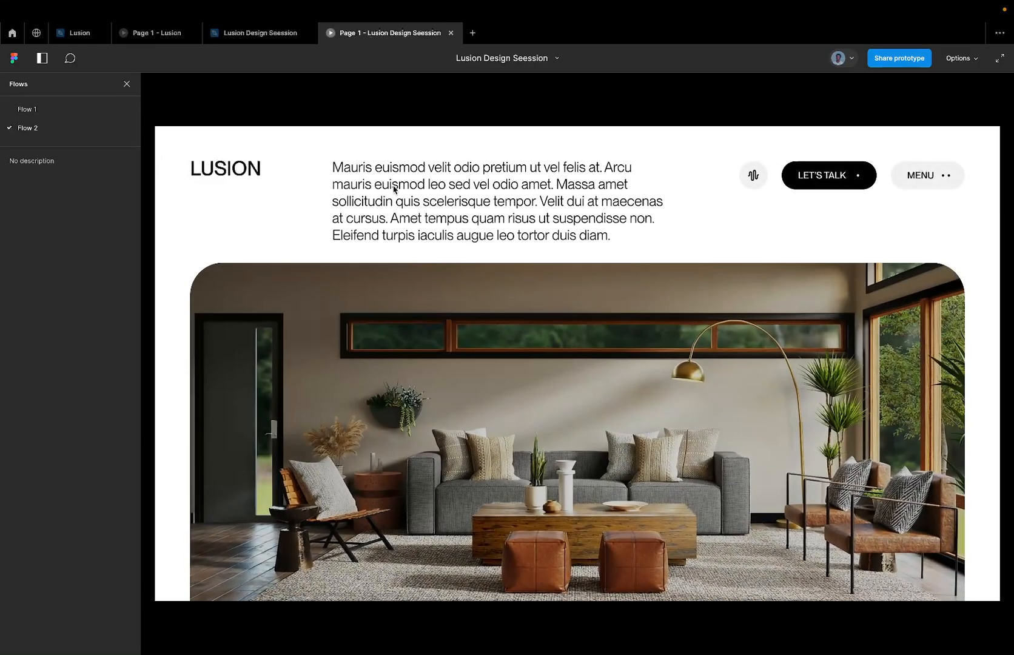
left_click(254, 36)
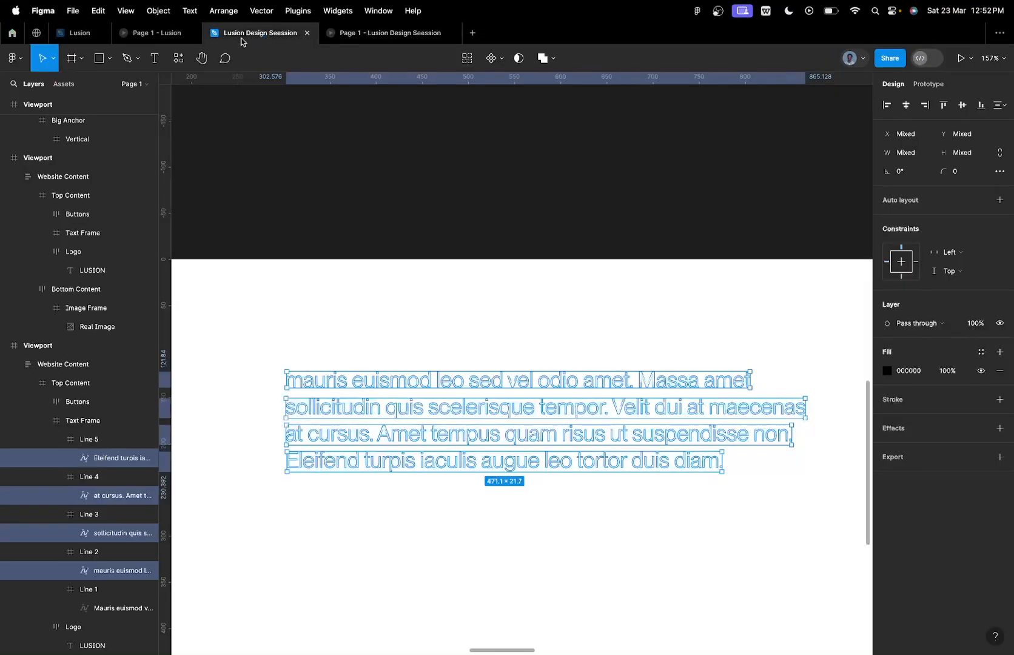
left_click(156, 32)
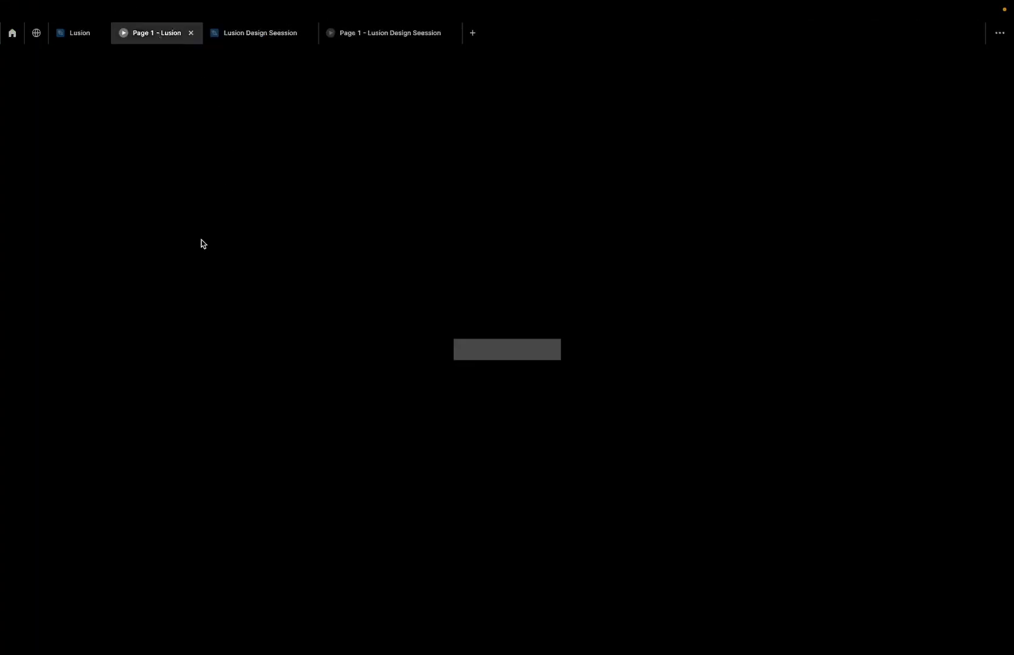
In the Lusion Design Seession design file, take Line 2's text out of the selection and move the text of Lines 3 to 5 down another 10 px.
left_click(245, 39)
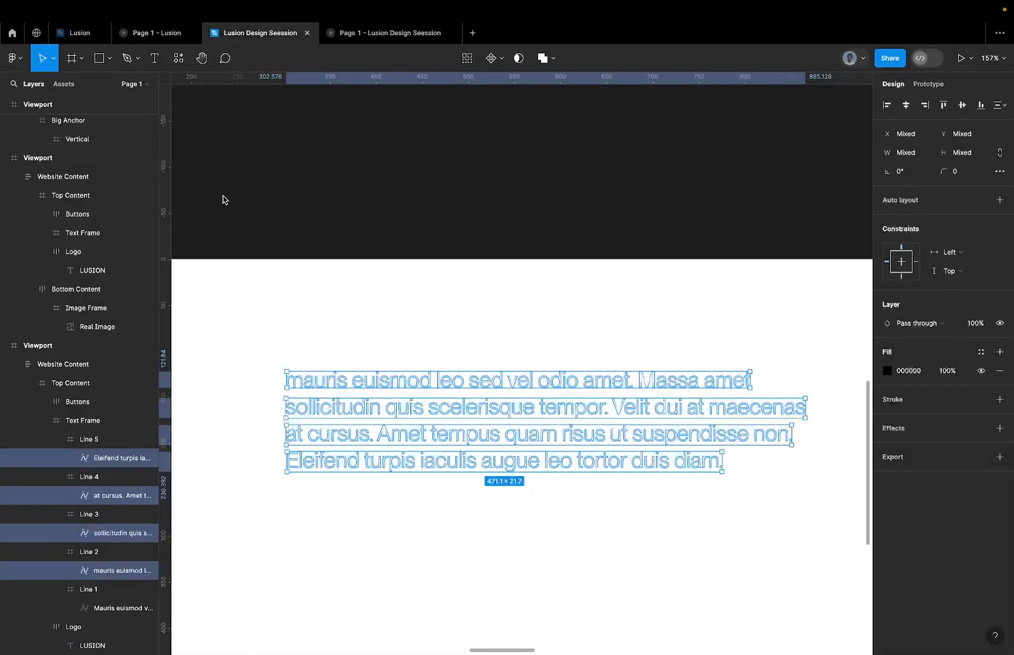
left_click(117, 575, "shift")
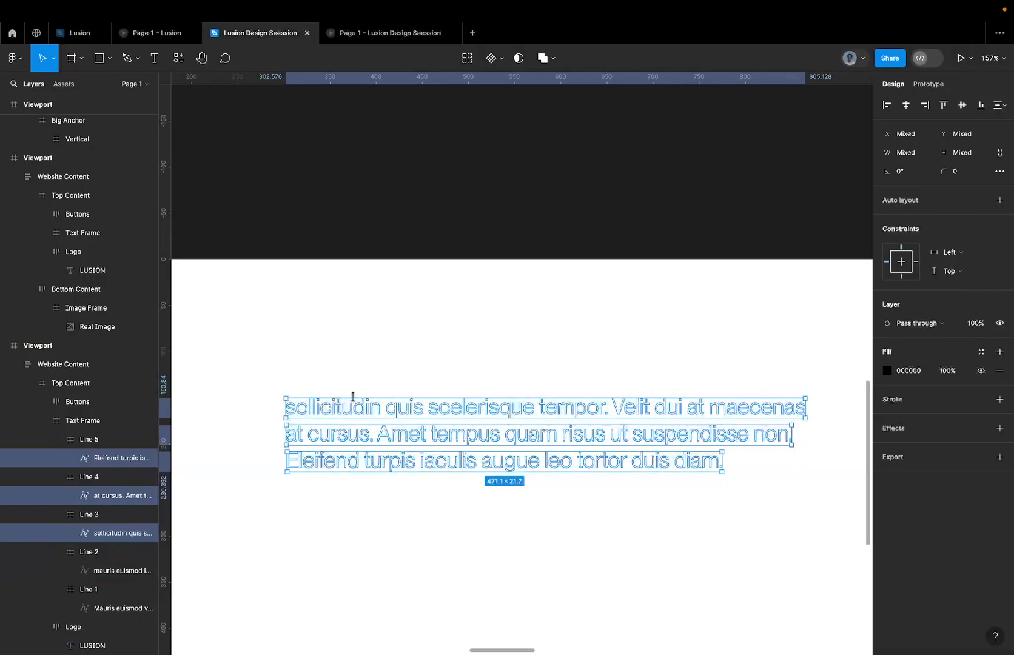
key("shift+Down")
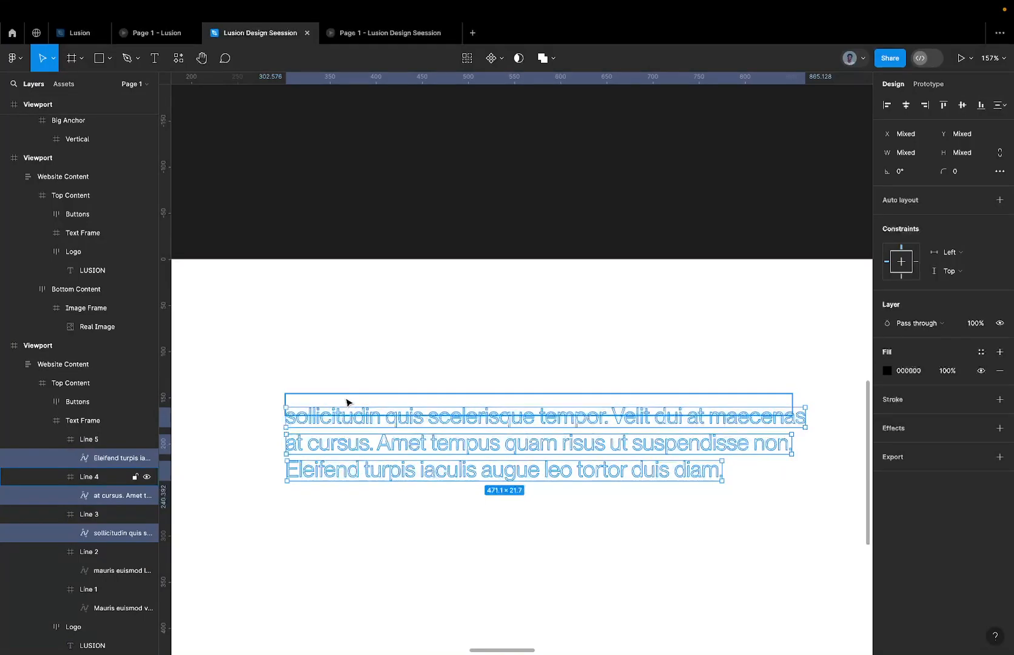
Move the text of Lines 4 and 5 down another 10 px, followed by Line 5's text alone by a further 10 px.
left_click(119, 533, "shift")
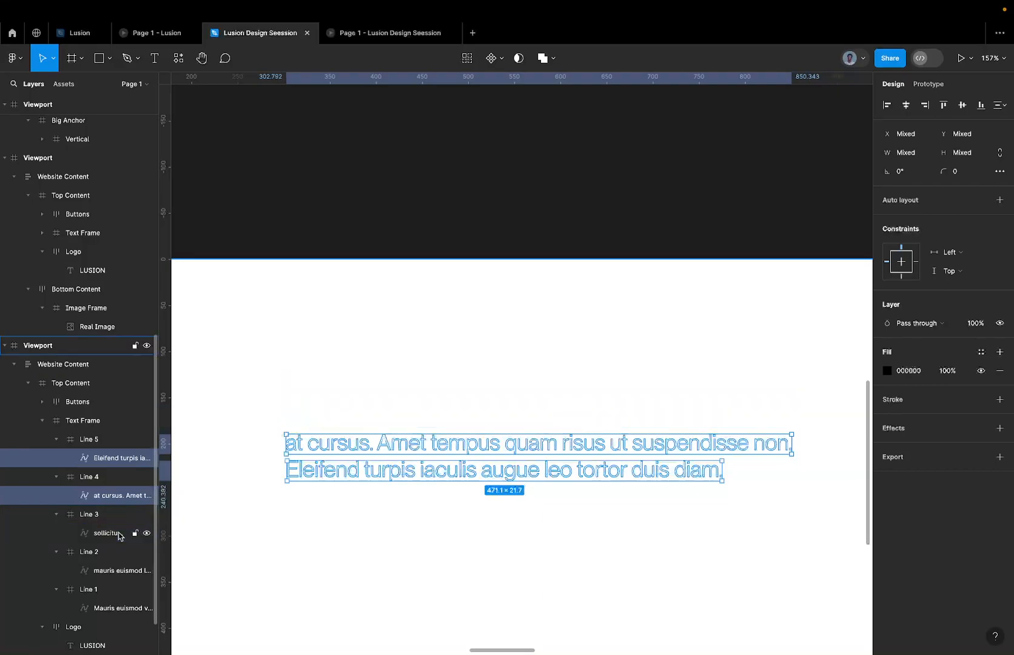
left_click(119, 533, "shift")
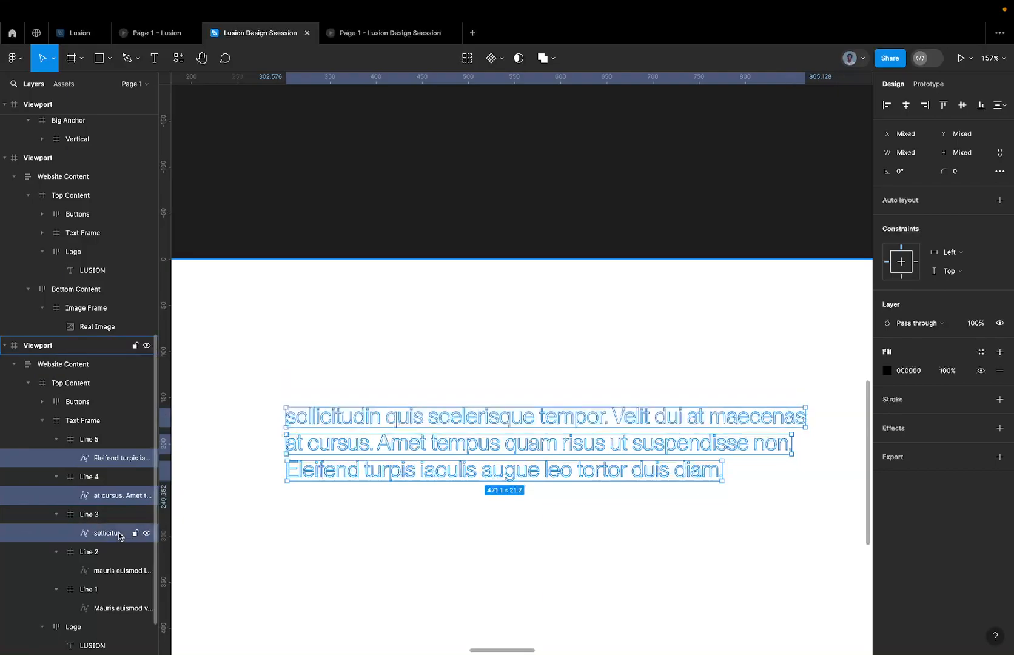
left_click(118, 534, "shift")
key("shift+Down")
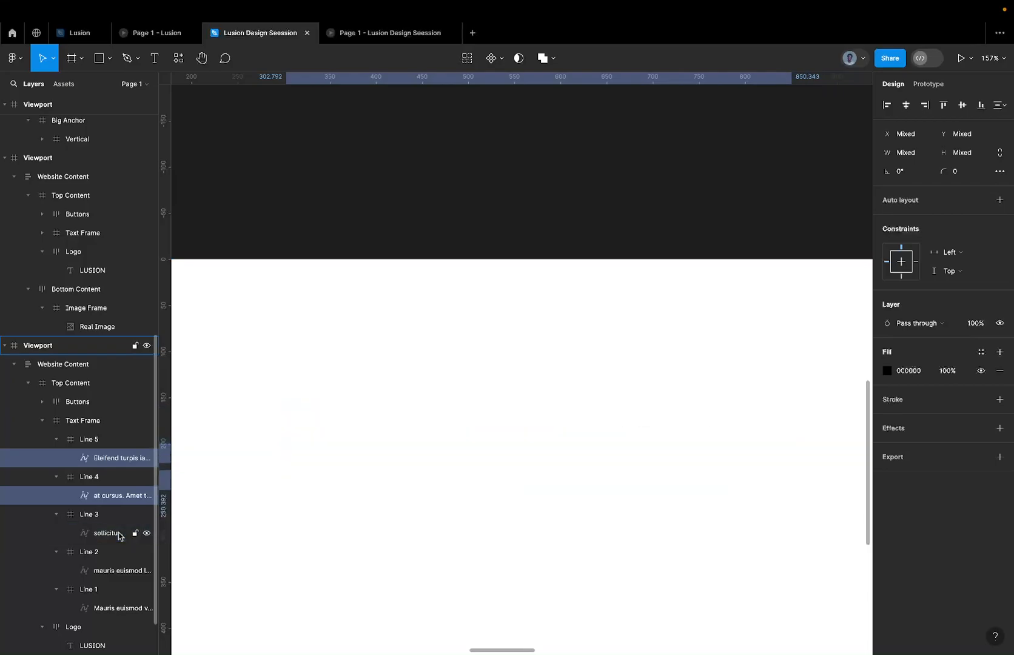
left_click(106, 495, "shift")
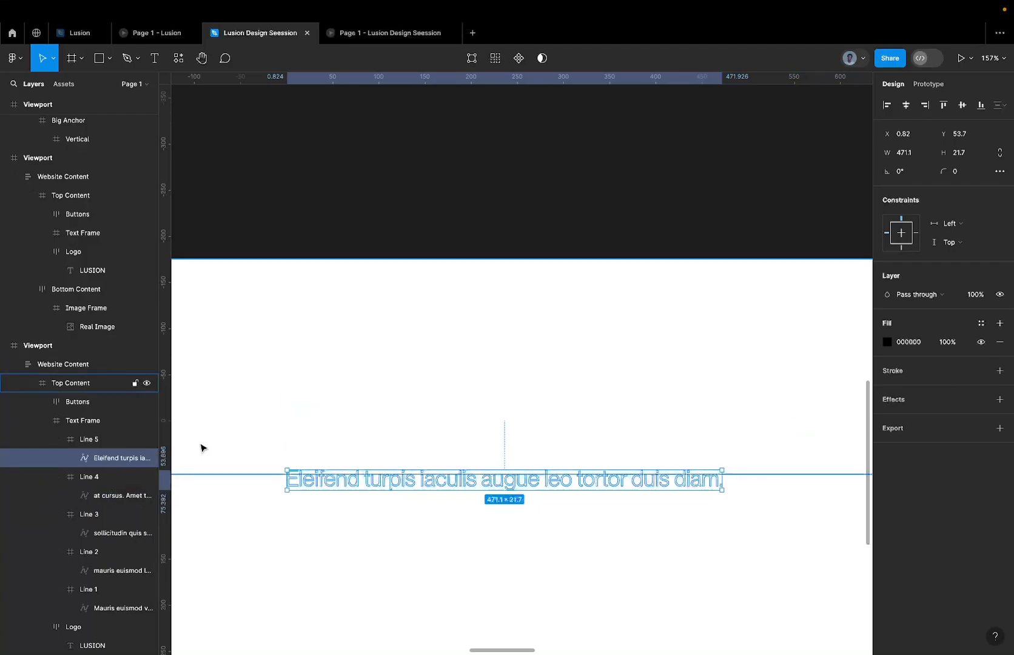
key("shift+Down")
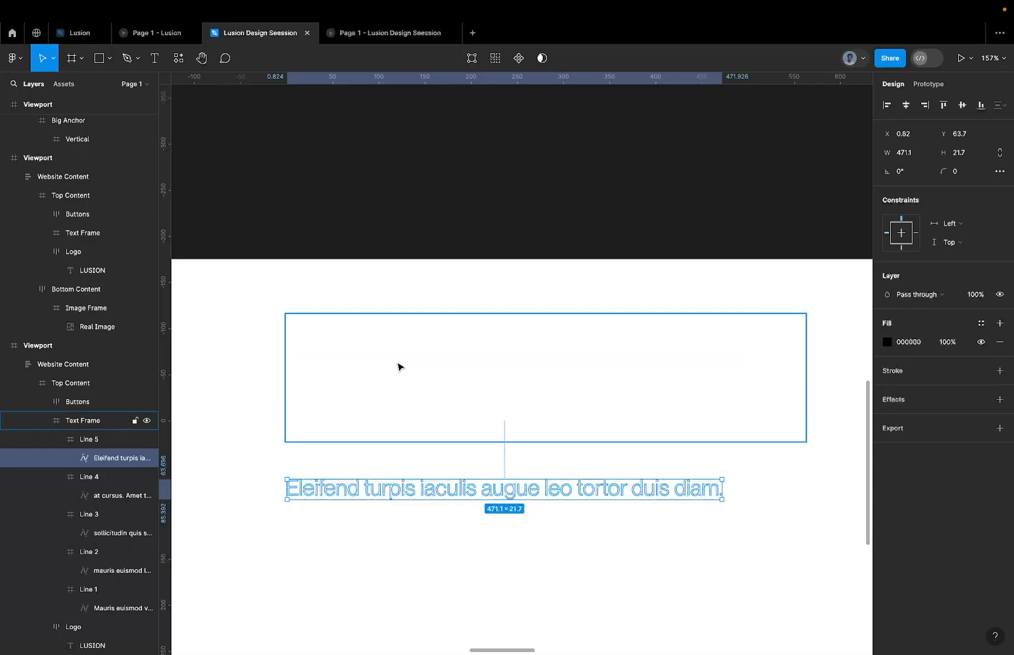
Play the staggered text reveal in the Lusion Design Seession prototype, and return to the design file.
left_click(374, 36)
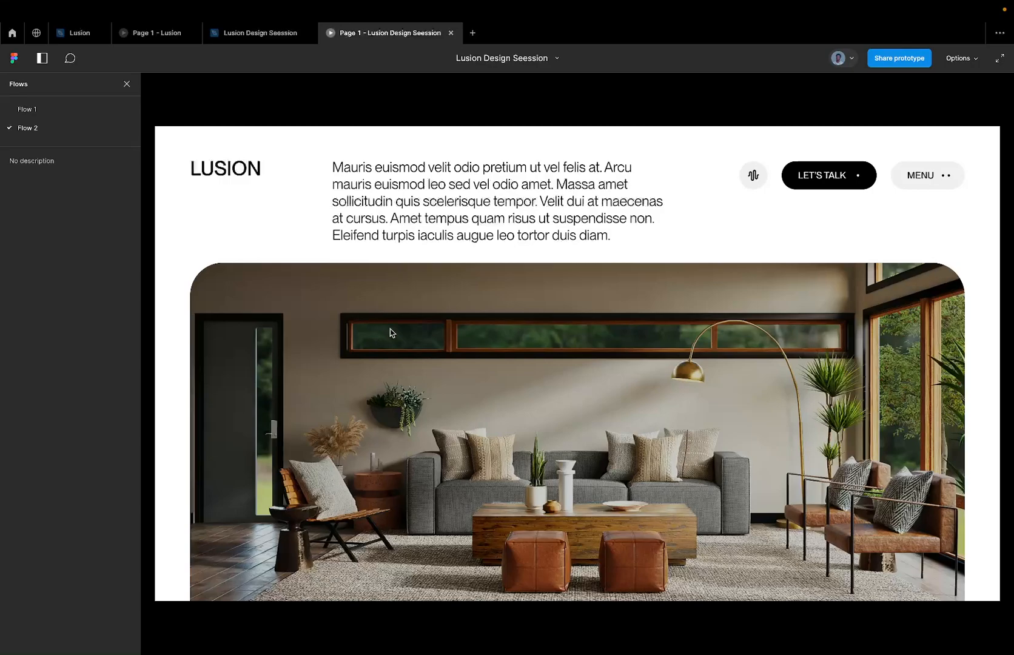
left_click(439, 366)
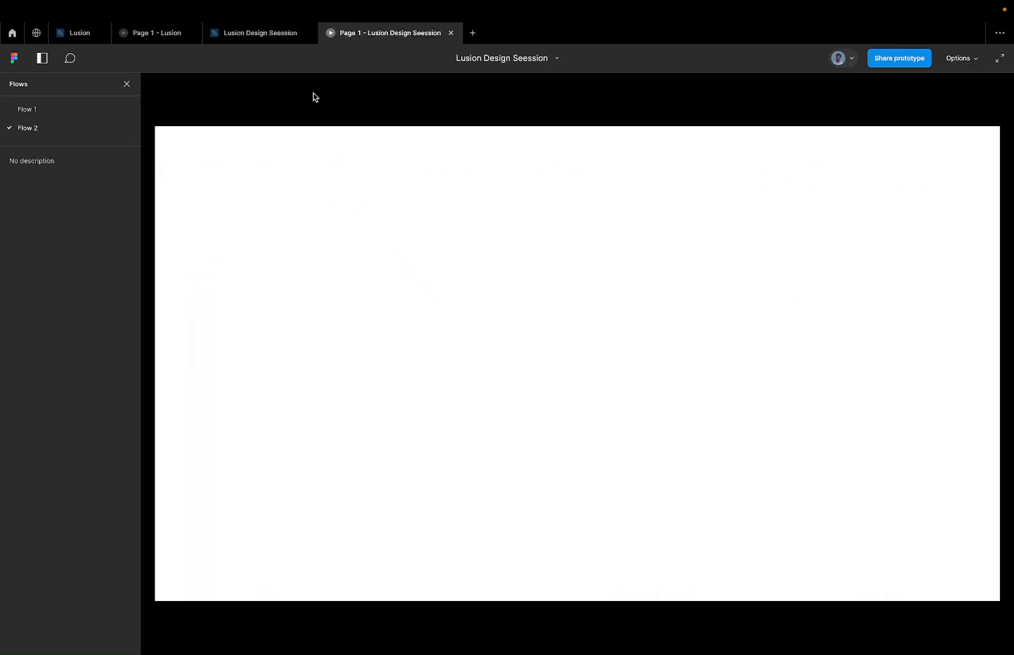
left_click(267, 33)
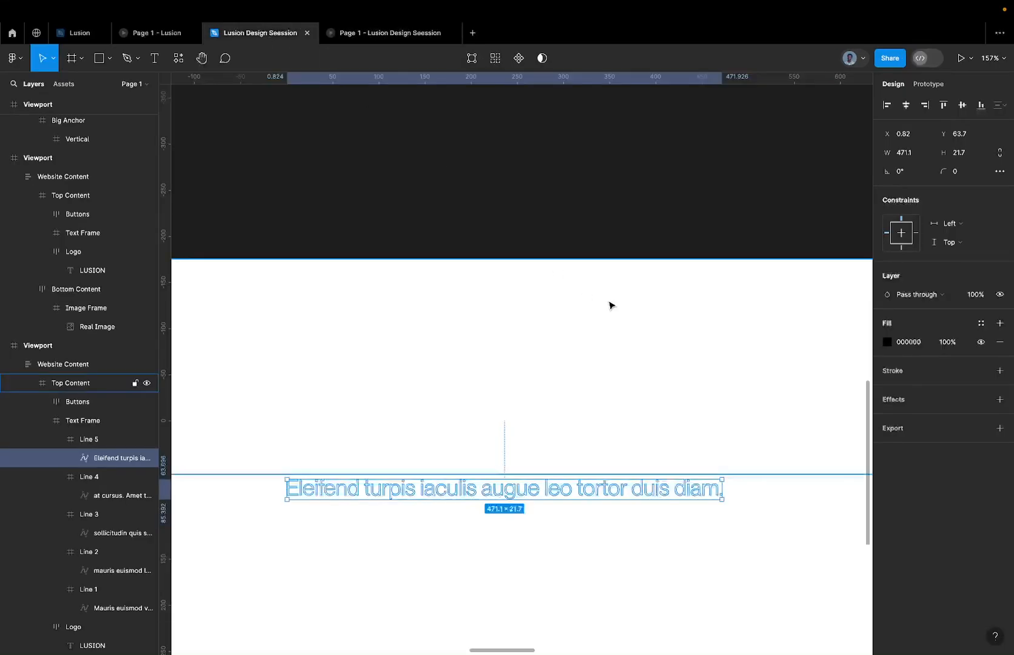
Move the black Subtract logo mask out of the fifth viewport in the upper row onto the empty canvas beside the page viewports.
scroll(610, 306, "down", 10)
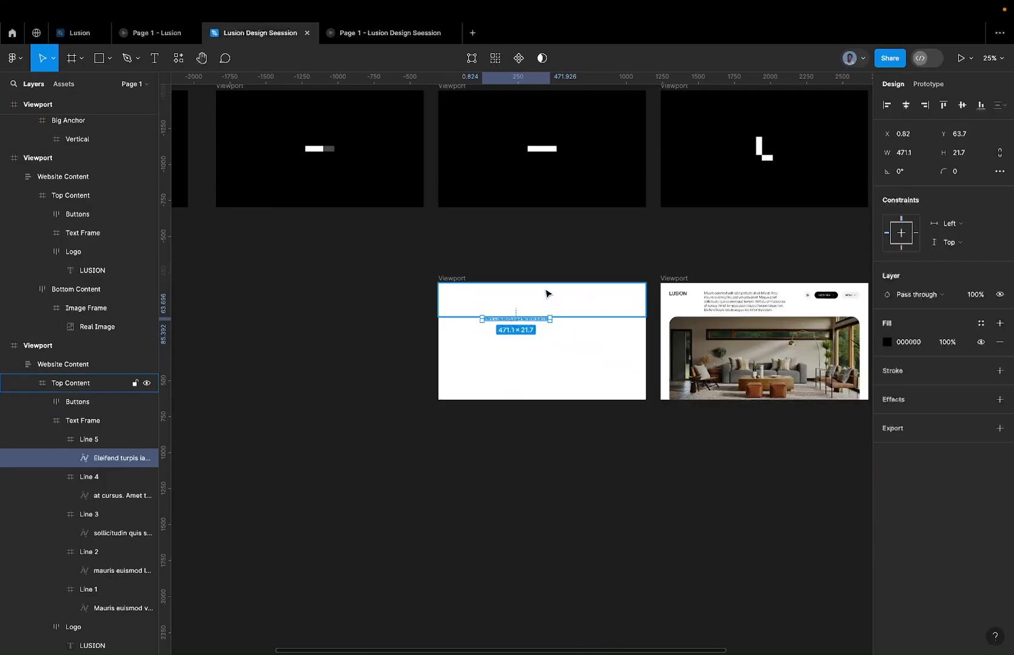
scroll(545, 295, "right", 3)
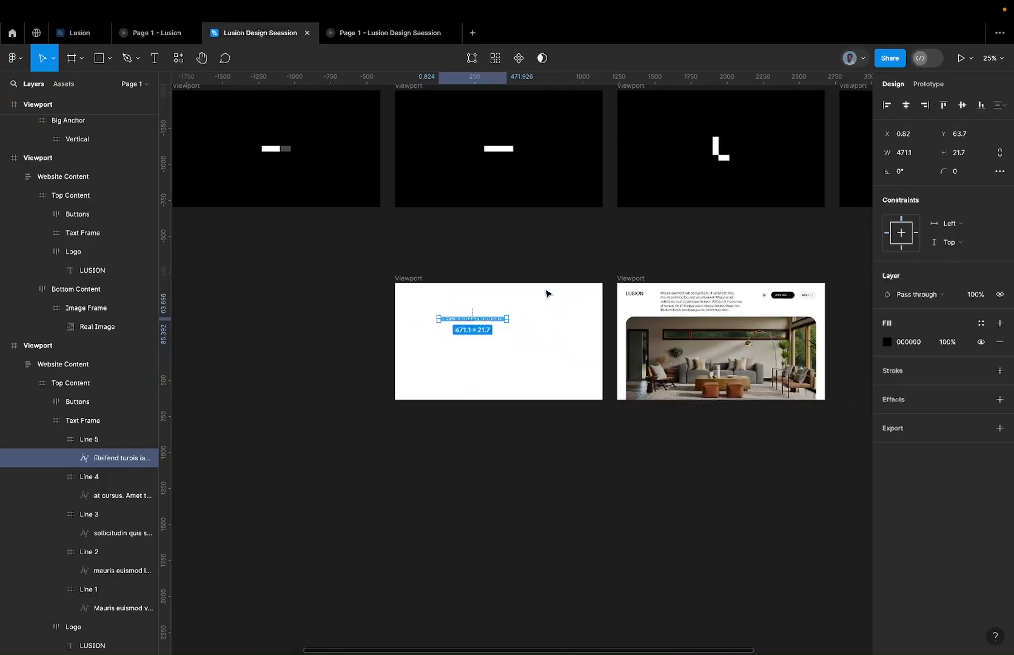
scroll(545, 295, "down", 5)
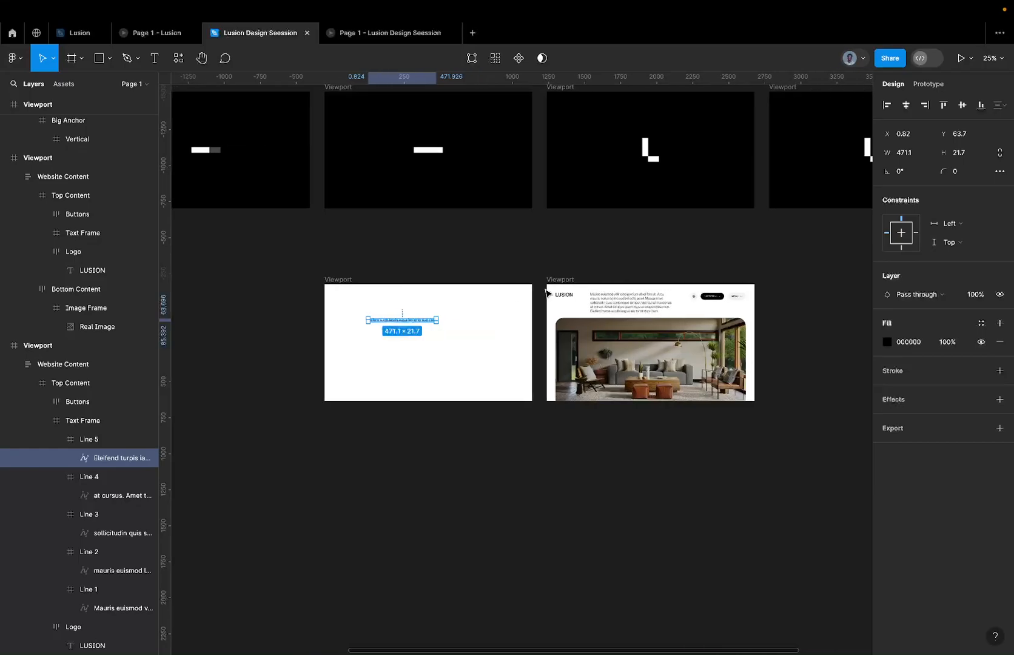
key("Escape")
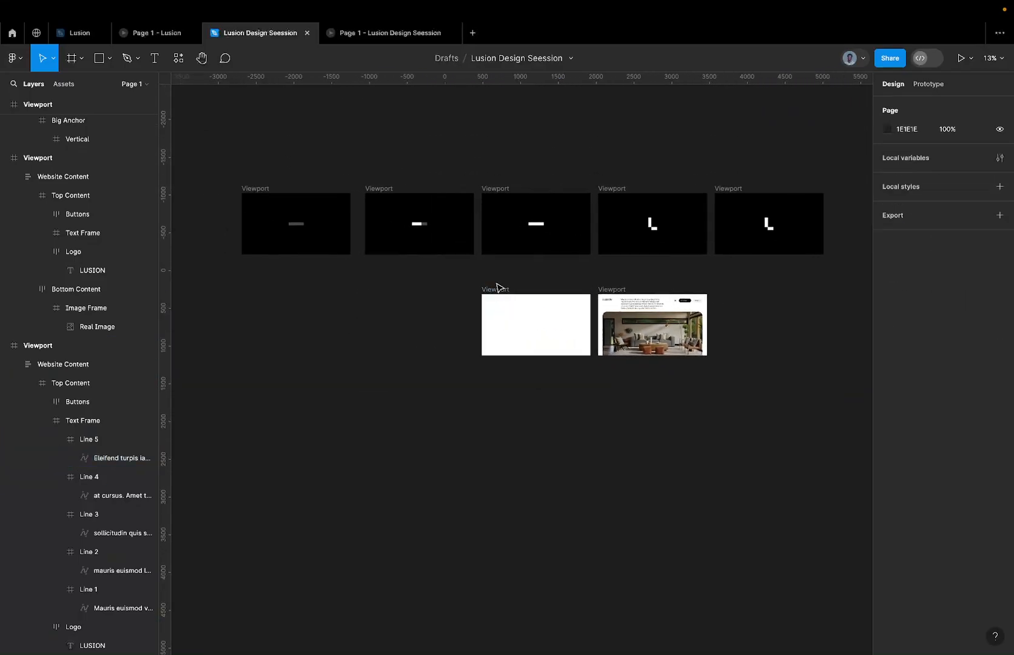
left_click(499, 290)
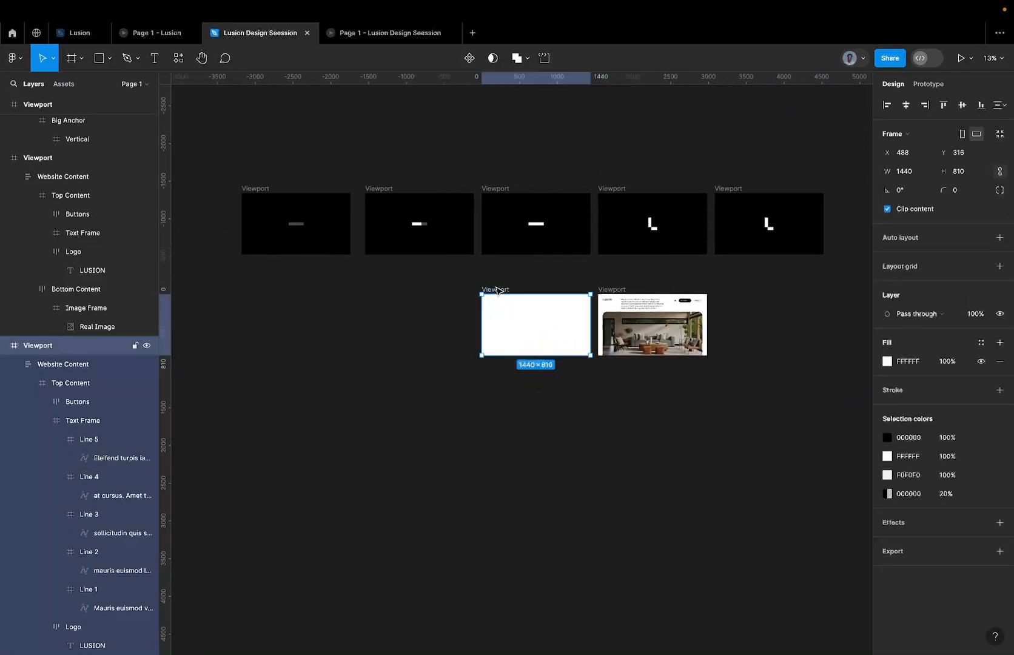
scroll(528, 281, "right", 5)
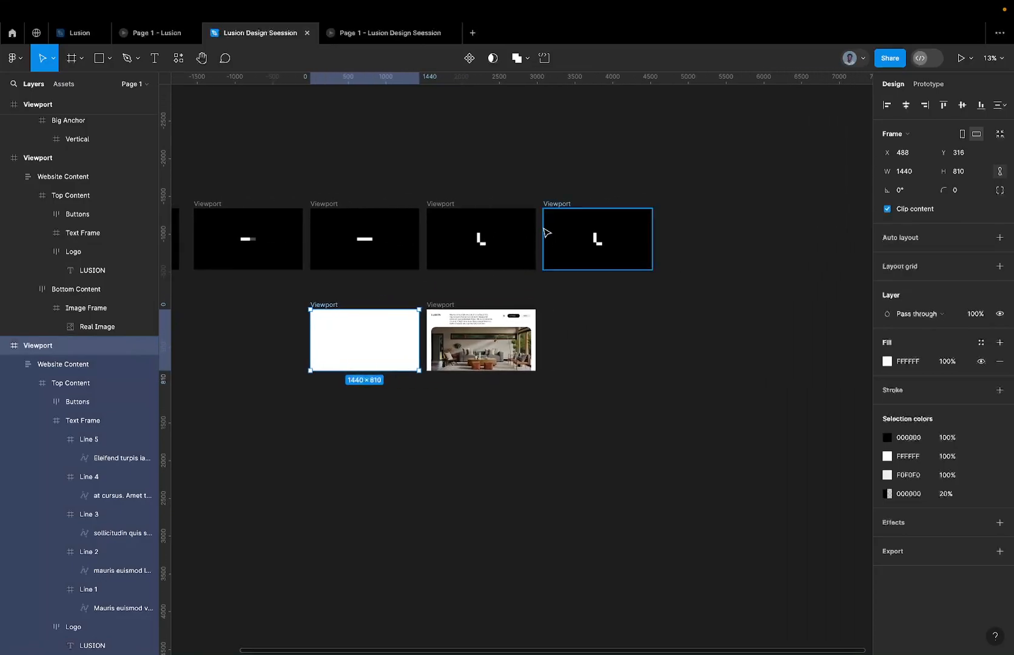
scroll(546, 231, "left", 2)
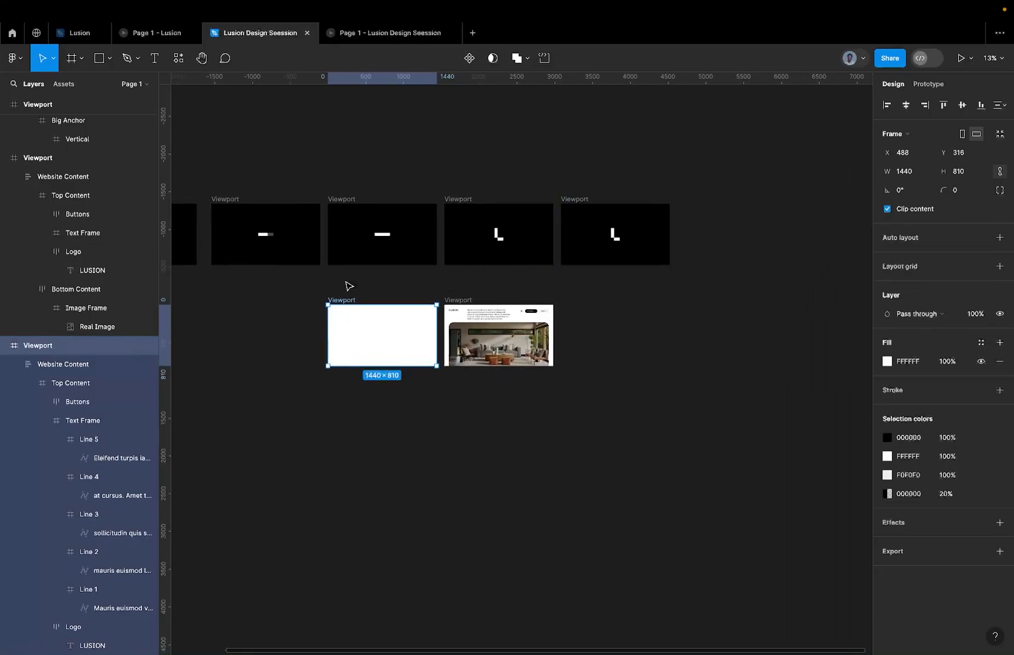
scroll(349, 286, "left", 6)
left_click(312, 178)
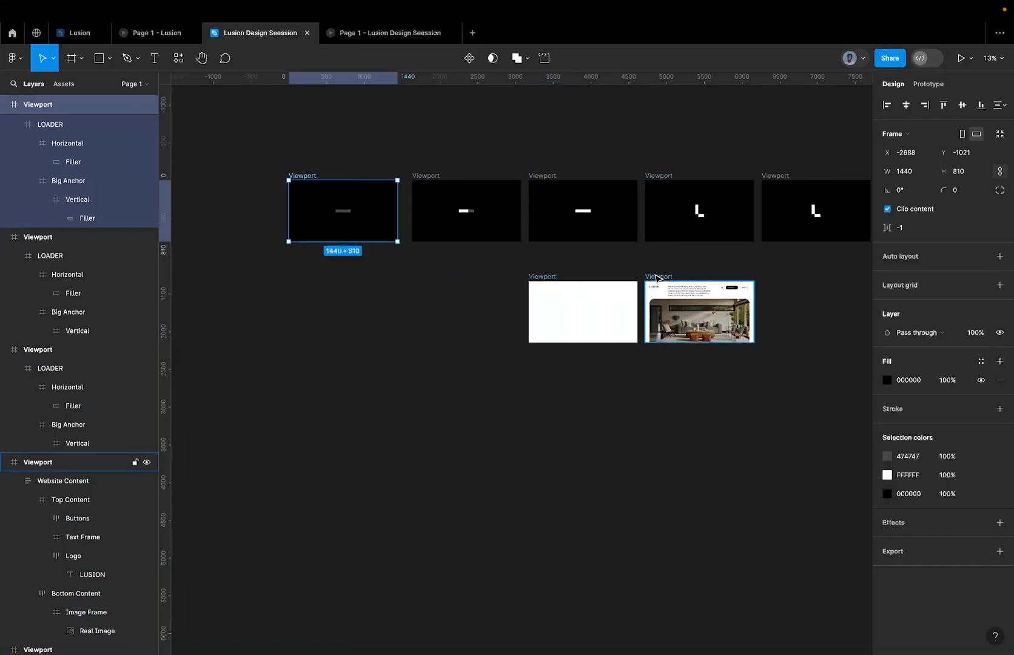
scroll(658, 267, "right", 3)
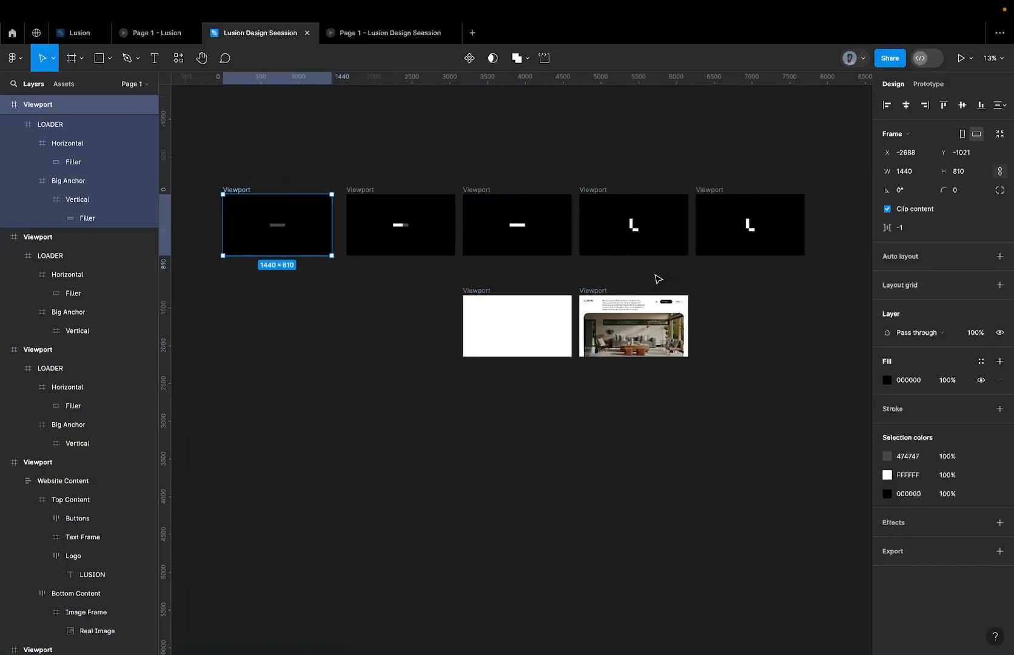
left_click(707, 229)
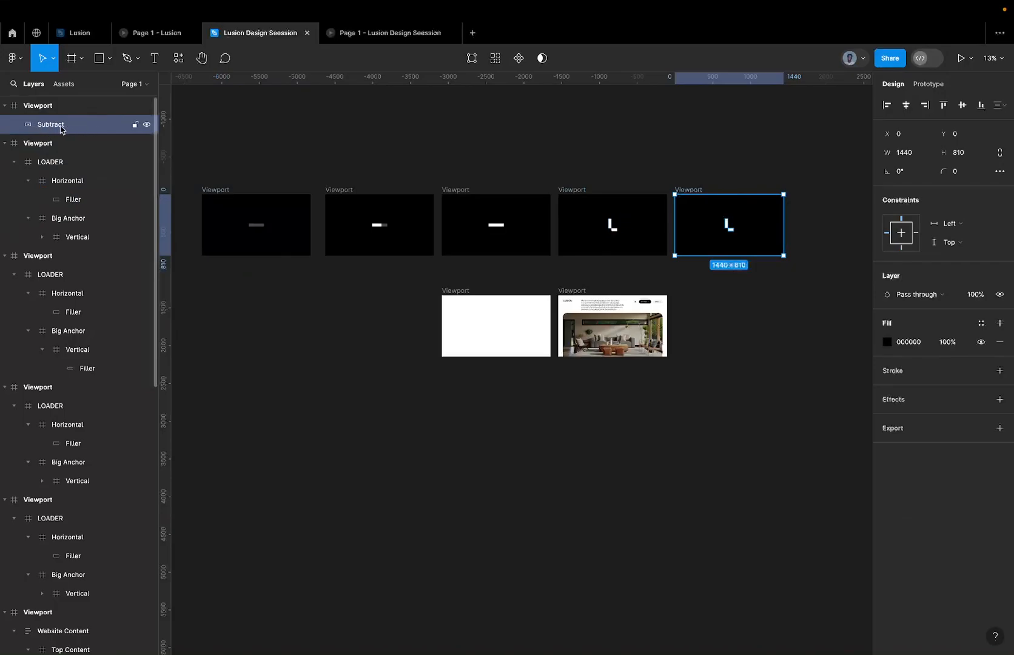
left_click_drag(693, 226, 748, 320)
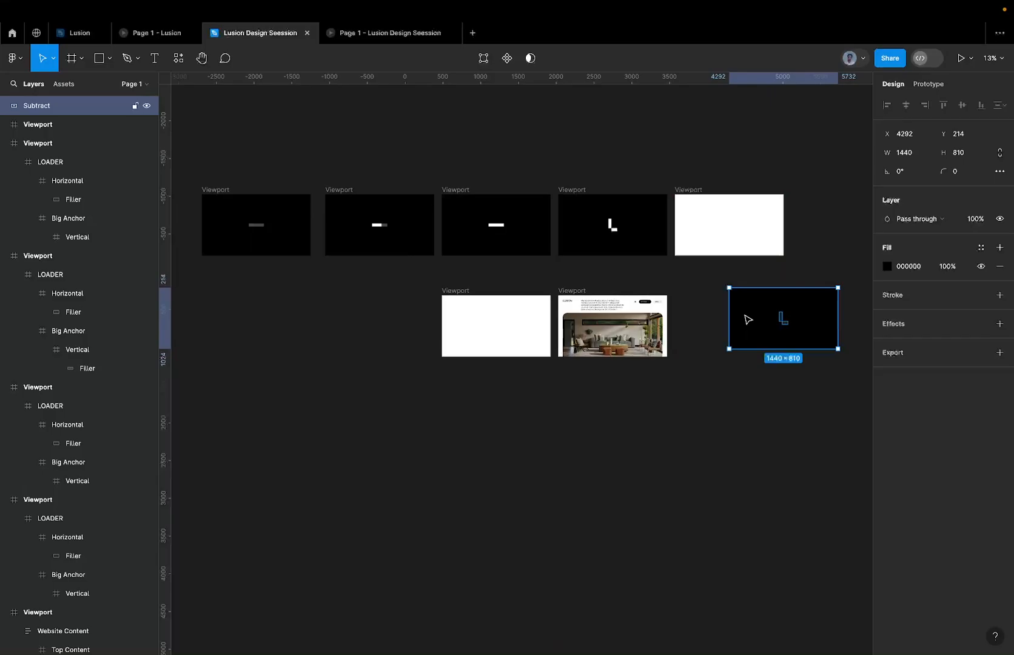
Paste the Subtract mask into the white viewport holding the hidden text lines, centre it both ways, and check the transition in the prototype.
left_click(466, 292)
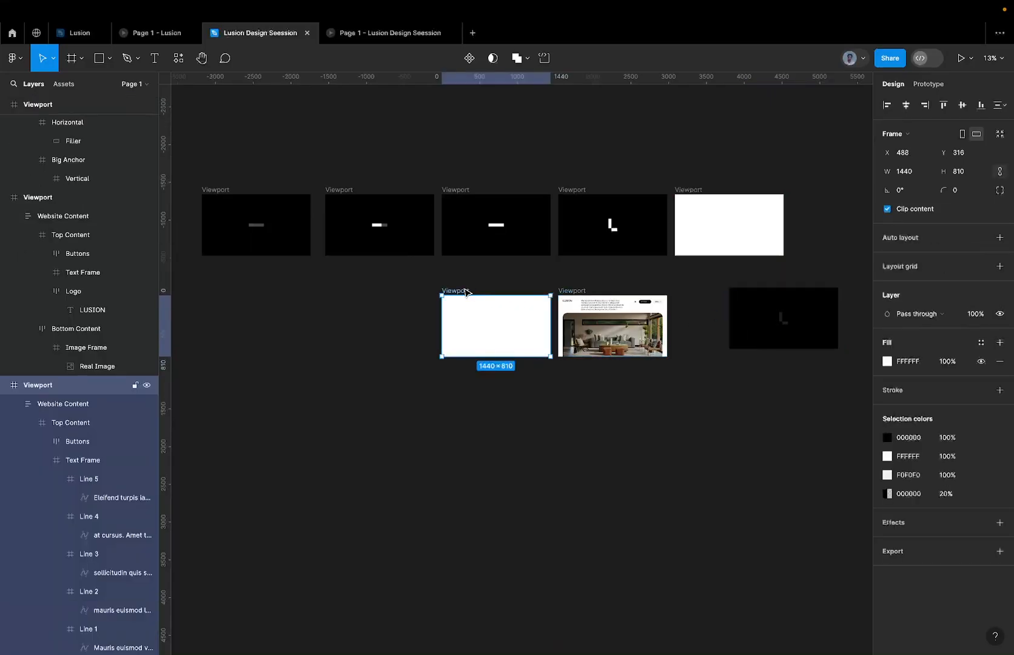
key("ctrl+v")
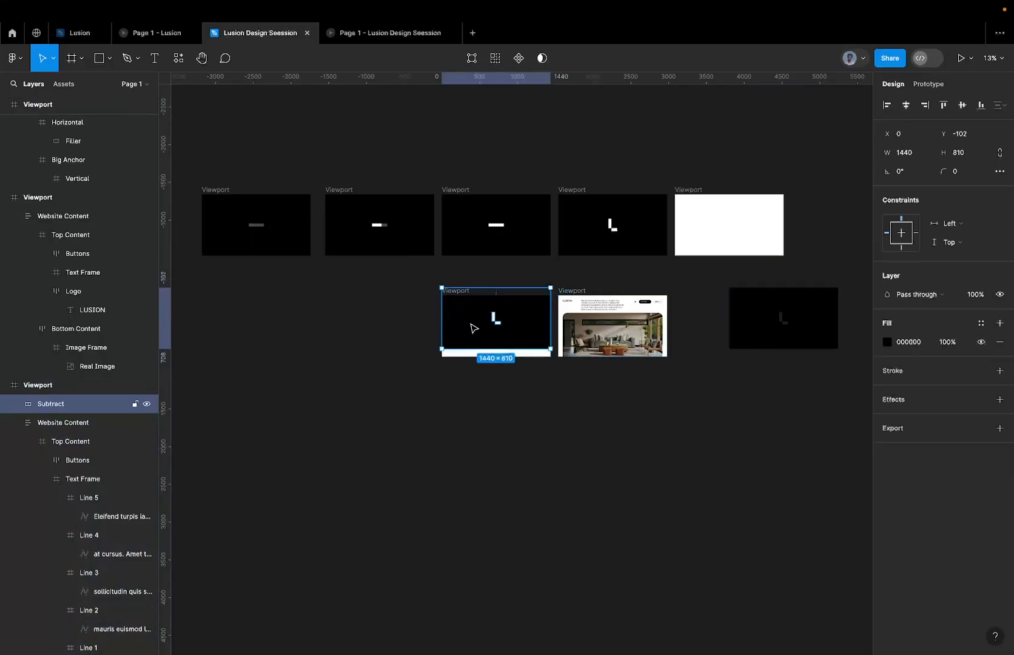
left_click(962, 104)
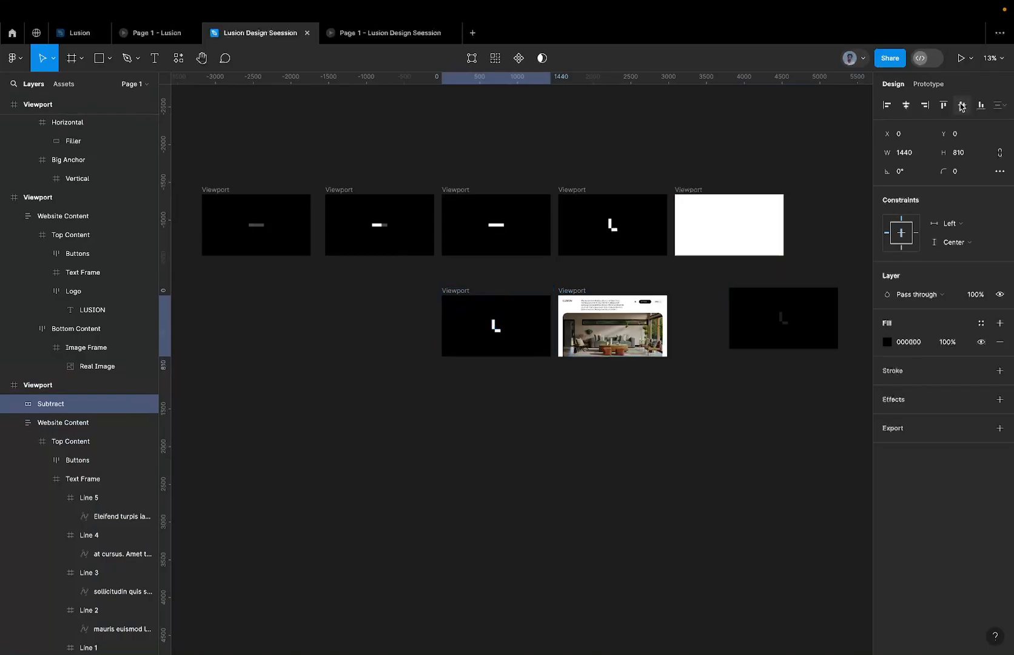
left_click(906, 105)
scroll(495, 328, "up", 5)
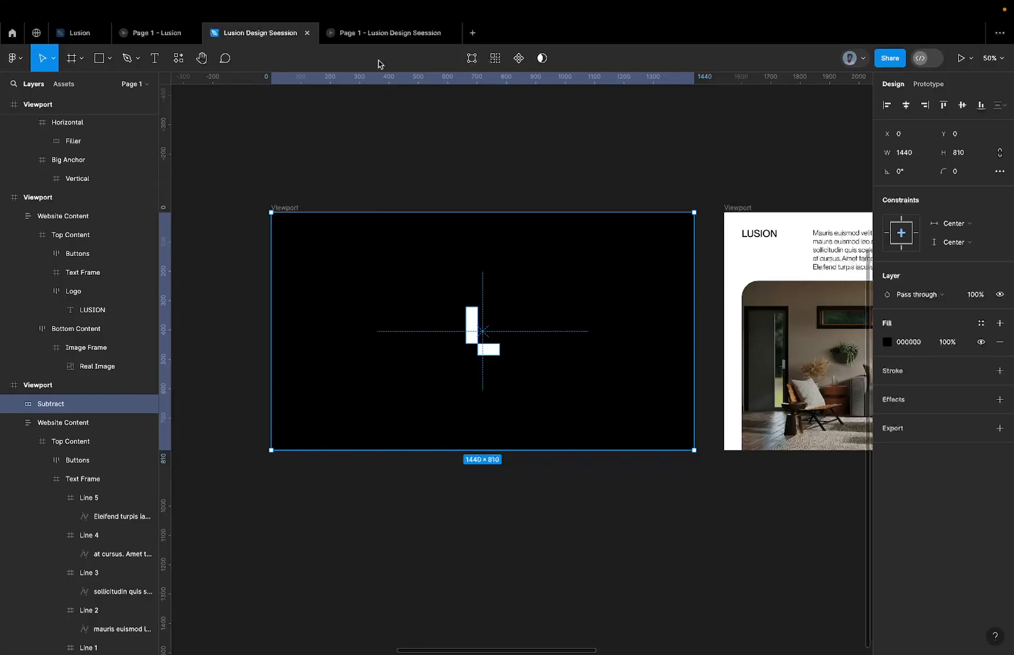
left_click(376, 39)
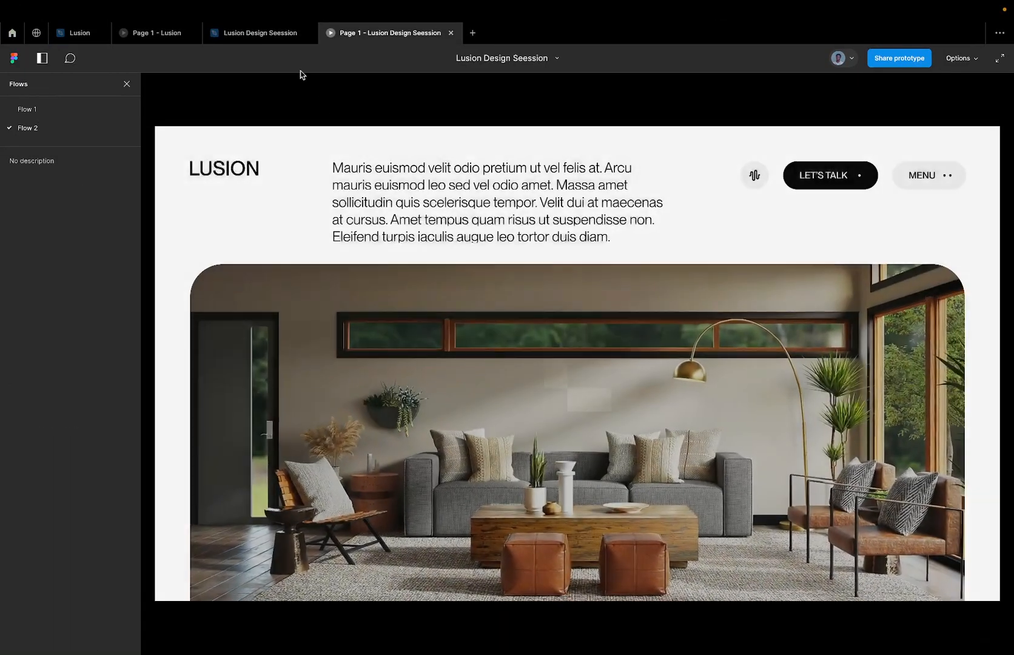
left_click(276, 35)
Paste the Subtract mask into the viewport showing the finished Lusion page, on top of its website content.
scroll(498, 257, "down", 5)
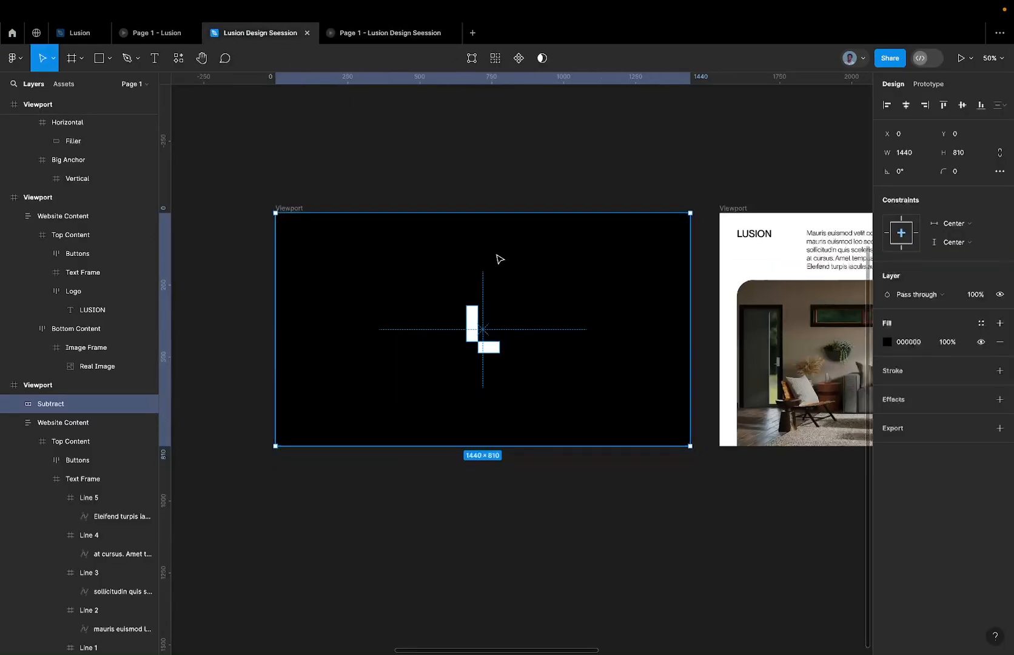
scroll(499, 259, "right", 1)
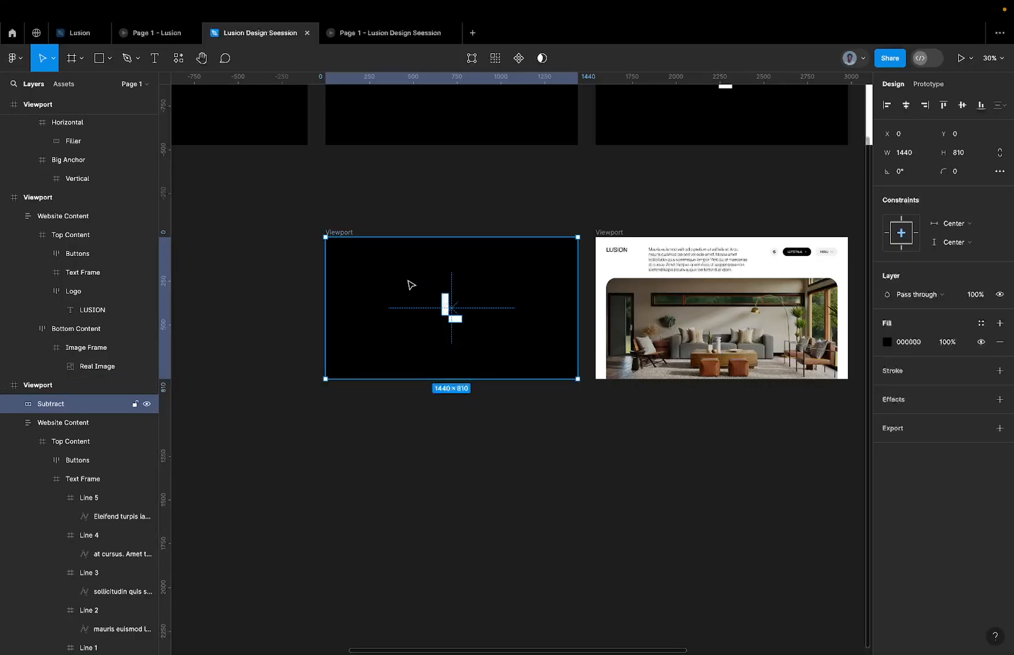
scroll(411, 286, "right", 5)
left_click(502, 231)
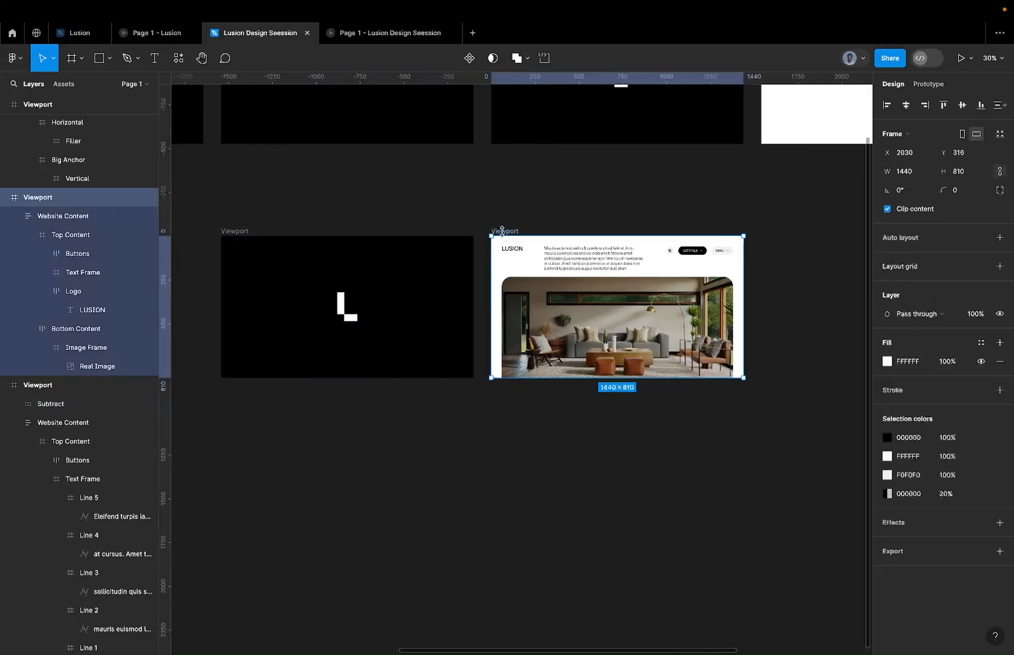
key("ctrl+v")
Scale the finished page viewport's Subtract mask up from its centre to about 28676 × 16130 with the Scale tool.
scroll(503, 236, "right", 14)
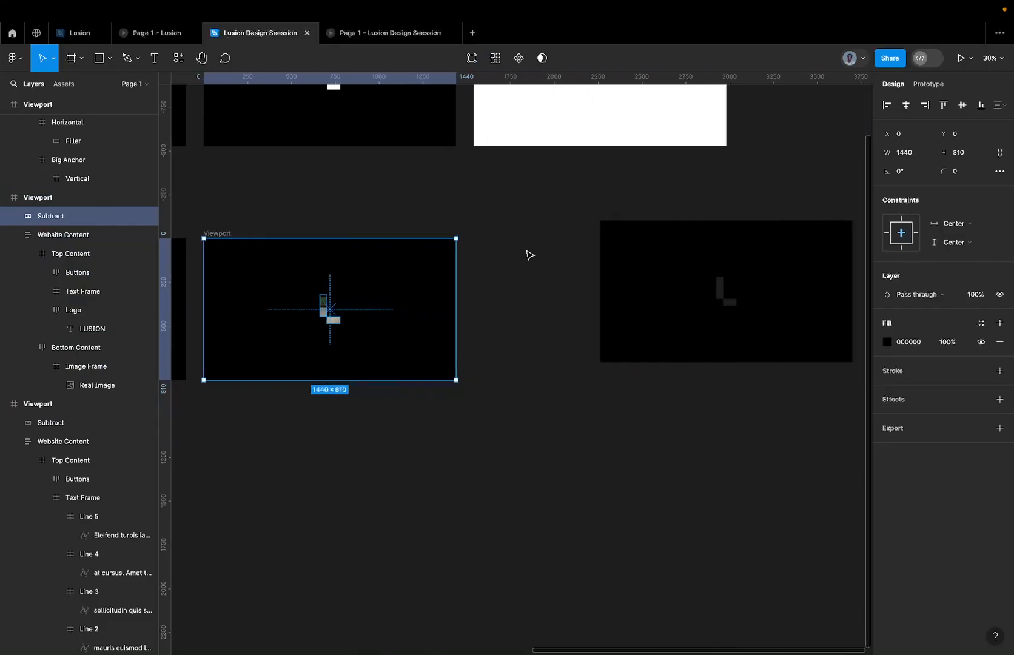
scroll(455, 266, "down", 3)
scroll(456, 248, "down", 8)
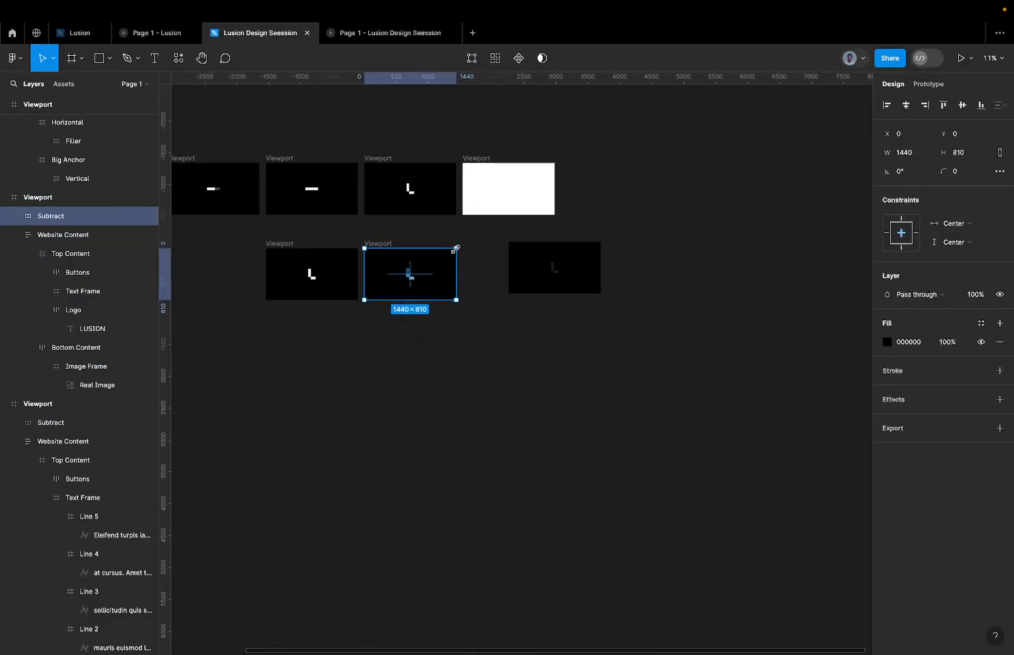
key("k")
scroll(456, 248, "up", 3)
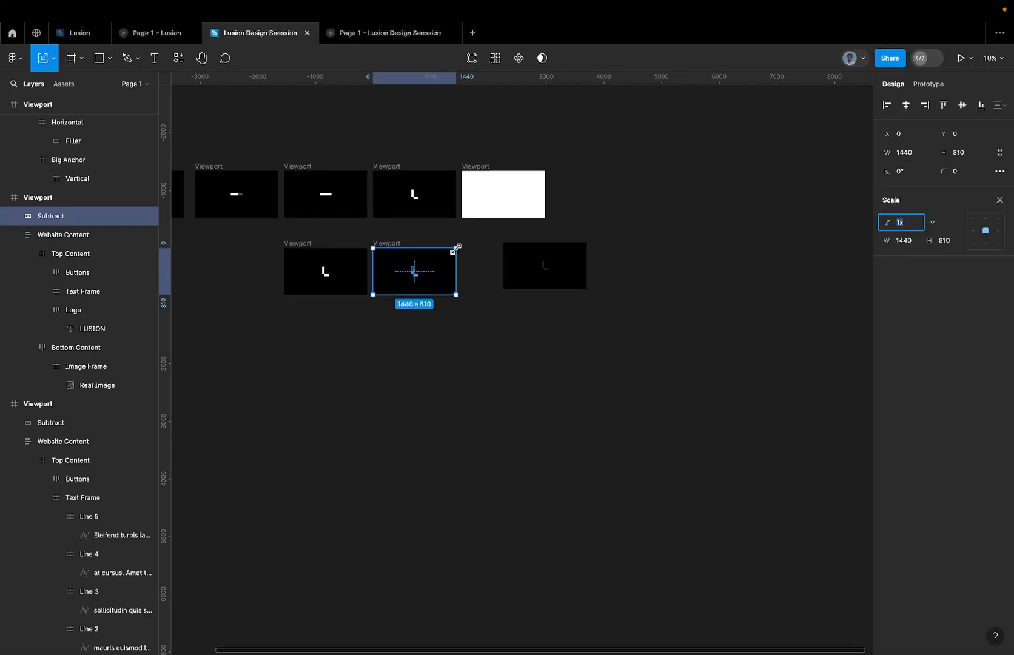
left_click_drag(456, 248, 618, 155)
scroll(602, 147, "down", 3)
scroll(618, 155, "down", 5)
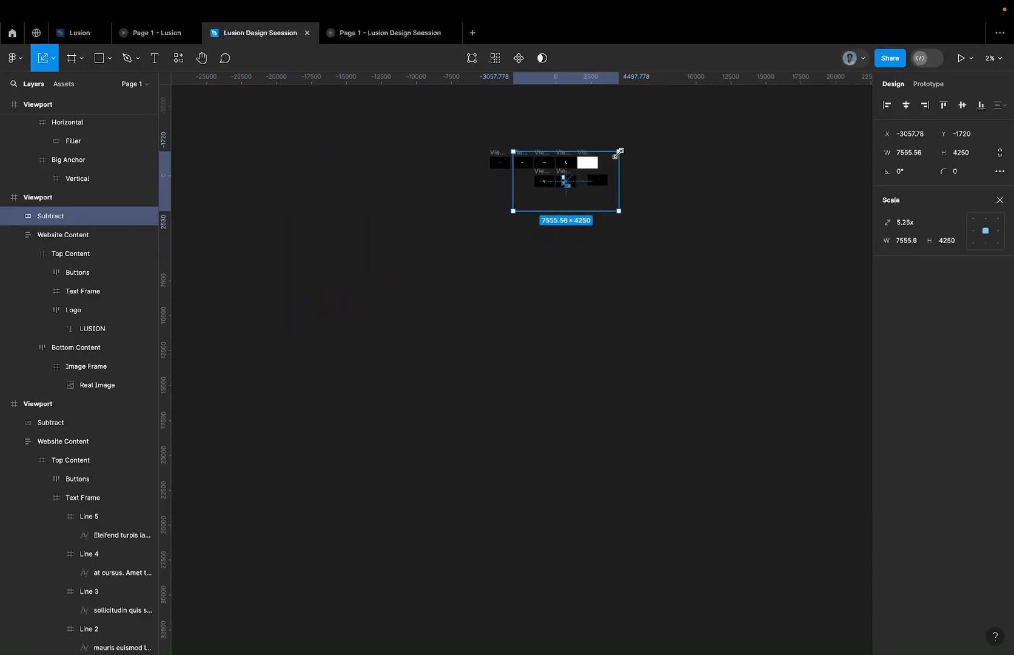
left_click_drag(589, 215, 661, 129)
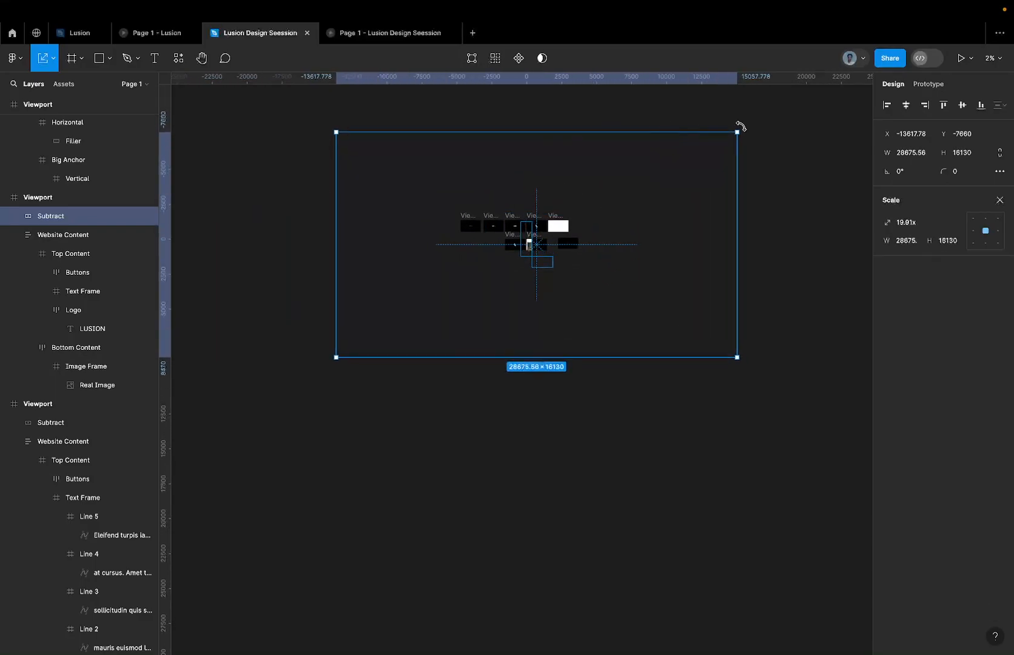
Rotate the finished page viewport's Subtract mask to -45° and shift it so the website shows through its opening.
left_click_drag(753, 133, 726, 287)
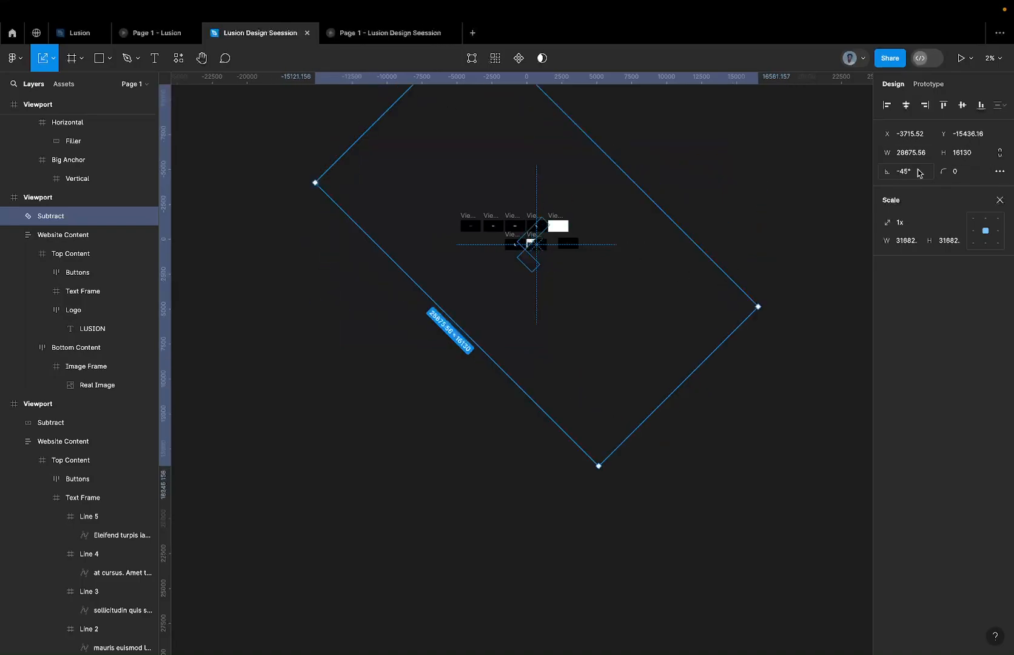
scroll(533, 249, "up", 10)
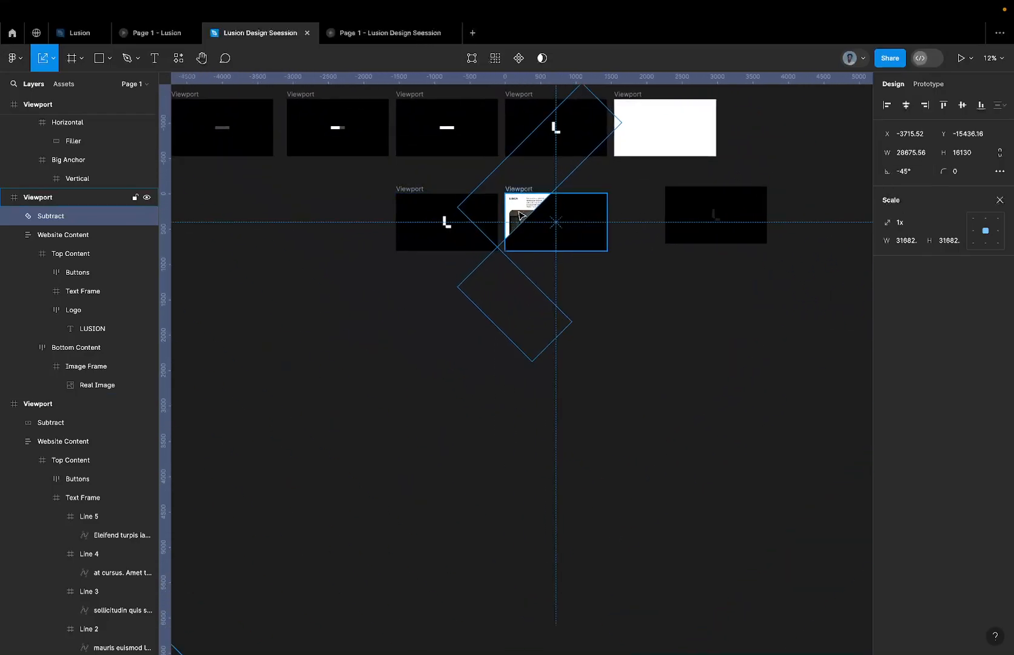
left_click_drag(520, 215, 560, 225)
scroll(551, 233, "down", 5)
scroll(563, 213, "up", 4)
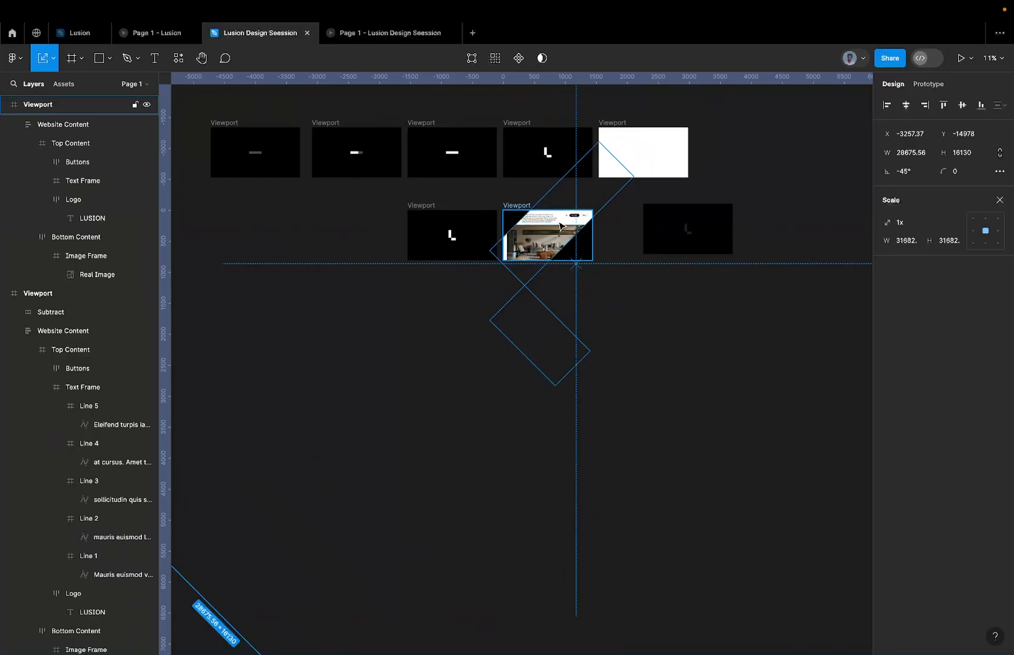
scroll(559, 226, "down", 5)
scroll(535, 213, "up", 3)
scroll(535, 213, "up", 2)
Lock the Website Content layer inside the finished page viewport.
left_click(548, 228)
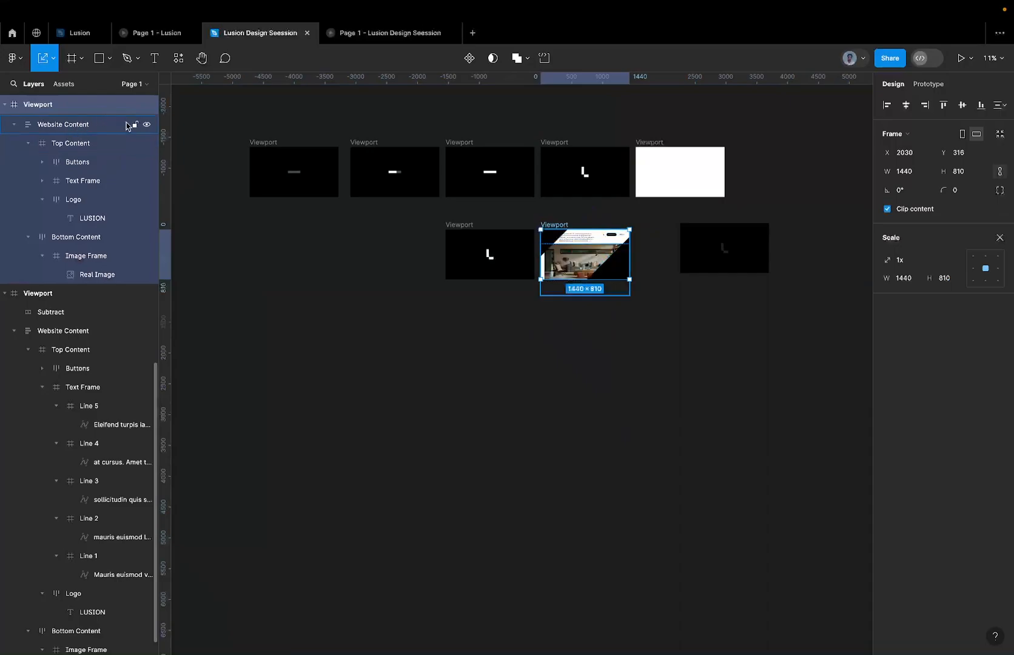
scroll(131, 140, "up", 3)
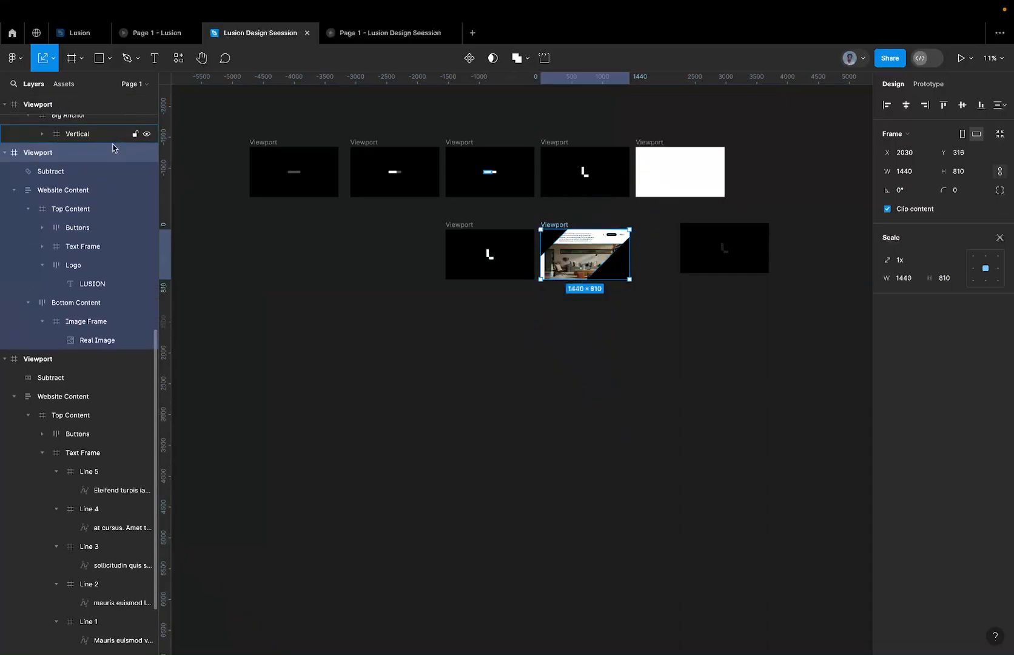
left_click(135, 191)
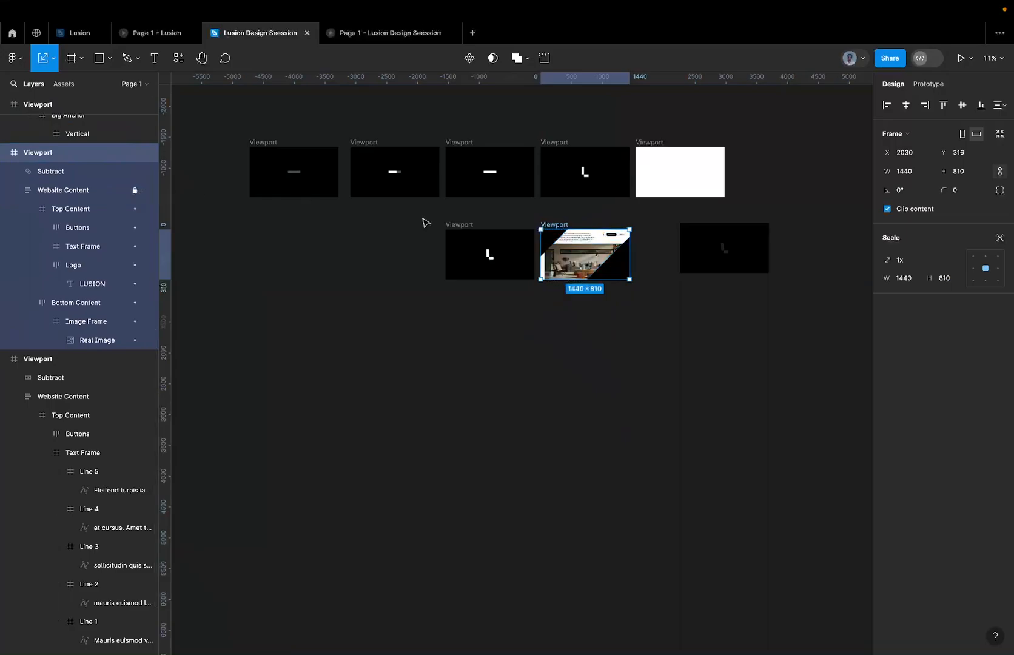
Scale the rotated Subtract mask up to about 45216 × 25434 and move its opening over more of the page content.
left_click(85, 171)
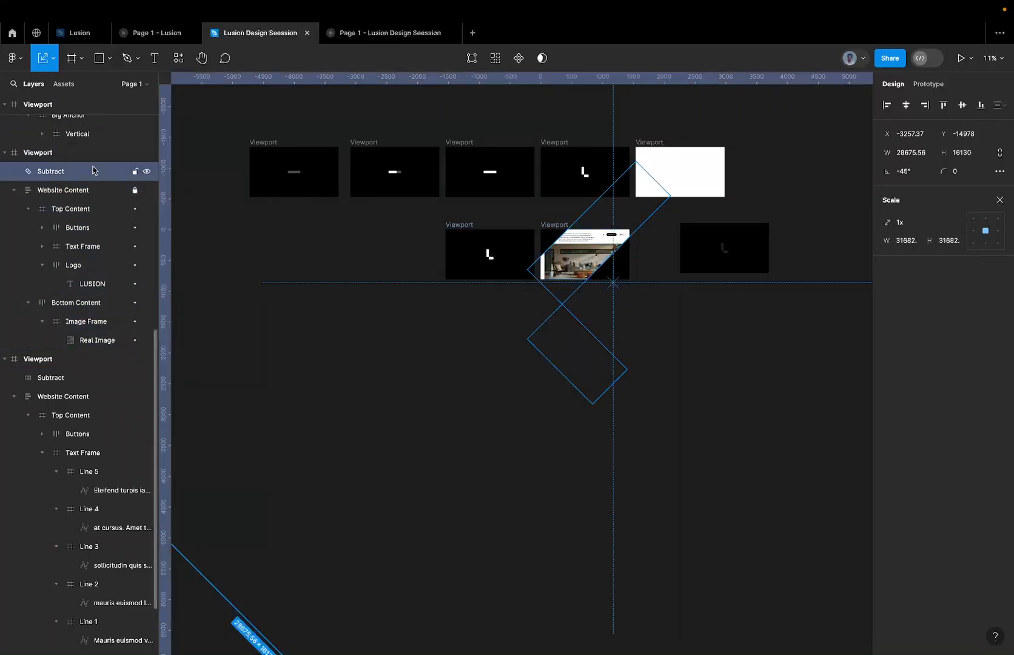
scroll(458, 269, "down", 6)
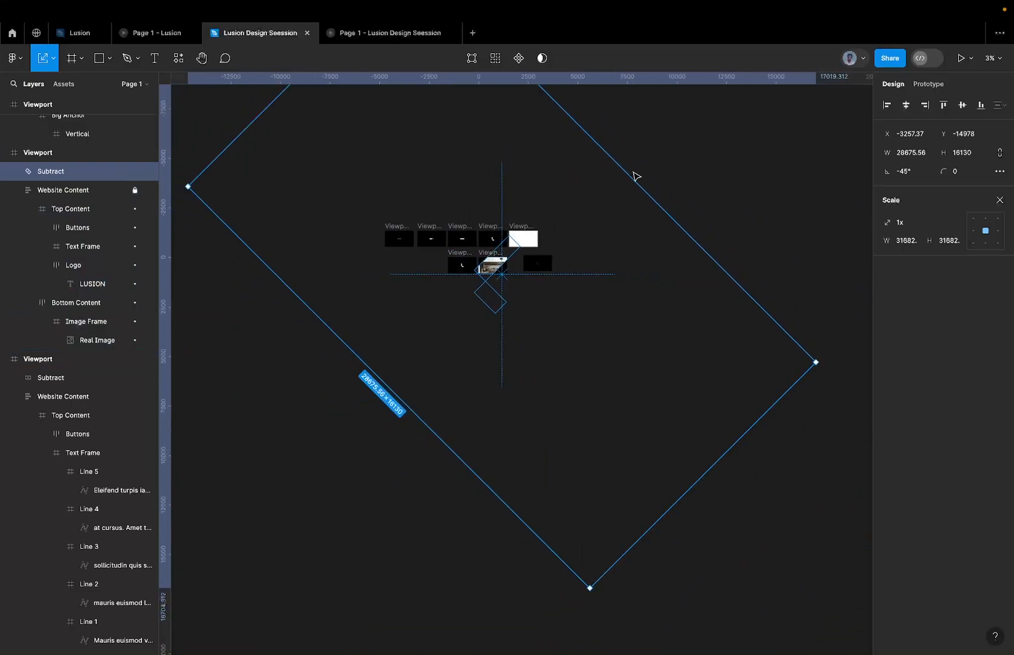
left_click_drag(629, 172, 700, 117)
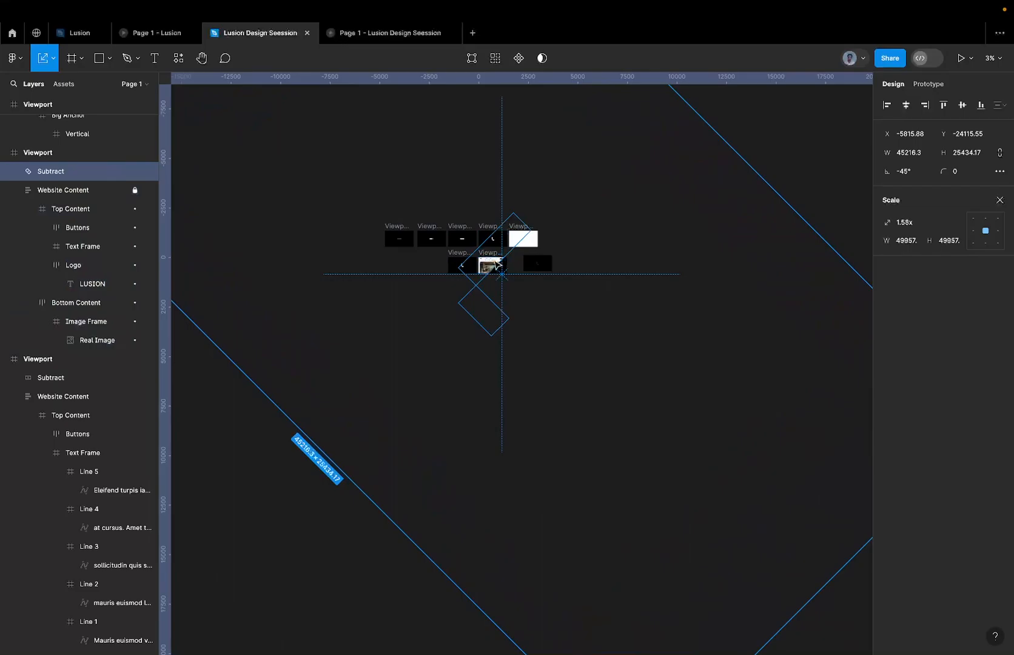
scroll(496, 261, "up", 3)
left_click_drag(492, 262, 509, 272)
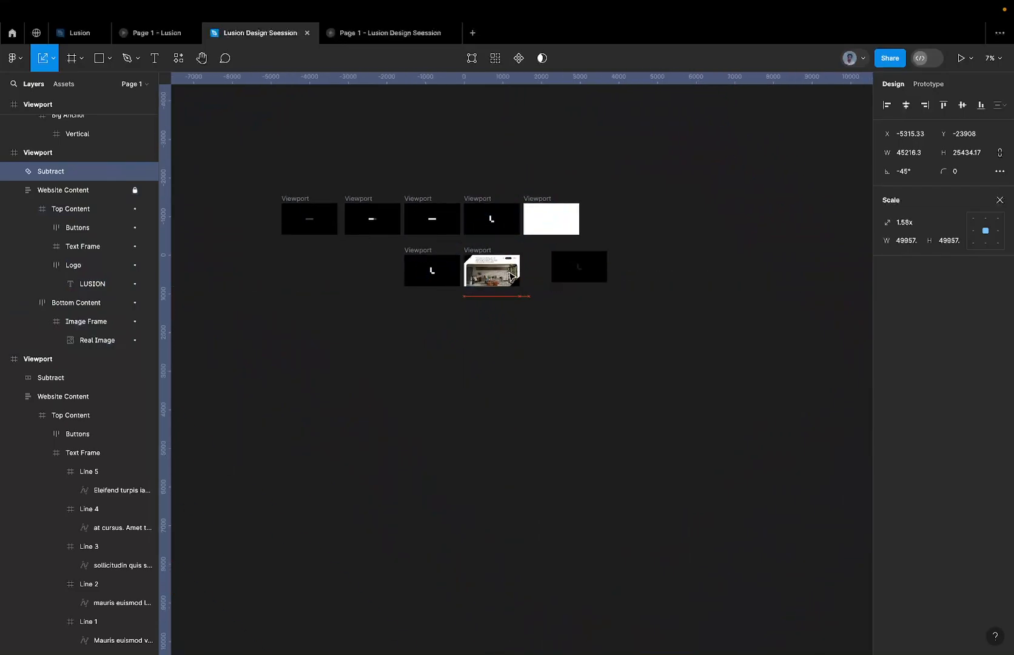
Enlarge the Subtract mask to about 63200 × 35550, nudge it until the whole page shows, and check the reveal in the prototype.
scroll(509, 273, "down", 5)
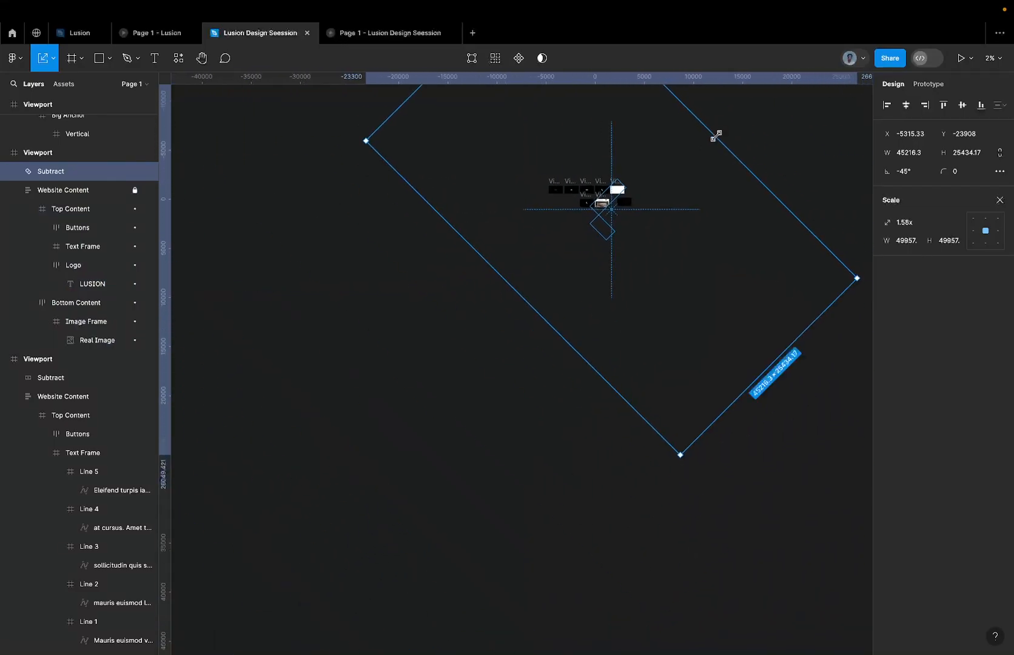
left_click_drag(719, 133, 566, 263)
scroll(631, 179, "up", 3)
scroll(564, 252, "up", 3)
scroll(569, 227, "up", 3)
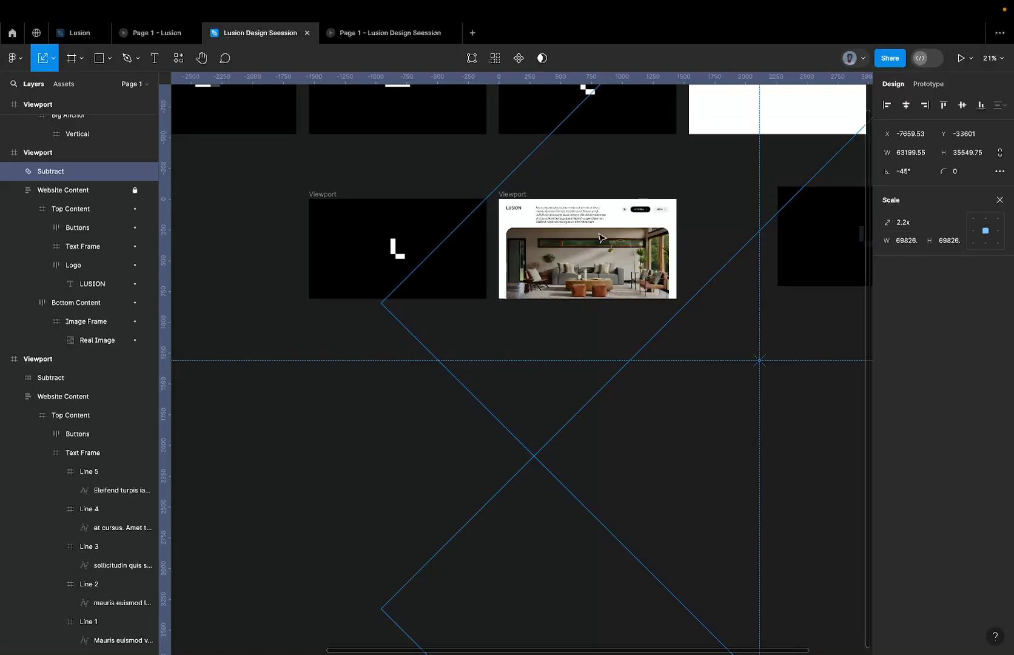
left_click_drag(598, 234, 593, 237)
scroll(594, 237, "down", 5)
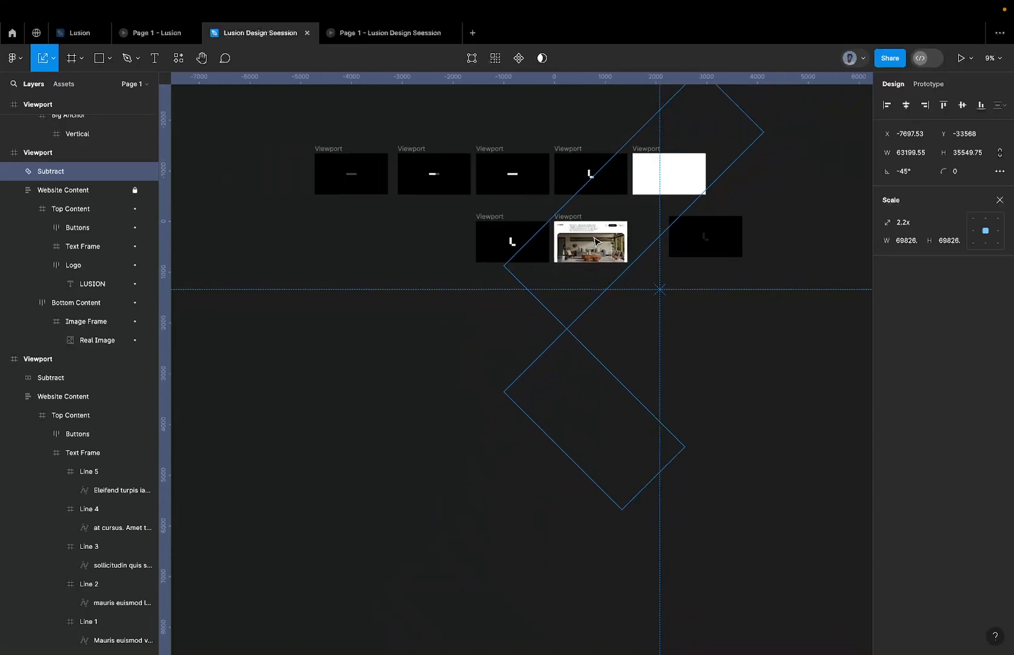
scroll(594, 237, "right", 1)
scroll(563, 266, "up", 3)
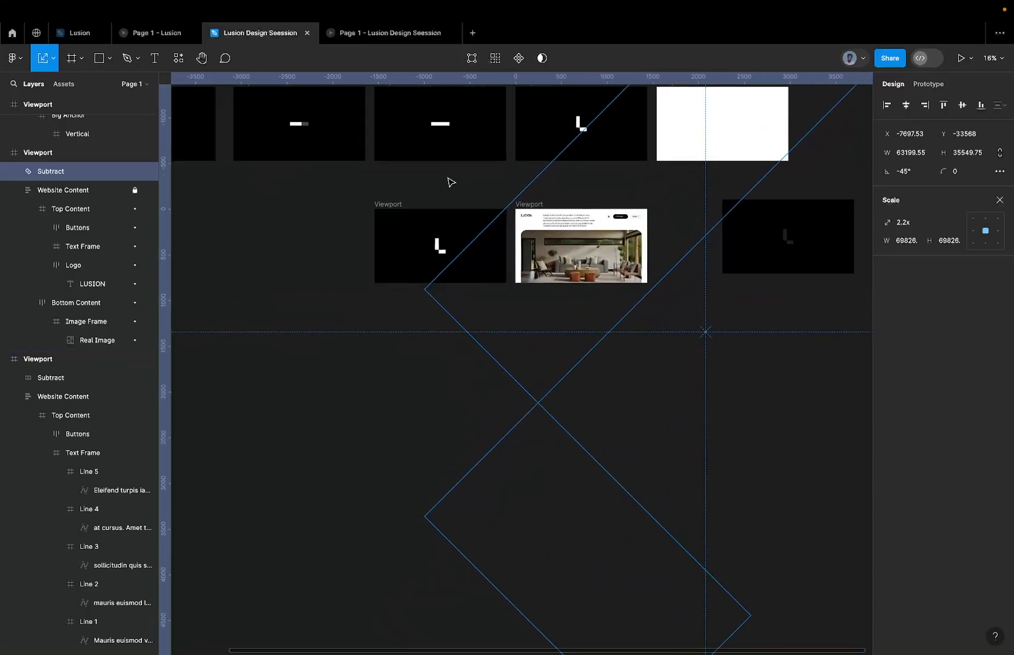
left_click(383, 34)
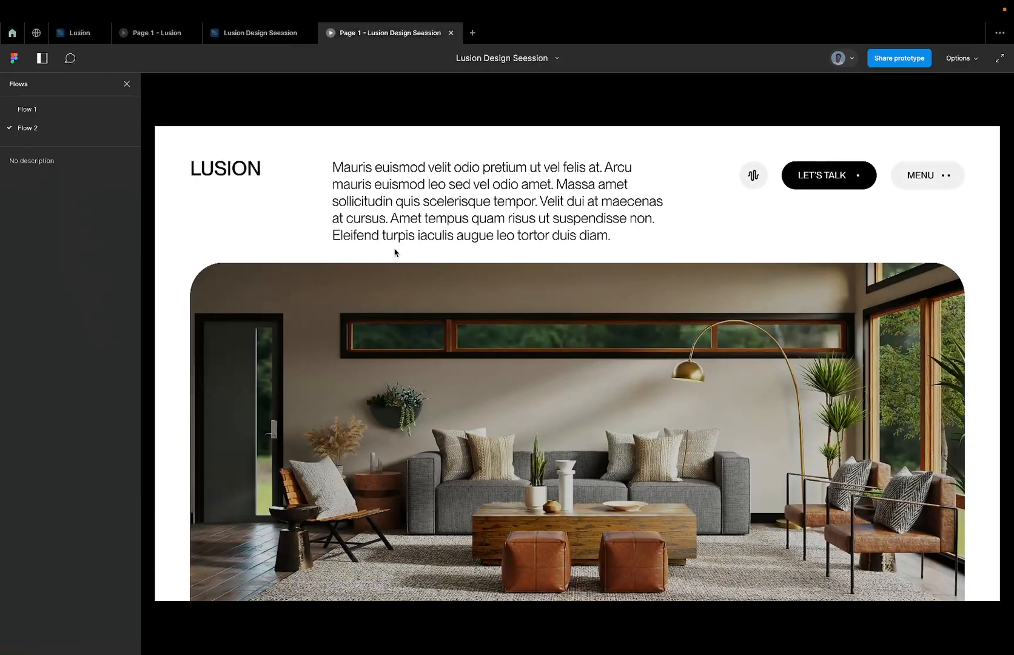
left_click(265, 33)
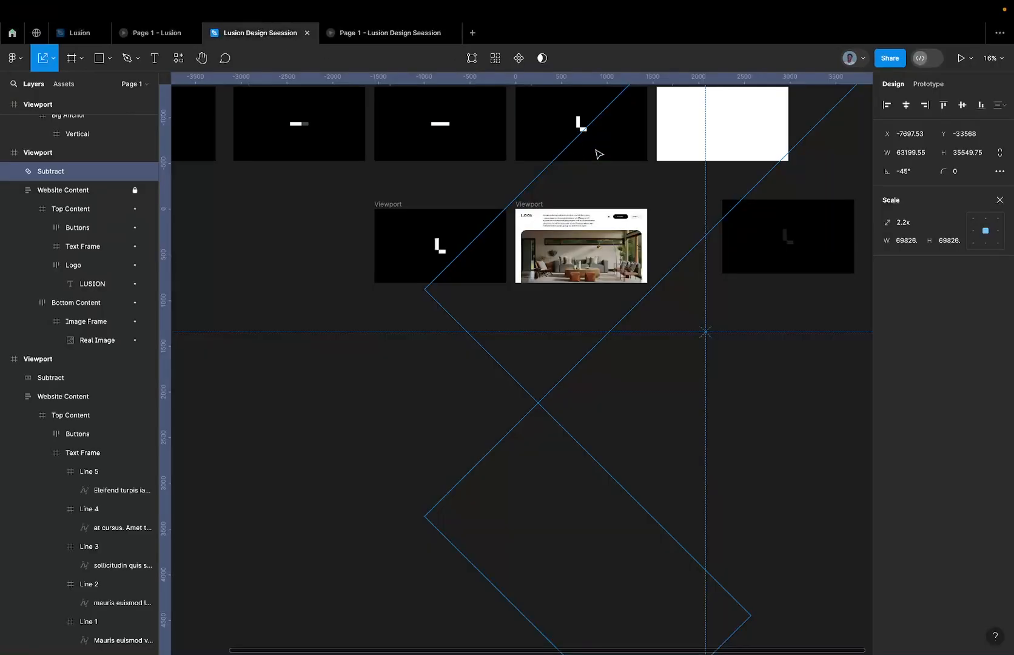
Delete the empty white viewport in the upper row and the leftover Subtract mask copy below it.
left_click(576, 121)
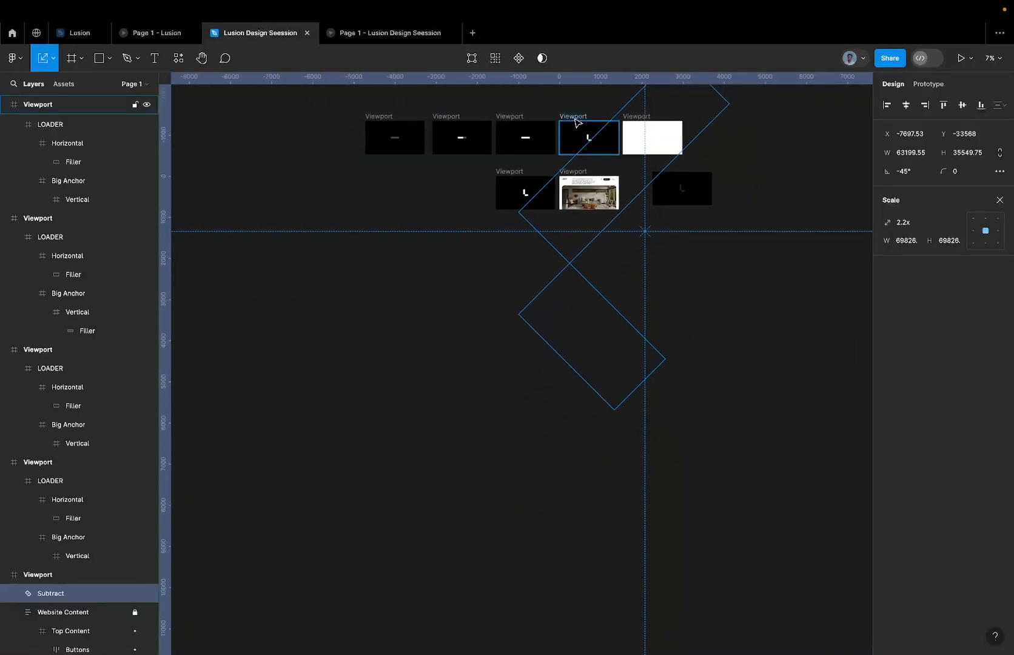
left_click(673, 129)
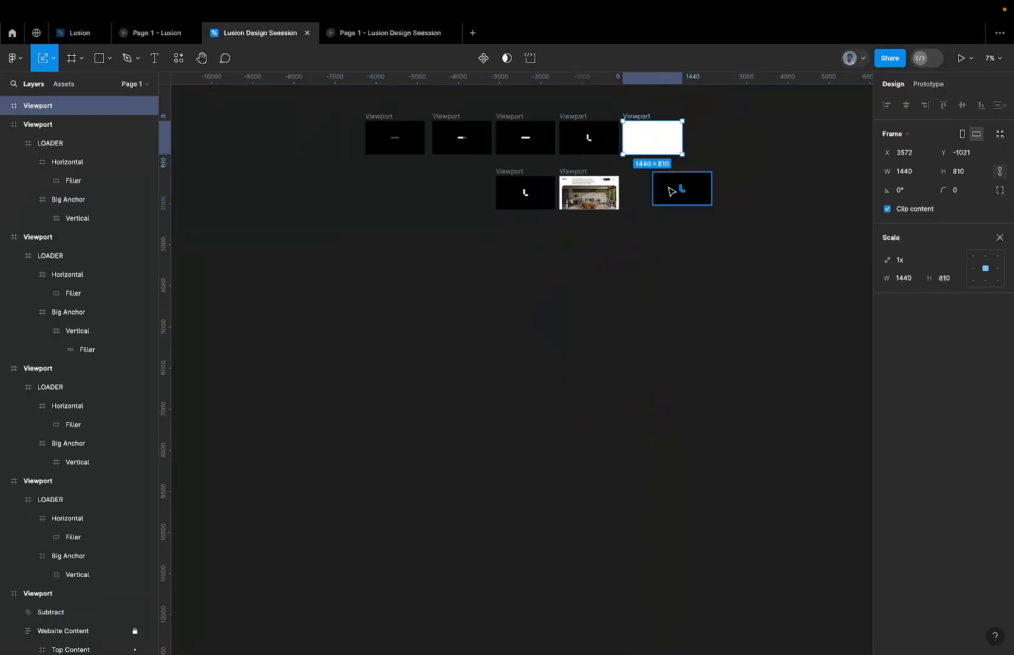
left_click(671, 192, "shift")
key("Delete")
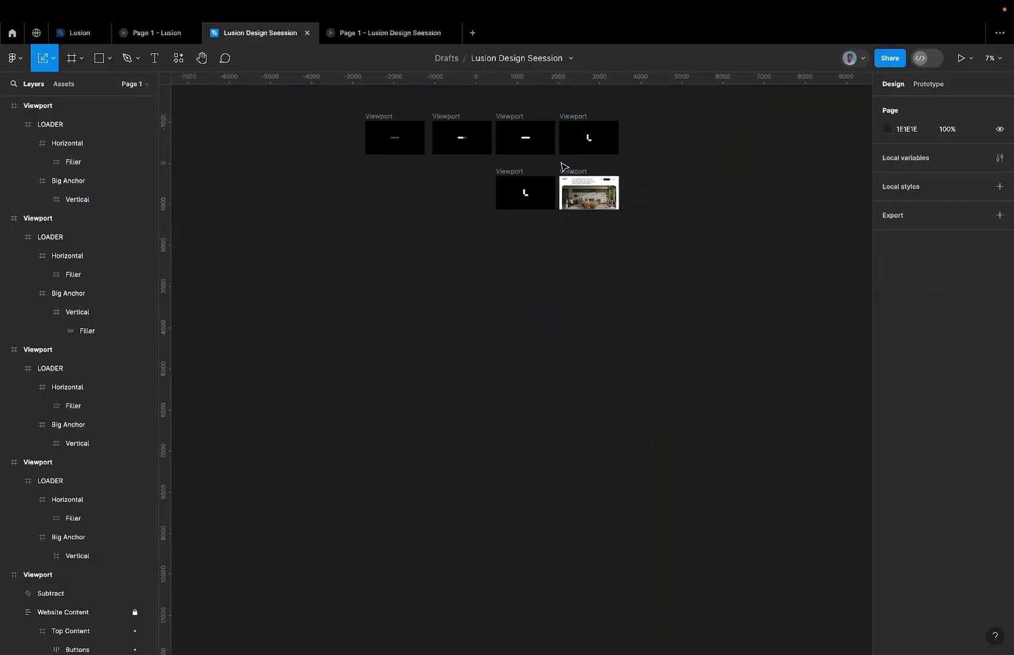
Connect the upper row's L-logo viewport to the black logo mask viewport in the lower row with a prototype interaction.
left_click(577, 122)
scroll(576, 121, "up", 3)
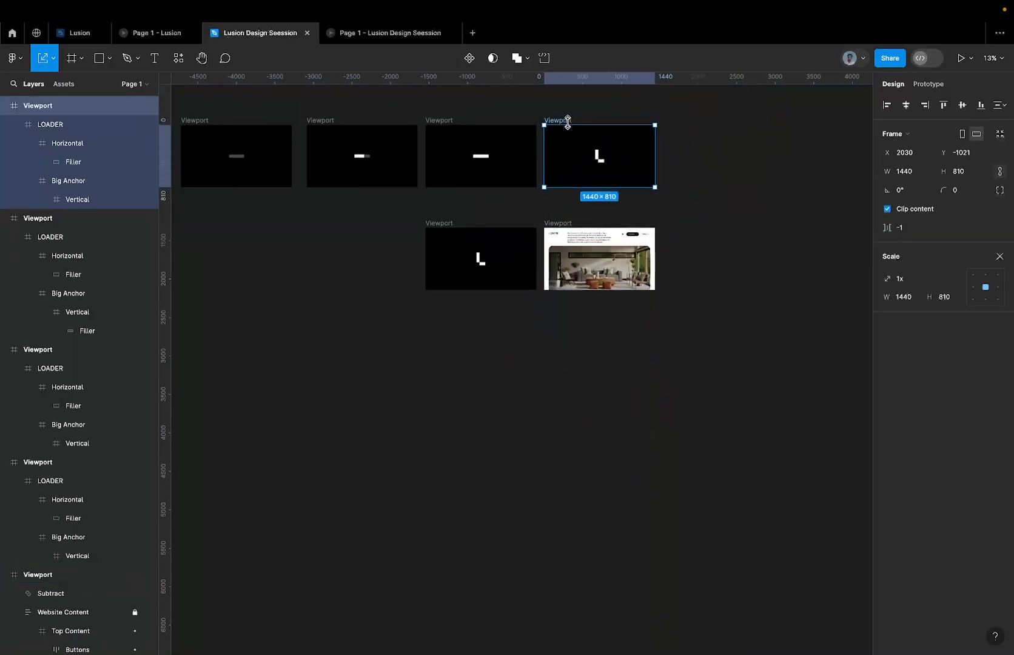
scroll(595, 152, "up", 3)
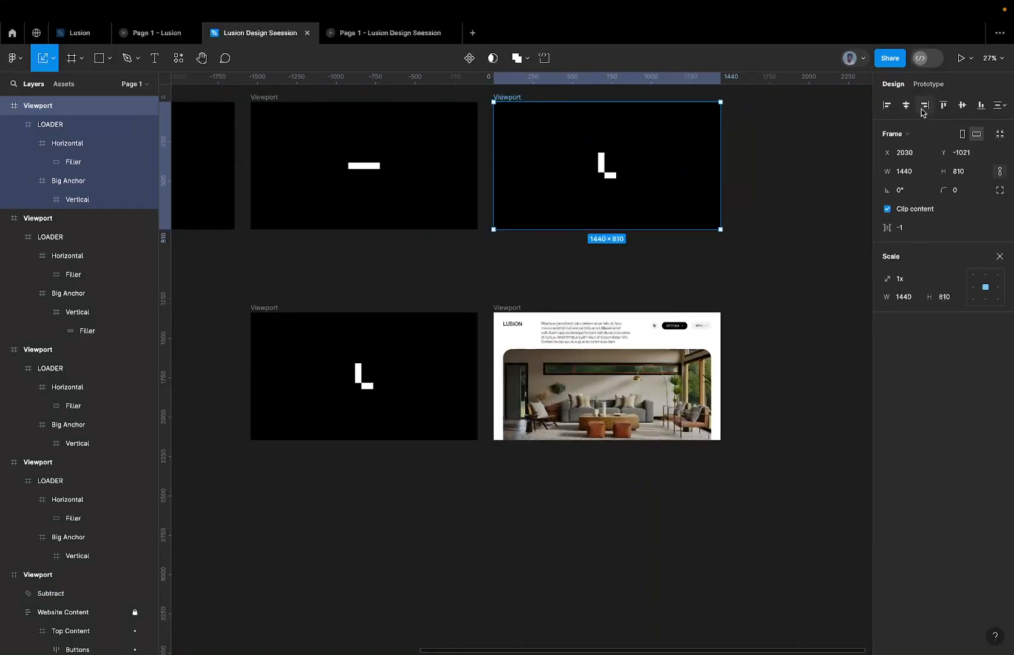
left_click(929, 85)
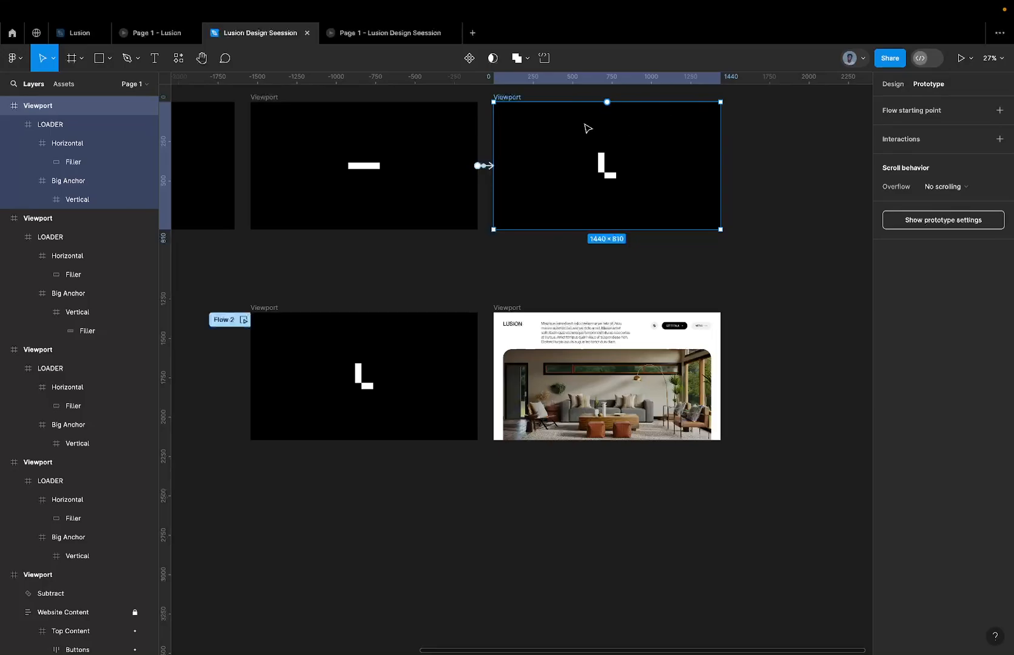
left_click_drag(608, 102, 594, 159)
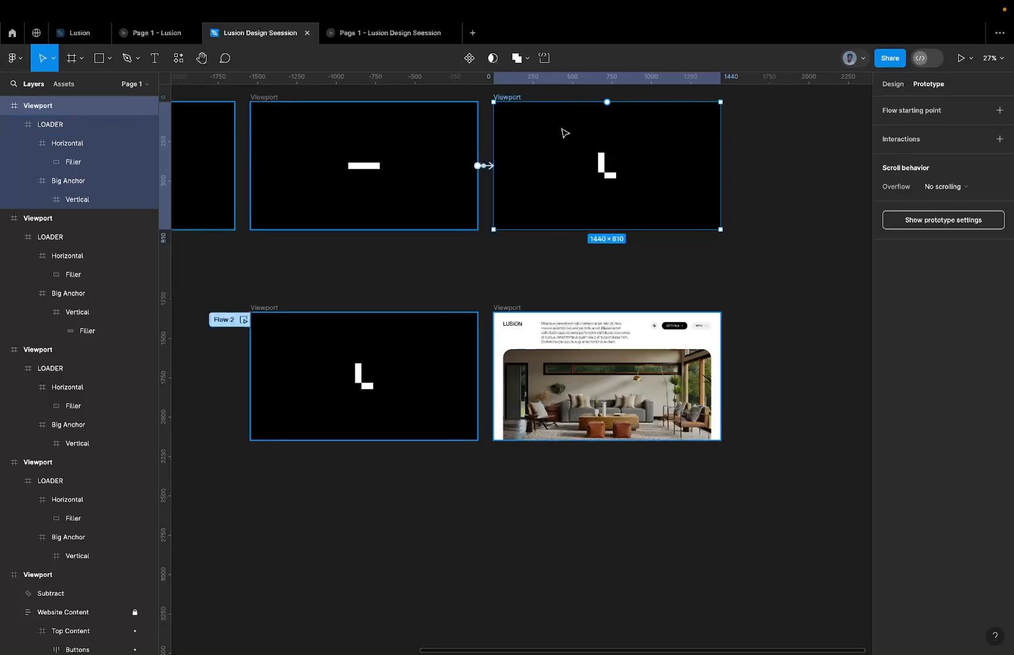
left_click(603, 174)
left_click_drag(599, 166, 448, 297)
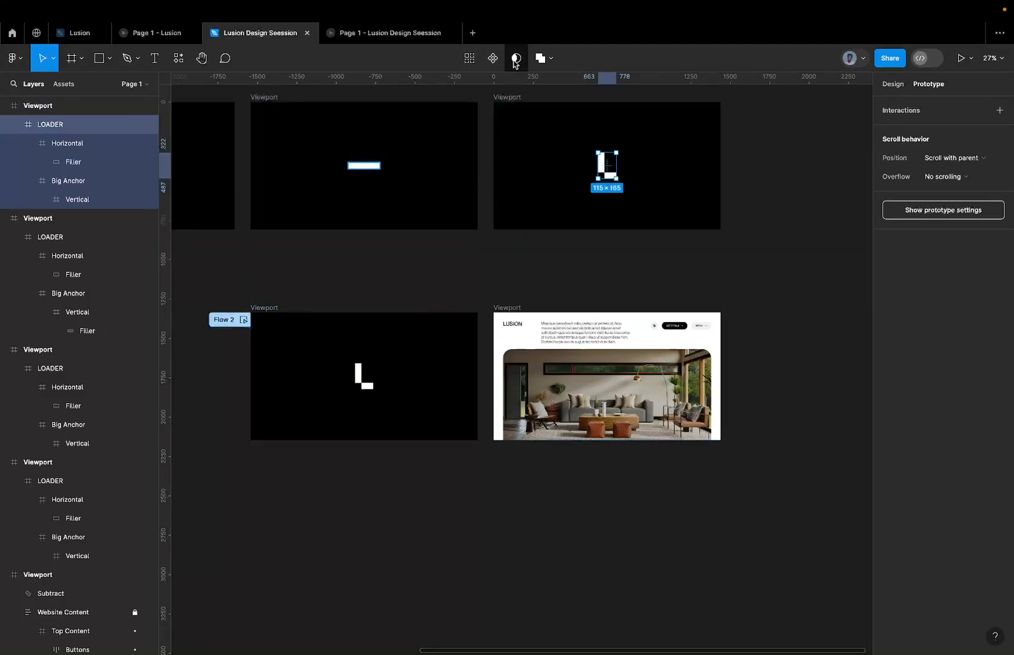
left_click(510, 100)
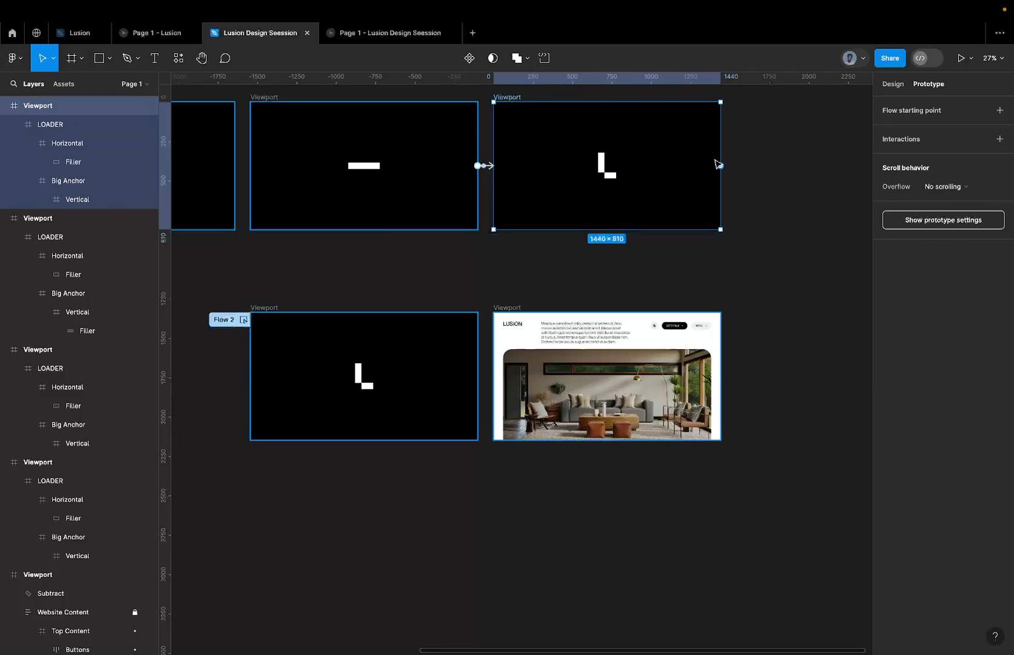
left_click_drag(720, 165, 422, 331)
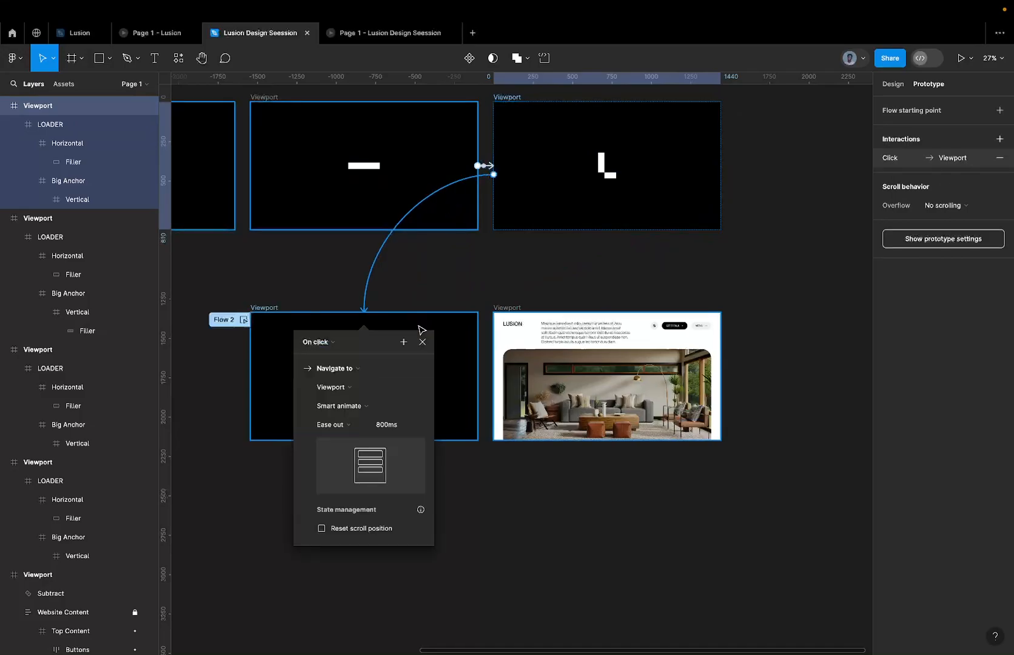
Change the new connection's trigger to After delay and enter 0 as its delay.
left_click(323, 347)
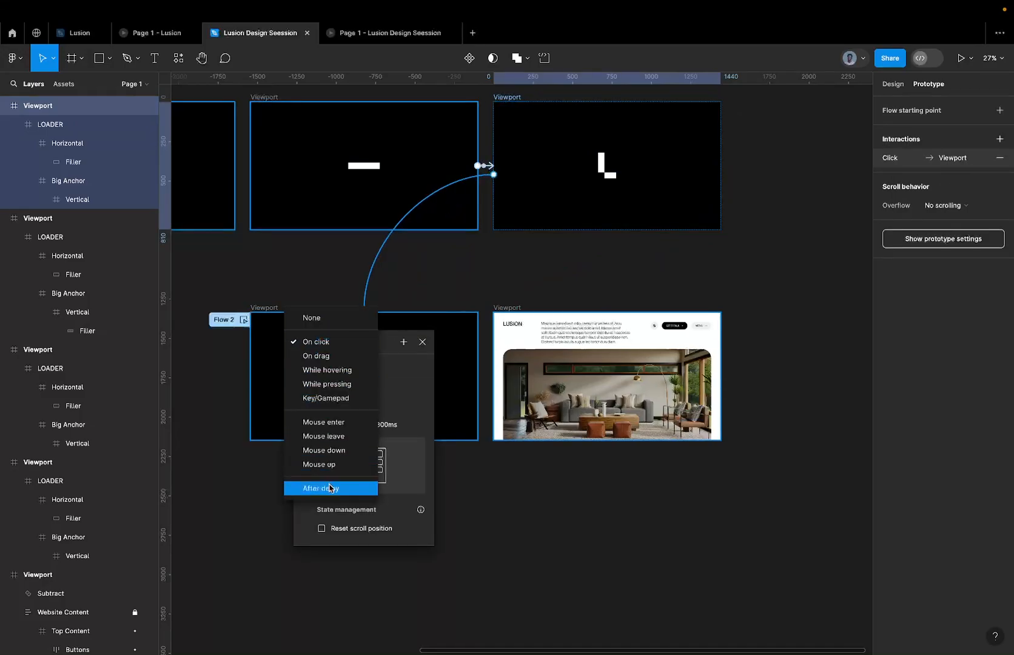
left_click(331, 489)
left_click(325, 362)
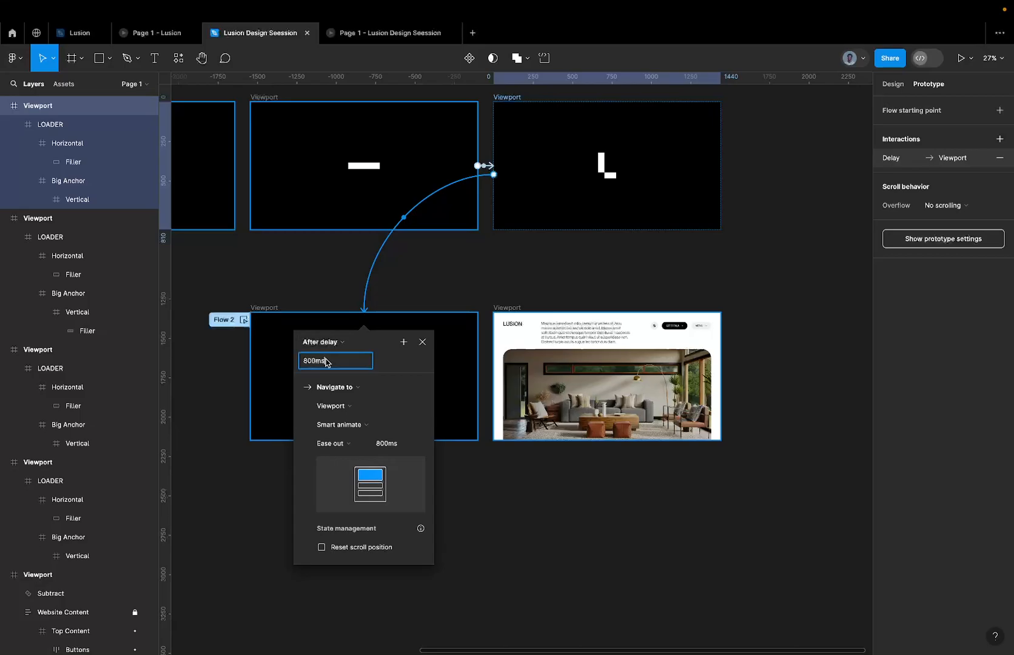
type("0")
Switch to the reference Lusion file and inspect the delay and animation settings of its L-logo viewport's connection to the lower row.
left_click(78, 32)
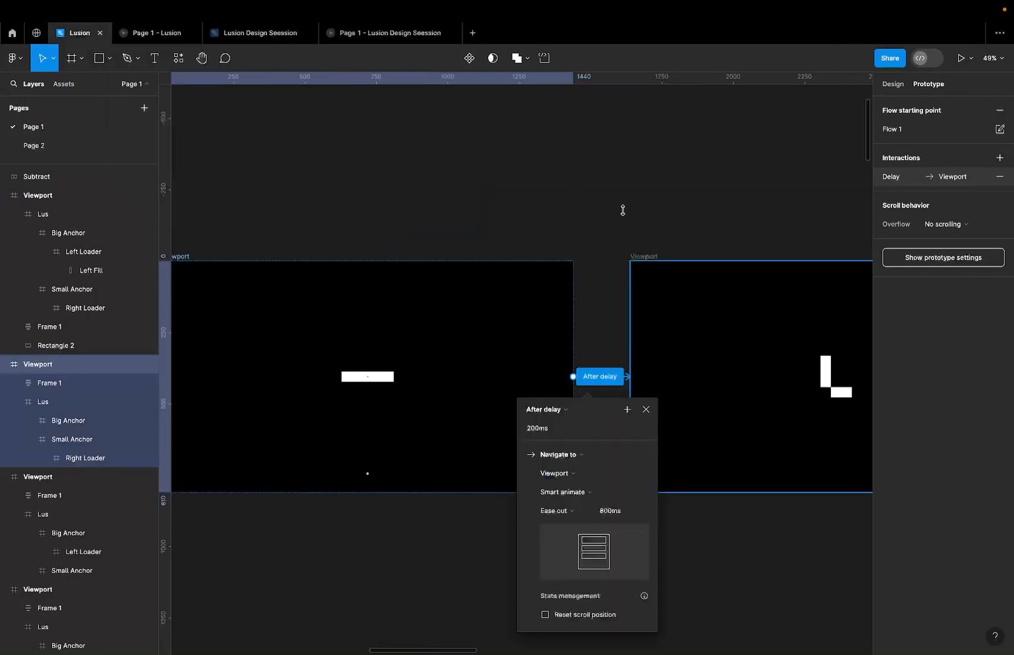
scroll(687, 253, "down", 5)
scroll(688, 253, "left", 1)
left_click(598, 228)
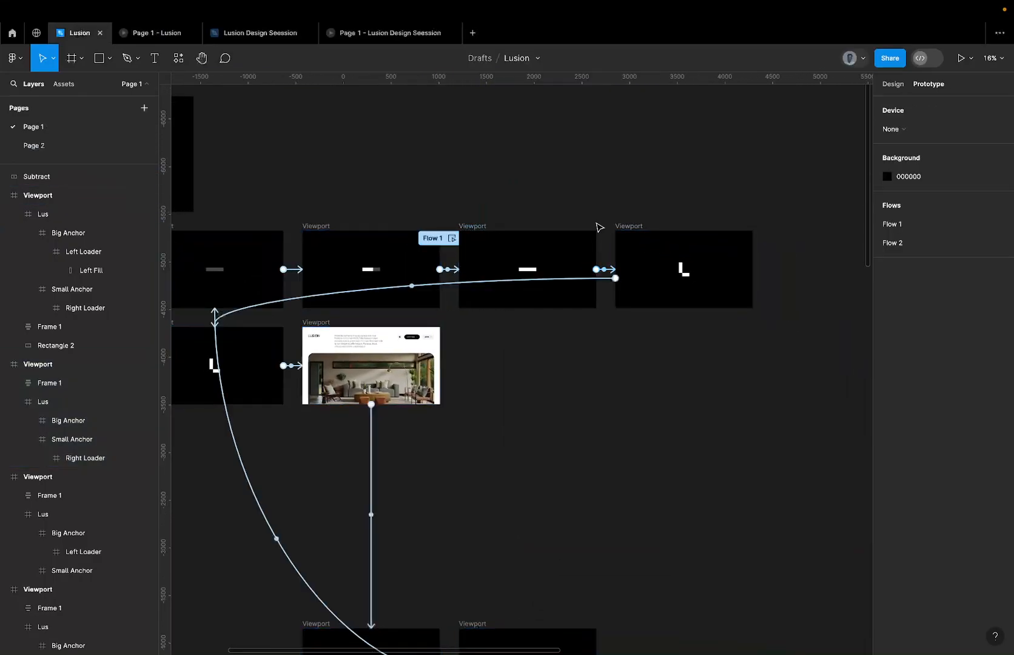
left_click(580, 280)
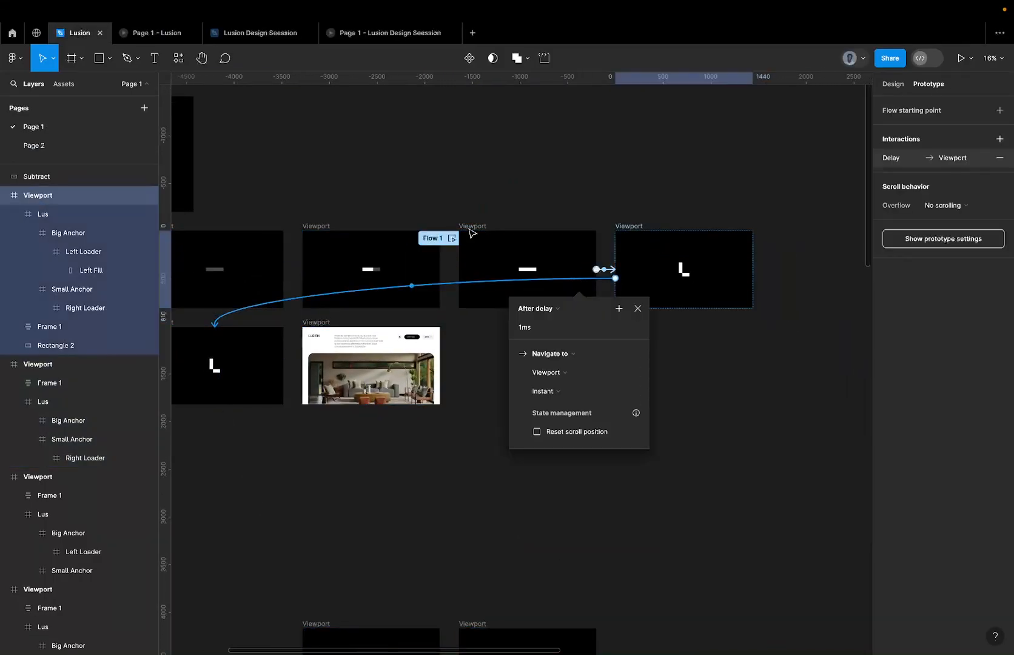
Switch back to the Lusion Design Seession file and change the L-logo viewport connection's animation to Instant.
left_click(241, 30)
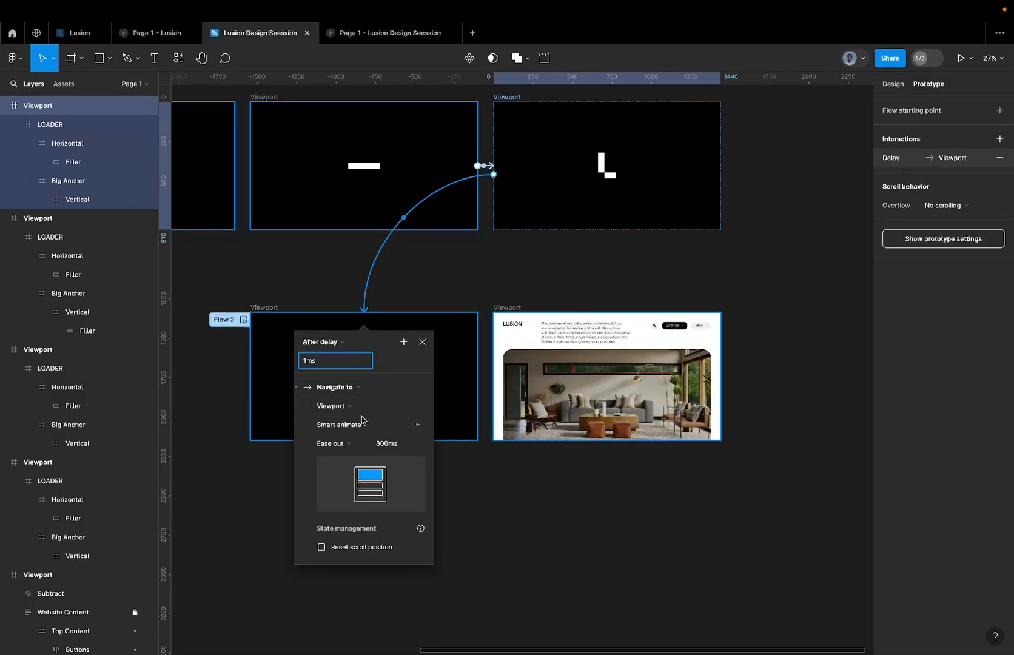
left_click(351, 449)
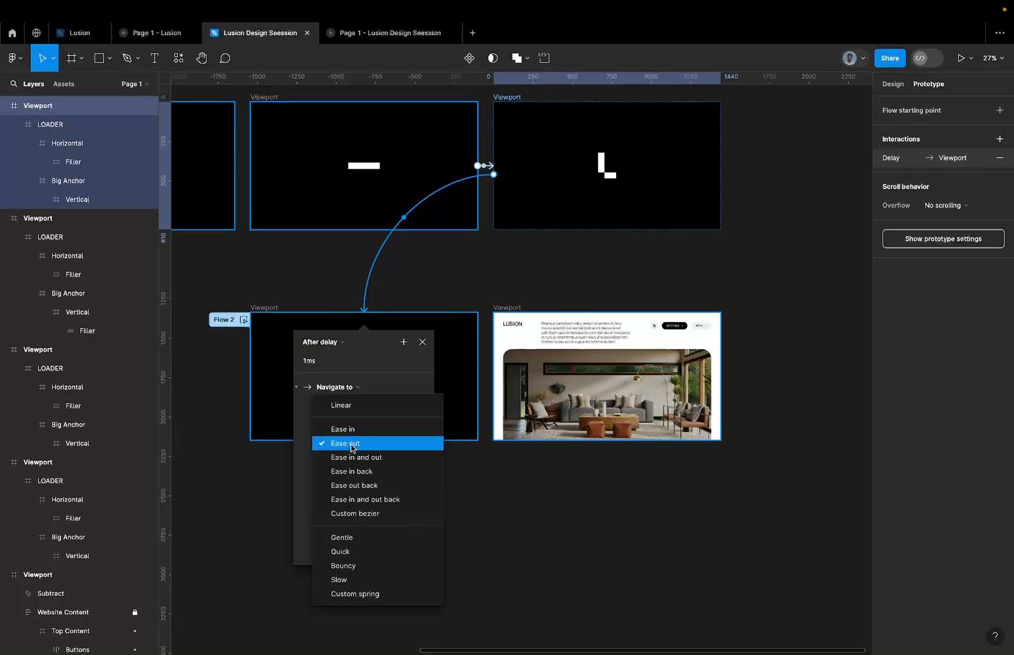
left_click(308, 440)
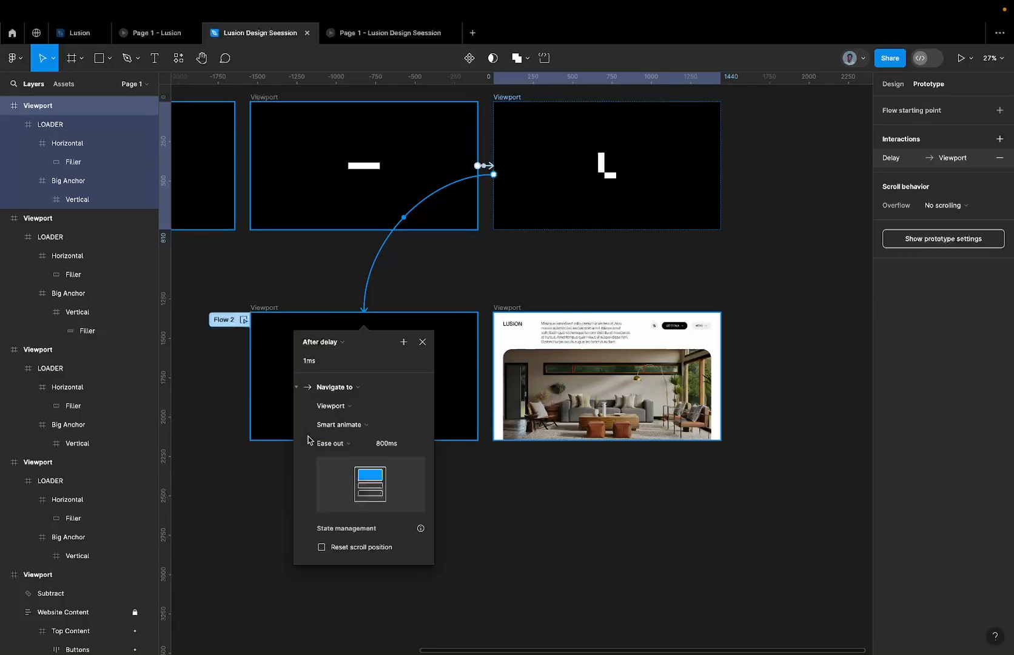
left_click(335, 424)
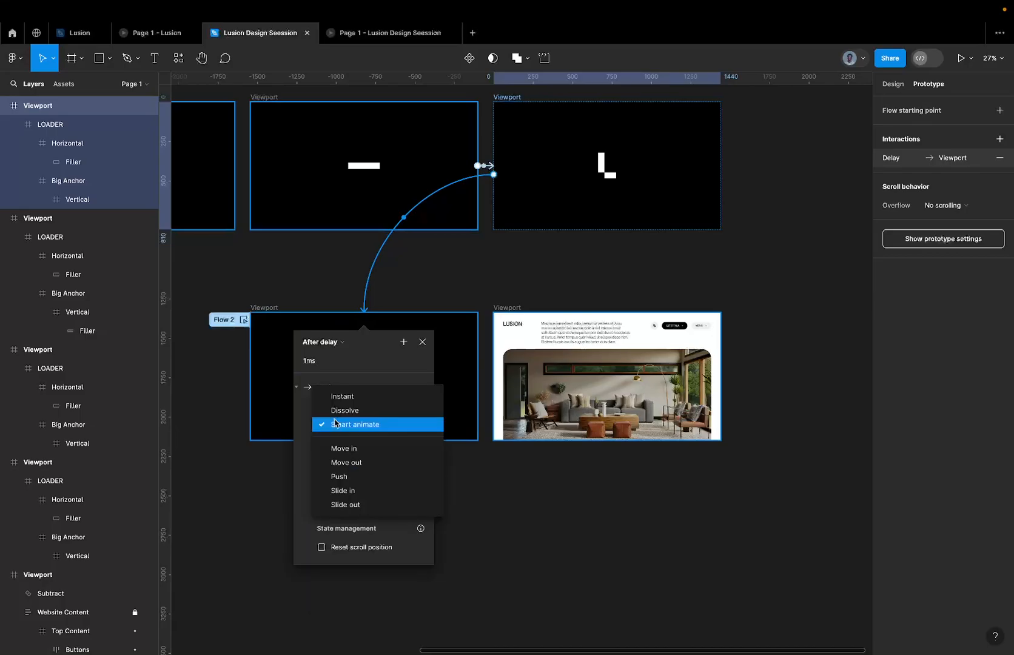
left_click(363, 399)
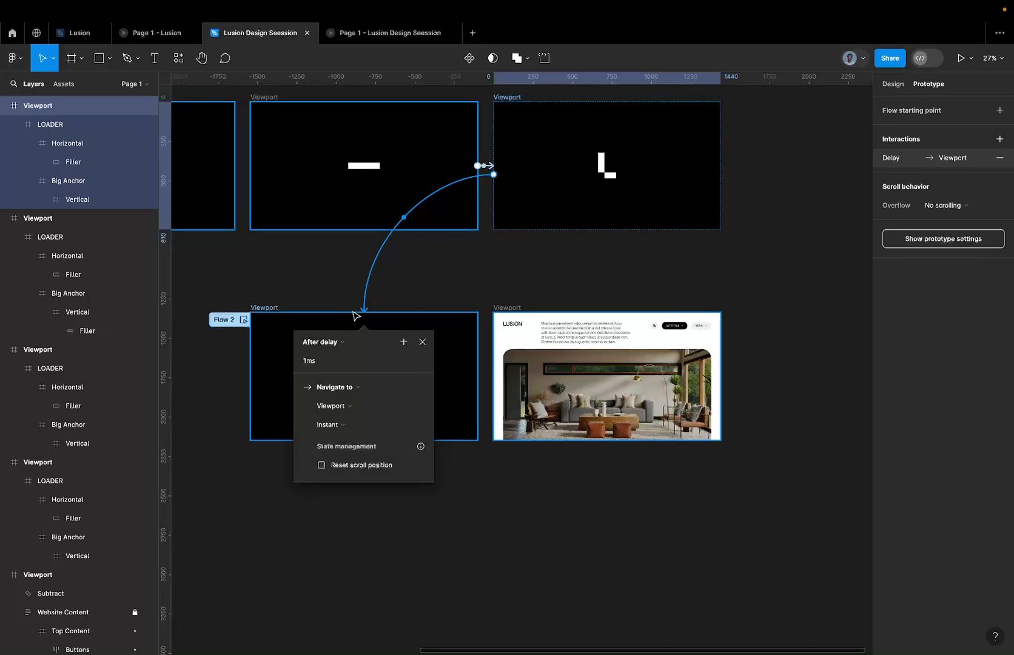
Change the trigger of the lower row's connection from the logo mask viewport to the website viewport to After delay.
left_click(272, 307)
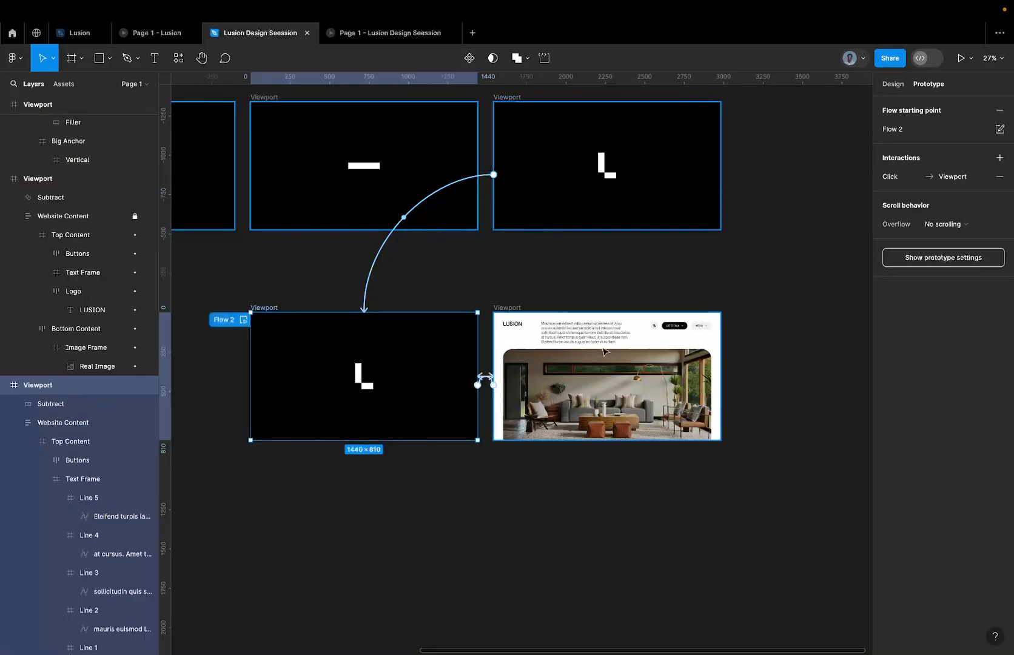
scroll(569, 388, "up", 5)
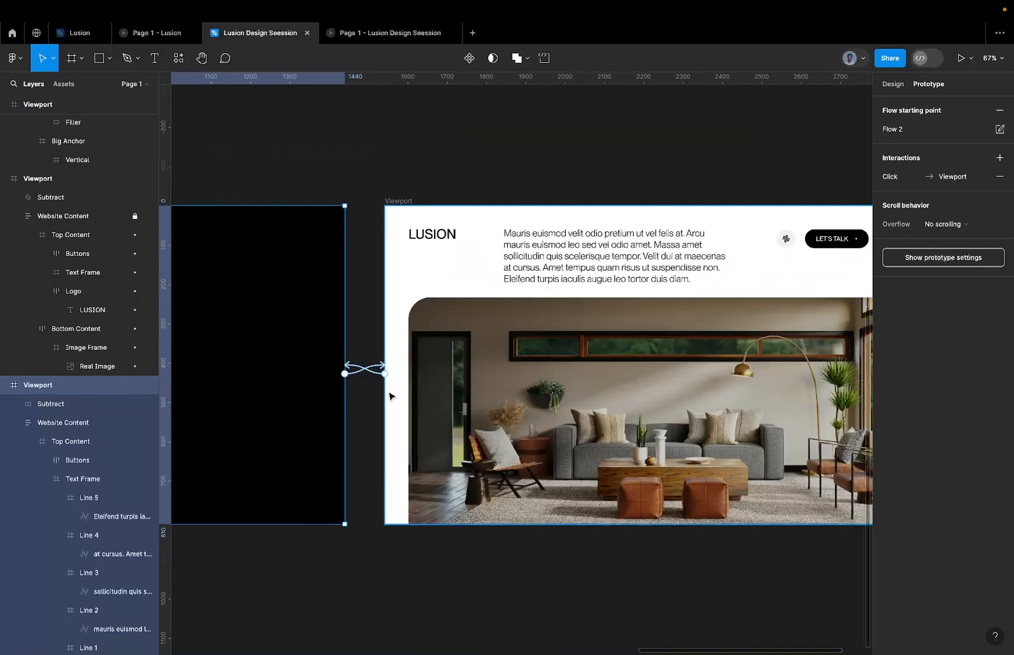
left_click(356, 374)
left_click(319, 403)
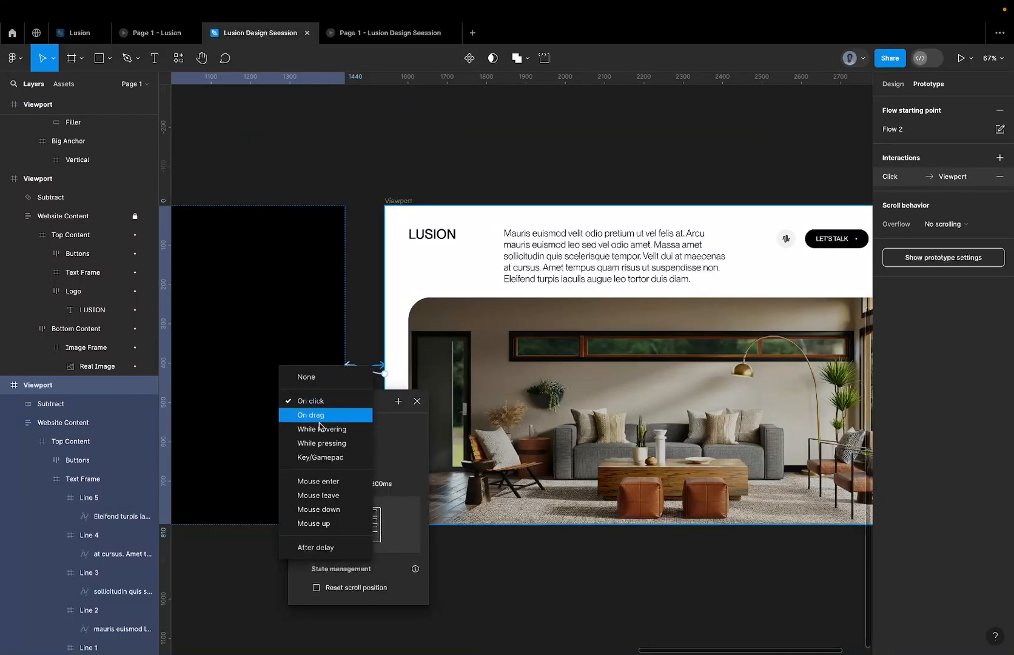
left_click(328, 549)
Switch to the reference Lusion file and inspect its lower-row connection from the logo mask viewport to the website viewport.
left_click(76, 33)
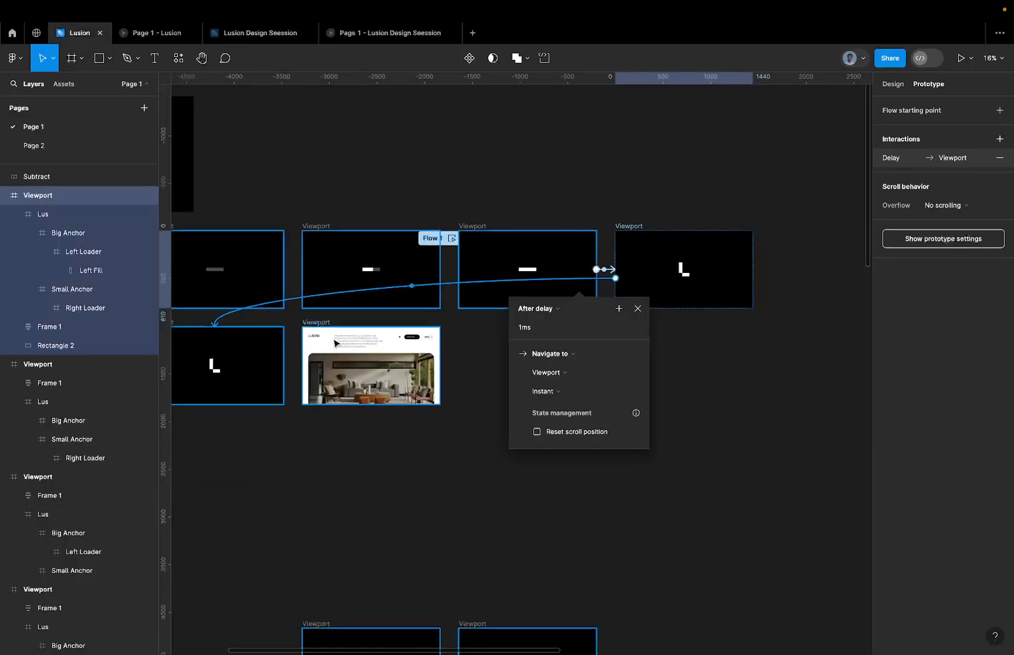
left_click(282, 360)
left_click(292, 367)
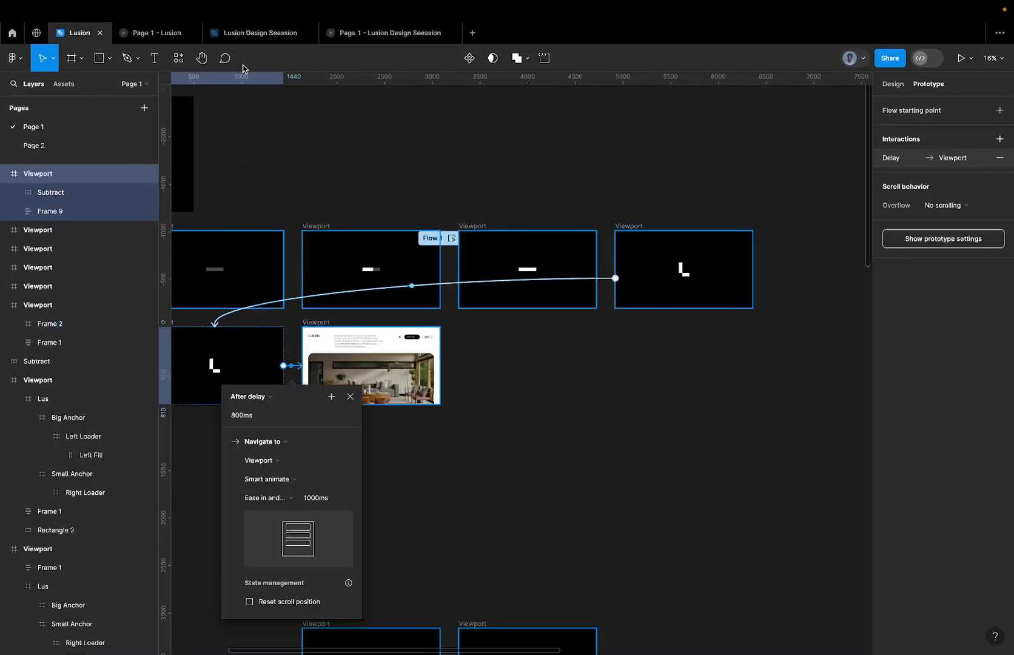
Return to the Lusion Design Seession file and give the logo-mask-to-website connection a 1000 ms duration with Ease in and out easing.
mouse_move(255, 33)
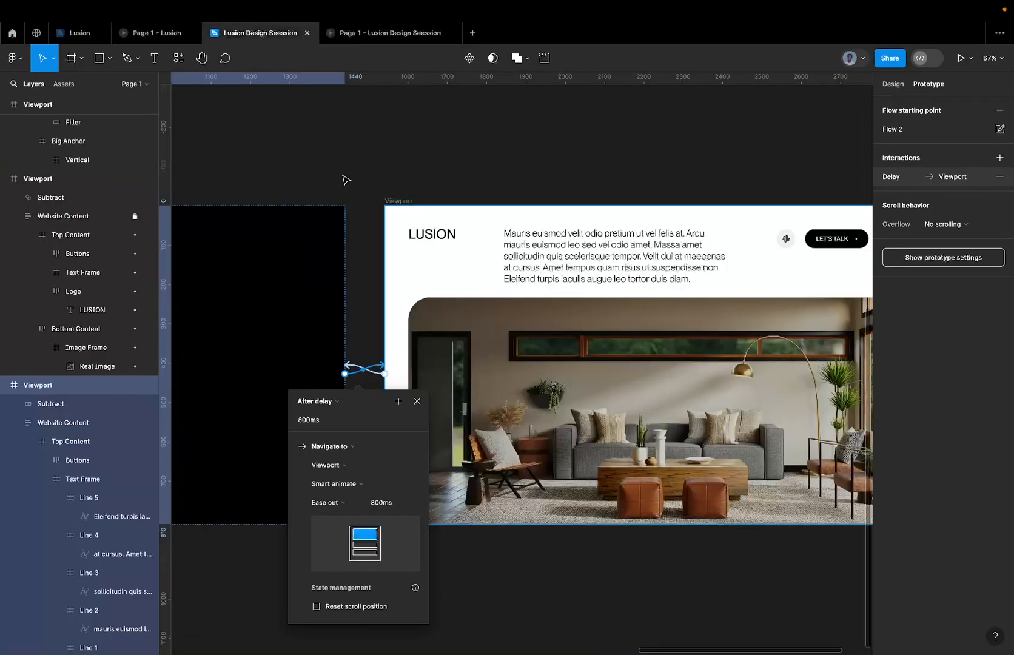
left_click(323, 419)
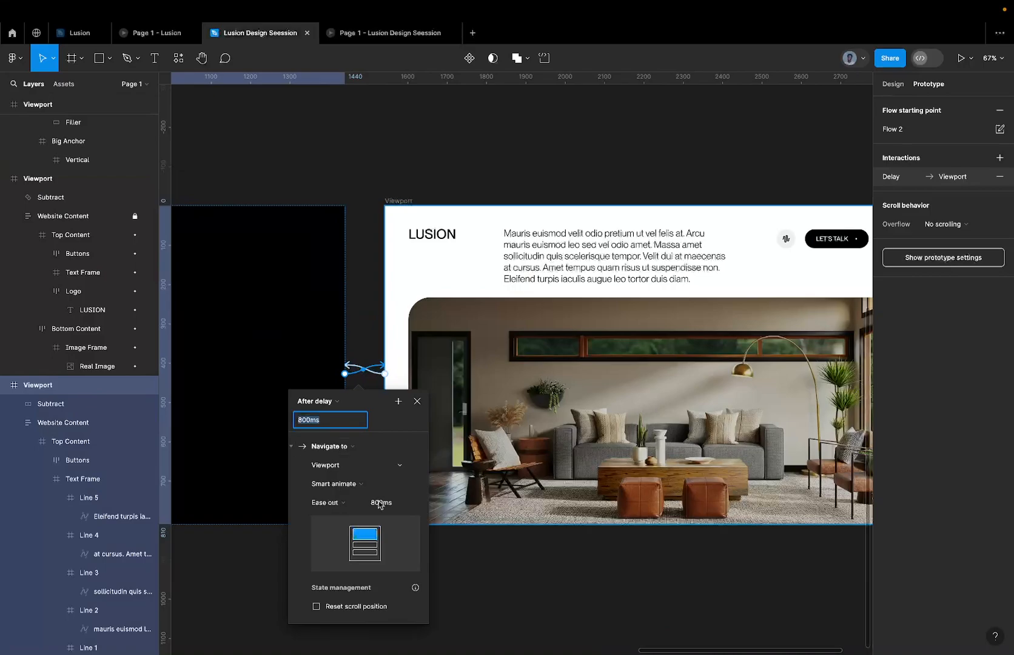
left_click(401, 508)
type("10")
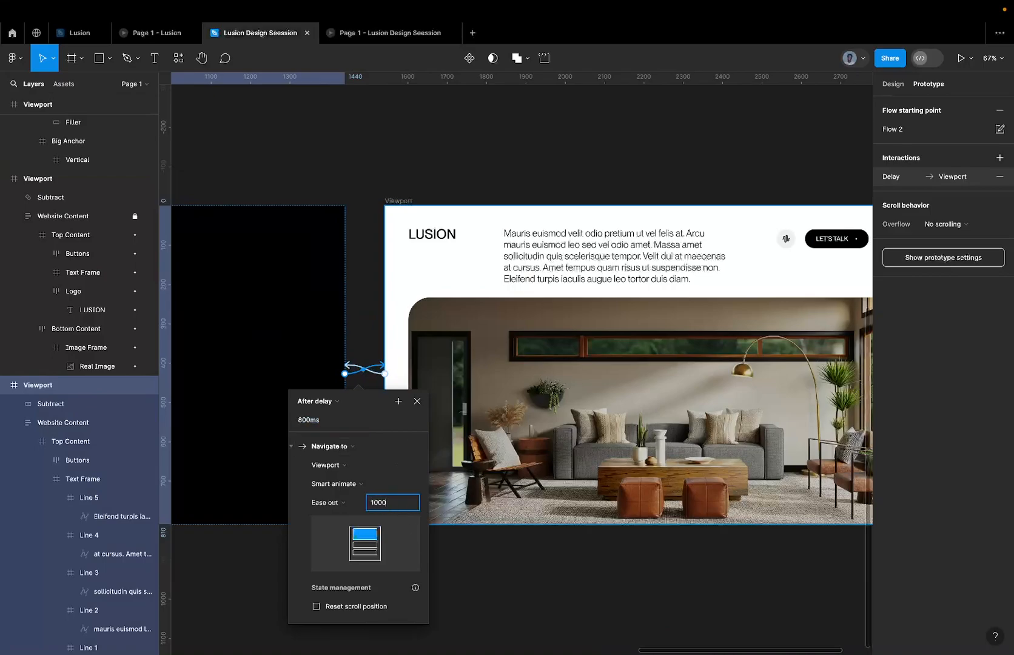
type("00")
key("Return")
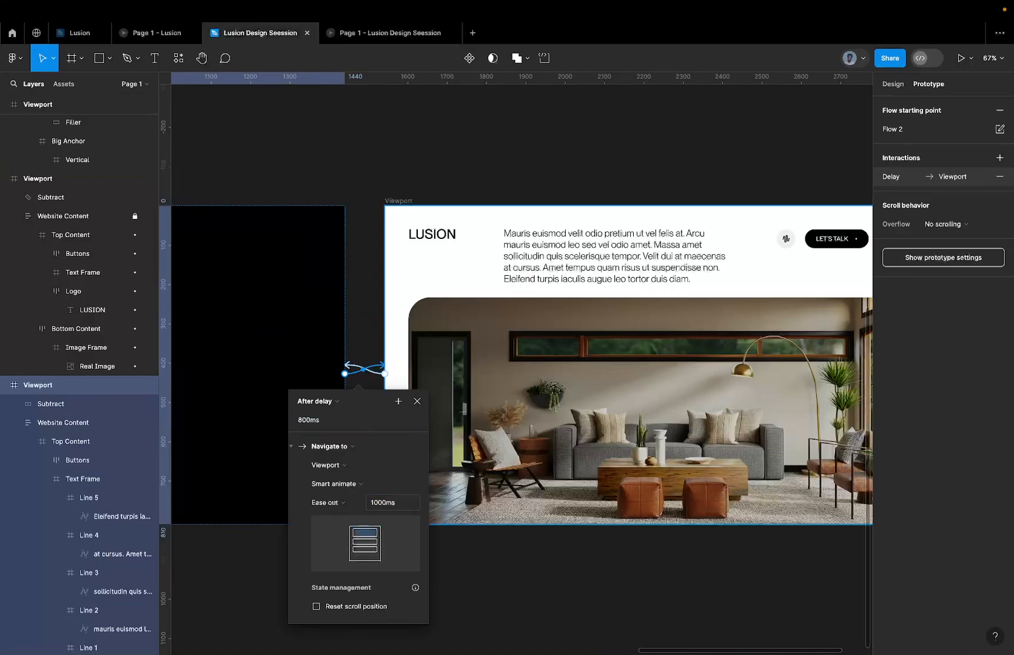
left_click(329, 497)
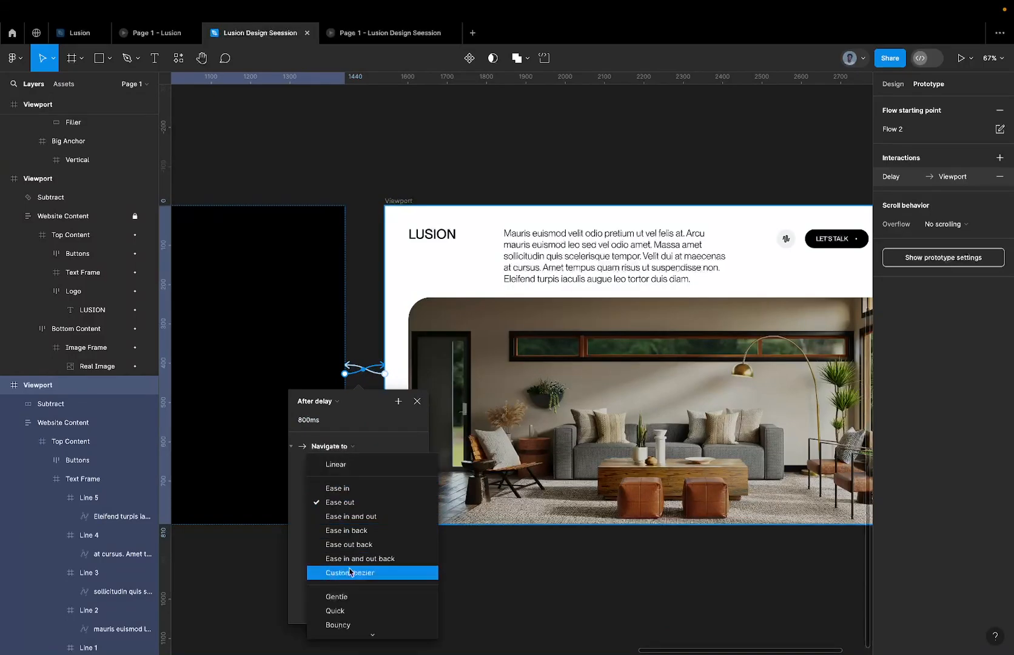
left_click(376, 520)
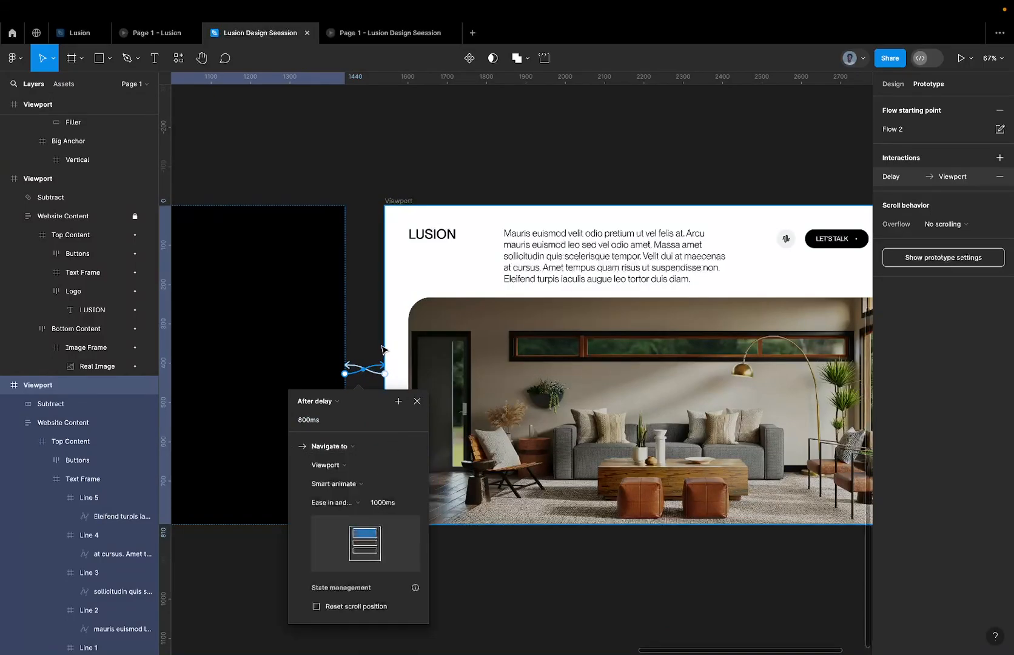
Present the prototype from Flow 1's first loader viewport with the interface hidden, and replay the whole animation from the start.
scroll(364, 370, "down", 5)
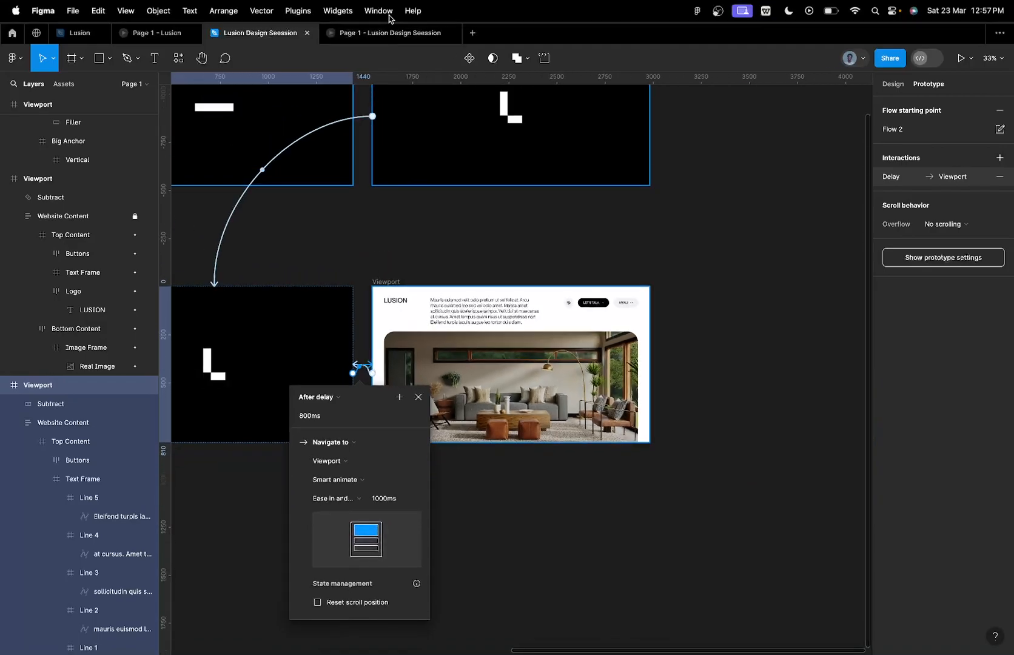
scroll(458, 98, "left", 3)
scroll(458, 99, "up", 2)
scroll(458, 98, "down", 5)
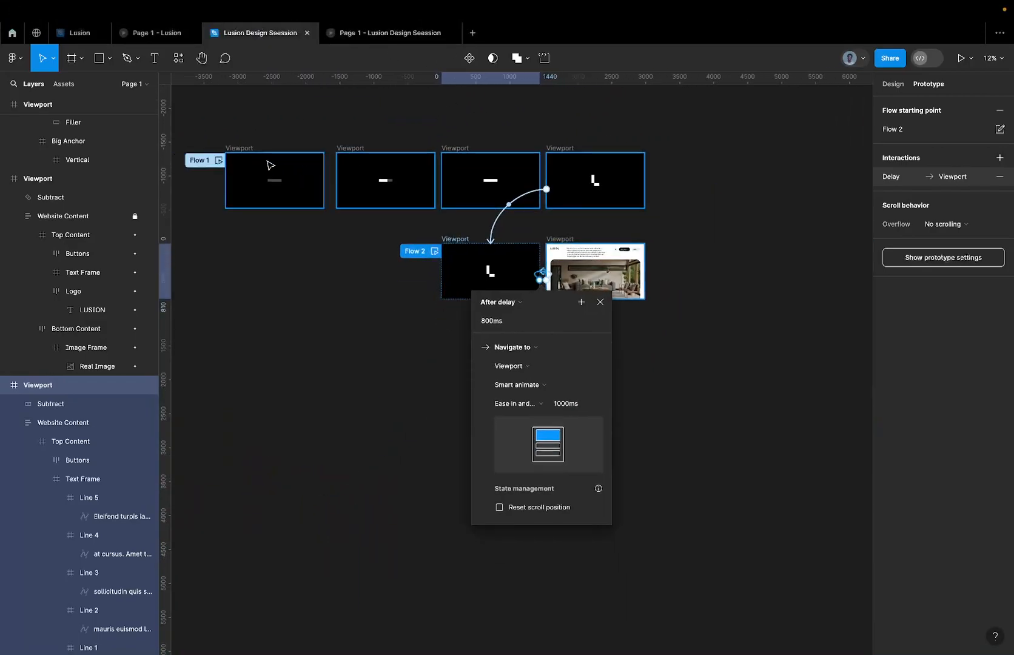
left_click(242, 154)
left_click(961, 57)
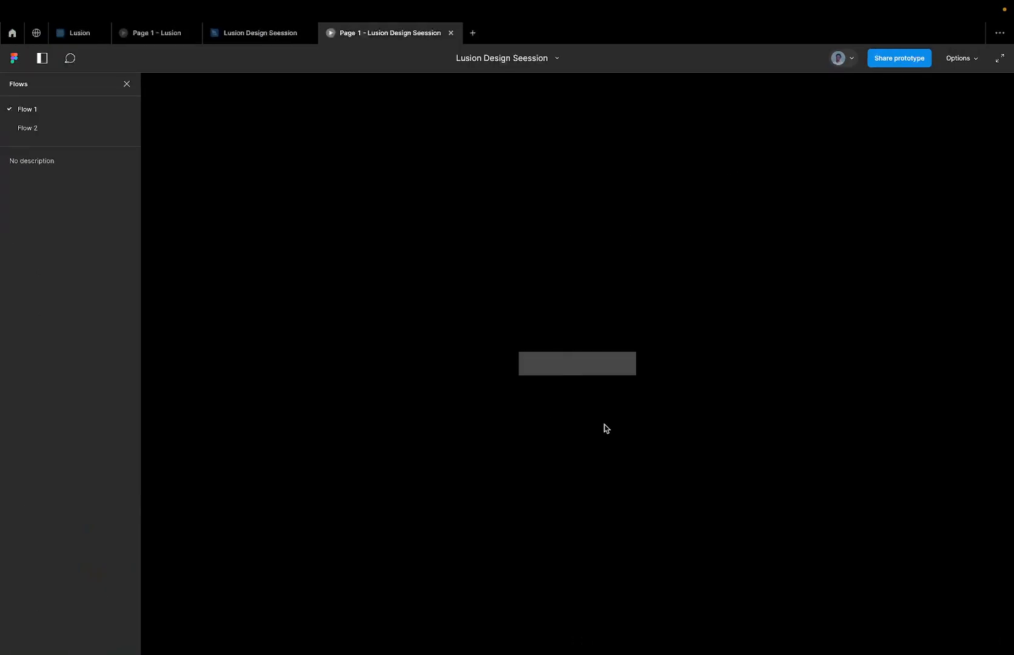
key("super+backslash")
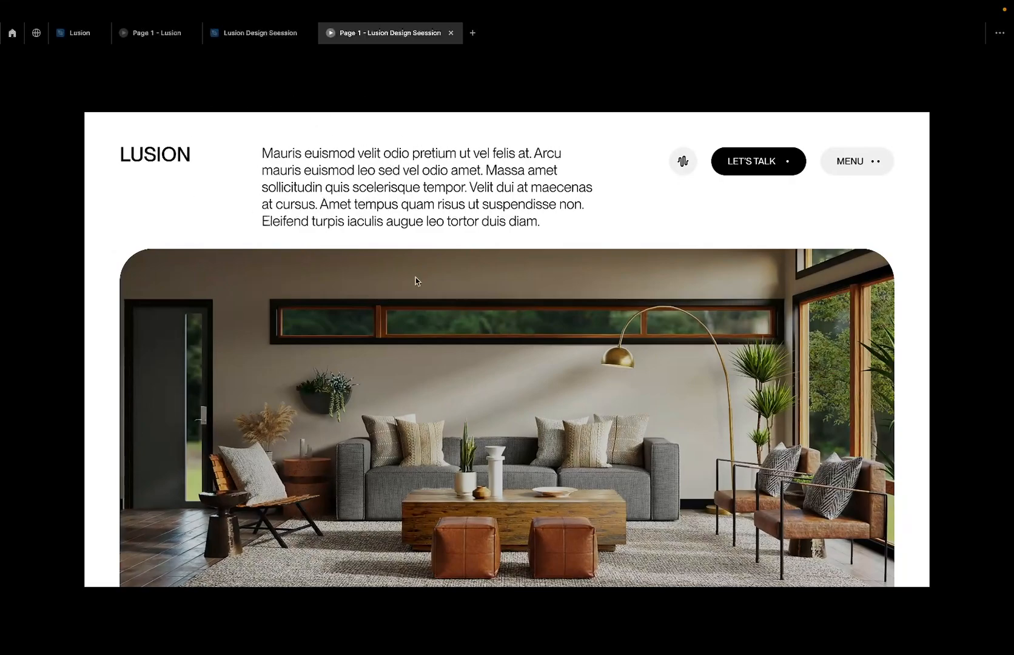
key("r")
key("r")
Return to the Lusion Design Seession file and examine the upper row's loader viewports and the lower row's logo mask viewport.
left_click(248, 41)
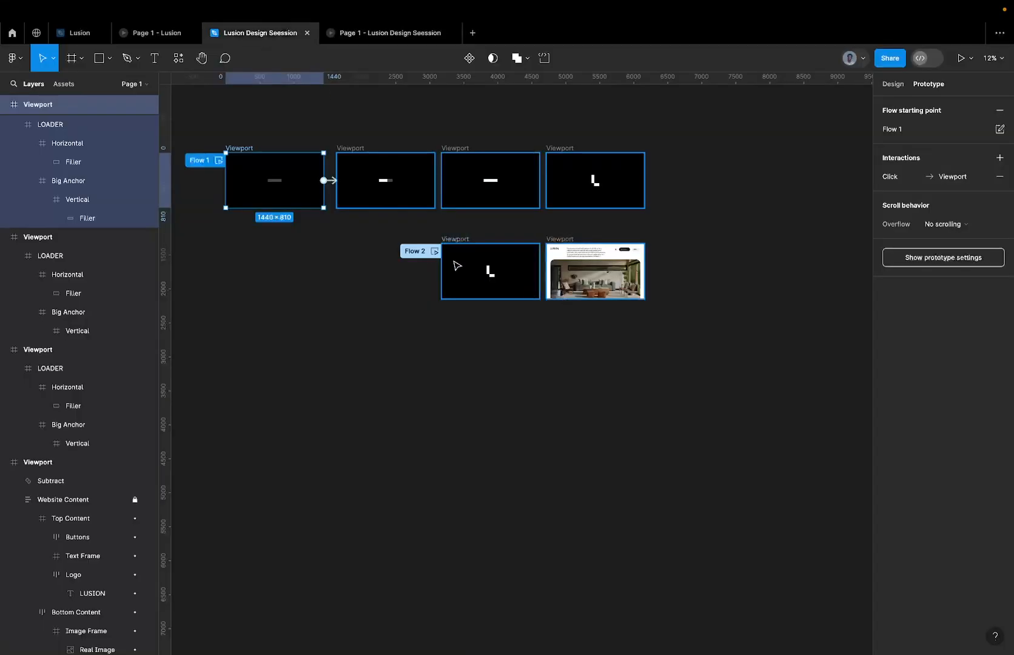
scroll(561, 147, "up", 5)
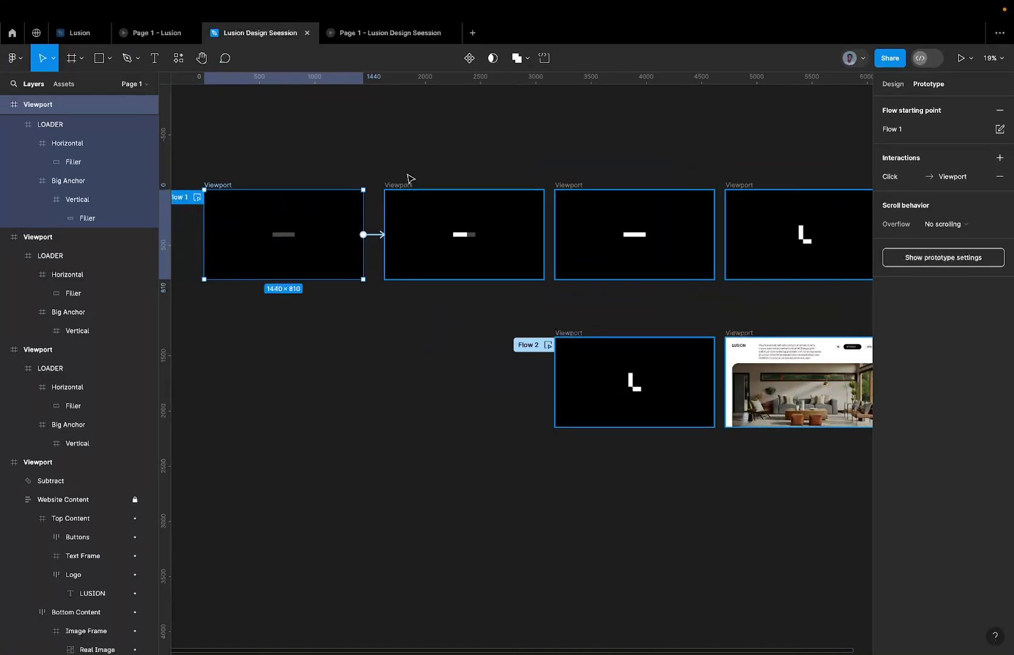
scroll(473, 234, "up", 5)
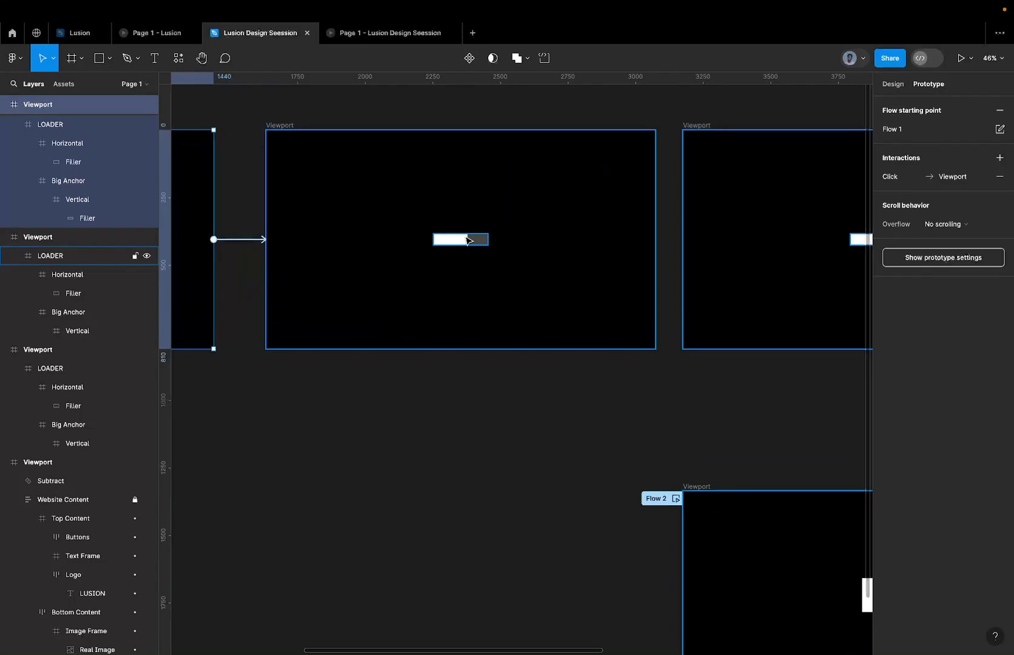
scroll(467, 240, "down", 3)
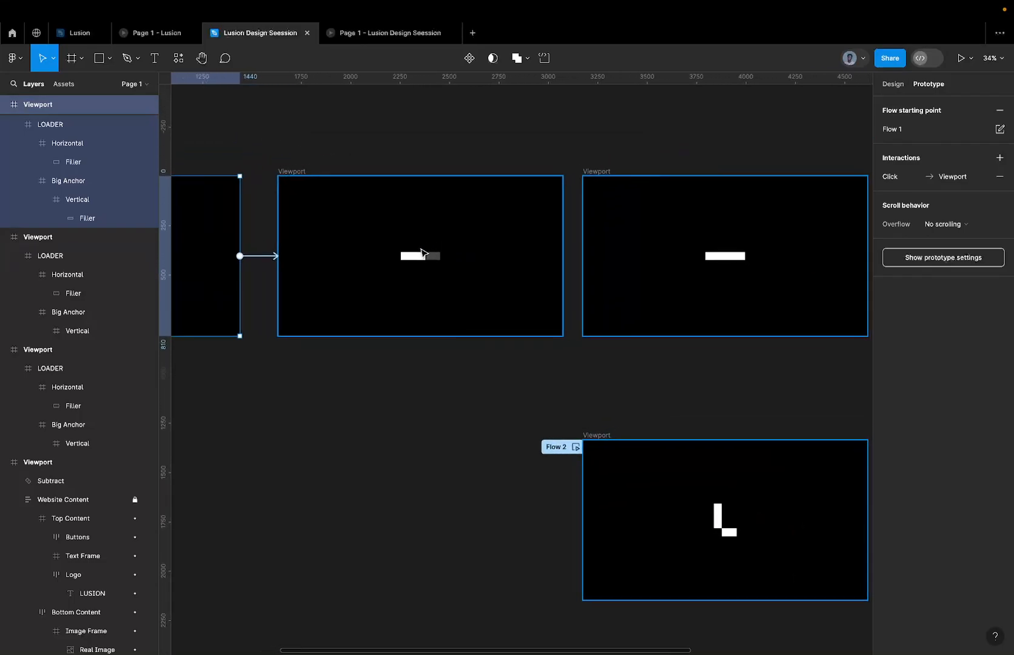
scroll(423, 255, "up", 3)
scroll(431, 262, "up", 3)
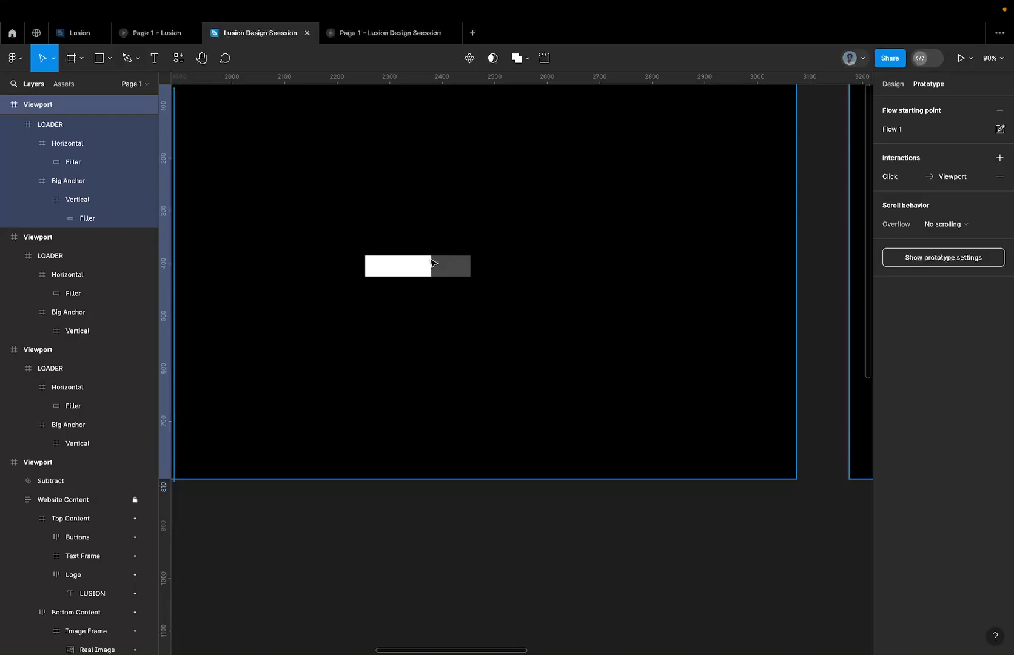
scroll(431, 262, "down", 3)
scroll(430, 260, "right", 5)
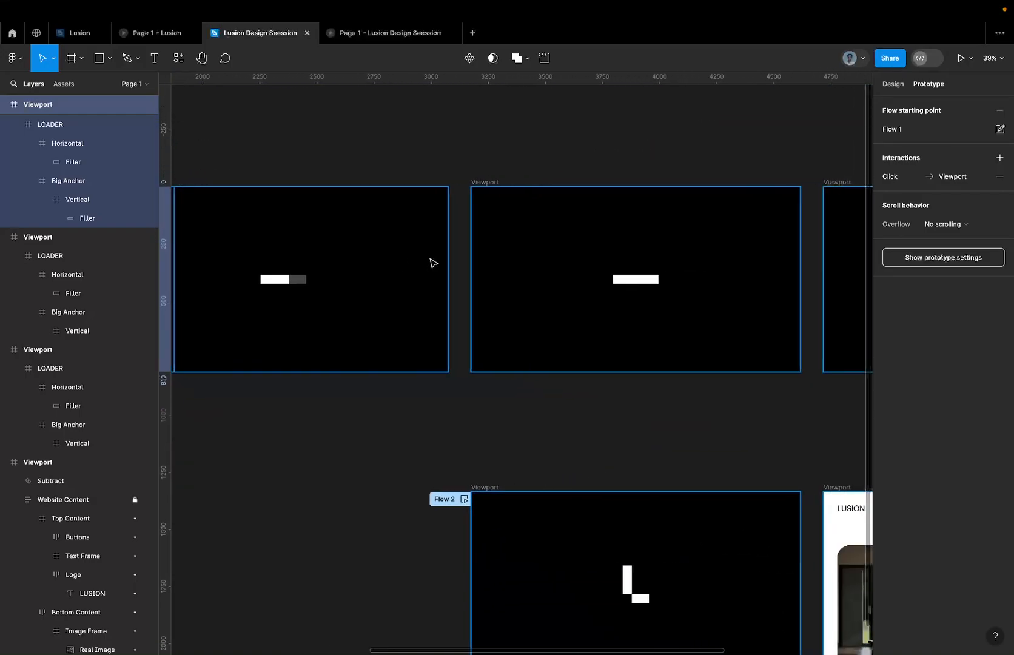
scroll(433, 263, "right", 2)
scroll(433, 263, "left", 3)
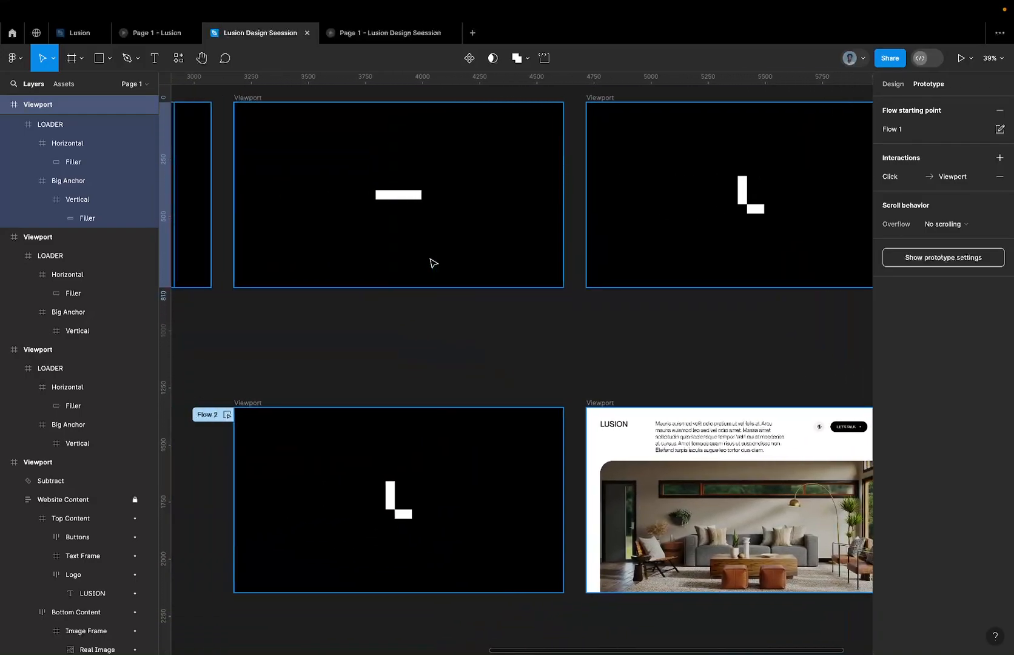
Inspect the connection settings from the upper row's L-logo viewport to the lower row's logo mask viewport.
left_click(608, 98)
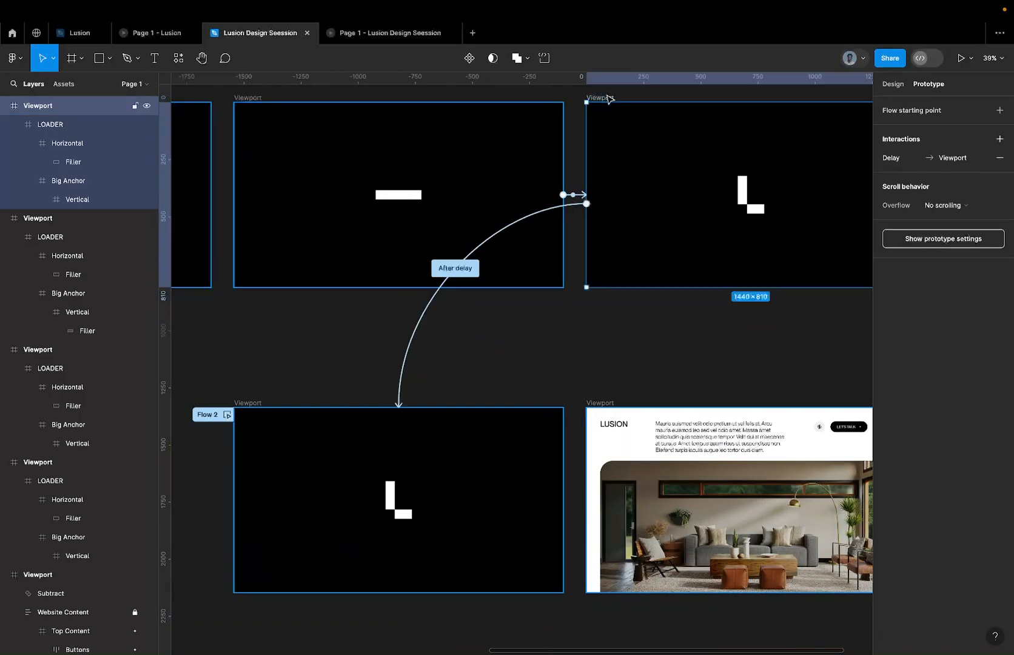
left_click(500, 236)
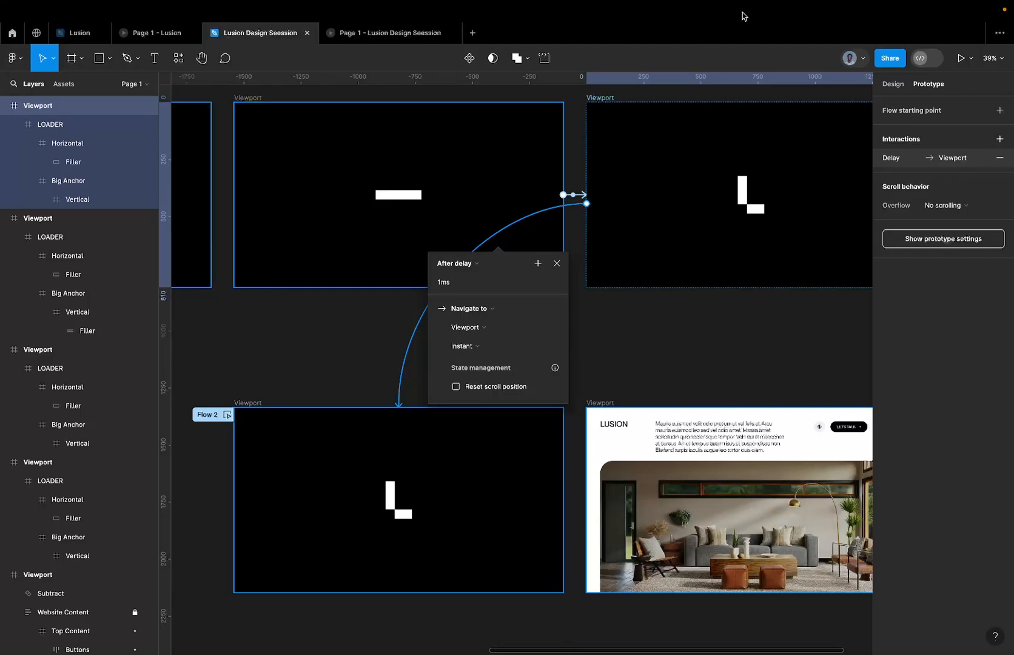
scroll(752, 400, "up", 3)
scroll(758, 404, "up", 3)
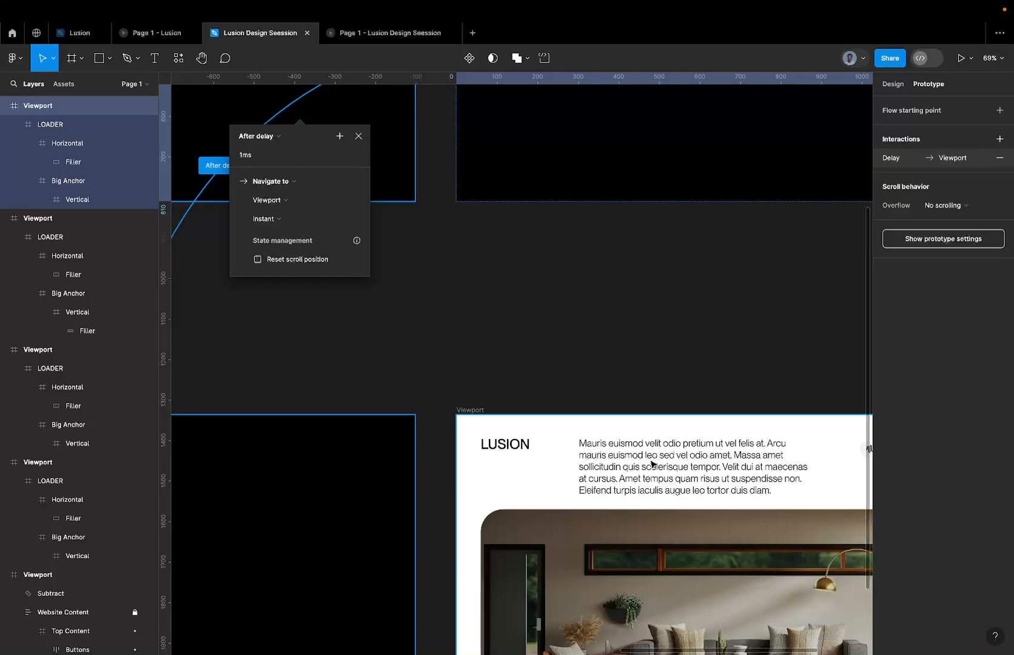
mouse_move(412, 40)
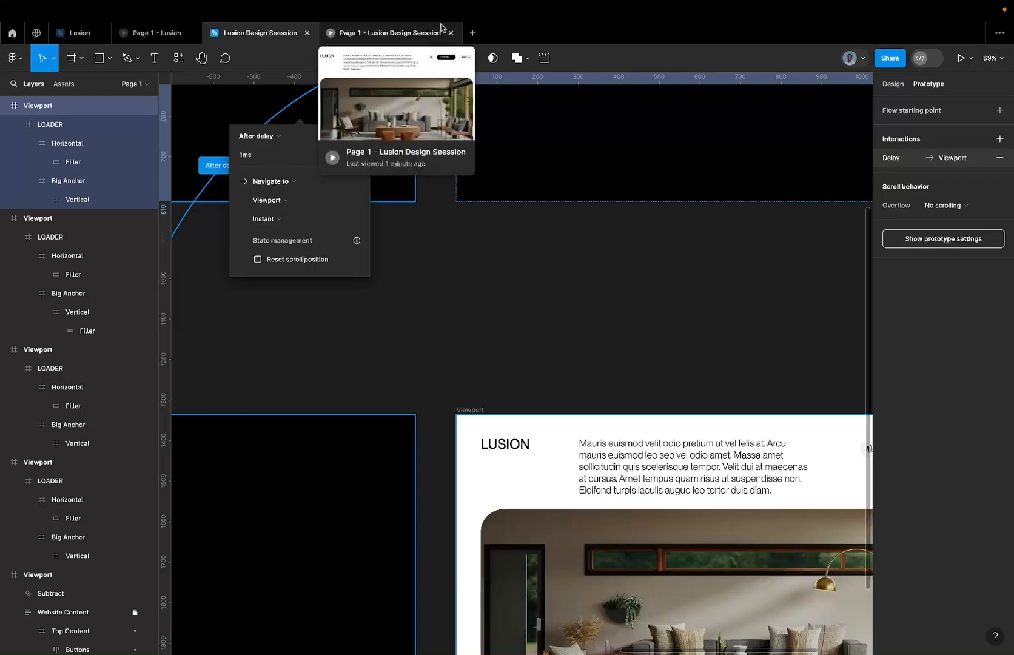
mouse_move(668, 30)
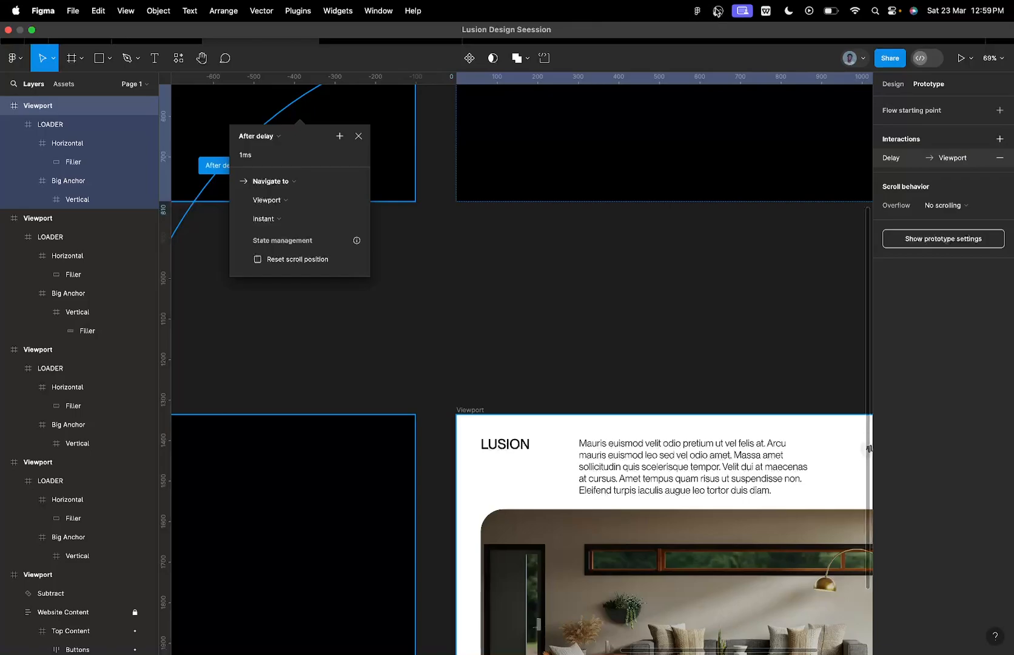